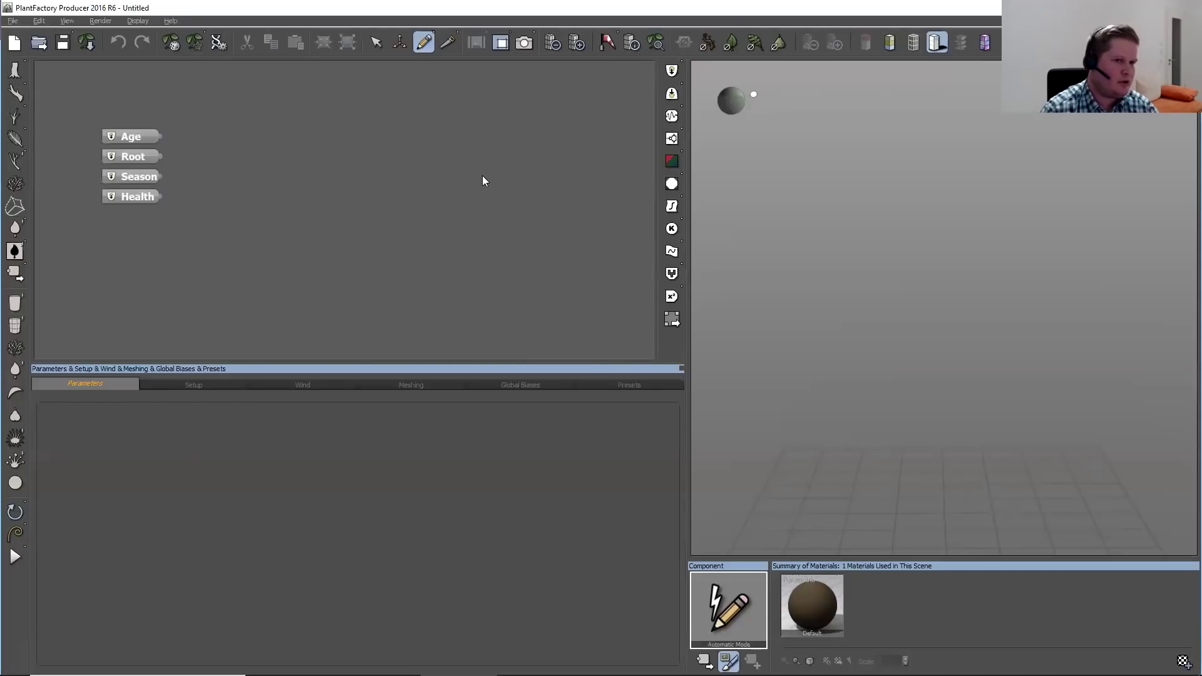
{"action": "middle_click_drag", "start_coordinate": [482, 180], "coordinate": [436, 173]}
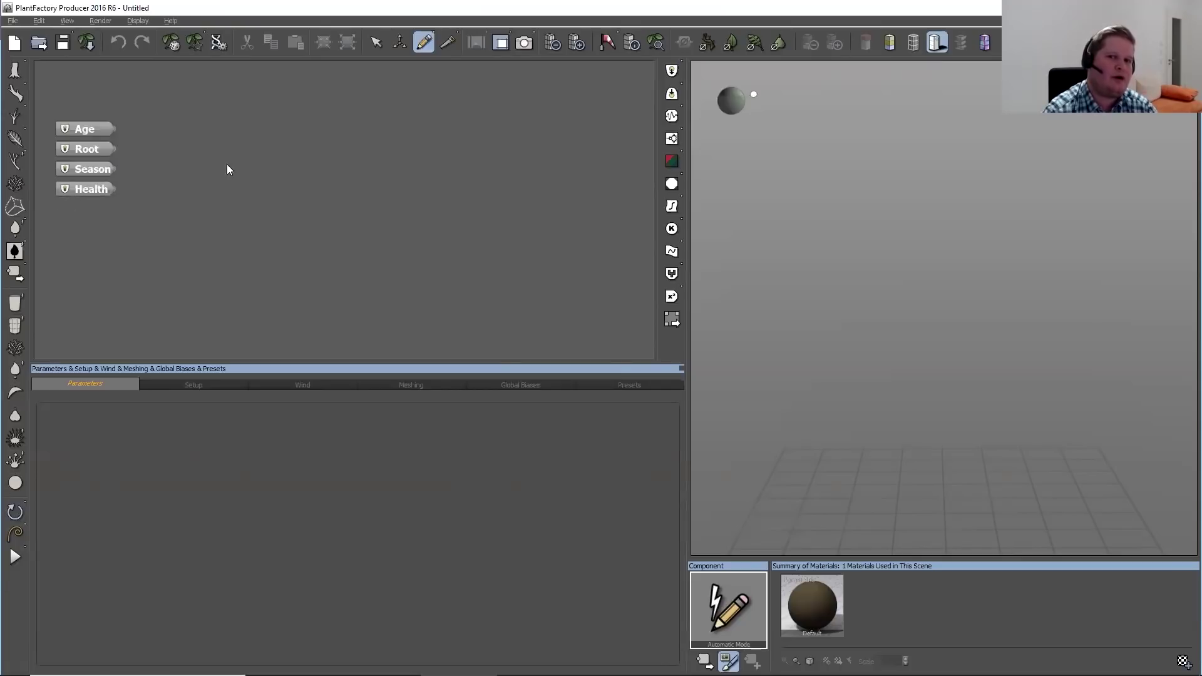
{"action": "right_click", "coordinate": [226, 131]}
{"action": "mouse_move", "coordinate": [249, 137]}
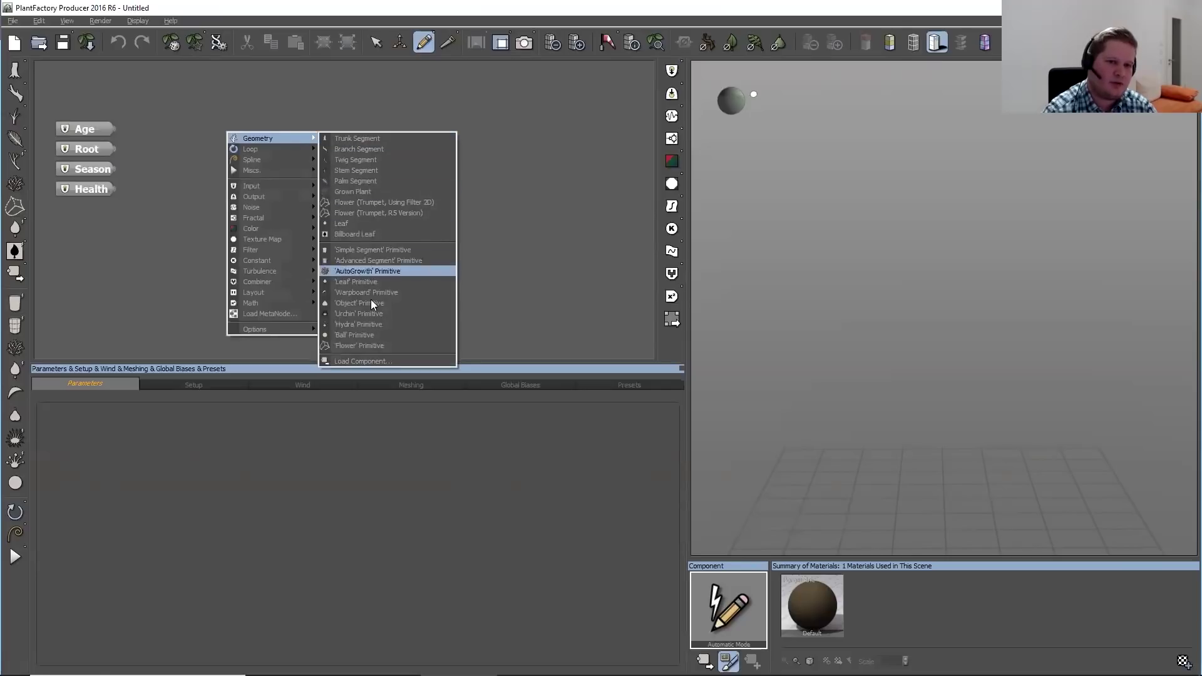
{"action": "left_click", "coordinate": [135, 244]}
{"action": "right_click", "coordinate": [135, 245]}
{"action": "right_click", "coordinate": [118, 221]}
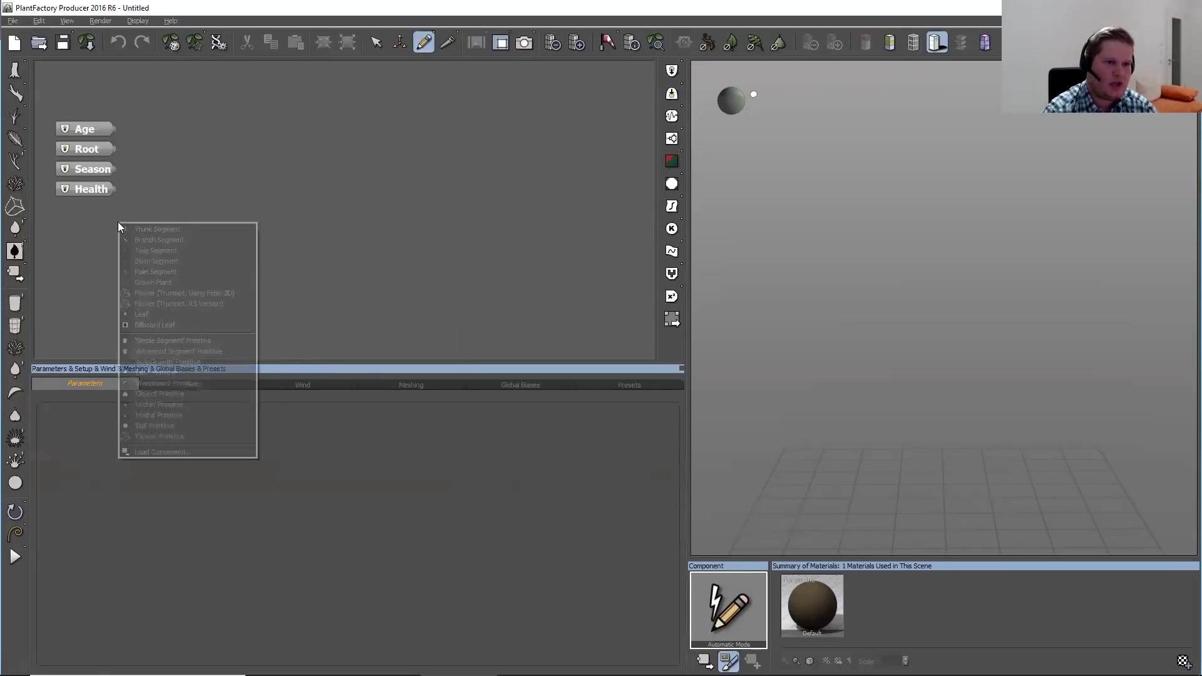
{"action": "right_click", "coordinate": [107, 240]}
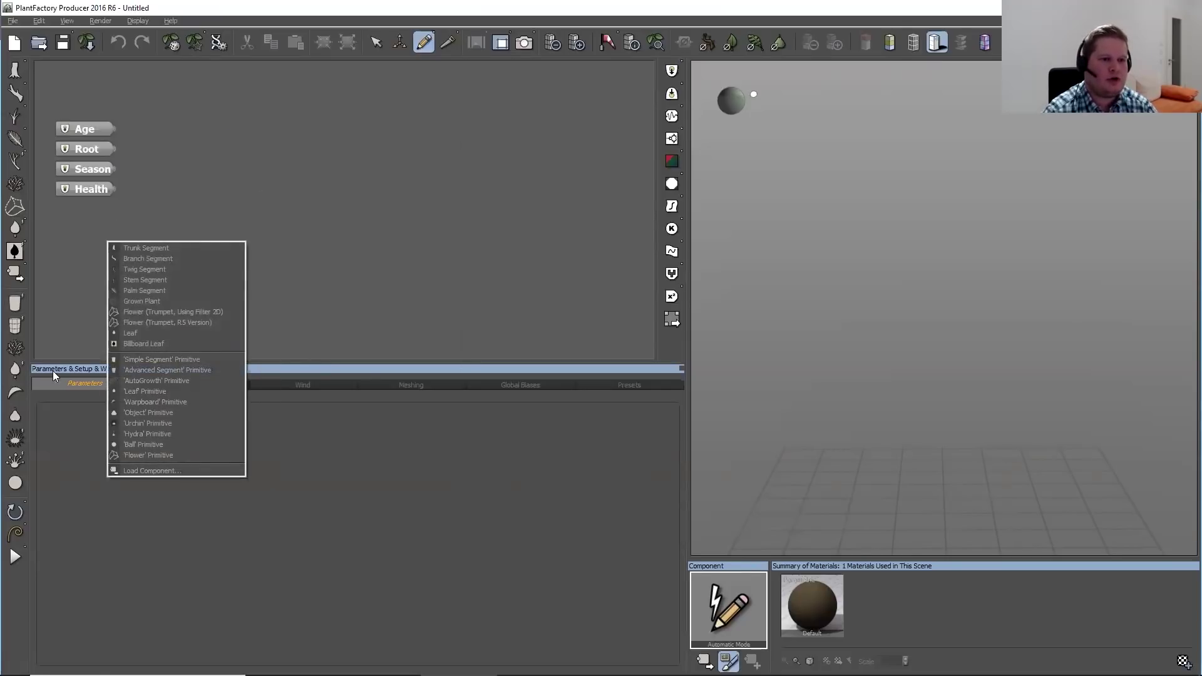
{"action": "left_click", "coordinate": [56, 449]}
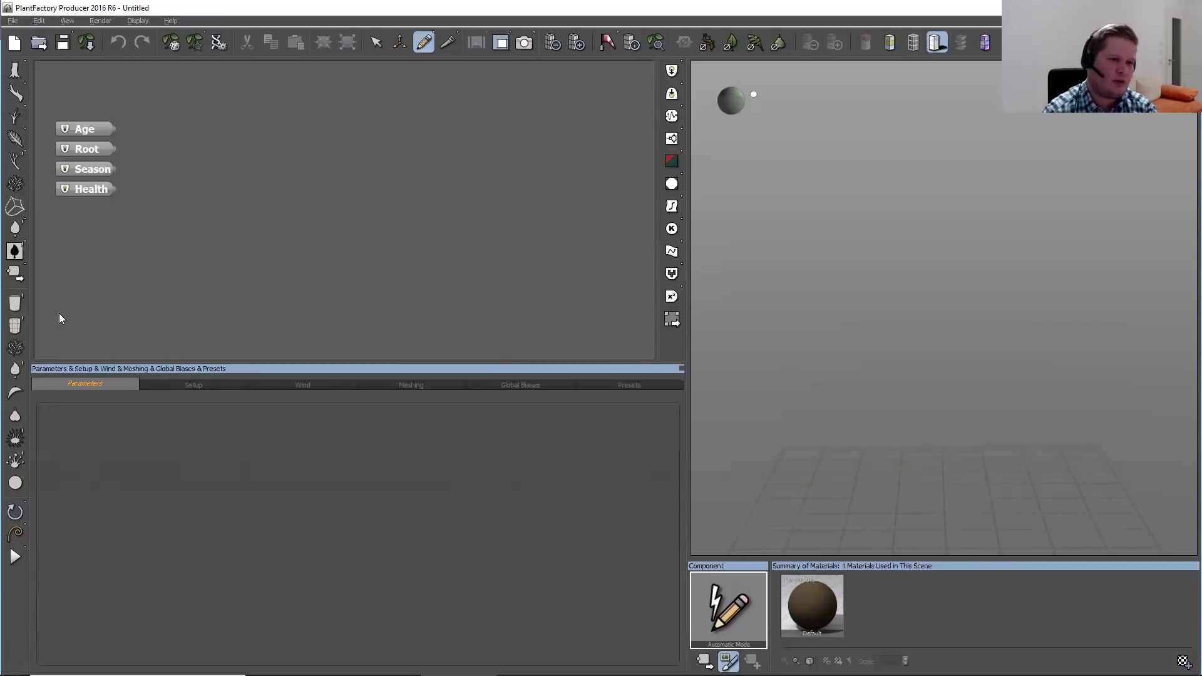
Add an Advanced Segment node to the graph and connect its input to the Root node
{"action": "left_click", "coordinate": [18, 325]}
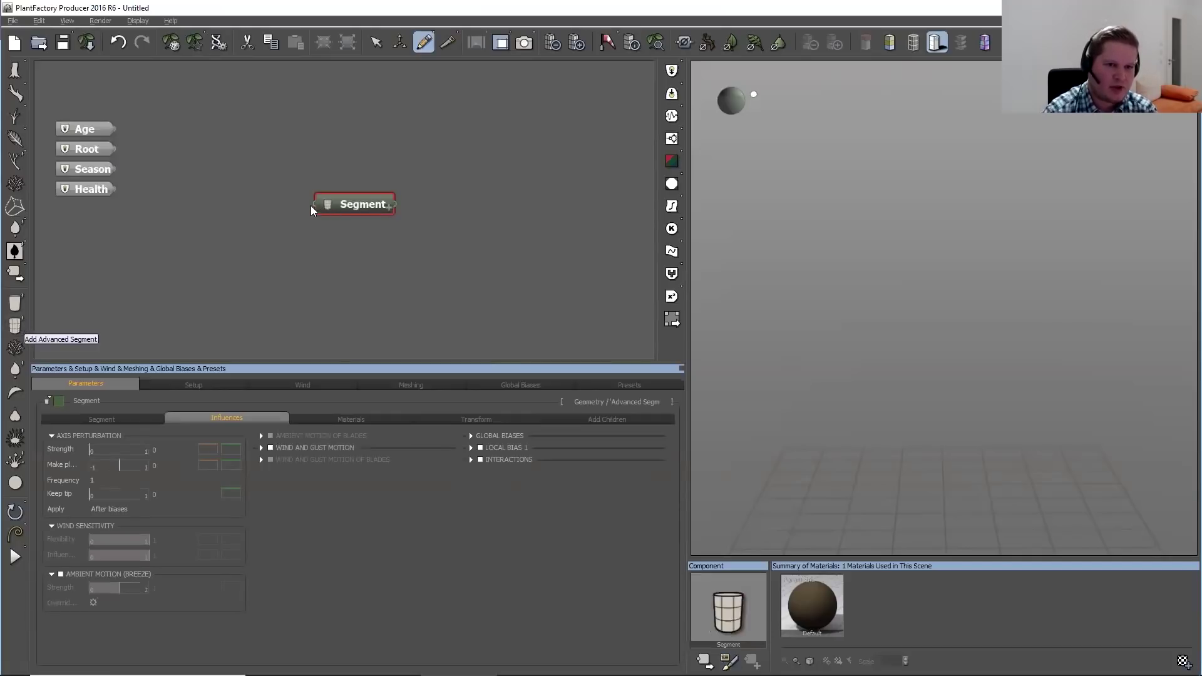
{"action": "mouse_move", "coordinate": [313, 207]}
{"action": "left_mouse_down"}
{"action": "mouse_move", "coordinate": [151, 189]}
{"action": "mouse_move", "coordinate": [95, 152]}
{"action": "left_mouse_up"}
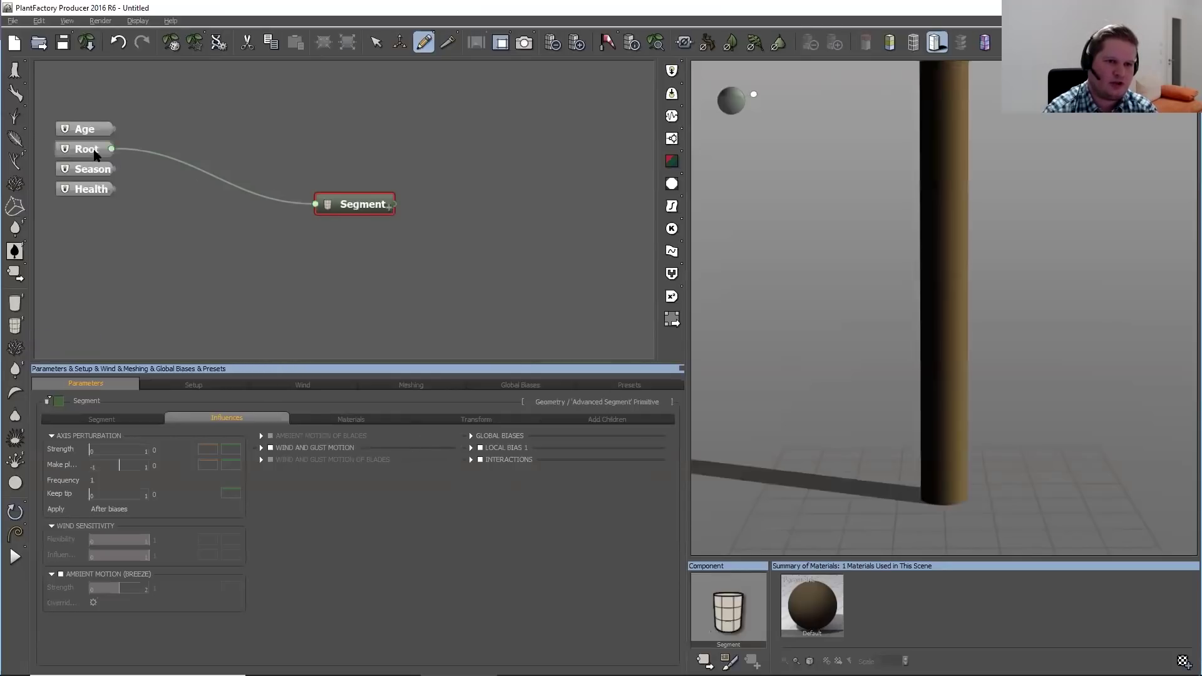
Show the wireframe overlay in the preview and move the Segment node closer to the Root node
{"action": "left_click", "coordinate": [914, 42]}
{"action": "left_click_drag", "start_coordinate": [1022, 198], "coordinate": [963, 215]}
{"action": "key", "text": "Escape"}
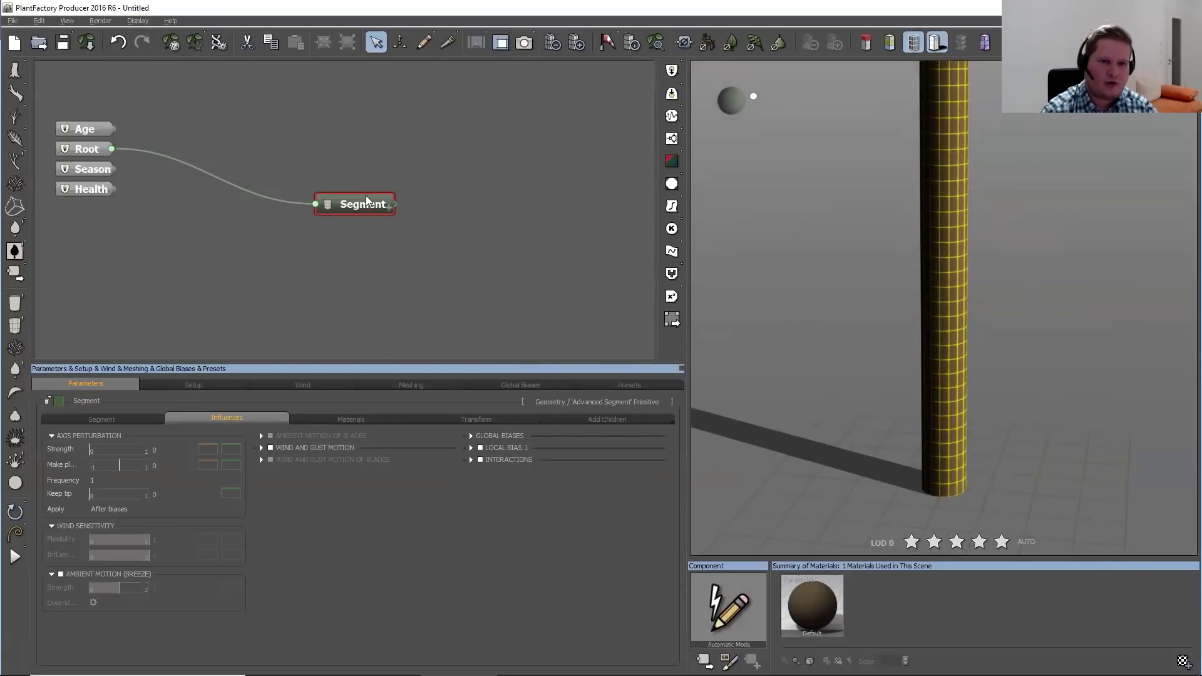
{"action": "left_click_drag", "start_coordinate": [371, 207], "coordinate": [326, 172]}
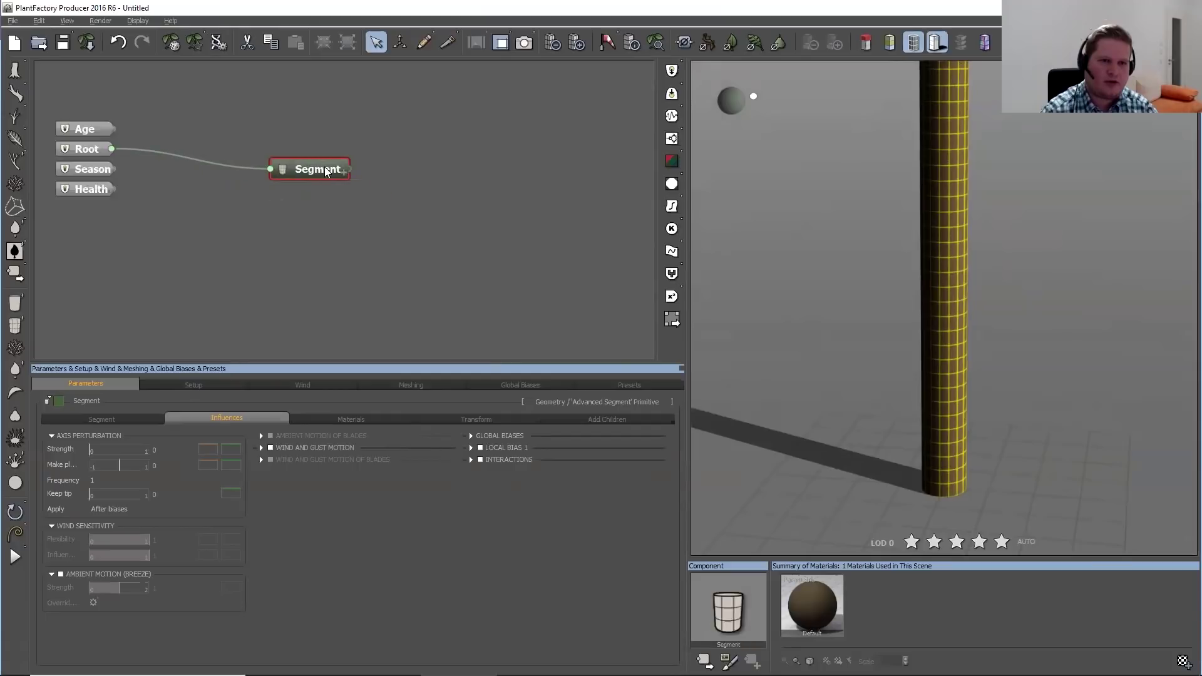
Turn on the plant statistics display in the preview and set the segment's length to 5
{"action": "left_click", "coordinate": [104, 416]}
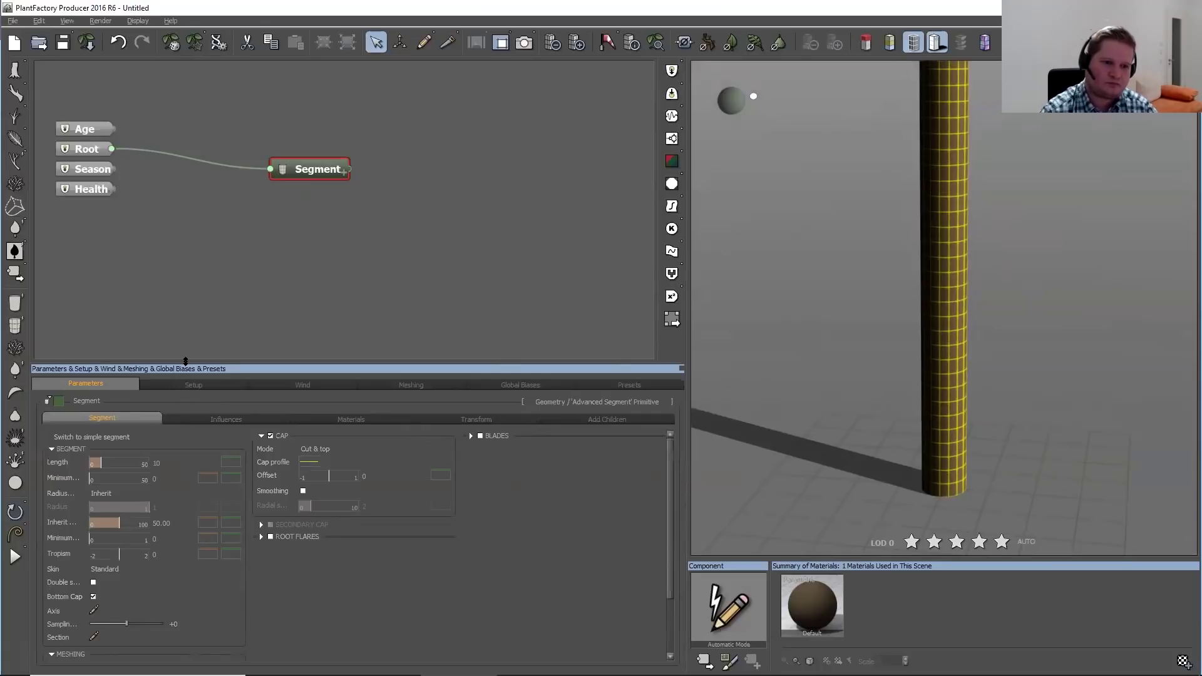
{"action": "left_click_drag", "start_coordinate": [194, 312], "coordinate": [194, 301]}
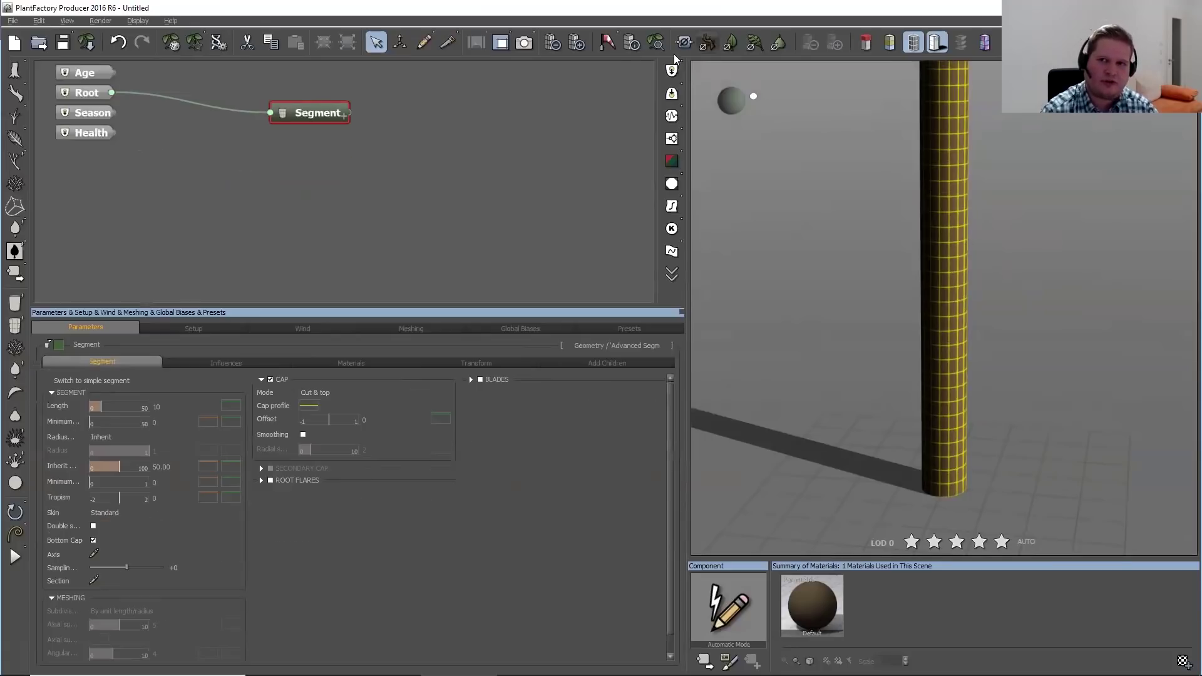
{"action": "left_click", "coordinate": [630, 44]}
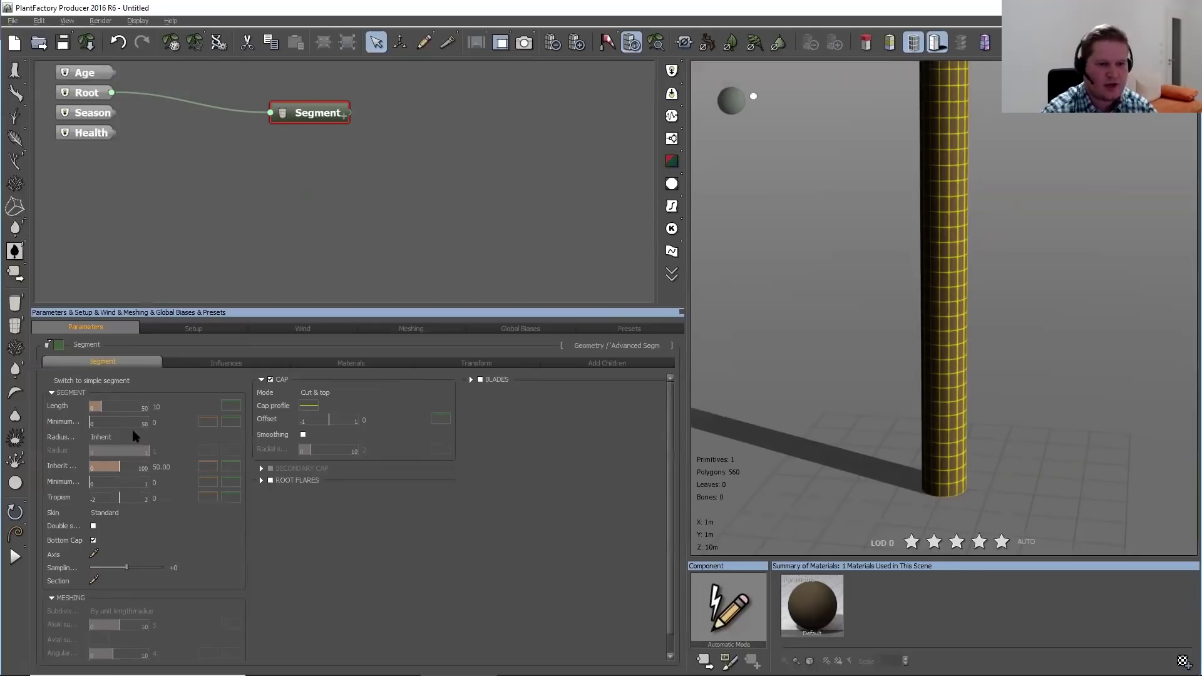
{"action": "double_click", "coordinate": [161, 405]}
{"action": "type", "text": "5"}
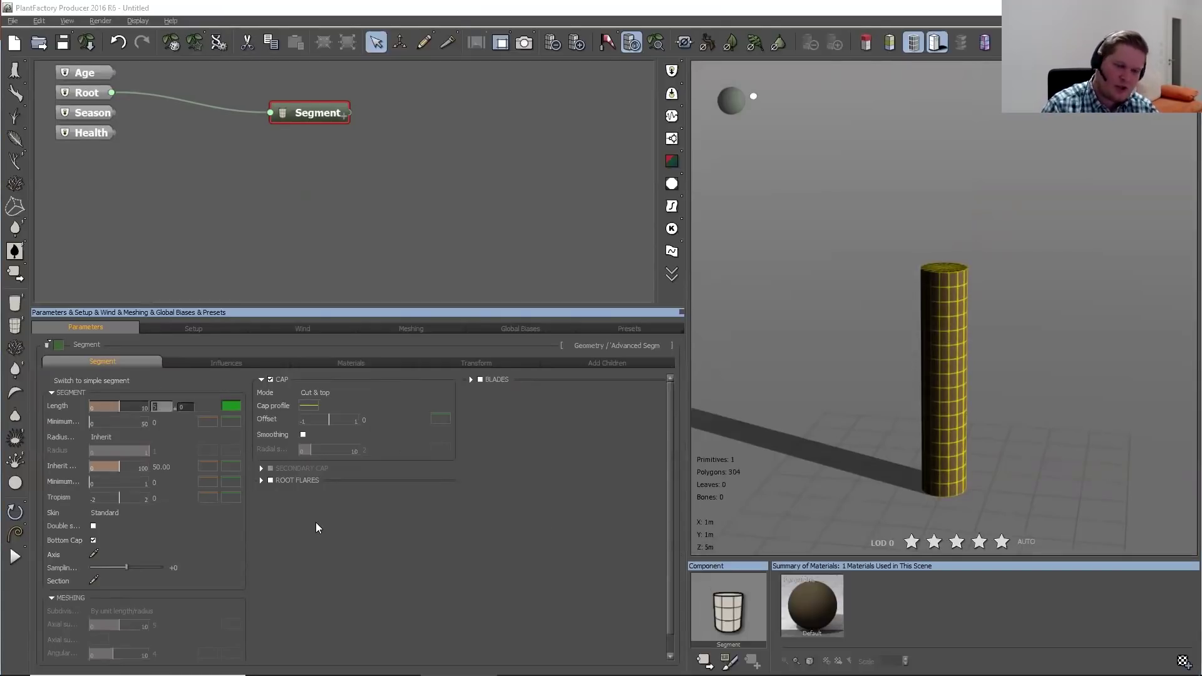
Switch the segment's radius mode to User defined and reduce the radius to 0.36
{"action": "left_click", "coordinate": [108, 436]}
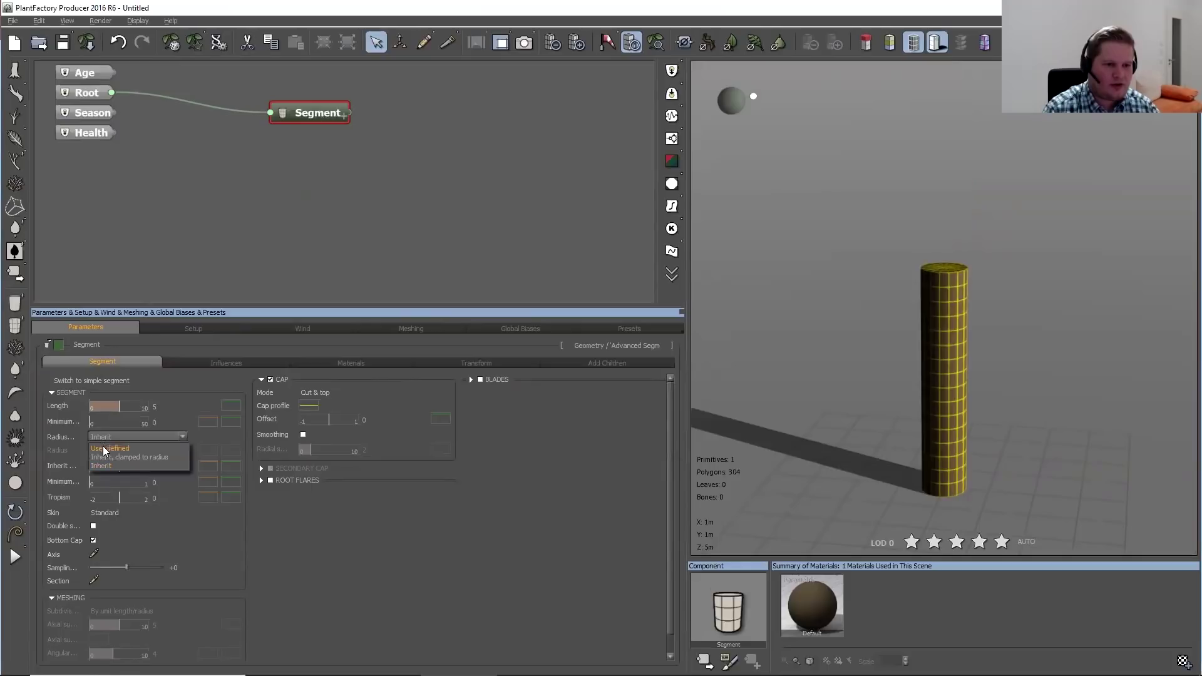
{"action": "left_click", "coordinate": [116, 451]}
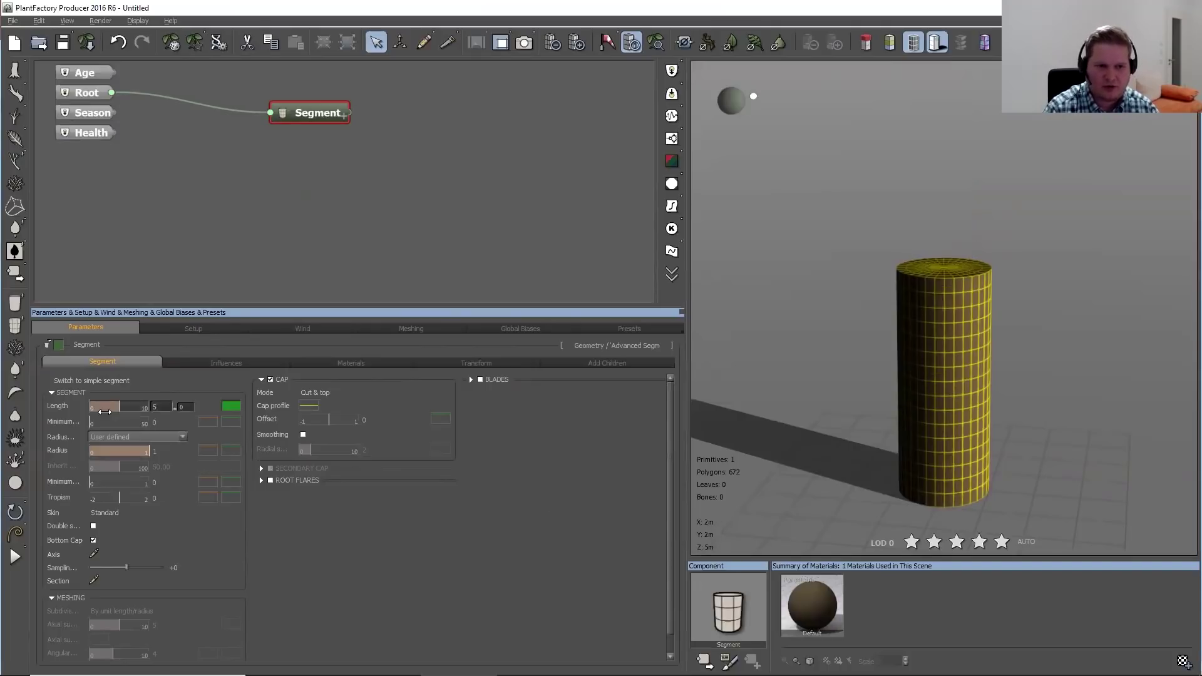
{"action": "left_click_drag", "start_coordinate": [138, 451], "coordinate": [99, 451]}
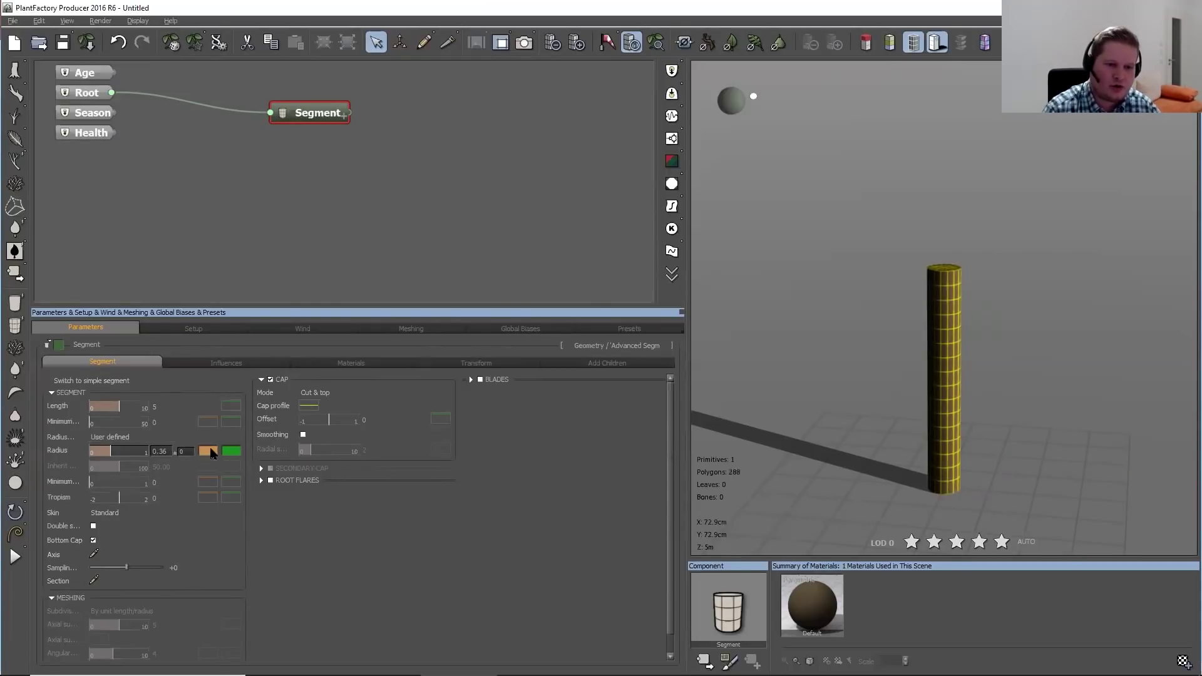
Edit the radius profile filter in an enlarged editor, lowering the curve's end point to about 0.23 for a tapered segment
{"action": "right_click", "coordinate": [212, 452]}
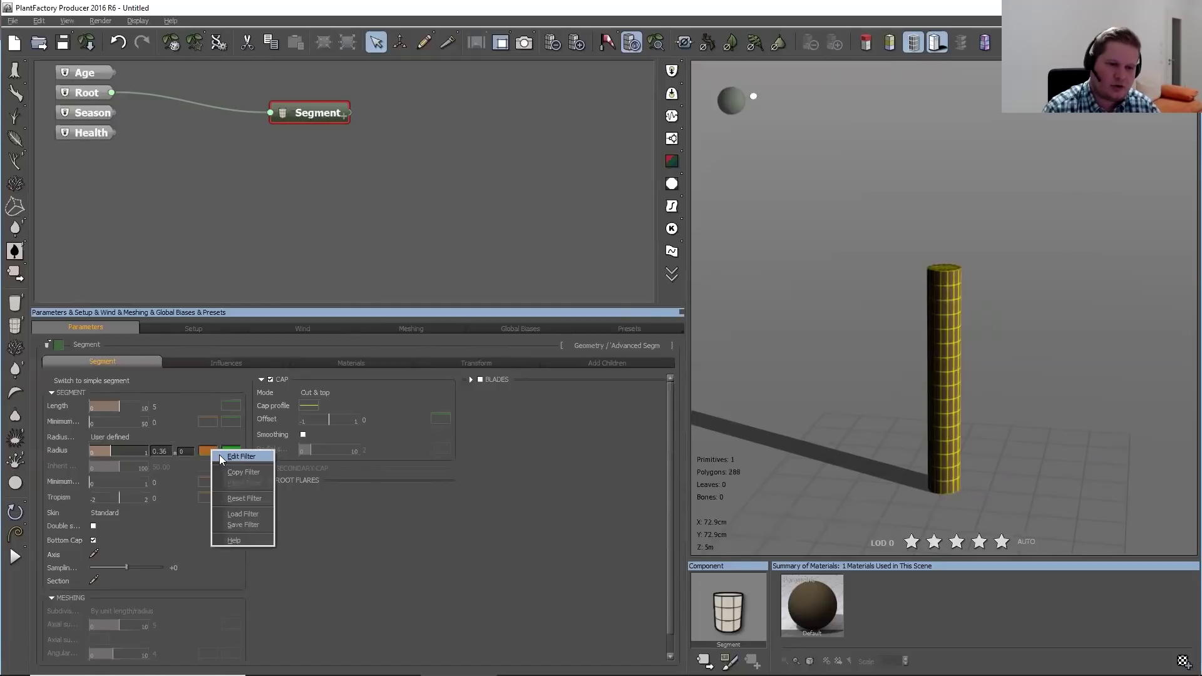
{"action": "left_click", "coordinate": [219, 455]}
{"action": "left_click_drag", "start_coordinate": [257, 348], "coordinate": [600, 140]}
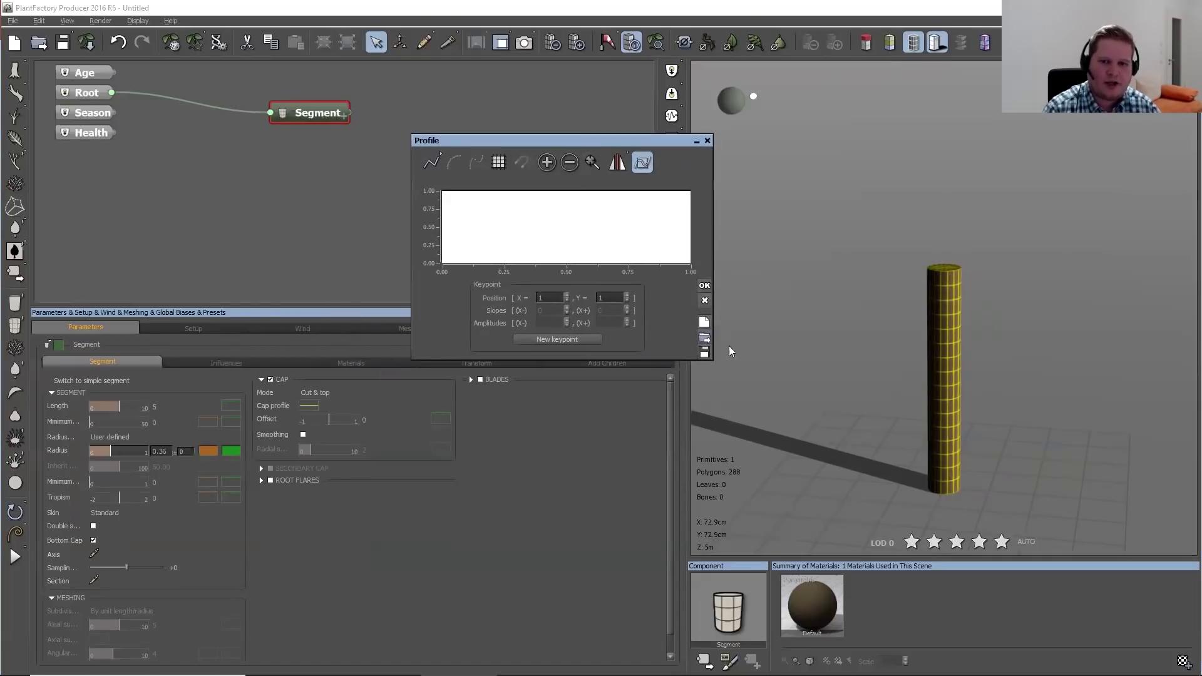
{"action": "left_click_drag", "start_coordinate": [717, 370], "coordinate": [836, 461]}
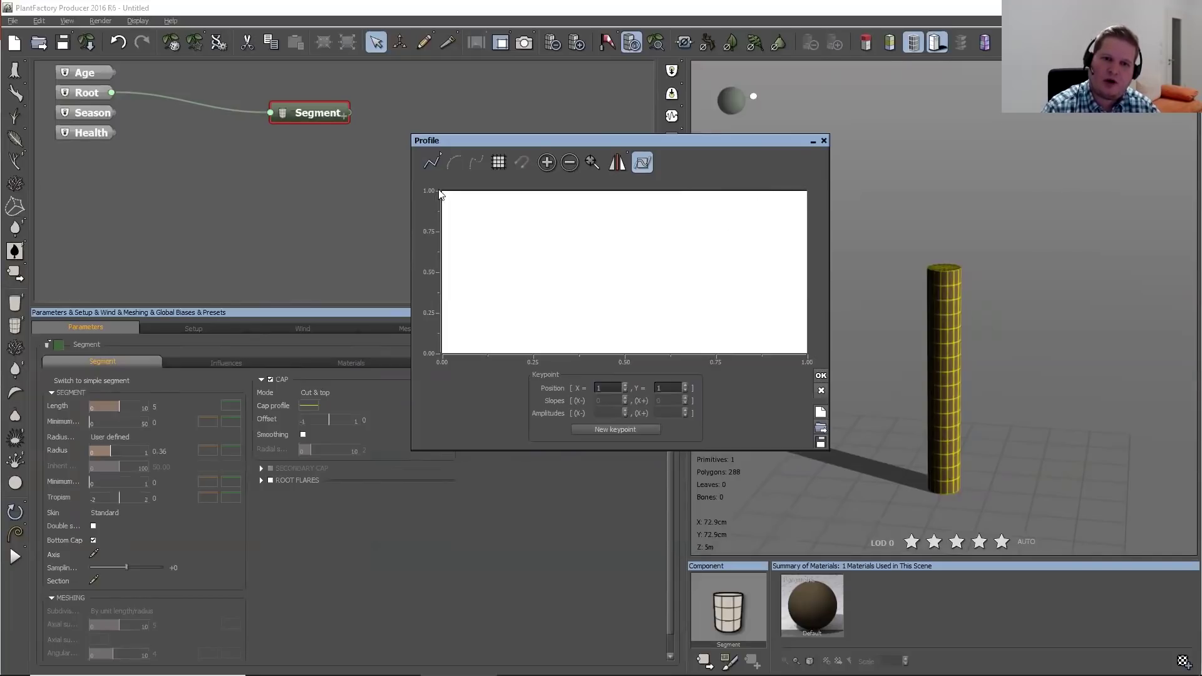
{"action": "left_click_drag", "start_coordinate": [809, 191], "coordinate": [813, 315]}
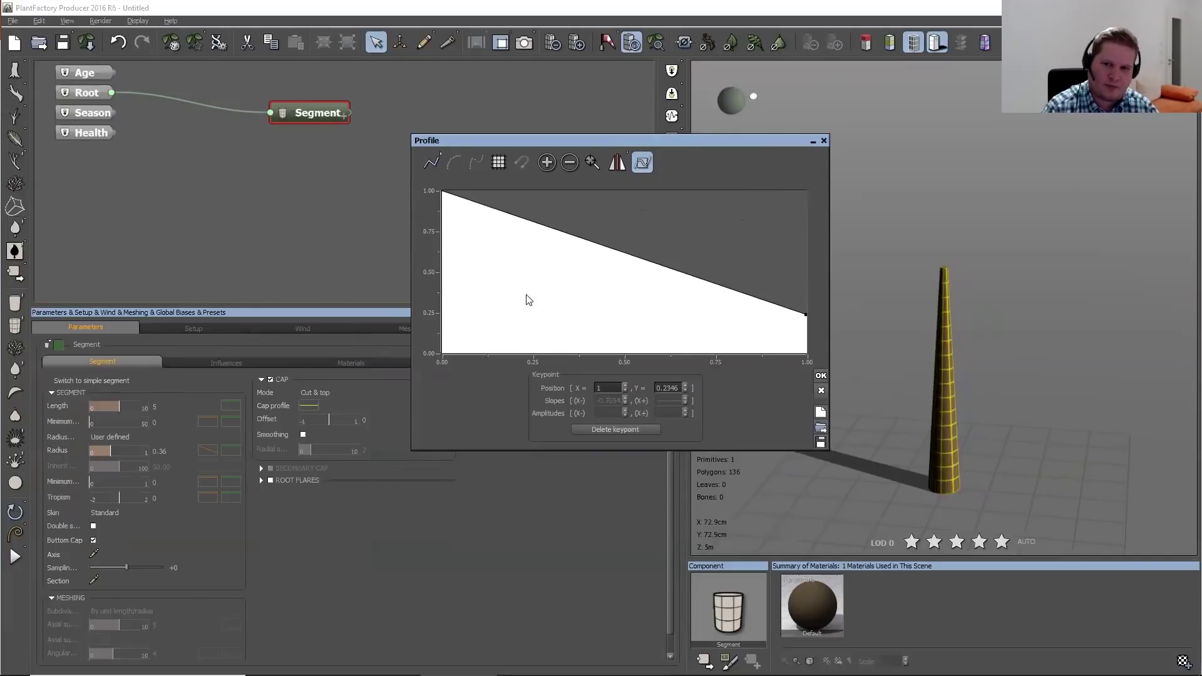
Add five keypoints to the radius profile, with dips near X 0.18 and 0.43 and peaks near X 0.28 and 0.51
{"action": "left_click", "coordinate": [506, 330]}
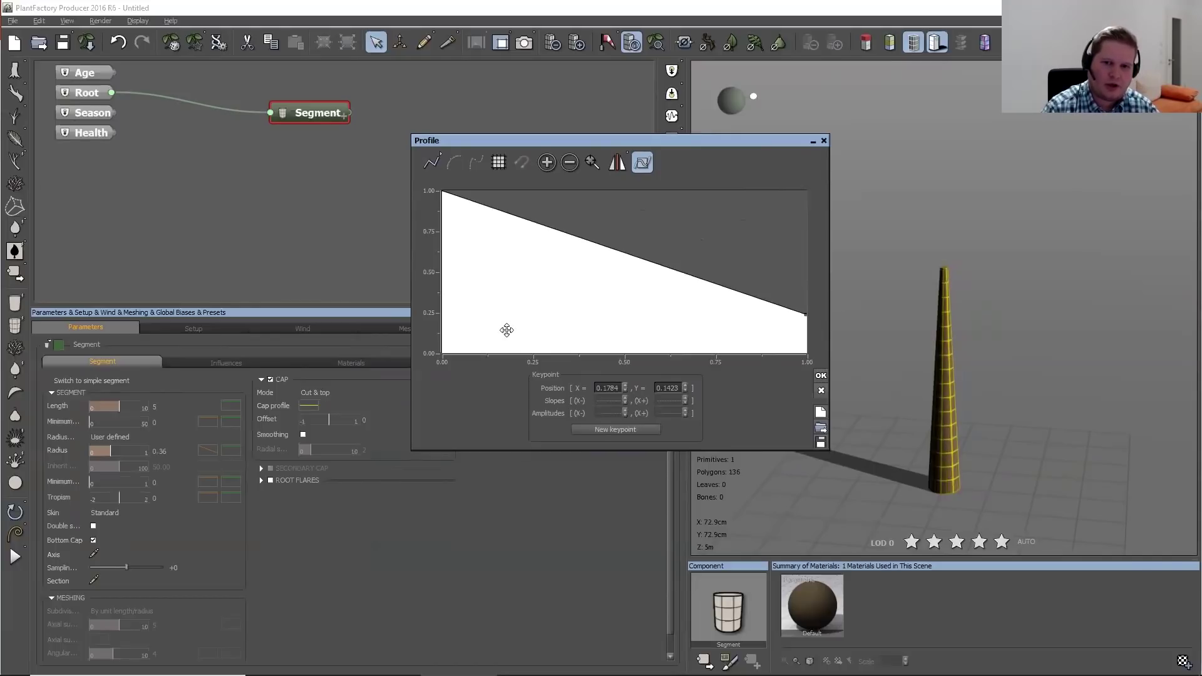
{"action": "left_click", "coordinate": [545, 252]}
{"action": "left_click", "coordinate": [683, 311]}
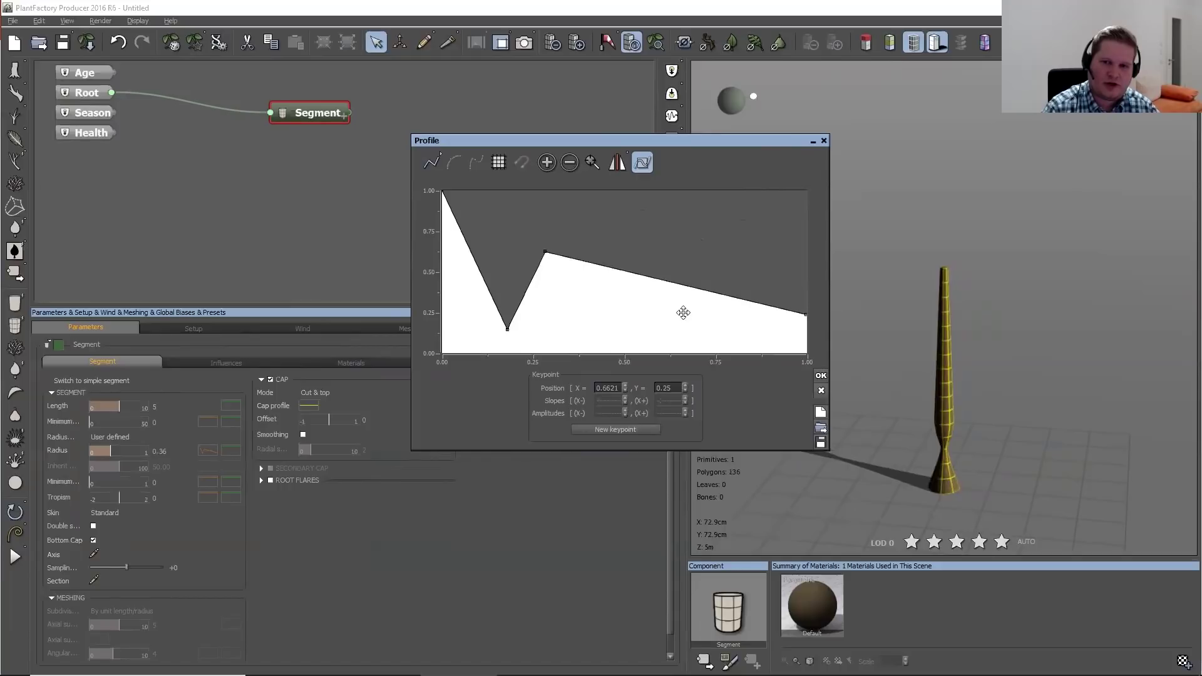
{"action": "left_click", "coordinate": [627, 222]}
{"action": "left_click", "coordinate": [600, 329]}
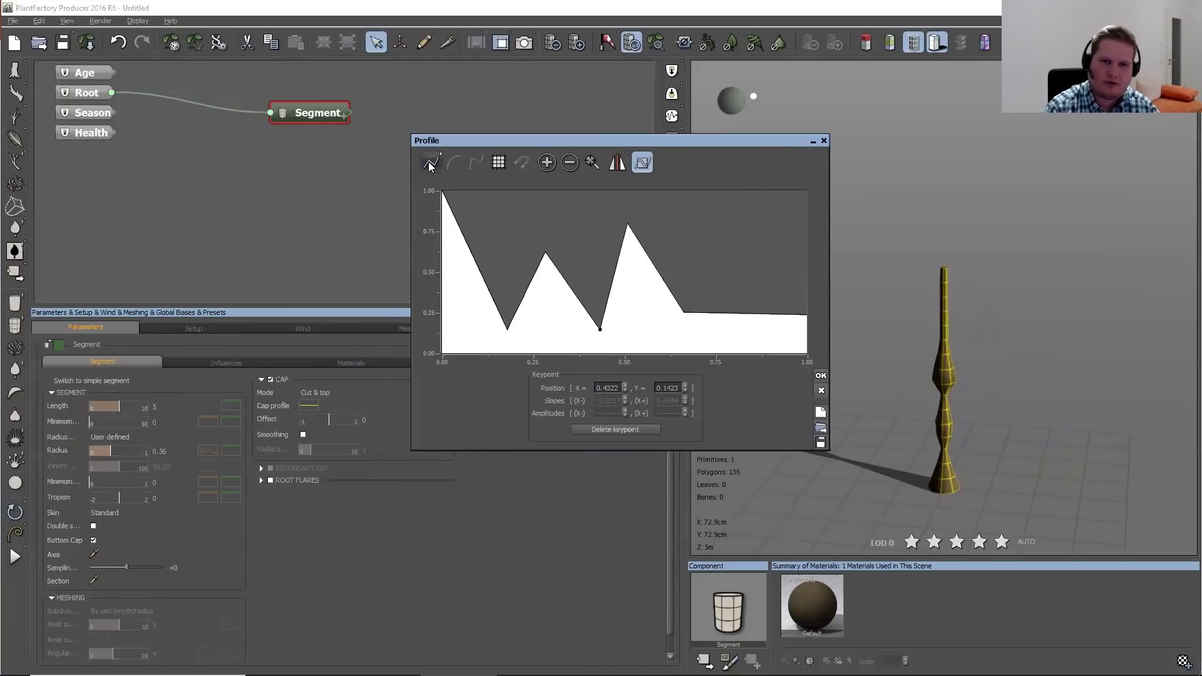
Convert the radius profile to a smooth curve and accept the edited filter
{"action": "left_click", "coordinate": [476, 162]}
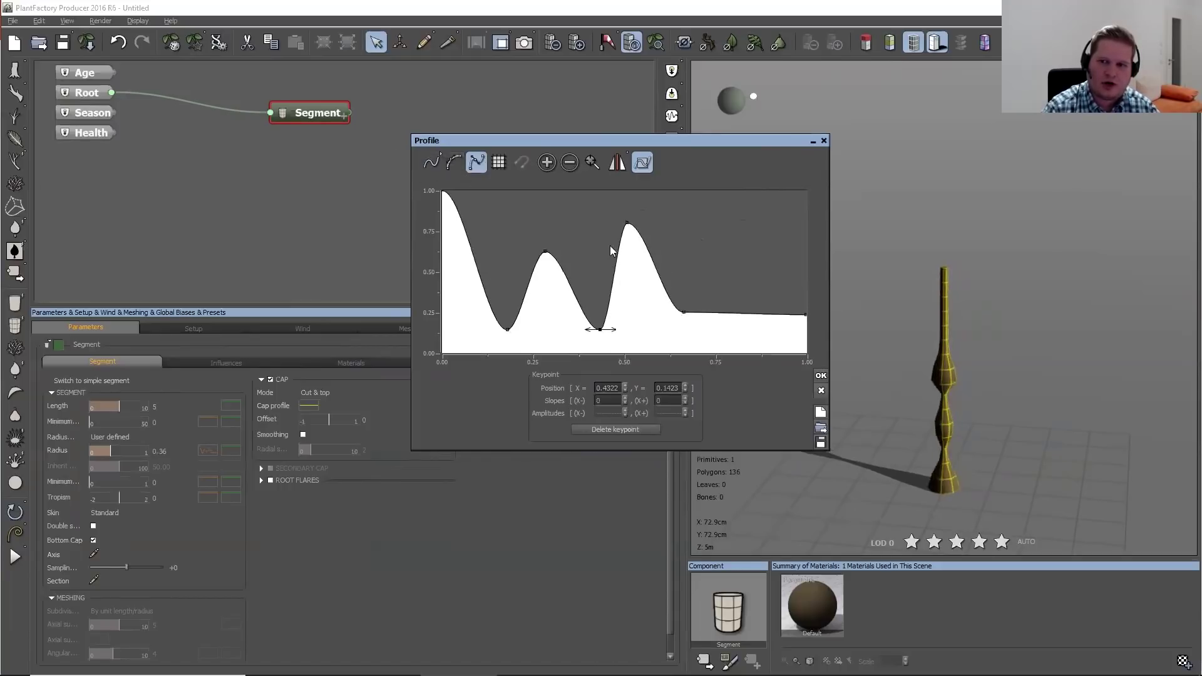
{"action": "mouse_move", "coordinate": [971, 411]}
{"action": "left_mouse_down"}
{"action": "mouse_move", "coordinate": [922, 384]}
{"action": "mouse_move", "coordinate": [1014, 380]}
{"action": "left_mouse_up"}
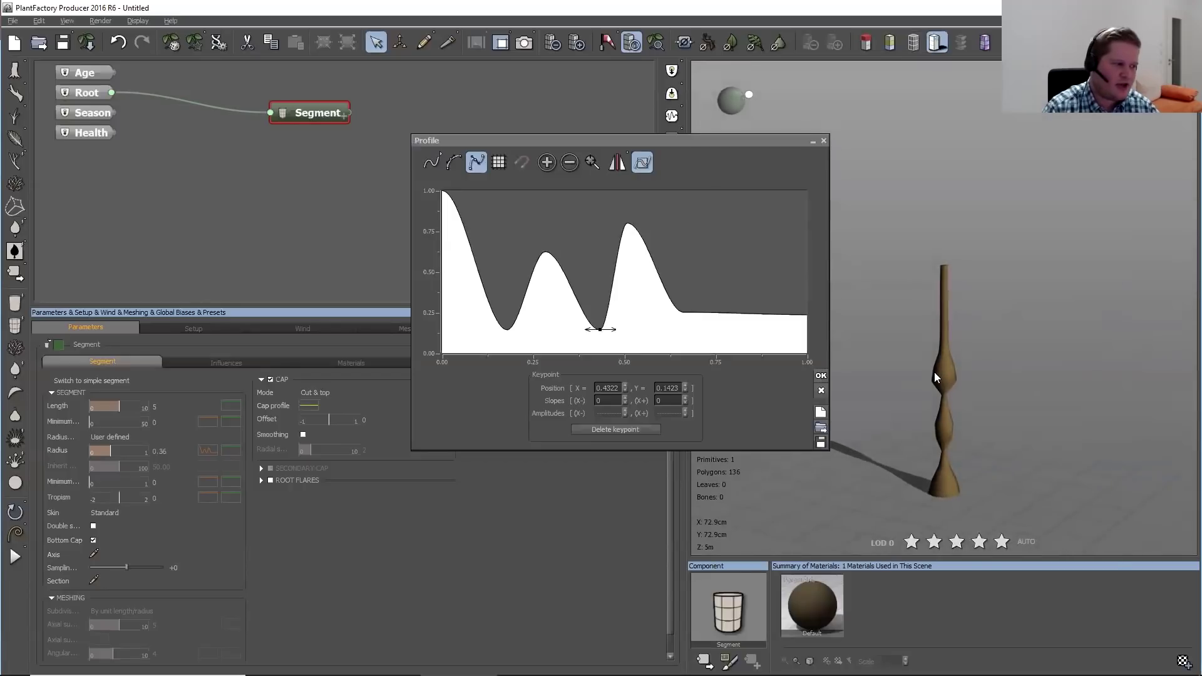
{"action": "left_click", "coordinate": [819, 376]}
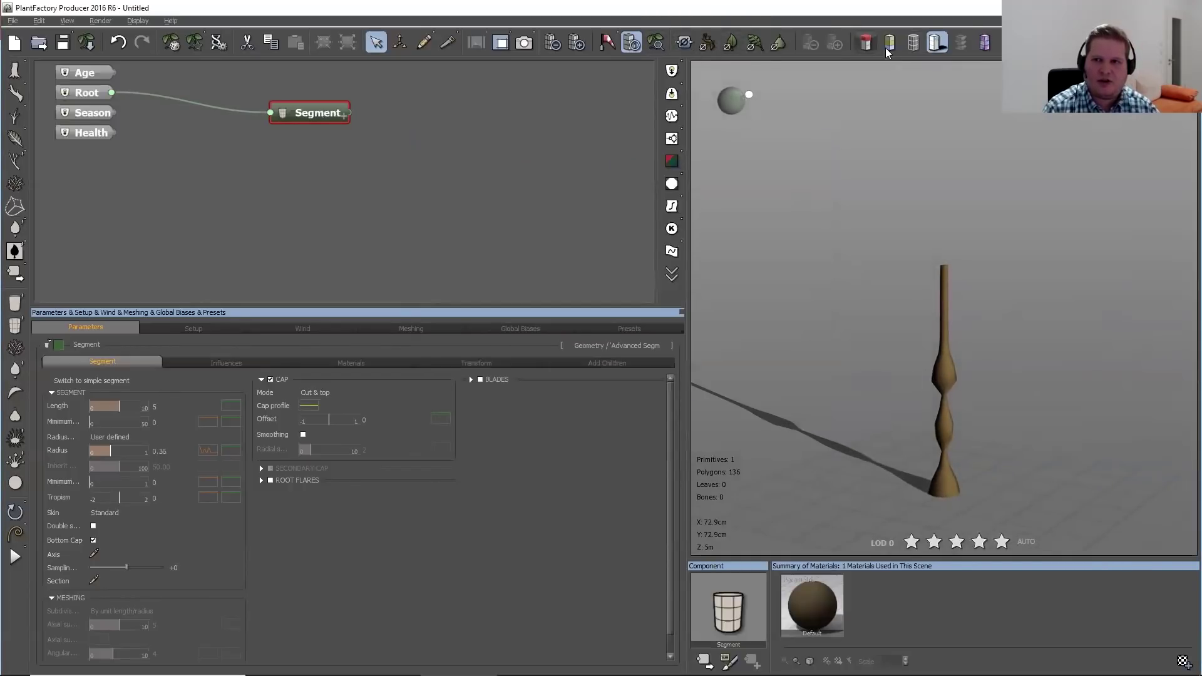
Show the wireframe overlay on the profiled segment and inspect its mesh up close
{"action": "left_click", "coordinate": [913, 43]}
{"action": "mouse_move", "coordinate": [920, 407]}
{"action": "left_mouse_down"}
{"action": "mouse_move", "coordinate": [893, 434]}
{"action": "mouse_move", "coordinate": [898, 415]}
{"action": "left_mouse_up"}
{"action": "scroll", "coordinate": [895, 404], "scroll_direction": "up", "scroll_amount": 3}
{"action": "left_click_drag", "start_coordinate": [990, 399], "coordinate": [981, 327]}
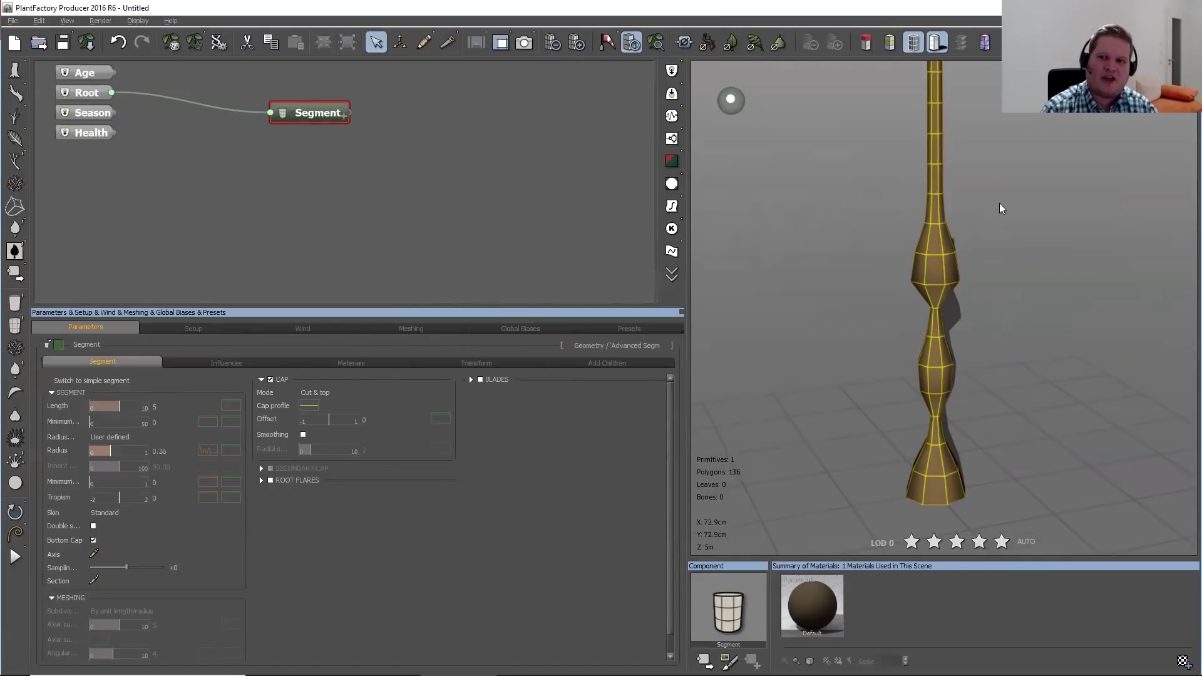
Try finer and coarser mesh subdivisions on the segment, settling two levels above the starting mesh
{"action": "left_click", "coordinate": [578, 47]}
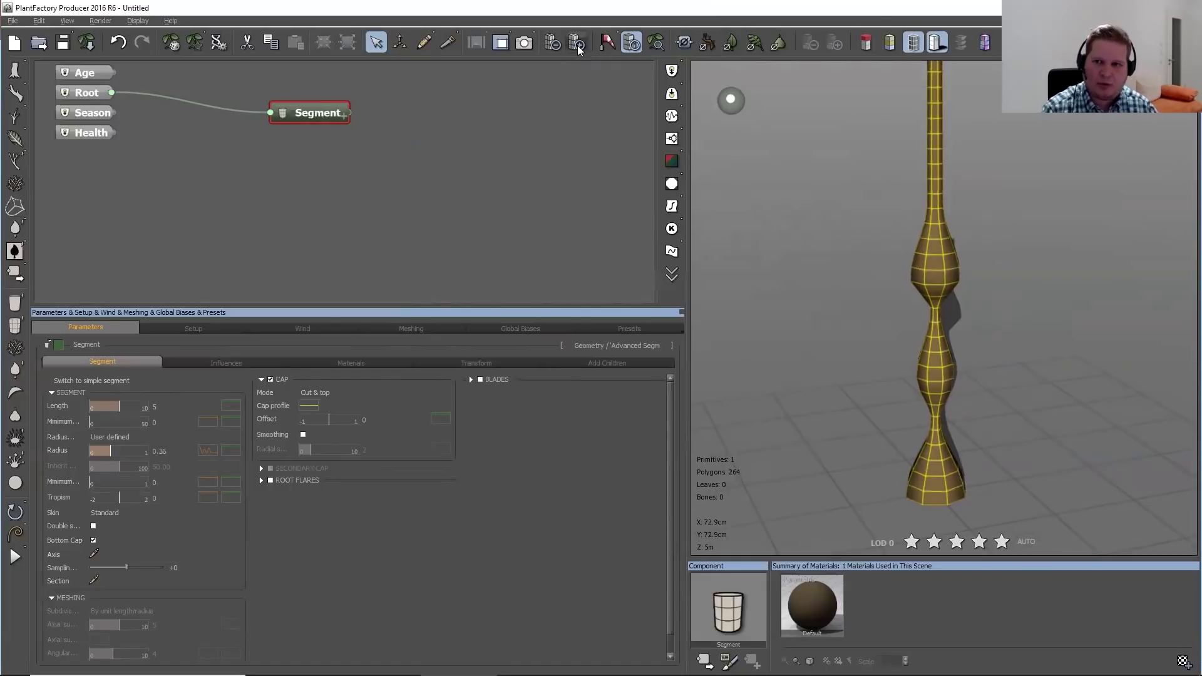
{"action": "left_click", "coordinate": [577, 46]}
{"action": "left_click", "coordinate": [577, 47]}
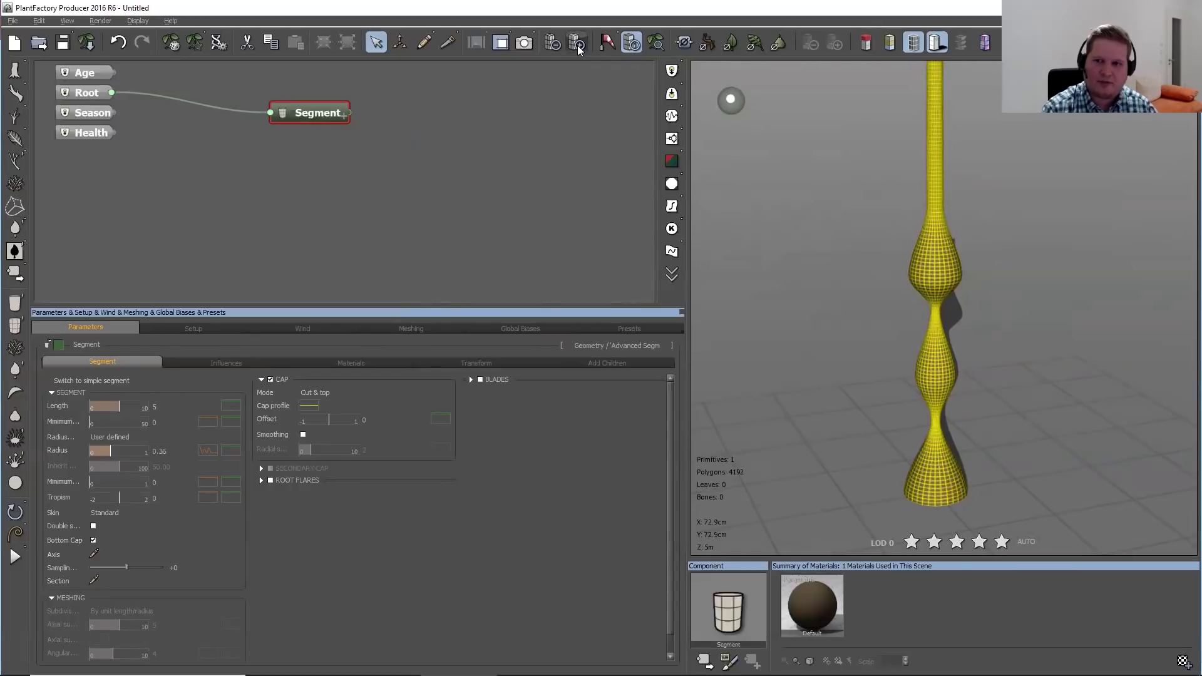
{"action": "left_click", "coordinate": [577, 45]}
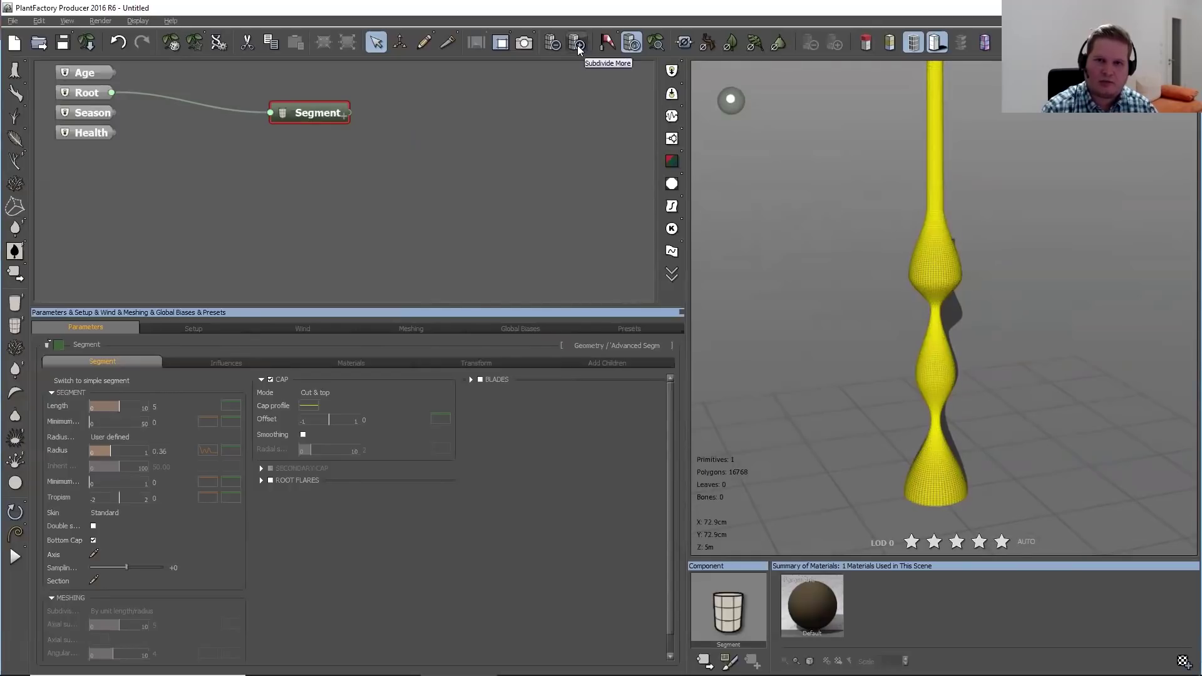
{"action": "left_click", "coordinate": [557, 45]}
{"action": "left_click", "coordinate": [557, 45]}
{"action": "left_click", "coordinate": [557, 45]}
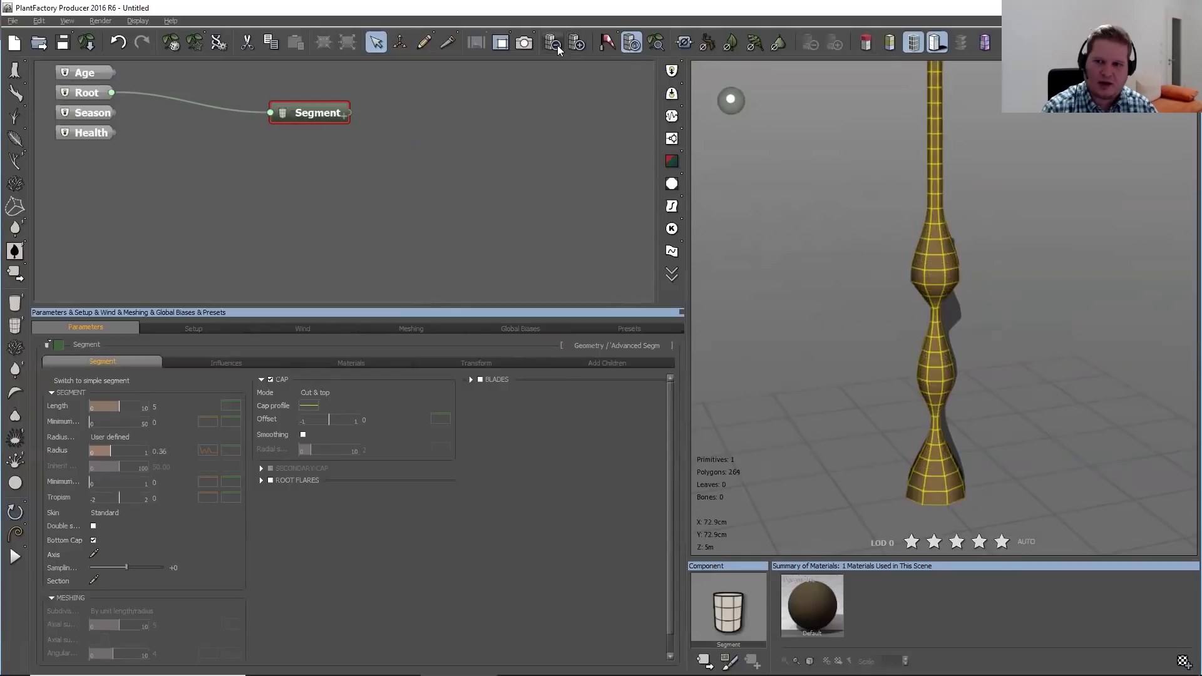
{"action": "left_click", "coordinate": [579, 43]}
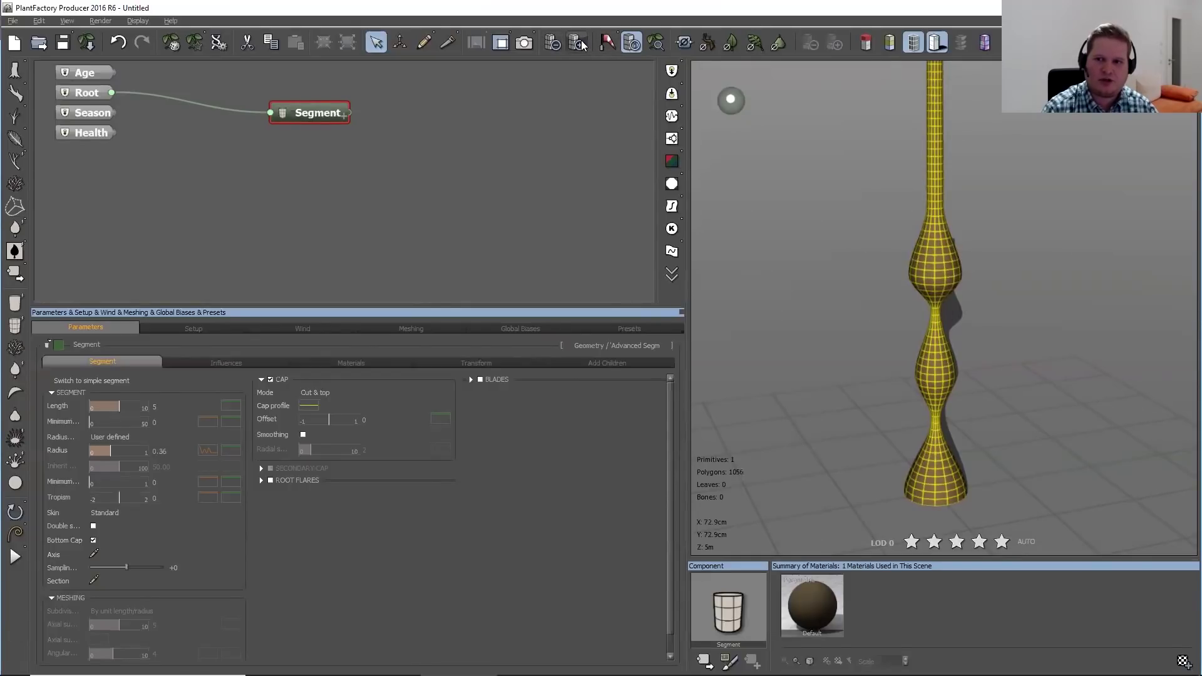
Try a mesh resolution boost of +3 on the segment and restore it to +0
{"action": "left_click", "coordinate": [488, 362]}
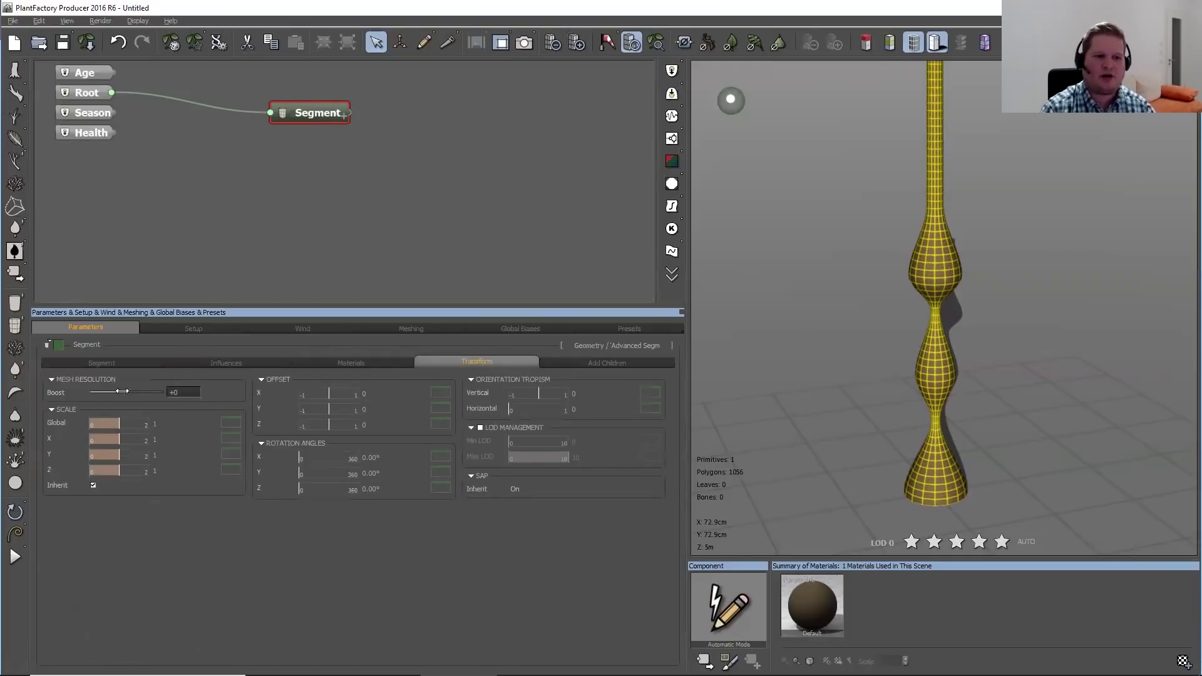
{"action": "left_click_drag", "start_coordinate": [127, 393], "coordinate": [131, 393]}
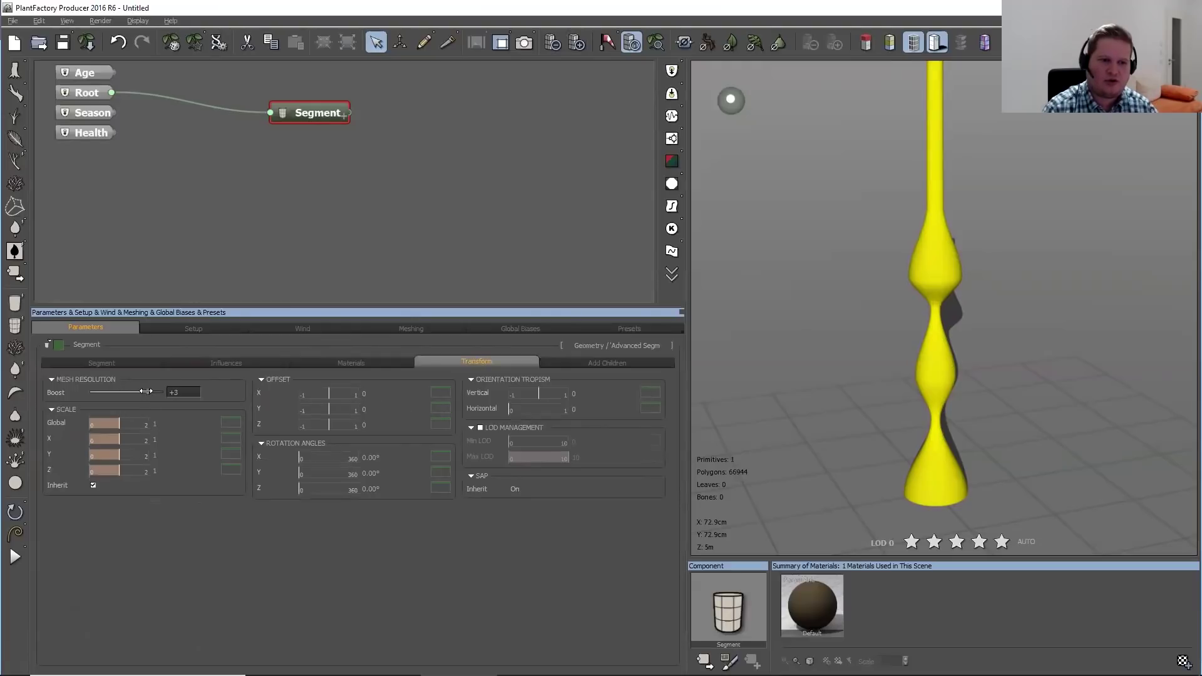
{"action": "mouse_move", "coordinate": [144, 391]}
{"action": "left_mouse_down"}
{"action": "mouse_move", "coordinate": [129, 391]}
{"action": "mouse_move", "coordinate": [142, 393]}
{"action": "left_mouse_up"}
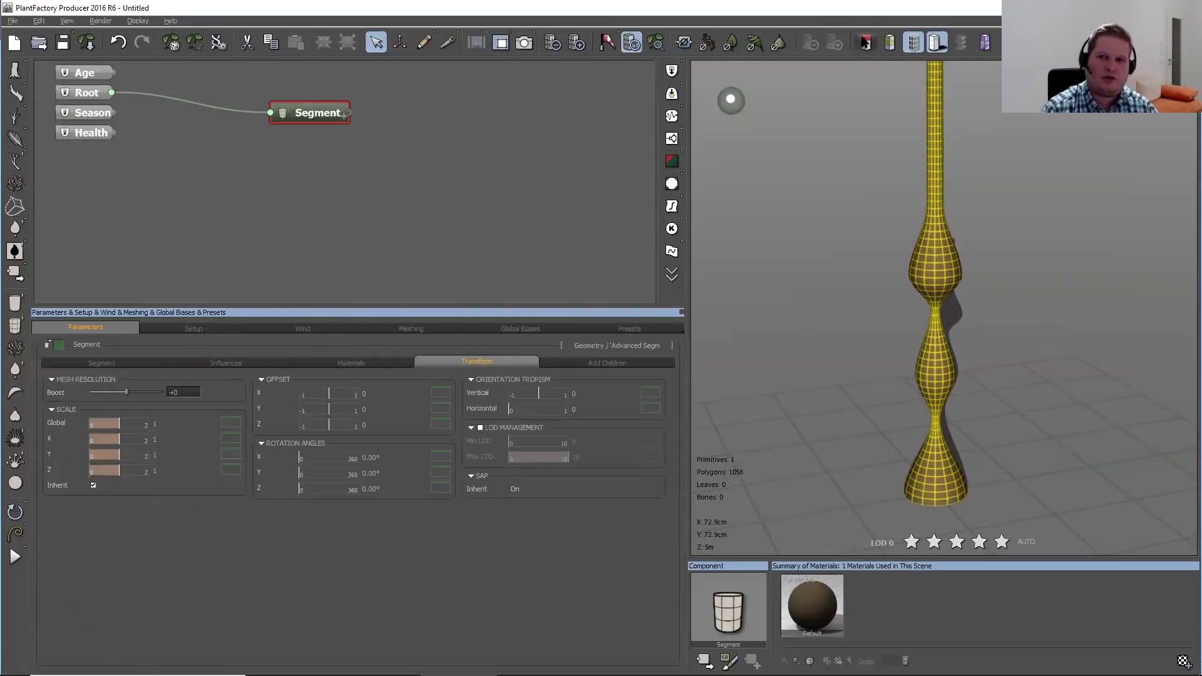
Hide the wireframe overlay so the segment shows as a plain shaded surface
{"action": "left_click", "coordinate": [655, 45]}
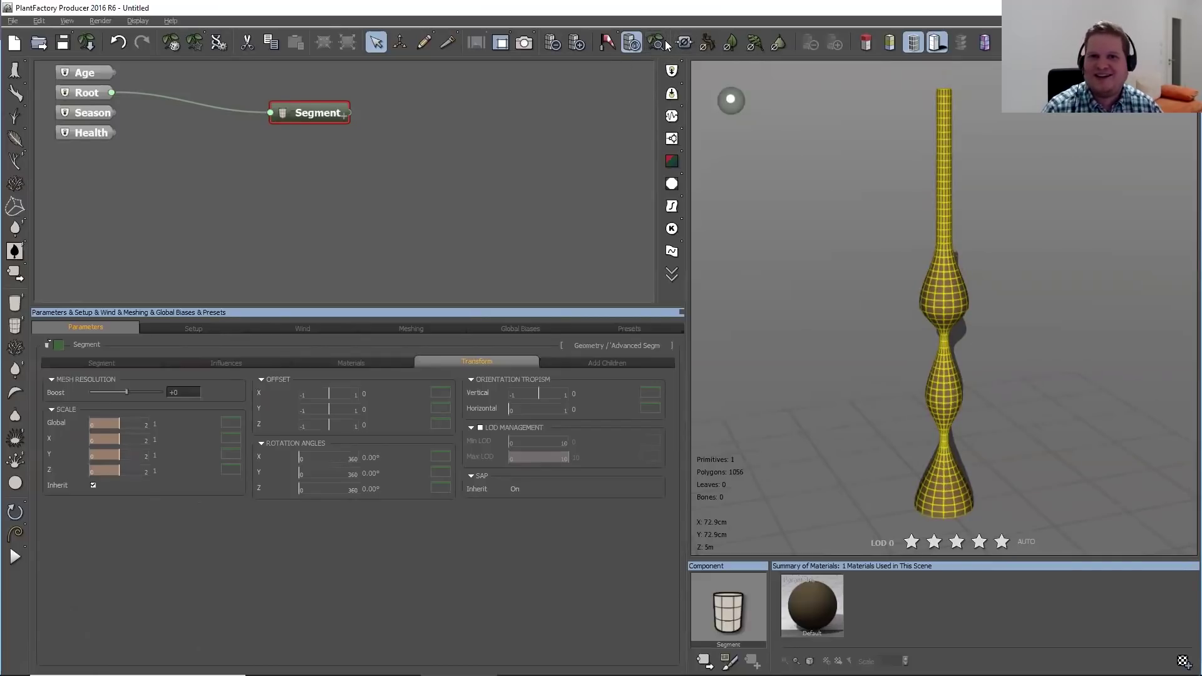
{"action": "left_click", "coordinate": [913, 42]}
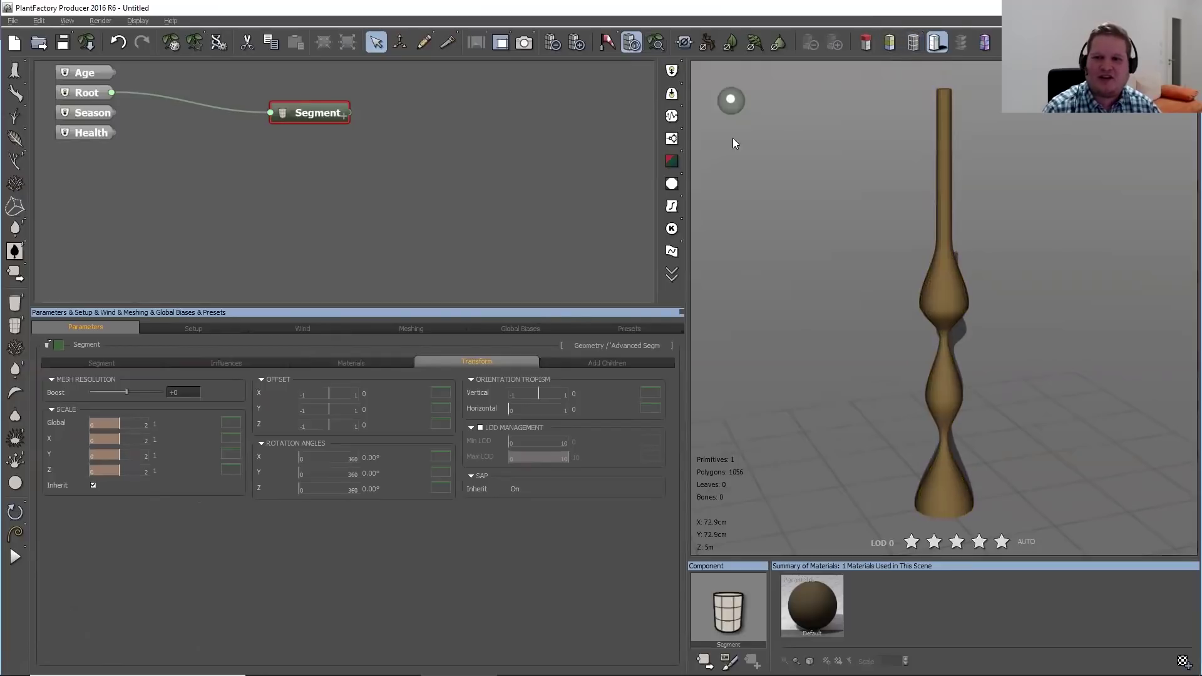
Add a second Advanced Segment primitive named Branches and connect it as a child of the existing Segment node
{"action": "right_click", "coordinate": [401, 155]}
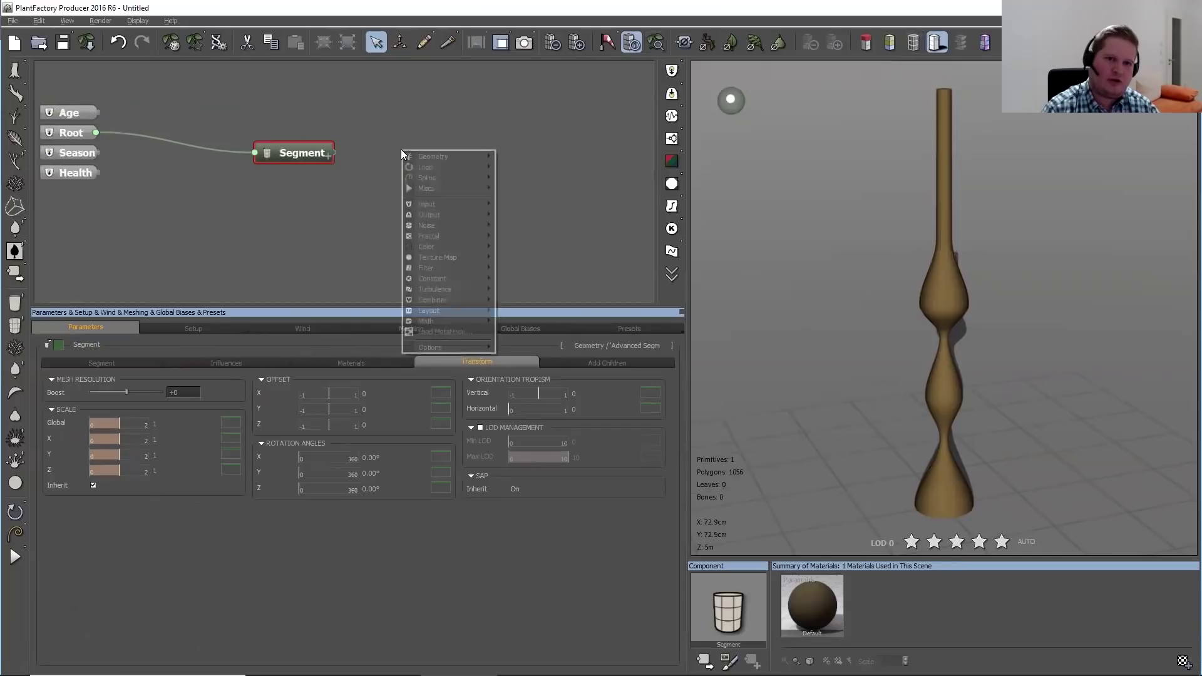
{"action": "mouse_move", "coordinate": [430, 161]}
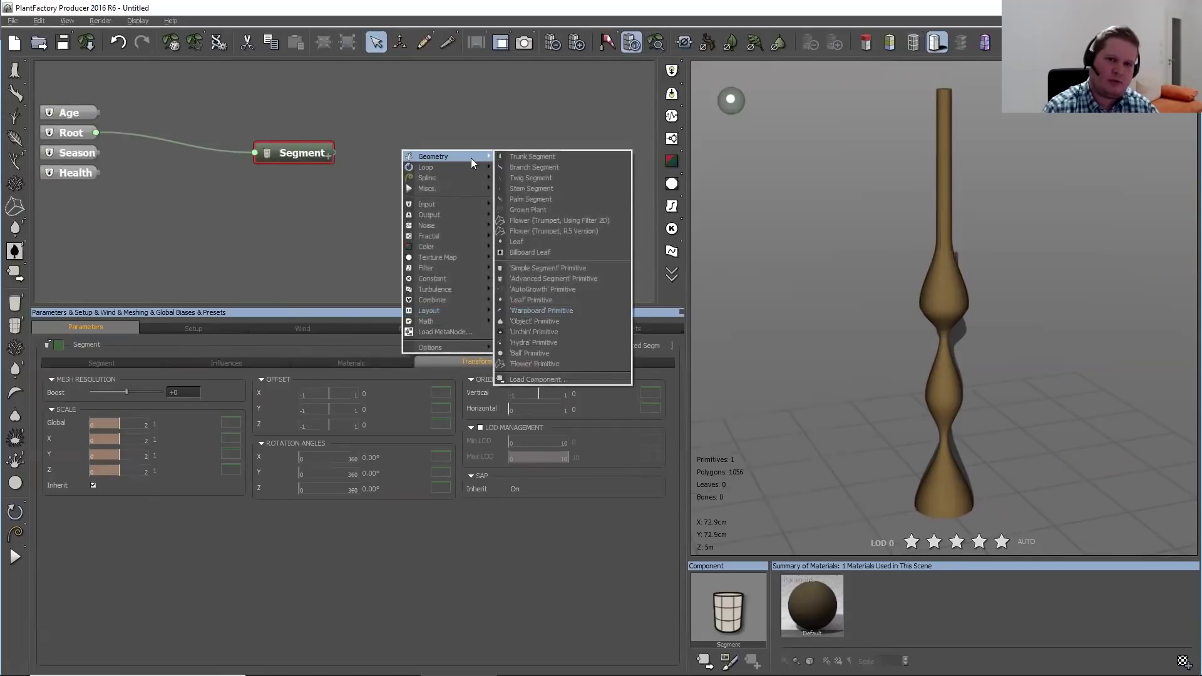
{"action": "left_click", "coordinate": [539, 278]}
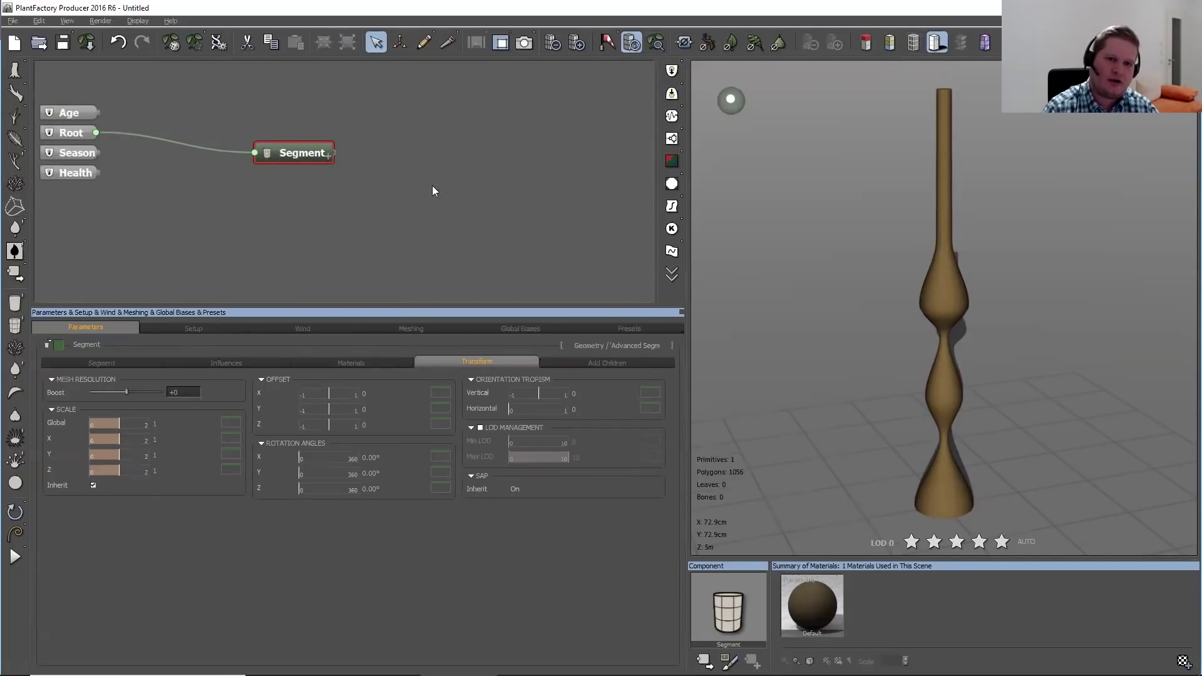
{"action": "double_click", "coordinate": [416, 145]}
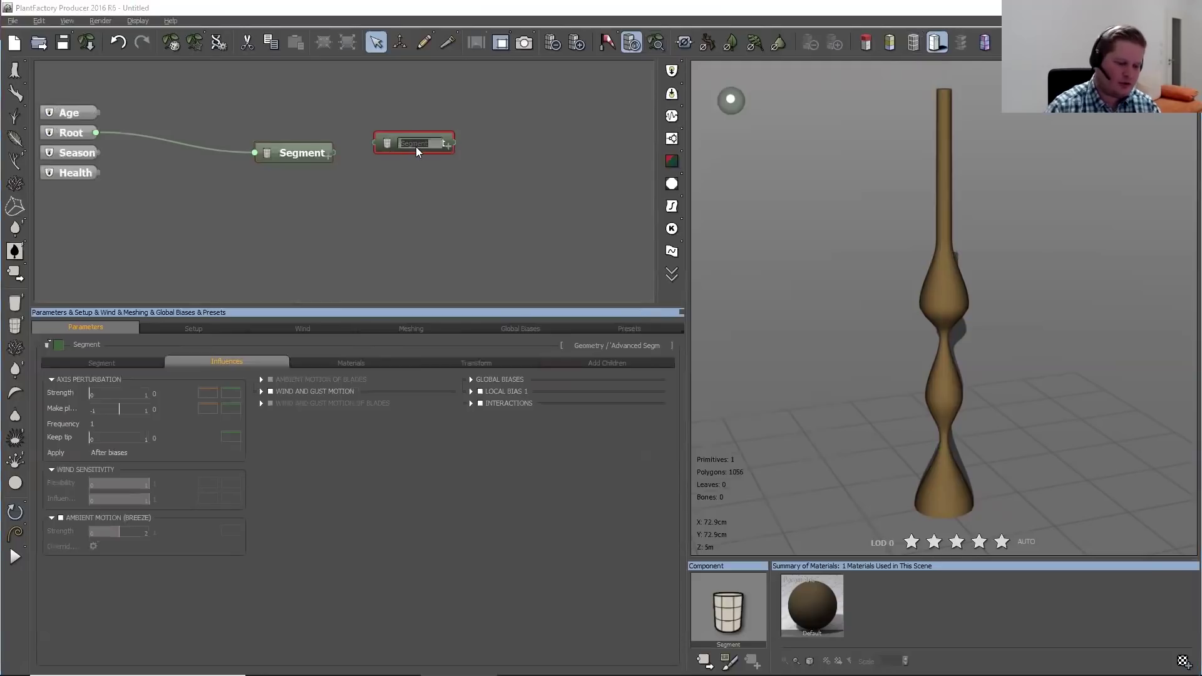
{"action": "type", "text": "alk"}
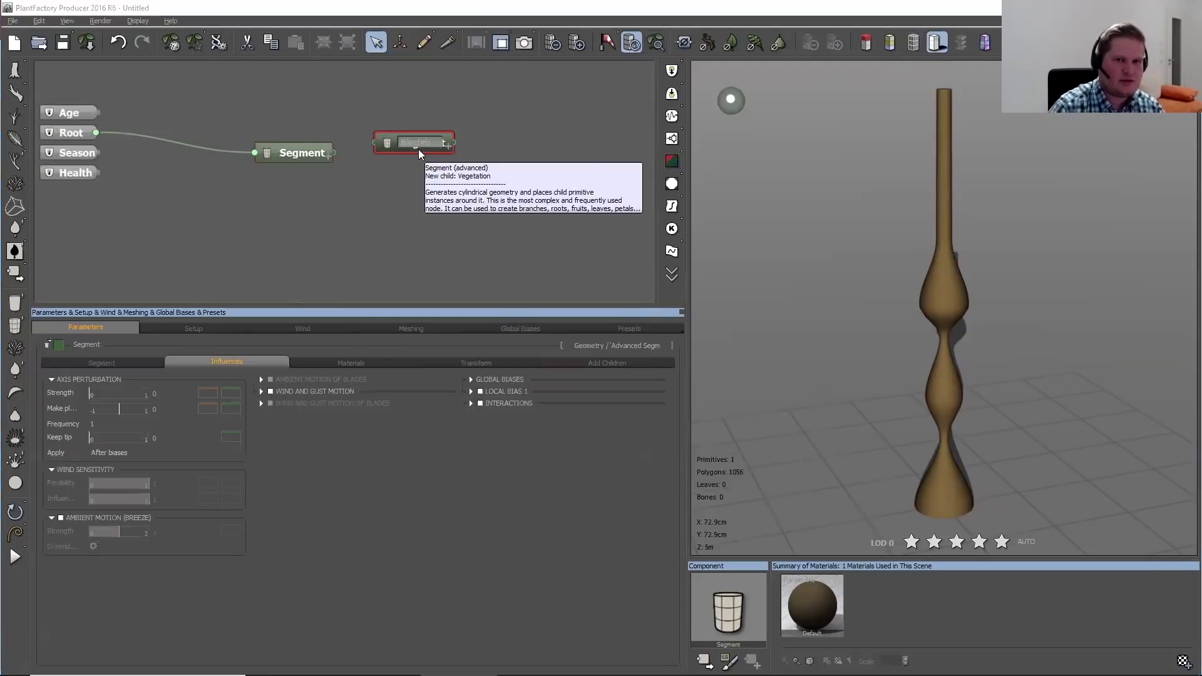
{"action": "key", "text": "Return"}
{"action": "left_click_drag", "start_coordinate": [378, 147], "coordinate": [314, 160]}
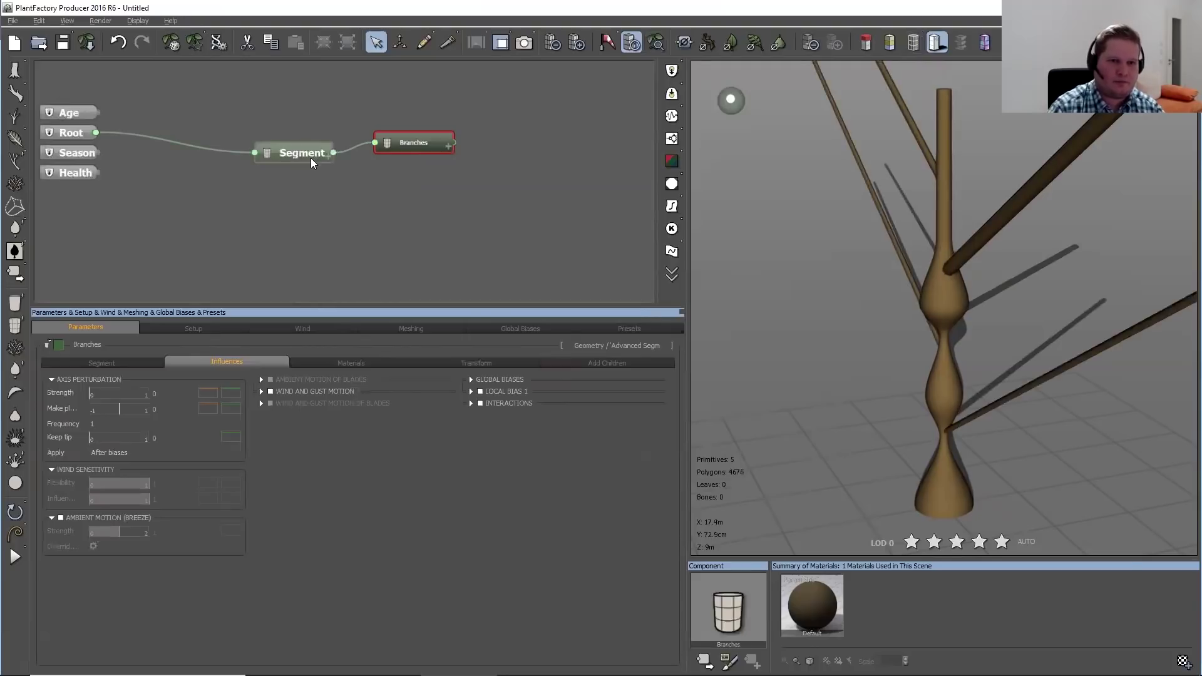
Rename the parent Segment node to Trunk and shift the Branches node slightly to line up with it
{"action": "double_click", "coordinate": [313, 156]}
{"action": "type", "text": "Trunk"}
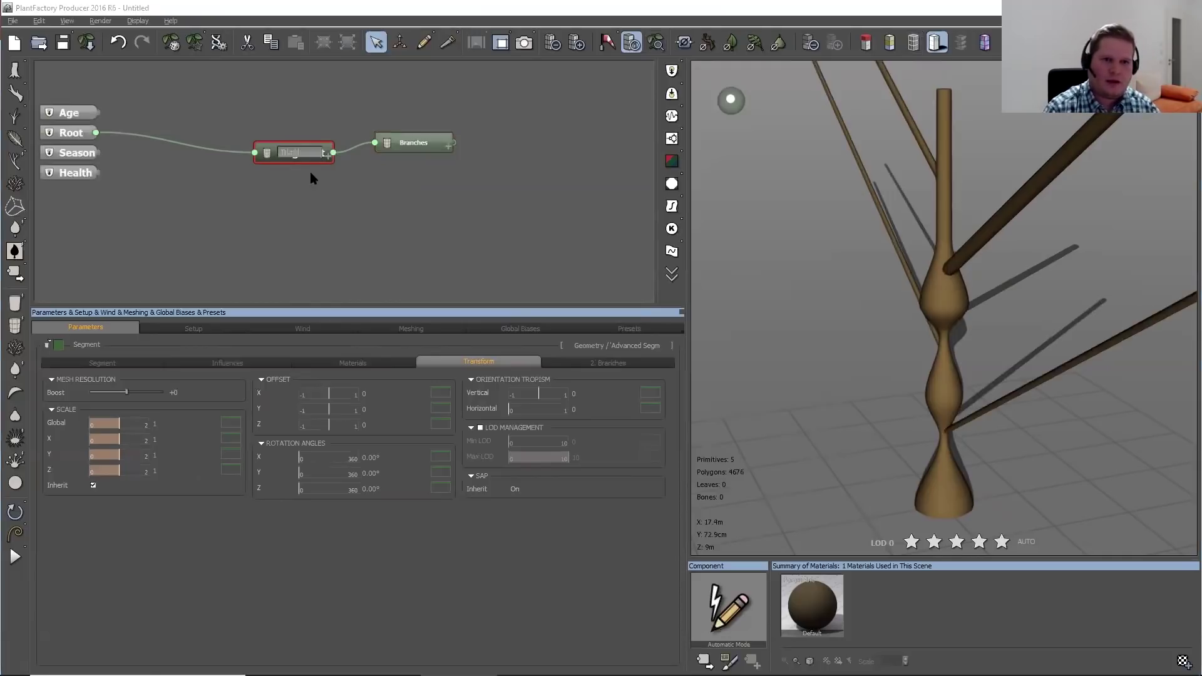
{"action": "key", "text": "Return"}
{"action": "left_click_drag", "start_coordinate": [860, 302], "coordinate": [975, 370]}
{"action": "left_click_drag", "start_coordinate": [983, 264], "coordinate": [977, 293]}
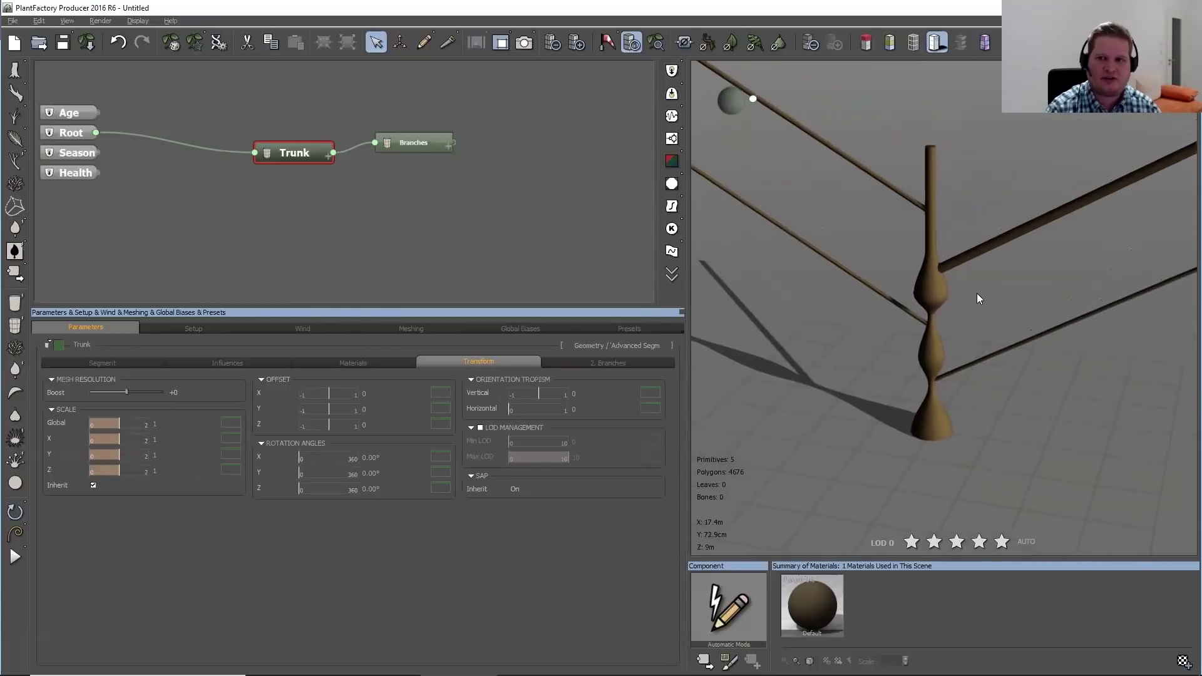
{"action": "left_click_drag", "start_coordinate": [433, 150], "coordinate": [438, 155]}
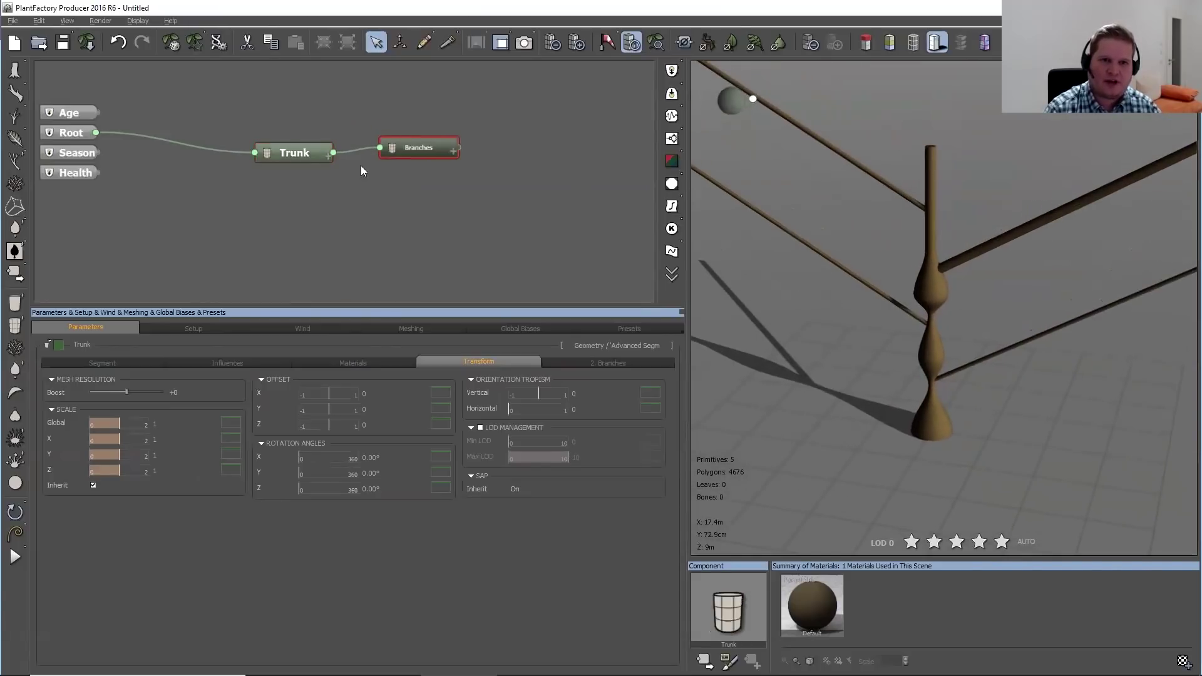
Set the number of branches distributed on the Trunk to 10
{"action": "left_click", "coordinate": [308, 153]}
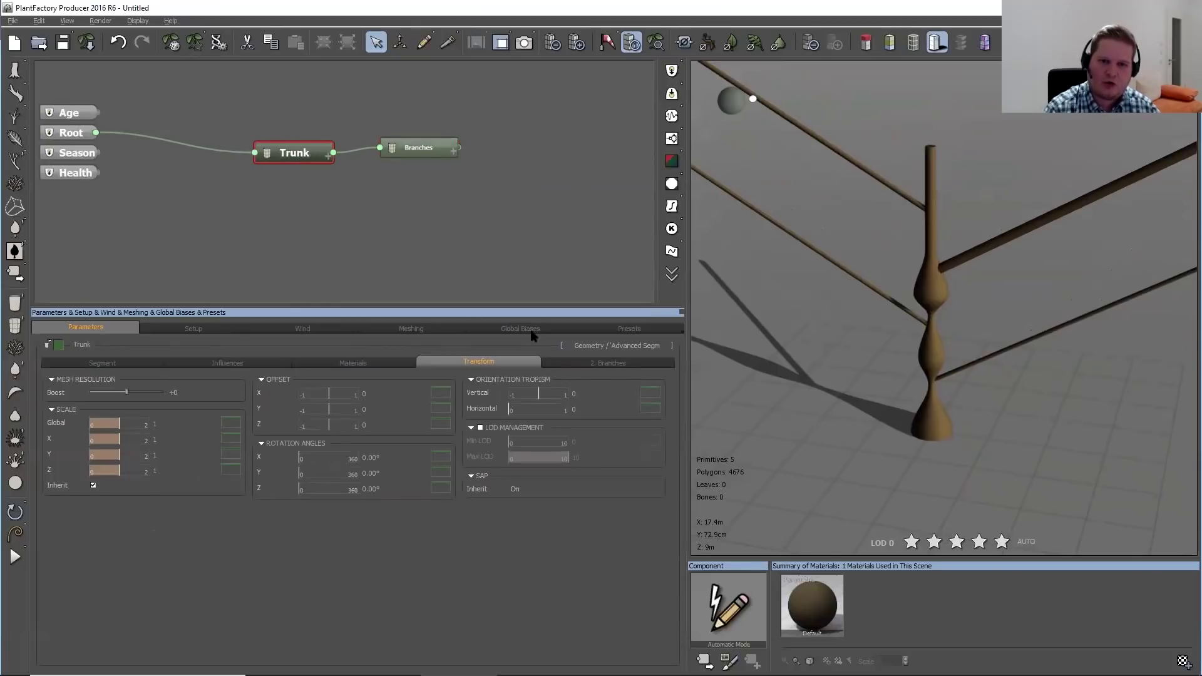
{"action": "left_click", "coordinate": [607, 364]}
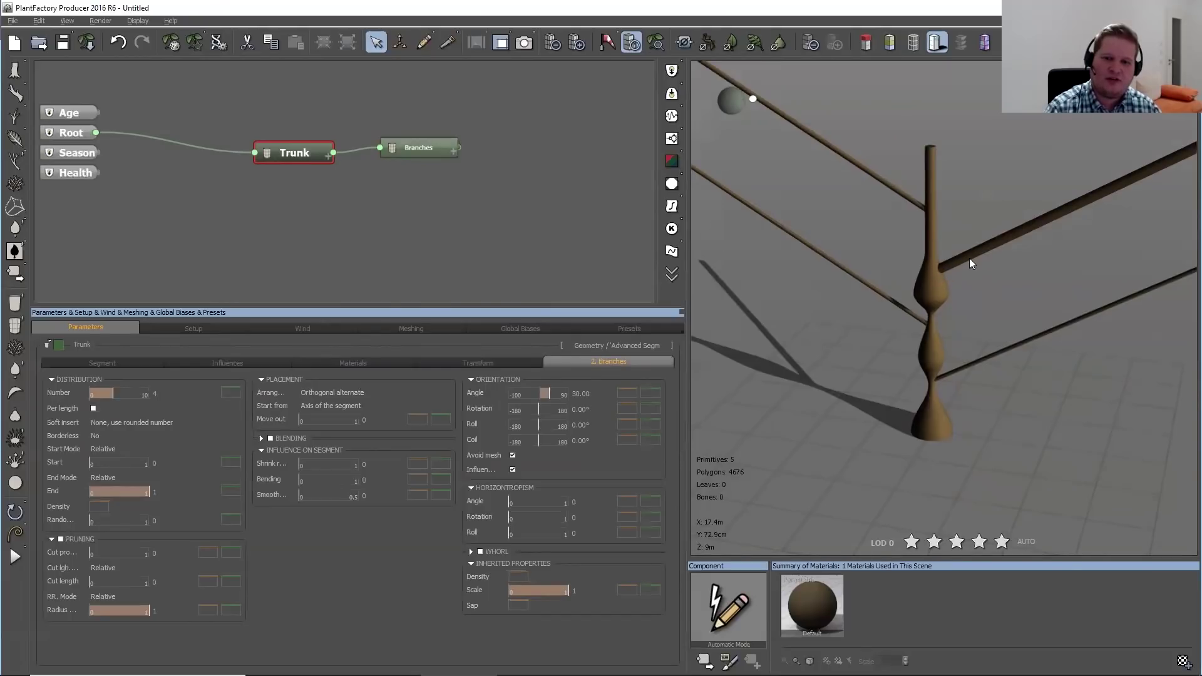
{"action": "left_click", "coordinate": [155, 393]}
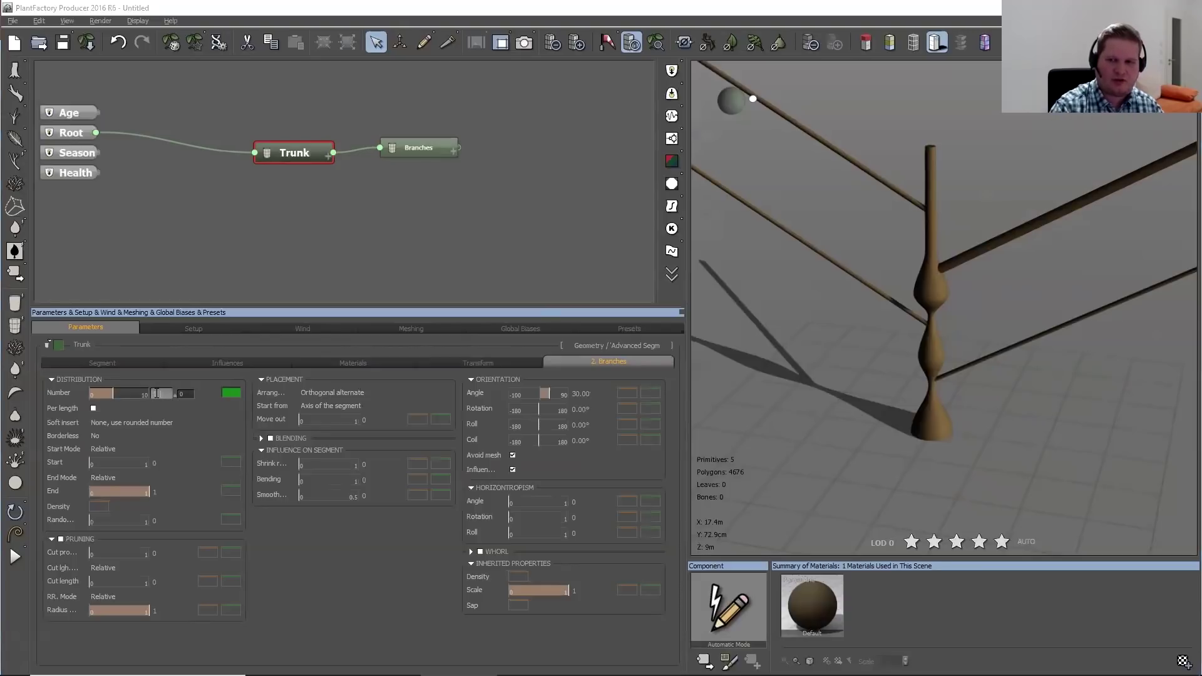
{"action": "type", "text": "10"}
{"action": "key", "text": "Return"}
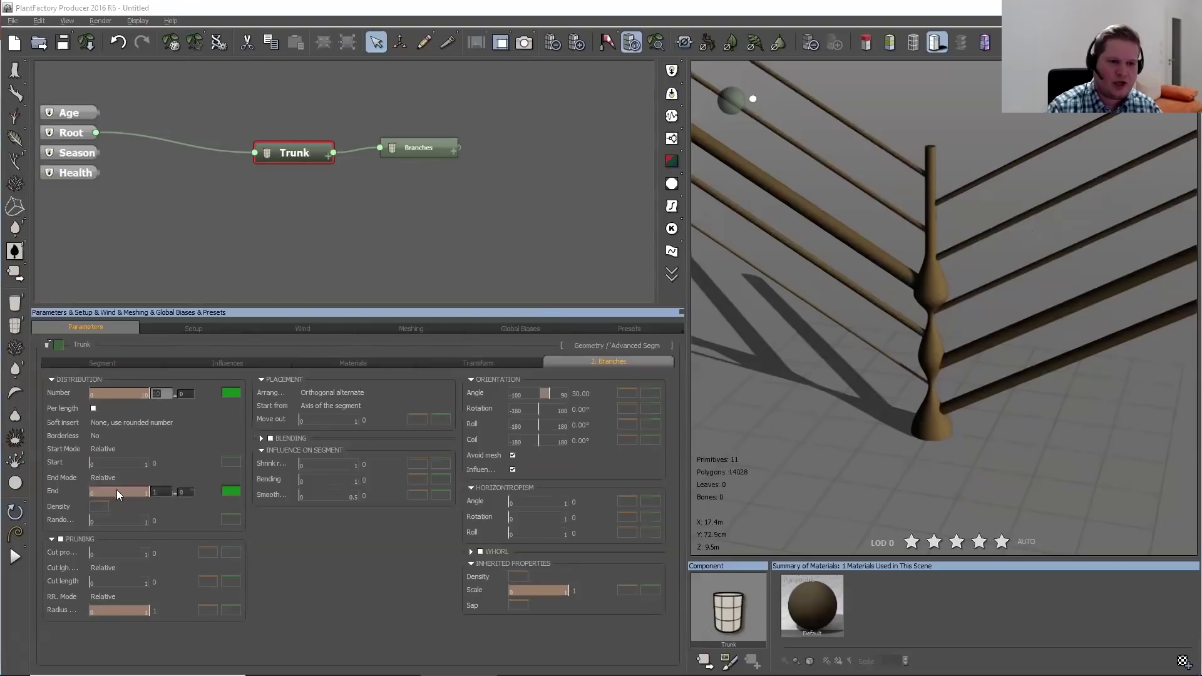
Limit the Trunk's branch distribution to start 0.51 and end 0.83, with orientation angle 24.06 and coil 71.25
{"action": "left_click_drag", "start_coordinate": [95, 461], "coordinate": [138, 492]}
{"action": "left_click_drag", "start_coordinate": [544, 393], "coordinate": [555, 441]}
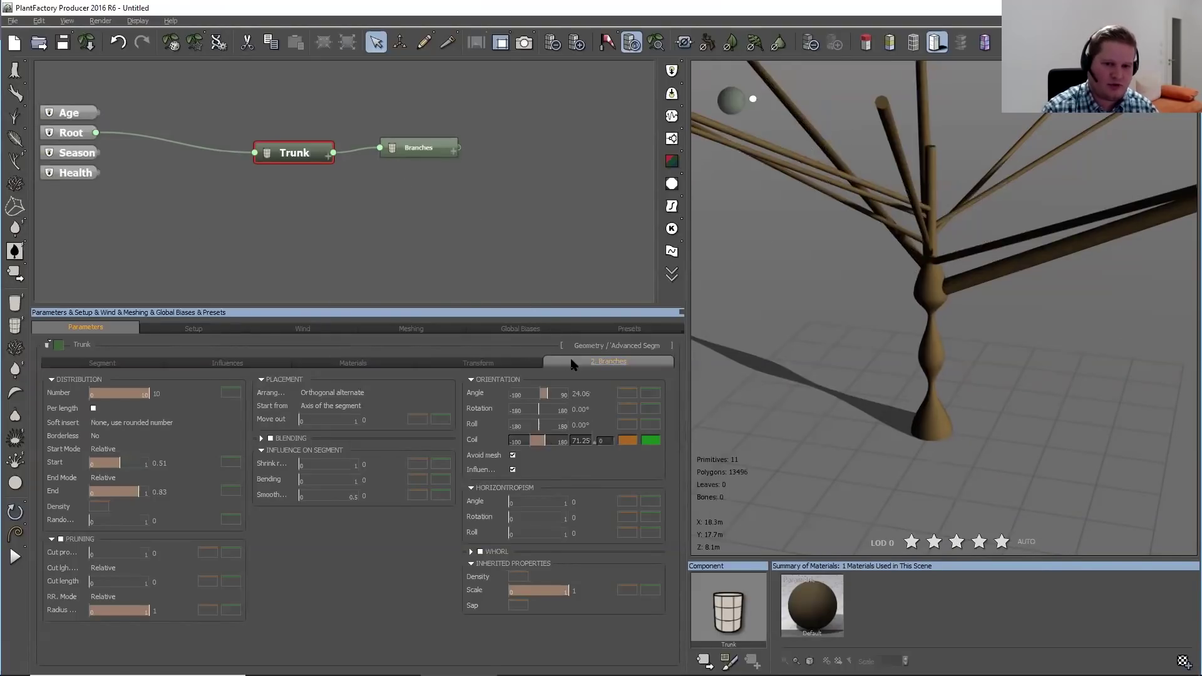
{"action": "mouse_move", "coordinate": [181, 394]}
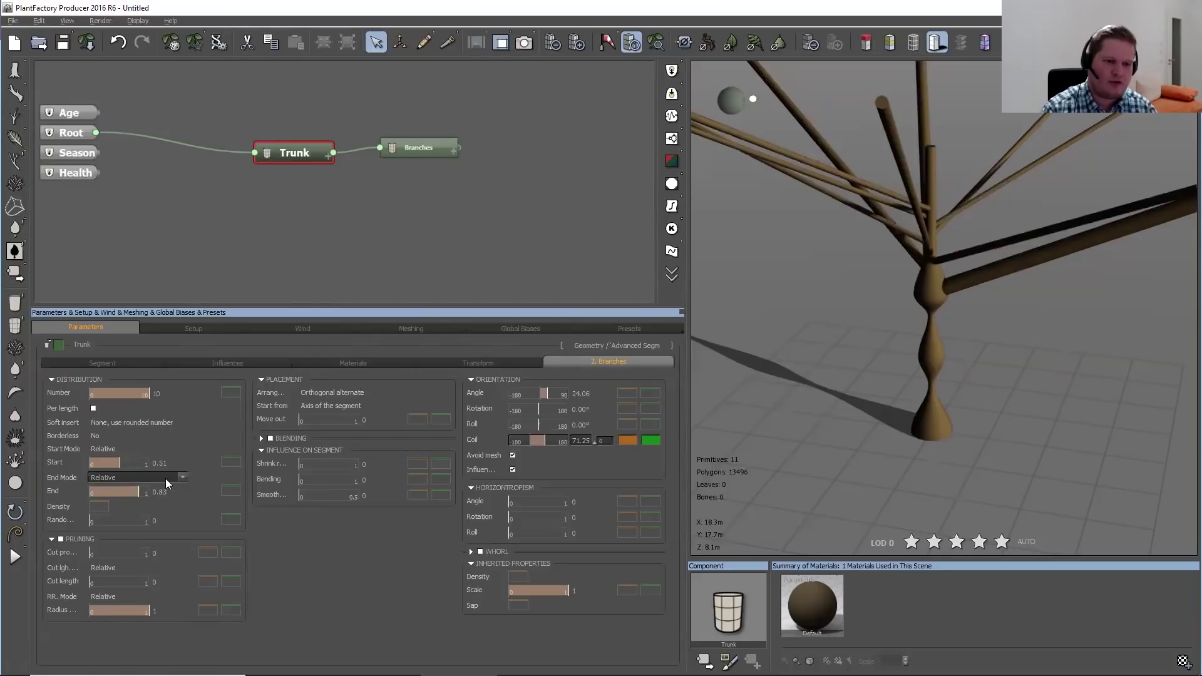
{"action": "mouse_move", "coordinate": [180, 491]}
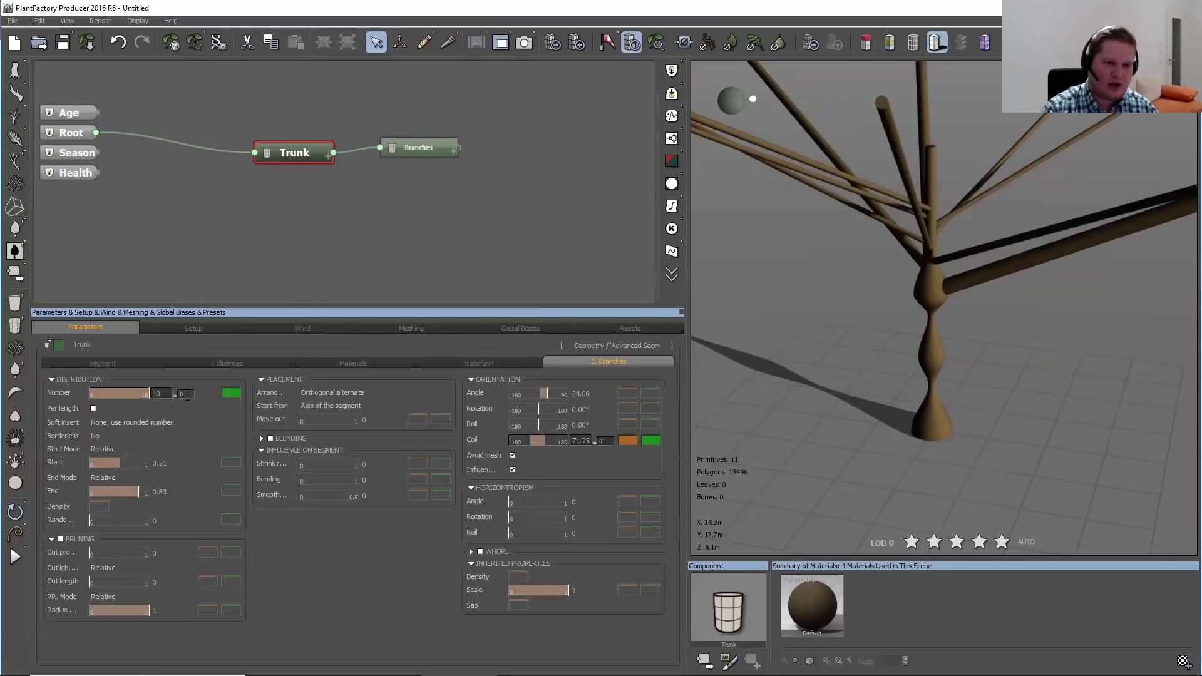
Set the Branches segment's length to 3 with a random variation of 2
{"action": "left_click", "coordinate": [406, 149]}
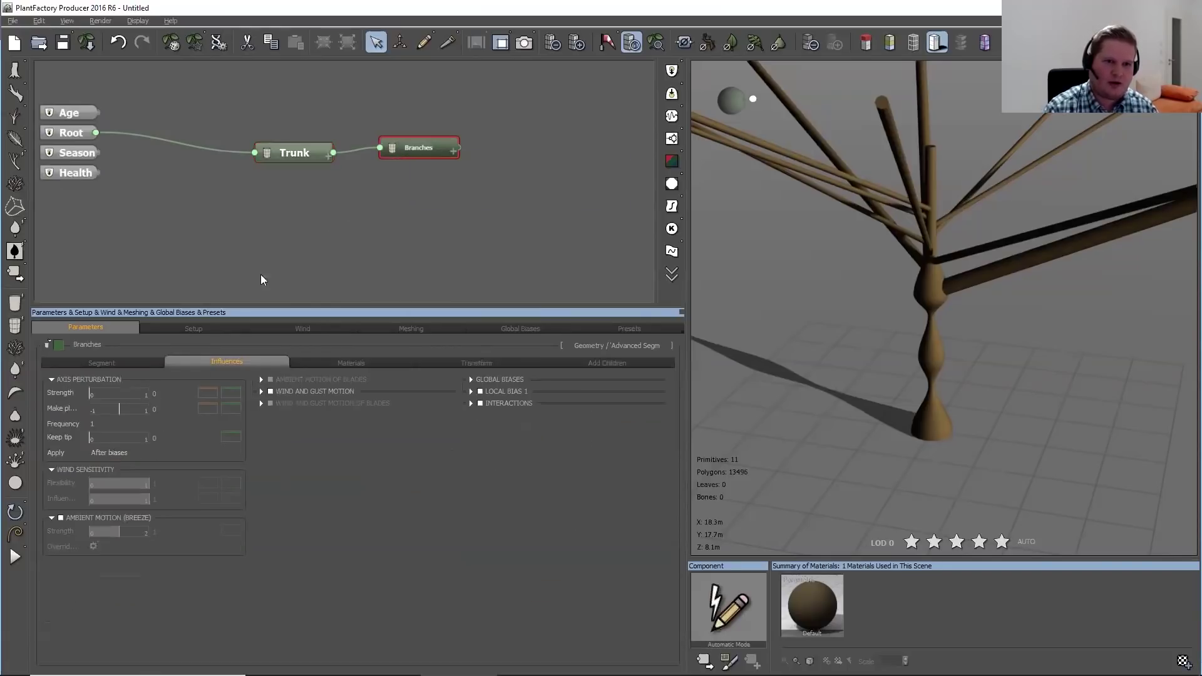
{"action": "left_click", "coordinate": [105, 361]}
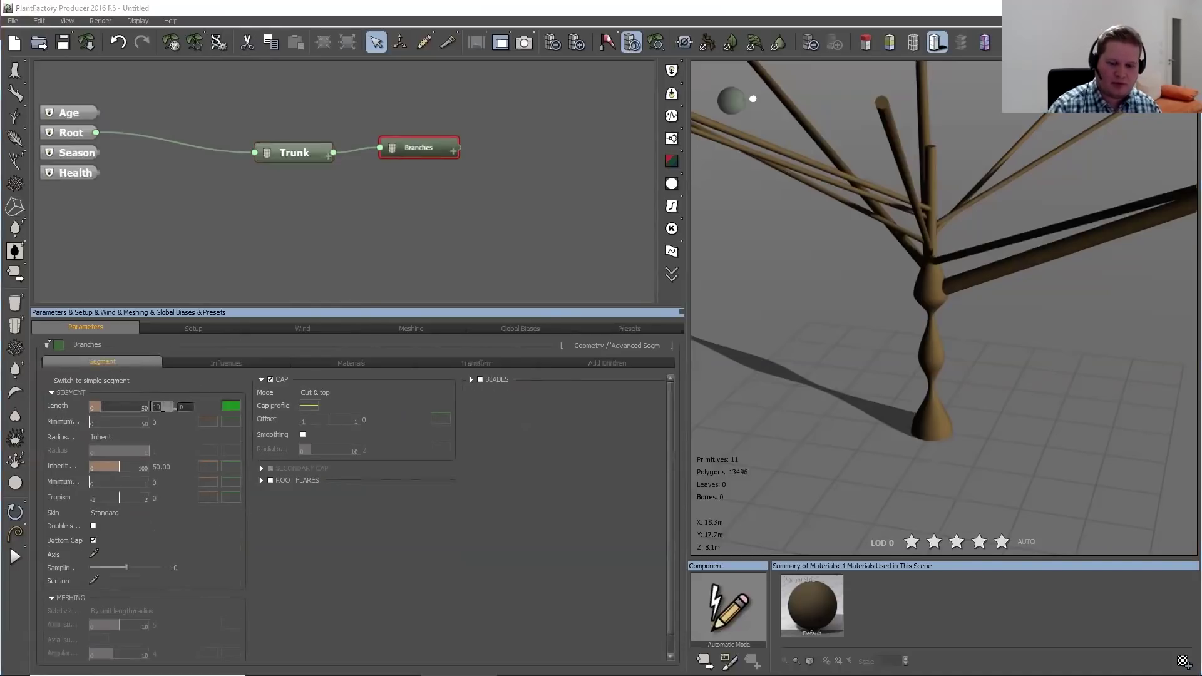
{"action": "type", "text": "3"}
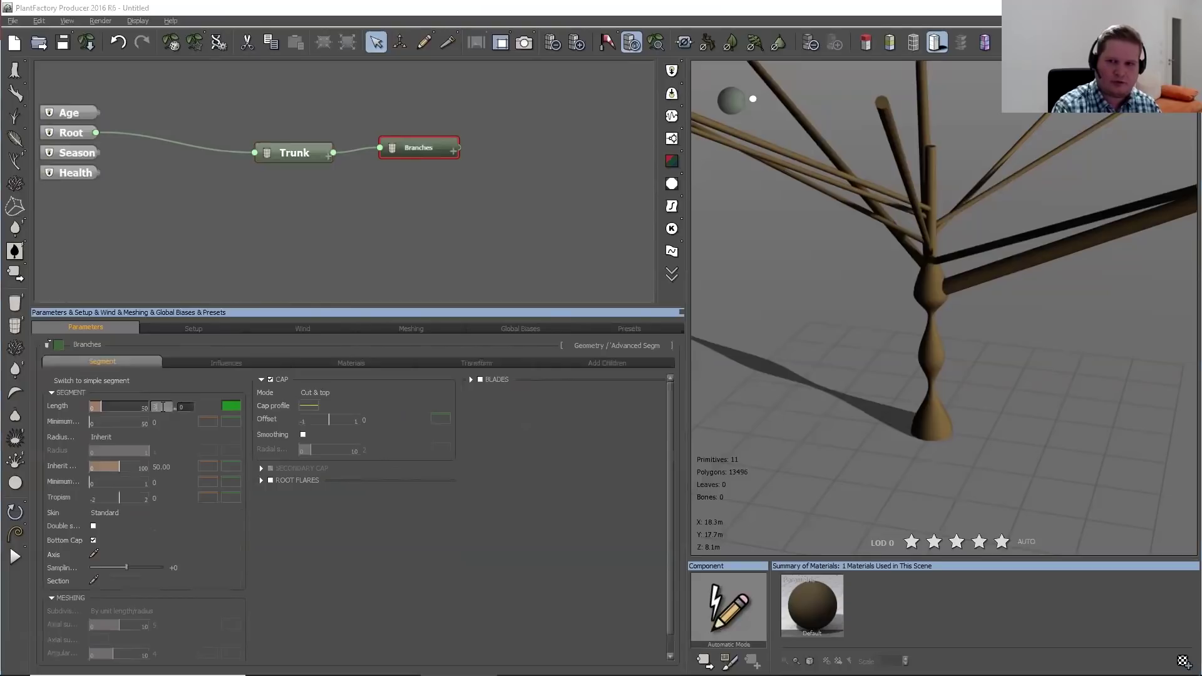
{"action": "key", "text": "Return"}
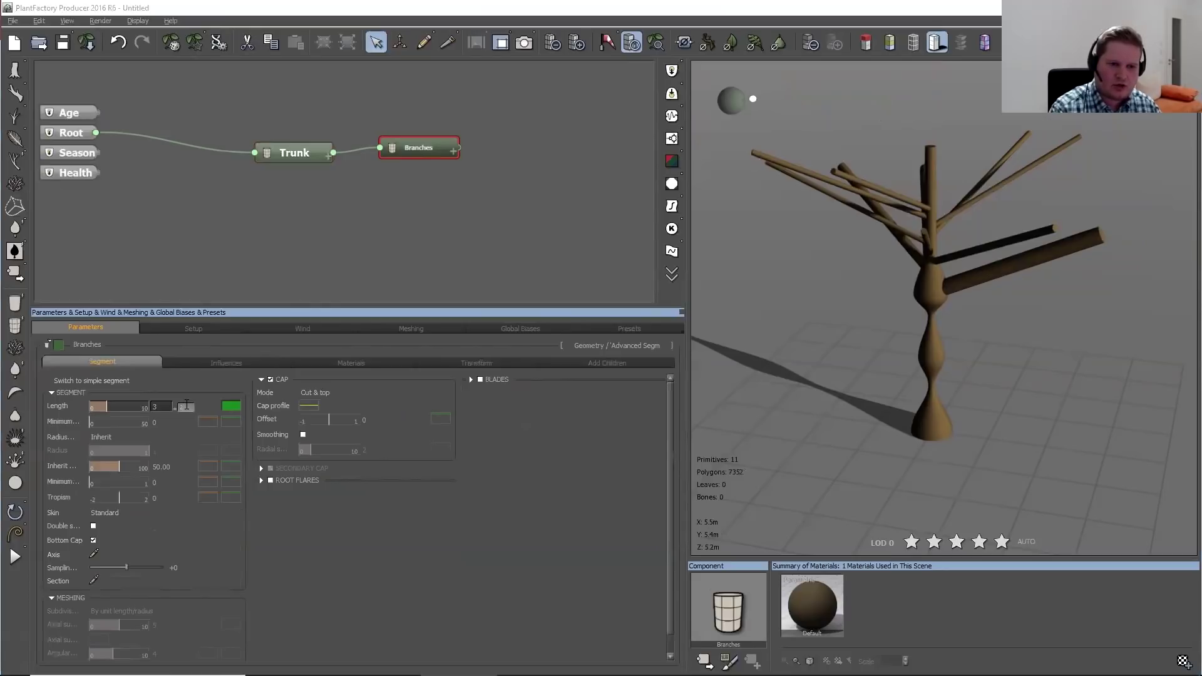
{"action": "left_click_drag", "start_coordinate": [107, 406], "coordinate": [116, 405]}
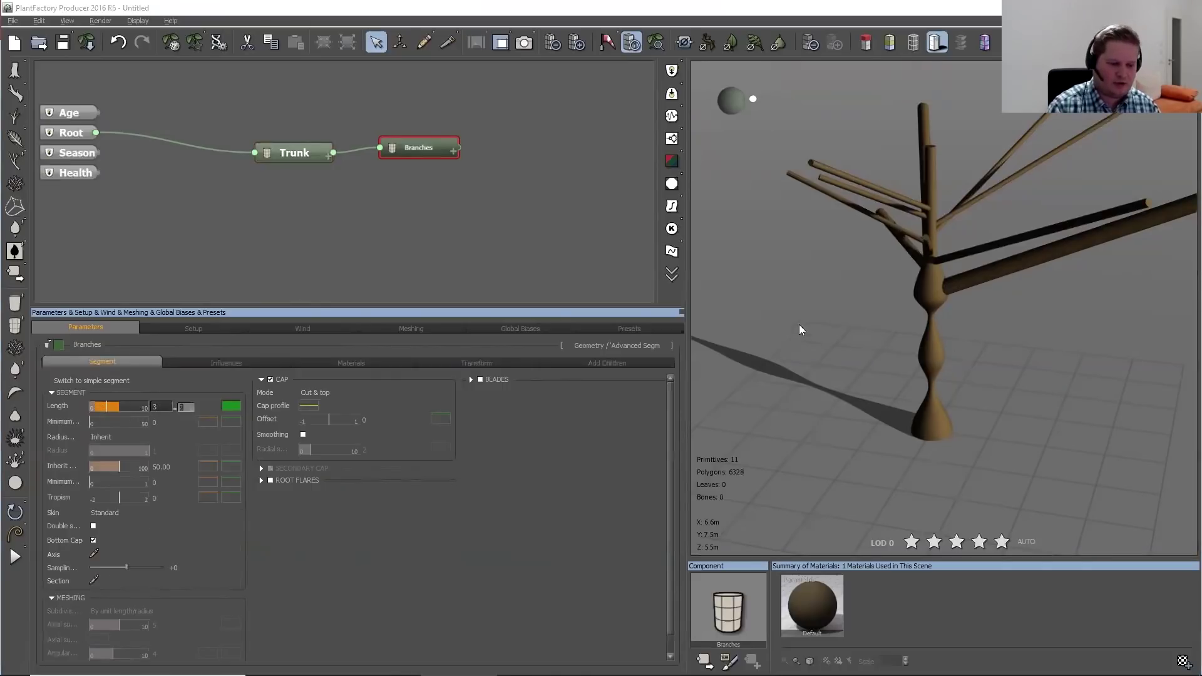
{"action": "left_click_drag", "start_coordinate": [875, 306], "coordinate": [750, 311]}
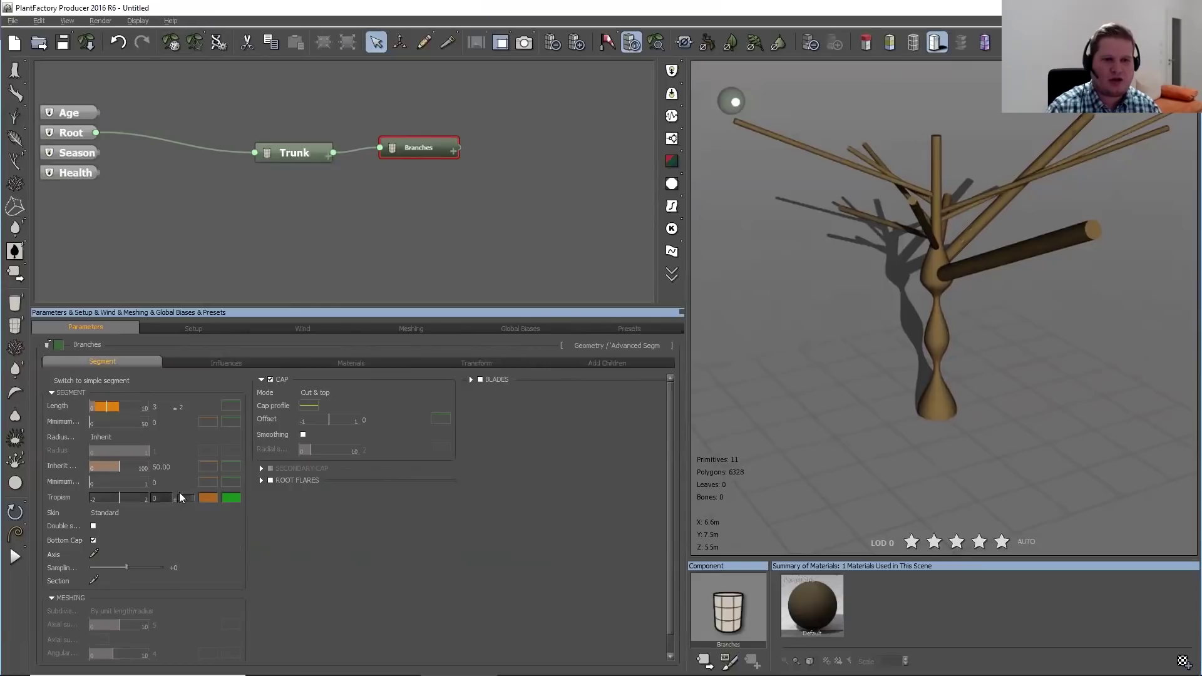
{"action": "left_click_drag", "start_coordinate": [841, 280], "coordinate": [926, 281]}
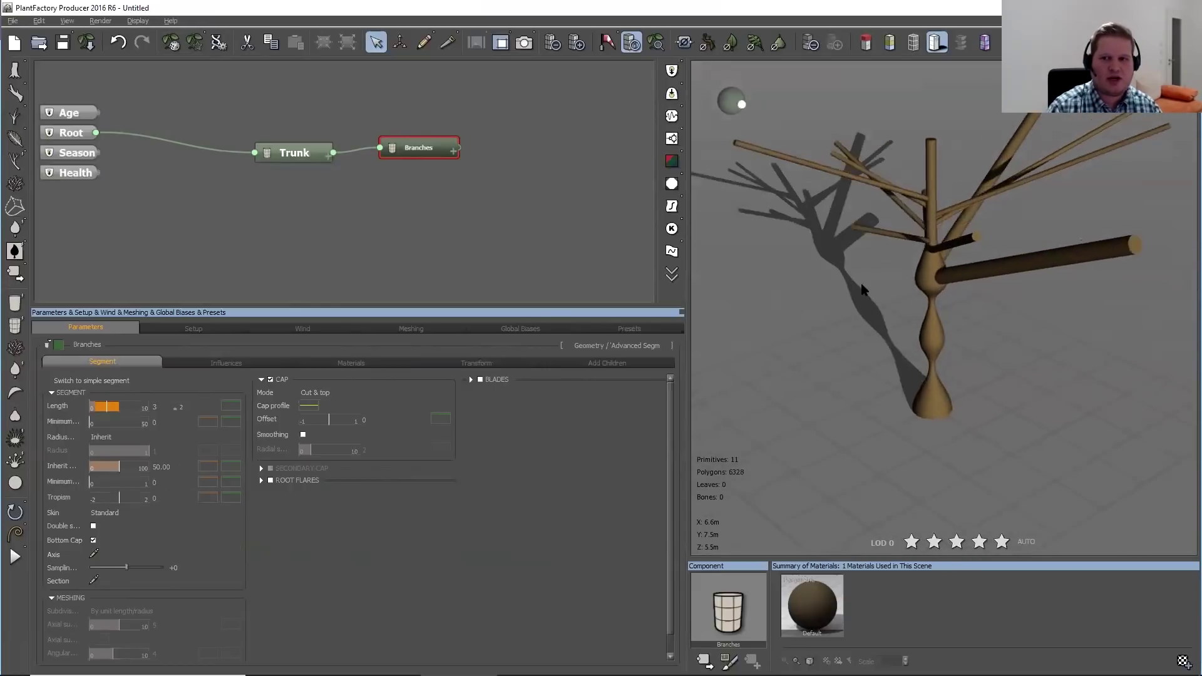
Generate a series of new plant variations to compare the randomised branch lengths
{"action": "left_click", "coordinate": [165, 42]}
{"action": "left_click", "coordinate": [166, 43]}
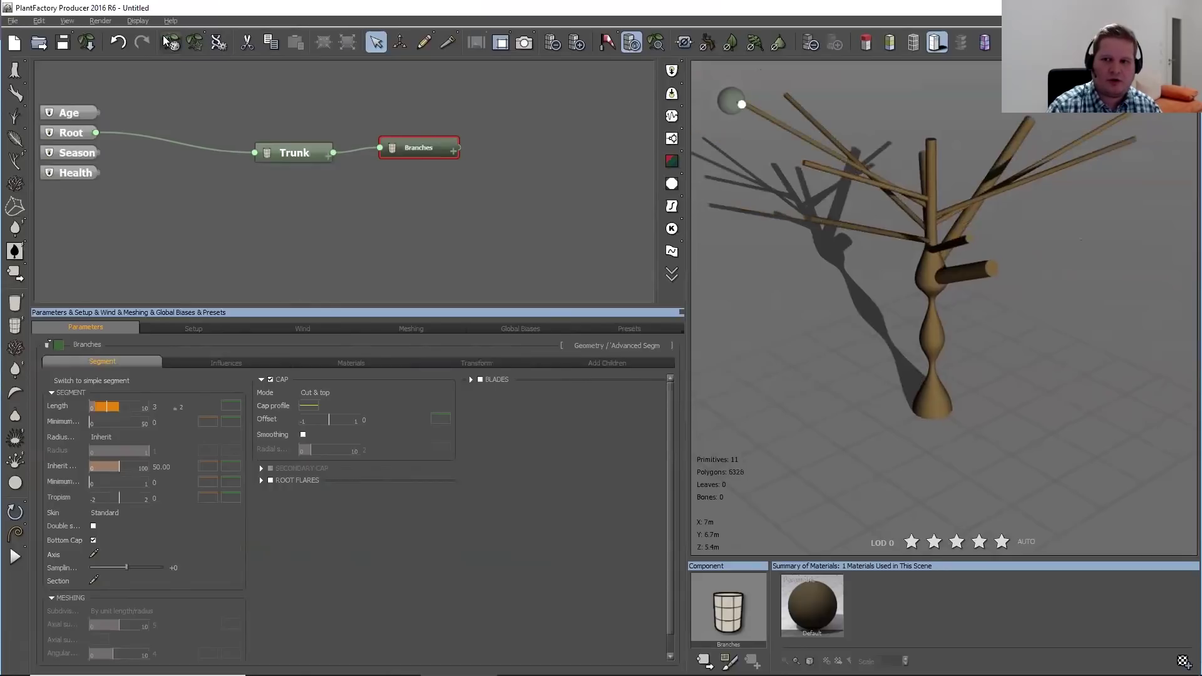
{"action": "left_click", "coordinate": [166, 43]}
{"action": "left_click", "coordinate": [165, 42]}
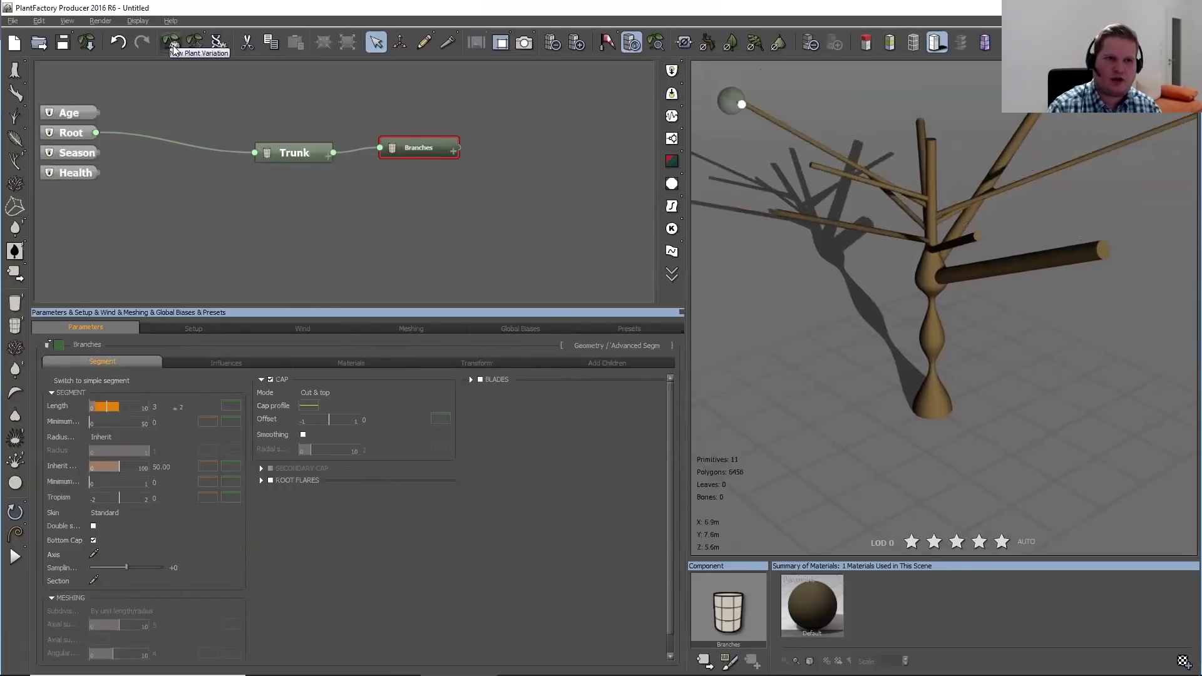
{"action": "left_click", "coordinate": [168, 42]}
{"action": "left_click", "coordinate": [168, 41]}
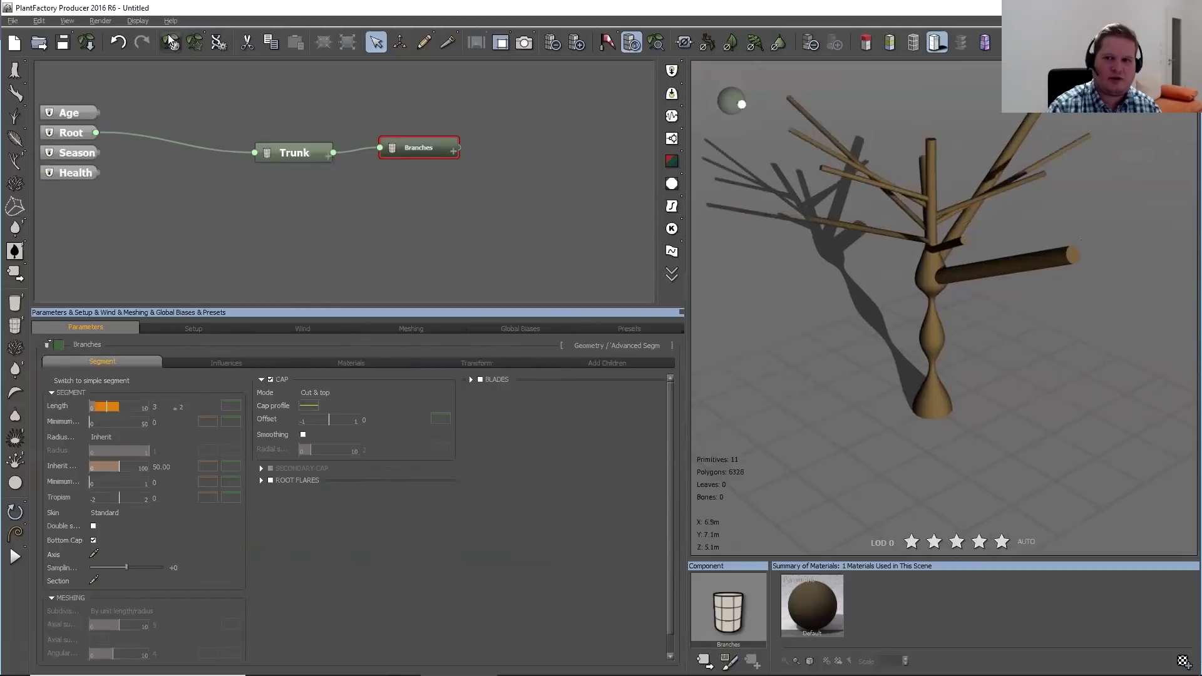
{"action": "left_click", "coordinate": [168, 41]}
{"action": "left_click", "coordinate": [168, 42]}
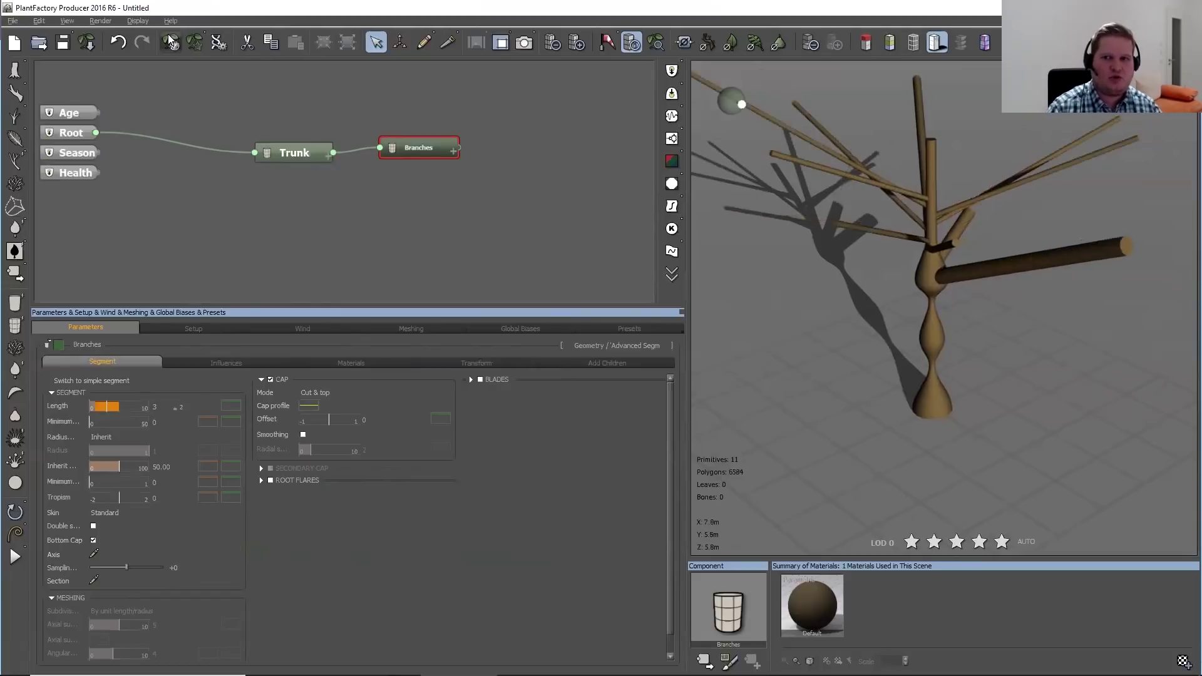
{"action": "left_click", "coordinate": [168, 41]}
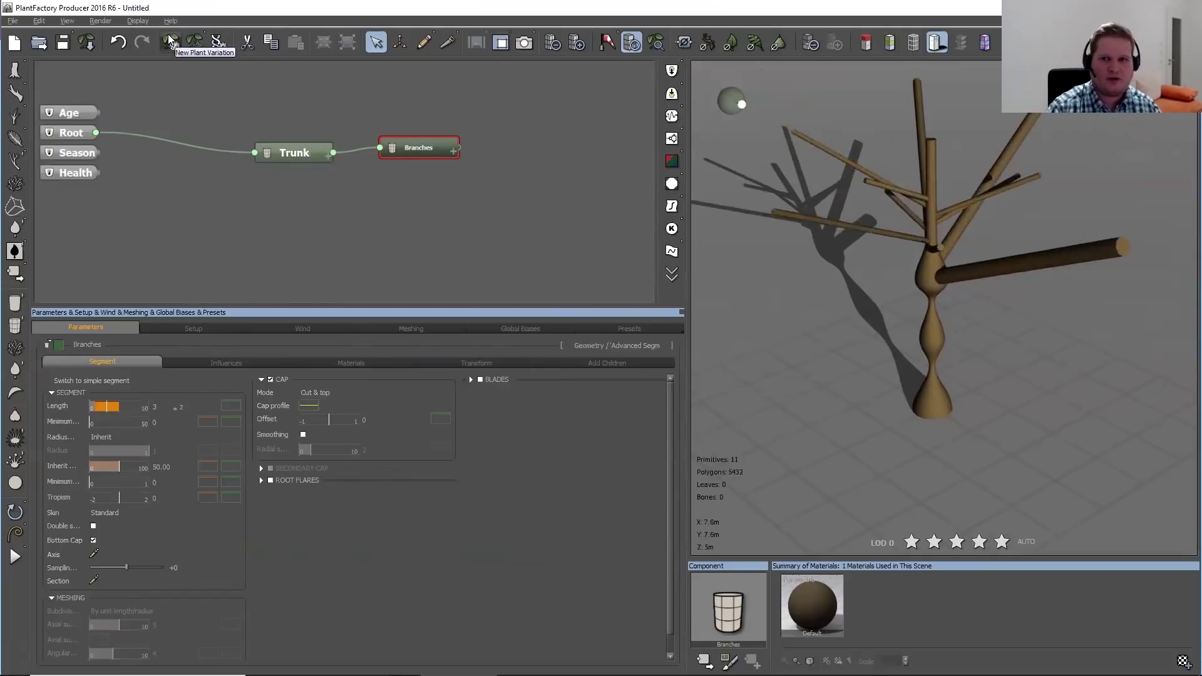
{"action": "left_click", "coordinate": [168, 41]}
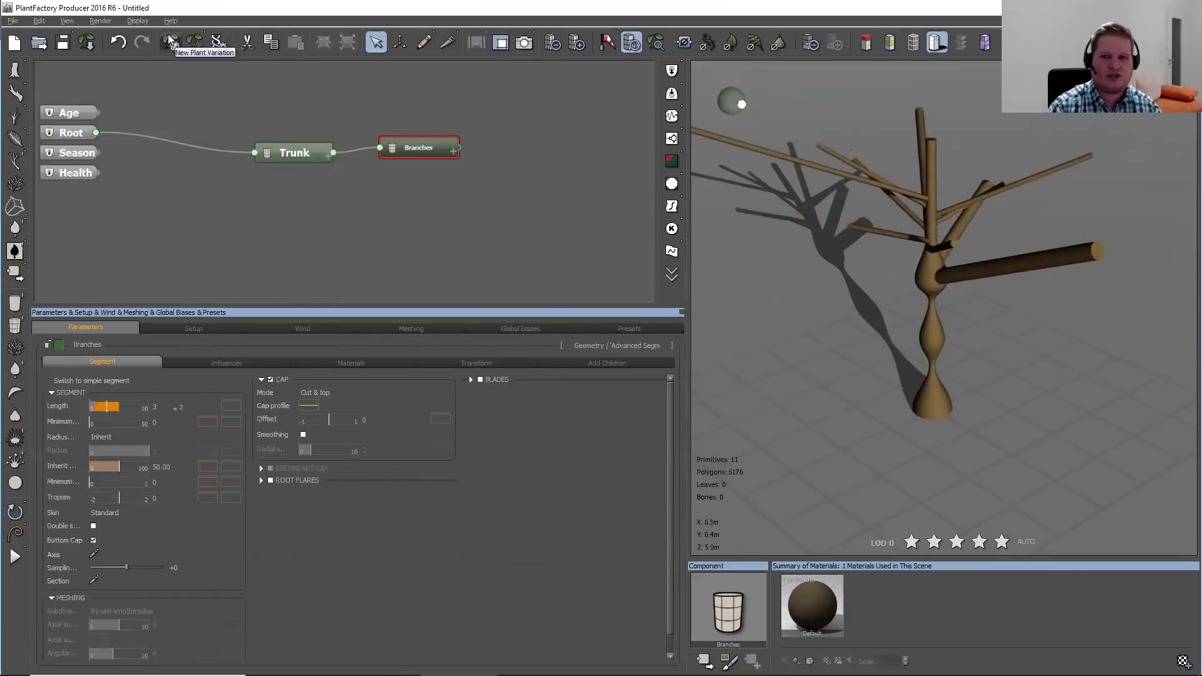
{"action": "left_click", "coordinate": [169, 42]}
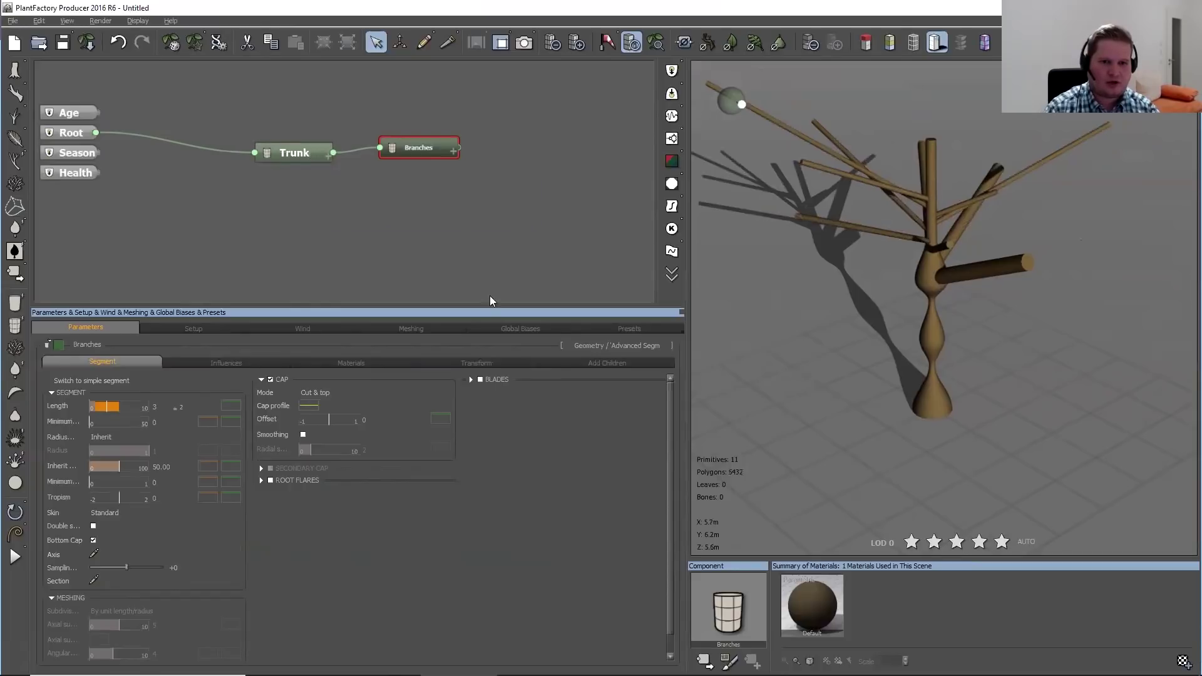
Reset the coil orientation of the Trunk's branches to 0°
{"action": "left_click", "coordinate": [298, 162]}
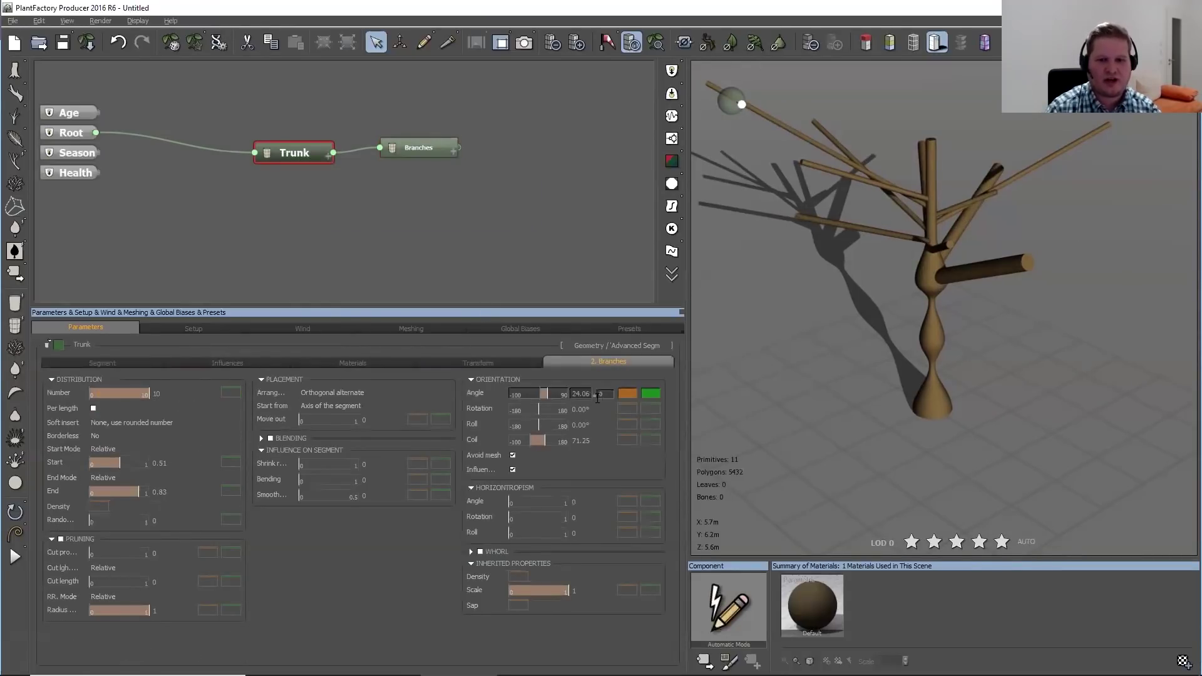
{"action": "left_click", "coordinate": [587, 439]}
{"action": "key", "text": "Return"}
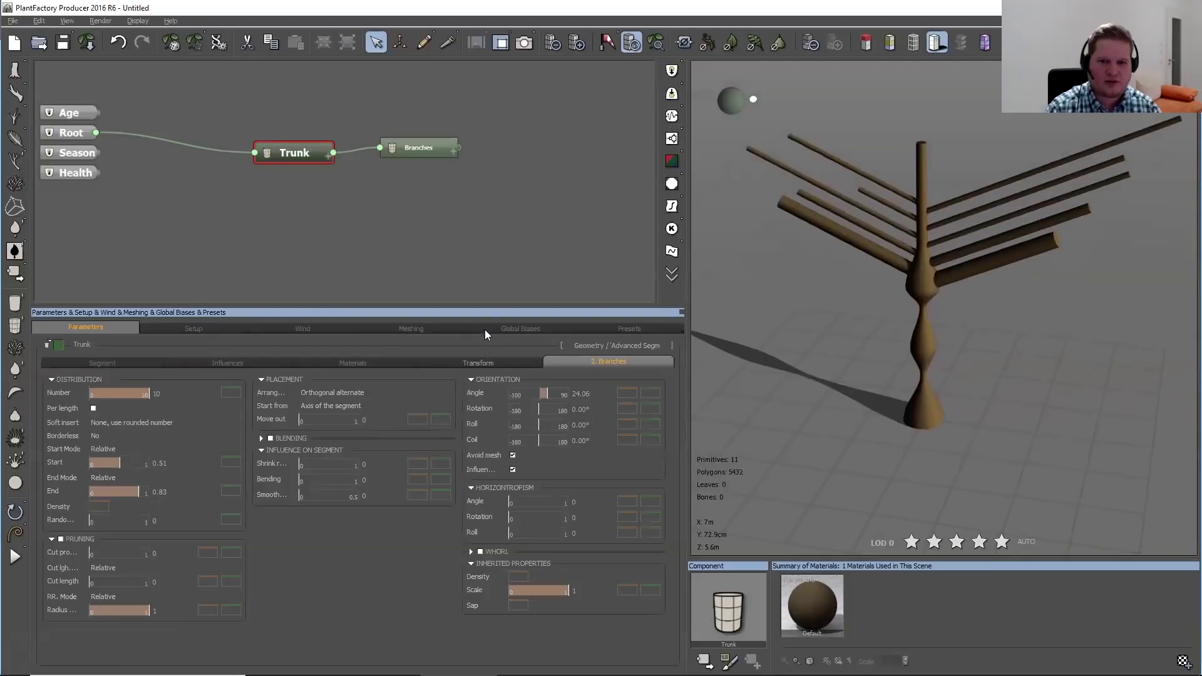
Remove the random variation from the Branches segment's length by setting it to 0
{"action": "left_click", "coordinate": [409, 152]}
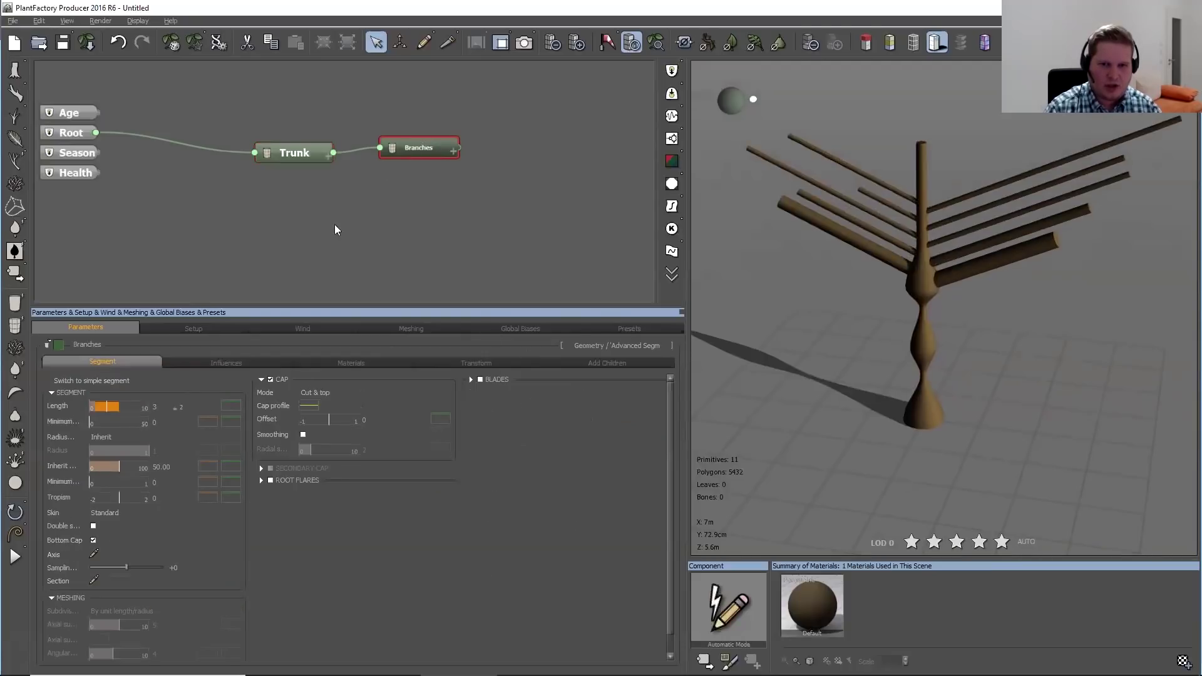
{"action": "double_click", "coordinate": [179, 407]}
{"action": "type", "text": "0"}
{"action": "key", "text": "Return"}
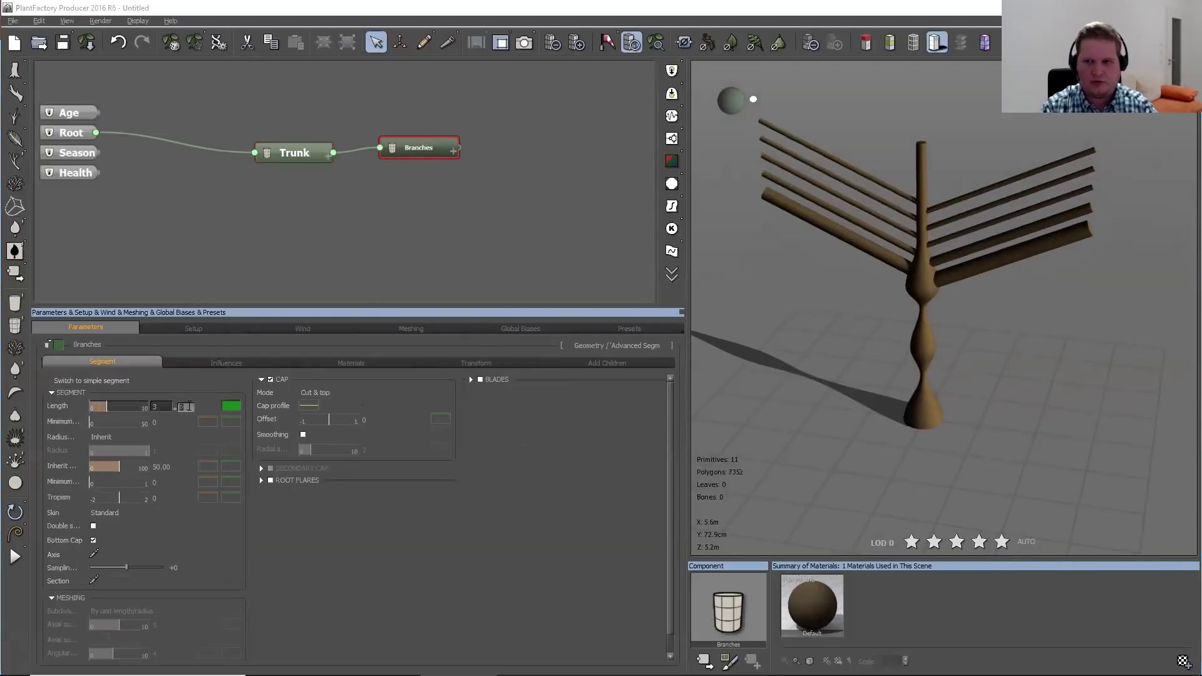
{"action": "left_click_drag", "start_coordinate": [905, 320], "coordinate": [980, 334]}
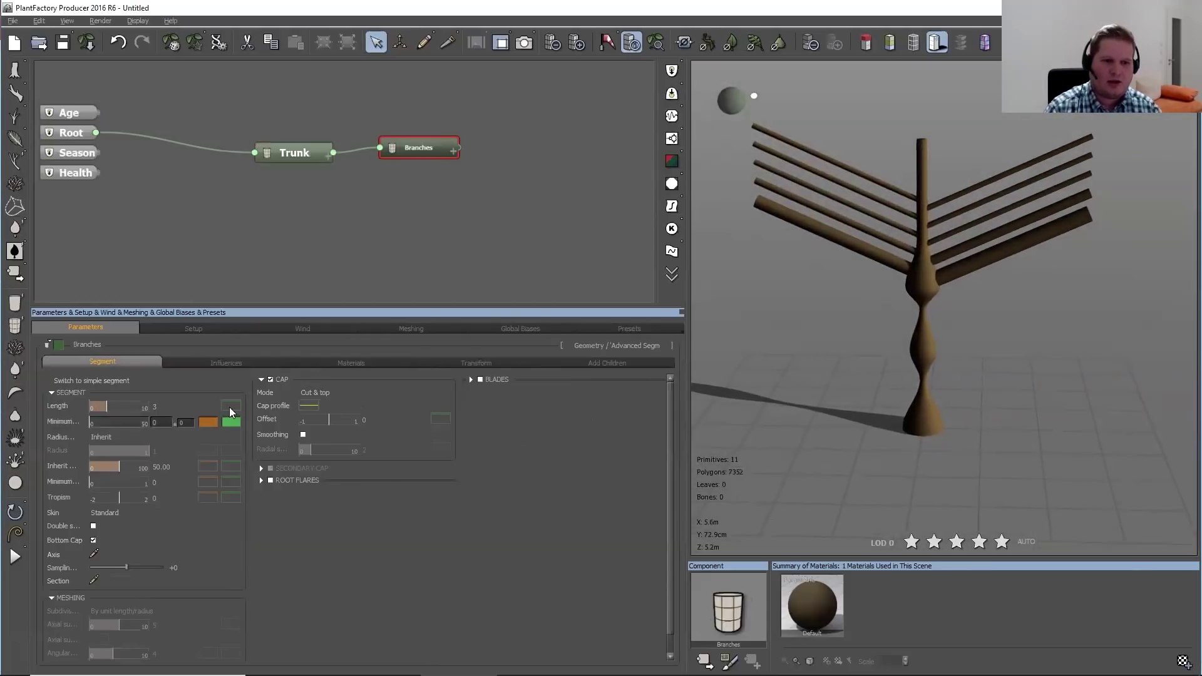
Edit the Branches length filter so its curve falls linearly from 1 at the start to about 0.23 at X = 1
{"action": "left_click", "coordinate": [231, 407]}
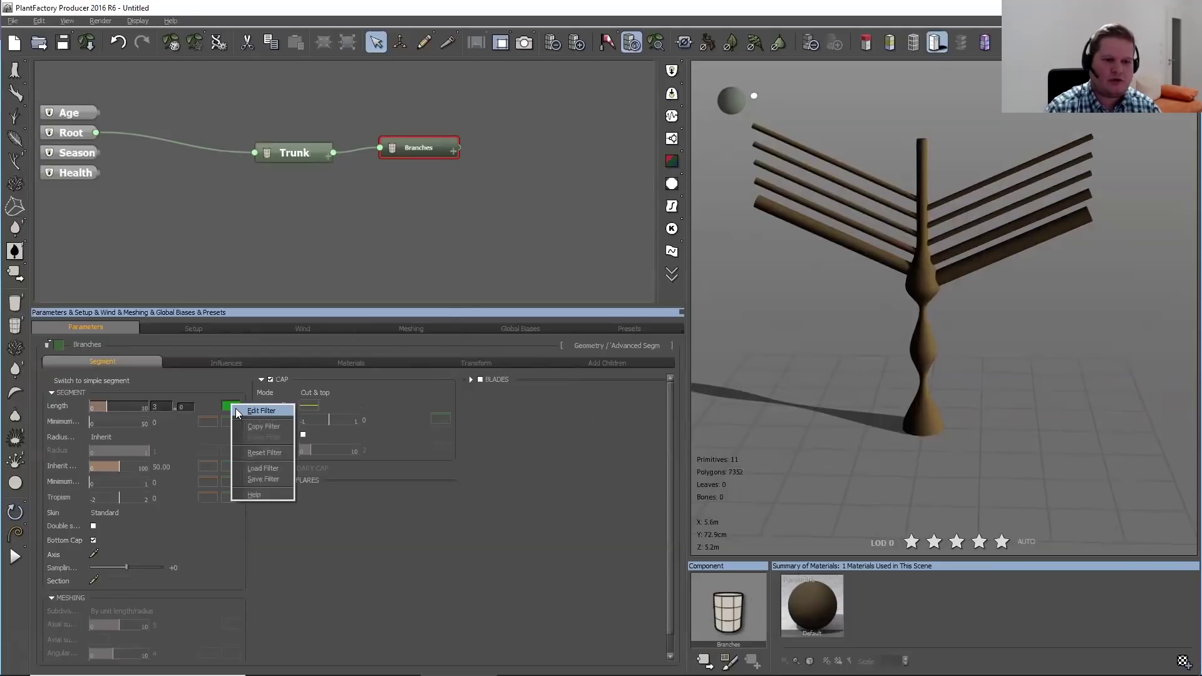
{"action": "left_click", "coordinate": [269, 410]}
{"action": "left_click_drag", "start_coordinate": [192, 263], "coordinate": [458, 175]}
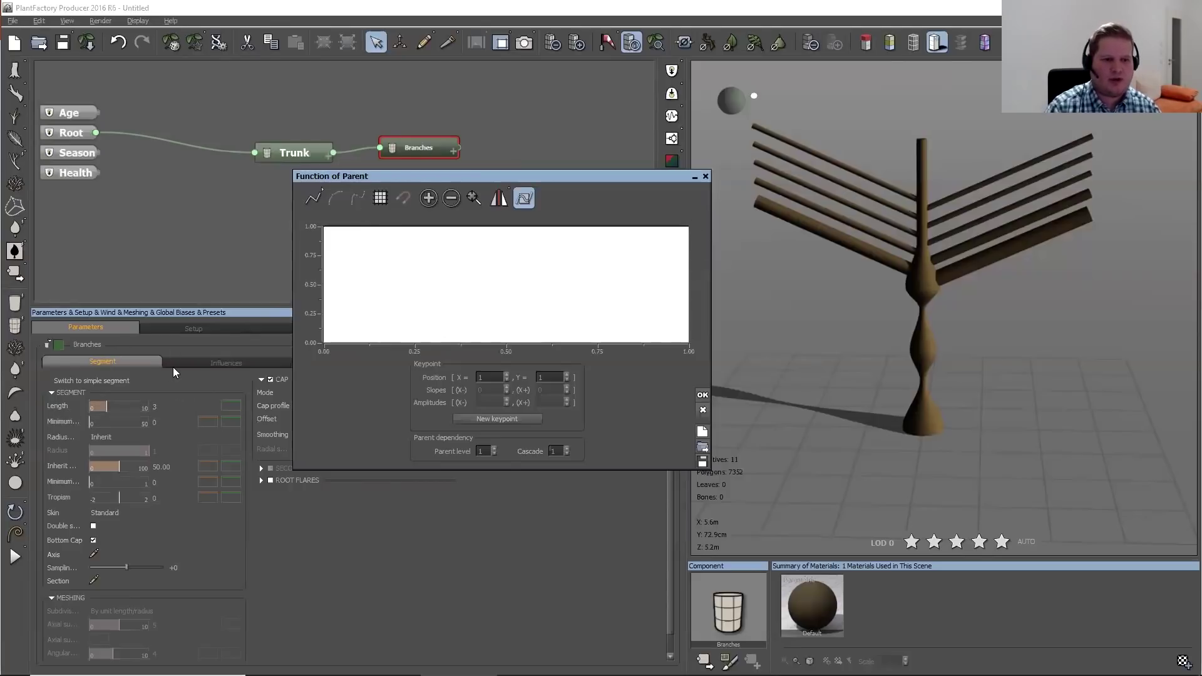
{"action": "left_click_drag", "start_coordinate": [687, 217], "coordinate": [688, 323]}
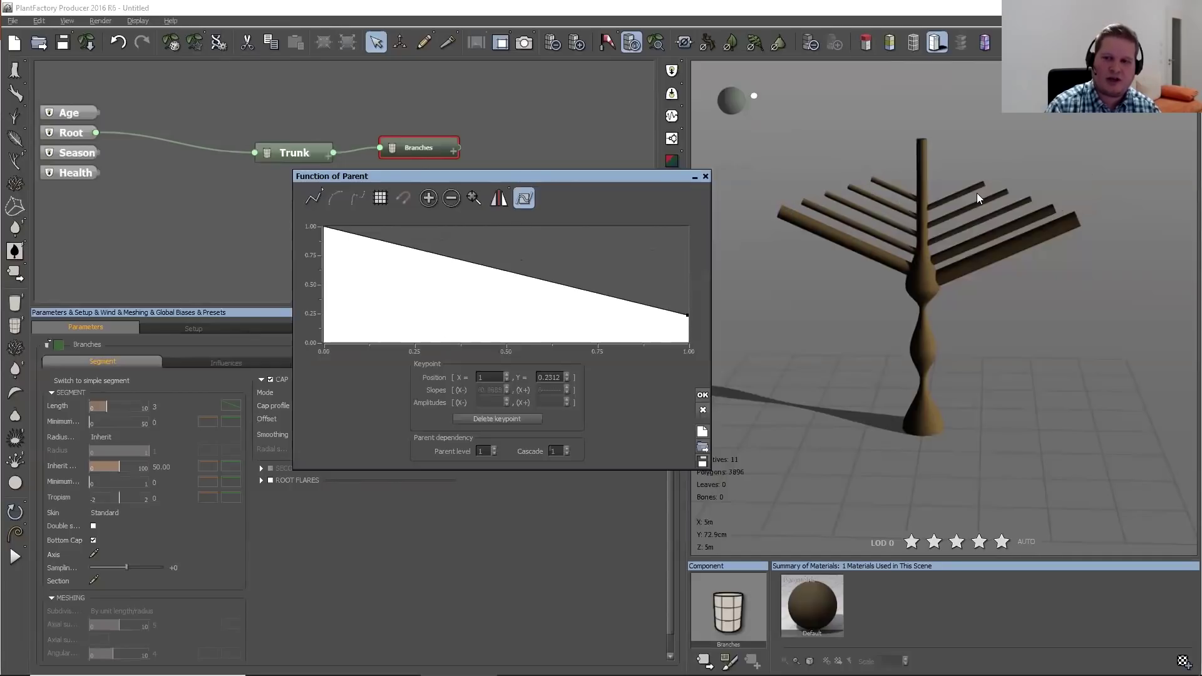
{"action": "left_click", "coordinate": [702, 395]}
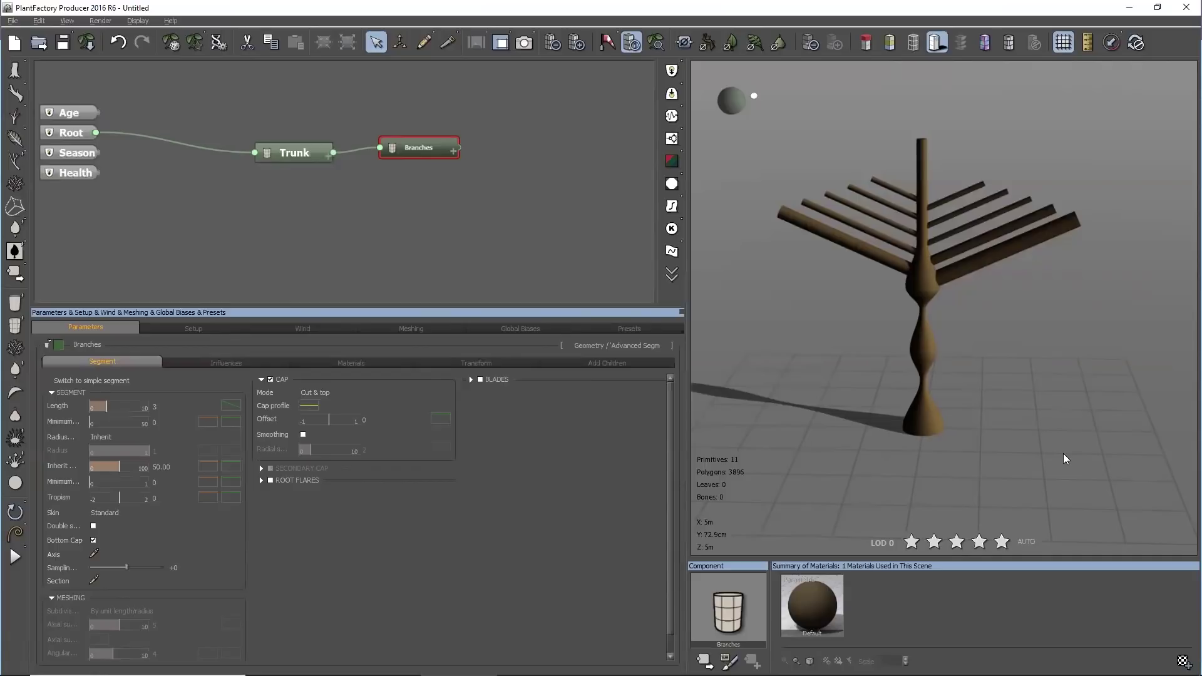
Start a new plant and add an Advanced Segment node connected to Root
{"action": "left_click", "coordinate": [23, 42]}
{"action": "left_click", "coordinate": [643, 364]}
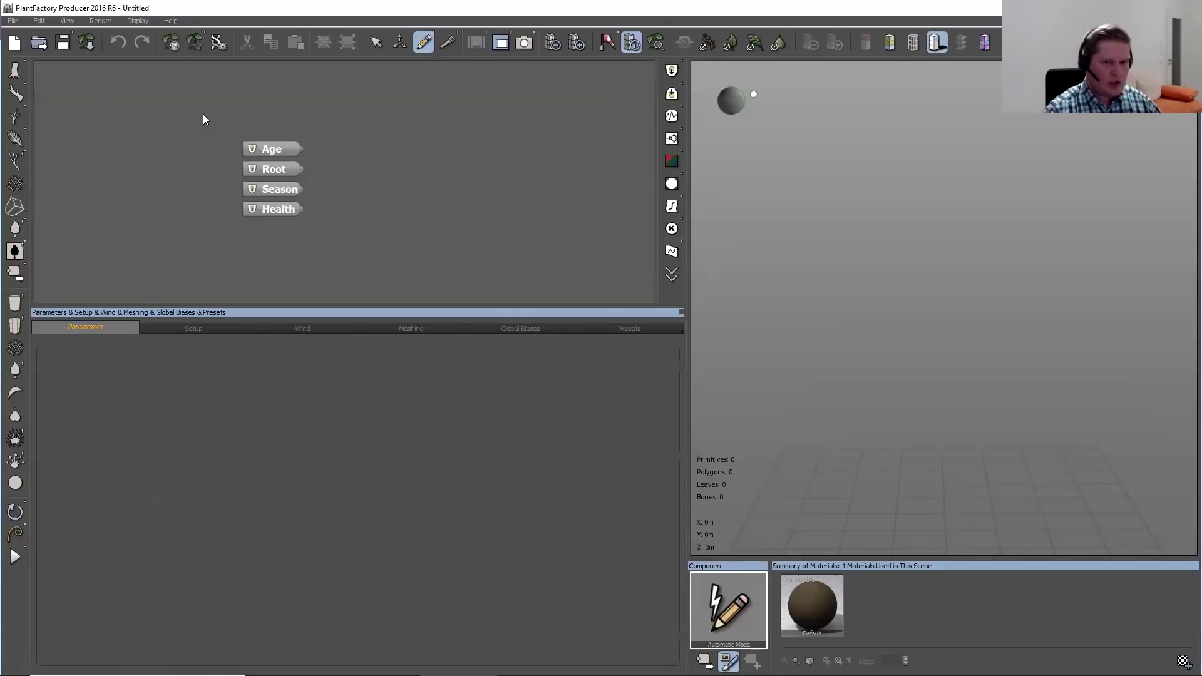
{"action": "left_click", "coordinate": [15, 327]}
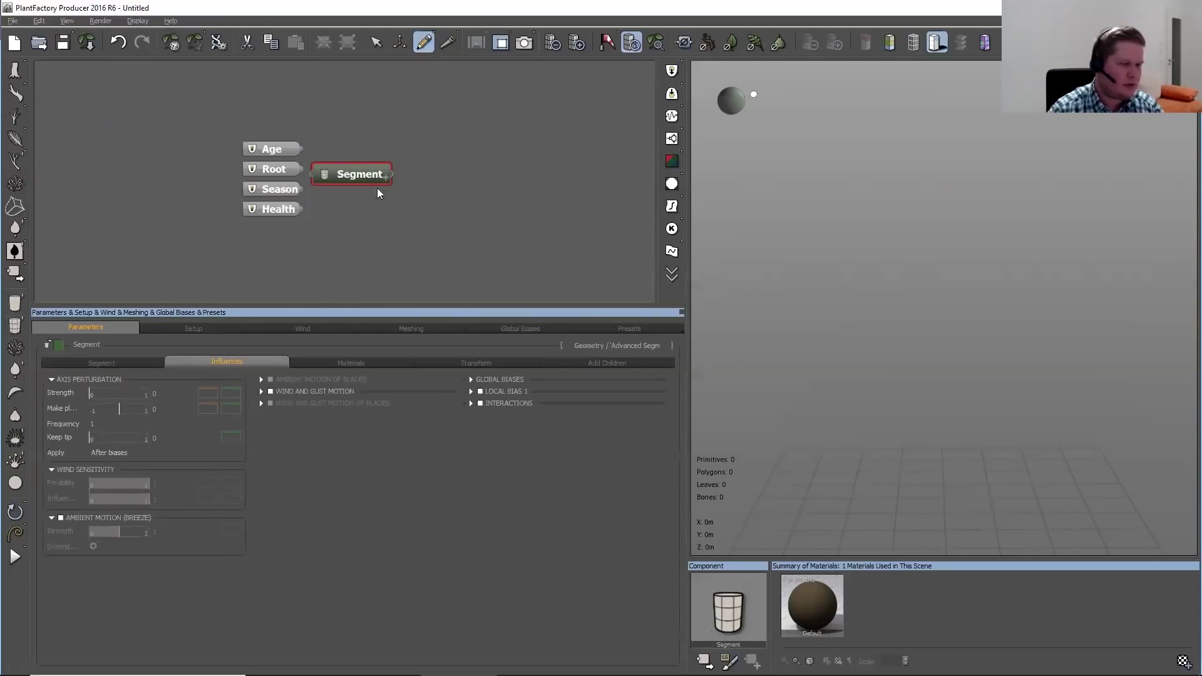
{"action": "left_click_drag", "start_coordinate": [336, 177], "coordinate": [275, 176]}
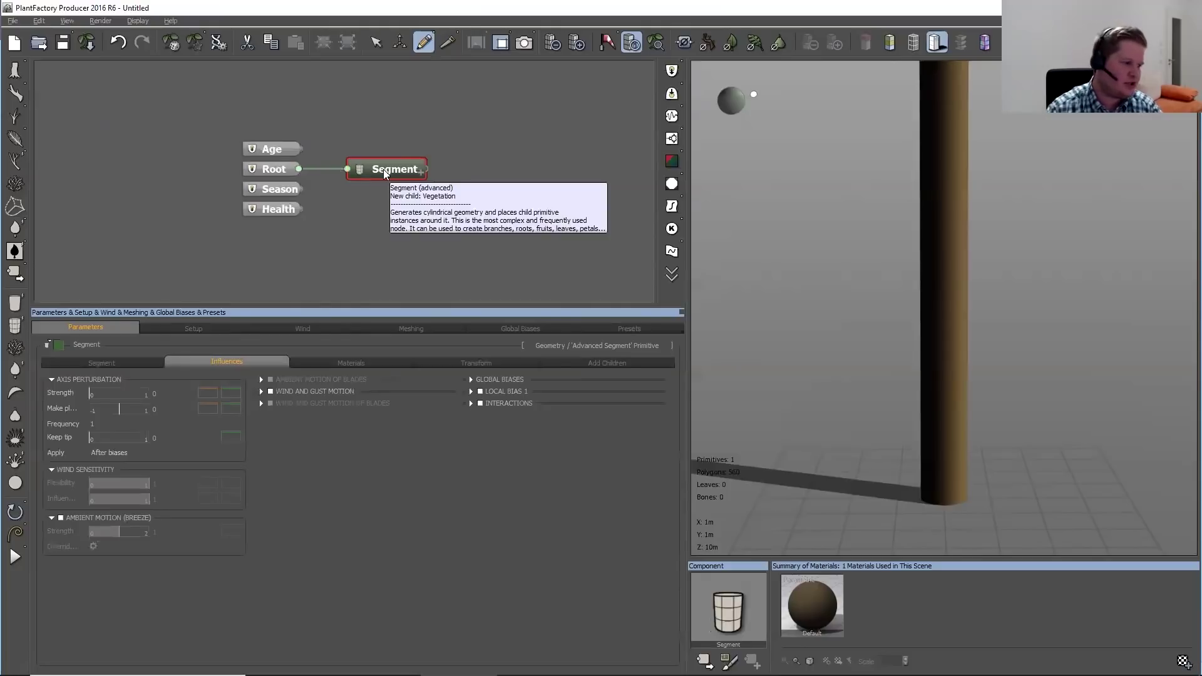
{"action": "left_click_drag", "start_coordinate": [385, 174], "coordinate": [368, 179]}
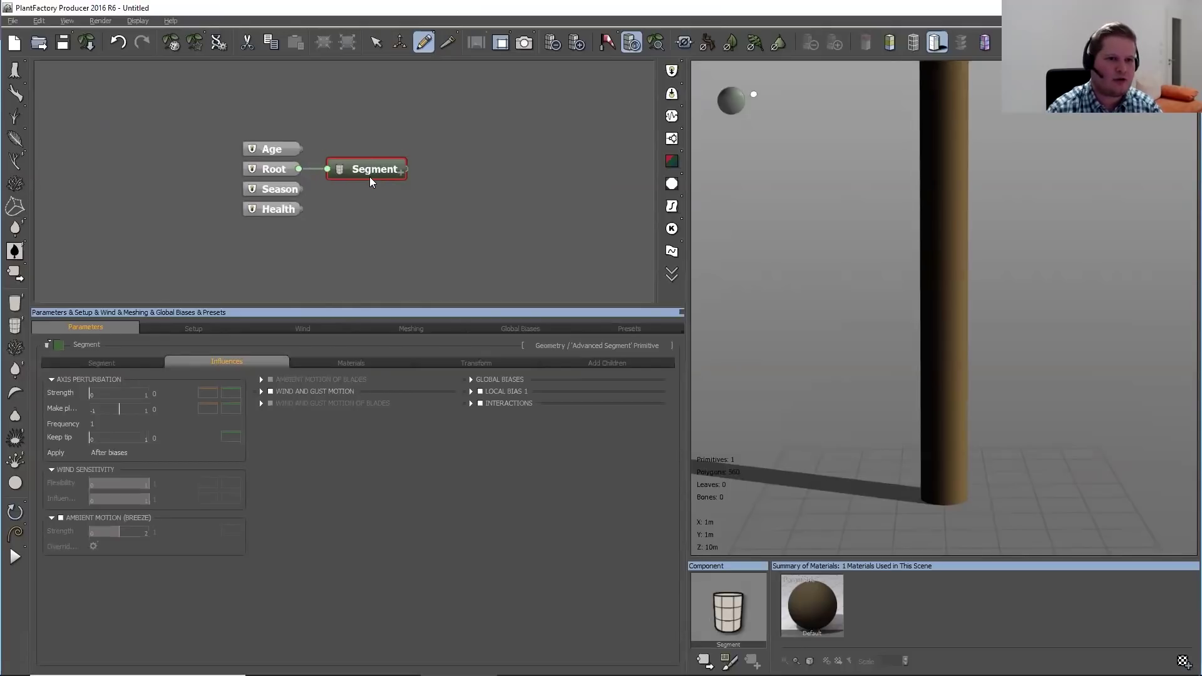
{"action": "middle_click_drag", "start_coordinate": [360, 205], "coordinate": [312, 196]}
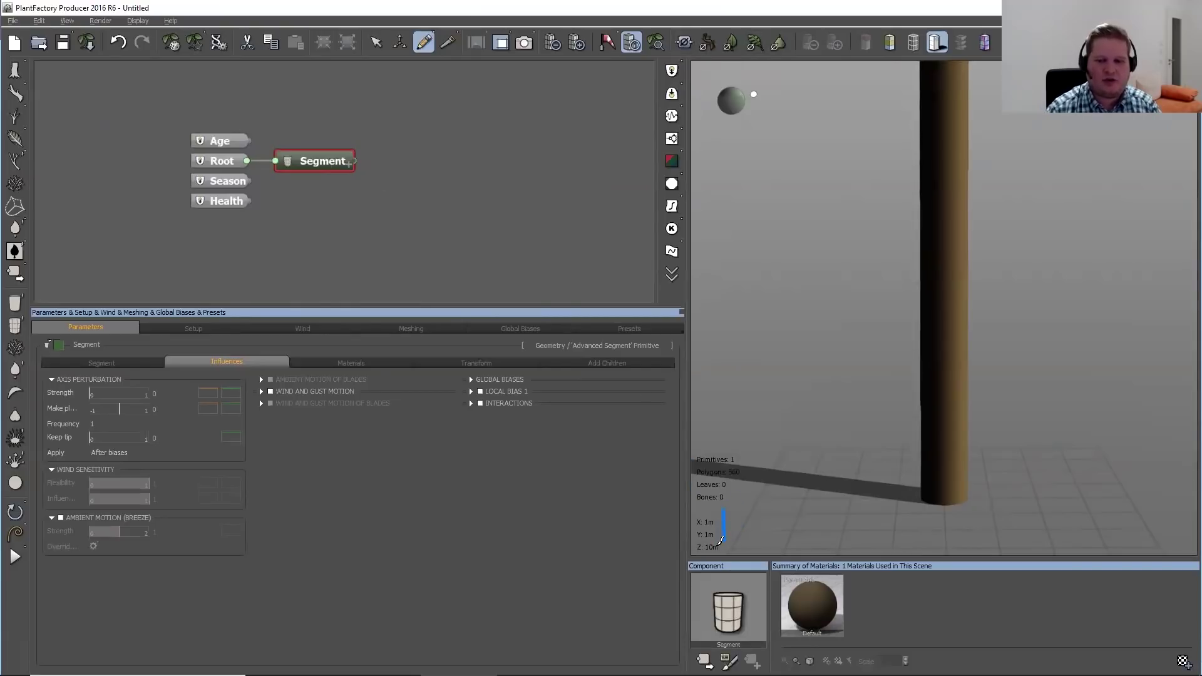
{"action": "left_click", "coordinate": [376, 42]}
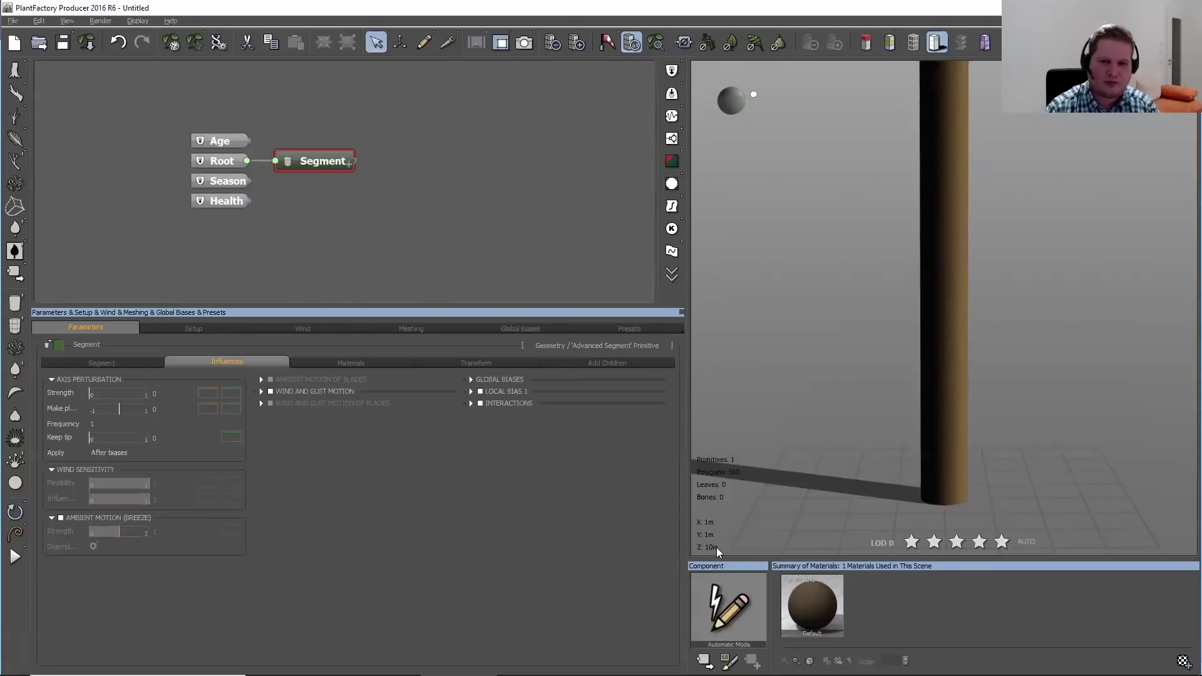
Configure the unit options so the display unit is Metric (automatic) and 1 TPF unit equals centimeters
{"action": "left_click", "coordinate": [12, 21]}
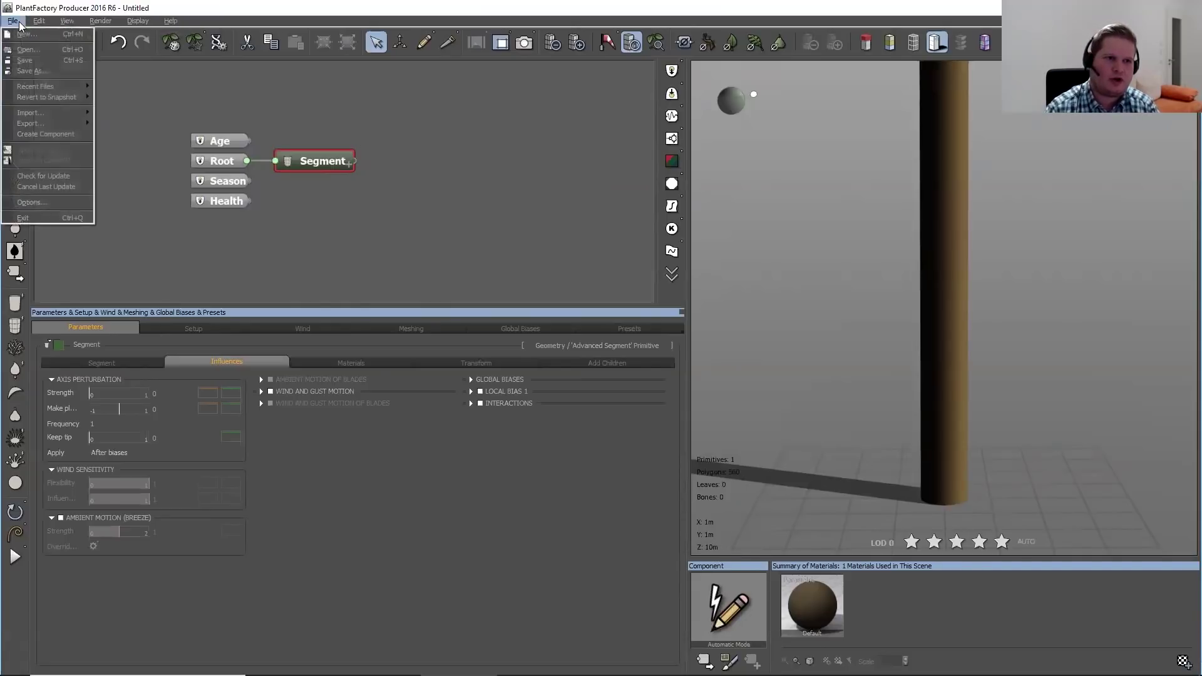
{"action": "left_click", "coordinate": [68, 203]}
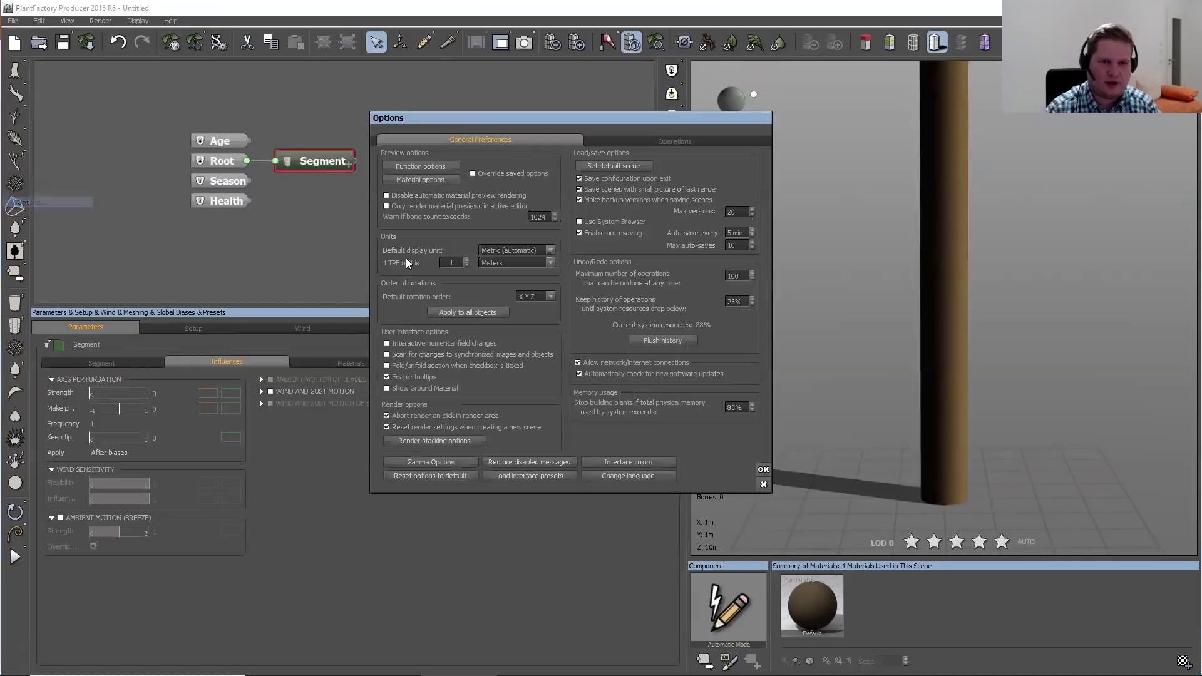
{"action": "left_click", "coordinate": [550, 250]}
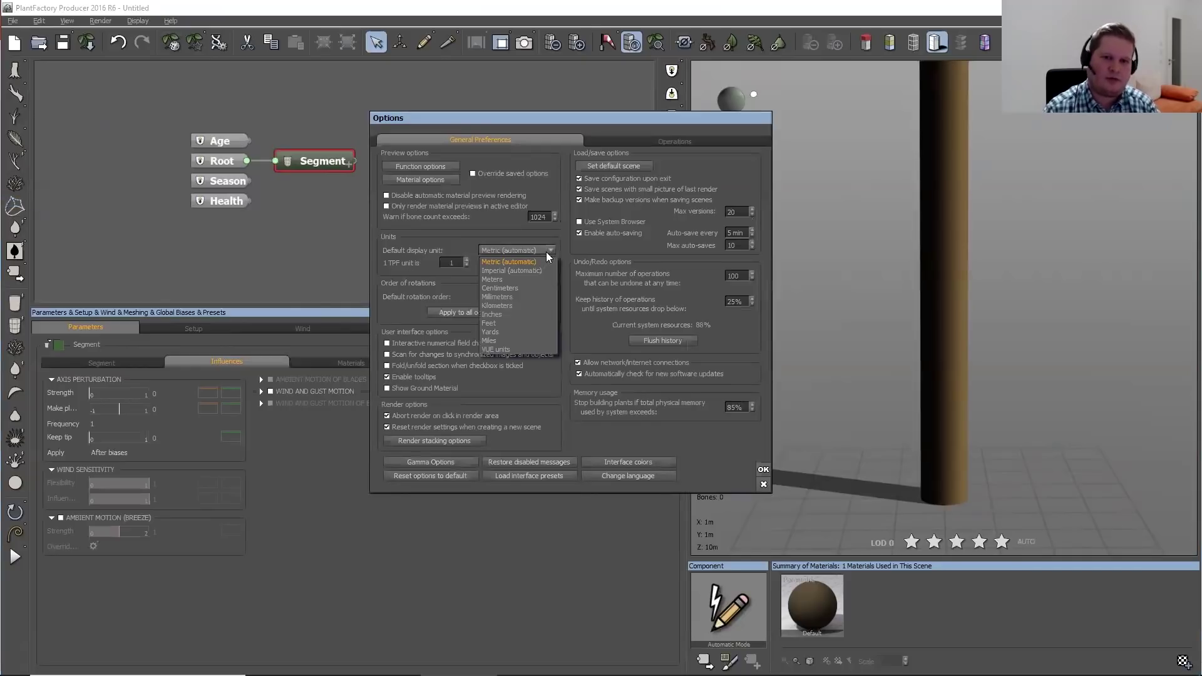
{"action": "left_click", "coordinate": [520, 270]}
{"action": "left_click", "coordinate": [527, 264]}
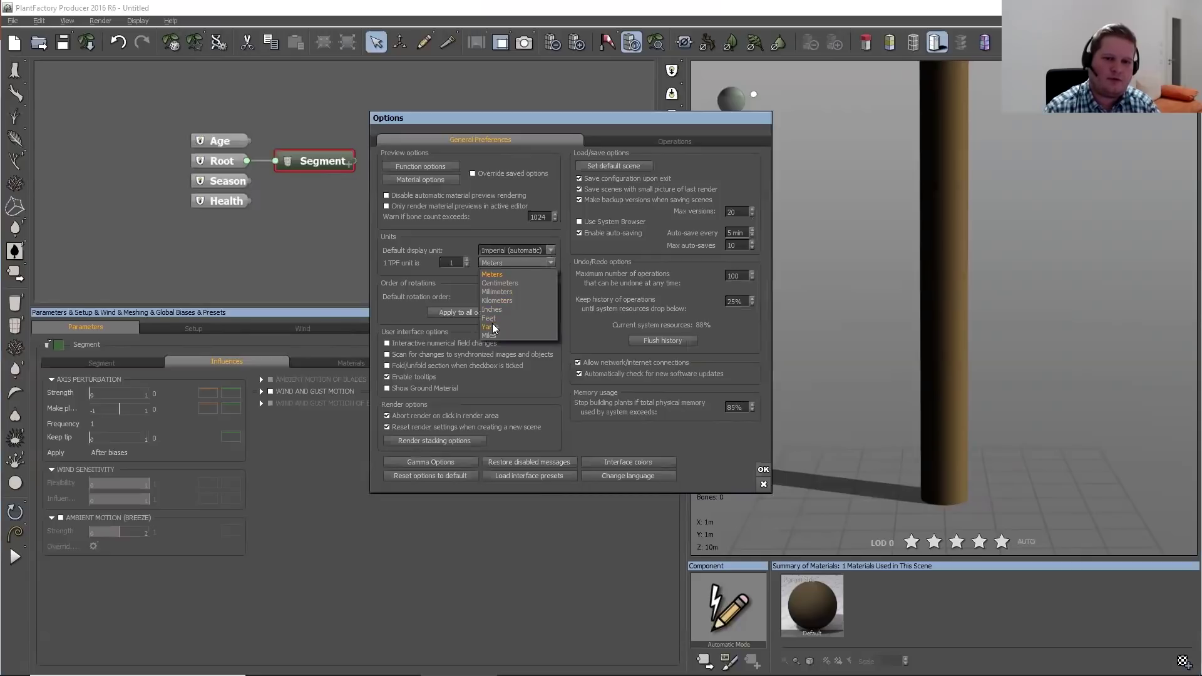
{"action": "left_click", "coordinate": [533, 249]}
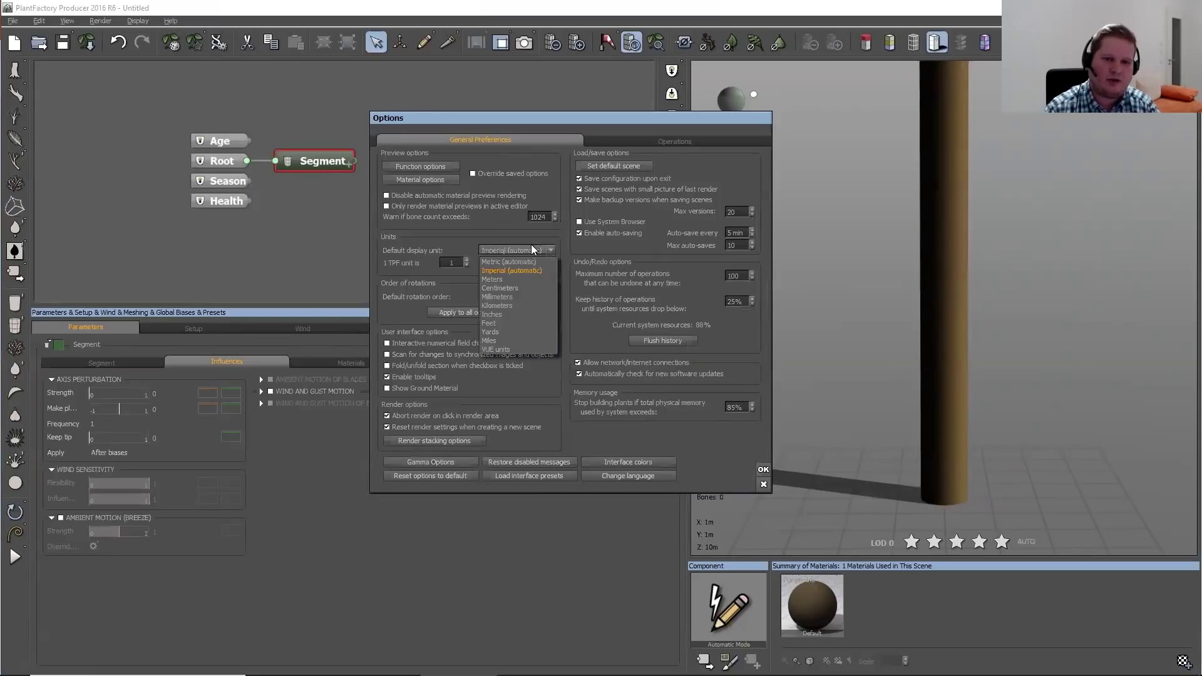
{"action": "left_click", "coordinate": [523, 262]}
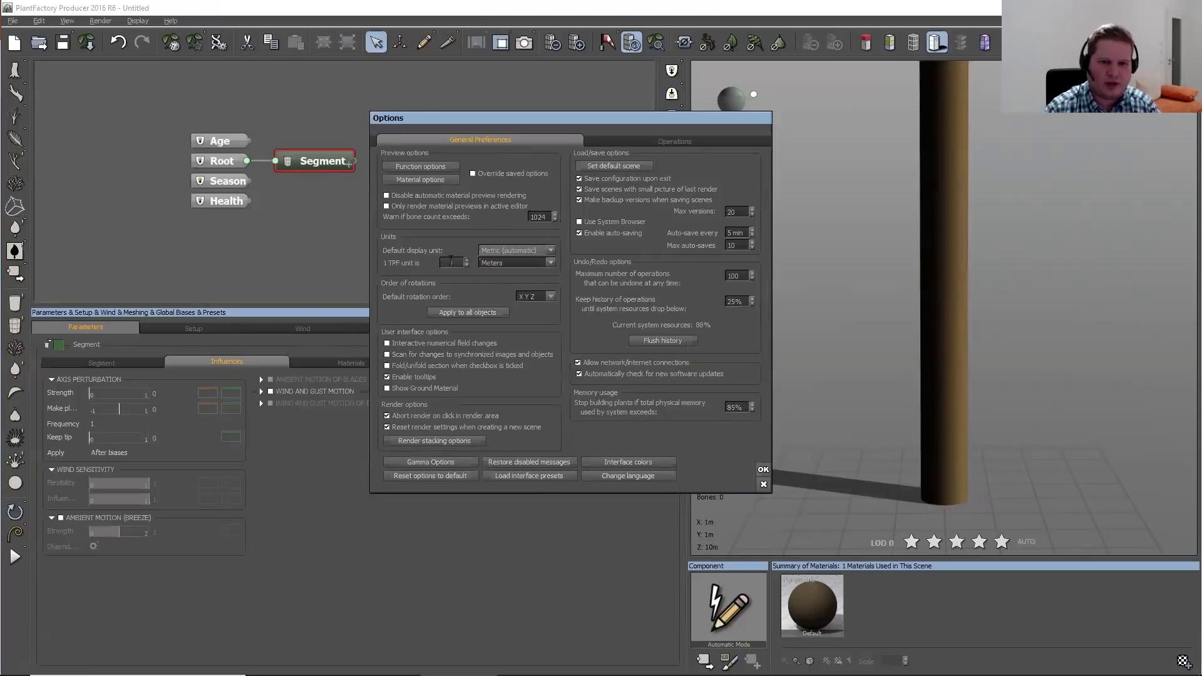
{"action": "left_click", "coordinate": [501, 266]}
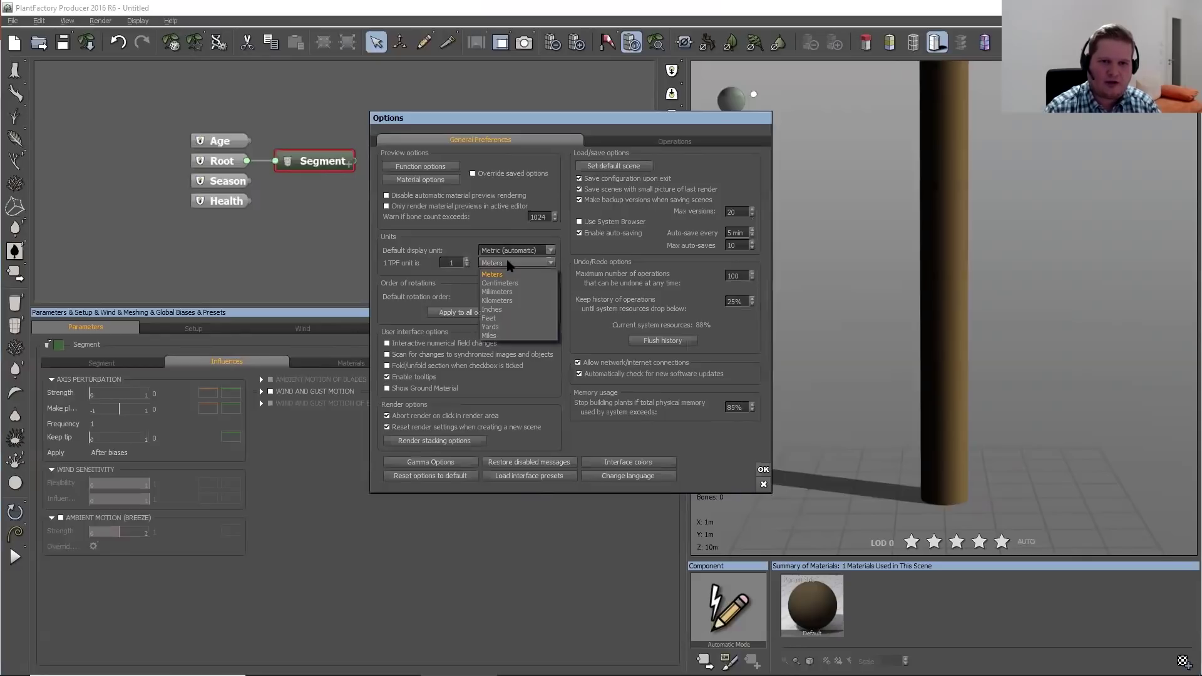
{"action": "left_click", "coordinate": [498, 283]}
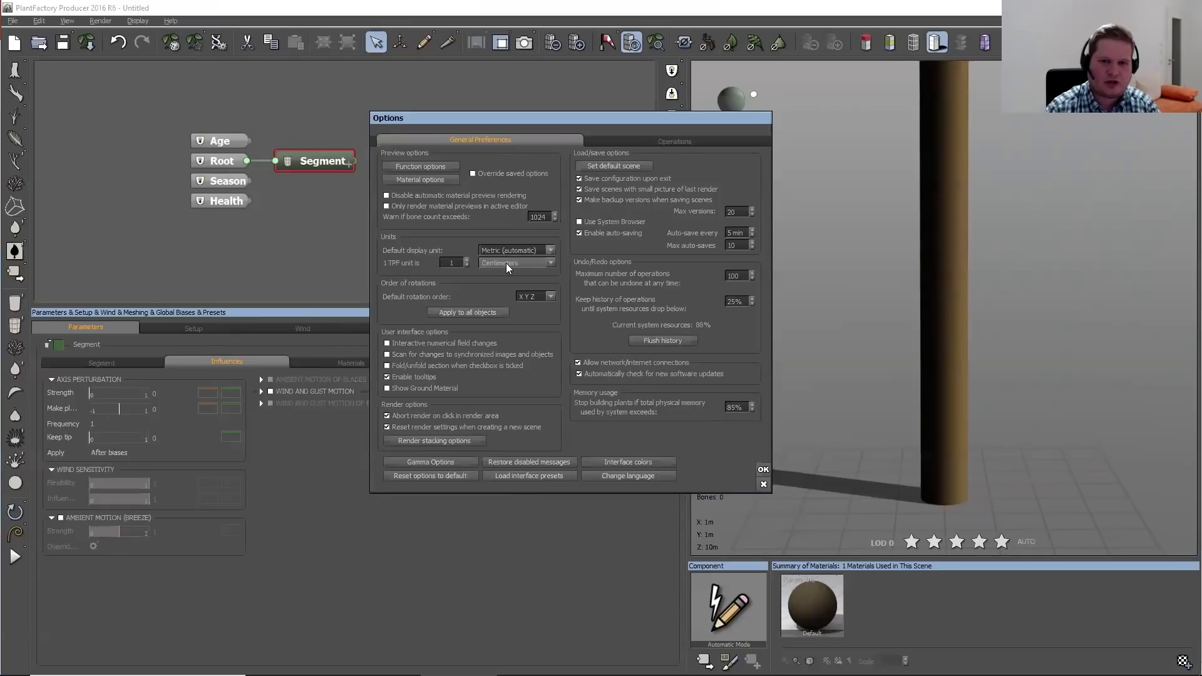
{"action": "left_click", "coordinate": [763, 468]}
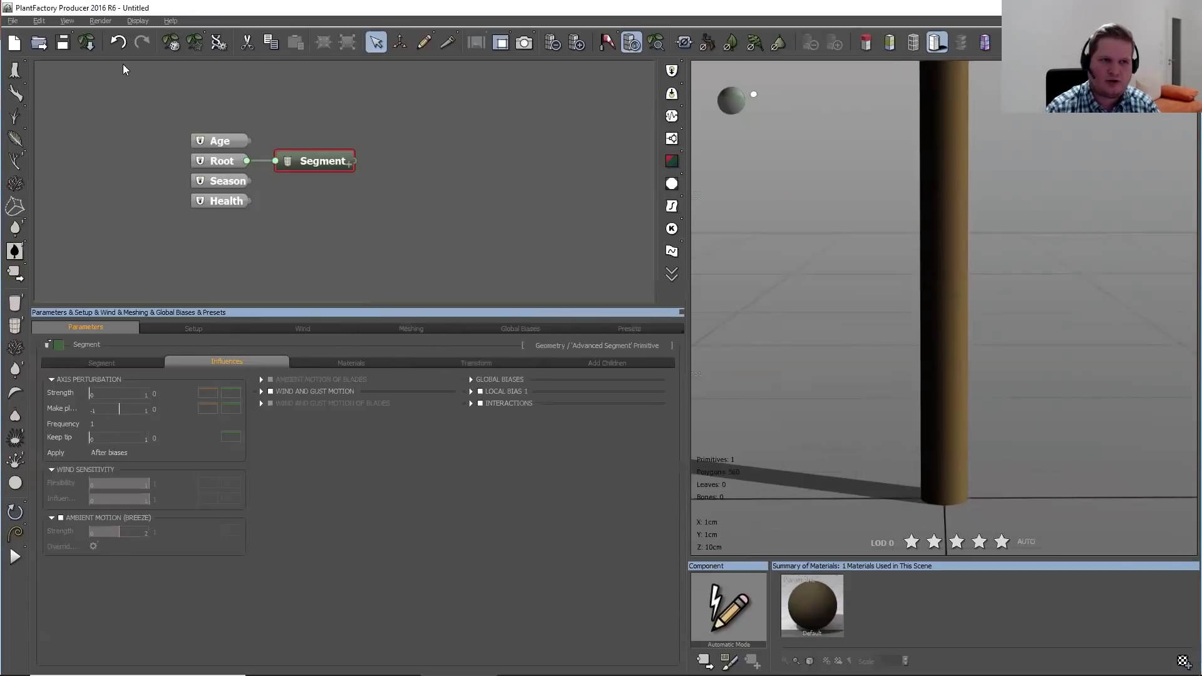
Review the unit settings in the program options
{"action": "left_click", "coordinate": [13, 22]}
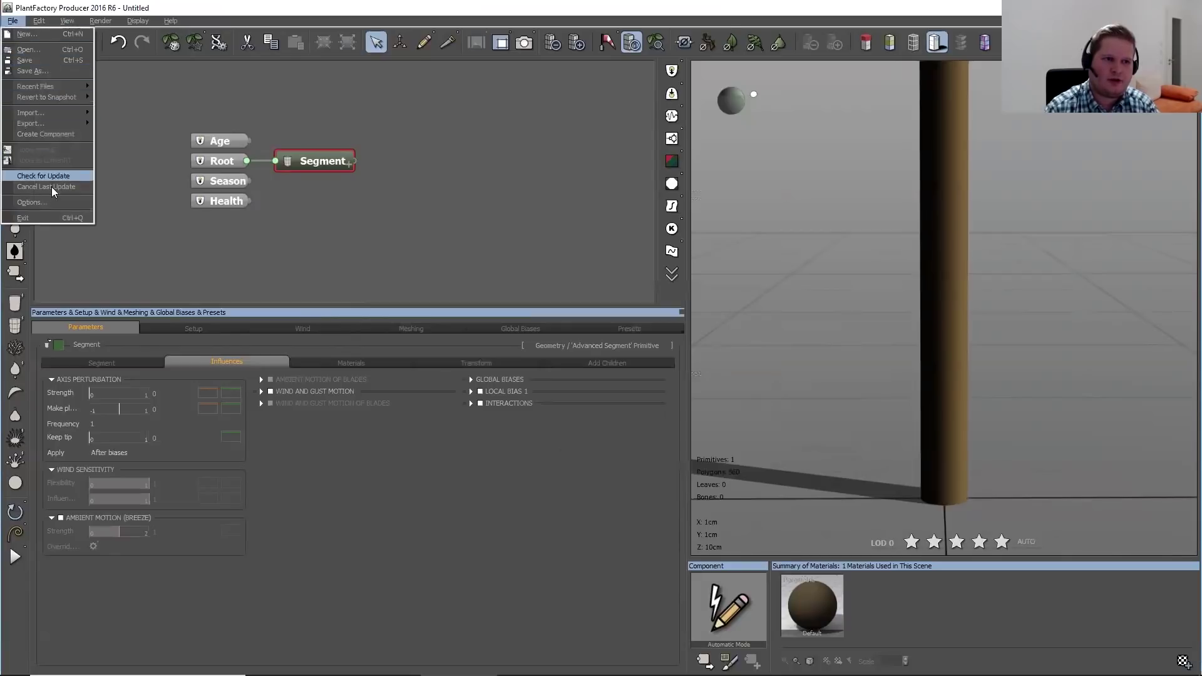
{"action": "left_click", "coordinate": [31, 202]}
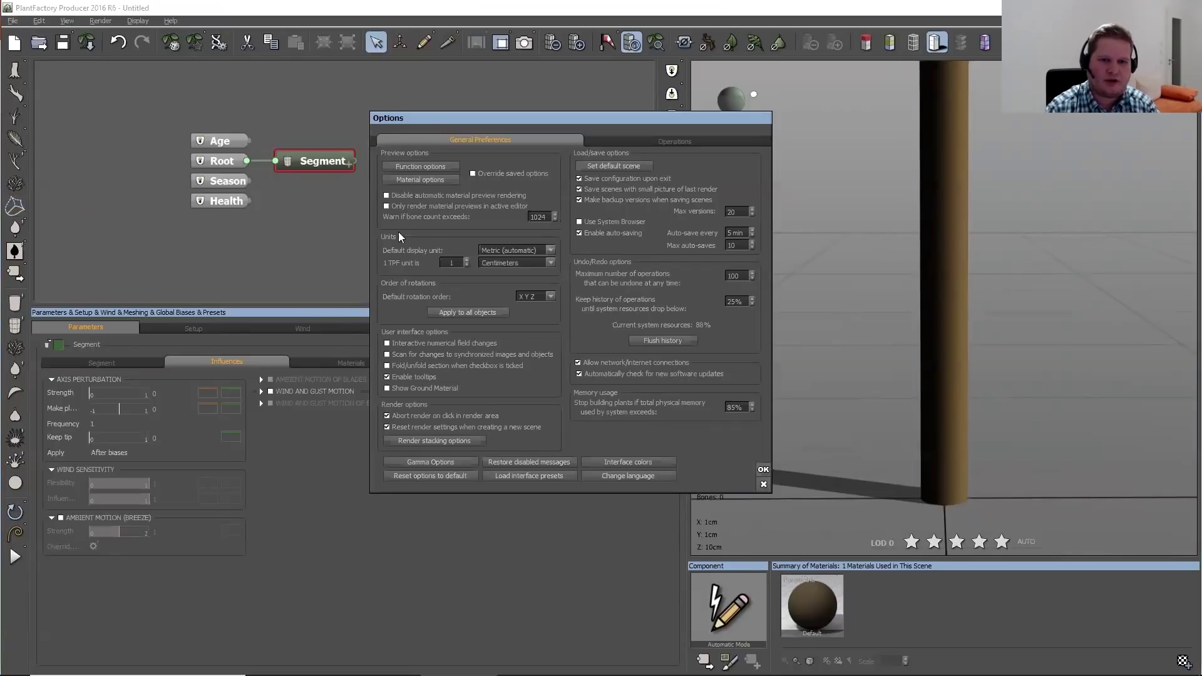
{"action": "left_click", "coordinate": [763, 469]}
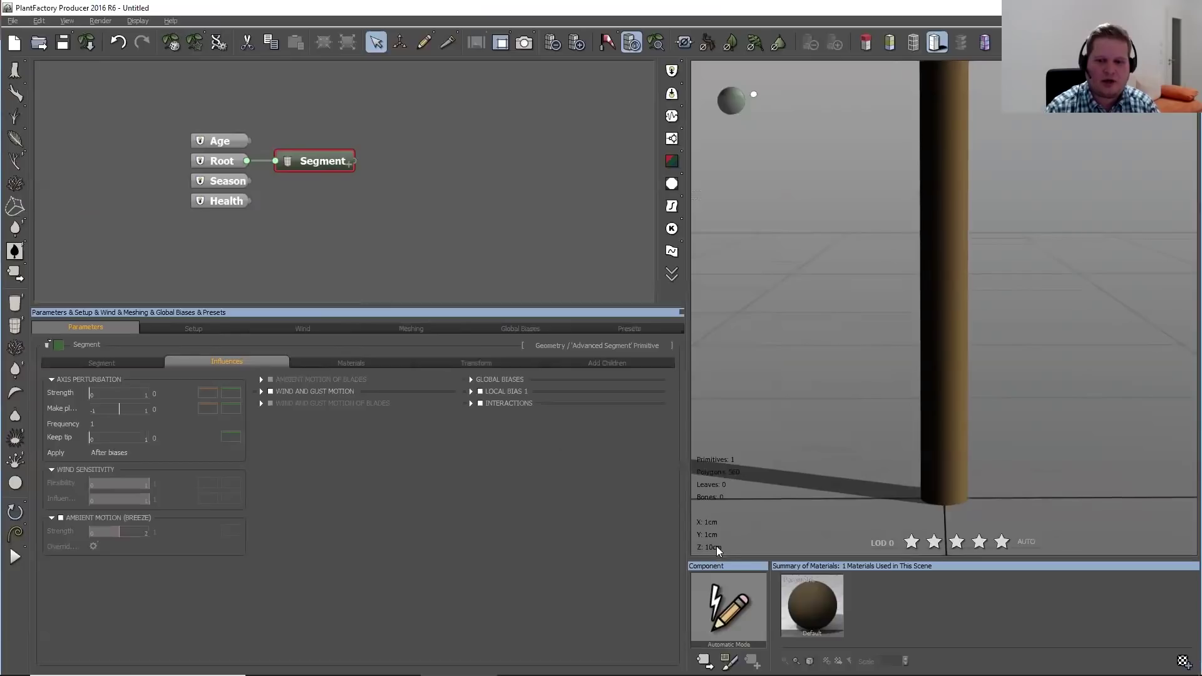
Set the new Segment's length to 50
{"action": "left_click", "coordinate": [122, 362]}
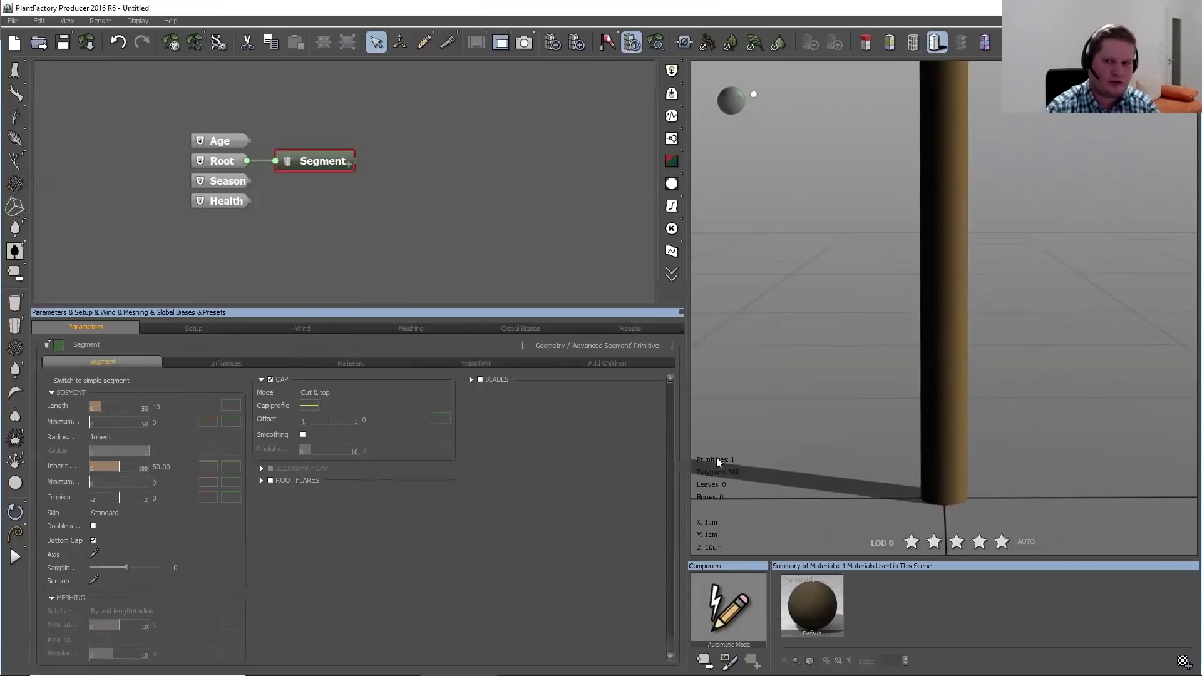
{"action": "left_click", "coordinate": [655, 48]}
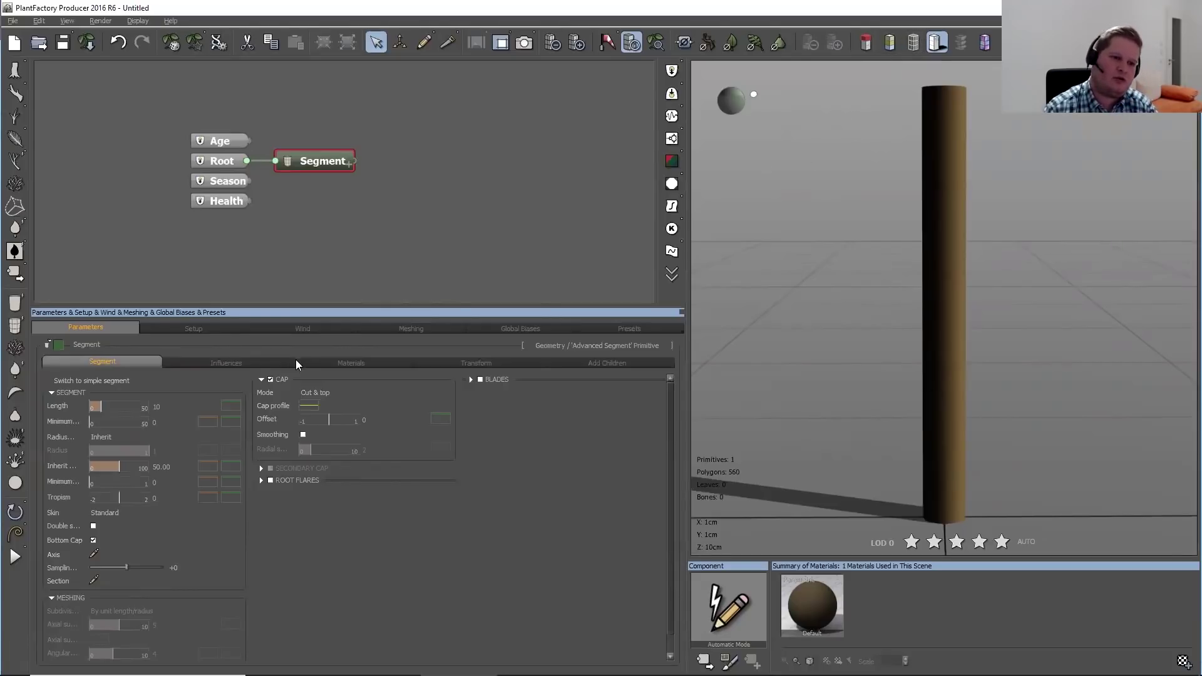
{"action": "double_click", "coordinate": [156, 407]}
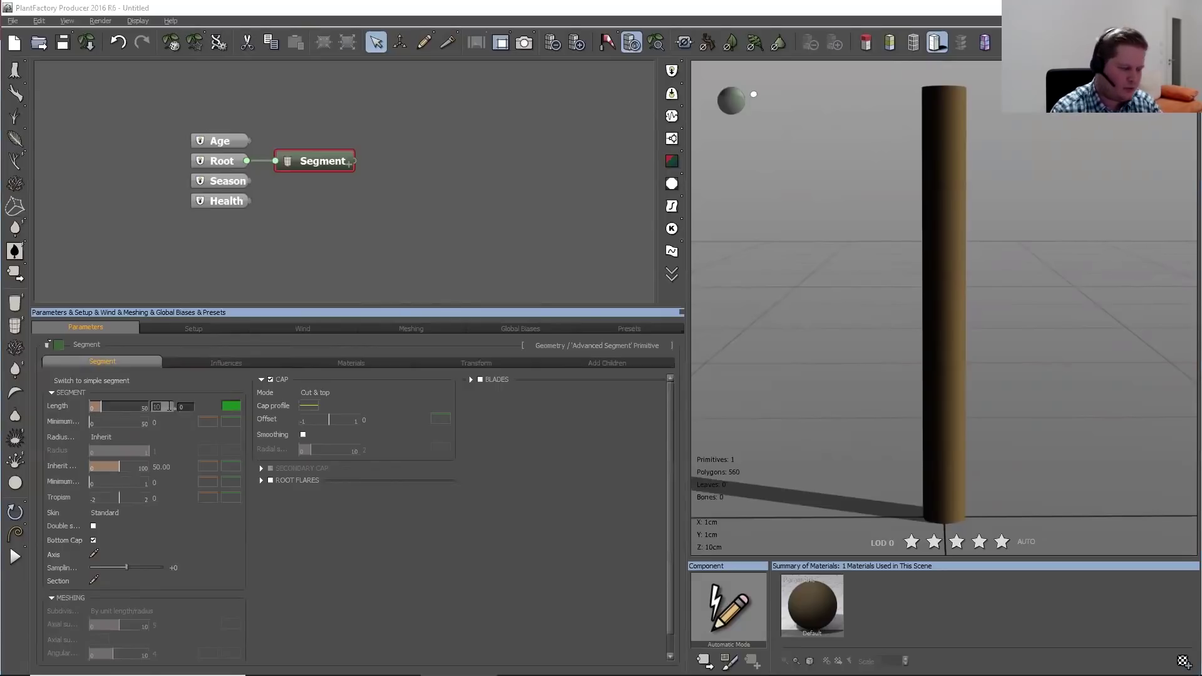
{"action": "type", "text": "5"}
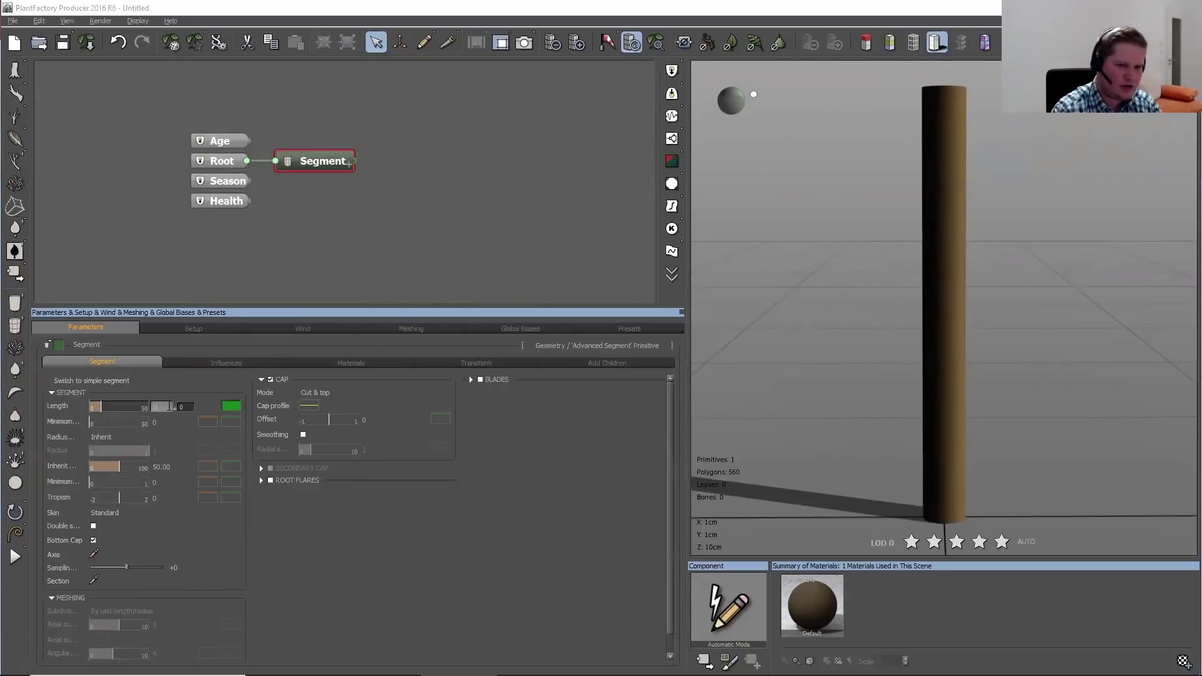
{"action": "type", "text": "0"}
{"action": "key", "text": "Return"}
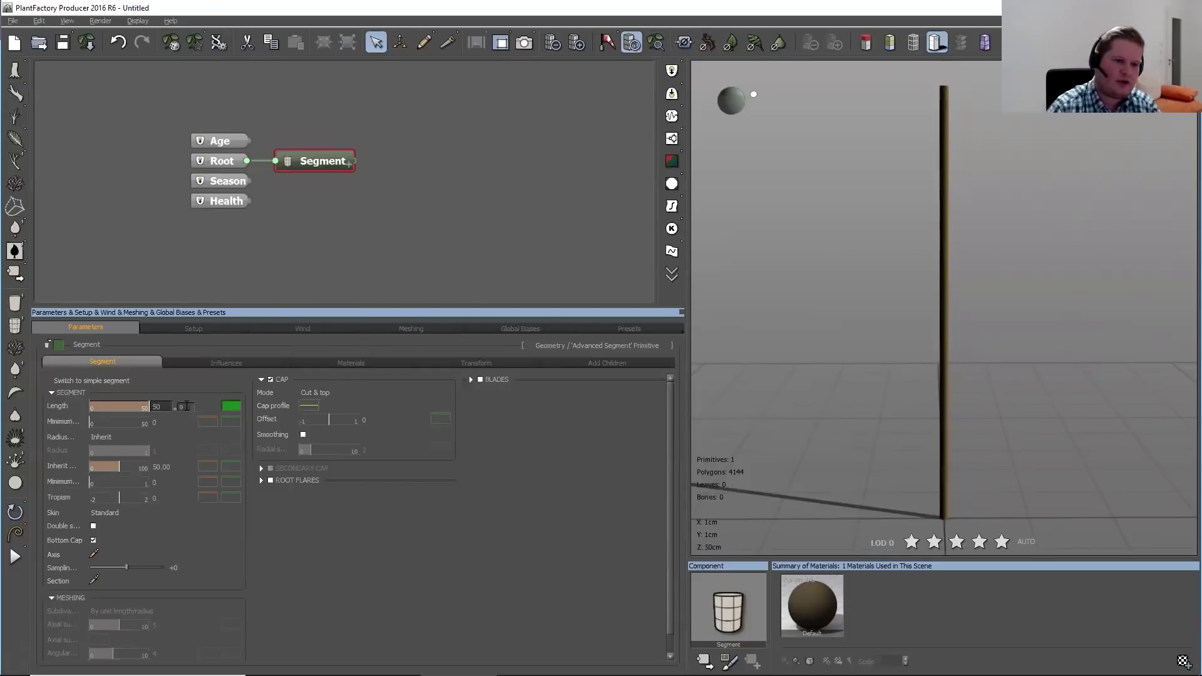
Switch the Segment's length to Relative Randomness and set its variation to 15%
{"action": "left_click", "coordinate": [186, 409]}
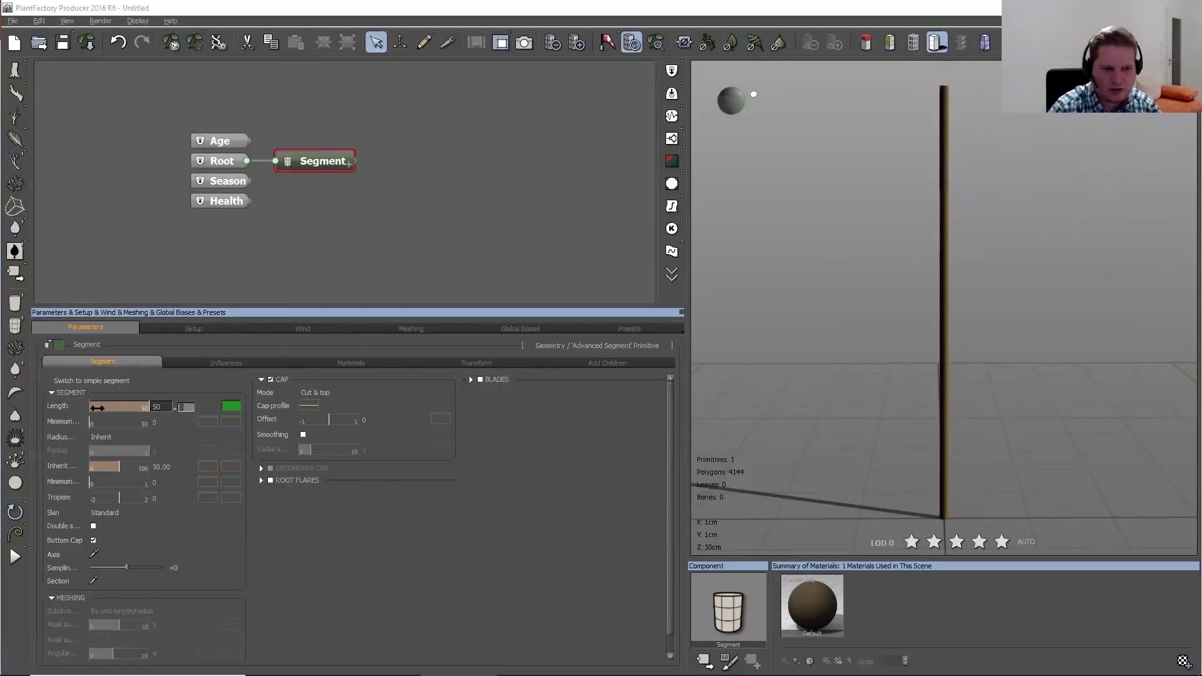
{"action": "right_click", "coordinate": [61, 410]}
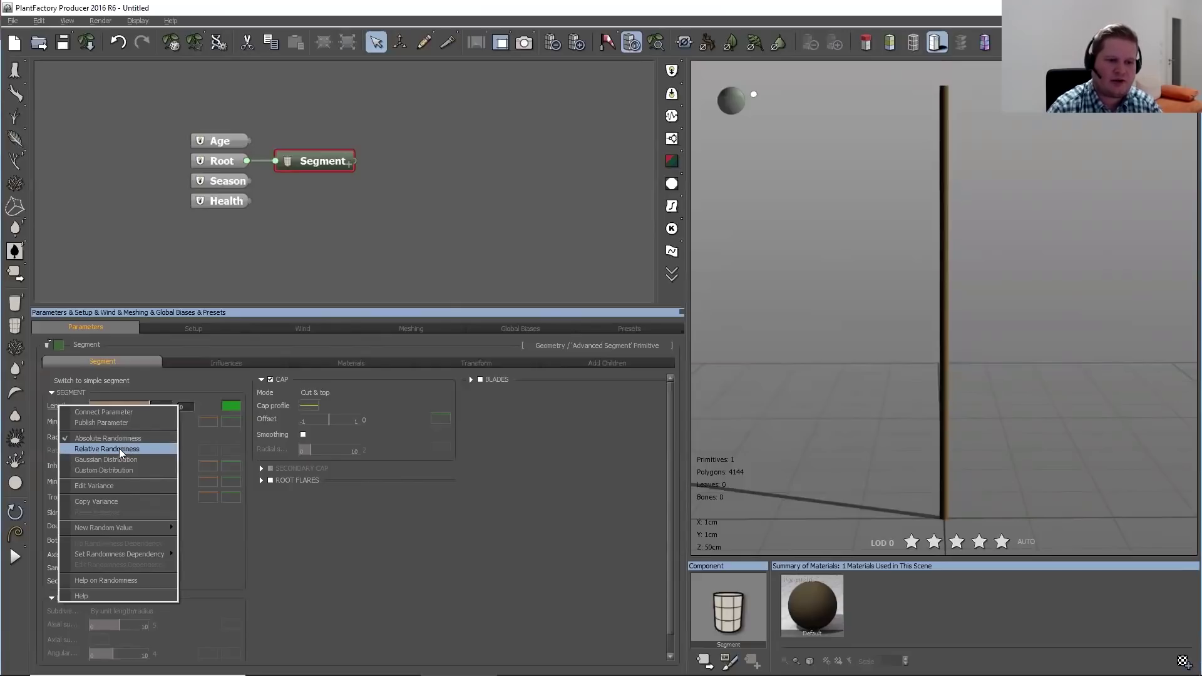
{"action": "left_click", "coordinate": [119, 448]}
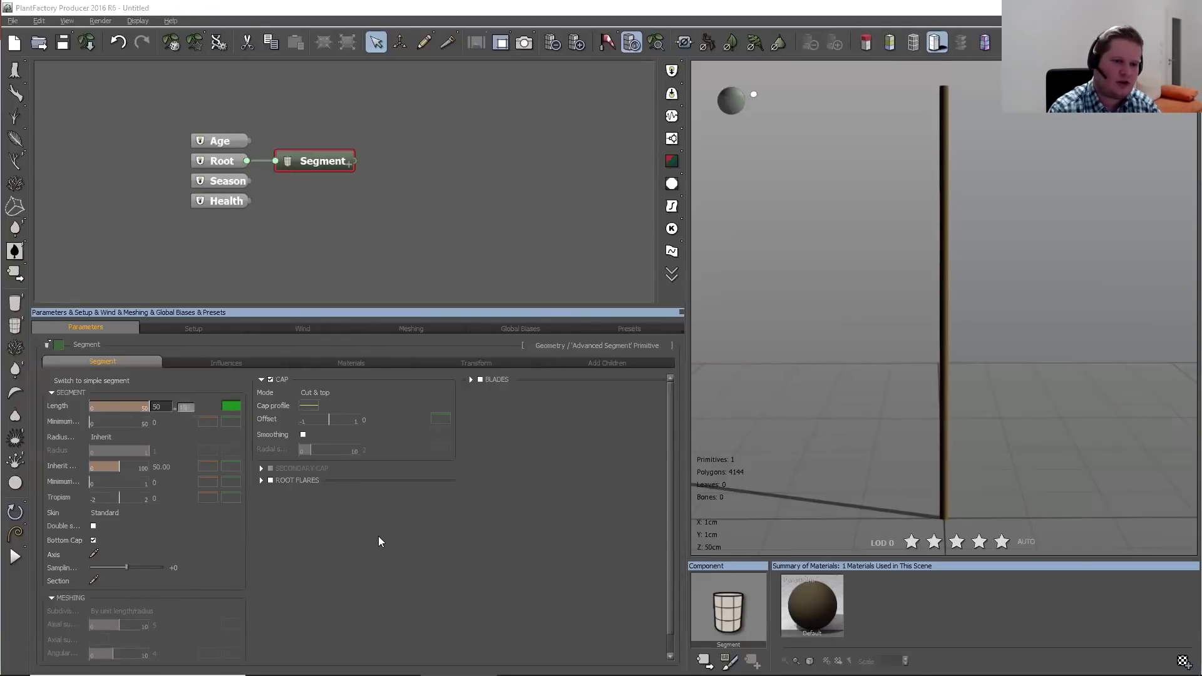
{"action": "key", "text": "Return"}
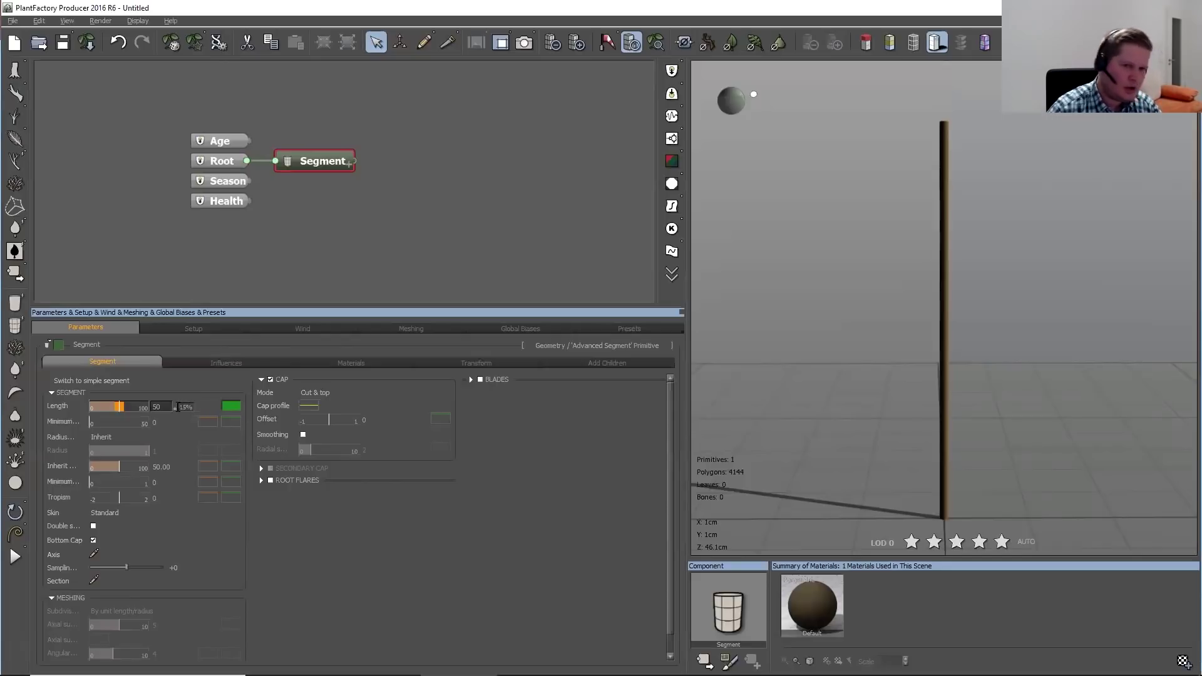
Generate a series of new plant variations to compare the single segment's randomised height
{"action": "left_click", "coordinate": [171, 43]}
{"action": "left_click", "coordinate": [170, 42]}
{"action": "left_click", "coordinate": [170, 43]}
{"action": "left_click", "coordinate": [170, 43]}
{"action": "left_click", "coordinate": [170, 42]}
{"action": "left_click", "coordinate": [171, 43]}
{"action": "left_click", "coordinate": [170, 43]}
{"action": "left_click", "coordinate": [170, 42]}
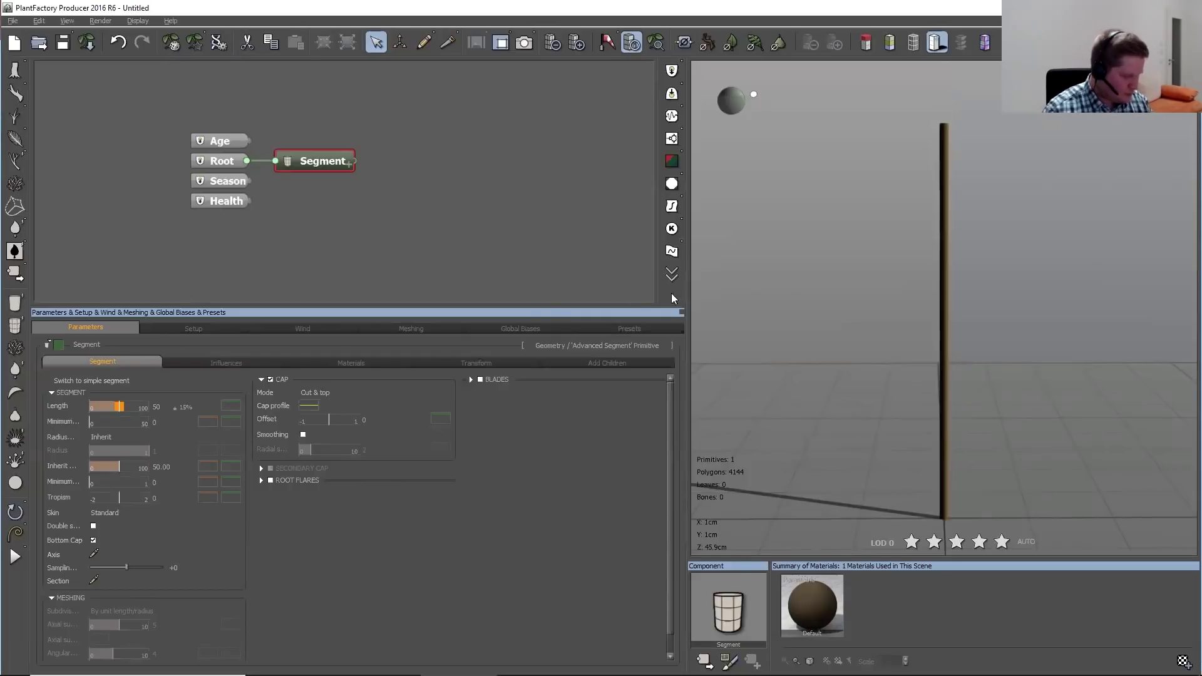
Display the Segment's influences, enable Touch-up, and add axis control points along the stem
{"action": "left_click", "coordinate": [249, 366]}
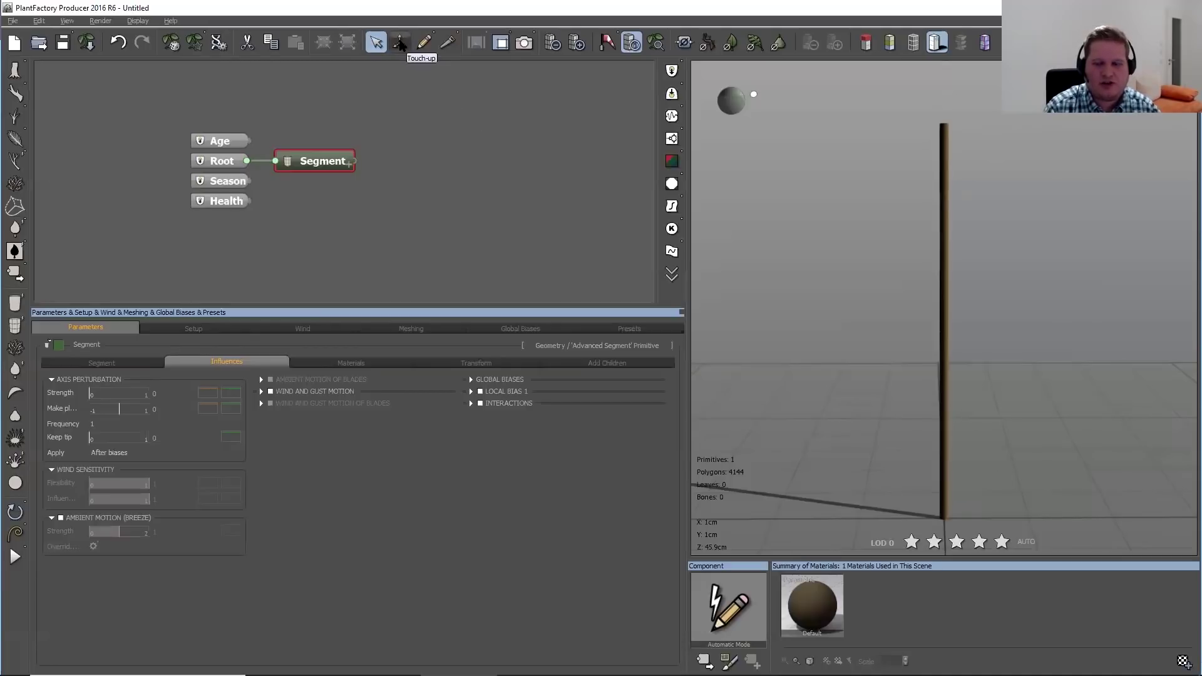
{"action": "left_click", "coordinate": [399, 44]}
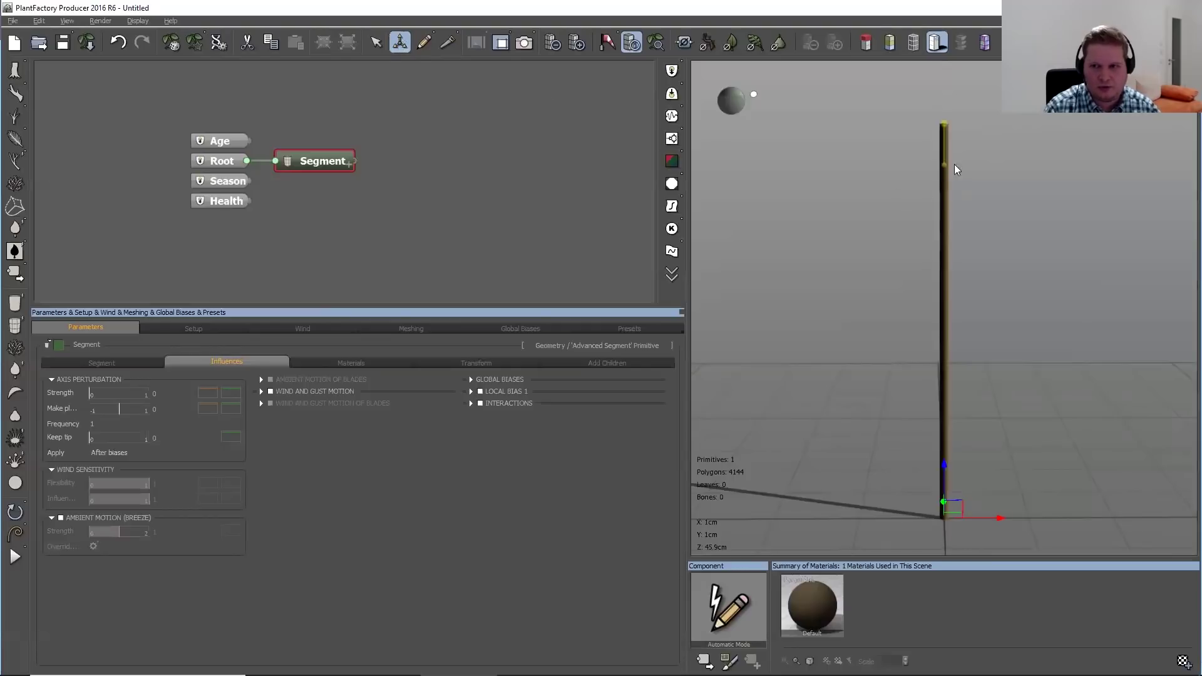
{"action": "left_click_drag", "start_coordinate": [999, 270], "coordinate": [976, 454]}
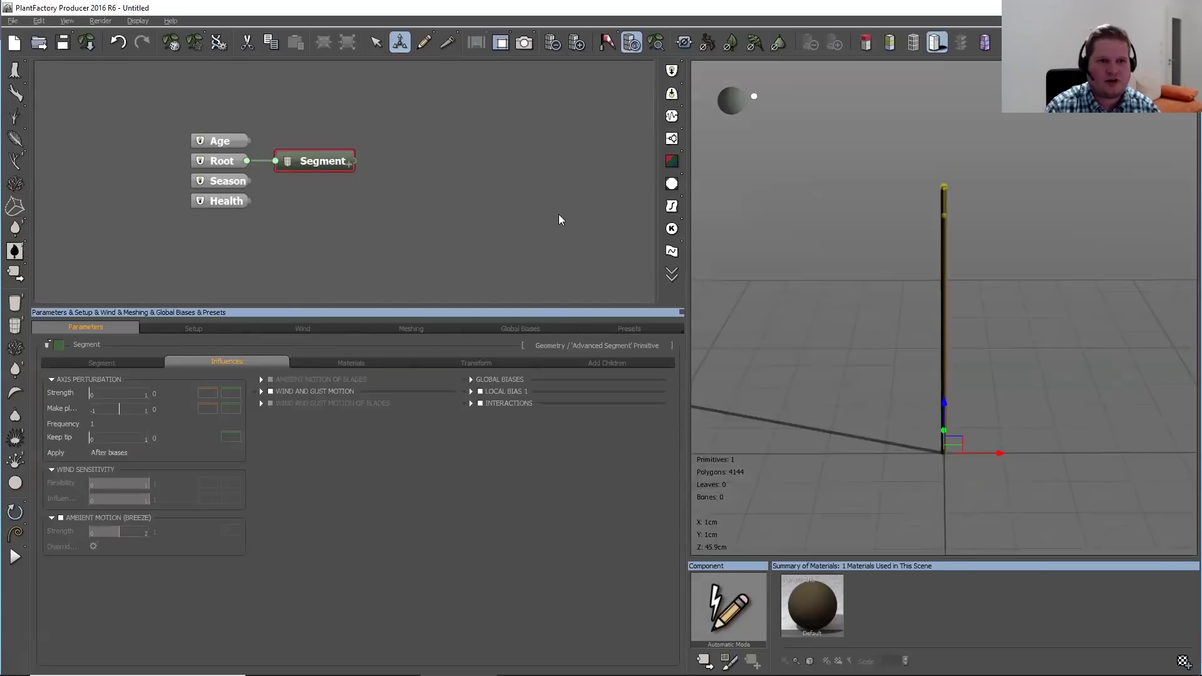
{"action": "left_click_drag", "start_coordinate": [880, 370], "coordinate": [918, 365]}
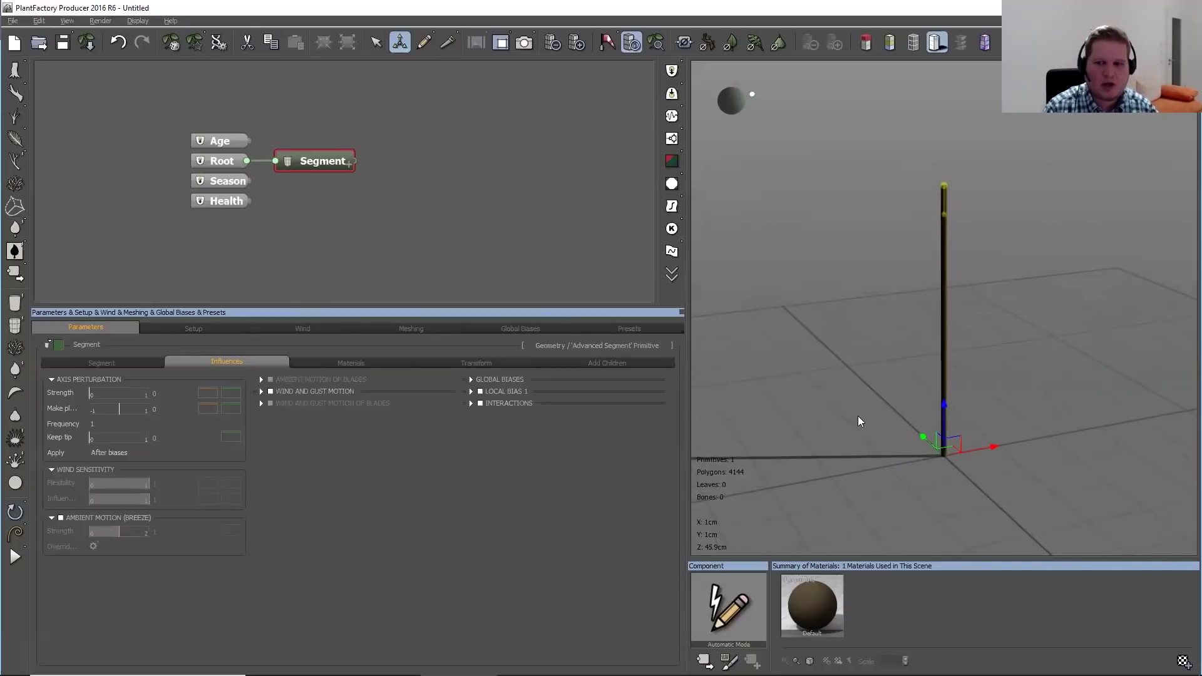
{"action": "mouse_move", "coordinate": [1000, 317]}
{"action": "left_mouse_down"}
{"action": "mouse_move", "coordinate": [949, 308]}
{"action": "mouse_move", "coordinate": [987, 298]}
{"action": "left_mouse_up"}
{"action": "mouse_move", "coordinate": [939, 265]}
{"action": "left_mouse_down"}
{"action": "mouse_move", "coordinate": [933, 291]}
{"action": "mouse_move", "coordinate": [941, 263]}
{"action": "left_mouse_up"}
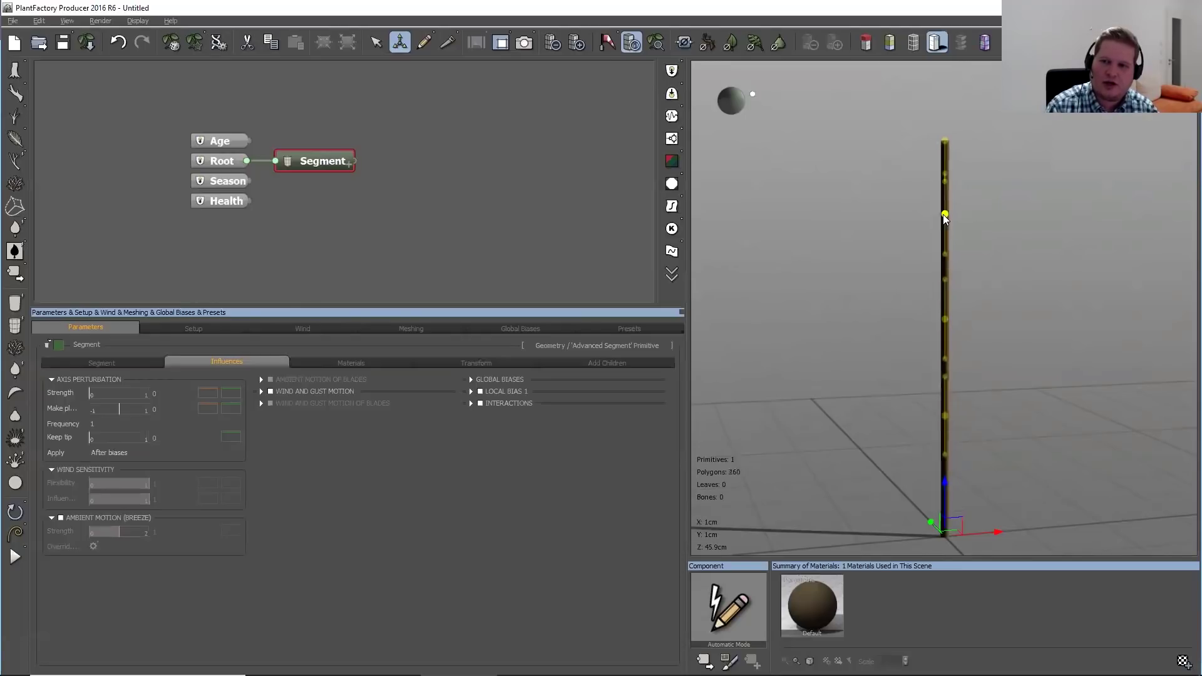
Bend the stem into a wavy shape by repositioning its axis control handles, and undo the last handle change
{"action": "left_click_drag", "start_coordinate": [951, 254], "coordinate": [991, 246]}
{"action": "left_click_drag", "start_coordinate": [945, 359], "coordinate": [902, 354]}
{"action": "mouse_move", "coordinate": [940, 457]}
{"action": "left_mouse_down"}
{"action": "mouse_move", "coordinate": [978, 435]}
{"action": "mouse_move", "coordinate": [968, 450]}
{"action": "mouse_move", "coordinate": [930, 445]}
{"action": "left_mouse_up"}
{"action": "left_click_drag", "start_coordinate": [1033, 400], "coordinate": [926, 411]}
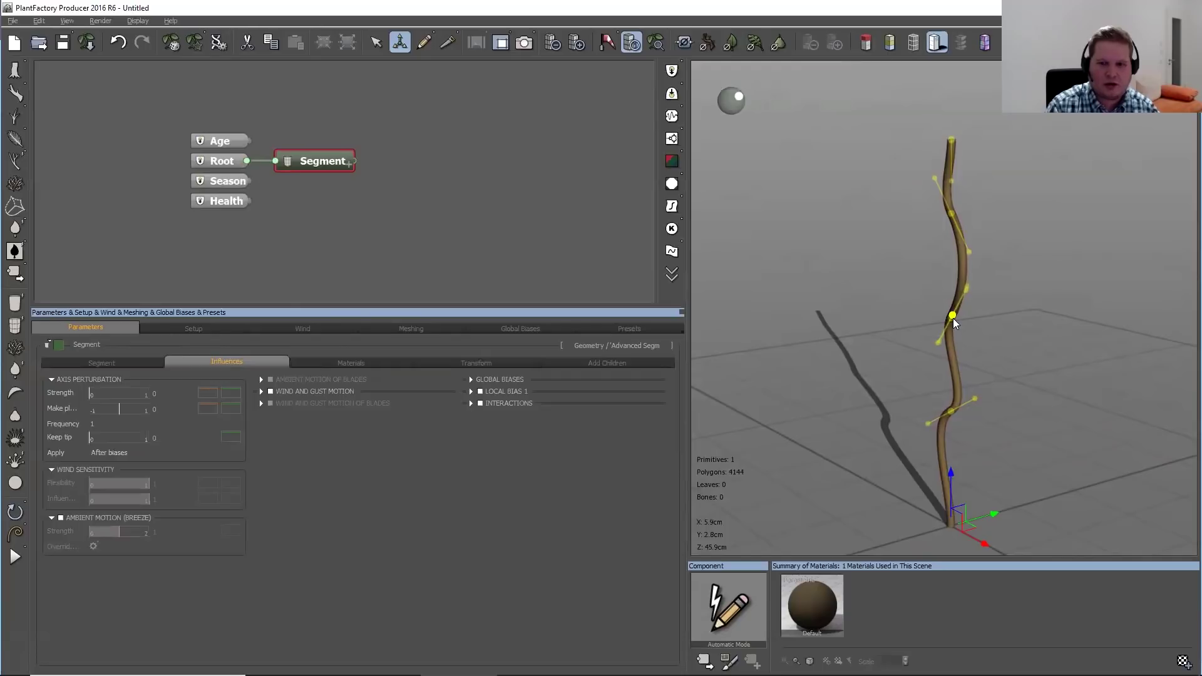
{"action": "key", "text": "ctrl+z"}
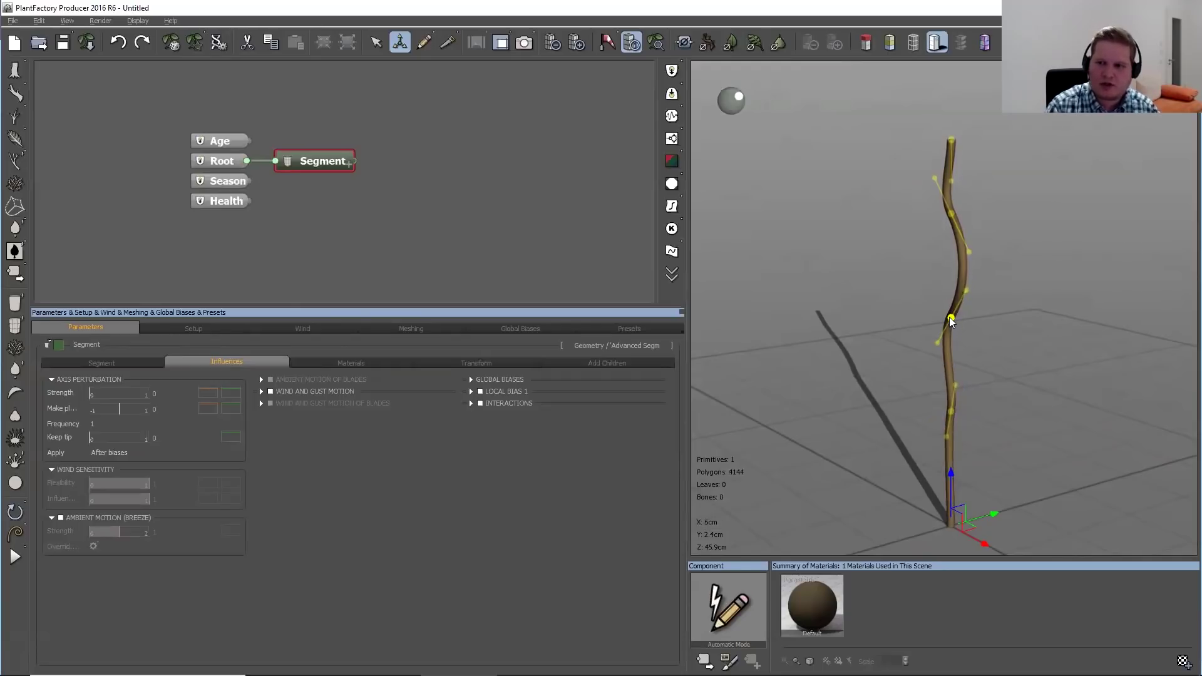
Remove the inner axis control points one by one to straighten the stem, and deselect the Segment
{"action": "right_click", "coordinate": [950, 321]}
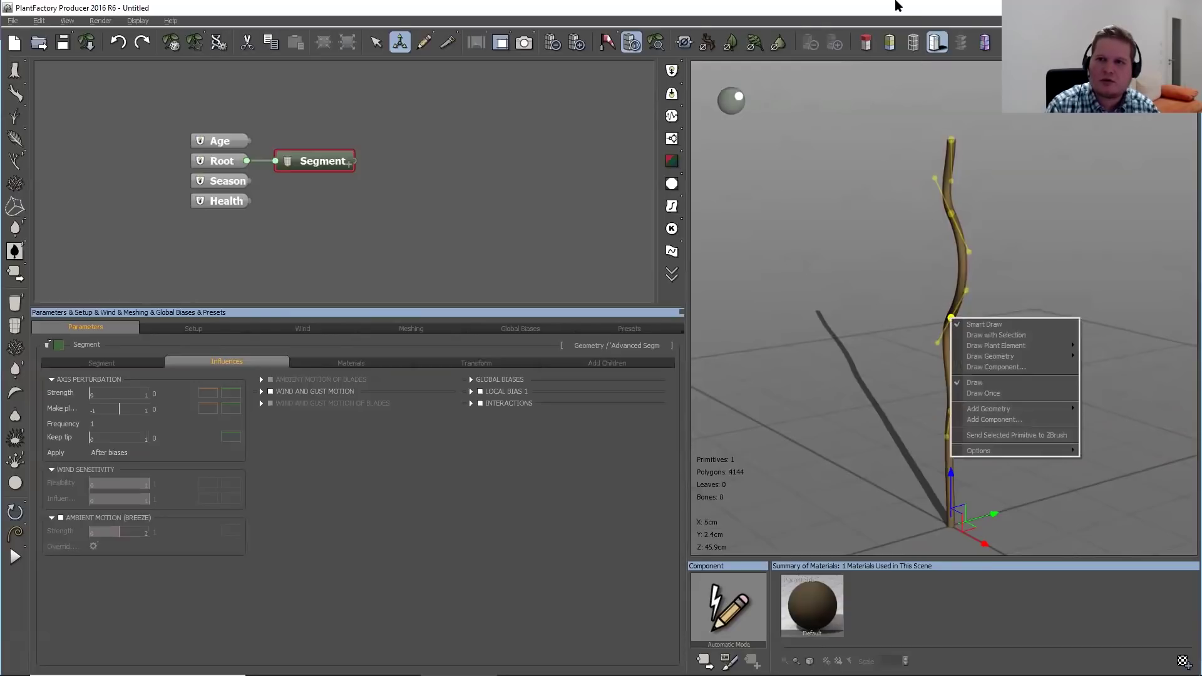
{"action": "left_click", "coordinate": [948, 413]}
{"action": "right_click", "coordinate": [949, 415]}
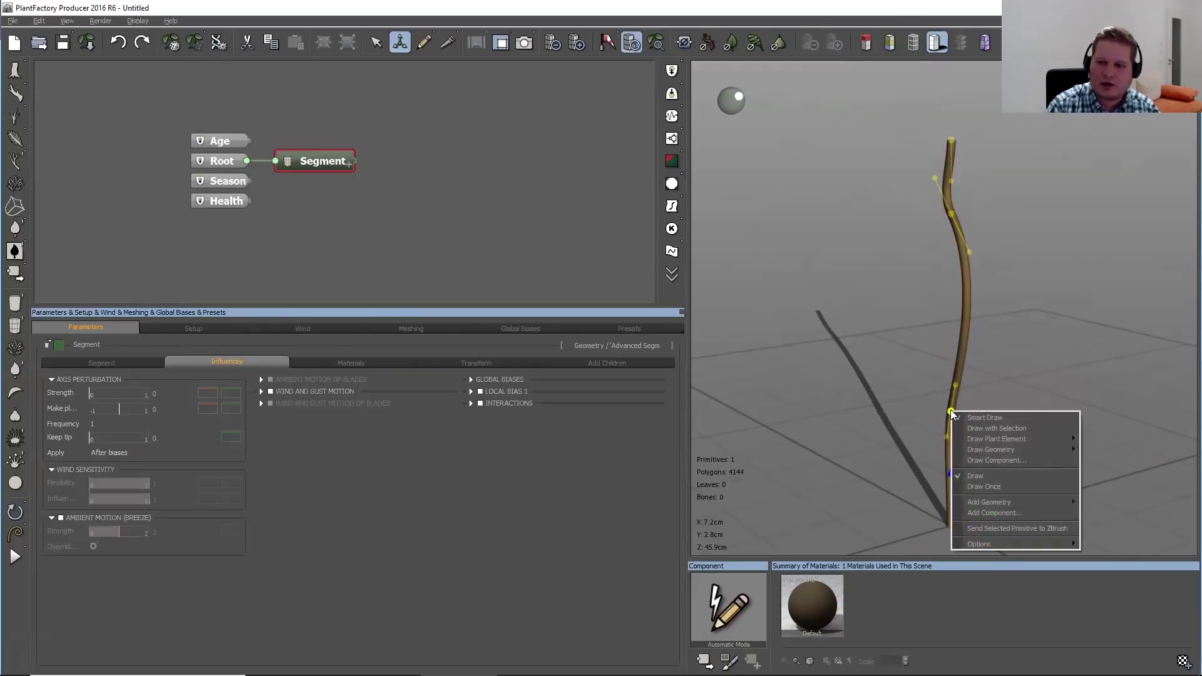
{"action": "left_click", "coordinate": [937, 426]}
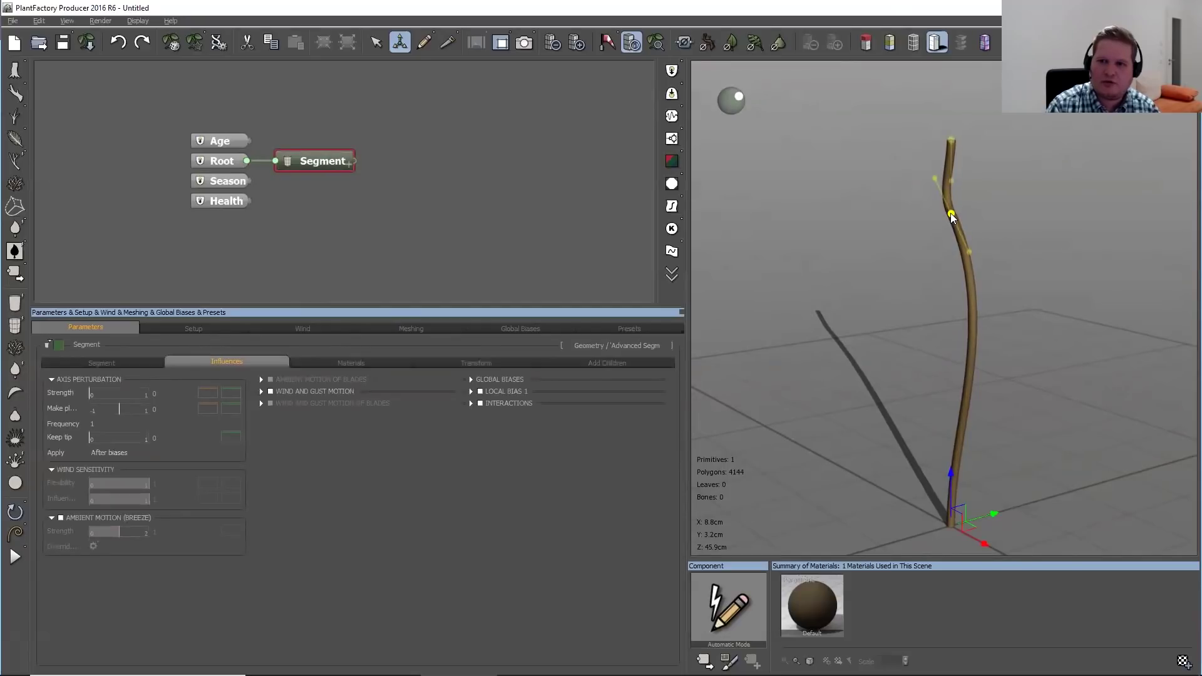
{"action": "right_click", "coordinate": [951, 216]}
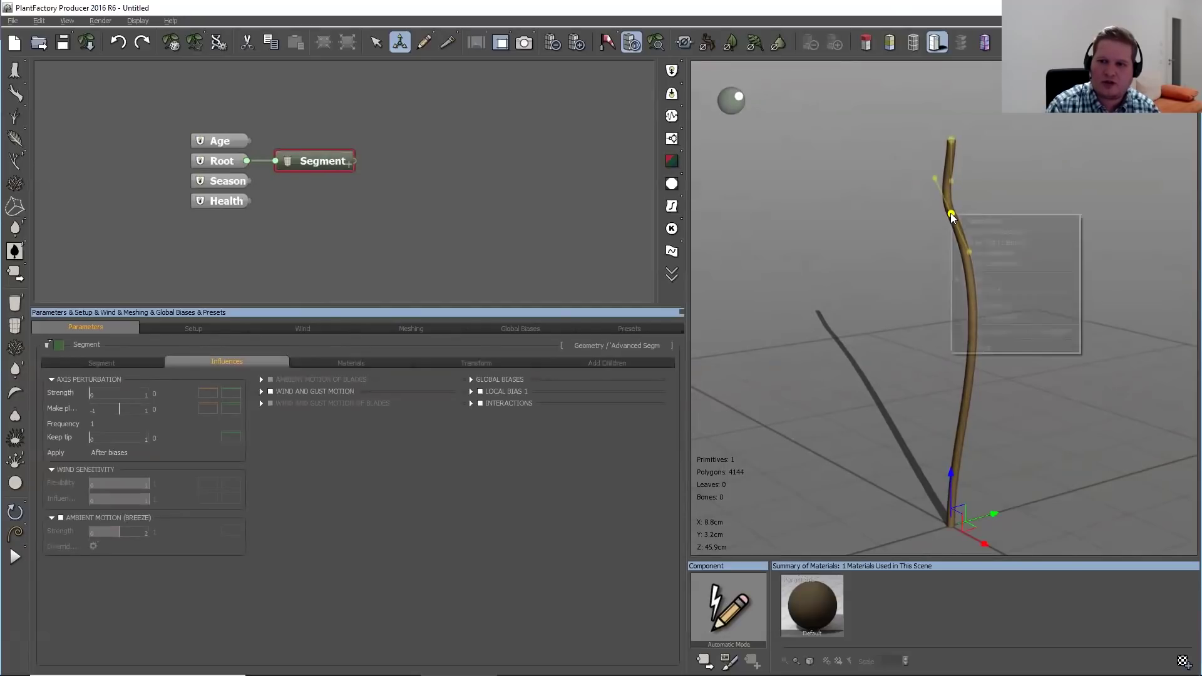
{"action": "left_click", "coordinate": [998, 199]}
{"action": "left_click_drag", "start_coordinate": [891, 324], "coordinate": [760, 254]}
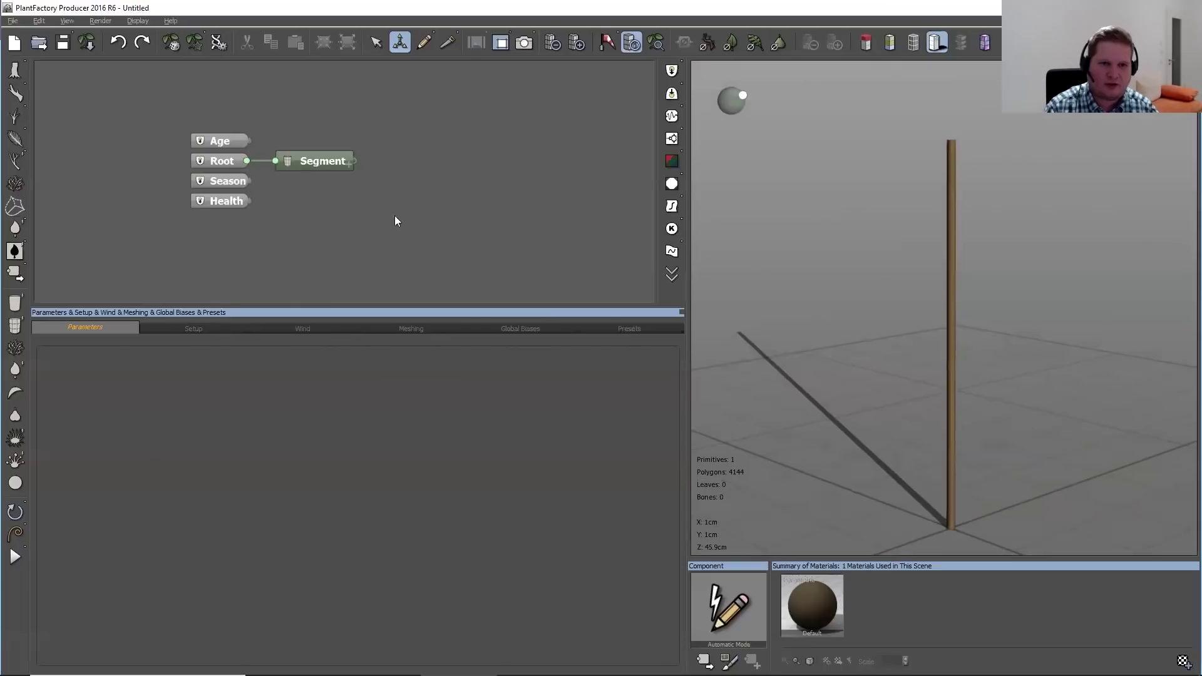
Set the Segment's axis perturbation strength to 1.56
{"action": "left_click", "coordinate": [300, 167]}
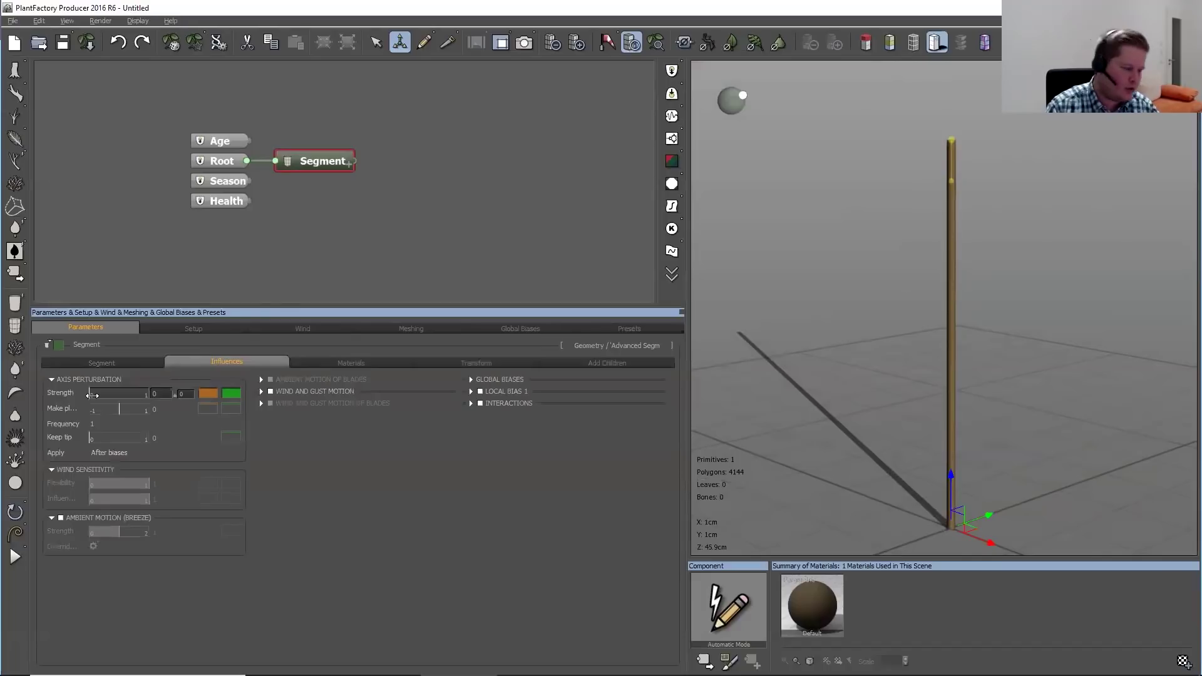
{"action": "left_click_drag", "start_coordinate": [95, 394], "coordinate": [187, 393]}
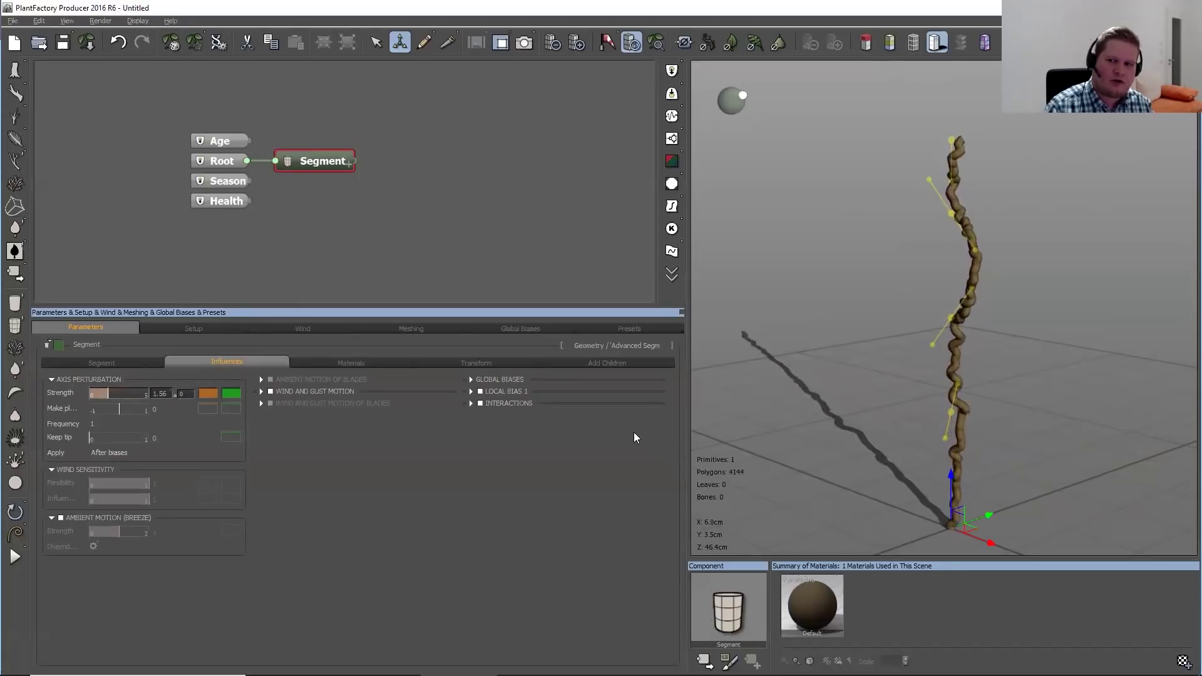
{"action": "left_click_drag", "start_coordinate": [893, 311], "coordinate": [783, 306]}
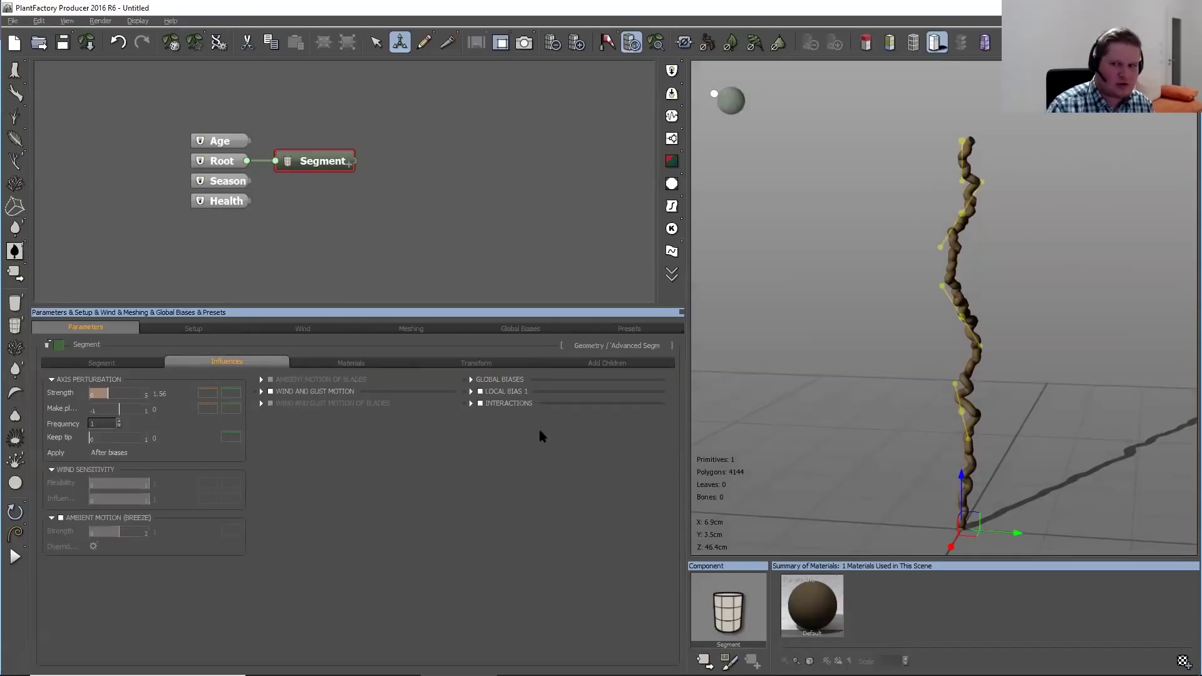
Try higher axis perturbation frequencies such as 1.5, and set the frequency to 0.1
{"action": "double_click", "coordinate": [105, 424]}
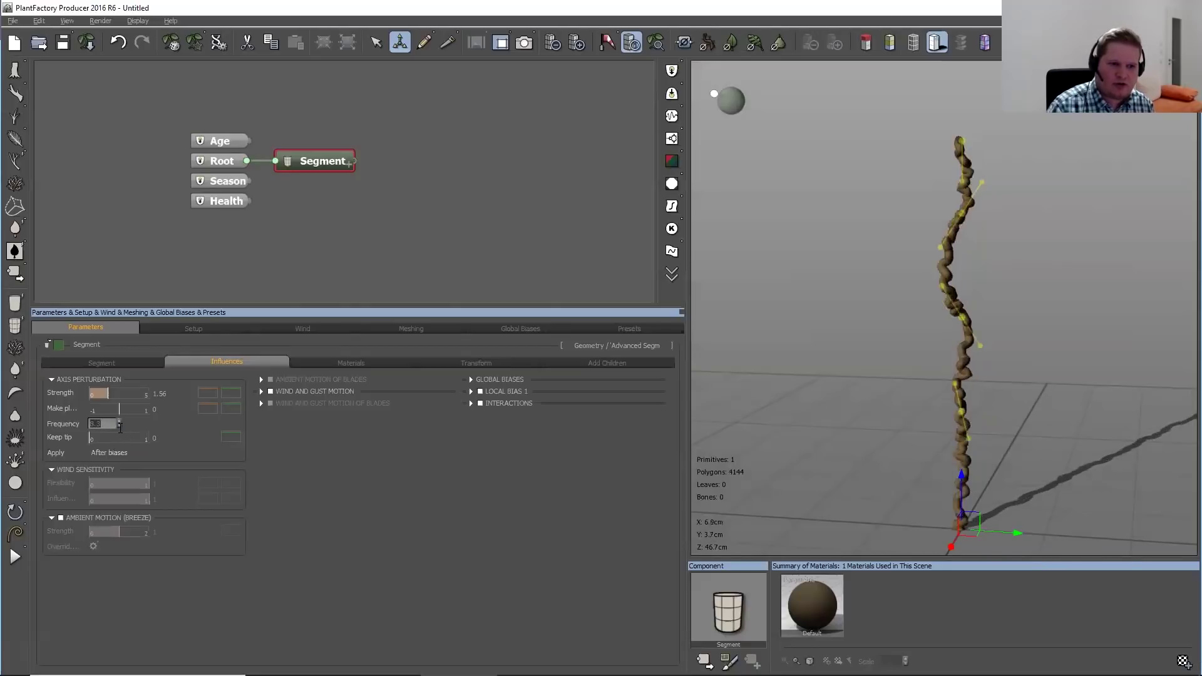
{"action": "mouse_move", "coordinate": [121, 418]}
{"action": "left_mouse_down"}
{"action": "mouse_move", "coordinate": [125, 427]}
{"action": "mouse_move", "coordinate": [119, 420]}
{"action": "left_mouse_up"}
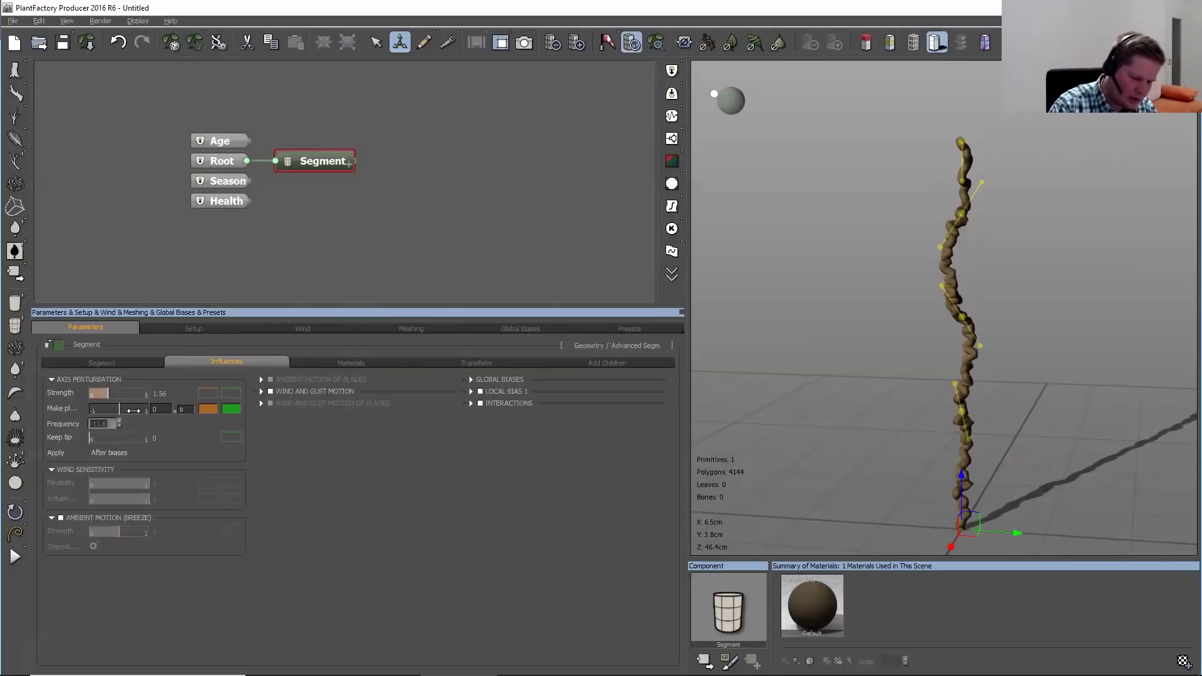
{"action": "type", "text": "1.5"}
{"action": "key", "text": "Return"}
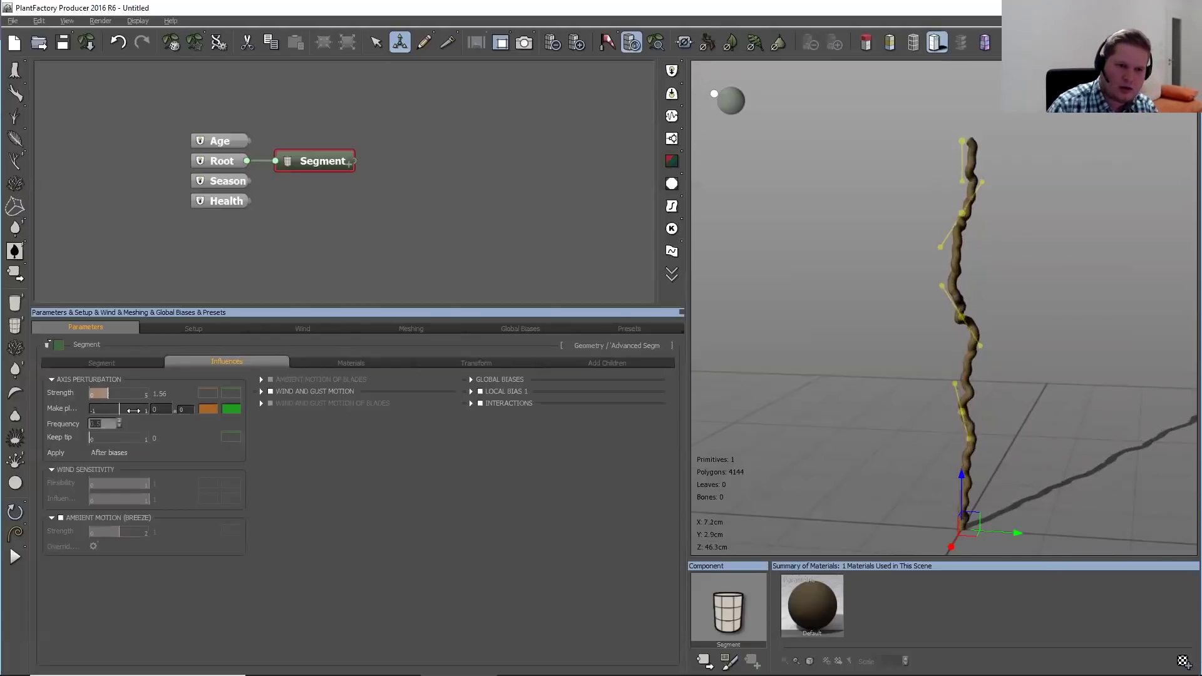
{"action": "type", "text": "0.1"}
{"action": "key", "text": "Return"}
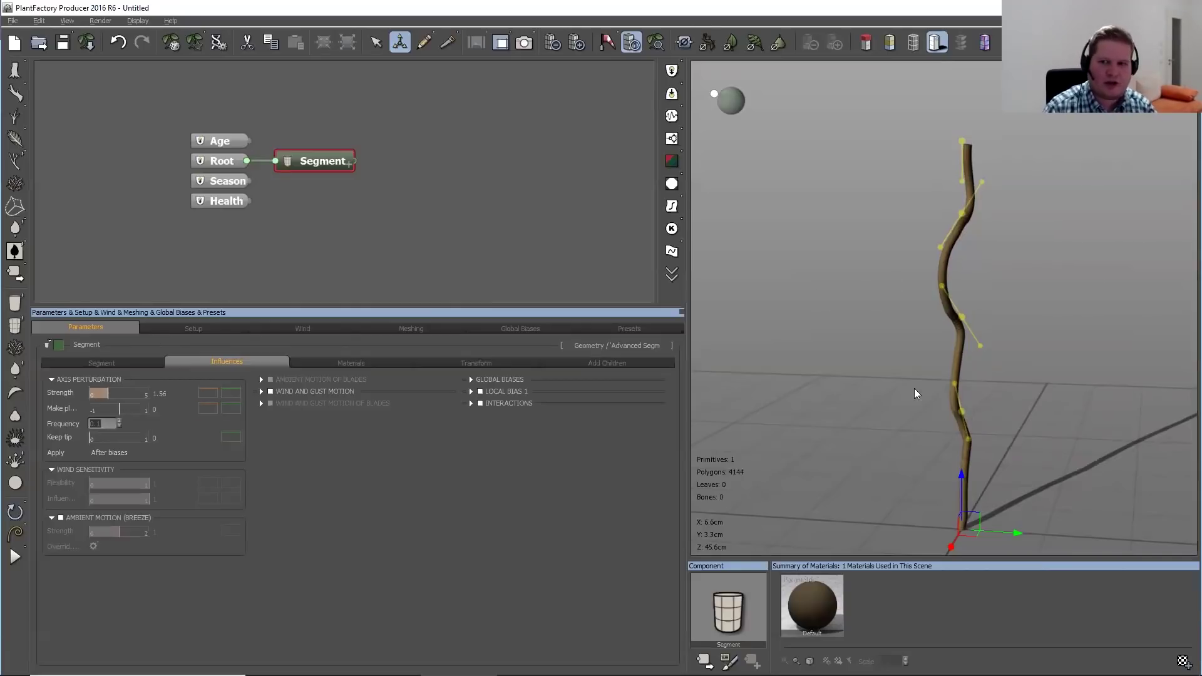
Examine the bends along the perturbed stem up close and from several angles
{"action": "left_click", "coordinate": [1081, 392]}
{"action": "left_click_drag", "start_coordinate": [1064, 400], "coordinate": [963, 439]}
{"action": "scroll", "coordinate": [955, 454], "scroll_direction": "up", "scroll_amount": 5}
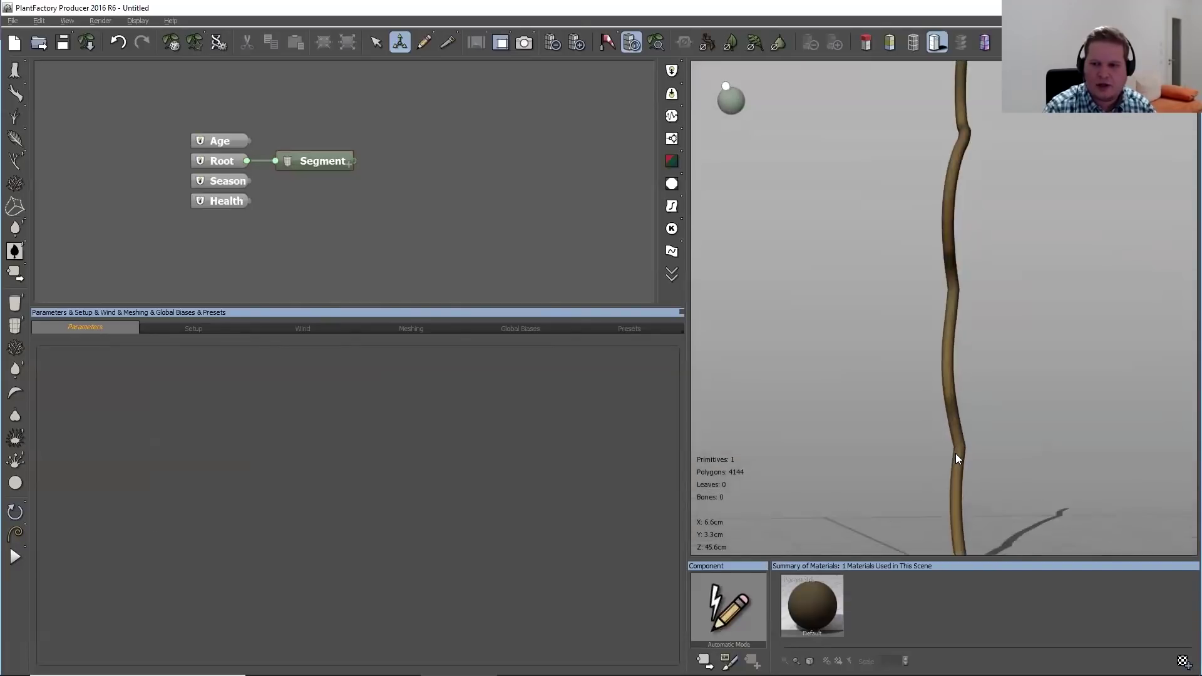
{"action": "left_click_drag", "start_coordinate": [1013, 447], "coordinate": [1051, 443]}
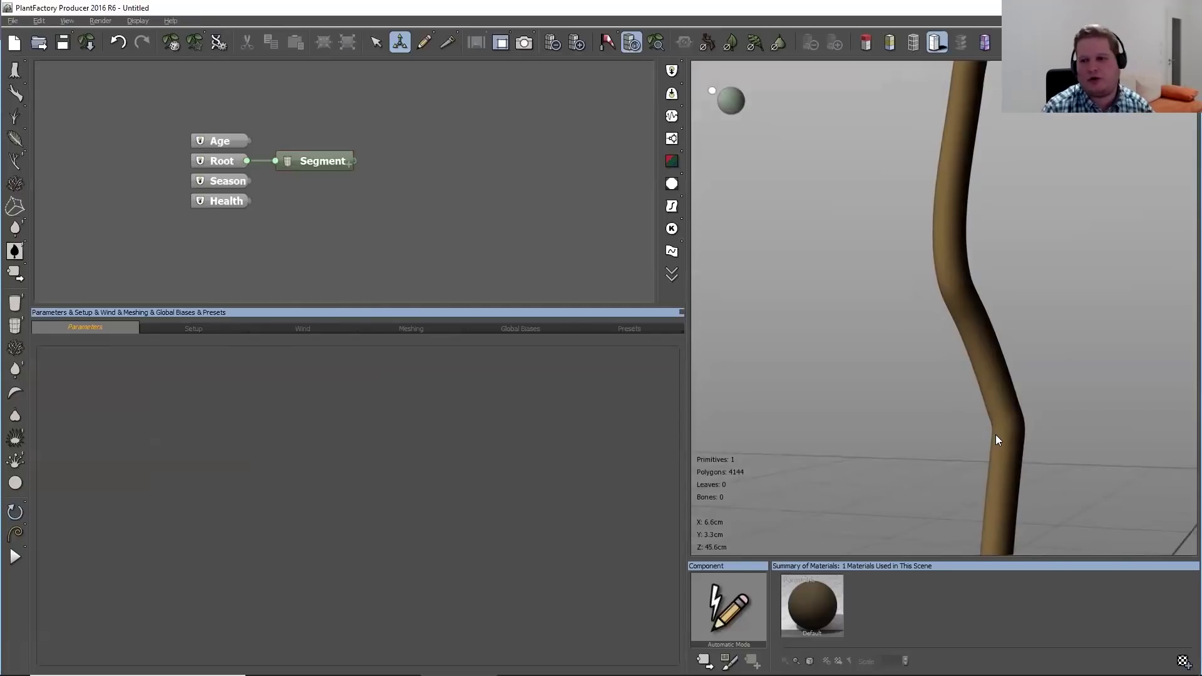
{"action": "scroll", "coordinate": [1051, 416], "scroll_direction": "down", "scroll_amount": 3}
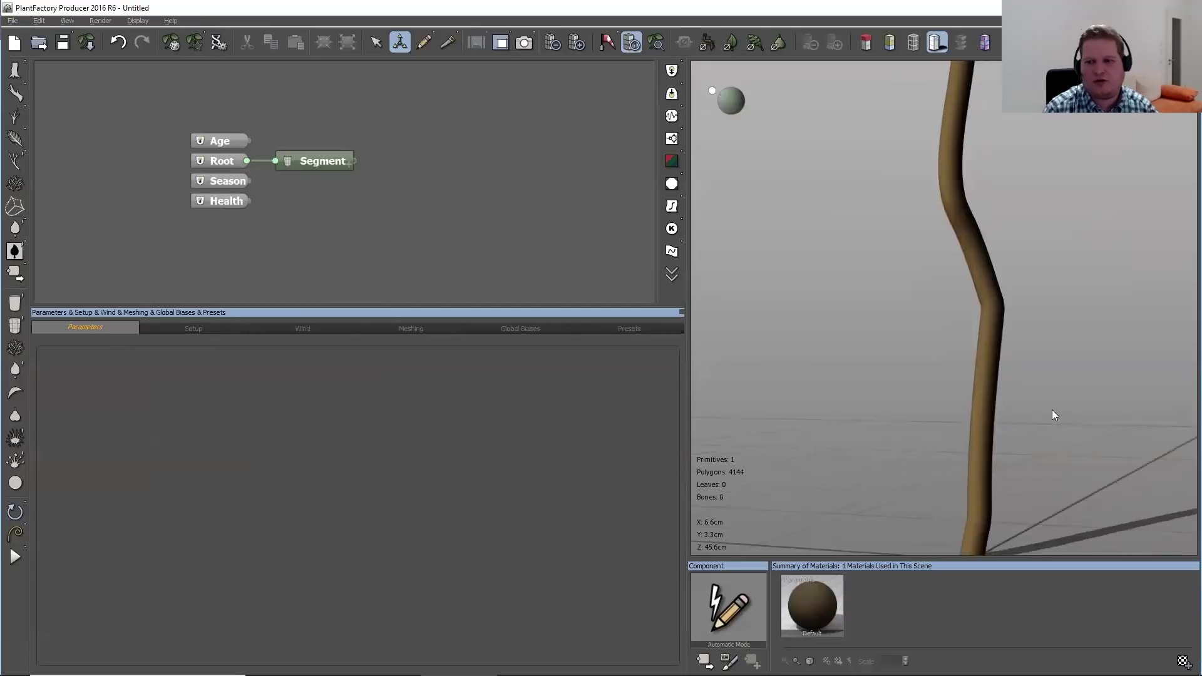
{"action": "left_click_drag", "start_coordinate": [1052, 416], "coordinate": [1032, 356]}
{"action": "left_click_drag", "start_coordinate": [1031, 243], "coordinate": [978, 383]}
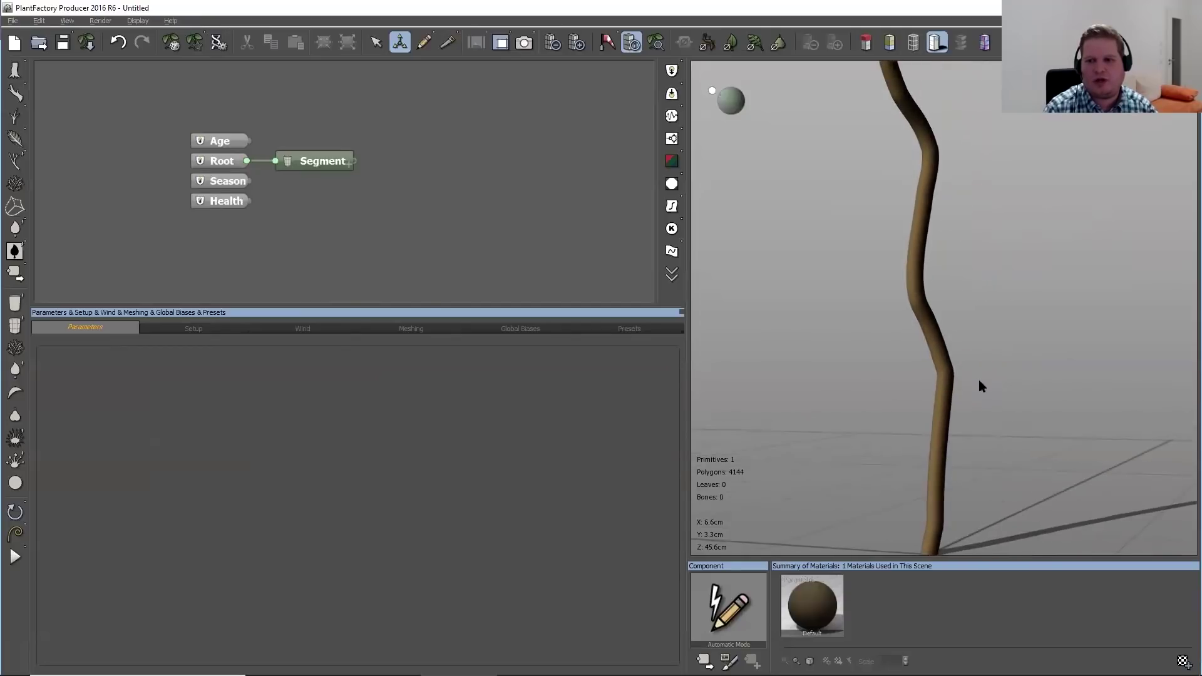
{"action": "left_click_drag", "start_coordinate": [973, 306], "coordinate": [981, 370]}
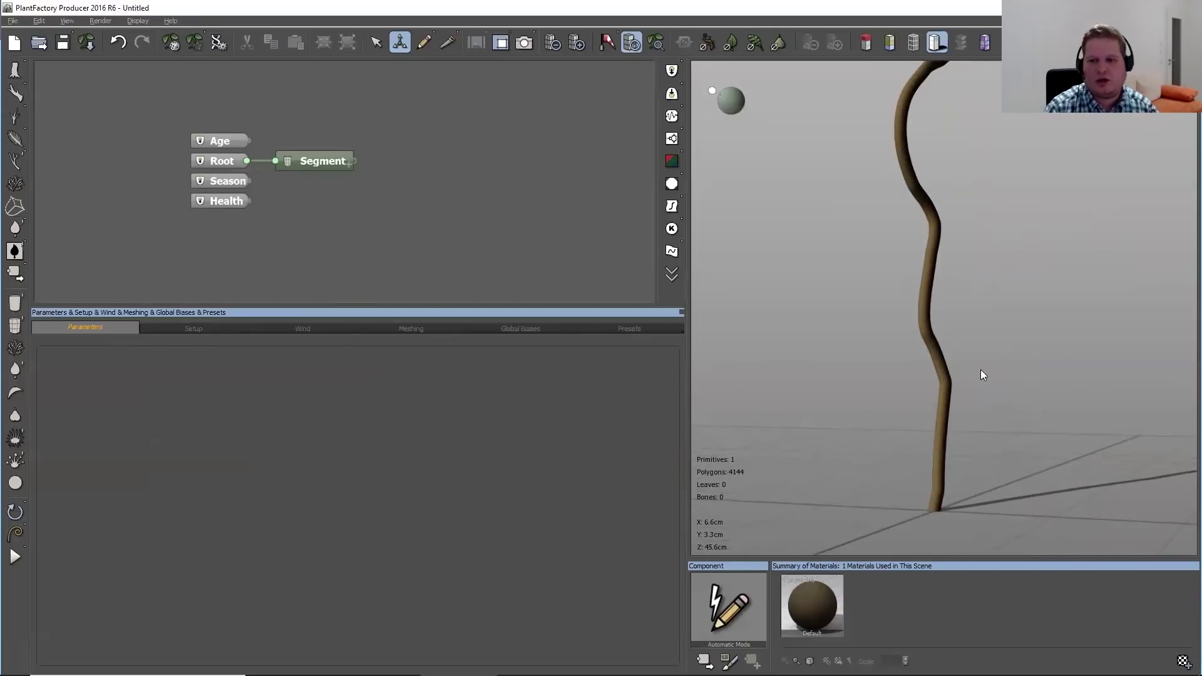
Connect the Segment's axis perturbation Frequency to a MetaNode, spacing the Segment node away from the root inputs
{"action": "left_click", "coordinate": [286, 164]}
{"action": "left_click_drag", "start_coordinate": [286, 165], "coordinate": [380, 160]}
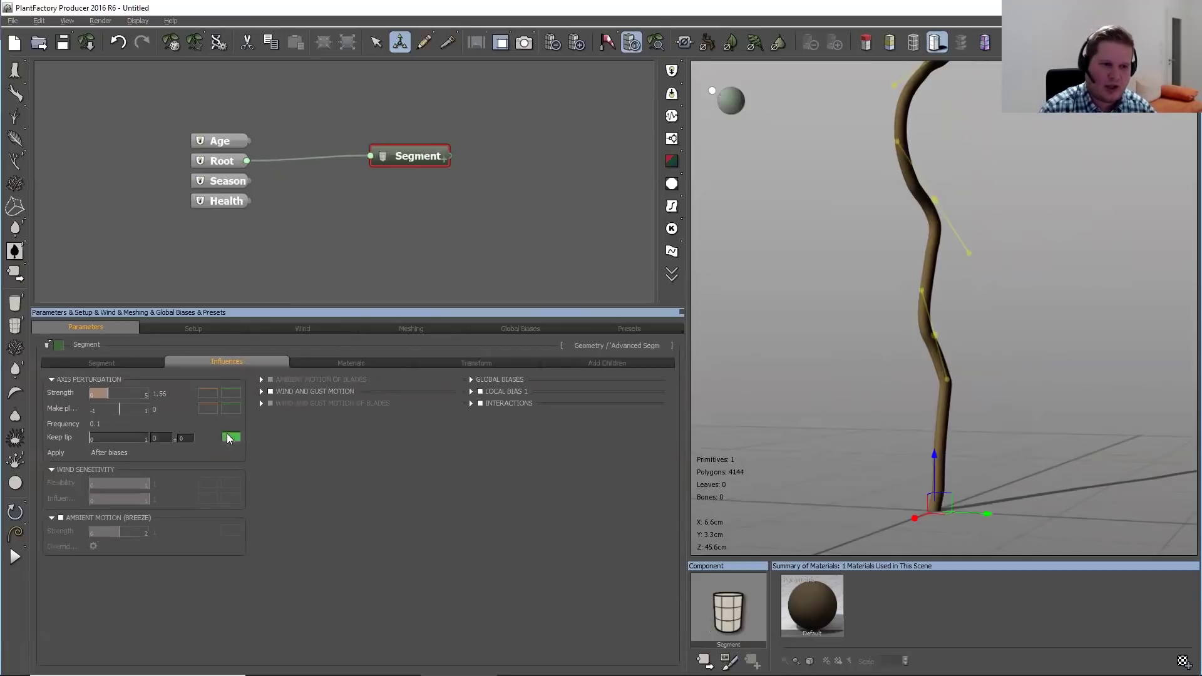
{"action": "right_click", "coordinate": [71, 427]}
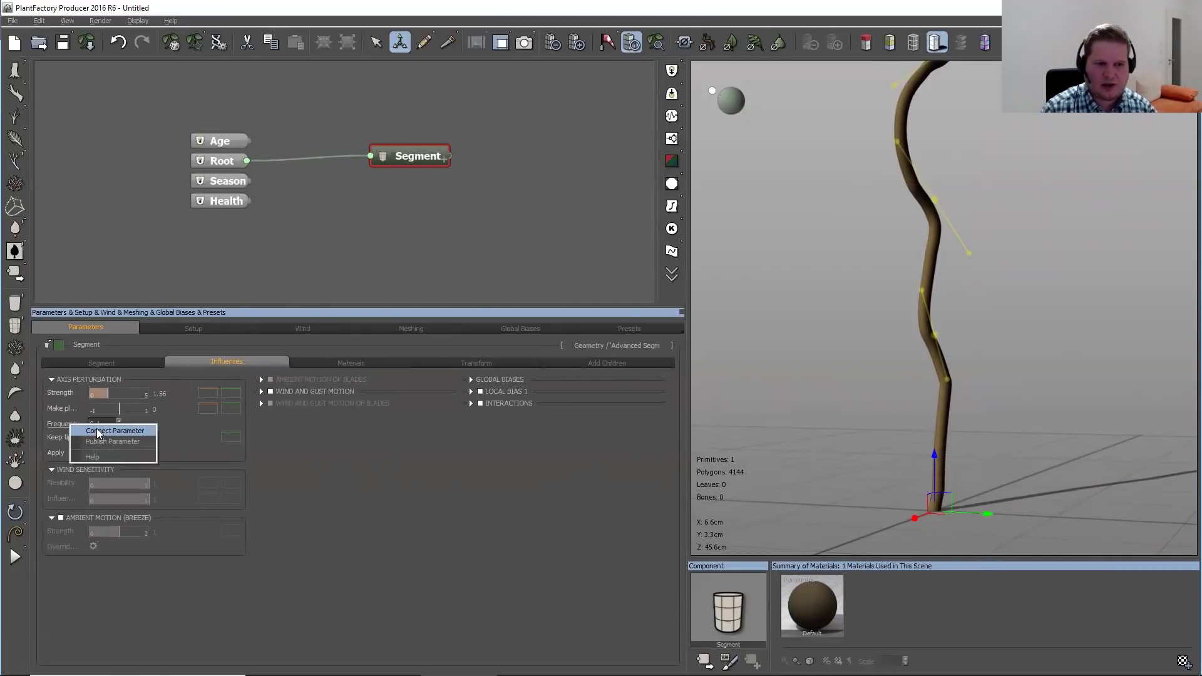
{"action": "left_click", "coordinate": [103, 432]}
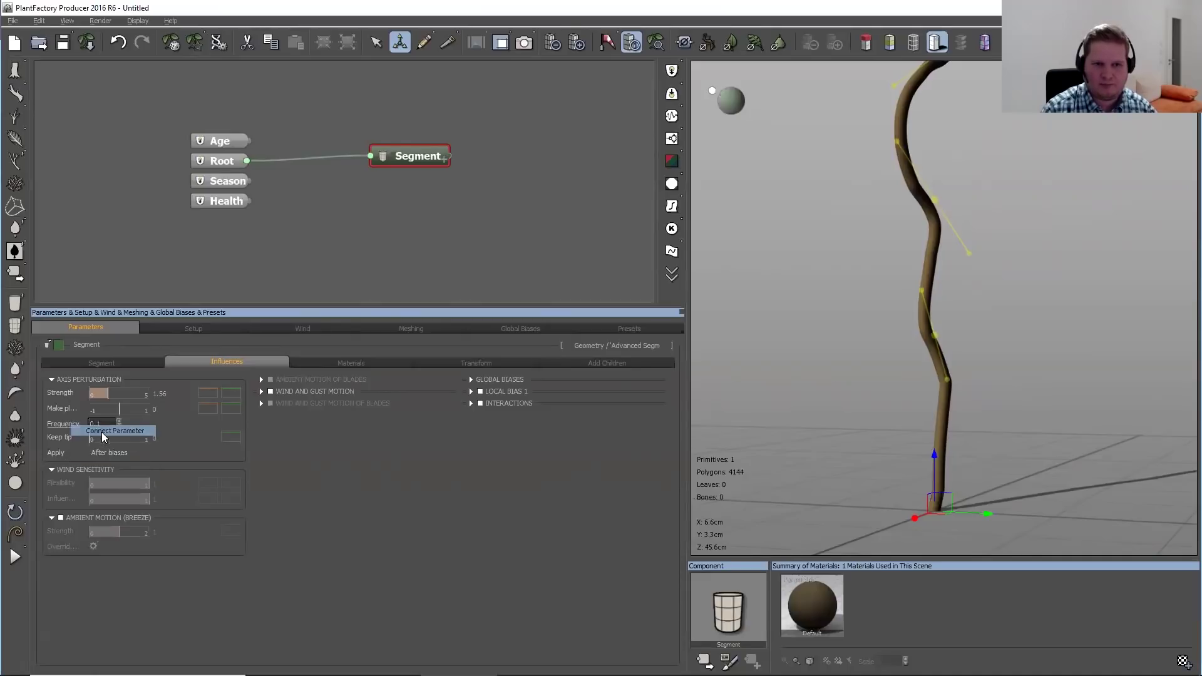
{"action": "left_click_drag", "start_coordinate": [401, 156], "coordinate": [484, 141]}
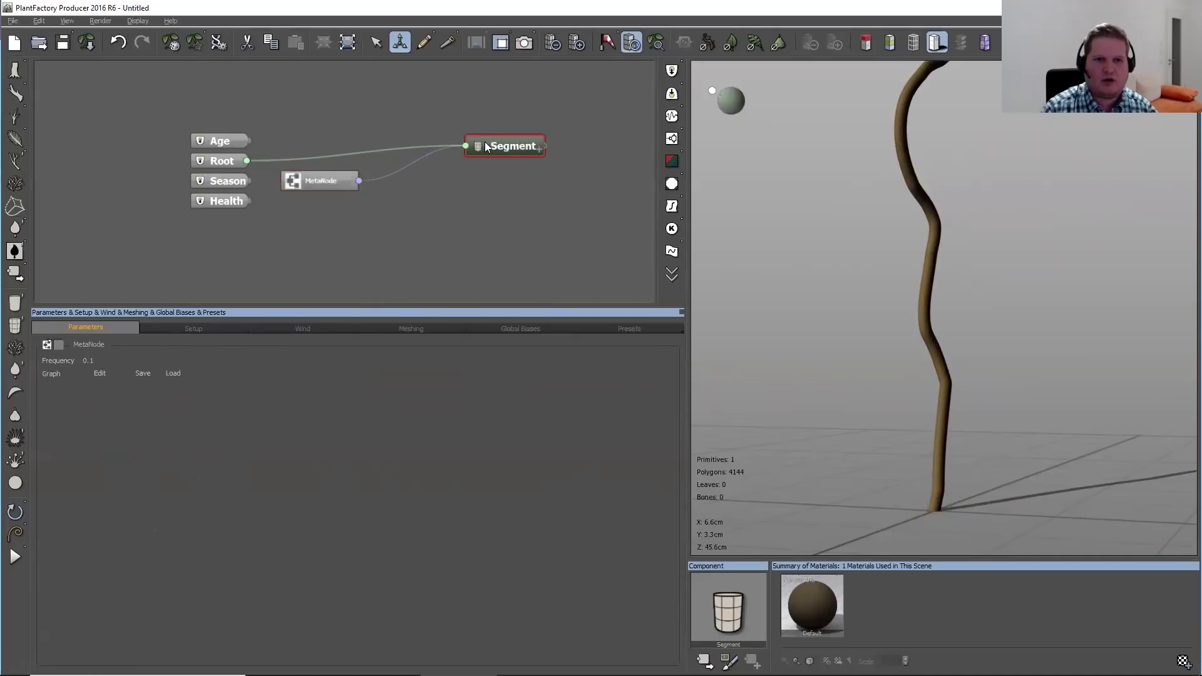
{"action": "left_click", "coordinate": [307, 183]}
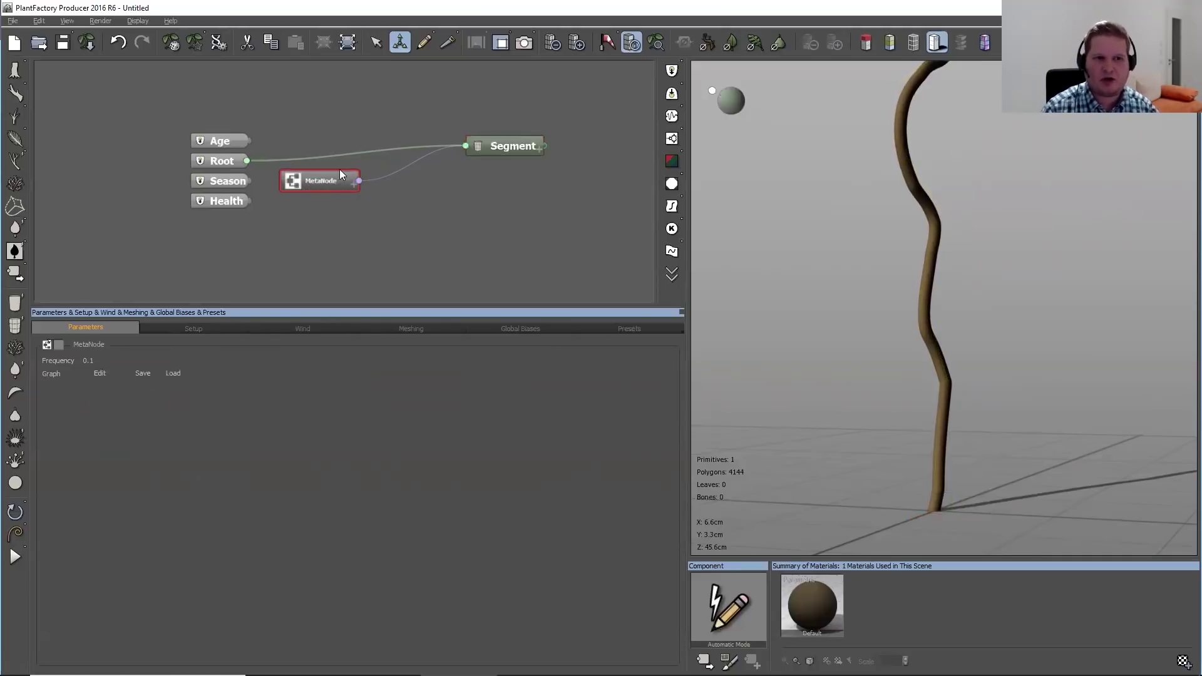
{"action": "middle_click_drag", "start_coordinate": [351, 191], "coordinate": [276, 175]}
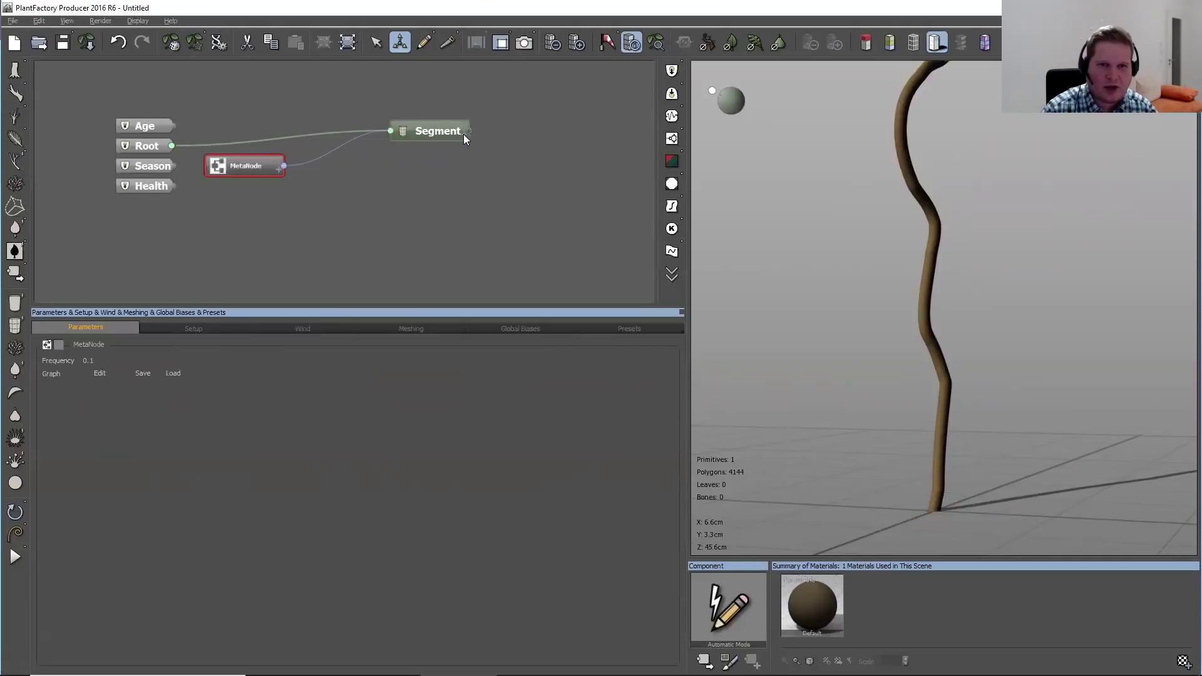
Expand the Segment node's Influences, additional parameters and ambient motion inputs, and view its Segment settings
{"action": "left_click", "coordinate": [463, 136]}
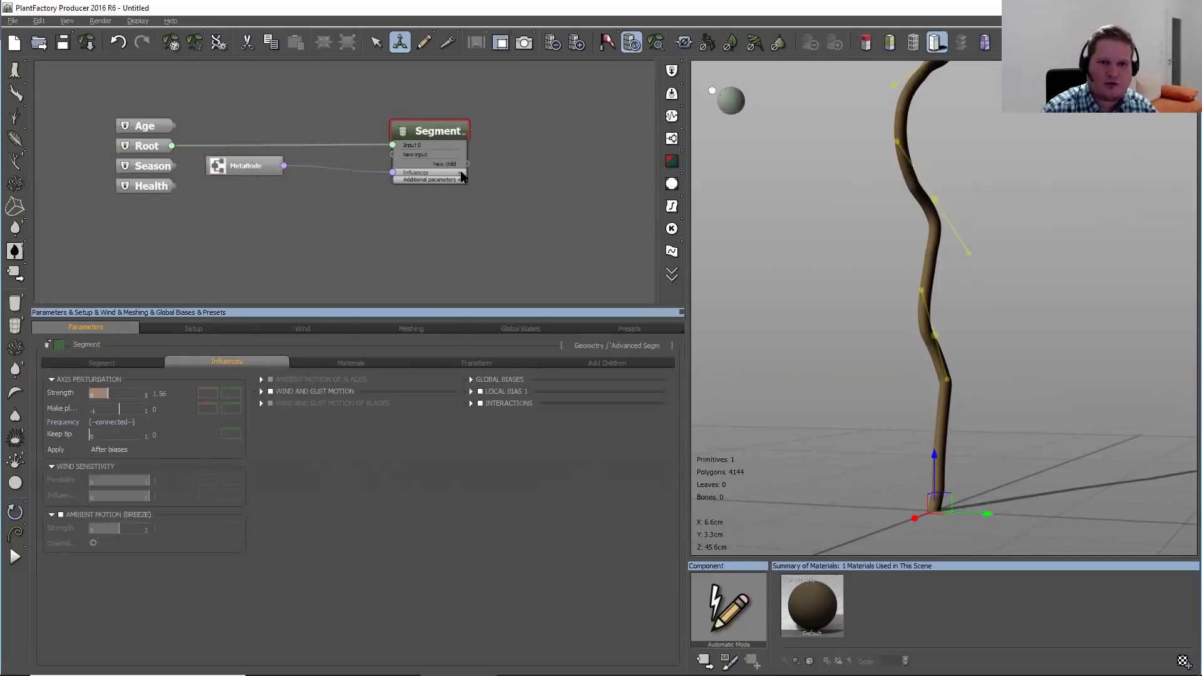
{"action": "left_click", "coordinate": [460, 177]}
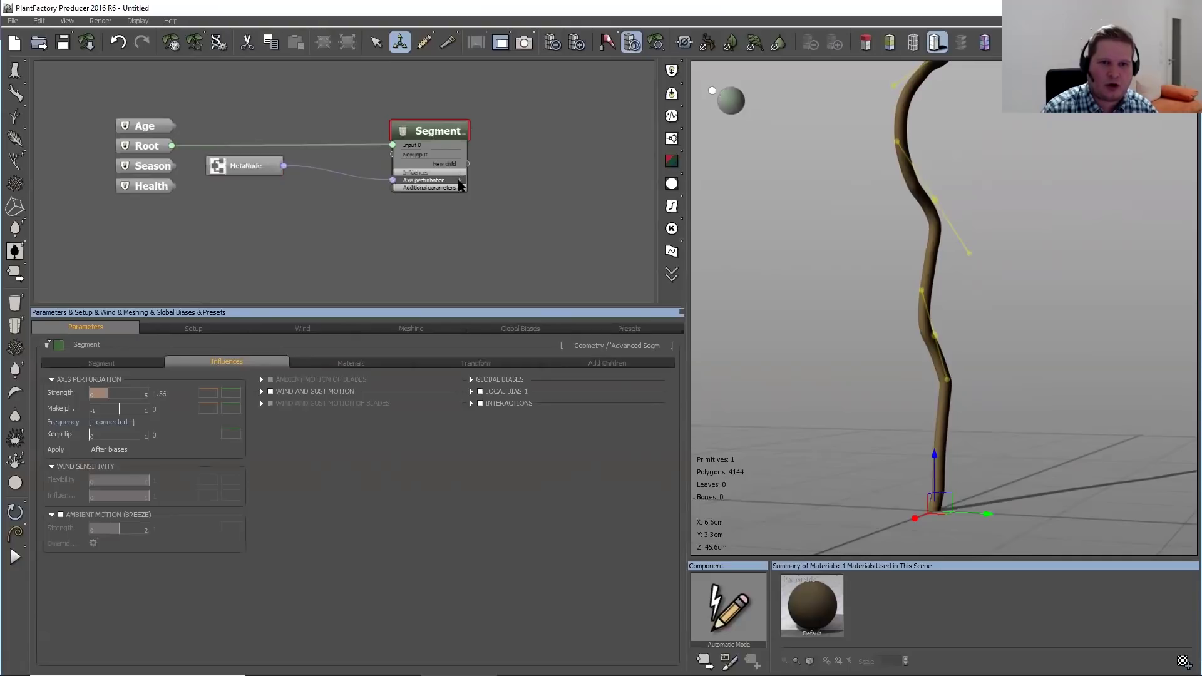
{"action": "left_click", "coordinate": [459, 187]}
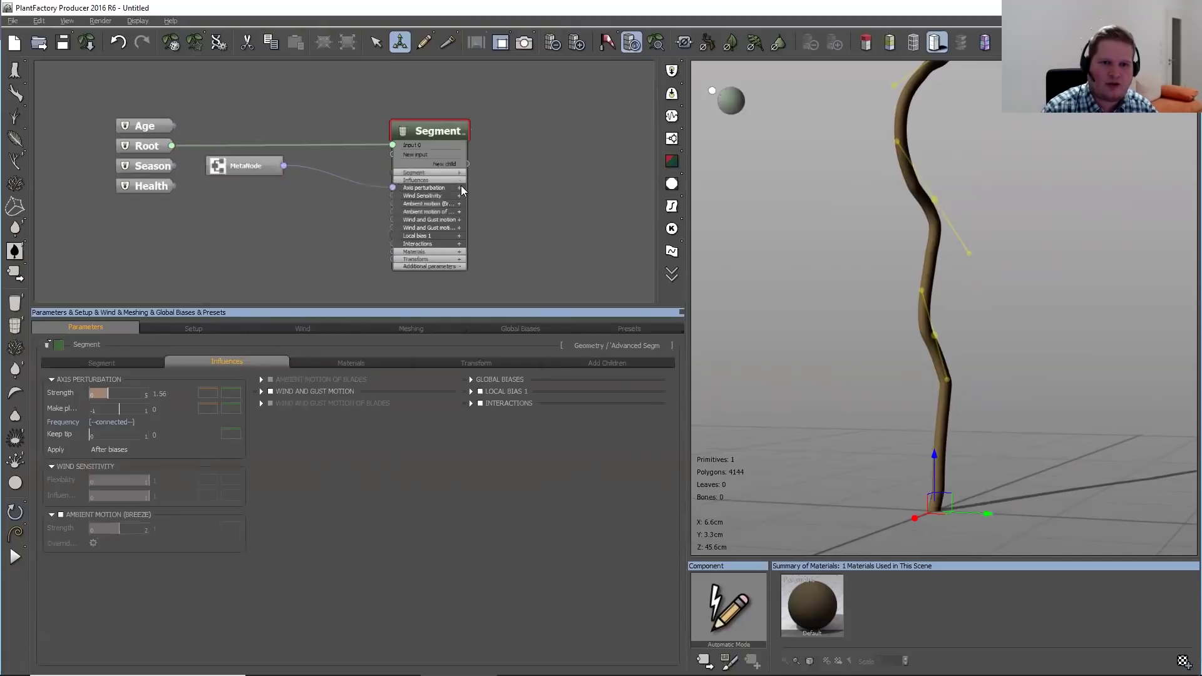
{"action": "left_click", "coordinate": [102, 362]}
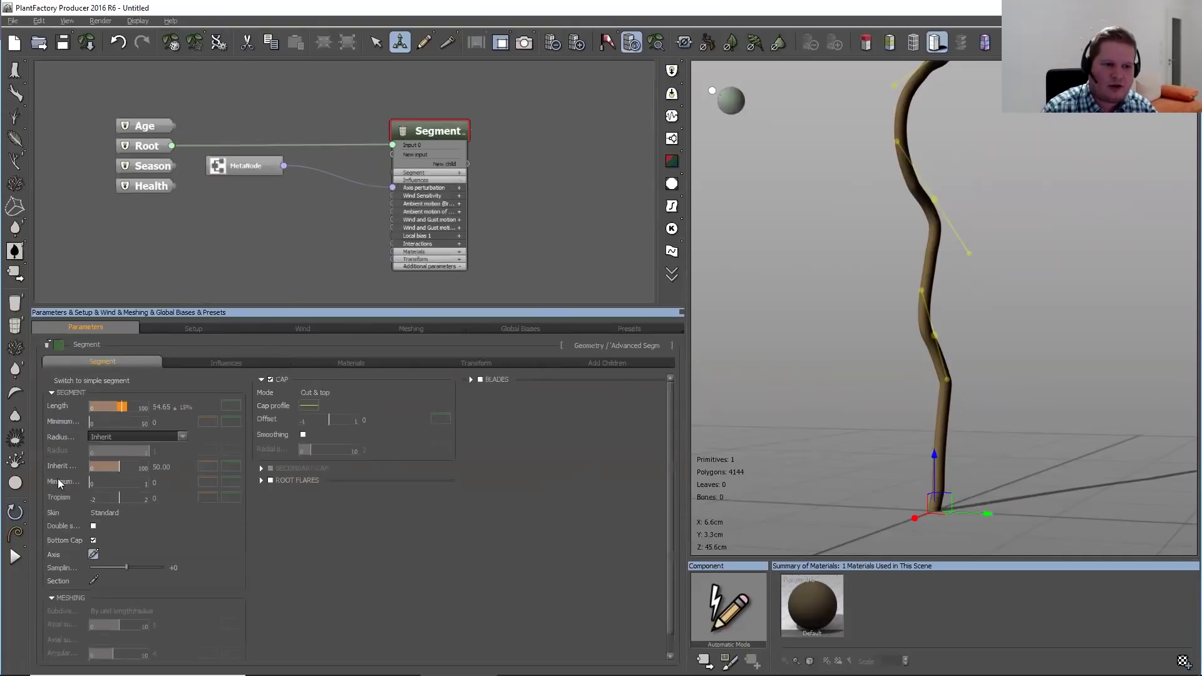
{"action": "left_click", "coordinate": [459, 205]}
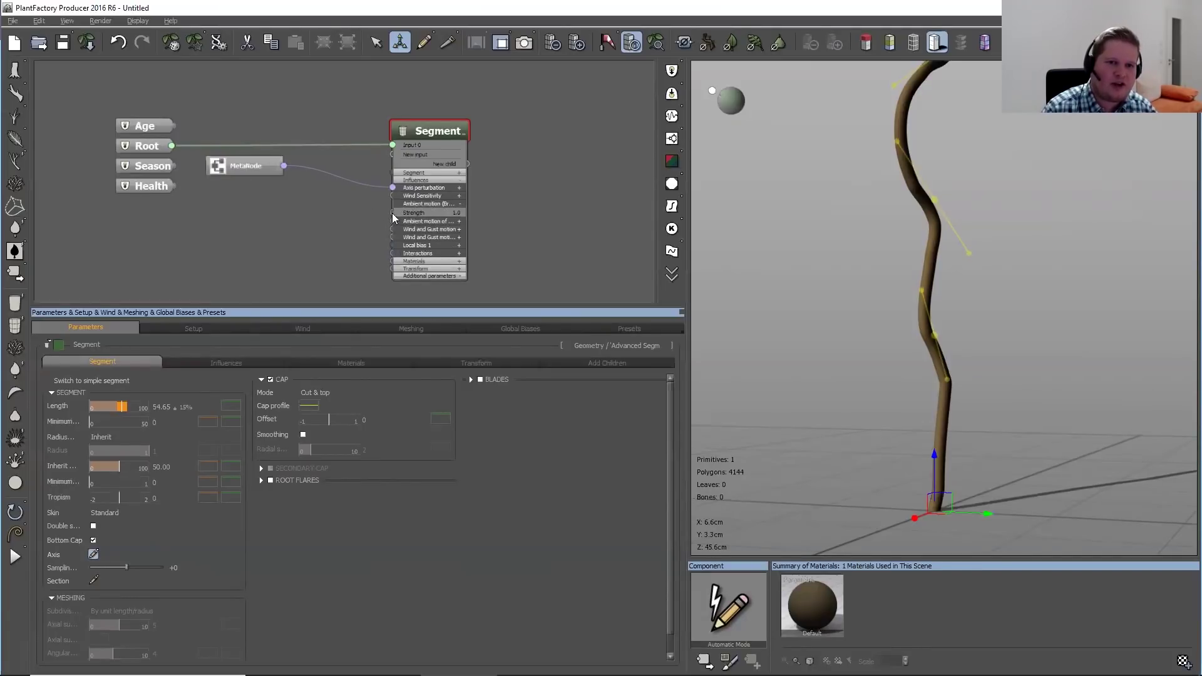
Expand only the axis perturbation inputs under the Segment's Influences, and space the root inputs, MetaNode and Segment node apart
{"action": "left_click", "coordinate": [459, 203]}
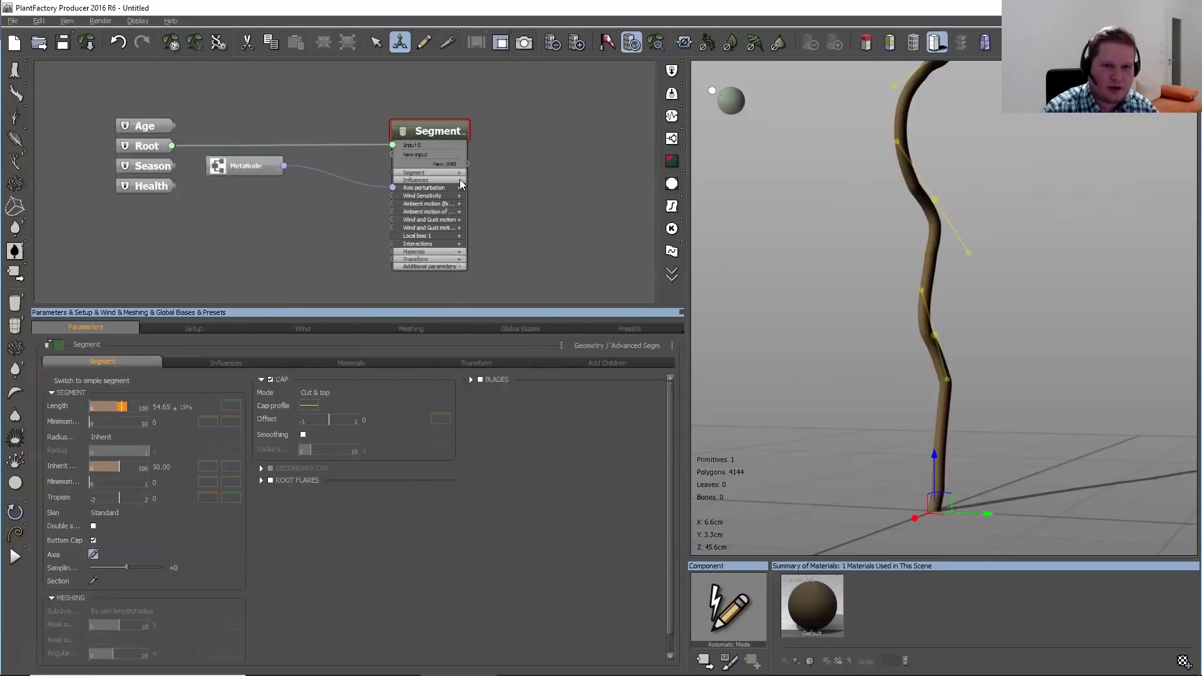
{"action": "left_click", "coordinate": [459, 188]}
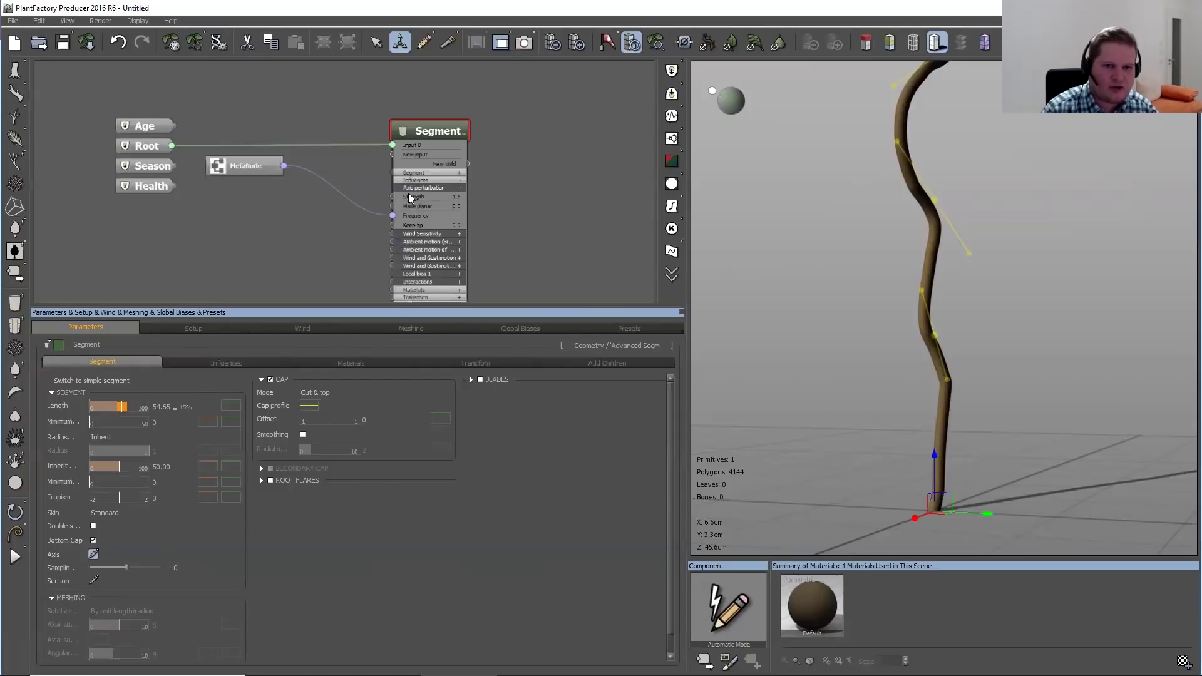
{"action": "left_click", "coordinate": [256, 173]}
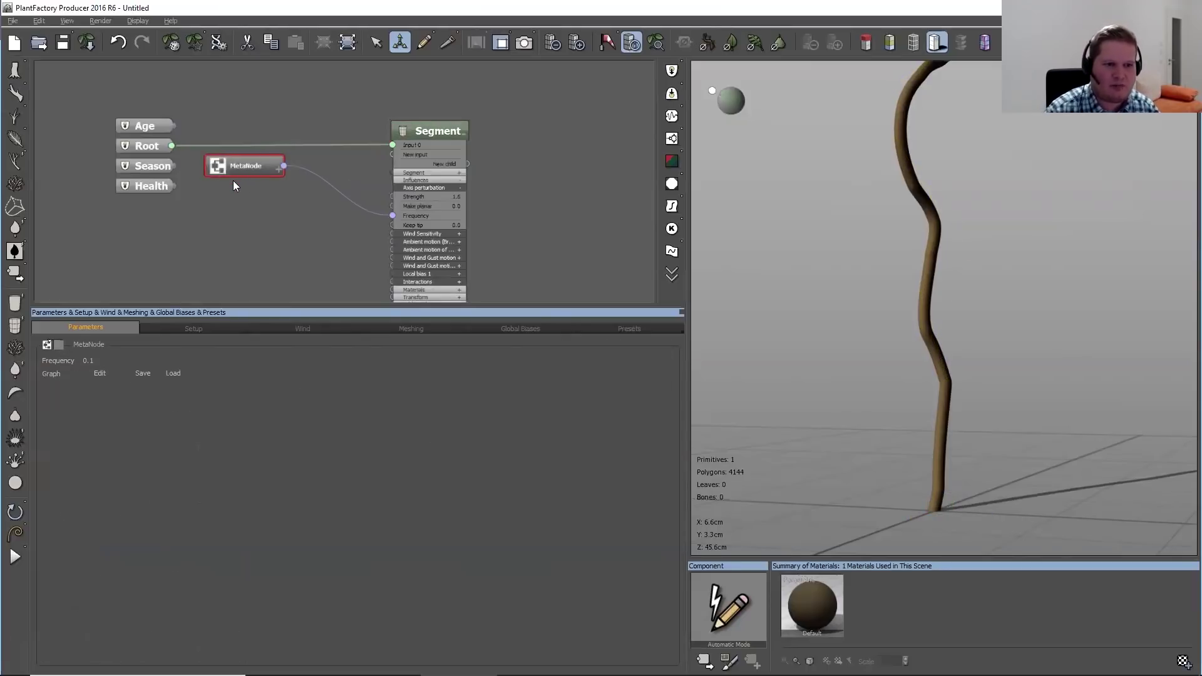
{"action": "mouse_move", "coordinate": [179, 231]}
{"action": "left_mouse_down"}
{"action": "mouse_move", "coordinate": [111, 95]}
{"action": "mouse_move", "coordinate": [114, 123]}
{"action": "mouse_move", "coordinate": [63, 120]}
{"action": "left_mouse_up"}
{"action": "left_click", "coordinate": [210, 170]}
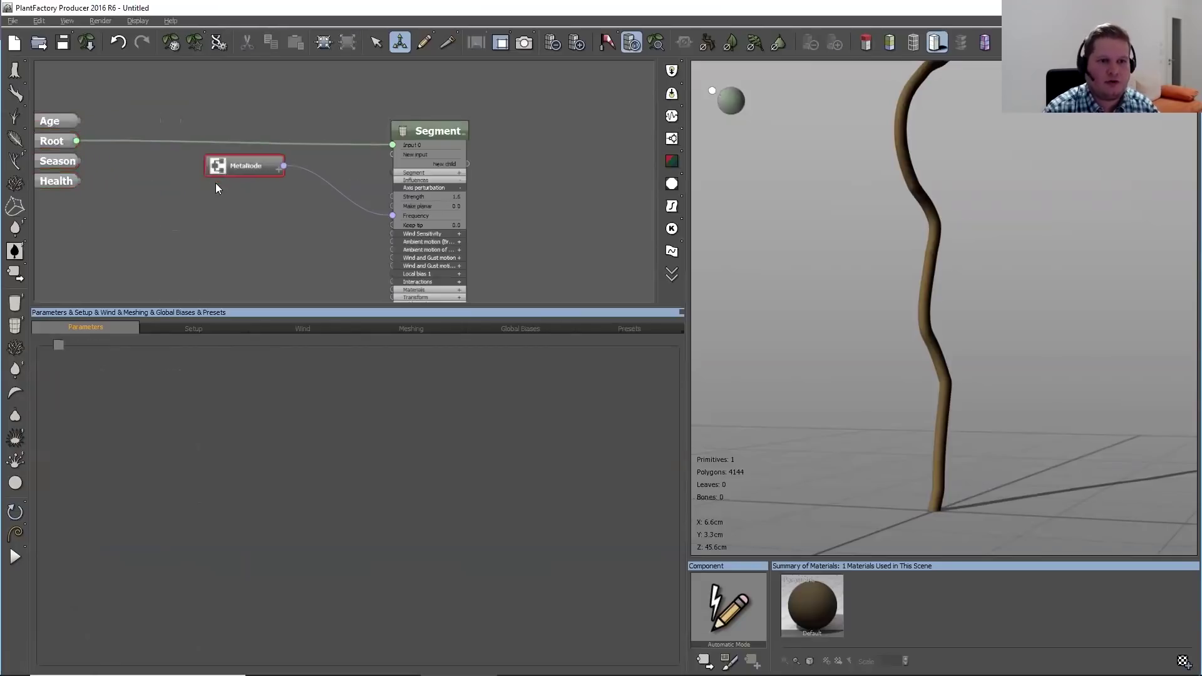
{"action": "left_click_drag", "start_coordinate": [436, 134], "coordinate": [530, 89]}
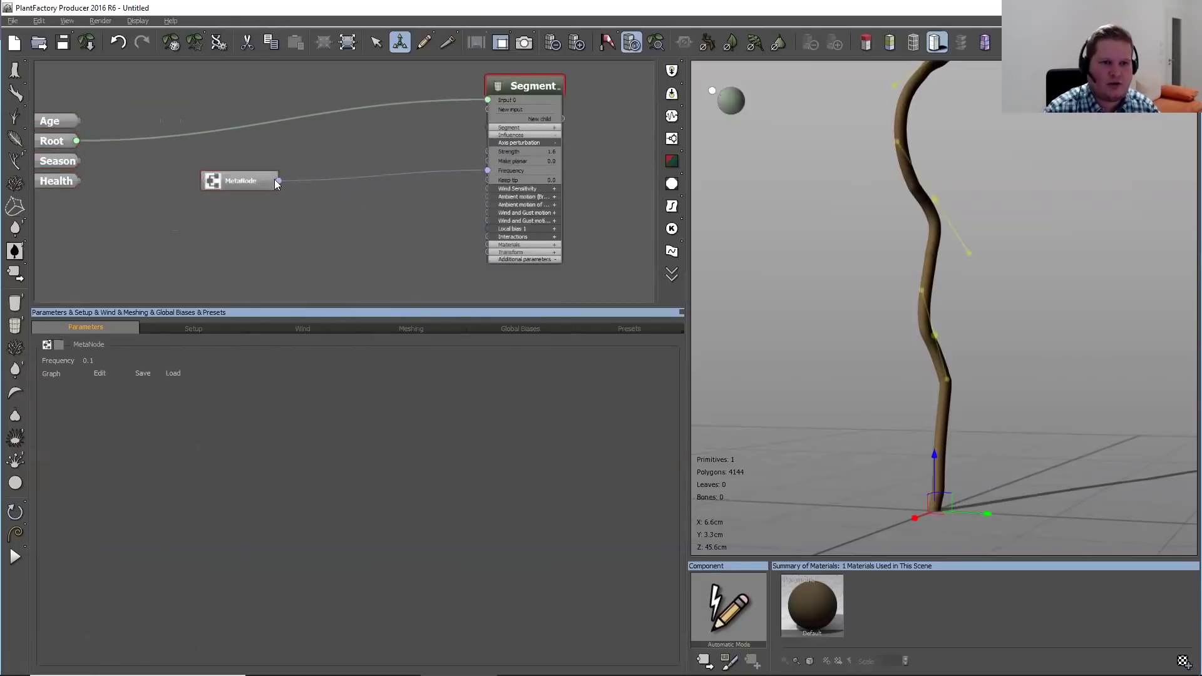
{"action": "left_click_drag", "start_coordinate": [253, 180], "coordinate": [311, 171]}
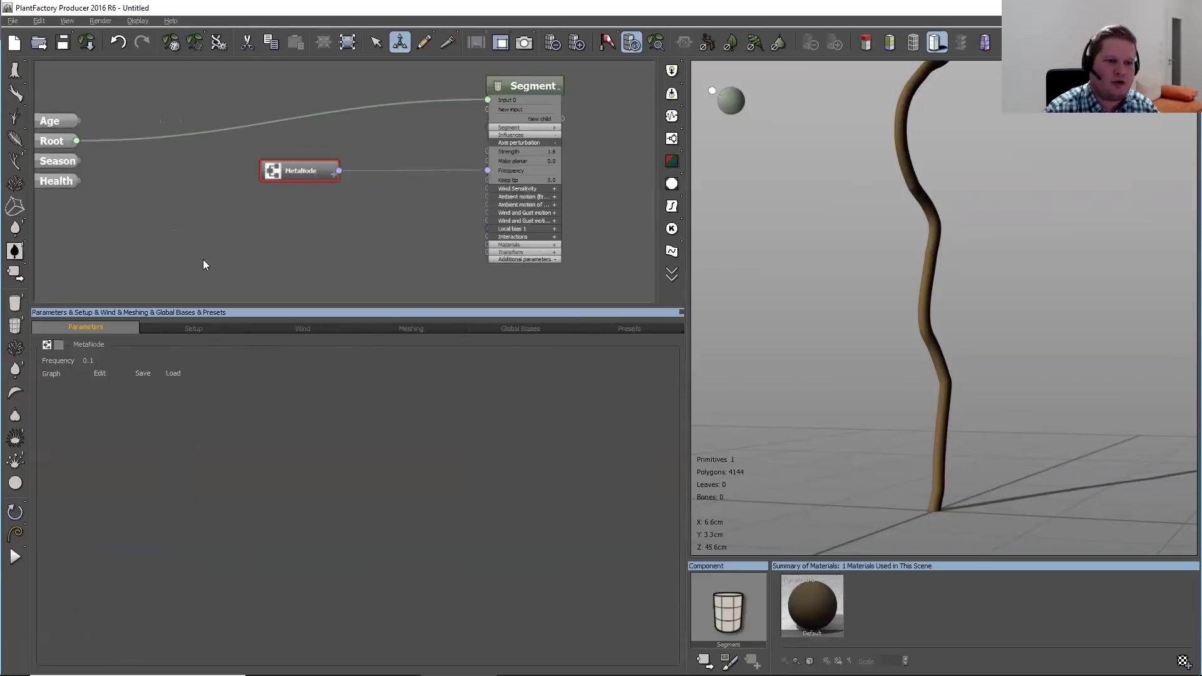
Open the MetaNode's graph and arrange Constant Number, Invert, Composer 3 and Chipped in a row before the axis perturbation output
{"action": "left_click", "coordinate": [99, 373]}
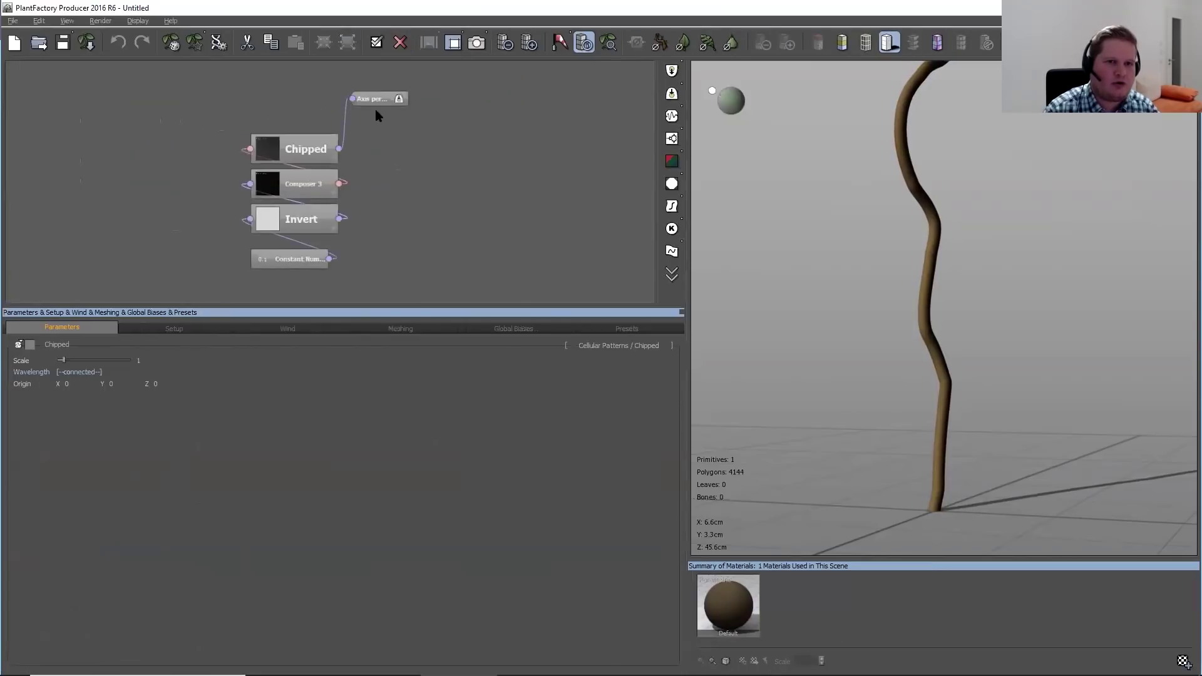
{"action": "left_click_drag", "start_coordinate": [531, 119], "coordinate": [587, 139]}
{"action": "left_click_drag", "start_coordinate": [258, 156], "coordinate": [453, 166]}
{"action": "left_click_drag", "start_coordinate": [250, 194], "coordinate": [320, 152]}
{"action": "left_click_drag", "start_coordinate": [294, 219], "coordinate": [234, 139]}
{"action": "left_click_drag", "start_coordinate": [280, 259], "coordinate": [100, 139]}
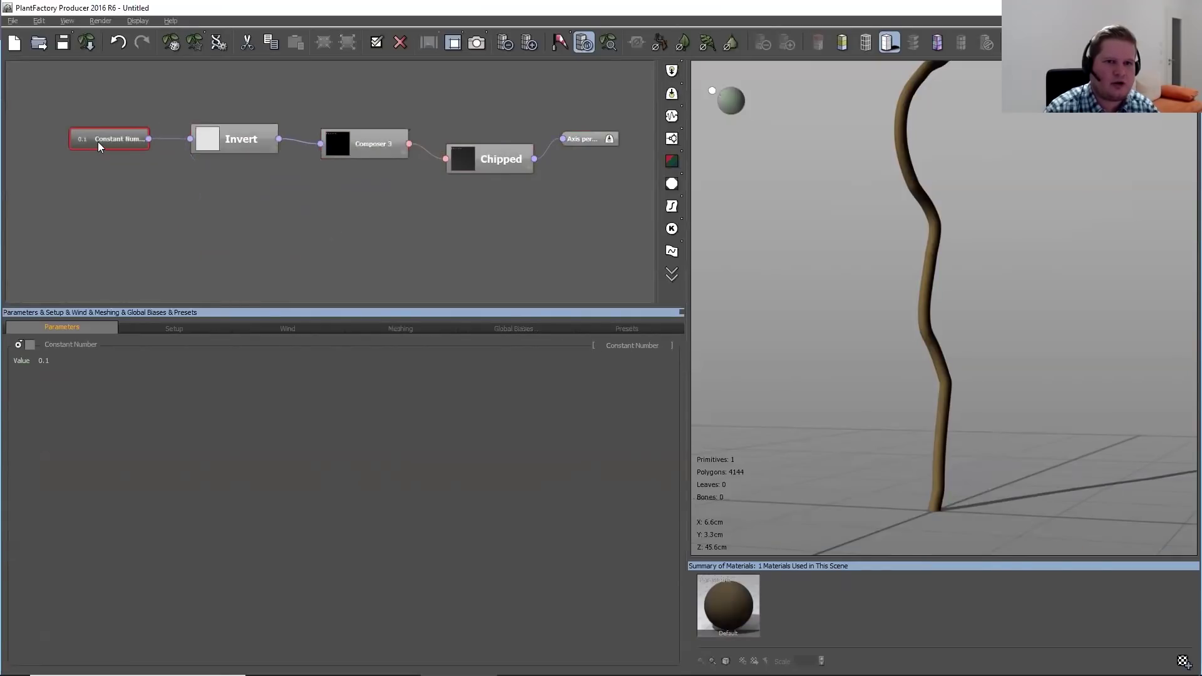
{"action": "left_click_drag", "start_coordinate": [469, 168], "coordinate": [466, 153]}
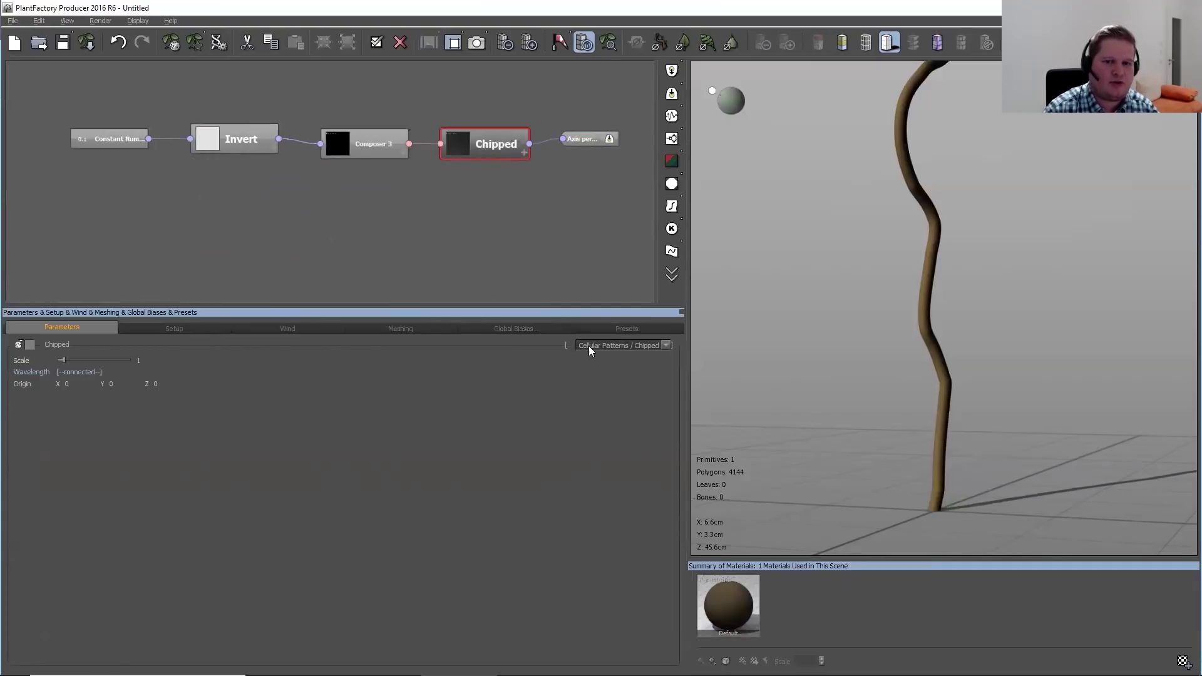
Change the Chipped node's pattern to the Gradient Perlin noise and close the sub-graph
{"action": "left_click", "coordinate": [665, 346]}
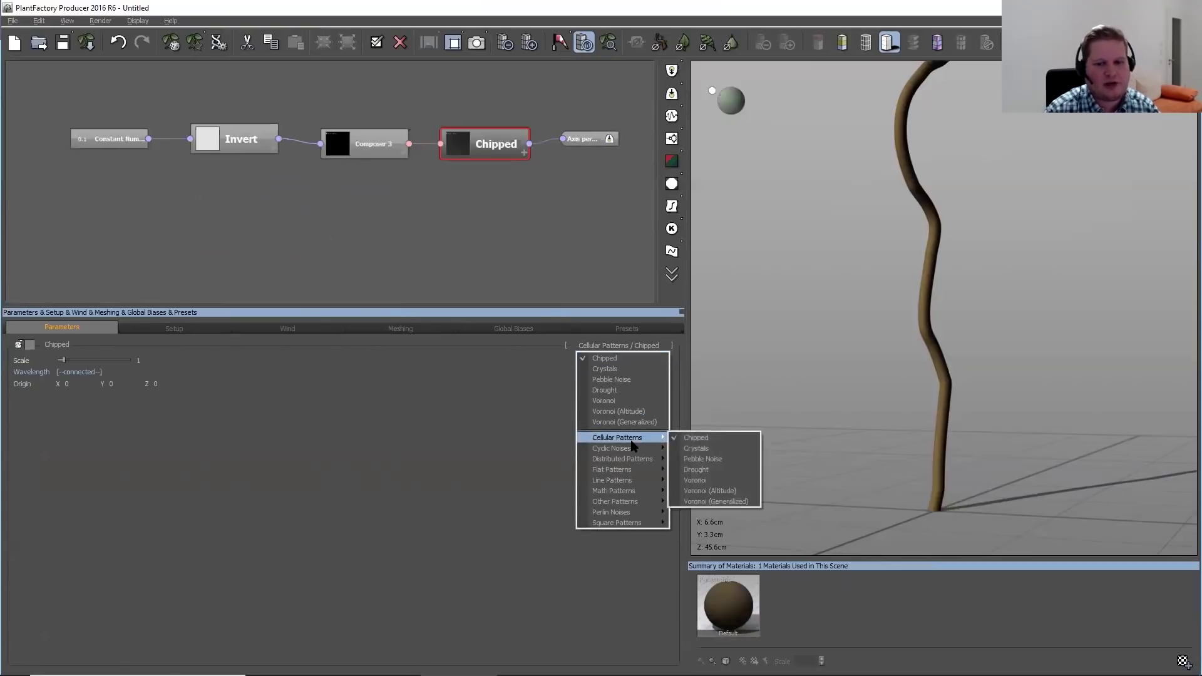
{"action": "mouse_move", "coordinate": [654, 441]}
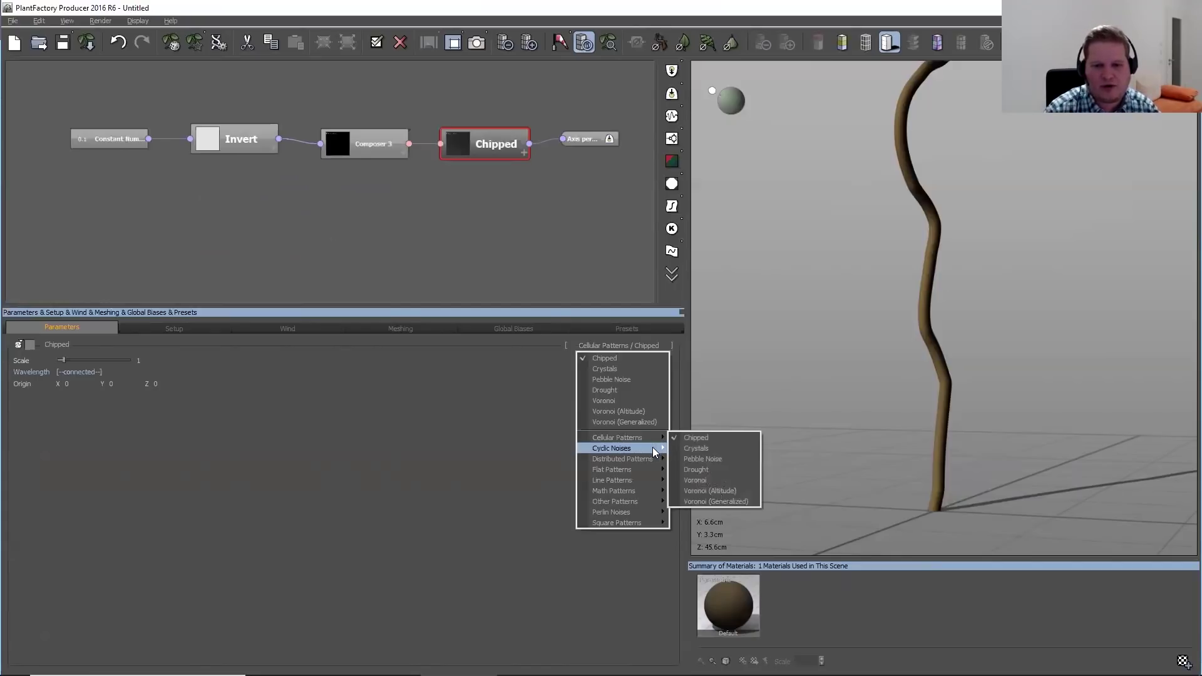
{"action": "mouse_move", "coordinate": [637, 503]}
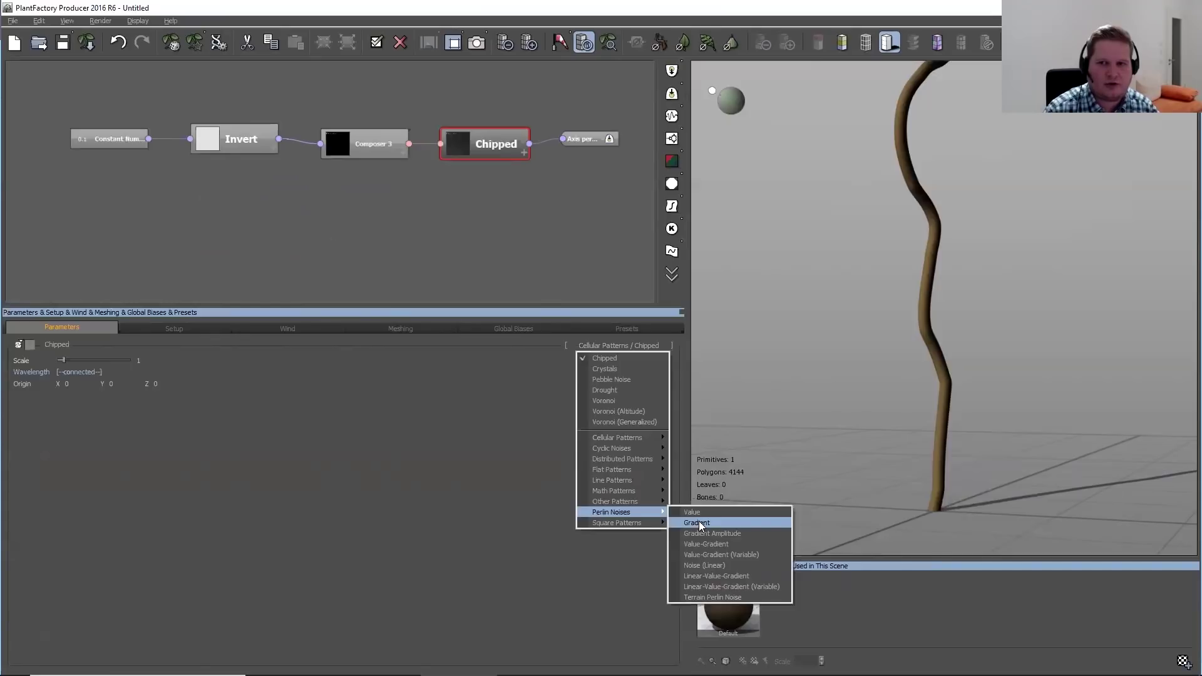
{"action": "left_click", "coordinate": [699, 525]}
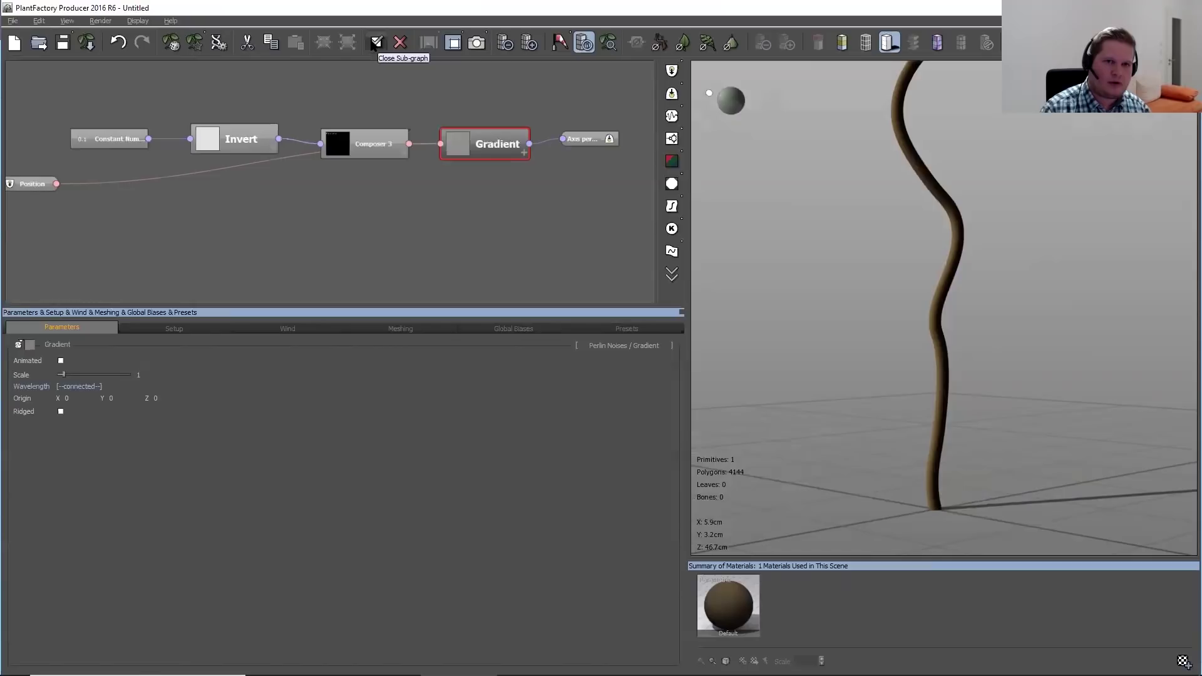
{"action": "left_click", "coordinate": [376, 43]}
Tidy the main graph's layout and set the MetaNode's Frequency to 0.05
{"action": "left_click_drag", "start_coordinate": [351, 217], "coordinate": [334, 218]}
{"action": "left_click", "coordinate": [546, 128]}
{"action": "left_click_drag", "start_coordinate": [546, 128], "coordinate": [519, 119]}
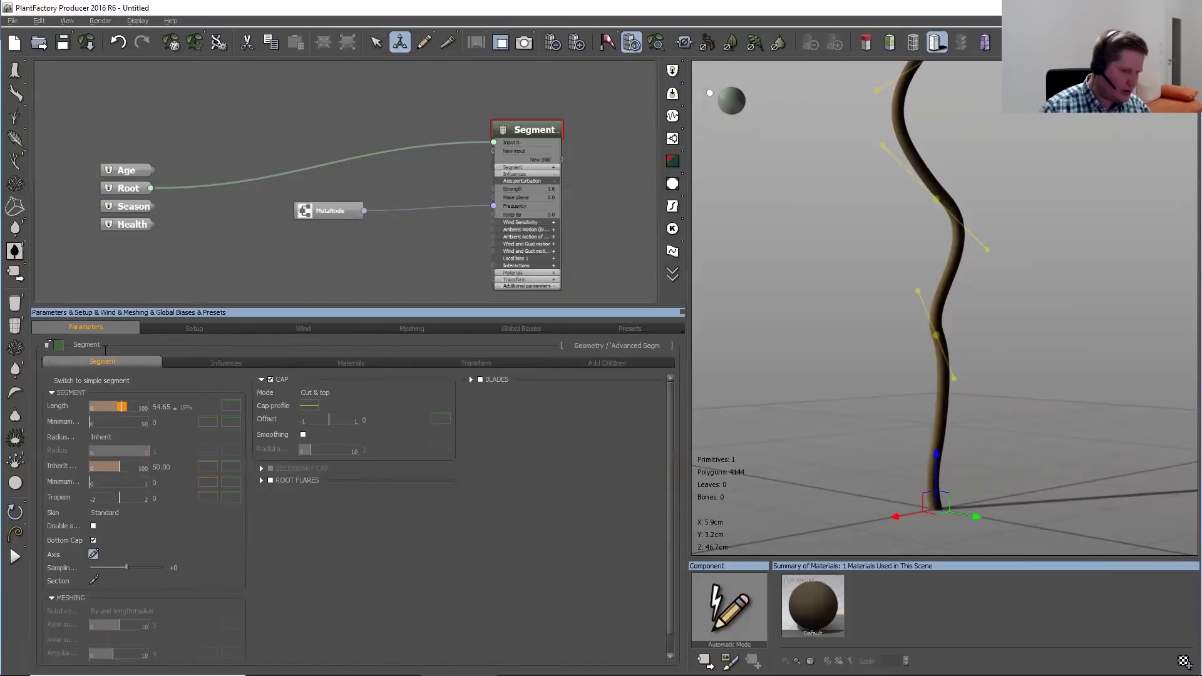
{"action": "left_click", "coordinate": [334, 212]}
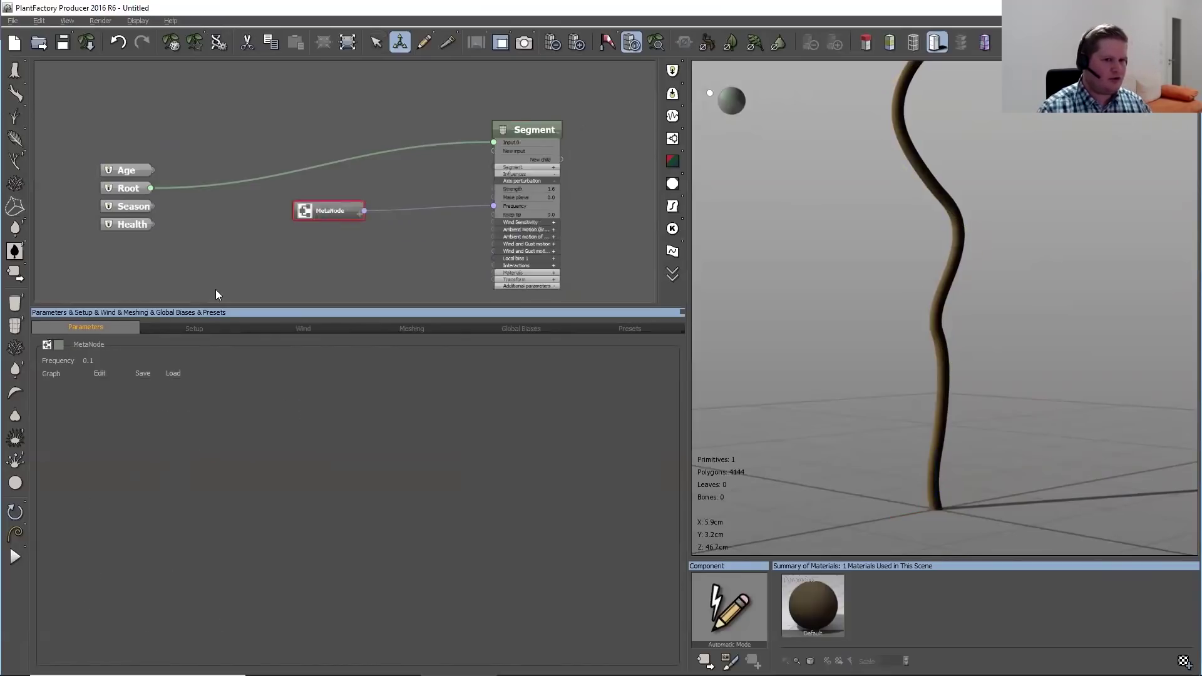
{"action": "double_click", "coordinate": [90, 360]}
{"action": "left_click", "coordinate": [95, 358]}
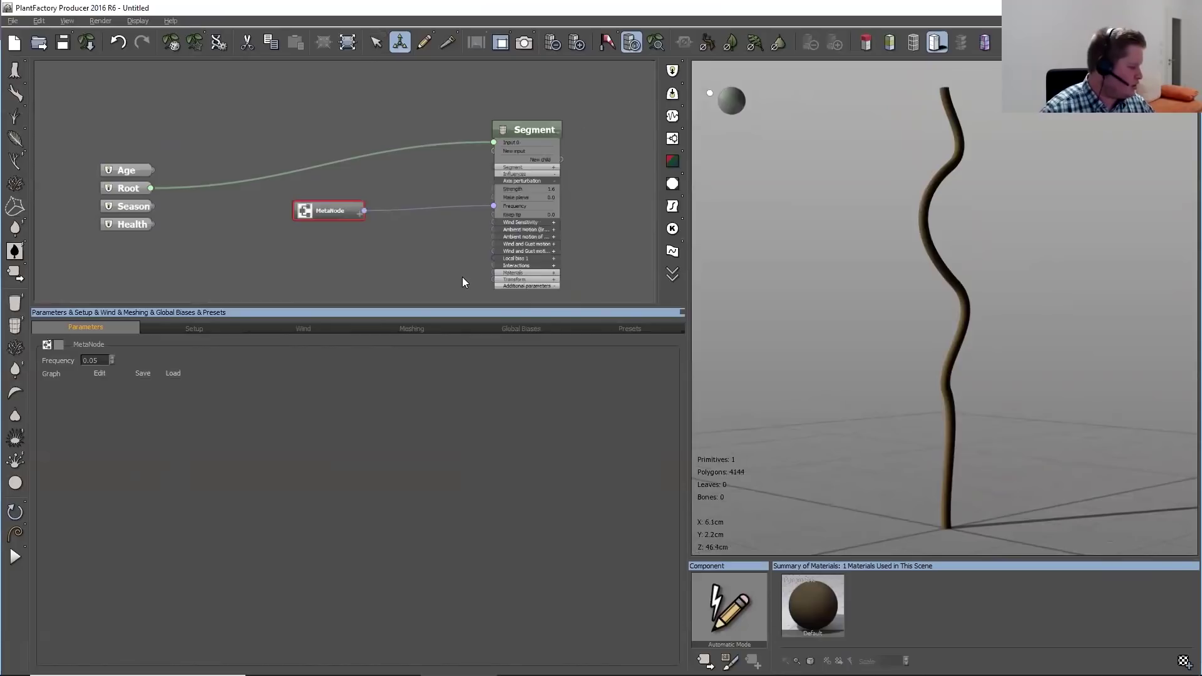
Set the Segment's axis perturbation Strength to 1.5 with a variation of 1
{"action": "left_click", "coordinate": [528, 133]}
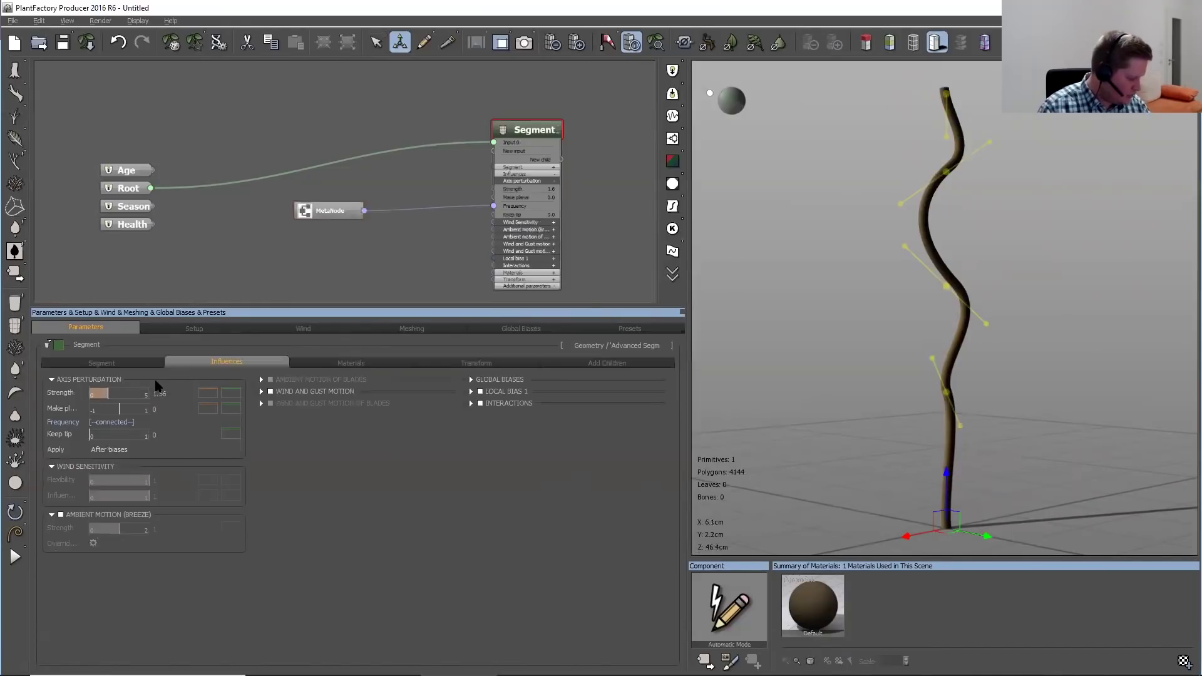
{"action": "left_click", "coordinate": [160, 393]}
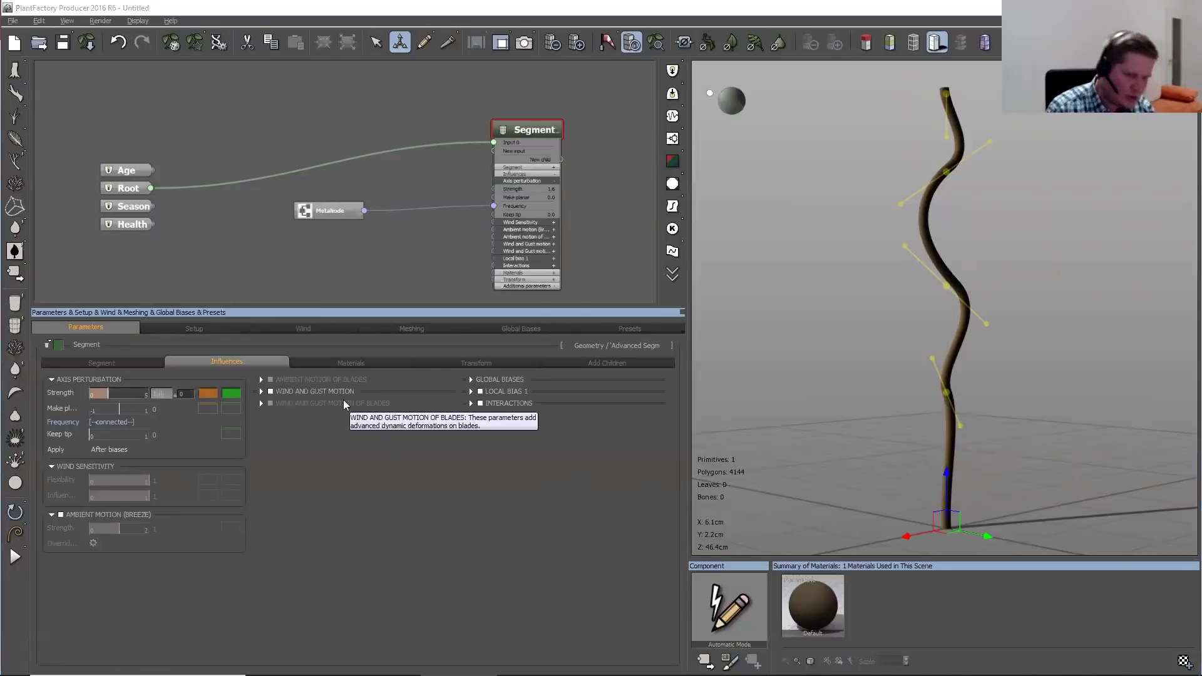
{"action": "key", "text": "Return"}
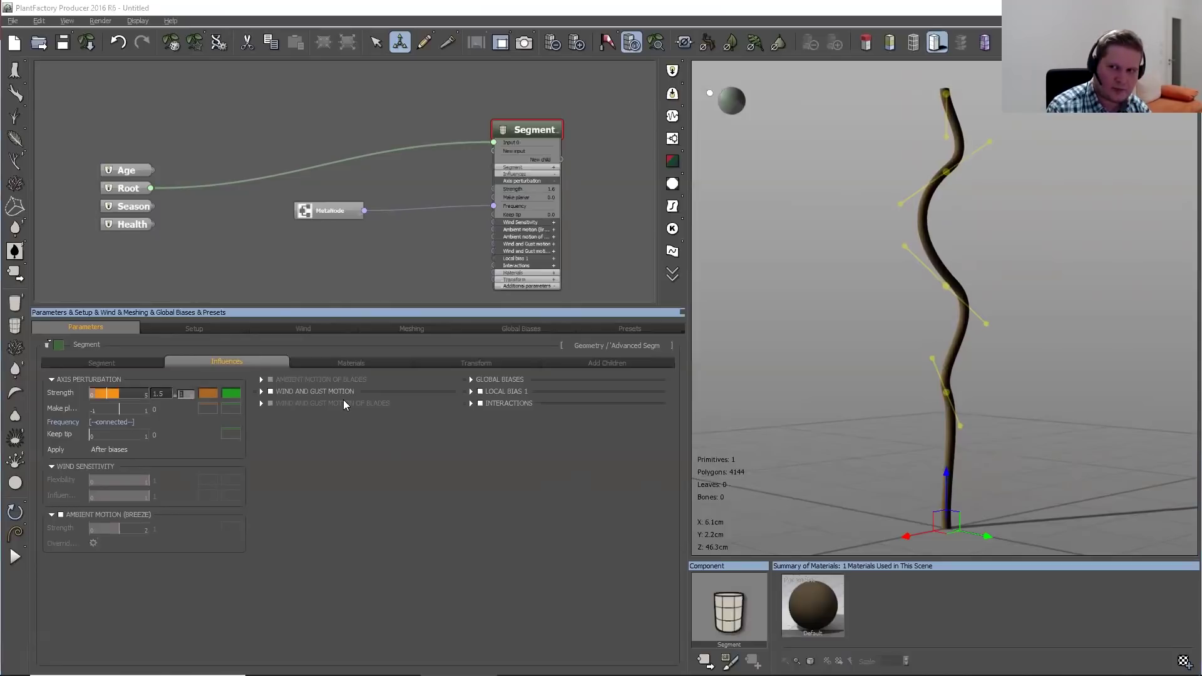
Leave axis editing and set the Segment's axis perturbation Keep tip to 0.49 with a variation of 0.2
{"action": "left_click", "coordinate": [376, 42]}
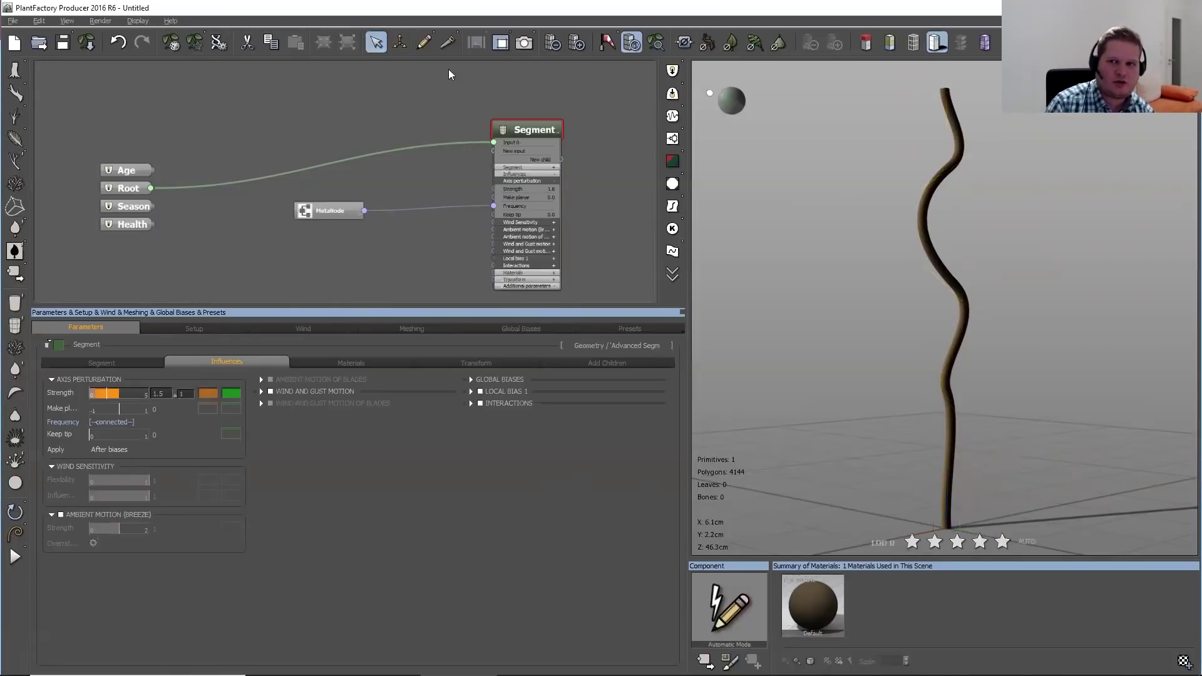
{"action": "left_click_drag", "start_coordinate": [1073, 261], "coordinate": [1054, 284]}
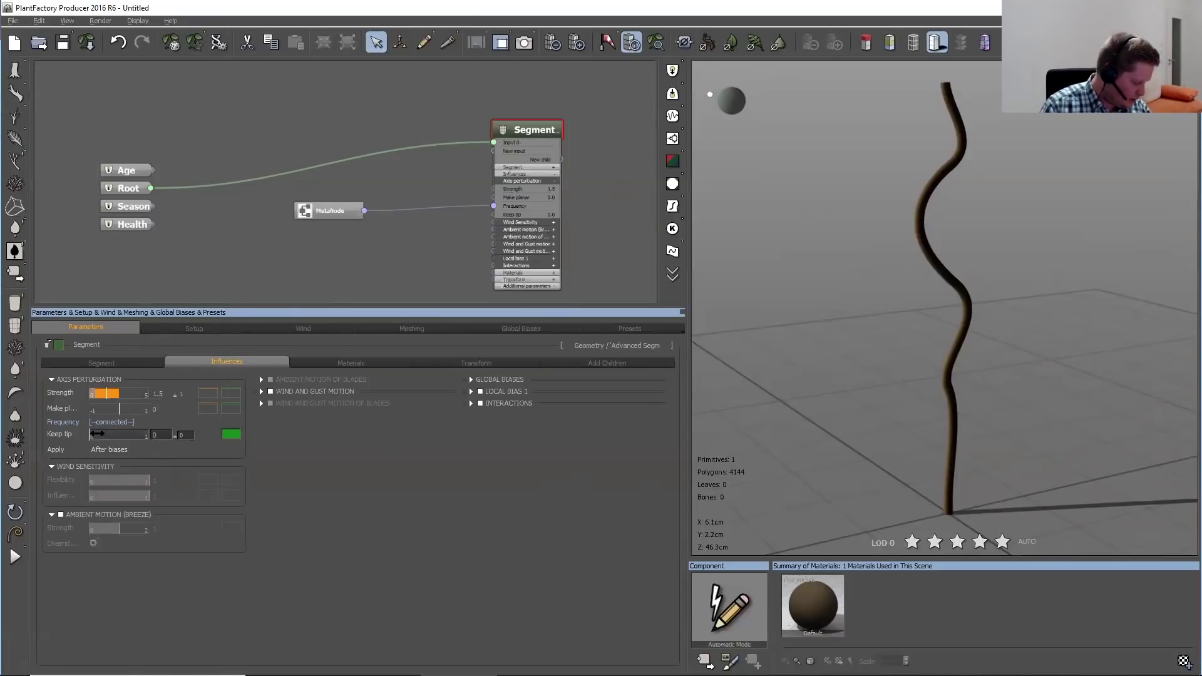
{"action": "scroll", "coordinate": [903, 102], "scroll_direction": "down", "scroll_amount": 3}
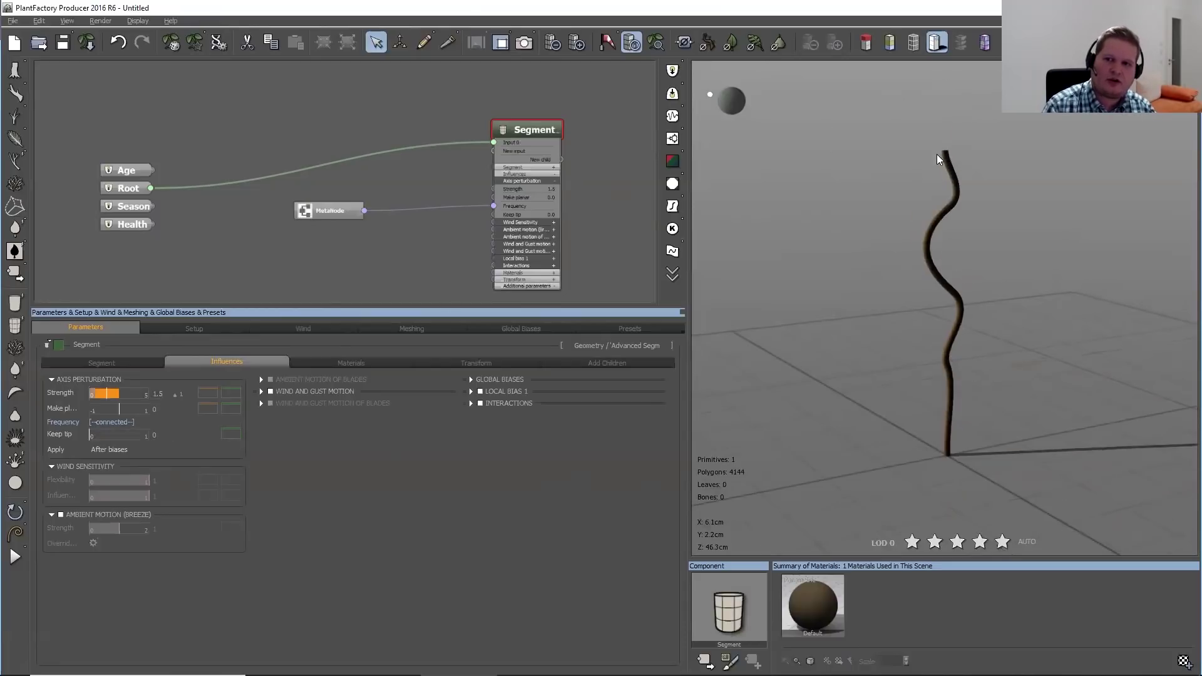
{"action": "left_click_drag", "start_coordinate": [944, 146], "coordinate": [938, 148]}
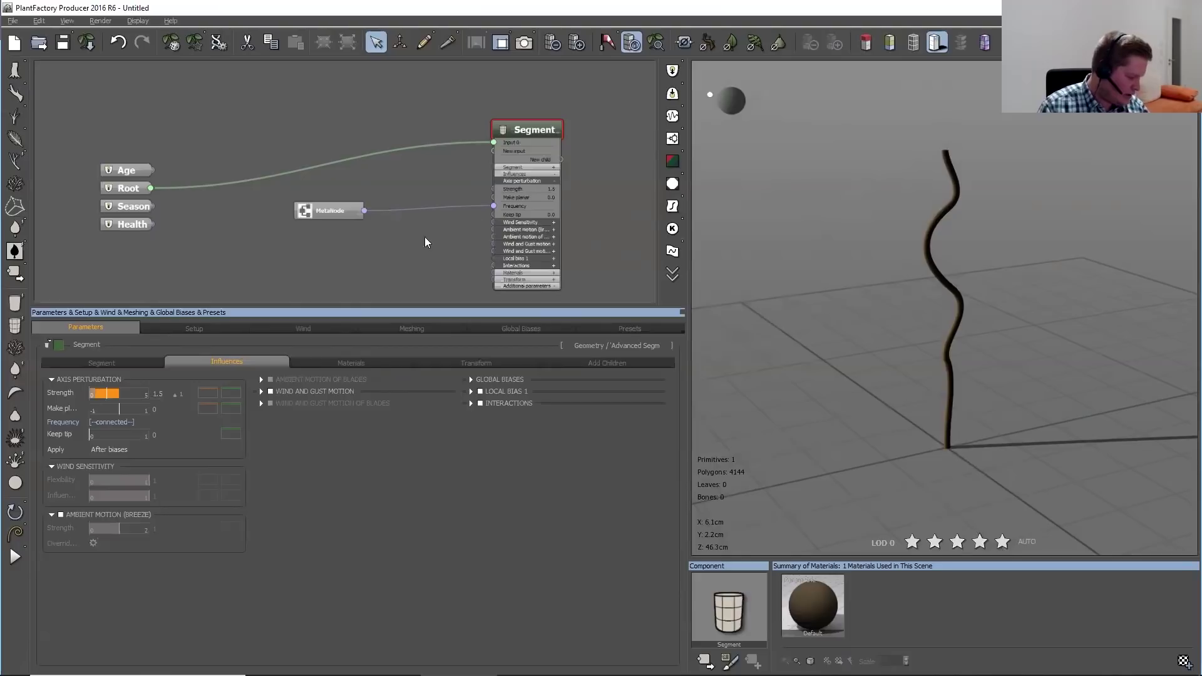
{"action": "left_click_drag", "start_coordinate": [93, 433], "coordinate": [128, 434]}
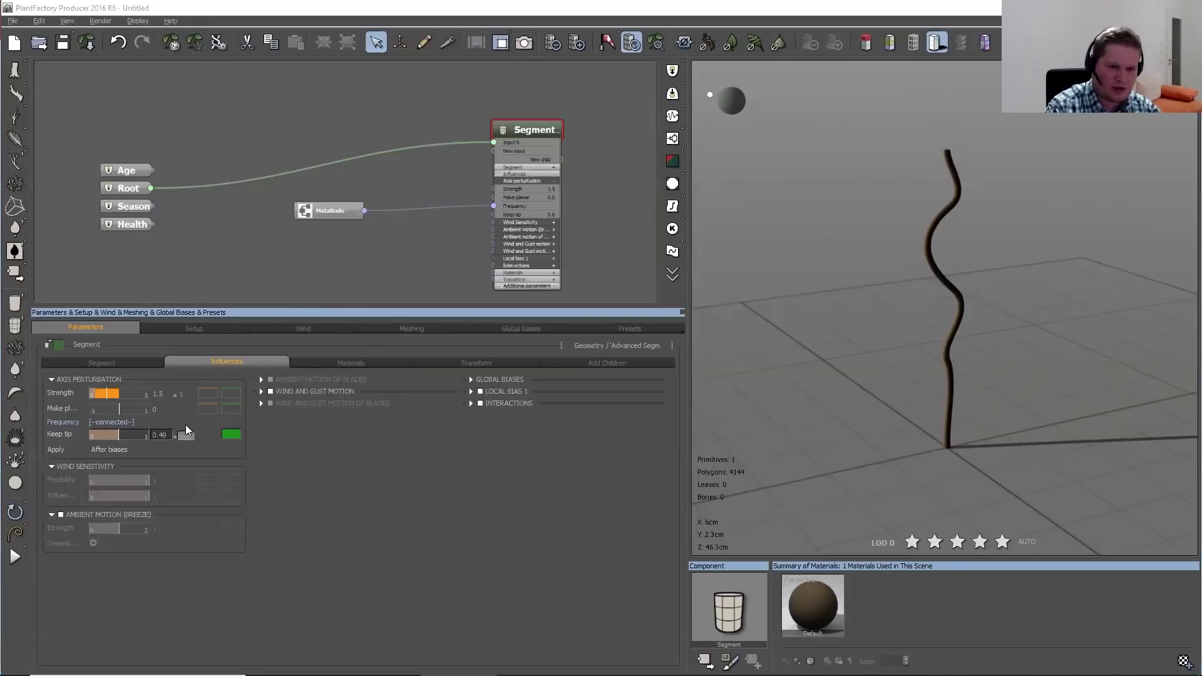
{"action": "left_click_drag", "start_coordinate": [186, 431], "coordinate": [187, 430]}
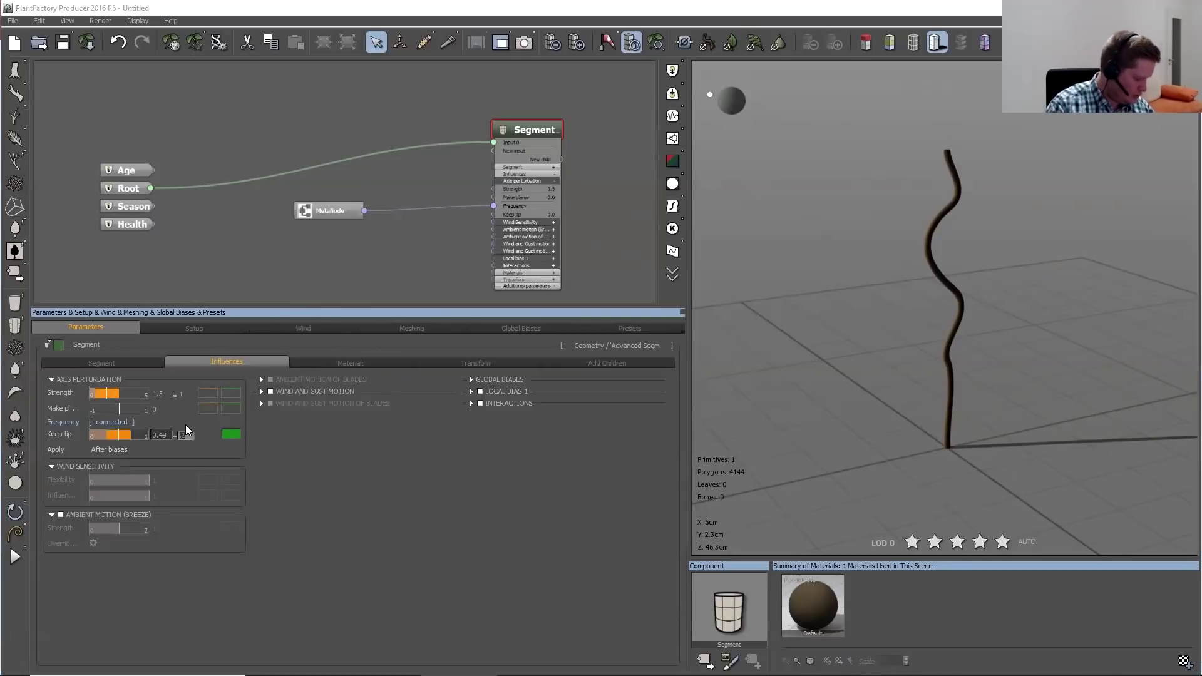
Set the Segment's axis perturbation Strength to 0.5 with a variation of 0.1
{"action": "left_click", "coordinate": [208, 395]}
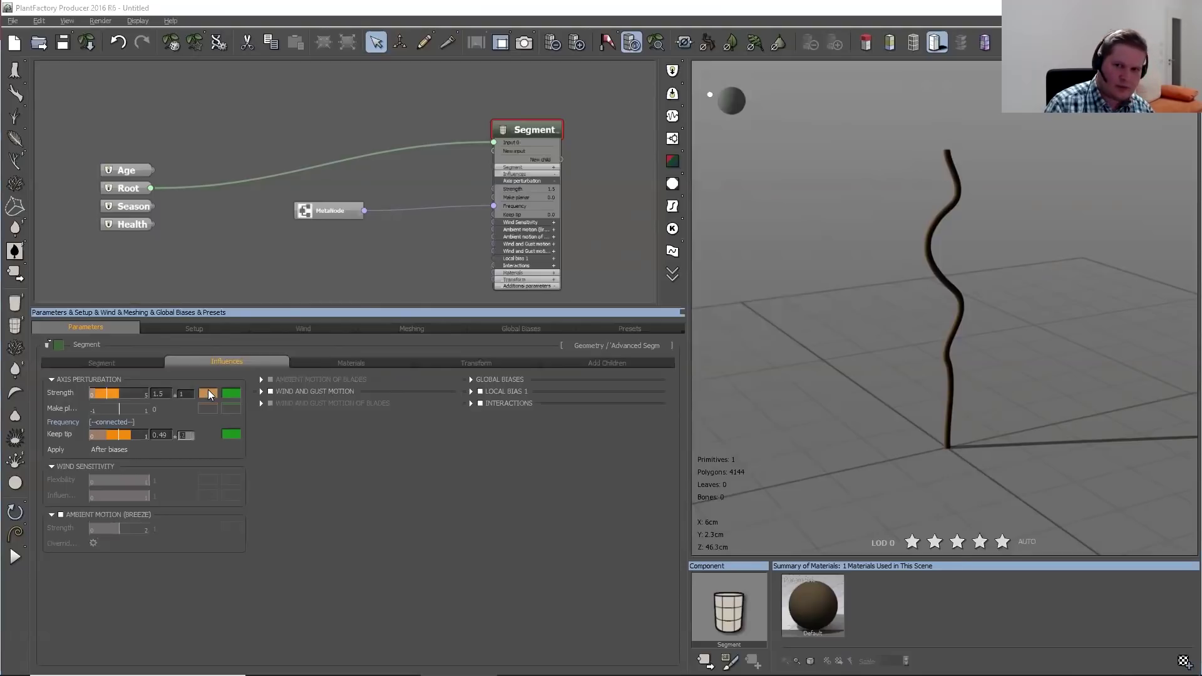
{"action": "left_click", "coordinate": [164, 393]}
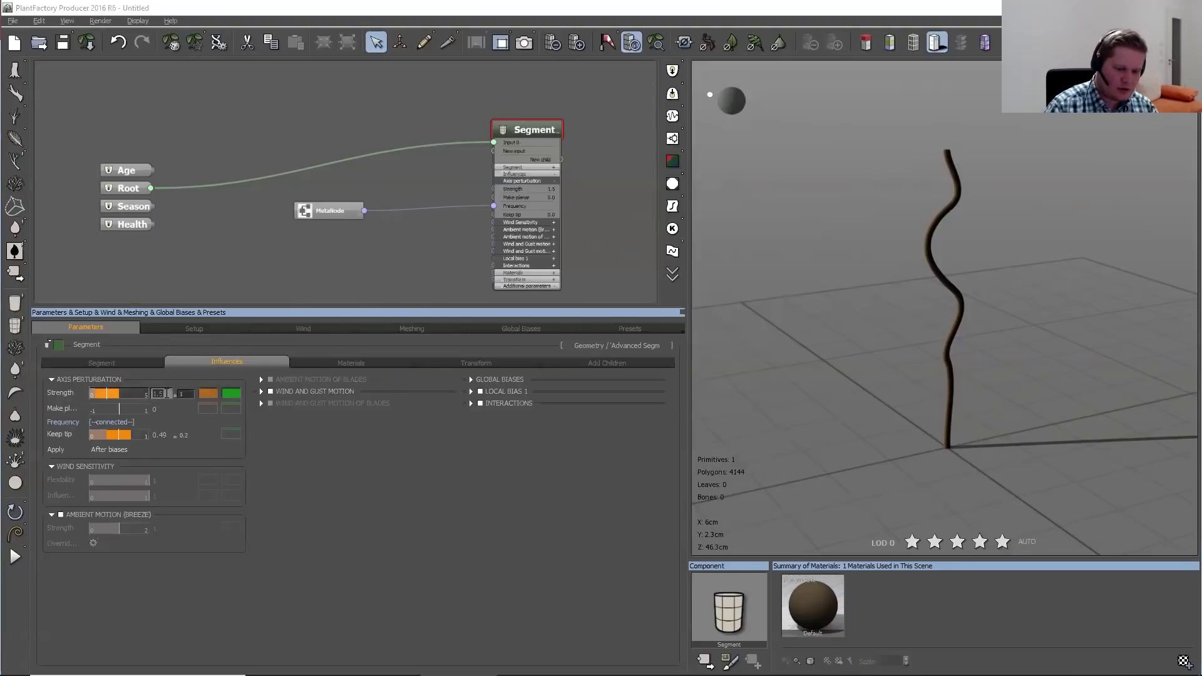
{"action": "type", "text": "0.5"}
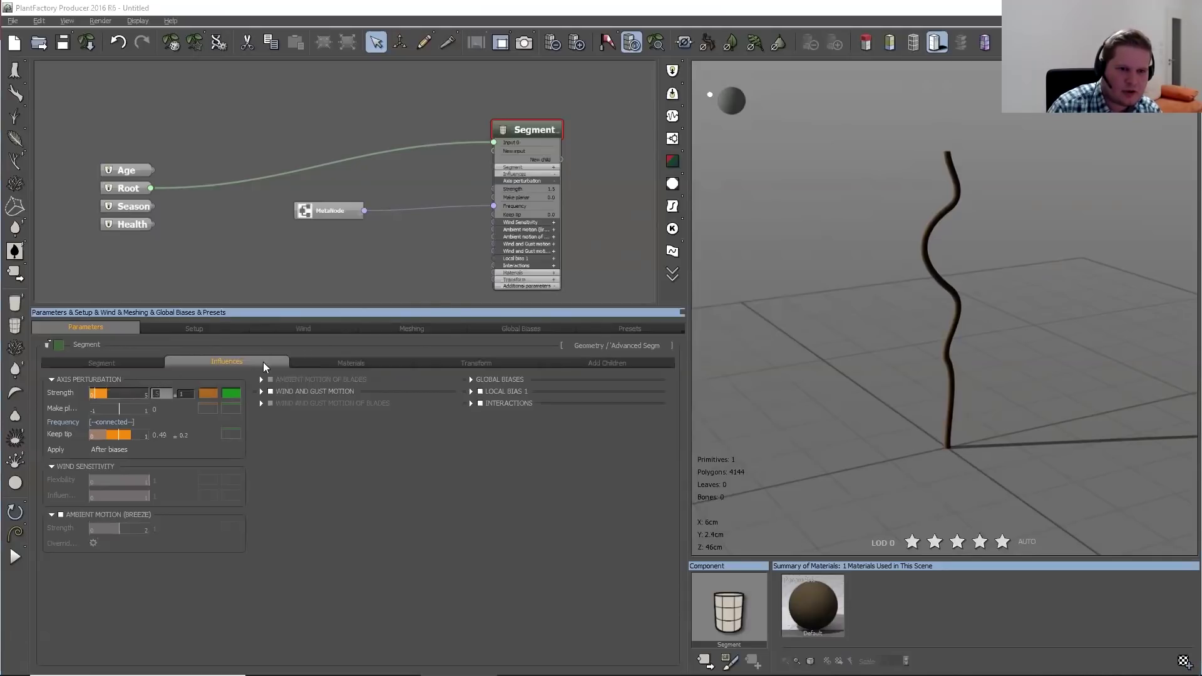
{"action": "left_click", "coordinate": [182, 394]}
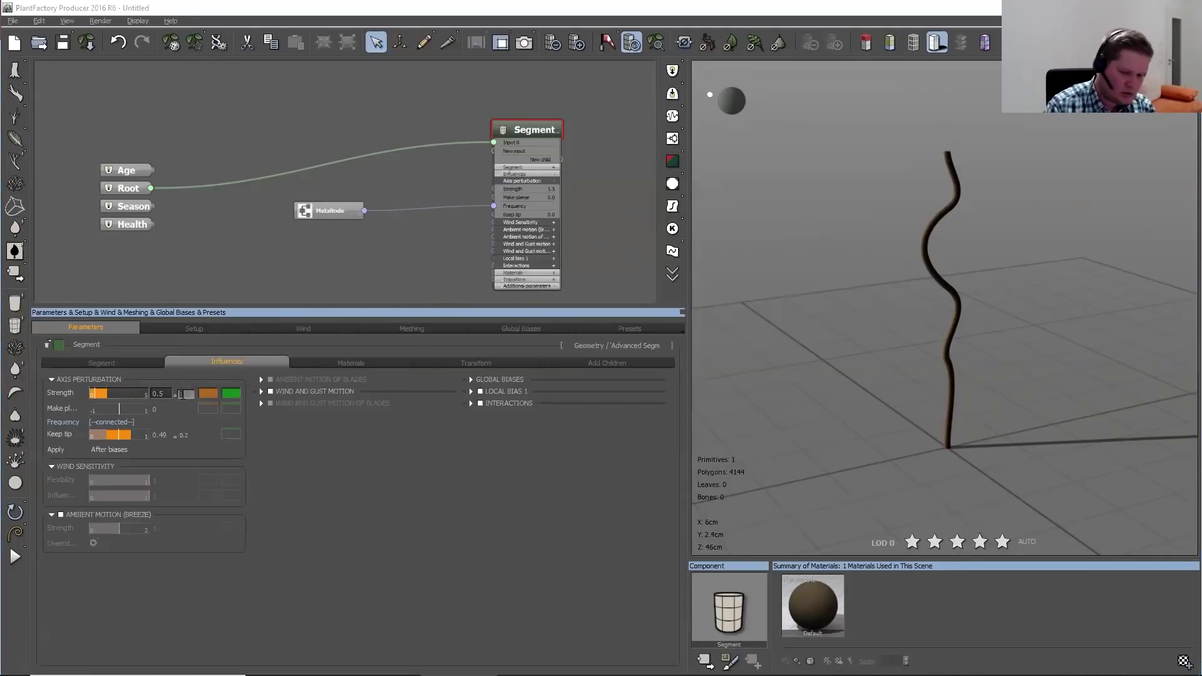
{"action": "key", "text": "Return"}
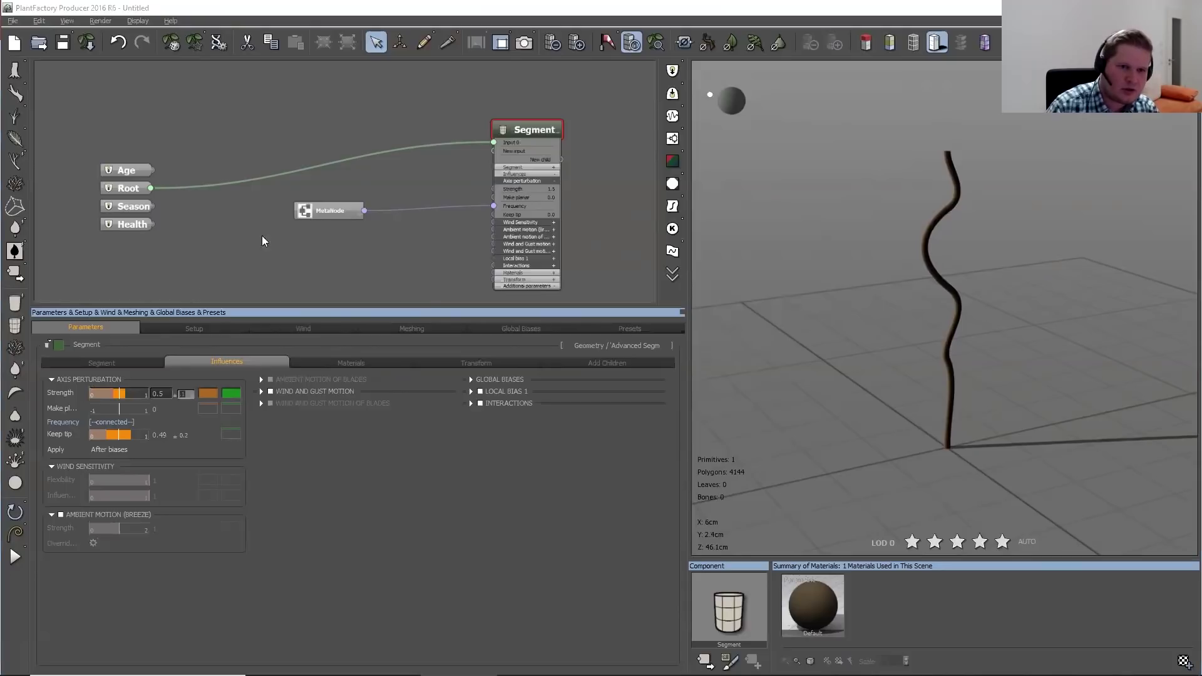
Adjust the MetaNode's Frequency to fine-tune the bends along the stem
{"action": "left_click", "coordinate": [313, 210]}
{"action": "left_click", "coordinate": [96, 362]}
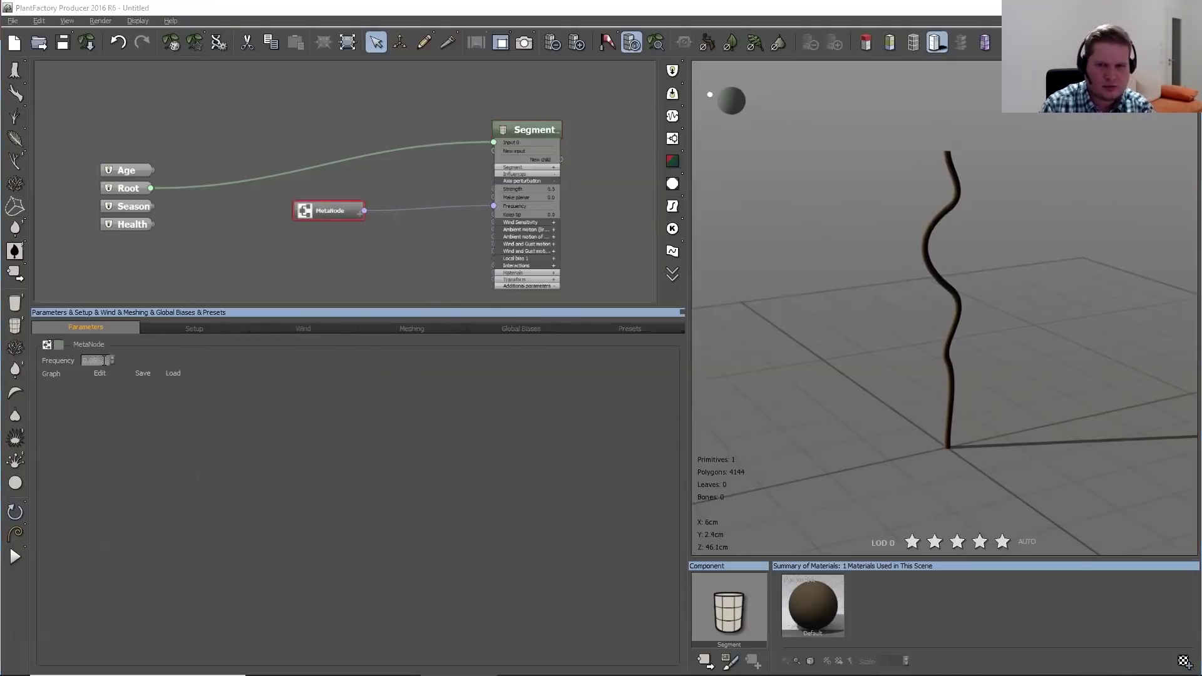
{"action": "scroll", "coordinate": [104, 361], "scroll_direction": "up", "scroll_amount": 3}
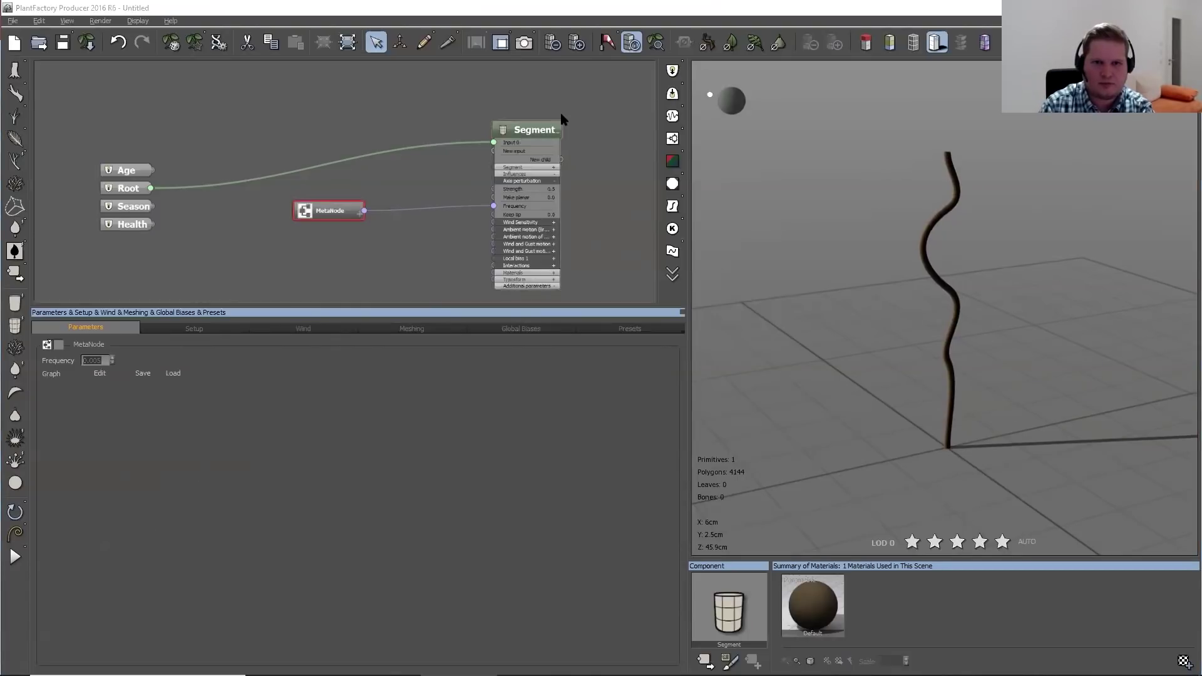
Rename the Segment node as Stalk
{"action": "left_click", "coordinate": [543, 130]}
{"action": "left_click", "coordinate": [463, 152]}
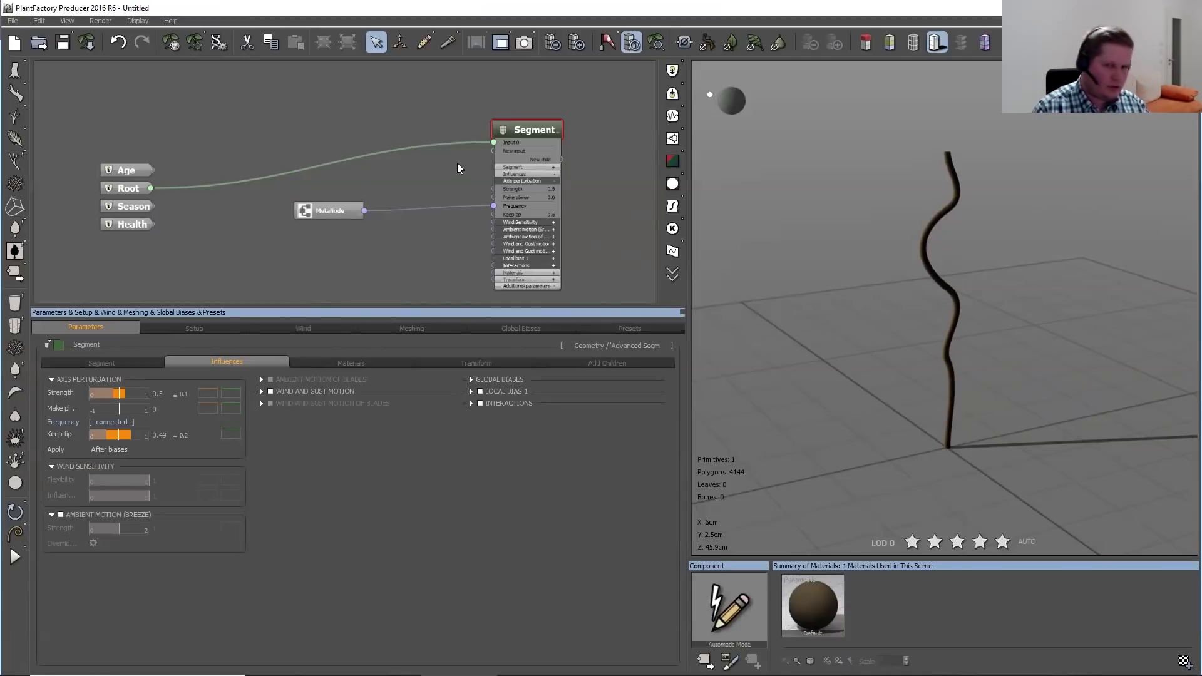
{"action": "double_click", "coordinate": [529, 130]}
{"action": "type", "text": "S"}
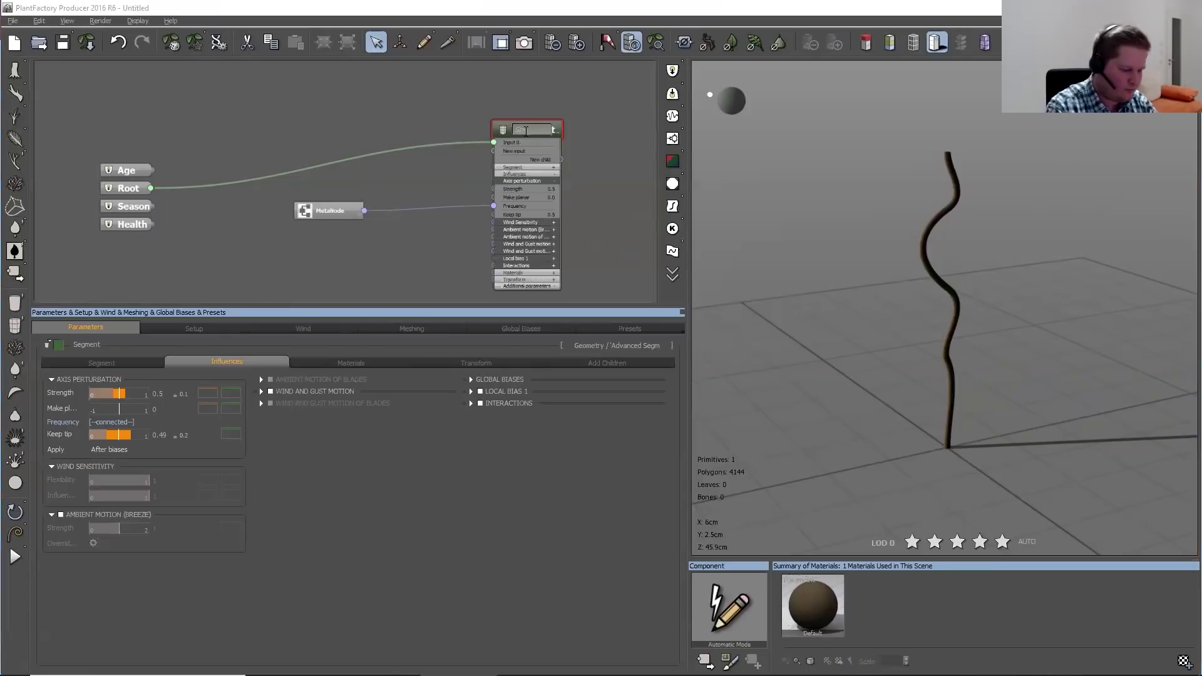
{"action": "type", "text": "talk"}
{"action": "key", "text": "Return"}
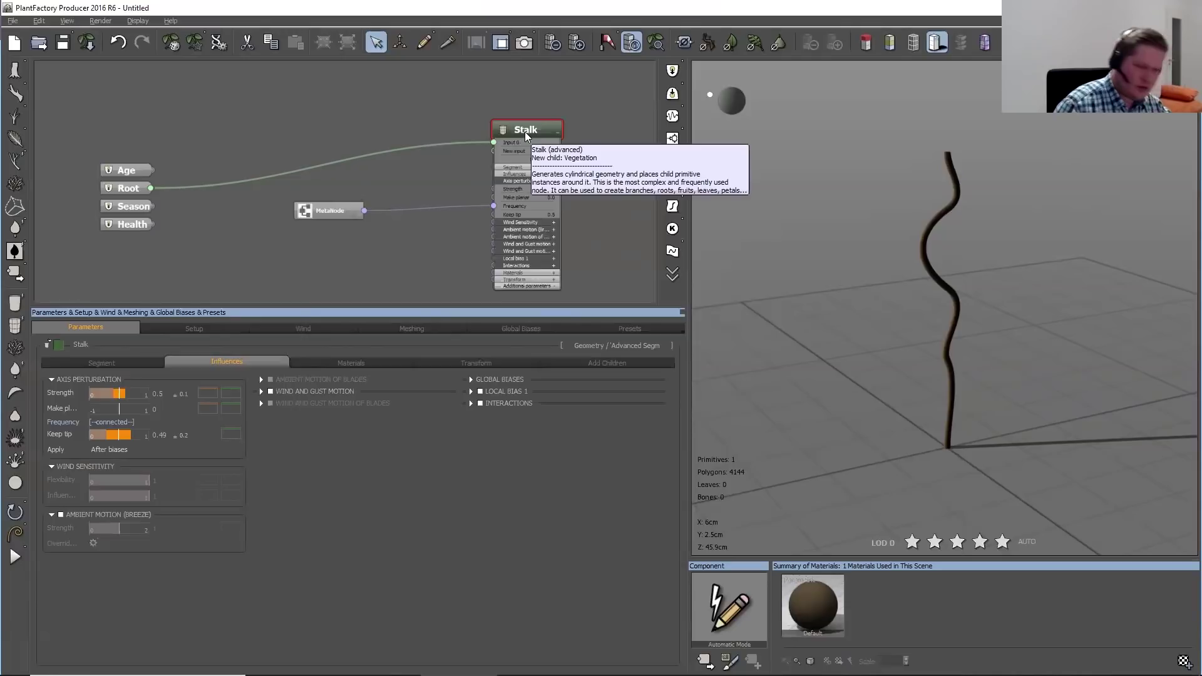
Enable Local Bias 1 on the Stalk with type Swirl, turn off Relative and set its strength to 0
{"action": "left_click_drag", "start_coordinate": [912, 431], "coordinate": [967, 429]}
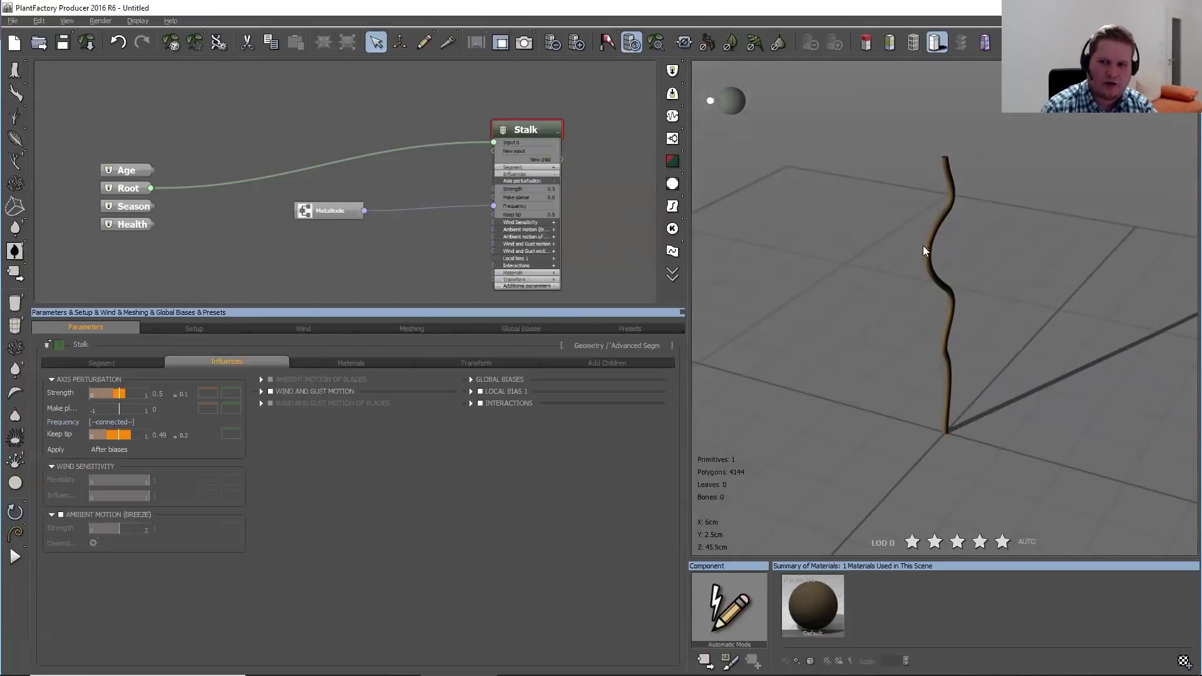
{"action": "left_click_drag", "start_coordinate": [1053, 413], "coordinate": [957, 392]}
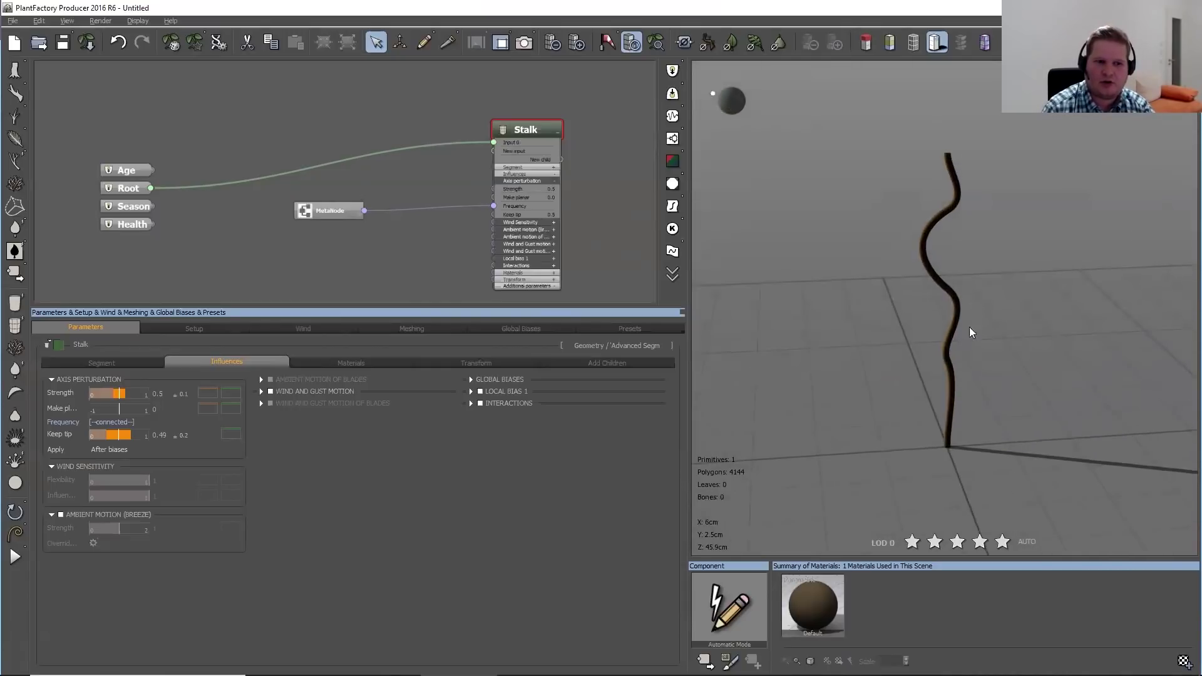
{"action": "left_click_drag", "start_coordinate": [1067, 461], "coordinate": [967, 410]}
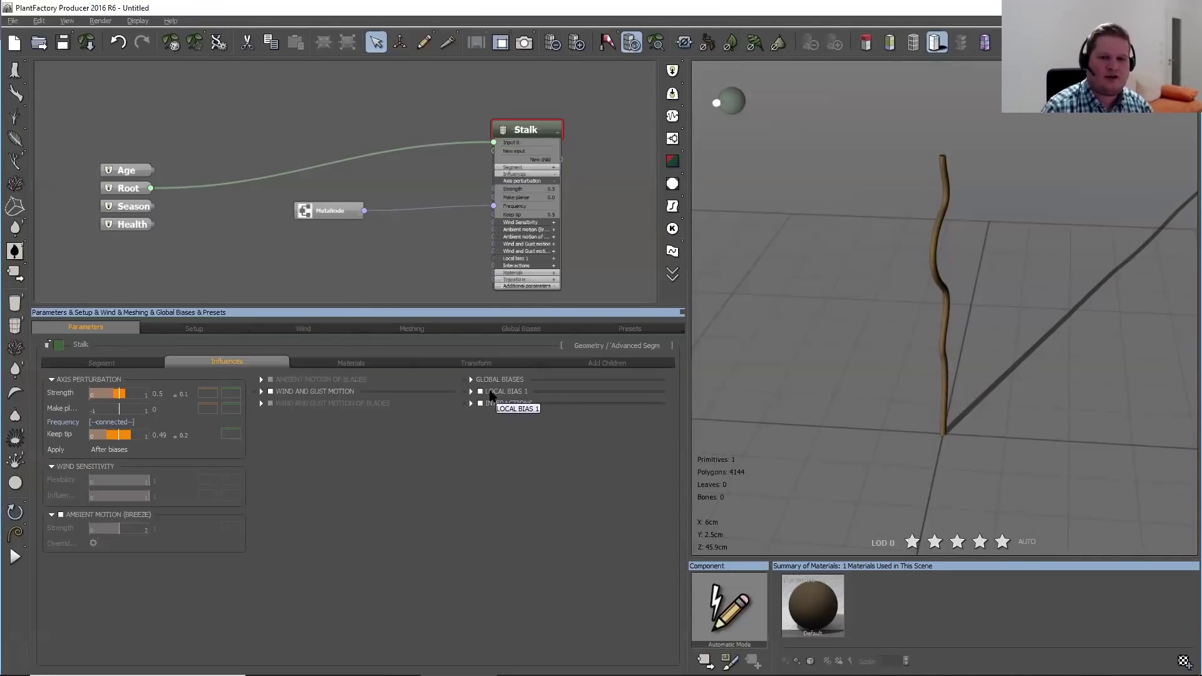
{"action": "left_click", "coordinate": [491, 393]}
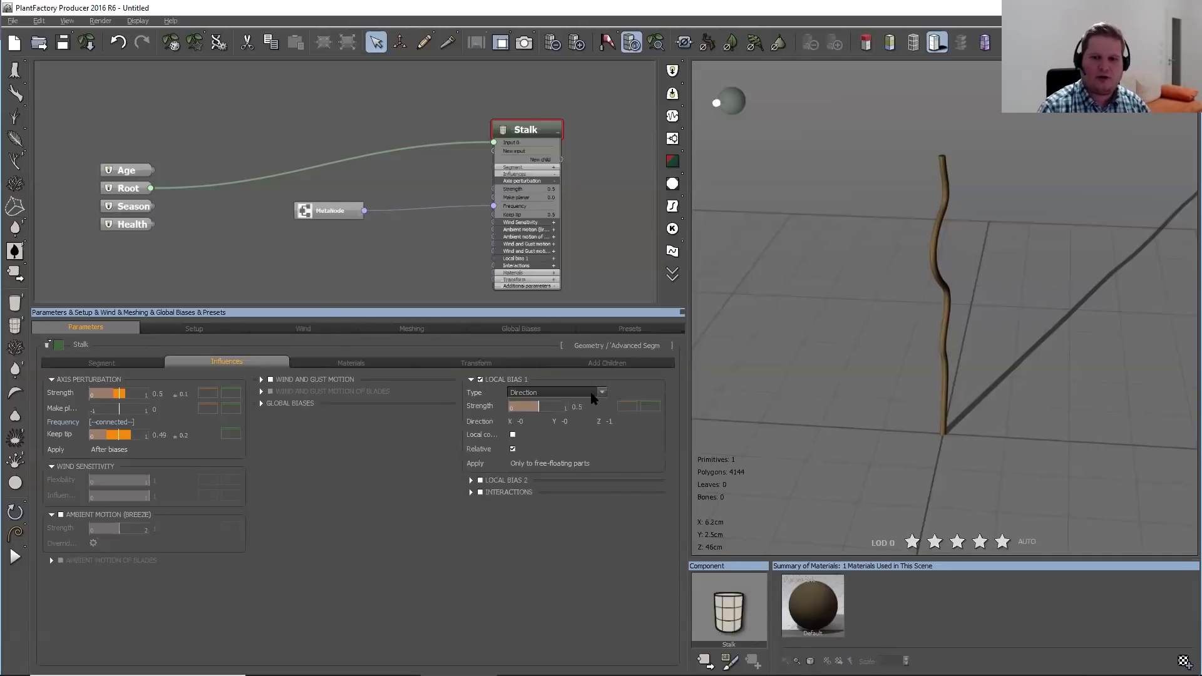
{"action": "left_click", "coordinate": [593, 393]}
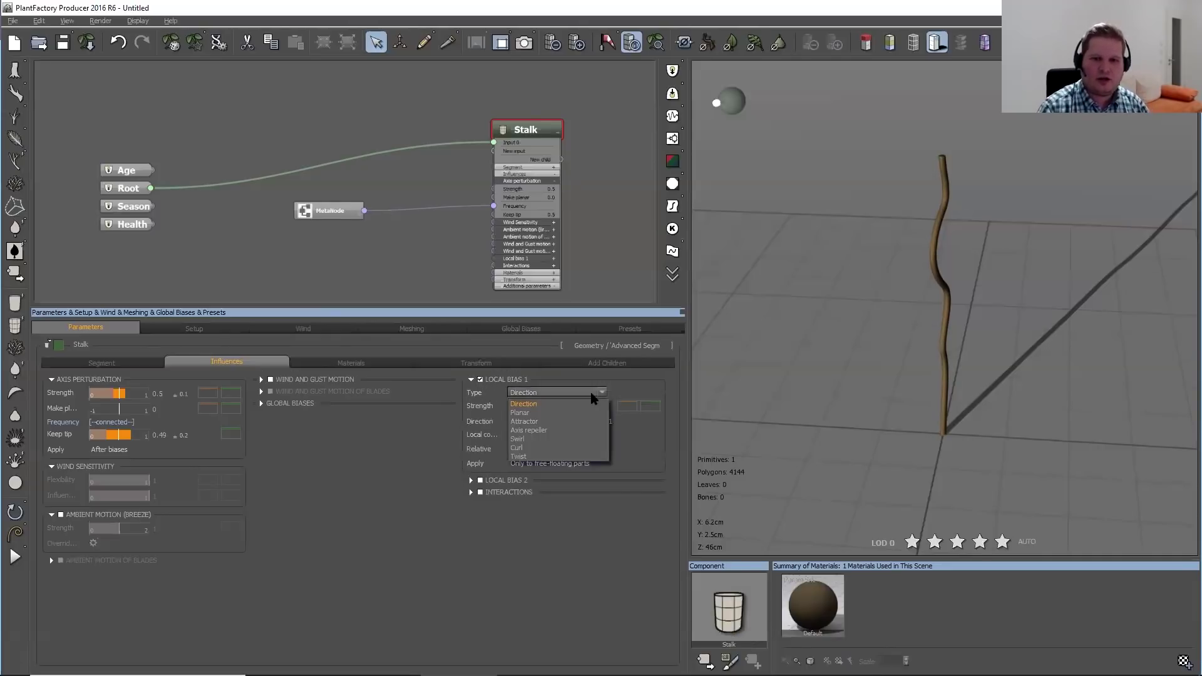
{"action": "left_click", "coordinate": [530, 439]}
{"action": "mouse_move", "coordinate": [531, 403]}
{"action": "left_mouse_down"}
{"action": "mouse_move", "coordinate": [585, 416]}
{"action": "mouse_move", "coordinate": [517, 405]}
{"action": "left_mouse_up"}
{"action": "left_click", "coordinate": [512, 434]}
{"action": "left_click", "coordinate": [585, 407]}
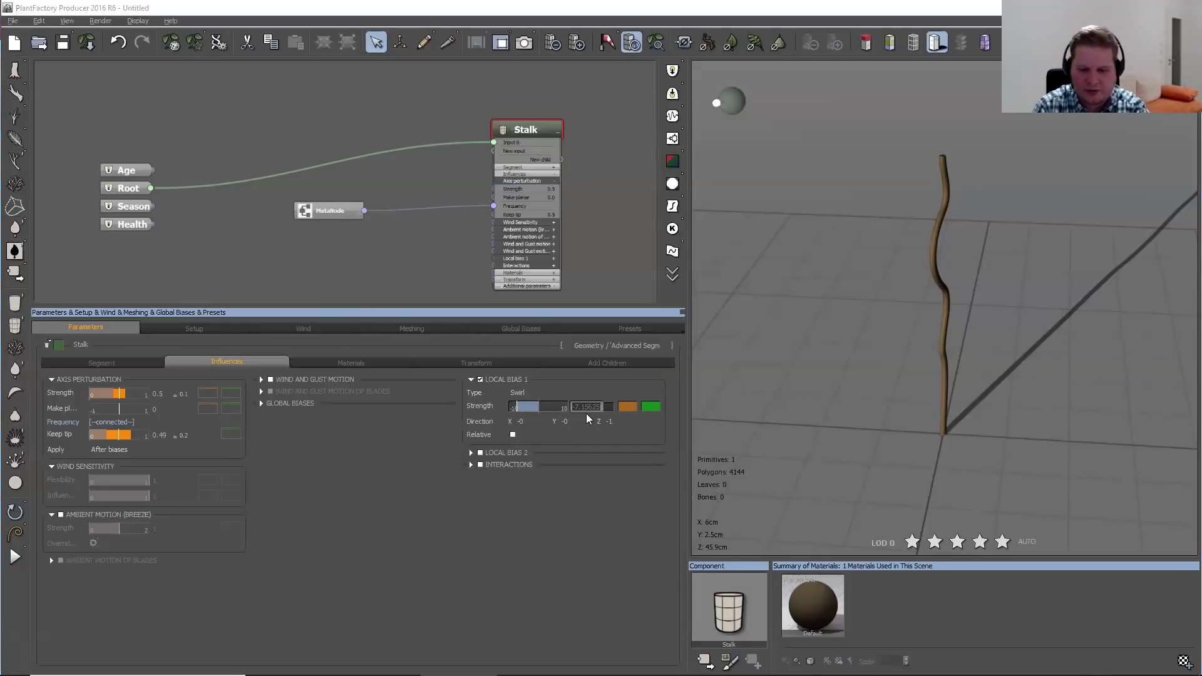
{"action": "type", "text": "0"}
{"action": "key", "text": "Return"}
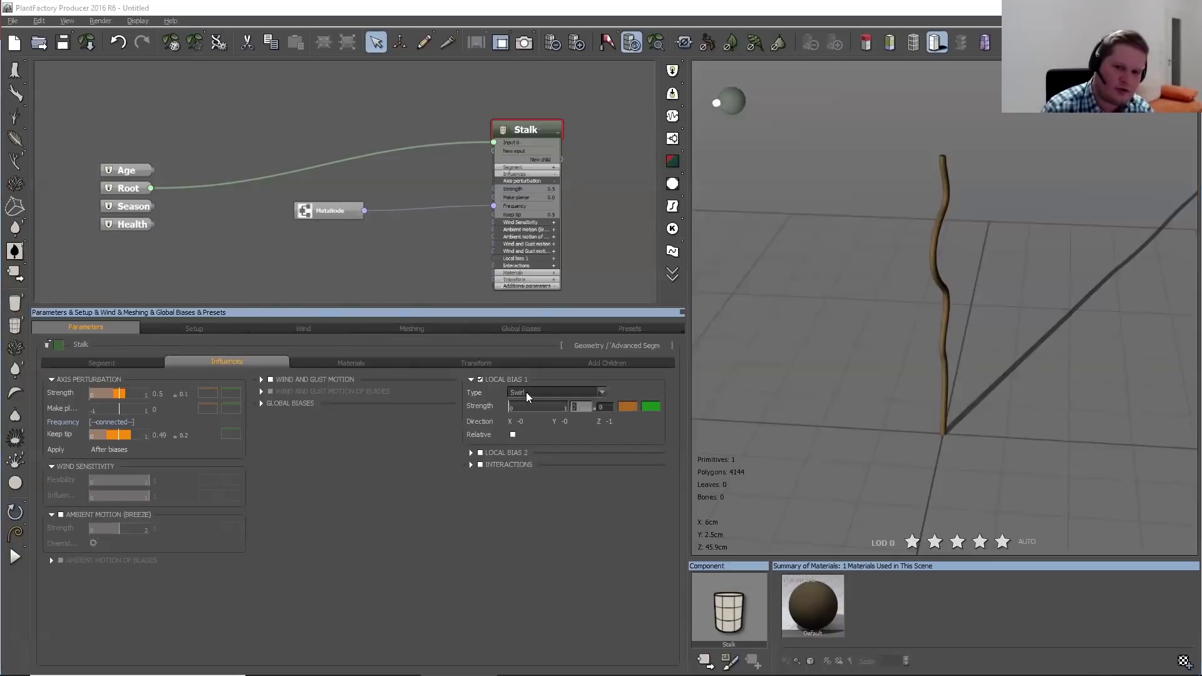
Change the Stalk's Local Bias 1 type to Twist and set its strength to 0.64
{"action": "left_click", "coordinate": [528, 393]}
{"action": "left_click", "coordinate": [523, 461]}
{"action": "left_click_drag", "start_coordinate": [510, 405], "coordinate": [545, 405]}
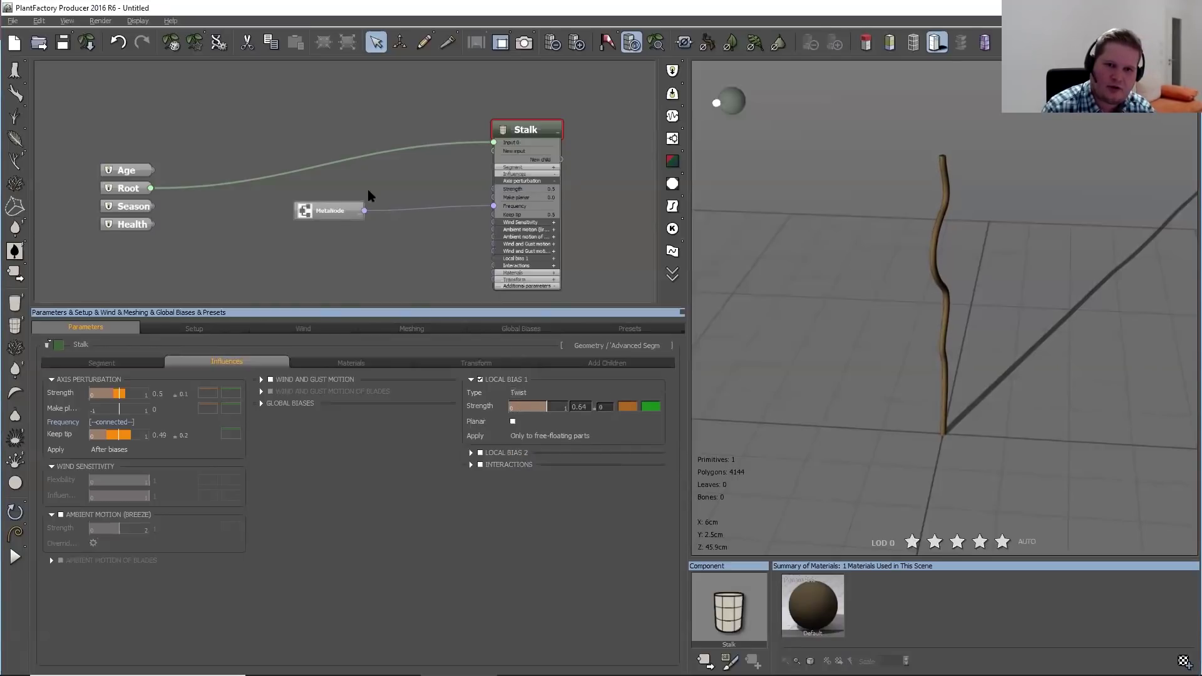
Disconnect the MetaNode from the Stalk's Frequency and reset the Stalk's axis to its default shape
{"action": "left_click", "coordinate": [398, 209]}
{"action": "key", "text": "Delete"}
{"action": "left_click", "coordinate": [527, 127]}
{"action": "left_click", "coordinate": [123, 365]}
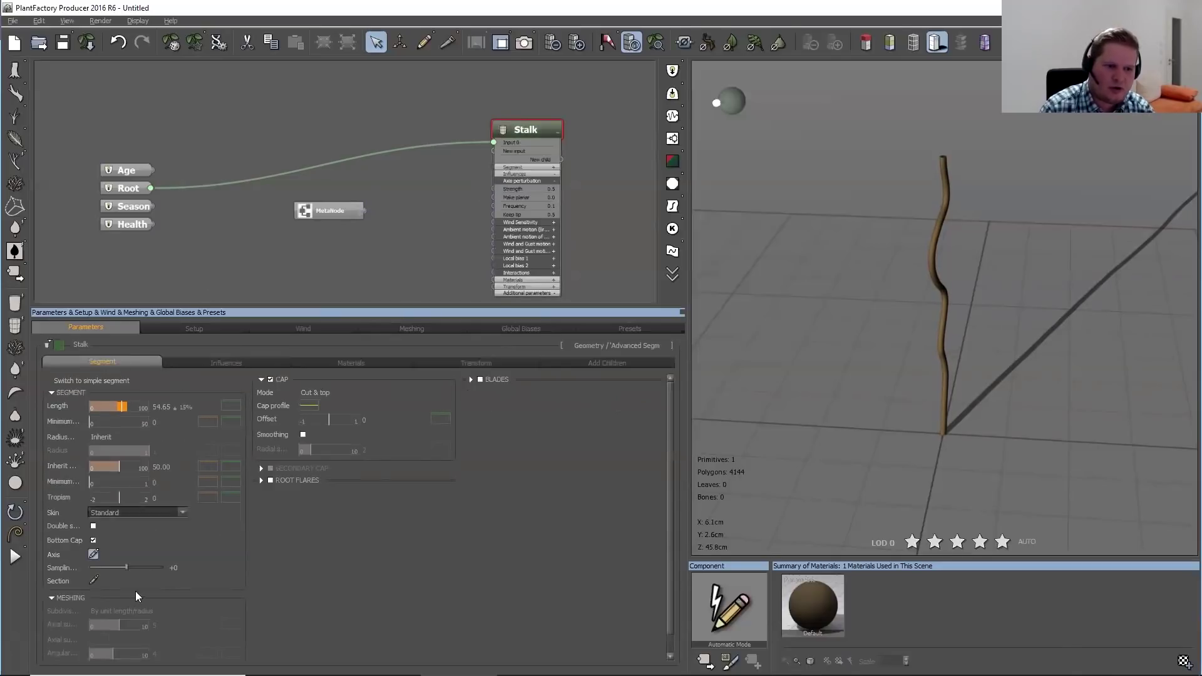
{"action": "right_click", "coordinate": [92, 555]}
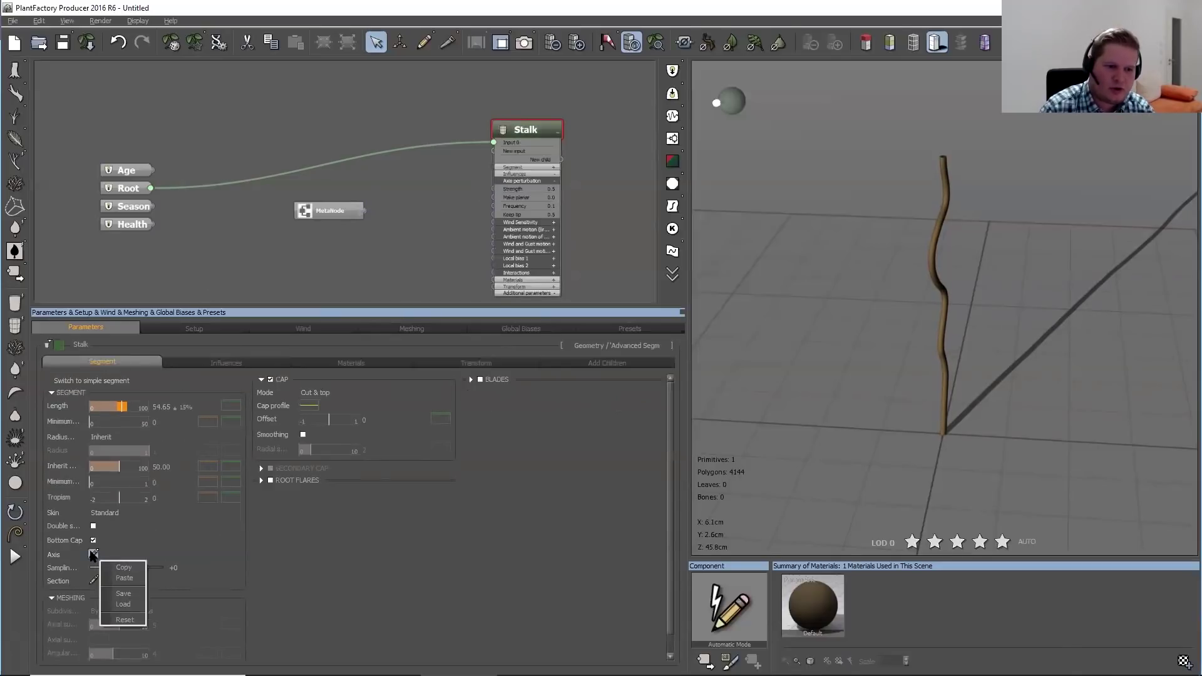
{"action": "left_click", "coordinate": [125, 619]}
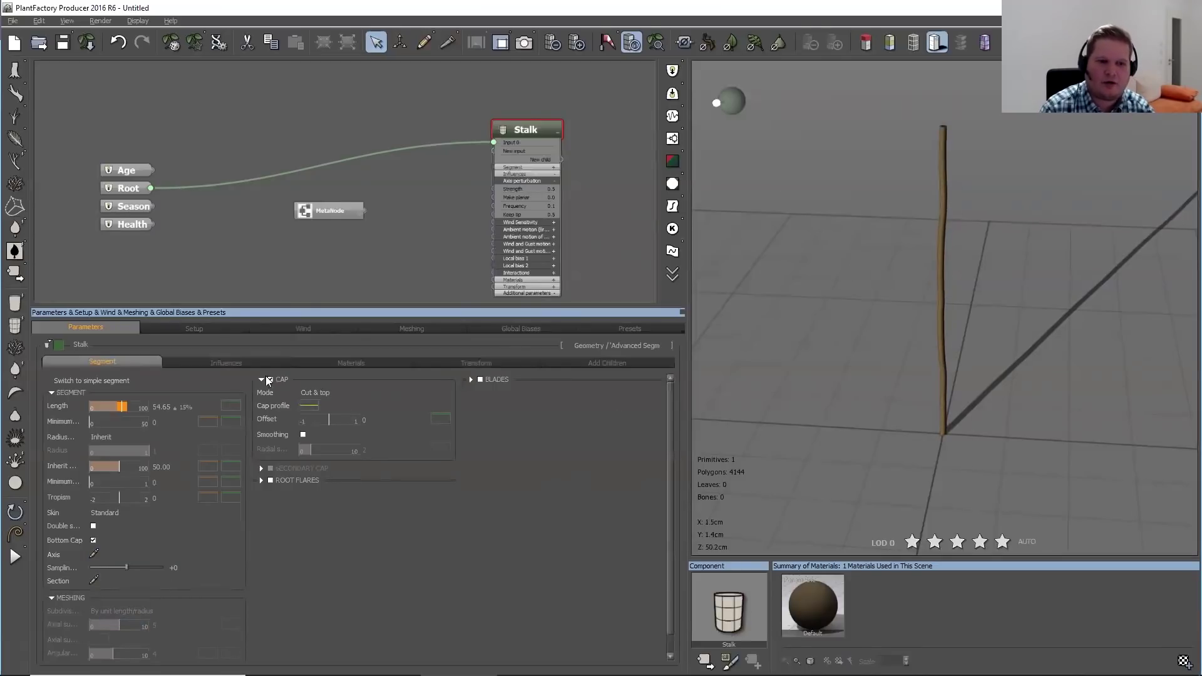
{"action": "left_click_drag", "start_coordinate": [1087, 319], "coordinate": [991, 146]}
{"action": "left_click_drag", "start_coordinate": [1052, 284], "coordinate": [1015, 294]}
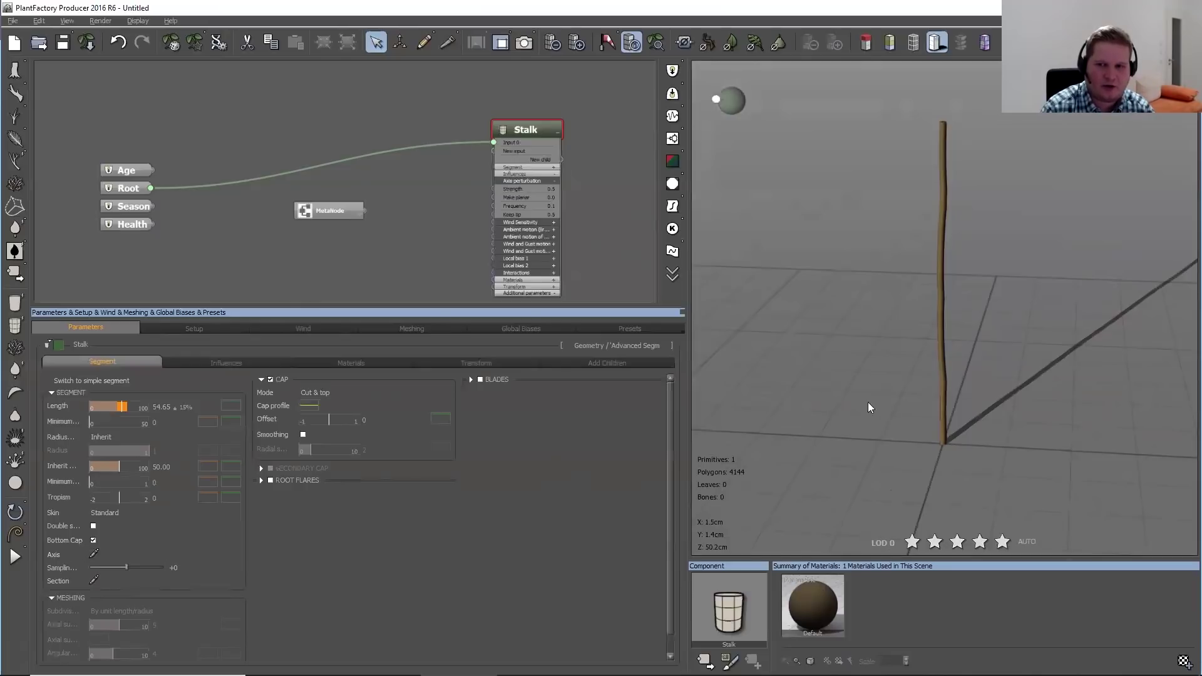
{"action": "left_click", "coordinate": [93, 540]}
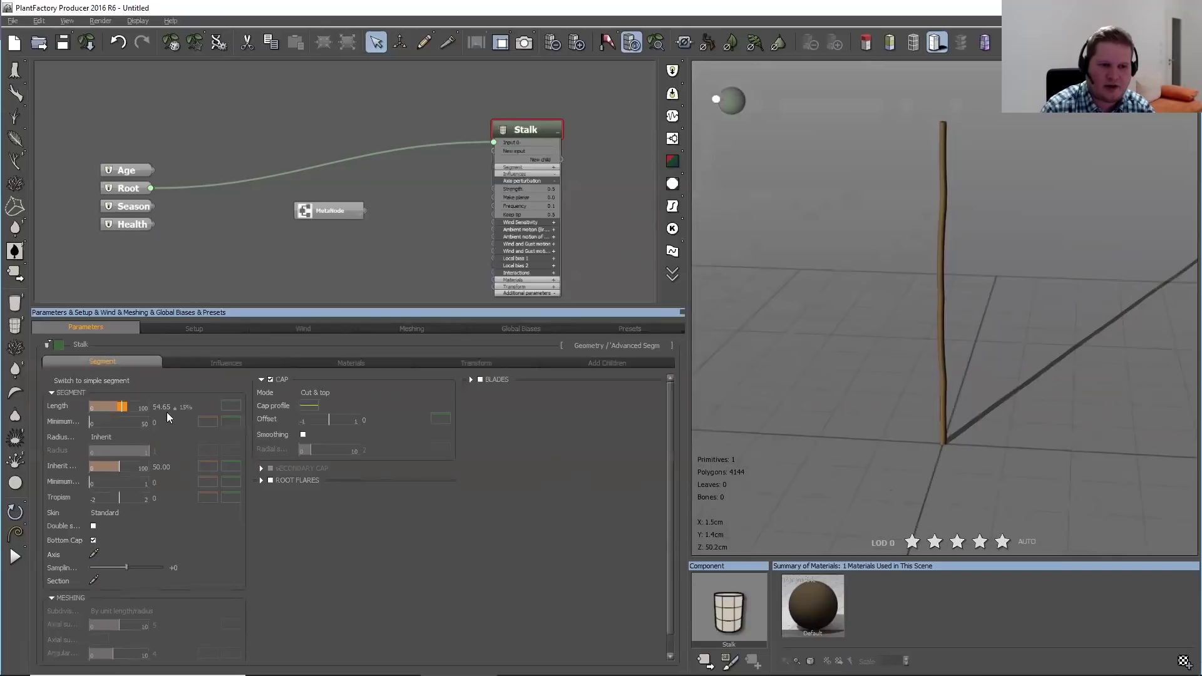
{"action": "left_click", "coordinate": [94, 554]}
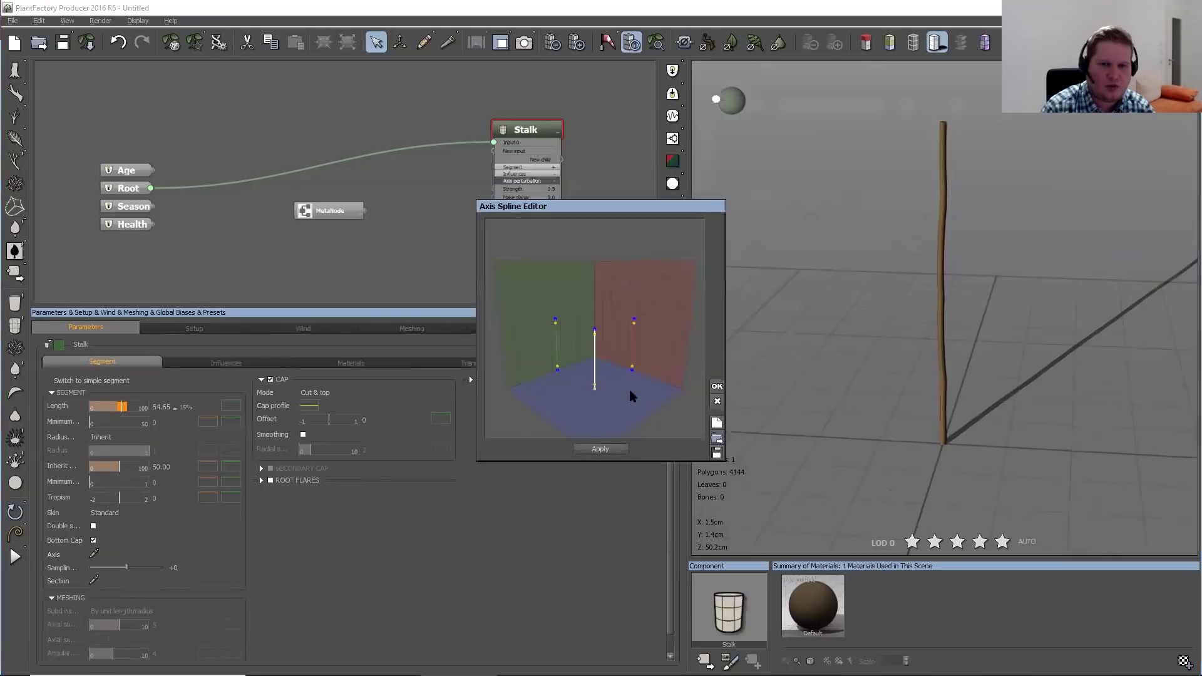
{"action": "mouse_move", "coordinate": [594, 343]}
{"action": "left_mouse_down"}
{"action": "mouse_move", "coordinate": [656, 376]}
{"action": "mouse_move", "coordinate": [577, 374]}
{"action": "mouse_move", "coordinate": [605, 364]}
{"action": "mouse_move", "coordinate": [583, 355]}
{"action": "left_mouse_up"}
{"action": "left_click", "coordinate": [718, 402]}
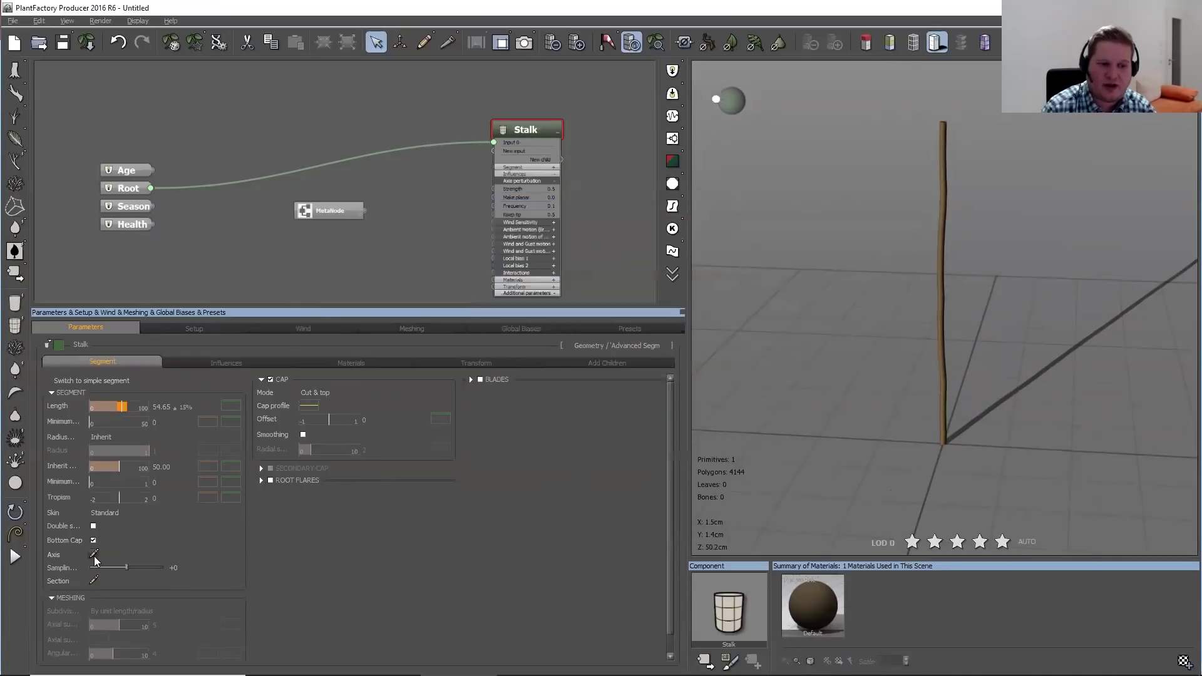
{"action": "mouse_move", "coordinate": [1057, 307]}
{"action": "left_mouse_down"}
{"action": "mouse_move", "coordinate": [917, 302]}
{"action": "mouse_move", "coordinate": [1073, 294]}
{"action": "left_mouse_up"}
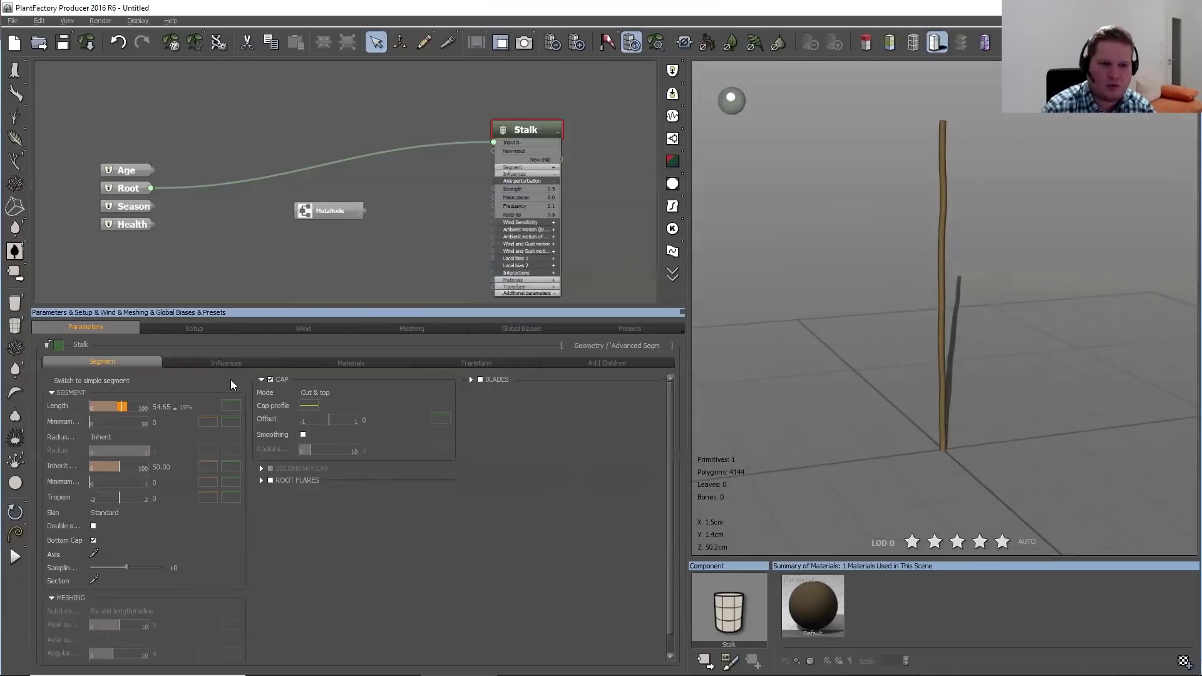
Change the Stalk's Local Bias 1 type to Curl, set its strength to 2.68 and enable Relative
{"action": "left_click", "coordinate": [225, 362]}
{"action": "left_click_drag", "start_coordinate": [542, 411], "coordinate": [606, 404]}
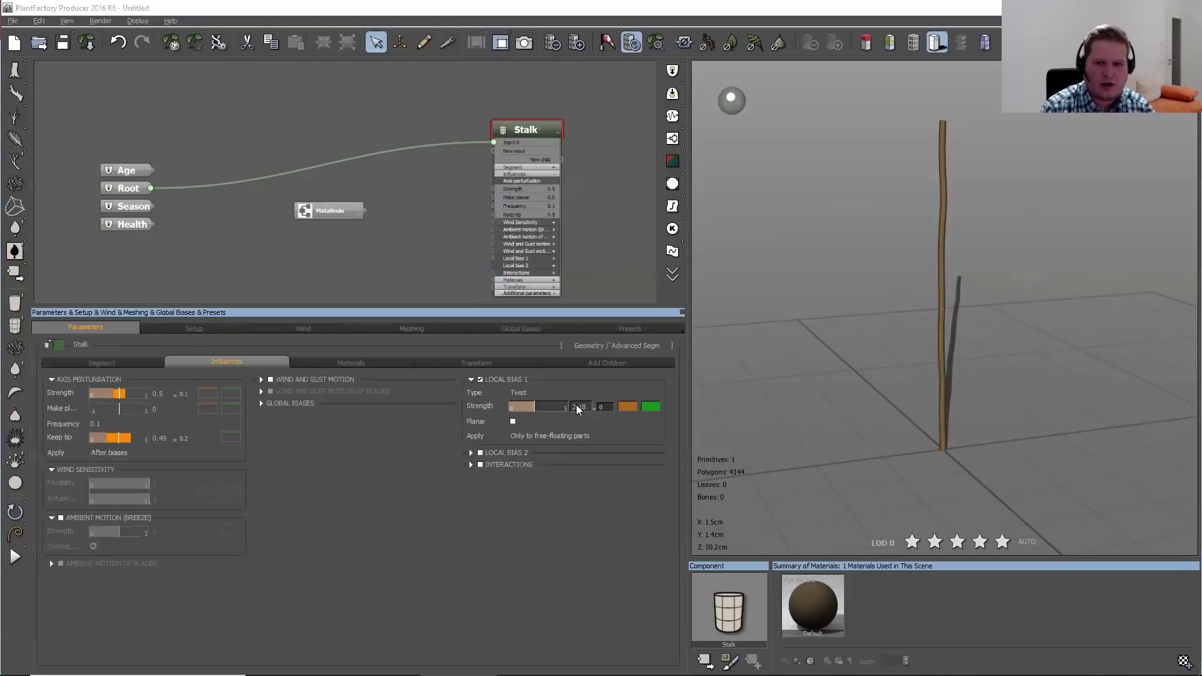
{"action": "left_click", "coordinate": [551, 390]}
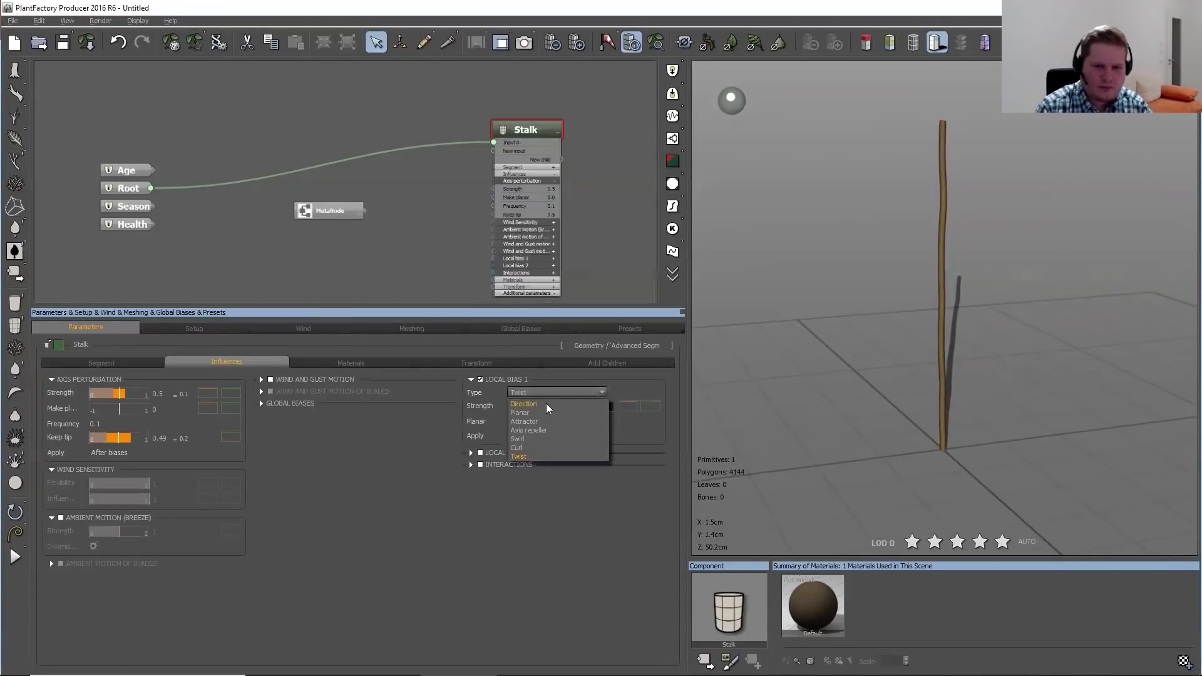
{"action": "left_click", "coordinate": [519, 448]}
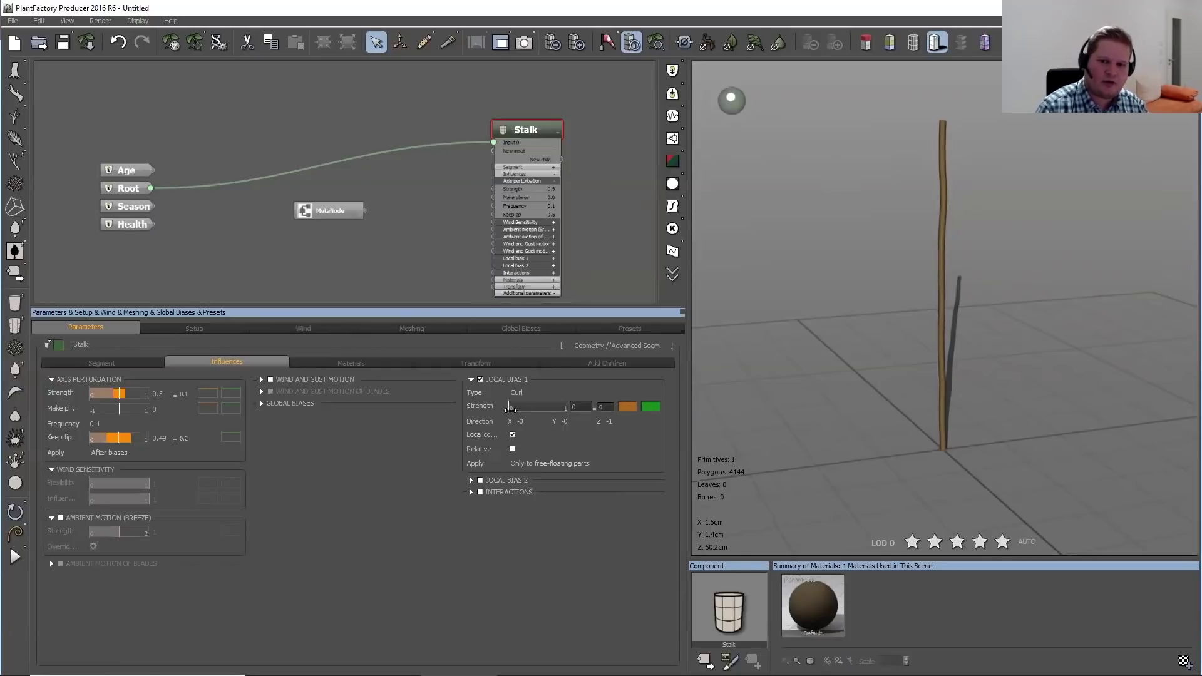
{"action": "left_click_drag", "start_coordinate": [514, 405], "coordinate": [672, 410]}
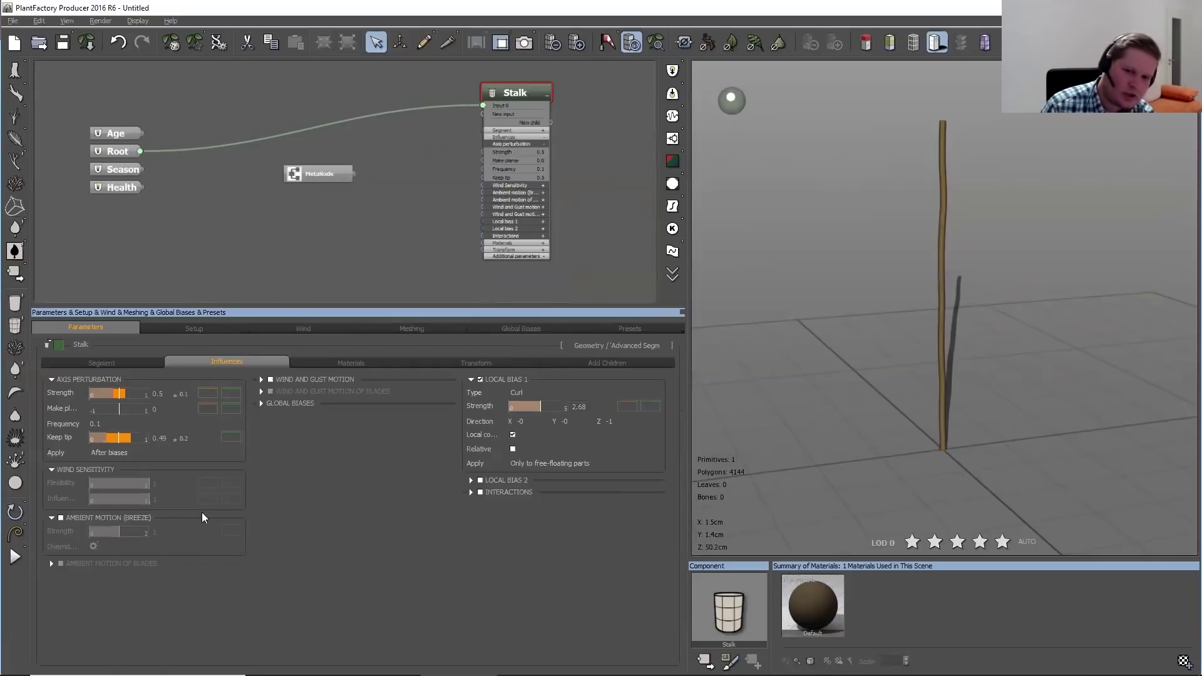
{"action": "left_click", "coordinate": [512, 450]}
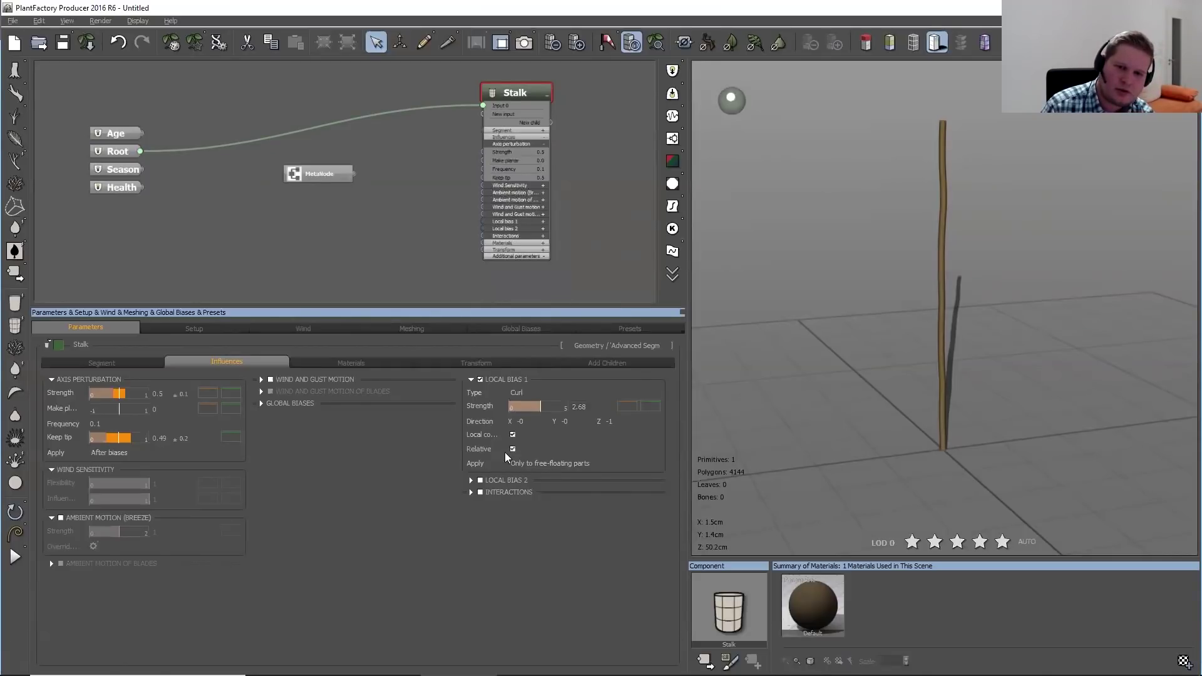
{"action": "left_click_drag", "start_coordinate": [1108, 270], "coordinate": [1015, 283]}
{"action": "left_click_drag", "start_coordinate": [873, 284], "coordinate": [928, 348]}
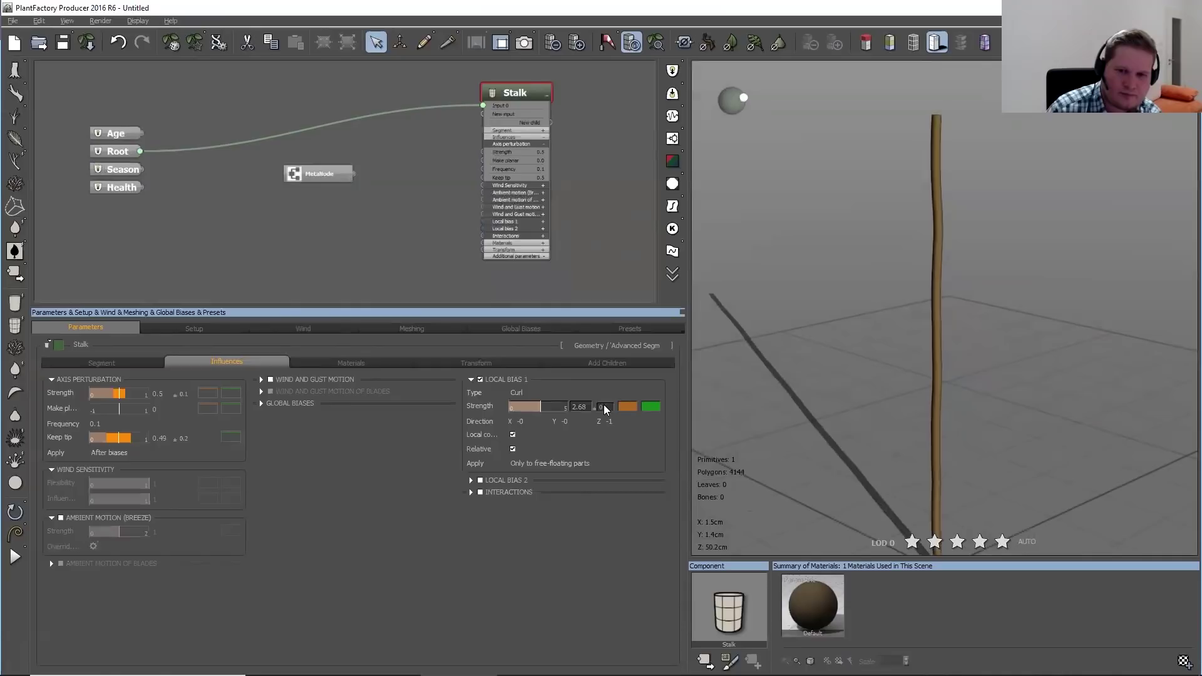
Start a new scene without saving the current one and attach an Advanced Segment to the Root node
{"action": "left_click", "coordinate": [13, 42]}
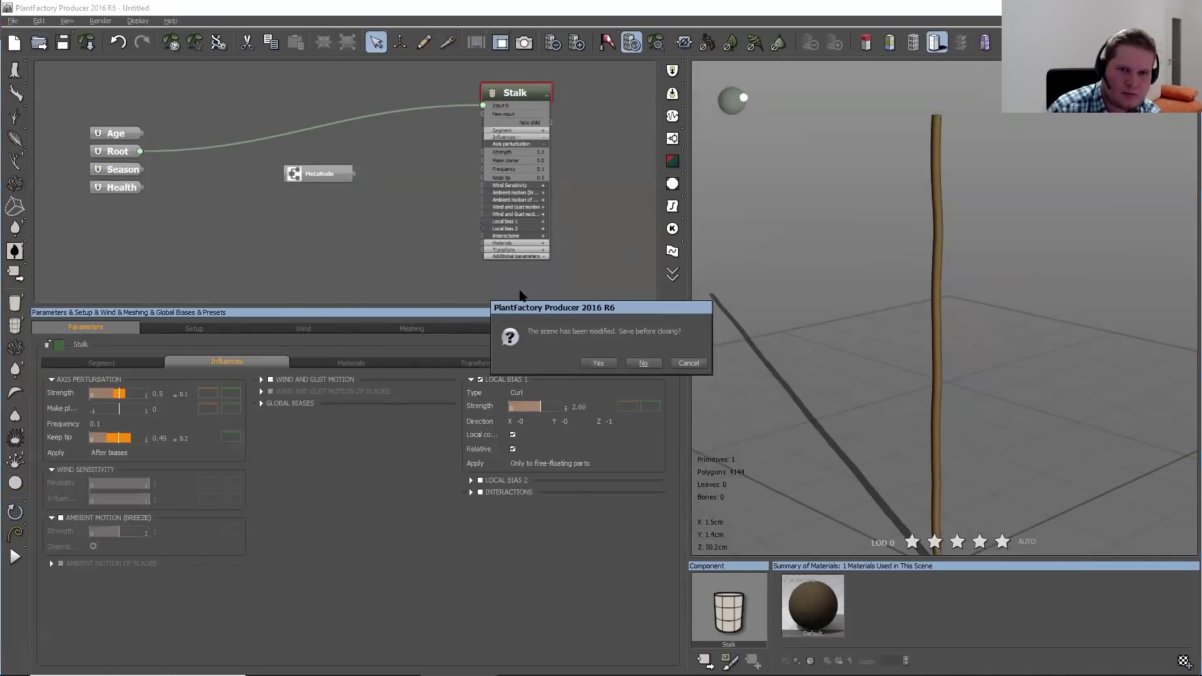
{"action": "left_click", "coordinate": [648, 365]}
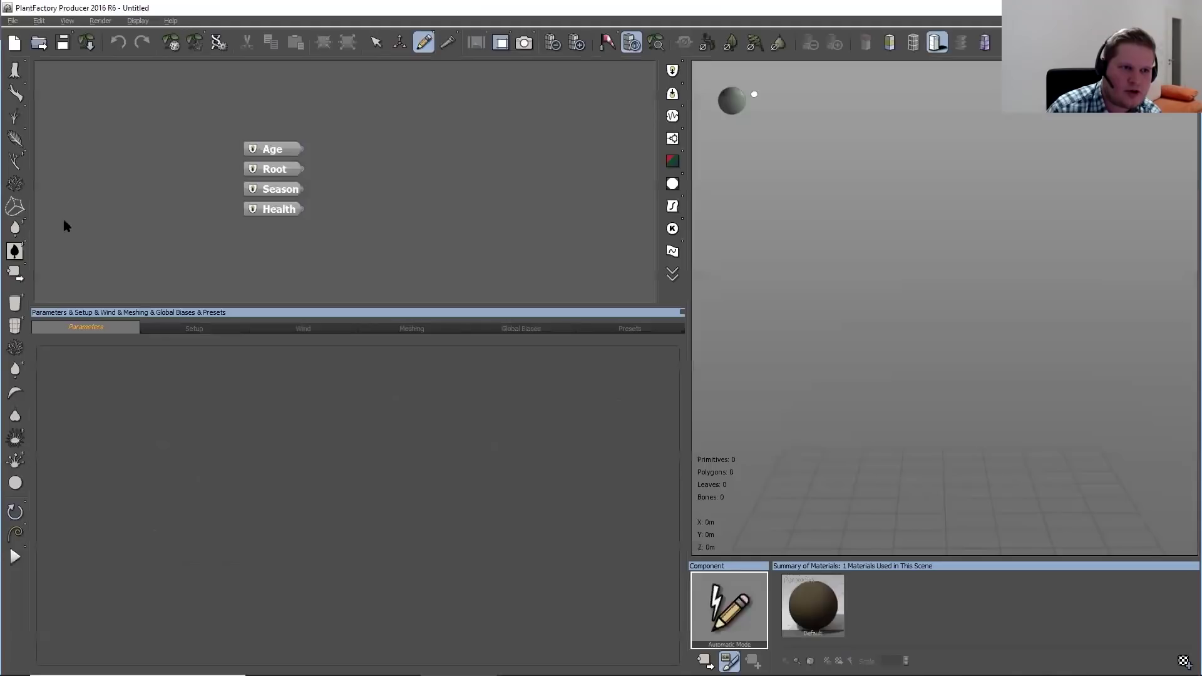
{"action": "left_click_drag", "start_coordinate": [15, 325], "coordinate": [338, 175]}
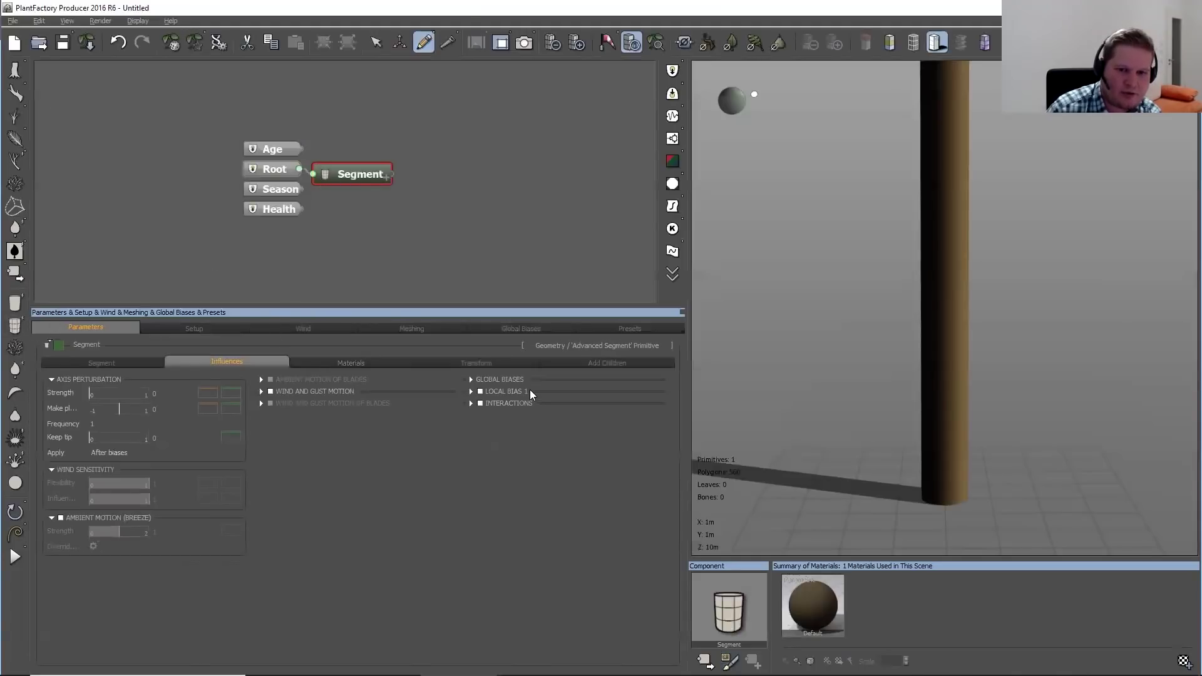
Enable Local Bias 1 on the new Segment and set its type to Curl
{"action": "left_click", "coordinate": [513, 392]}
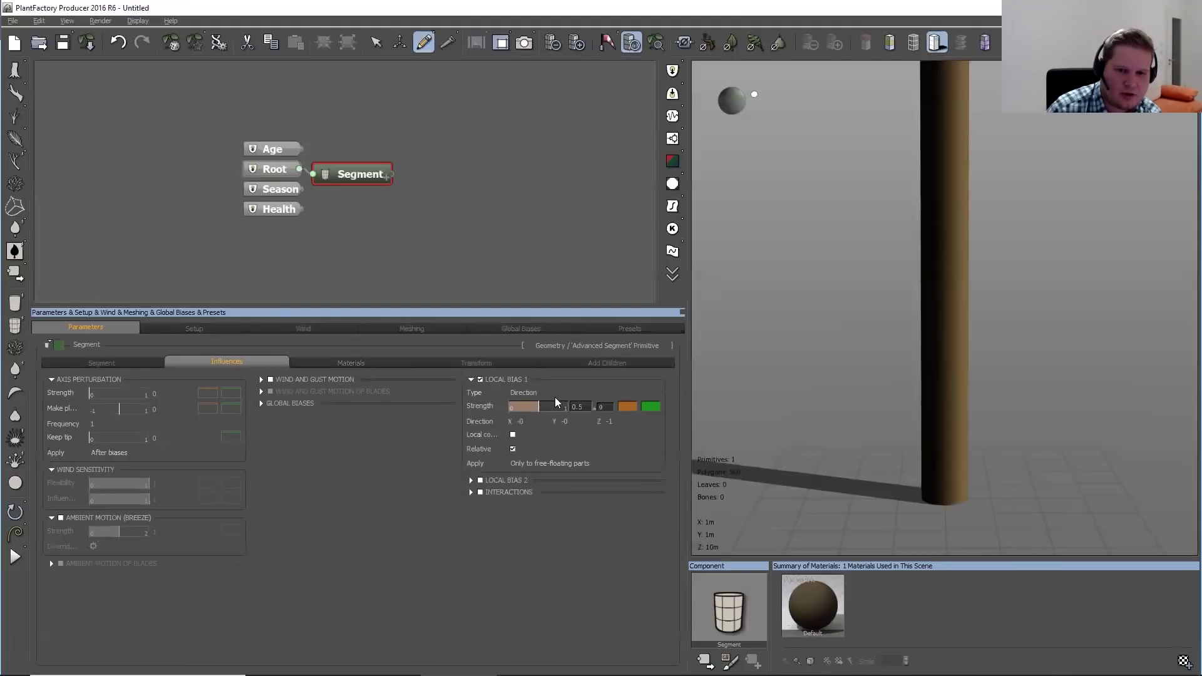
{"action": "left_click", "coordinate": [551, 392]}
{"action": "left_click", "coordinate": [524, 448]}
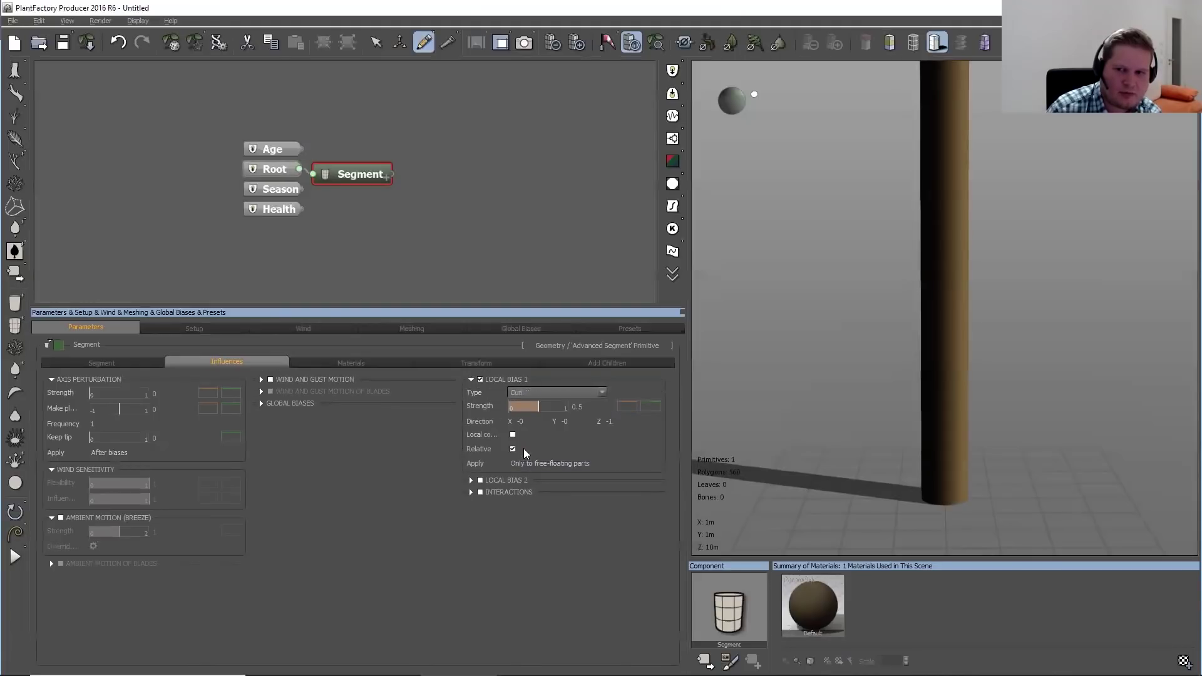
Change the measurement units to centimetres in the program options
{"action": "left_click", "coordinate": [9, 23]}
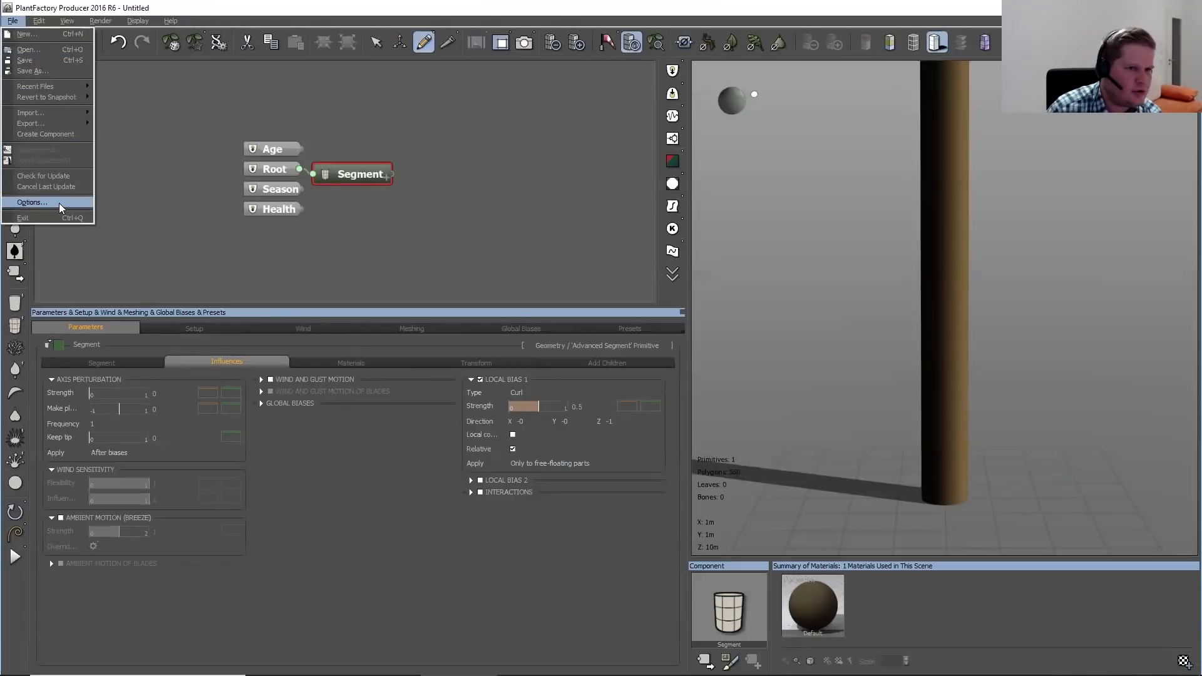
{"action": "left_click", "coordinate": [31, 202]}
{"action": "left_click", "coordinate": [507, 261]}
{"action": "left_click", "coordinate": [511, 285]}
{"action": "left_click", "coordinate": [762, 470]}
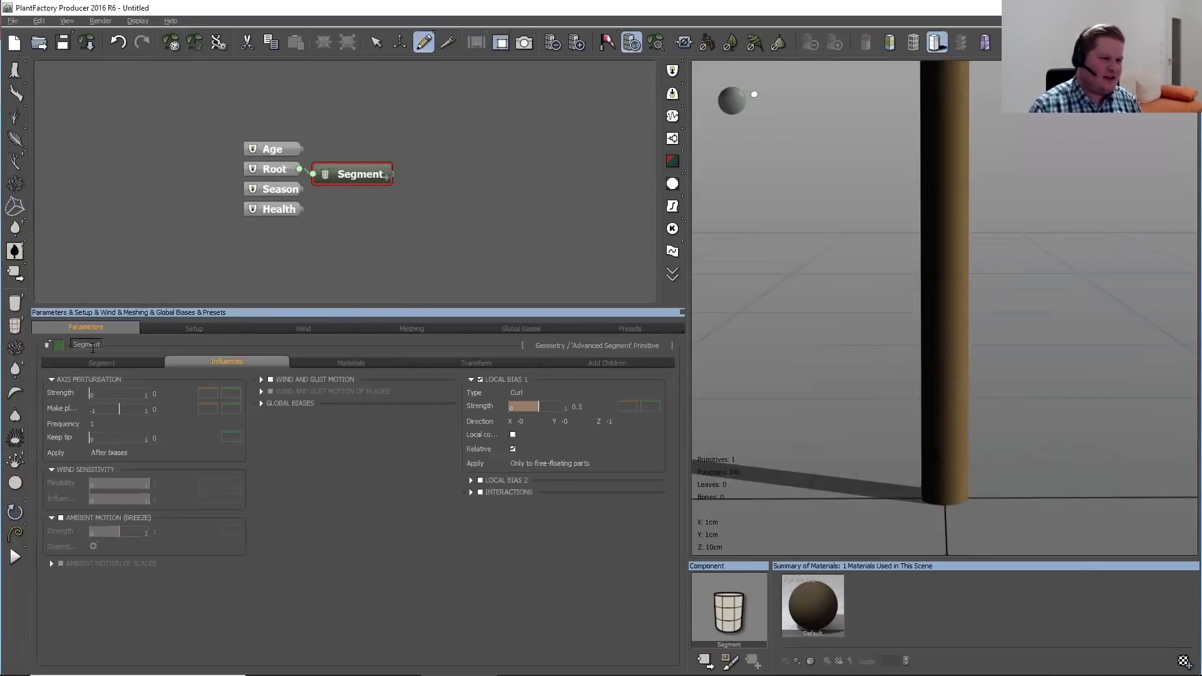
Set the Segment's length to 50
{"action": "left_click", "coordinate": [102, 362]}
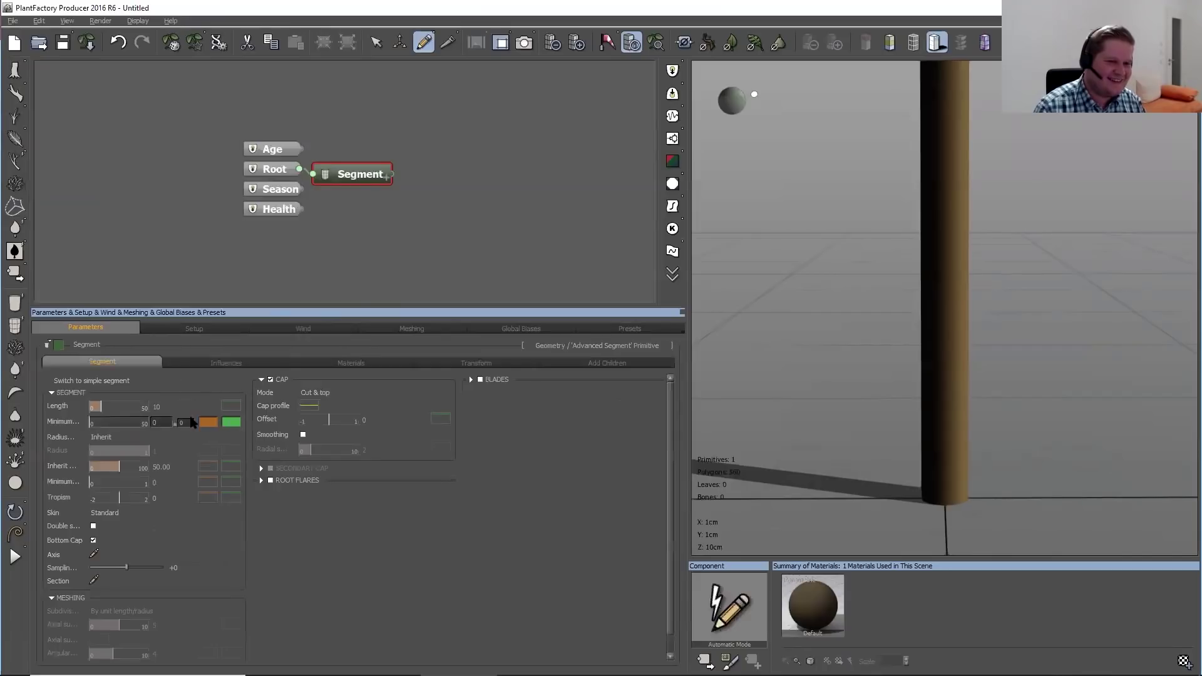
{"action": "double_click", "coordinate": [158, 407]}
{"action": "type", "text": "50"}
{"action": "key", "text": "Return"}
Switch the Segment's length to relative randomness and set its variation to 15%
{"action": "right_click", "coordinate": [60, 403]}
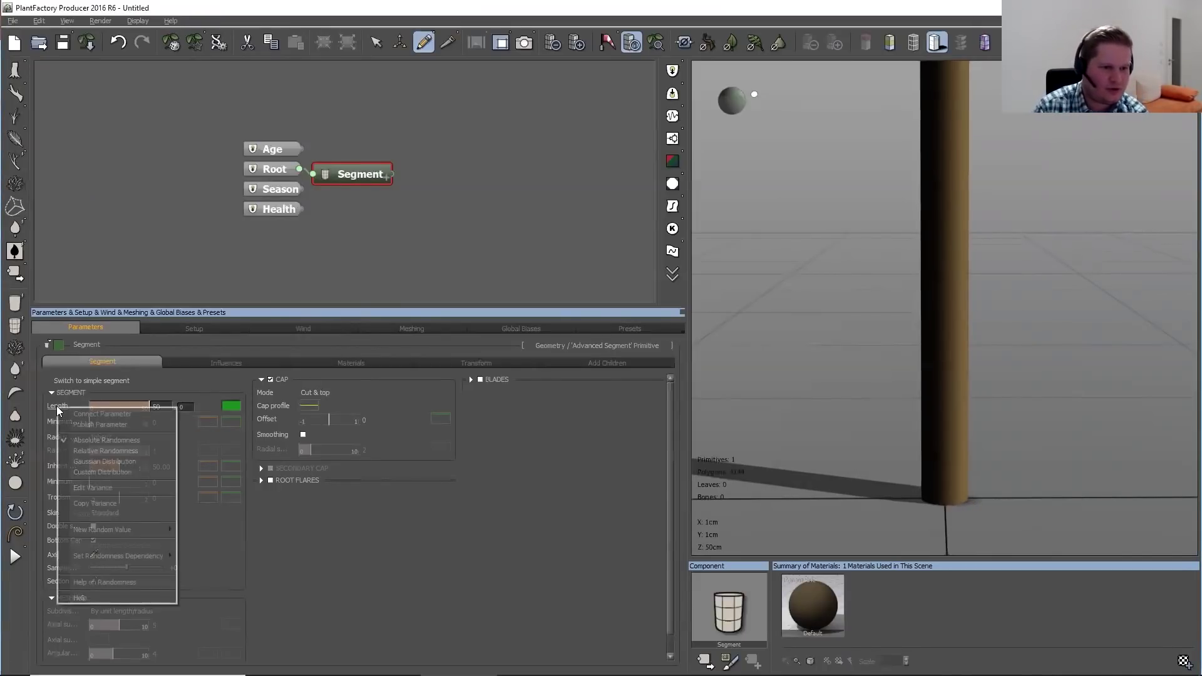
{"action": "left_click", "coordinate": [119, 451]}
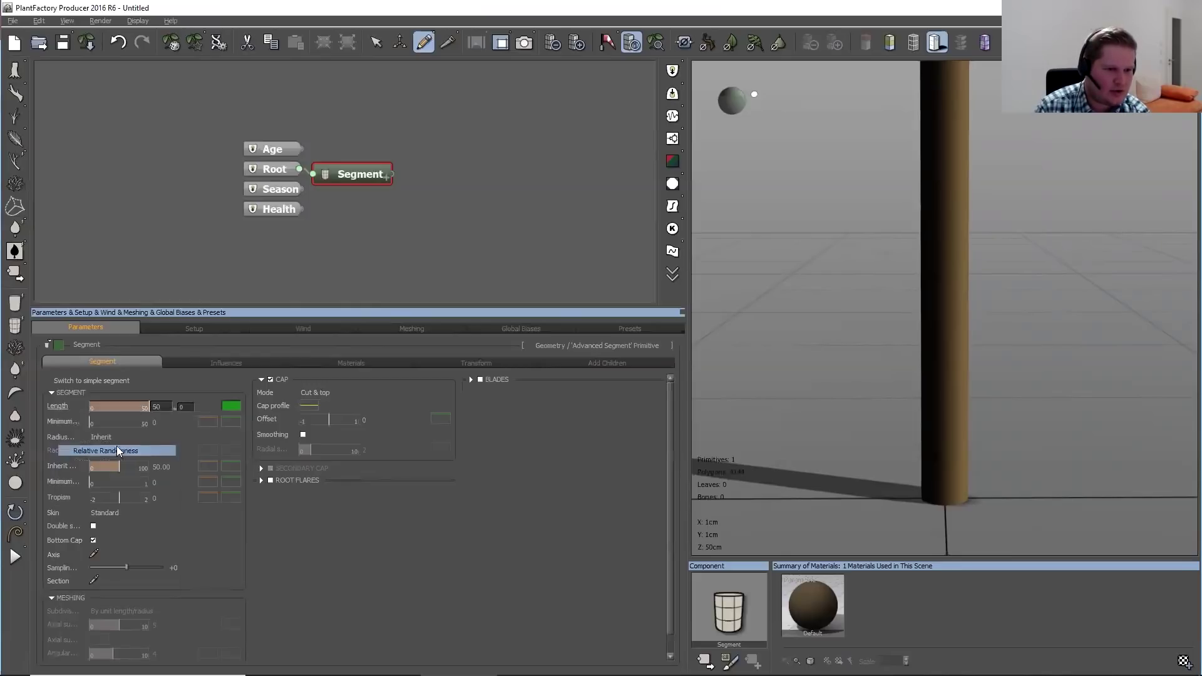
{"action": "double_click", "coordinate": [185, 407]}
{"action": "type", "text": "15"}
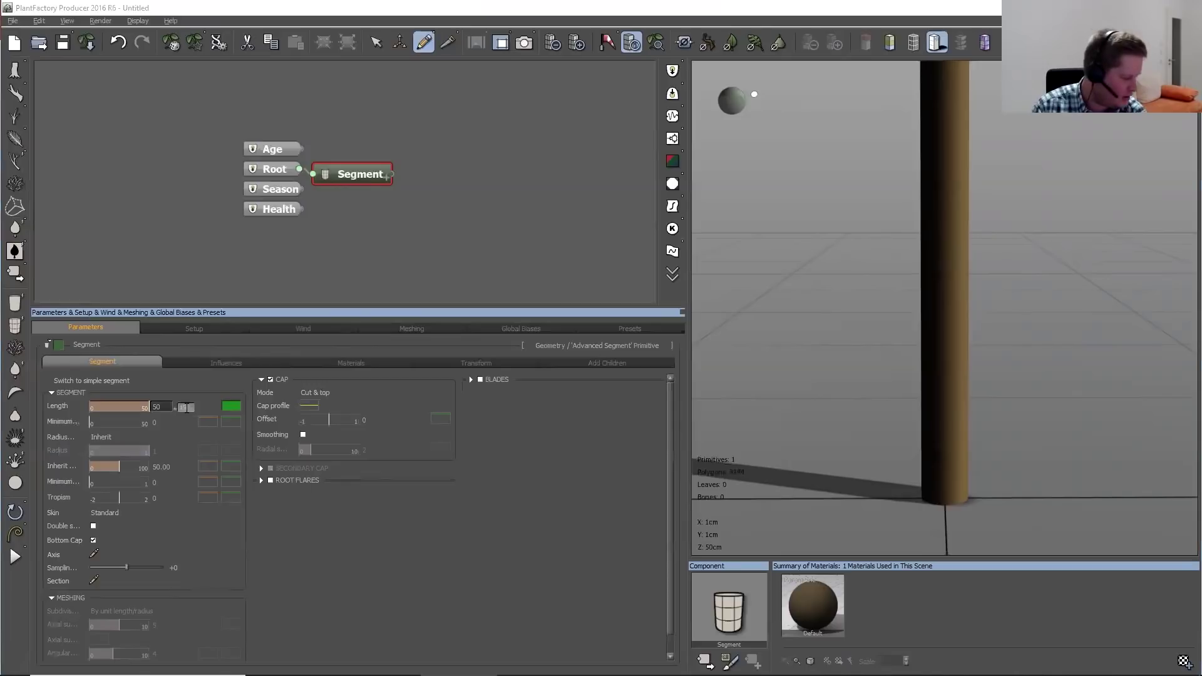
{"action": "key", "text": "Return"}
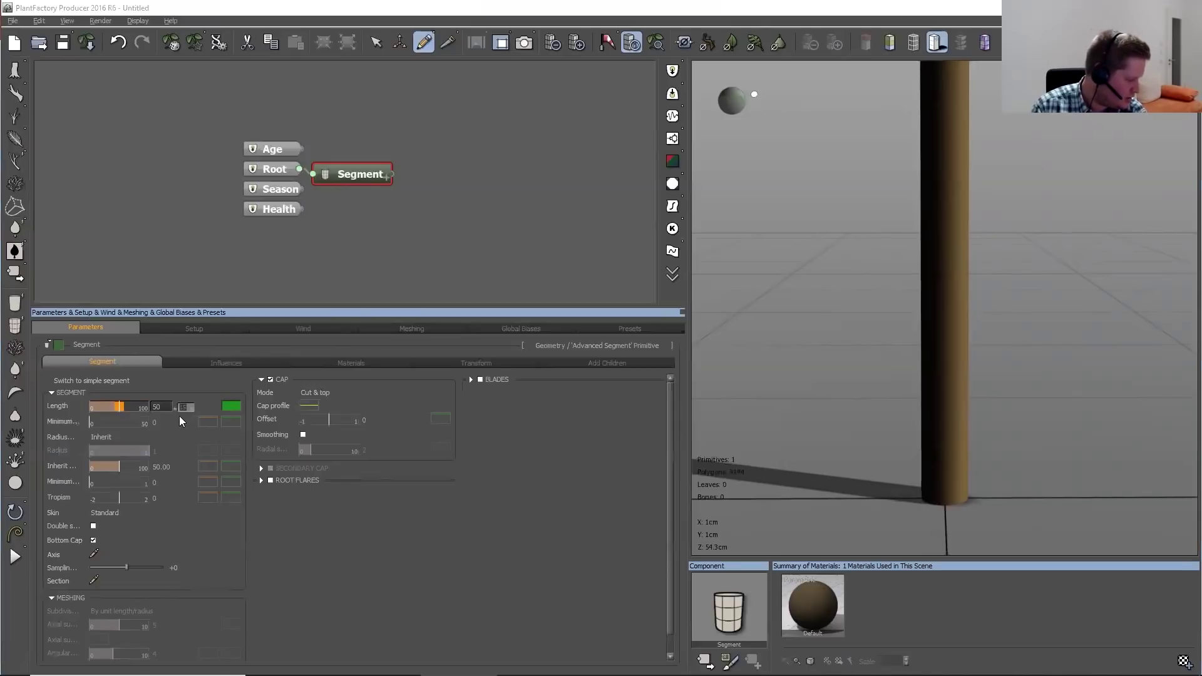
Switch the Segment's radius mode to User defined and set the radius to 0.45
{"action": "left_click", "coordinate": [125, 436]}
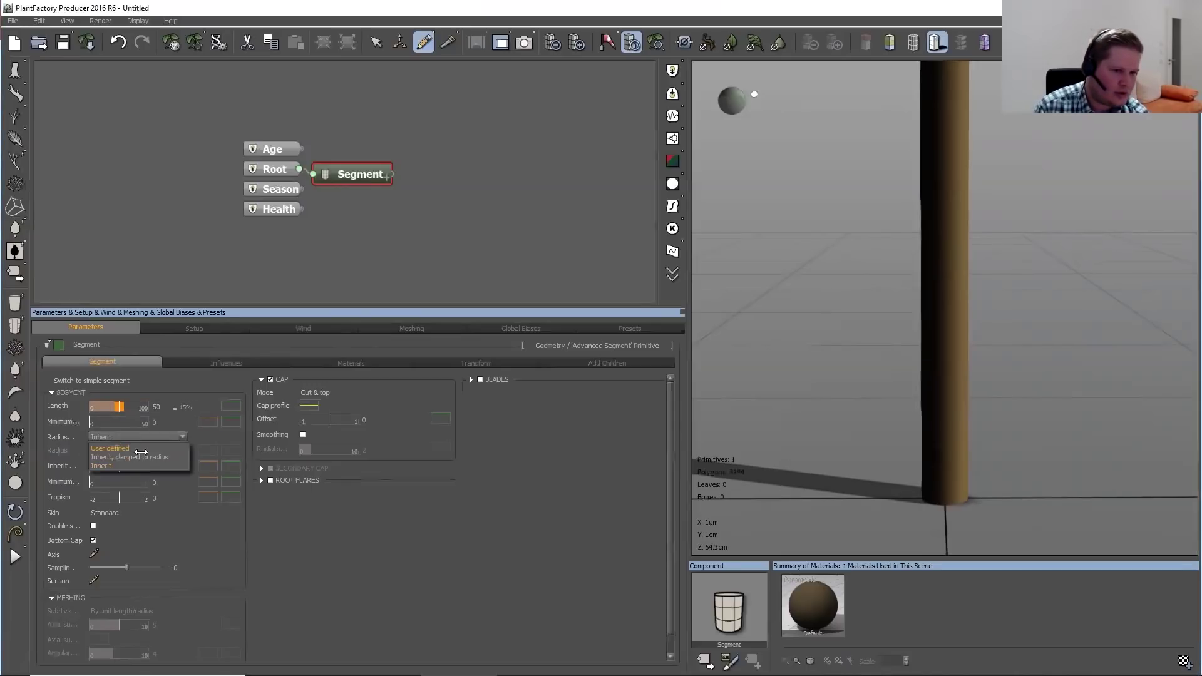
{"action": "left_click", "coordinate": [140, 448]}
{"action": "type", "text": "0.45"}
{"action": "key", "text": "Return"}
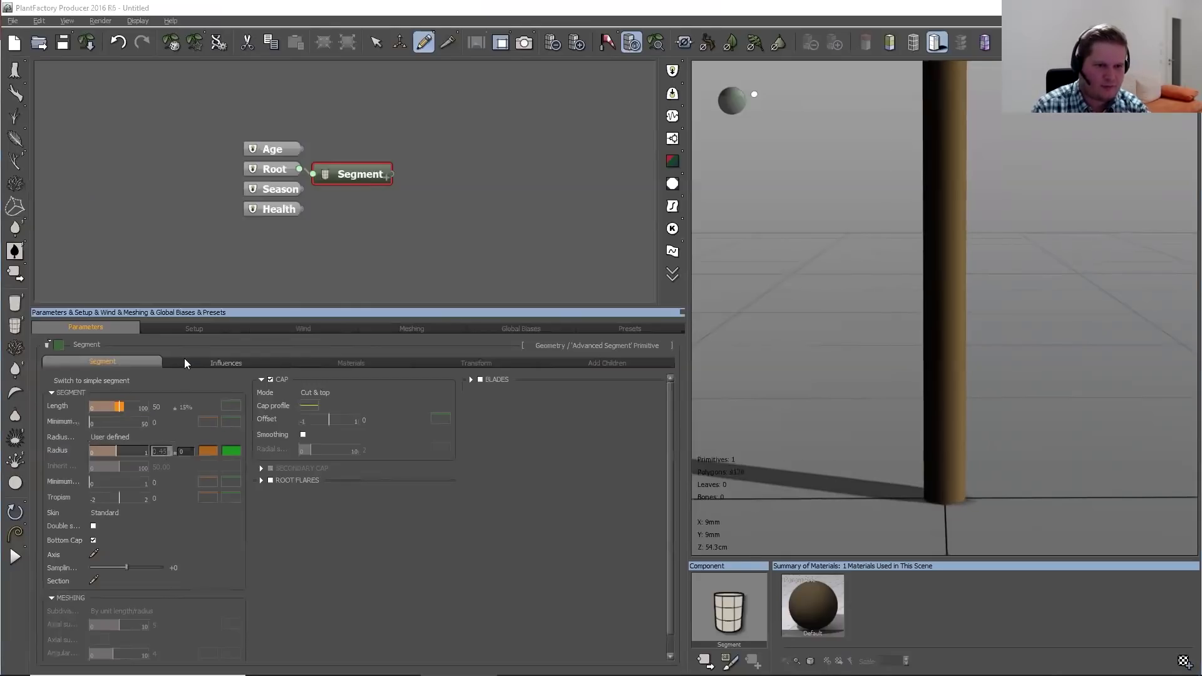
Enable local coordinates for Local Bias 1 and set its Y direction to 1
{"action": "left_click", "coordinate": [226, 362]}
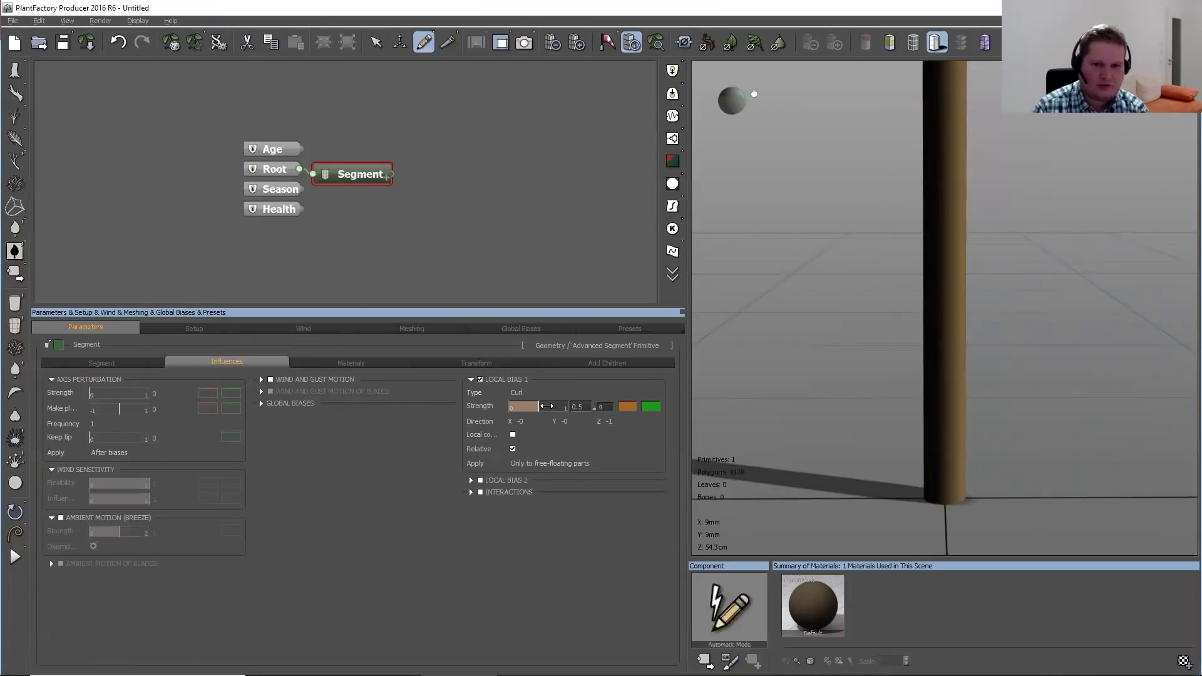
{"action": "left_click", "coordinate": [512, 435]}
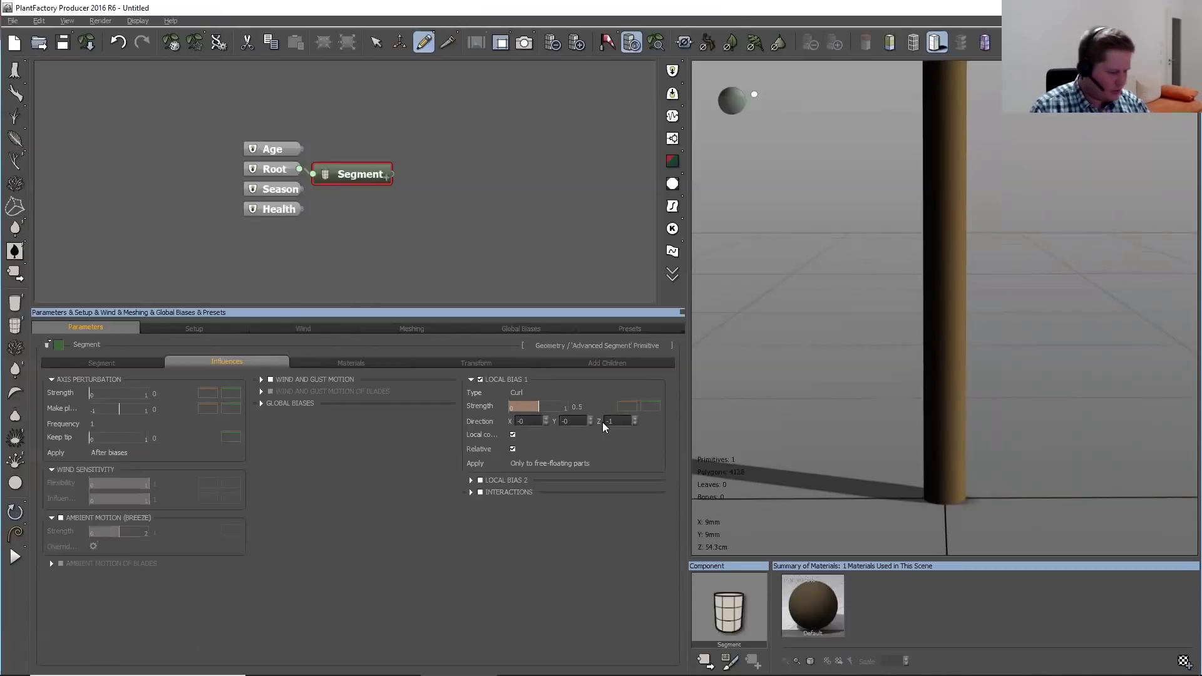
{"action": "mouse_move", "coordinate": [587, 416]}
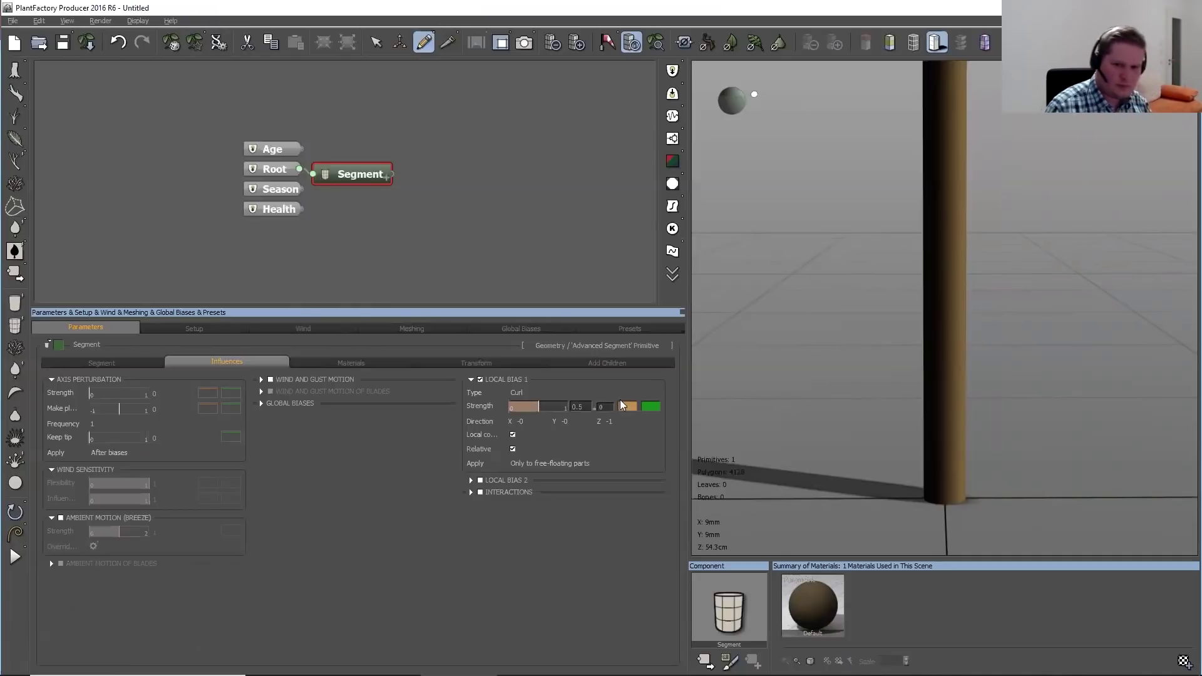
{"action": "left_click", "coordinate": [573, 420]}
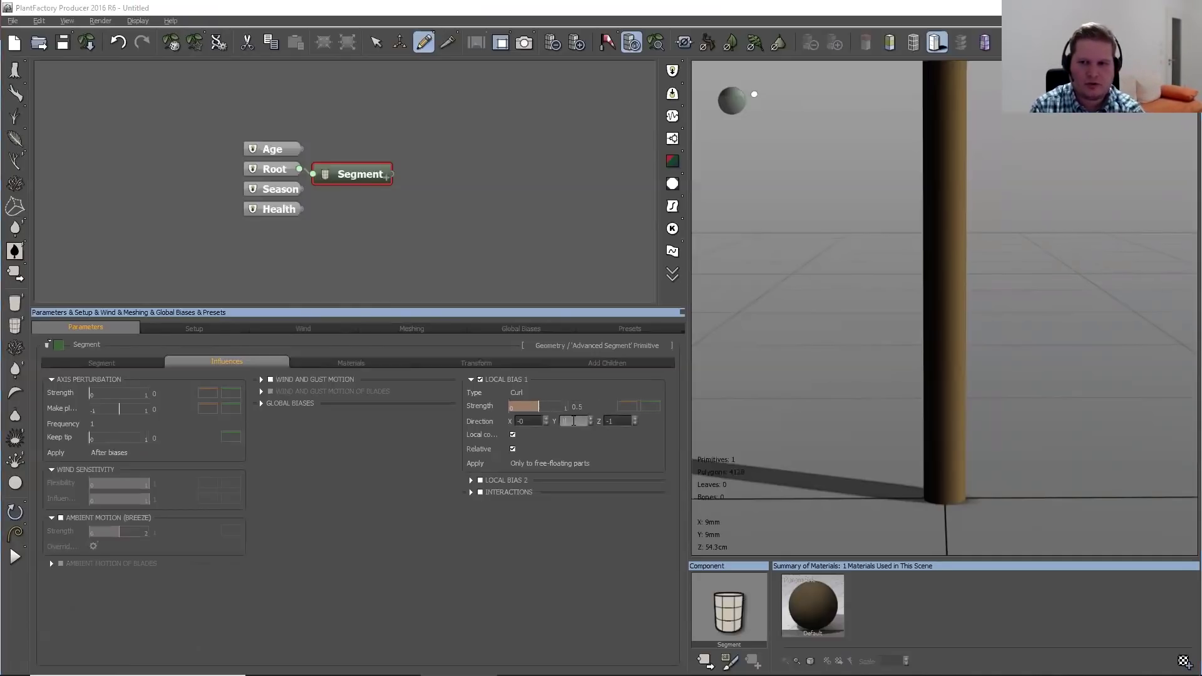
{"action": "key", "text": "Return"}
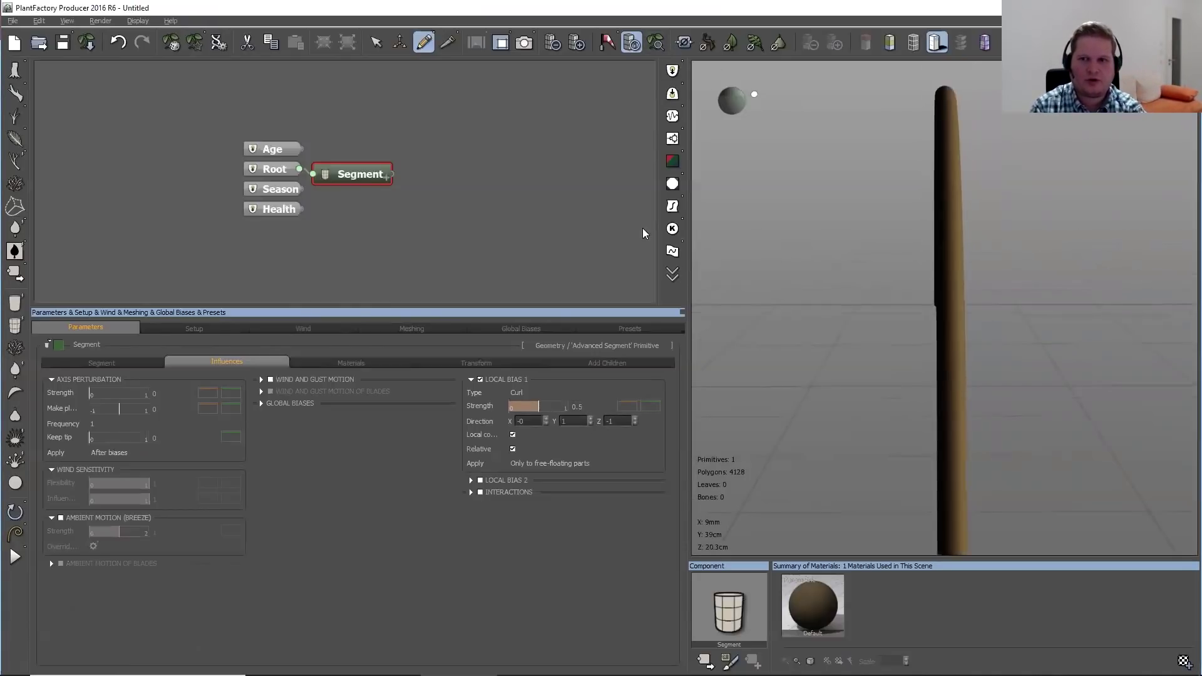
{"action": "left_click_drag", "start_coordinate": [859, 322], "coordinate": [846, 303]}
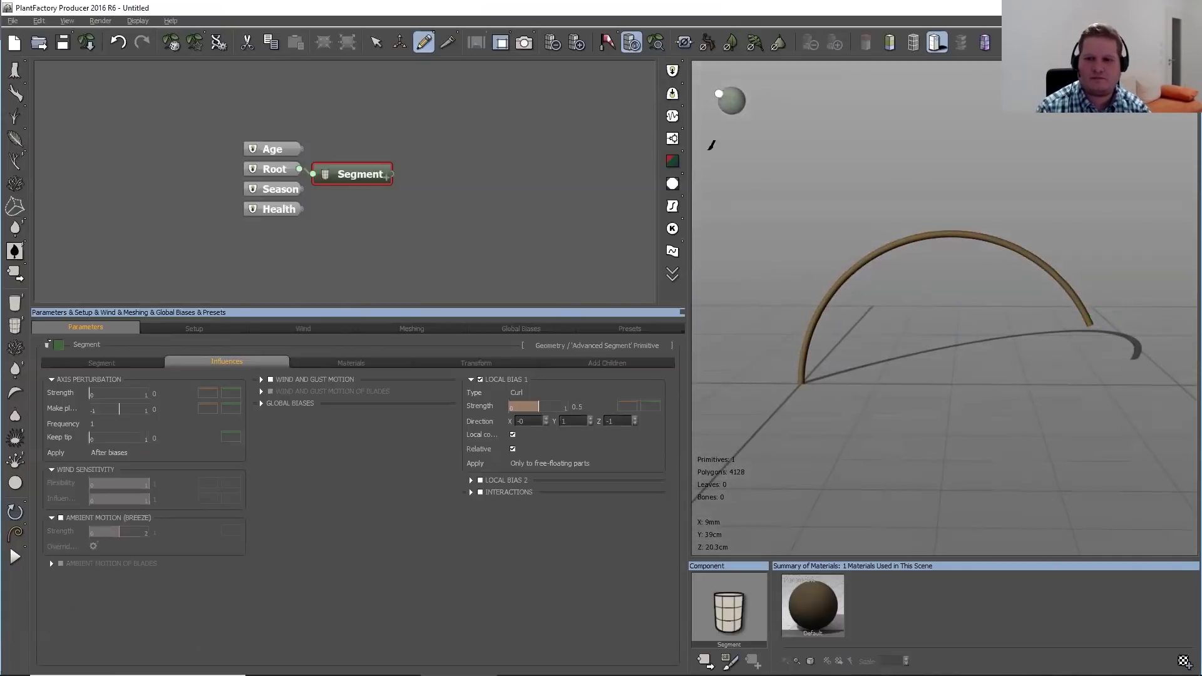
Move the Segment node away from Root in the graph and set the curl strength of Local Bias 1 to 0.25
{"action": "mouse_move", "coordinate": [540, 406]}
{"action": "left_mouse_down"}
{"action": "mouse_move", "coordinate": [520, 411]}
{"action": "mouse_move", "coordinate": [530, 416]}
{"action": "left_mouse_up"}
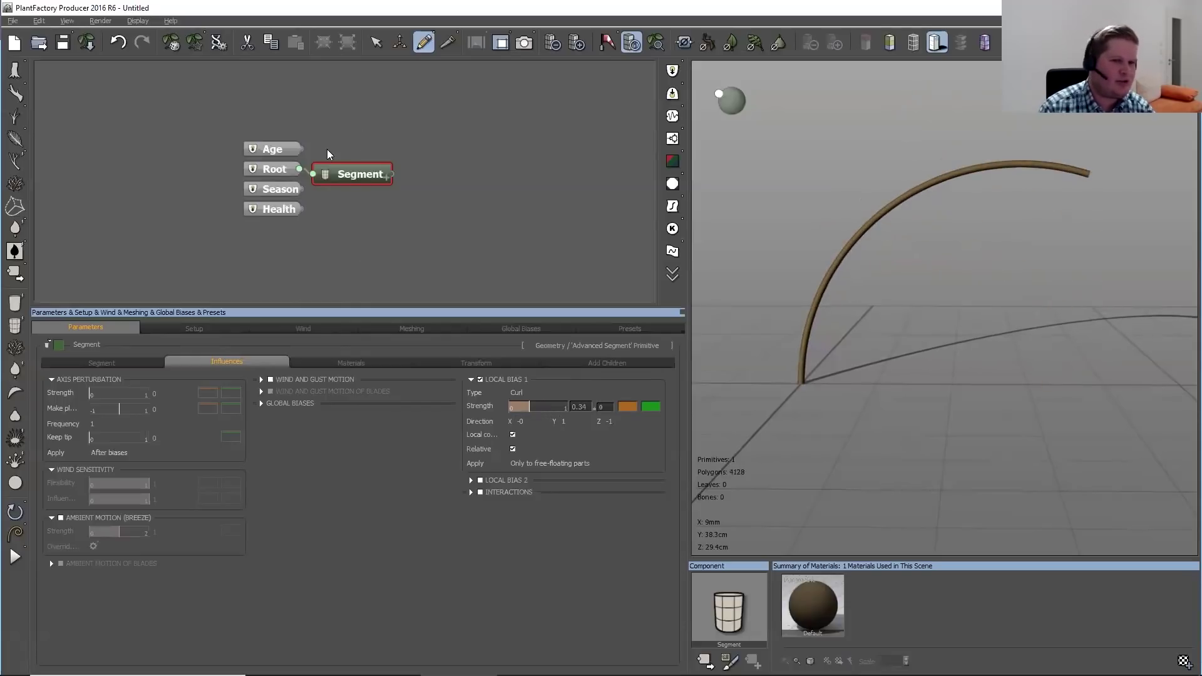
{"action": "left_click_drag", "start_coordinate": [342, 176], "coordinate": [431, 155]}
{"action": "left_click_drag", "start_coordinate": [529, 405], "coordinate": [523, 408]}
{"action": "left_click", "coordinate": [577, 408]}
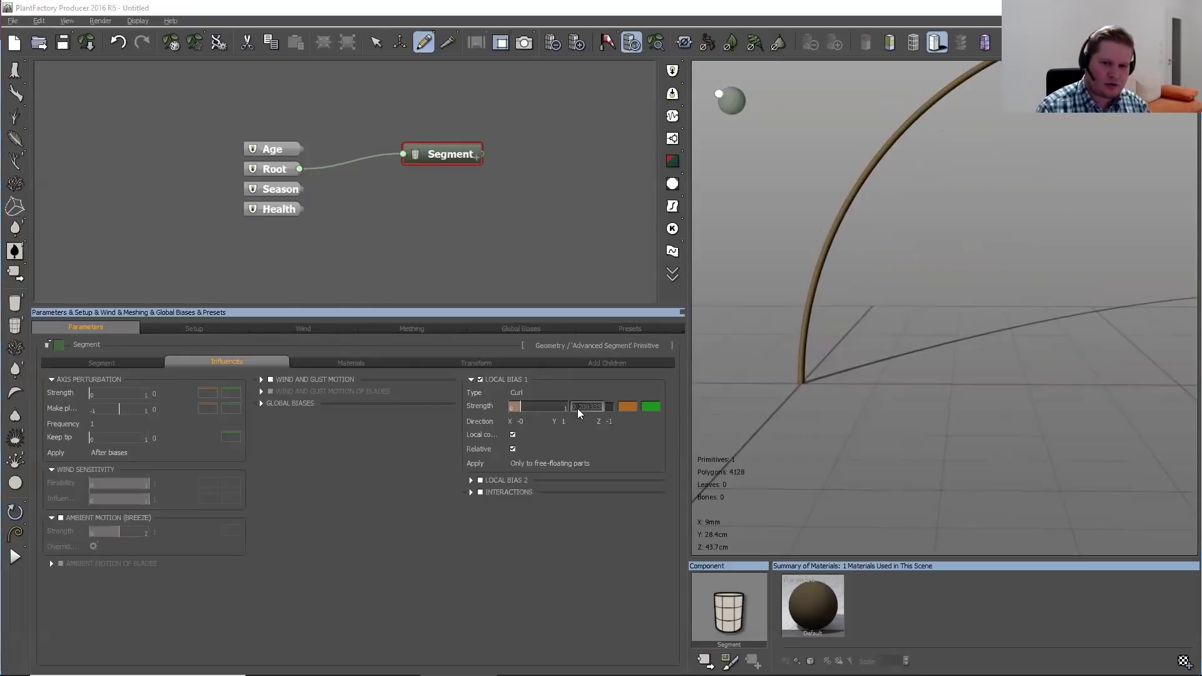
{"action": "type", "text": "0.25"}
Set the random variation of Local Bias 1's curl strength to 0.25
{"action": "left_click", "coordinate": [606, 407]}
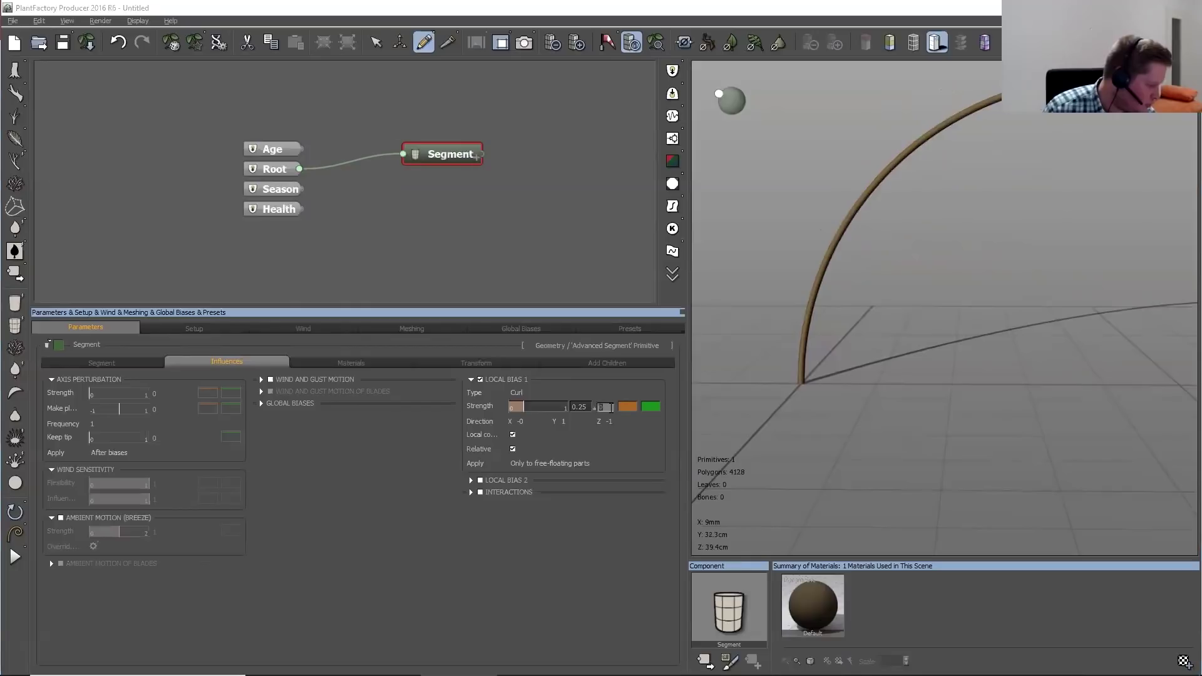
{"action": "type", "text": "3"}
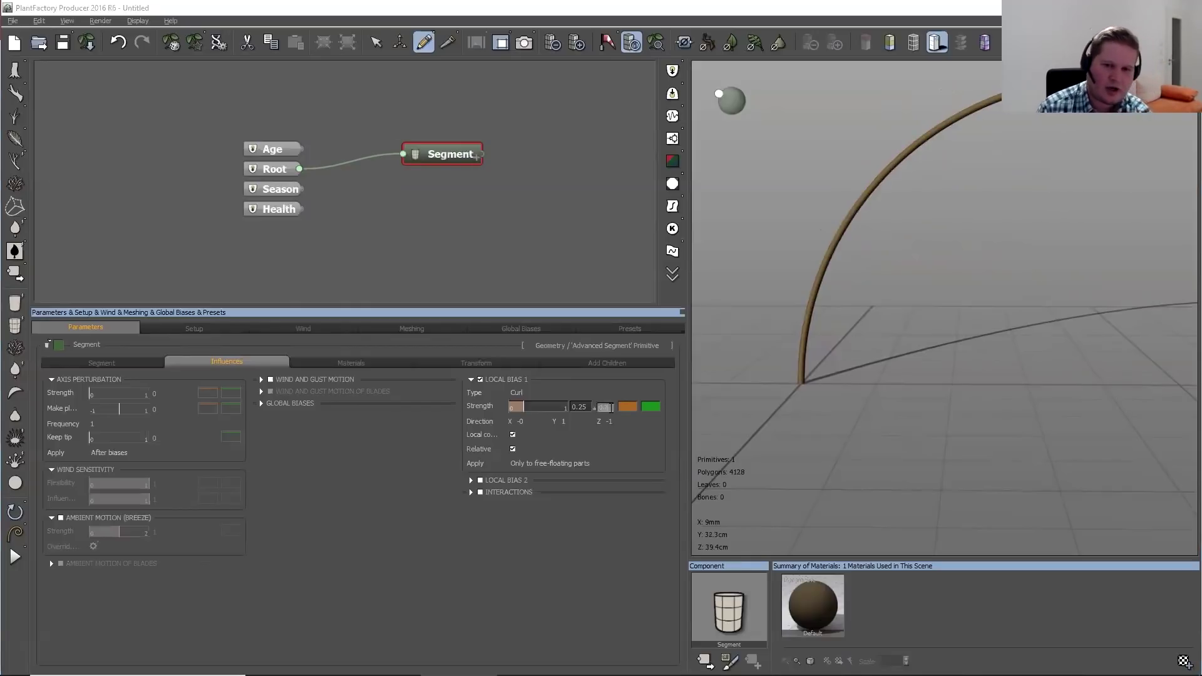
{"action": "key", "text": "Return"}
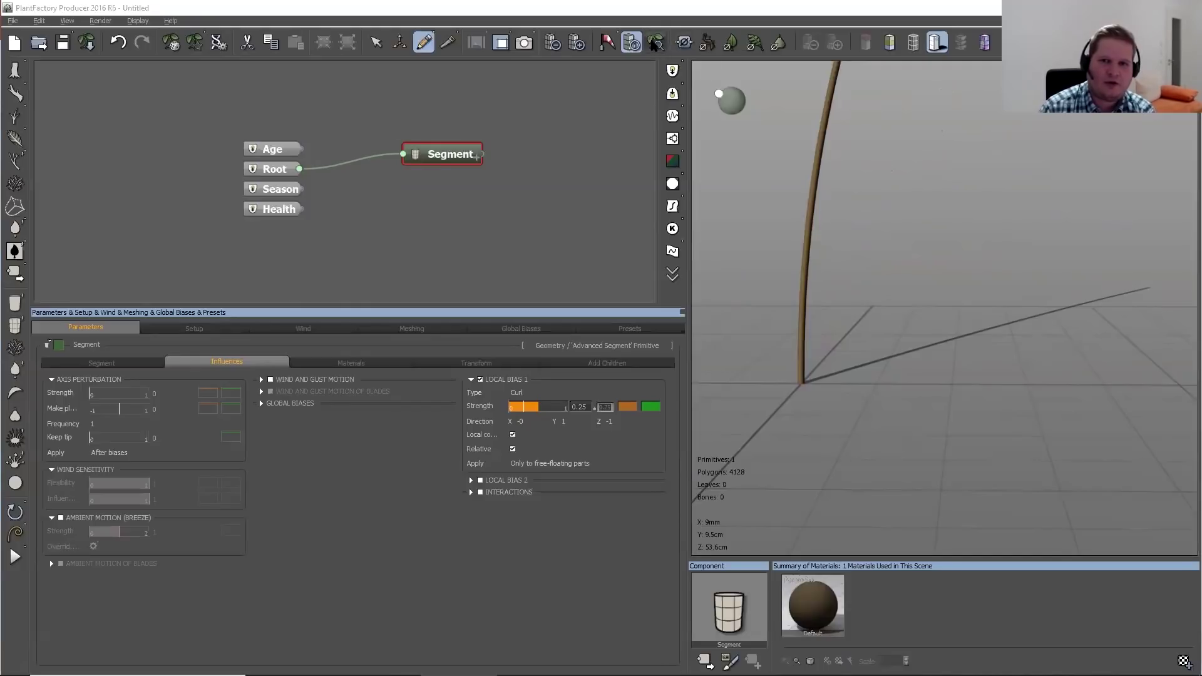
{"action": "key", "text": "f"}
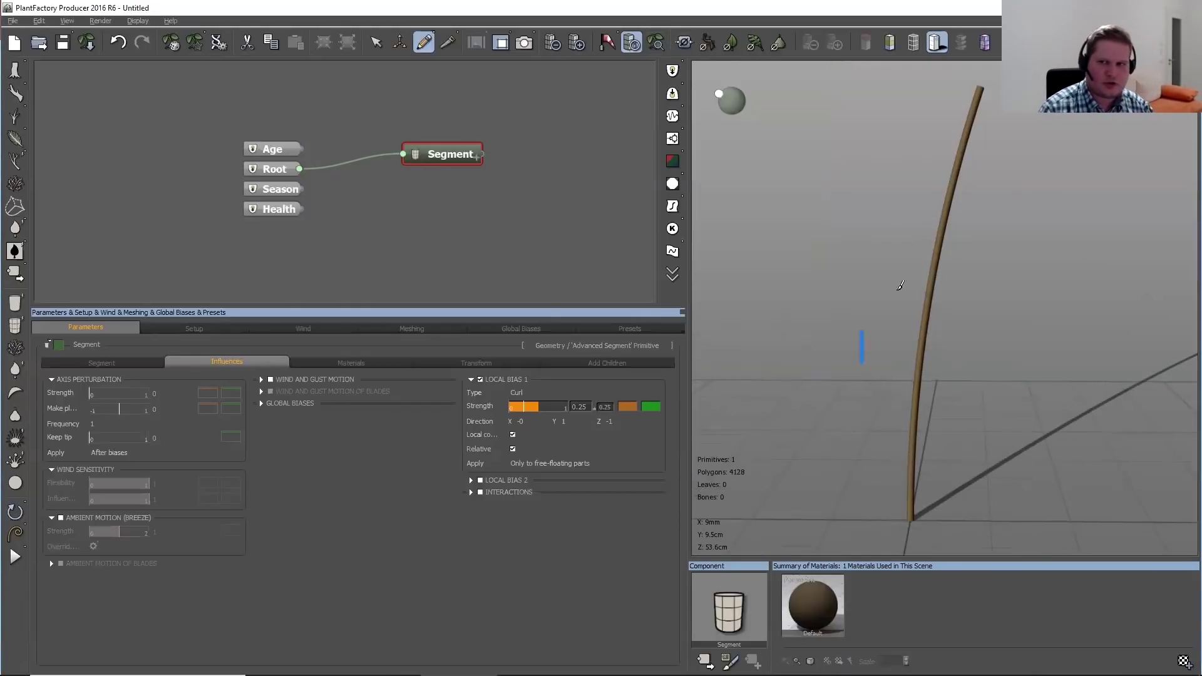
Edit the filter of the curl strength, lowering its end keypoint to -1 for a linear fall along the stalk
{"action": "left_click", "coordinate": [627, 404]}
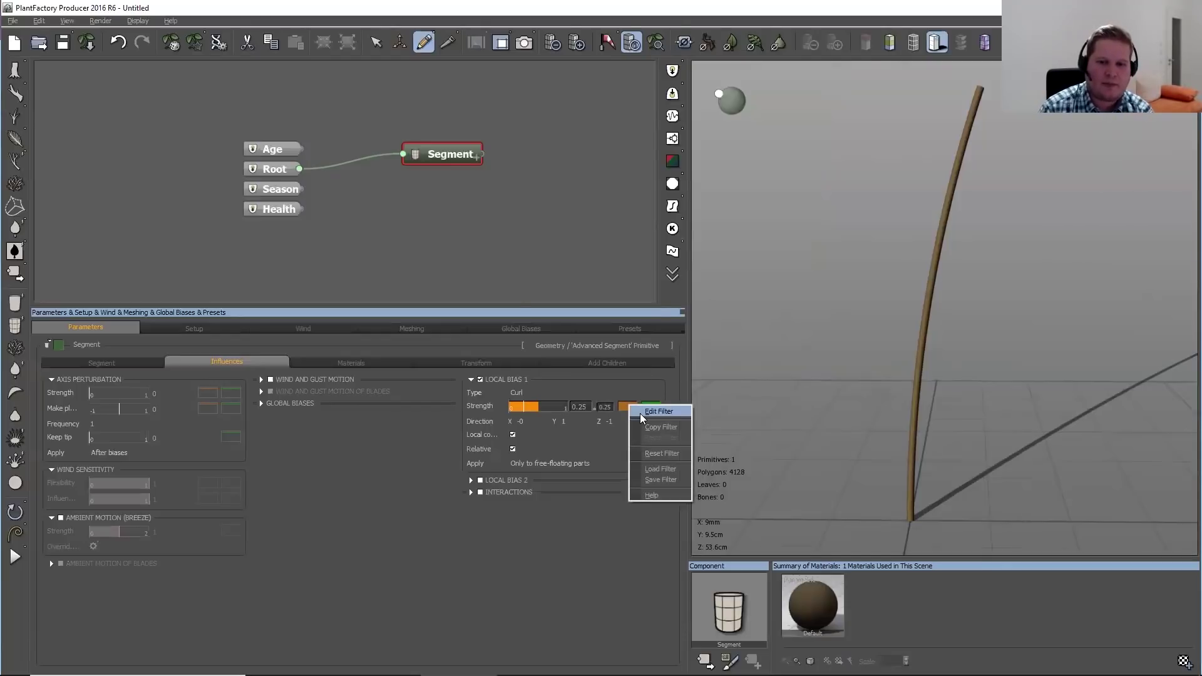
{"action": "left_click", "coordinate": [639, 413]}
{"action": "left_click_drag", "start_coordinate": [694, 286], "coordinate": [686, 222]}
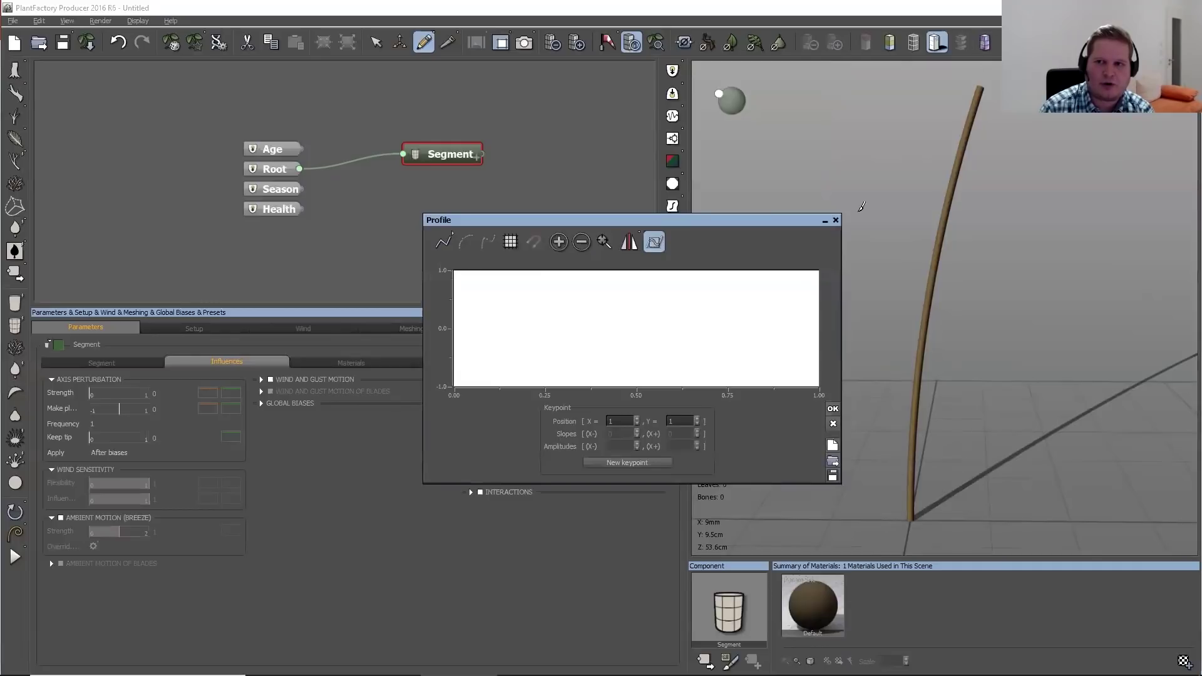
{"action": "left_click_drag", "start_coordinate": [816, 269], "coordinate": [820, 266]}
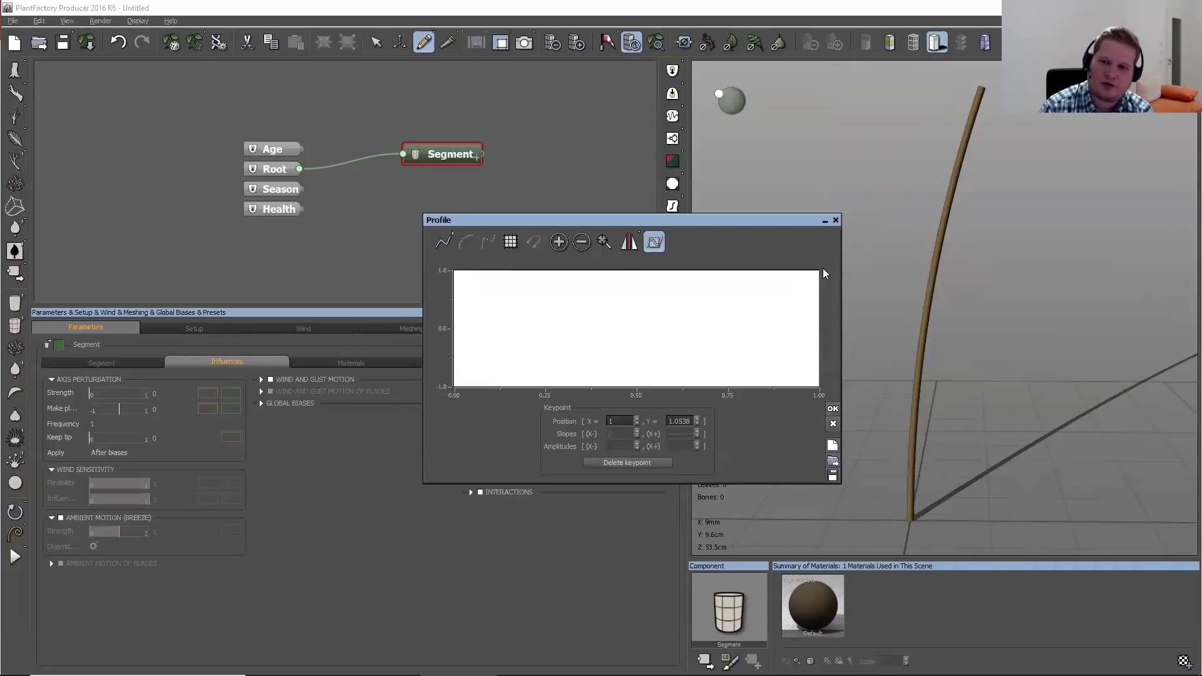
{"action": "left_click_drag", "start_coordinate": [817, 265], "coordinate": [824, 388]}
Mirror the filter profile and mirror it back, show the snapping grid, and accept the profile
{"action": "left_click", "coordinate": [629, 242]}
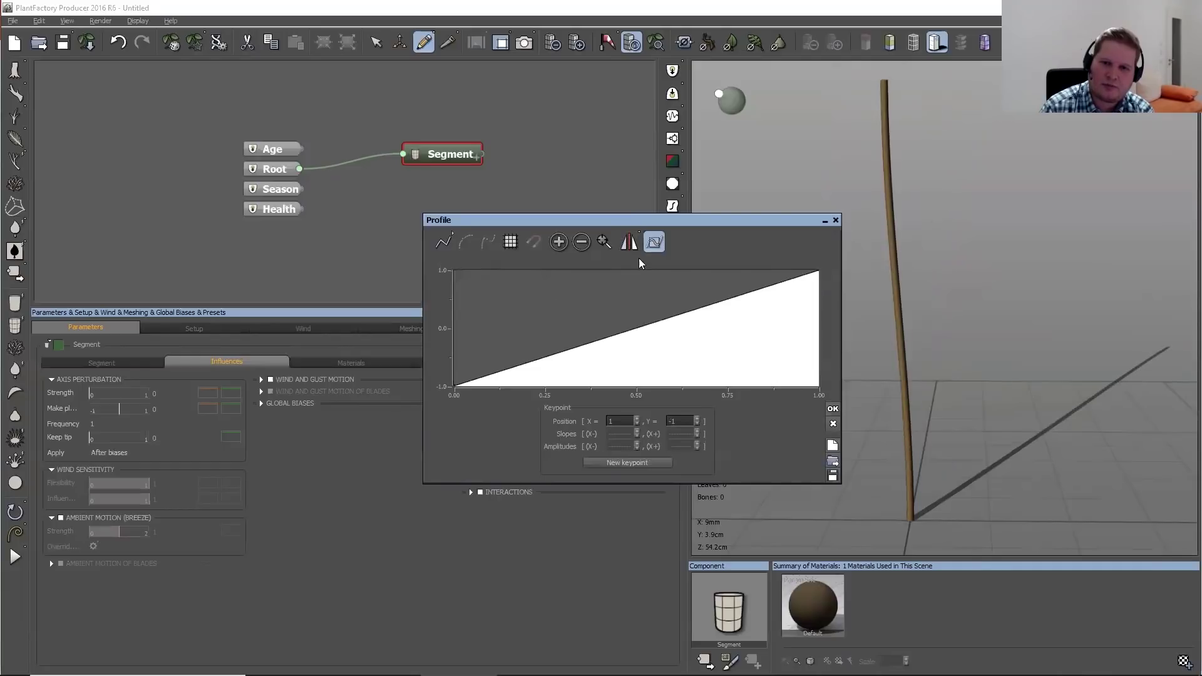
{"action": "left_click", "coordinate": [629, 242]}
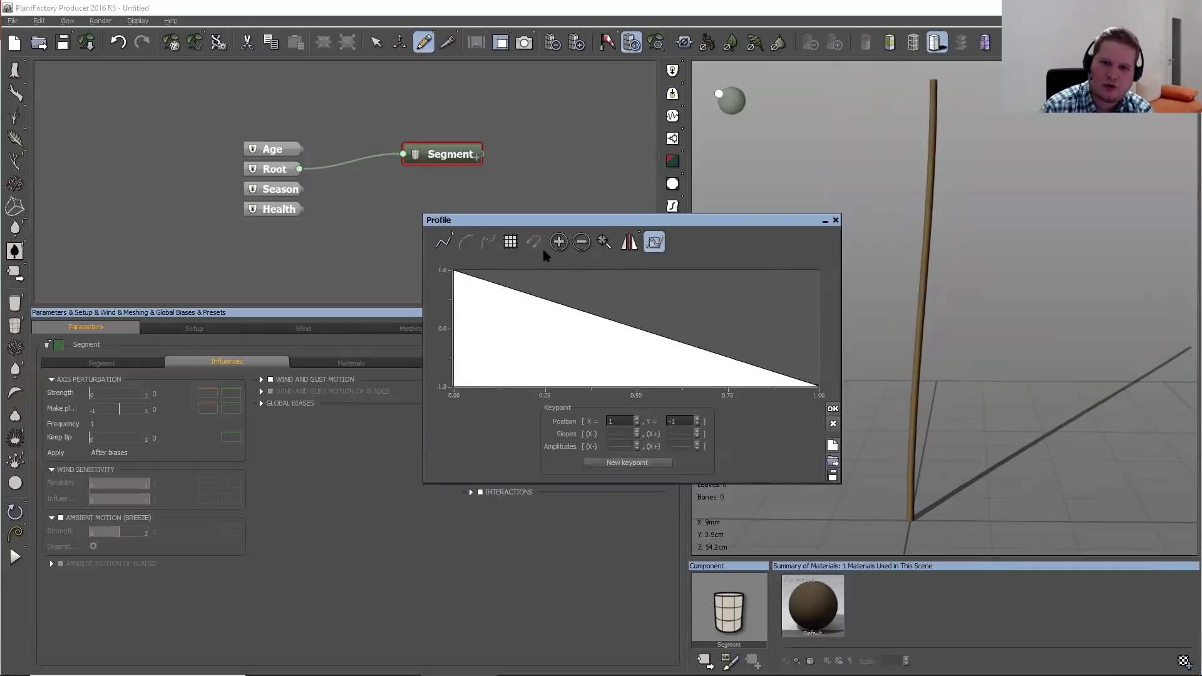
{"action": "left_click", "coordinate": [511, 244]}
{"action": "left_click", "coordinate": [816, 383]}
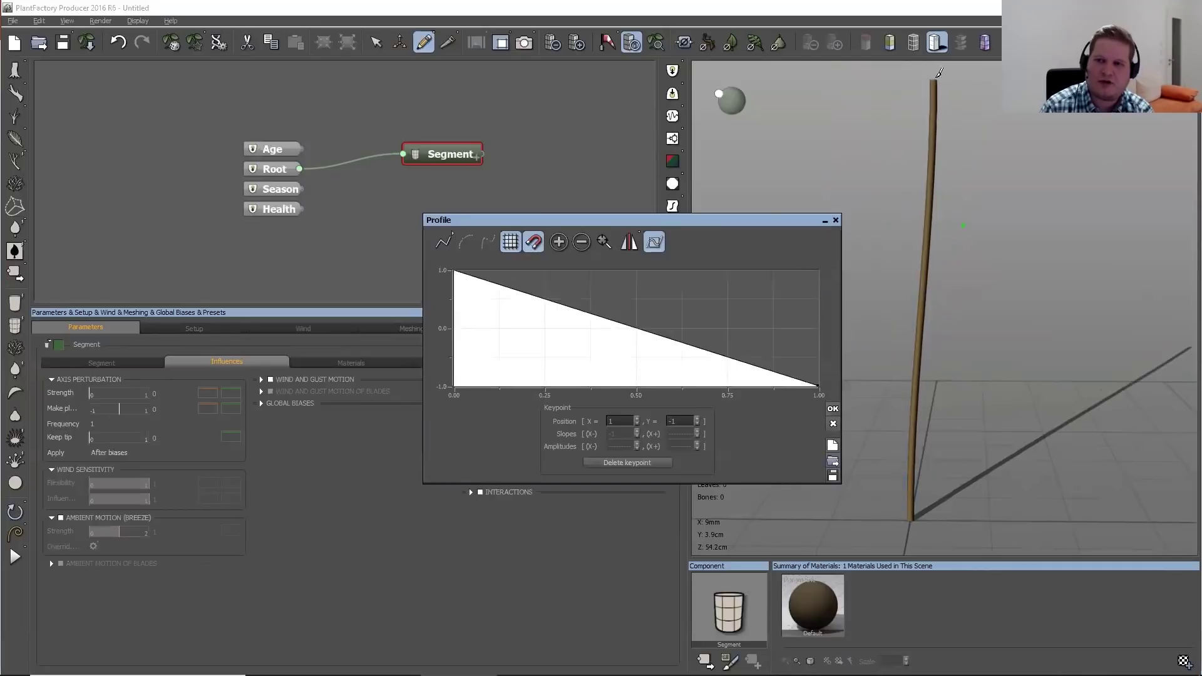
{"action": "left_click", "coordinate": [833, 408]}
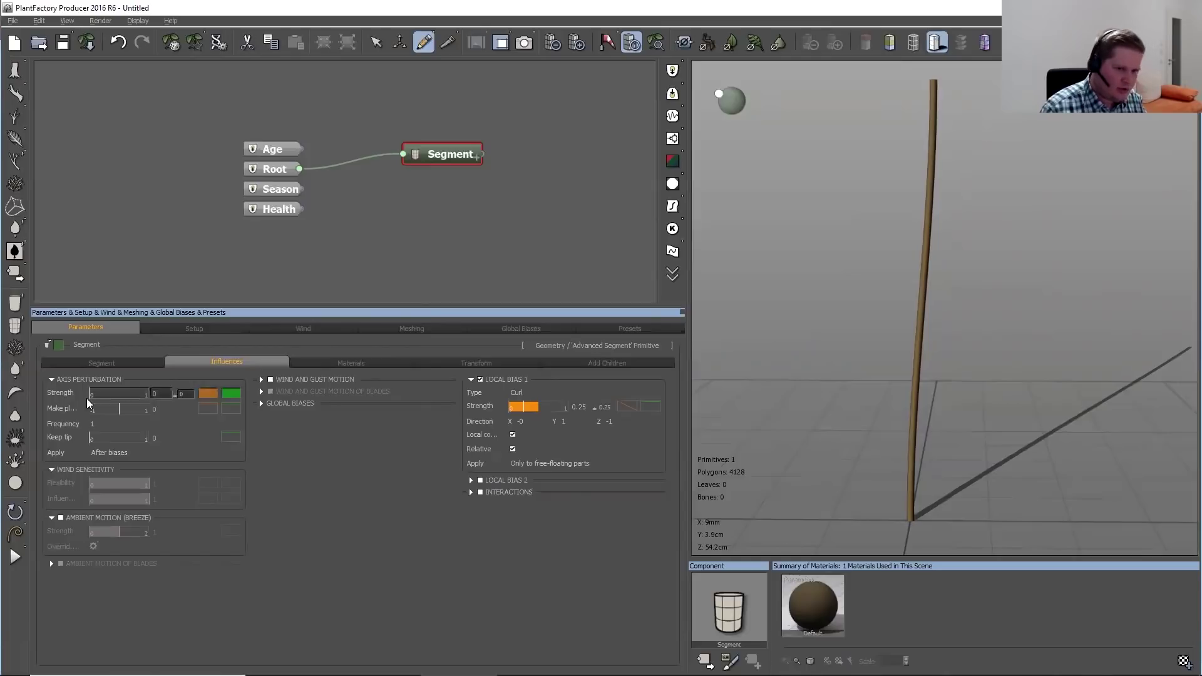
Expose the axis perturbation frequency as a MetaNode and open that MetaNode's internal graph for editing
{"action": "right_click", "coordinate": [64, 432]}
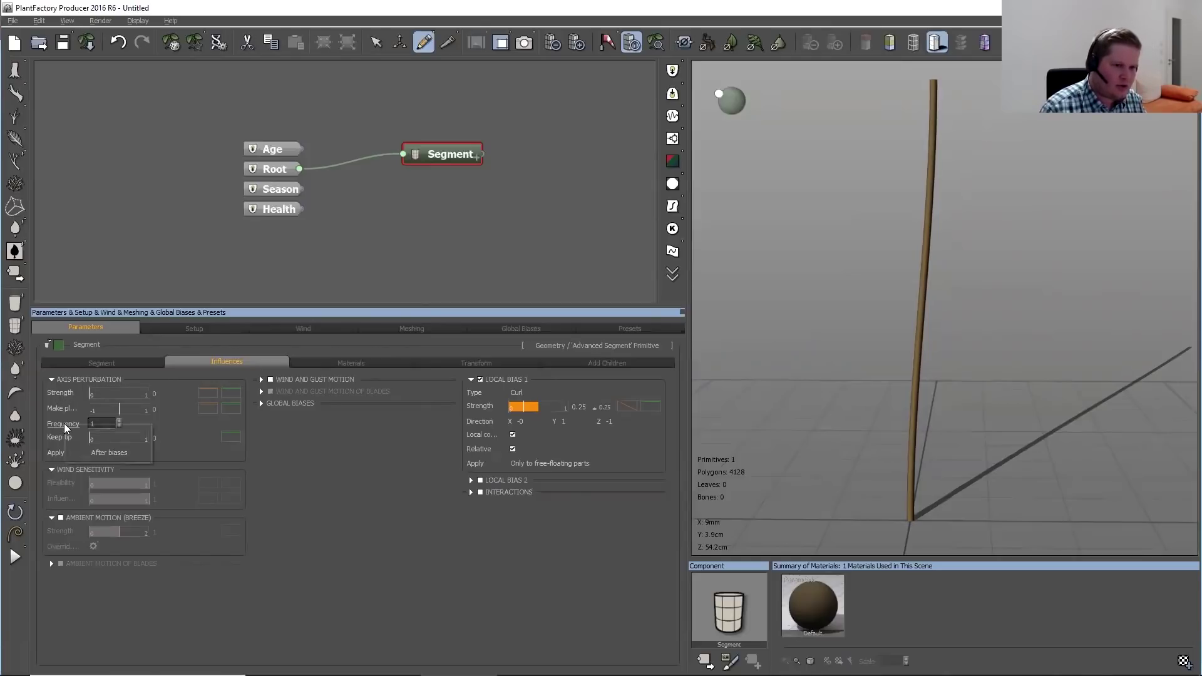
{"action": "left_click", "coordinate": [99, 432]}
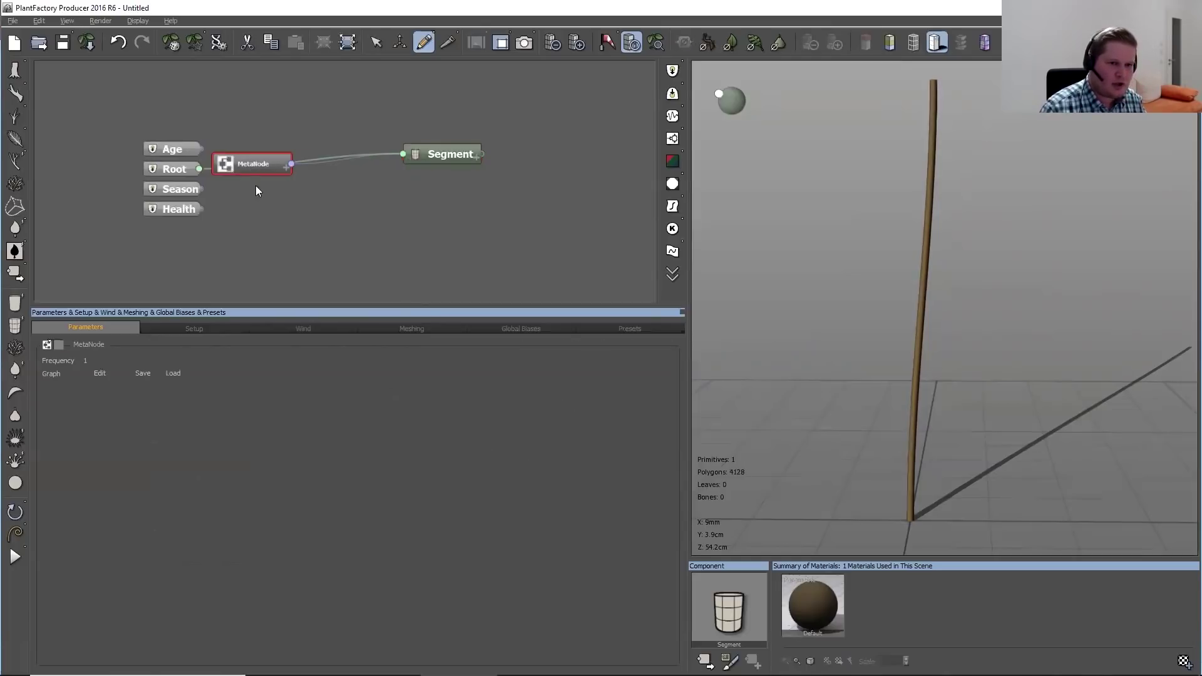
{"action": "left_click", "coordinate": [100, 373]}
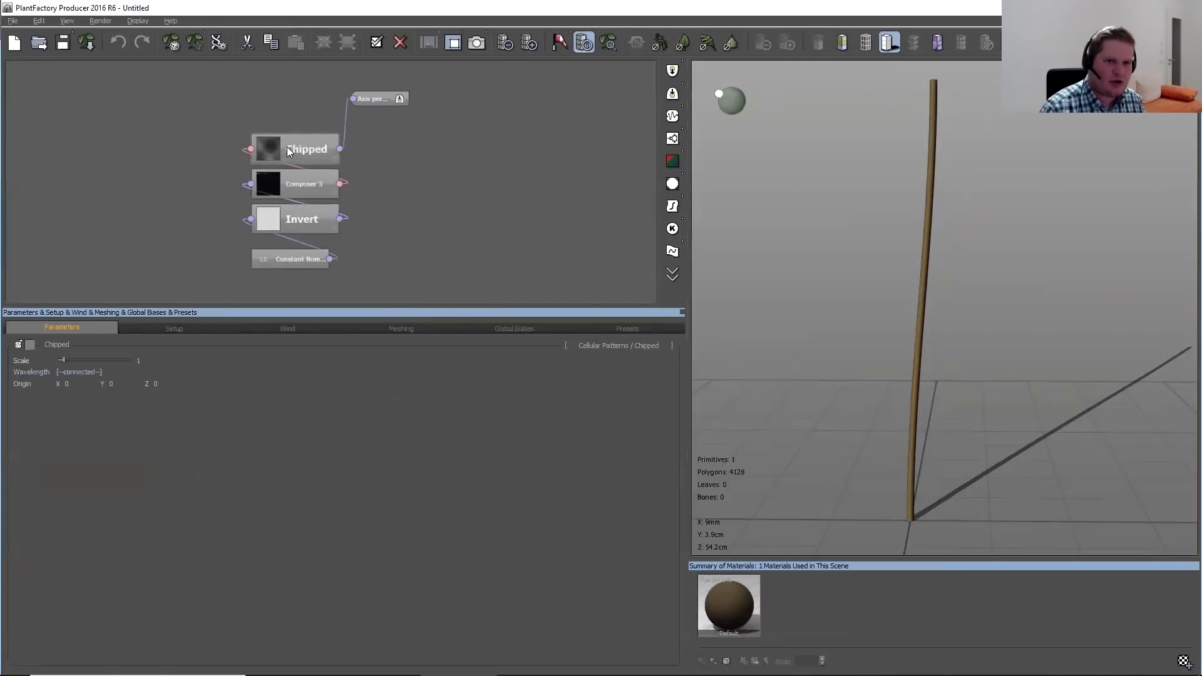
Change the Chipped noise node to the Perlin Noises type Gradient and accept the MetaNode's edited graph
{"action": "left_click", "coordinate": [388, 191]}
{"action": "left_click", "coordinate": [294, 152]}
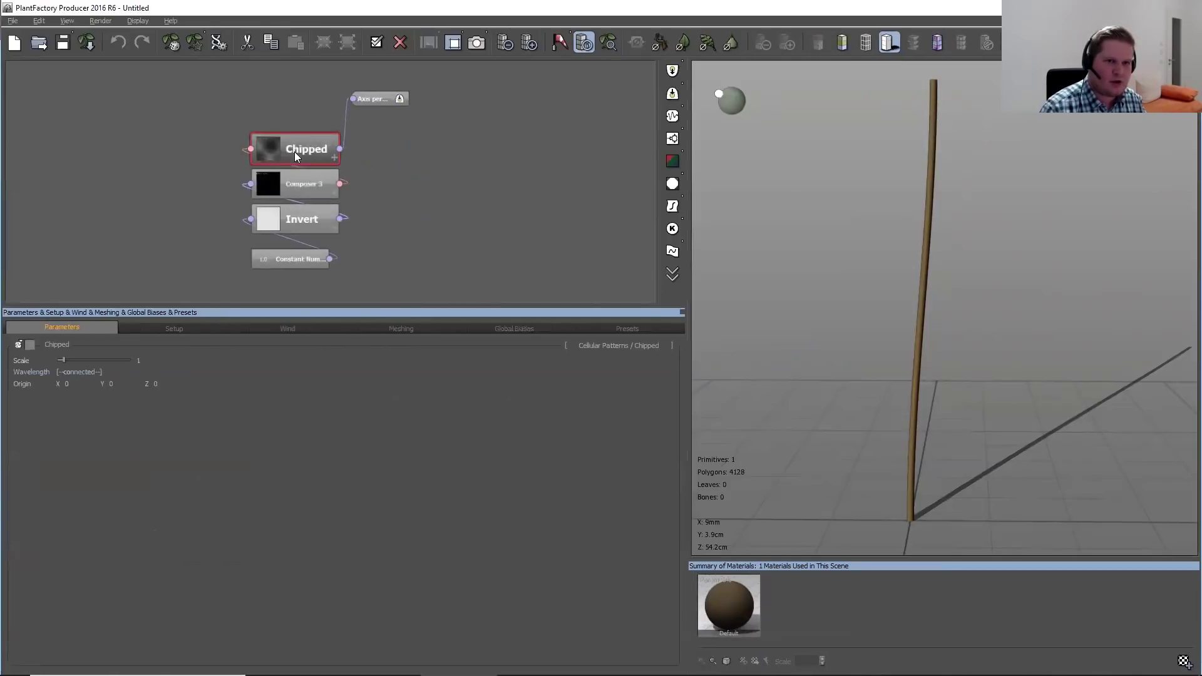
{"action": "left_click", "coordinate": [595, 342]}
{"action": "mouse_move", "coordinate": [634, 516]}
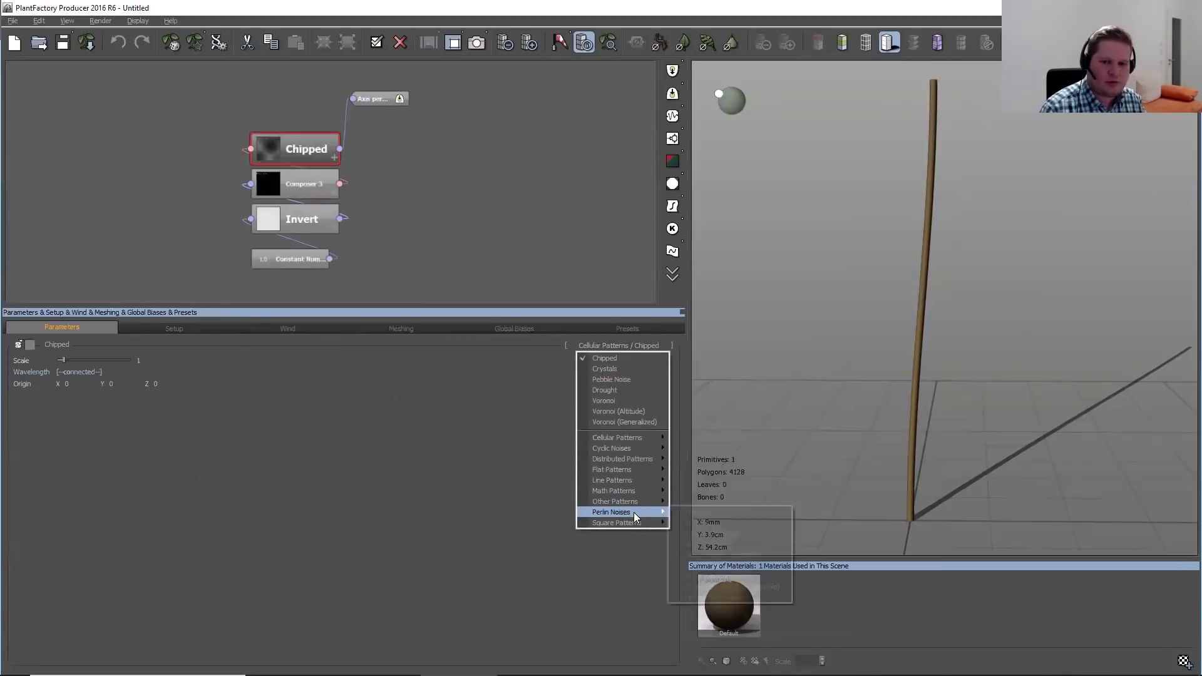
{"action": "left_click", "coordinate": [707, 523]}
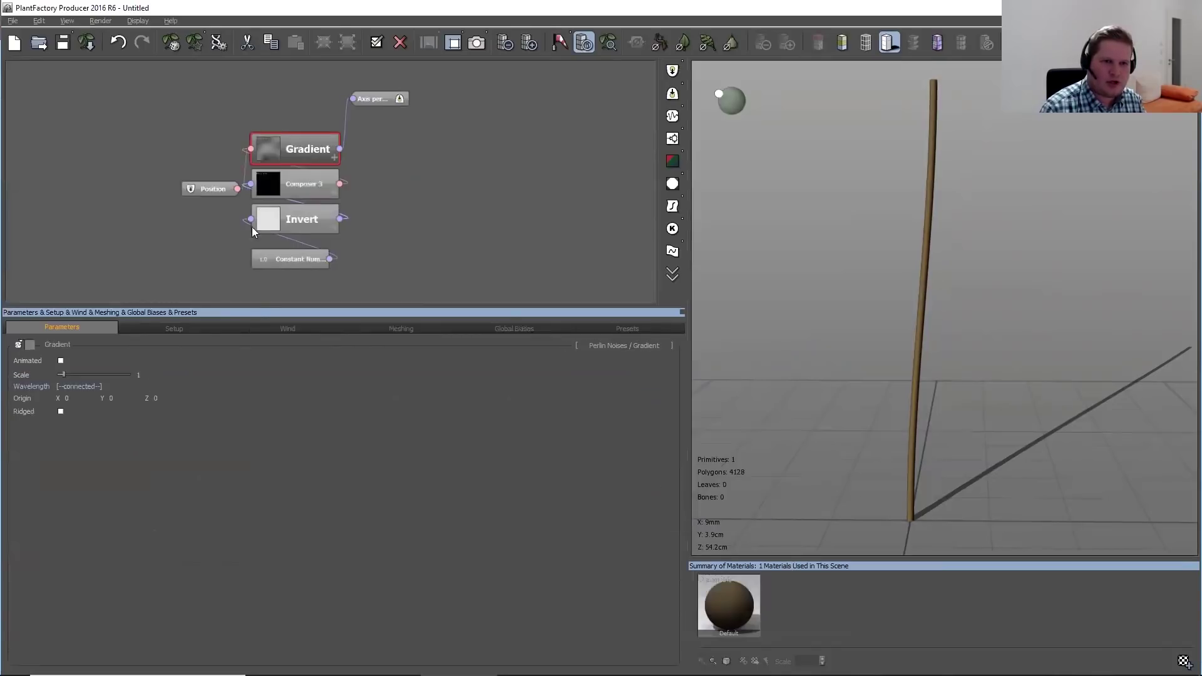
{"action": "left_click", "coordinate": [376, 42]}
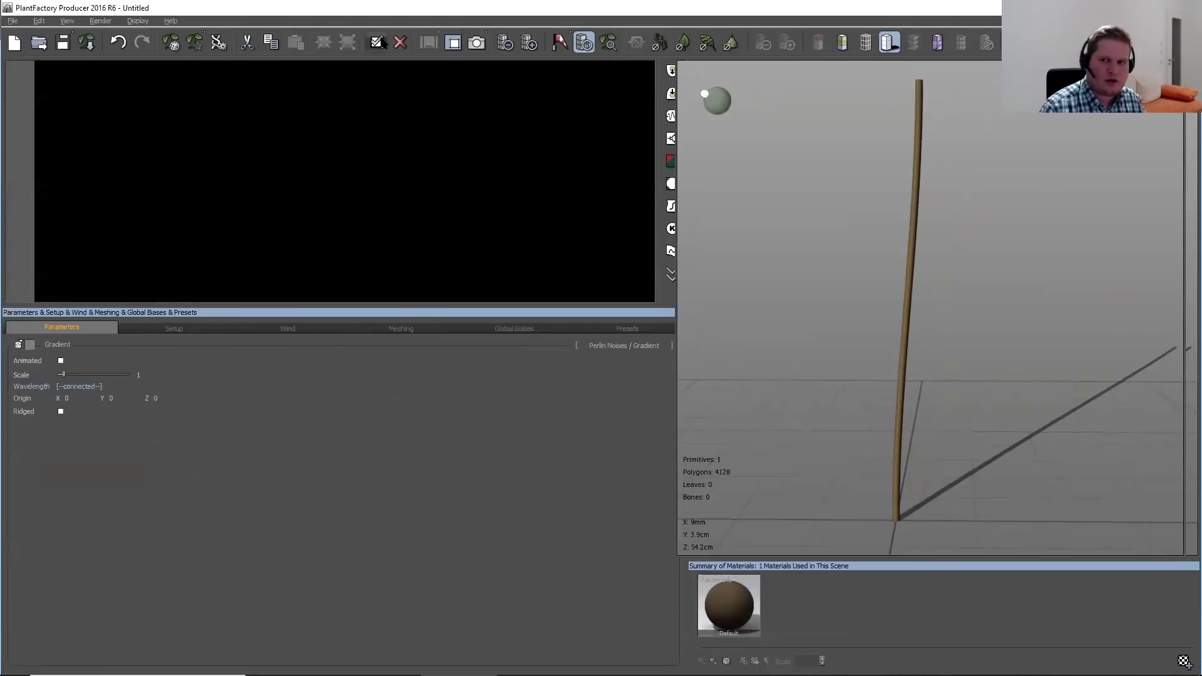
Change the MetaNode's frequency value and set the Segment's axis perturbation strength to 0.09
{"action": "double_click", "coordinate": [88, 360]}
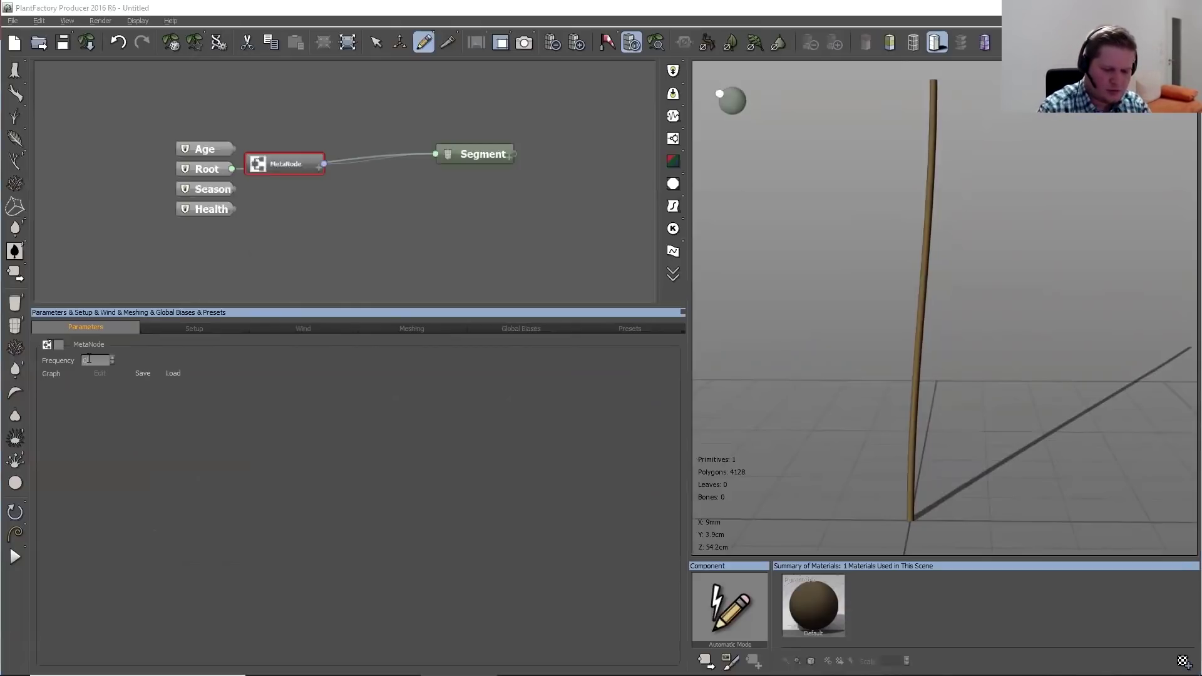
{"action": "double_click", "coordinate": [88, 359]}
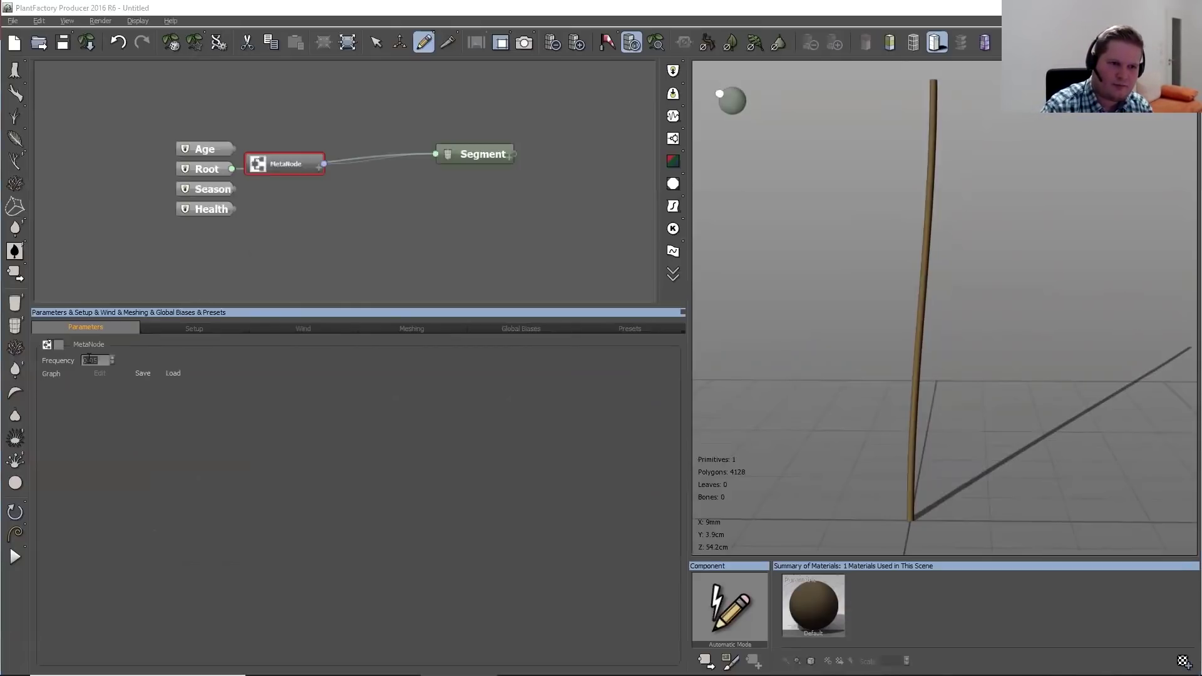
{"action": "left_click", "coordinate": [440, 159]}
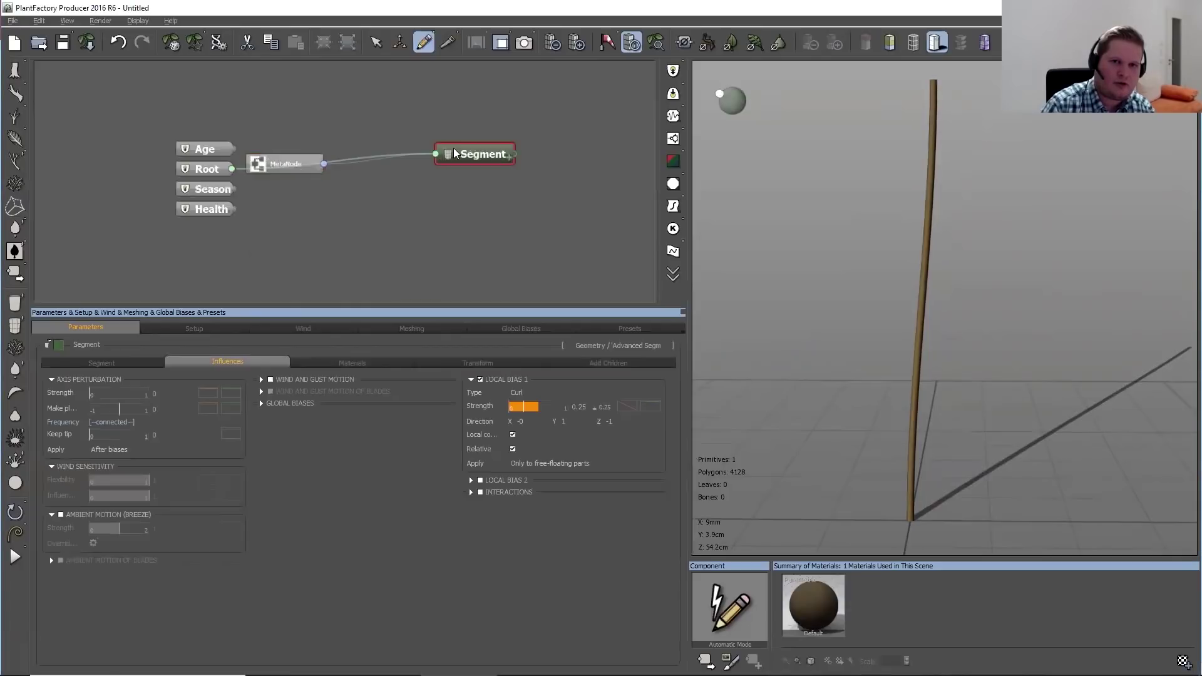
{"action": "mouse_move", "coordinate": [100, 393]}
{"action": "left_mouse_down"}
{"action": "mouse_move", "coordinate": [133, 396]}
{"action": "mouse_move", "coordinate": [100, 393]}
{"action": "left_mouse_up"}
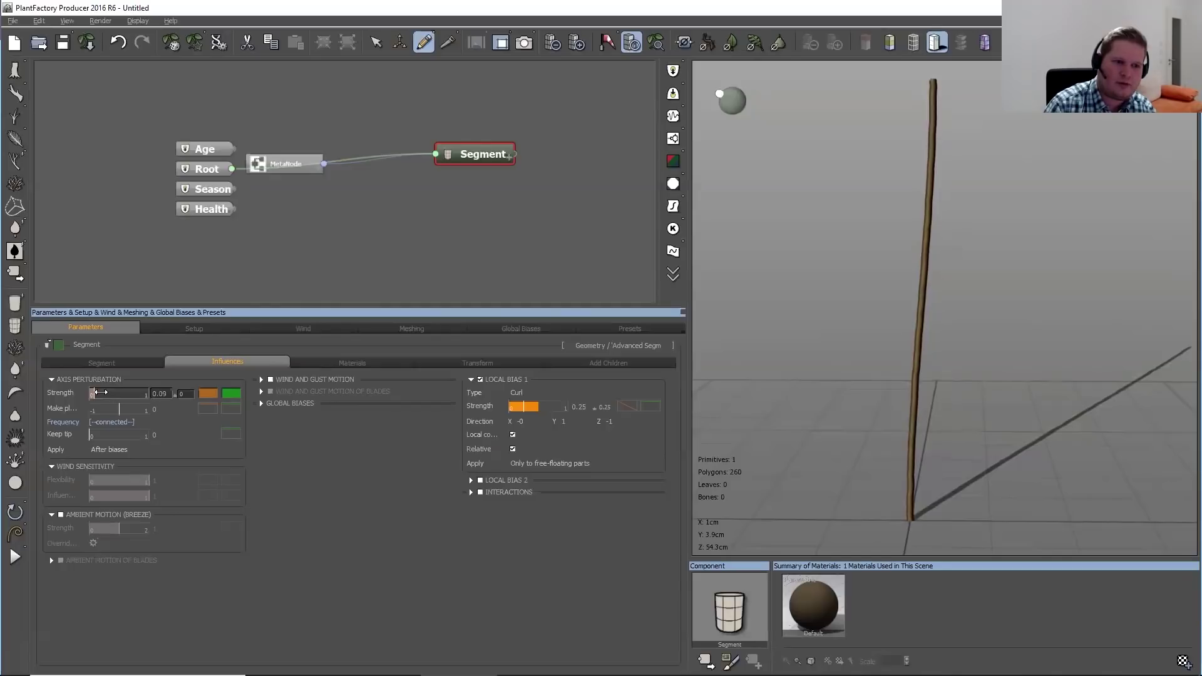
Set the axis perturbation's keep-tip value to 0.5 with a random variation of 0.2
{"action": "left_click", "coordinate": [122, 431]}
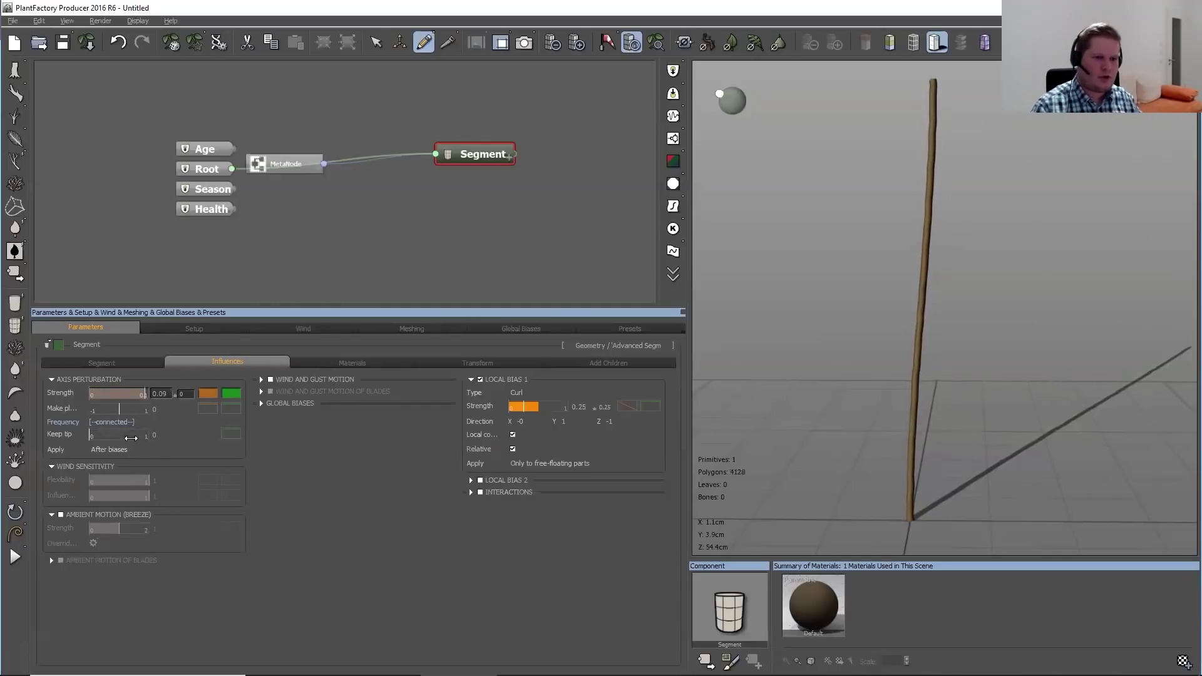
{"action": "type", "text": "0.5"}
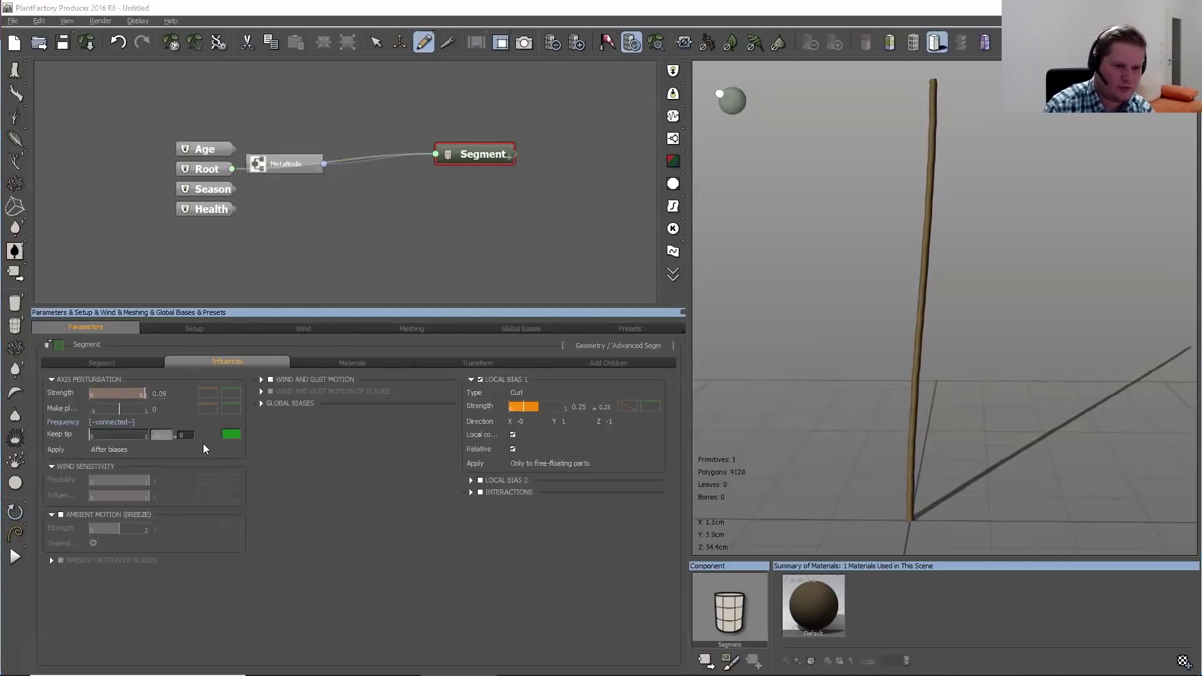
{"action": "left_click", "coordinate": [186, 435]}
{"action": "type", "text": "0.2"}
{"action": "key", "text": "Return"}
{"action": "left_click_drag", "start_coordinate": [1103, 233], "coordinate": [1060, 248]}
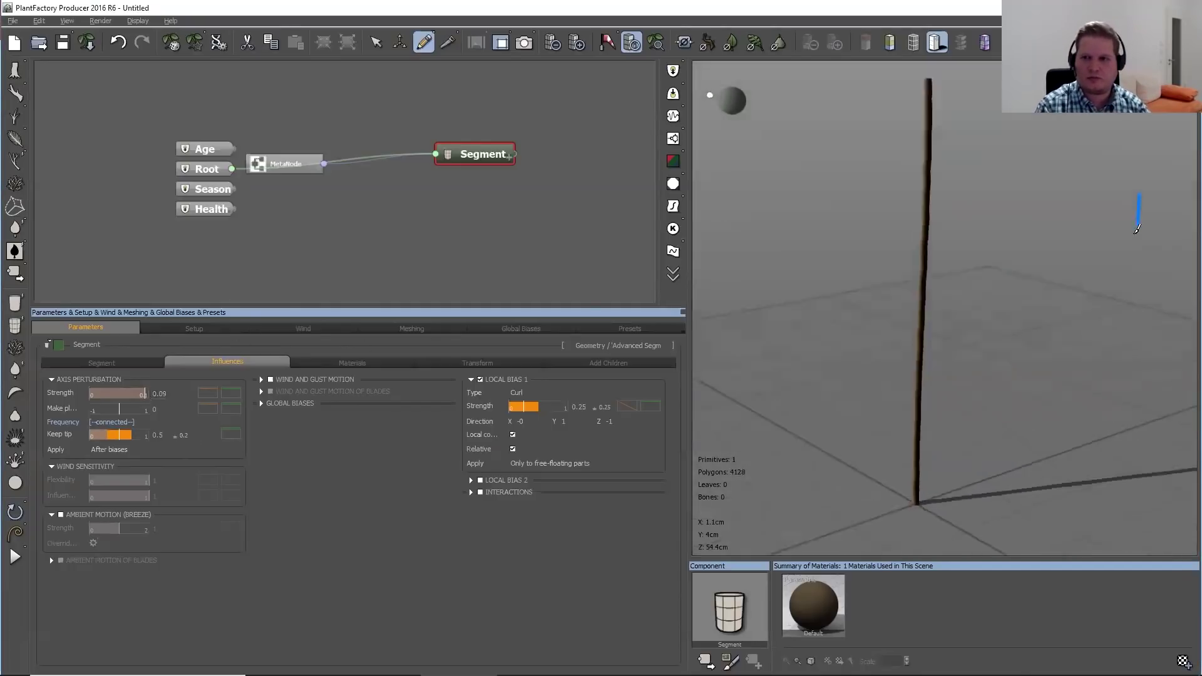
Set the Segment's axis perturbation strength to 0.06 and enable Local Bias 2 with local coordinates
{"action": "mouse_move", "coordinate": [145, 394]}
{"action": "left_mouse_down"}
{"action": "mouse_move", "coordinate": [103, 395]}
{"action": "mouse_move", "coordinate": [127, 393]}
{"action": "left_mouse_up"}
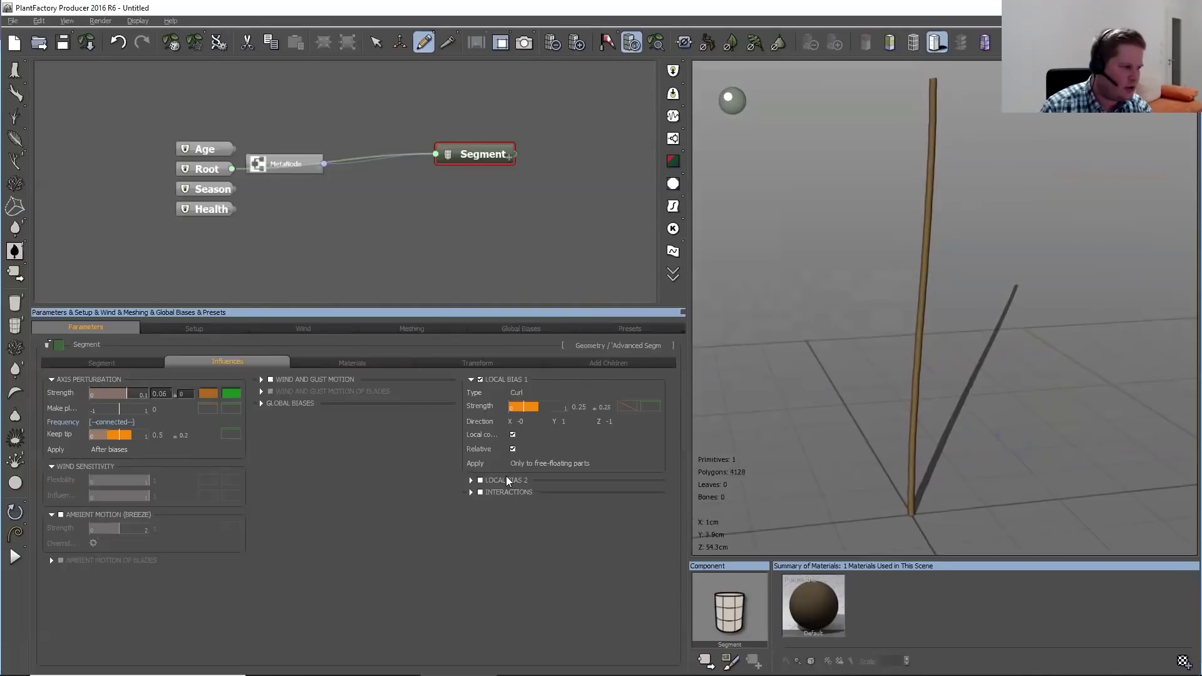
{"action": "left_click", "coordinate": [480, 480]}
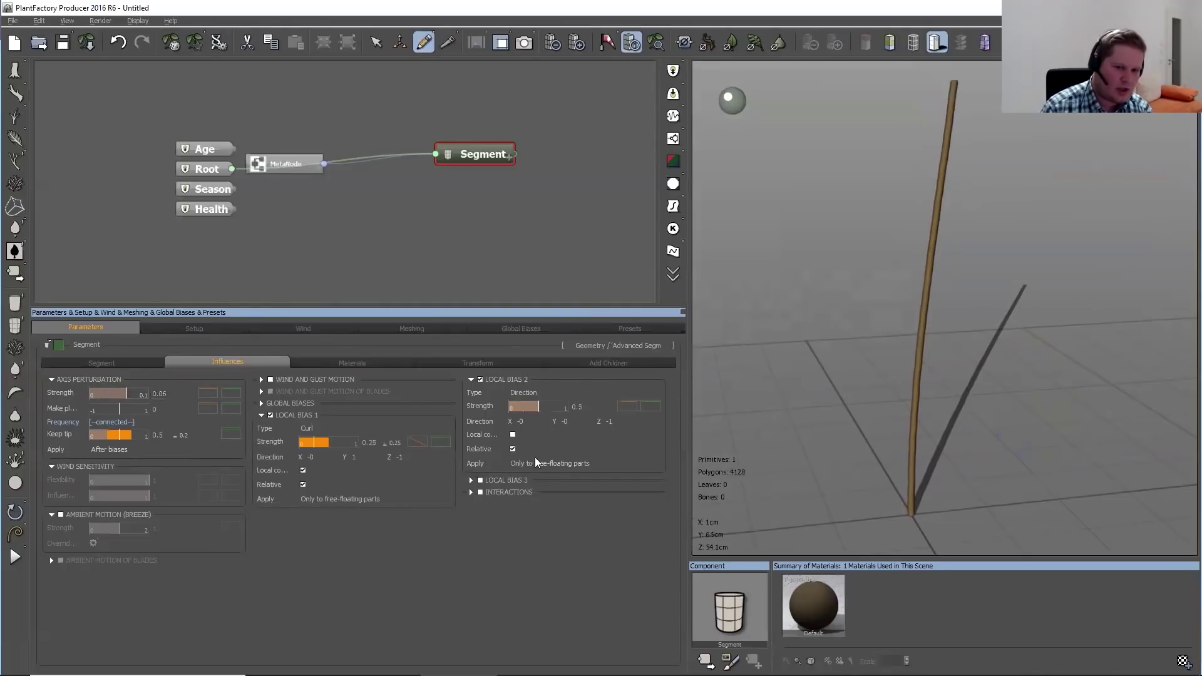
{"action": "right_click_drag", "start_coordinate": [1104, 384], "coordinate": [1054, 388]}
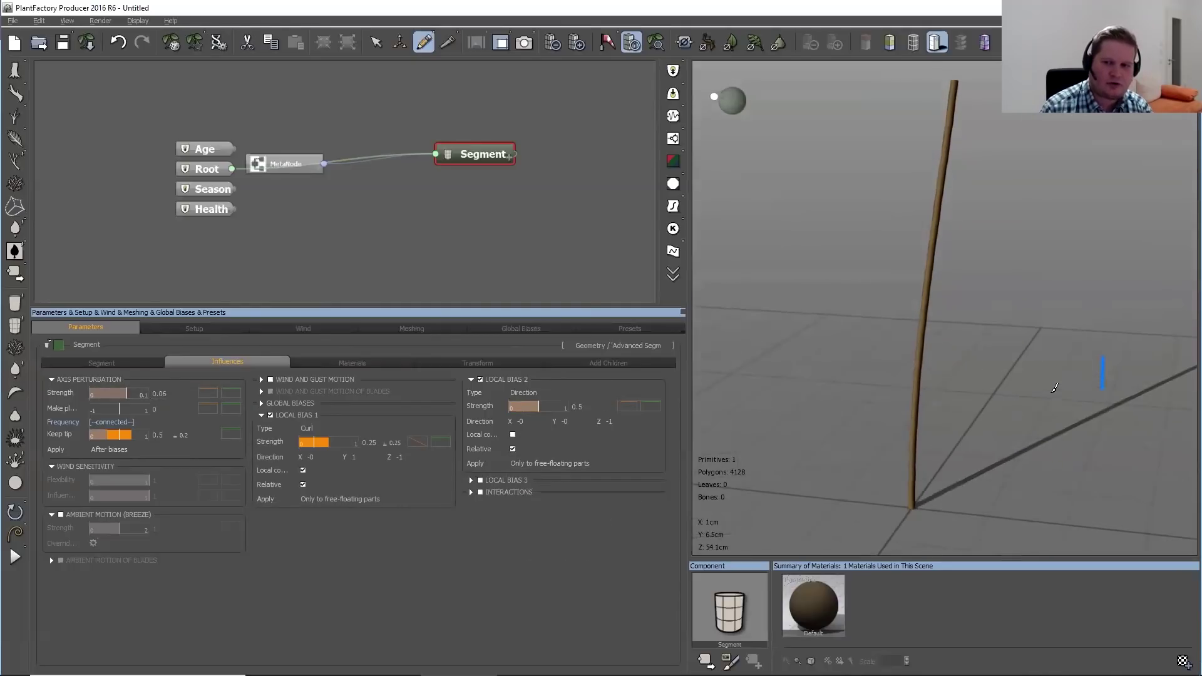
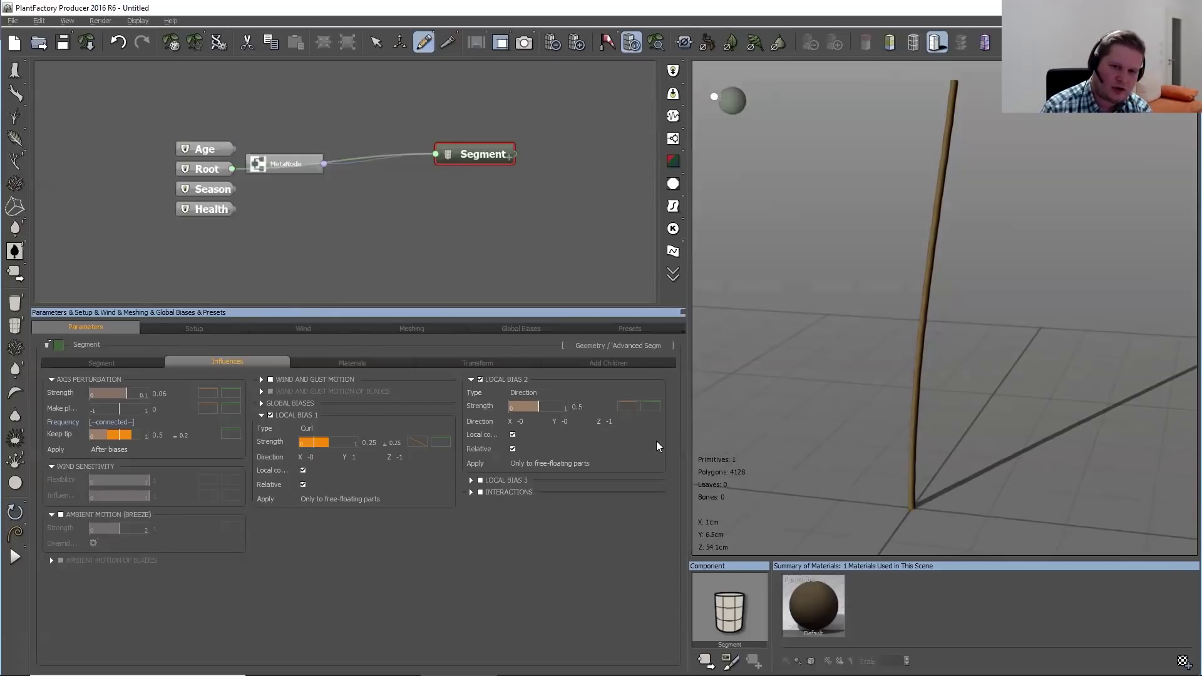
{"action": "left_click_drag", "start_coordinate": [1073, 339], "coordinate": [1131, 338]}
{"action": "scroll", "coordinate": [1030, 350], "scroll_direction": "down", "scroll_amount": 2}
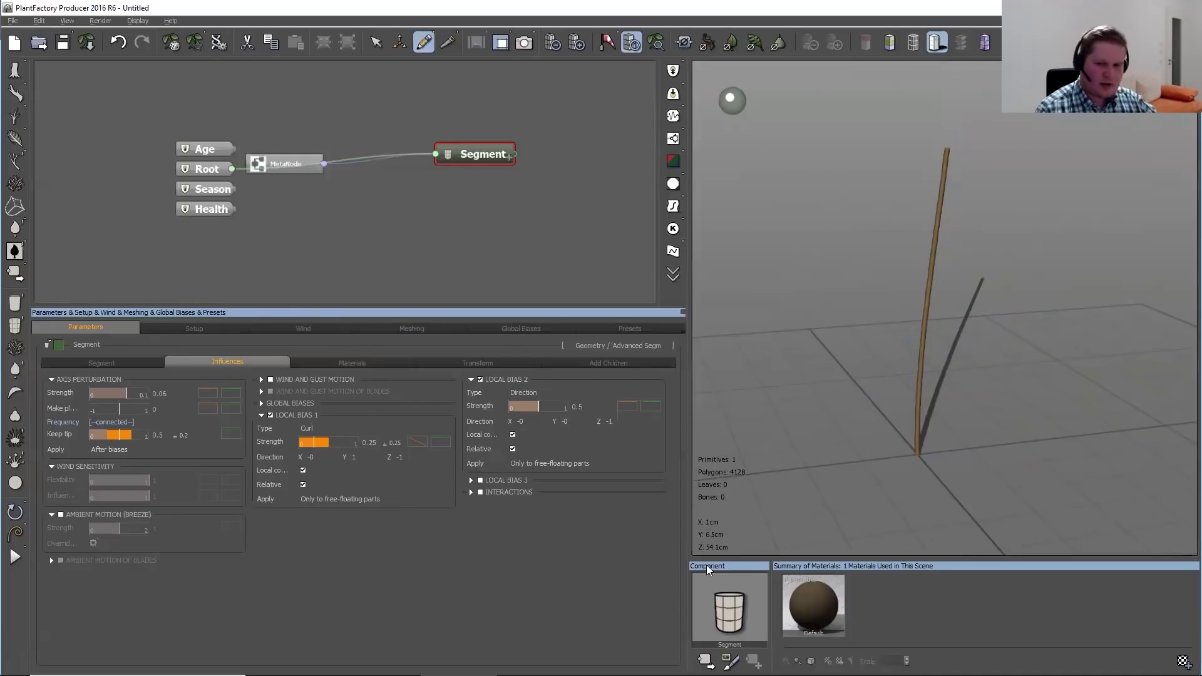
Display the Segment's material settings with the body UV section collapsed, and move the MetaNode above the Age node
{"action": "left_click", "coordinate": [345, 363]}
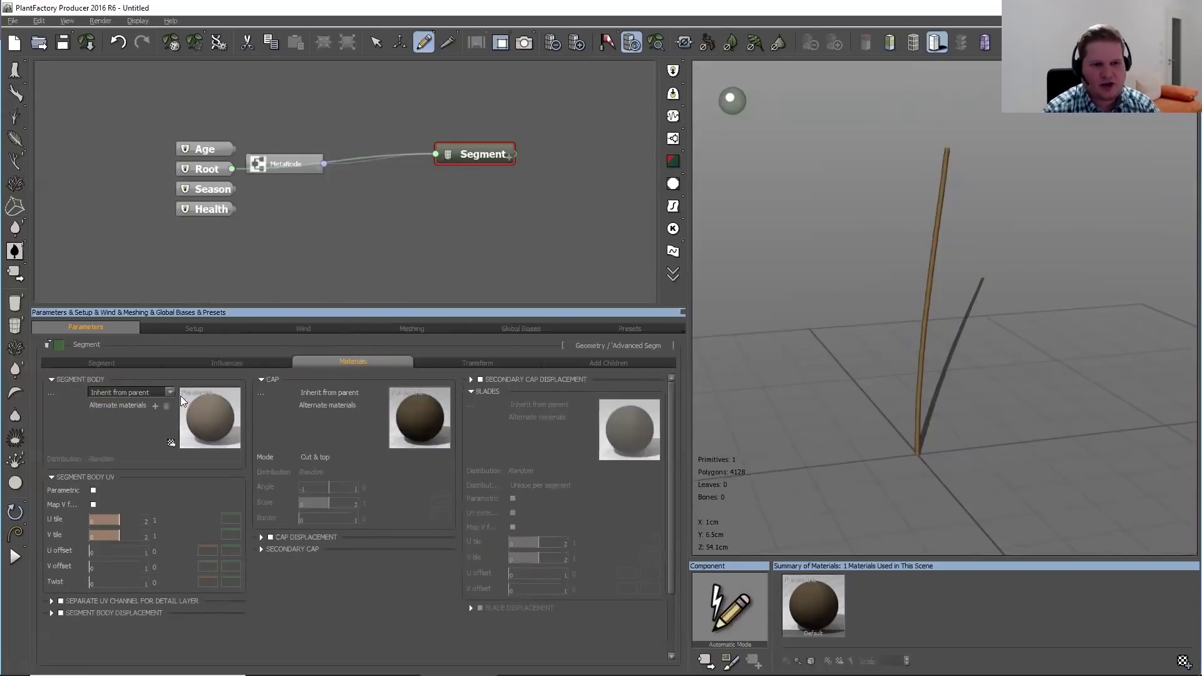
{"action": "left_click_drag", "start_coordinate": [275, 164], "coordinate": [285, 109]}
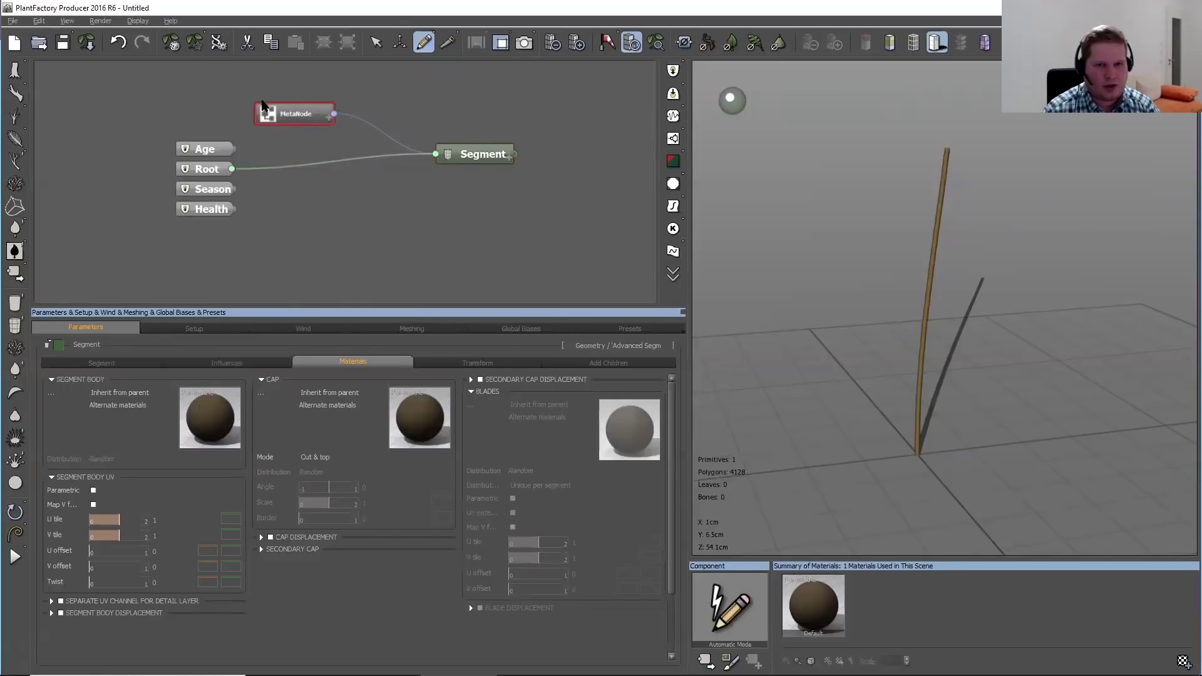
{"action": "left_click", "coordinate": [475, 153]}
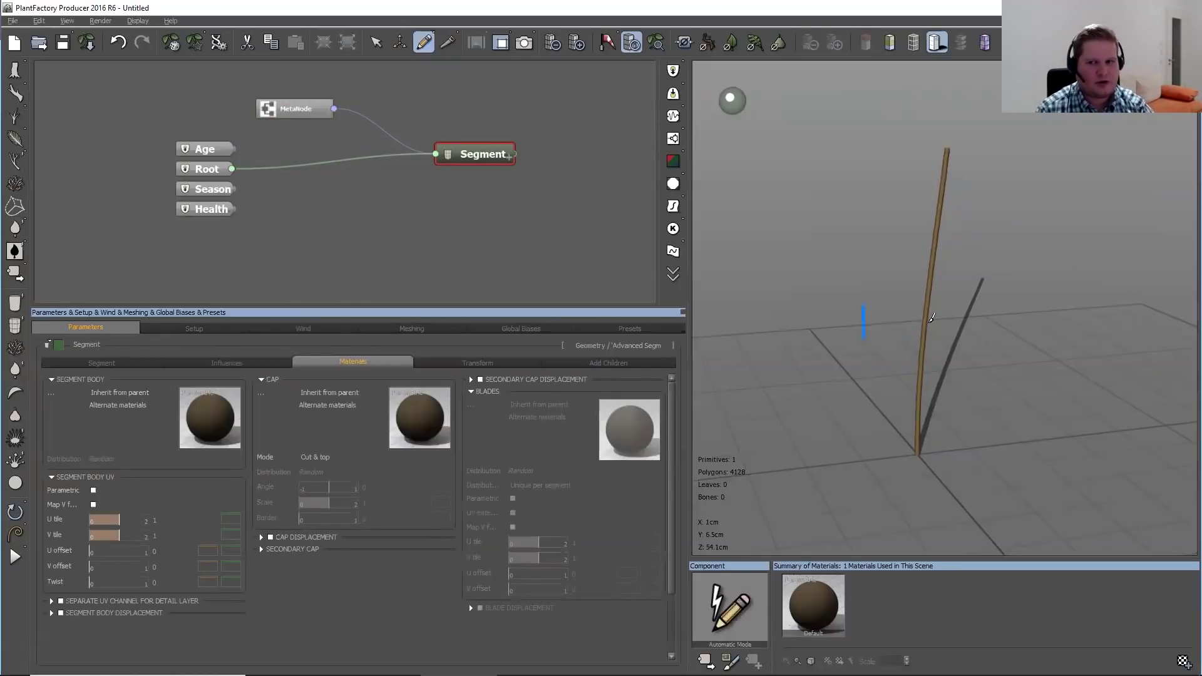
{"action": "left_click", "coordinate": [51, 478]}
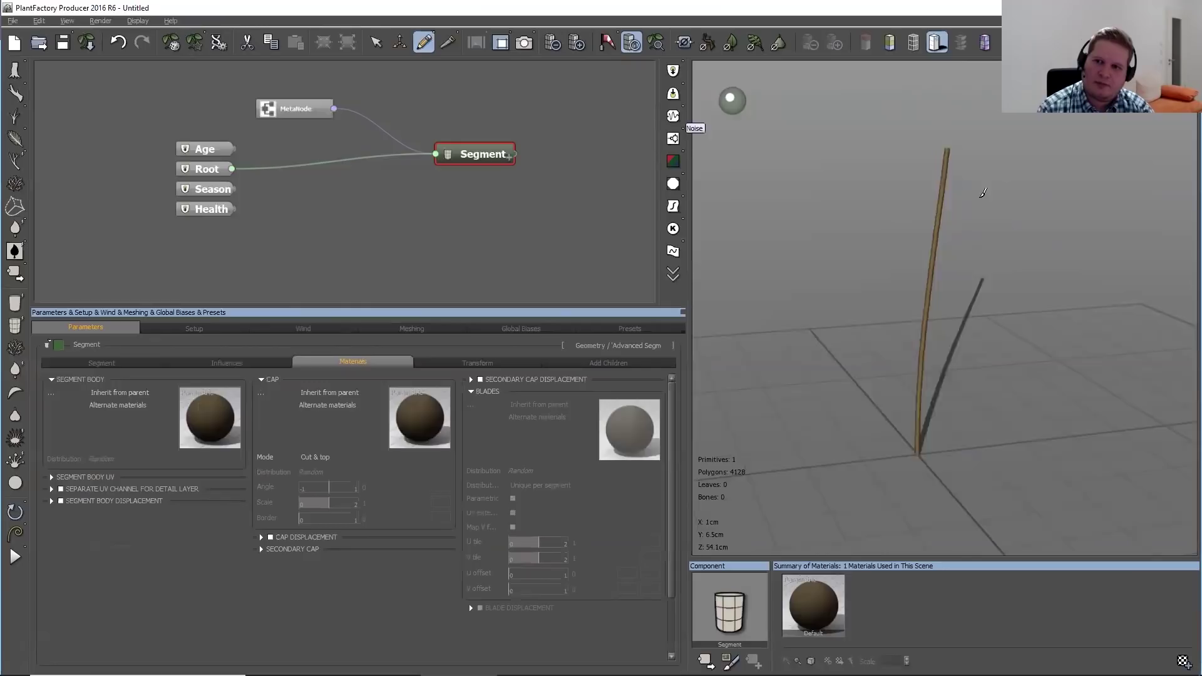
Examine the stalk's cap and its full length from several viewing angles and distances
{"action": "scroll", "coordinate": [982, 192], "scroll_direction": "up", "scroll_amount": 3}
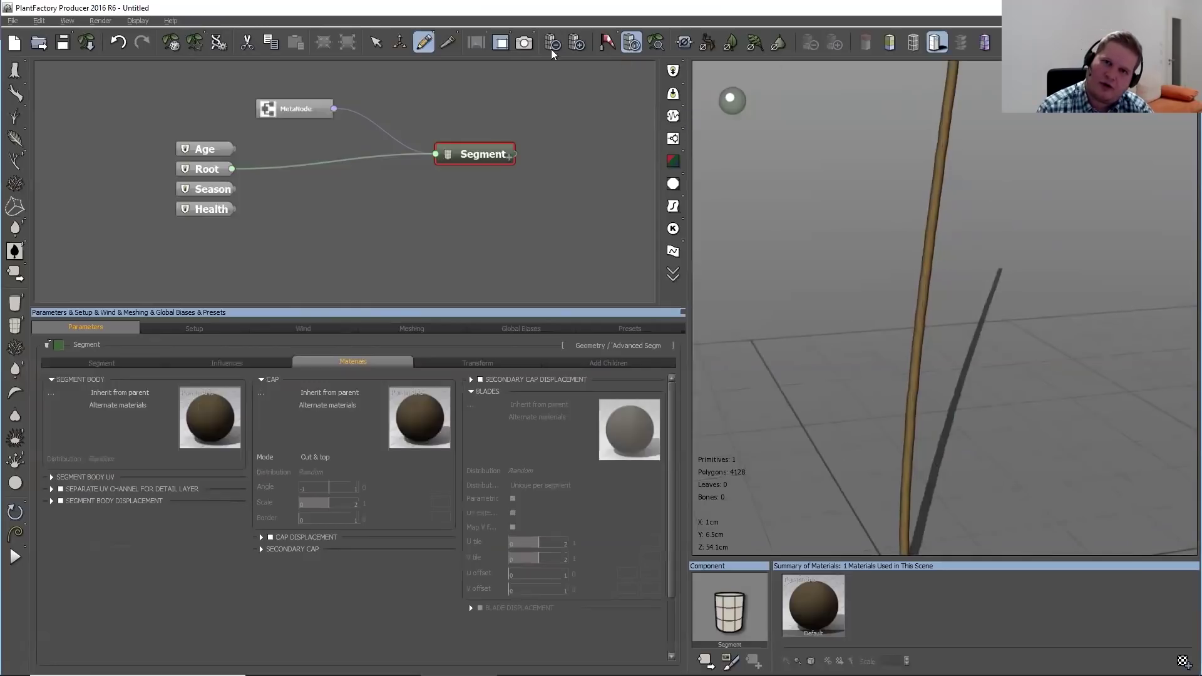
{"action": "left_click", "coordinate": [376, 42]}
{"action": "mouse_move", "coordinate": [979, 197]}
{"action": "left_mouse_down"}
{"action": "mouse_move", "coordinate": [1012, 201]}
{"action": "mouse_move", "coordinate": [970, 198]}
{"action": "mouse_move", "coordinate": [998, 163]}
{"action": "mouse_move", "coordinate": [1001, 240]}
{"action": "left_mouse_up"}
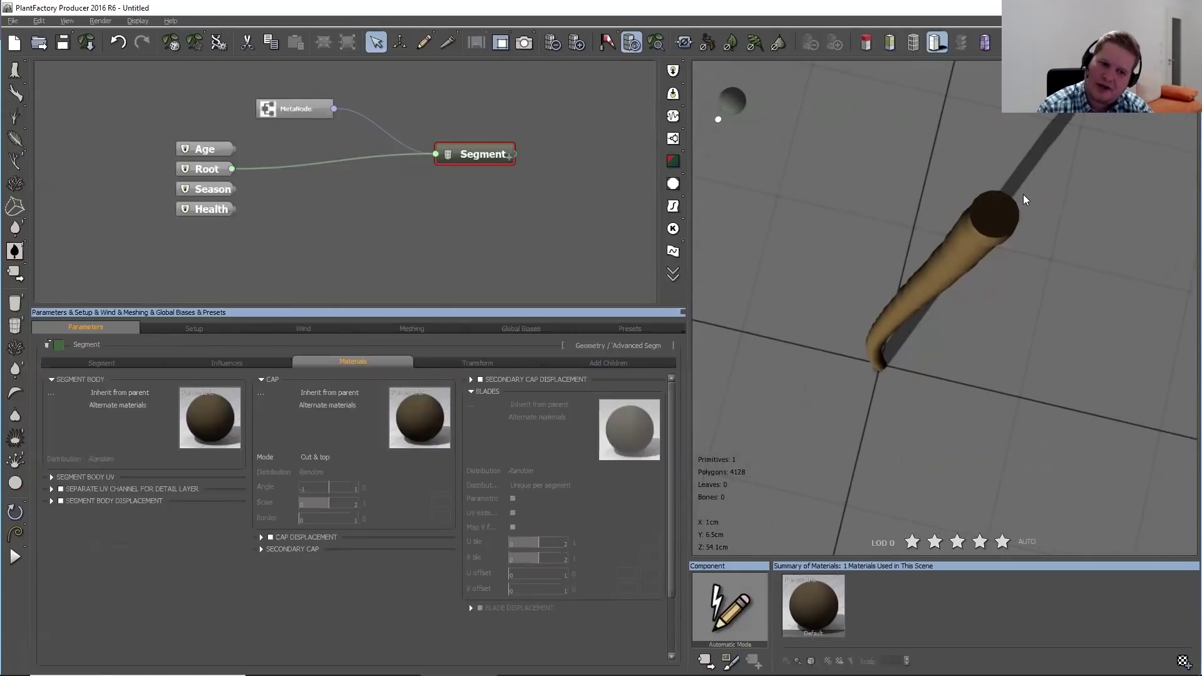
{"action": "left_click_drag", "start_coordinate": [1013, 376], "coordinate": [1001, 313]}
{"action": "scroll", "coordinate": [987, 303], "scroll_direction": "down", "scroll_amount": 4}
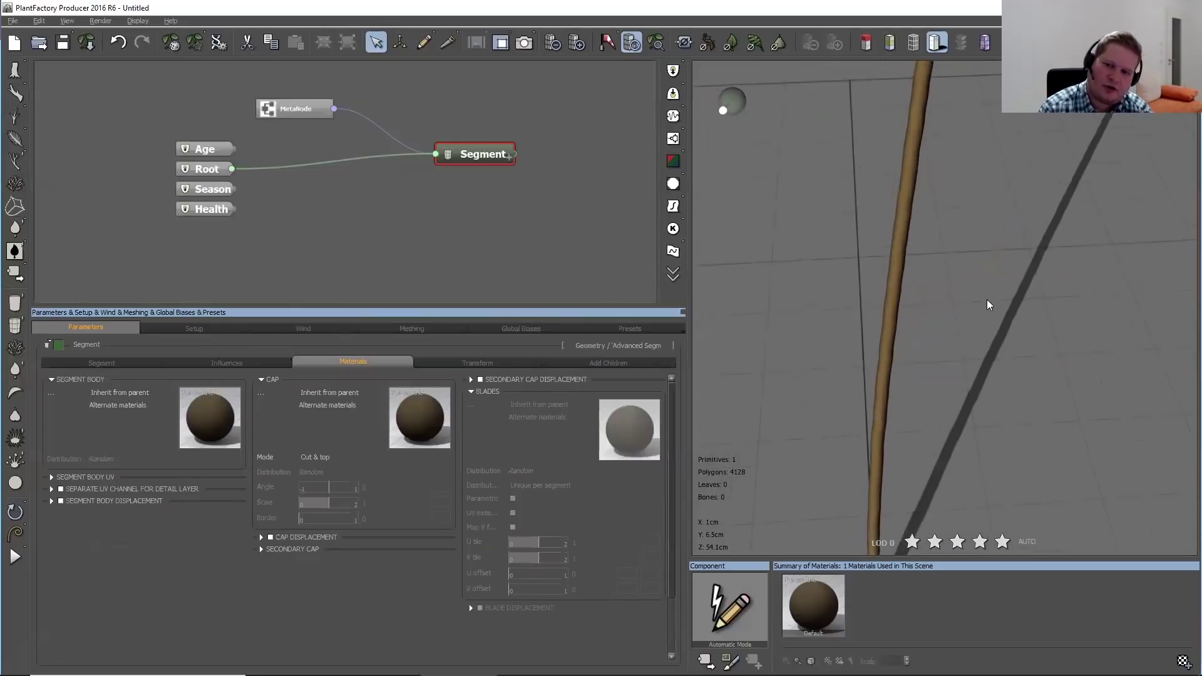
{"action": "scroll", "coordinate": [946, 328], "scroll_direction": "up", "scroll_amount": 5}
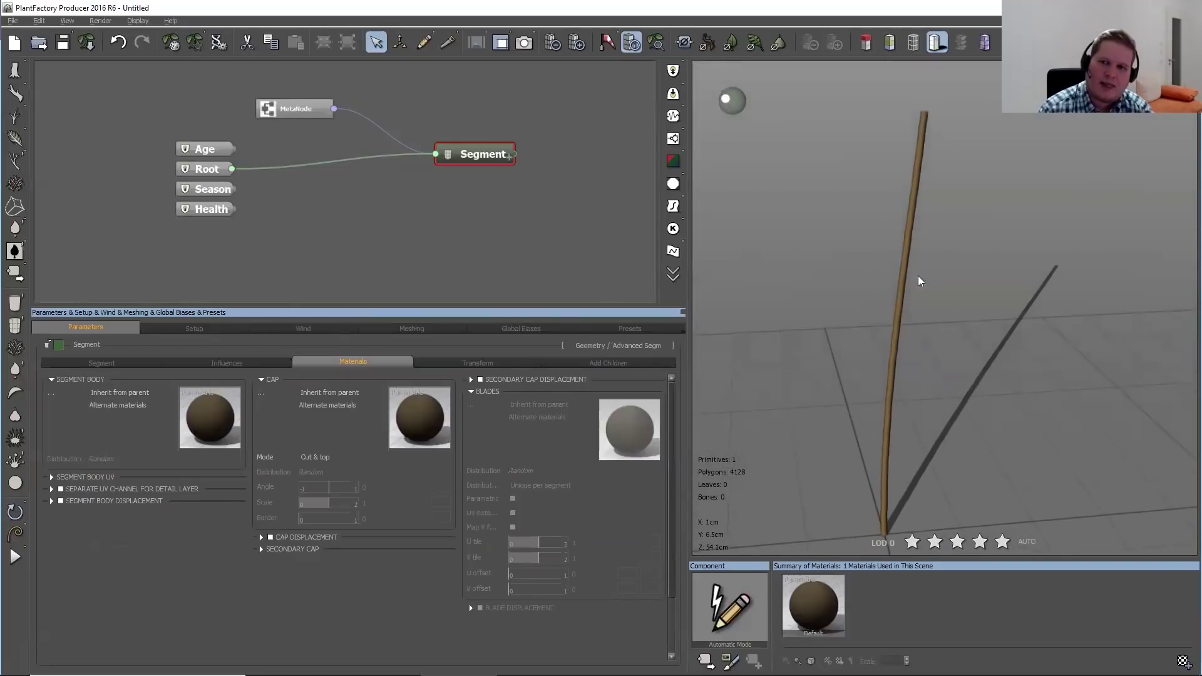
{"action": "scroll", "coordinate": [926, 261], "scroll_direction": "up", "scroll_amount": 3}
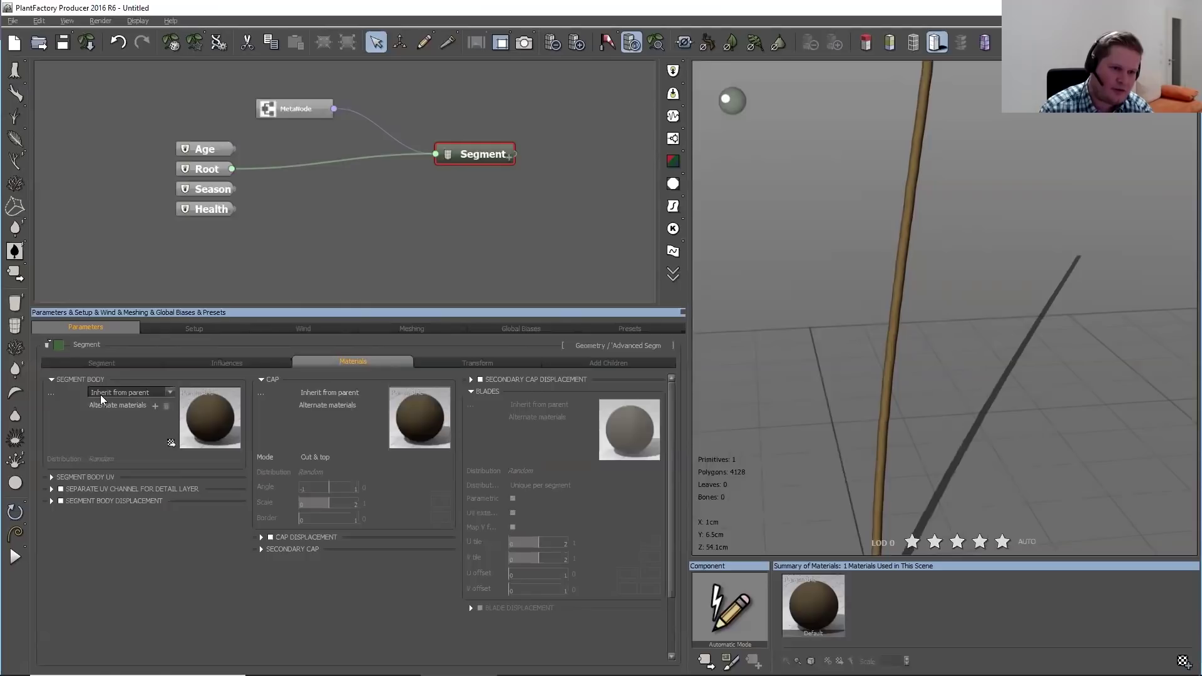
Review the Root's default plant material in the advanced material editor, including its color, highlight and transparency settings
{"action": "left_click", "coordinate": [217, 179]}
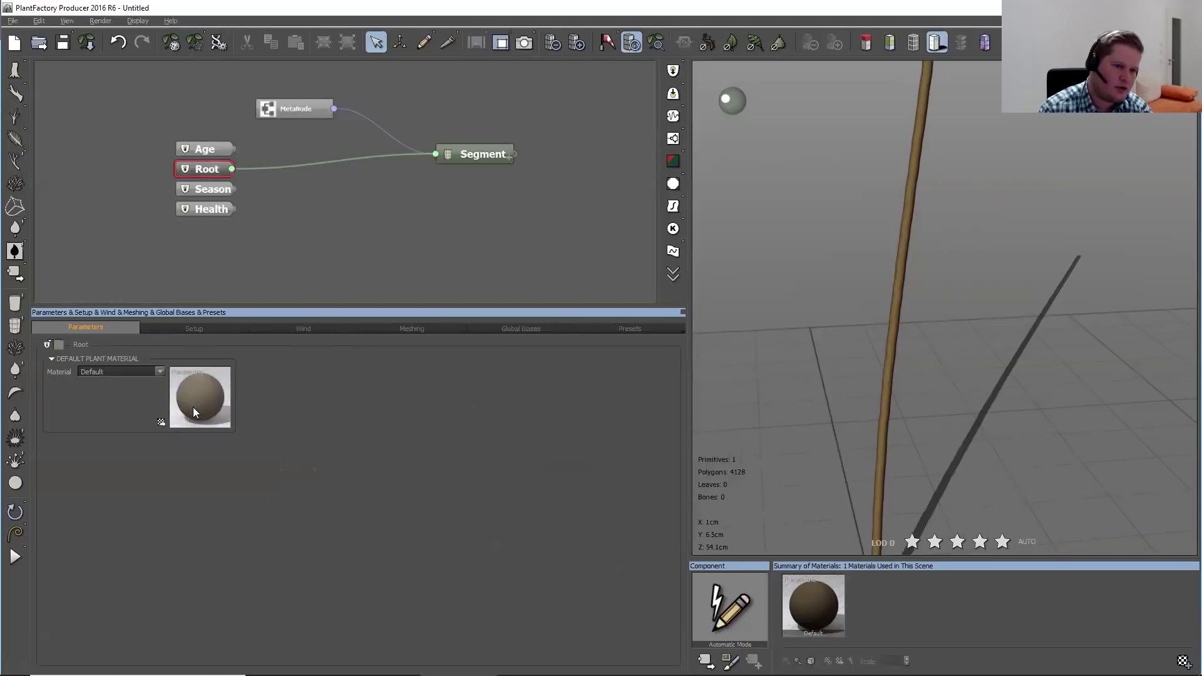
{"action": "double_click", "coordinate": [197, 390]}
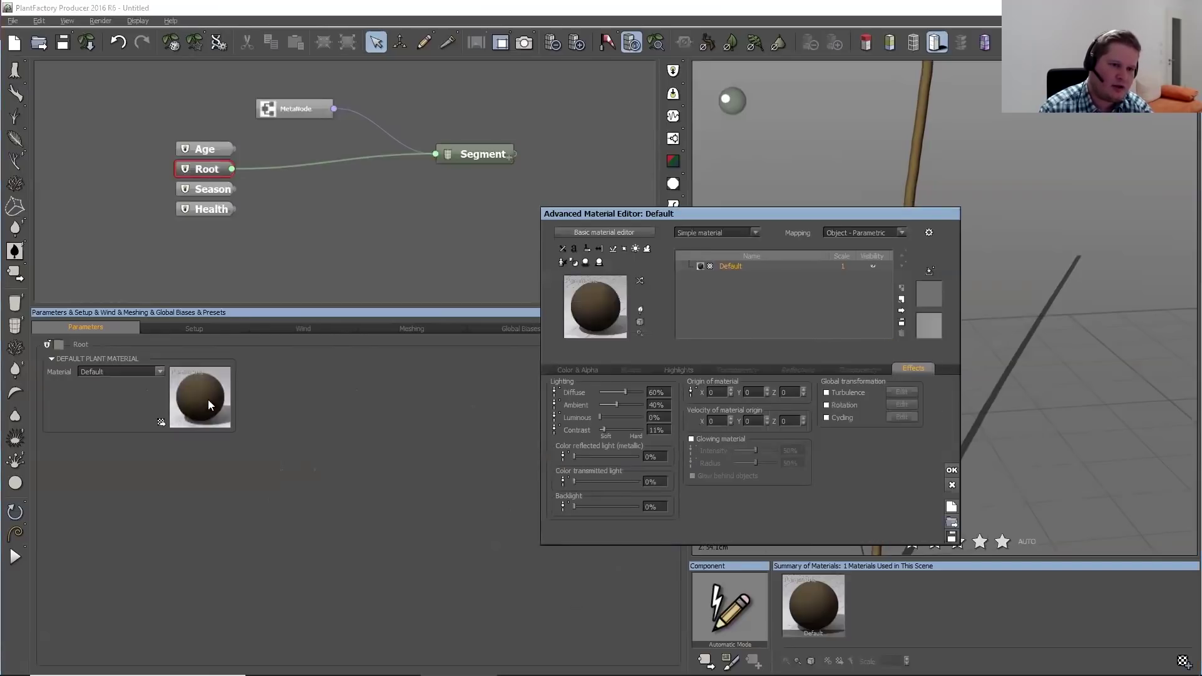
{"action": "left_click_drag", "start_coordinate": [626, 214], "coordinate": [427, 172]}
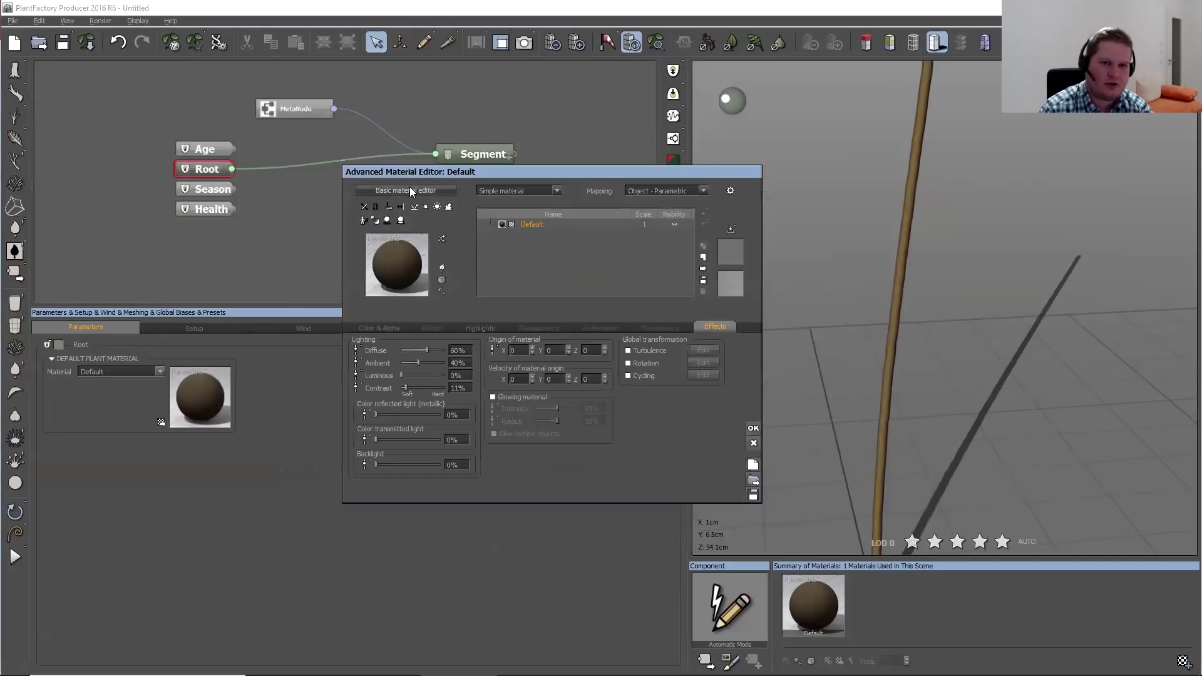
{"action": "left_click", "coordinate": [378, 328]}
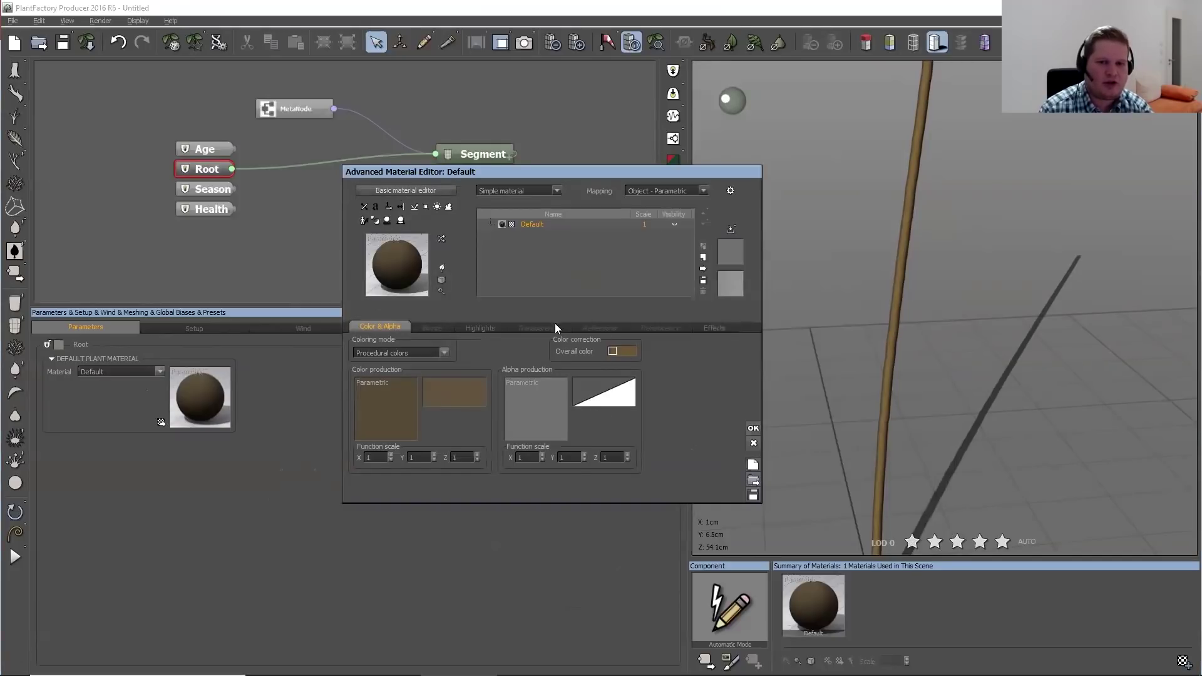
{"action": "left_click", "coordinate": [428, 324]}
{"action": "left_click", "coordinate": [479, 325]}
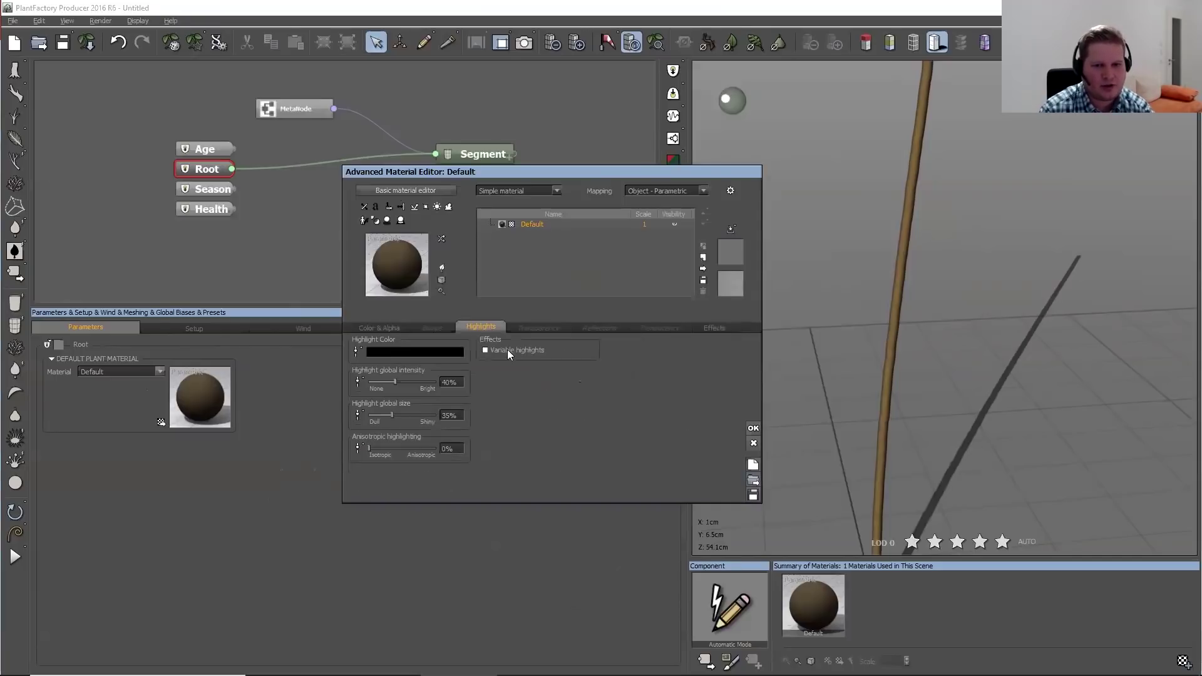
{"action": "left_click", "coordinate": [541, 328]}
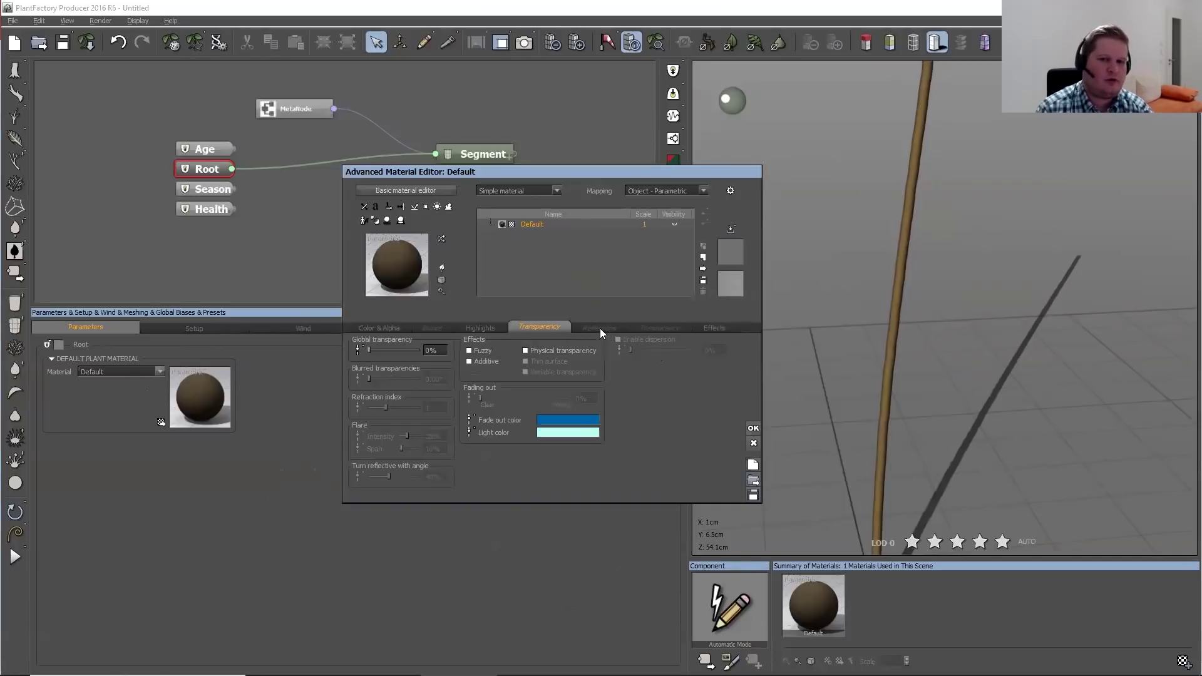
{"action": "left_click_drag", "start_coordinate": [471, 175], "coordinate": [475, 200]}
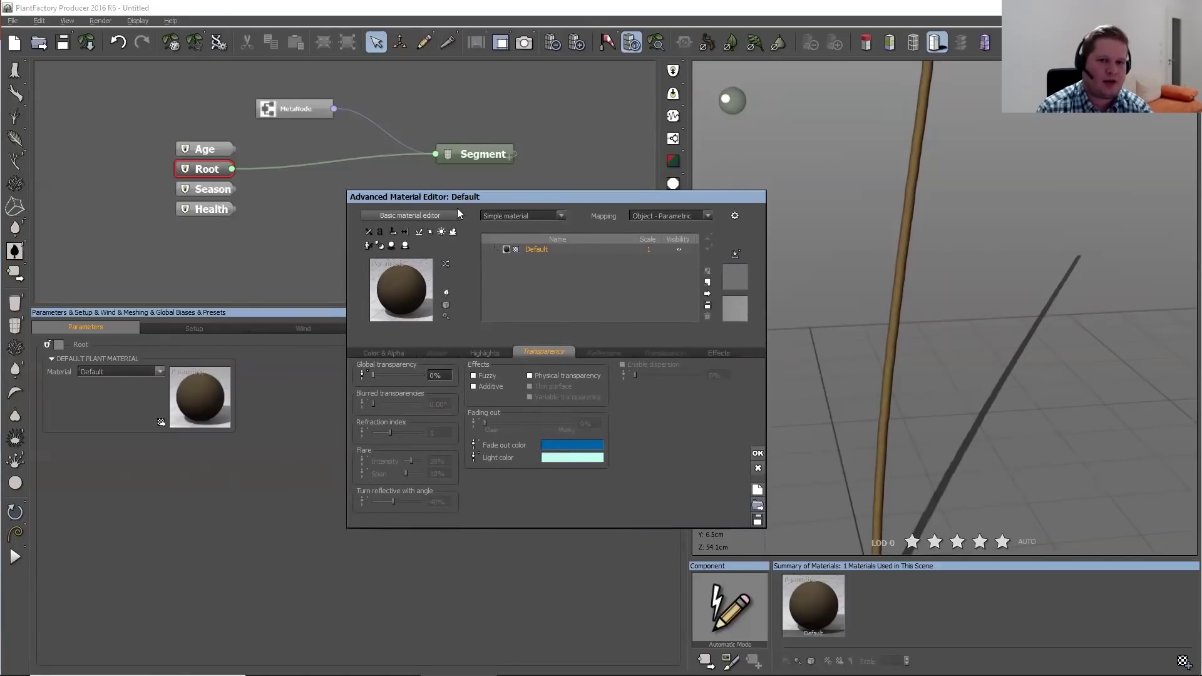
Switch to the basic material editor and review the default material's main and lighting settings
{"action": "left_click", "coordinate": [412, 216]}
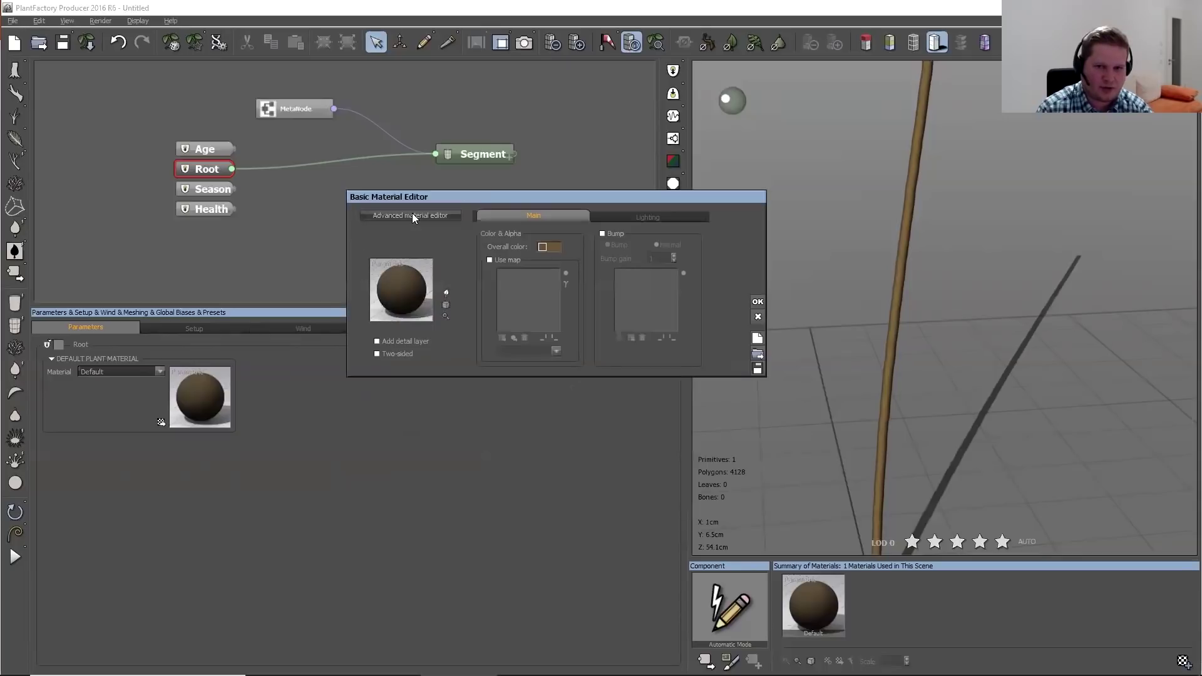
{"action": "left_click", "coordinate": [632, 219]}
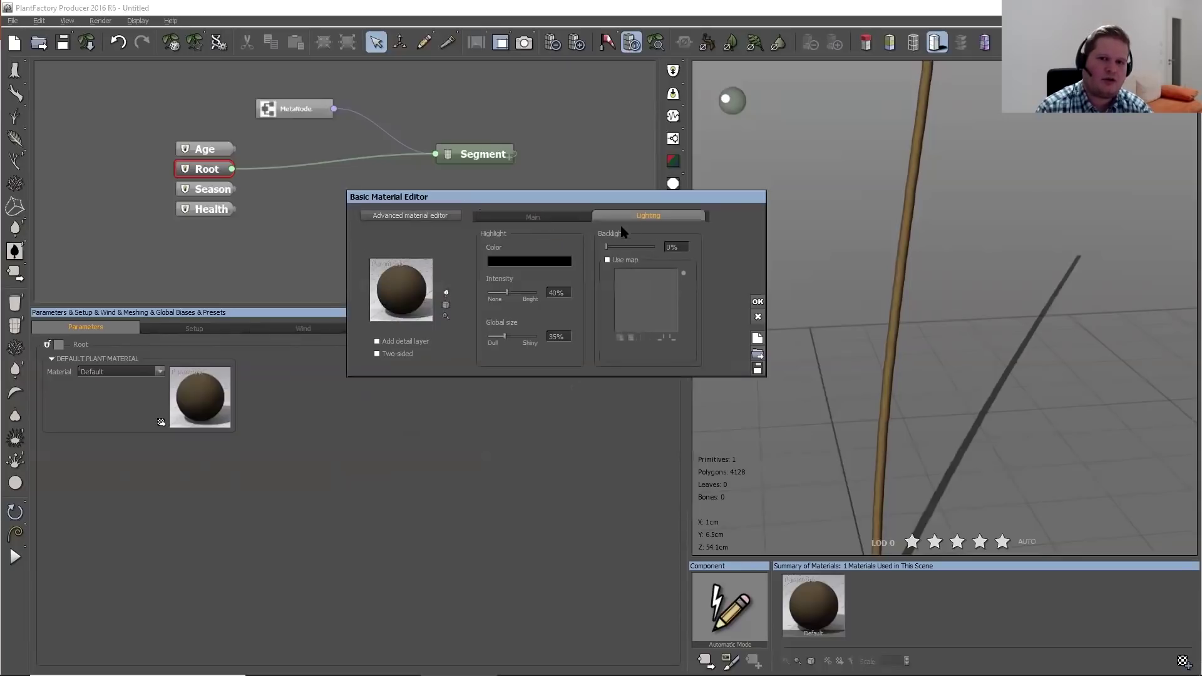
{"action": "left_click", "coordinate": [512, 216]}
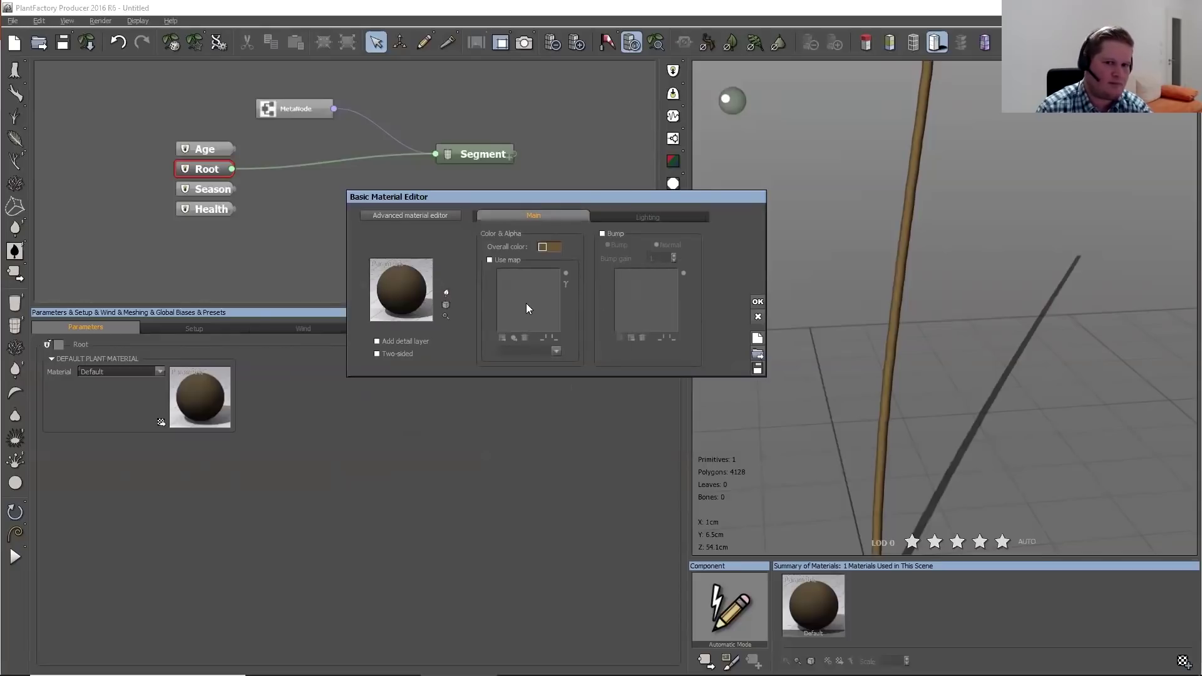
{"action": "left_click", "coordinate": [501, 261]}
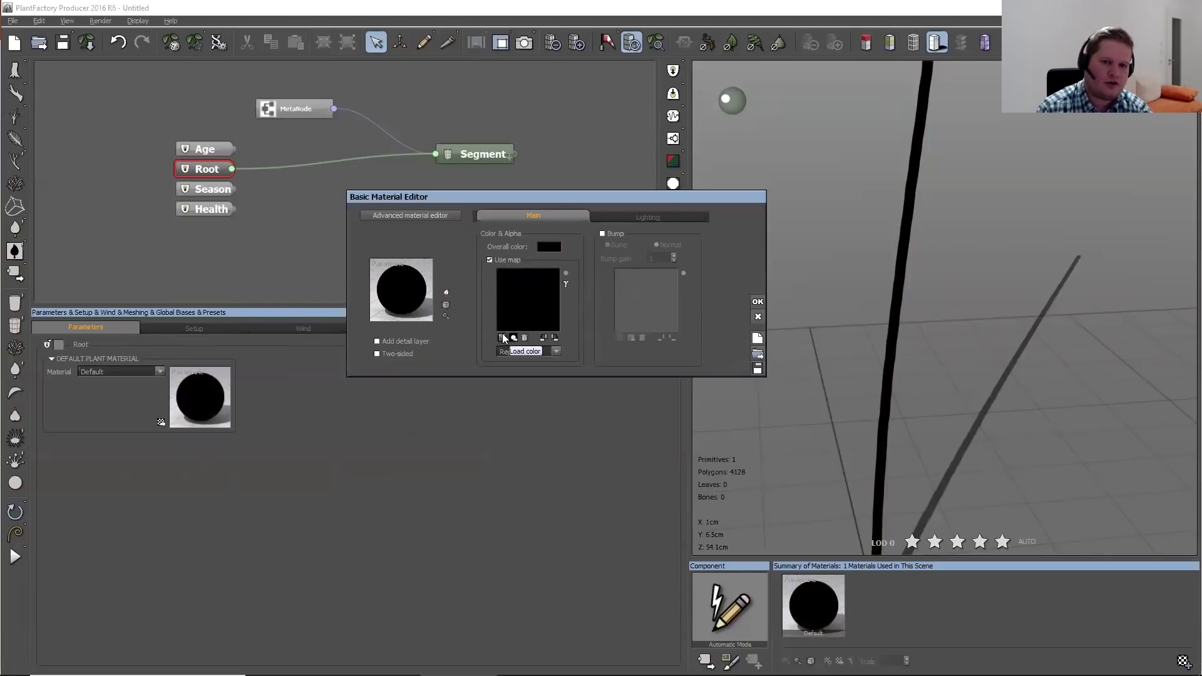
{"action": "left_click", "coordinate": [502, 338]}
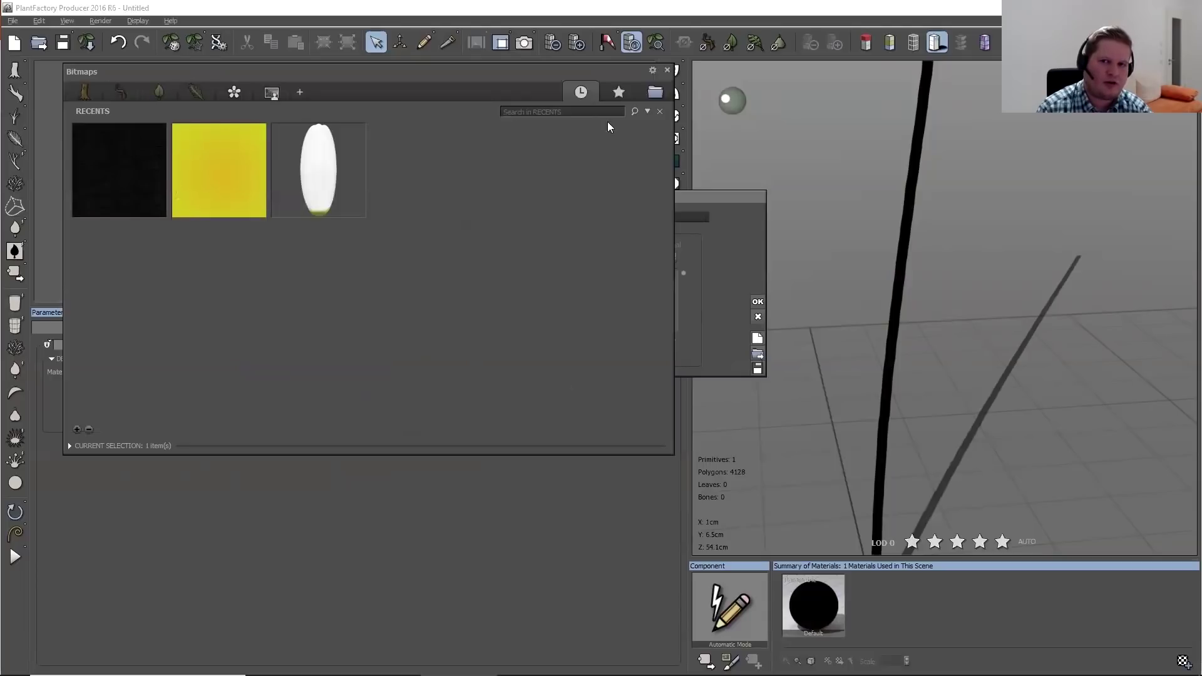
{"action": "left_click", "coordinate": [665, 71]}
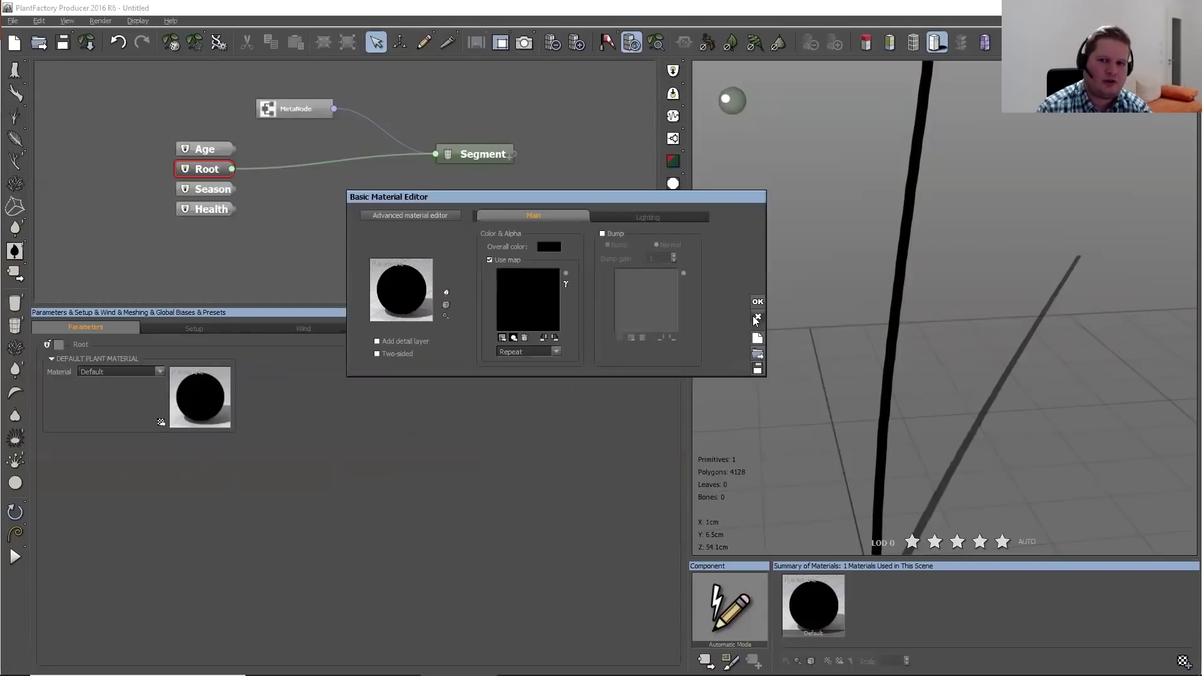
{"action": "left_click", "coordinate": [755, 318]}
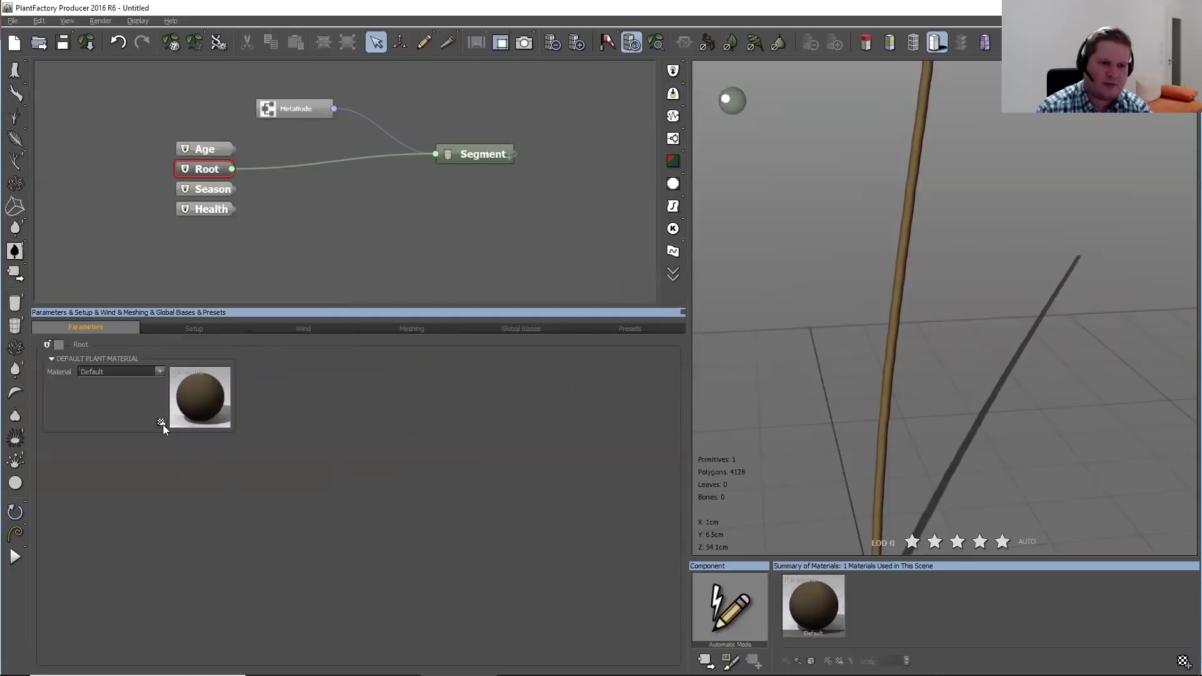
Replace the Root's default plant material with the green Poppy Stalk material from the Flower Webinar collection
{"action": "left_click", "coordinate": [222, 425]}
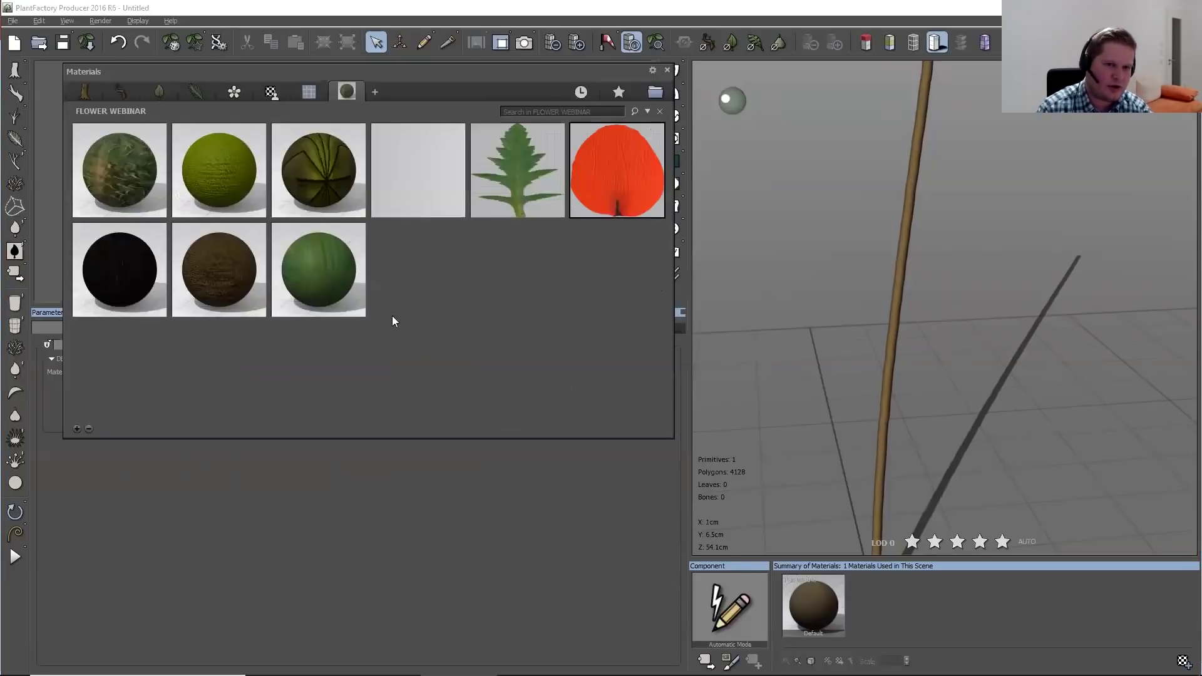
{"action": "left_click", "coordinate": [301, 235]}
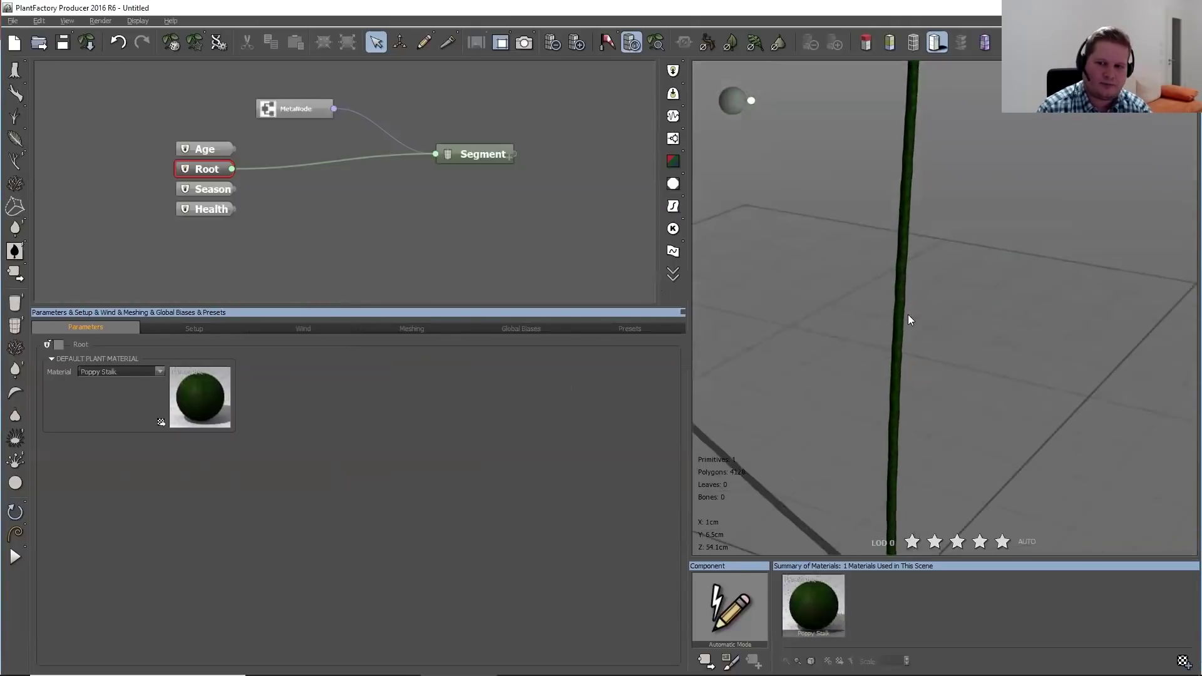
Review the Poppy Stalk material's color map, bump map and lighting settings, leaving the material editor without changes
{"action": "double_click", "coordinate": [198, 401]}
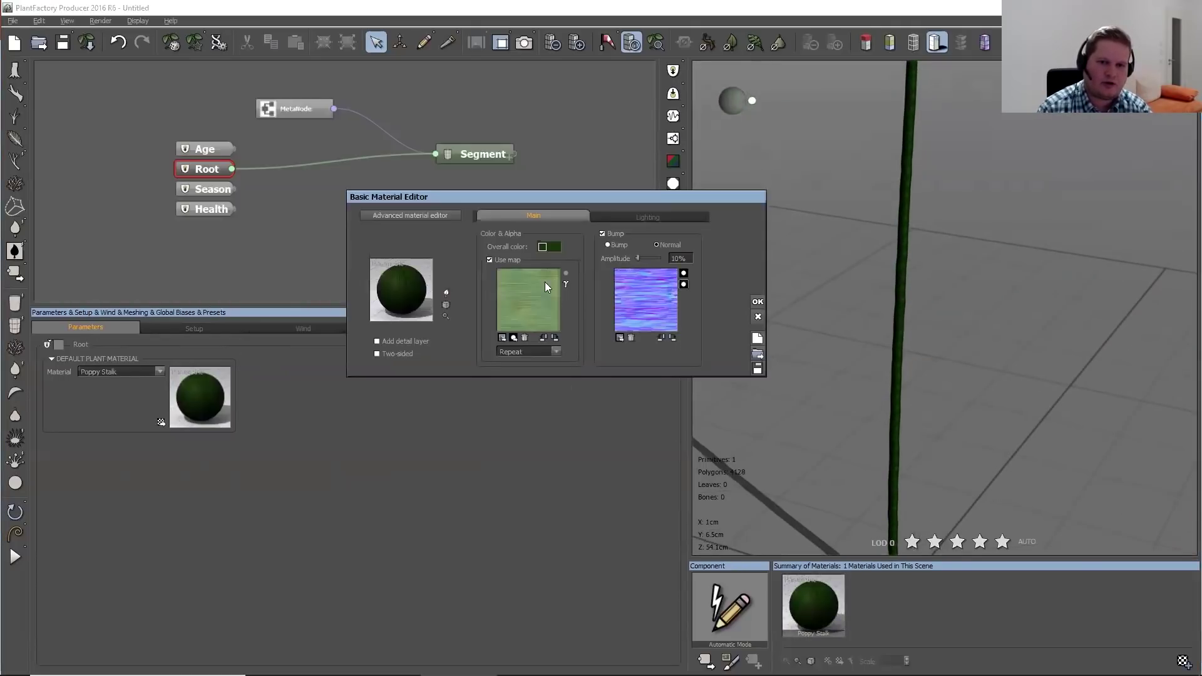
{"action": "left_click", "coordinate": [663, 217]}
{"action": "left_click", "coordinate": [537, 216]}
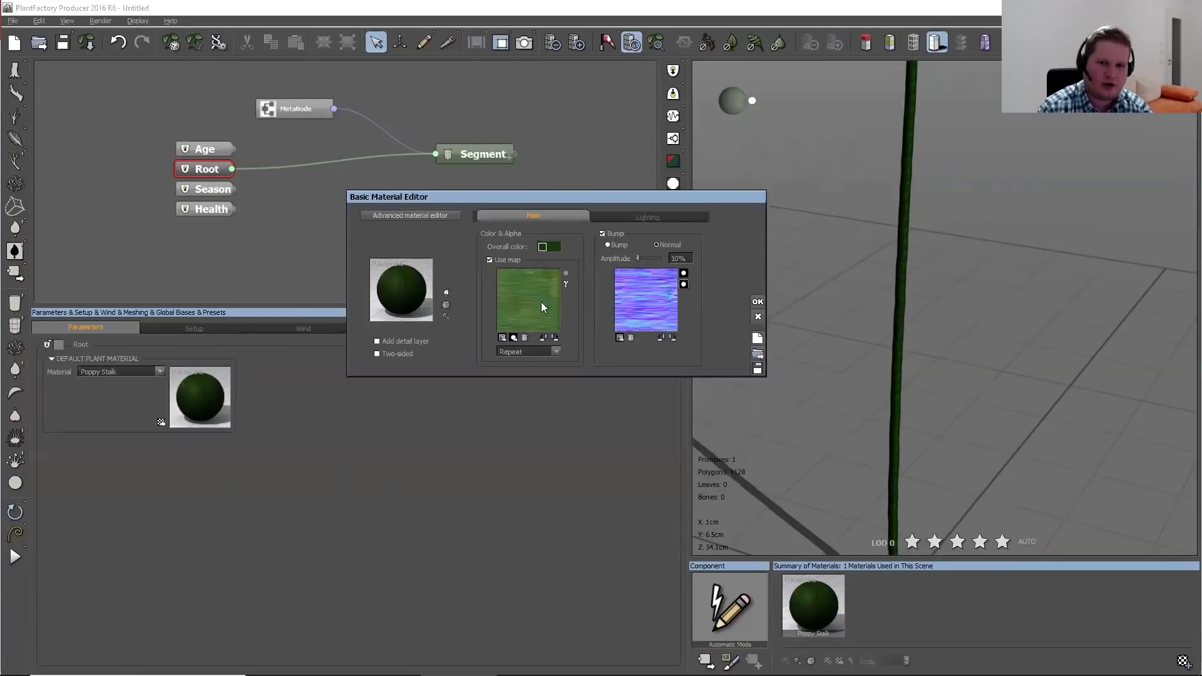
{"action": "left_click", "coordinate": [646, 216]}
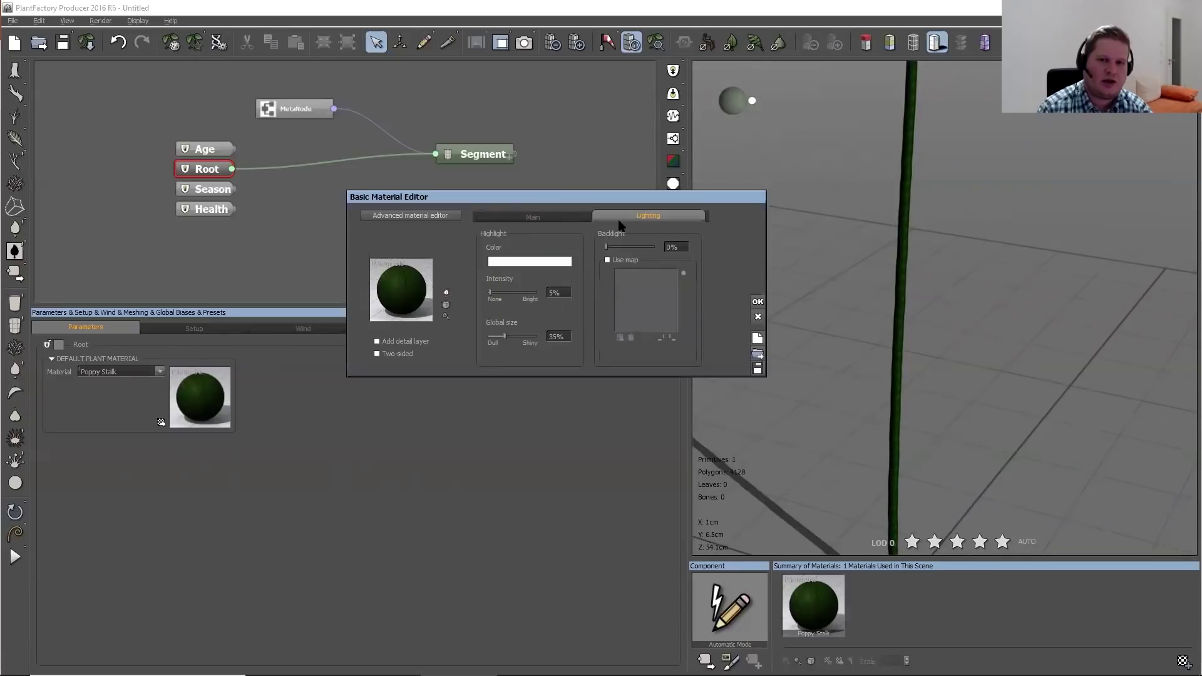
{"action": "left_click", "coordinate": [550, 217]}
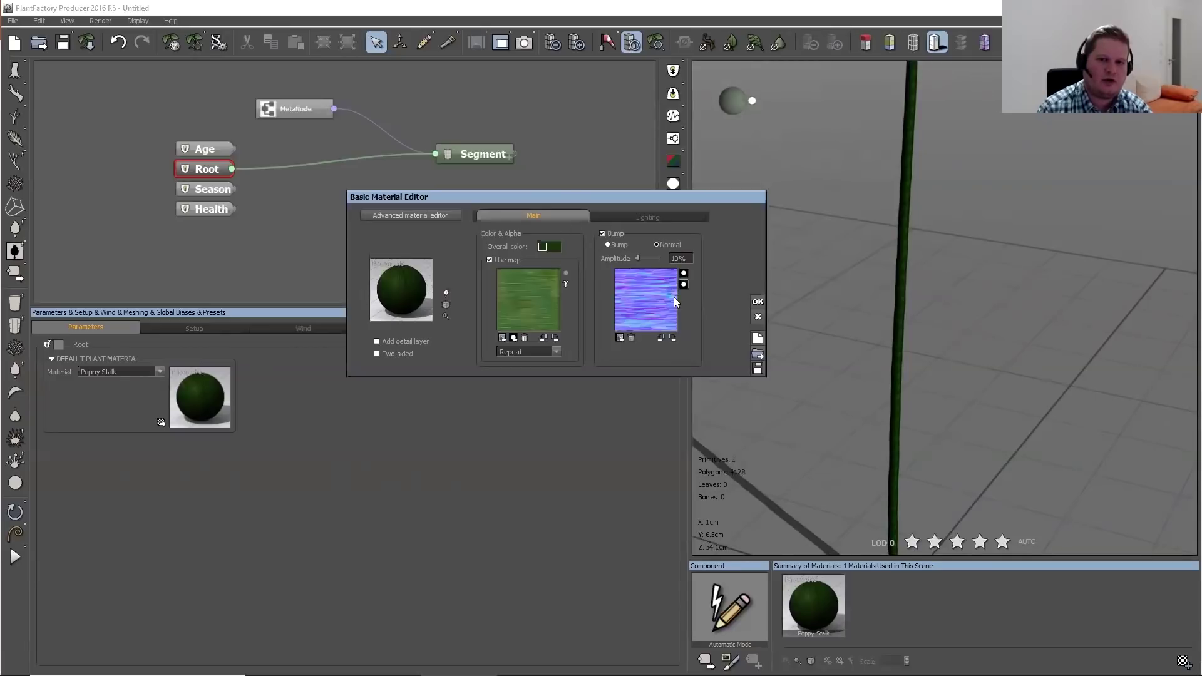
{"action": "left_click", "coordinate": [754, 318]}
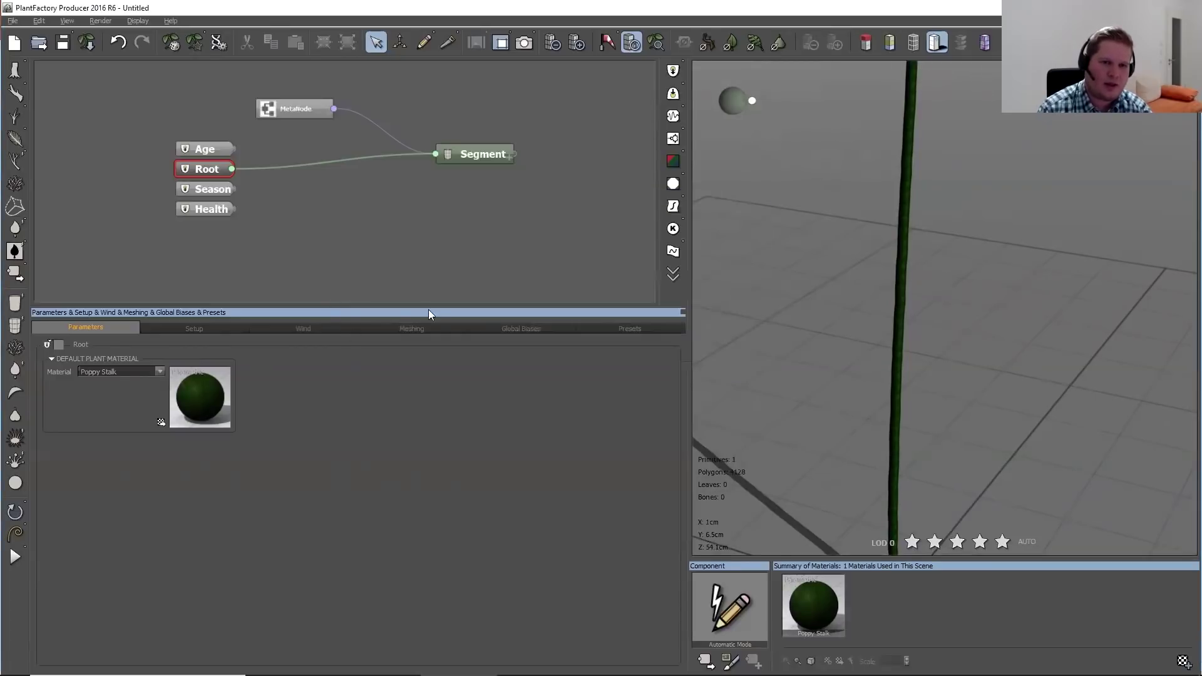
Rename the Segment node as Stalk and expand its segment body UV settings
{"action": "double_click", "coordinate": [463, 155]}
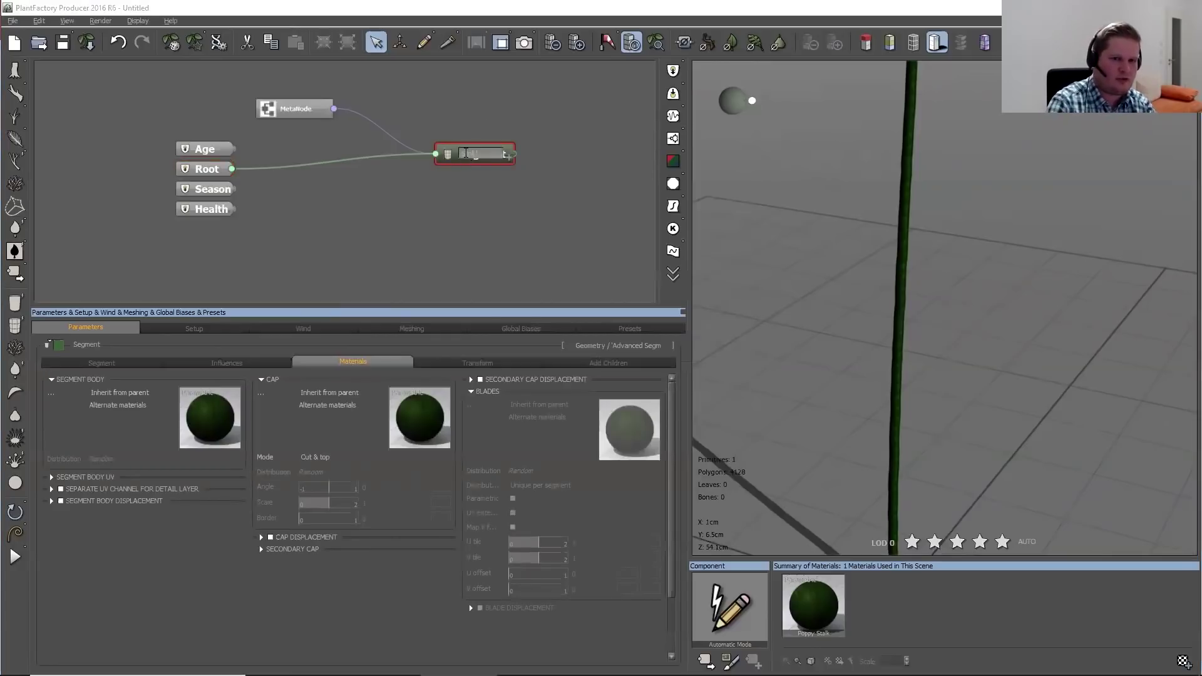
{"action": "key", "text": "Return"}
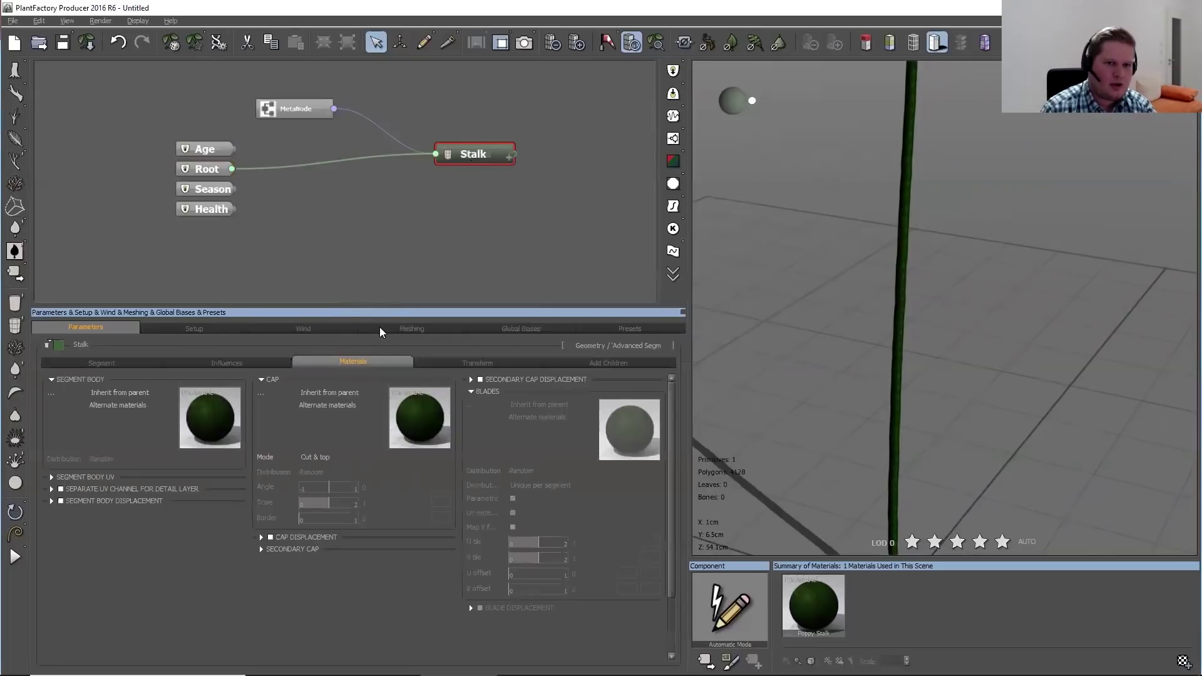
{"action": "left_click", "coordinate": [52, 477]}
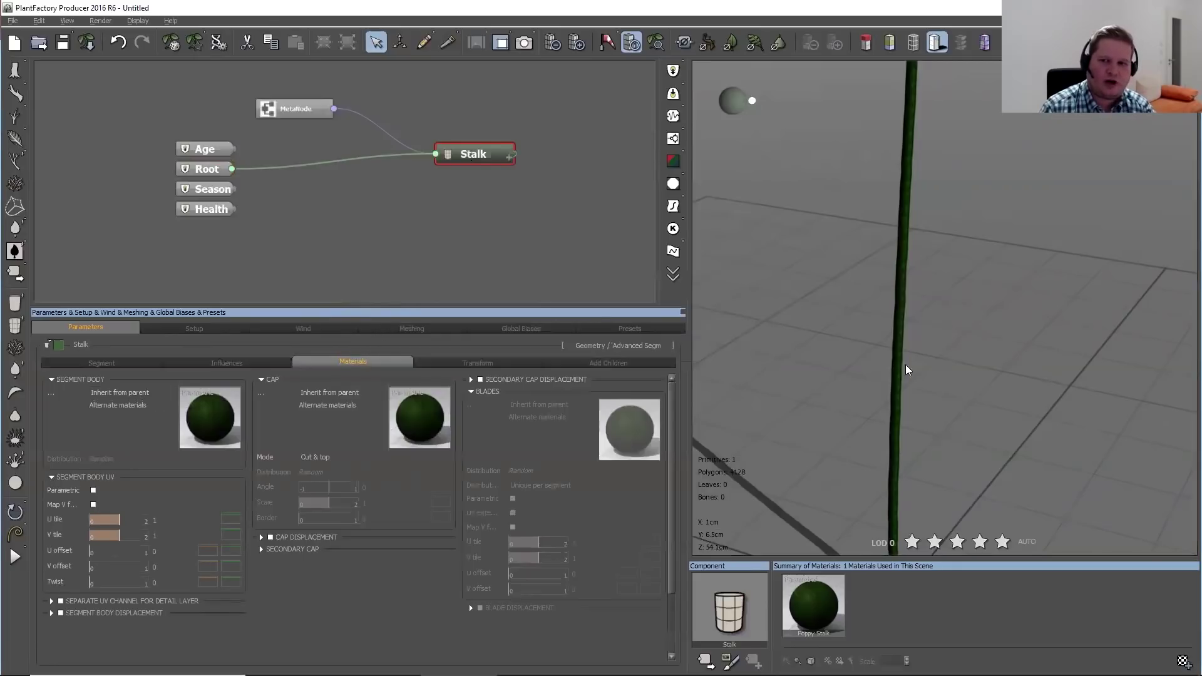
{"action": "left_click_drag", "start_coordinate": [979, 345], "coordinate": [957, 335]}
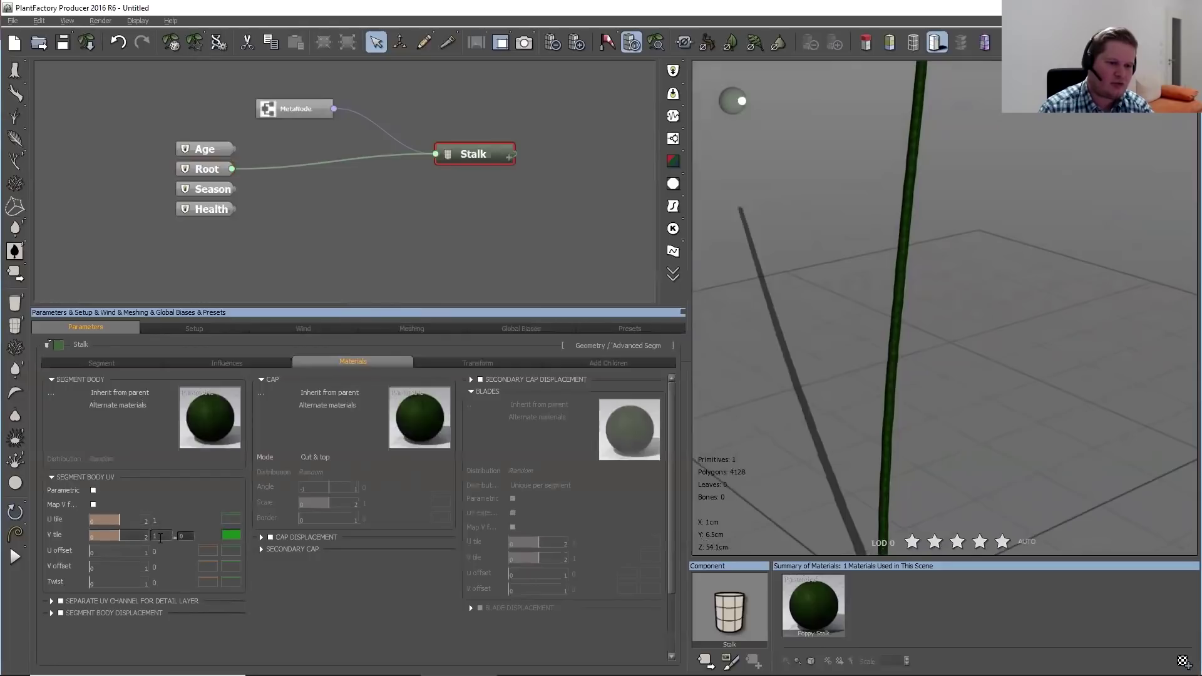
{"action": "left_click_drag", "start_coordinate": [807, 477], "coordinate": [808, 479]}
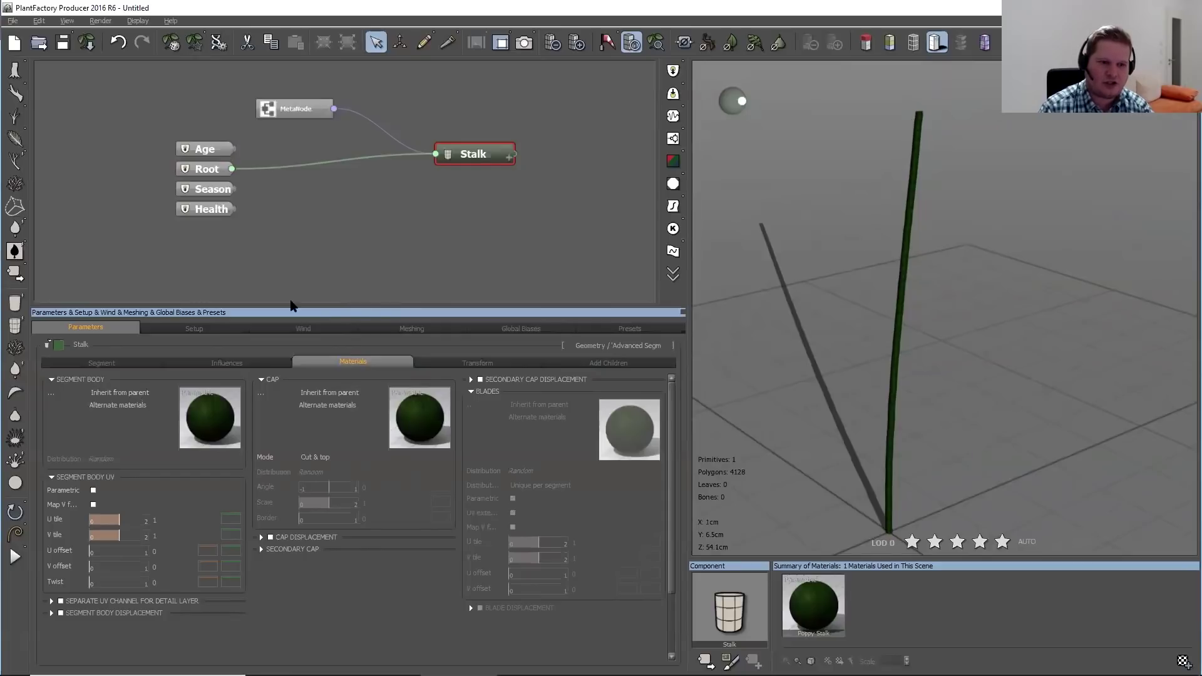
{"action": "mouse_move", "coordinate": [161, 519]}
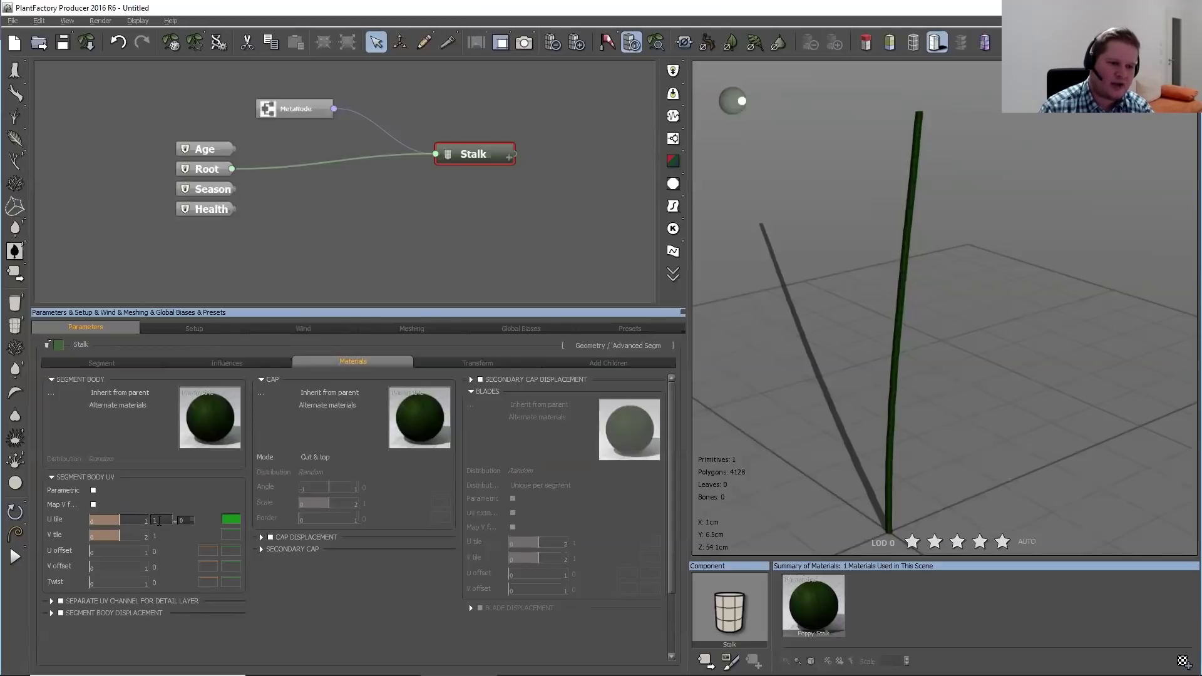
{"action": "mouse_move", "coordinate": [75, 534]}
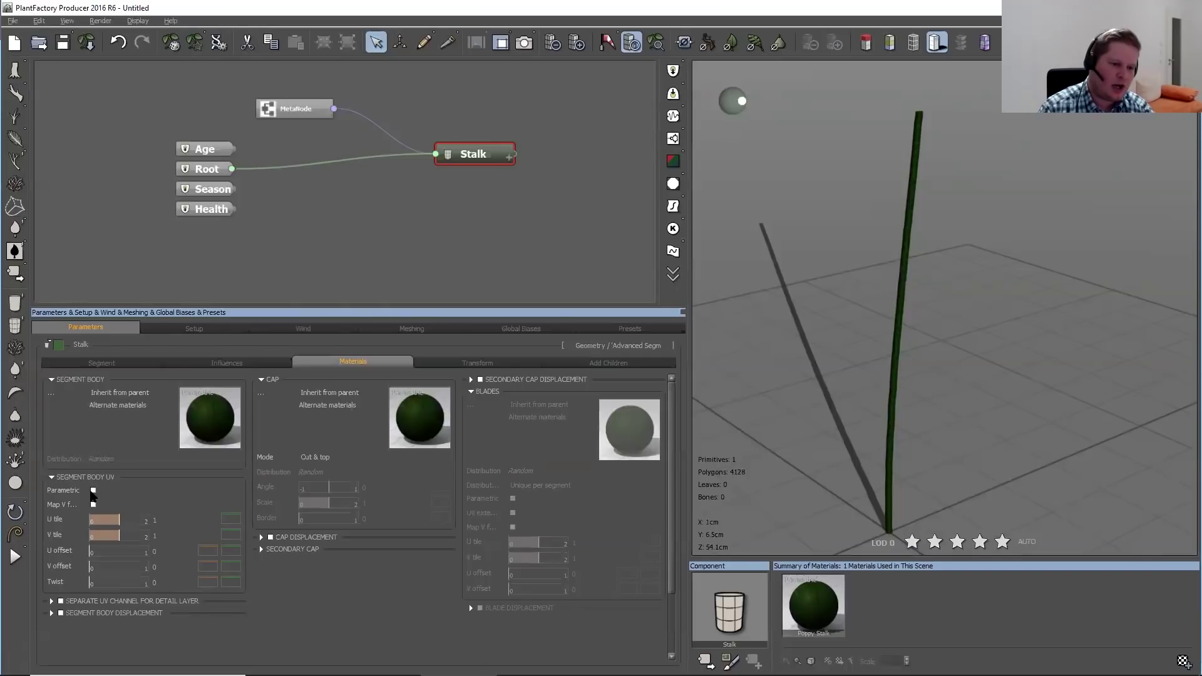
Enable parametric mapping for the Stalk's segment body UV and set U tile to 4
{"action": "left_click", "coordinate": [93, 491]}
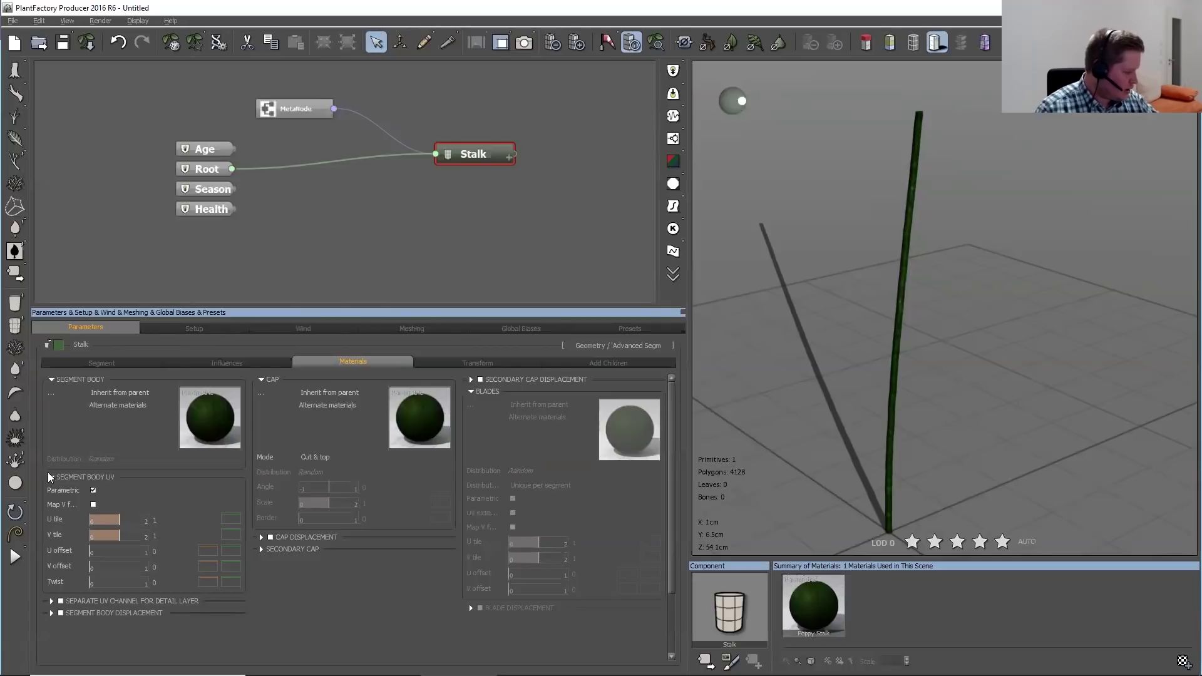
{"action": "left_click", "coordinate": [155, 520]}
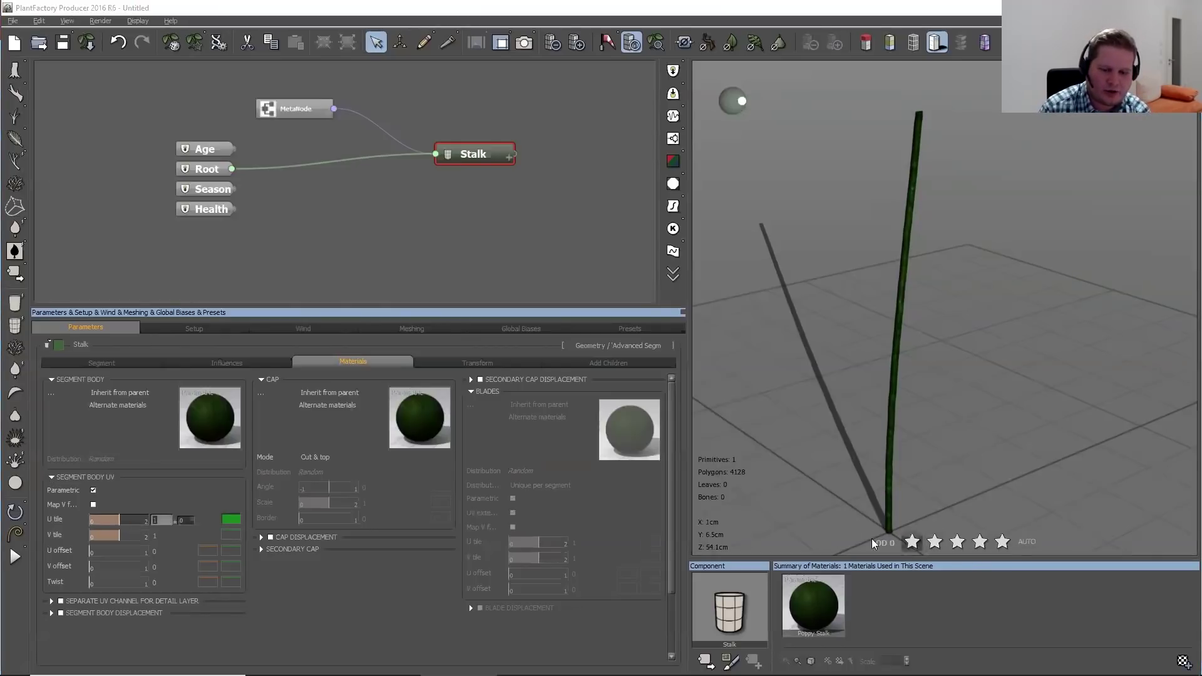
{"action": "type", "text": "4"}
{"action": "key", "text": "Return"}
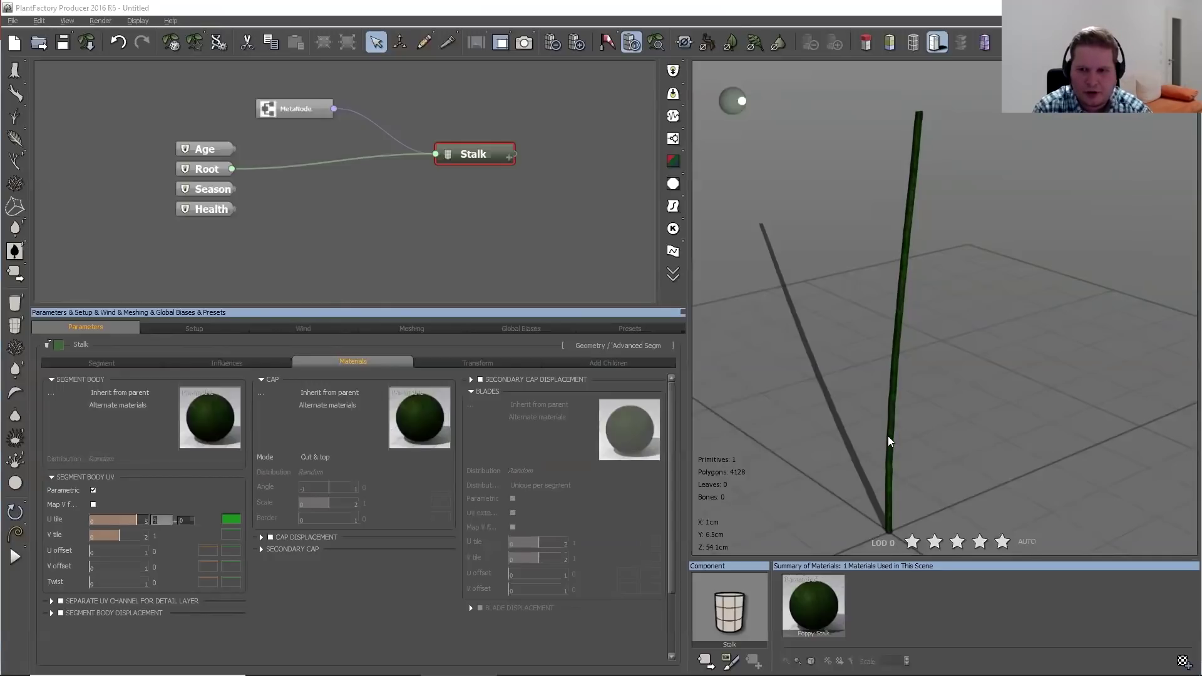
{"action": "scroll", "coordinate": [888, 437], "scroll_direction": "up", "scroll_amount": 4}
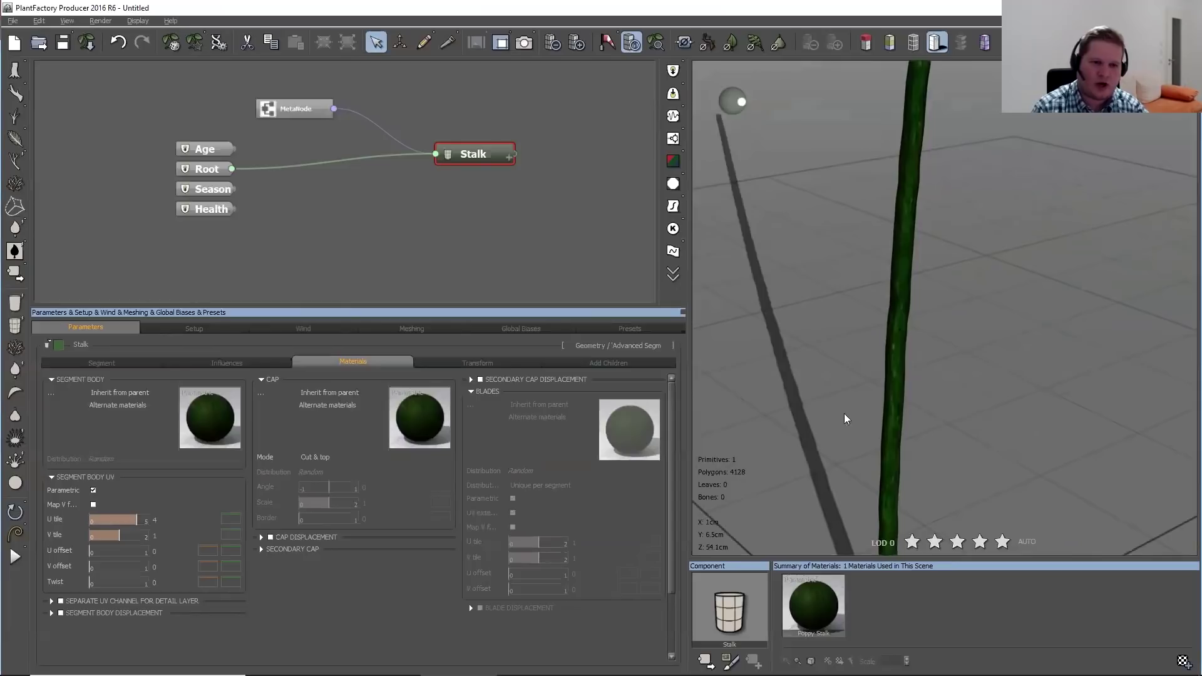
Set the segment body's V tile to 10 with a random variance of 2
{"action": "left_click", "coordinate": [171, 535]}
{"action": "double_click", "coordinate": [169, 535]}
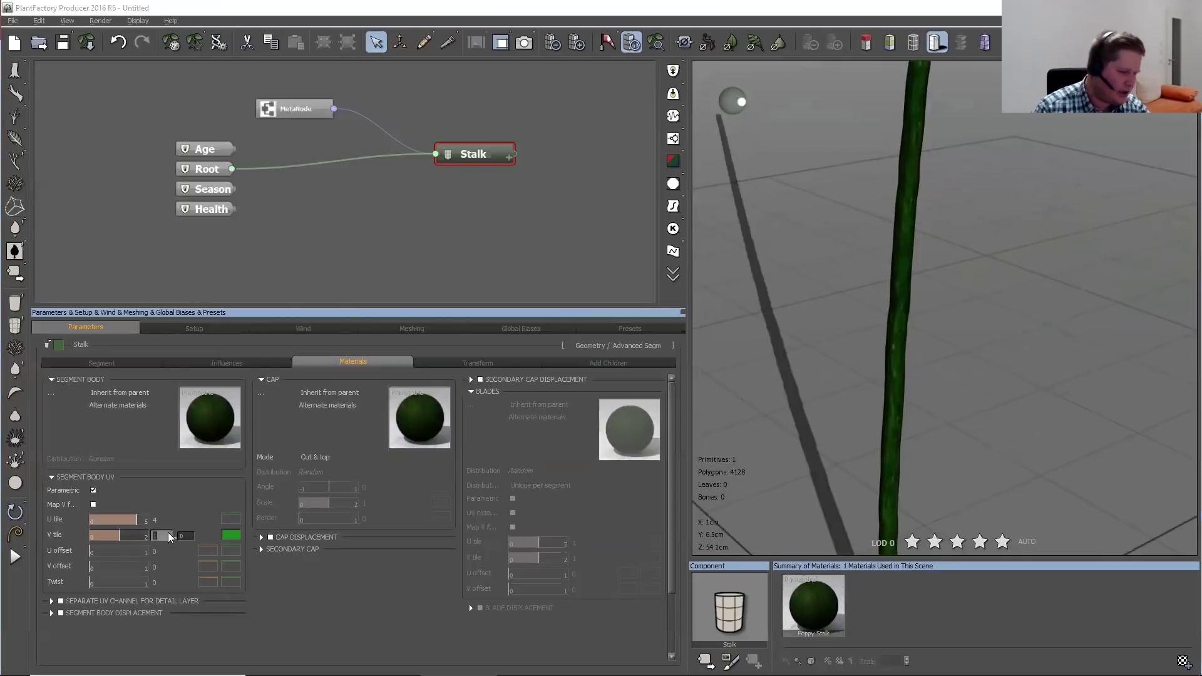
{"action": "type", "text": "10"}
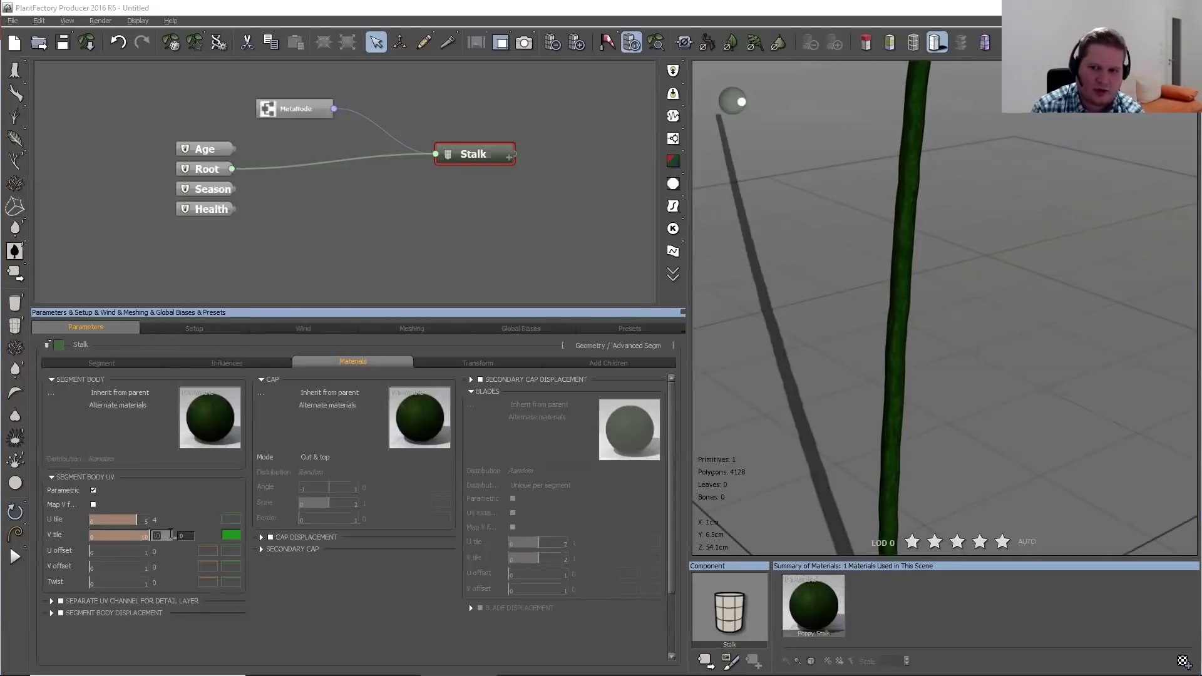
{"action": "left_click", "coordinate": [185, 536]}
{"action": "key", "text": "Return"}
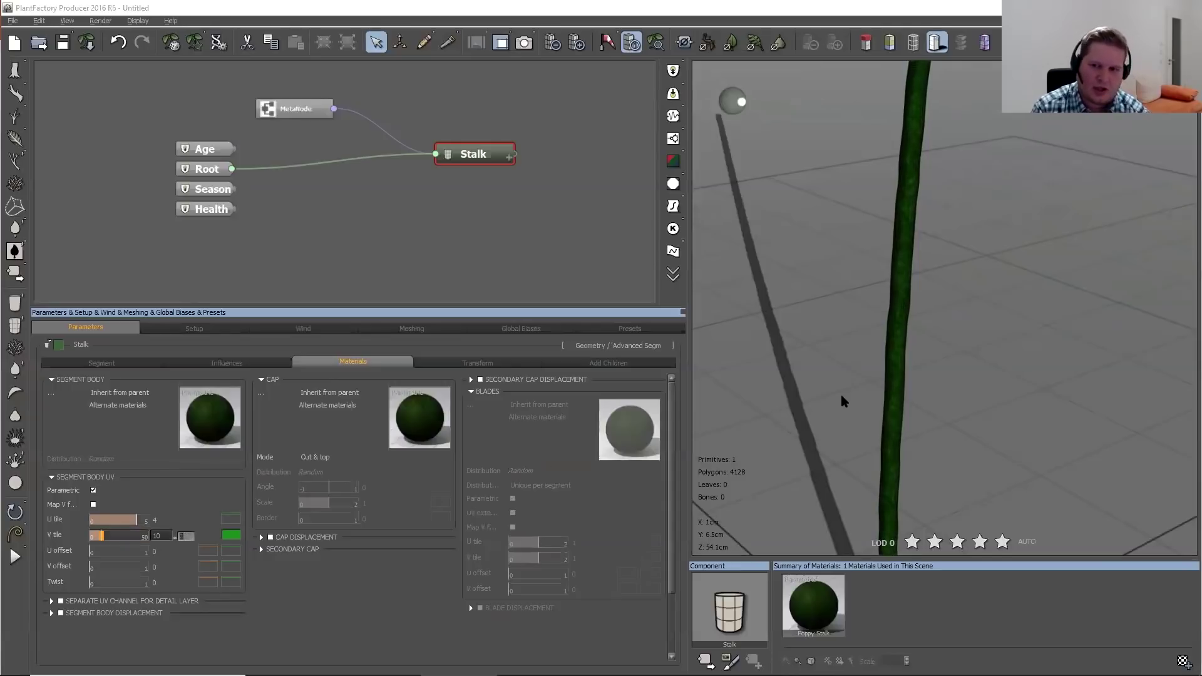
{"action": "left_click_drag", "start_coordinate": [1001, 420], "coordinate": [875, 430]}
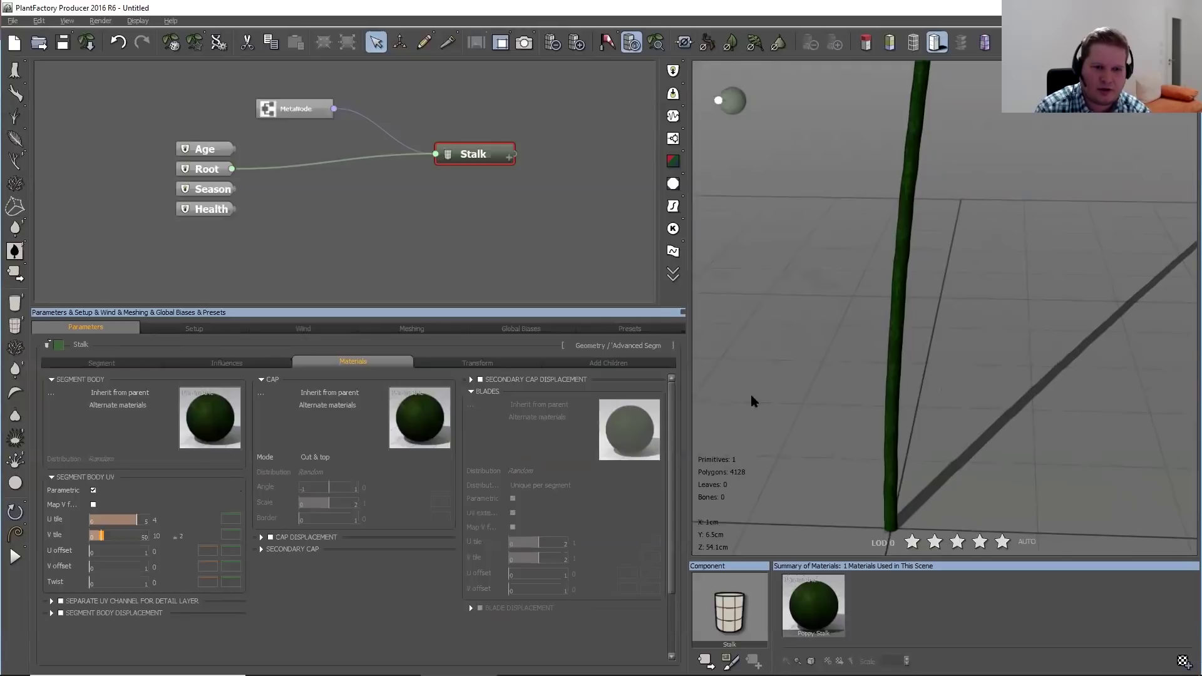
Make the V tile's randomness depend on the segment Length of the current primitive instance
{"action": "left_click", "coordinate": [124, 363]}
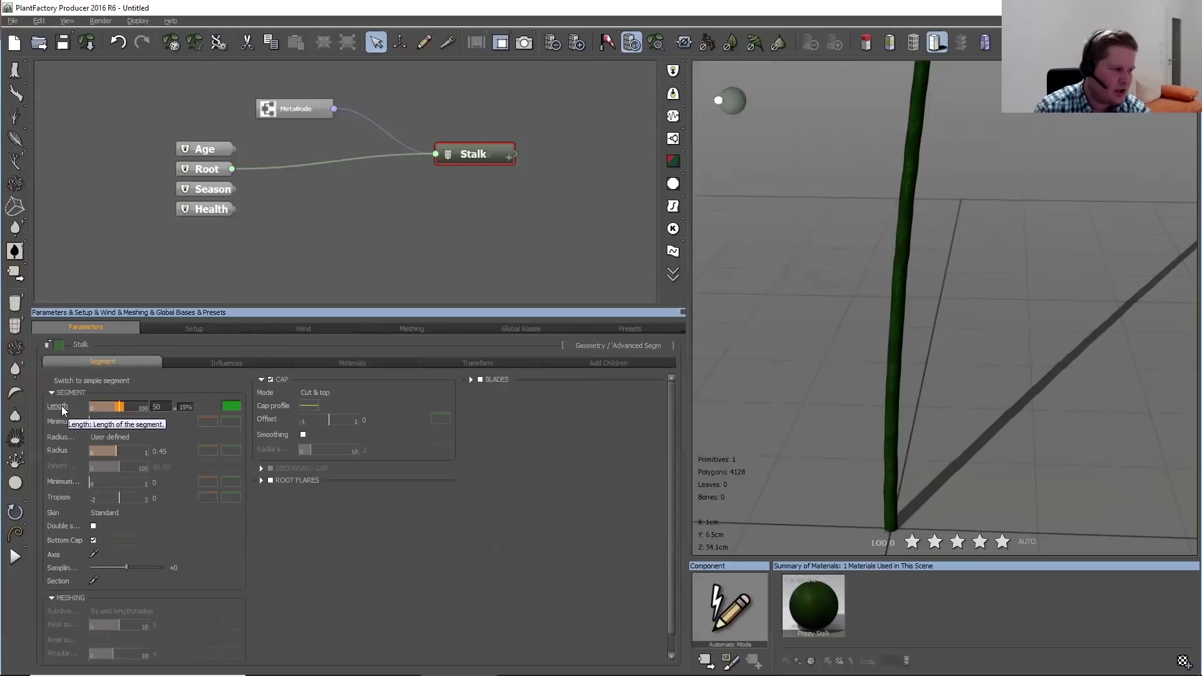
{"action": "left_click", "coordinate": [350, 364]}
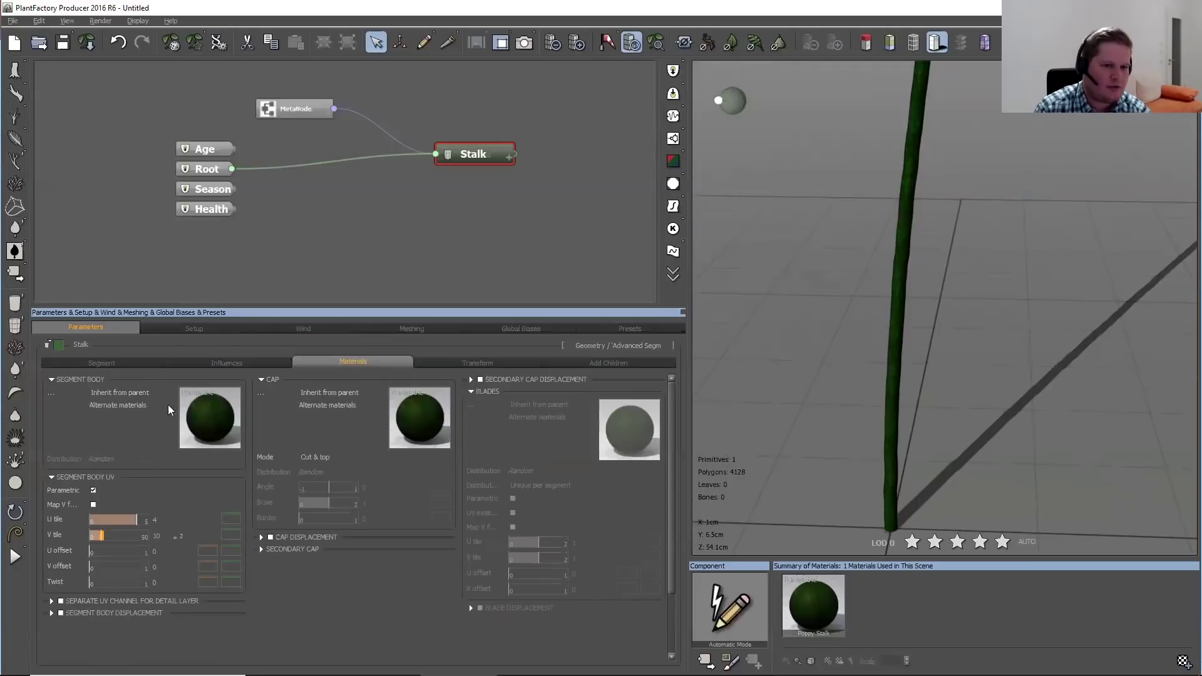
{"action": "left_click", "coordinate": [104, 363]}
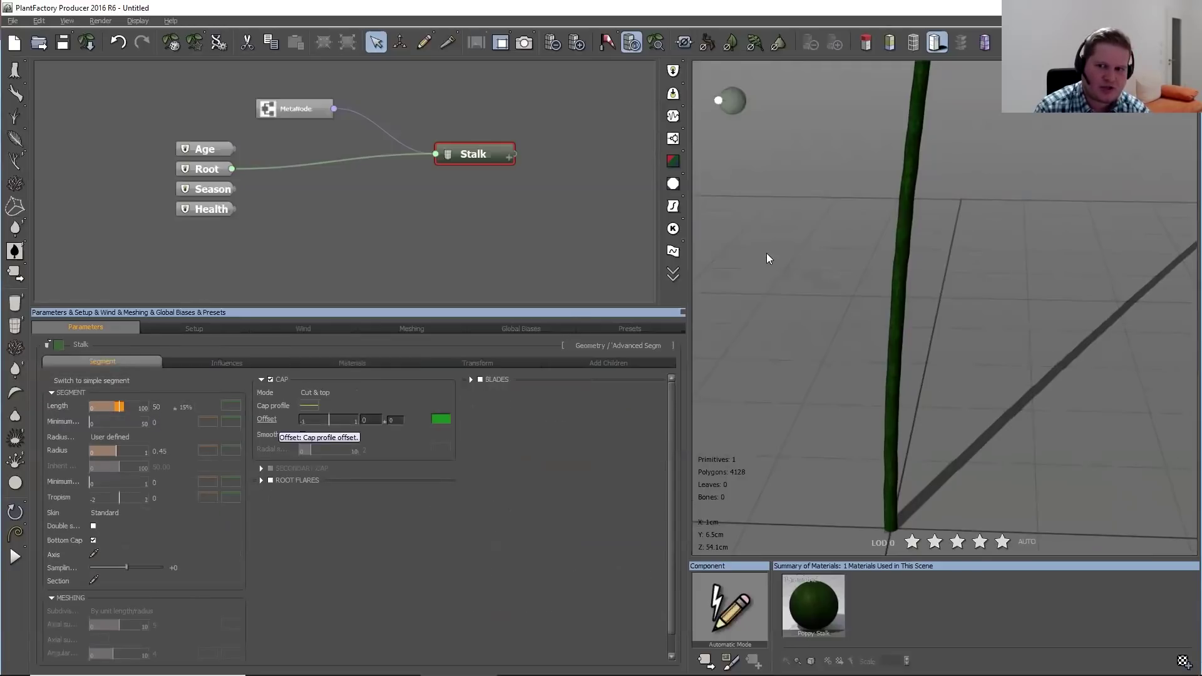
{"action": "left_click", "coordinate": [349, 363]}
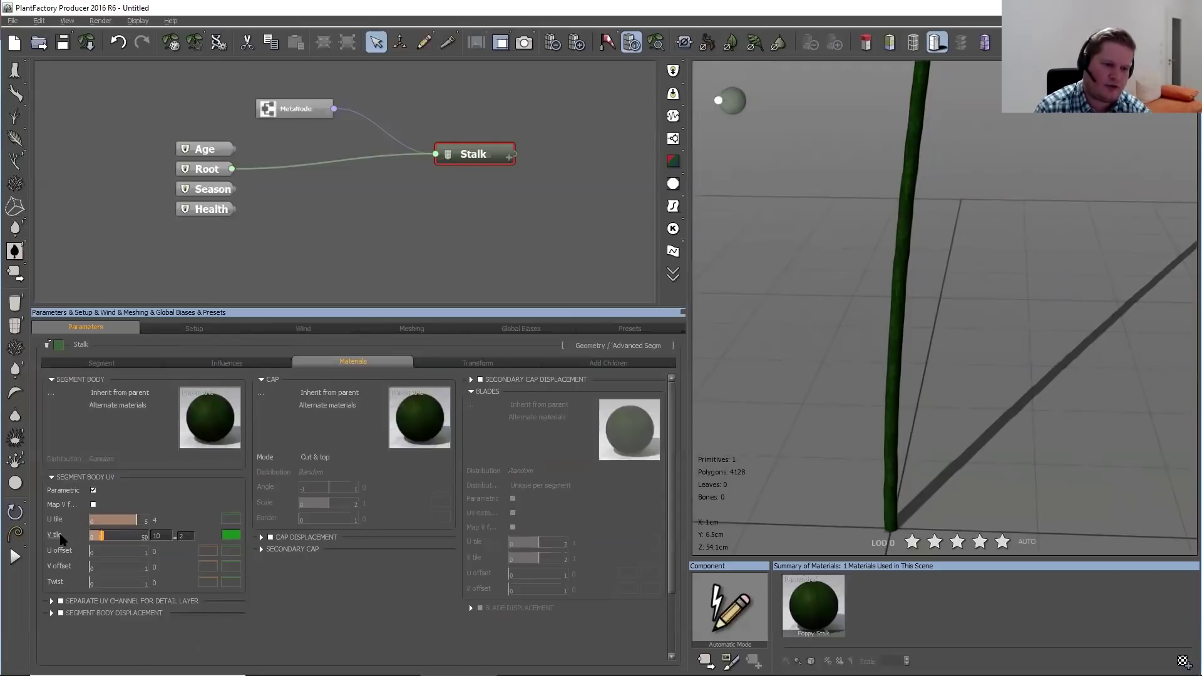
{"action": "right_click", "coordinate": [61, 536]}
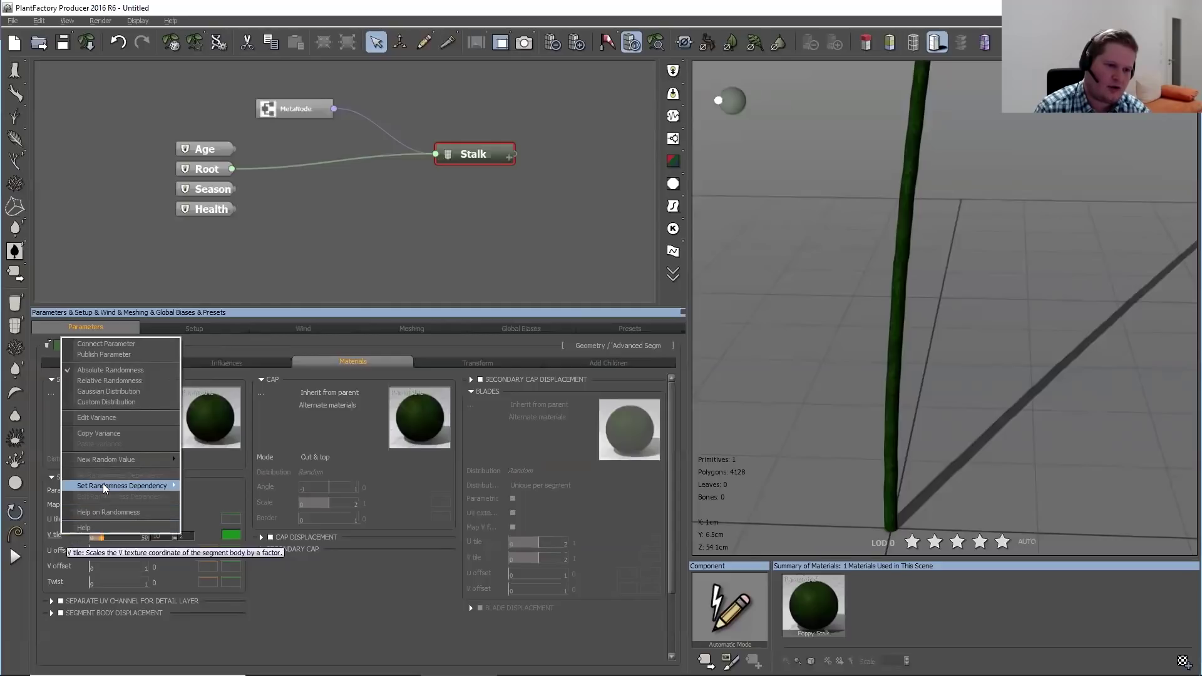
{"action": "mouse_move", "coordinate": [105, 488]}
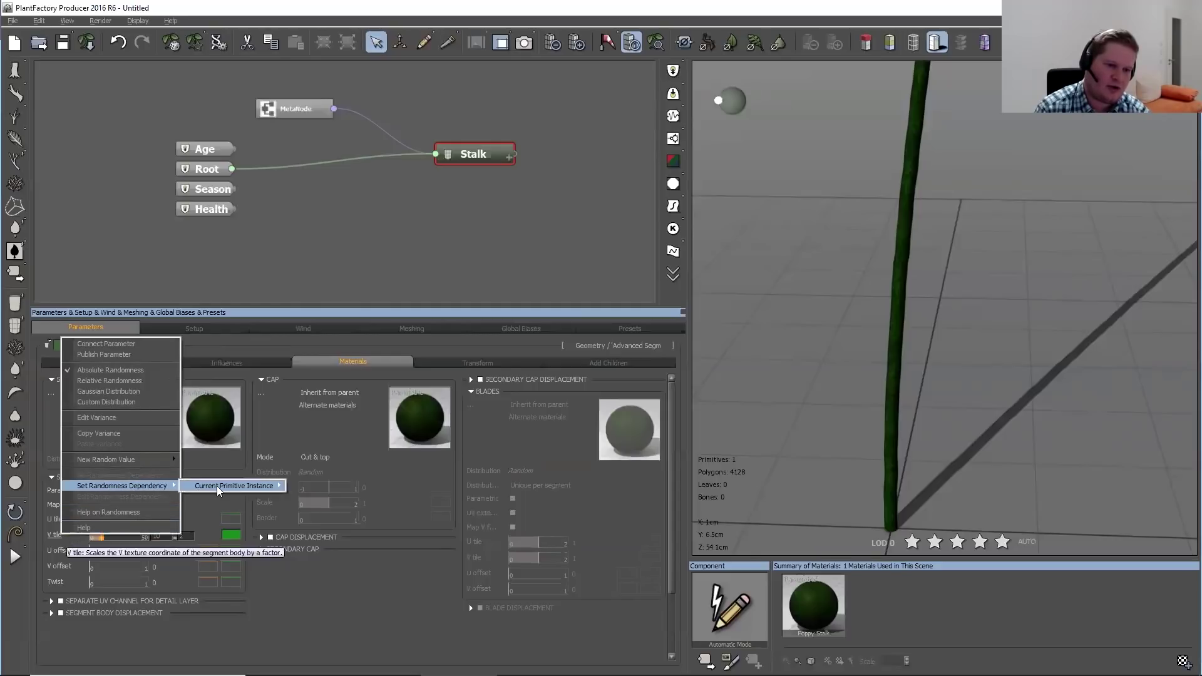
{"action": "mouse_move", "coordinate": [218, 491]}
{"action": "mouse_move", "coordinate": [308, 488]}
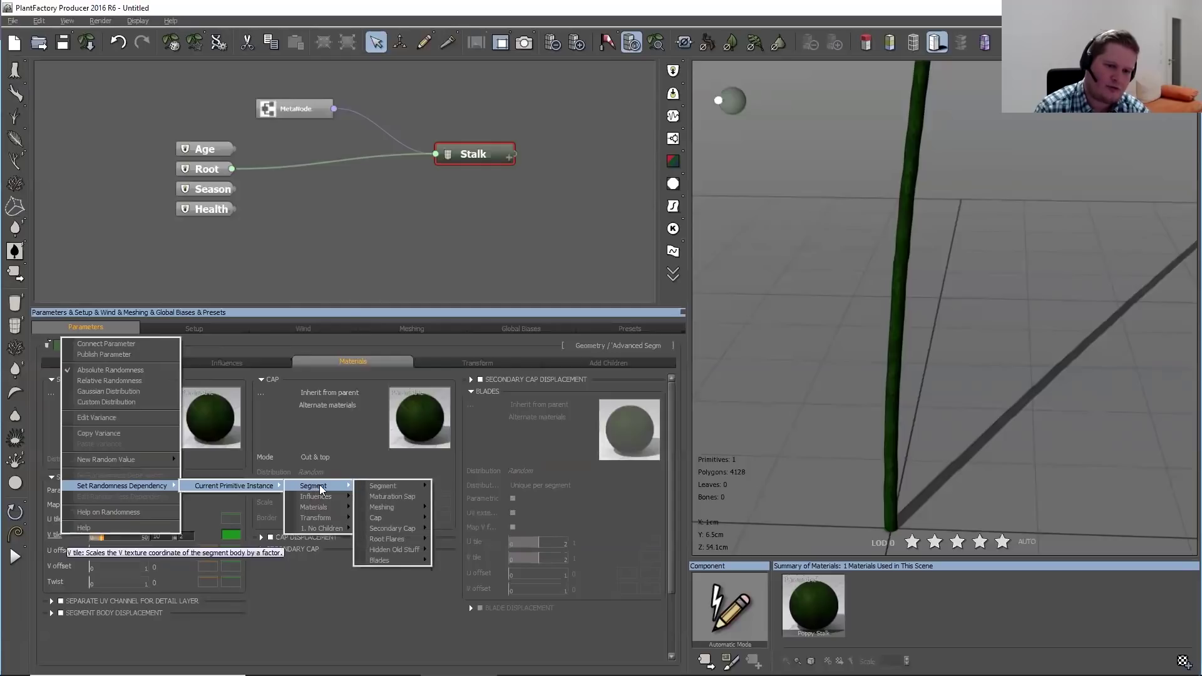
{"action": "mouse_move", "coordinate": [371, 487]}
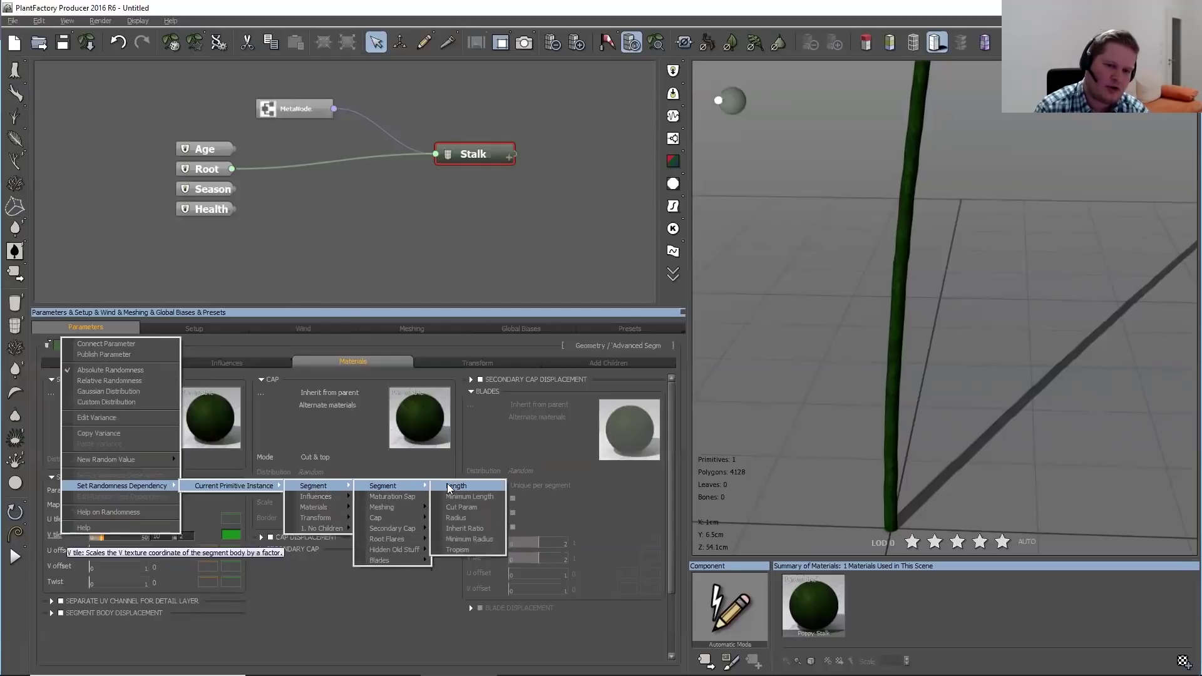
{"action": "left_click", "coordinate": [455, 487]}
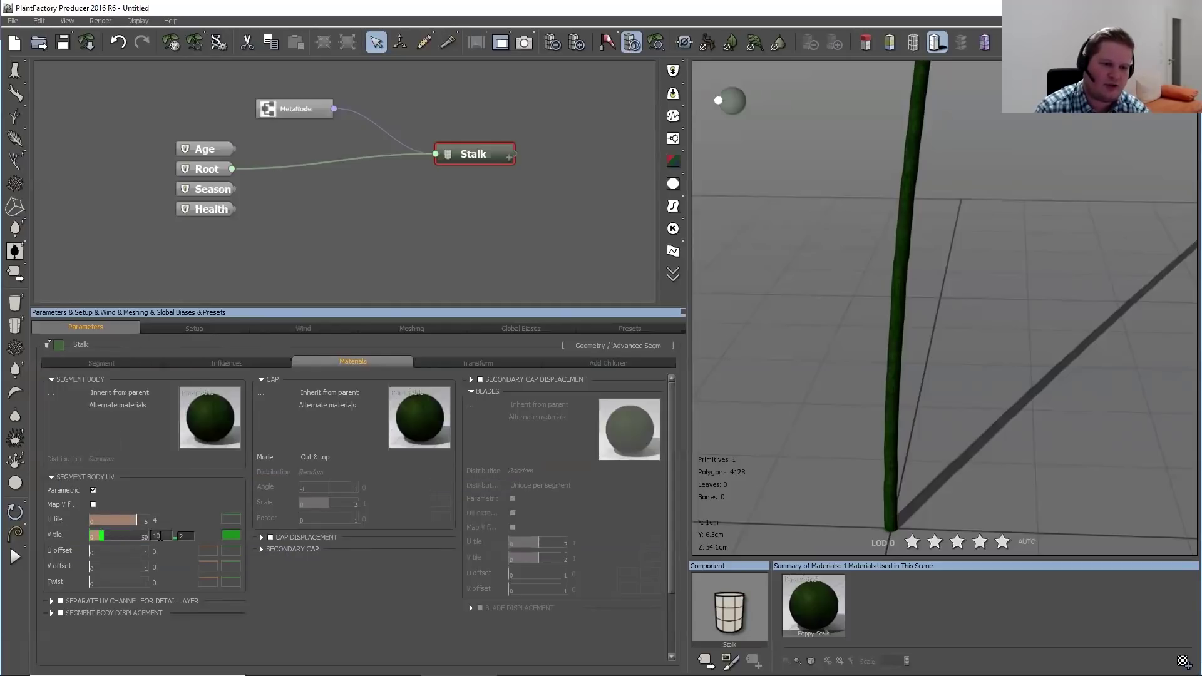
Compare the Stalk's segment length and radius settings with the V tile's randomness dependency, and examine the stalk from another angle
{"action": "left_click", "coordinate": [107, 363]}
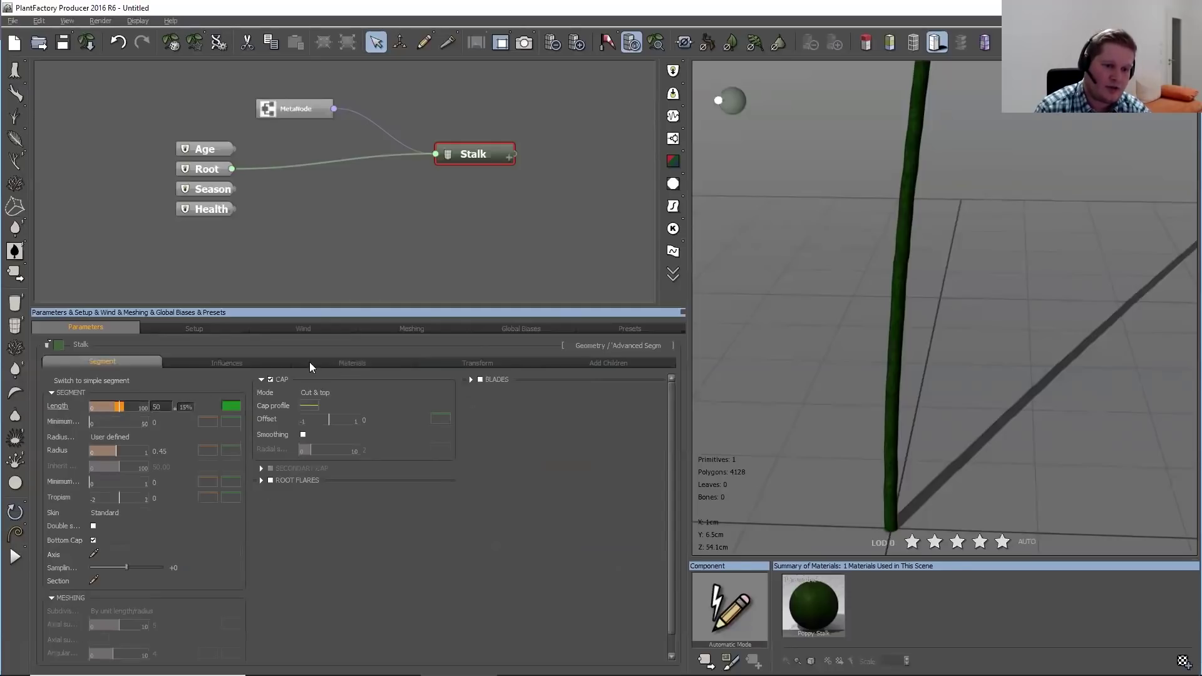
{"action": "left_click", "coordinate": [351, 362]}
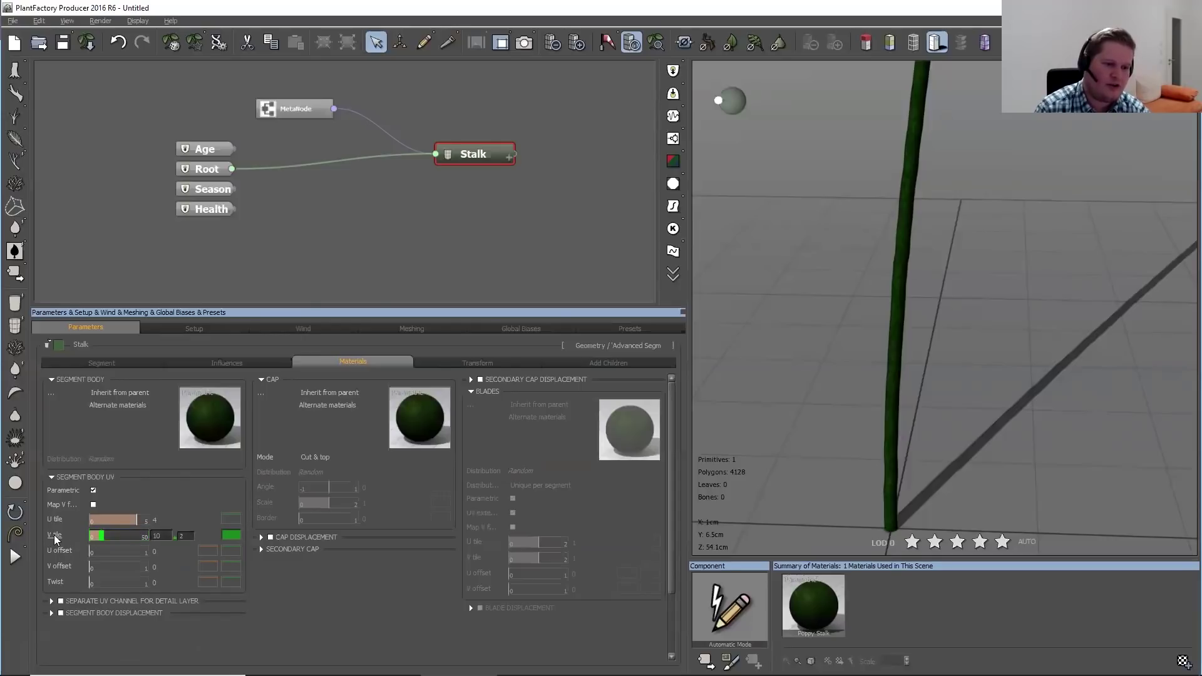
{"action": "left_click", "coordinate": [102, 361]}
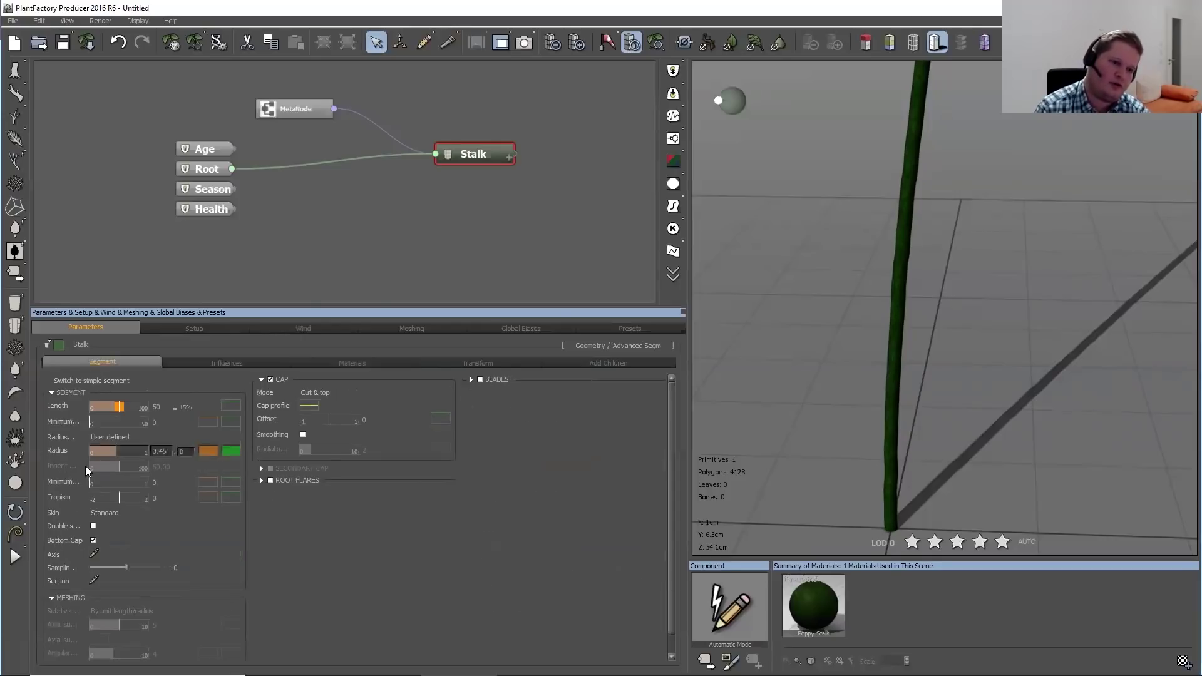
{"action": "left_click", "coordinate": [366, 362]}
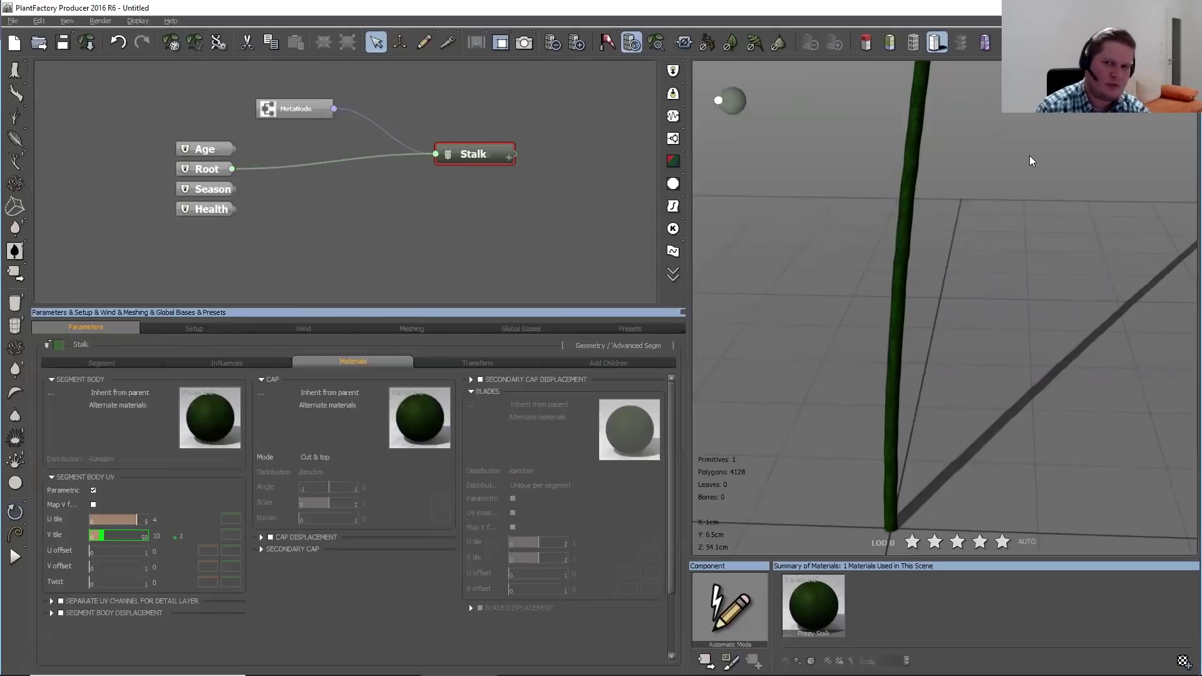
{"action": "left_click", "coordinate": [652, 50]}
{"action": "left_click_drag", "start_coordinate": [1036, 317], "coordinate": [1113, 300]}
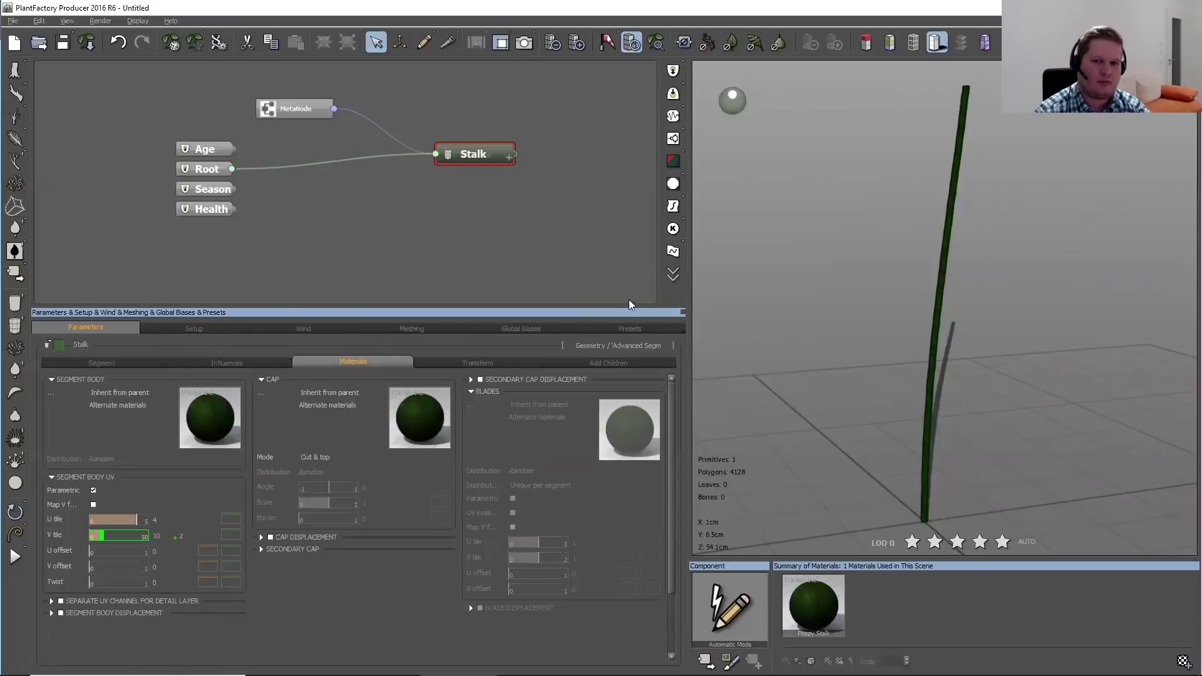
Enlarge the node graph area and set the direction of the Stalk's Local Bias 1 curl to X 1, Y 0, Z 0
{"action": "left_click_drag", "start_coordinate": [630, 313], "coordinate": [633, 341]}
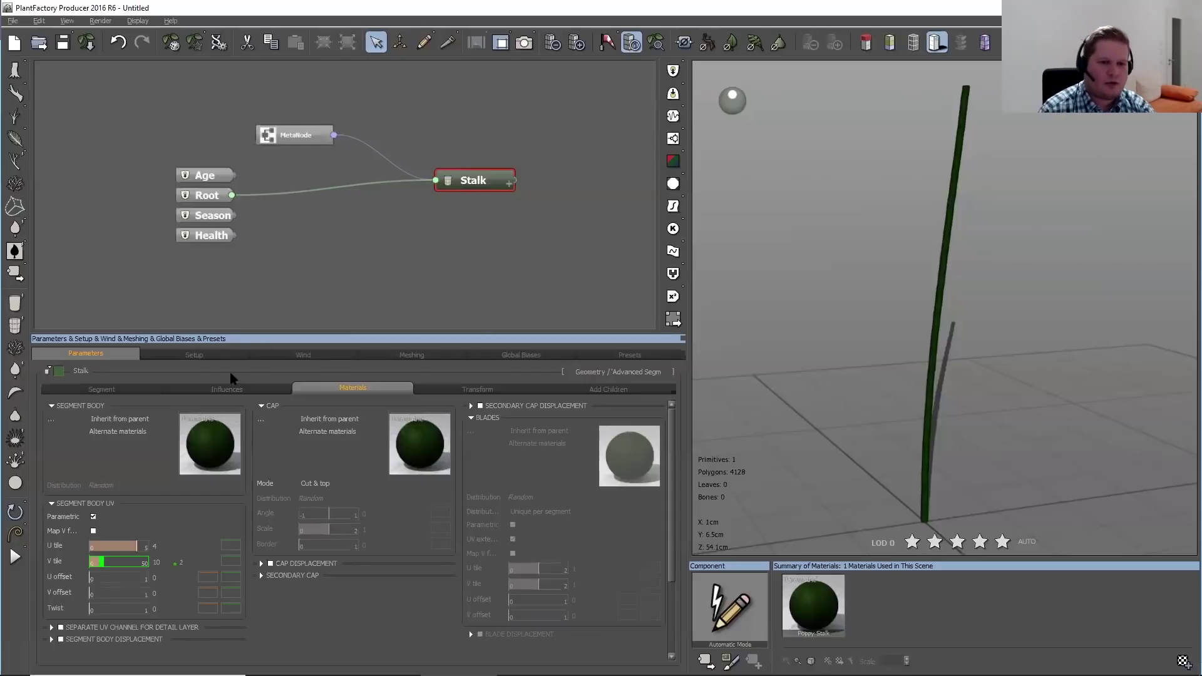
{"action": "left_click", "coordinate": [227, 388]}
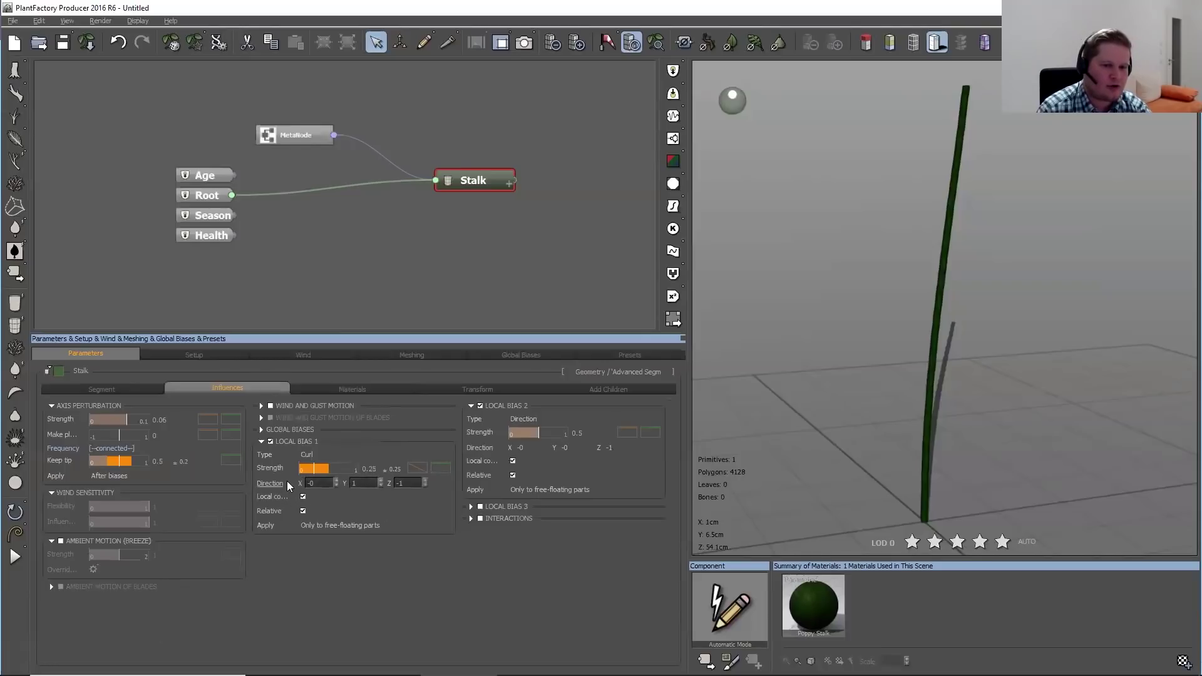
{"action": "left_click", "coordinate": [425, 485]}
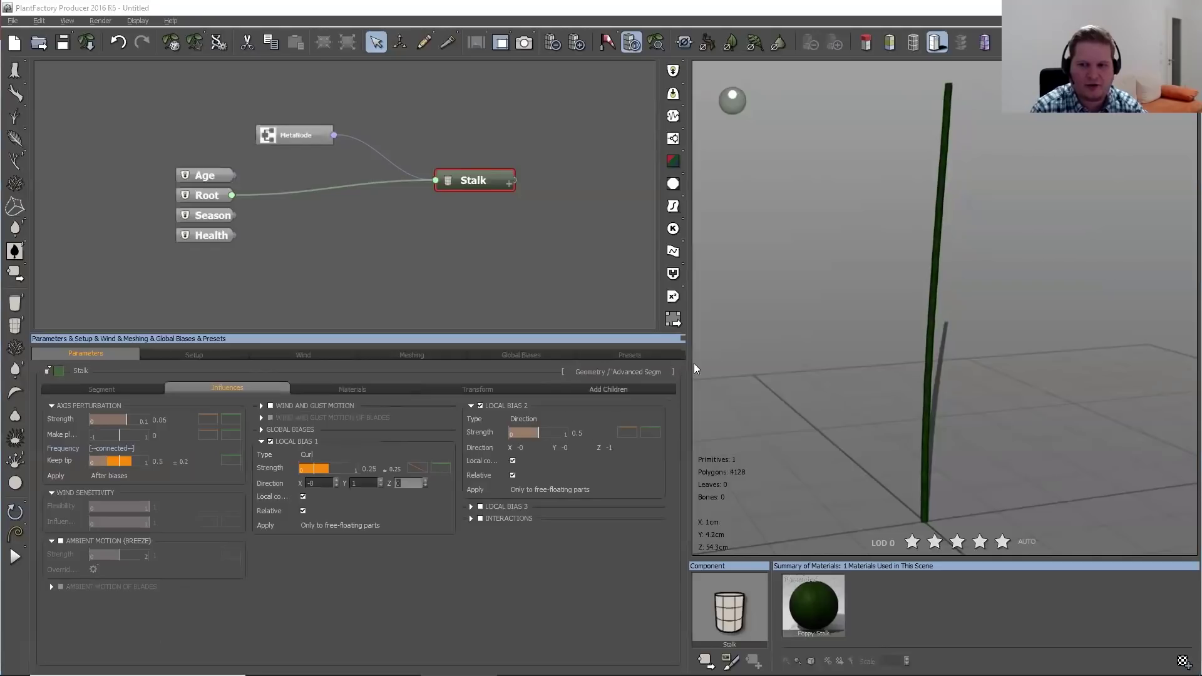
{"action": "mouse_move", "coordinate": [767, 325]}
{"action": "left_mouse_down"}
{"action": "mouse_move", "coordinate": [956, 338]}
{"action": "mouse_move", "coordinate": [716, 303]}
{"action": "mouse_move", "coordinate": [721, 349]}
{"action": "mouse_move", "coordinate": [877, 415]}
{"action": "left_mouse_up"}
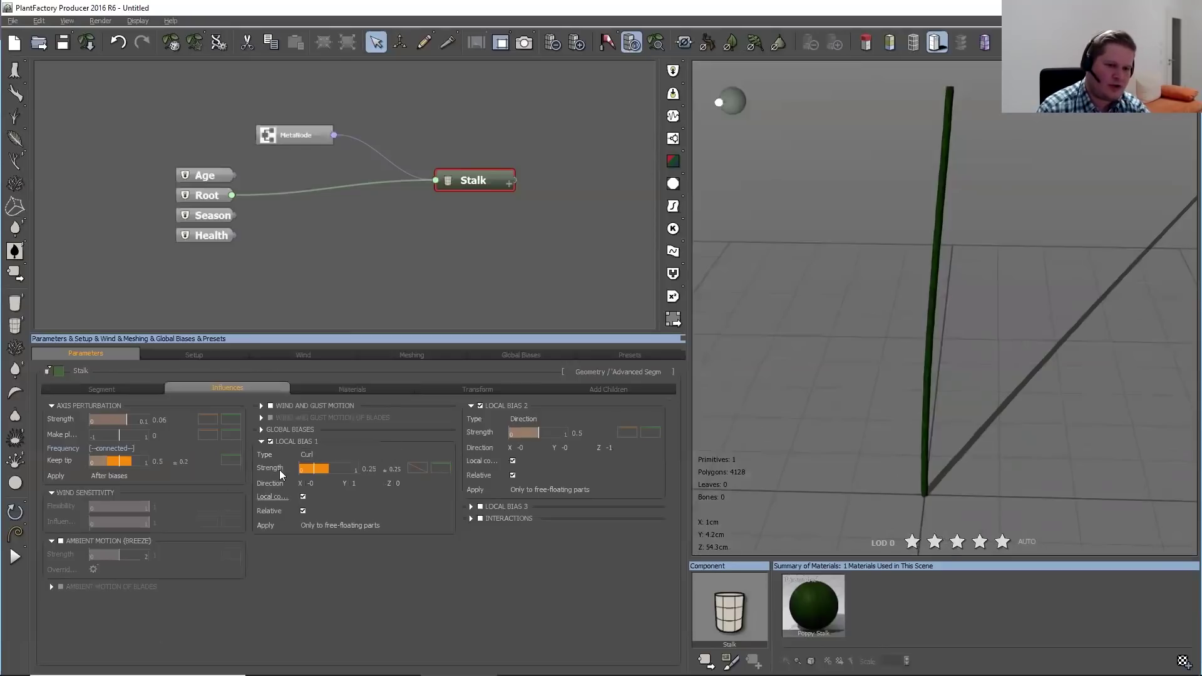
{"action": "type", "text": "0"}
{"action": "left_click", "coordinate": [317, 483]}
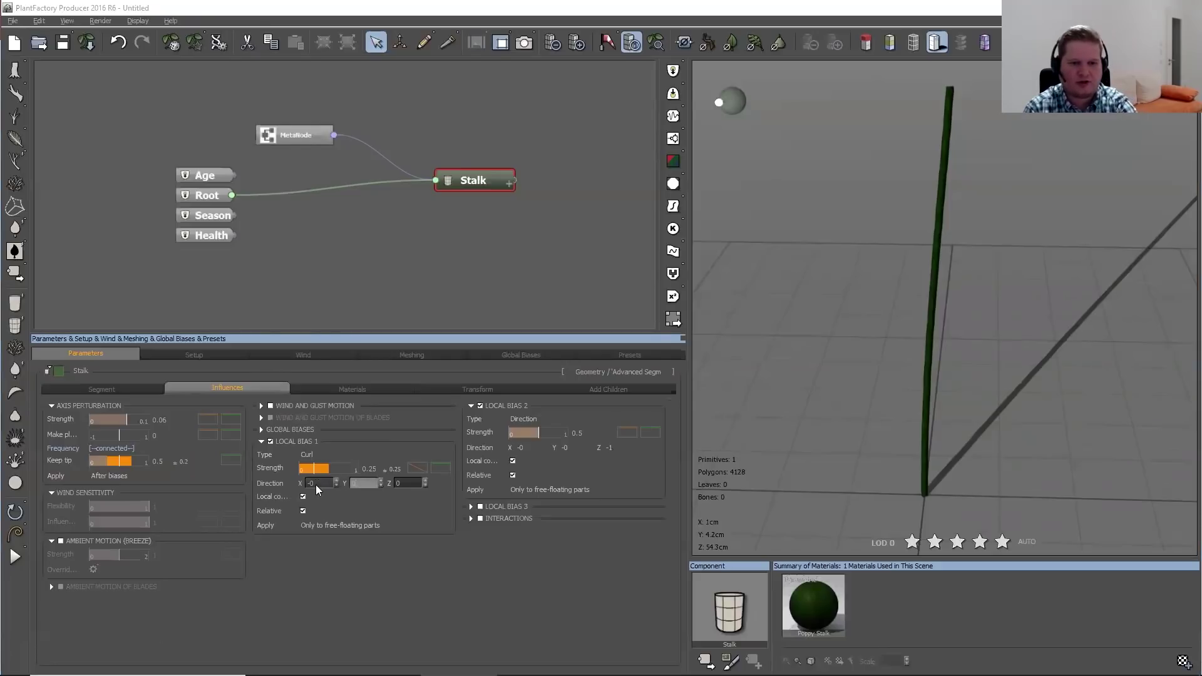
{"action": "type", "text": "1"}
{"action": "left_click_drag", "start_coordinate": [759, 348], "coordinate": [903, 341]}
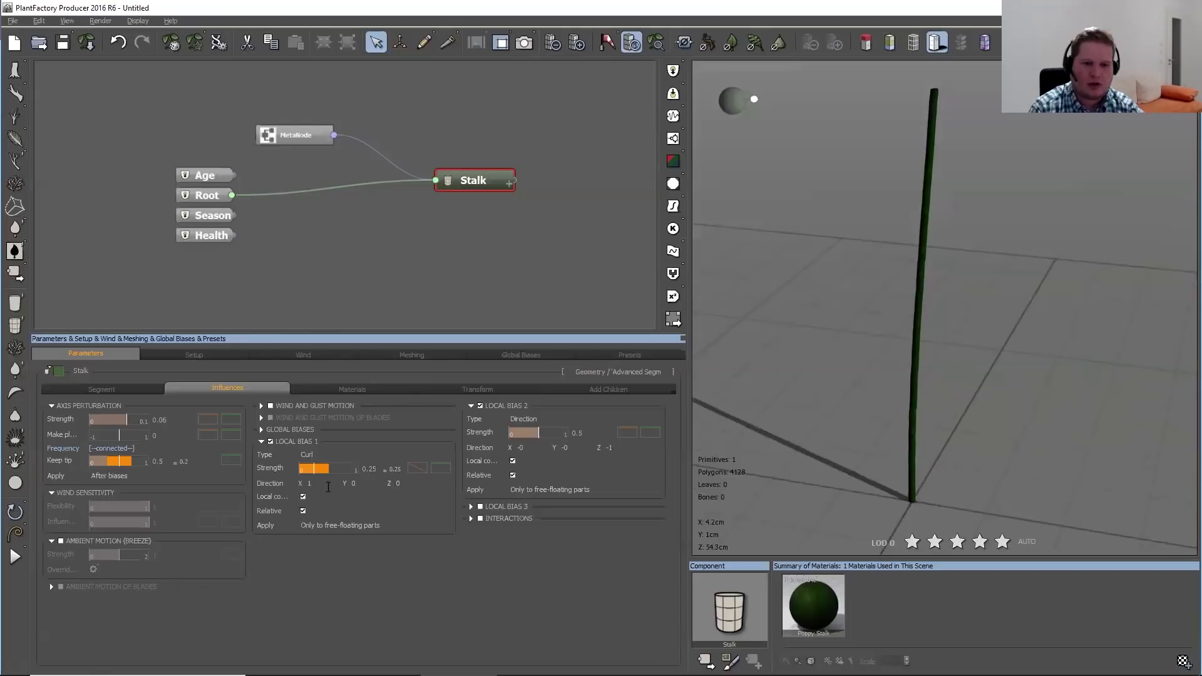
Raise the Stalk's Local Bias 1 curl strength to about 2.84 and set its direction to X 0, Y 1, Z 0
{"action": "left_click_drag", "start_coordinate": [314, 468], "coordinate": [360, 468]}
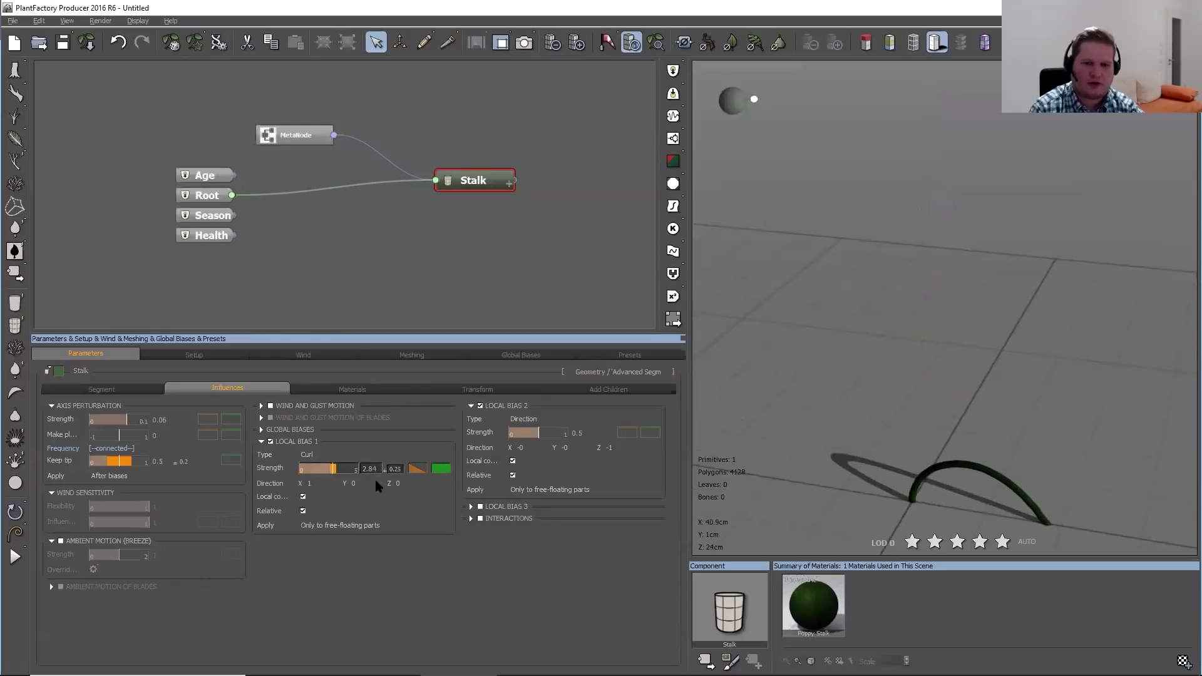
{"action": "double_click", "coordinate": [328, 483]}
{"action": "type", "text": "0"}
{"action": "left_click", "coordinate": [355, 483]}
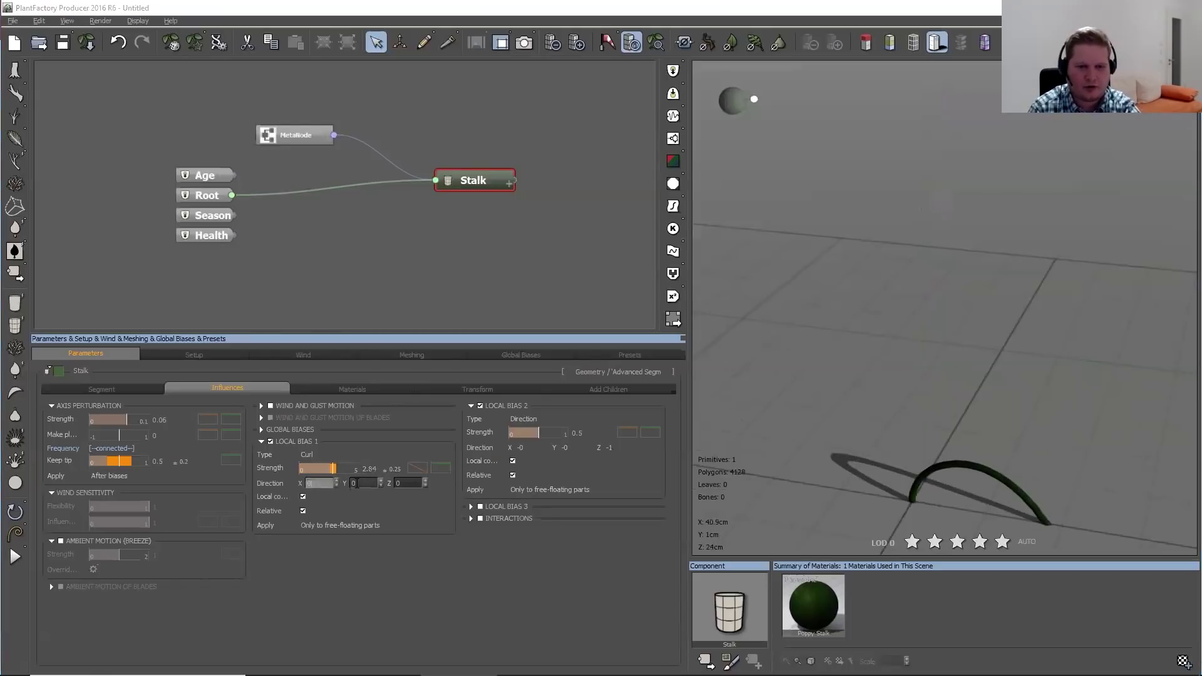
{"action": "type", "text": "1"}
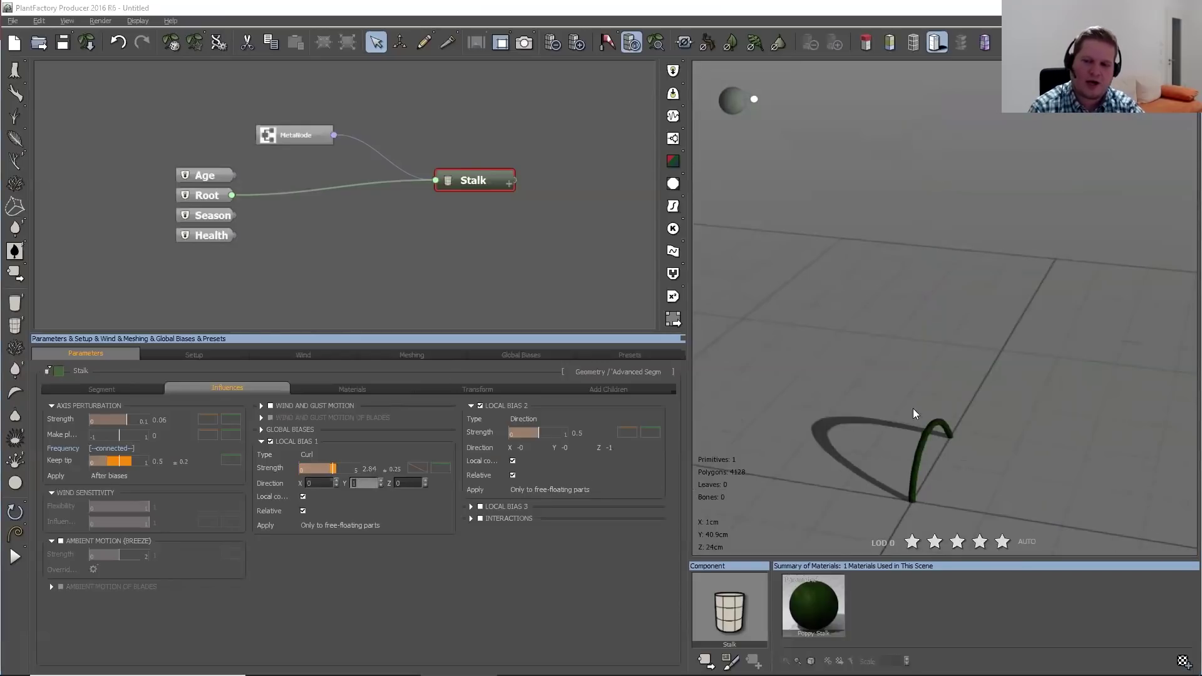
{"action": "left_click", "coordinate": [321, 484]}
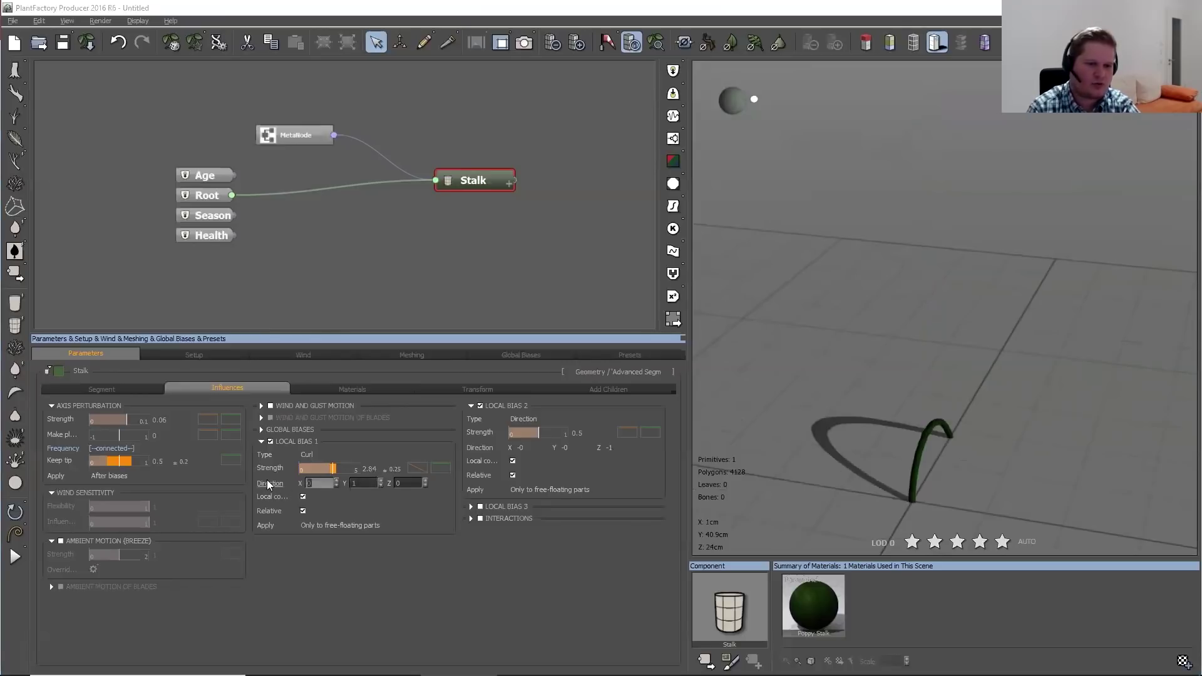
Set the Local Bias 1 curl strength to 0.25
{"action": "left_click", "coordinate": [369, 469]}
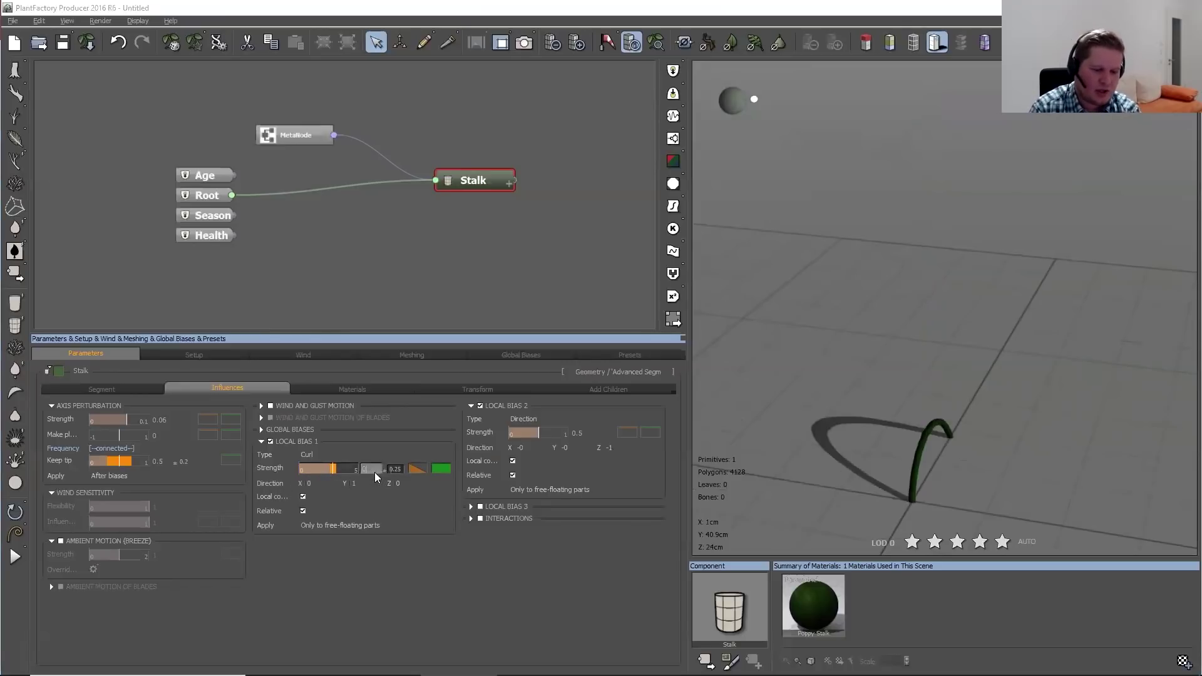
{"action": "type", "text": "0.25"}
{"action": "key", "text": "Return"}
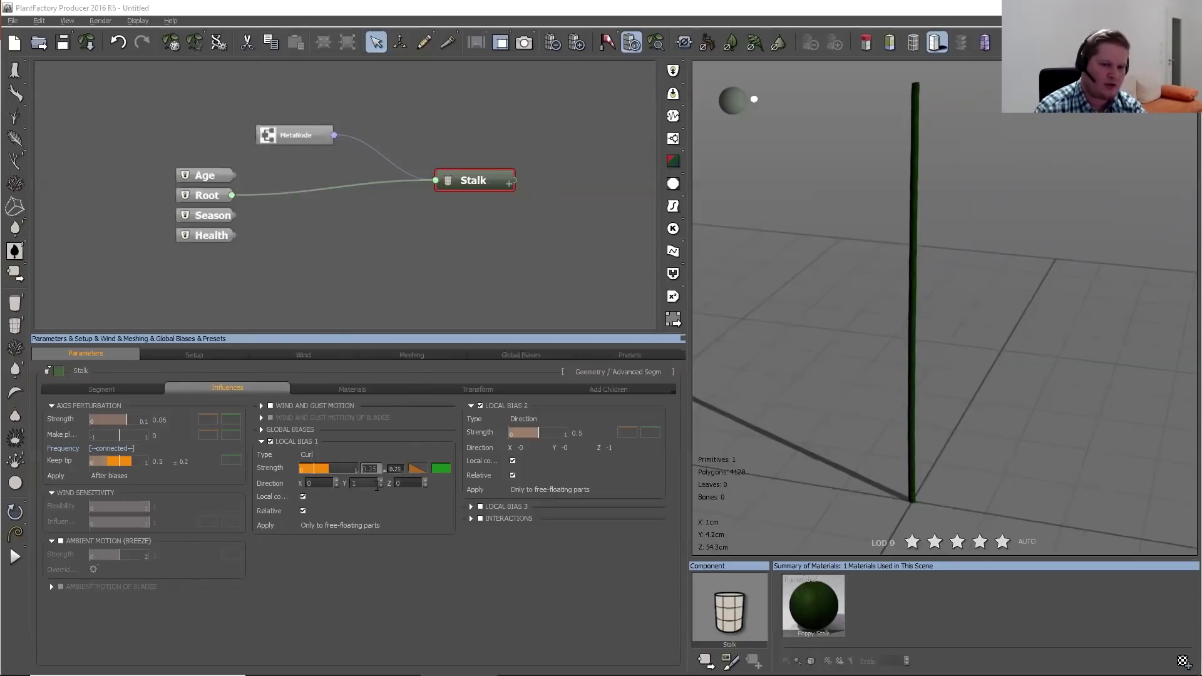
Add a Random Range node with a range of 0 ± 10 and place it beside the Season node
{"action": "right_click", "coordinate": [352, 219]}
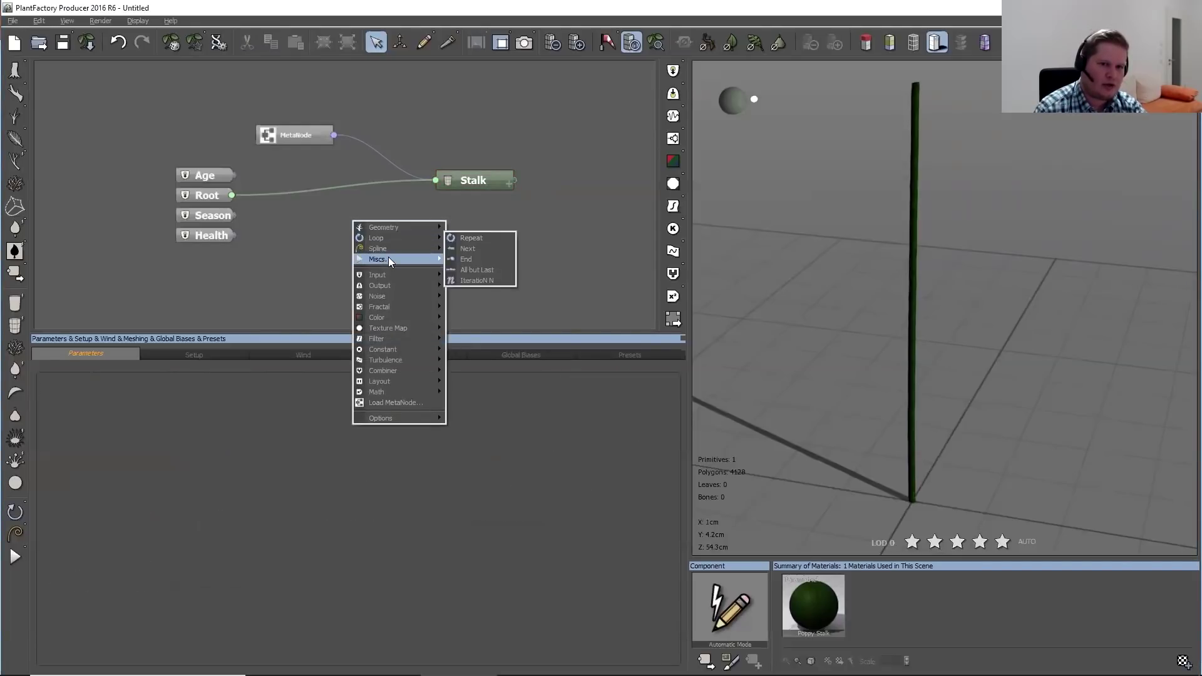
{"action": "mouse_move", "coordinate": [388, 260]}
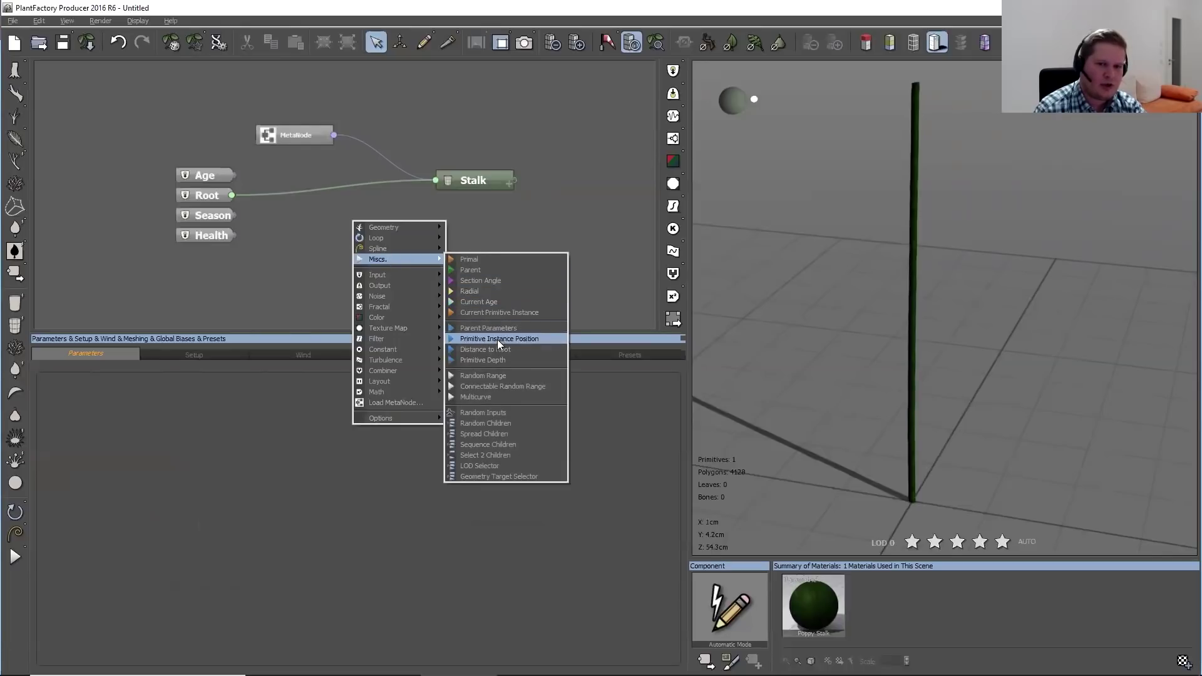
{"action": "left_click", "coordinate": [497, 377]}
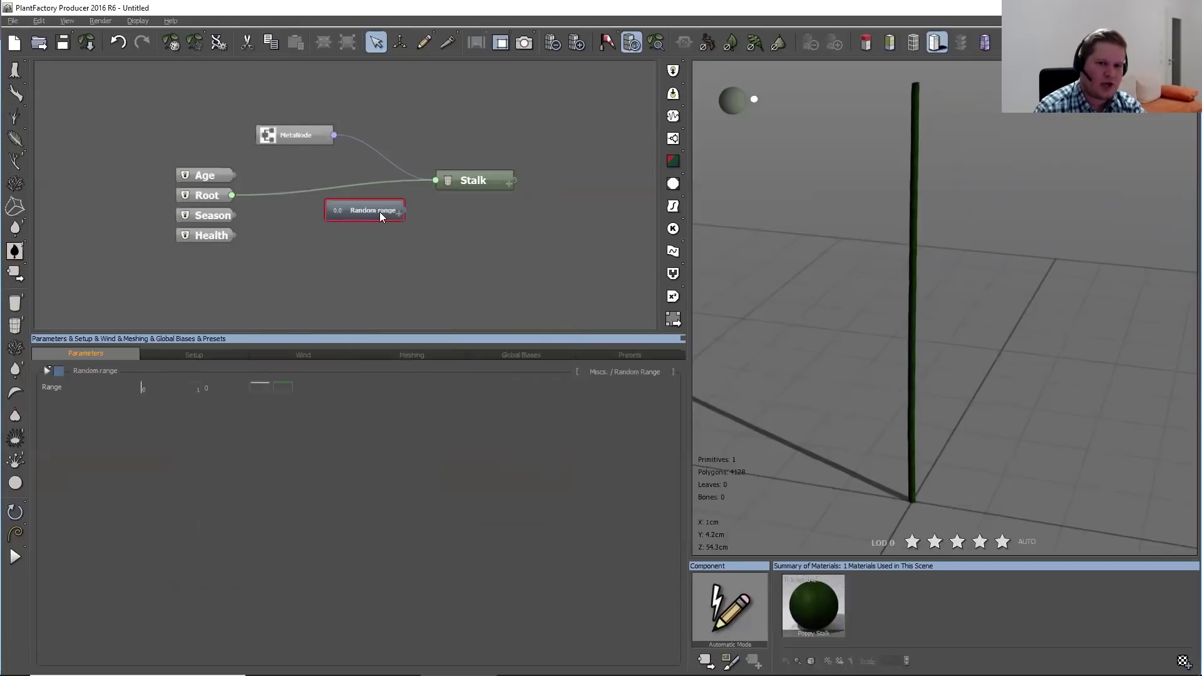
{"action": "left_click", "coordinate": [443, 186]}
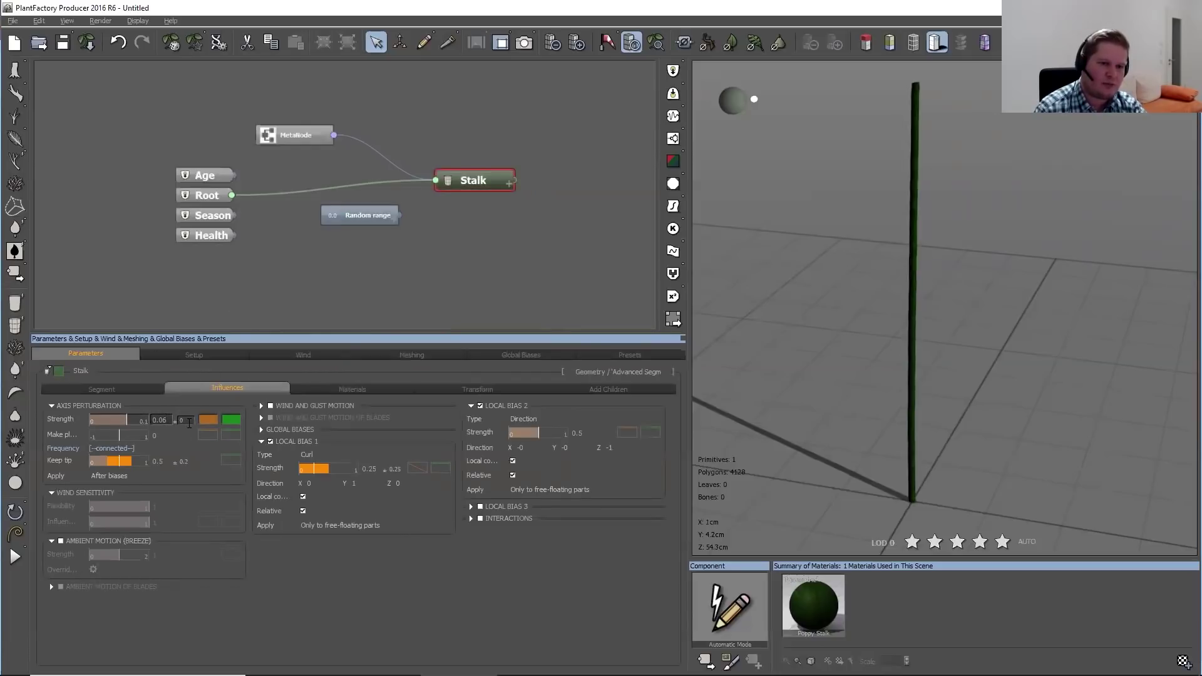
{"action": "left_click", "coordinate": [362, 211]}
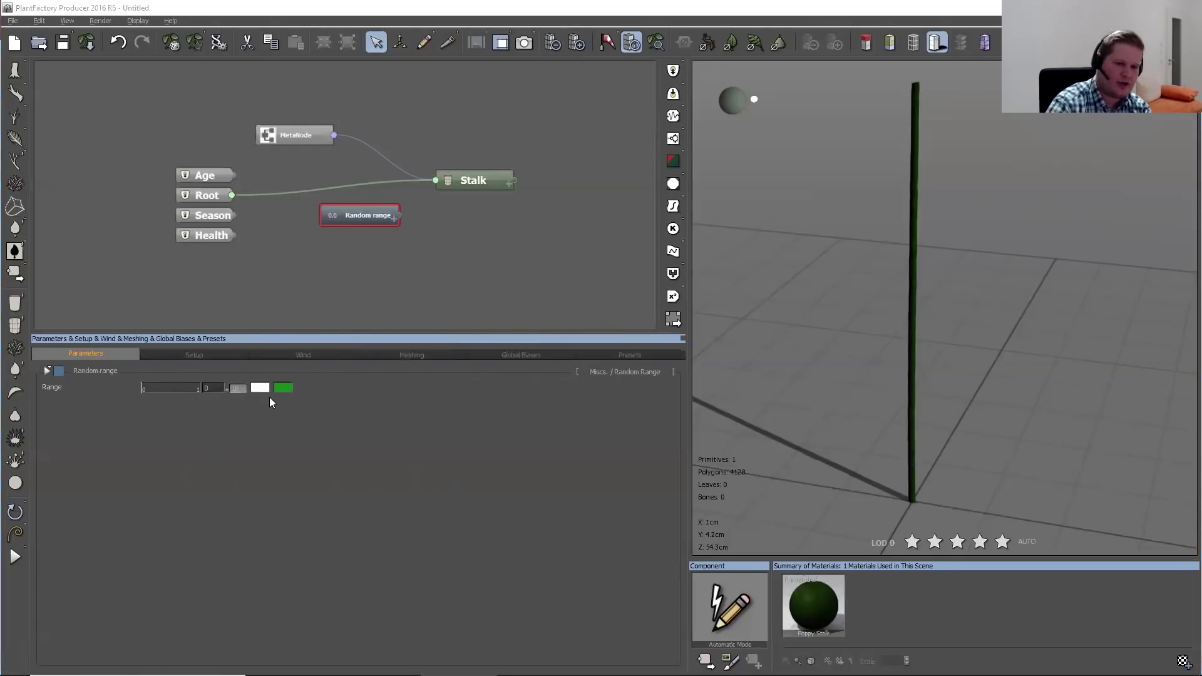
{"action": "mouse_move", "coordinate": [348, 211]}
{"action": "left_mouse_down"}
{"action": "mouse_move", "coordinate": [217, 221]}
{"action": "mouse_move", "coordinate": [248, 219]}
{"action": "left_mouse_up"}
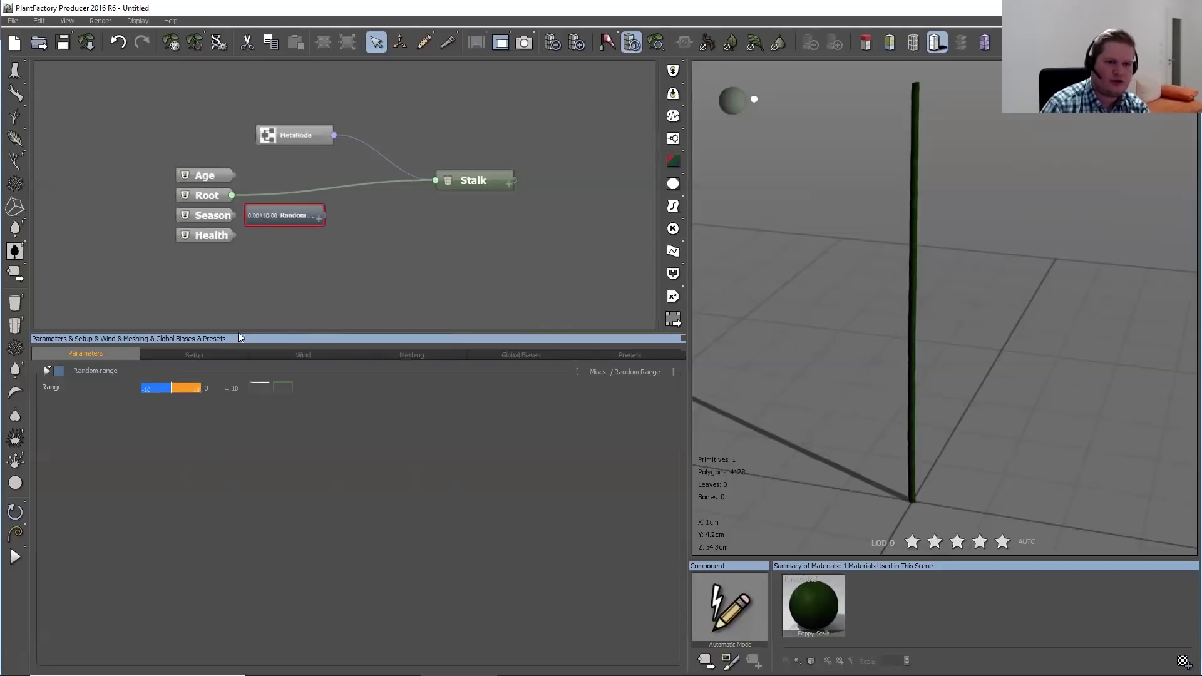
Add a Composer 3 vector node and feed the Random Range into its X, Y and Z inputs
{"action": "left_click", "coordinate": [382, 217]}
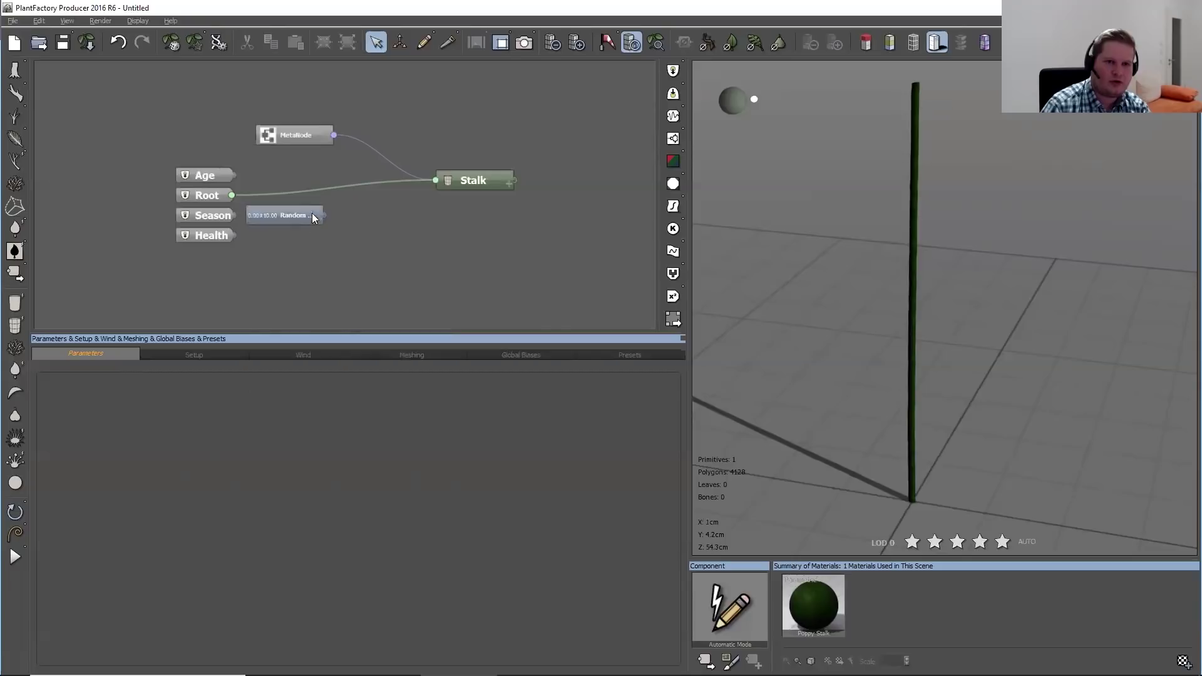
{"action": "right_click", "coordinate": [375, 219]}
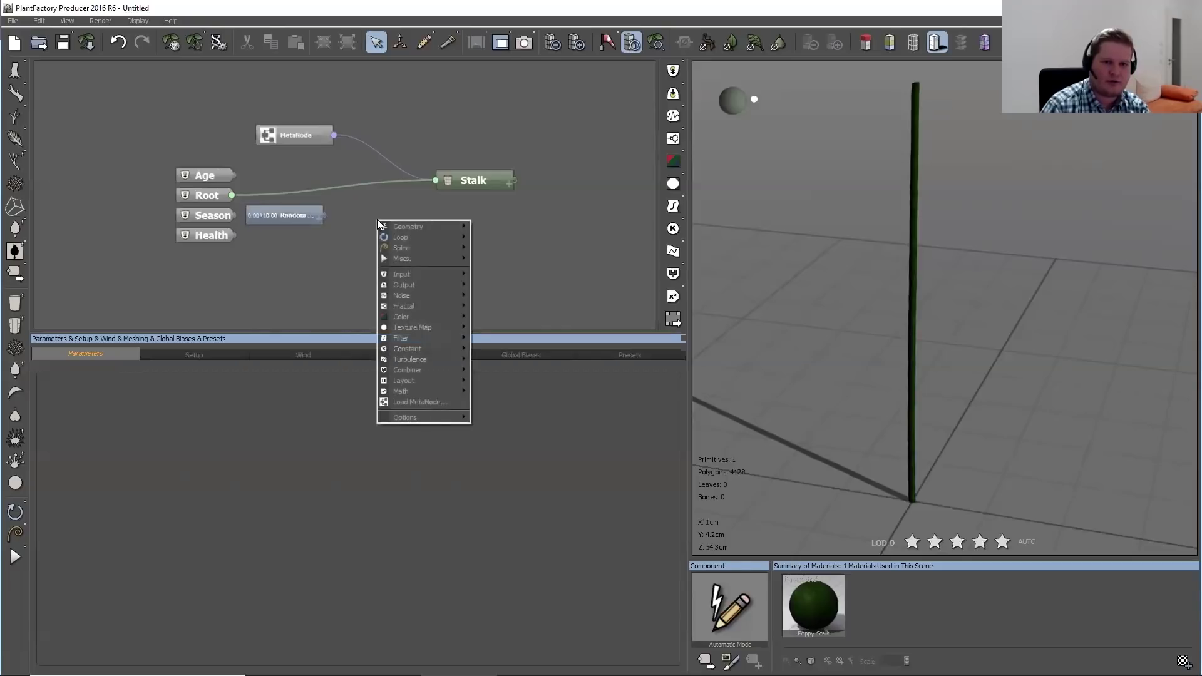
{"action": "mouse_move", "coordinate": [415, 389]}
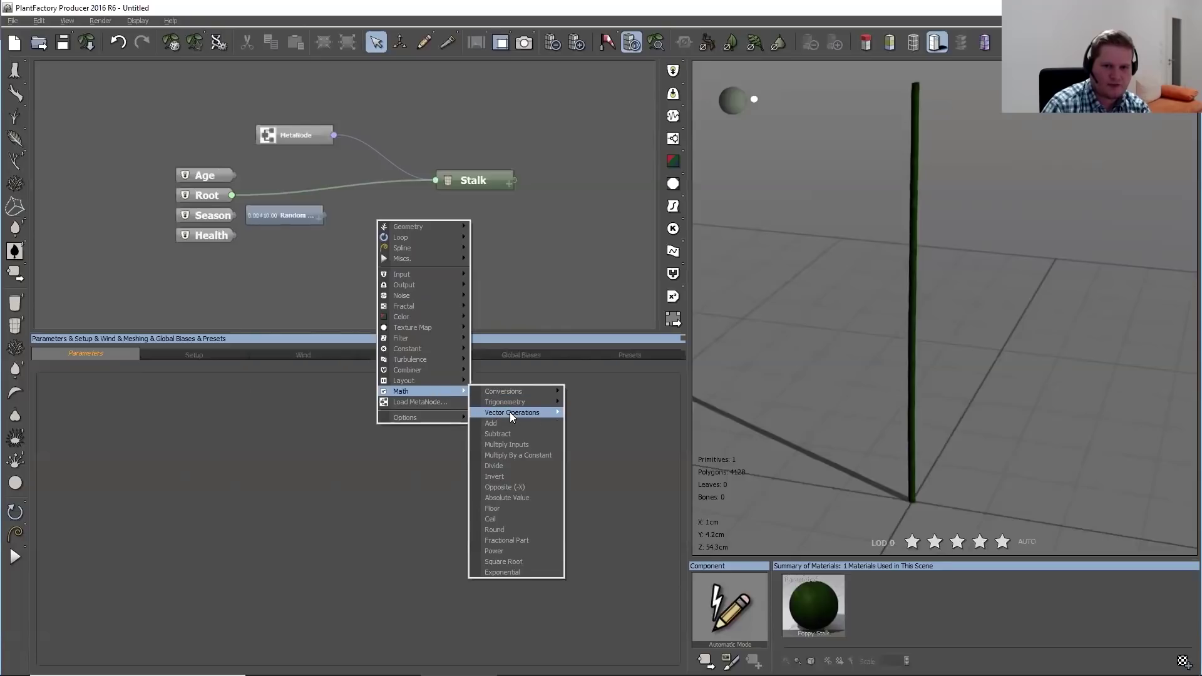
{"action": "mouse_move", "coordinate": [511, 414]}
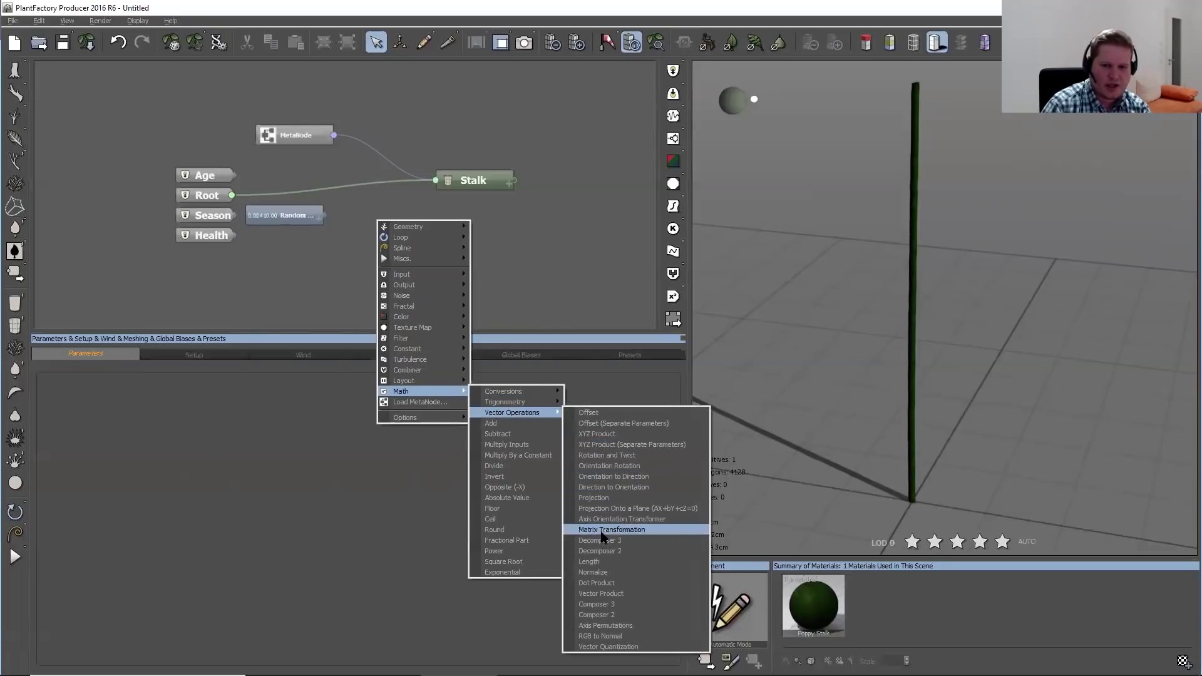
{"action": "left_click", "coordinate": [605, 605]}
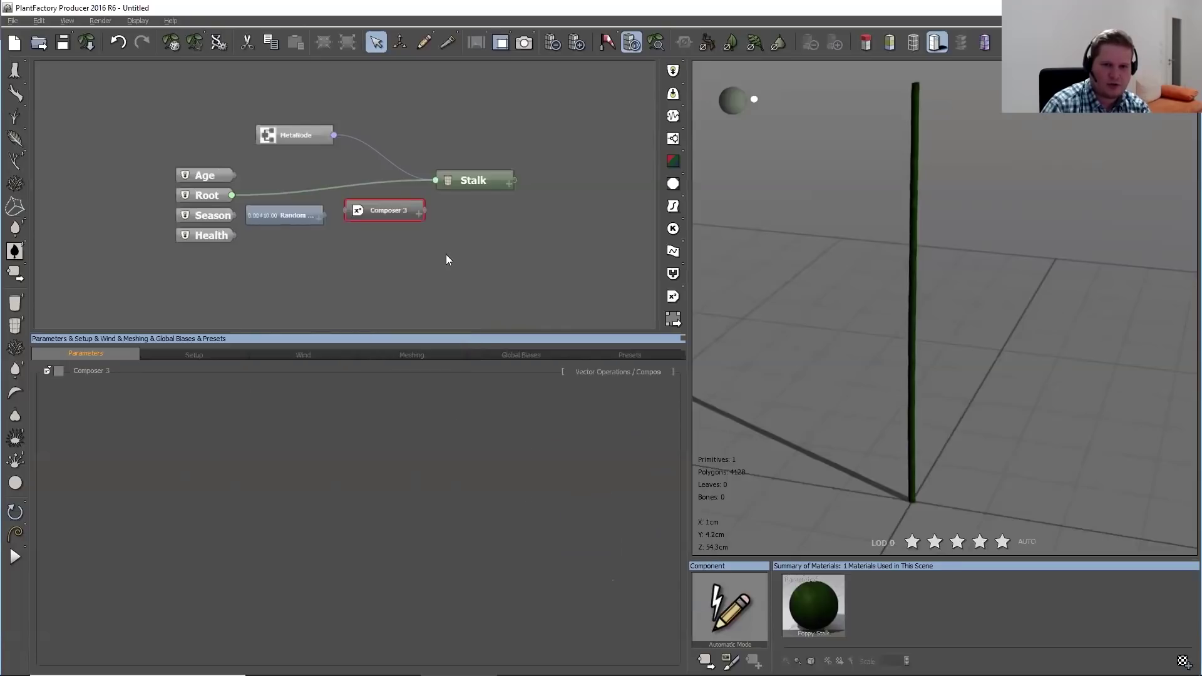
{"action": "left_click_drag", "start_coordinate": [374, 206], "coordinate": [300, 220]}
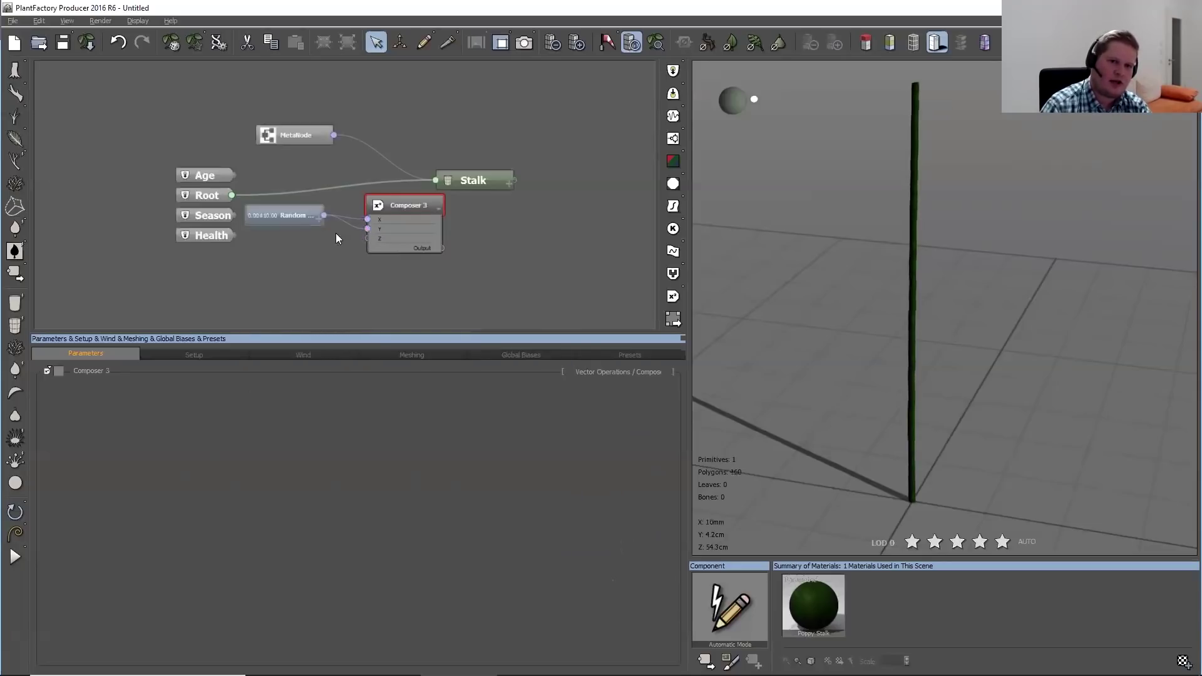
{"action": "left_click_drag", "start_coordinate": [367, 239], "coordinate": [278, 217]}
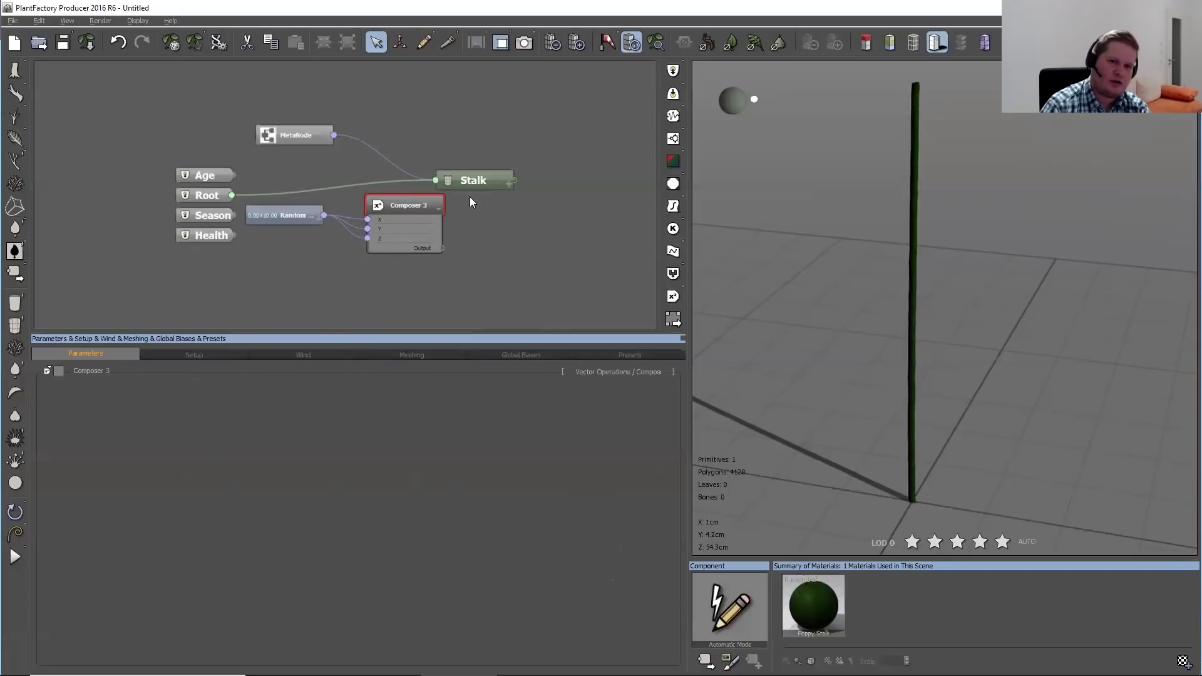
Move the Stalk node aside, expand its Local Bias 1 influence inputs, and connect the Composer 3 output to Direction
{"action": "left_click_drag", "start_coordinate": [468, 182], "coordinate": [544, 161]}
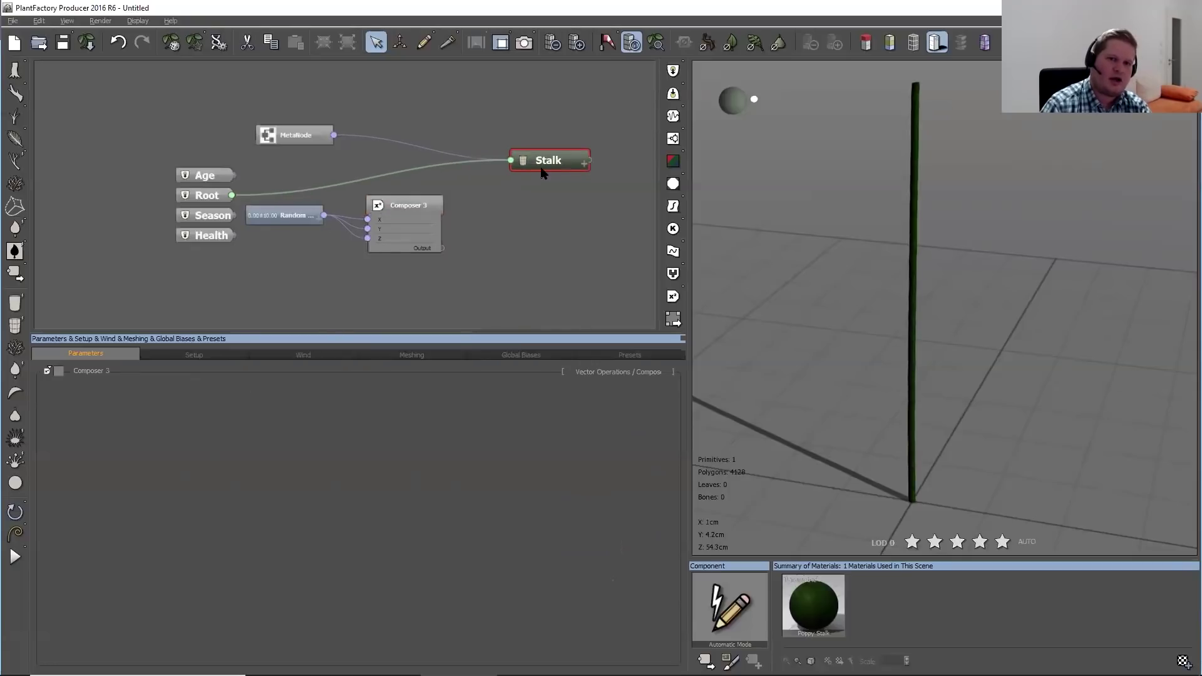
{"action": "left_click", "coordinate": [584, 163]}
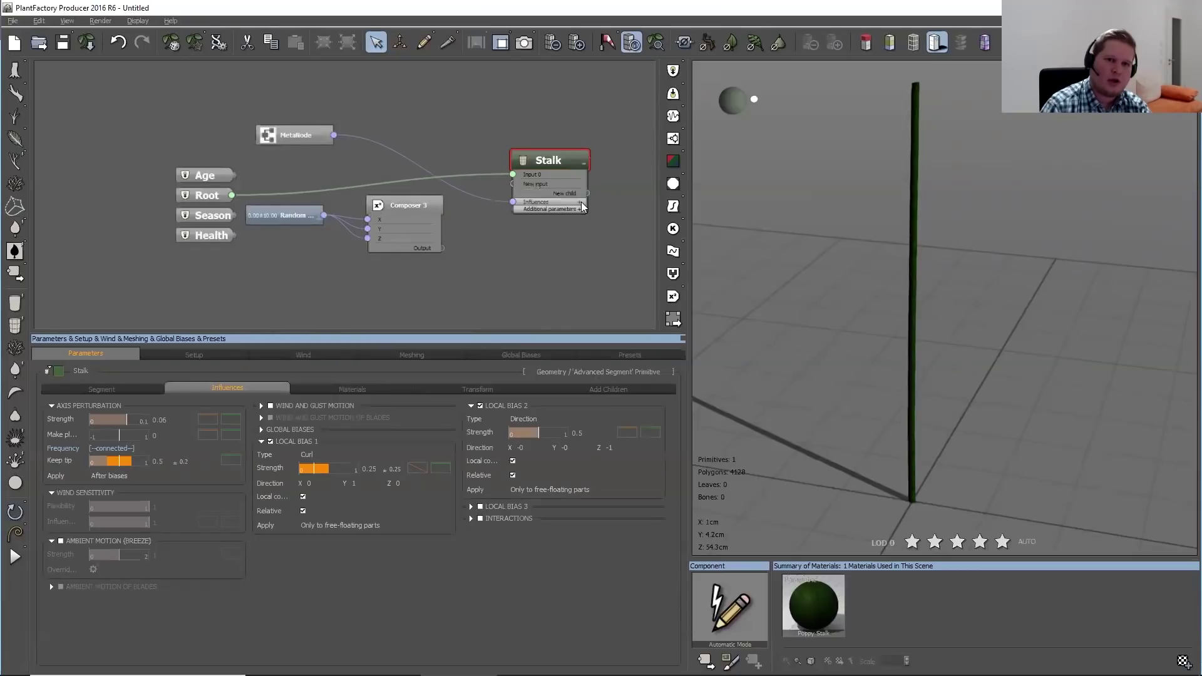
{"action": "left_click", "coordinate": [582, 202]}
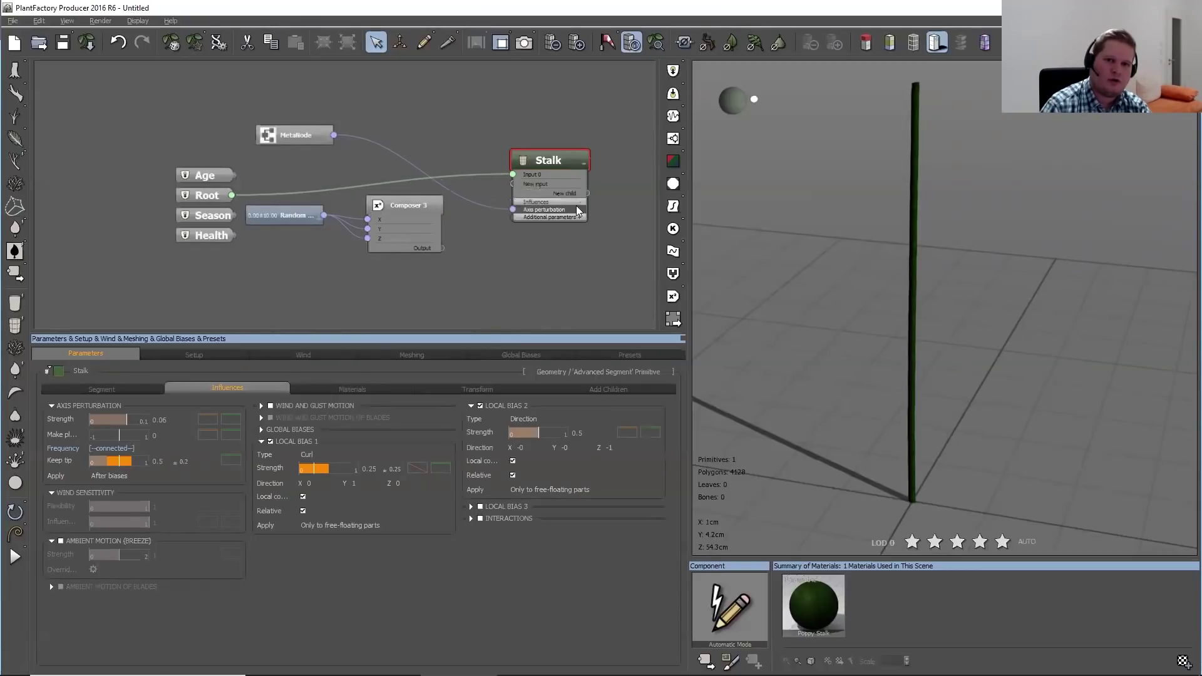
{"action": "left_click", "coordinate": [579, 217]}
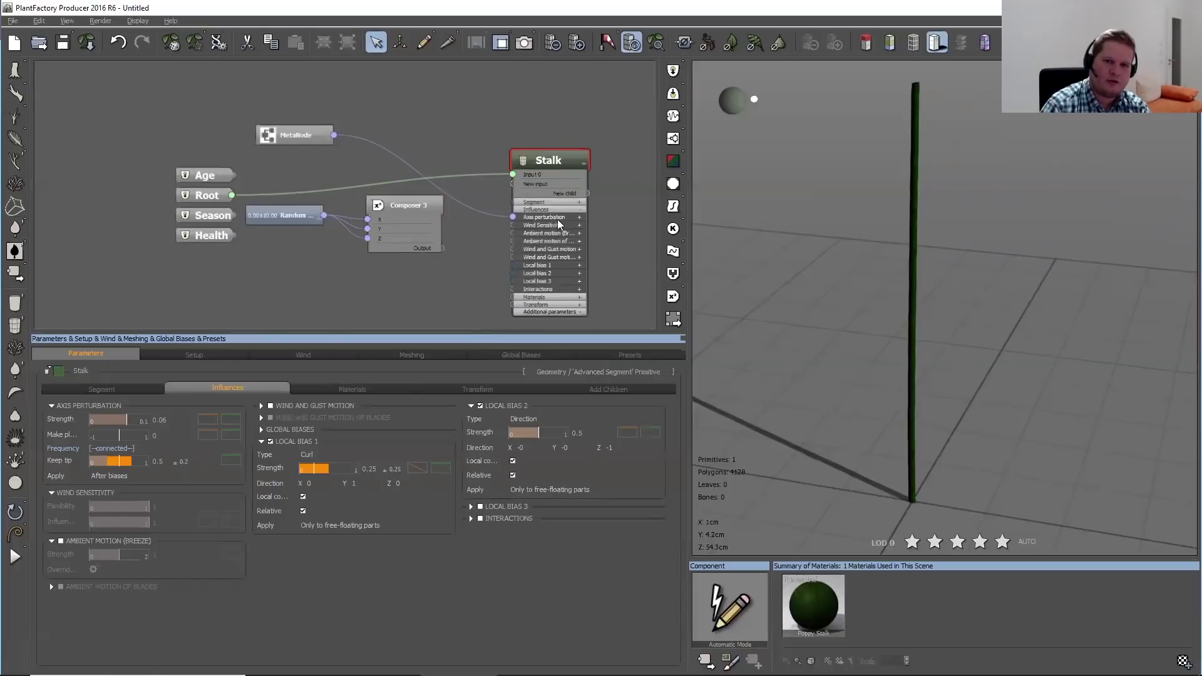
{"action": "left_click", "coordinate": [579, 266]}
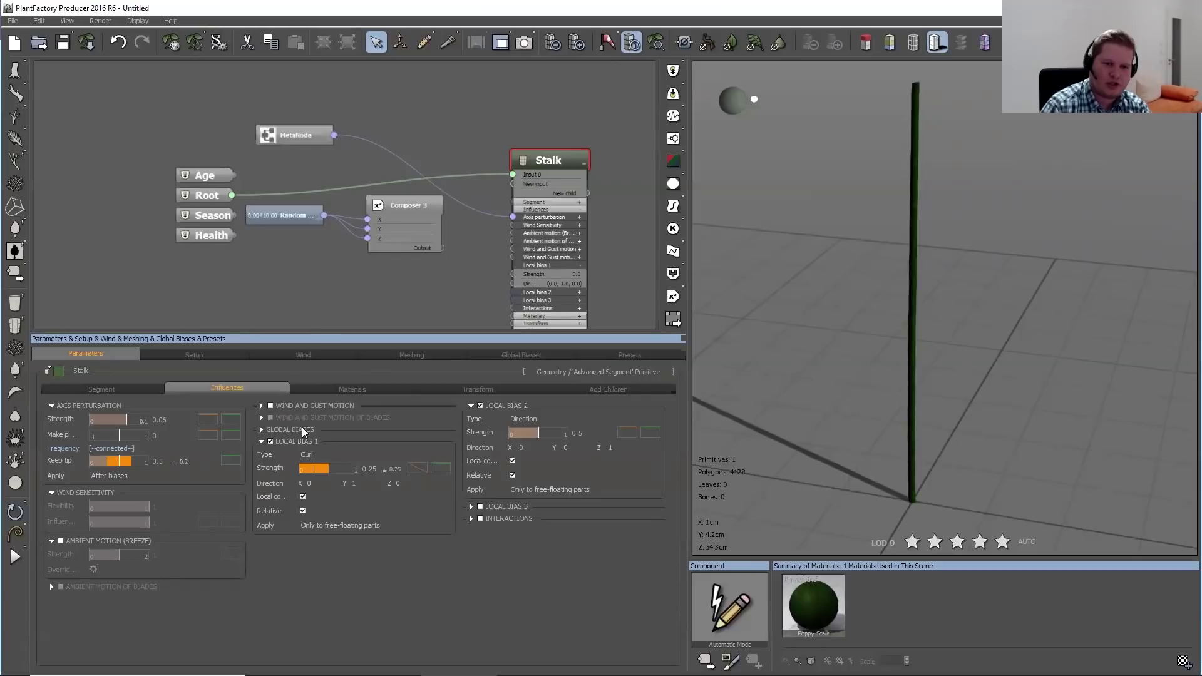
{"action": "left_click_drag", "start_coordinate": [511, 285], "coordinate": [441, 249]}
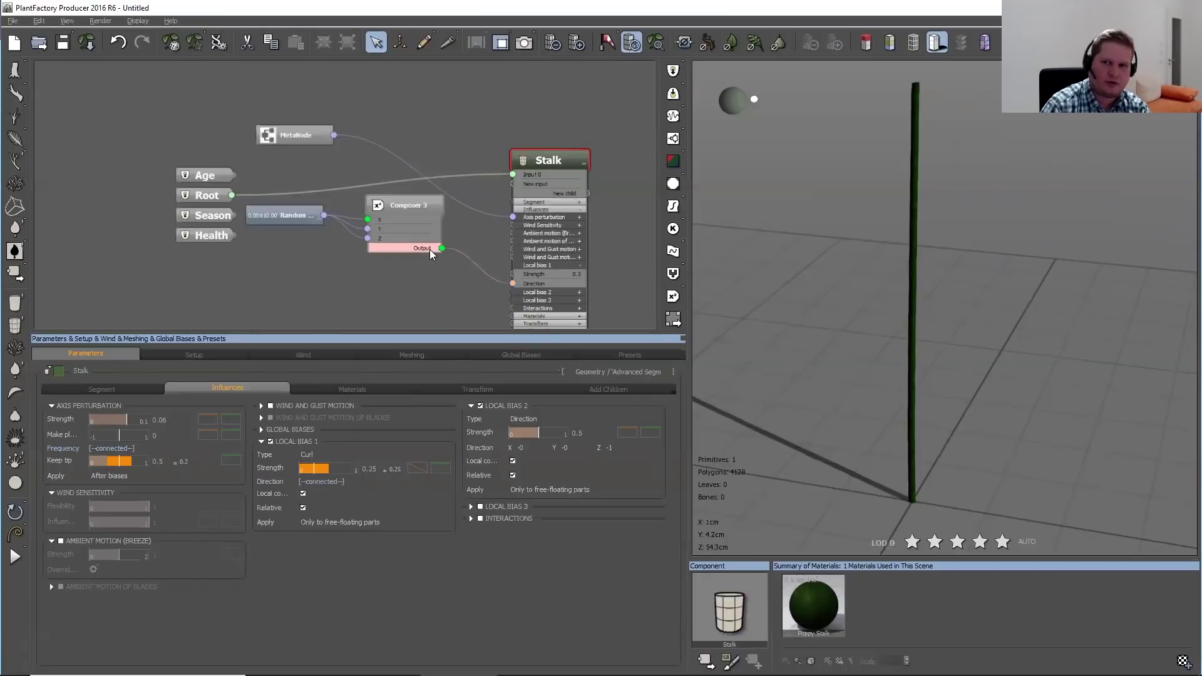
Collapse the Composer 3 node, make room by the Stalk, and group Composer 3 with the Random Range into a MetaNode
{"action": "left_click", "coordinate": [439, 206]}
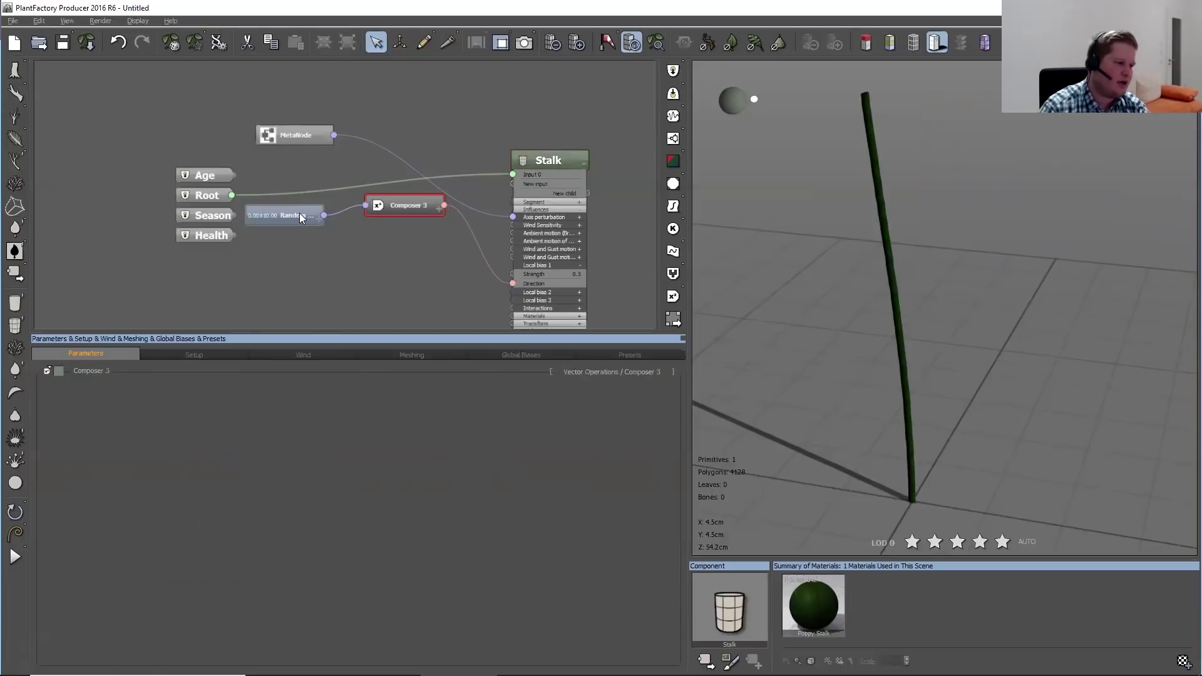
{"action": "left_click_drag", "start_coordinate": [534, 160], "coordinate": [553, 141]}
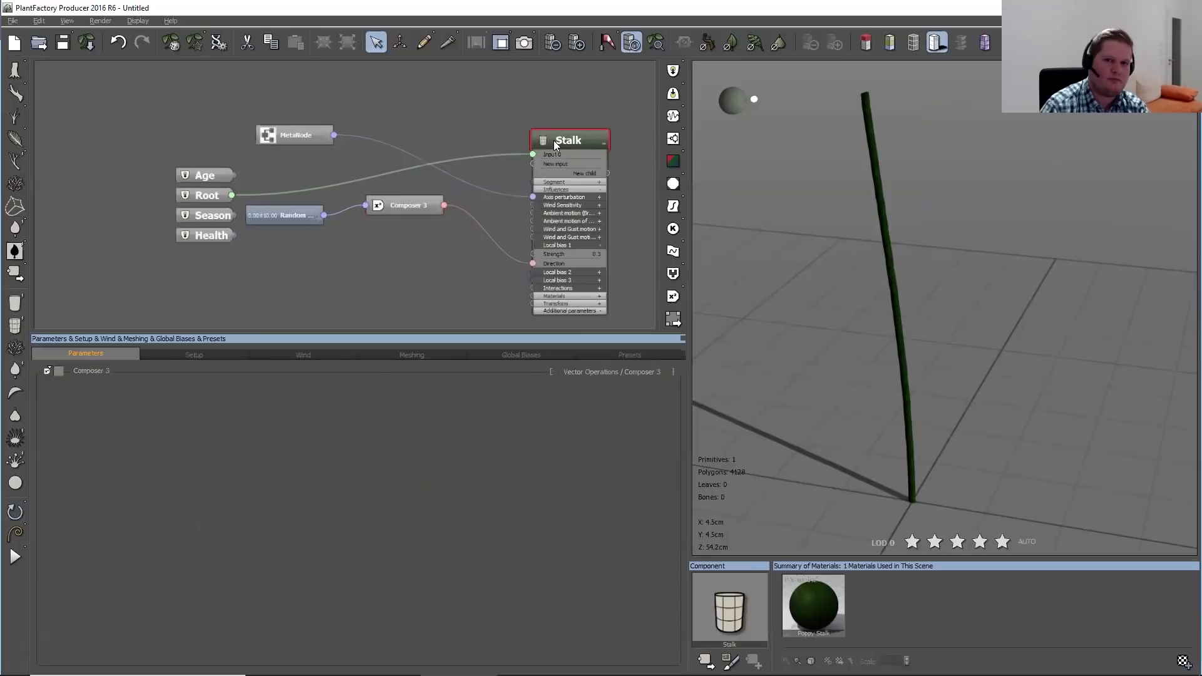
{"action": "left_click_drag", "start_coordinate": [310, 219], "coordinate": [288, 202]}
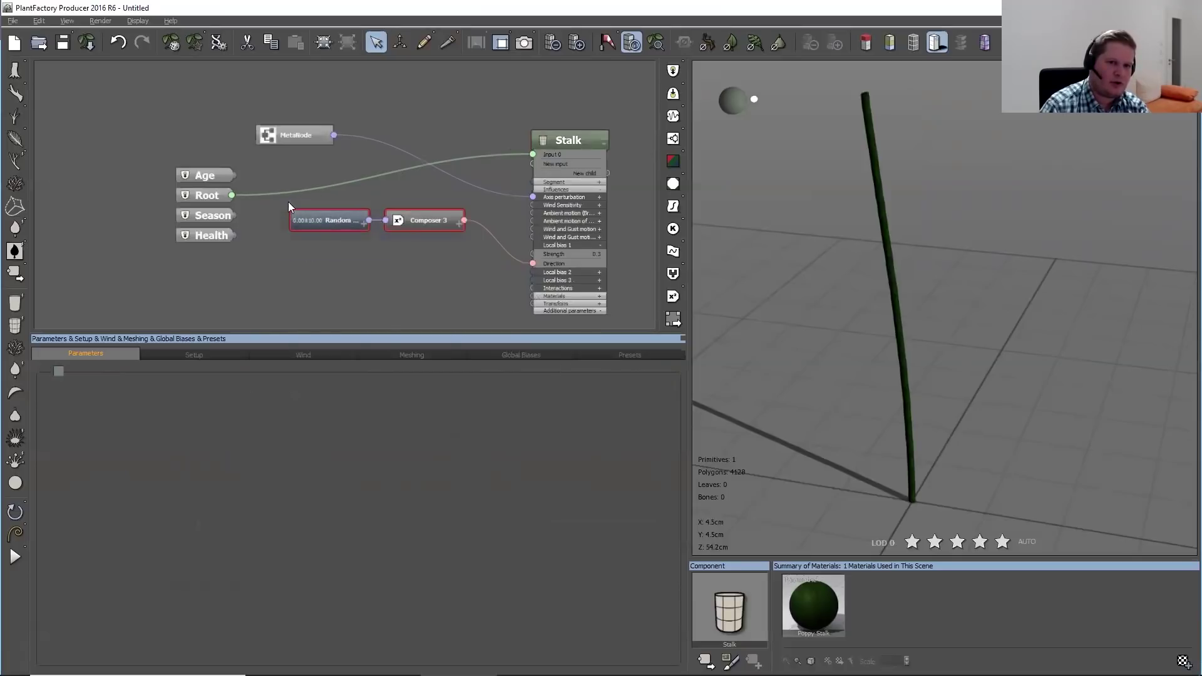
{"action": "left_click", "coordinate": [322, 43]}
{"action": "left_click", "coordinate": [364, 211]}
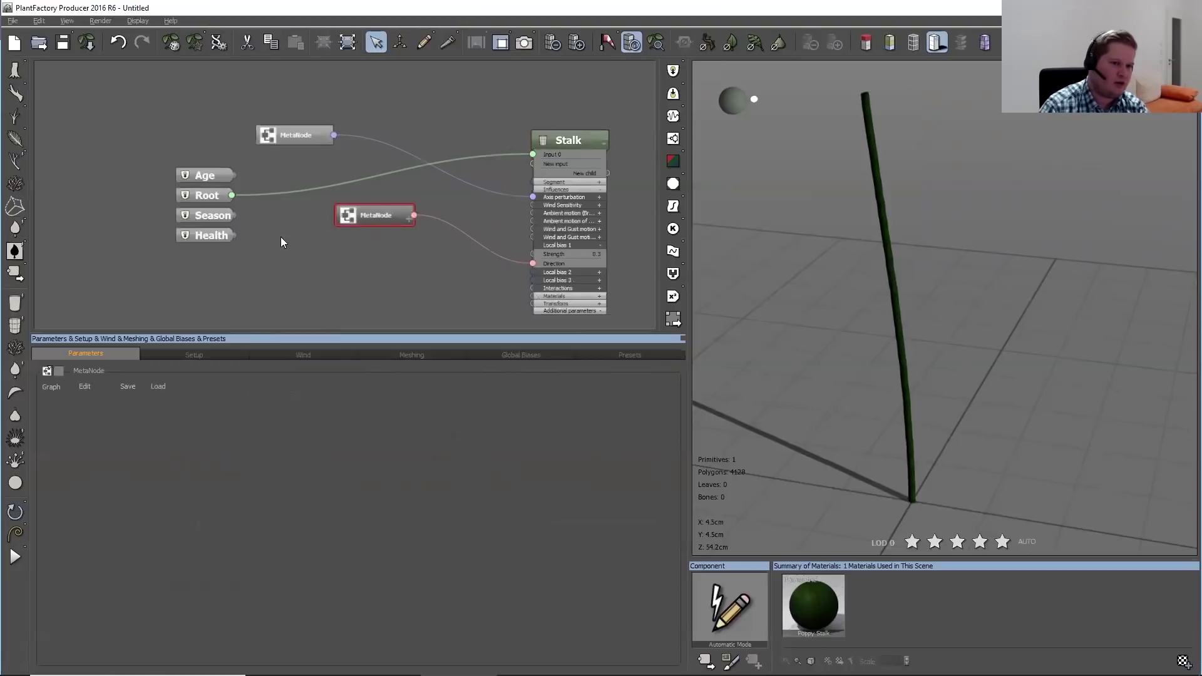
Rename the metanode feeding the stalk's bias direction Random Curl Direction, and move it and the Stalk node into a tighter layout
{"action": "double_click", "coordinate": [389, 216]}
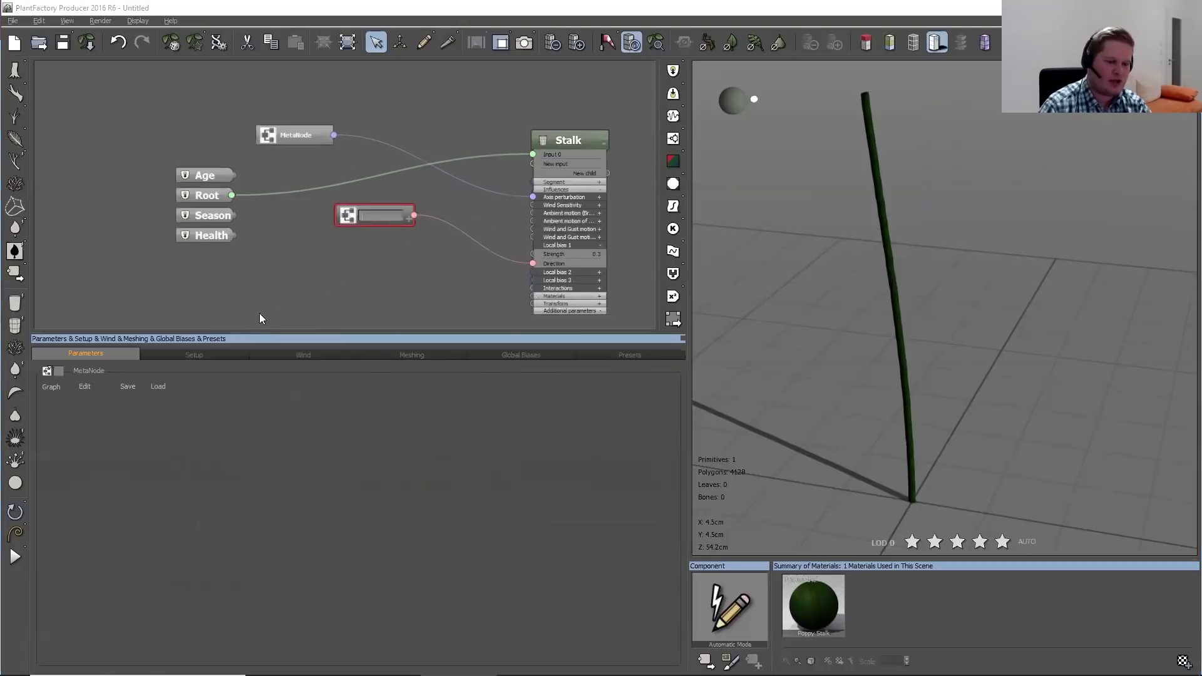
{"action": "type", "text": "General"}
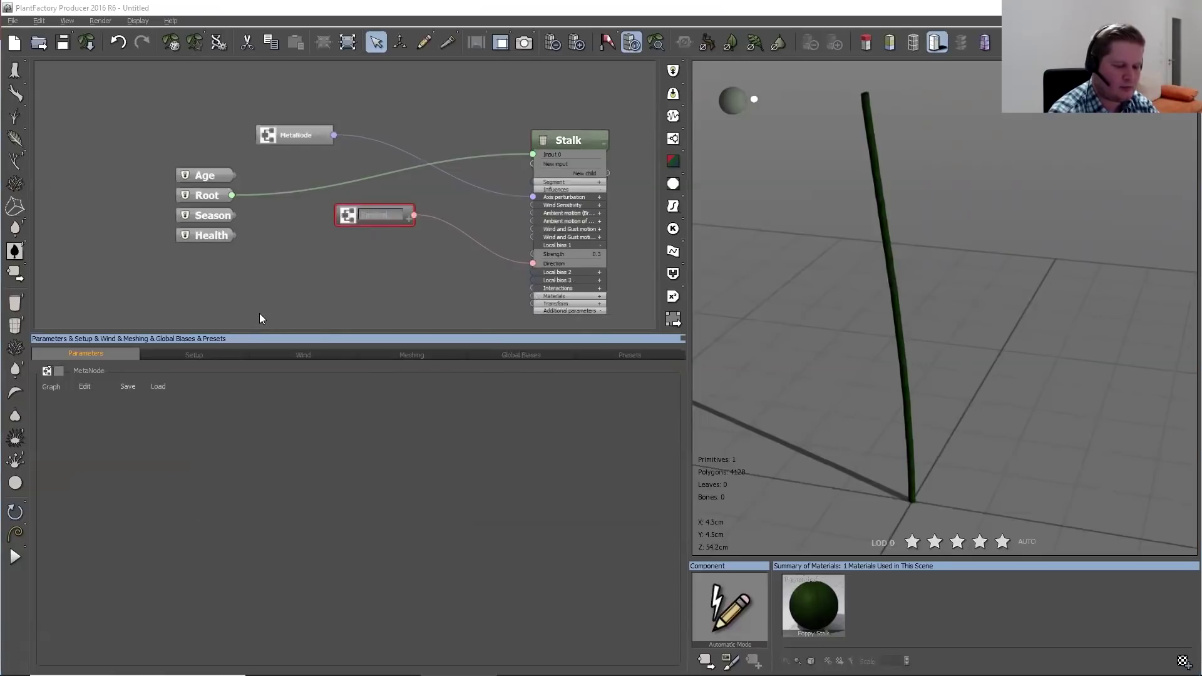
{"action": "type", "text": " Direction"}
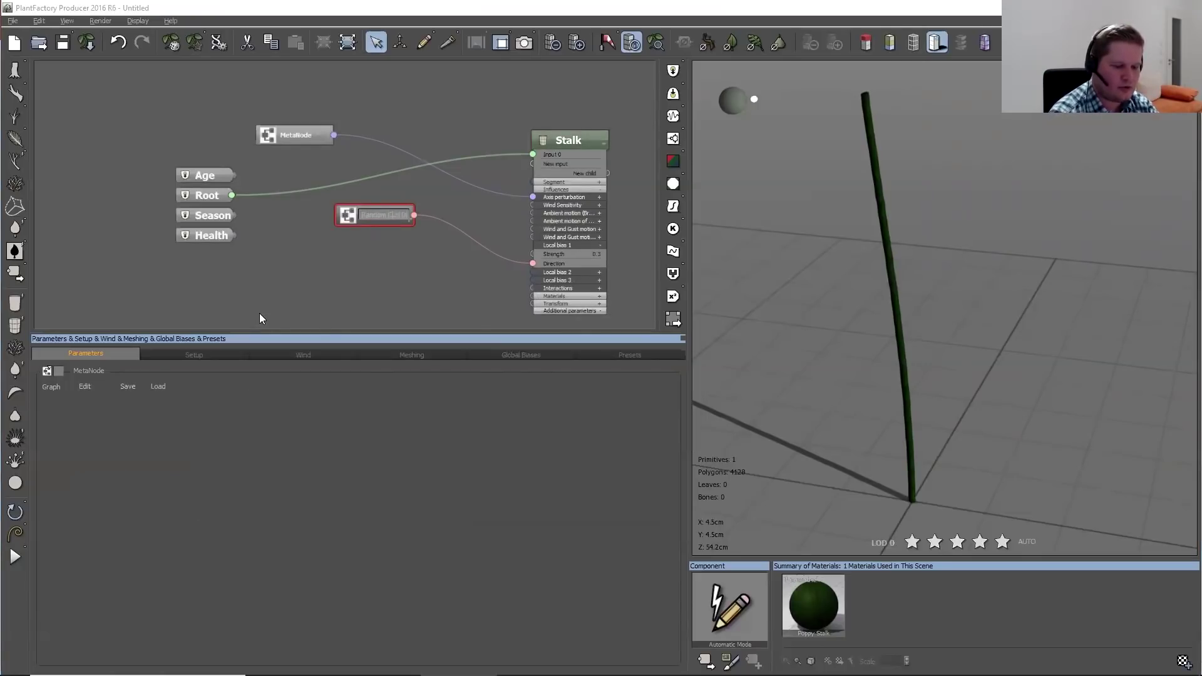
{"action": "left_click", "coordinate": [329, 262]}
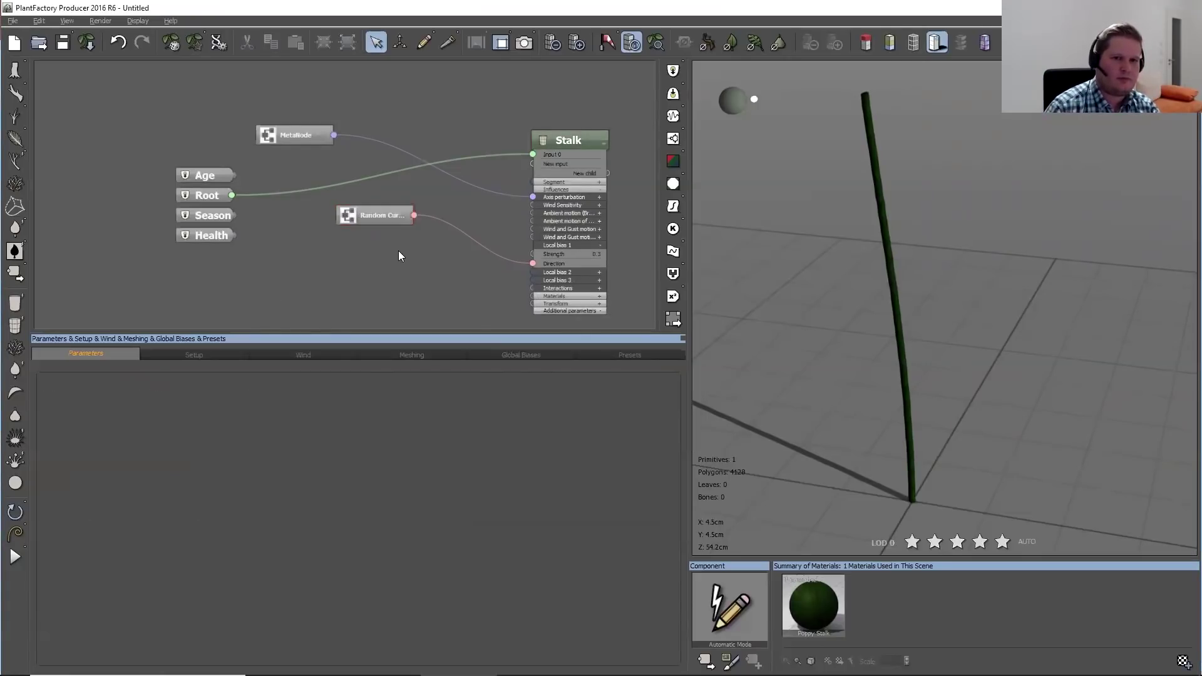
{"action": "left_click_drag", "start_coordinate": [356, 208], "coordinate": [276, 176]}
{"action": "left_click_drag", "start_coordinate": [586, 136], "coordinate": [551, 97]}
Rename the metanode feeding the stalk's axis perturbation as Stalk Noise
{"action": "double_click", "coordinate": [289, 135]}
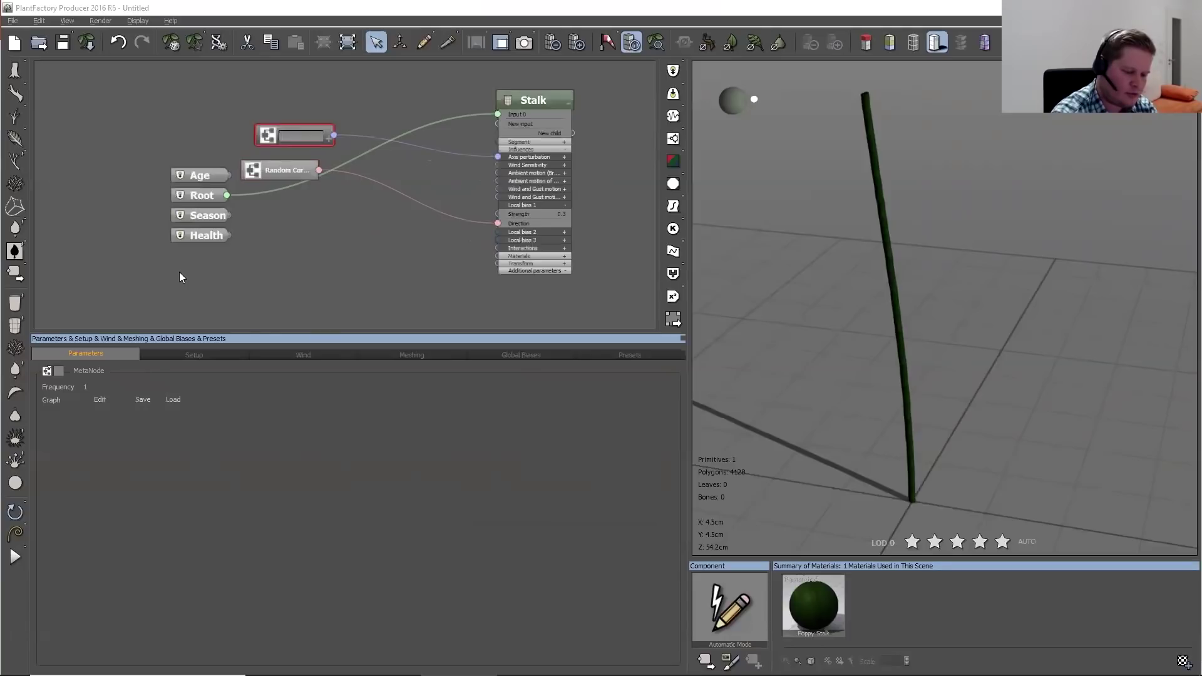
{"action": "type", "text": "Shal"}
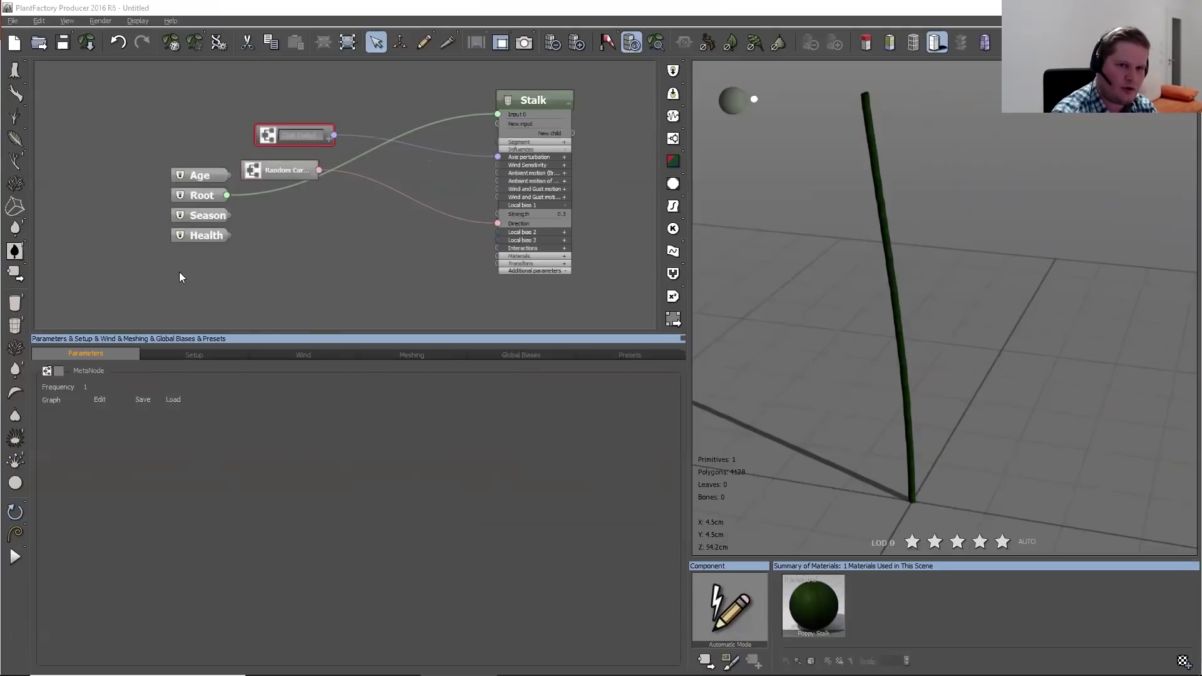
{"action": "key", "text": "Return"}
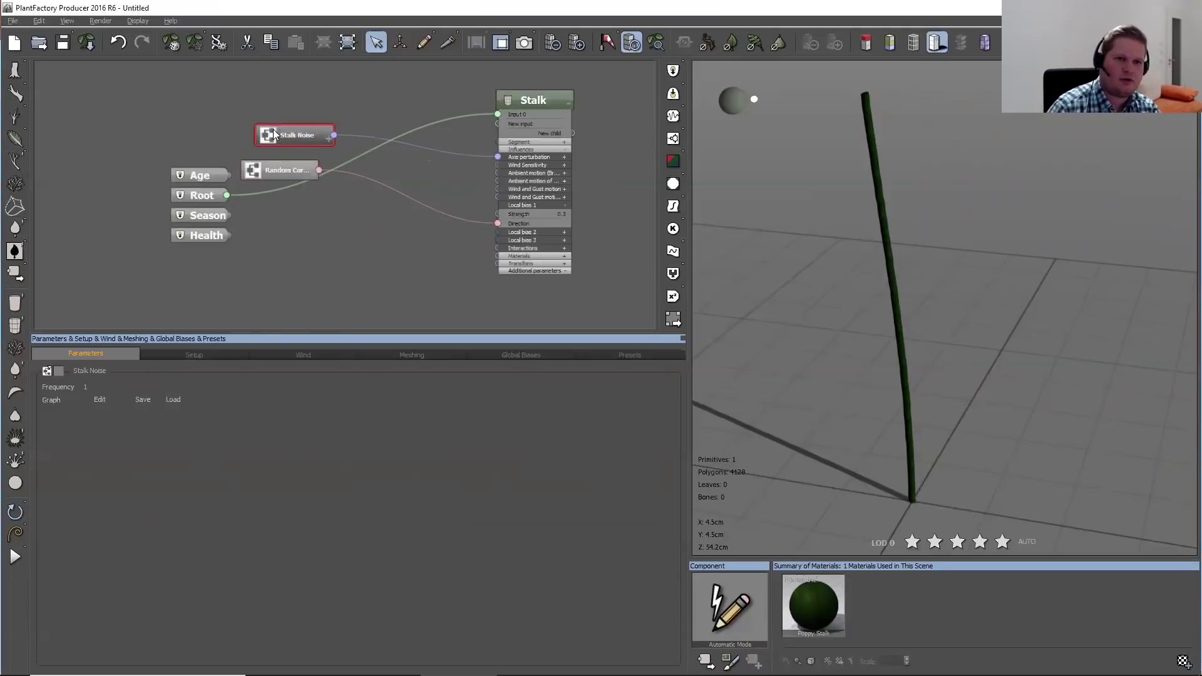
Collapse the Stalk node, move it closer to its inputs and give it a more vivid green node colour with saturation 148
{"action": "left_click", "coordinate": [565, 108]}
{"action": "left_click_drag", "start_coordinate": [556, 100], "coordinate": [488, 121]}
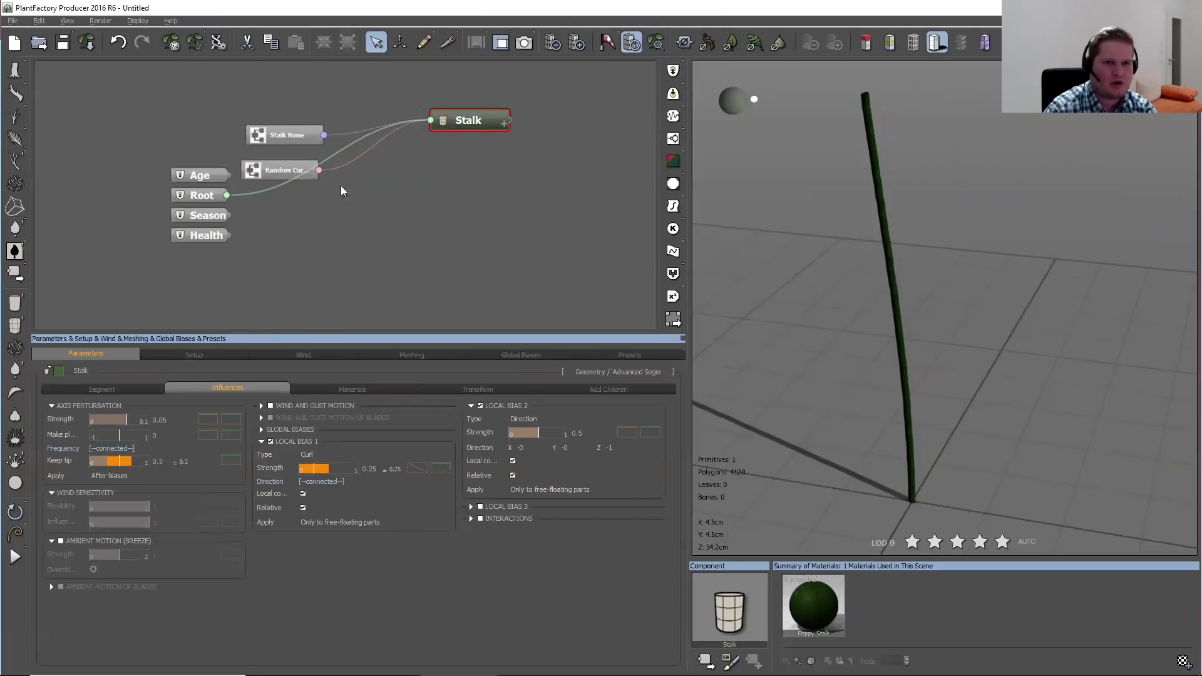
{"action": "left_click", "coordinate": [58, 372]}
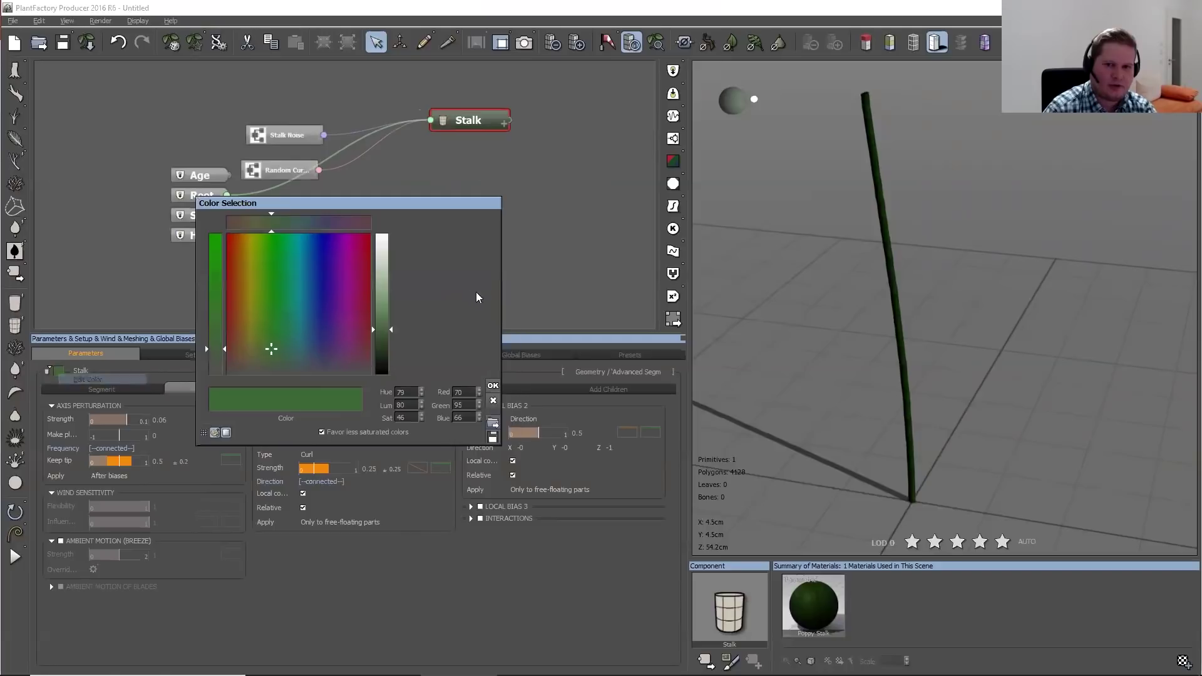
{"action": "left_click", "coordinate": [211, 296]}
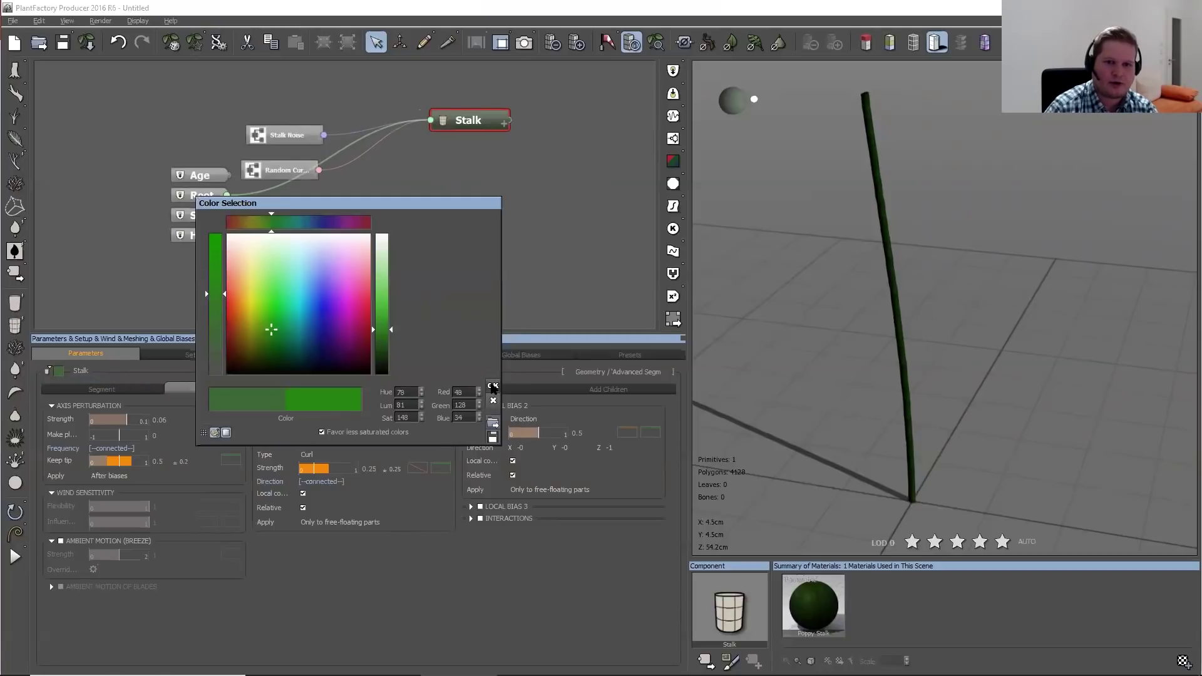
{"action": "left_click", "coordinate": [494, 386]}
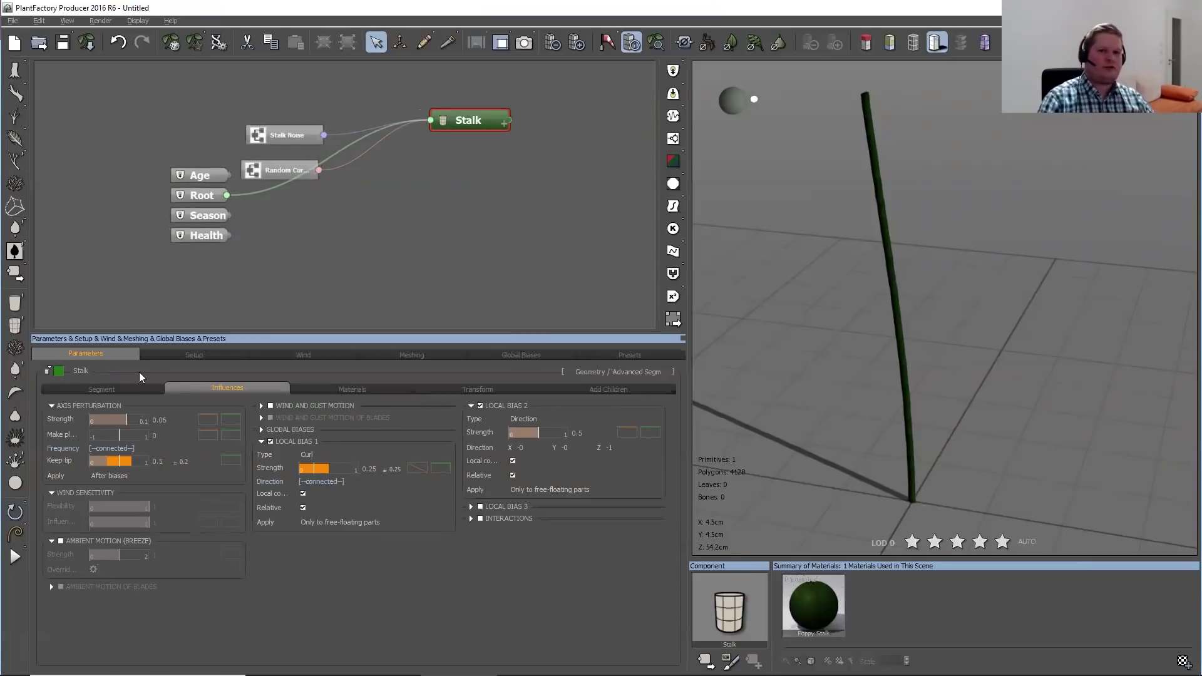
Copy the Stalk node's green colour onto the Stalk Noise and Random Curl Direction metanodes
{"action": "right_click", "coordinate": [59, 371]}
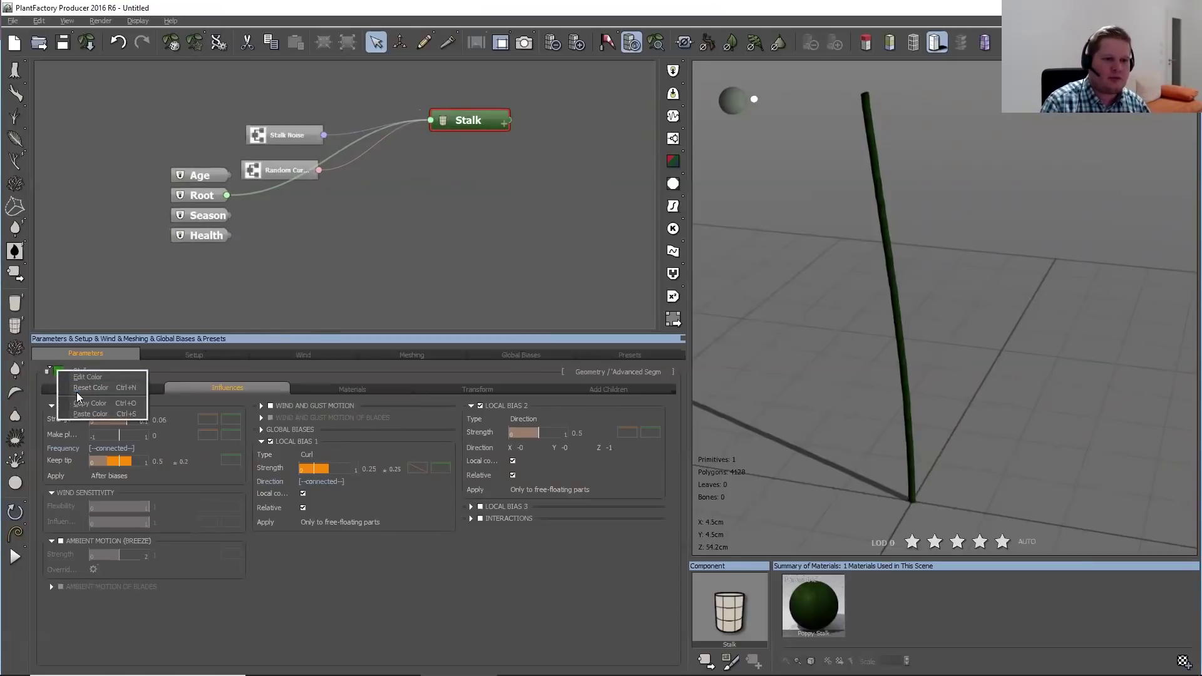
{"action": "left_click", "coordinate": [284, 134]}
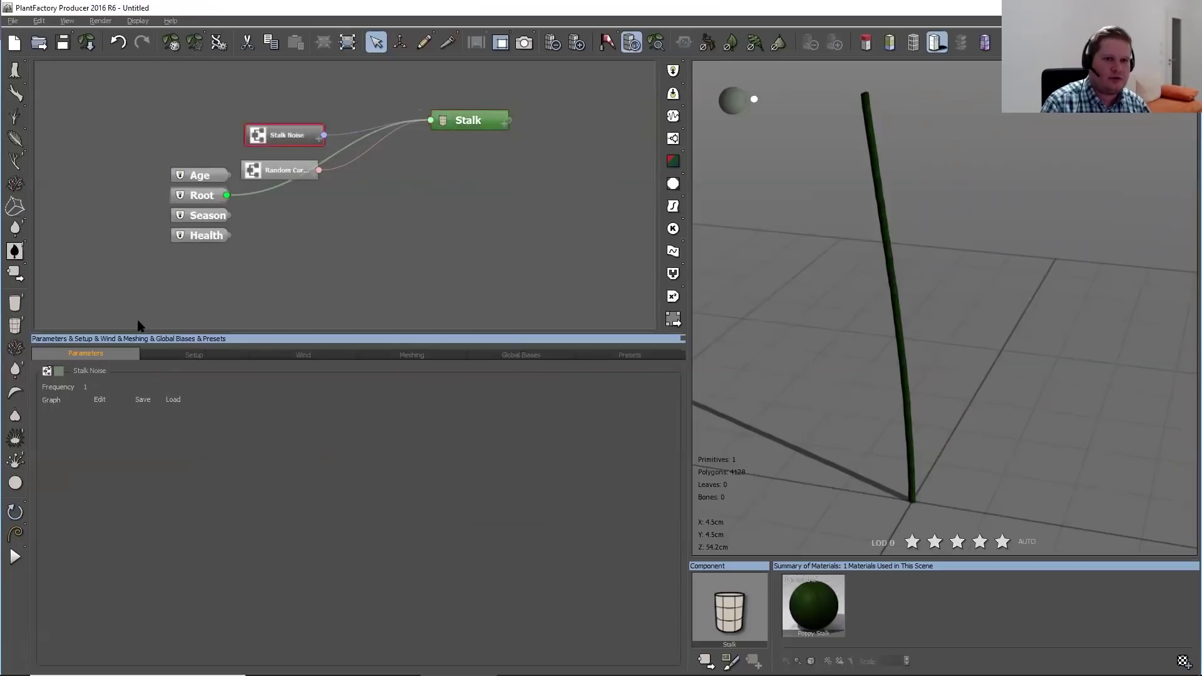
{"action": "right_click", "coordinate": [58, 371]}
{"action": "left_click", "coordinate": [86, 415]}
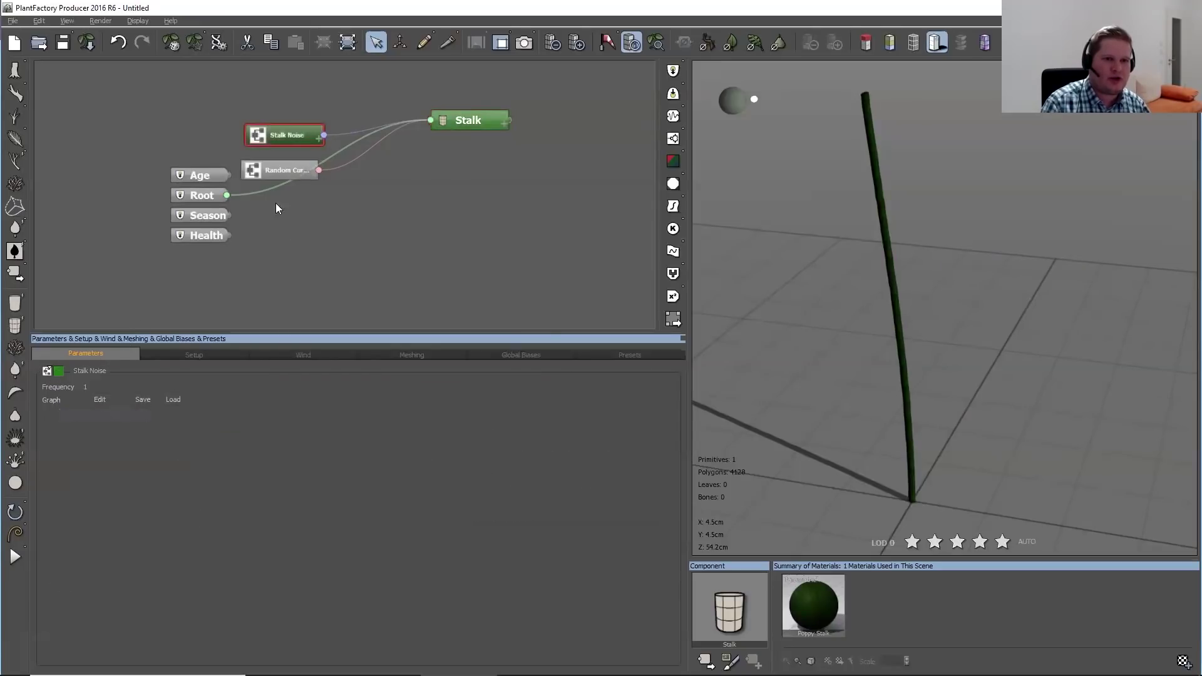
{"action": "left_click", "coordinate": [247, 177]}
{"action": "right_click", "coordinate": [58, 371]}
{"action": "left_click", "coordinate": [97, 414]}
Rearrange the graph with the base inputs farther out, the two green metanodes stacked above them, and the Stalk node close beside
{"action": "mouse_move", "coordinate": [201, 276]}
{"action": "left_mouse_down"}
{"action": "mouse_move", "coordinate": [215, 164]}
{"action": "mouse_move", "coordinate": [122, 167]}
{"action": "left_mouse_up"}
{"action": "left_click_drag", "start_coordinate": [285, 132], "coordinate": [240, 92]}
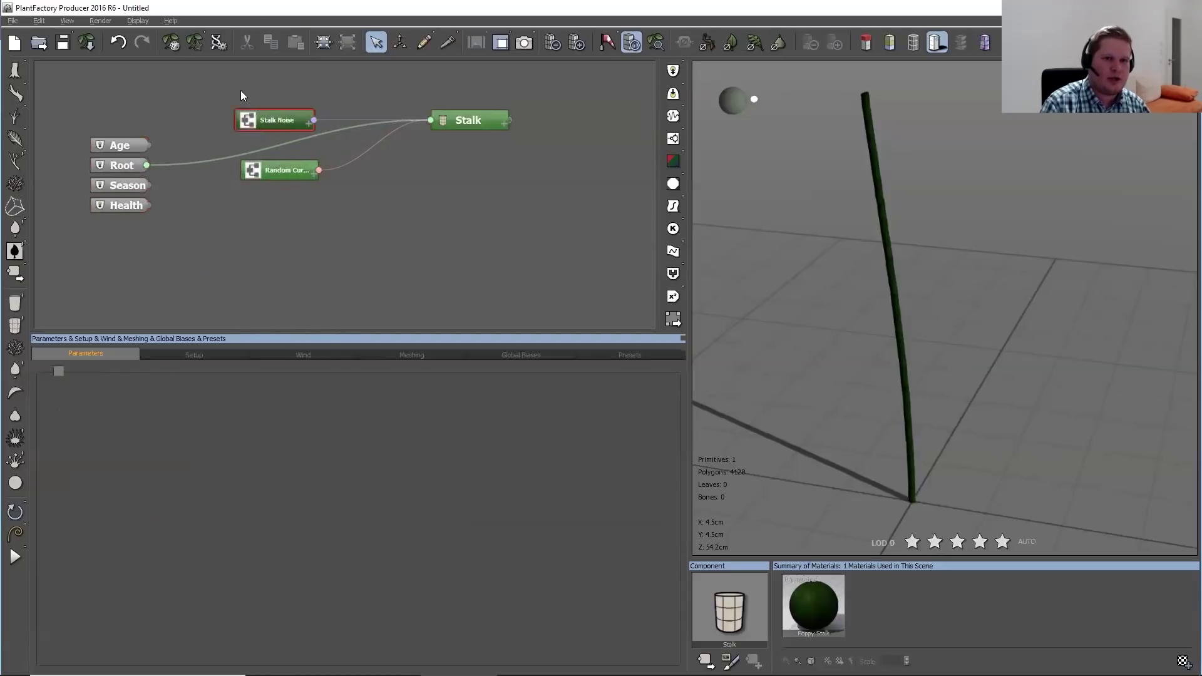
{"action": "left_click_drag", "start_coordinate": [283, 172], "coordinate": [241, 127]}
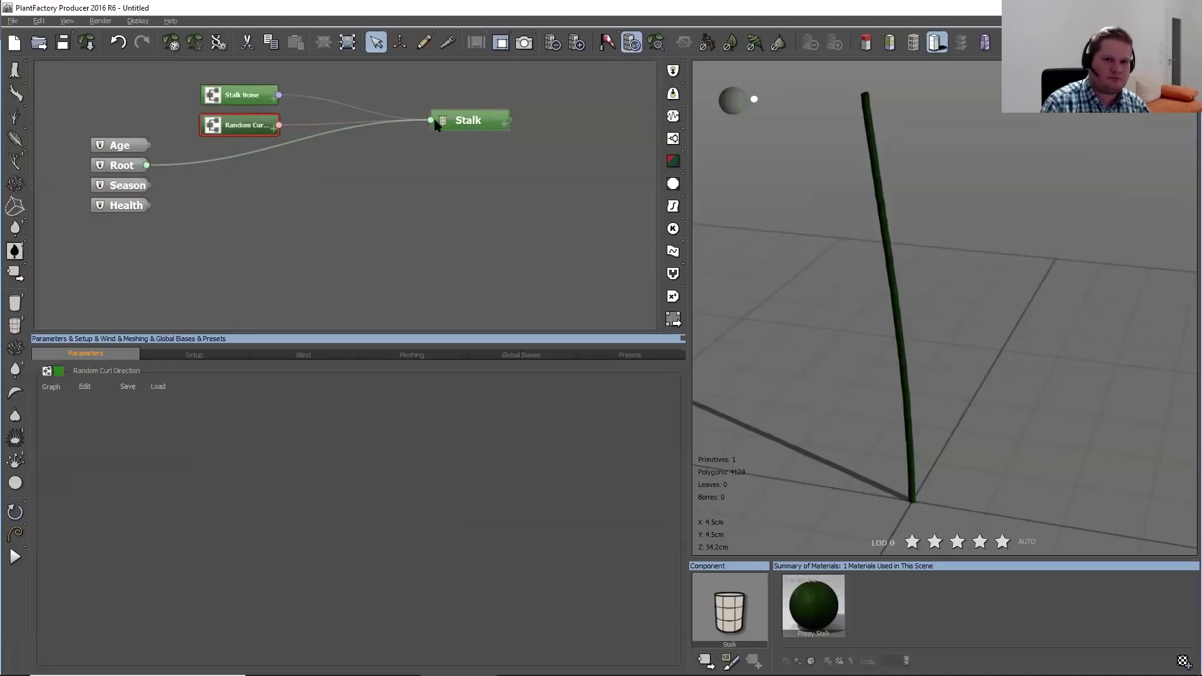
{"action": "left_click_drag", "start_coordinate": [496, 117], "coordinate": [391, 109]}
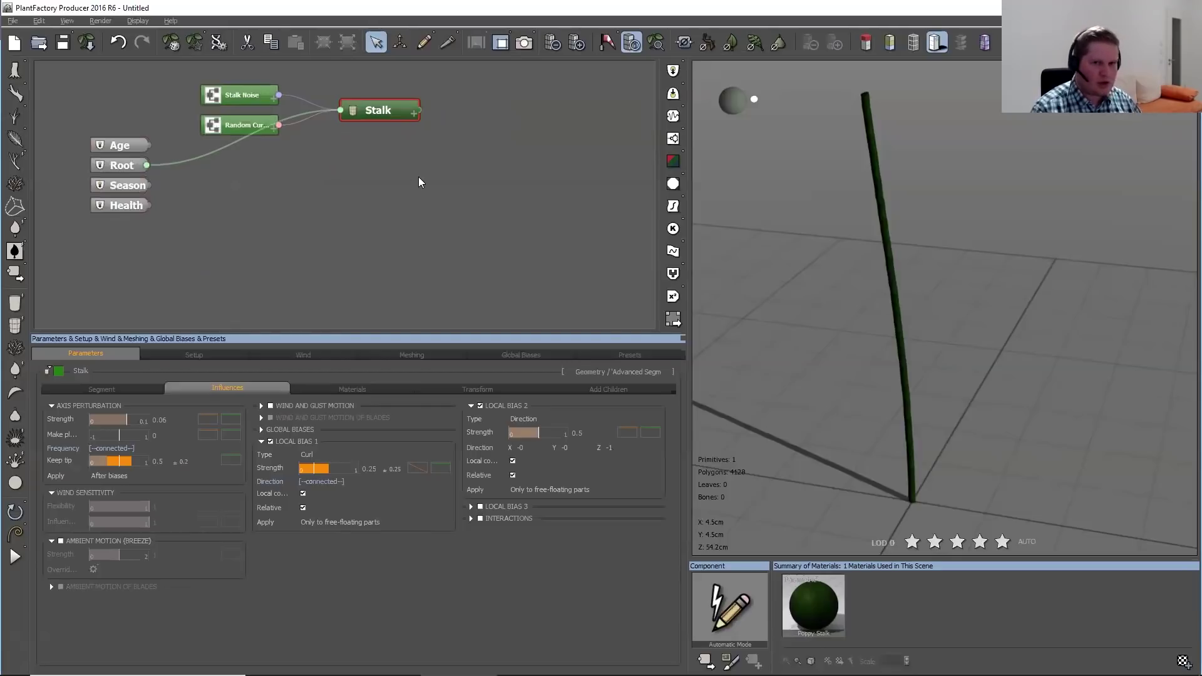
{"action": "left_click", "coordinate": [378, 169]}
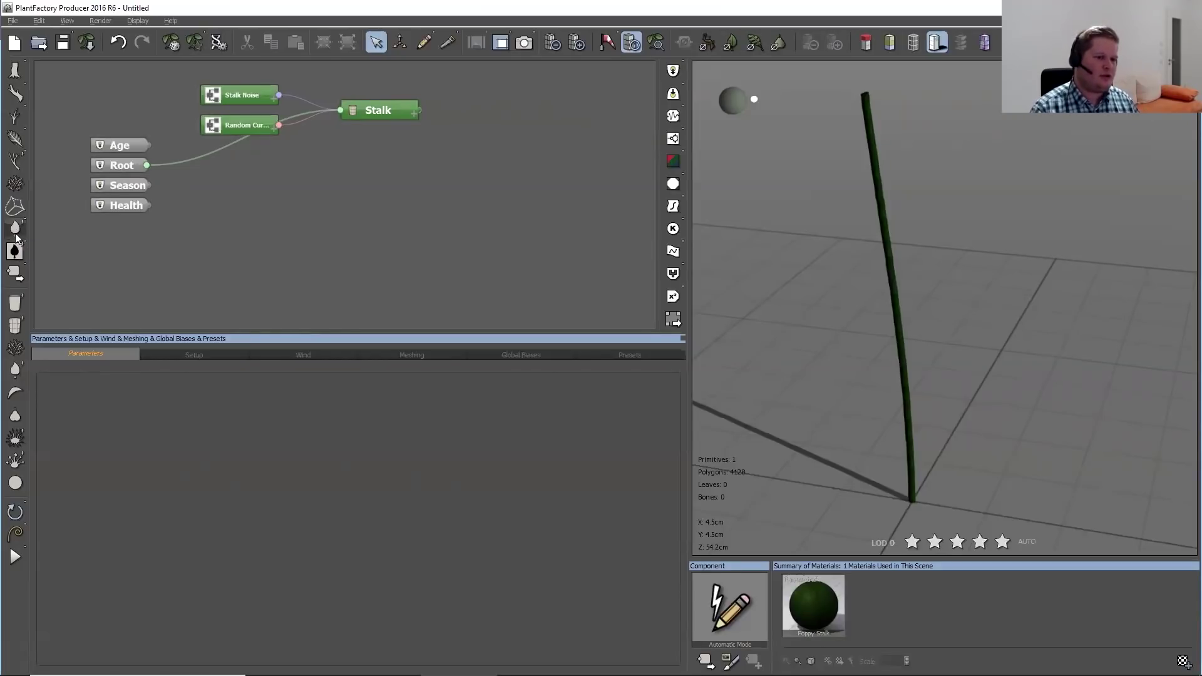
Add a Leaf primitive as a child of the Stalk node and turn on the wireframe display
{"action": "left_click", "coordinate": [15, 371]}
{"action": "left_click_drag", "start_coordinate": [331, 186], "coordinate": [381, 117]}
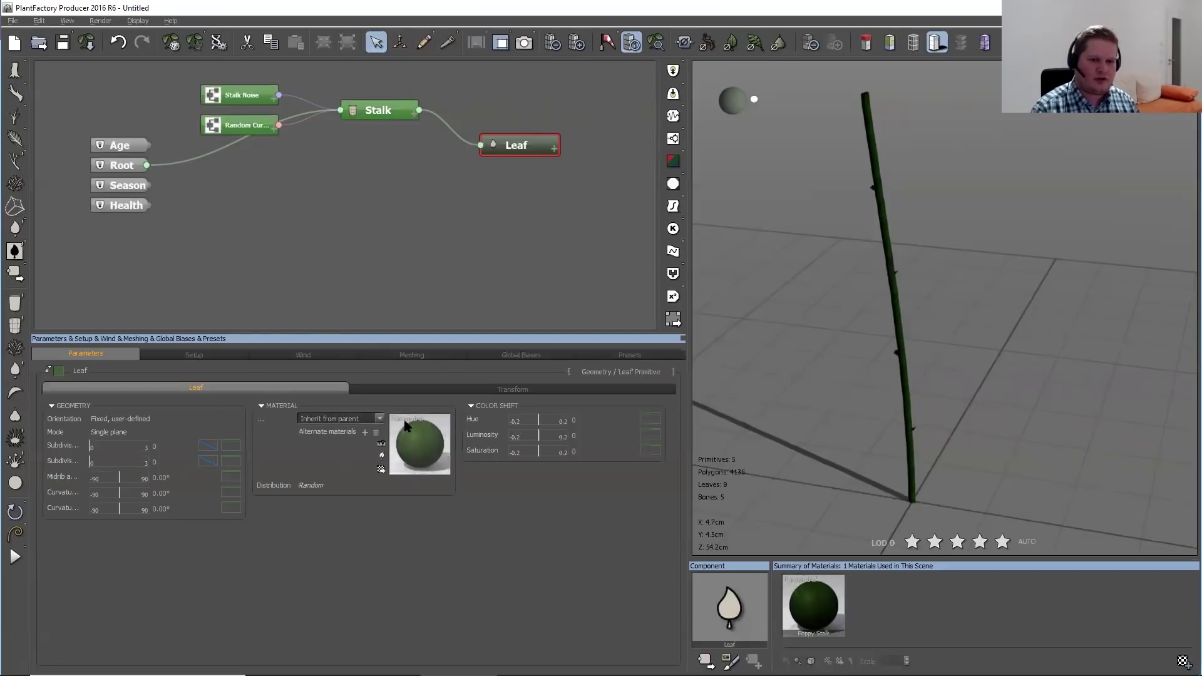
{"action": "key", "text": "w"}
{"action": "scroll", "coordinate": [933, 294], "scroll_direction": "up", "scroll_amount": 5}
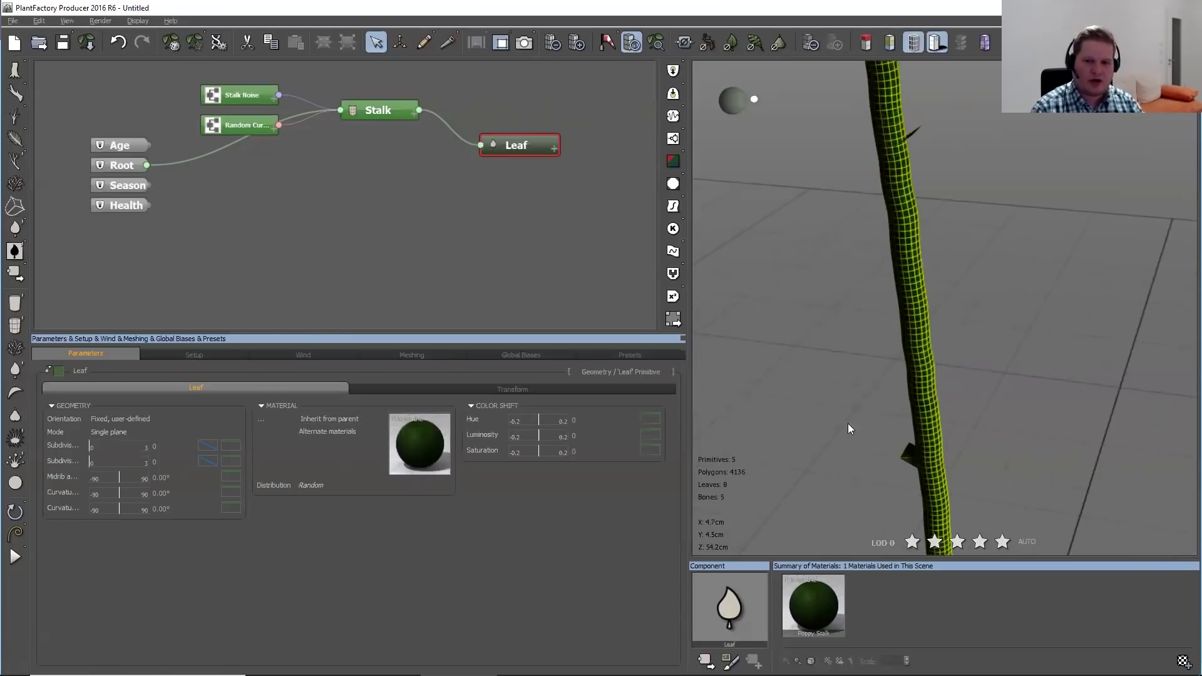
{"action": "left_click_drag", "start_coordinate": [818, 408], "coordinate": [894, 442]}
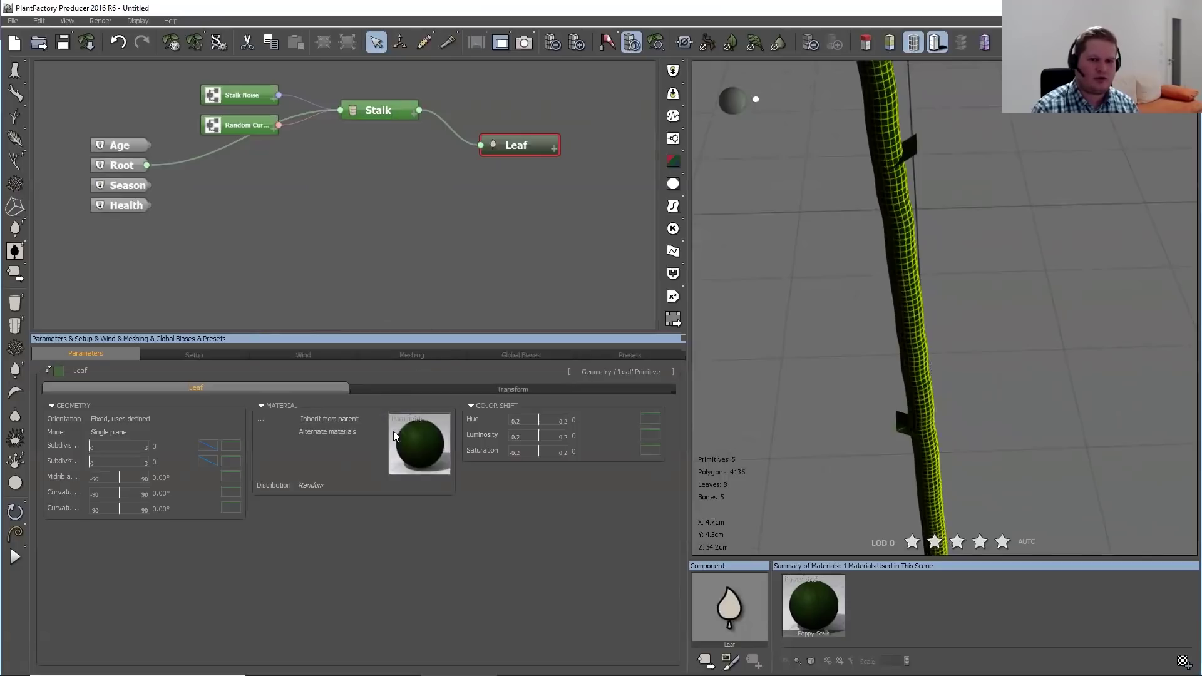
Load the Poppy Leaf material from the Flower Webinar collection onto the Leaf component
{"action": "left_click", "coordinate": [377, 420]}
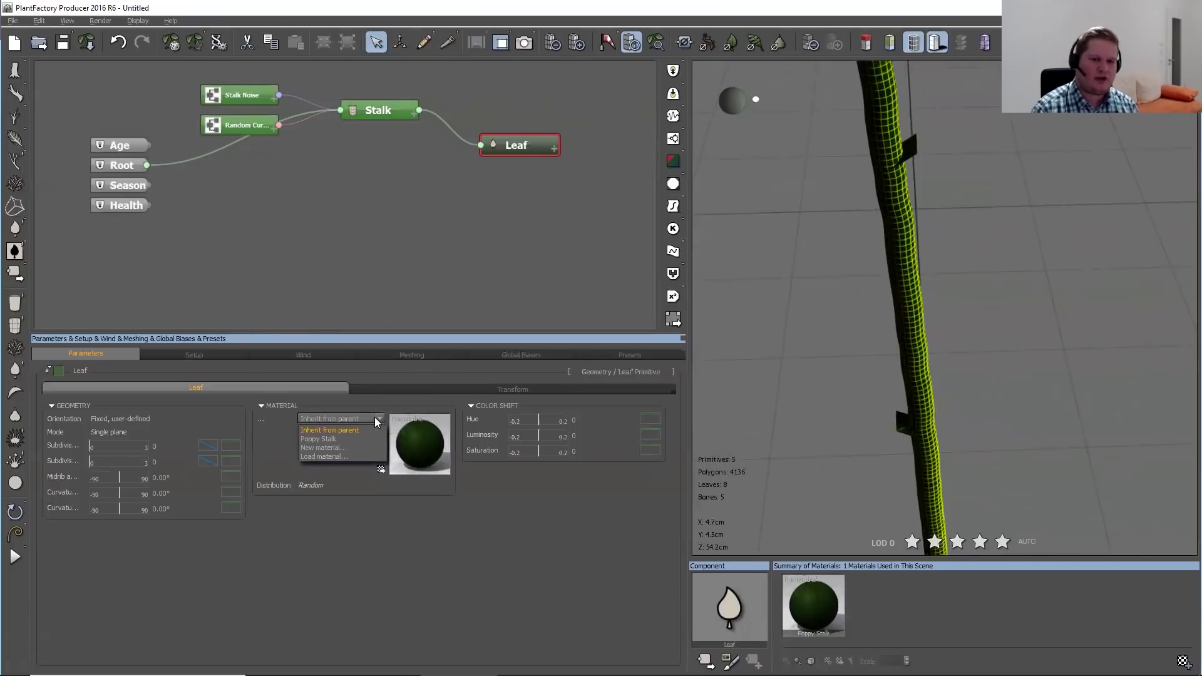
{"action": "left_click", "coordinate": [319, 456]}
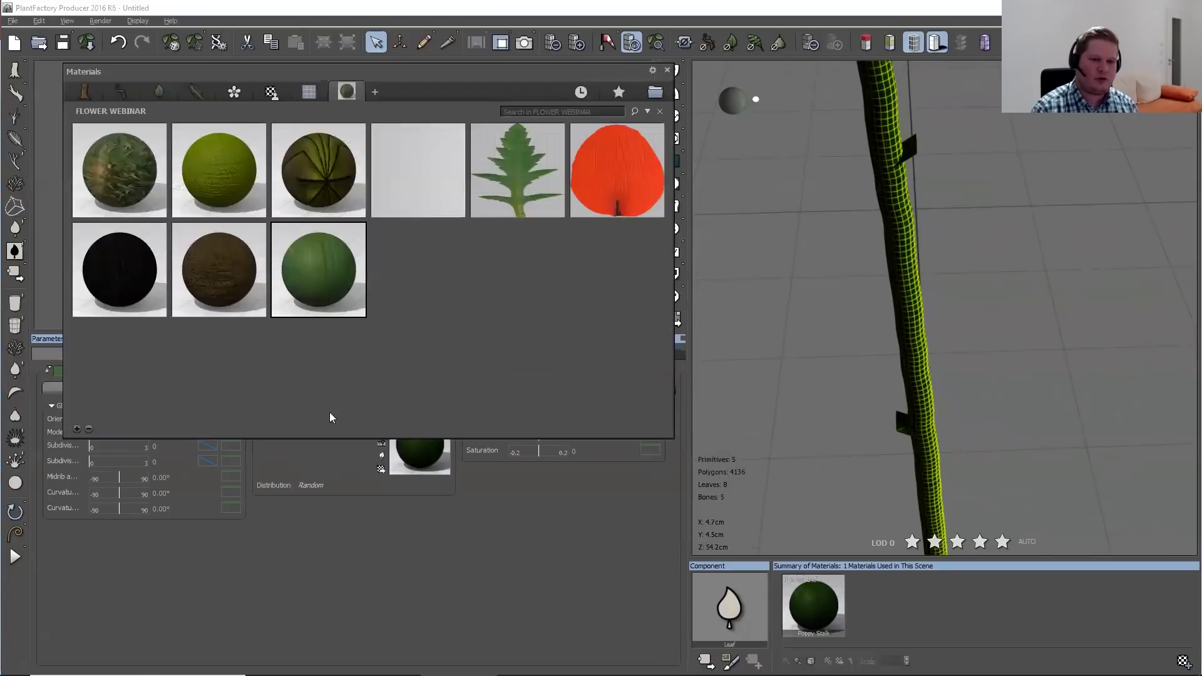
{"action": "double_click", "coordinate": [494, 162]}
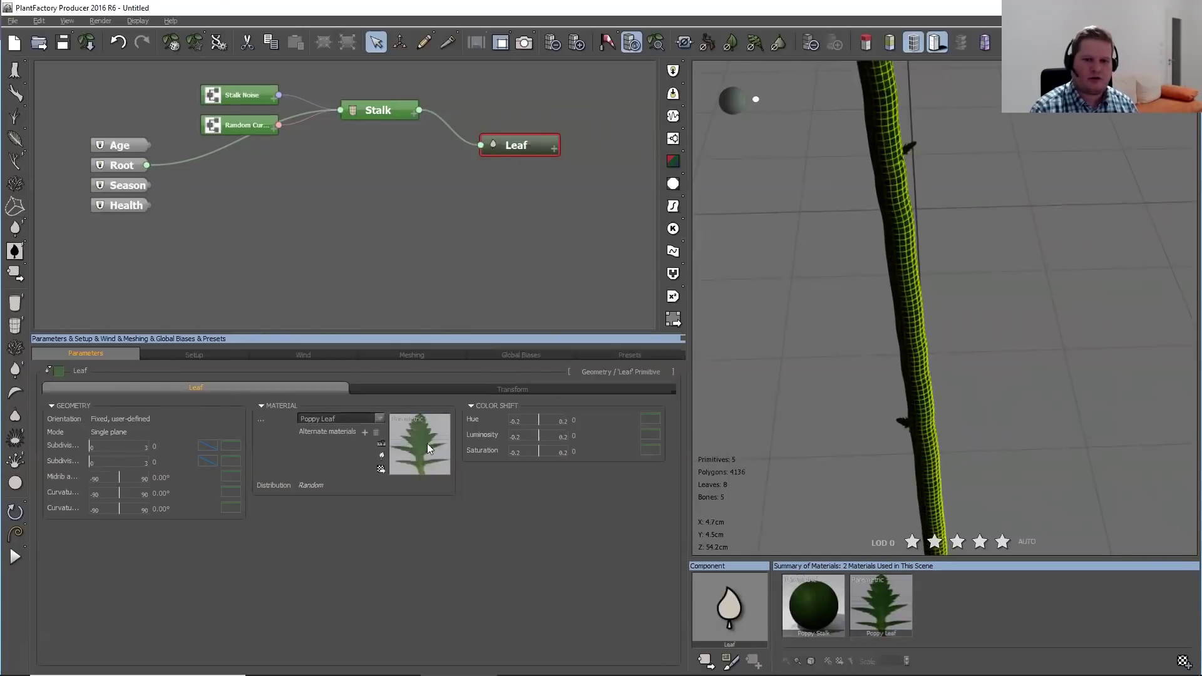
Try moving the Poppy Leaf material's hooking point to the middle of the leaf's side edge, at X 1 and Y 0.494
{"action": "right_click", "coordinate": [445, 450]}
{"action": "left_click", "coordinate": [477, 456]}
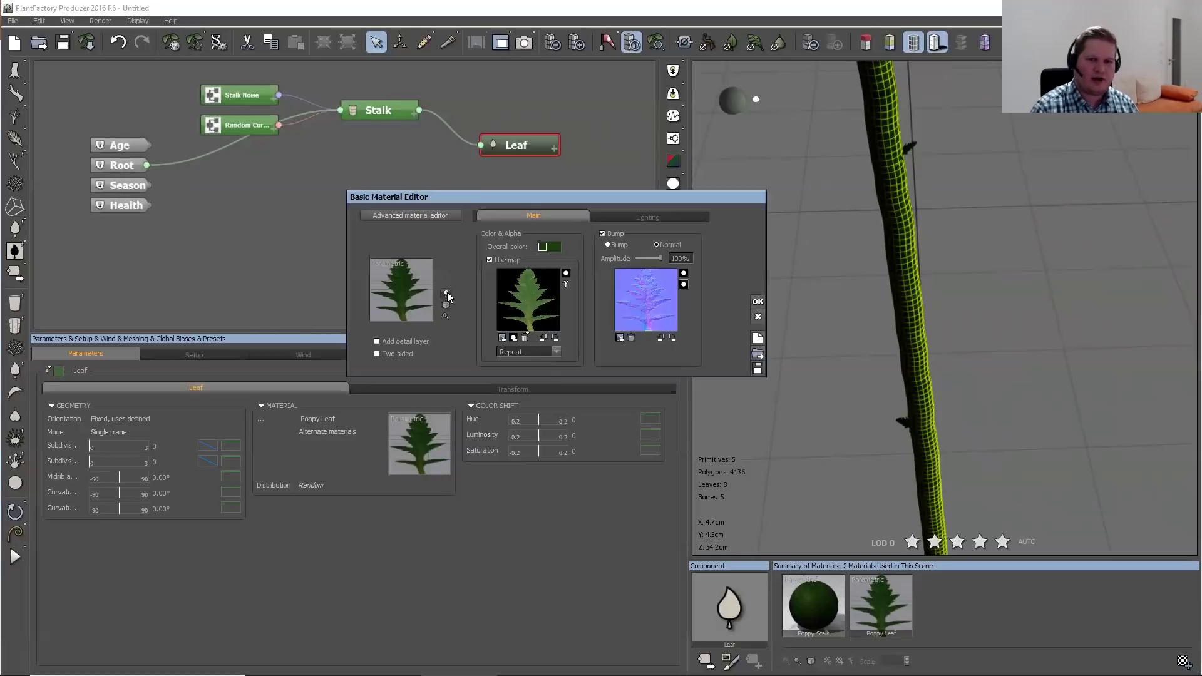
{"action": "left_click", "coordinate": [447, 291]}
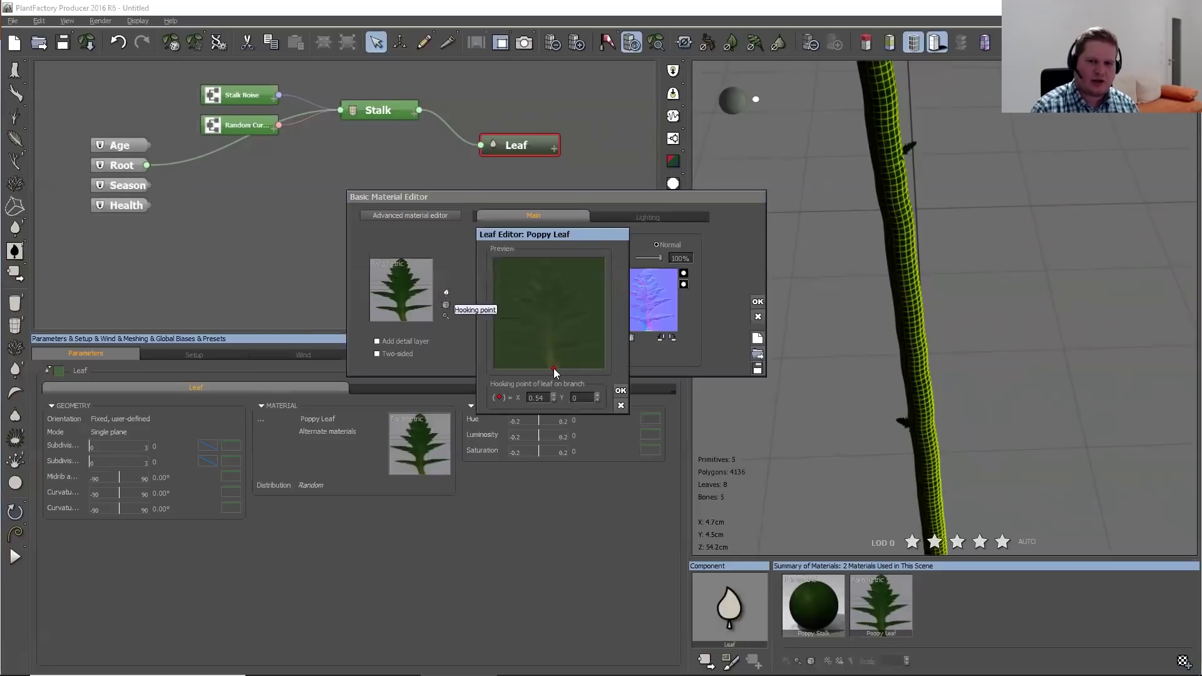
{"action": "left_click_drag", "start_coordinate": [554, 370], "coordinate": [555, 369]}
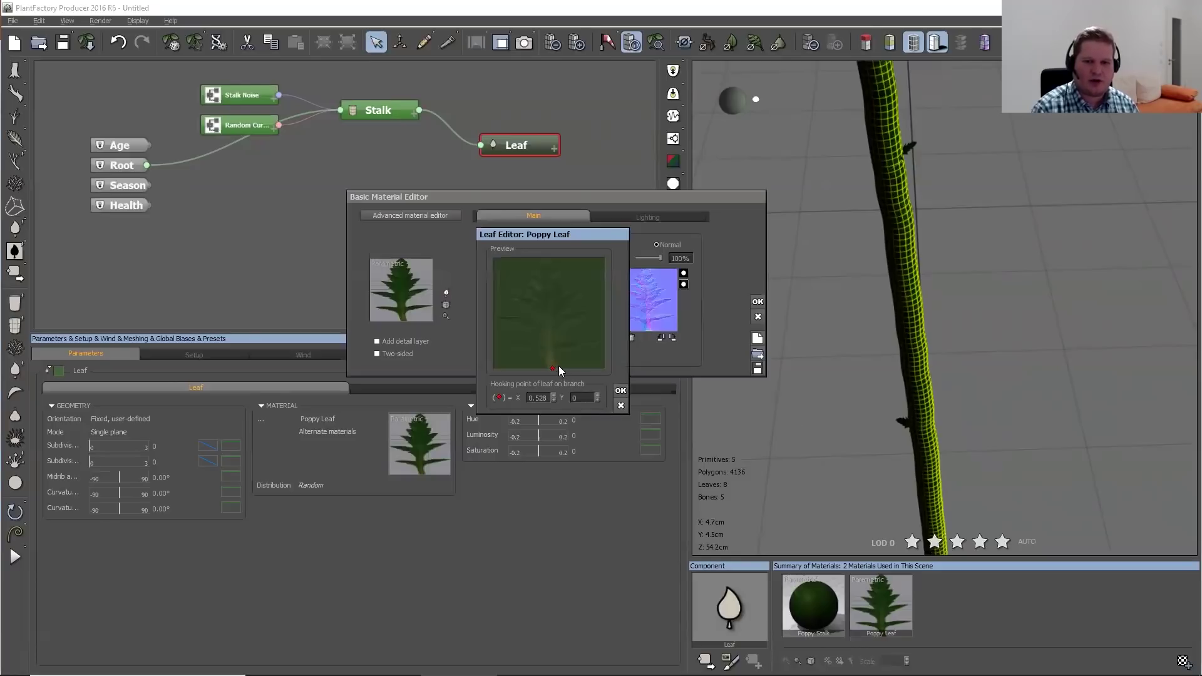
{"action": "left_click_drag", "start_coordinate": [557, 366], "coordinate": [608, 318]}
{"action": "left_click", "coordinate": [620, 391]}
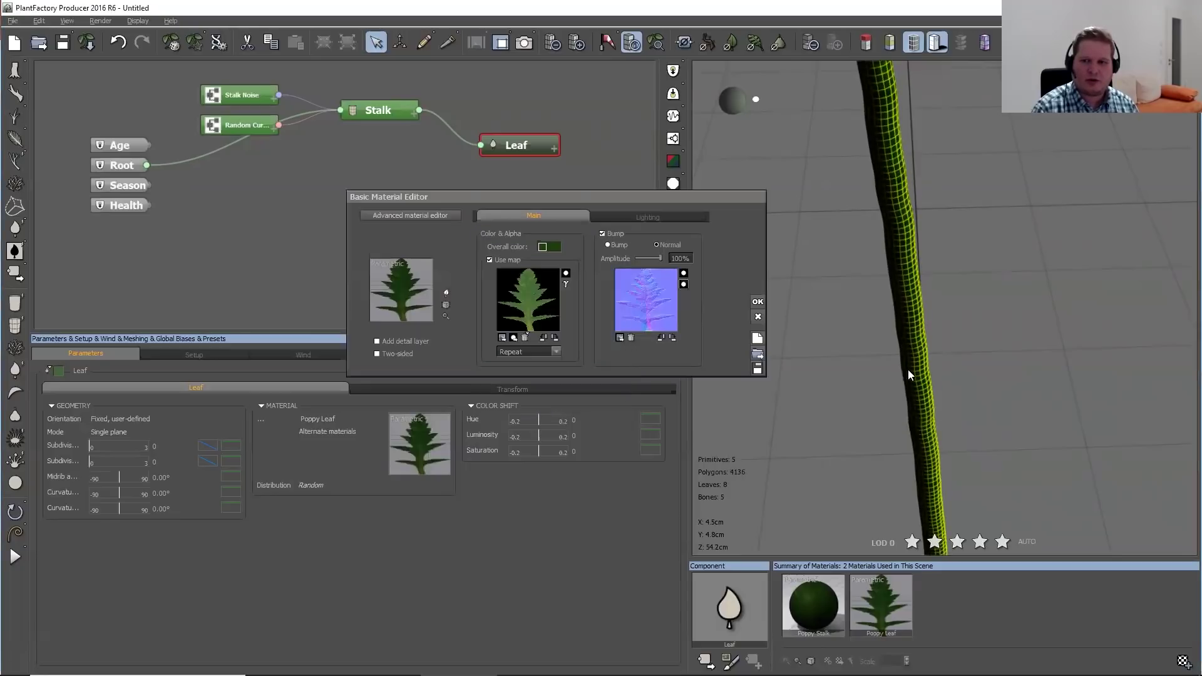
{"action": "mouse_move", "coordinate": [856, 369]}
{"action": "left_mouse_down"}
{"action": "mouse_move", "coordinate": [969, 351]}
{"action": "mouse_move", "coordinate": [1010, 365]}
{"action": "mouse_move", "coordinate": [845, 256]}
{"action": "left_mouse_up"}
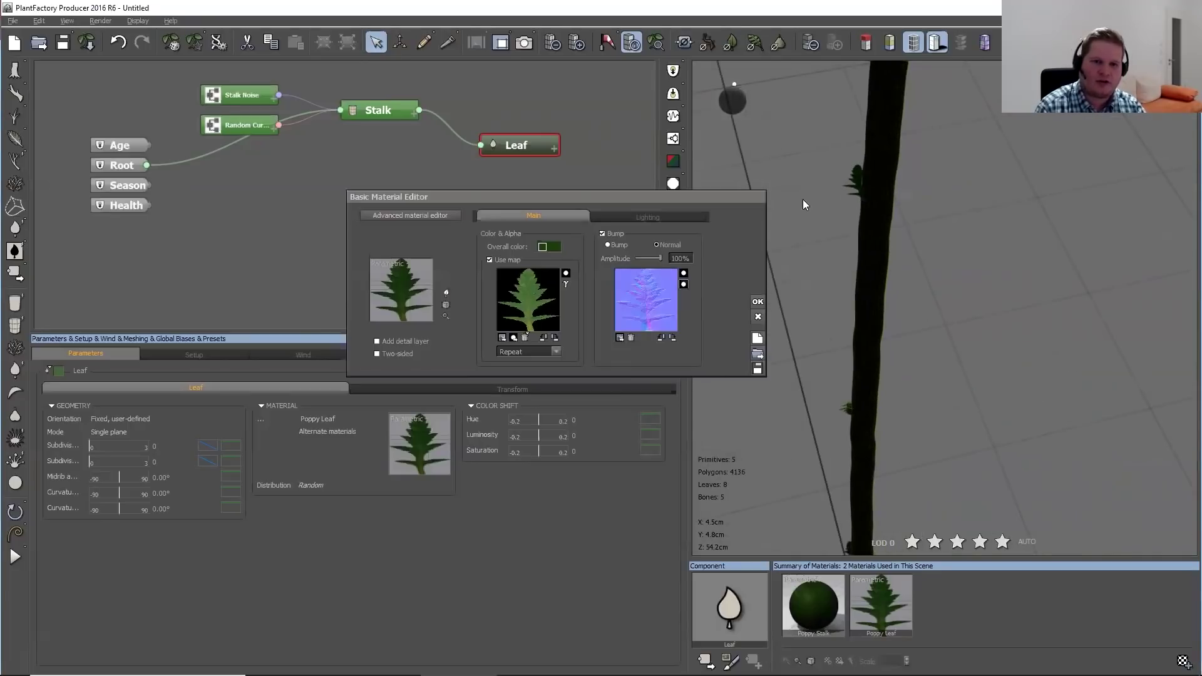
Place the Poppy Leaf's hooking point at the base of the leaf stem and accept the material edits
{"action": "left_click", "coordinate": [543, 337]}
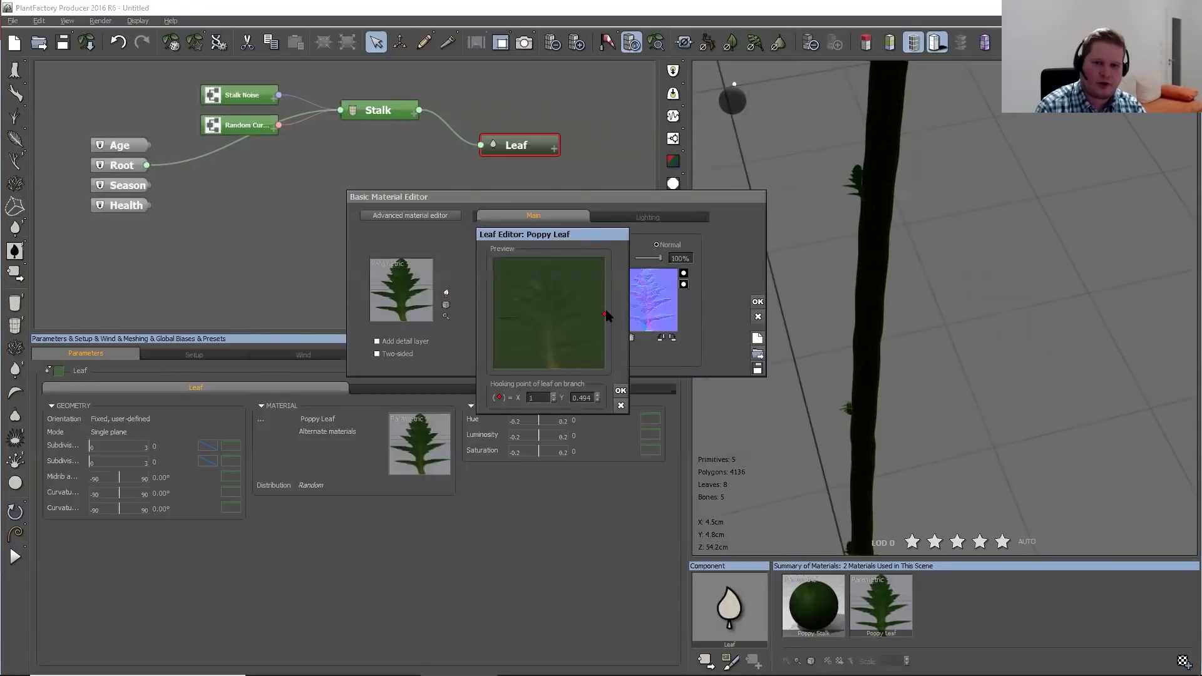
{"action": "mouse_move", "coordinate": [603, 313]}
{"action": "left_mouse_down"}
{"action": "mouse_move", "coordinate": [562, 342]}
{"action": "mouse_move", "coordinate": [553, 372]}
{"action": "left_mouse_up"}
{"action": "left_click", "coordinate": [620, 391]}
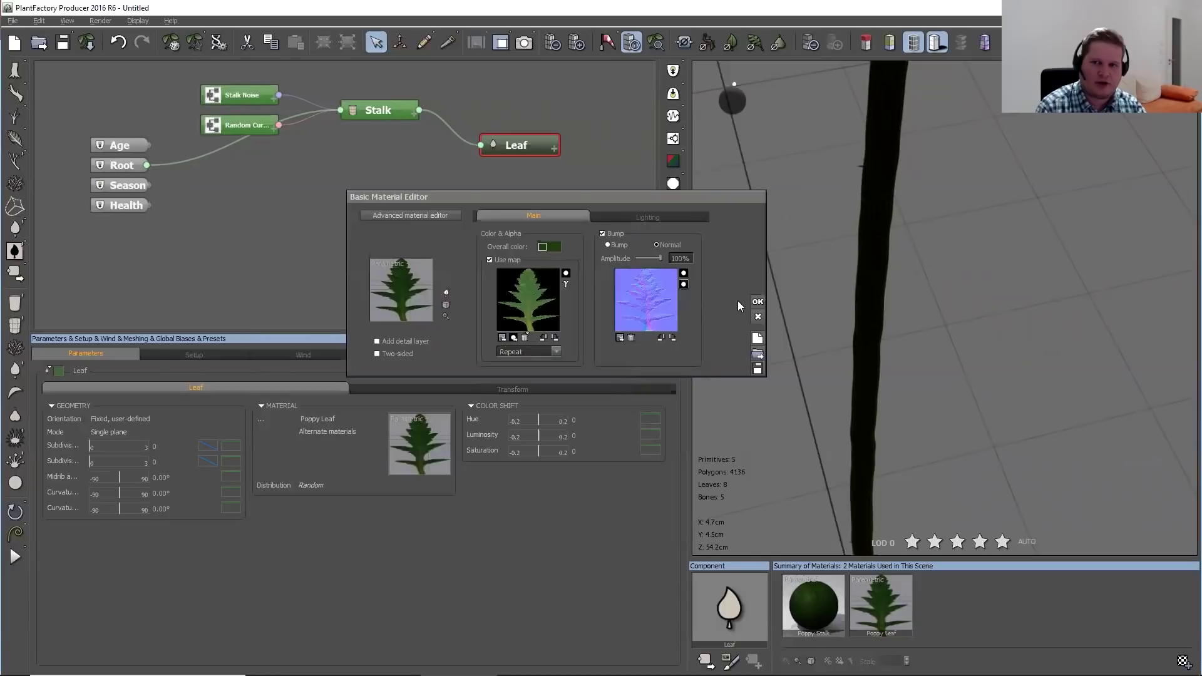
{"action": "left_click", "coordinate": [756, 300]}
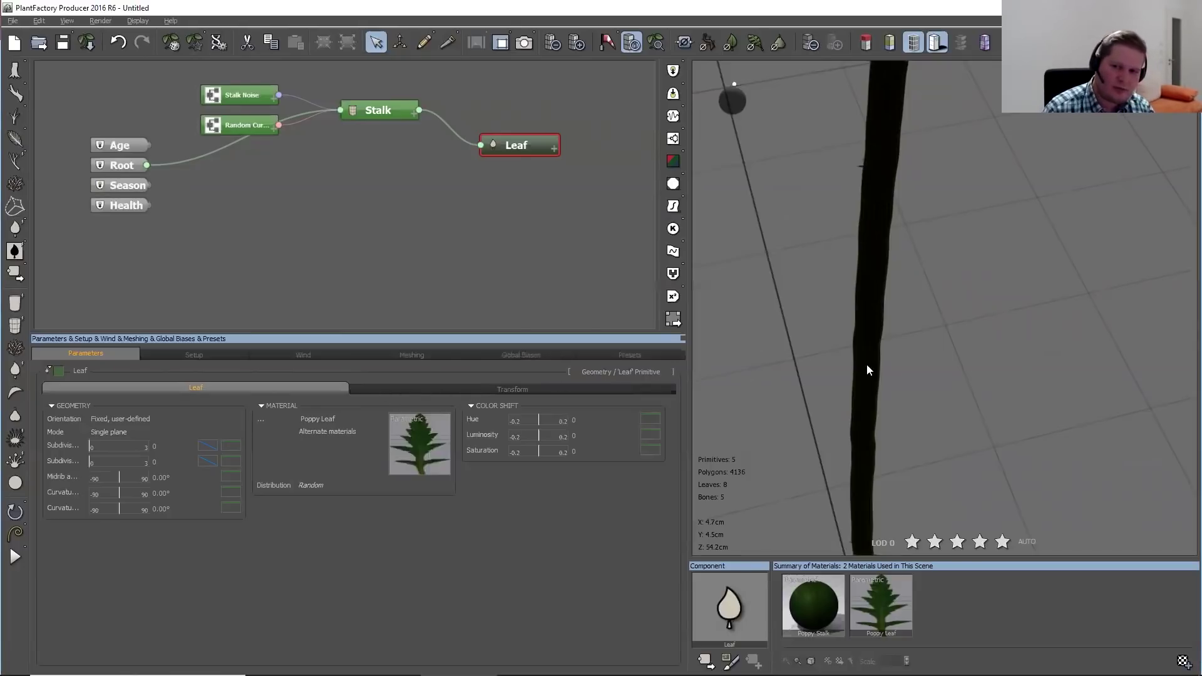
Set the Leaf component's global scale to 35 with a random variation
{"action": "left_click", "coordinate": [499, 389]}
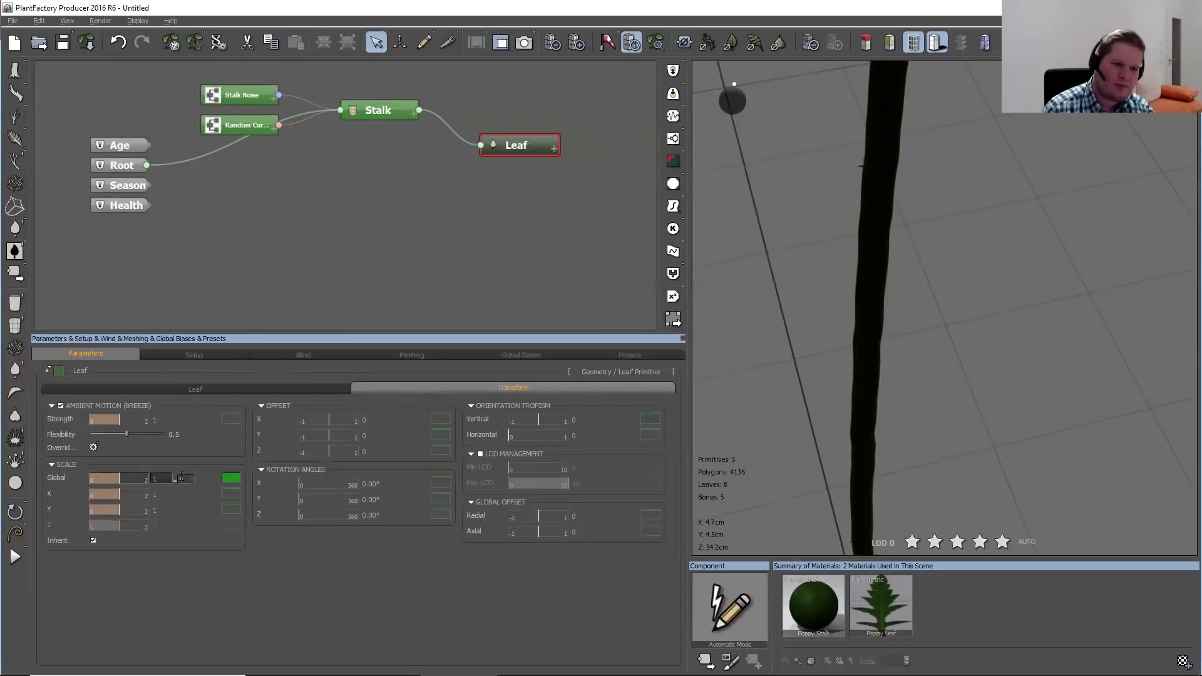
{"action": "left_click", "coordinate": [164, 481]}
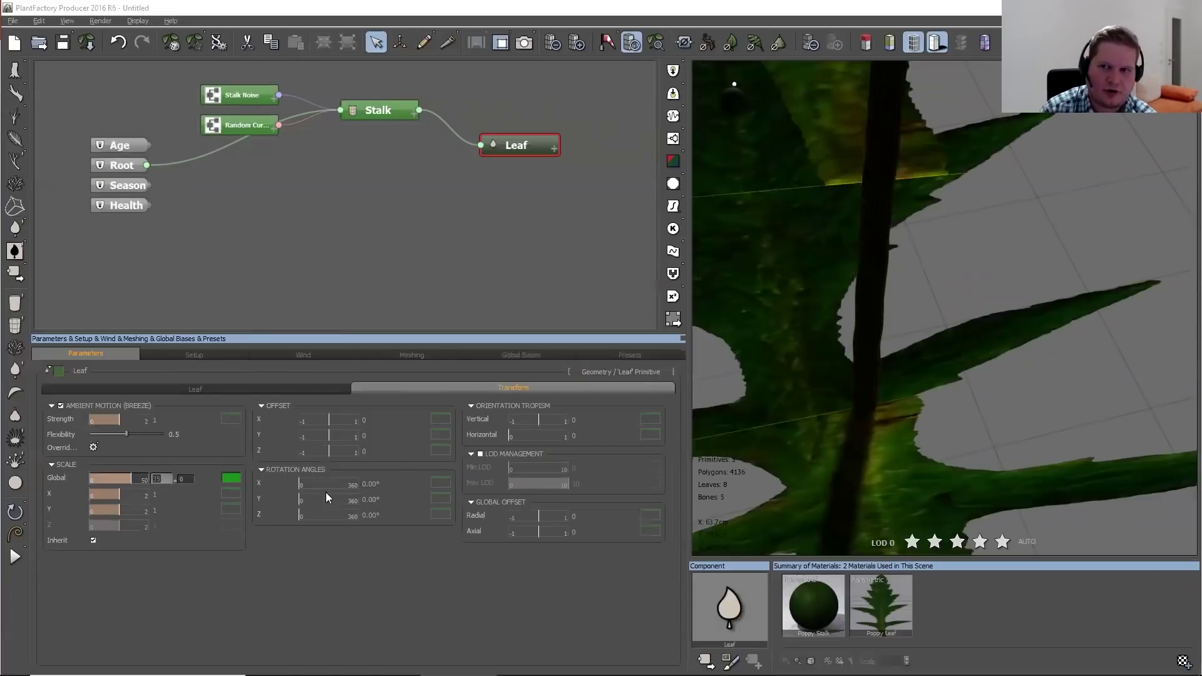
{"action": "left_click", "coordinate": [652, 45]}
{"action": "left_click_drag", "start_coordinate": [945, 365], "coordinate": [875, 360]}
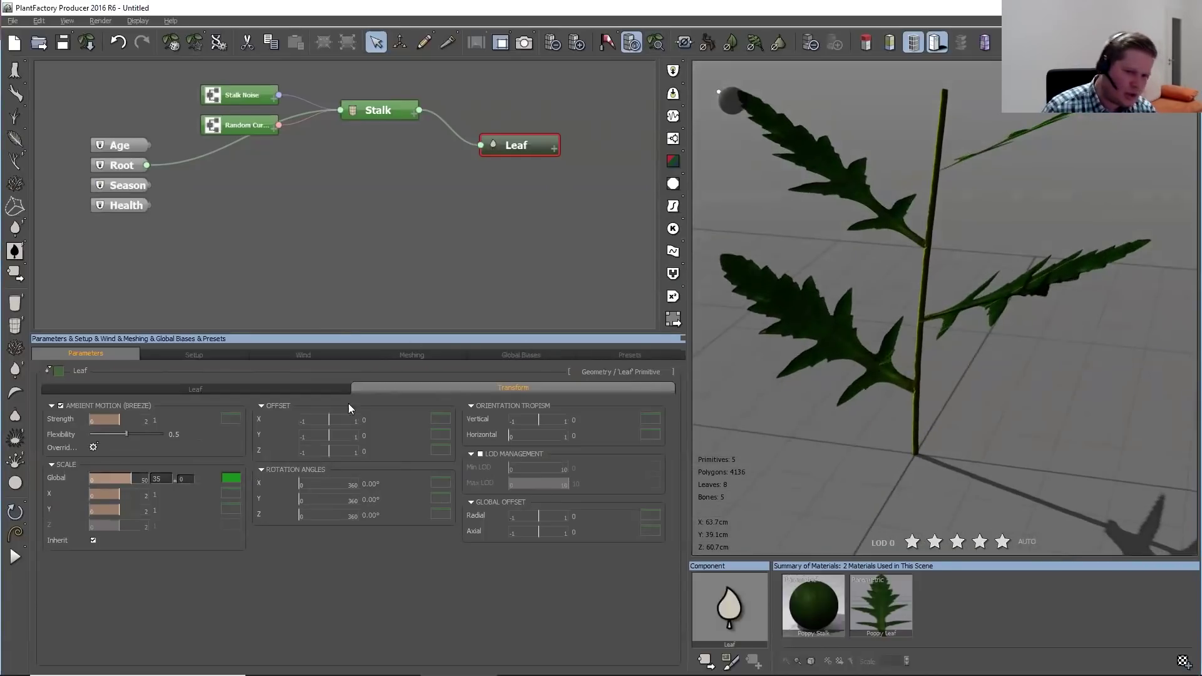
Switch the Leaf's global scale variation to relative randomness and set it to 25%
{"action": "right_click", "coordinate": [55, 477]}
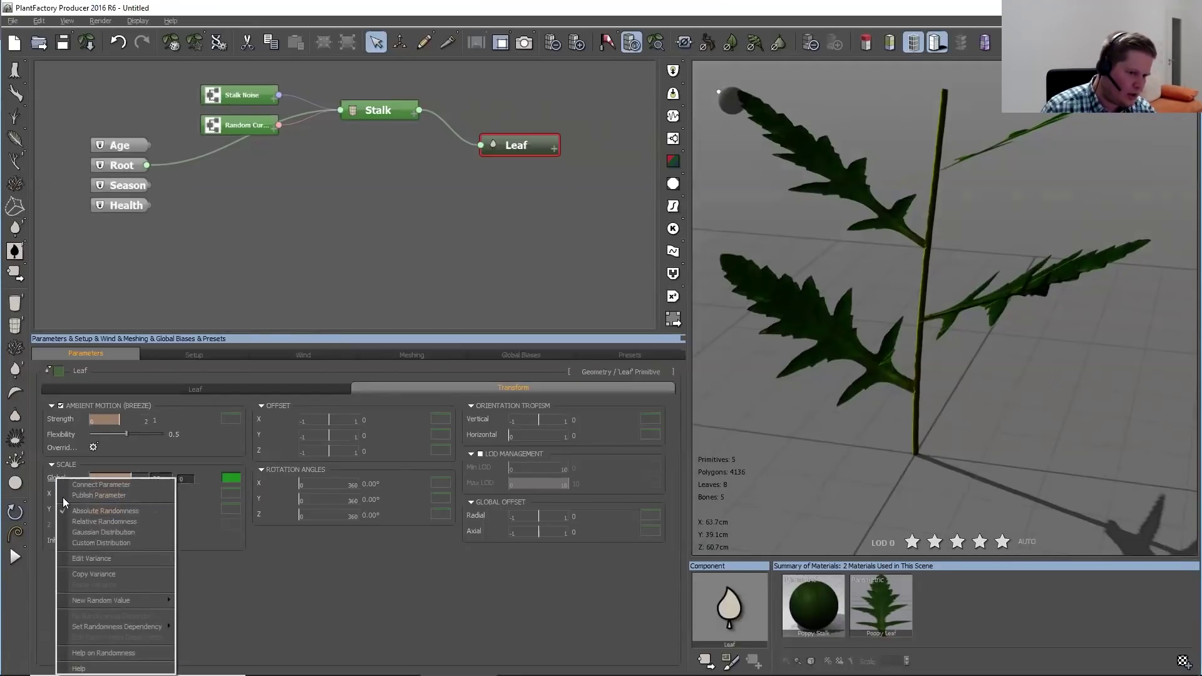
{"action": "left_click", "coordinate": [133, 520]}
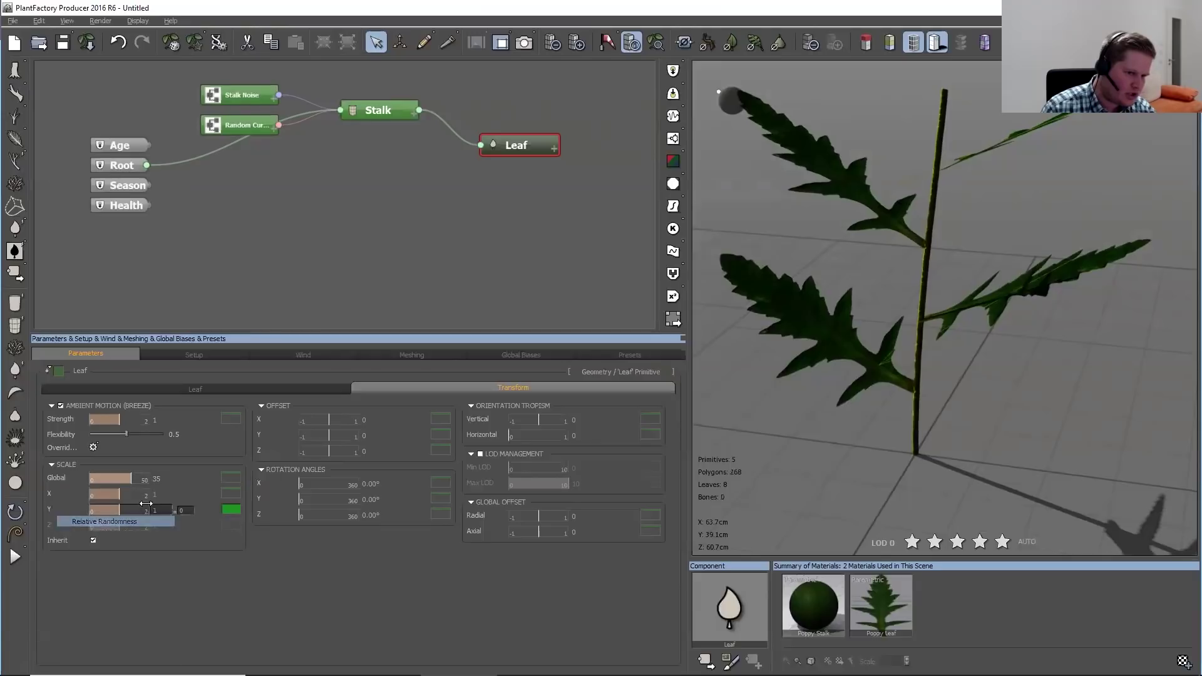
{"action": "left_click", "coordinate": [185, 481]}
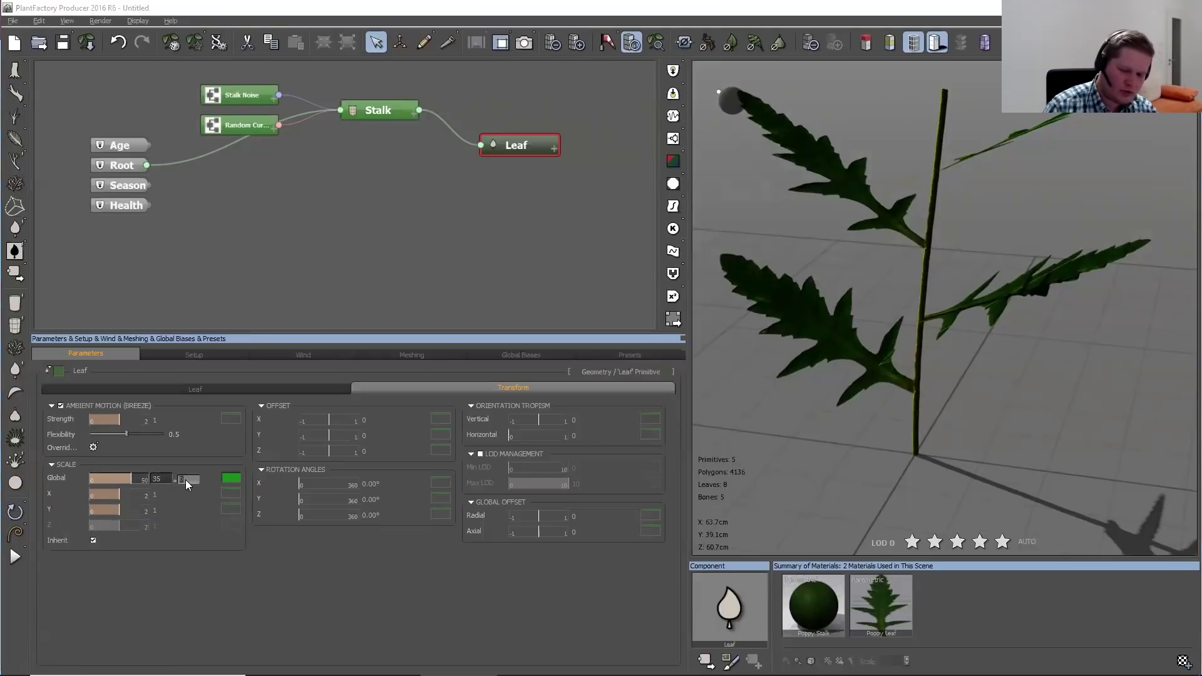
{"action": "key", "text": "Return"}
Set the Leaf's X scale to 0.1 with a relative random variation of 10%
{"action": "left_click", "coordinate": [157, 494]}
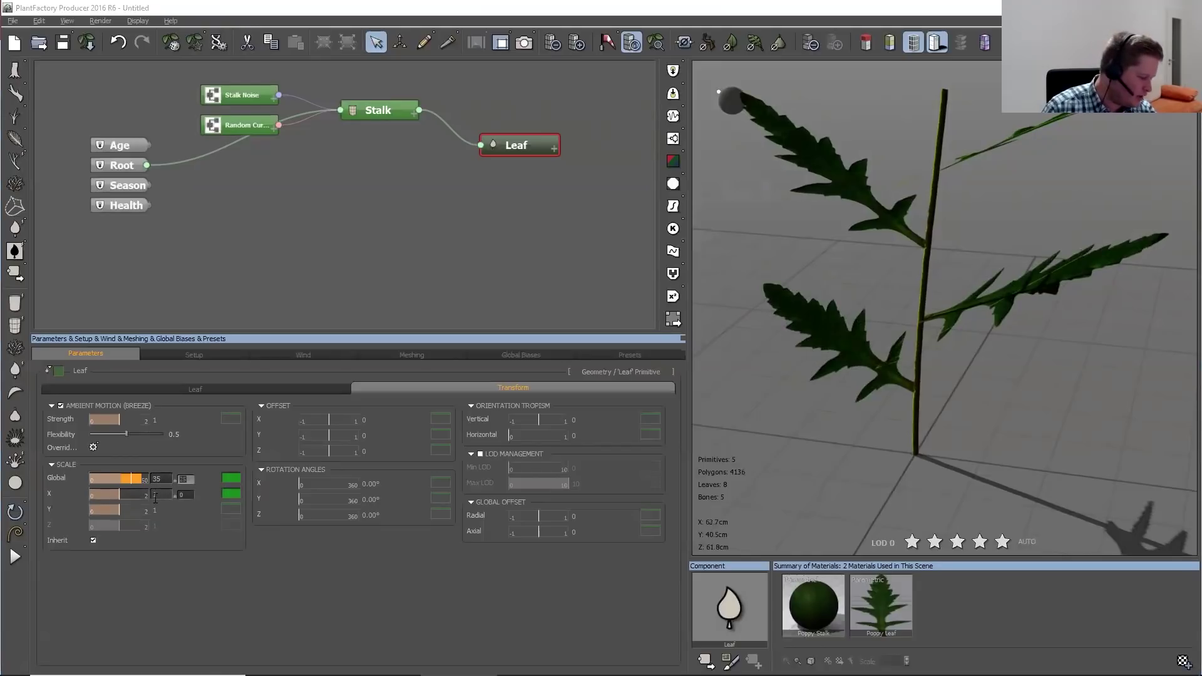
{"action": "double_click", "coordinate": [159, 495]}
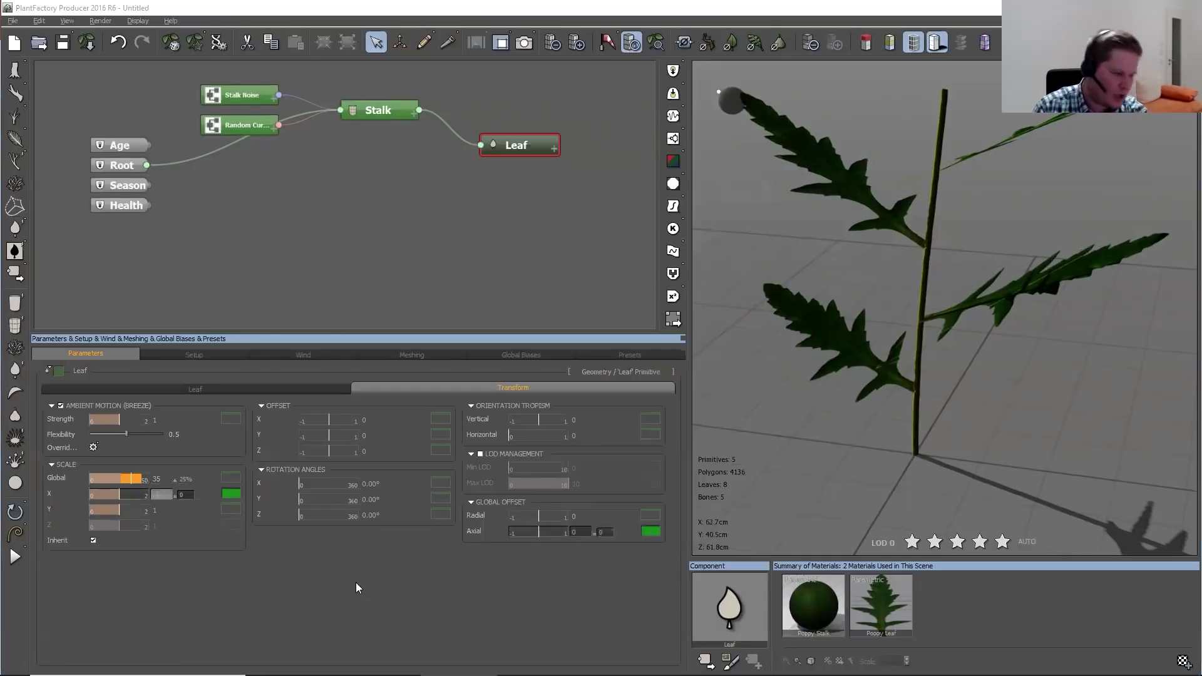
{"action": "key", "text": "Return"}
{"action": "type", "text": "0.1"}
{"action": "key", "text": "Return"}
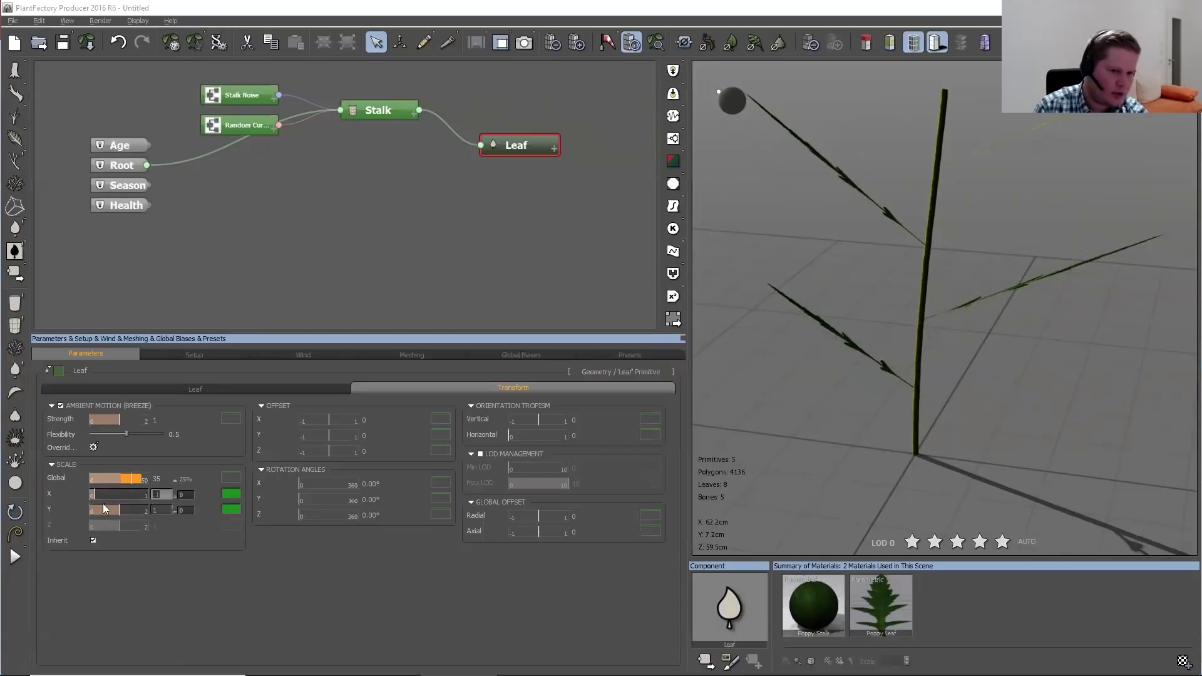
{"action": "right_click", "coordinate": [51, 493]}
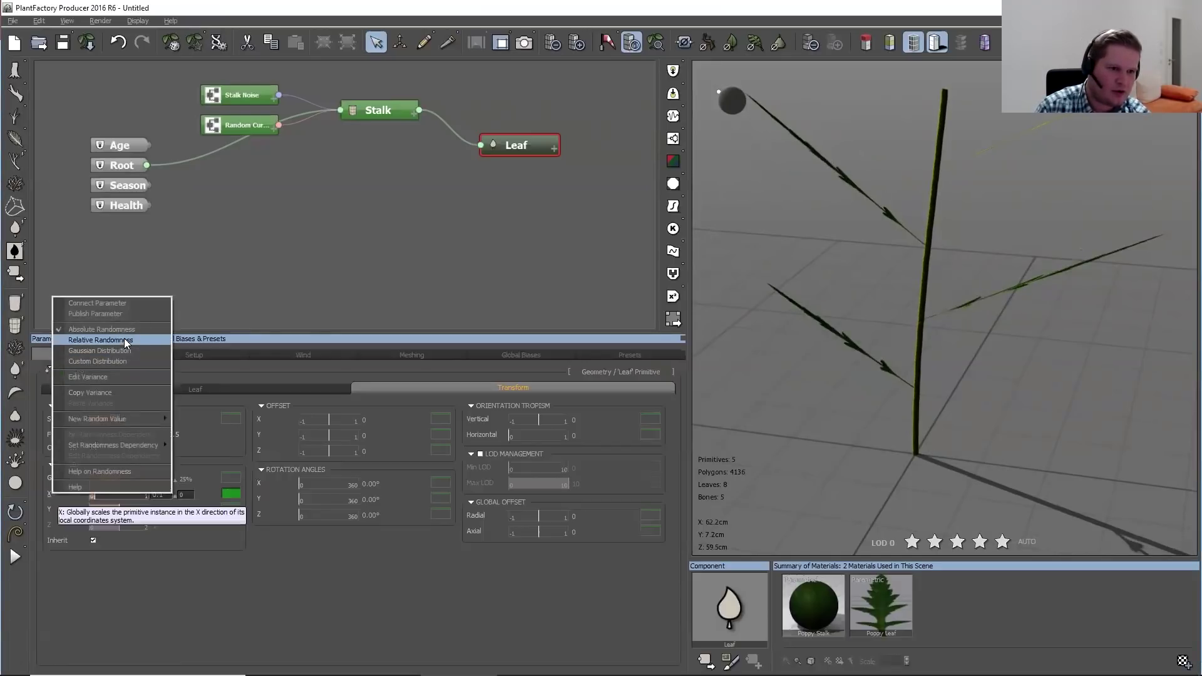
{"action": "left_click", "coordinate": [124, 338]}
{"action": "left_click", "coordinate": [190, 494]}
{"action": "type", "text": "10"}
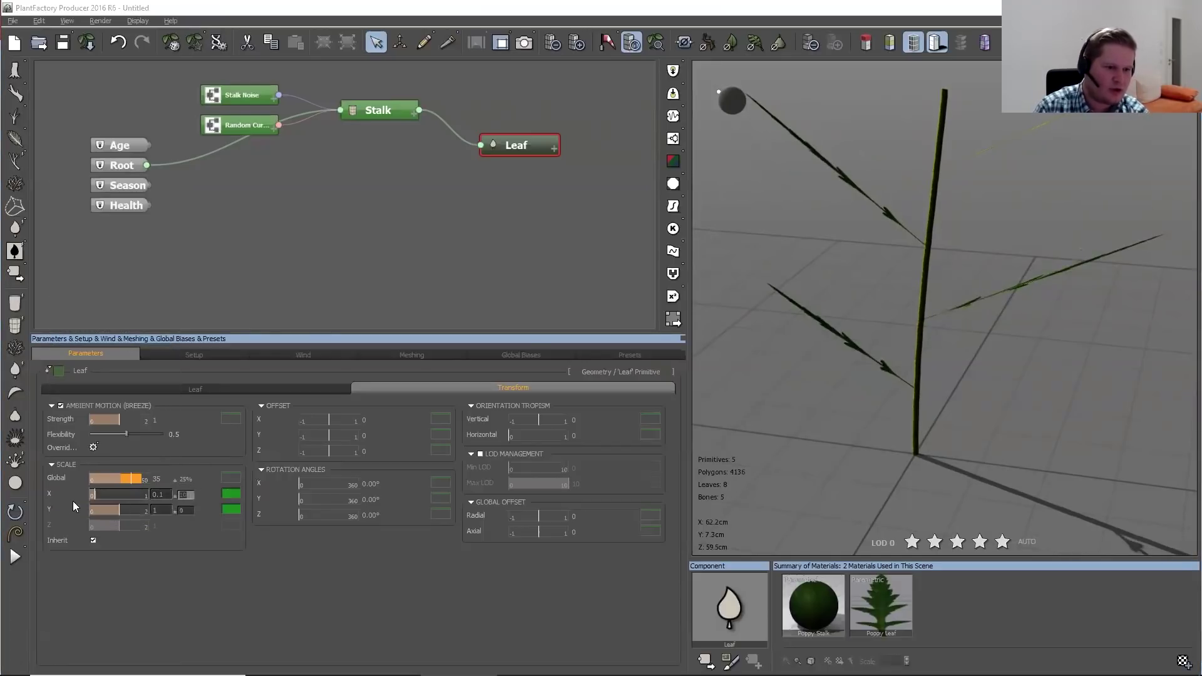
Set the Leaf's Y scale to 0.2 with a 10% random variation, and hide the wireframe overlay in the preview
{"action": "left_click", "coordinate": [156, 510]}
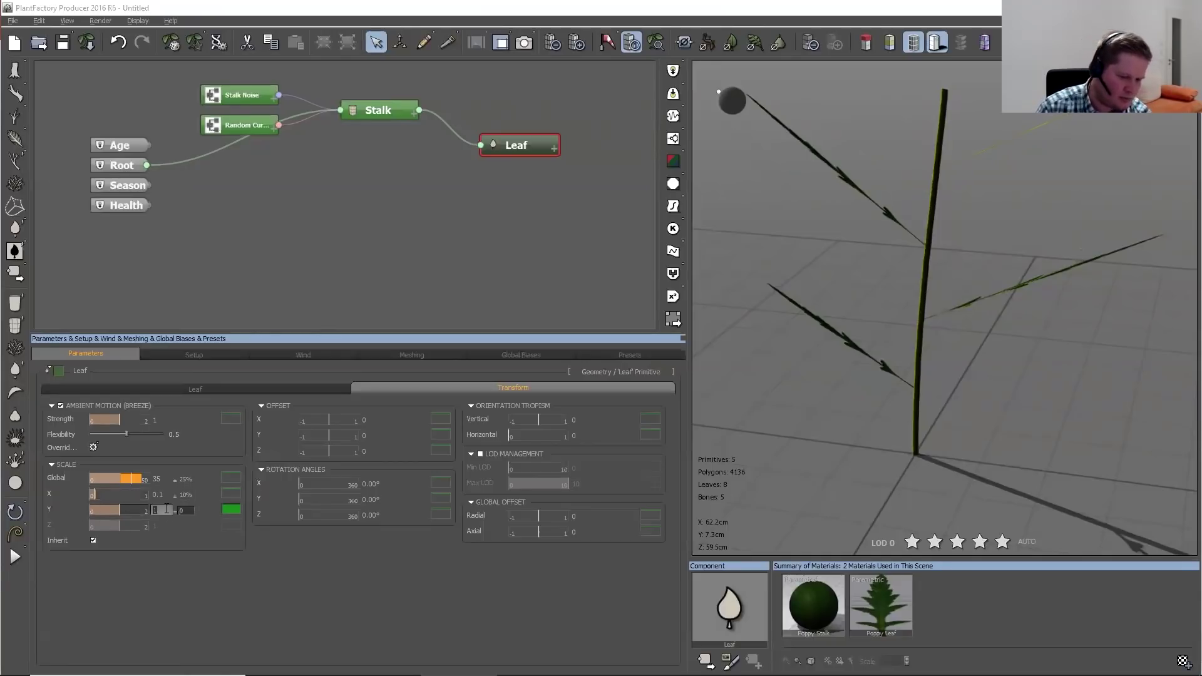
{"action": "type", "text": "0.2"}
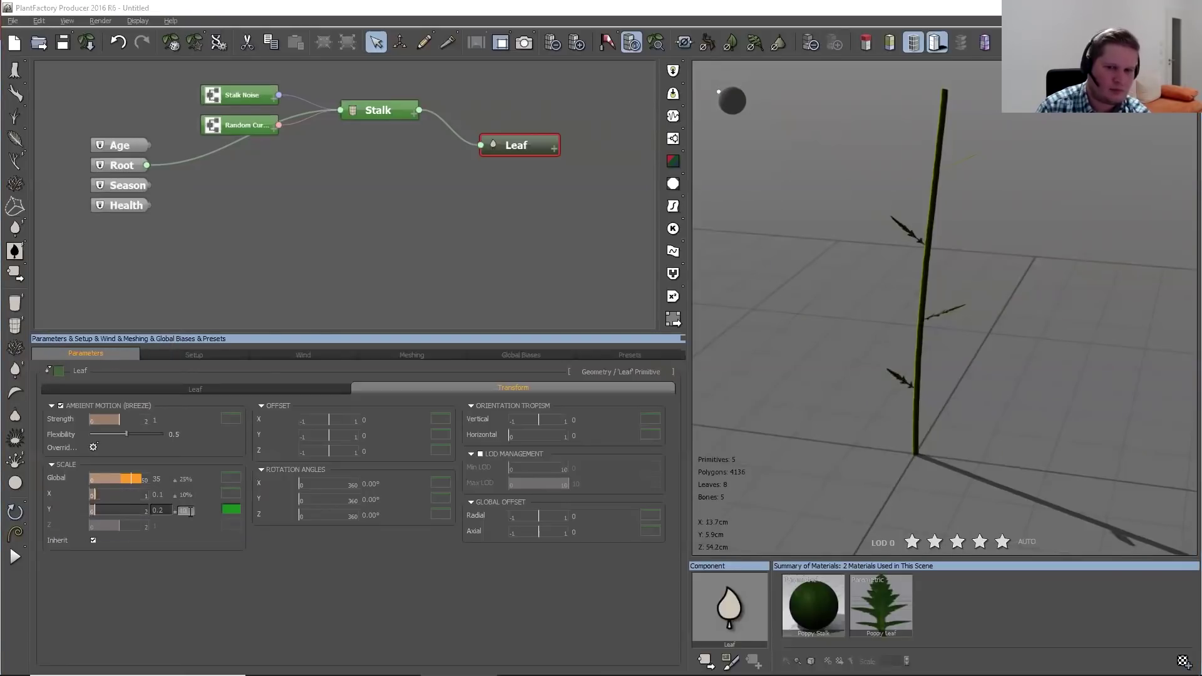
{"action": "left_click_drag", "start_coordinate": [825, 342], "coordinate": [876, 313]}
{"action": "left_click", "coordinate": [922, 45]}
{"action": "left_click_drag", "start_coordinate": [997, 296], "coordinate": [982, 79]}
{"action": "left_click", "coordinate": [935, 43]}
{"action": "mouse_move", "coordinate": [901, 149]}
{"action": "left_mouse_down"}
{"action": "mouse_move", "coordinate": [892, 247]}
{"action": "mouse_move", "coordinate": [1043, 240]}
{"action": "mouse_move", "coordinate": [1051, 319]}
{"action": "left_mouse_up"}
{"action": "scroll", "coordinate": [1041, 313], "scroll_direction": "up", "scroll_amount": 3}
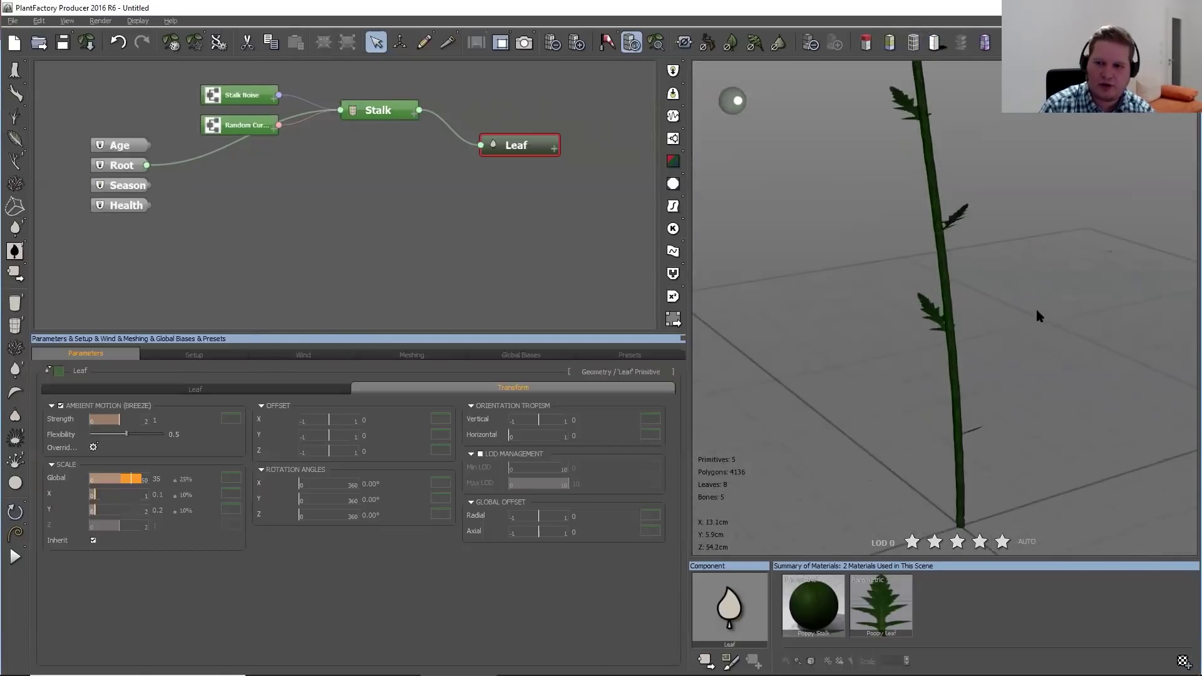
Show the wireframe overlay and set both subdivision values of the Leaf geometry to 2
{"action": "left_click", "coordinate": [164, 387]}
{"action": "left_click", "coordinate": [913, 42]}
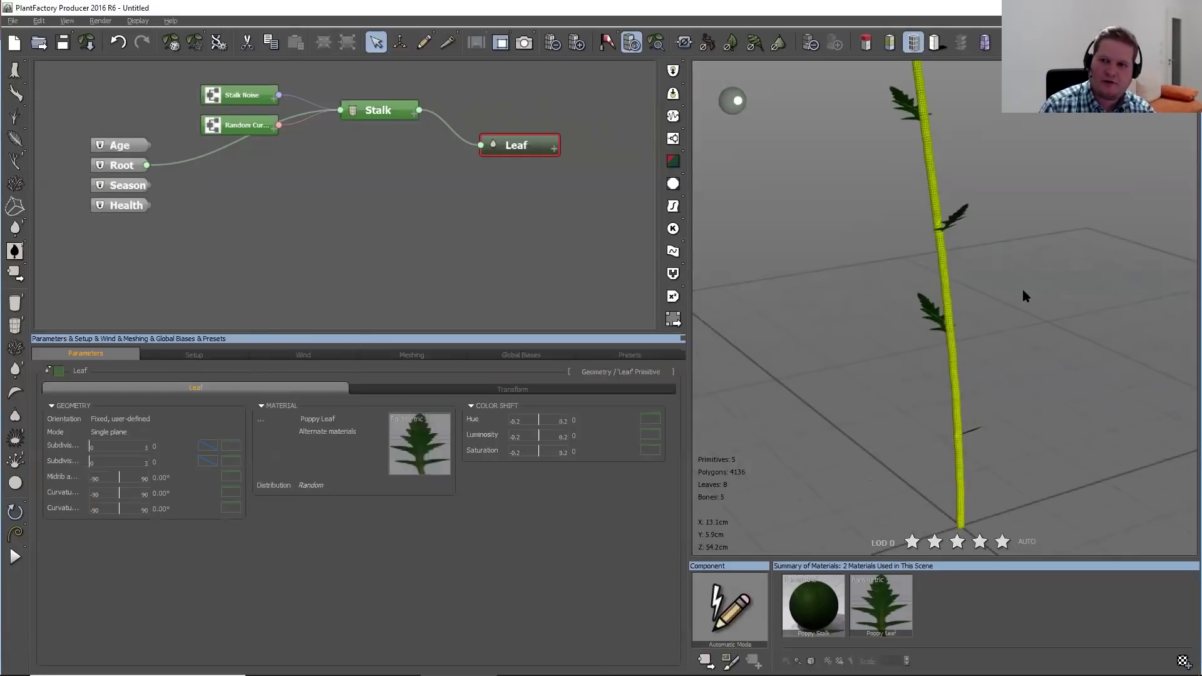
{"action": "scroll", "coordinate": [995, 329], "scroll_direction": "up", "scroll_amount": 2}
{"action": "left_click_drag", "start_coordinate": [993, 324], "coordinate": [929, 387]}
{"action": "left_click_drag", "start_coordinate": [890, 466], "coordinate": [844, 433]}
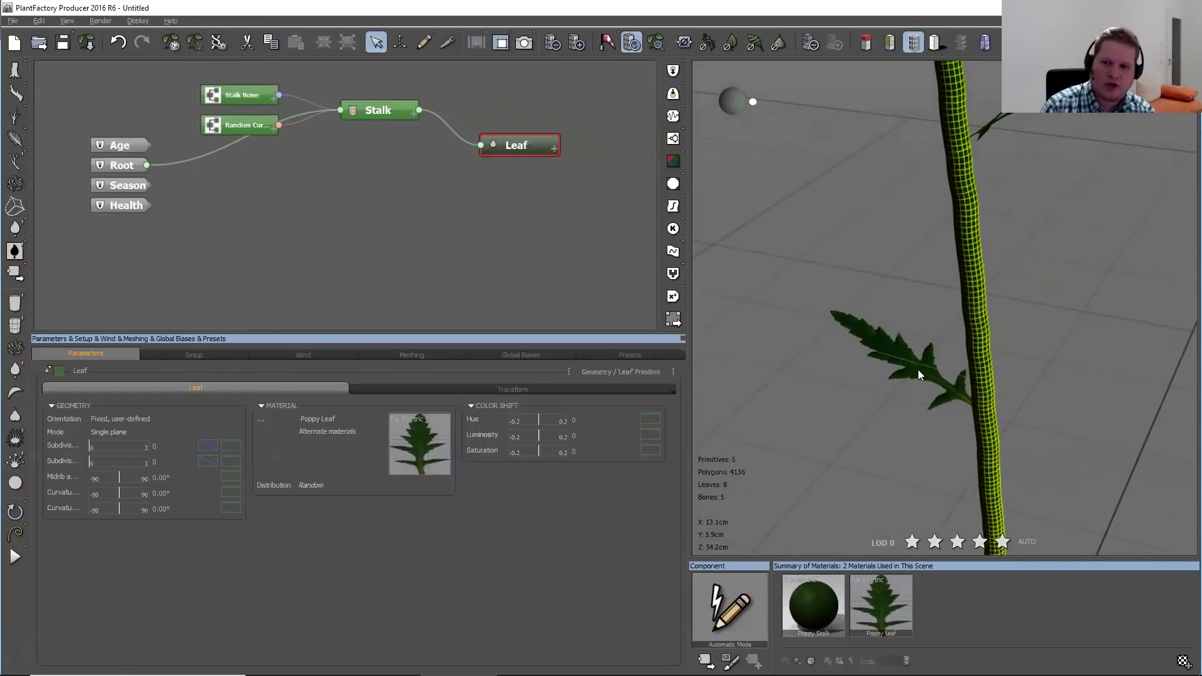
{"action": "left_click_drag", "start_coordinate": [983, 387], "coordinate": [1008, 362]}
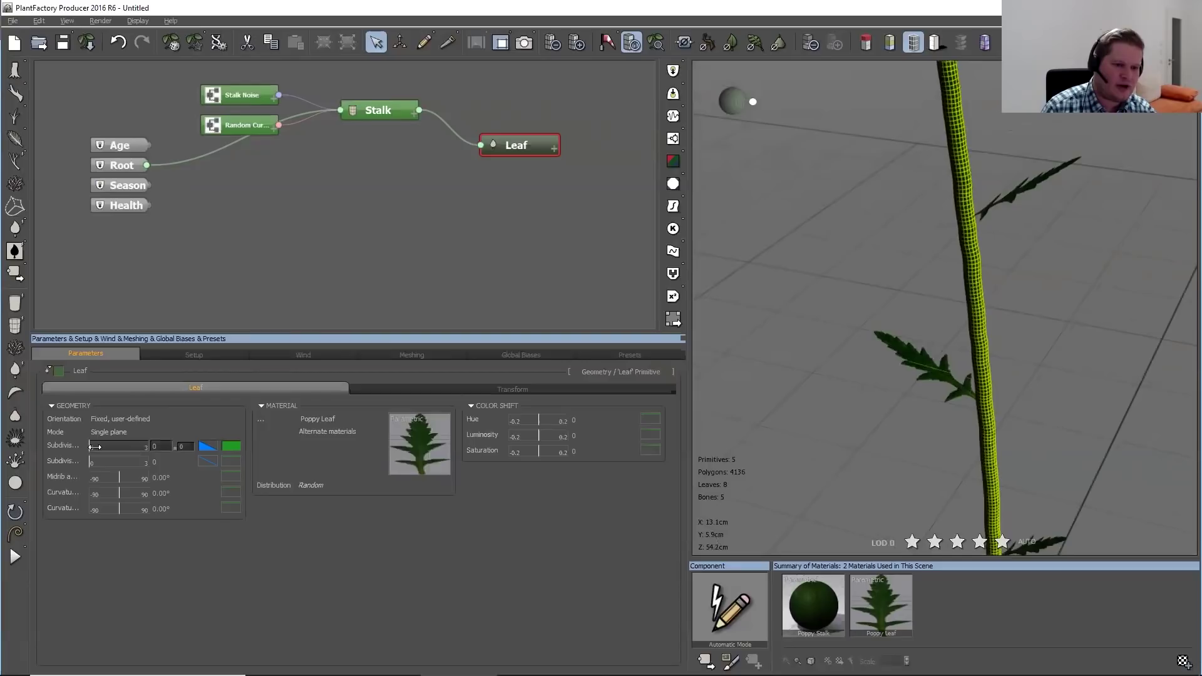
{"action": "left_click_drag", "start_coordinate": [95, 447], "coordinate": [131, 462]}
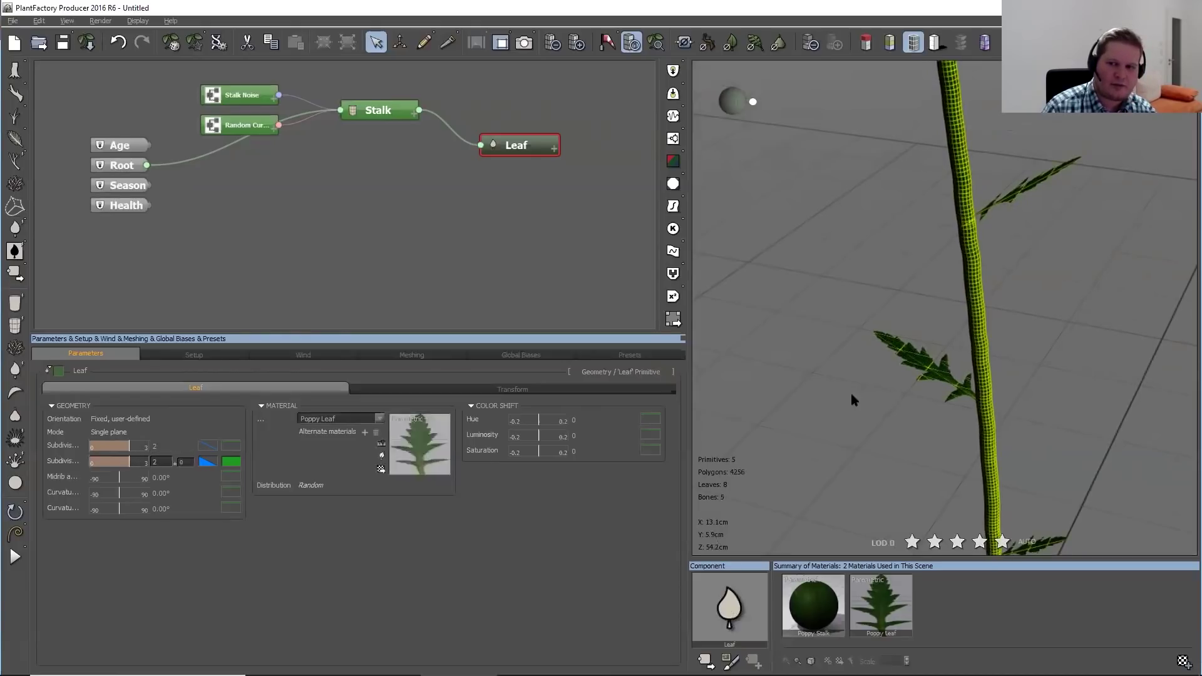
Set the Leaf's midrib angle to 7.5° so the blade folds along its length
{"action": "left_click_drag", "start_coordinate": [913, 358], "coordinate": [956, 379]}
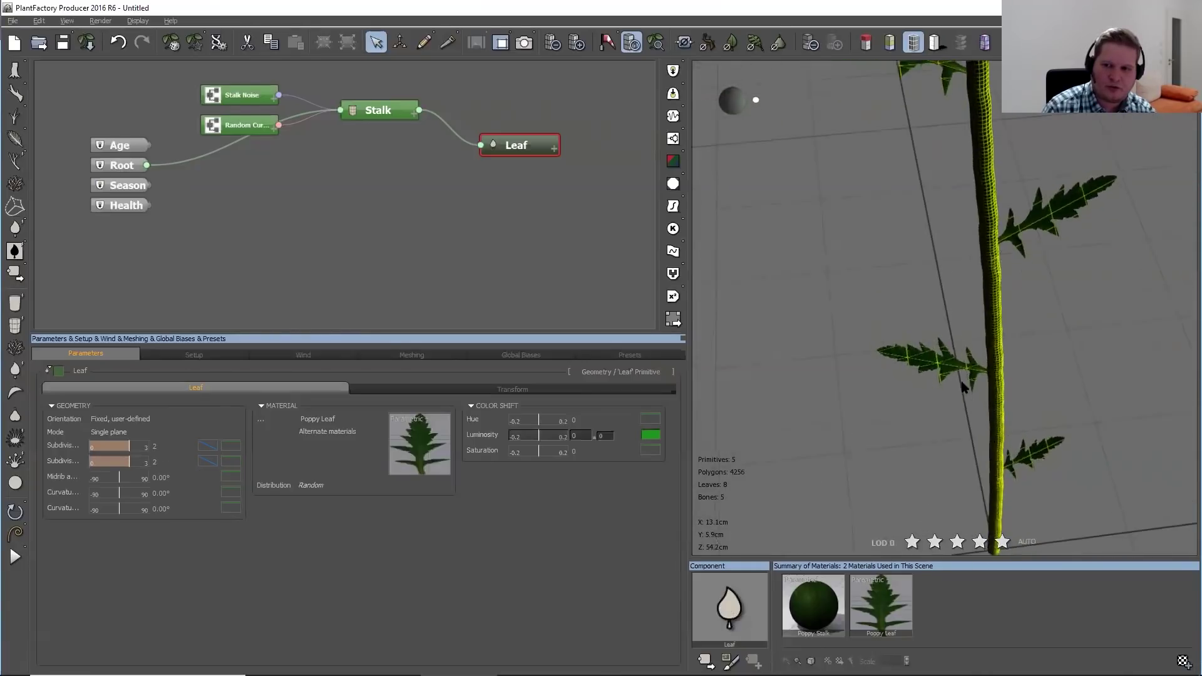
{"action": "scroll", "coordinate": [957, 379], "scroll_direction": "up", "scroll_amount": 2}
{"action": "scroll", "coordinate": [863, 402], "scroll_direction": "up", "scroll_amount": 2}
{"action": "left_click_drag", "start_coordinate": [860, 393], "coordinate": [851, 326]}
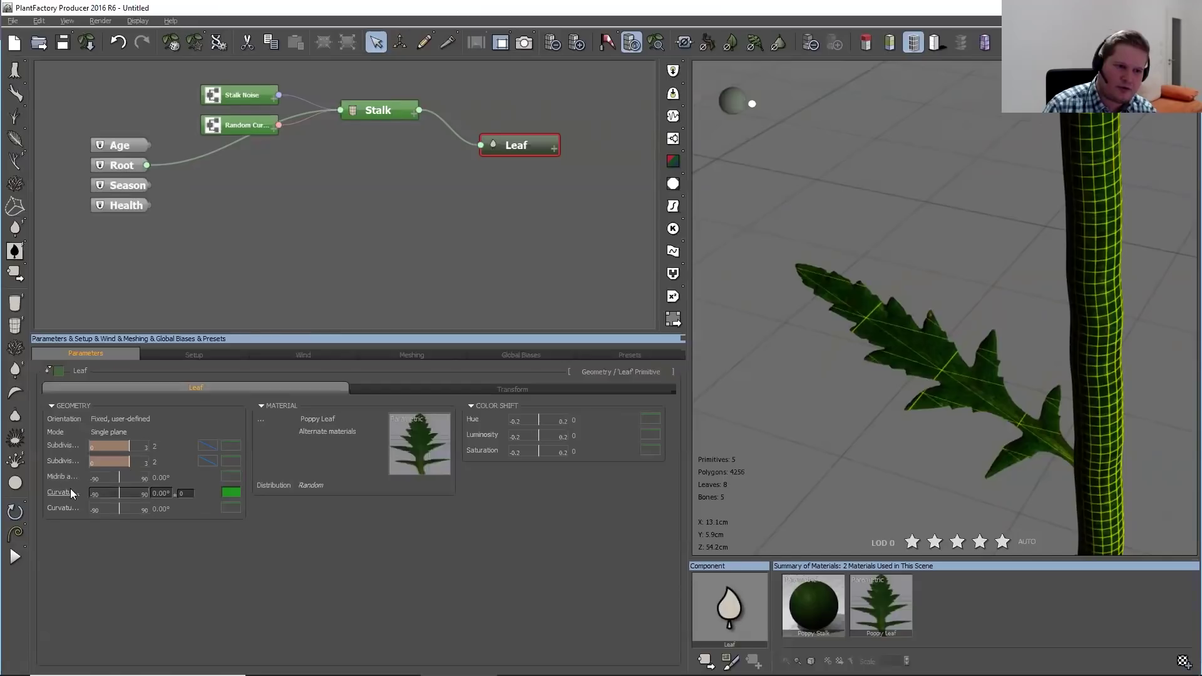
{"action": "mouse_move", "coordinate": [71, 478]}
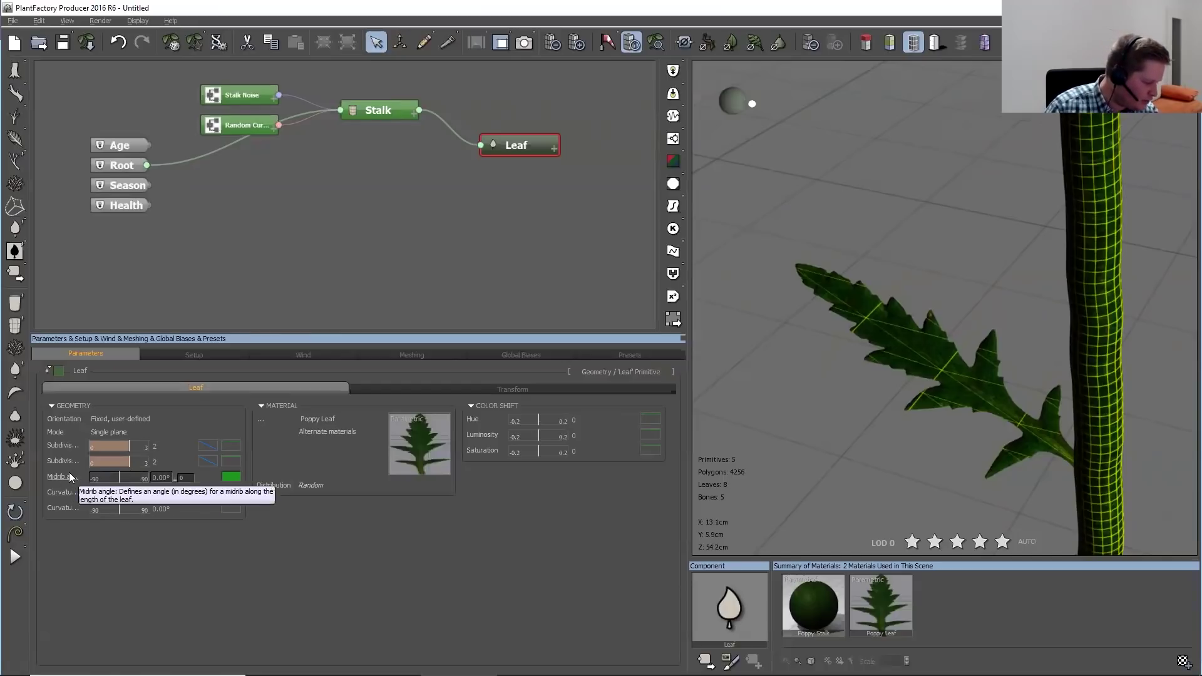
{"action": "left_click", "coordinate": [173, 478]}
{"action": "type", "text": "7"}
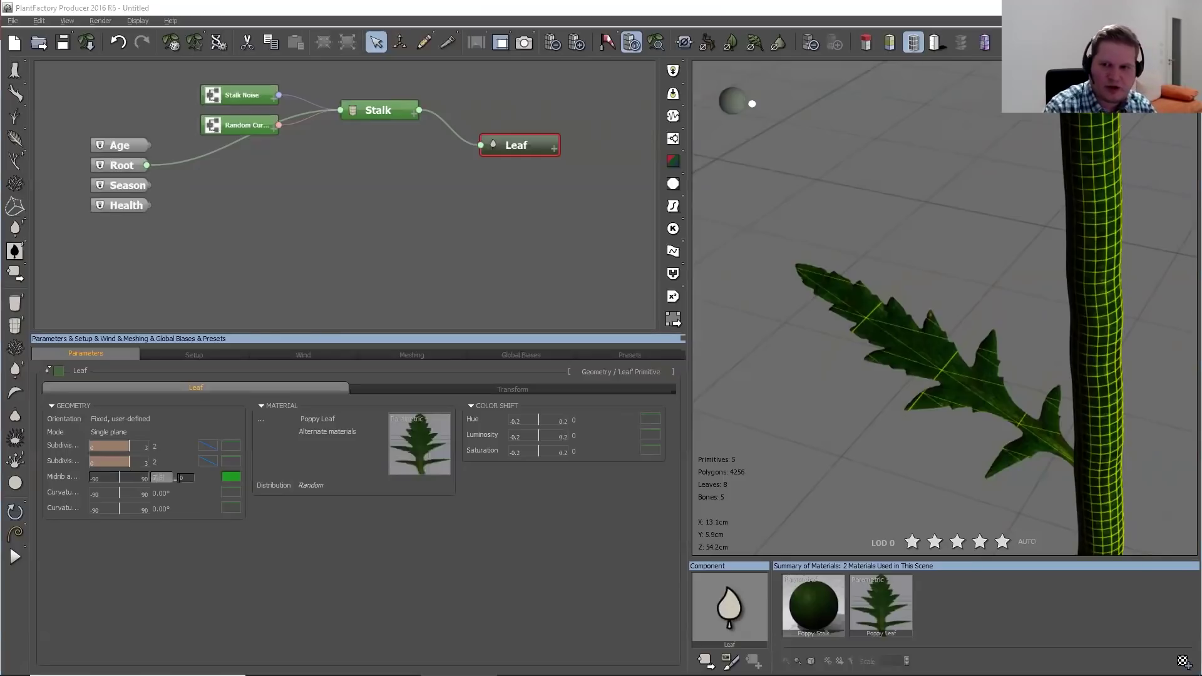
{"action": "type", "text": ".5"}
{"action": "key", "text": "Return"}
Give the first of the Leaf's two curvature parameters a random variation of 20
{"action": "left_click_drag", "start_coordinate": [877, 492], "coordinate": [1000, 462]}
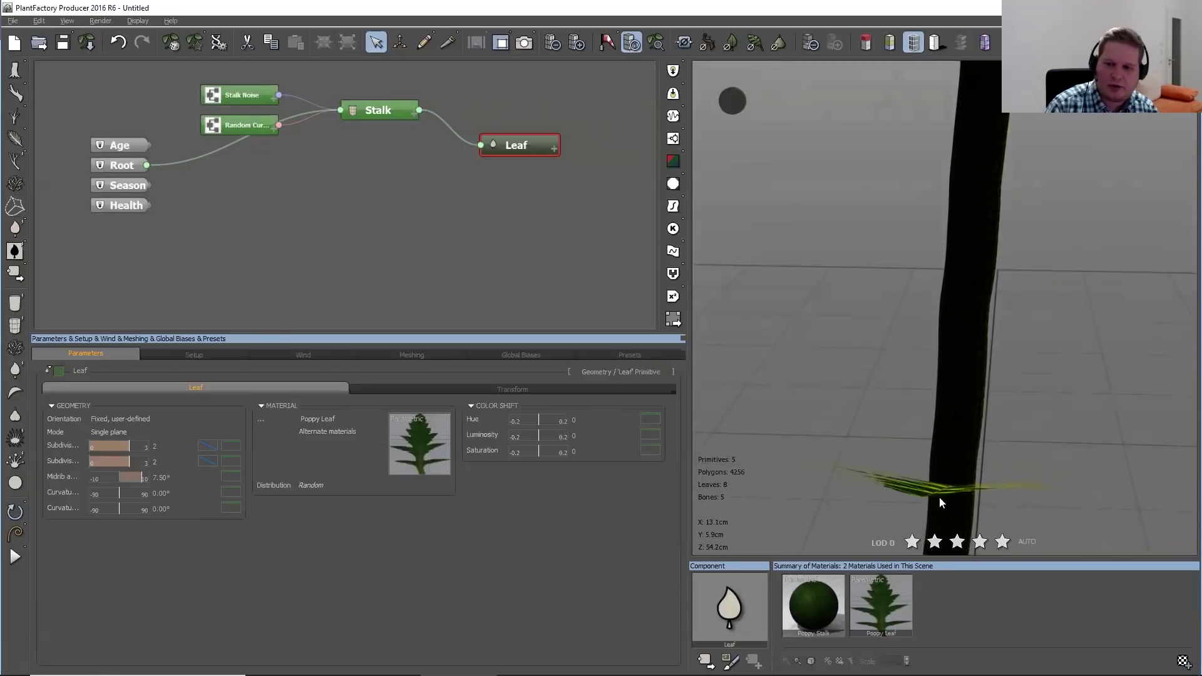
{"action": "left_click_drag", "start_coordinate": [1052, 478], "coordinate": [817, 466]}
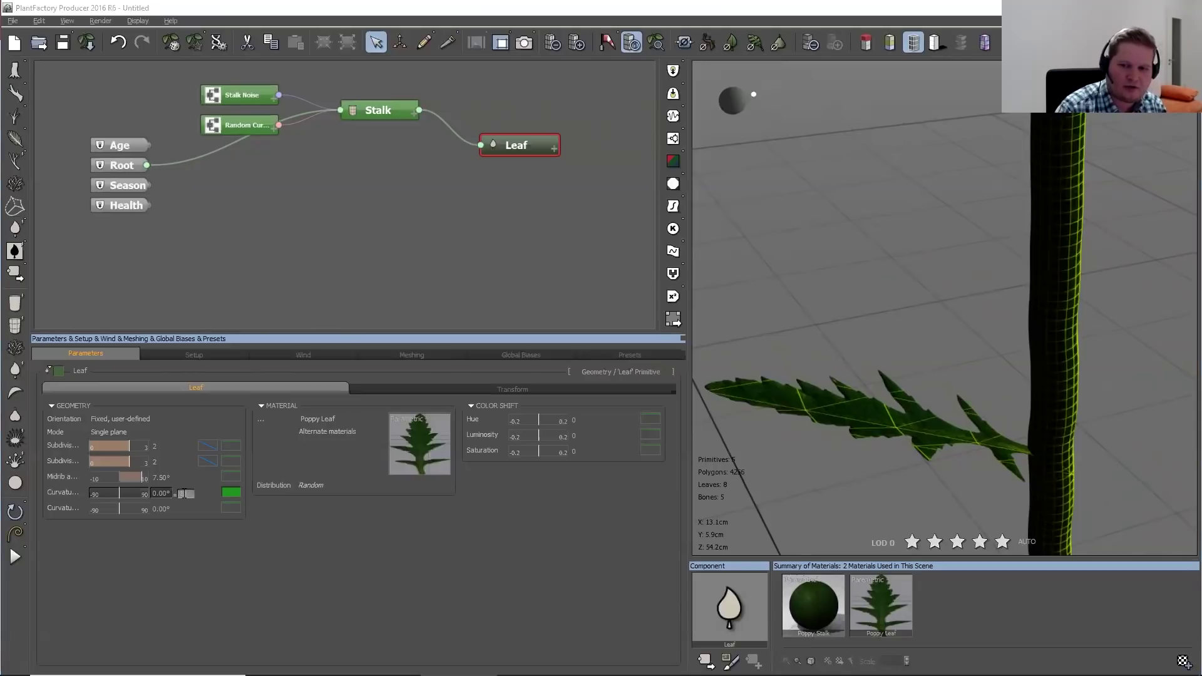
{"action": "left_click_drag", "start_coordinate": [185, 494], "coordinate": [182, 494]}
{"action": "left_click_drag", "start_coordinate": [847, 471], "coordinate": [799, 472]}
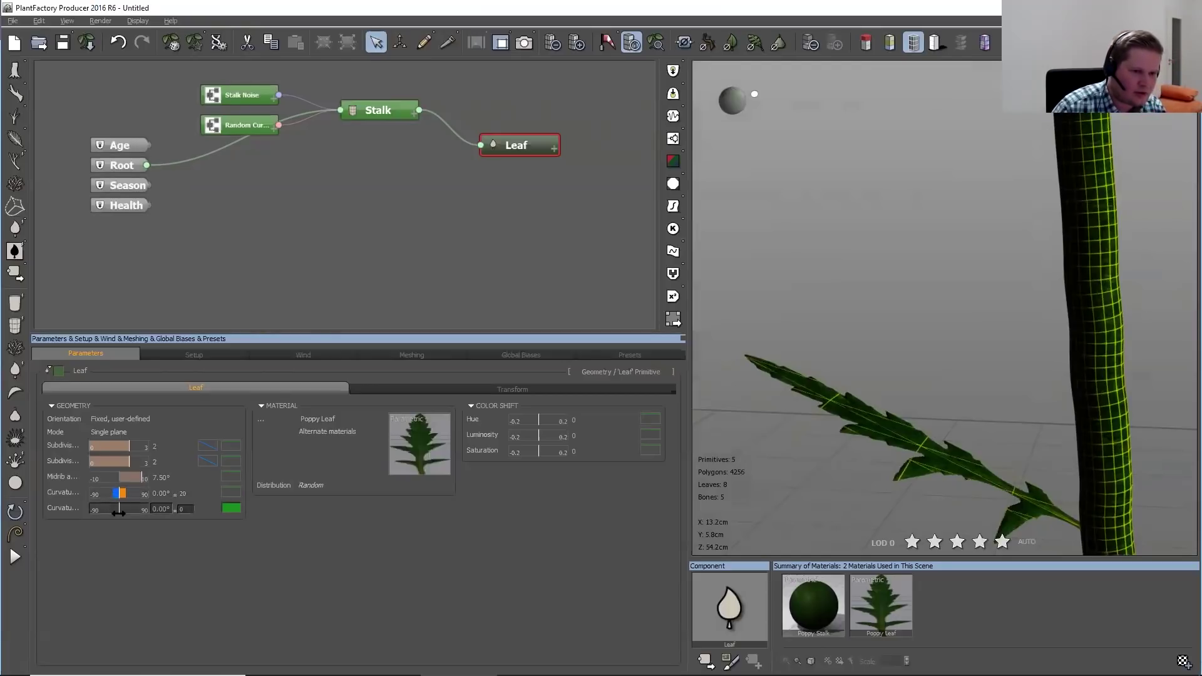
Set the second Leaf curvature parameter to -40° with a random variation of 20
{"action": "left_click_drag", "start_coordinate": [119, 513], "coordinate": [105, 514]}
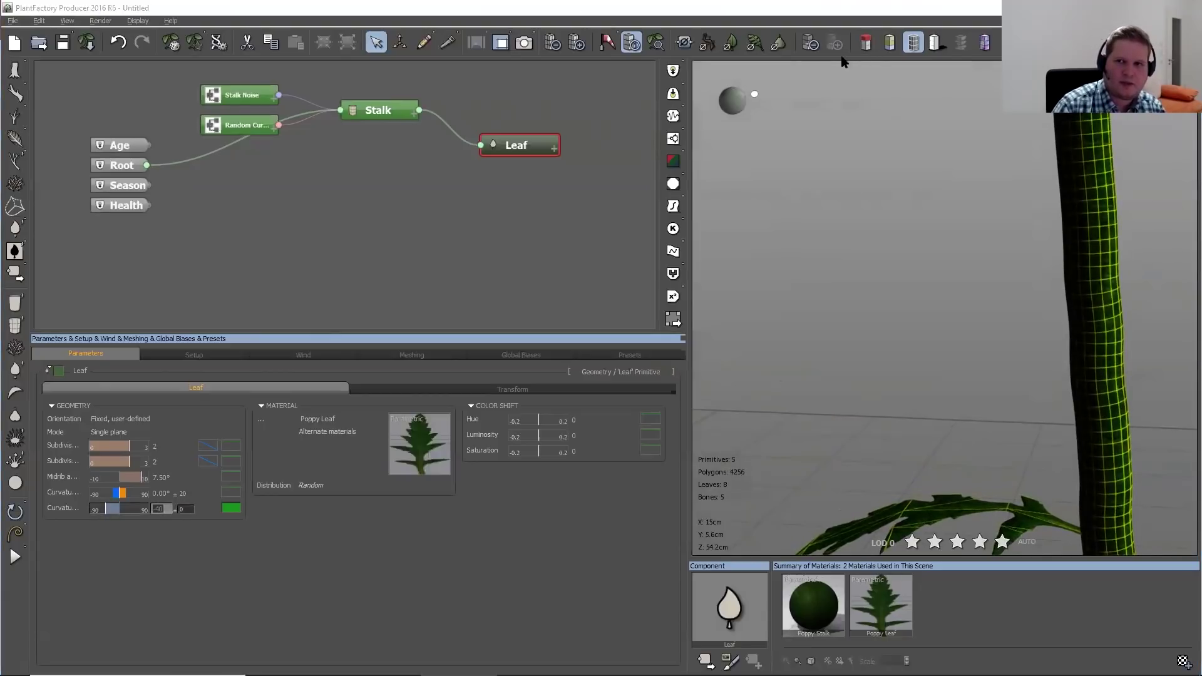
{"action": "left_click", "coordinate": [658, 40]}
{"action": "mouse_move", "coordinate": [1050, 253]}
{"action": "left_mouse_down"}
{"action": "mouse_move", "coordinate": [1006, 266]}
{"action": "mouse_move", "coordinate": [1091, 251]}
{"action": "mouse_move", "coordinate": [1049, 234]}
{"action": "left_mouse_up"}
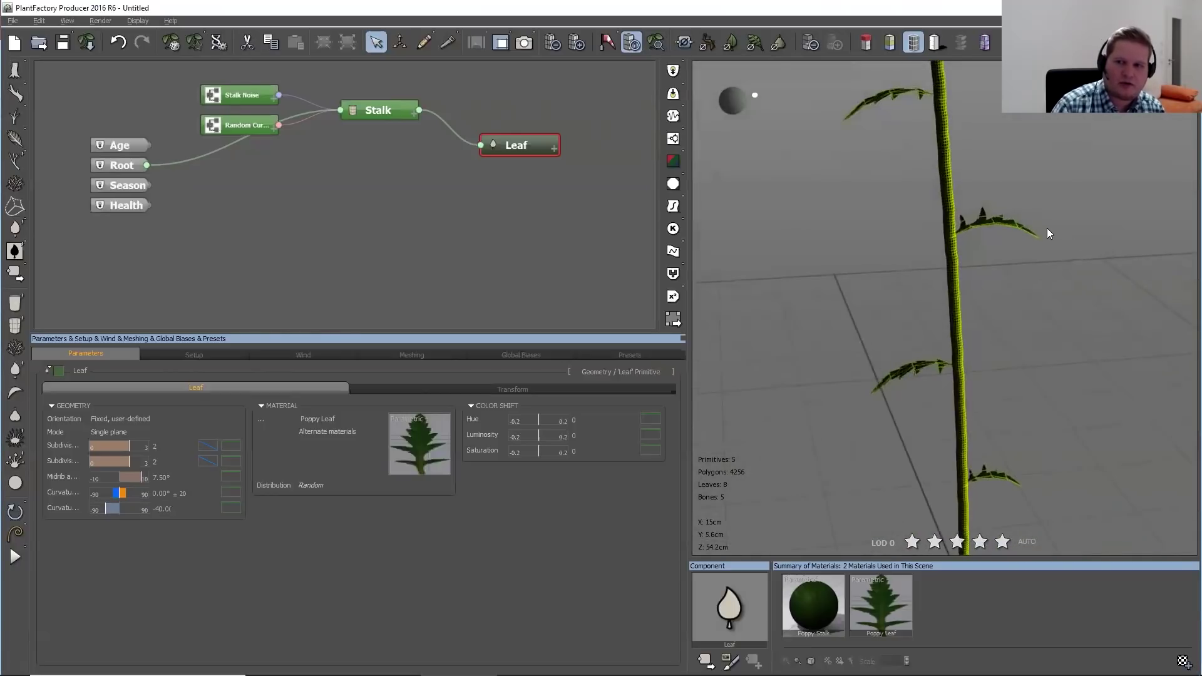
{"action": "scroll", "coordinate": [1049, 233], "scroll_direction": "up", "scroll_amount": 3}
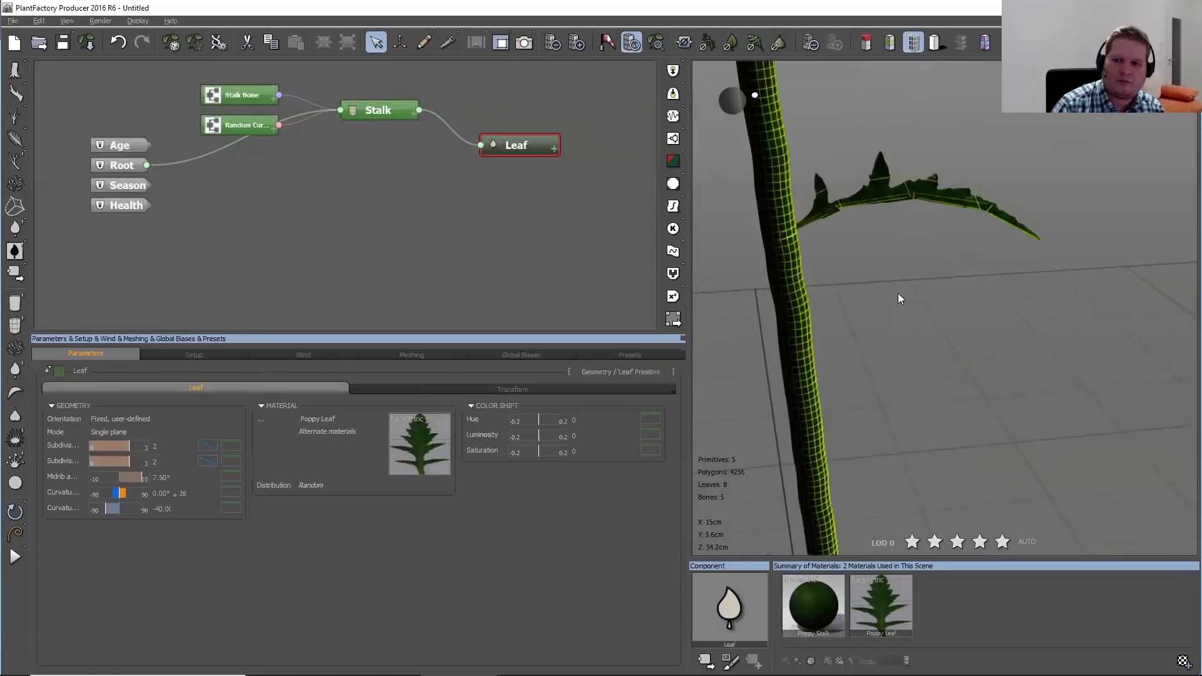
{"action": "left_click_drag", "start_coordinate": [898, 391], "coordinate": [829, 346]}
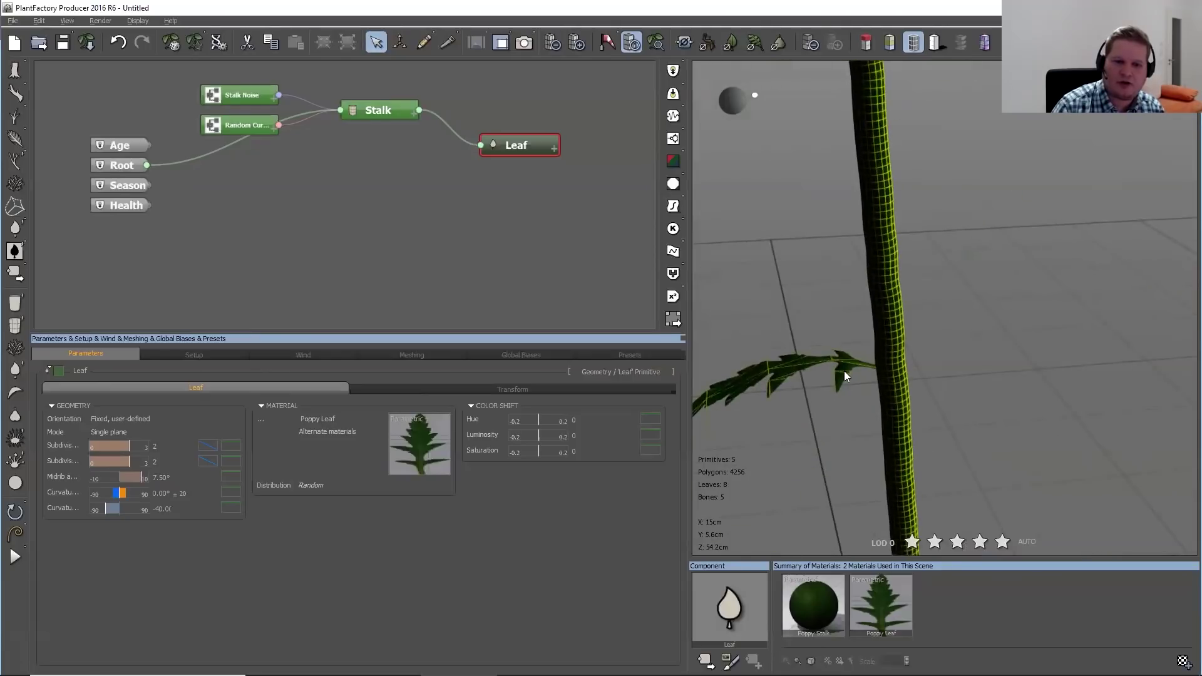
{"action": "left_click_drag", "start_coordinate": [1038, 219], "coordinate": [1007, 367]}
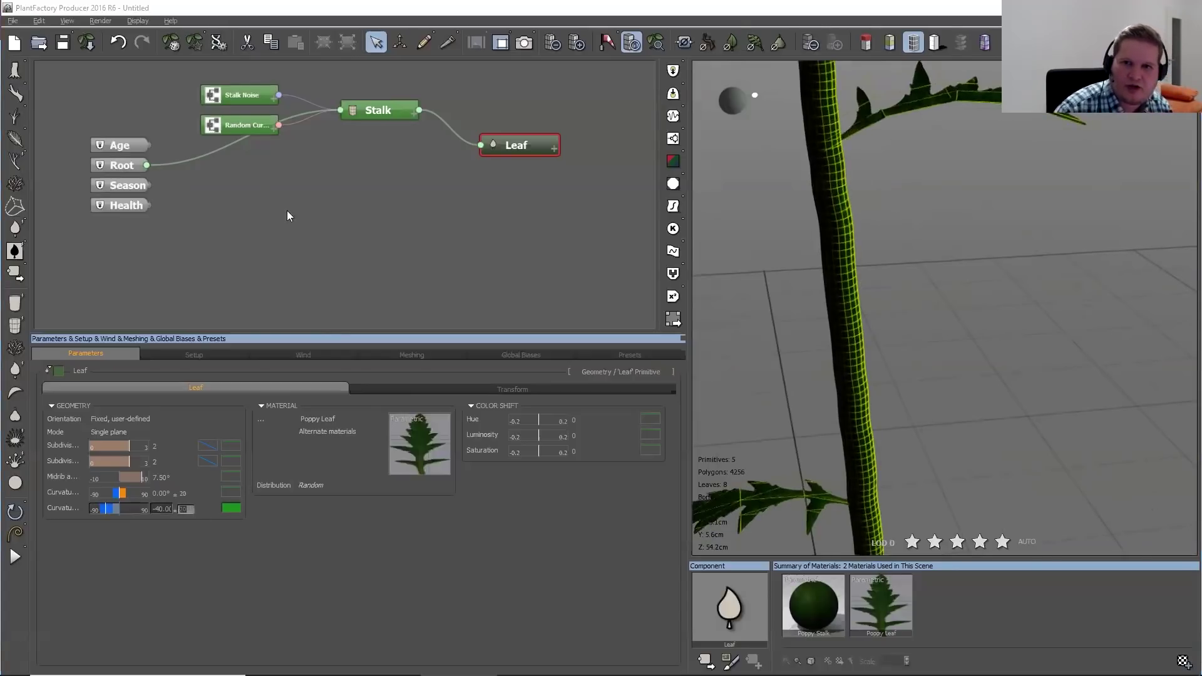
{"action": "scroll", "coordinate": [1025, 236], "scroll_direction": "down", "scroll_amount": 5}
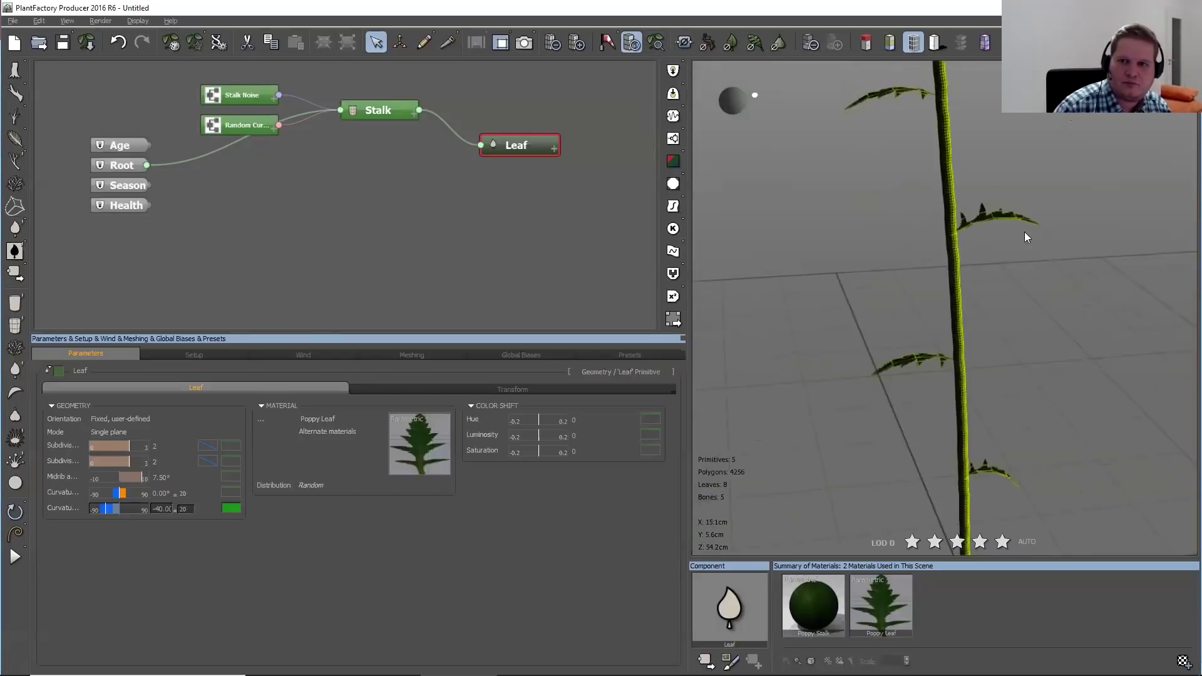
Hide the wireframe overlay and examine the shape of the curved leaves along the stalk from several angles
{"action": "left_click_drag", "start_coordinate": [1024, 236], "coordinate": [964, 269]}
{"action": "left_click", "coordinate": [911, 43]}
{"action": "mouse_move", "coordinate": [1069, 182]}
{"action": "left_mouse_down"}
{"action": "mouse_move", "coordinate": [1017, 213]}
{"action": "mouse_move", "coordinate": [1083, 192]}
{"action": "left_mouse_up"}
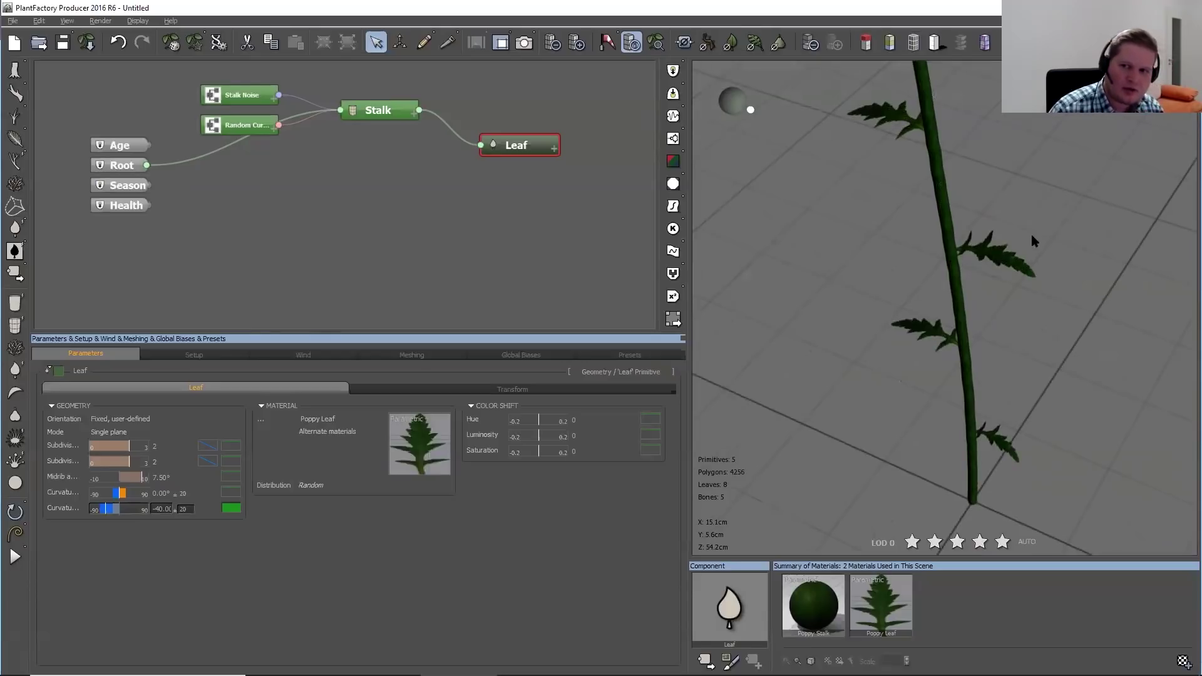
{"action": "left_click_drag", "start_coordinate": [1043, 186], "coordinate": [1011, 319]}
{"action": "left_click_drag", "start_coordinate": [979, 383], "coordinate": [985, 339]}
Compare the poppy's preview at several levels of detail between LOD 1 and LOD 3, checking leaf shape and polygon count
{"action": "mouse_move", "coordinate": [201, 449]}
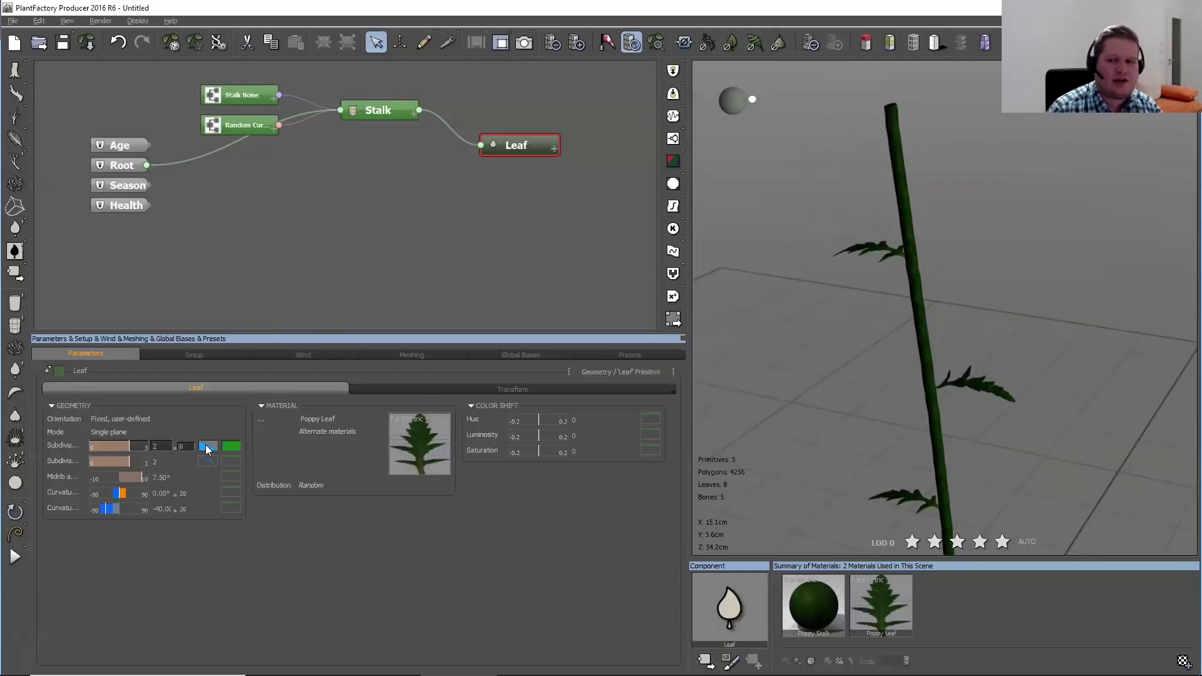
{"action": "left_click", "coordinate": [980, 543]}
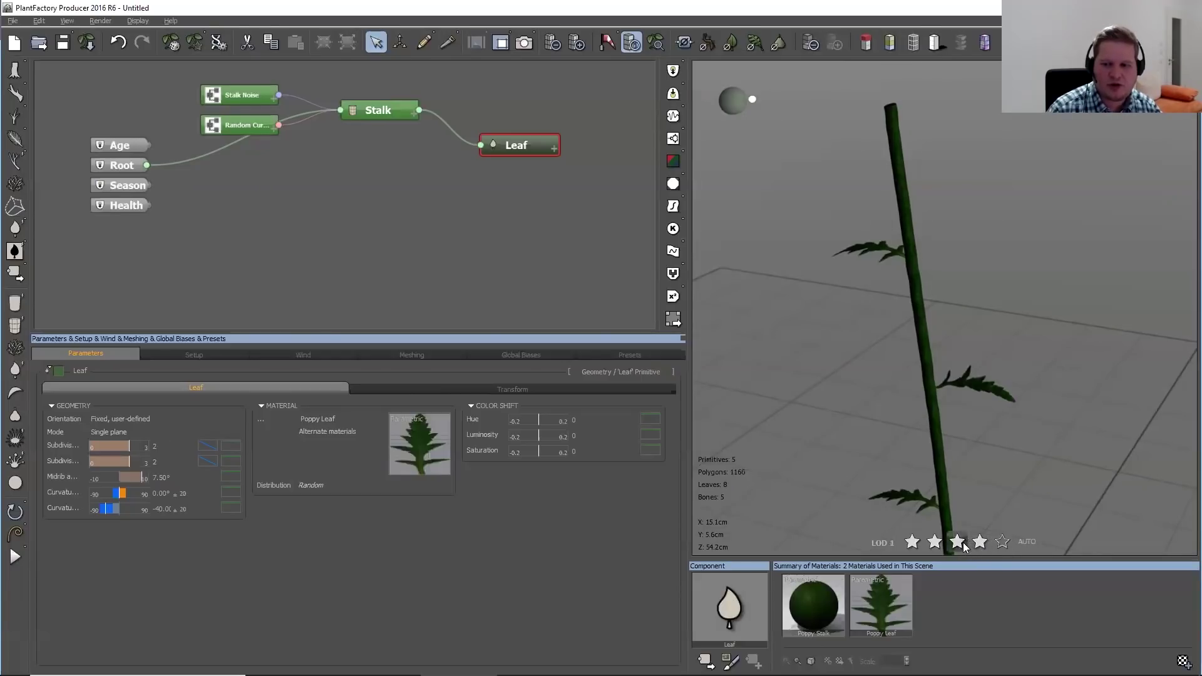
{"action": "left_click", "coordinate": [934, 543]}
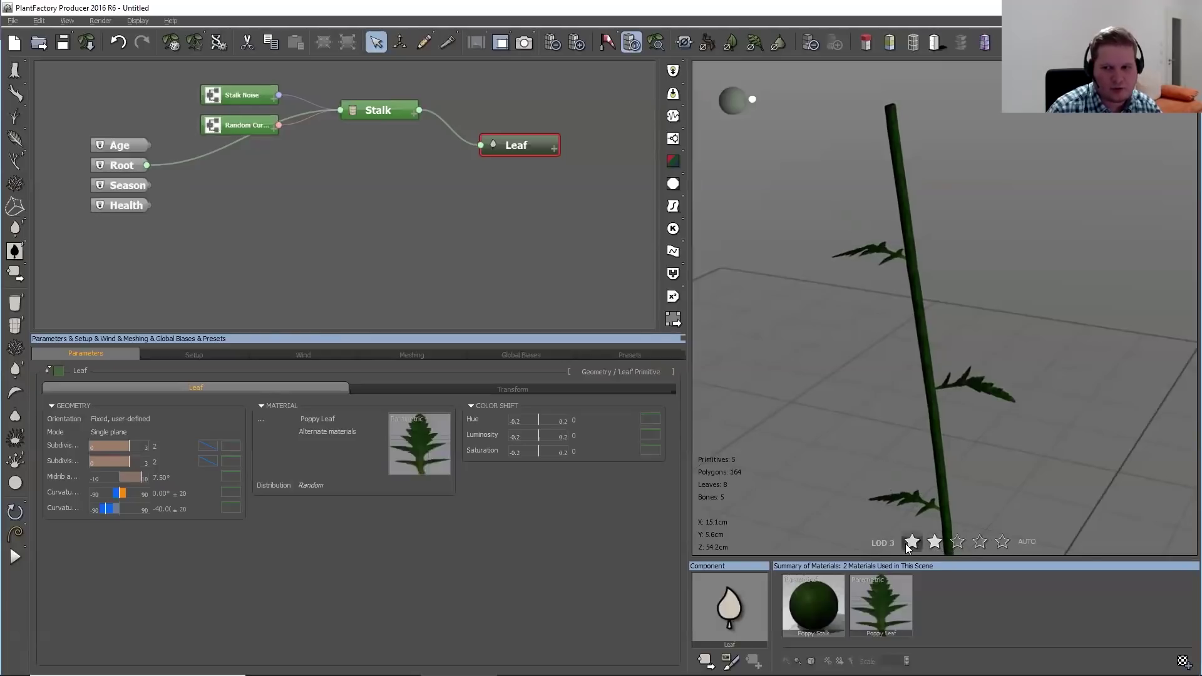
{"action": "left_click", "coordinate": [933, 543]}
{"action": "left_click", "coordinate": [934, 543]}
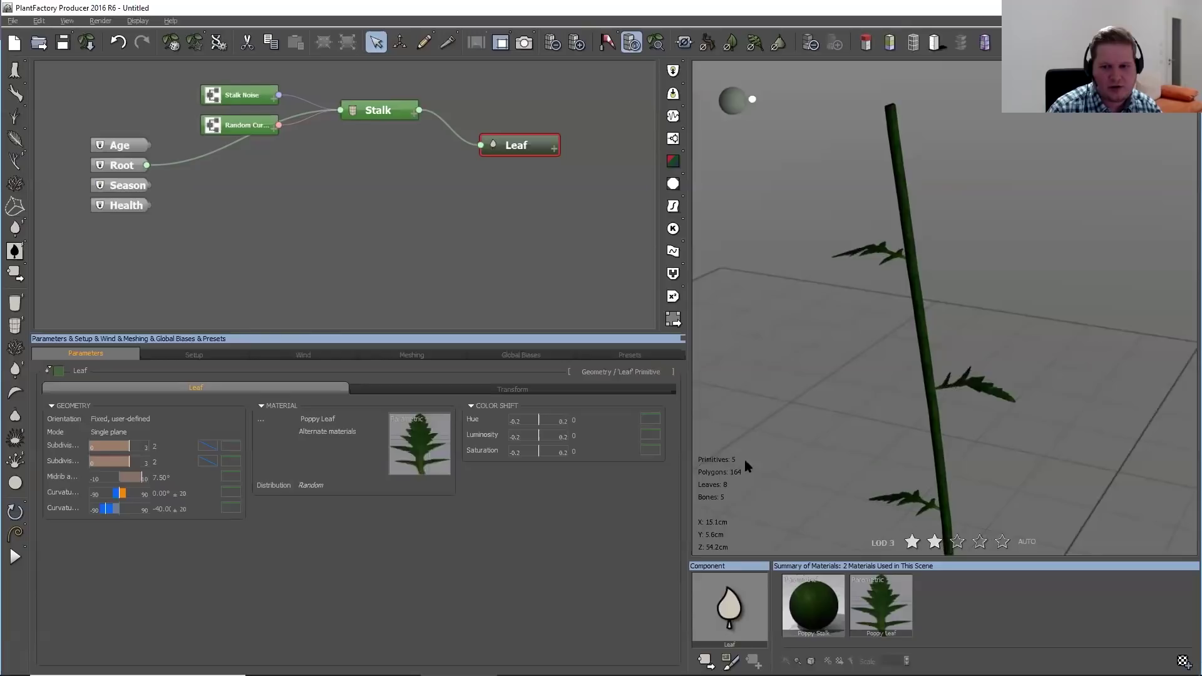
{"action": "left_click", "coordinate": [955, 544]}
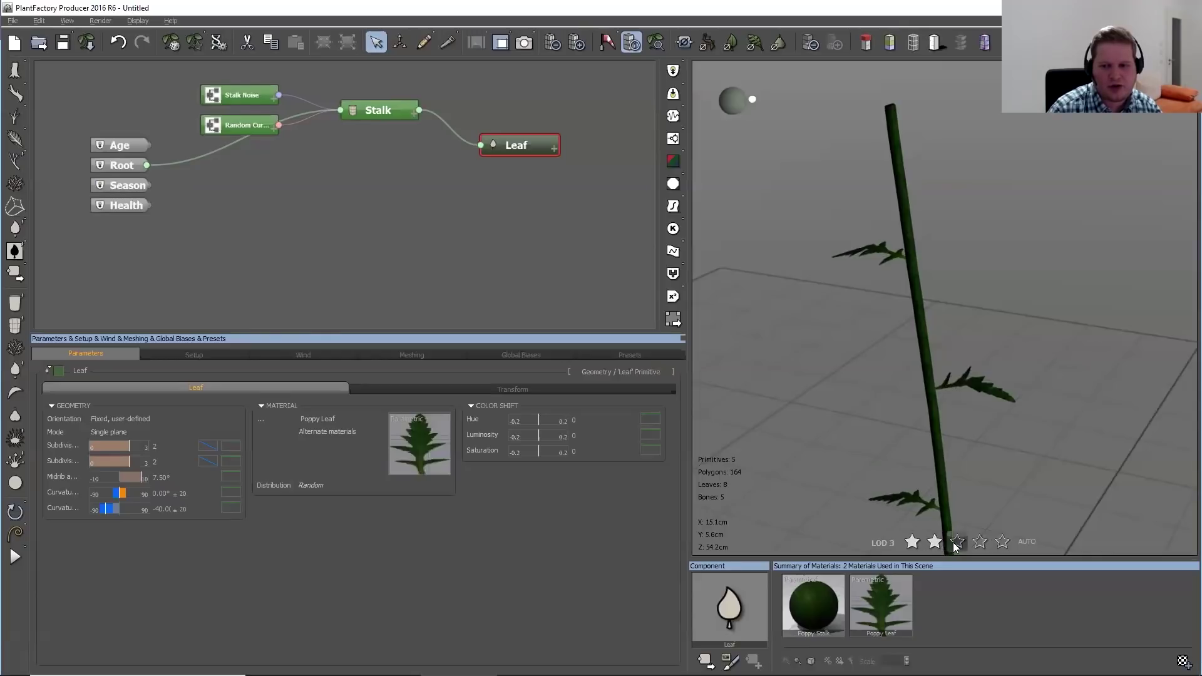
{"action": "left_click", "coordinate": [980, 543]}
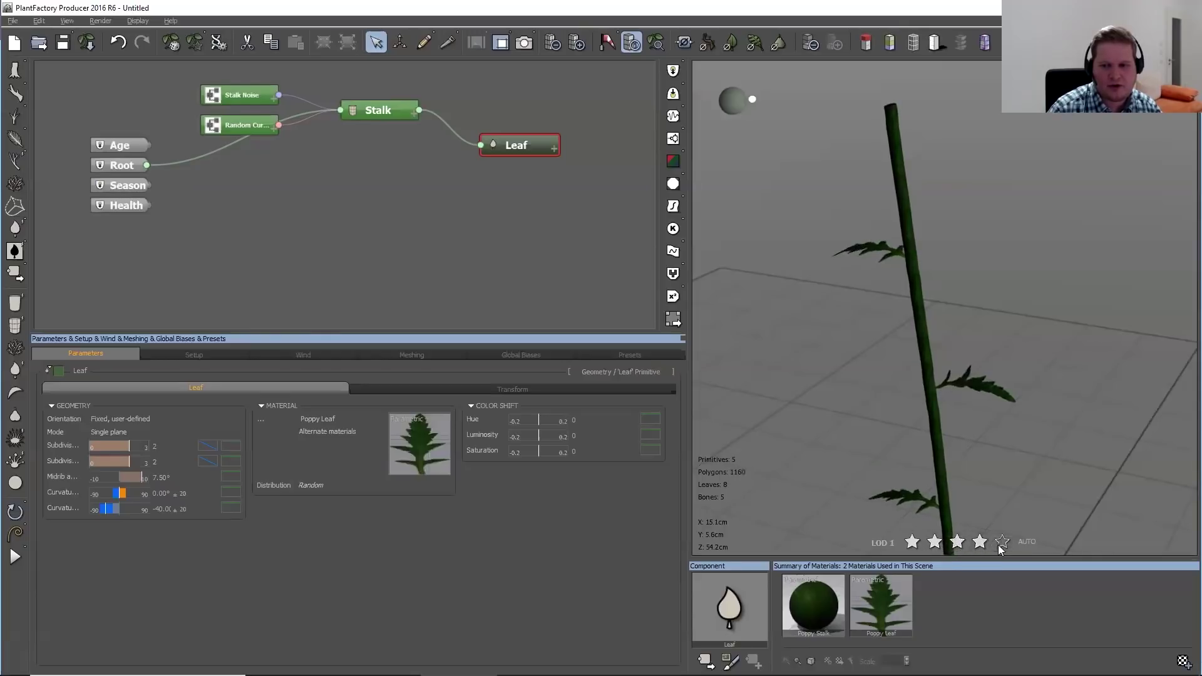
{"action": "left_click", "coordinate": [956, 542]}
Show the wireframe overlay and compare the stalk and leaf meshes at LOD 2 and LOD 3
{"action": "left_click", "coordinate": [913, 42]}
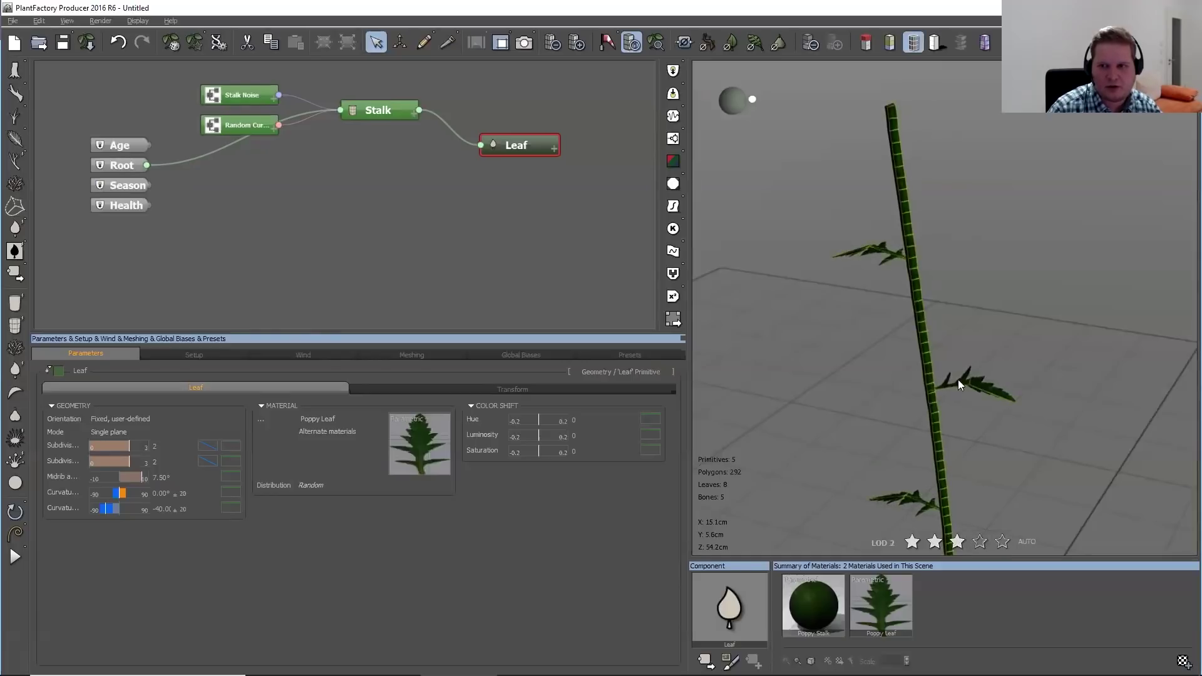
{"action": "left_click", "coordinate": [936, 542]}
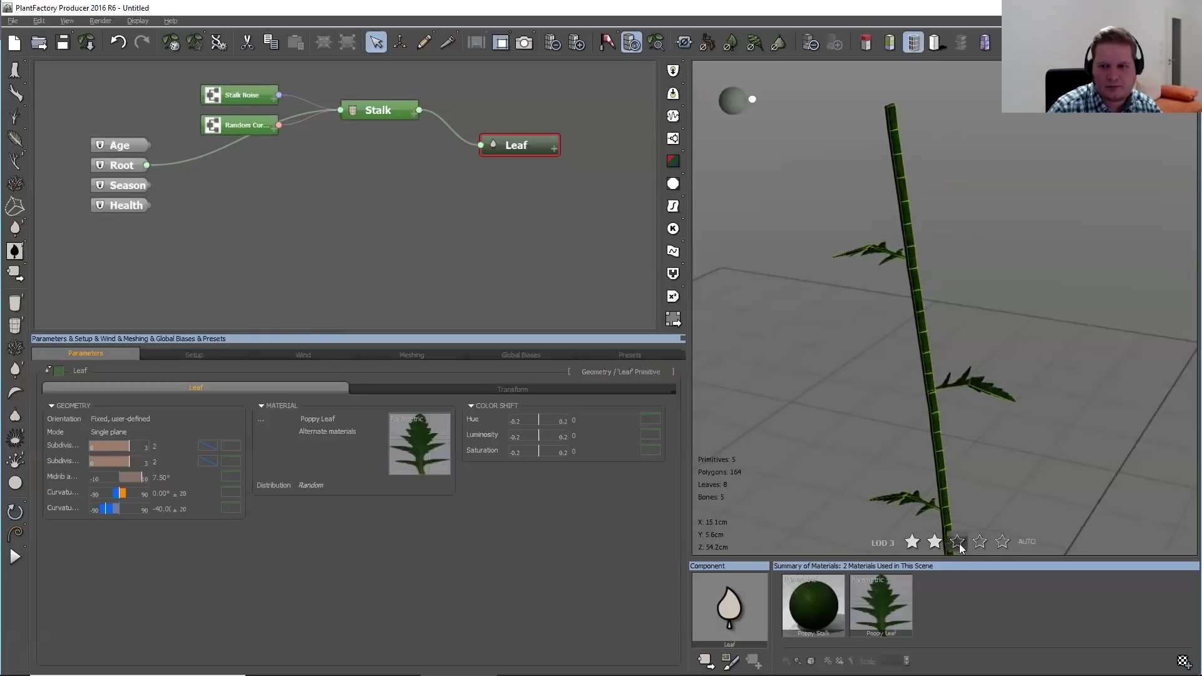
{"action": "left_click", "coordinate": [957, 548]}
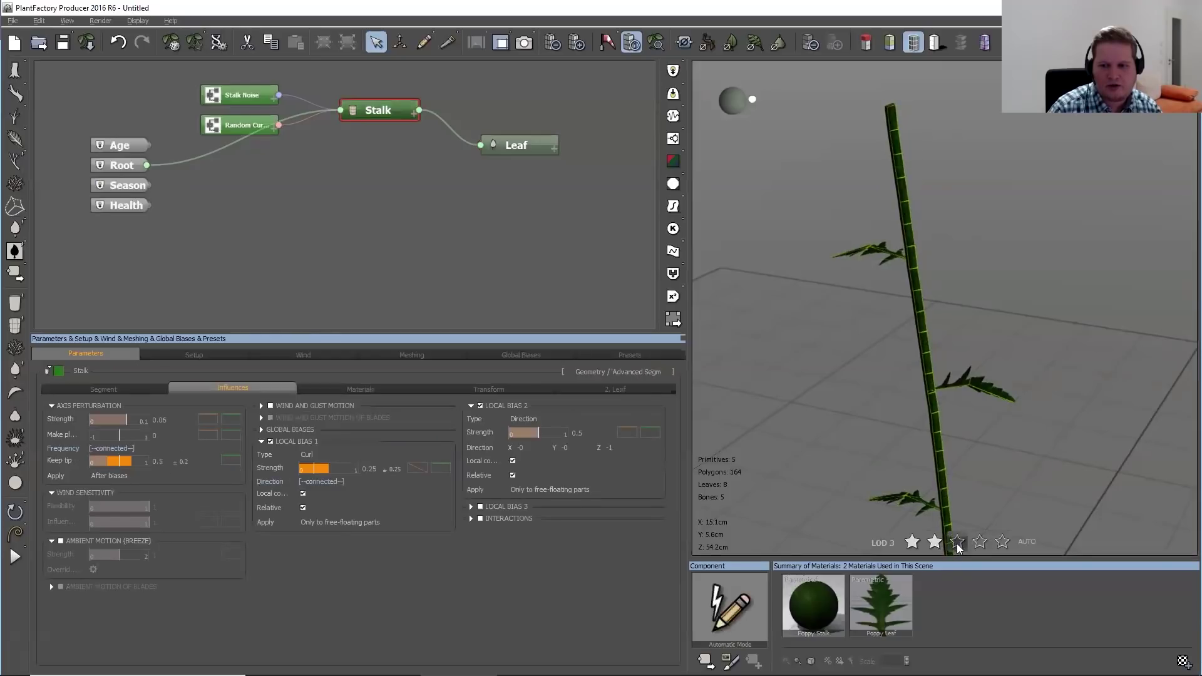
{"action": "left_click", "coordinate": [957, 542]}
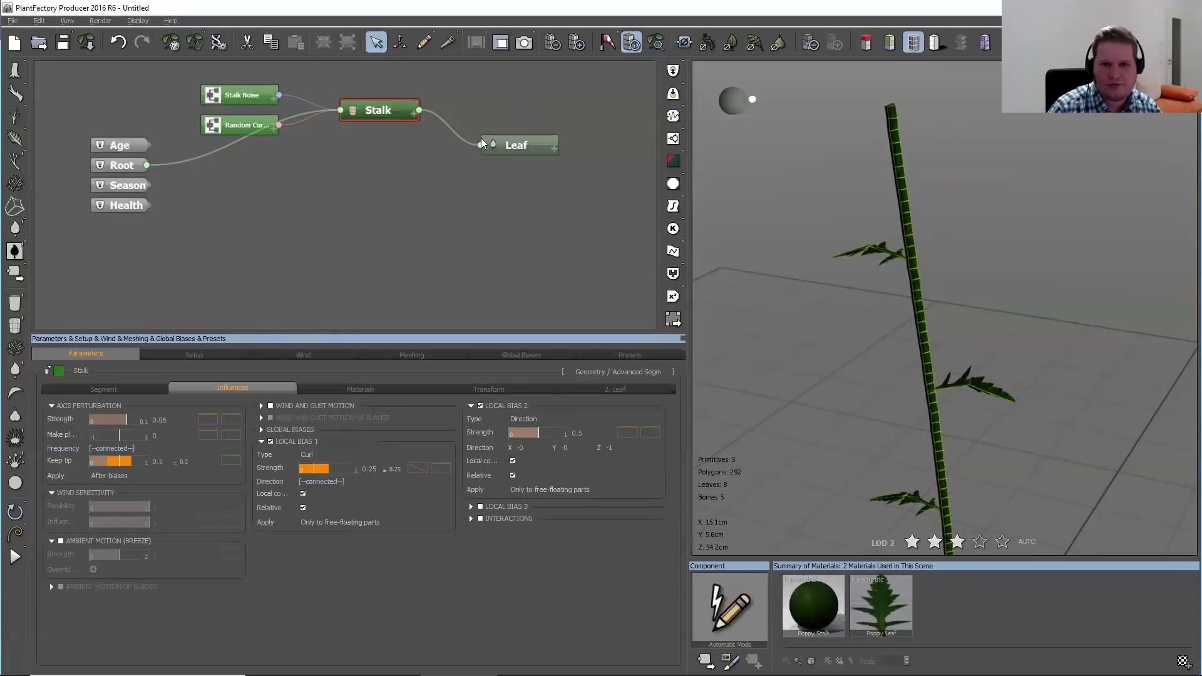
Inspect the profile curve of the Leaf's first subdivision parameter and close it without changing anything
{"action": "left_click", "coordinate": [496, 143]}
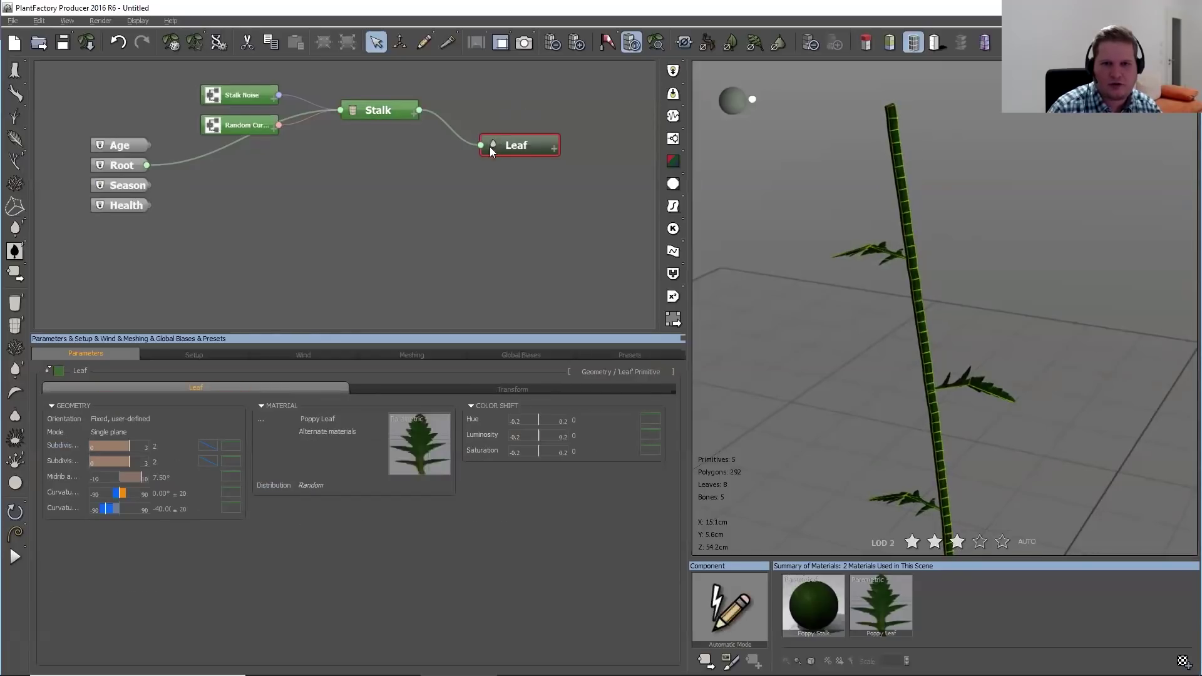
{"action": "right_click", "coordinate": [213, 449]}
{"action": "left_click", "coordinate": [233, 457]}
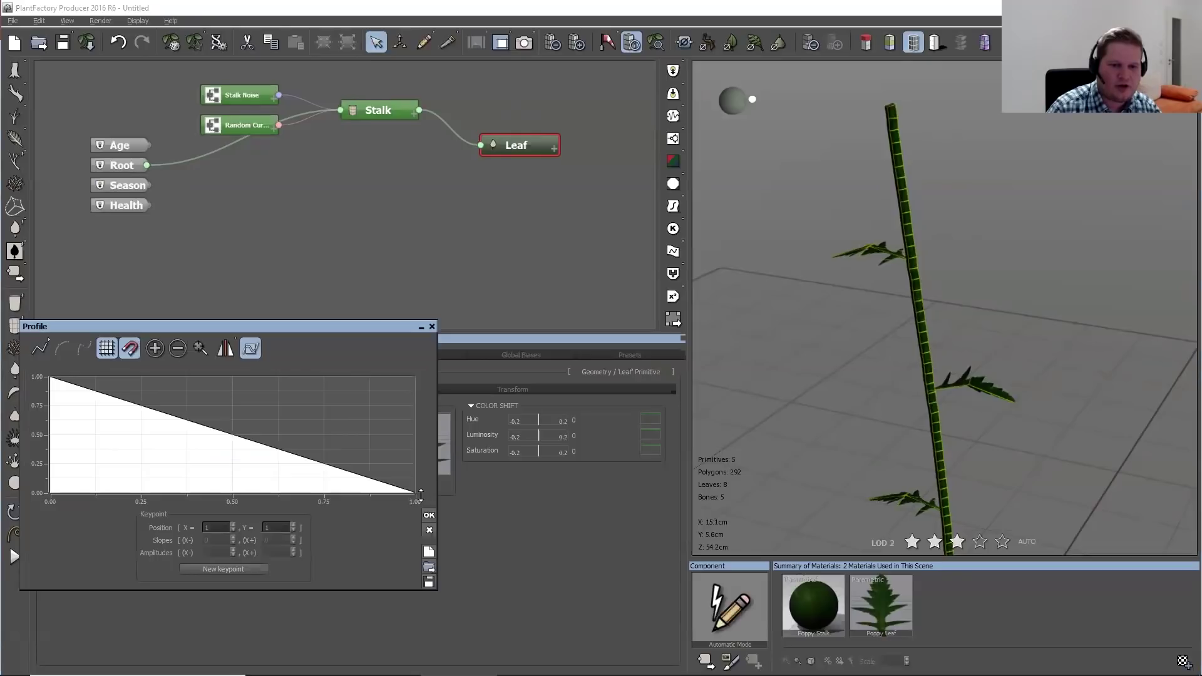
{"action": "left_click_drag", "start_coordinate": [301, 332], "coordinate": [494, 134]}
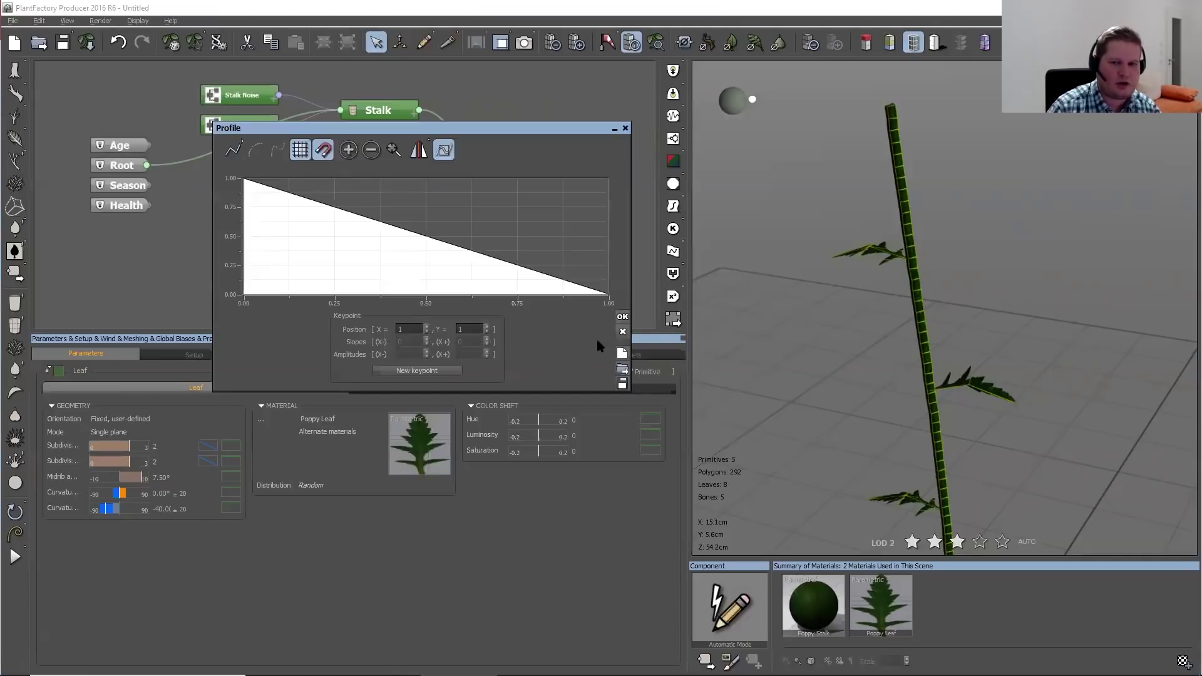
{"action": "left_click", "coordinate": [622, 331]}
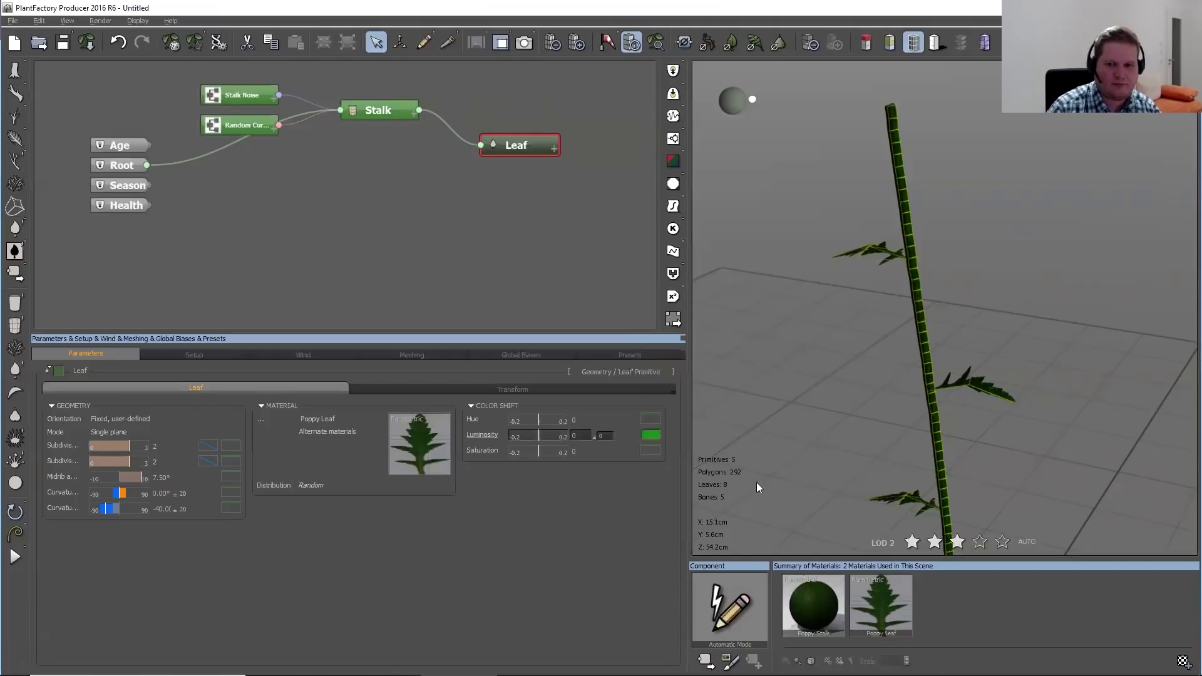
Restore the preview to LOD 0, hide the wireframe overlay and open the Stalk's settings for its connected Leaf
{"action": "left_click", "coordinate": [979, 542]}
{"action": "left_click", "coordinate": [1002, 543]}
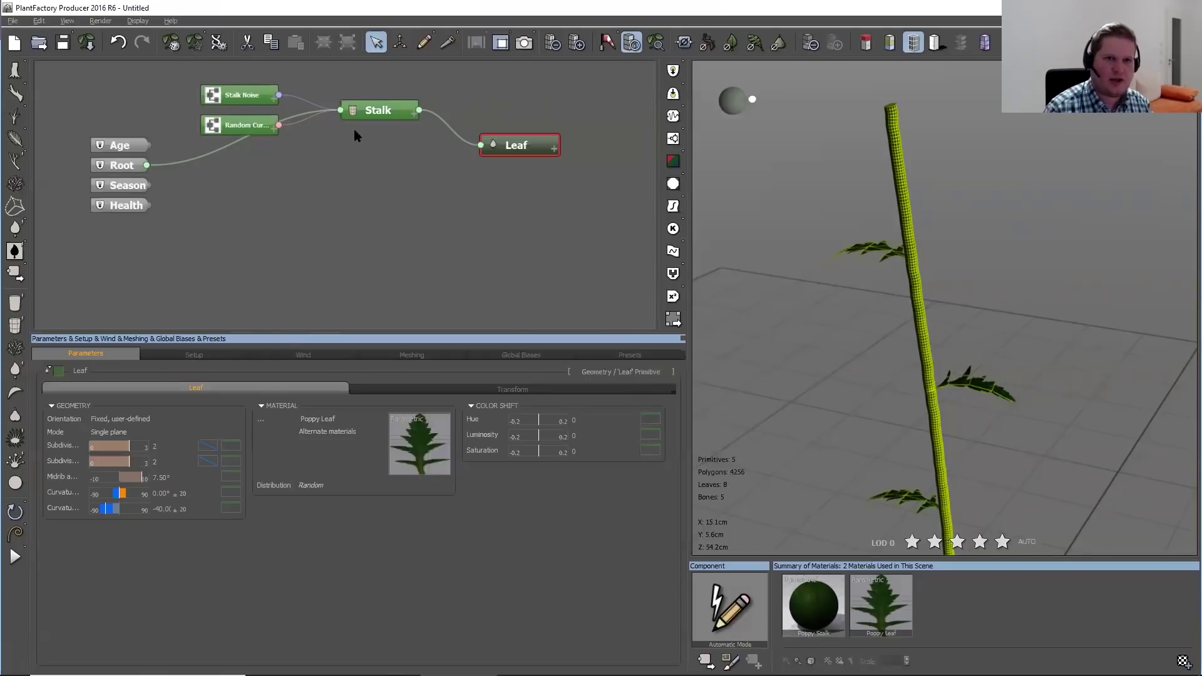
{"action": "left_click", "coordinate": [365, 115]}
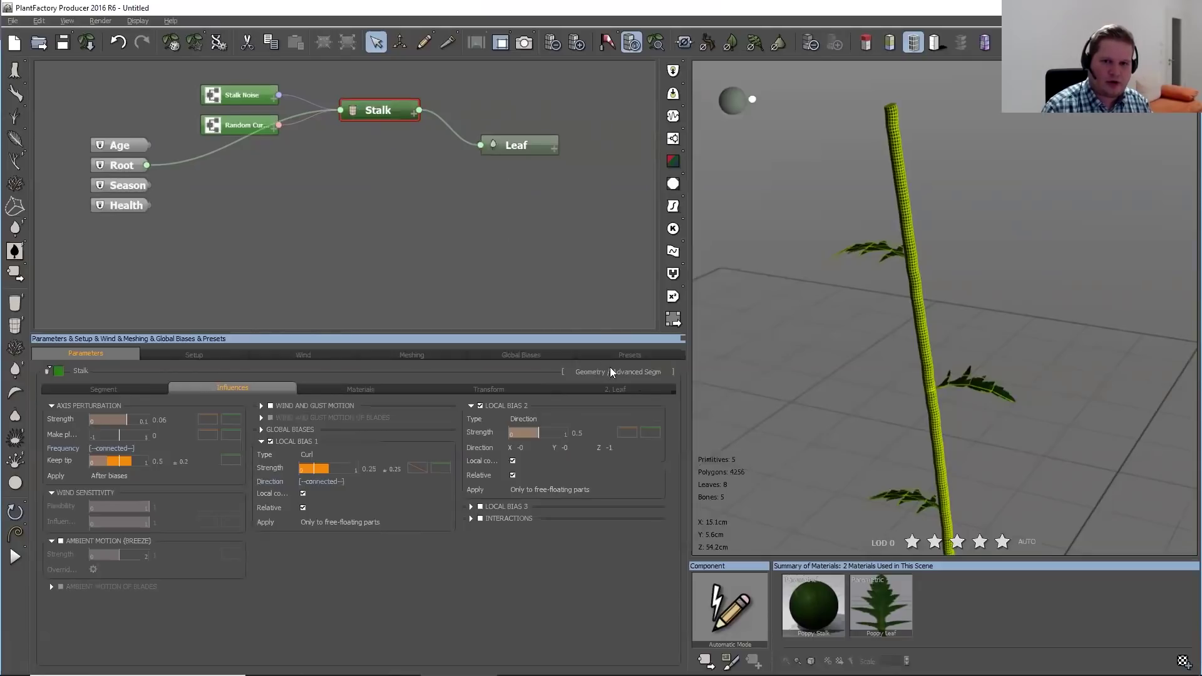
{"action": "left_click", "coordinate": [622, 391]}
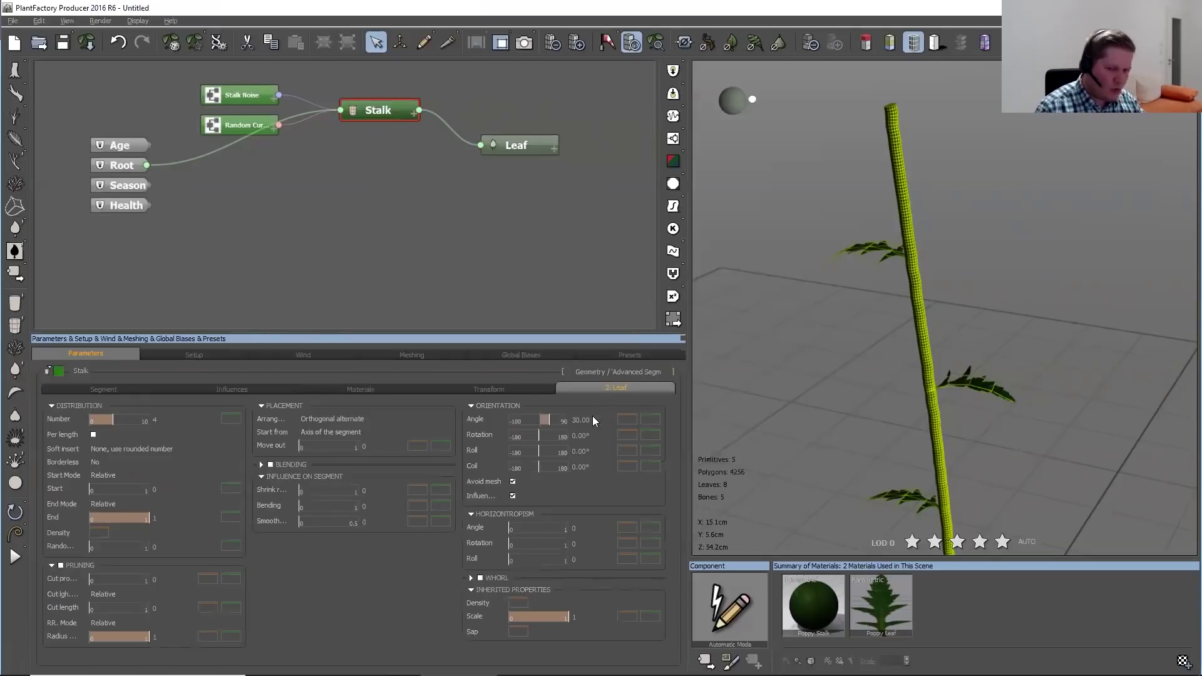
{"action": "mouse_move", "coordinate": [157, 450]}
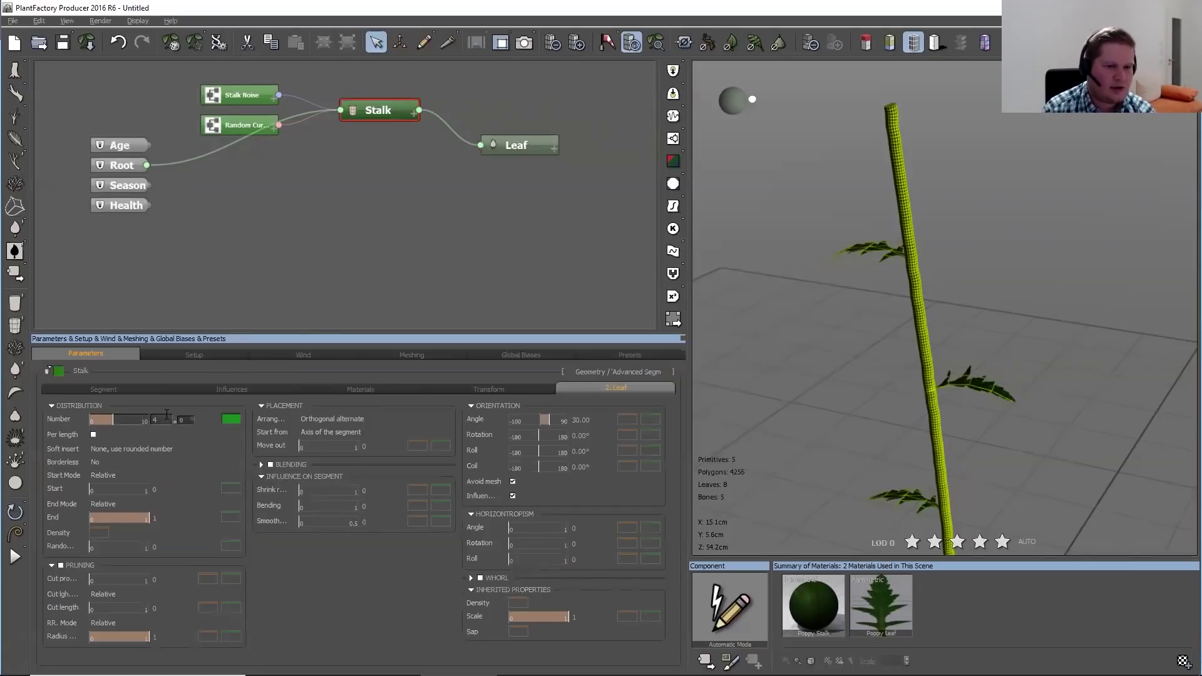
{"action": "left_click", "coordinate": [935, 45]}
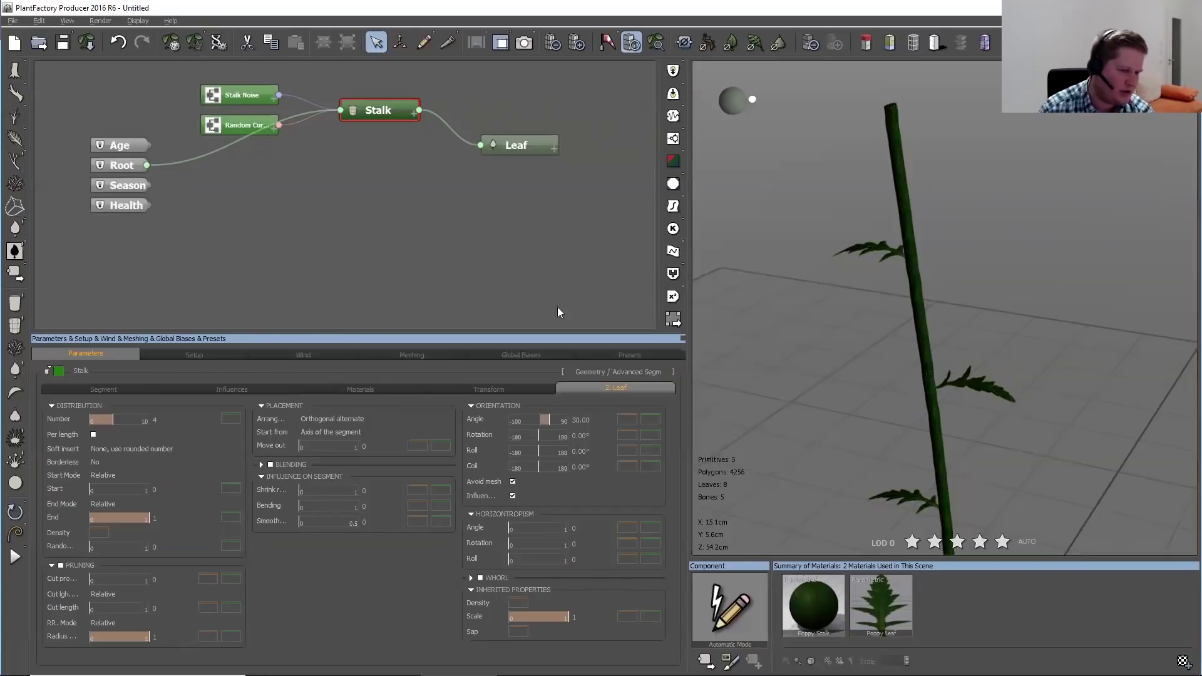
Make the leaf number's randomness depend on the stalk segment's length, with the number set to 6 and a variation of 3
{"action": "right_click", "coordinate": [61, 420]}
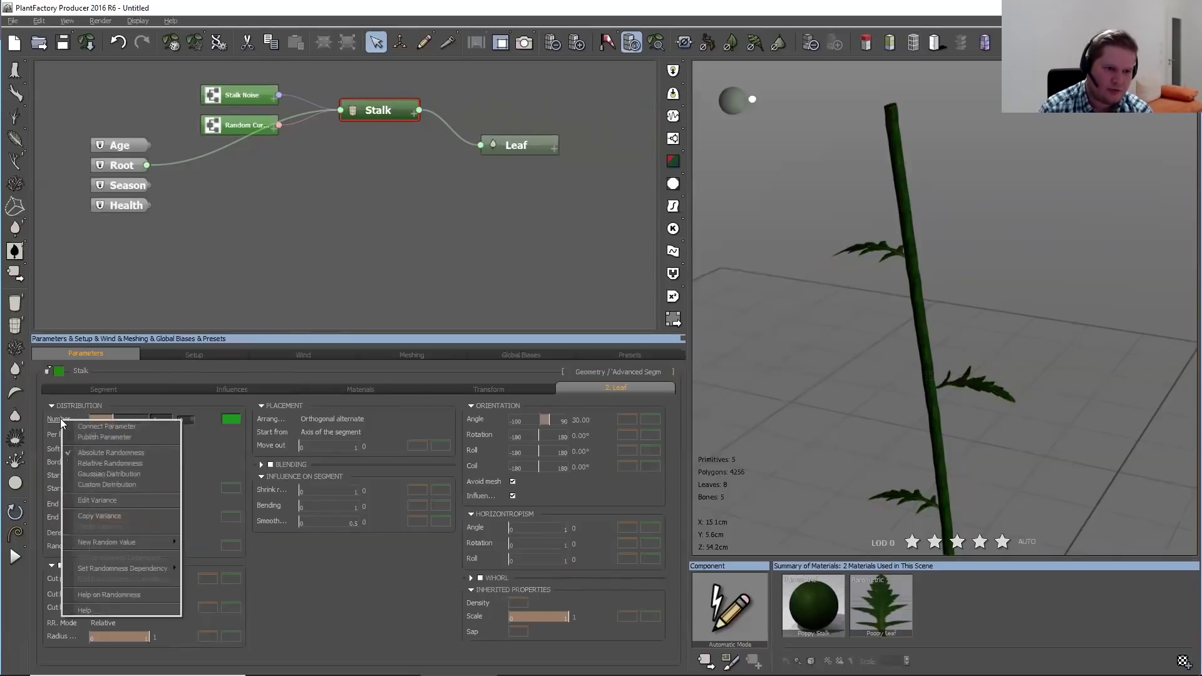
{"action": "mouse_move", "coordinate": [161, 569]}
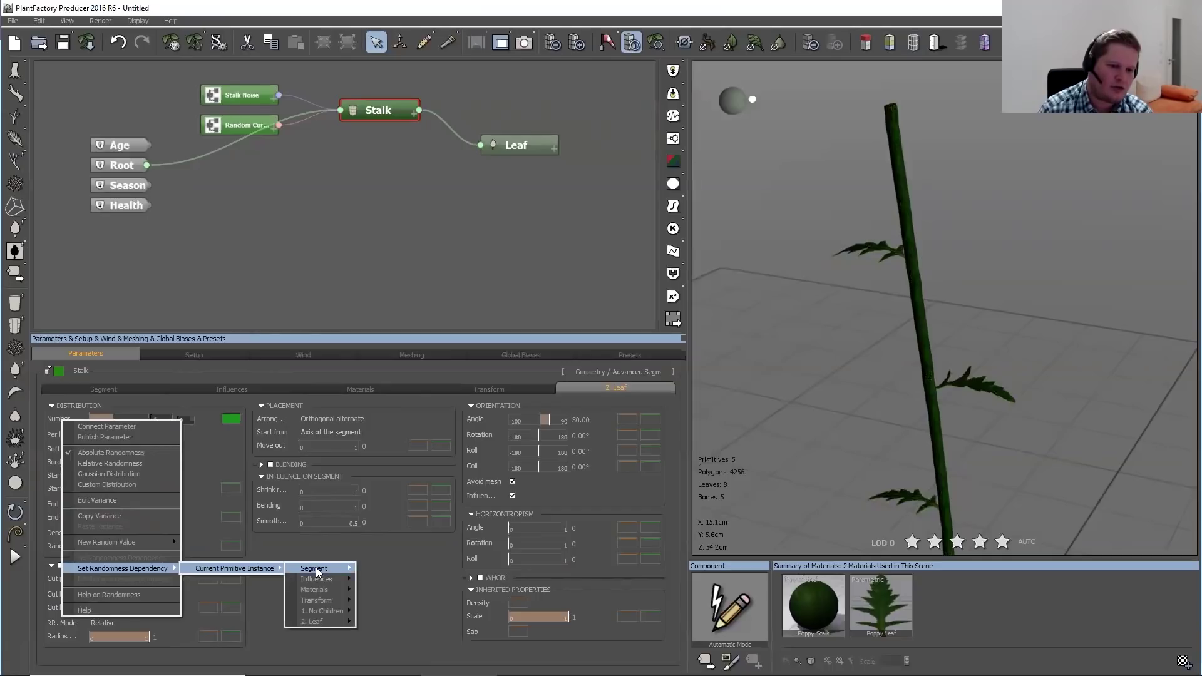
{"action": "mouse_move", "coordinate": [316, 568]}
{"action": "mouse_move", "coordinate": [386, 572]}
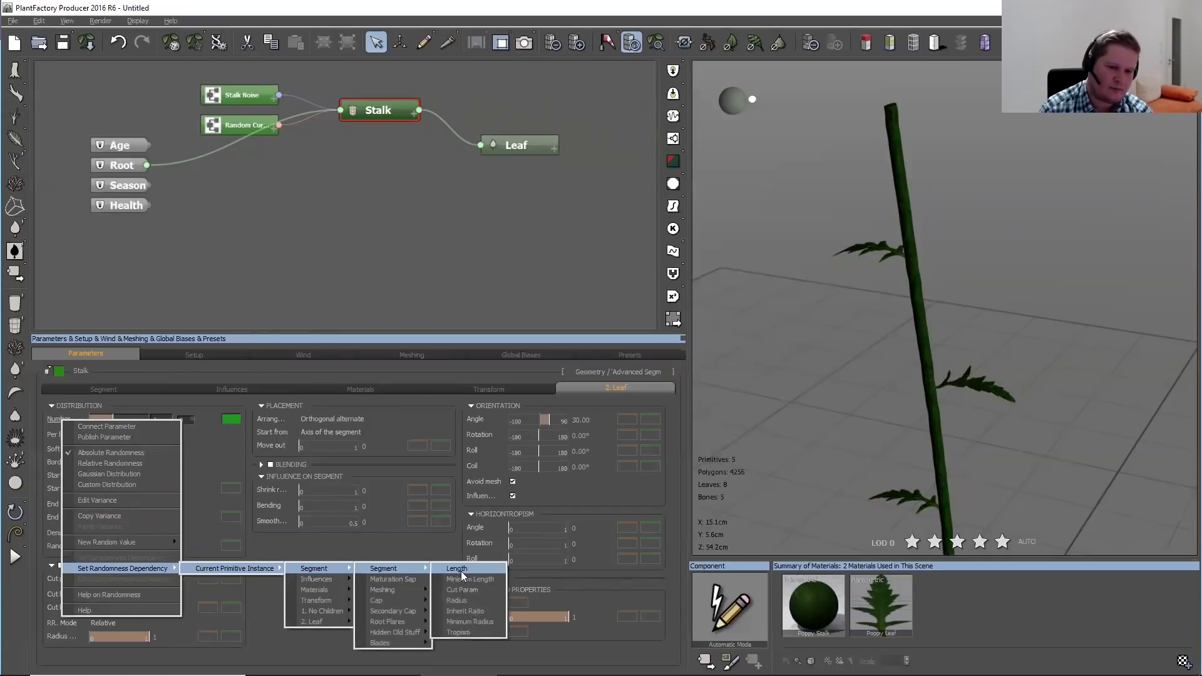
{"action": "left_click", "coordinate": [460, 569]}
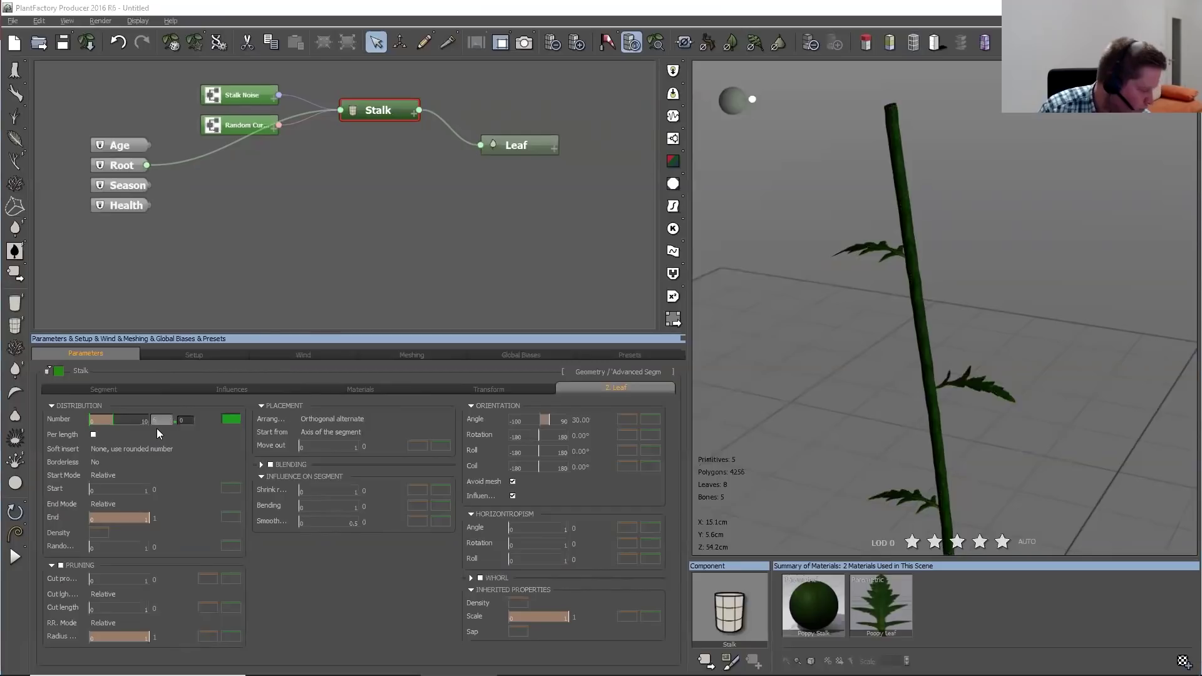
{"action": "left_click", "coordinate": [185, 420]}
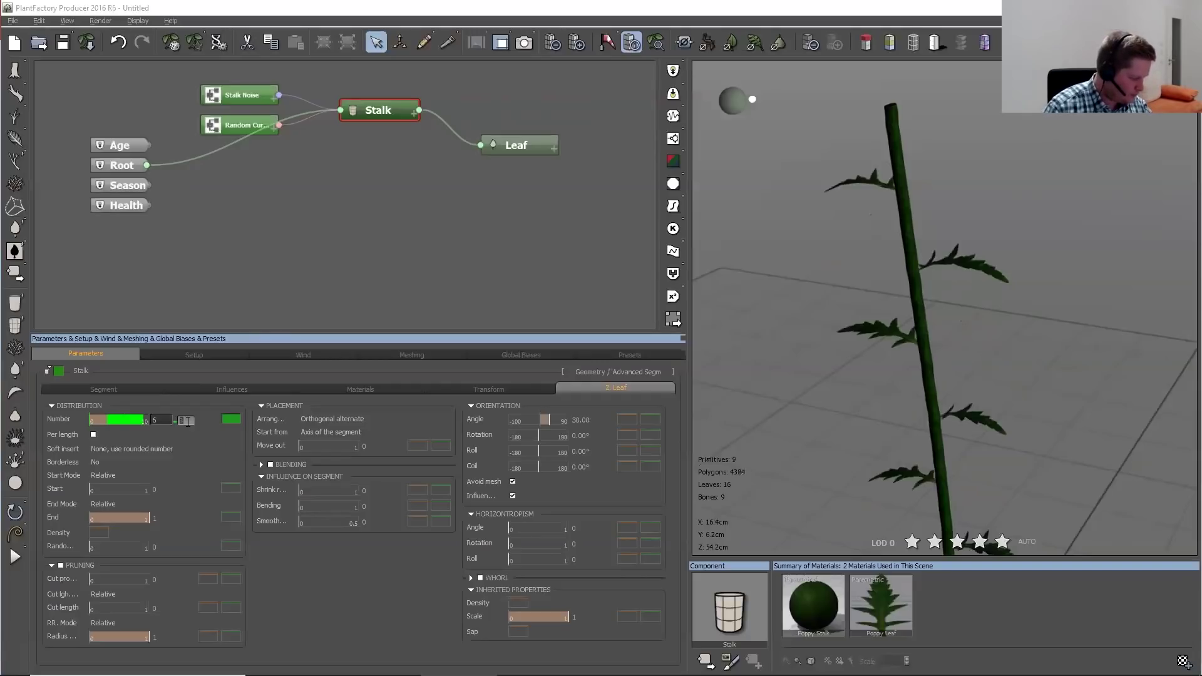
Confine the leaves to the lower part of the stalk by setting the distribution's End to 0.35
{"action": "scroll", "coordinate": [963, 390], "scroll_direction": "down", "scroll_amount": 4}
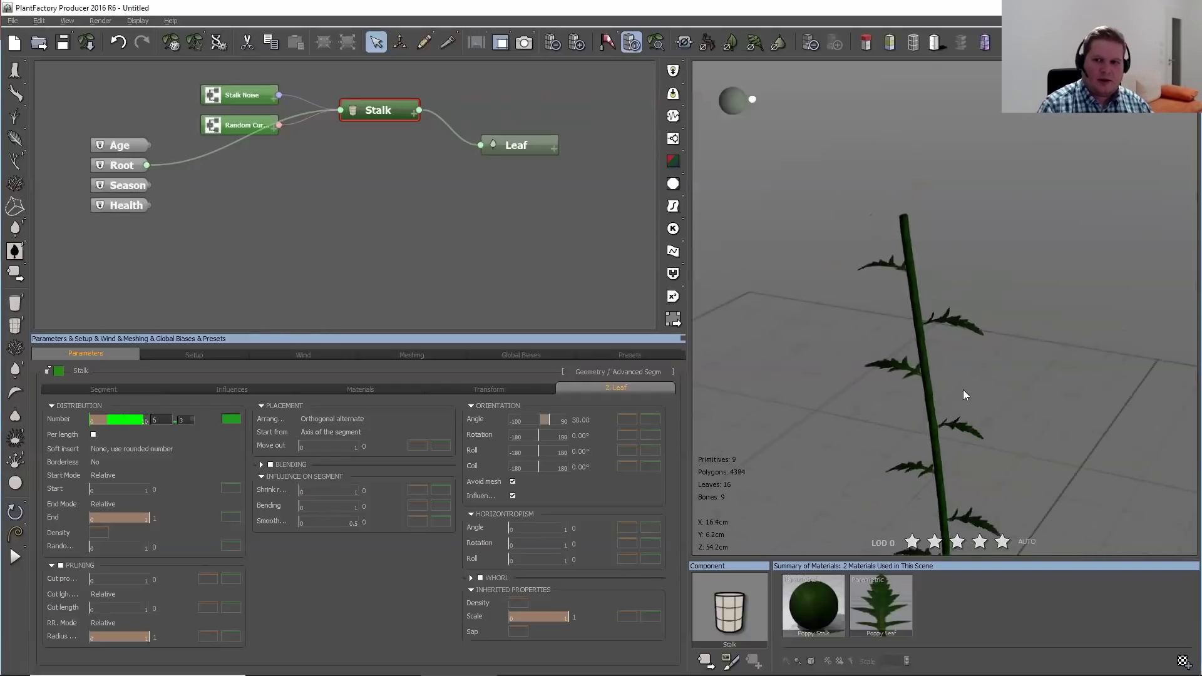
{"action": "left_click_drag", "start_coordinate": [980, 428], "coordinate": [995, 333]}
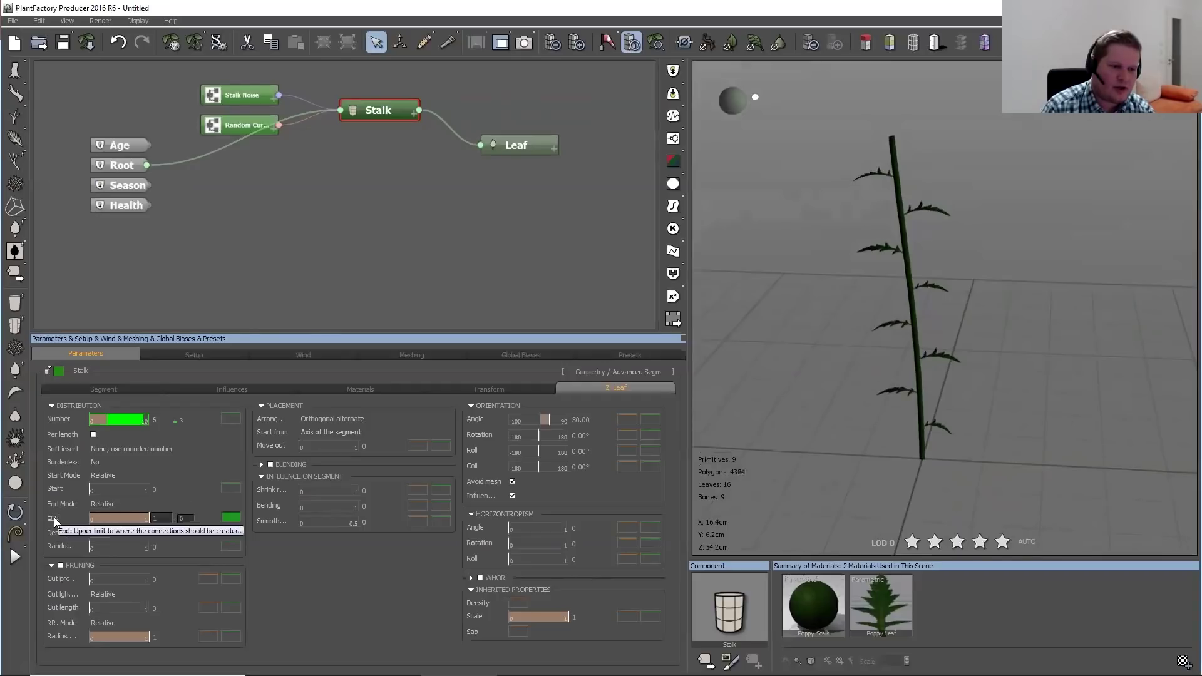
{"action": "left_click_drag", "start_coordinate": [132, 517], "coordinate": [100, 527]}
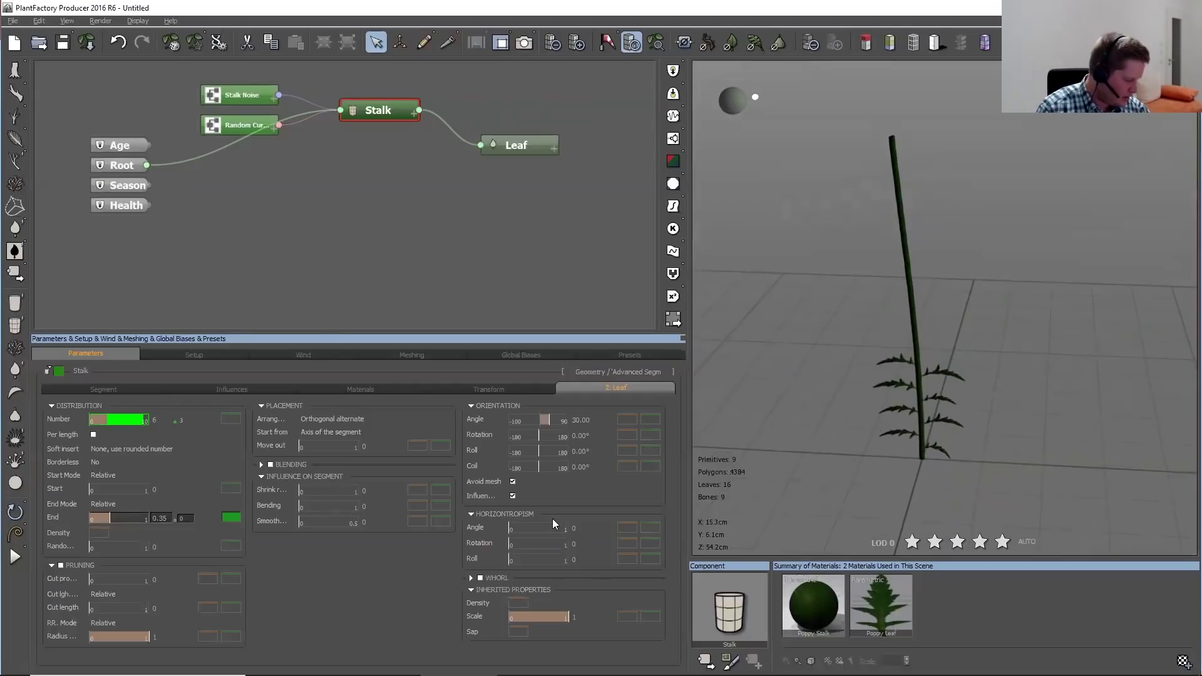
{"action": "left_click_drag", "start_coordinate": [960, 443], "coordinate": [927, 363]}
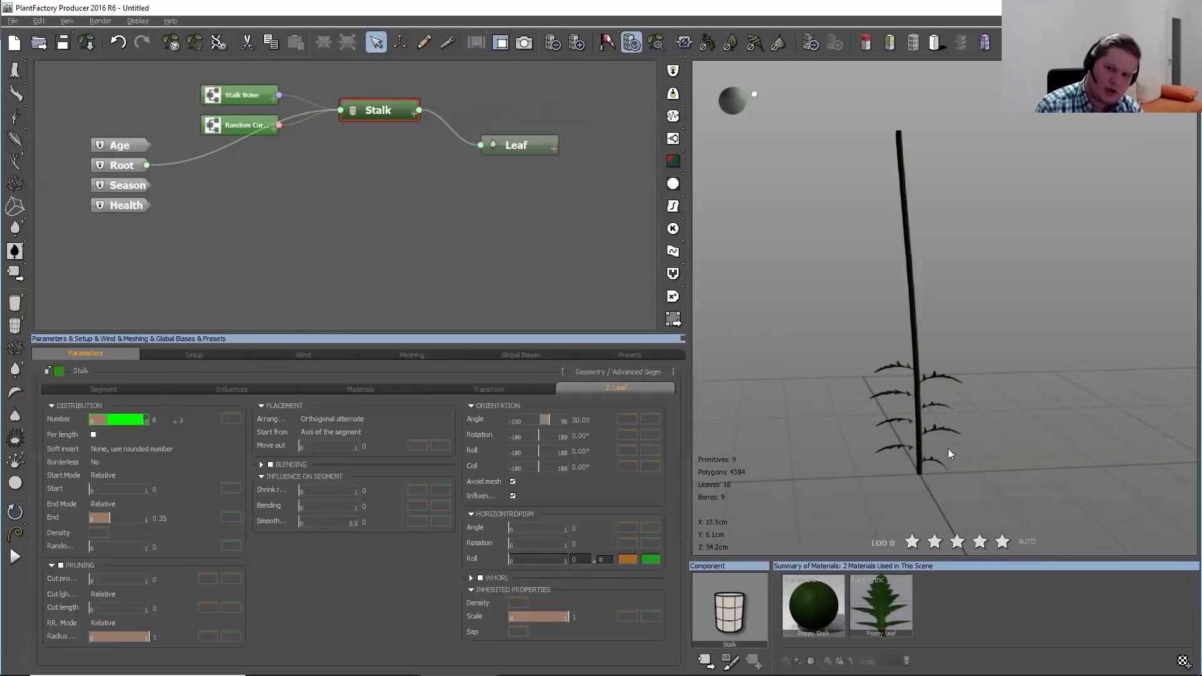
Shape the leaf Density filter to hold 1 until 0.625, drop to 0.25 at about 0.68 and finish at about 0.42
{"action": "right_click", "coordinate": [92, 531]}
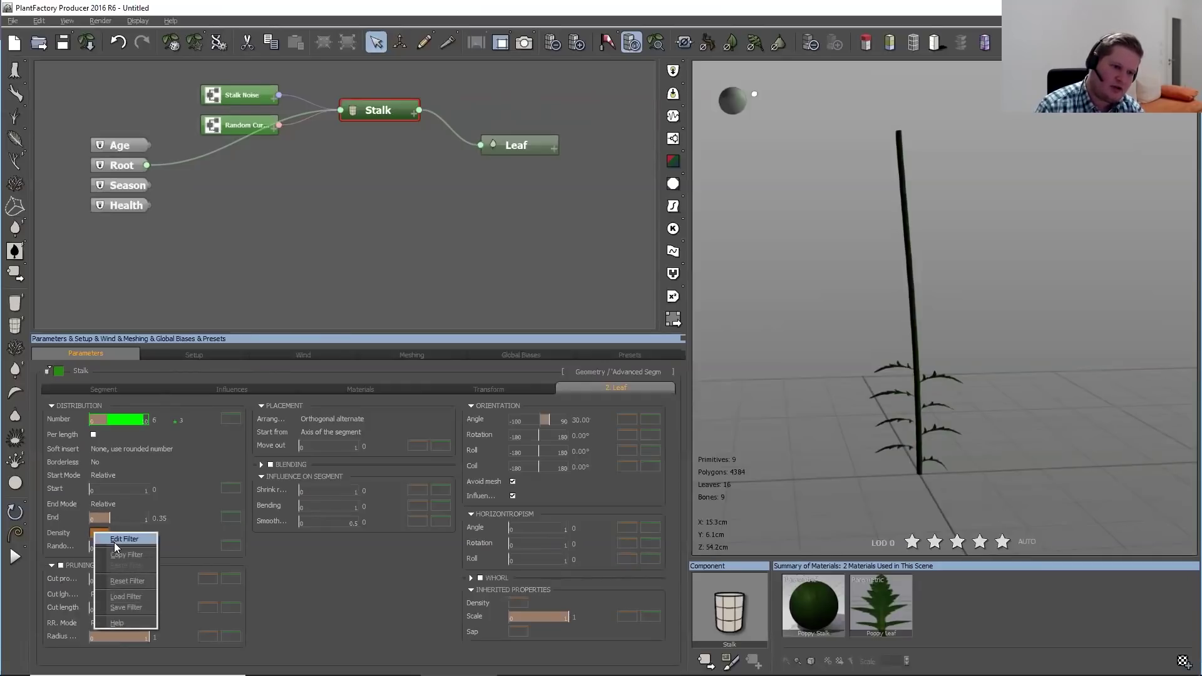
{"action": "left_click", "coordinate": [116, 543]}
{"action": "left_click_drag", "start_coordinate": [255, 403], "coordinate": [522, 242]}
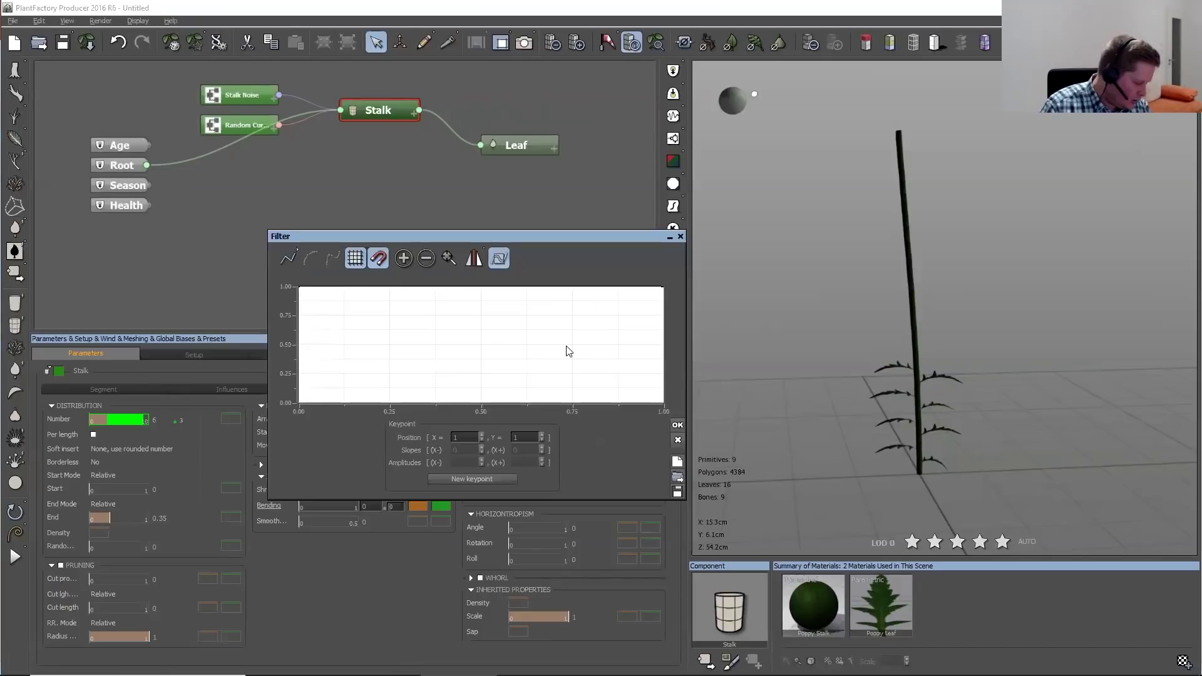
{"action": "left_click", "coordinate": [554, 369]}
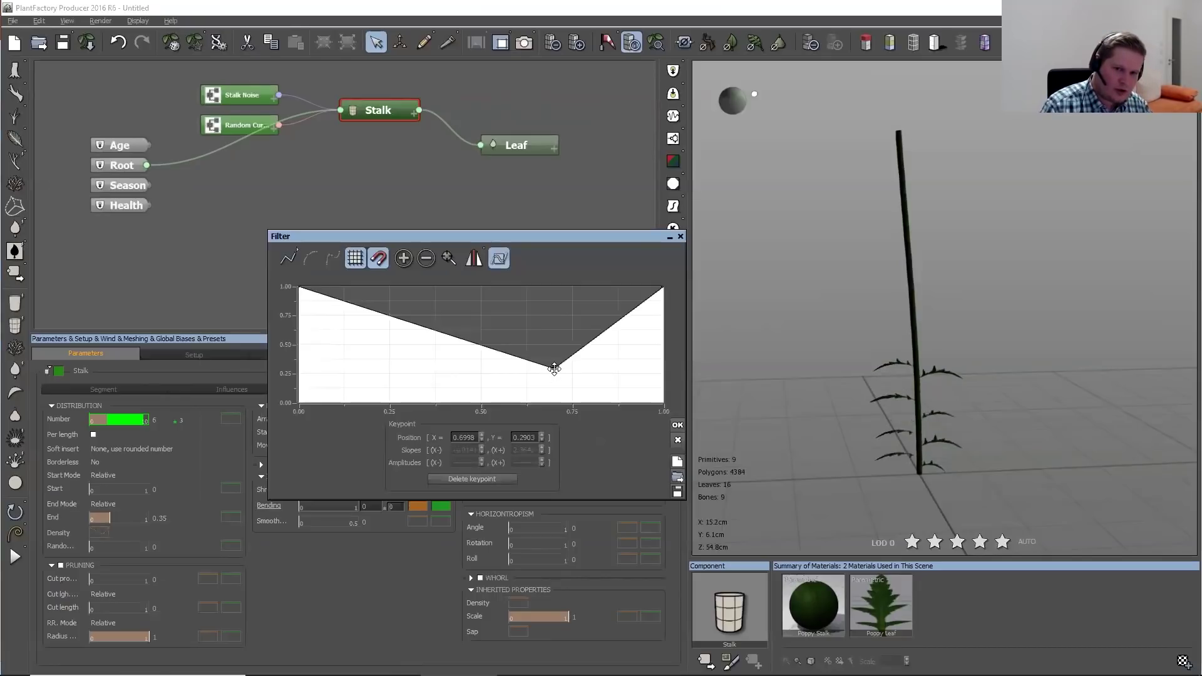
{"action": "left_click_drag", "start_coordinate": [554, 369], "coordinate": [527, 286]}
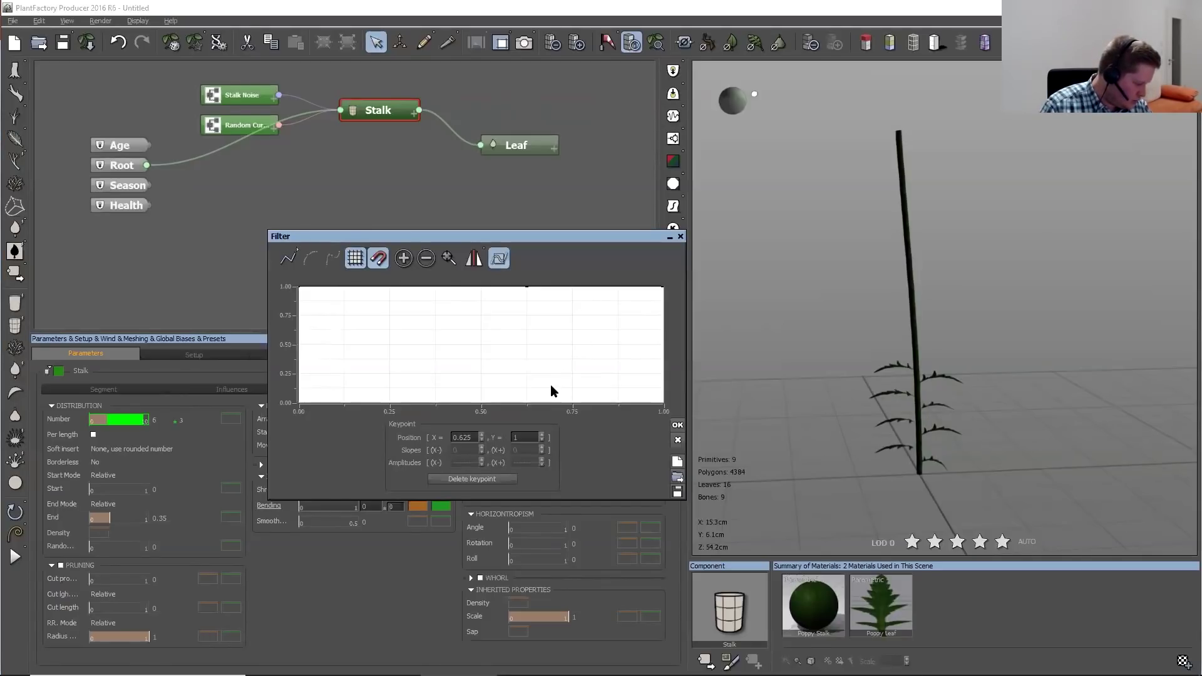
{"action": "left_click_drag", "start_coordinate": [526, 286], "coordinate": [547, 373]}
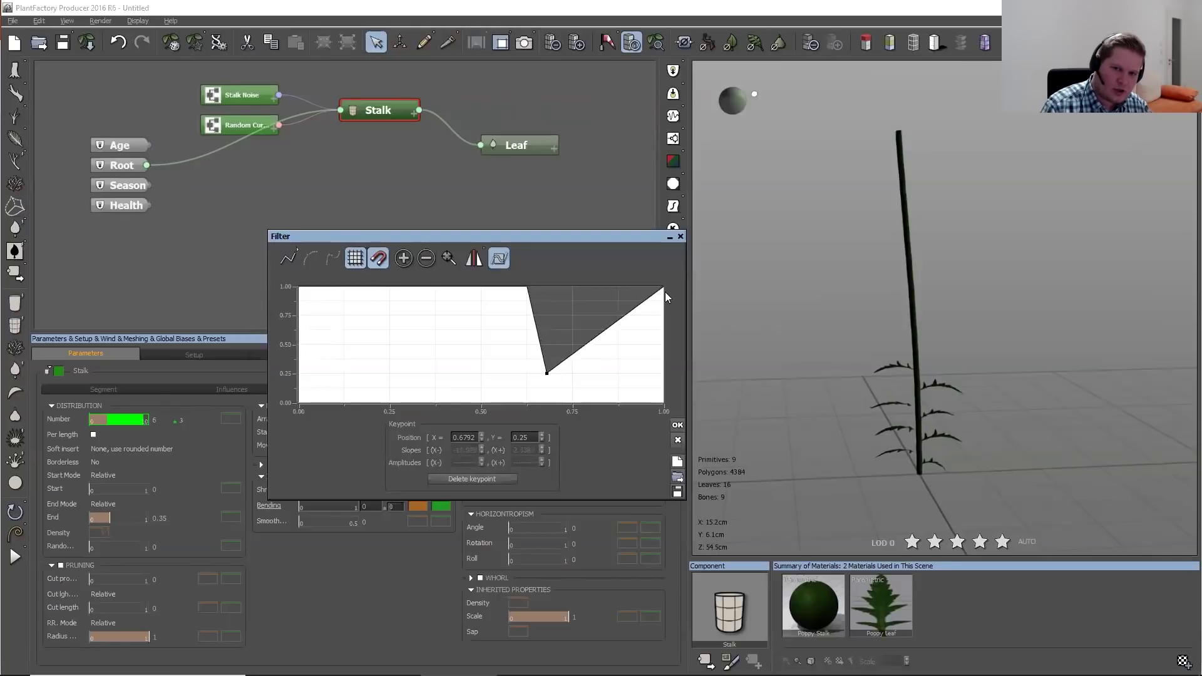
{"action": "left_click_drag", "start_coordinate": [662, 286], "coordinate": [664, 353]}
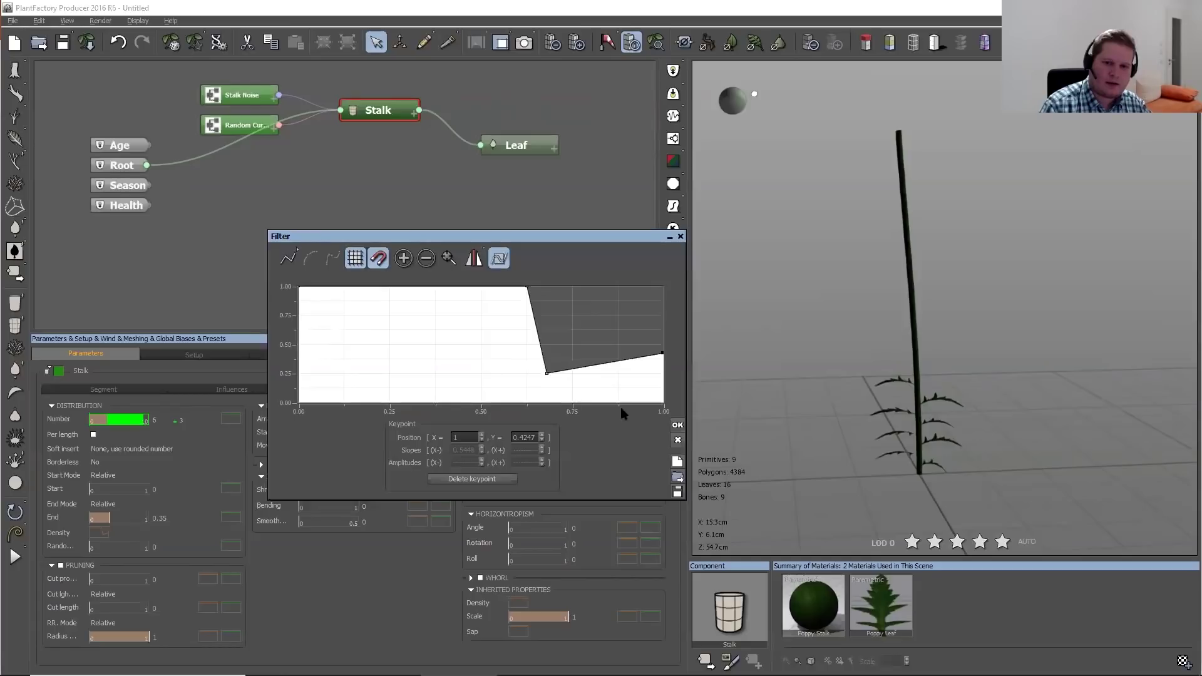
{"action": "left_click", "coordinate": [678, 425]}
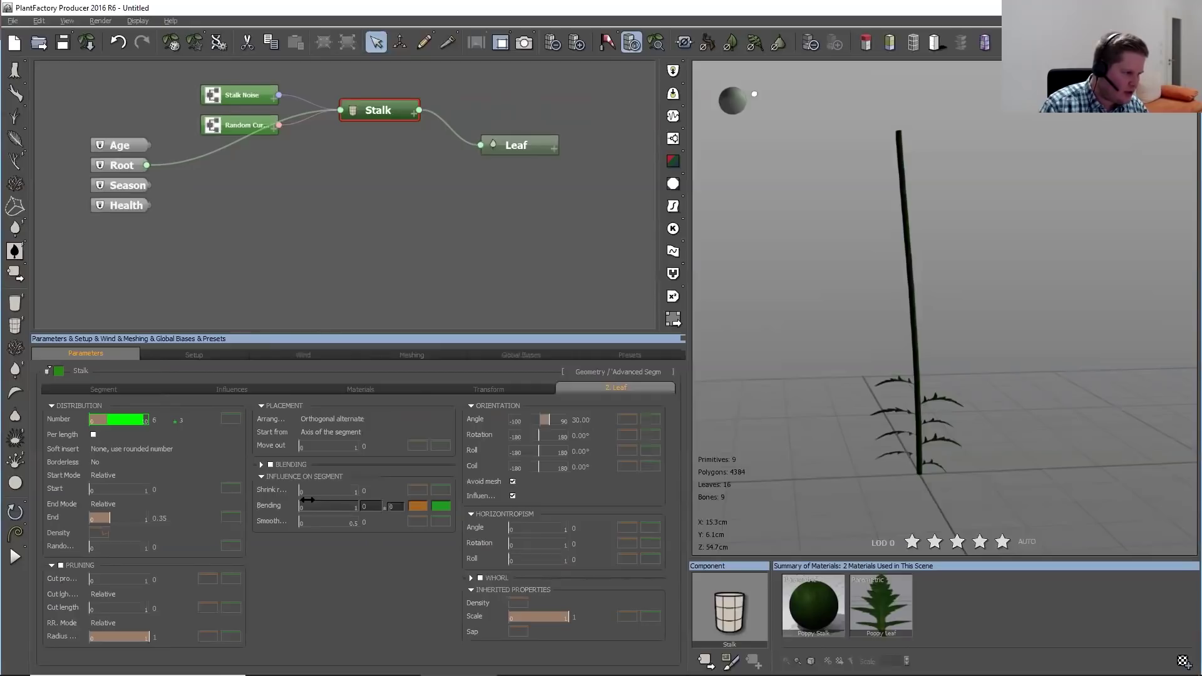
Set the leaves' Bending influence on the stalk segment to 0.4 with a variation of 20%
{"action": "left_click", "coordinate": [373, 505]}
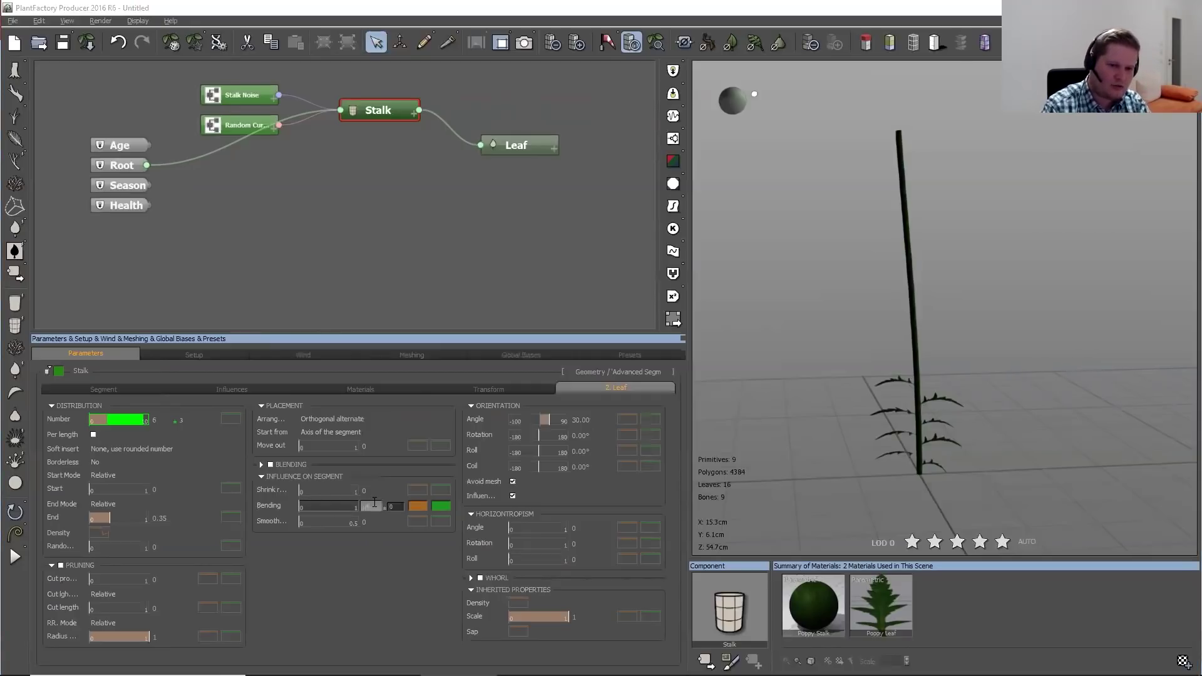
{"action": "type", "text": "4"}
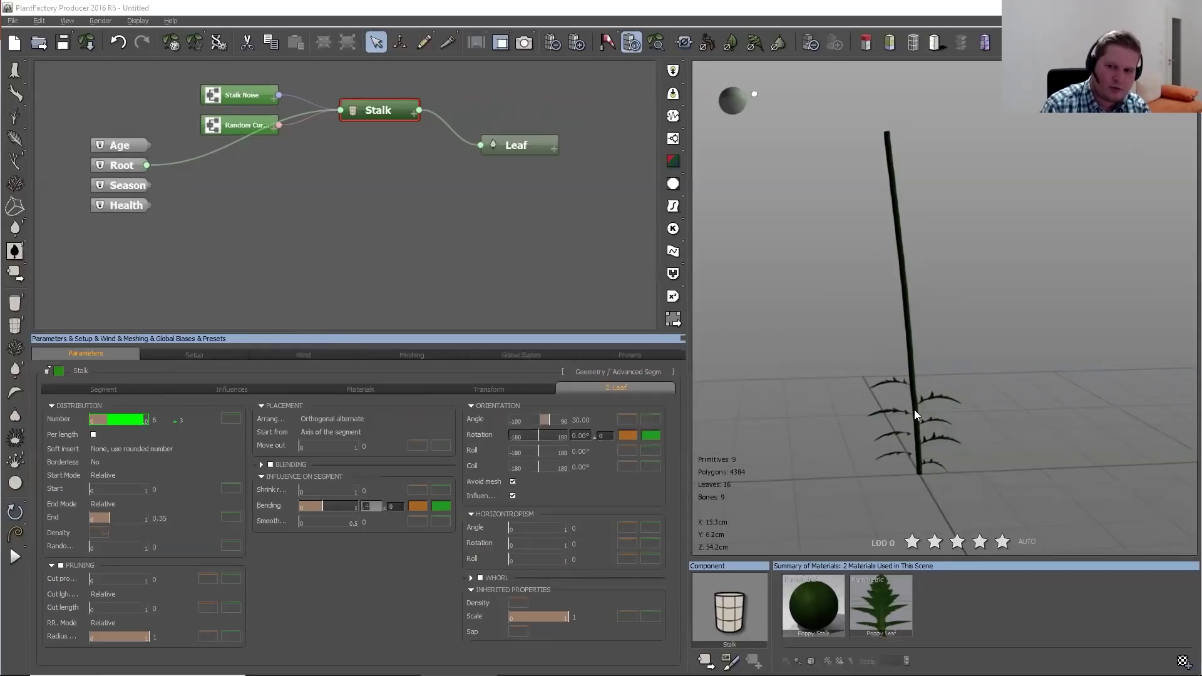
{"action": "scroll", "coordinate": [914, 410], "scroll_direction": "up", "scroll_amount": 5}
{"action": "scroll", "coordinate": [927, 396], "scroll_direction": "down", "scroll_amount": 2}
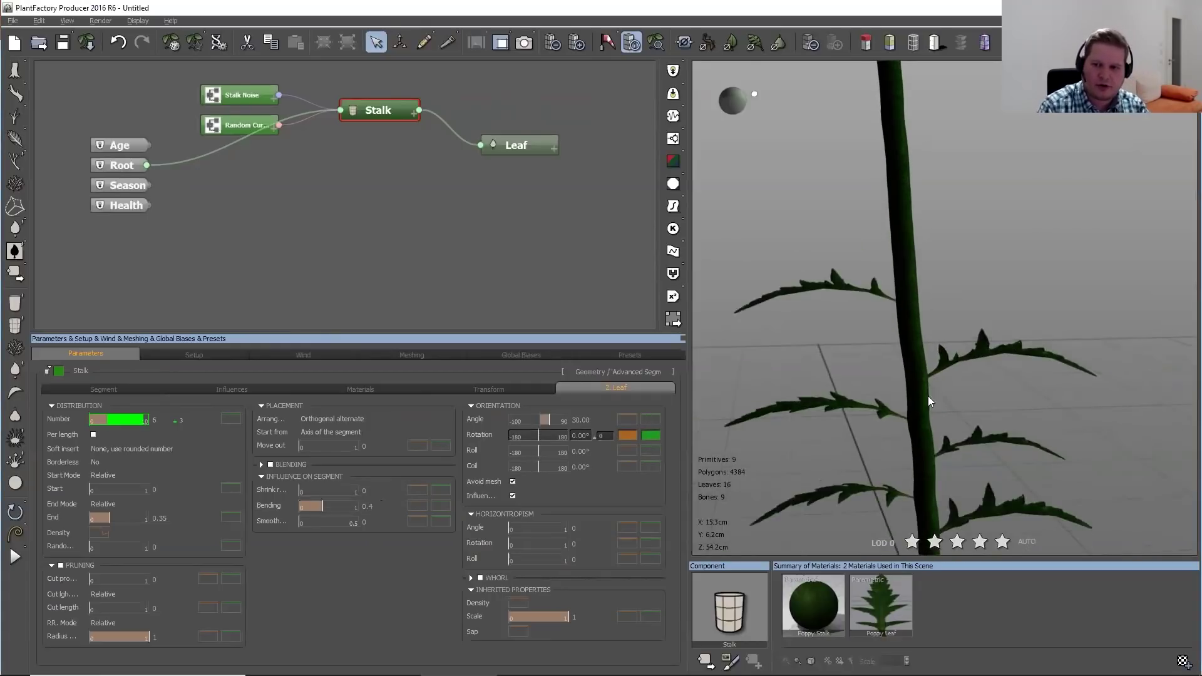
{"action": "left_click_drag", "start_coordinate": [940, 472], "coordinate": [920, 432]}
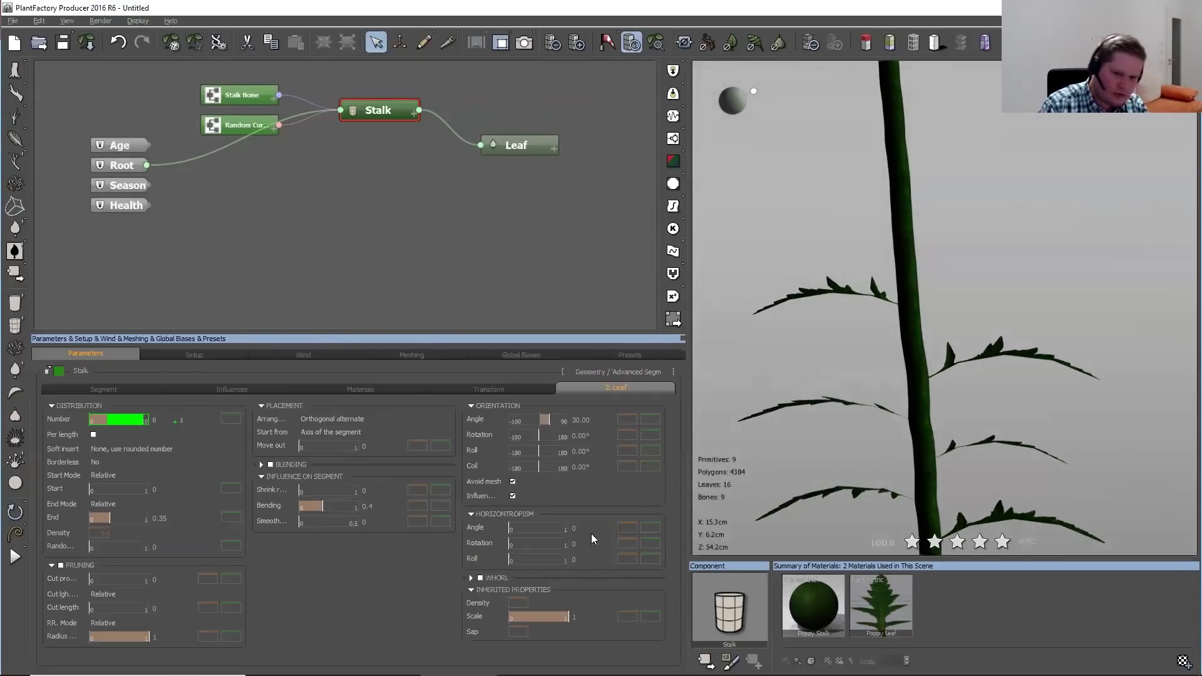
{"action": "right_click", "coordinate": [276, 506]}
{"action": "left_click", "coordinate": [319, 353]}
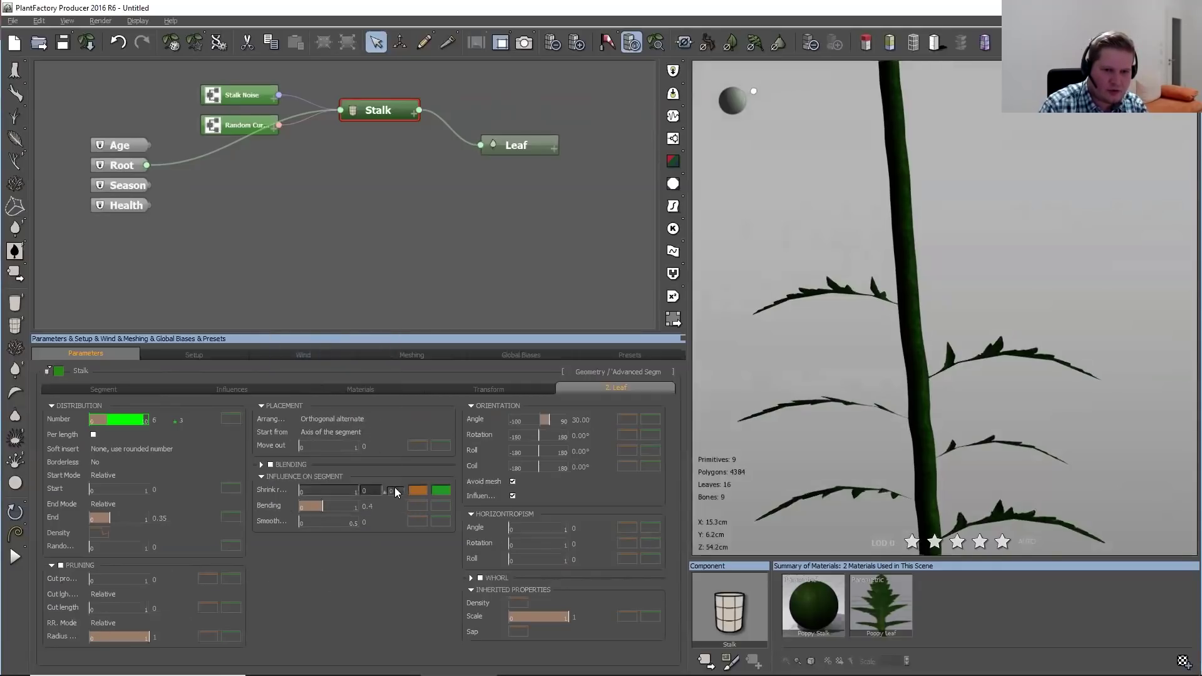
{"action": "type", "text": "30"}
{"action": "key", "text": "Return"}
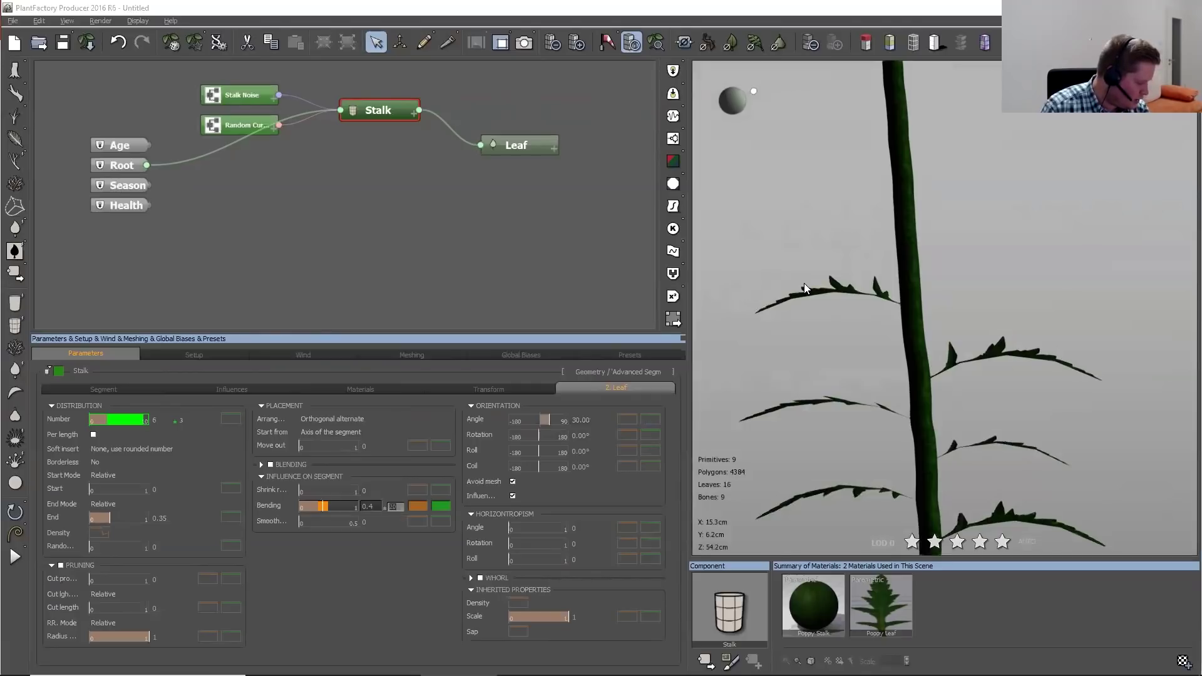
{"action": "left_click_drag", "start_coordinate": [1079, 428], "coordinate": [940, 492]}
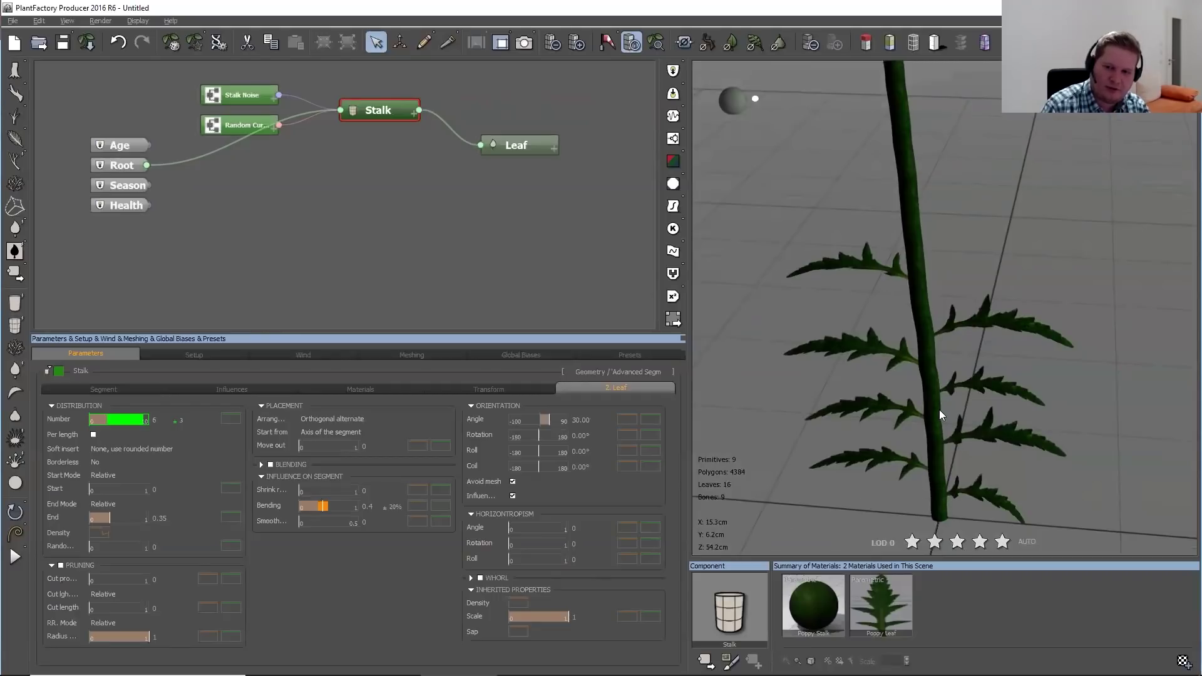
Enable Whorl for the leaf distribution and place 3 leaves per whorl
{"action": "left_click", "coordinate": [486, 579]}
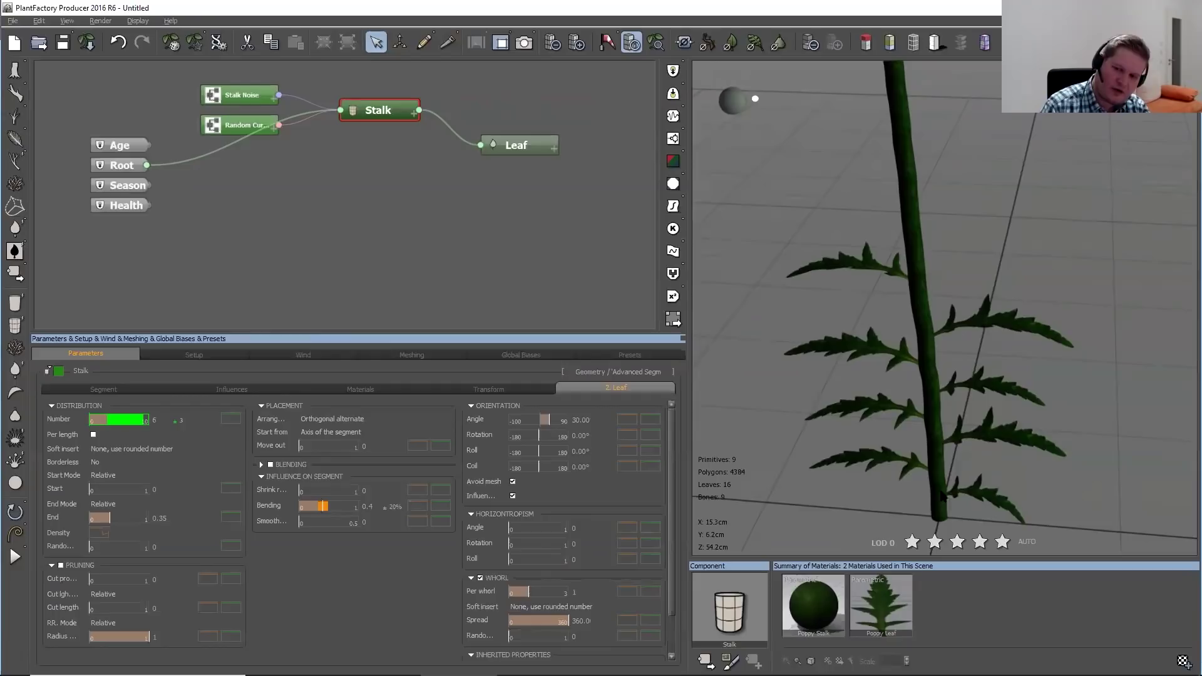
{"action": "left_click", "coordinate": [582, 591]}
{"action": "type", "text": "3"}
{"action": "key", "text": "Return"}
{"action": "left_click_drag", "start_coordinate": [1049, 266], "coordinate": [930, 265]}
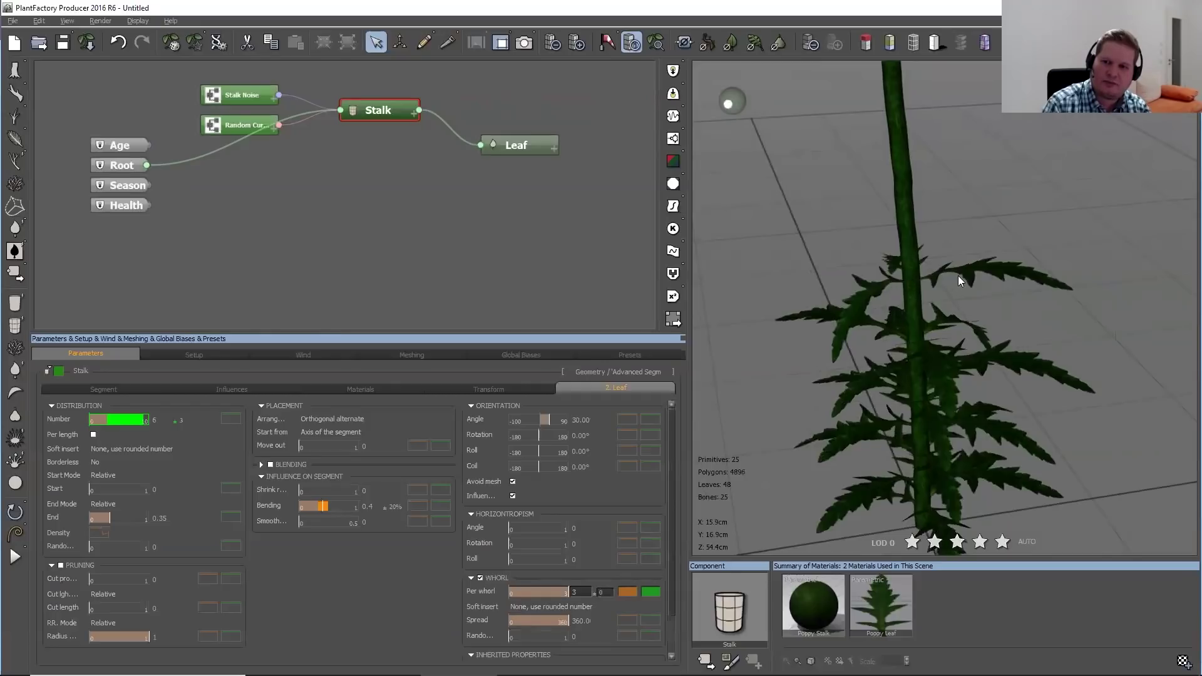
{"action": "left_click_drag", "start_coordinate": [869, 361], "coordinate": [904, 293]}
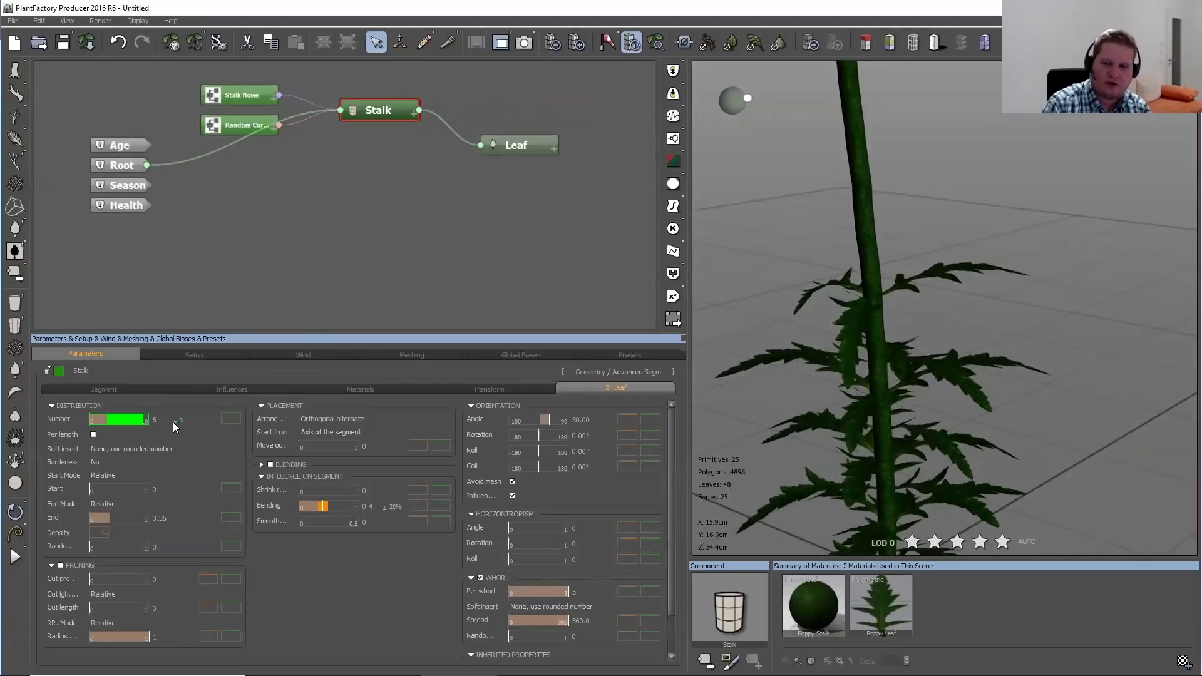
{"action": "left_click_drag", "start_coordinate": [1013, 484], "coordinate": [883, 449]}
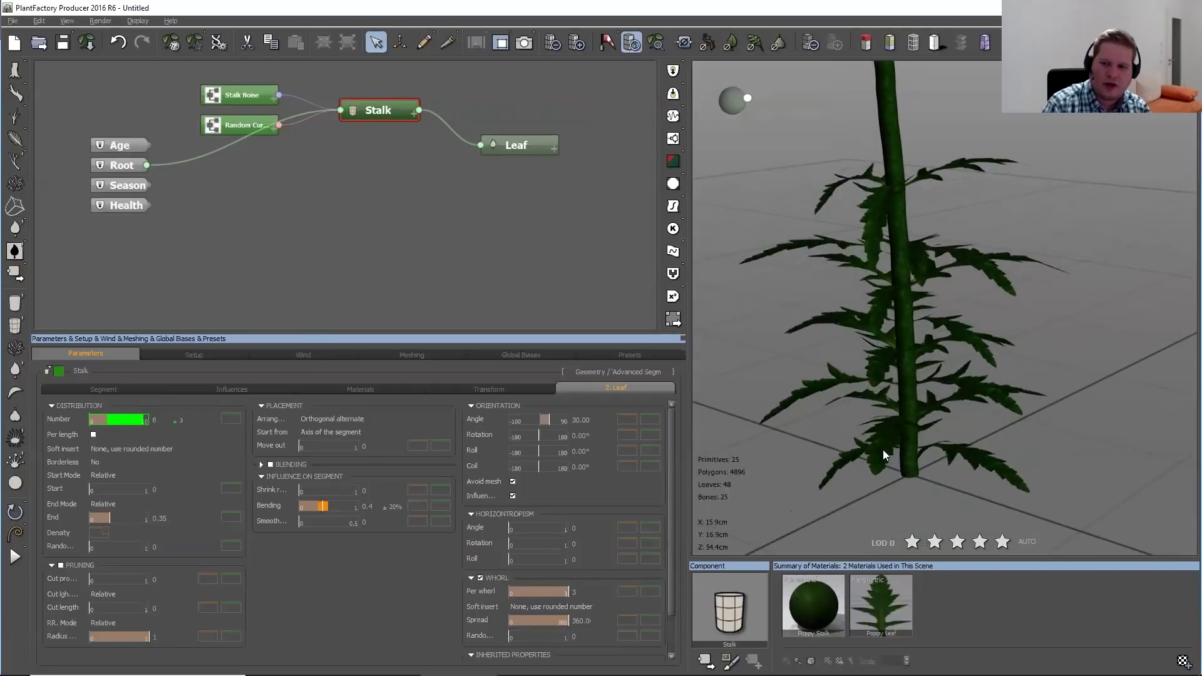
{"action": "left_click_drag", "start_coordinate": [952, 500], "coordinate": [935, 446]}
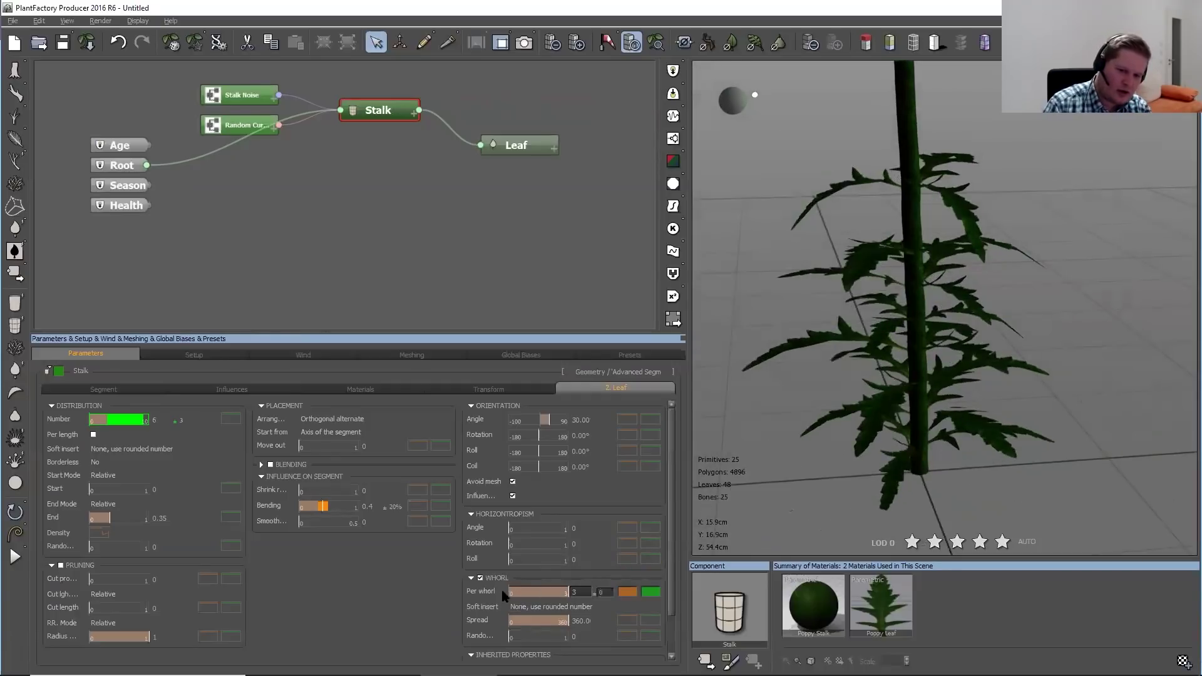
Give the number of leaves per whorl a random variation of 1
{"action": "mouse_move", "coordinate": [489, 593]}
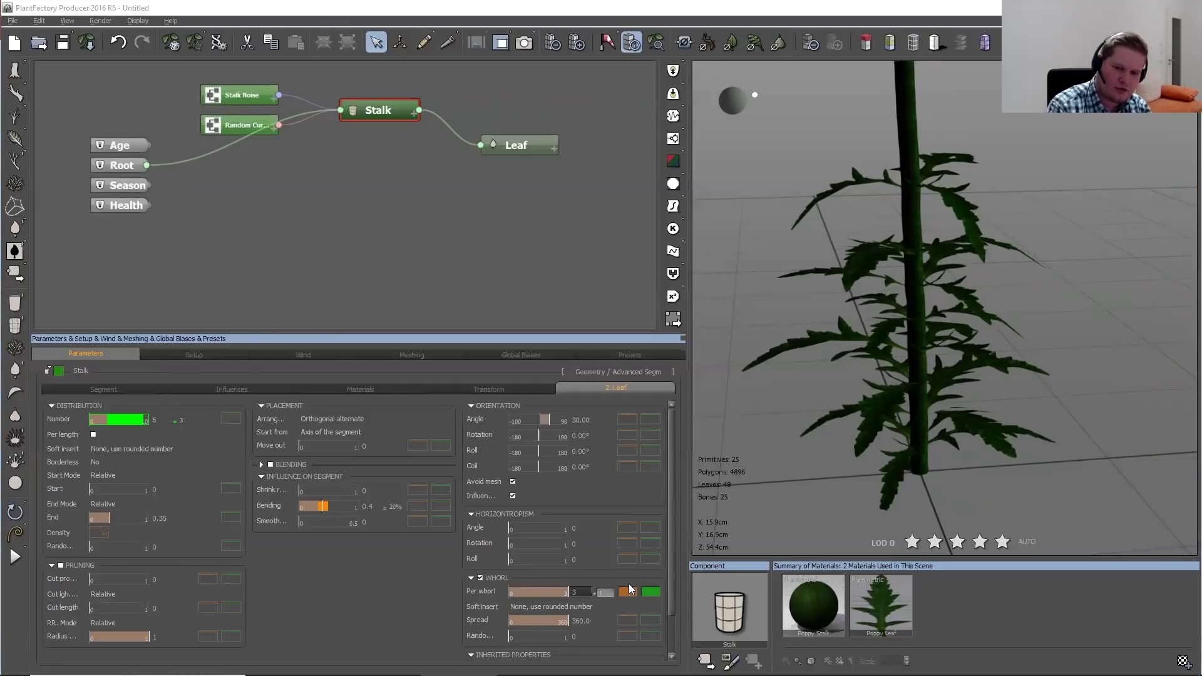
{"action": "left_click_drag", "start_coordinate": [629, 588], "coordinate": [629, 588]}
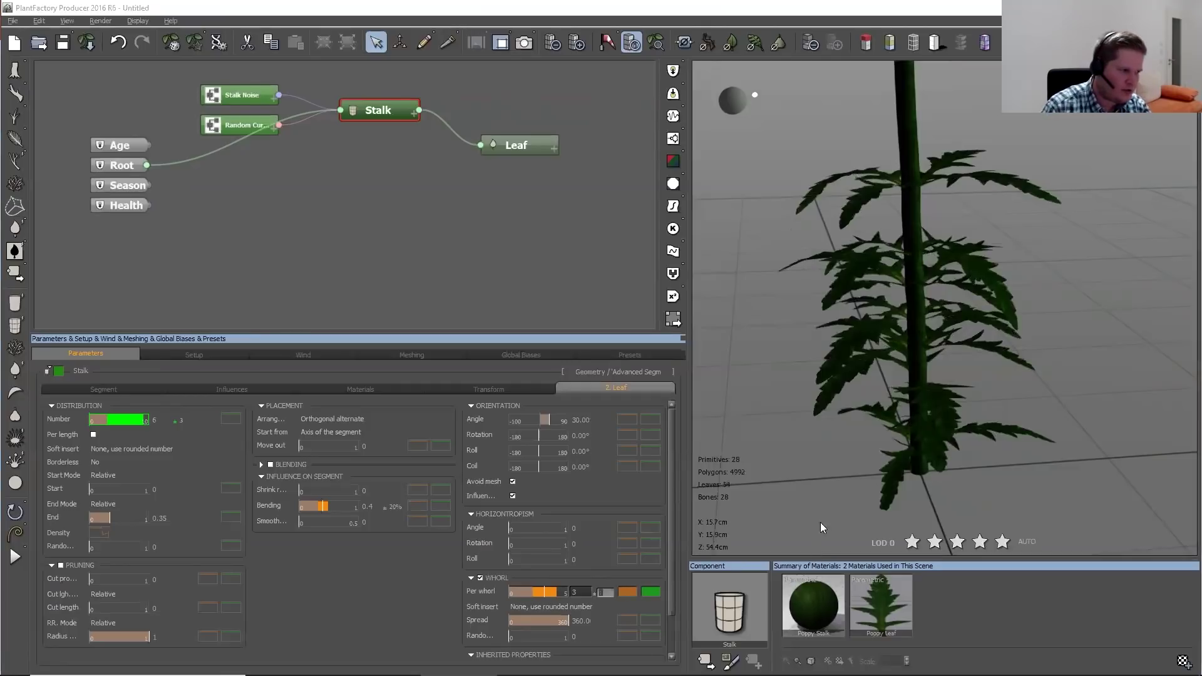
{"action": "left_click_drag", "start_coordinate": [1001, 437], "coordinate": [888, 452]}
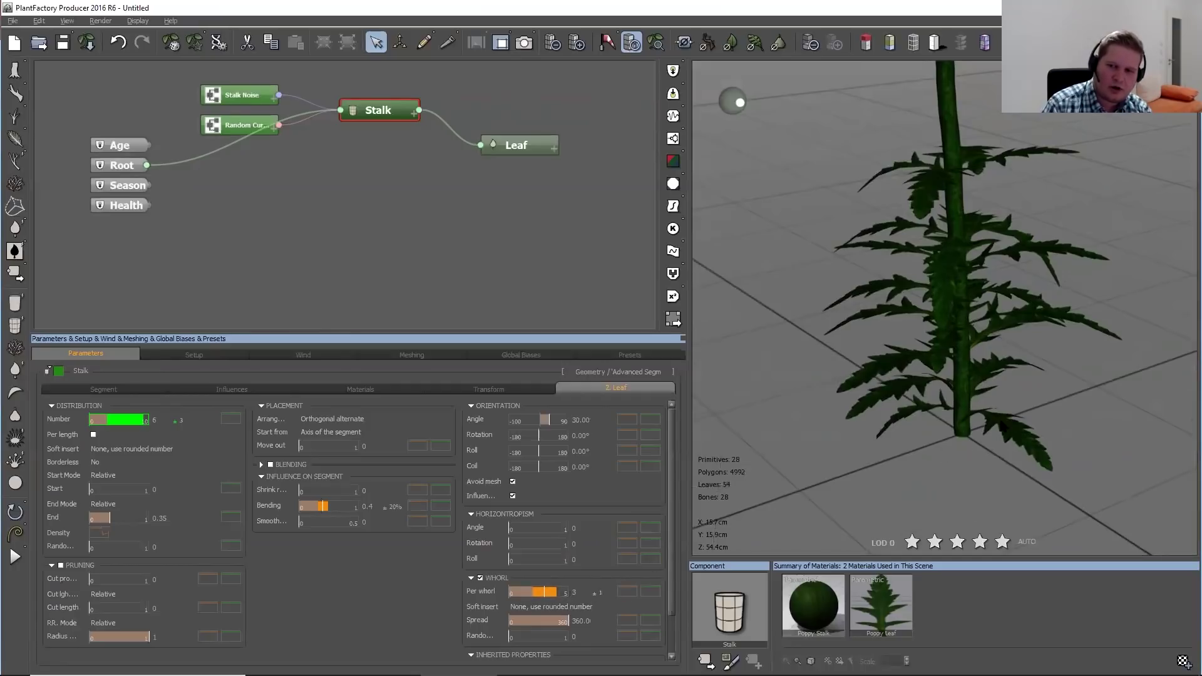
Shape the Per whorl filter to fall from 1 to 0.5 at about 0.125 and stay at 0.5 until the end
{"action": "right_click", "coordinate": [629, 588]}
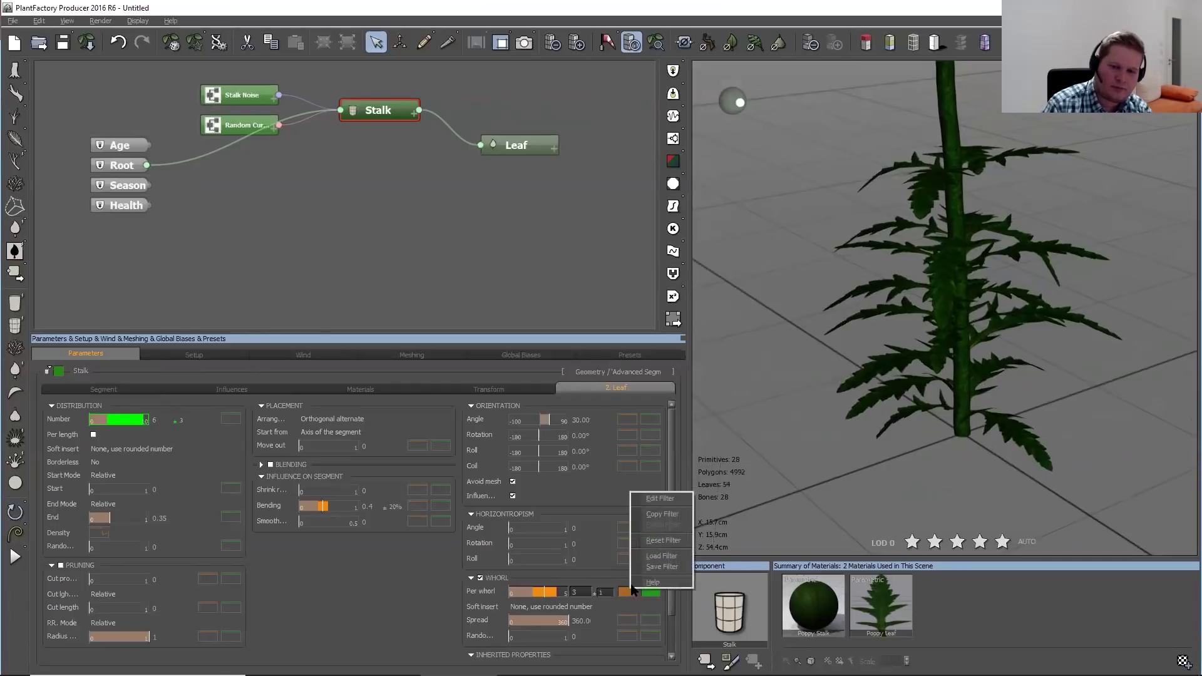
{"action": "left_click", "coordinate": [664, 499]}
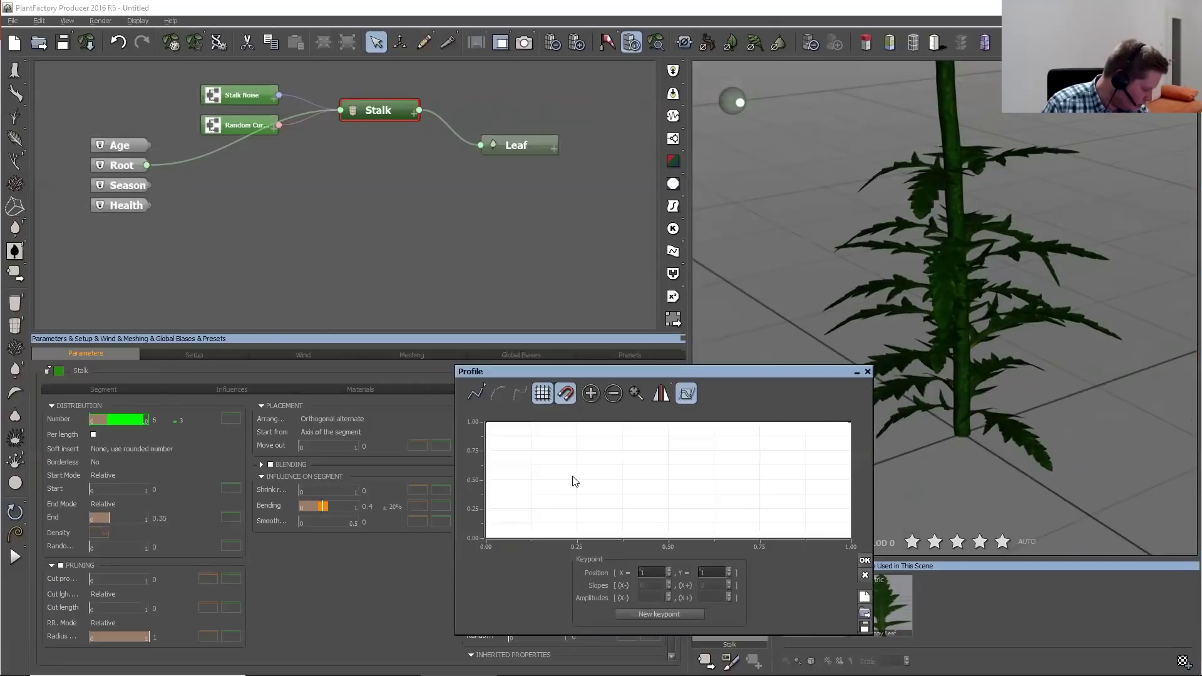
{"action": "left_click", "coordinate": [530, 480]}
{"action": "left_click_drag", "start_coordinate": [533, 480], "coordinate": [532, 479]}
{"action": "left_click_drag", "start_coordinate": [848, 421], "coordinate": [849, 479]}
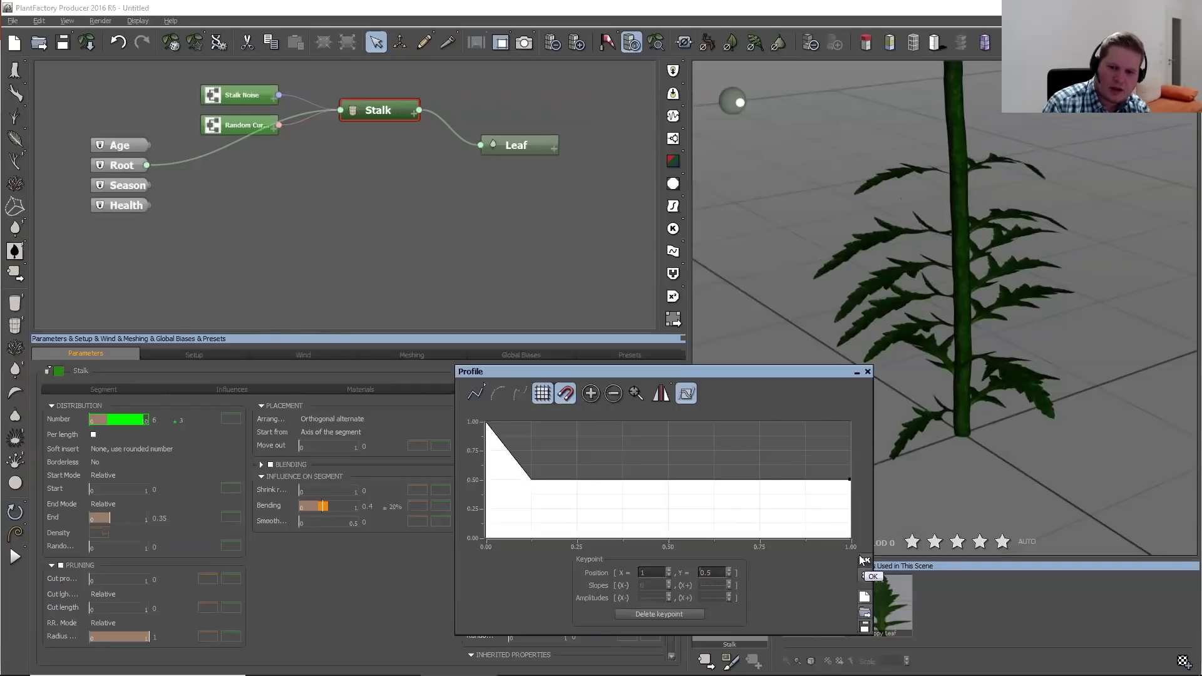
{"action": "left_click", "coordinate": [864, 559]}
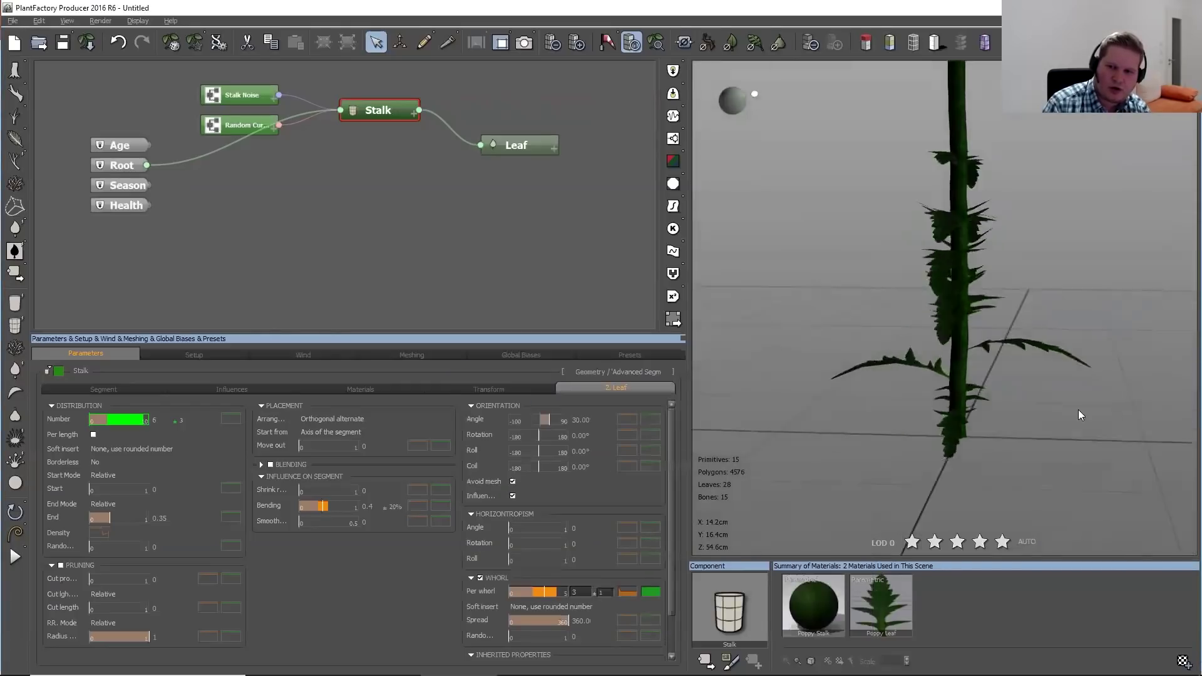
{"action": "left_click_drag", "start_coordinate": [1041, 422], "coordinate": [970, 436]}
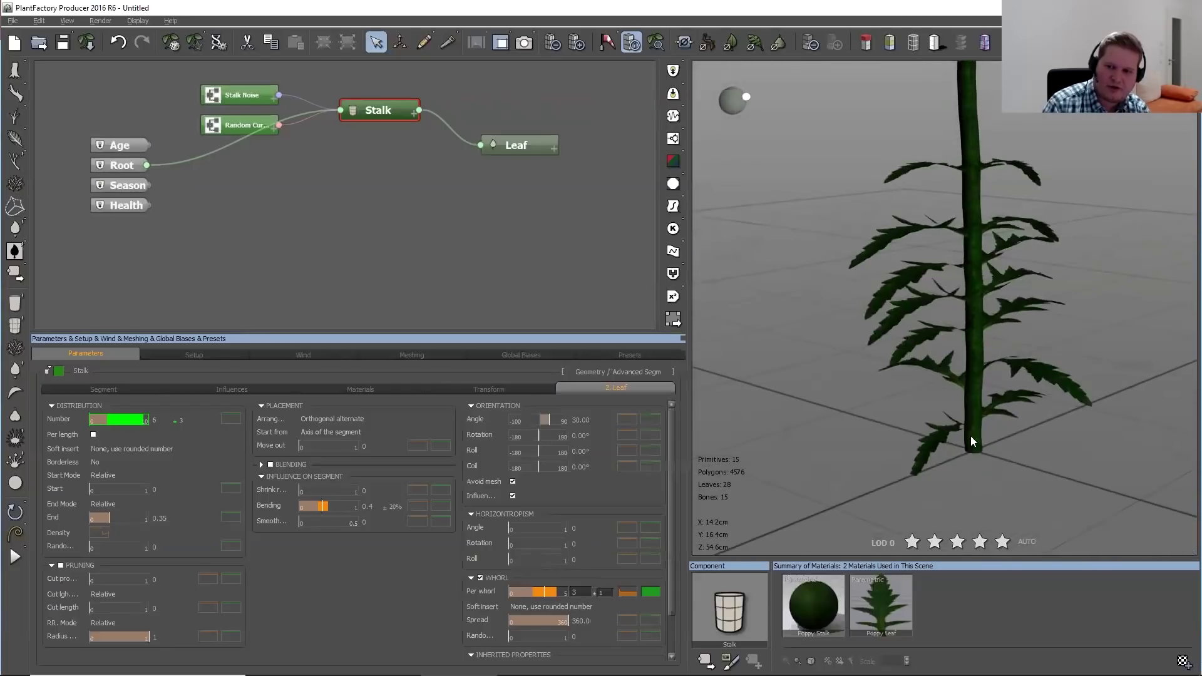
Generate several random variations of the plant and examine the leaf whorls from different sides
{"action": "left_click", "coordinate": [178, 49]}
{"action": "left_click", "coordinate": [177, 49]}
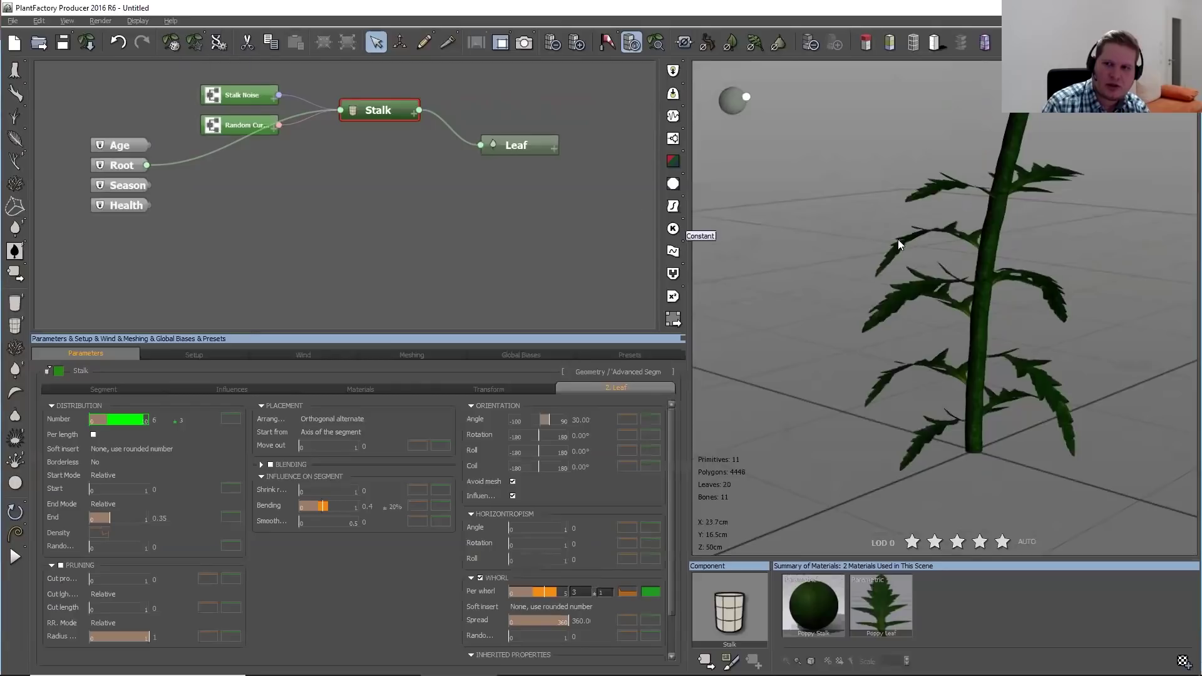
{"action": "left_click_drag", "start_coordinate": [1040, 268], "coordinate": [986, 168]}
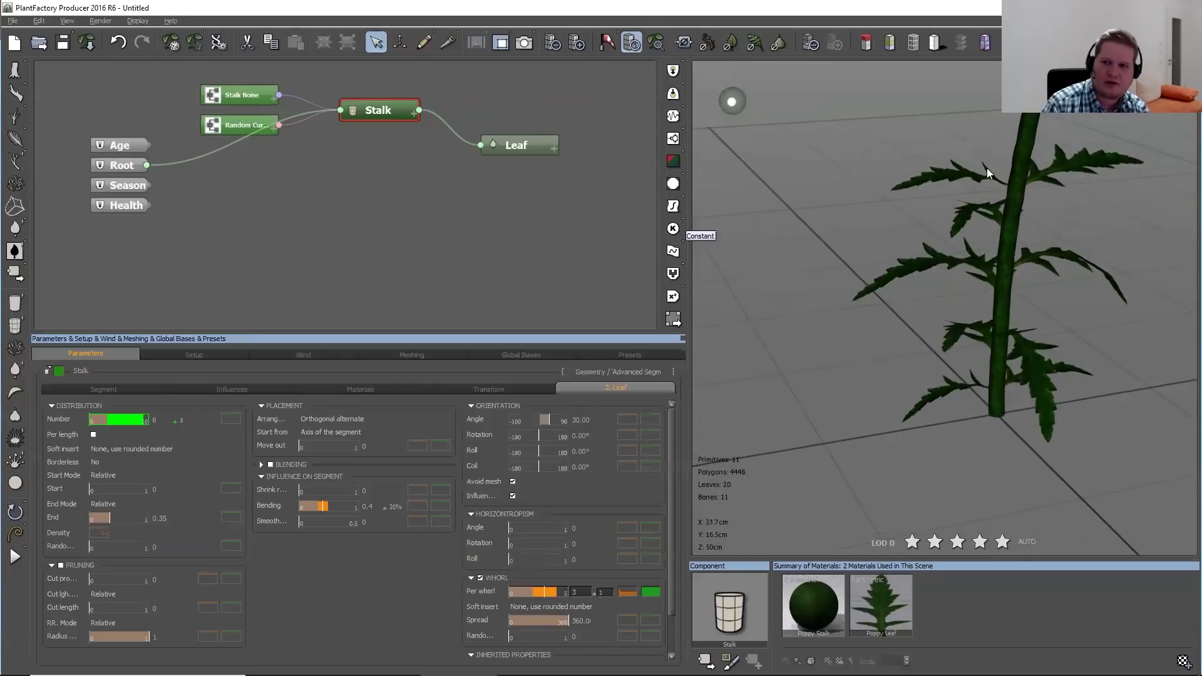
{"action": "left_click_drag", "start_coordinate": [947, 327], "coordinate": [1020, 313]}
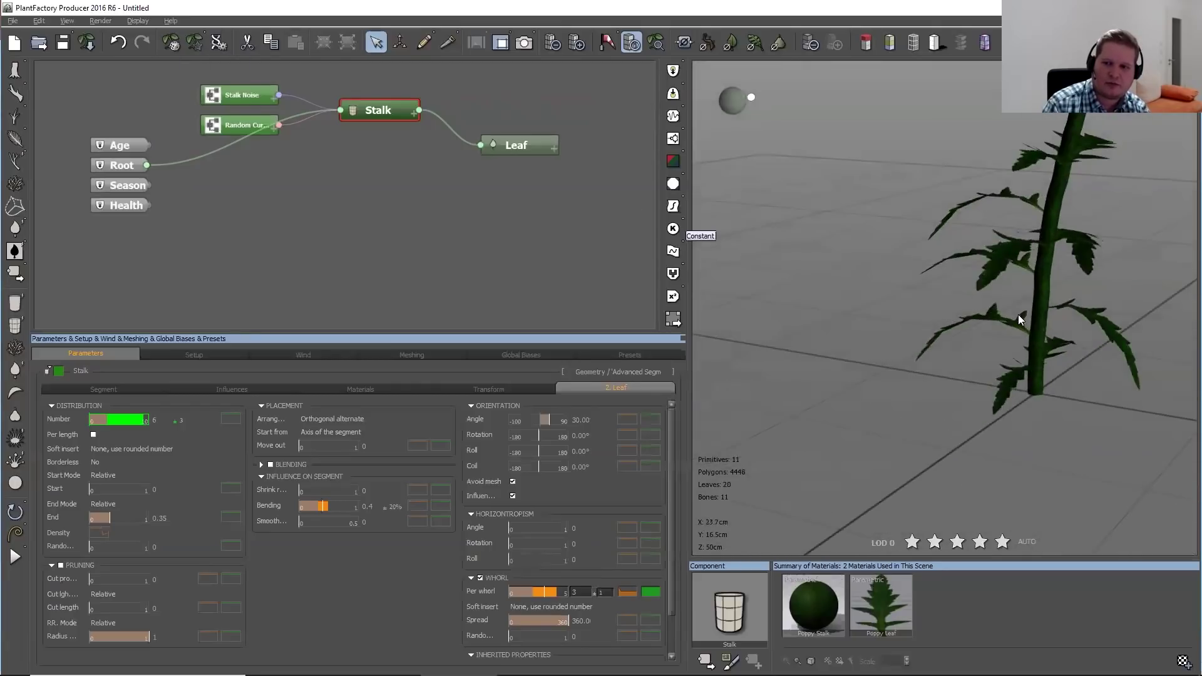
{"action": "left_click", "coordinate": [177, 44]}
{"action": "left_click", "coordinate": [177, 44]}
{"action": "left_click", "coordinate": [177, 44]}
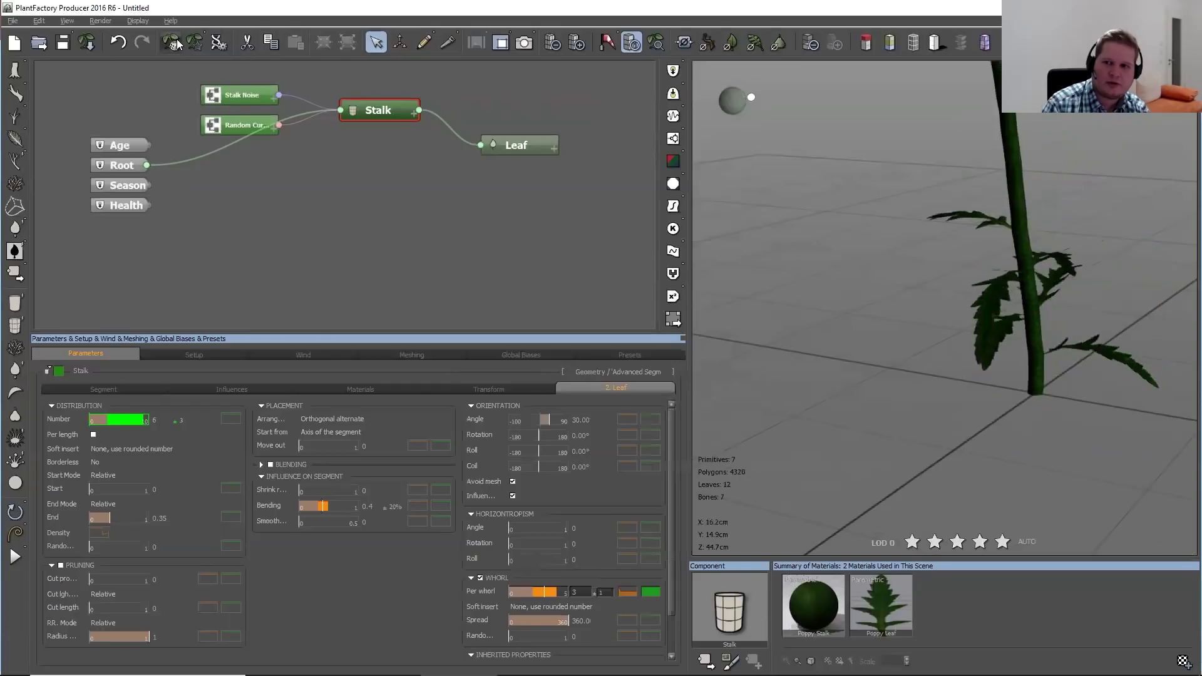
{"action": "left_click_drag", "start_coordinate": [1024, 255], "coordinate": [916, 258]}
{"action": "left_click", "coordinate": [170, 45]}
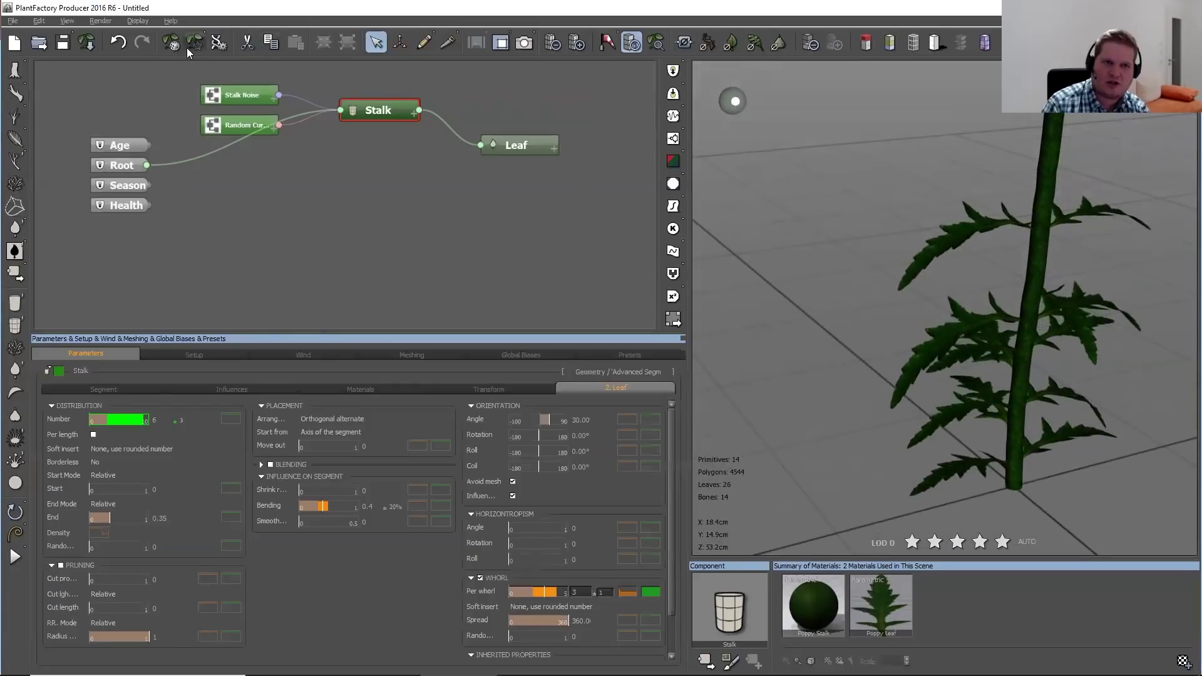
{"action": "left_click", "coordinate": [176, 44]}
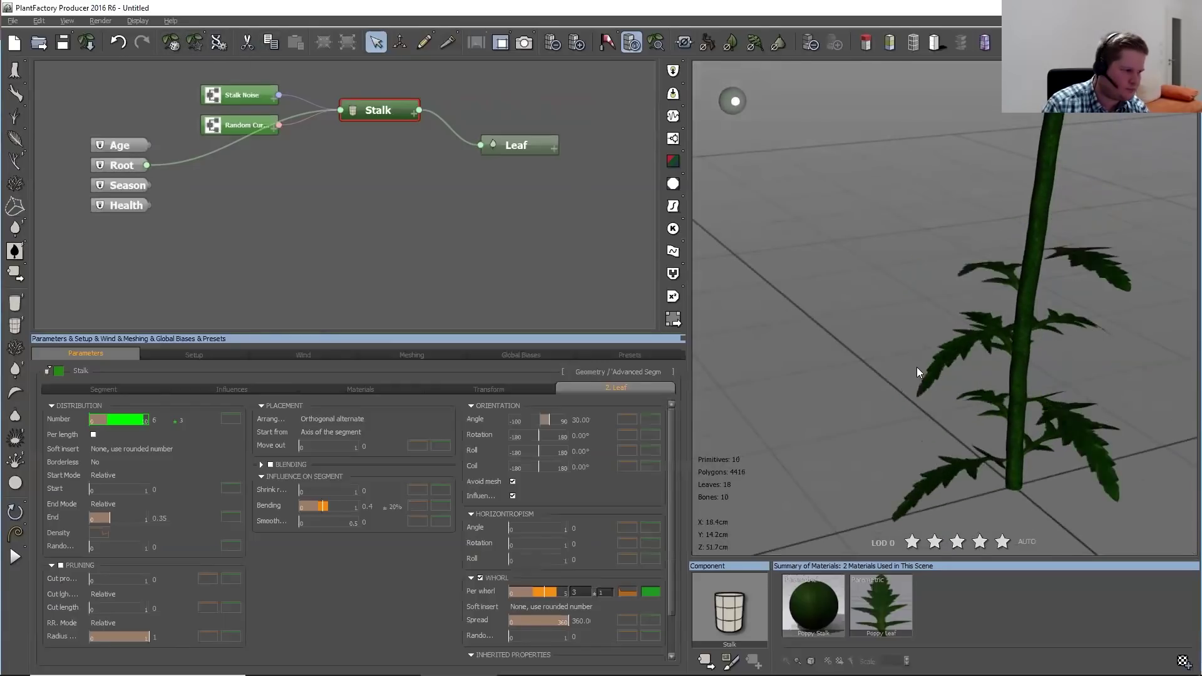
{"action": "left_click_drag", "start_coordinate": [1065, 355], "coordinate": [1094, 399]}
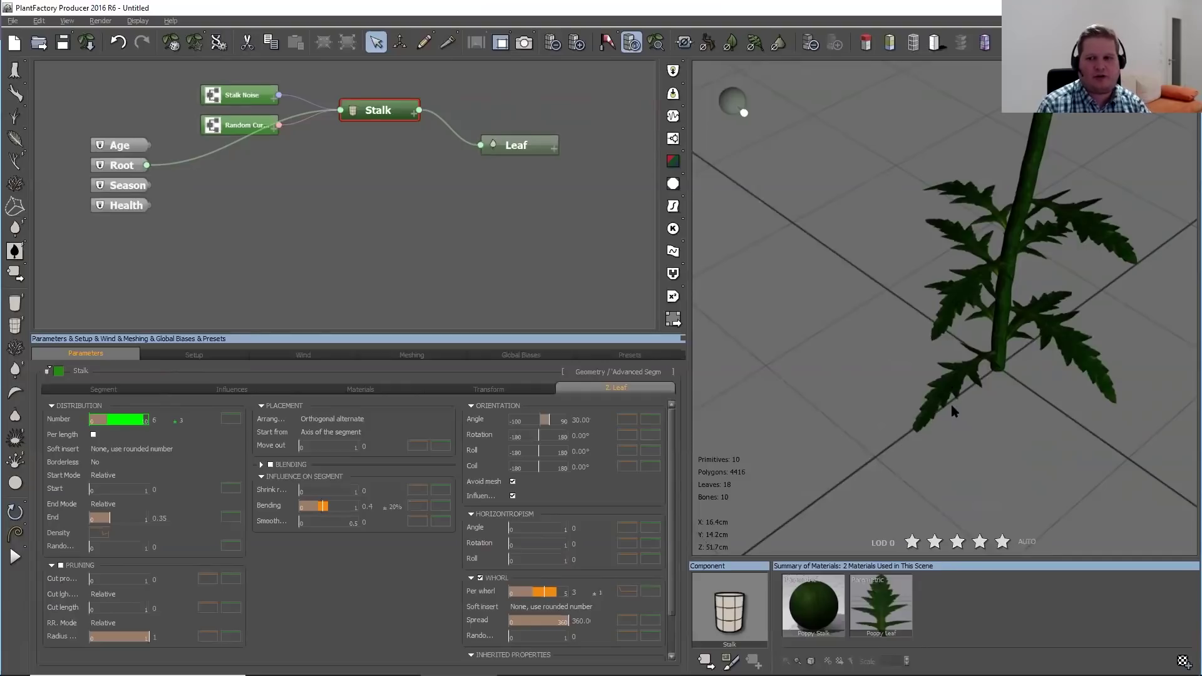
{"action": "left_click_drag", "start_coordinate": [1001, 404], "coordinate": [991, 507]}
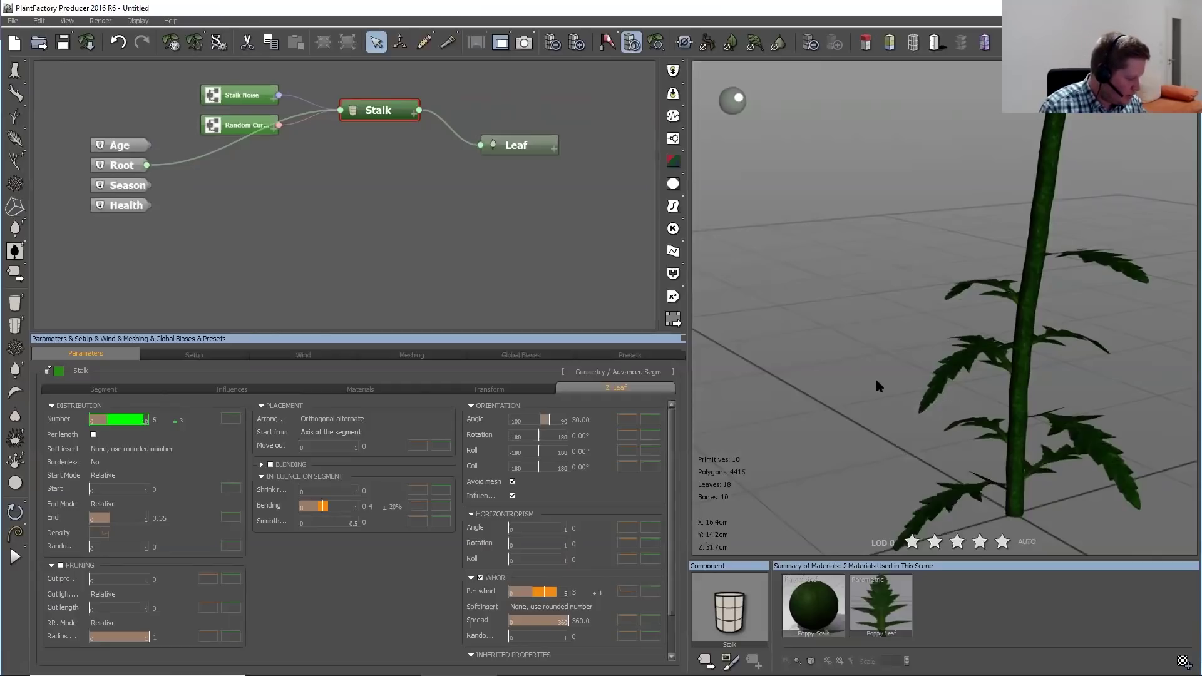
Raise the leaf orientation Angle to about 85.42°
{"action": "mouse_move", "coordinate": [855, 380]}
{"action": "left_mouse_down"}
{"action": "mouse_move", "coordinate": [873, 409]}
{"action": "mouse_move", "coordinate": [839, 397]}
{"action": "left_mouse_up"}
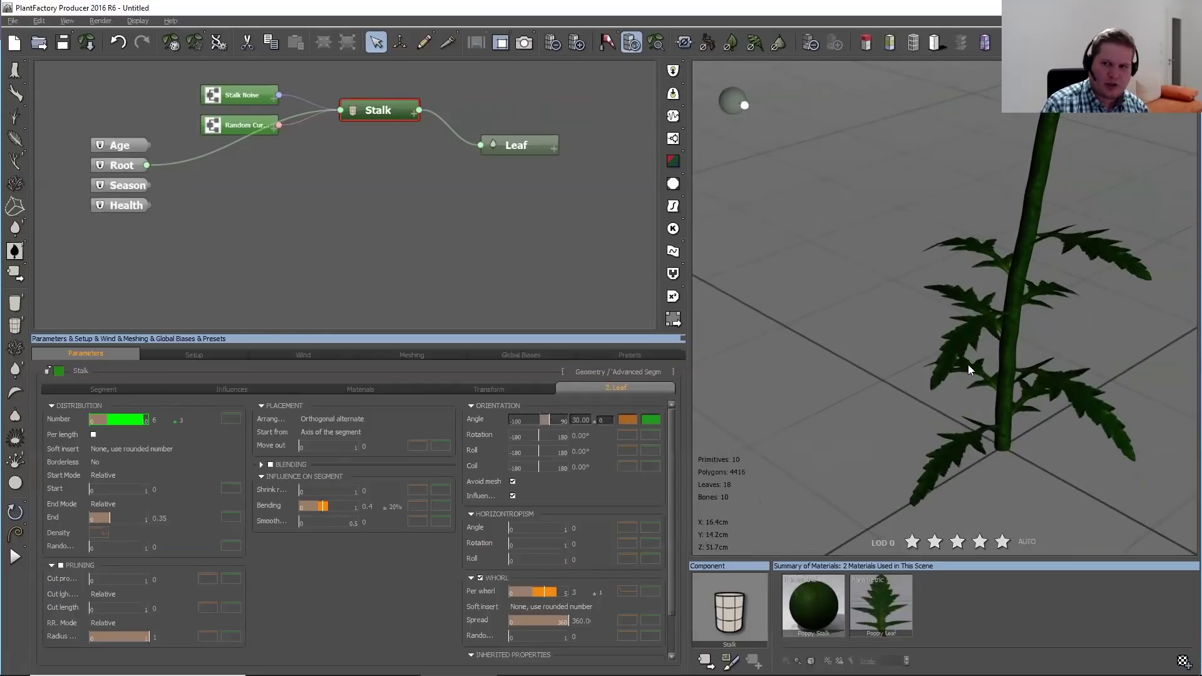
{"action": "scroll", "coordinate": [967, 364], "scroll_direction": "down", "scroll_amount": 2}
{"action": "mouse_move", "coordinate": [1060, 332]}
{"action": "left_mouse_down"}
{"action": "mouse_move", "coordinate": [1112, 309]}
{"action": "mouse_move", "coordinate": [1057, 328]}
{"action": "left_mouse_up"}
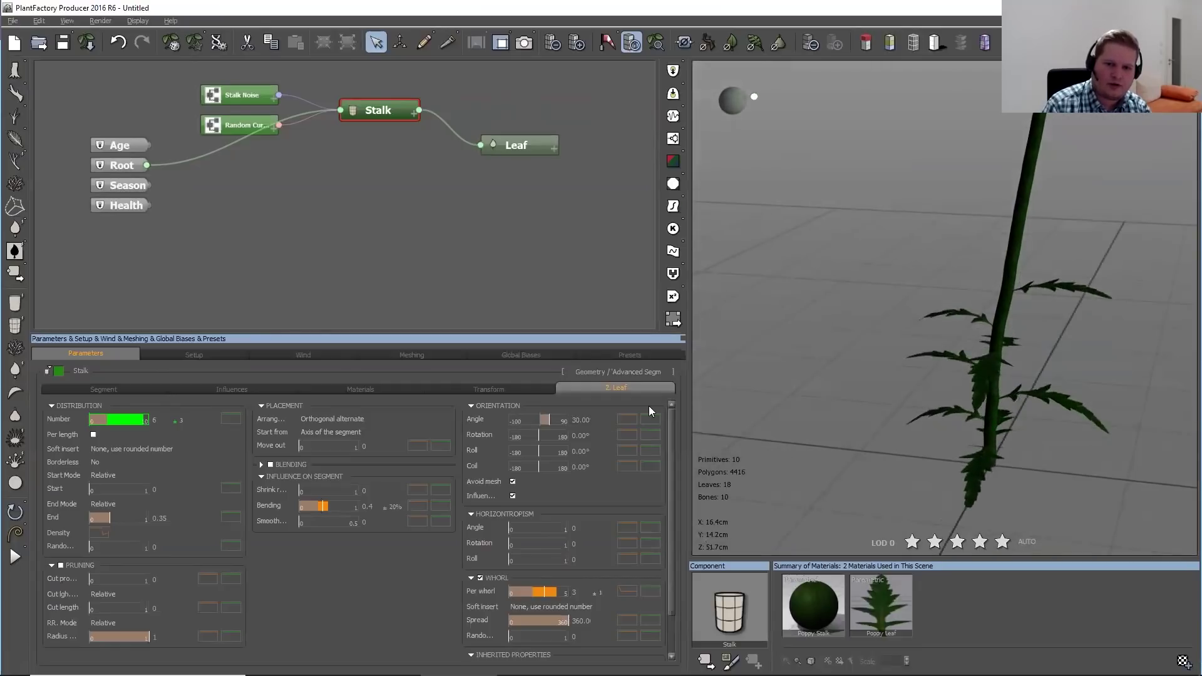
{"action": "left_click_drag", "start_coordinate": [549, 418], "coordinate": [571, 418]}
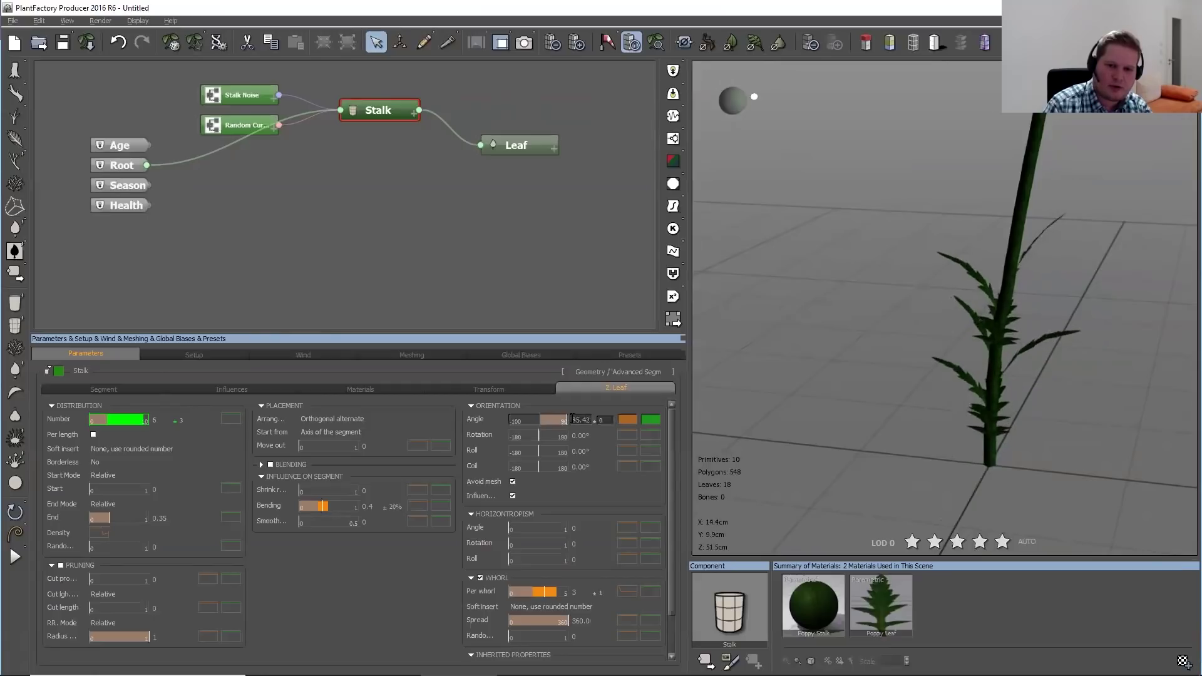
{"action": "mouse_move", "coordinate": [1037, 439]}
{"action": "left_mouse_down"}
{"action": "mouse_move", "coordinate": [973, 427]}
{"action": "mouse_move", "coordinate": [1019, 428]}
{"action": "left_mouse_up"}
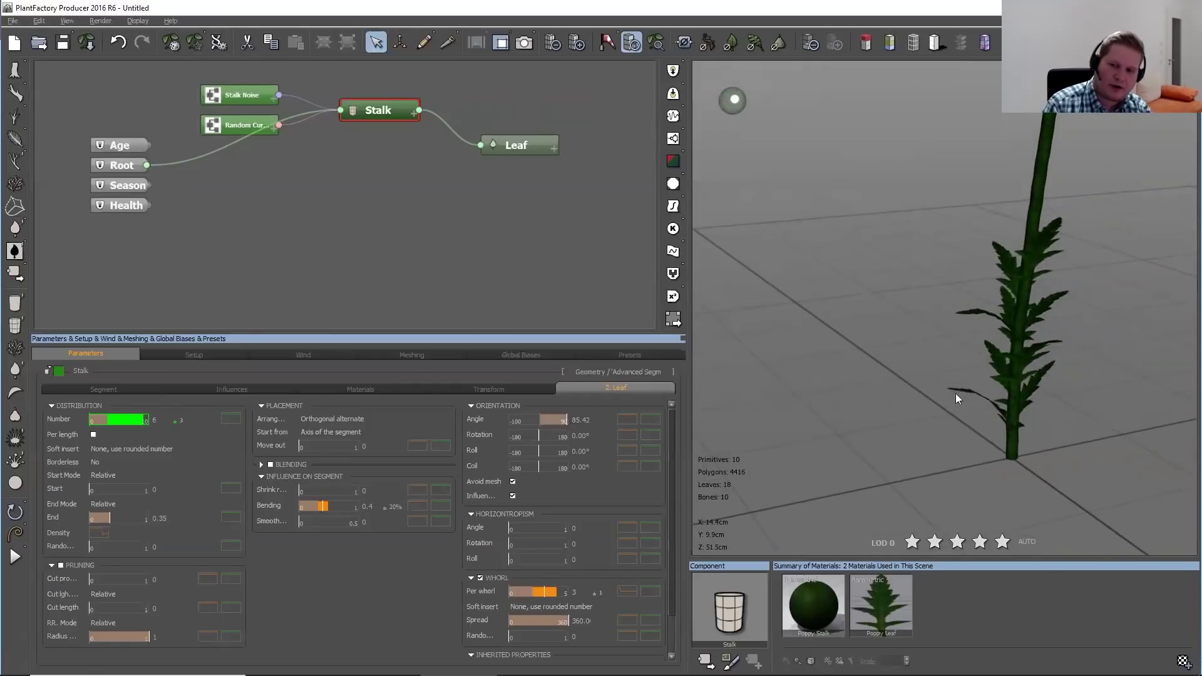
Shape the leaf Angle filter as a straight line rising from about 0.63 at the start to 1 at the end
{"action": "left_click", "coordinate": [623, 419]}
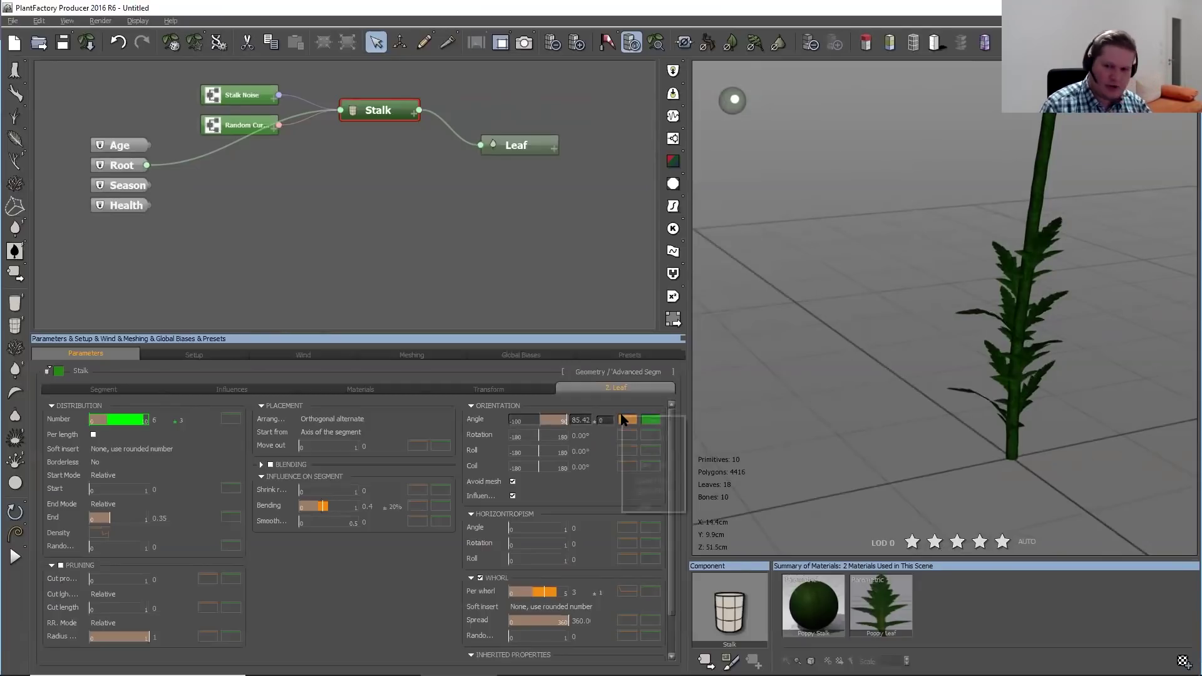
{"action": "left_click", "coordinate": [644, 423]}
{"action": "left_click_drag", "start_coordinate": [519, 289], "coordinate": [774, 198]}
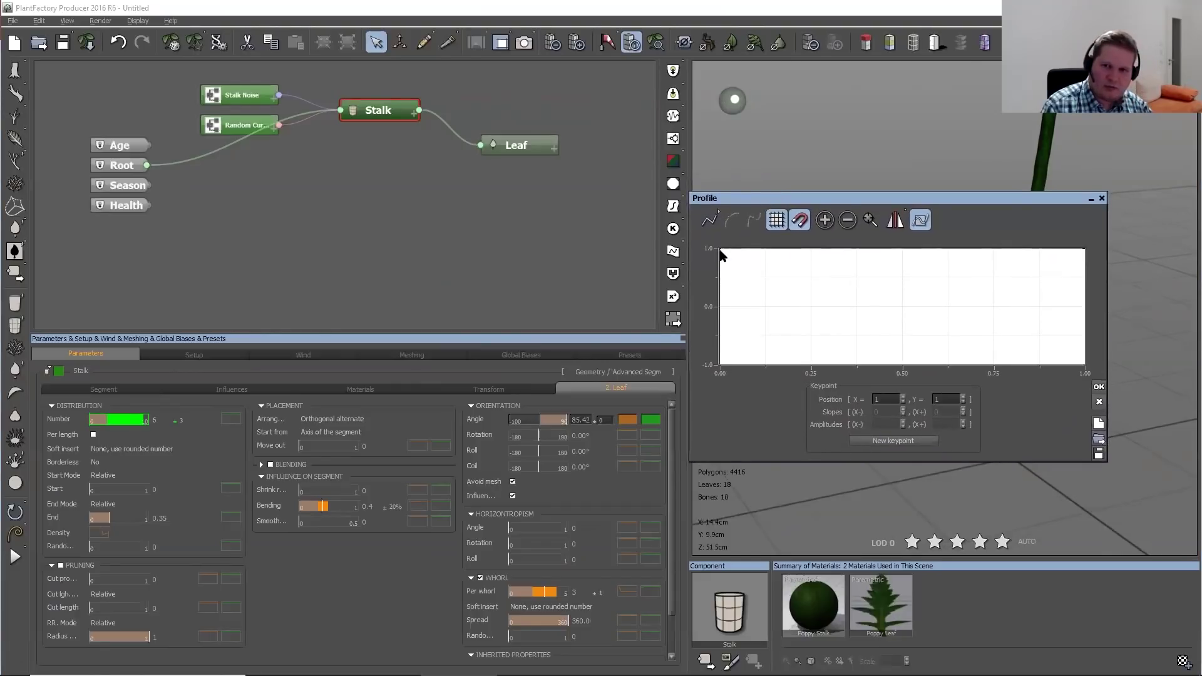
{"action": "left_click_drag", "start_coordinate": [719, 249], "coordinate": [713, 269]}
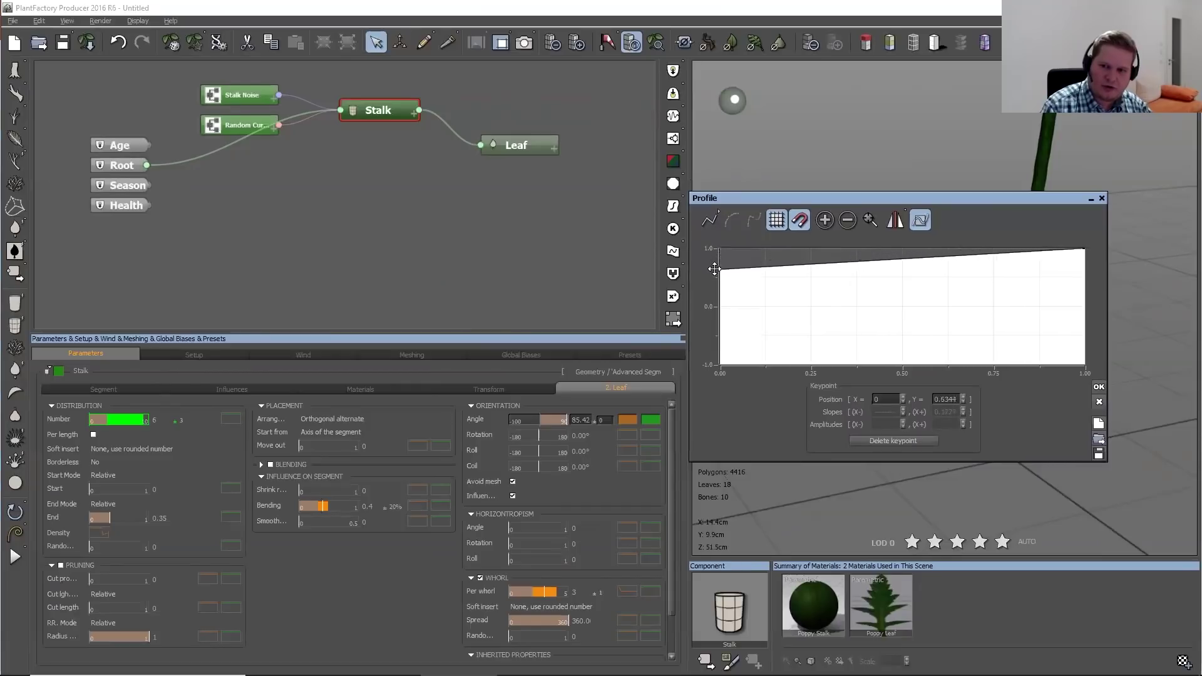
{"action": "left_click", "coordinate": [1099, 386]}
{"action": "mouse_move", "coordinate": [1078, 414]}
{"action": "left_mouse_down"}
{"action": "mouse_move", "coordinate": [1138, 406]}
{"action": "mouse_move", "coordinate": [1014, 287]}
{"action": "mouse_move", "coordinate": [1084, 299]}
{"action": "mouse_move", "coordinate": [921, 320]}
{"action": "mouse_move", "coordinate": [1058, 304]}
{"action": "mouse_move", "coordinate": [996, 313]}
{"action": "left_mouse_up"}
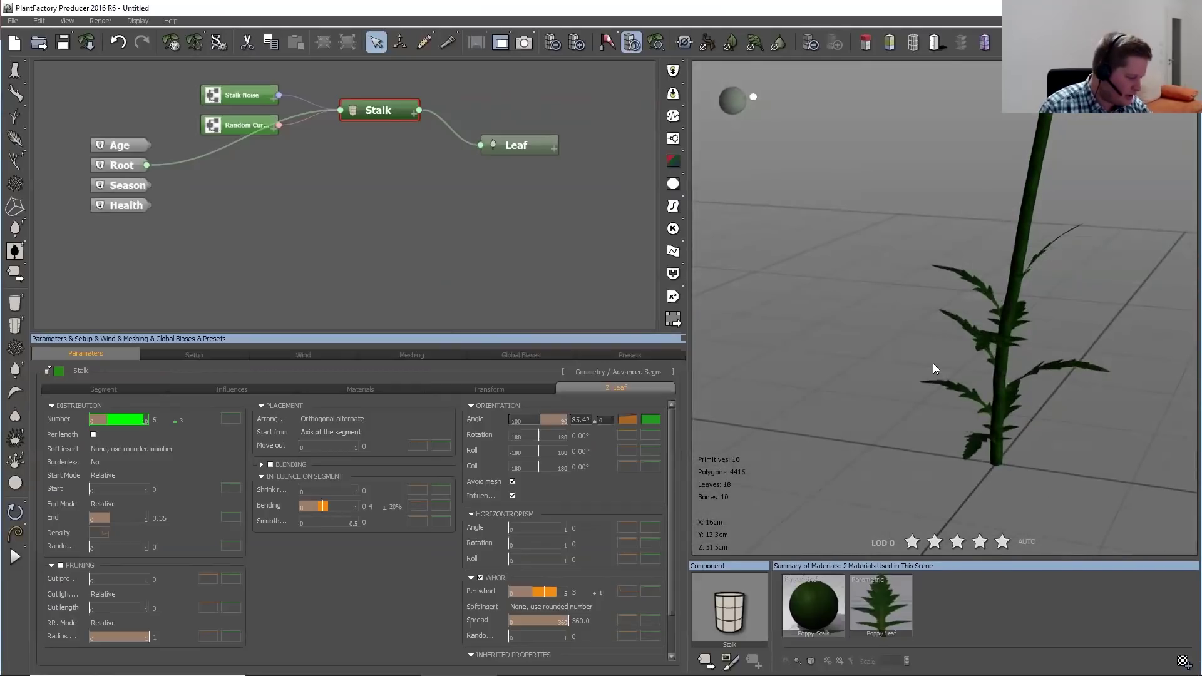
Give the leaf orientation Angle a random variation of 15 and set the Coil to 70° with a variation of 10
{"action": "left_click", "coordinate": [602, 420]}
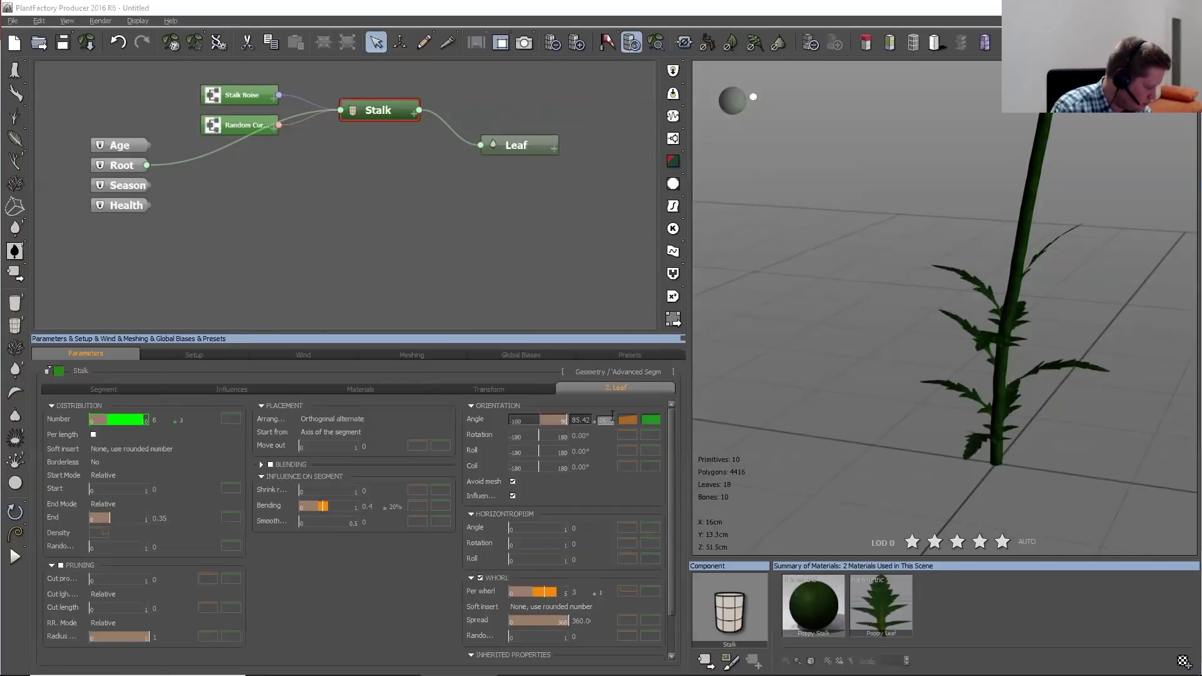
{"action": "key", "text": "Return"}
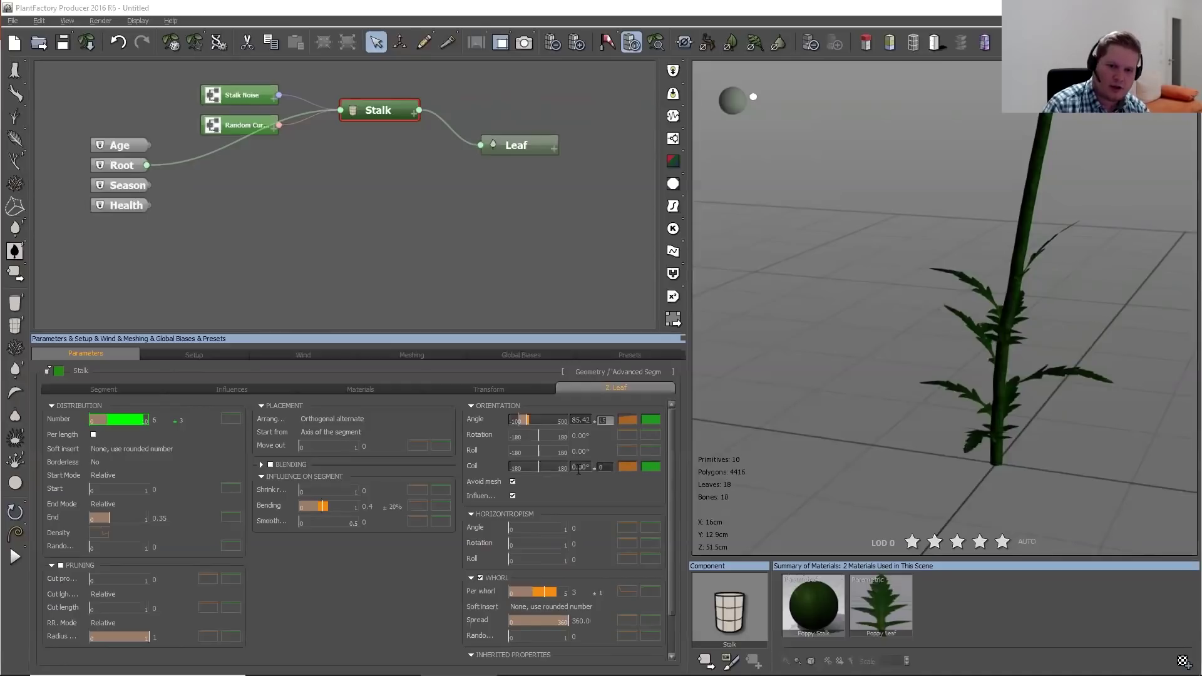
{"action": "mouse_move", "coordinate": [539, 466]}
{"action": "left_mouse_down"}
{"action": "mouse_move", "coordinate": [579, 466]}
{"action": "mouse_move", "coordinate": [552, 470]}
{"action": "left_mouse_up"}
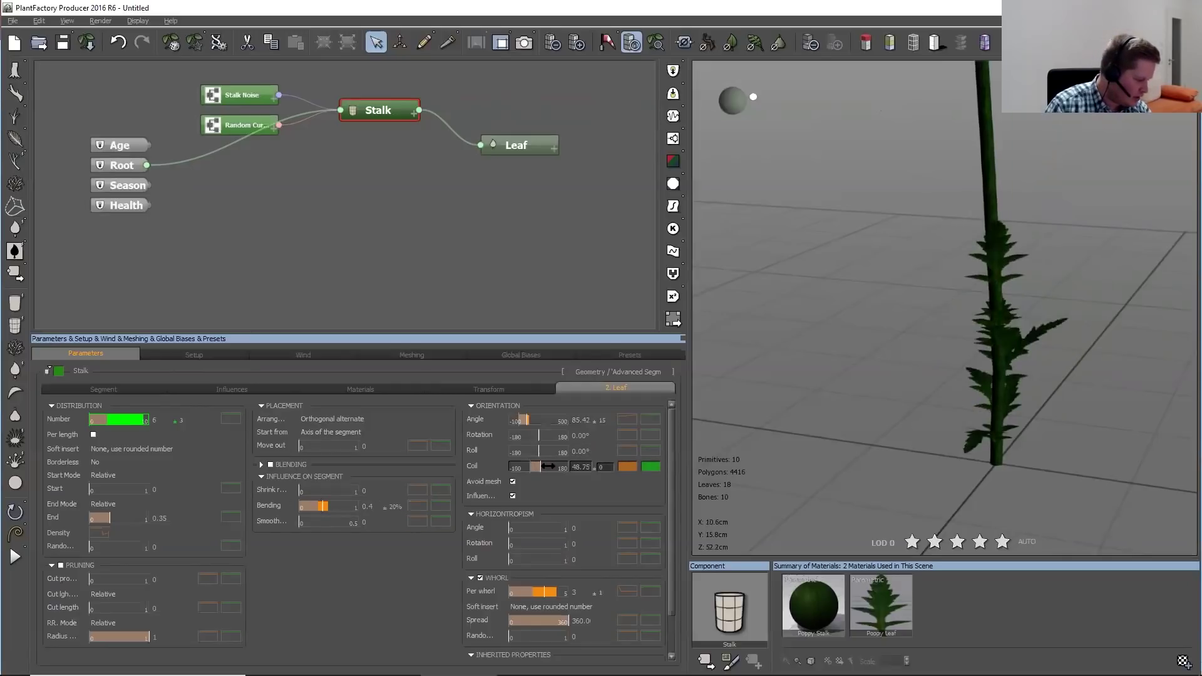
{"action": "mouse_move", "coordinate": [548, 466]}
{"action": "left_mouse_down"}
{"action": "mouse_move", "coordinate": [572, 479]}
{"action": "mouse_move", "coordinate": [562, 468]}
{"action": "left_mouse_up"}
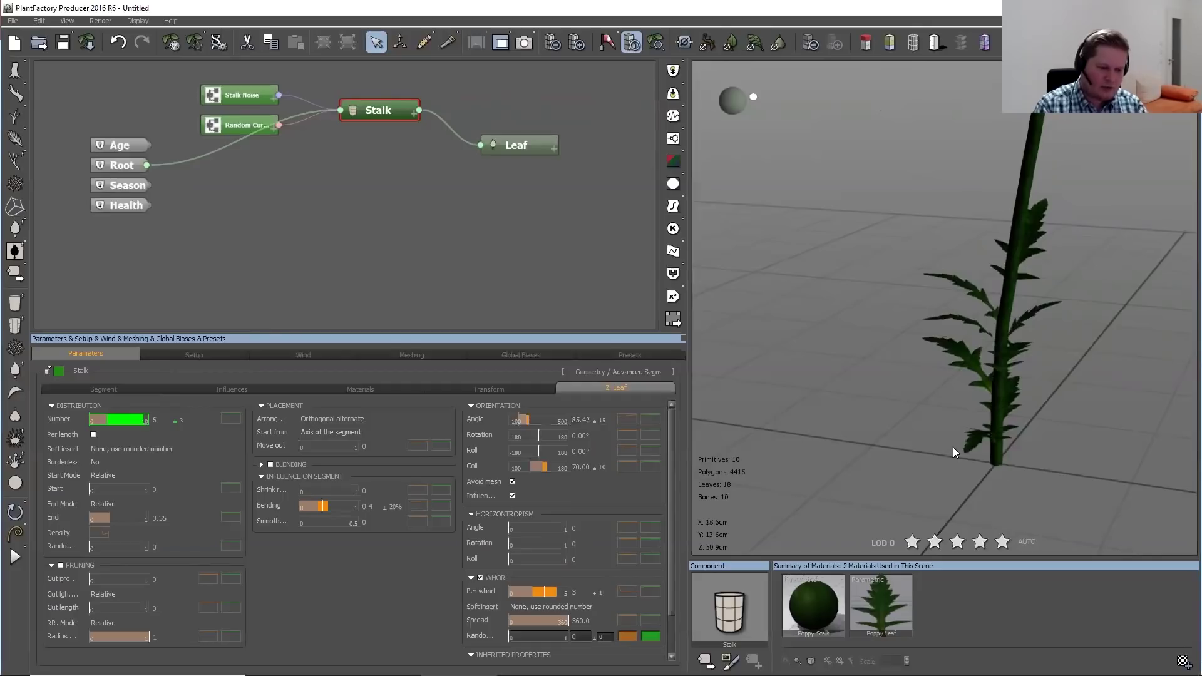
Set the leaf whorl's randomness to 0 with a variation of 0.5
{"action": "left_click_drag", "start_coordinate": [987, 463], "coordinate": [994, 418]}
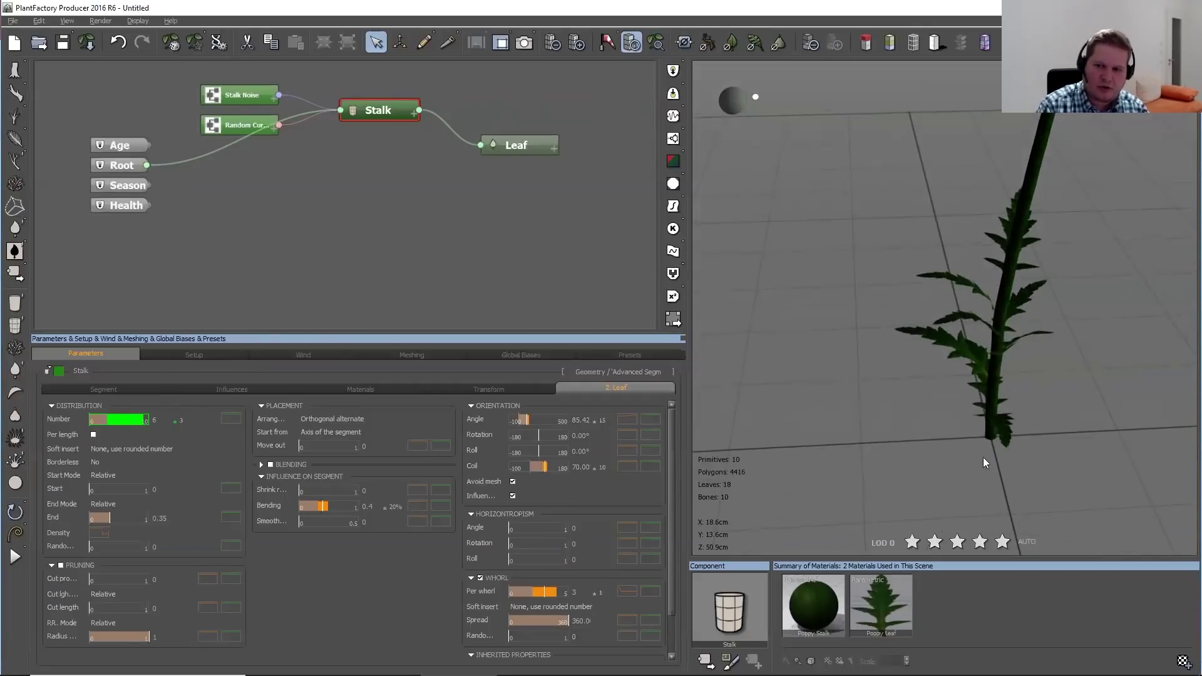
{"action": "left_click_drag", "start_coordinate": [983, 460], "coordinate": [1029, 436]}
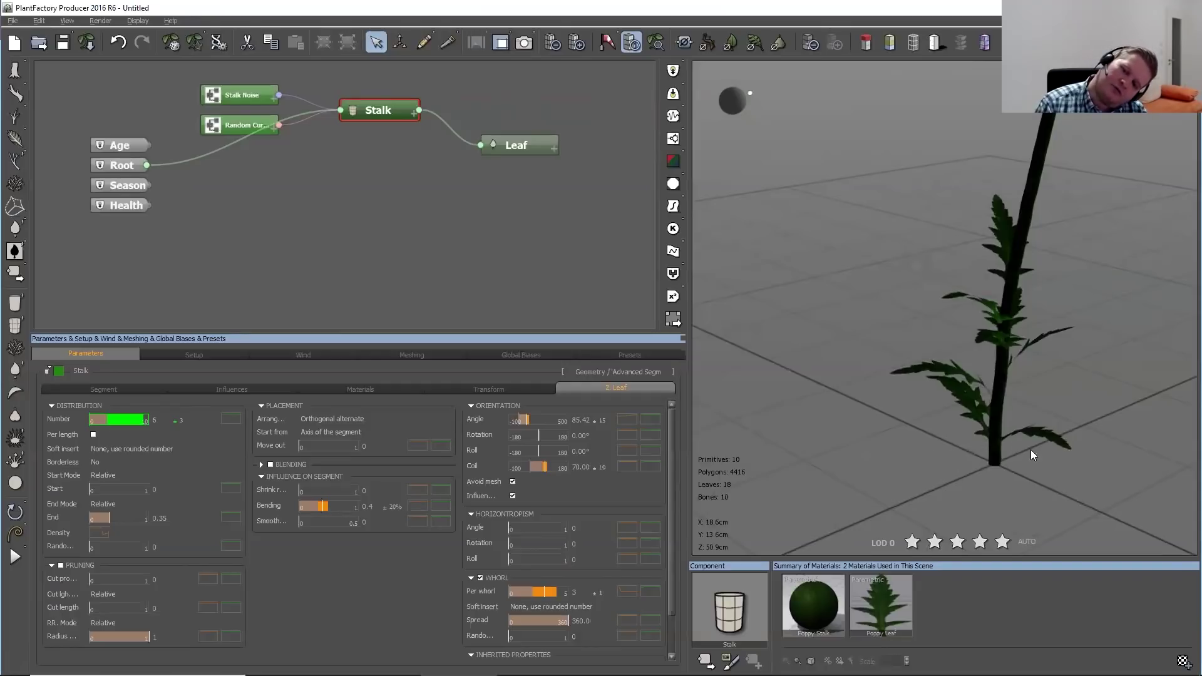
{"action": "left_click_drag", "start_coordinate": [1029, 418], "coordinate": [1003, 392]}
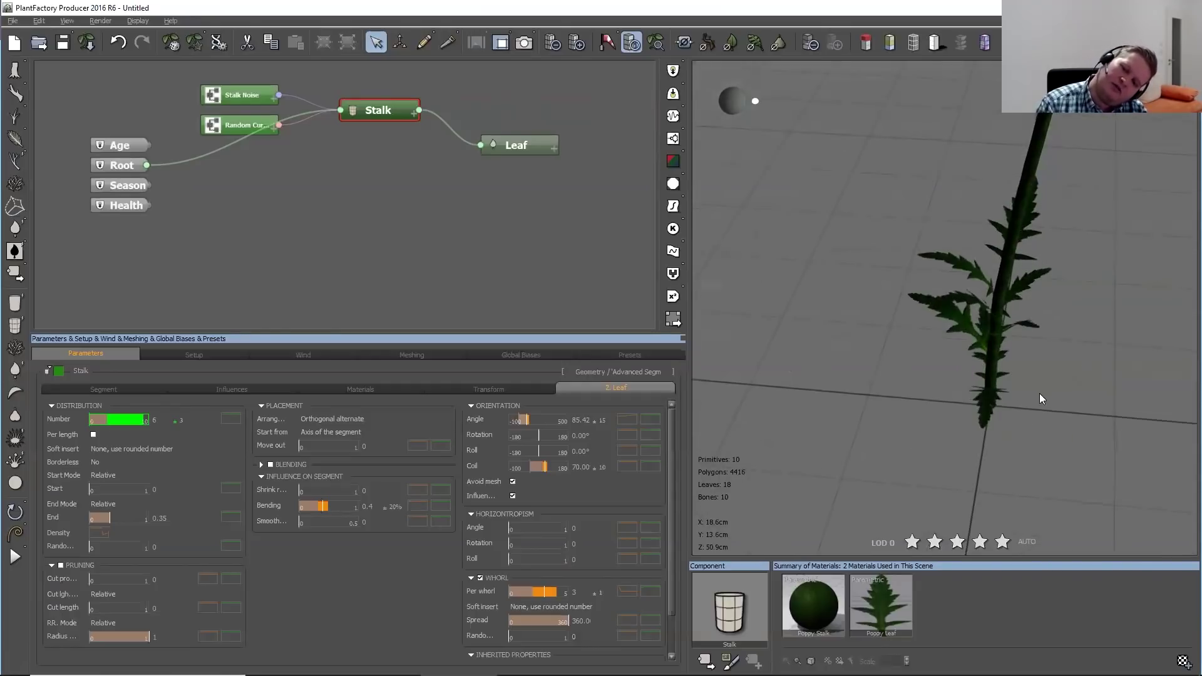
{"action": "left_click_drag", "start_coordinate": [512, 632], "coordinate": [539, 633]}
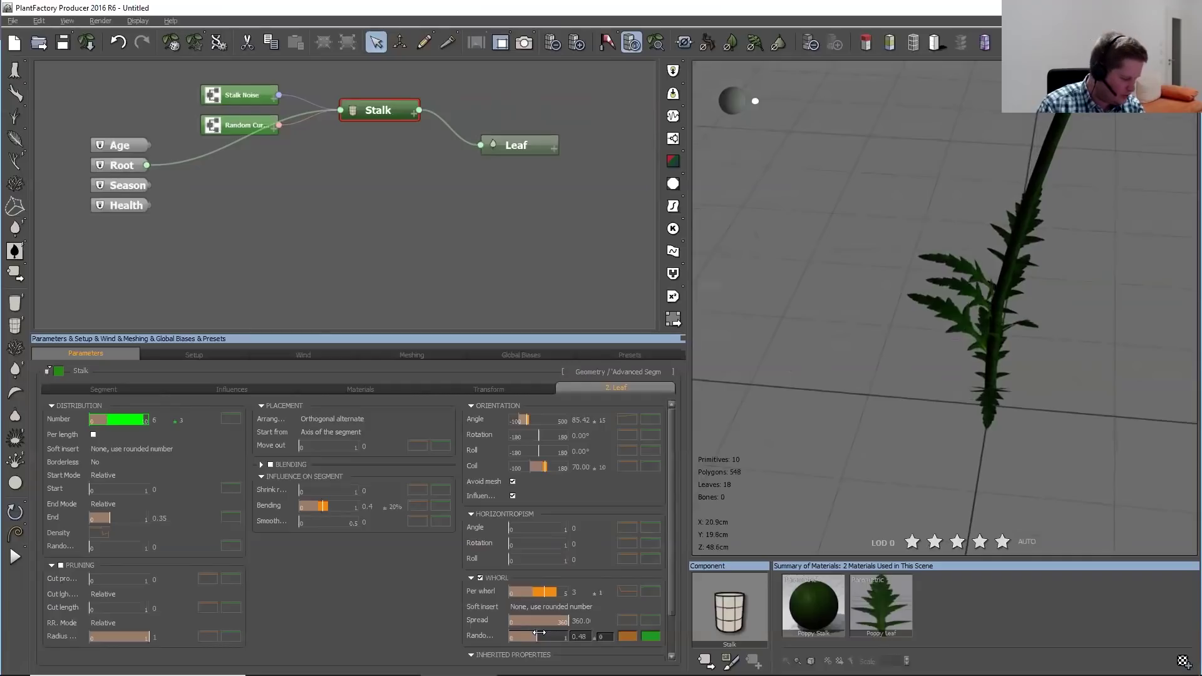
{"action": "double_click", "coordinate": [579, 636]}
{"action": "type", "text": "0"}
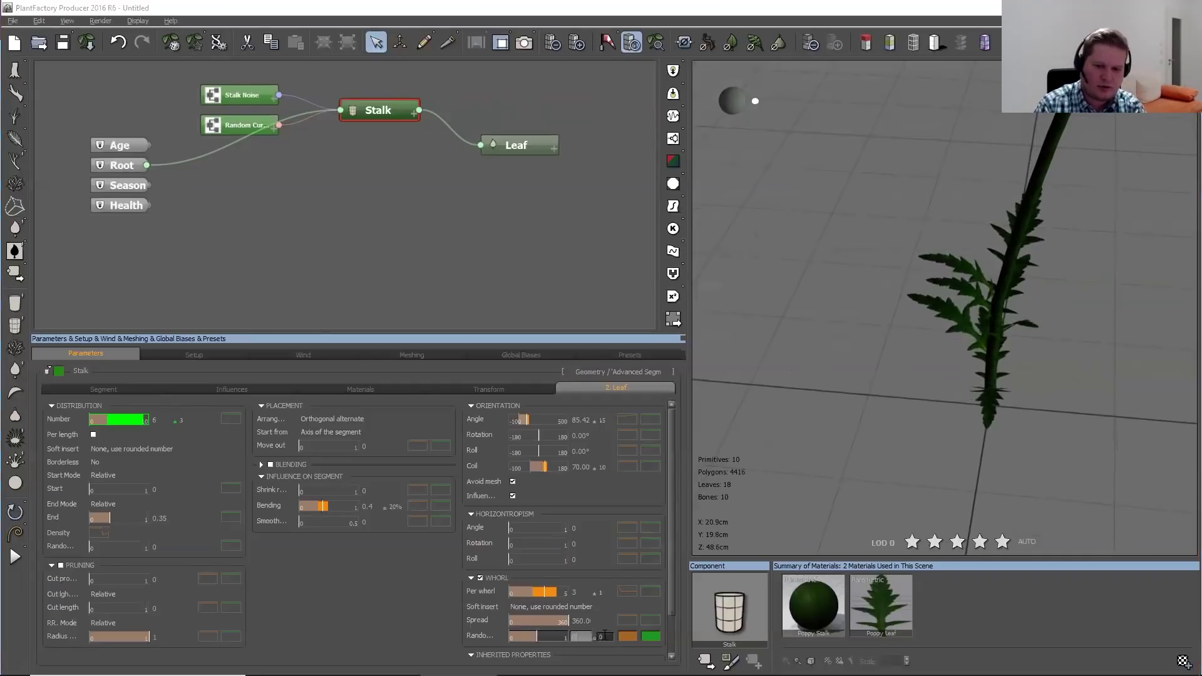
{"action": "left_click", "coordinate": [607, 635]}
{"action": "type", "text": "0.5"}
{"action": "key", "text": "Return"}
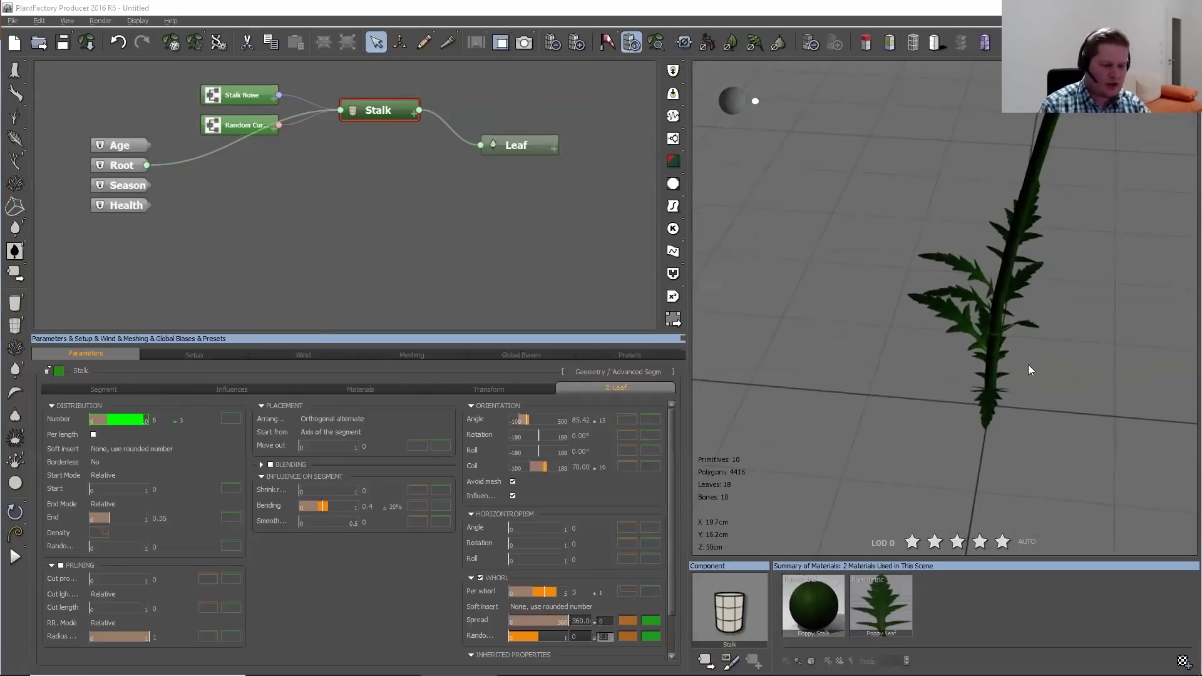
Examine the leaf distribution along the whole stalk from different sides and distances
{"action": "left_click_drag", "start_coordinate": [925, 384], "coordinate": [1001, 377]}
{"action": "left_click_drag", "start_coordinate": [1069, 410], "coordinate": [1055, 388]}
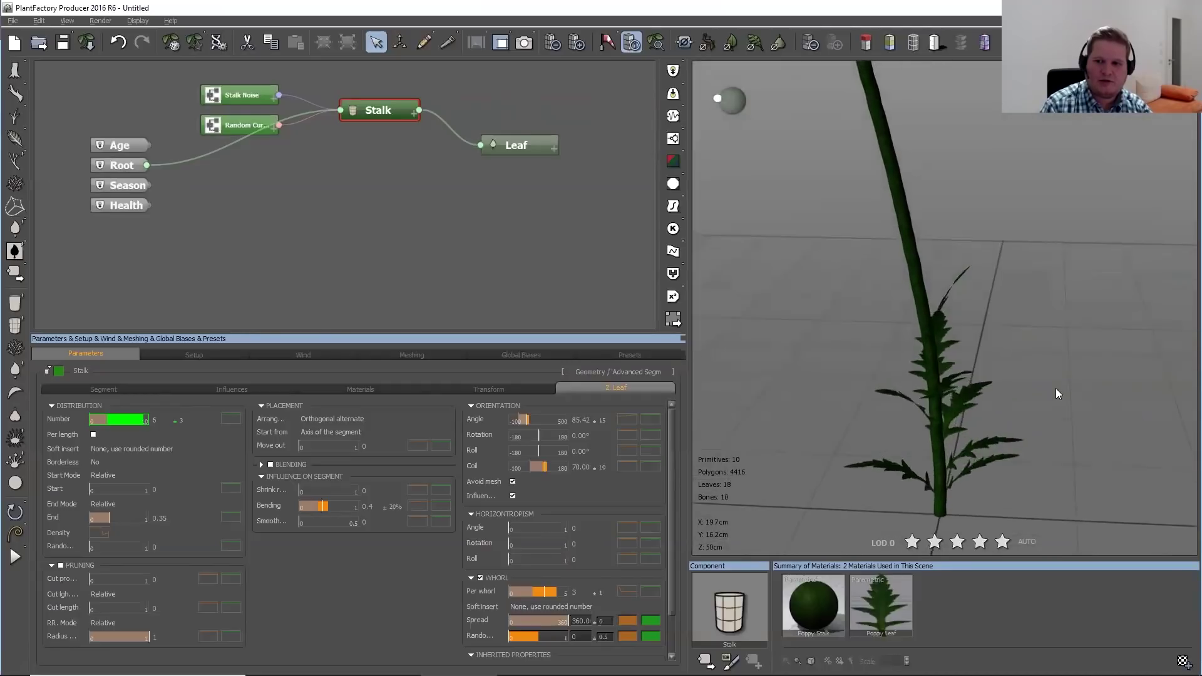
{"action": "scroll", "coordinate": [1056, 393], "scroll_direction": "down", "scroll_amount": 2}
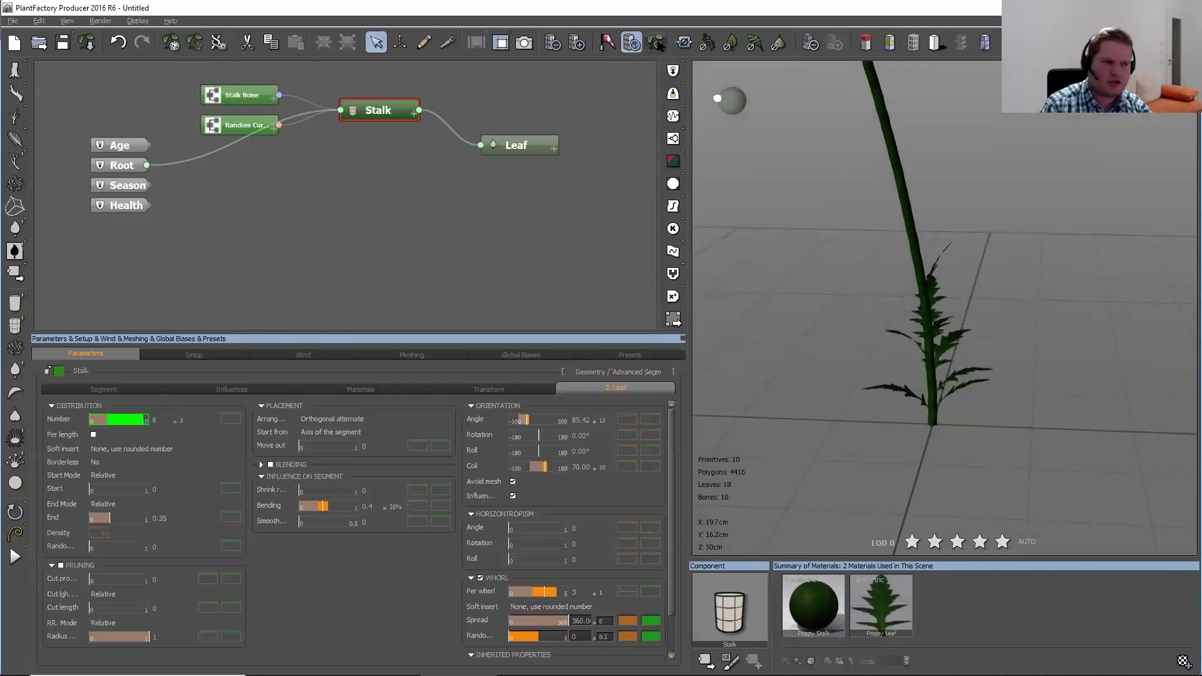
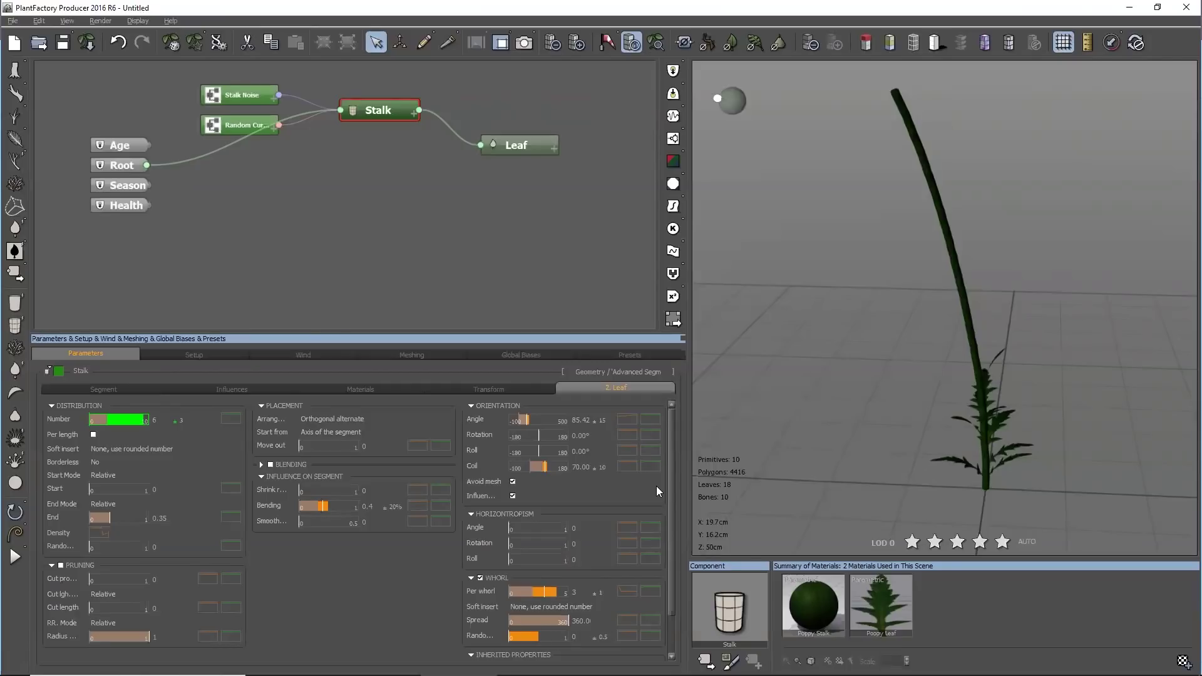
{"action": "scroll", "coordinate": [1101, 353], "scroll_direction": "down", "scroll_amount": 3}
{"action": "left_click_drag", "start_coordinate": [1080, 334], "coordinate": [865, 378]}
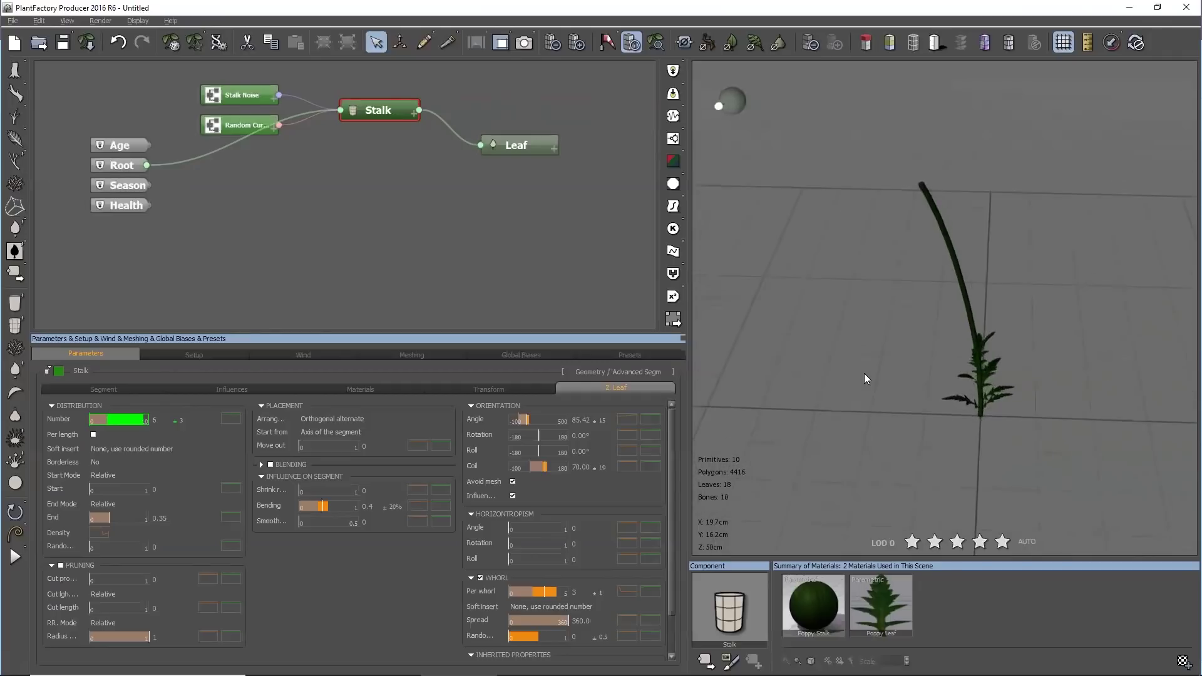
{"action": "left_click_drag", "start_coordinate": [1036, 368], "coordinate": [1001, 370]}
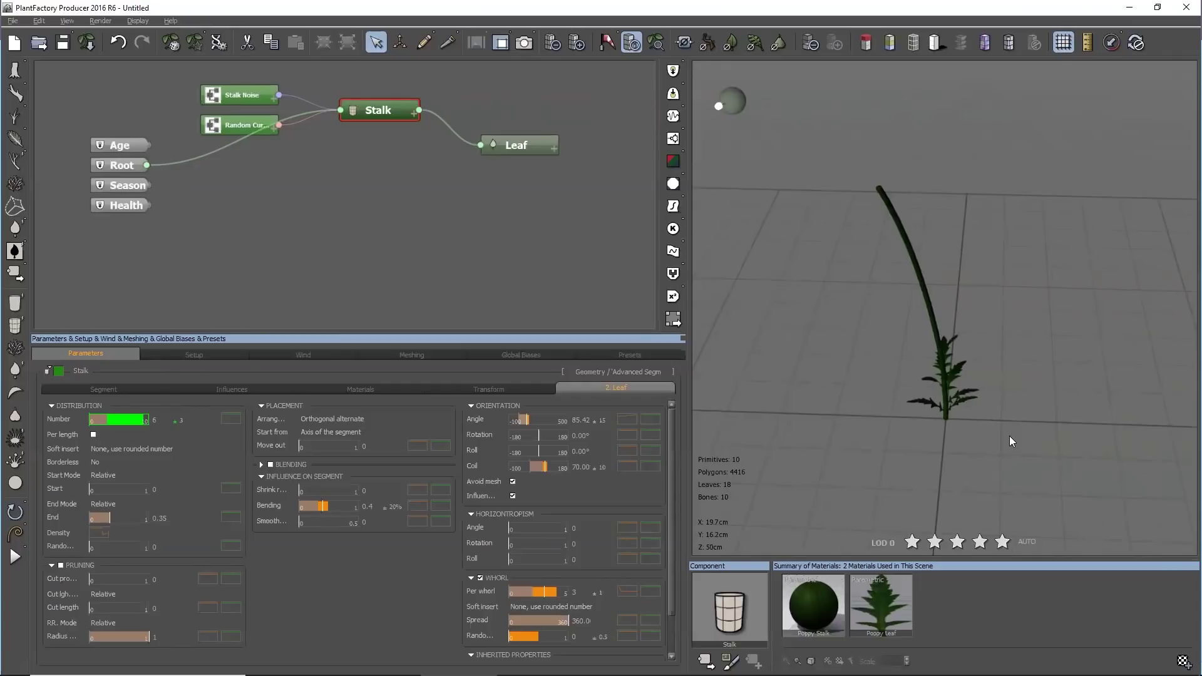
{"action": "left_click_drag", "start_coordinate": [1049, 396], "coordinate": [1001, 378]}
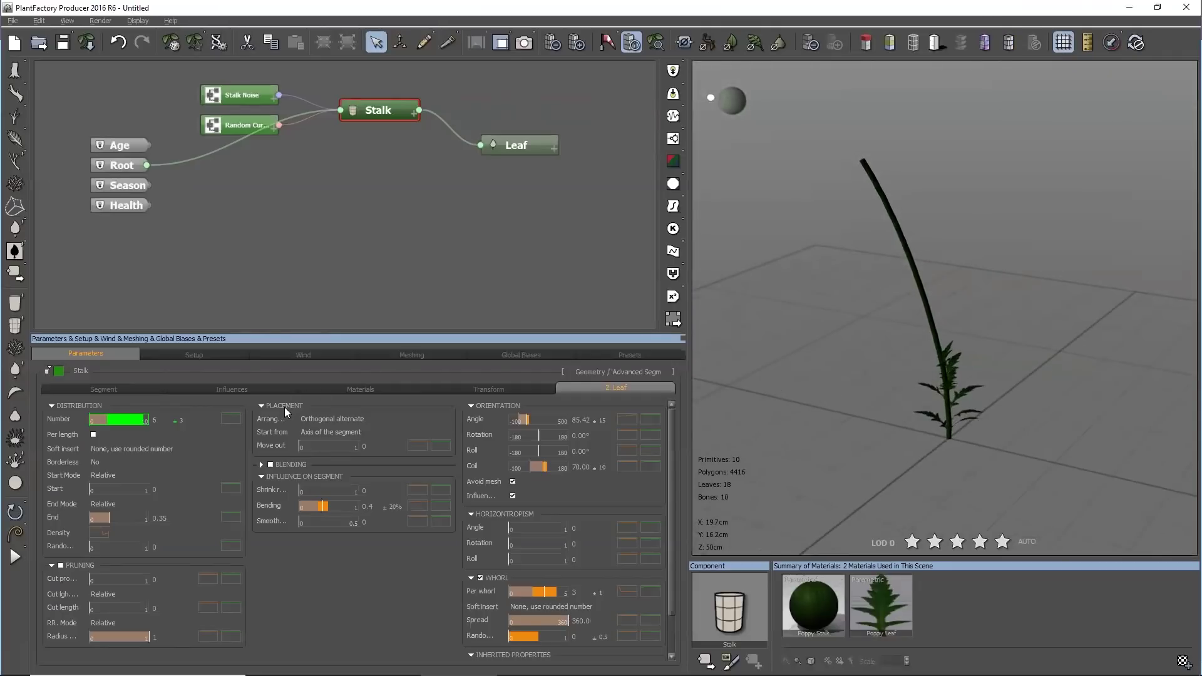
Try the Orthogonal placement arrangement for the leaves and return to Orthogonal alternate
{"action": "mouse_move", "coordinate": [285, 408]}
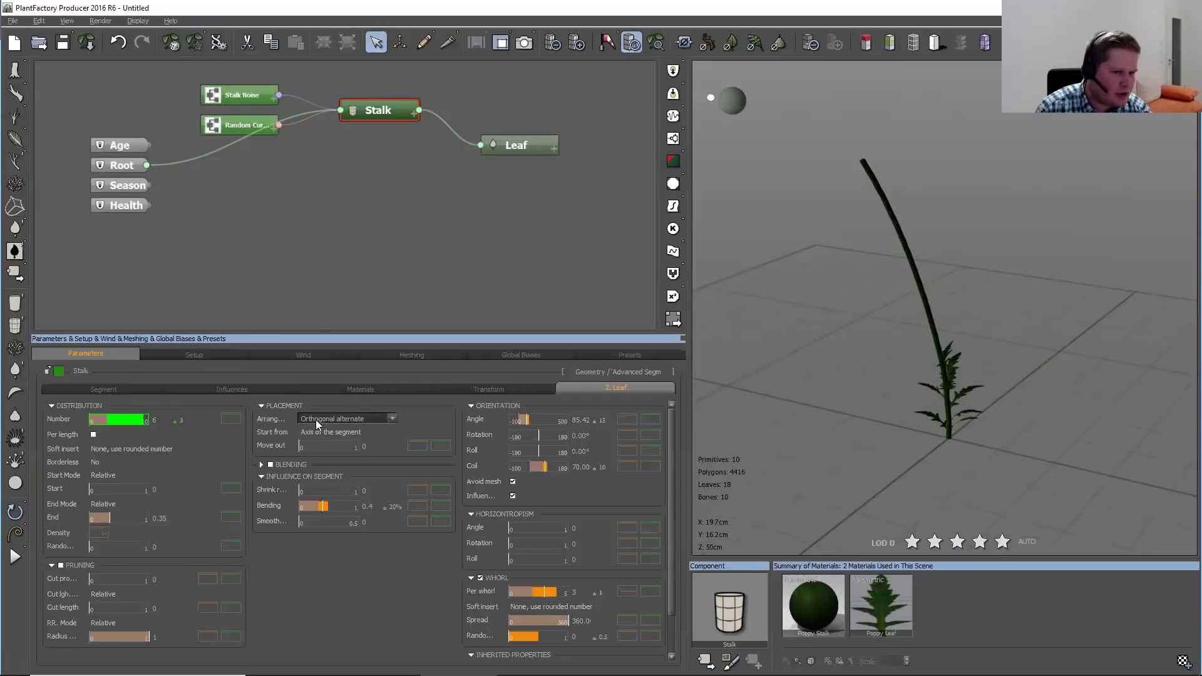
{"action": "left_click", "coordinate": [393, 420]}
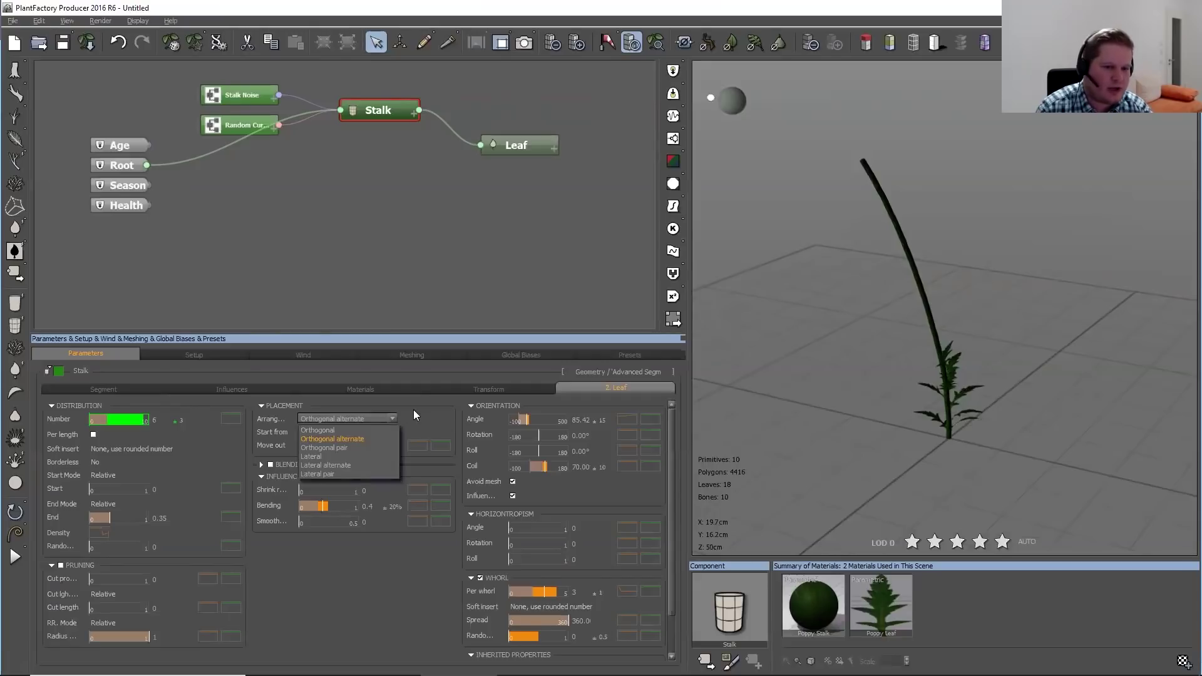
{"action": "left_click", "coordinate": [326, 430]}
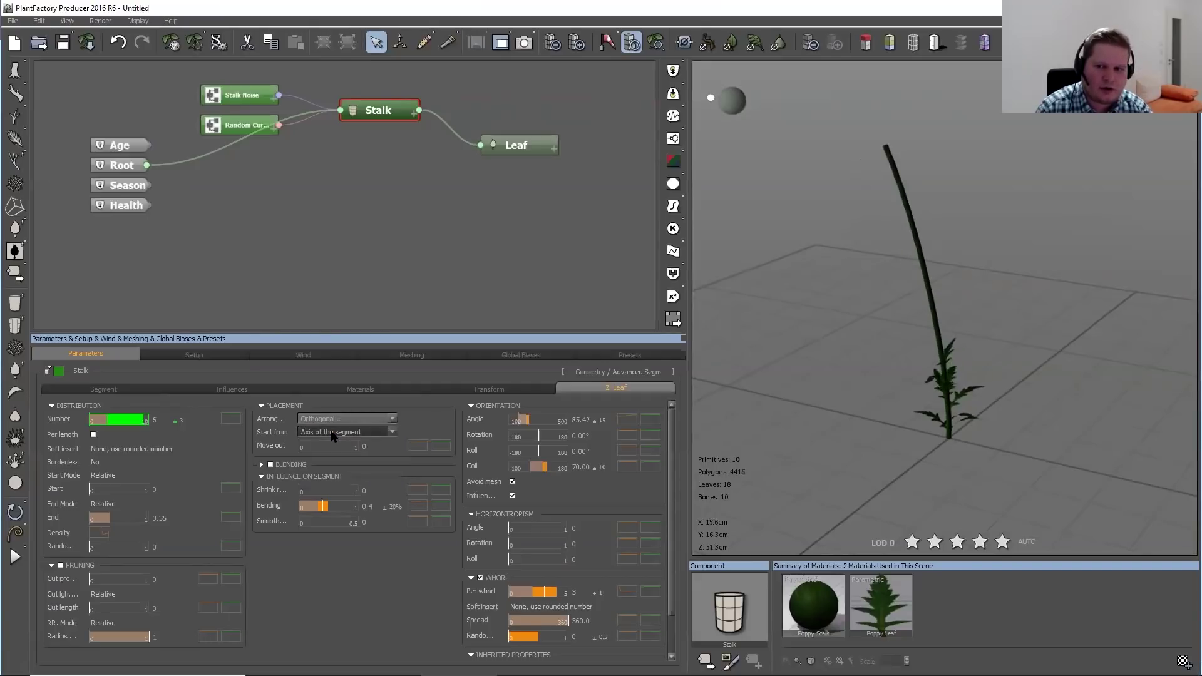
{"action": "left_click_drag", "start_coordinate": [900, 454], "coordinate": [946, 429]}
{"action": "scroll", "coordinate": [970, 421], "scroll_direction": "up", "scroll_amount": 4}
{"action": "scroll", "coordinate": [887, 444], "scroll_direction": "up", "scroll_amount": 3}
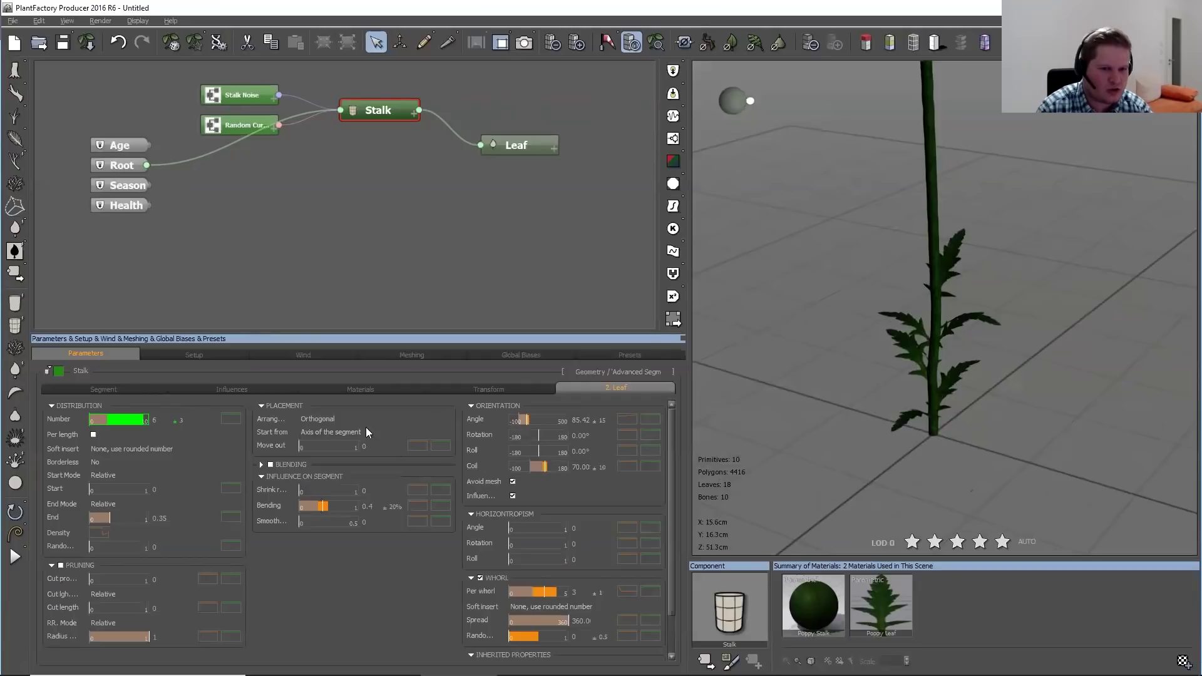
{"action": "left_click", "coordinate": [348, 418]}
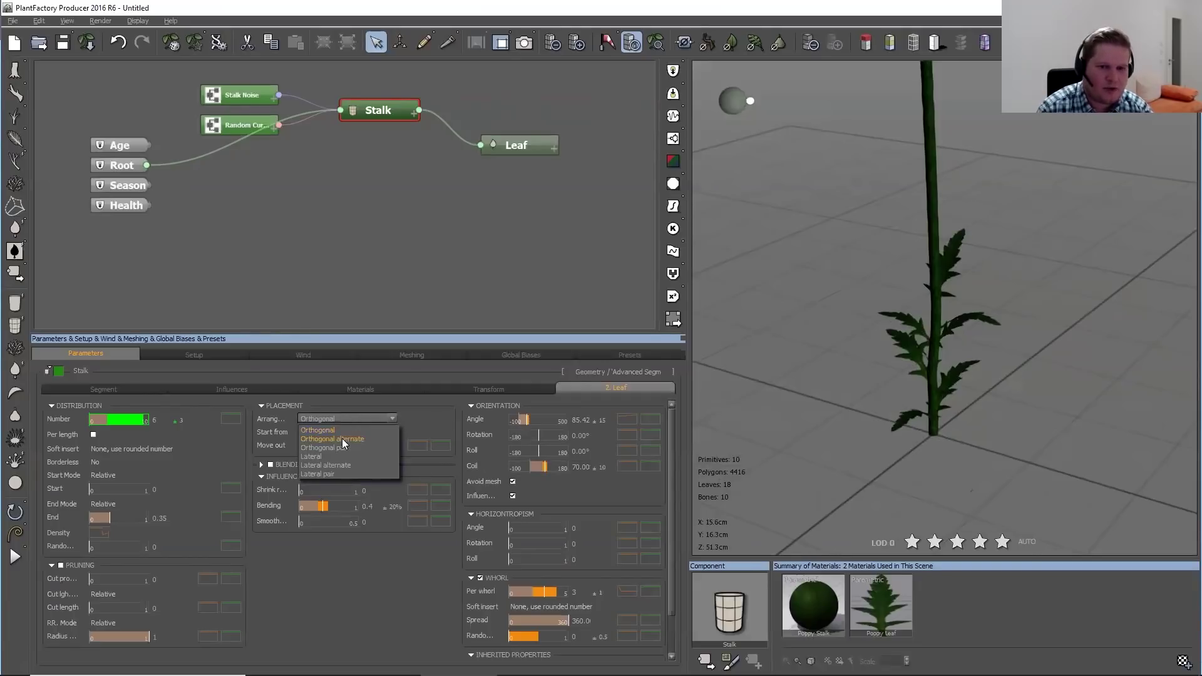
{"action": "left_click", "coordinate": [332, 439]}
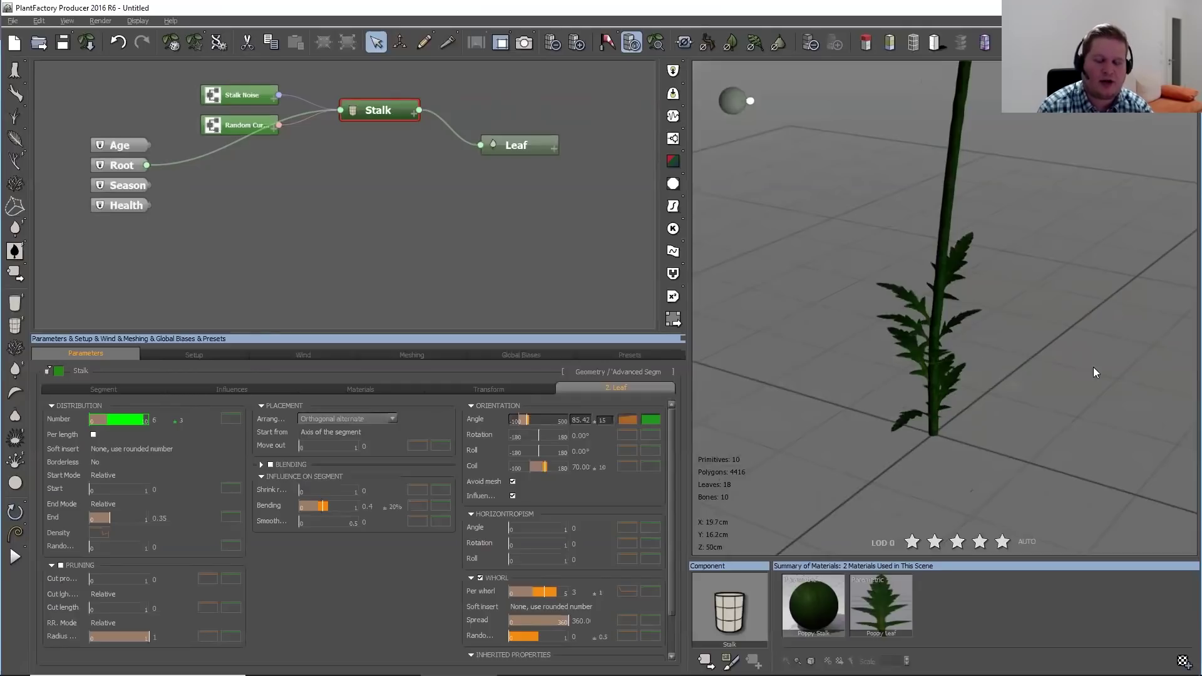
Try the Orthogonal pair arrangement for the leaves and settle on Orthogonal
{"action": "left_click", "coordinate": [351, 434]}
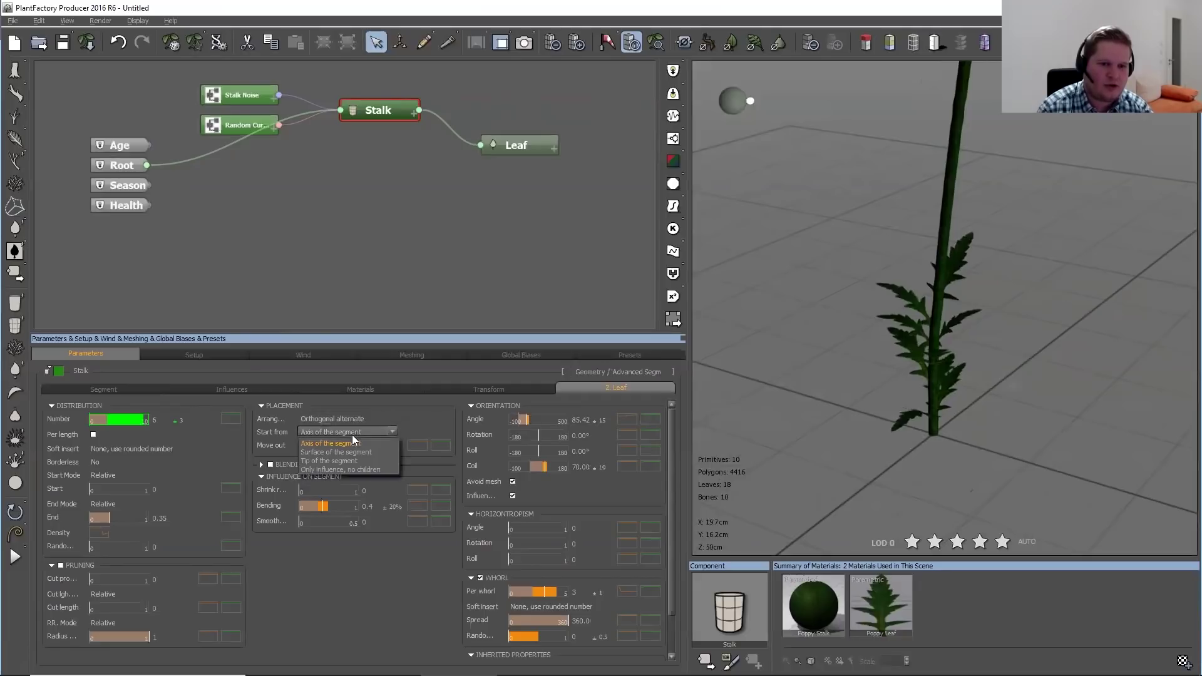
{"action": "left_click", "coordinate": [370, 420]}
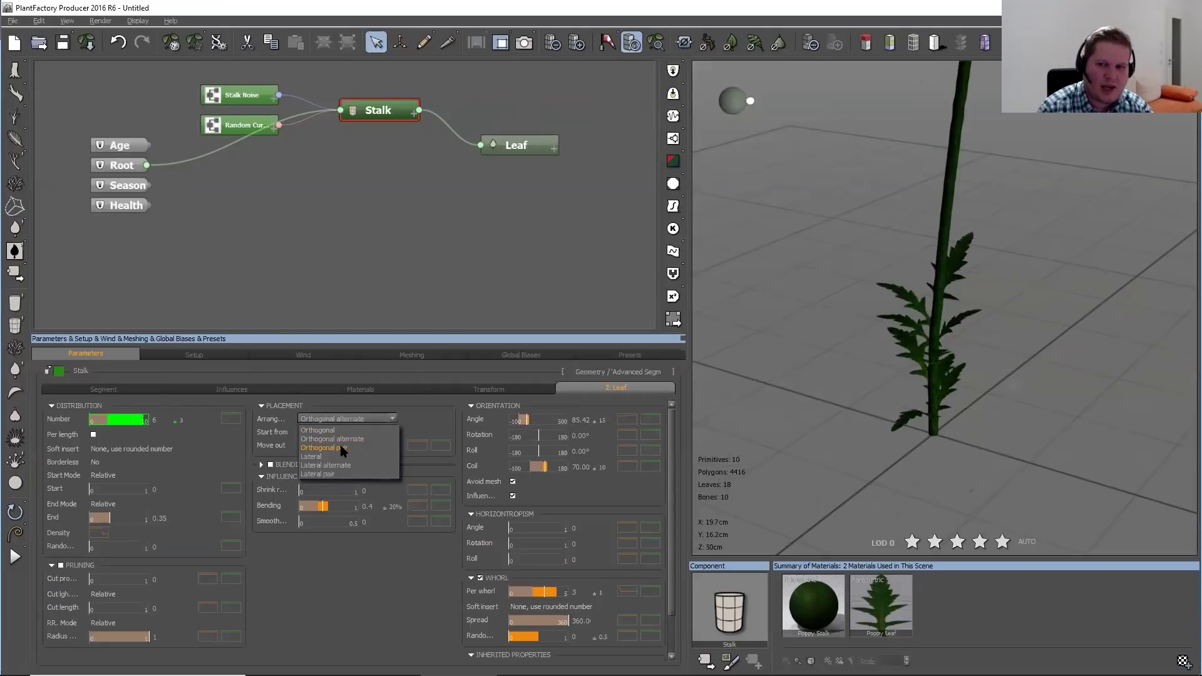
{"action": "left_click", "coordinate": [341, 447]}
{"action": "left_click_drag", "start_coordinate": [1049, 339], "coordinate": [945, 311]}
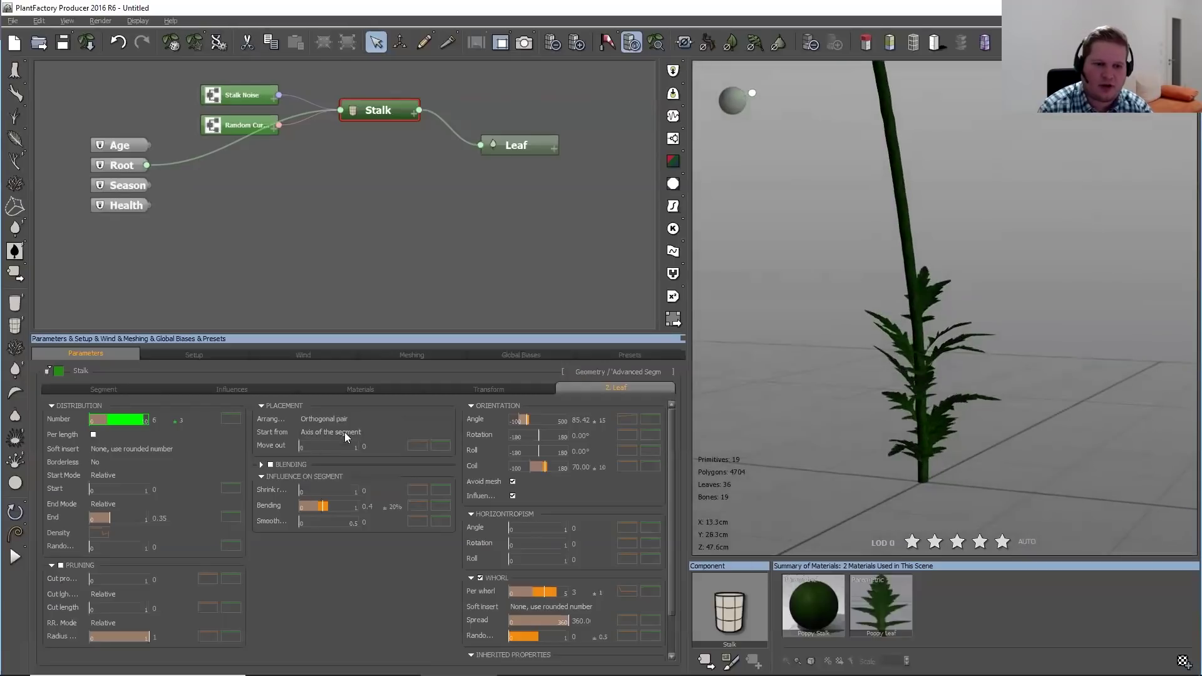
{"action": "left_click", "coordinate": [353, 418]}
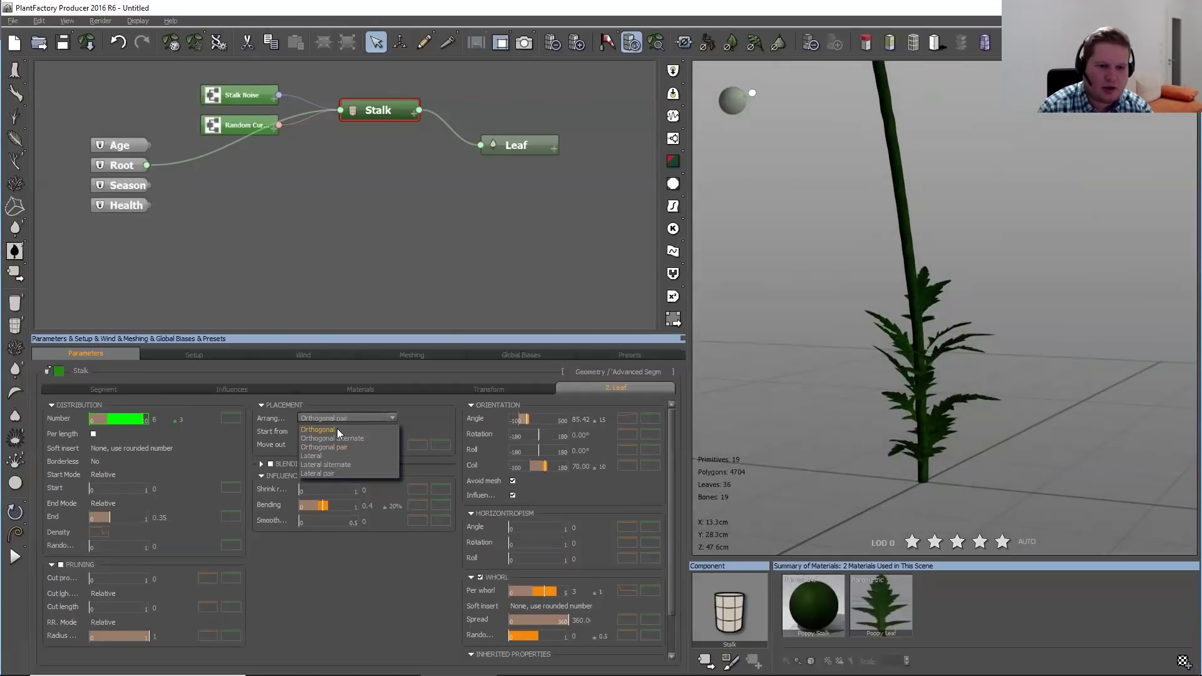
{"action": "left_click", "coordinate": [336, 429]}
Add an Advanced Segment primitive to the graph and connect it as a child of the Stalk node
{"action": "left_click", "coordinate": [547, 199]}
{"action": "right_click", "coordinate": [548, 201]}
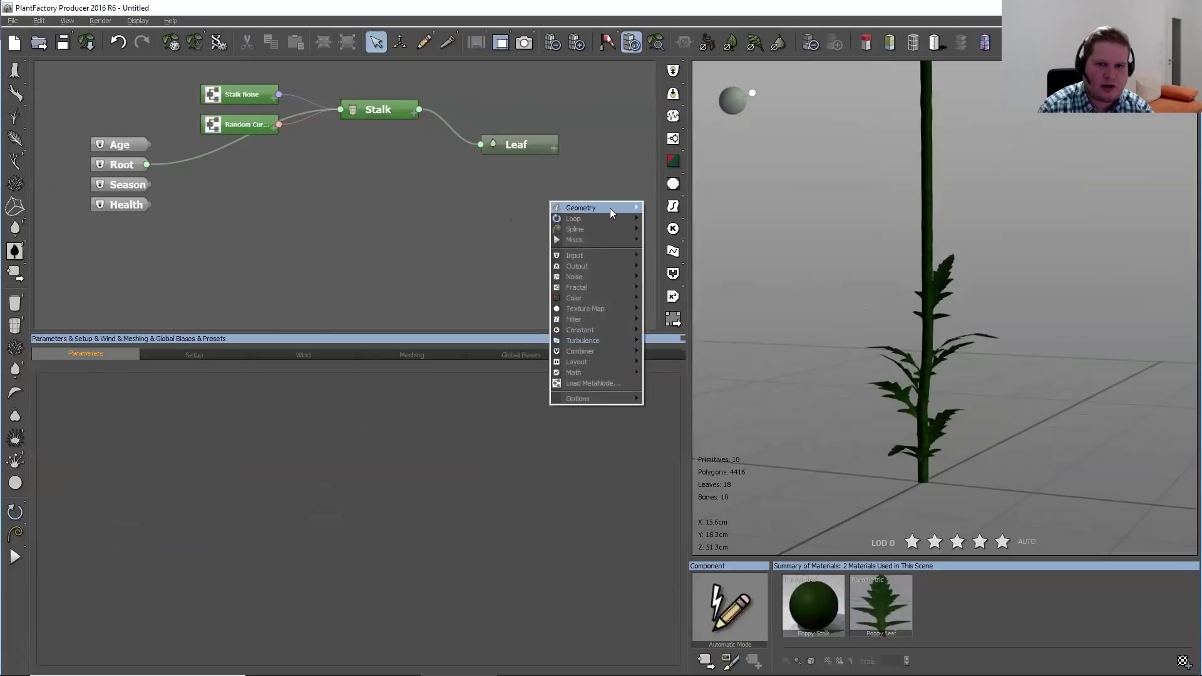
{"action": "mouse_move", "coordinate": [609, 208]}
{"action": "left_click", "coordinate": [682, 329]}
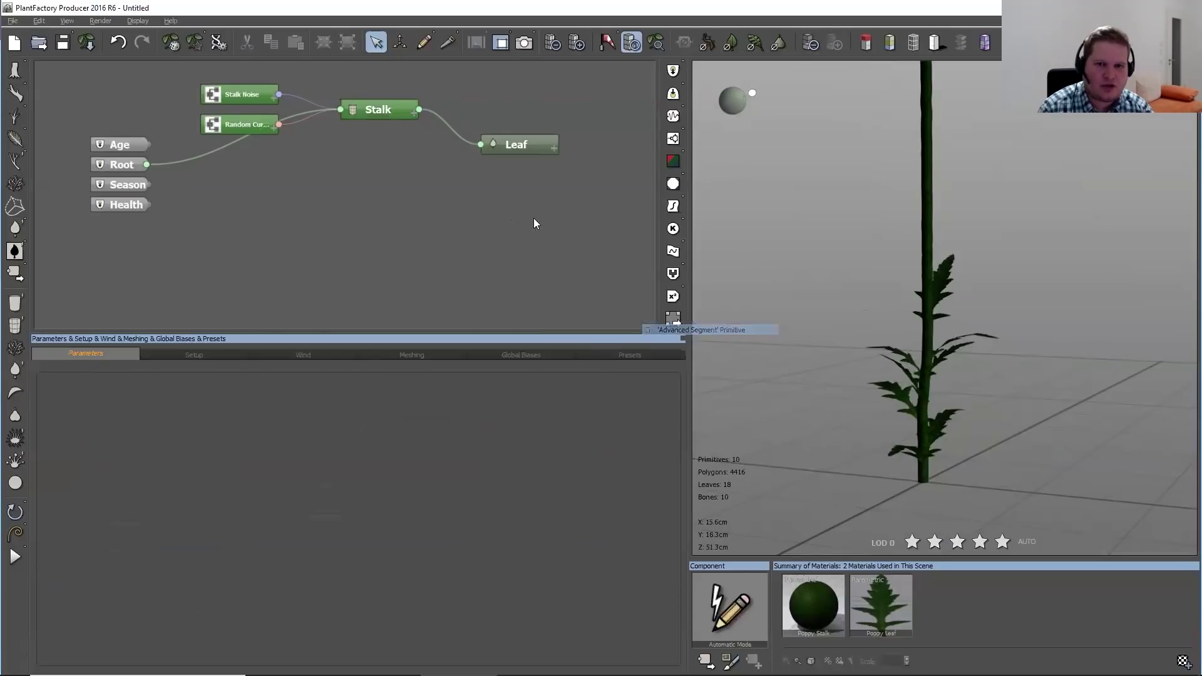
{"action": "left_click_drag", "start_coordinate": [520, 195], "coordinate": [413, 128]}
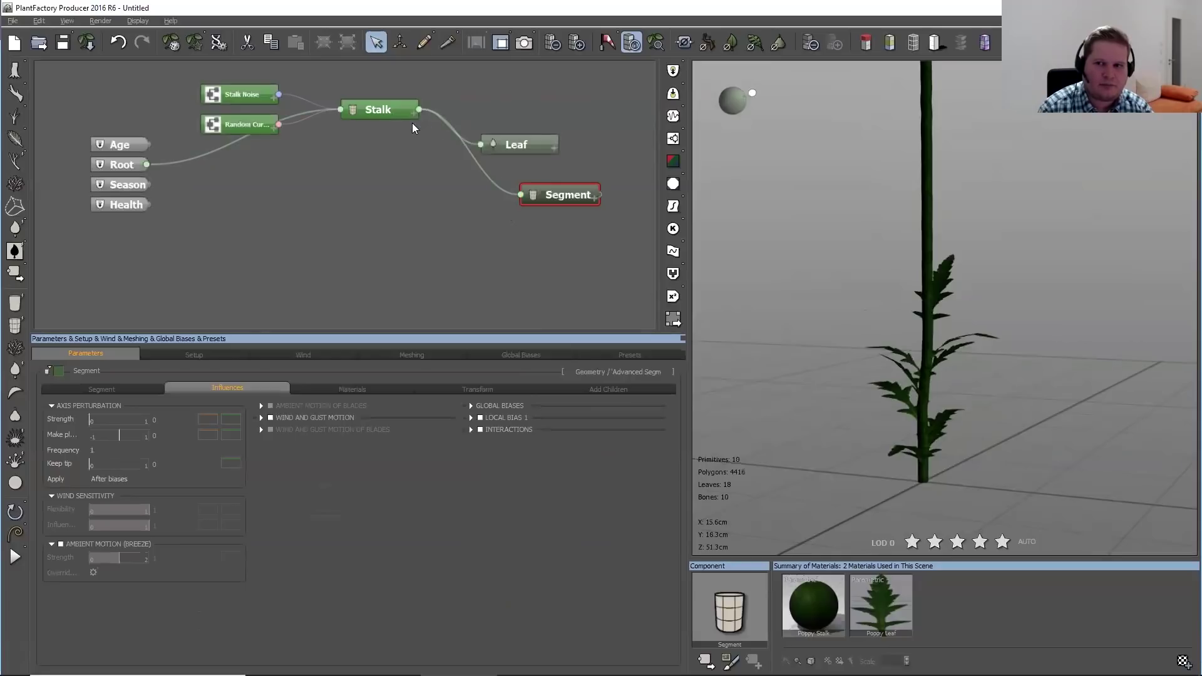
Set the number of Segment children on the Stalk to 20
{"action": "left_click", "coordinate": [378, 109]}
{"action": "left_click", "coordinate": [607, 390]}
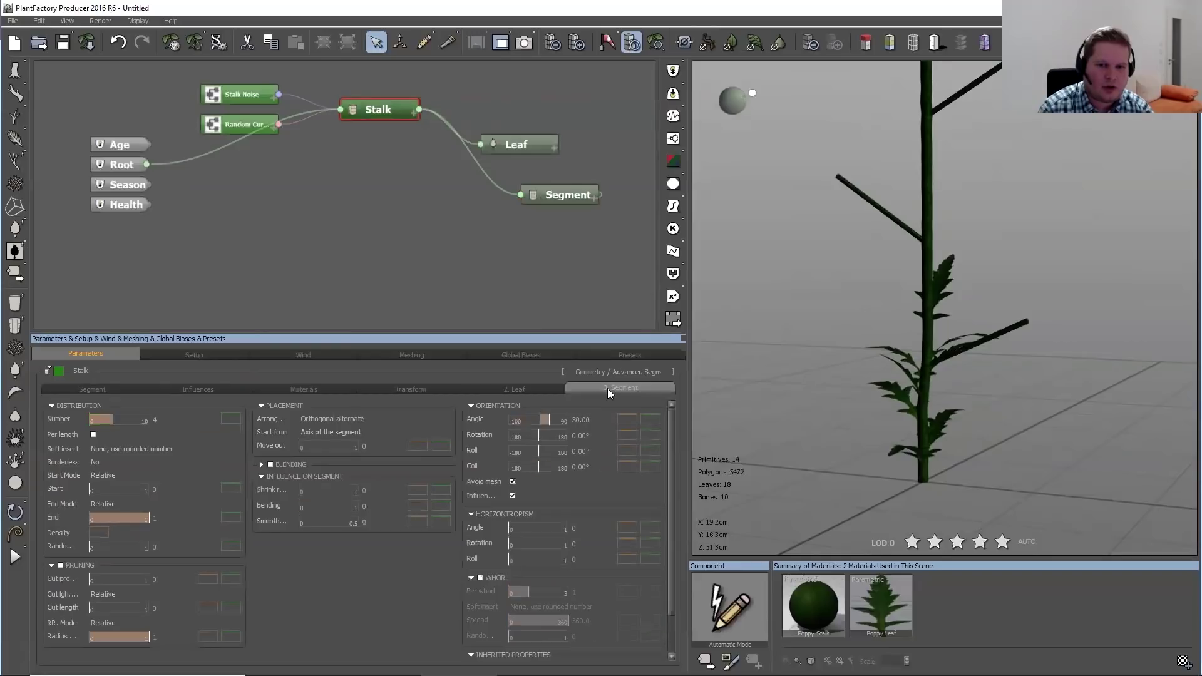
{"action": "left_click", "coordinate": [155, 420]}
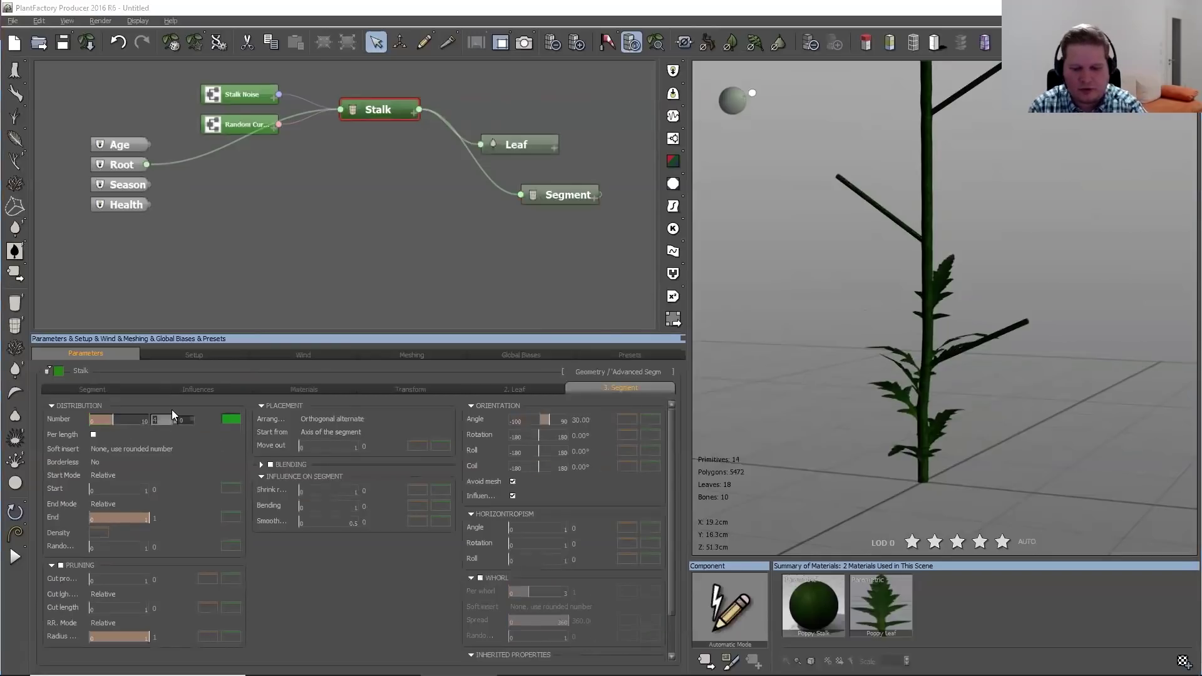
{"action": "type", "text": "20"}
{"action": "key", "text": "Return"}
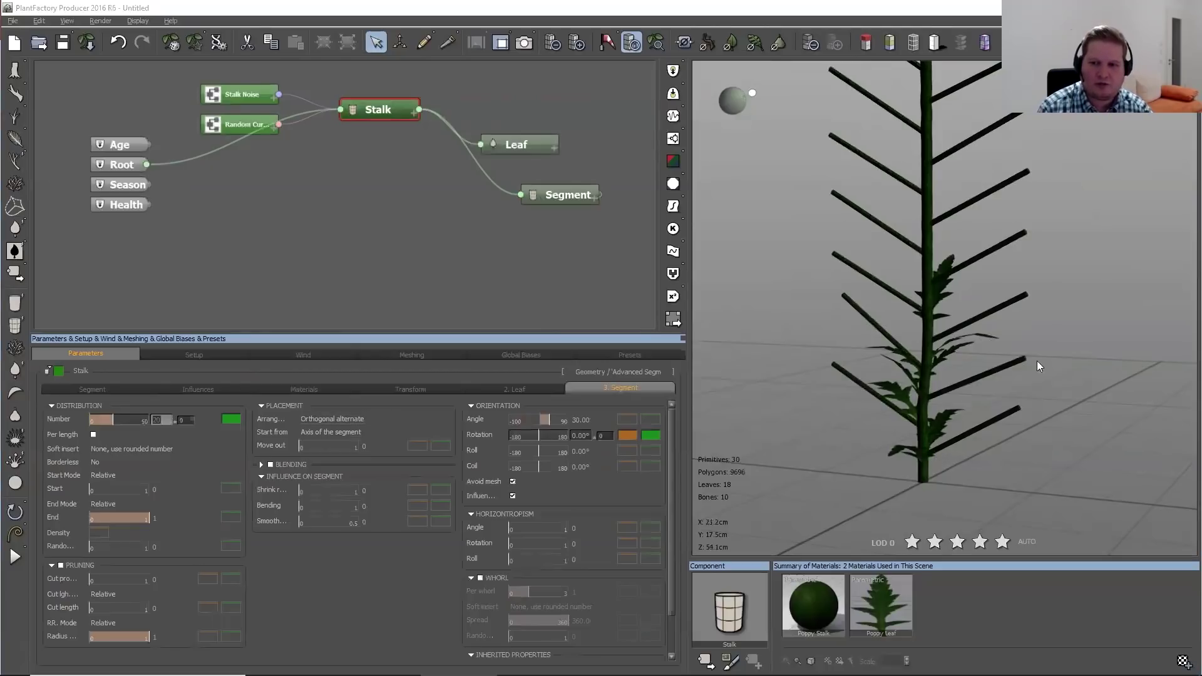
Try the Orthogonal and Orthogonal pair placement arrangements for the Stalk's Segment children
{"action": "left_click", "coordinate": [358, 418]}
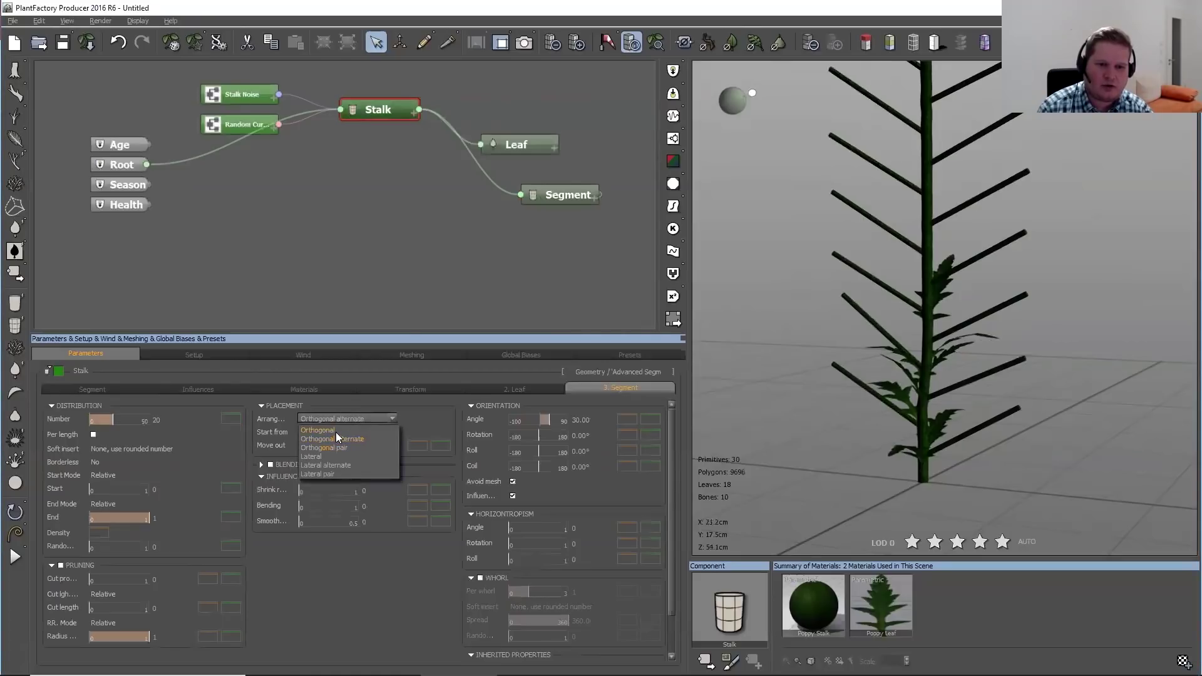
{"action": "left_click", "coordinate": [335, 431]}
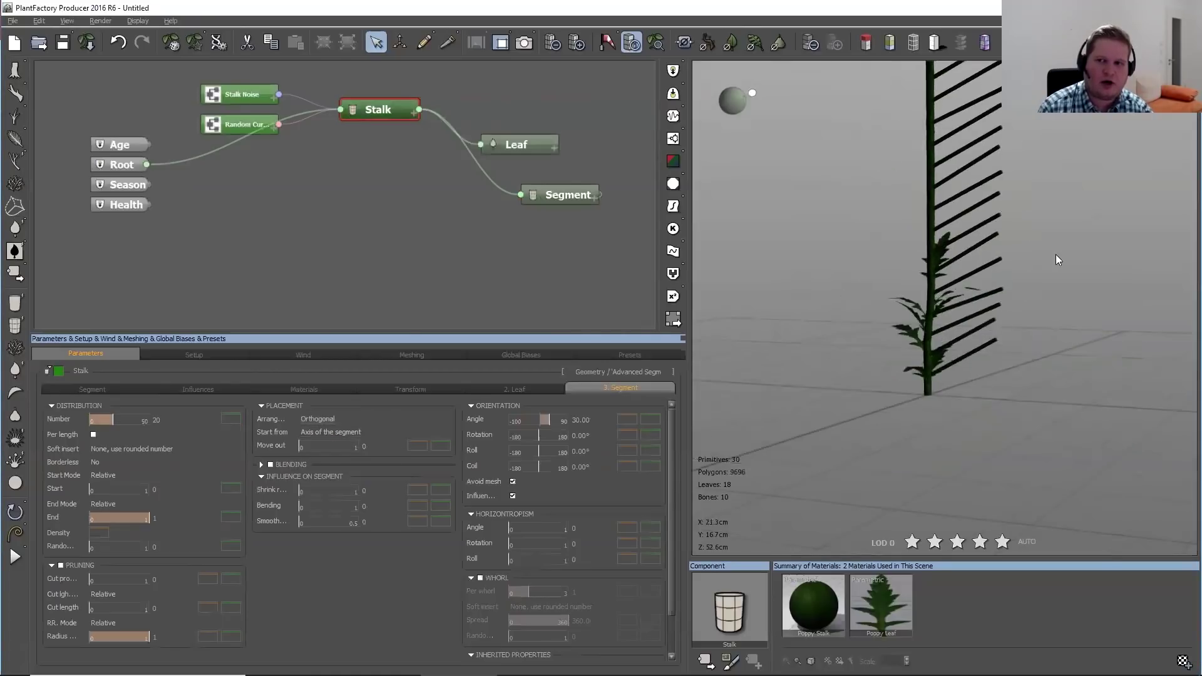
{"action": "left_click_drag", "start_coordinate": [1039, 201], "coordinate": [1034, 360]}
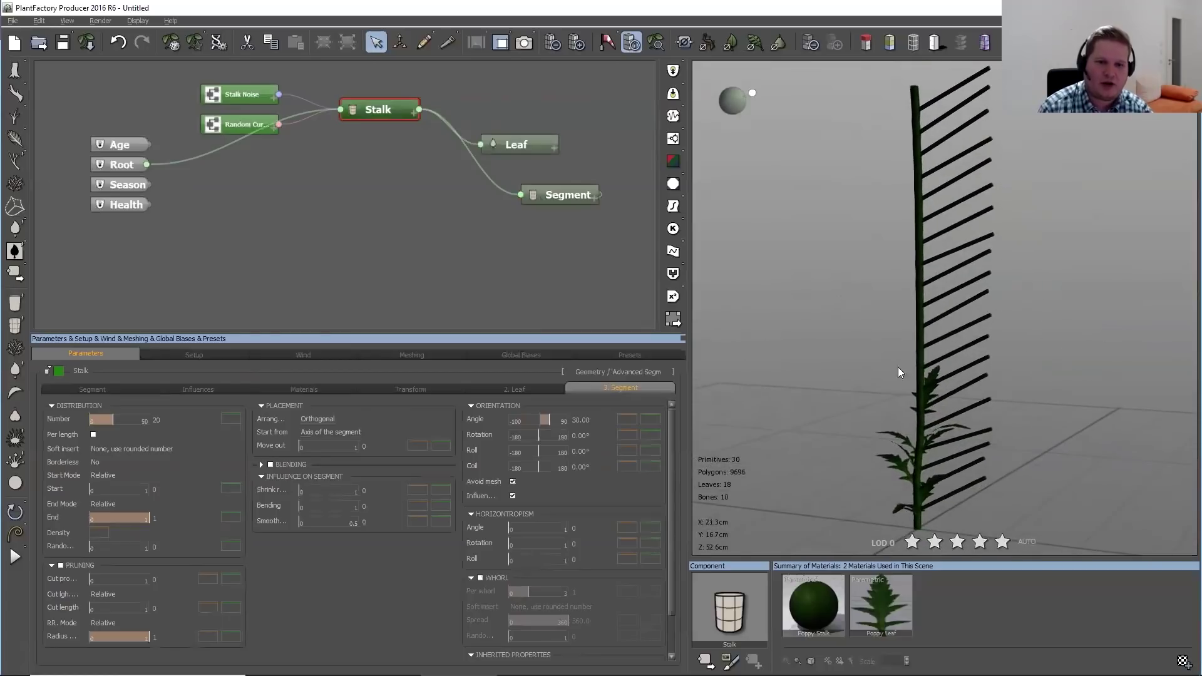
{"action": "left_click", "coordinate": [355, 418]}
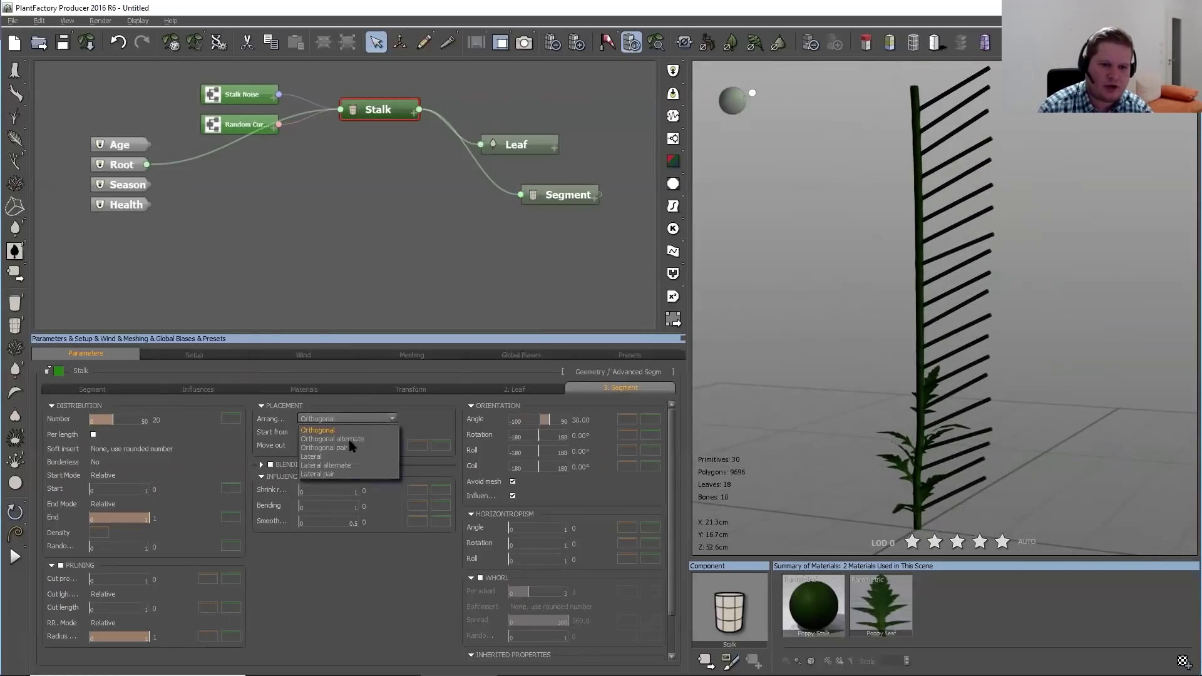
{"action": "left_click", "coordinate": [344, 447]}
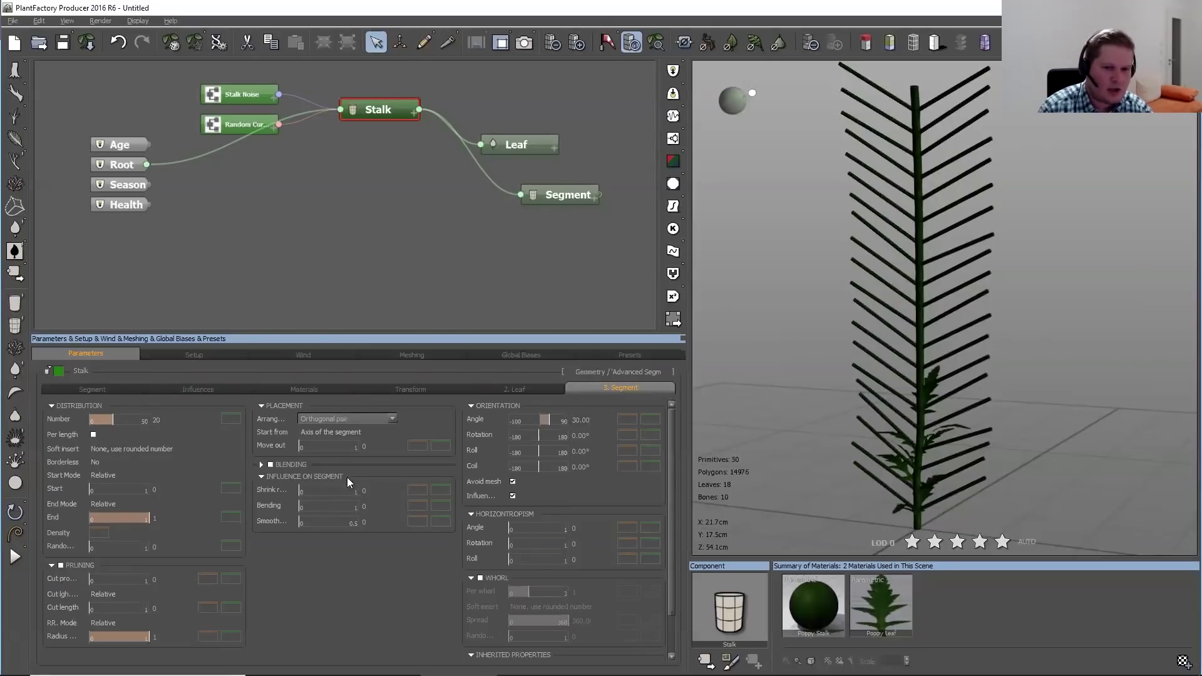
Try the Lateral and Lateral alternate arrangements for the Segment children and settle on Lateral pair
{"action": "left_click", "coordinate": [361, 419]}
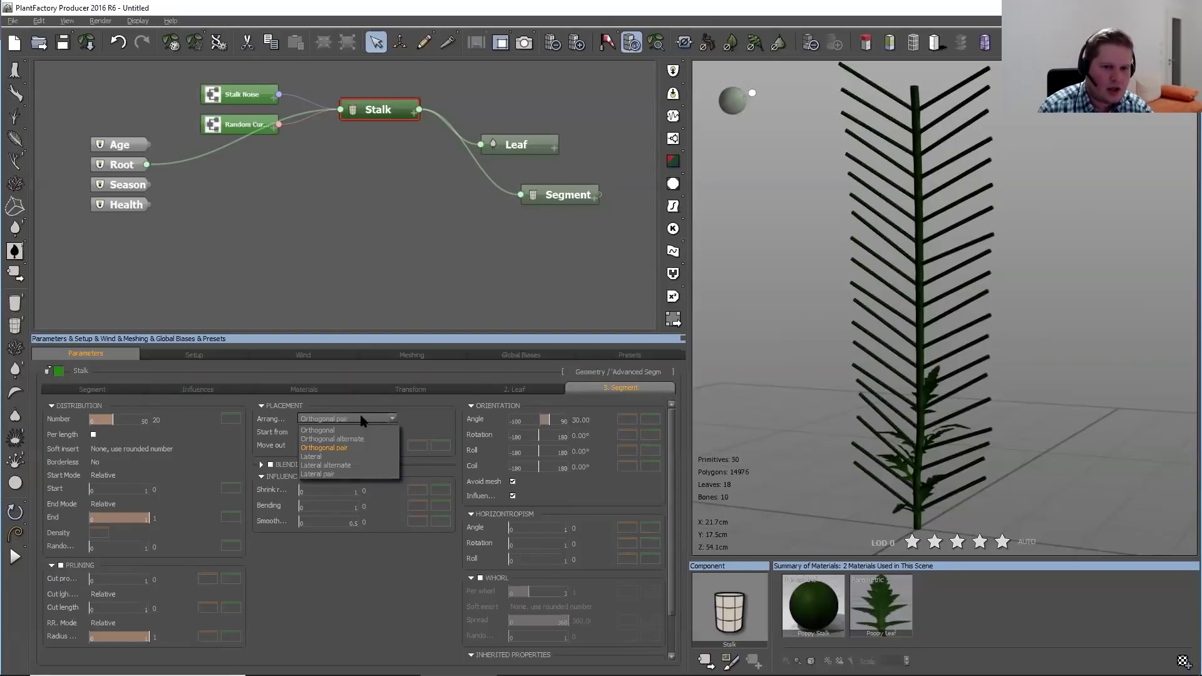
{"action": "left_click", "coordinate": [318, 456]}
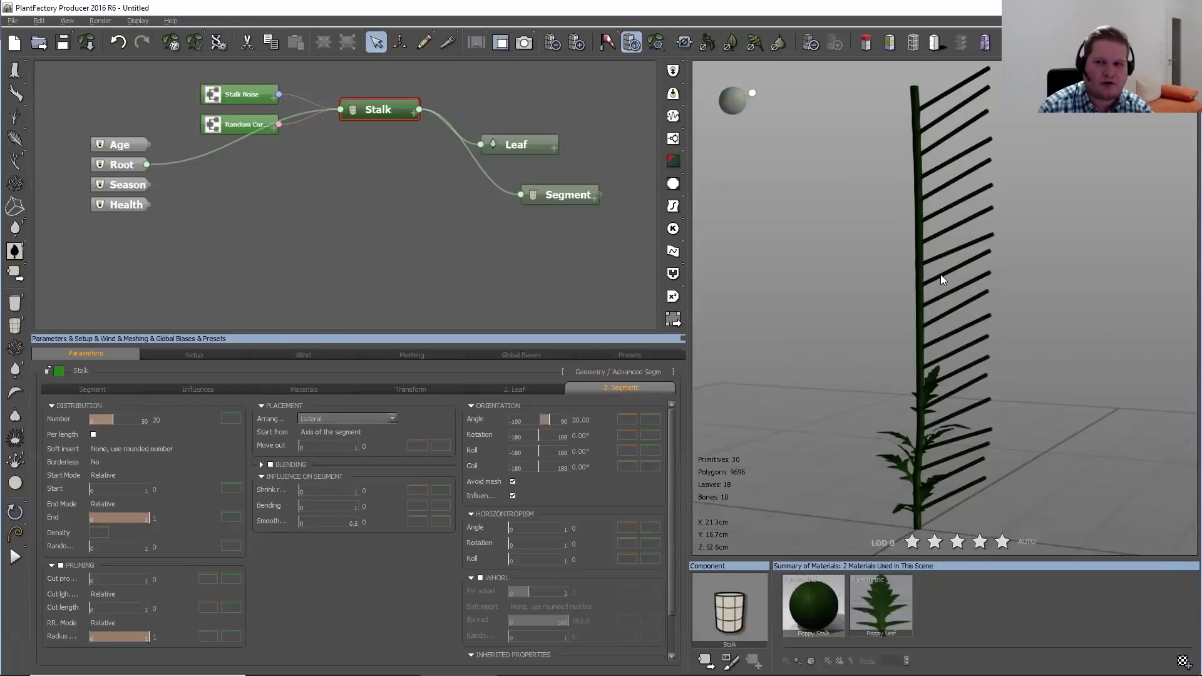
{"action": "left_click_drag", "start_coordinate": [1048, 283], "coordinate": [920, 307]}
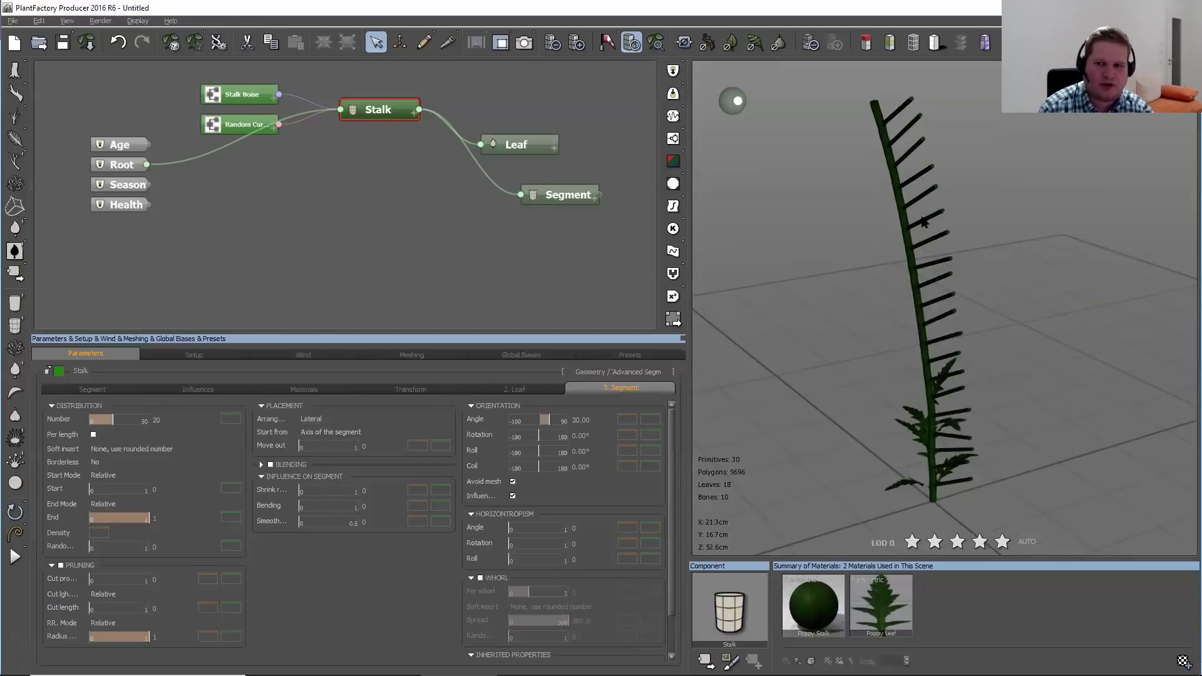
{"action": "left_click", "coordinate": [369, 433]}
{"action": "left_click", "coordinate": [347, 415]}
{"action": "left_click", "coordinate": [344, 418]}
{"action": "left_click", "coordinate": [339, 456]}
{"action": "left_click", "coordinate": [336, 417]}
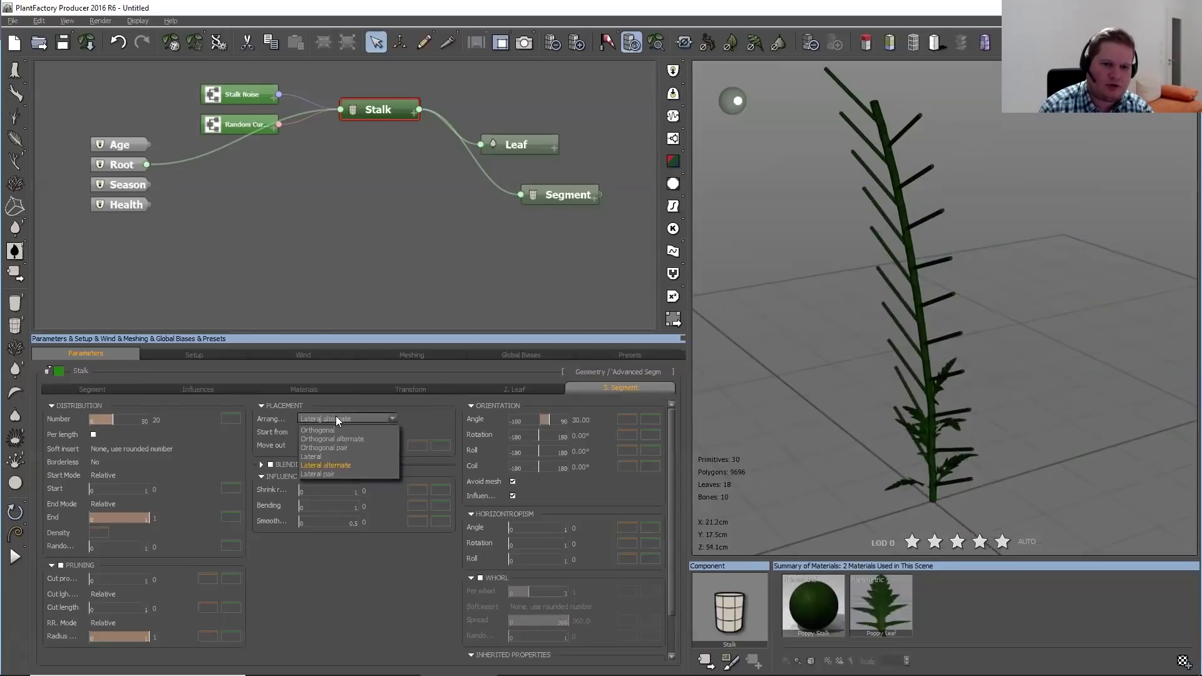
{"action": "left_click", "coordinate": [327, 469]}
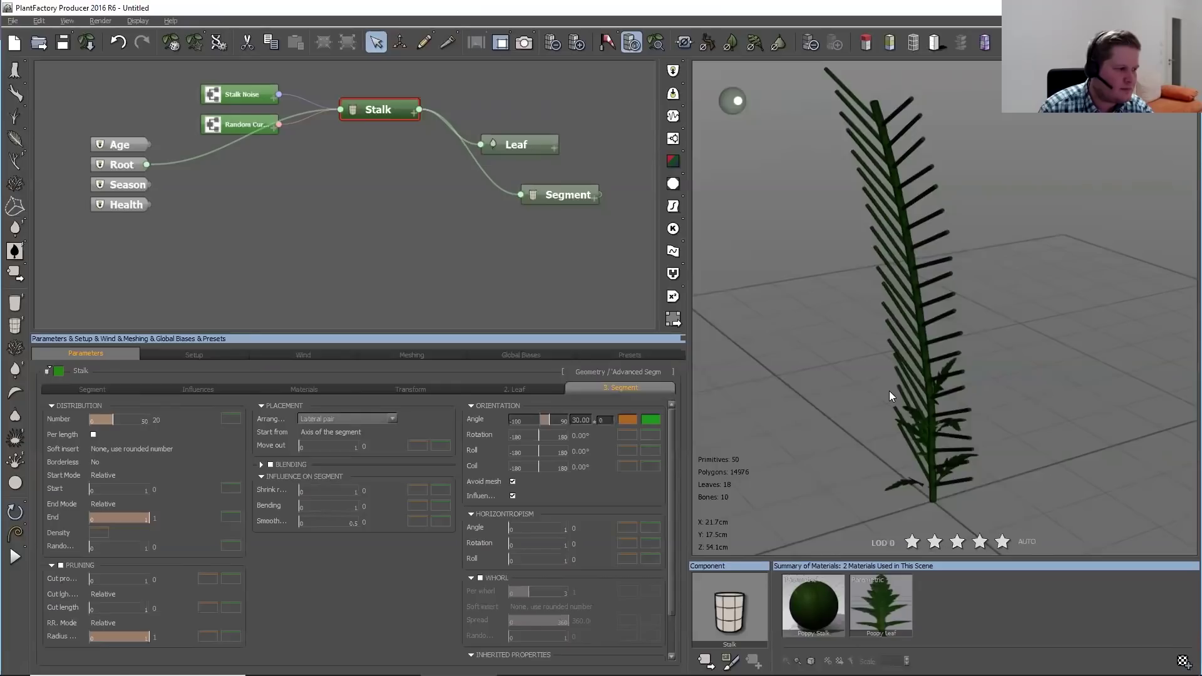
Delete the Segment node from the graph, leaving the Leaf node attached to the Stalk
{"action": "left_click_drag", "start_coordinate": [638, 232], "coordinate": [534, 180]}
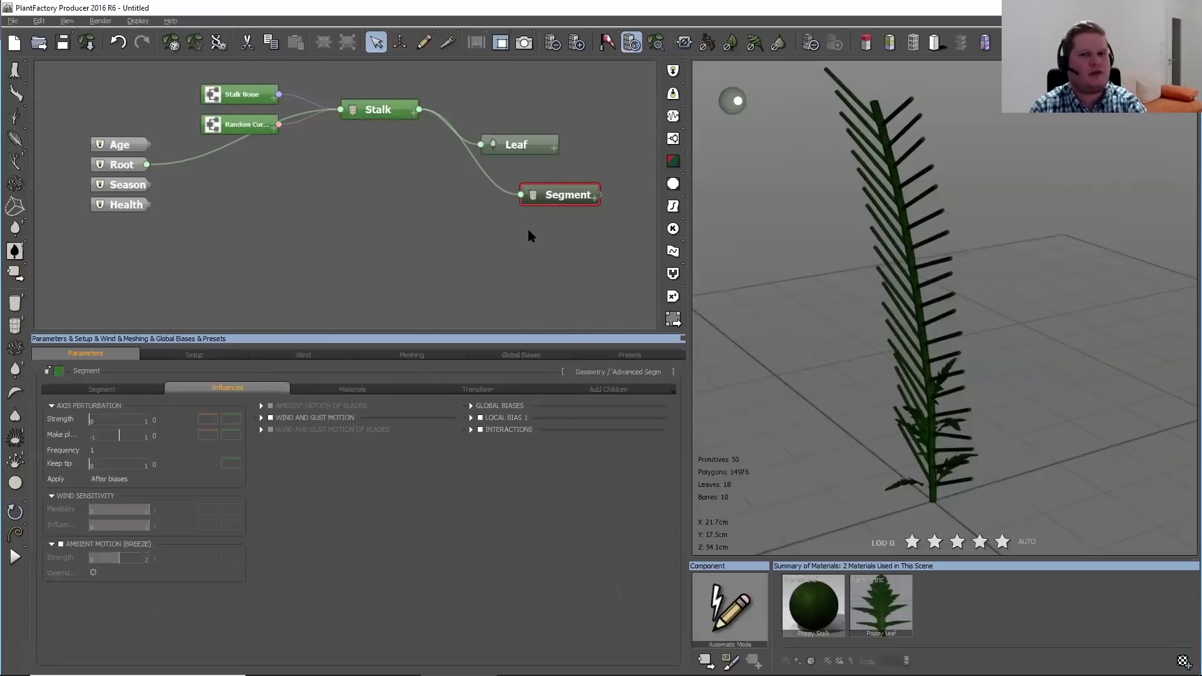
{"action": "key", "text": "Delete"}
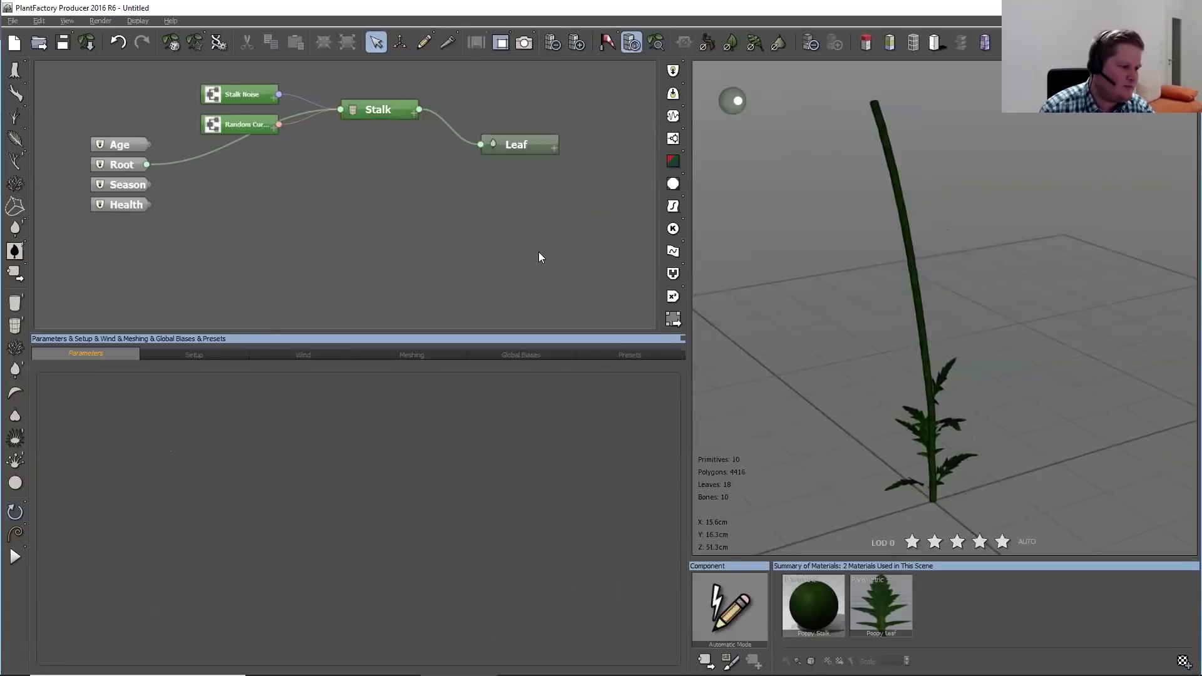
{"action": "mouse_move", "coordinate": [831, 304]}
{"action": "left_mouse_down"}
{"action": "mouse_move", "coordinate": [864, 325]}
{"action": "mouse_move", "coordinate": [828, 334]}
{"action": "mouse_move", "coordinate": [817, 315]}
{"action": "left_mouse_up"}
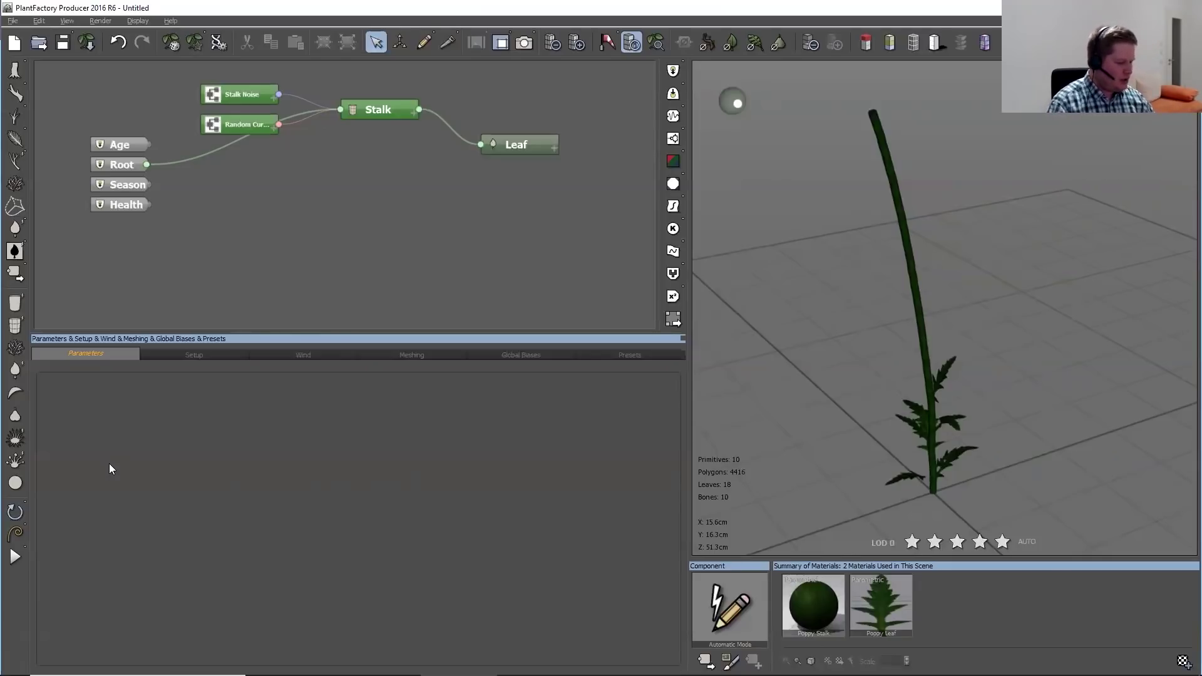
Add an Advanced Segment primitive to the graph and place it below the Leaf node
{"action": "right_click", "coordinate": [447, 189]}
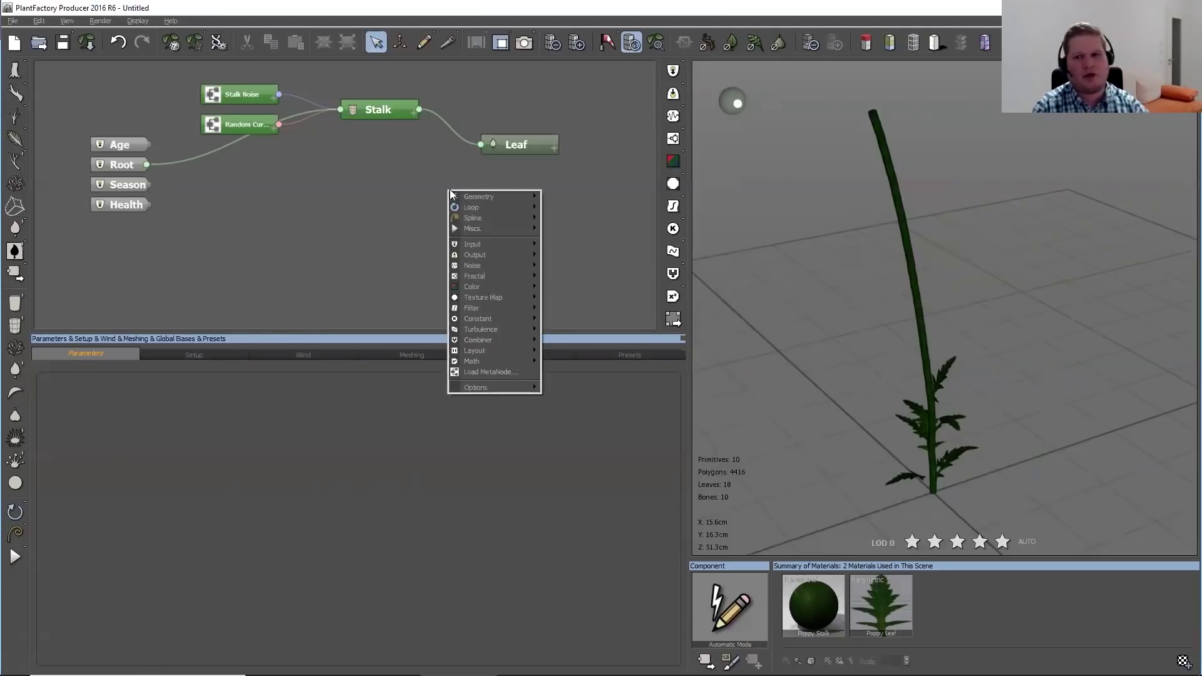
{"action": "mouse_move", "coordinate": [479, 199]}
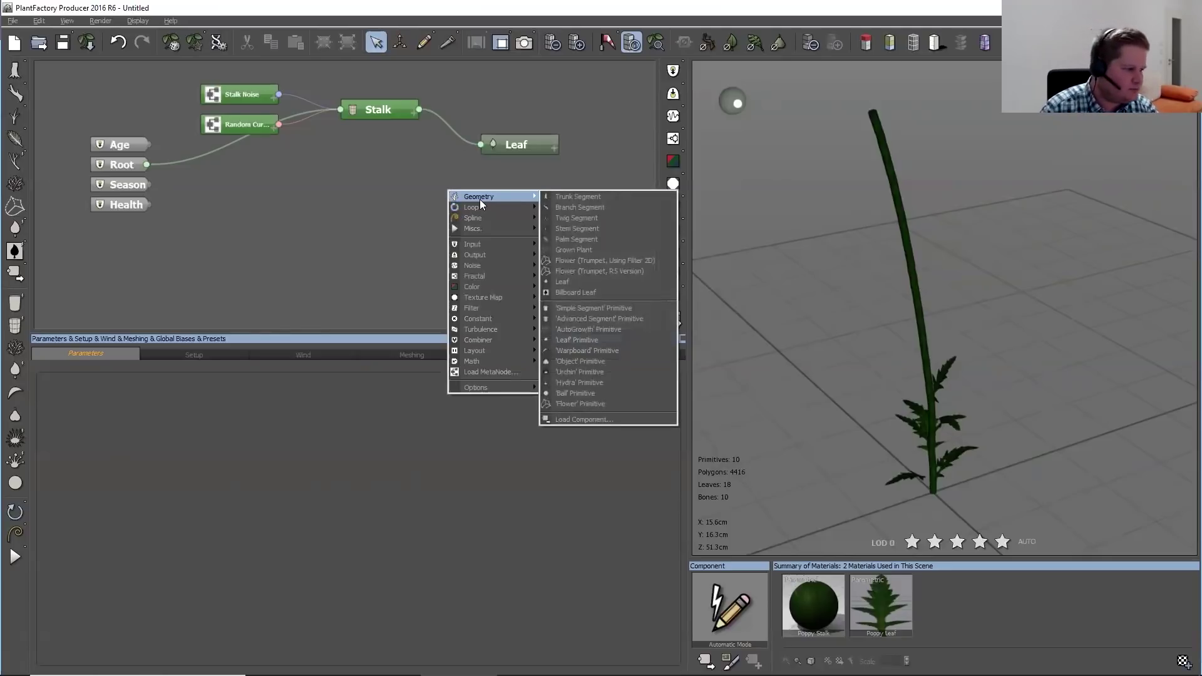
{"action": "left_click", "coordinate": [594, 318]}
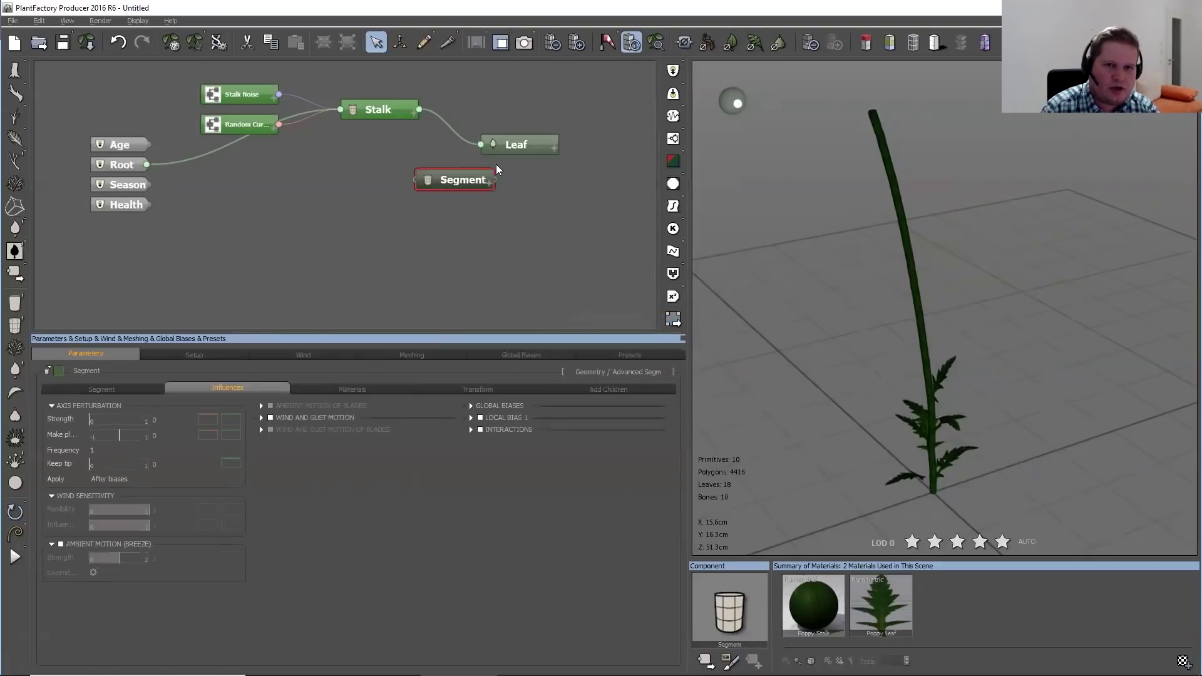
{"action": "left_click_drag", "start_coordinate": [467, 176], "coordinate": [550, 213]}
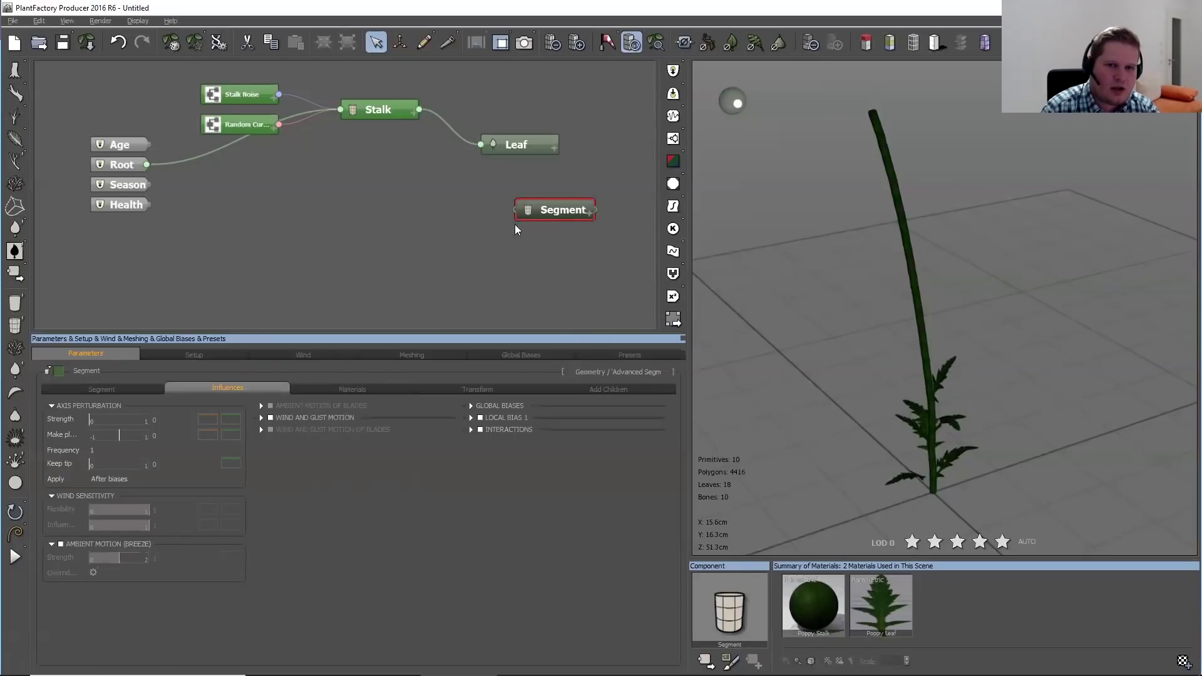
Rename the new Segment node as Hair
{"action": "double_click", "coordinate": [557, 210]}
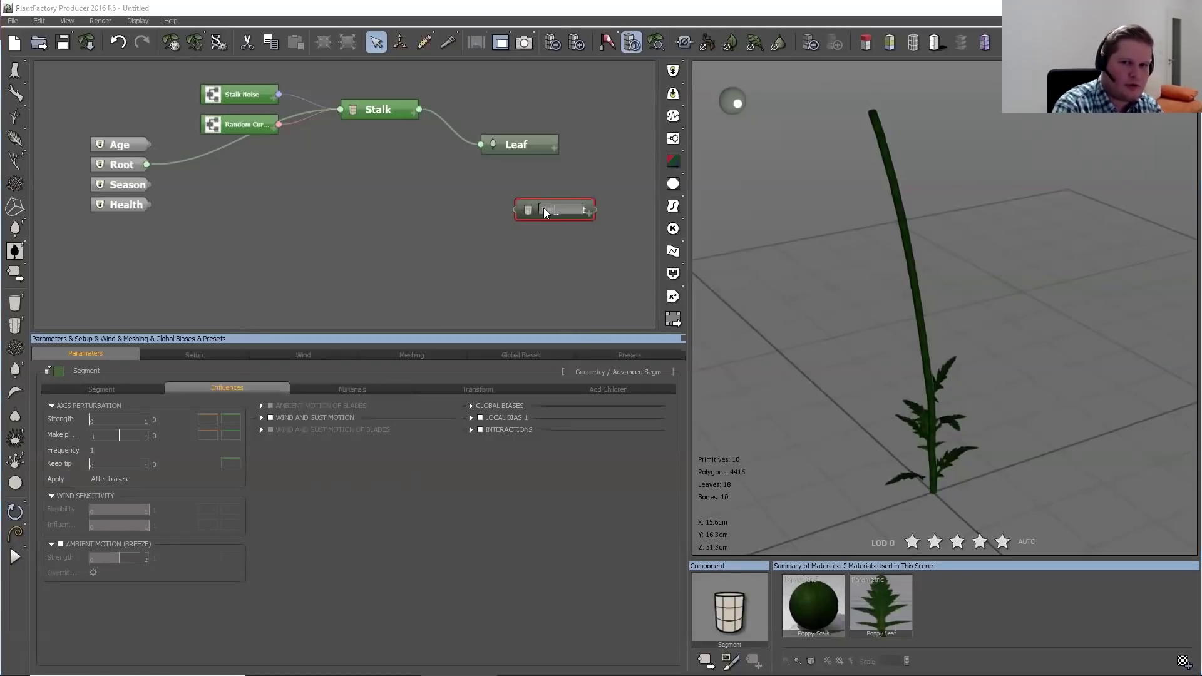
{"action": "type", "text": "Hair"}
{"action": "key", "text": "Return"}
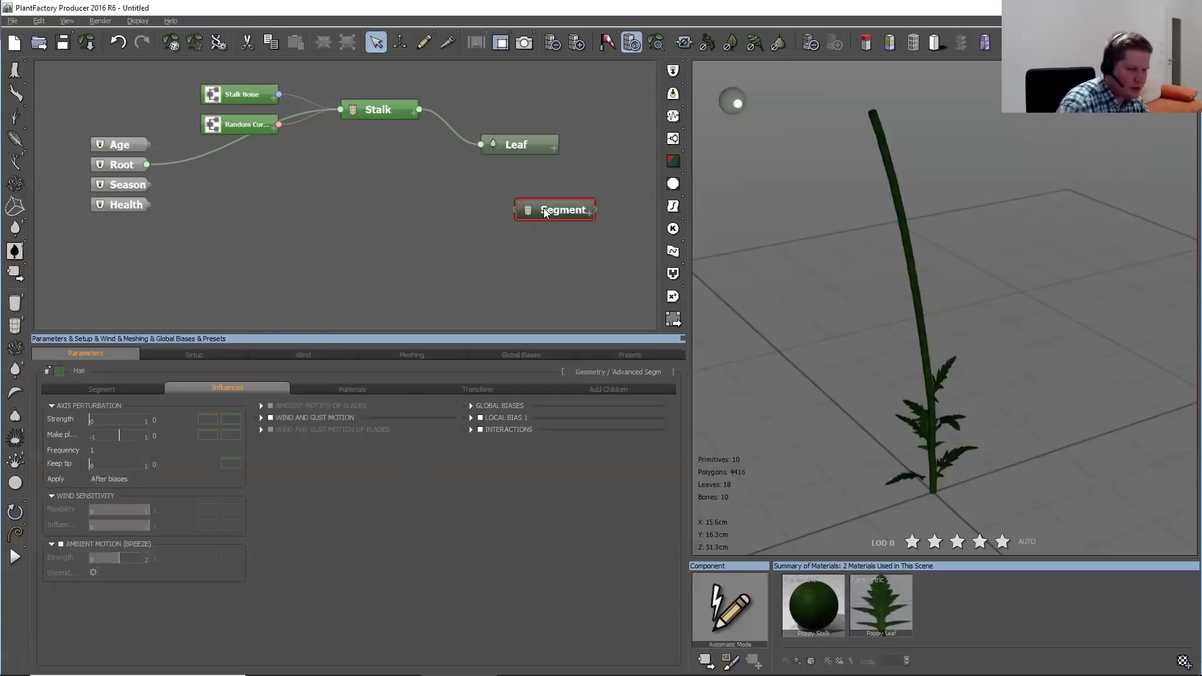
{"action": "double_click", "coordinate": [547, 214]}
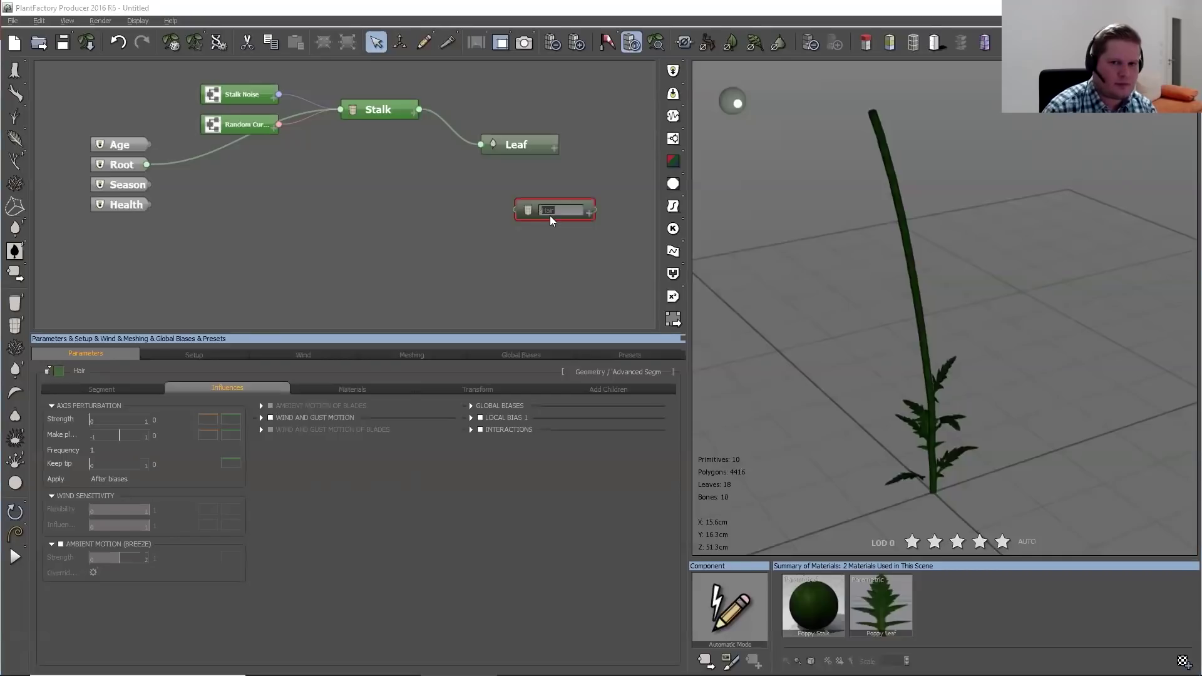
{"action": "key", "text": "Return"}
Set the Hair node's color to white and connect it to the Stalk's empty third child slot
{"action": "left_click", "coordinate": [60, 371]}
{"action": "left_click", "coordinate": [391, 258]}
{"action": "left_click", "coordinate": [378, 246]}
{"action": "left_click", "coordinate": [493, 386]}
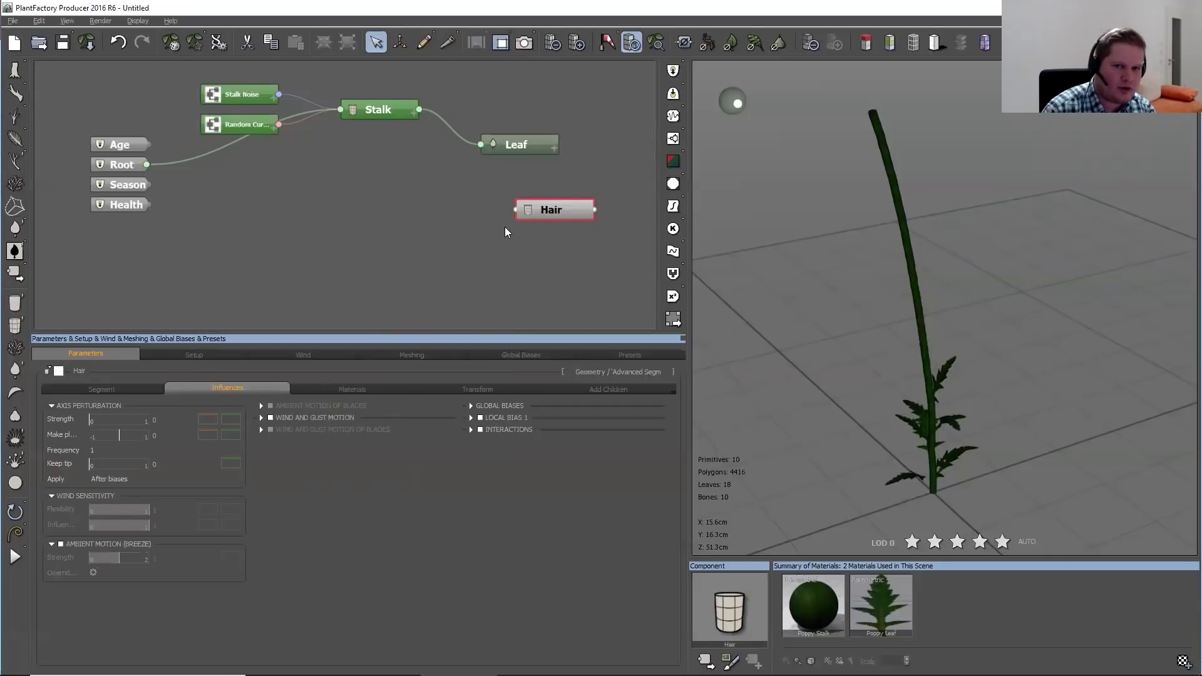
{"action": "left_click_drag", "start_coordinate": [515, 209], "coordinate": [383, 120]}
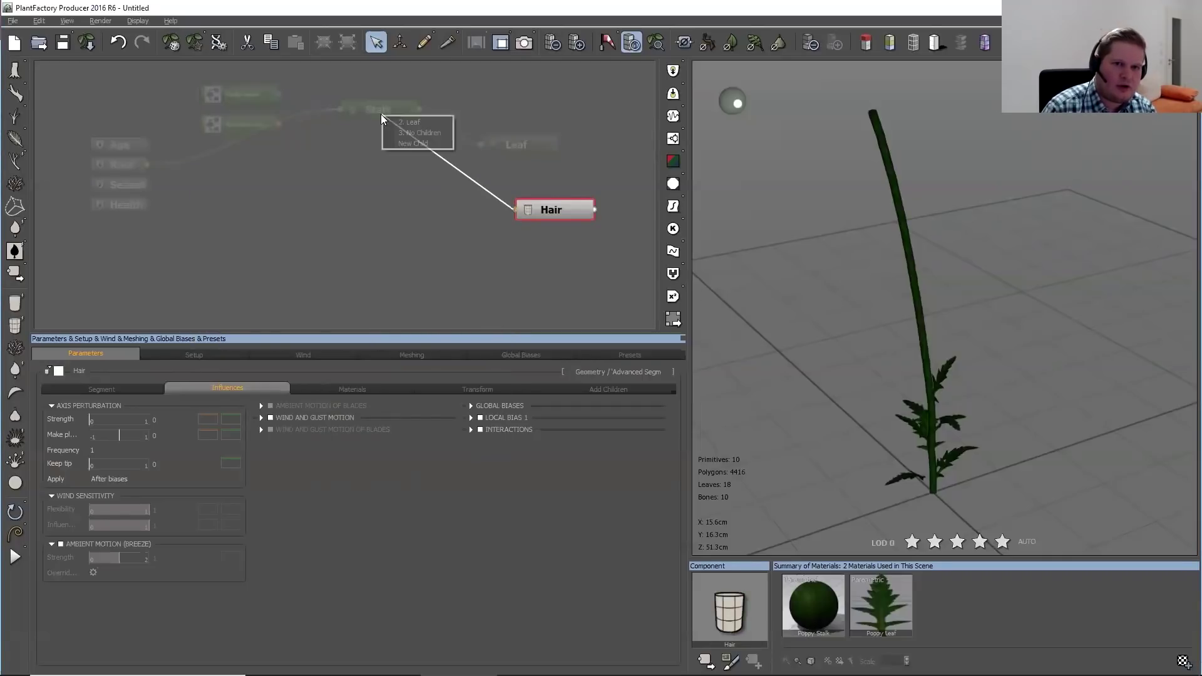
{"action": "left_click", "coordinate": [424, 133]}
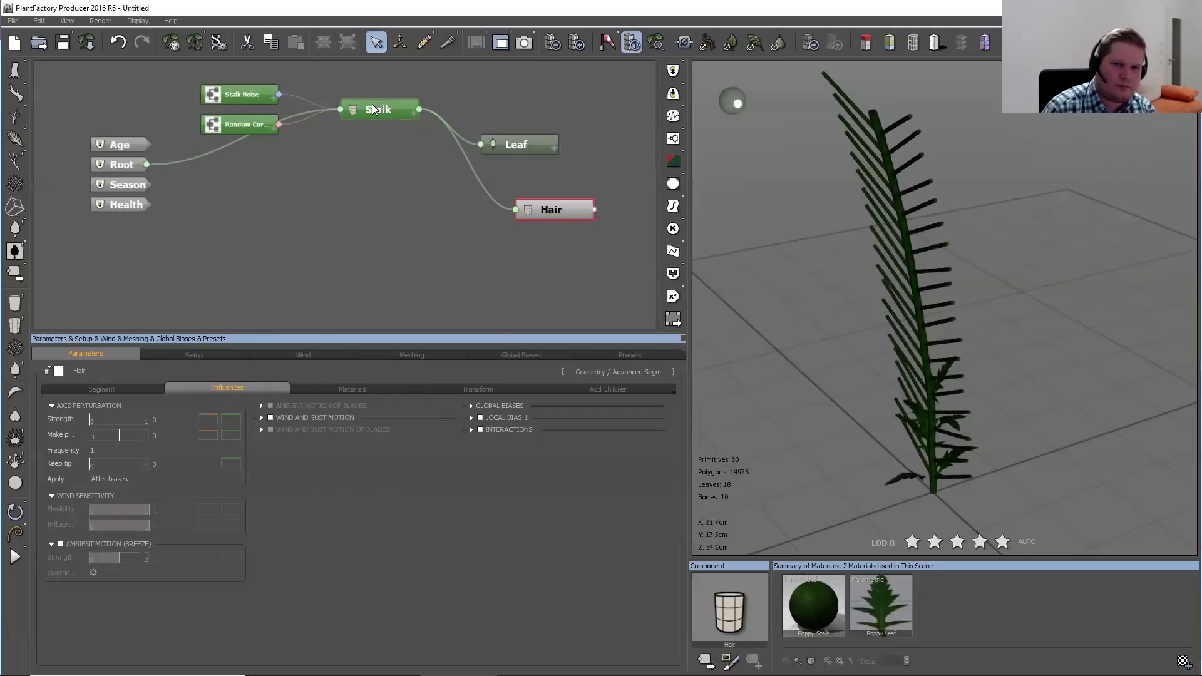
Enable Per length for the Hair distribution on the Stalk and inspect the hairs from different angles and distances
{"action": "left_click", "coordinate": [379, 108]}
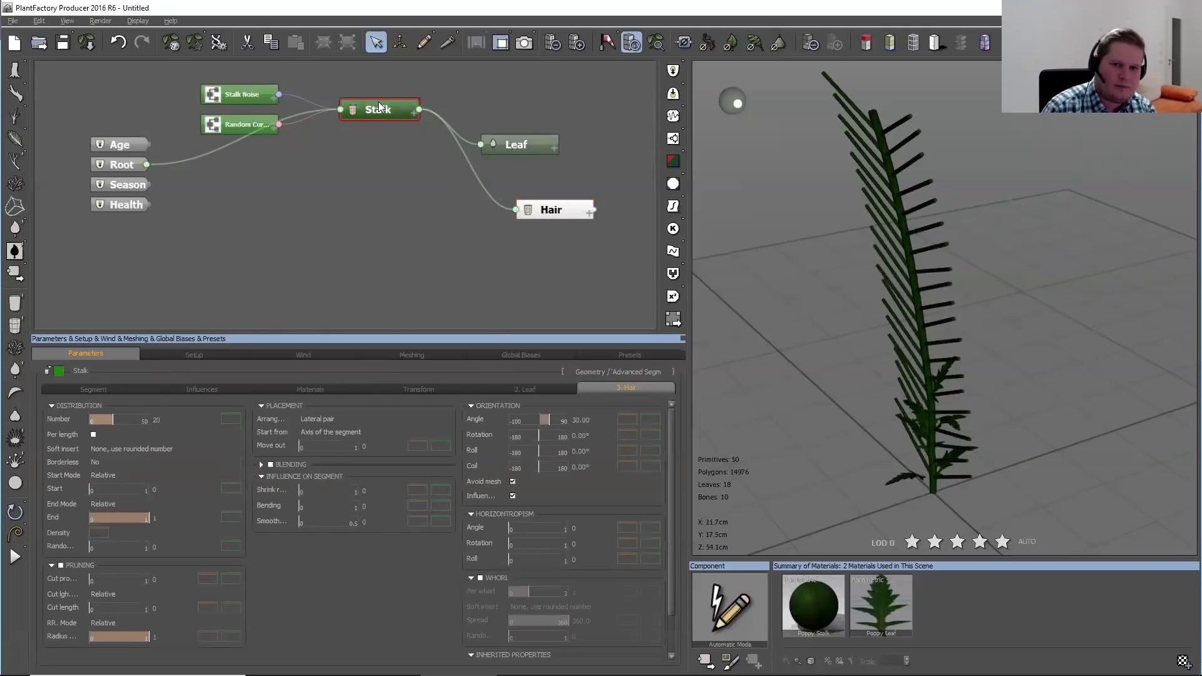
{"action": "left_click", "coordinate": [623, 388]}
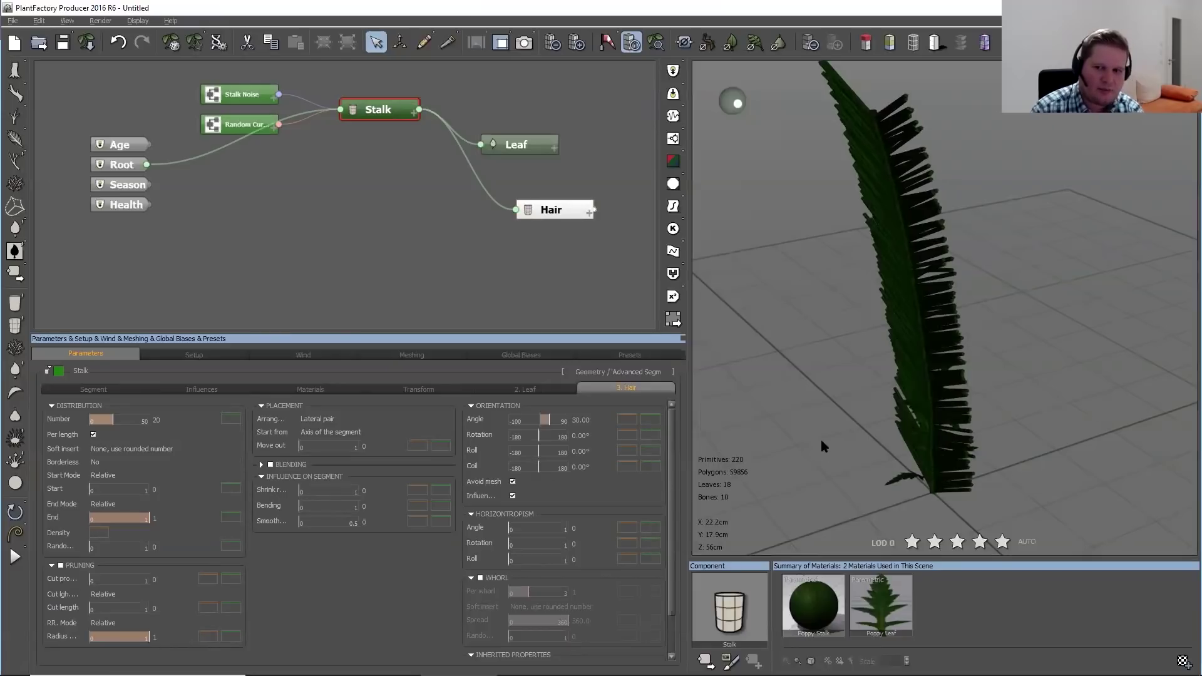
{"action": "left_click_drag", "start_coordinate": [806, 434], "coordinate": [840, 427]}
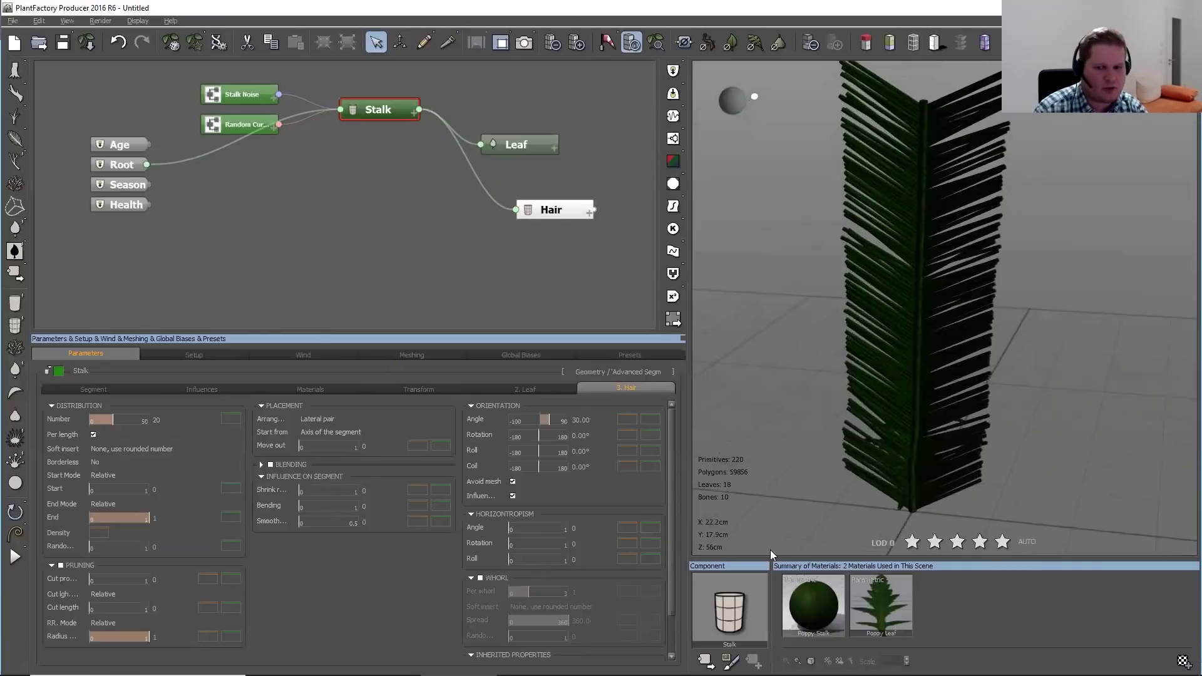
{"action": "scroll", "coordinate": [825, 495], "scroll_direction": "up", "scroll_amount": 2}
{"action": "left_click_drag", "start_coordinate": [786, 392], "coordinate": [233, 324]}
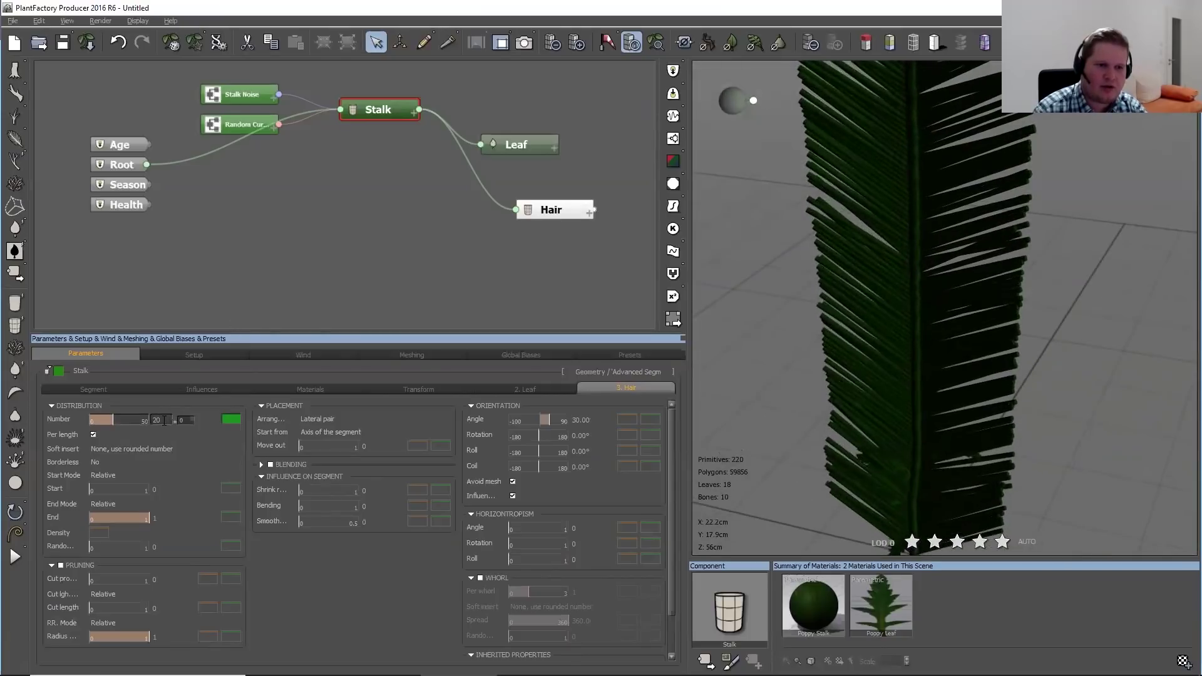
{"action": "left_click_drag", "start_coordinate": [881, 527], "coordinate": [881, 515]}
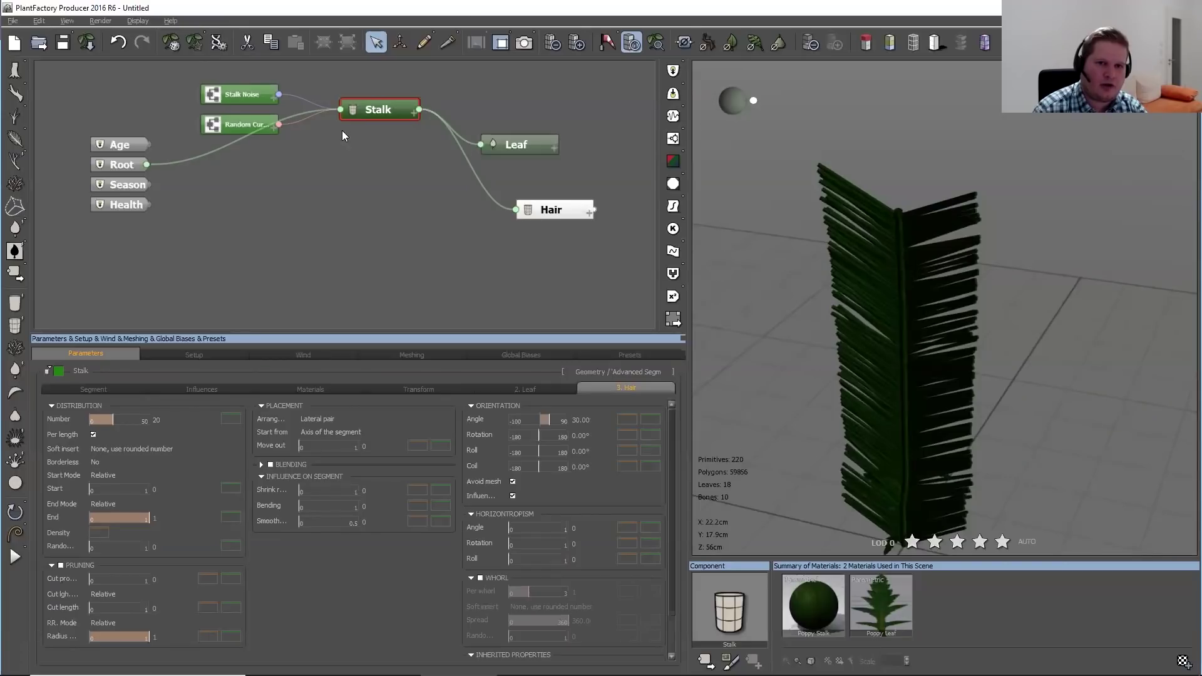
Check the Stalk's Leaf, Segment and Hair settings and move the Hair node directly beneath the Leaf node
{"action": "left_click", "coordinate": [547, 387]}
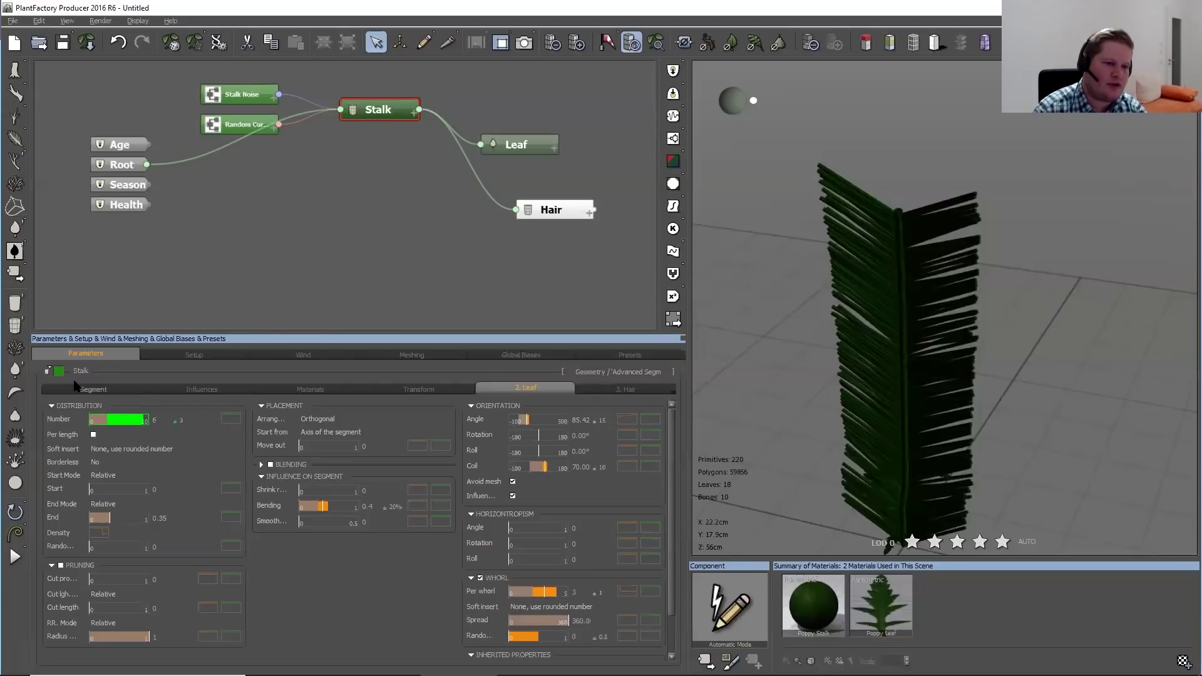
{"action": "left_click", "coordinate": [93, 389]}
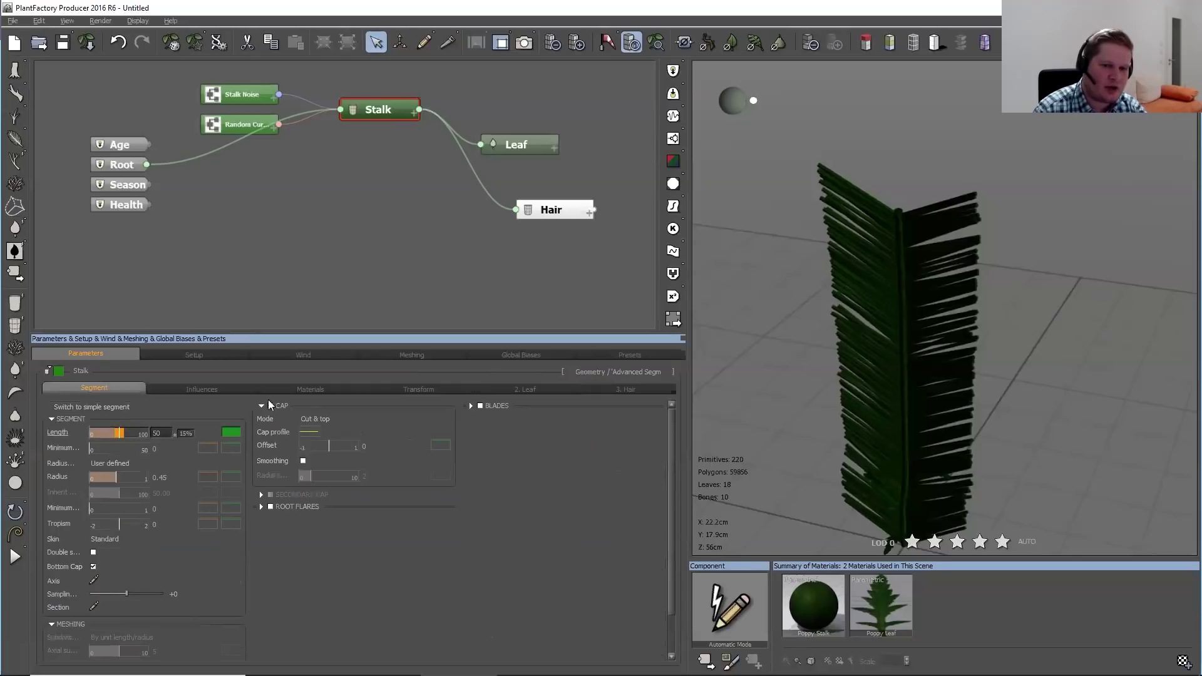
{"action": "left_click", "coordinate": [626, 388]}
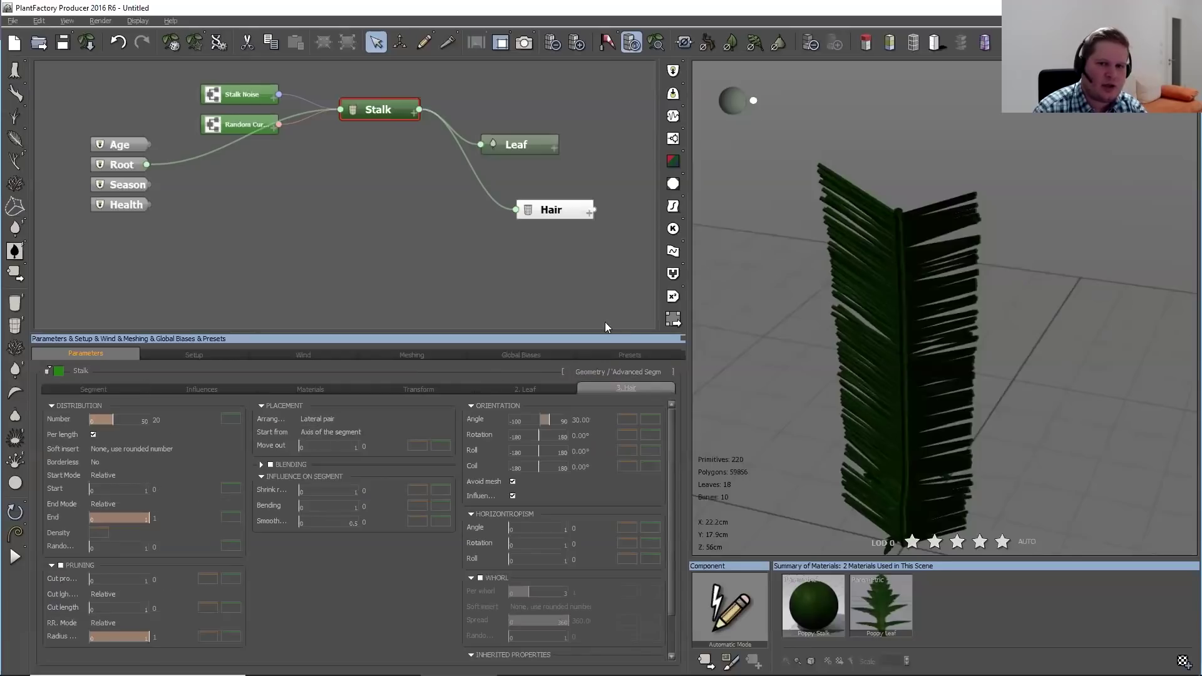
{"action": "left_click", "coordinate": [535, 211]}
{"action": "left_click_drag", "start_coordinate": [535, 210], "coordinate": [496, 191]}
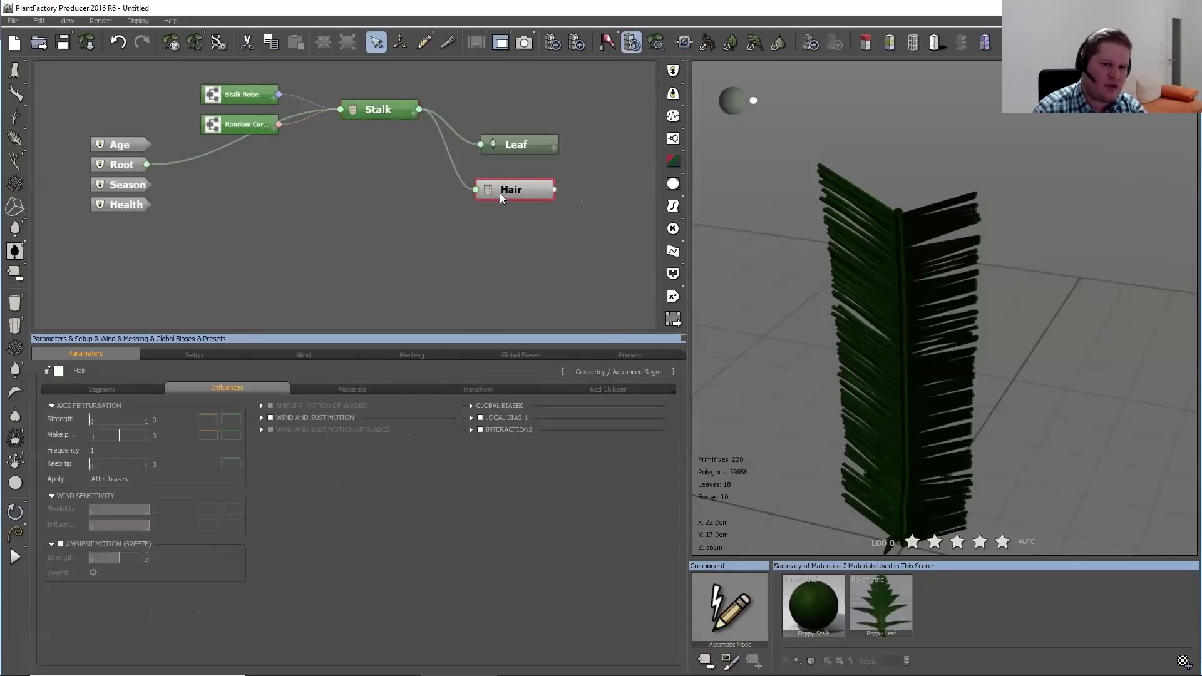
In the Stalk's Hair child settings, set the number of hairs to 40 and their orientation angle to 40°
{"action": "left_click", "coordinate": [617, 374]}
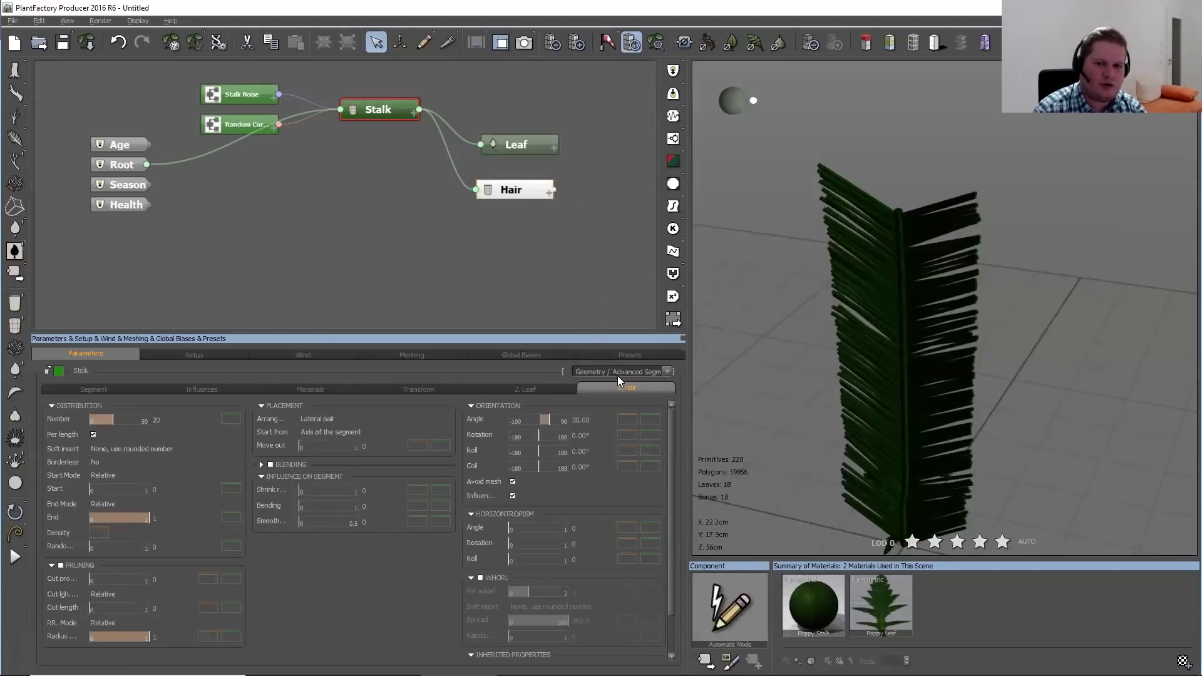
{"action": "left_click", "coordinate": [165, 420]}
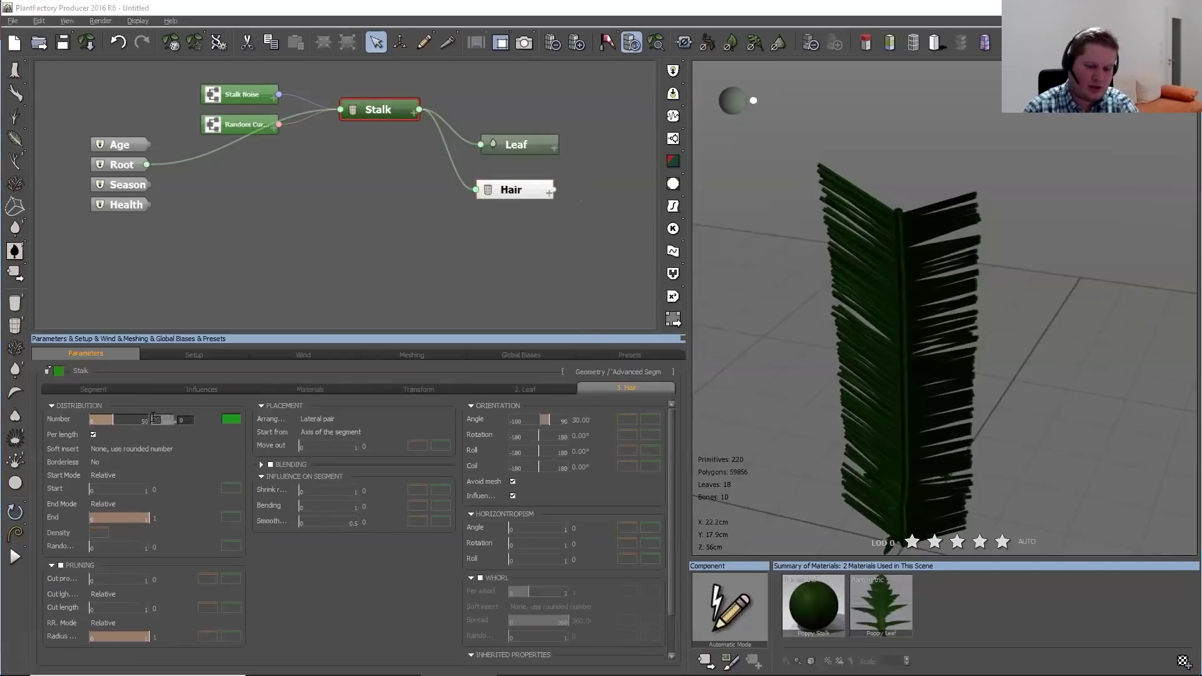
{"action": "type", "text": "40"}
{"action": "key", "text": "Return"}
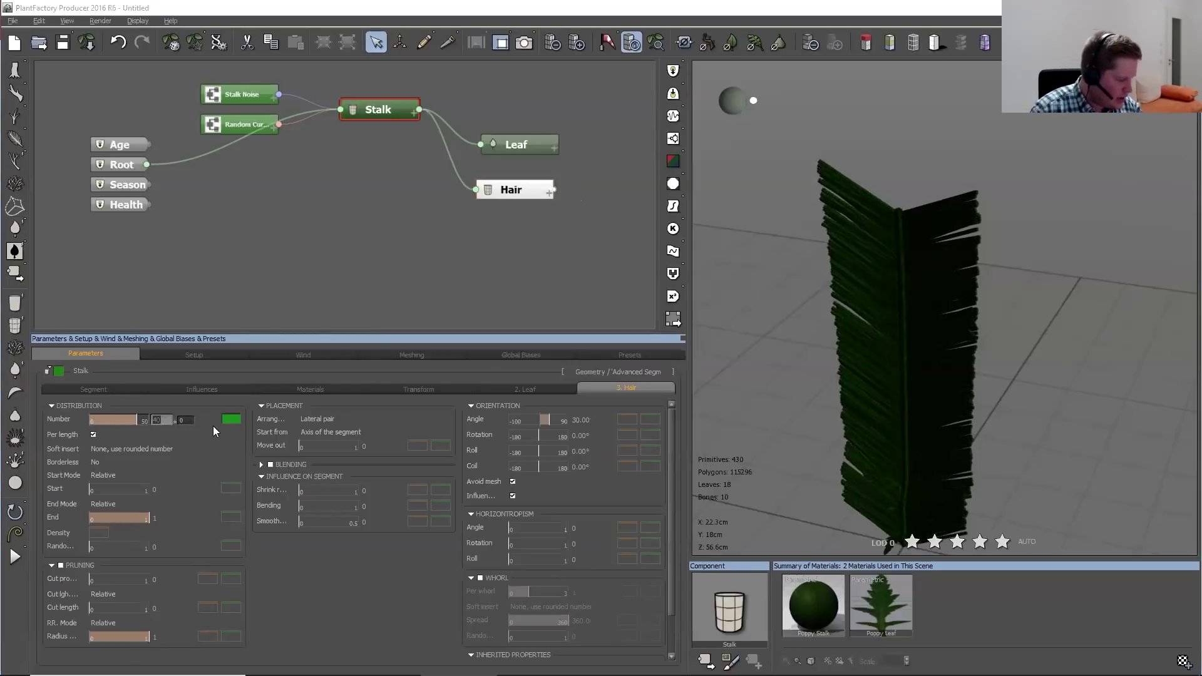
{"action": "left_click", "coordinate": [583, 419]}
{"action": "type", "text": "40"}
{"action": "key", "text": "Return"}
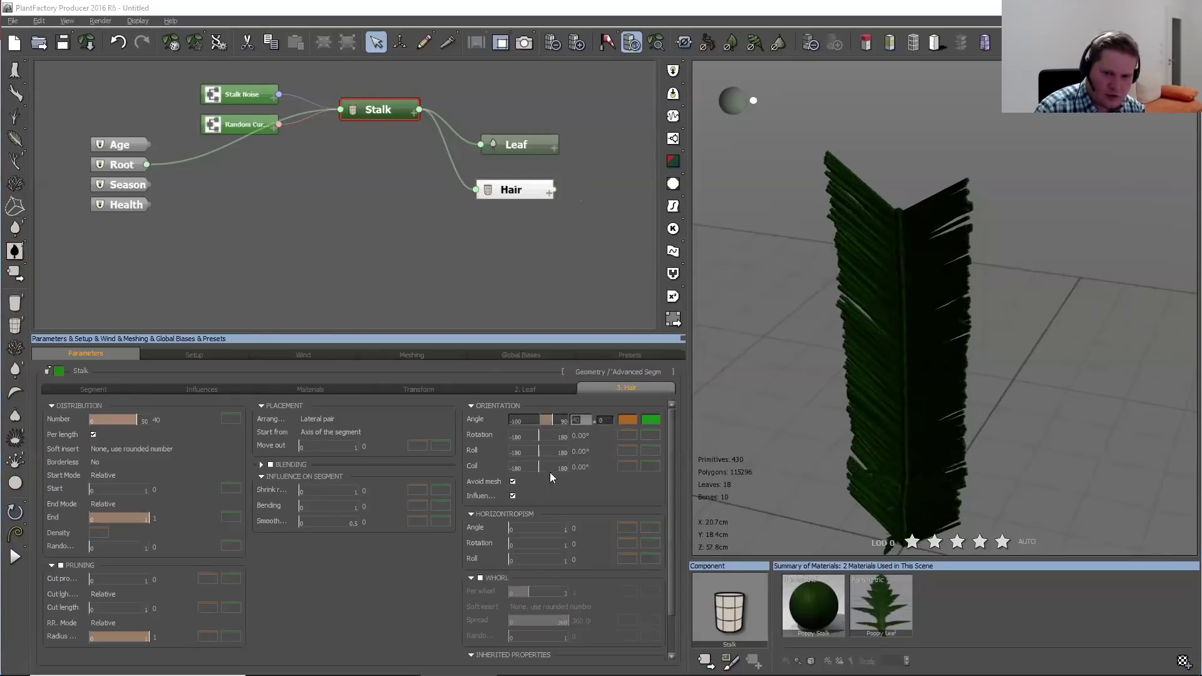
Add random variation to the hairs' Coil on the Stalk and inspect their distribution from different angles
{"action": "left_click", "coordinate": [603, 467]}
{"action": "type", "text": "10"}
{"action": "key", "text": "Return"}
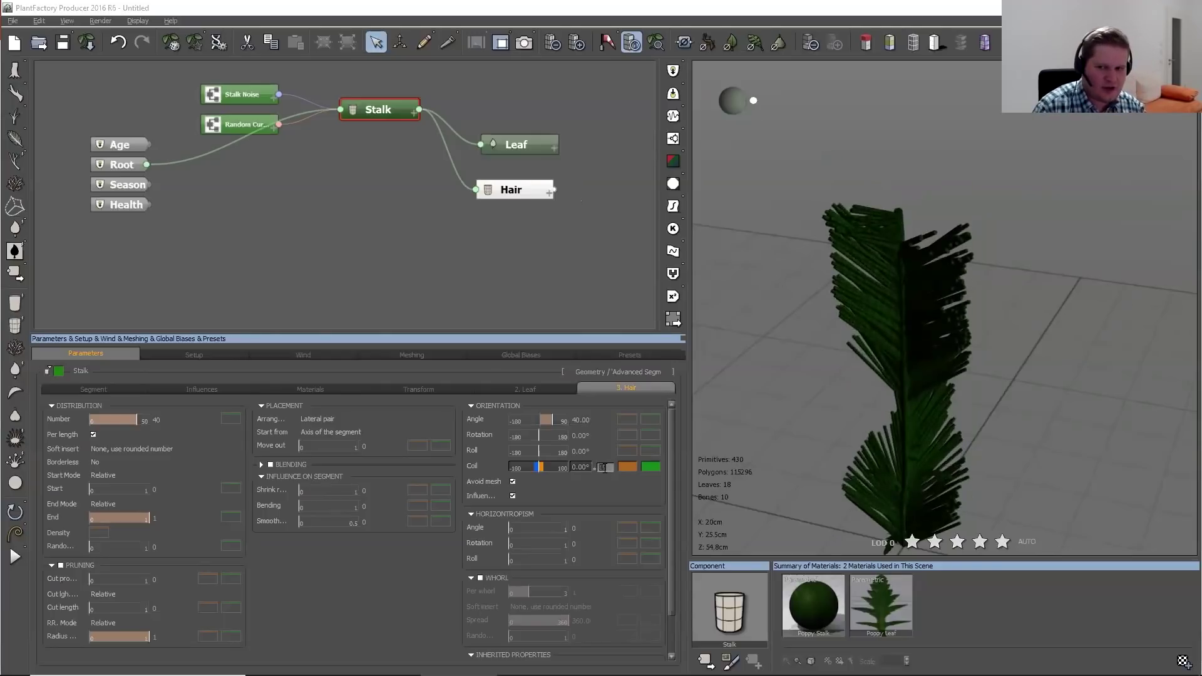
{"action": "left_click_drag", "start_coordinate": [859, 399], "coordinate": [782, 400]}
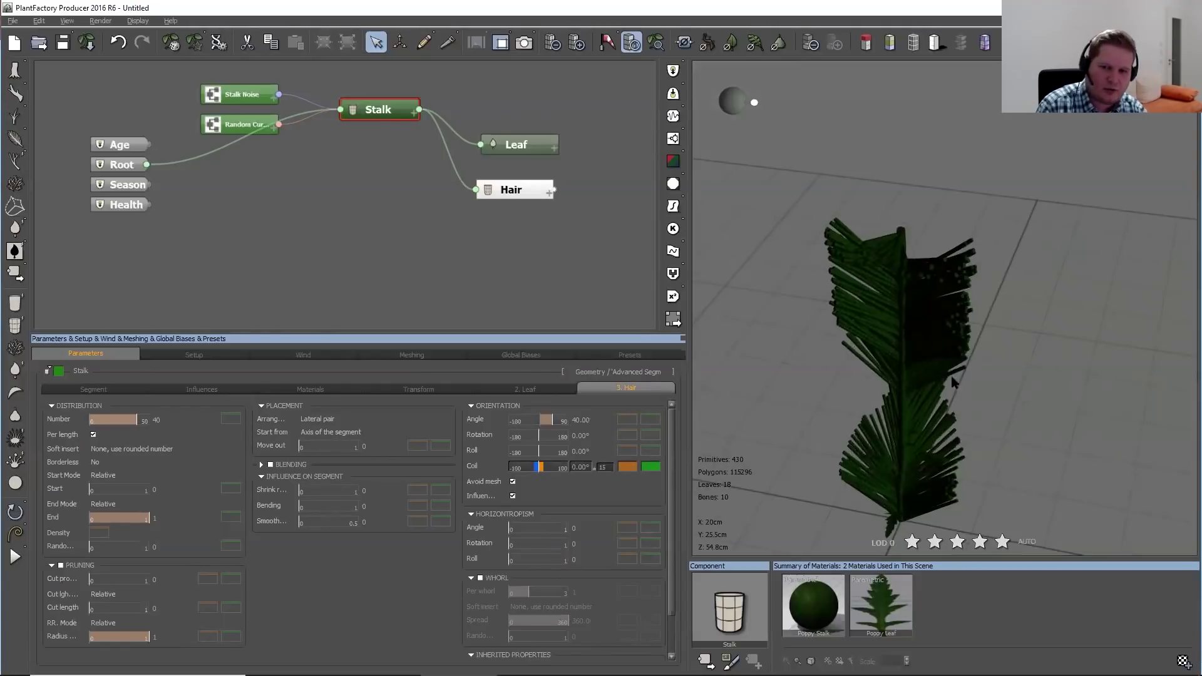
{"action": "left_click_drag", "start_coordinate": [840, 416], "coordinate": [850, 394]}
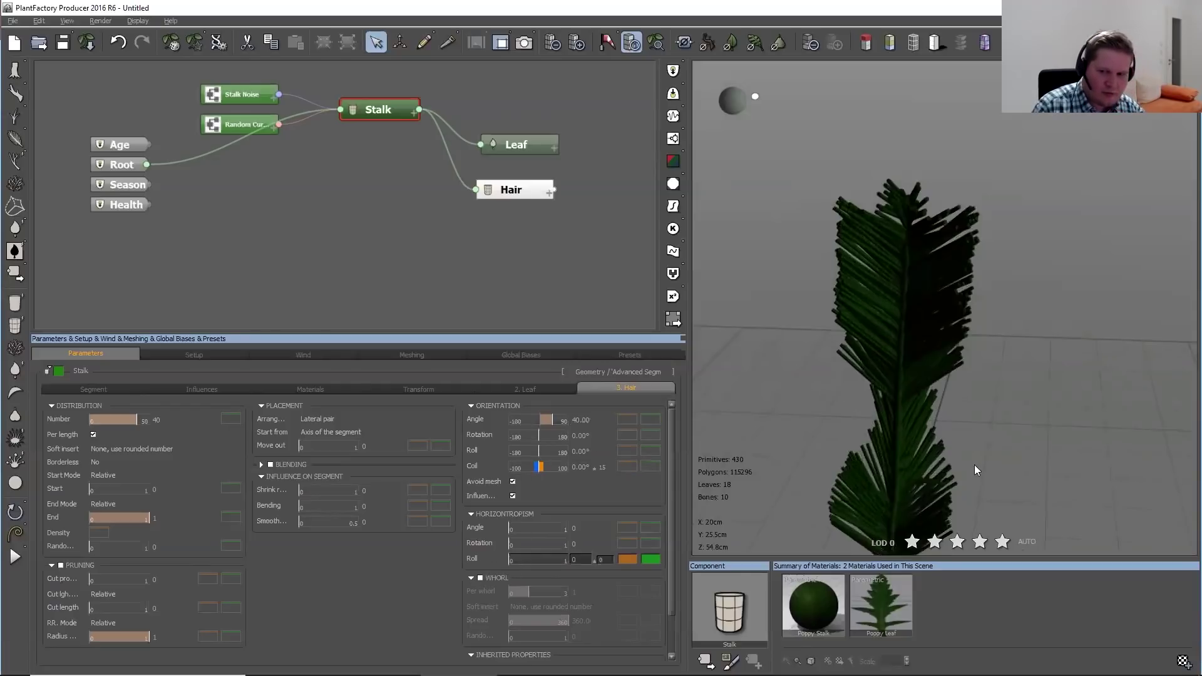
Enable Whorl for the Stalk's hairs with 3 per whorl and a variation of 2, then check the result
{"action": "left_click", "coordinate": [485, 578]}
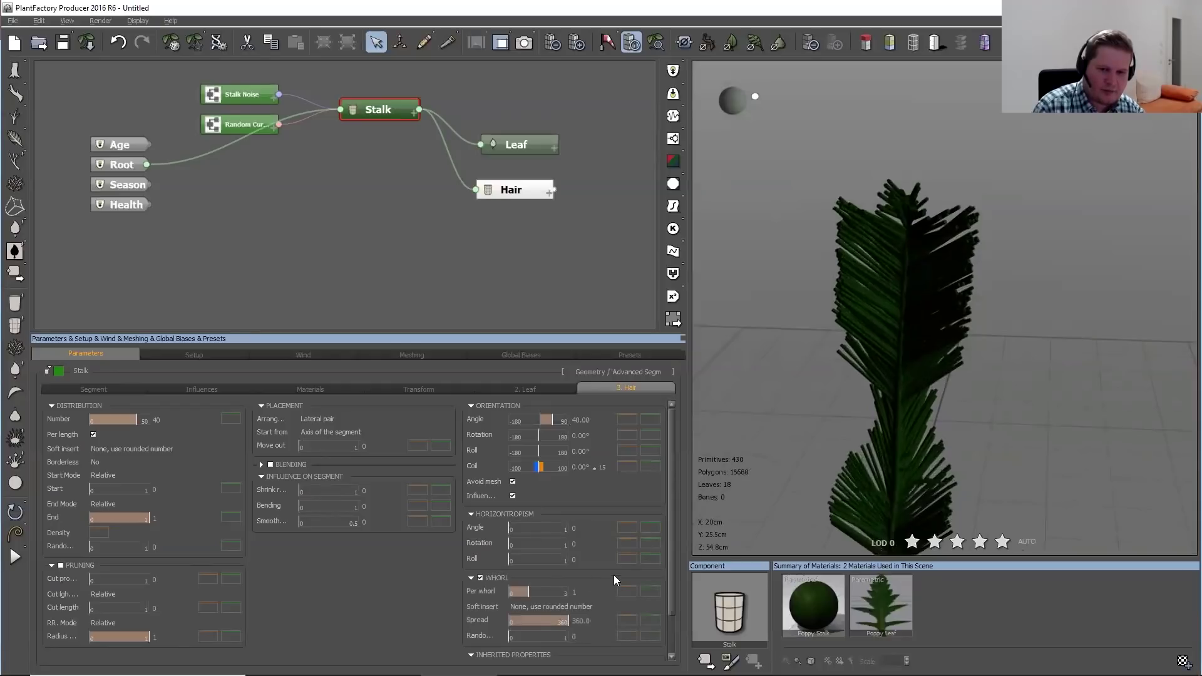
{"action": "double_click", "coordinate": [585, 592]}
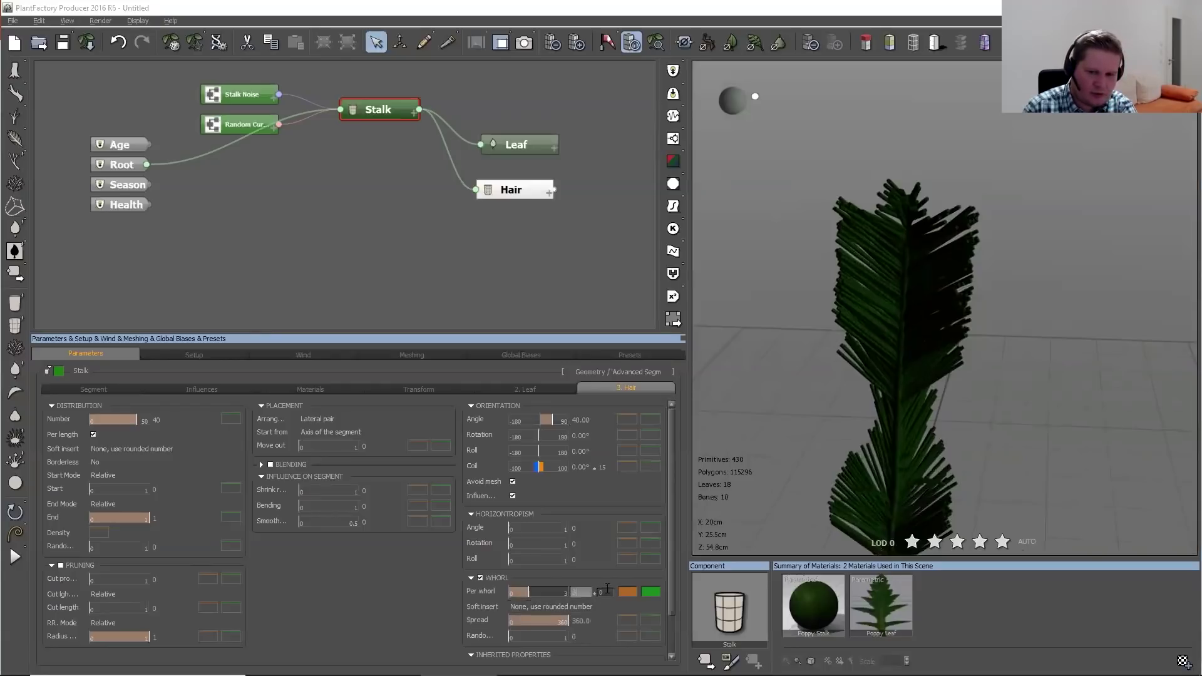
{"action": "type", "text": "3"}
{"action": "key", "text": "Return"}
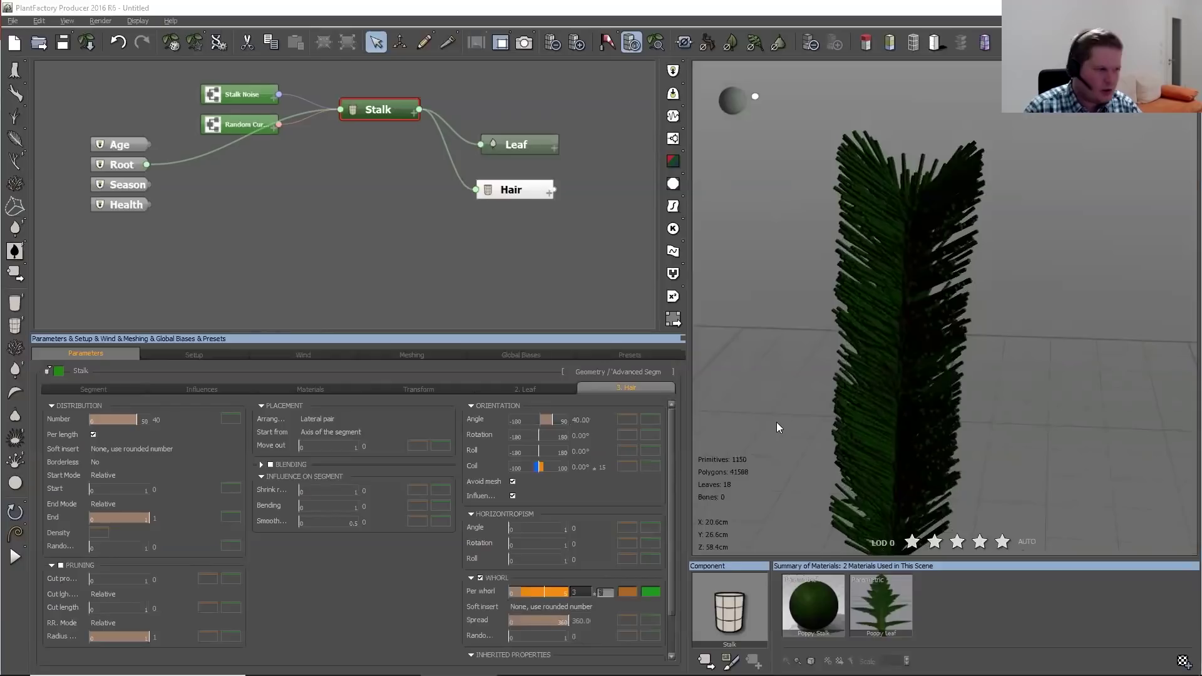
{"action": "mouse_move", "coordinate": [754, 363]}
{"action": "left_mouse_down"}
{"action": "mouse_move", "coordinate": [777, 412]}
{"action": "mouse_move", "coordinate": [758, 343]}
{"action": "left_mouse_up"}
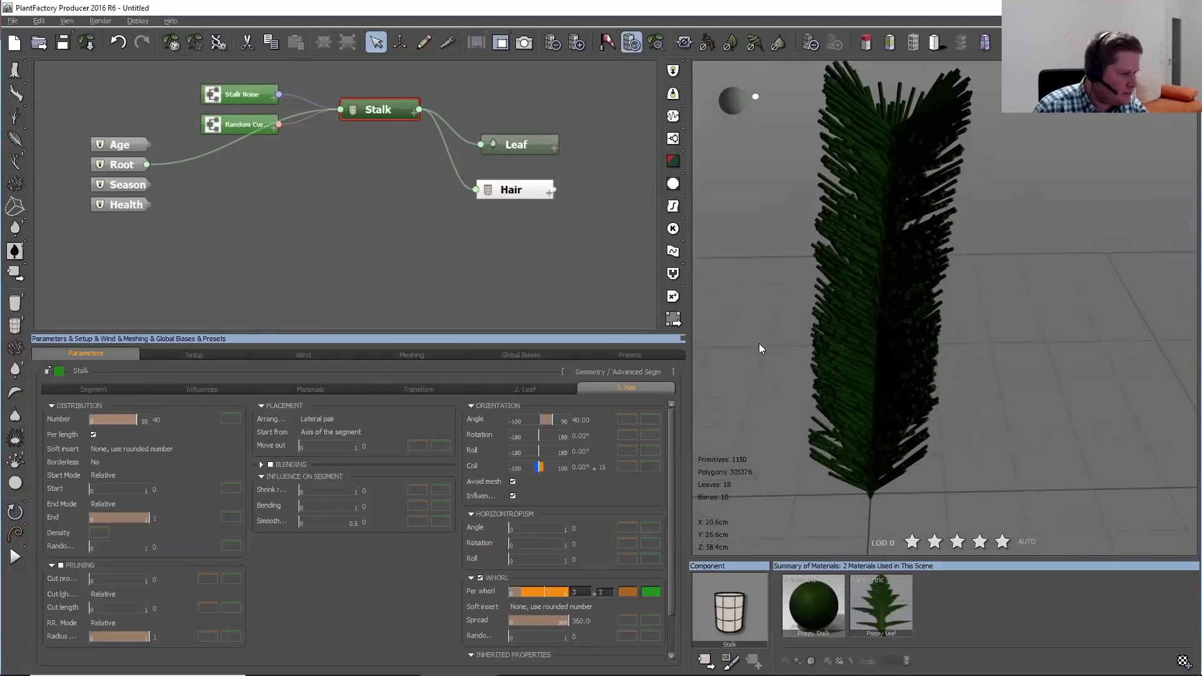
{"action": "mouse_move", "coordinate": [946, 384]}
{"action": "left_mouse_down"}
{"action": "mouse_move", "coordinate": [967, 364]}
{"action": "mouse_move", "coordinate": [948, 371]}
{"action": "left_mouse_up"}
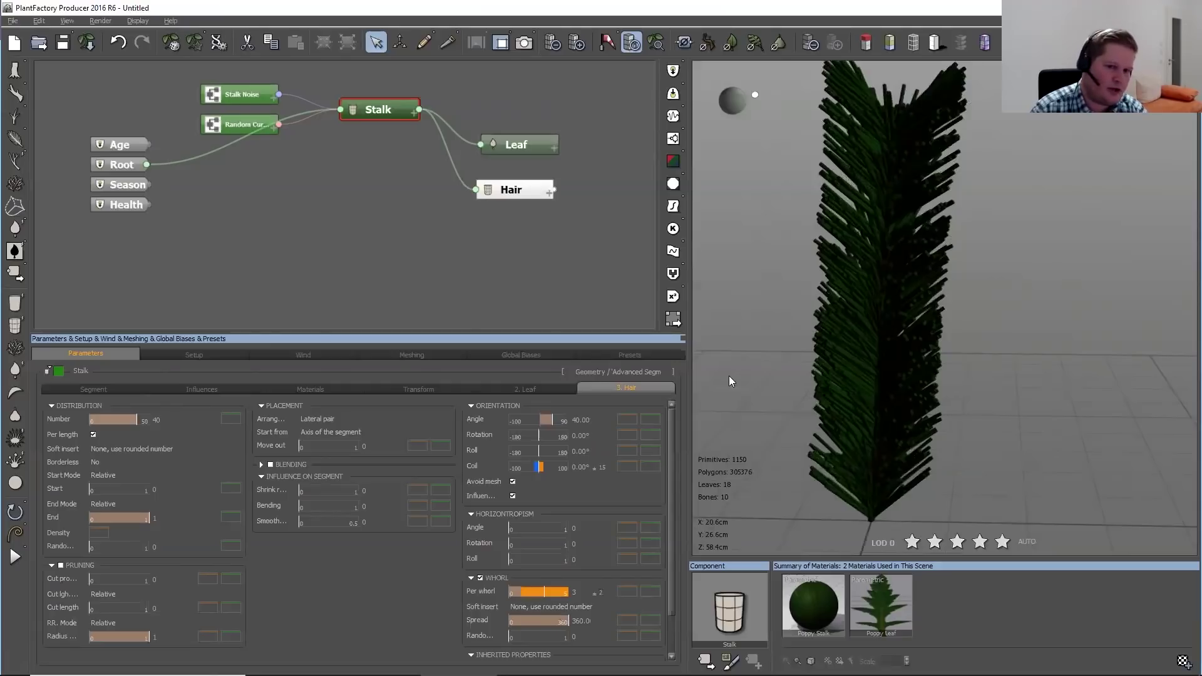
Enable LOD management in the Hair node's transform settings and set Max LOD to 1
{"action": "left_click", "coordinate": [487, 189]}
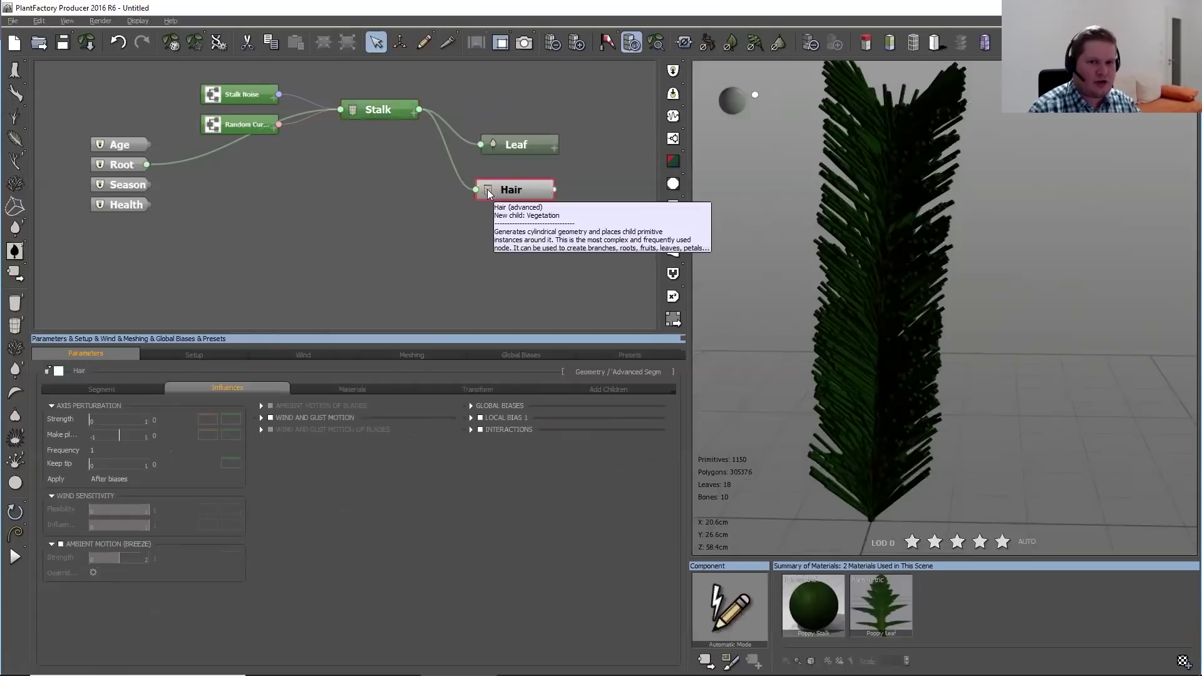
{"action": "left_click", "coordinate": [486, 391]}
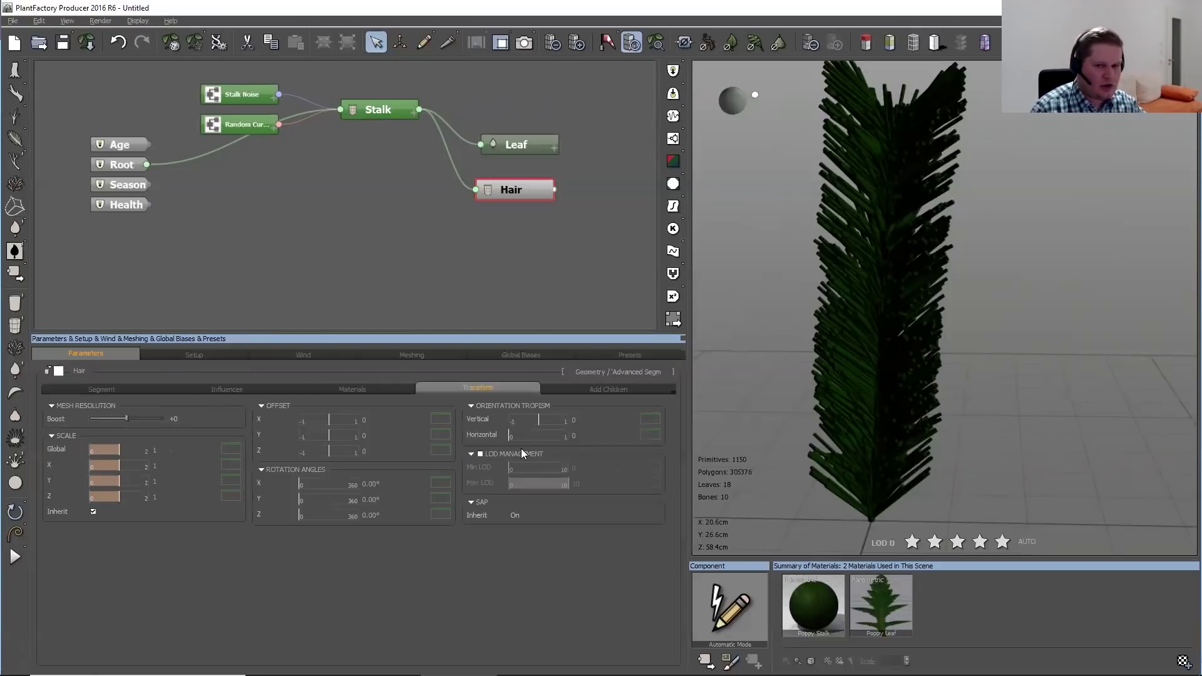
{"action": "left_click", "coordinate": [480, 454]}
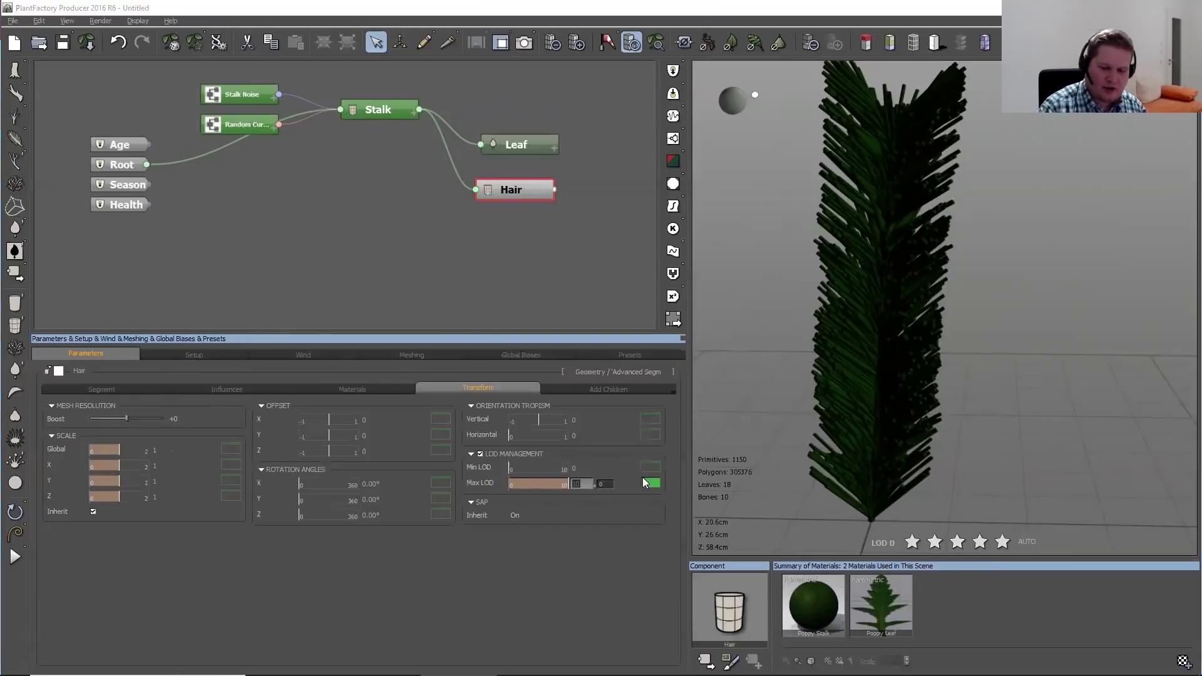
{"action": "type", "text": "1"}
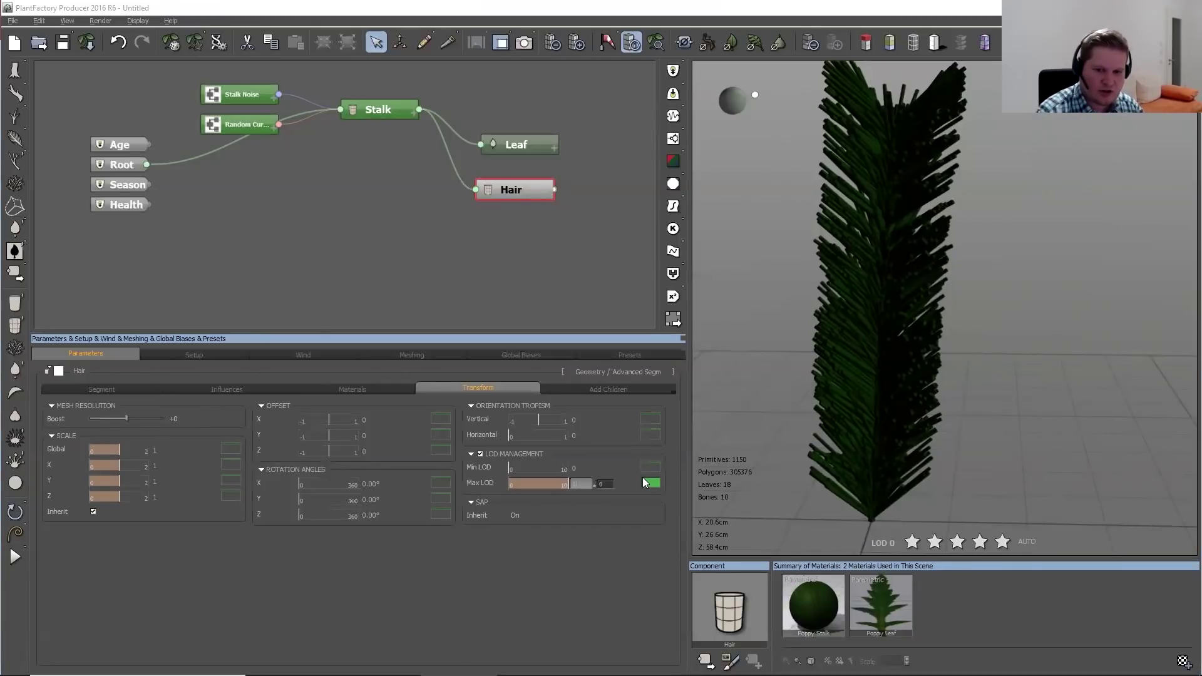
{"action": "key", "text": "Return"}
Preview the plant at successively lower levels of detail and return the preview to LOD 0
{"action": "left_click", "coordinate": [1002, 542]}
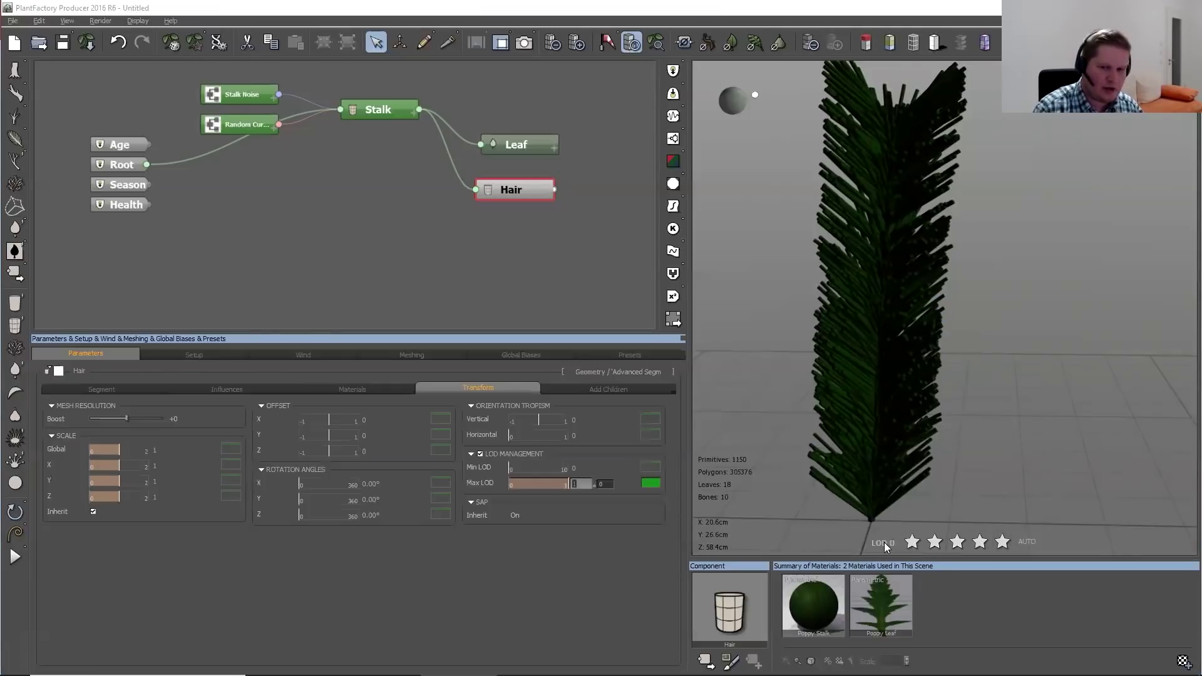
{"action": "left_click", "coordinate": [979, 541]}
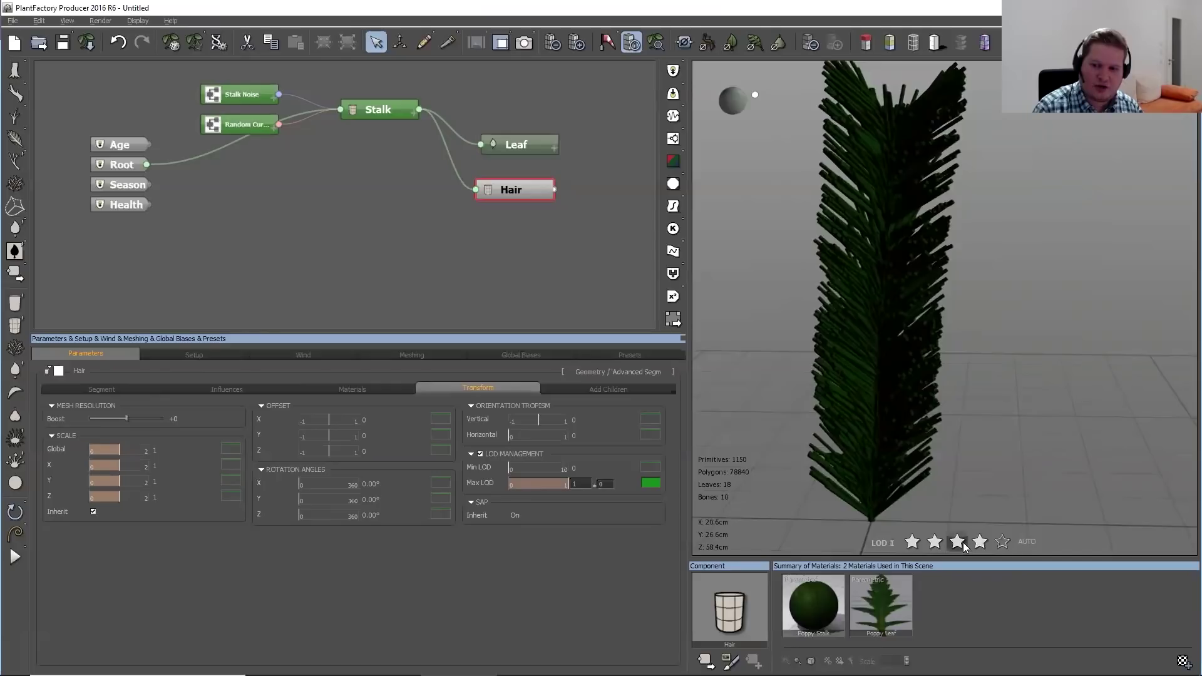
{"action": "left_click", "coordinate": [957, 542]}
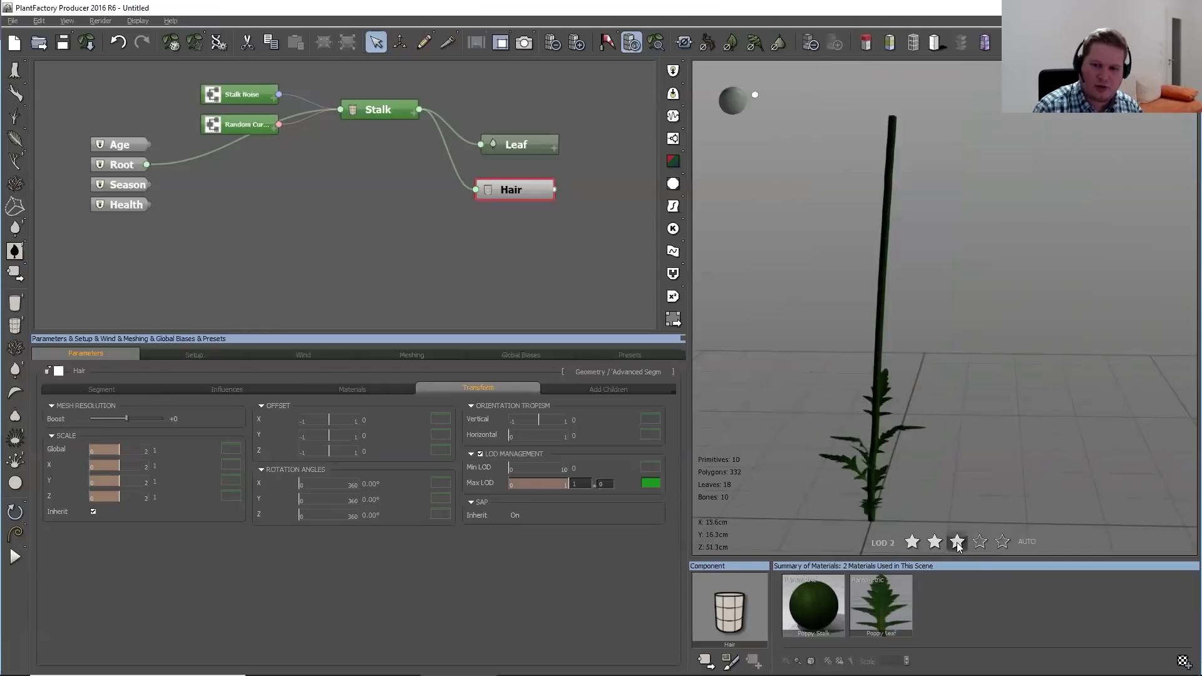
{"action": "left_click", "coordinate": [935, 542]}
{"action": "left_click", "coordinate": [912, 542]}
{"action": "left_click", "coordinate": [1002, 542]}
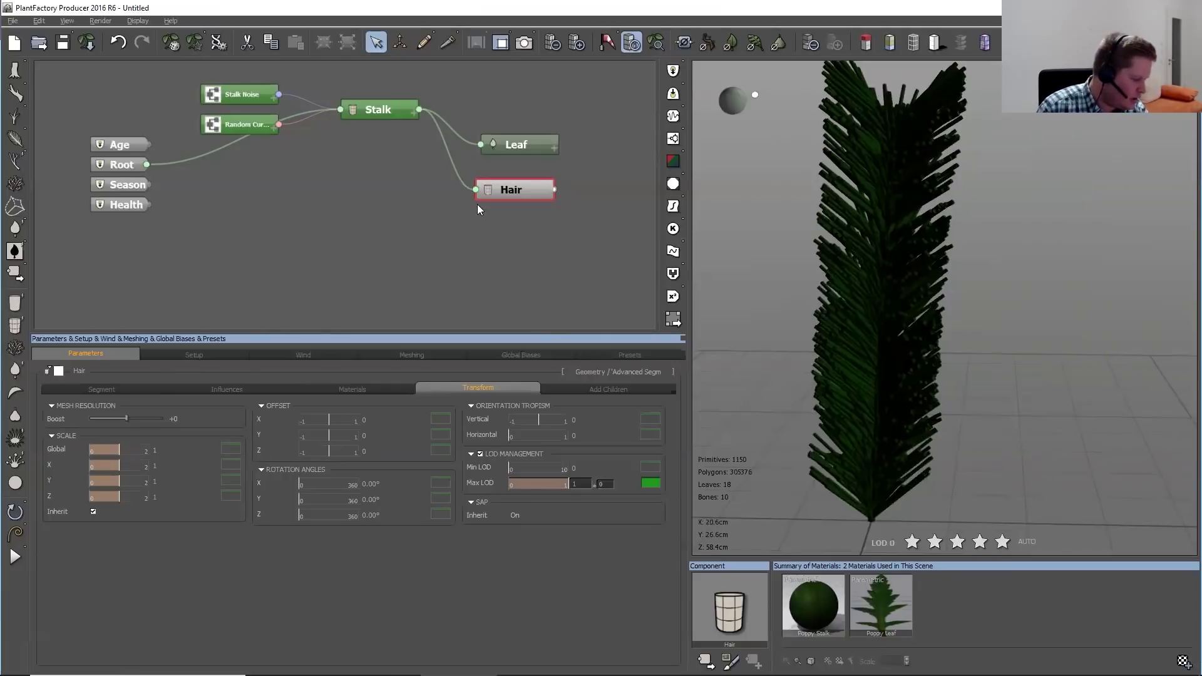
Set the Hair segment's length to 0.4 with a variation of 0.1
{"action": "left_click", "coordinate": [126, 389]}
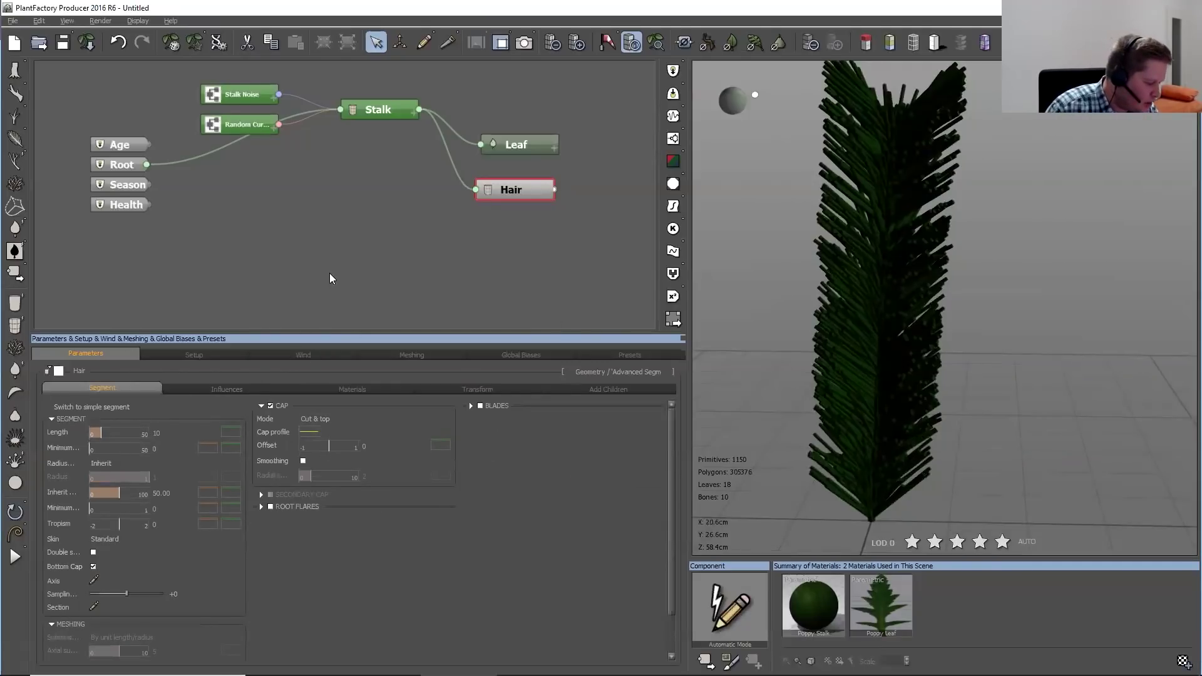
{"action": "left_click", "coordinate": [156, 436]}
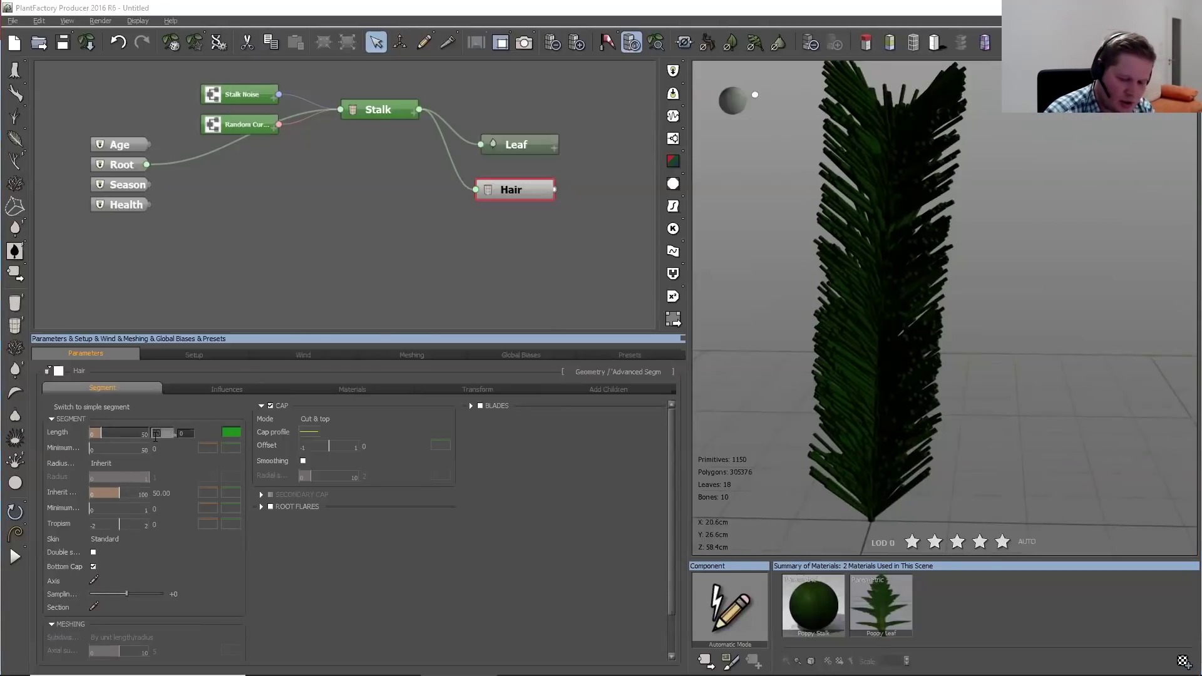
{"action": "key", "text": "BackSpace"}
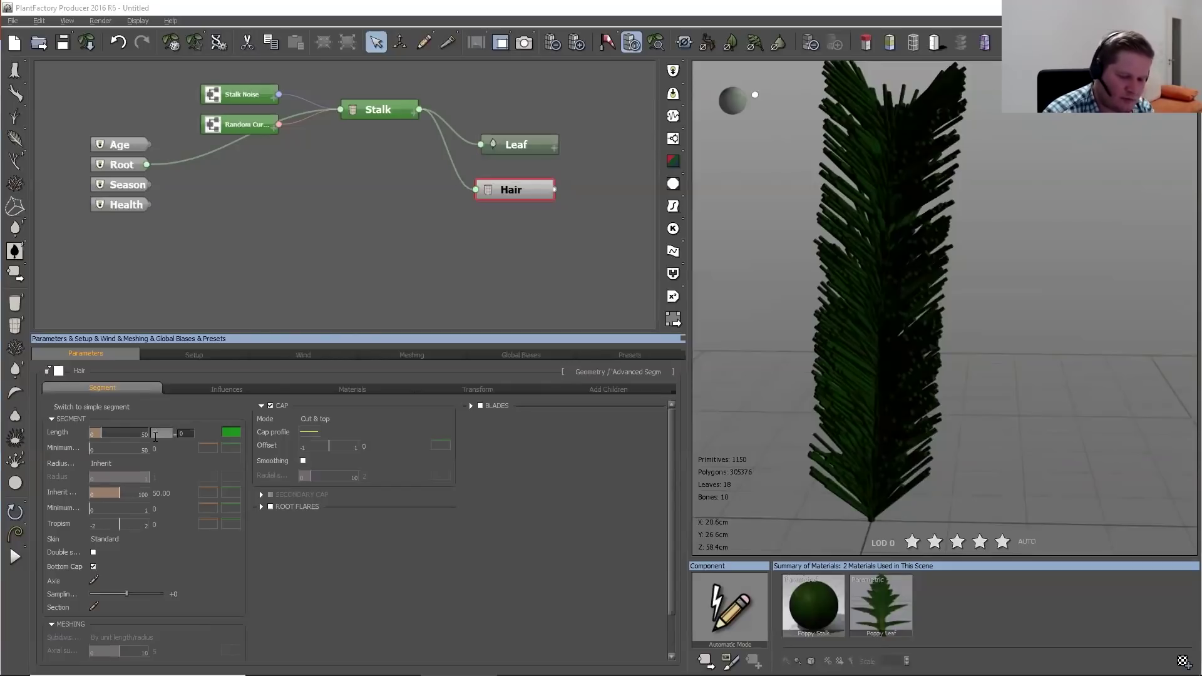
{"action": "type", "text": "1"}
{"action": "key", "text": "Return"}
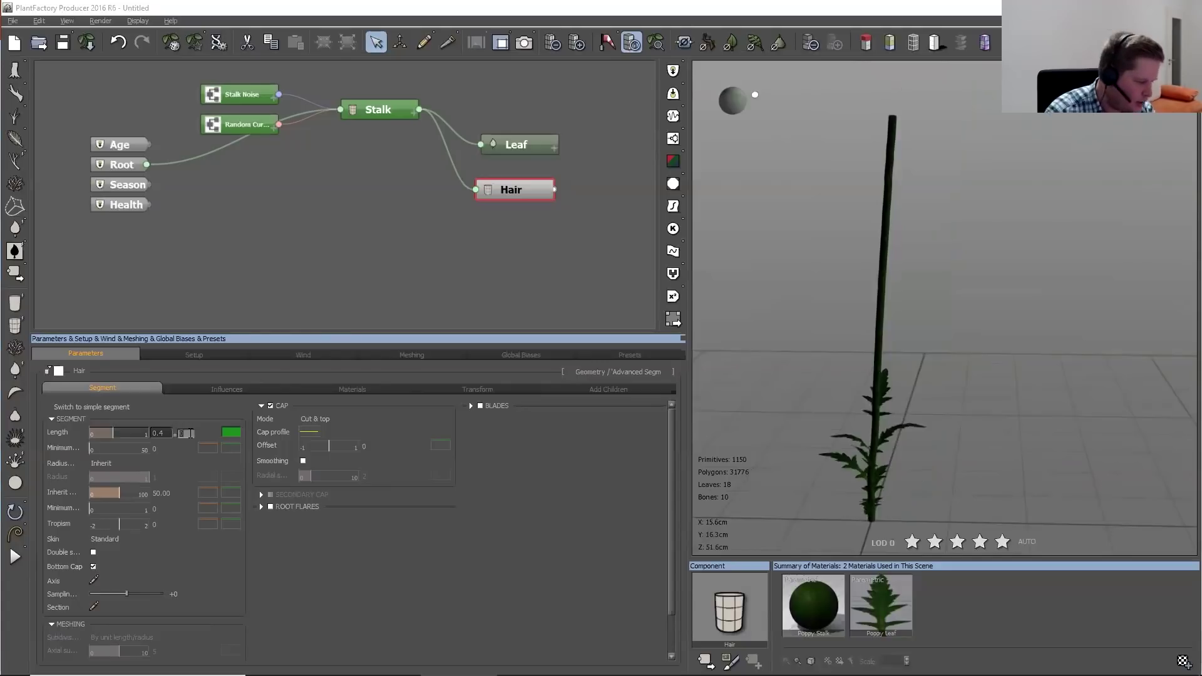
{"action": "type", "text": "1"}
{"action": "key", "text": "Return"}
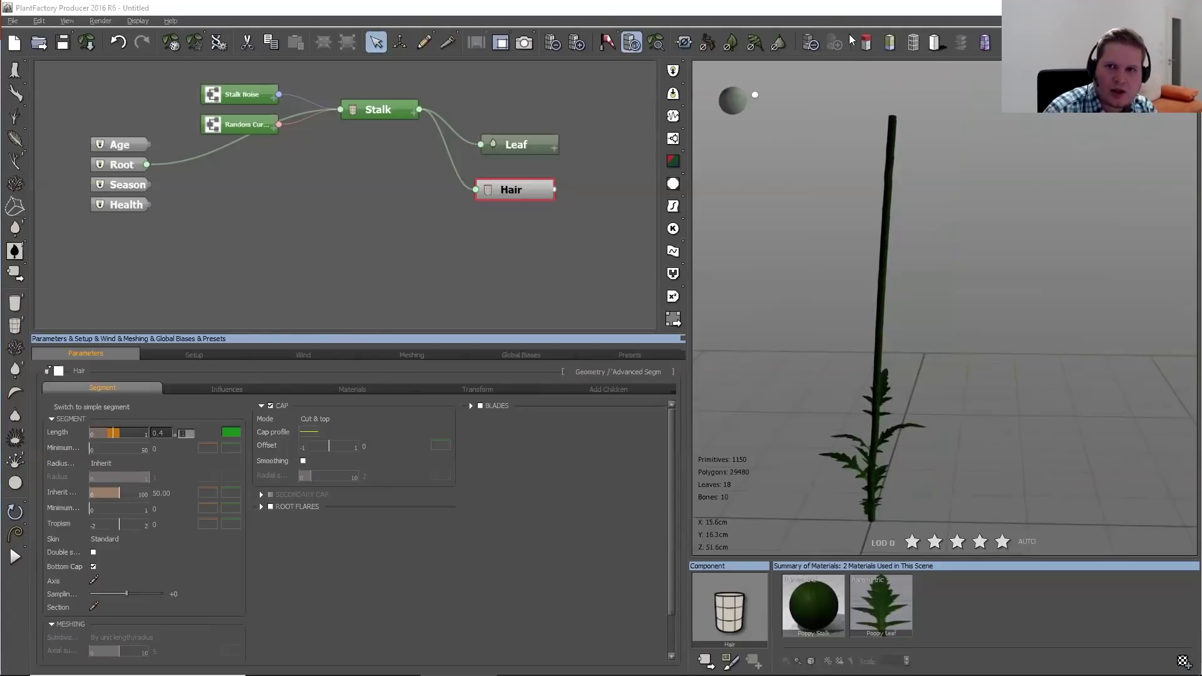
{"action": "type", "text": "0.1"}
{"action": "key", "text": "Return"}
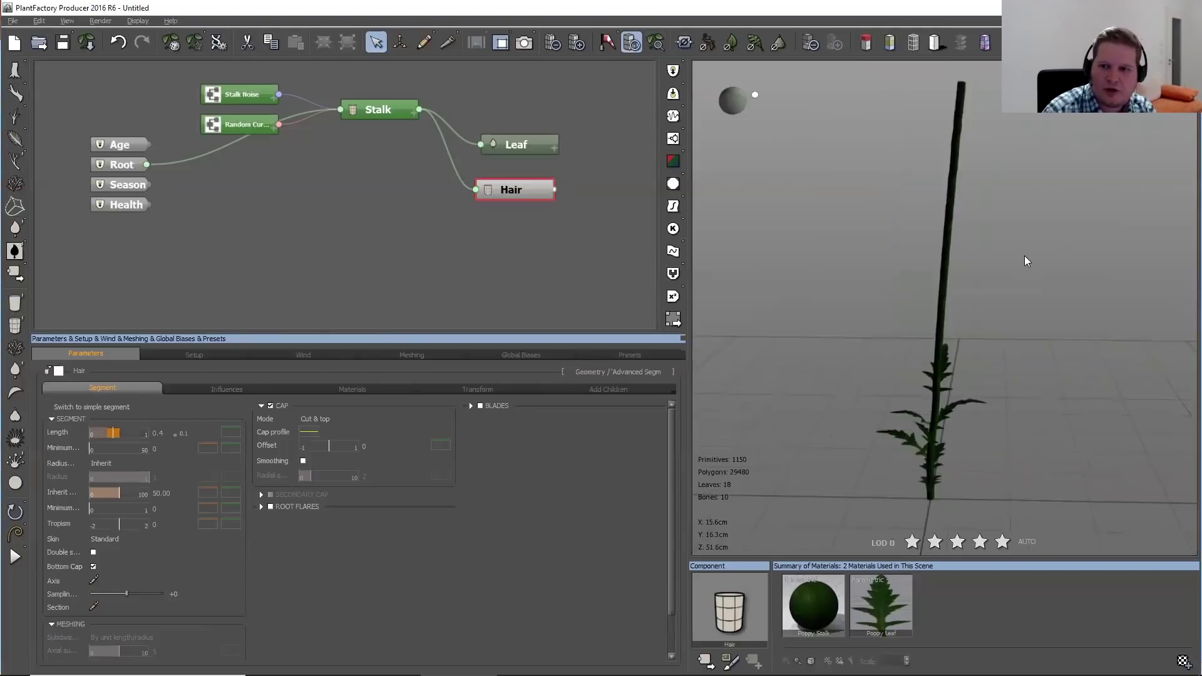
Examine the hairs on the stalk up close and set the Hair's radius mode to User defined with a radius of 0.1
{"action": "scroll", "coordinate": [1025, 259], "scroll_direction": "up", "scroll_amount": 5}
{"action": "left_click_drag", "start_coordinate": [1111, 269], "coordinate": [973, 274]}
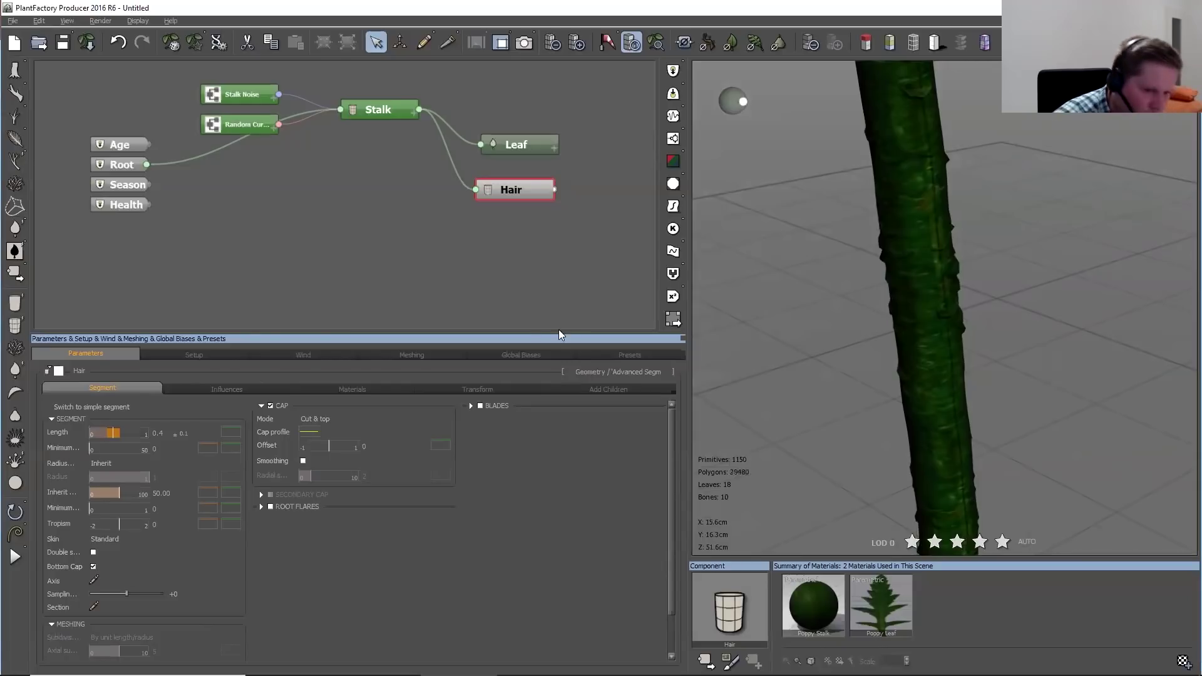
{"action": "left_click", "coordinate": [158, 462]}
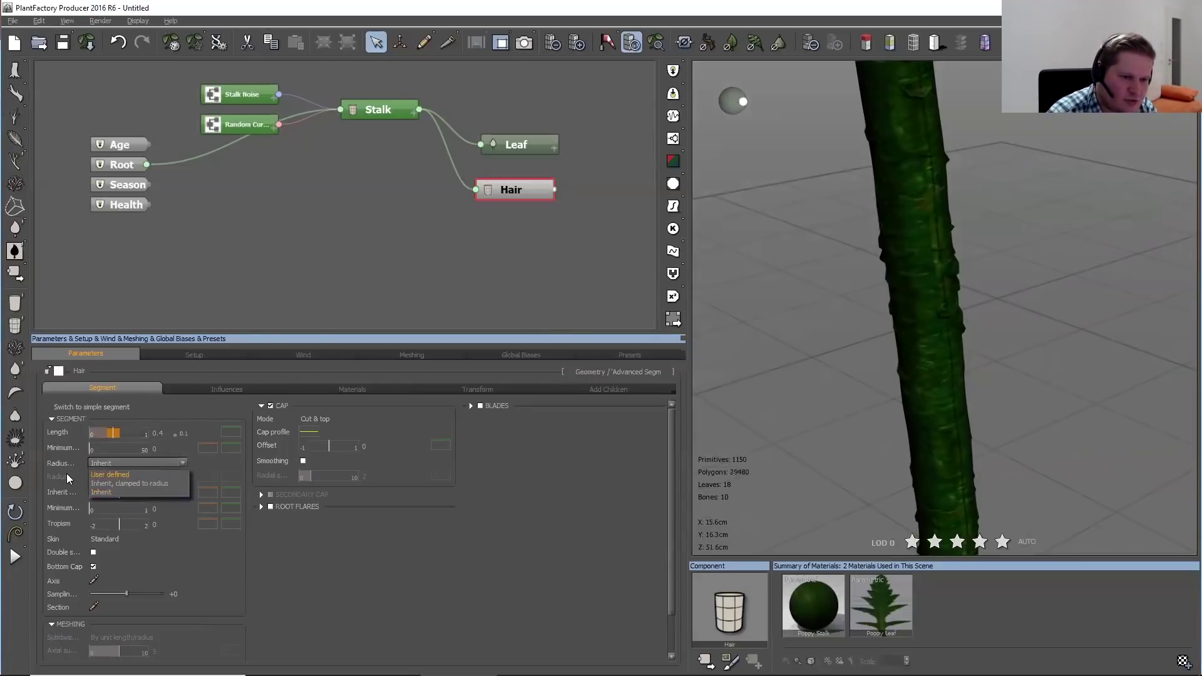
{"action": "left_click", "coordinate": [125, 464]}
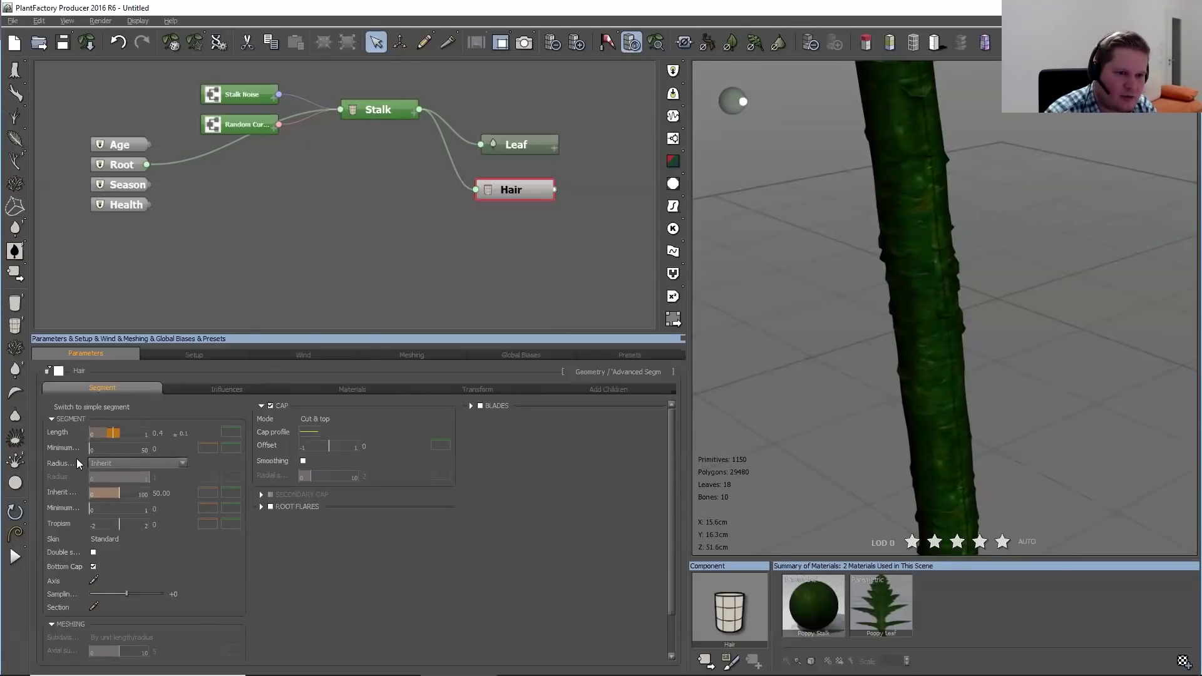
{"action": "left_click", "coordinate": [134, 463]}
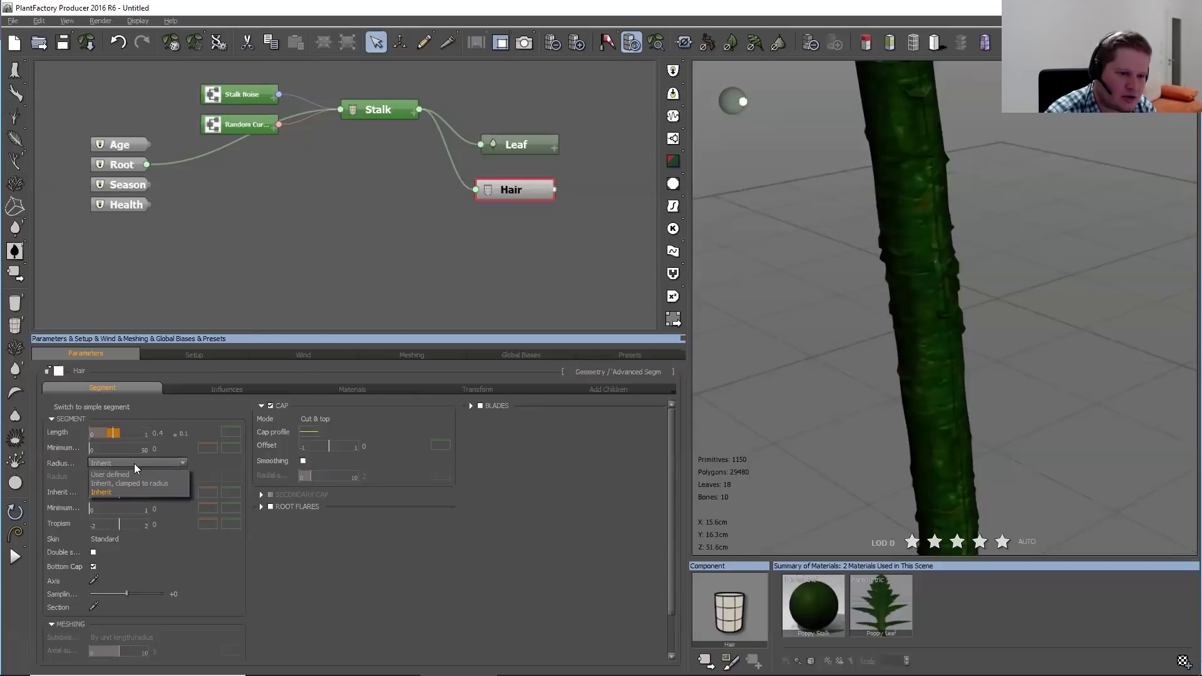
{"action": "left_click", "coordinate": [124, 477]}
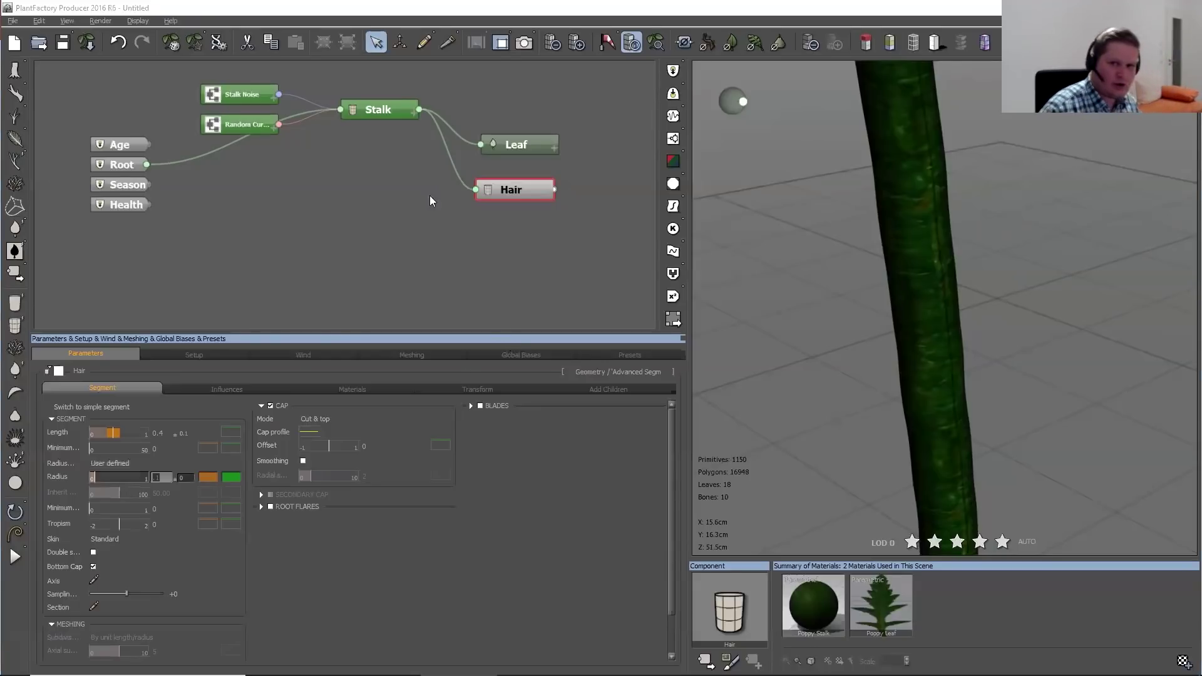
Make the Stalk's hairs start from the Surface of the segment and reopen the Hair node's segment settings
{"action": "left_click", "coordinate": [388, 111]}
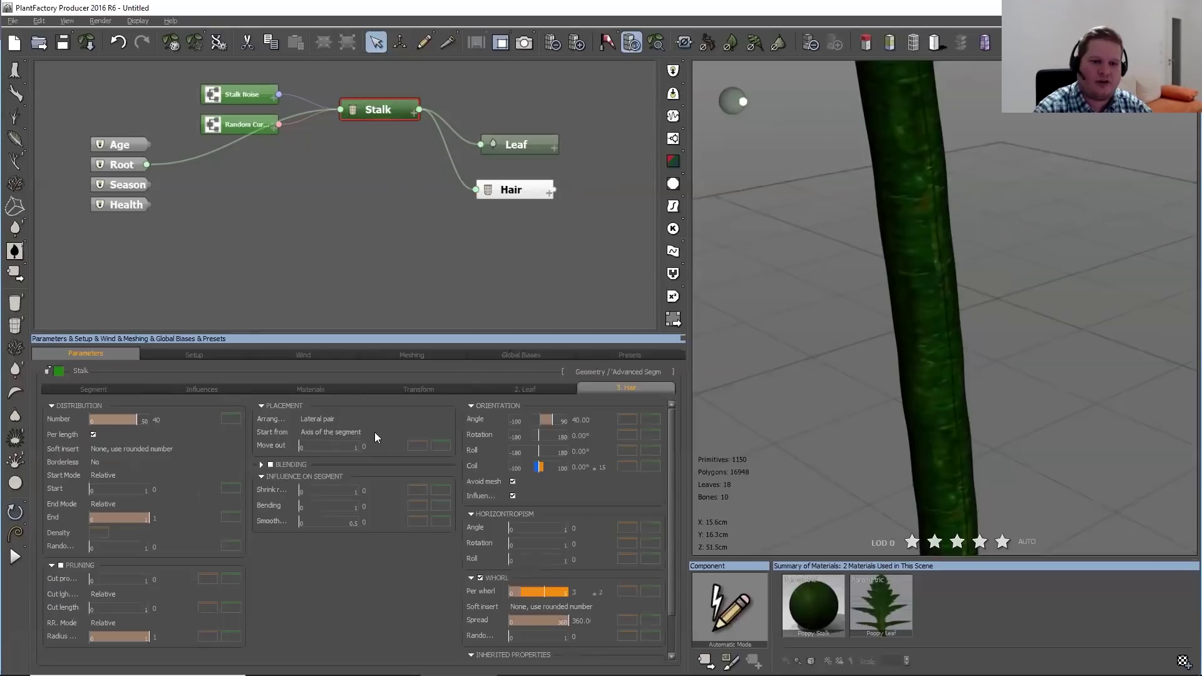
{"action": "left_click", "coordinate": [358, 432]}
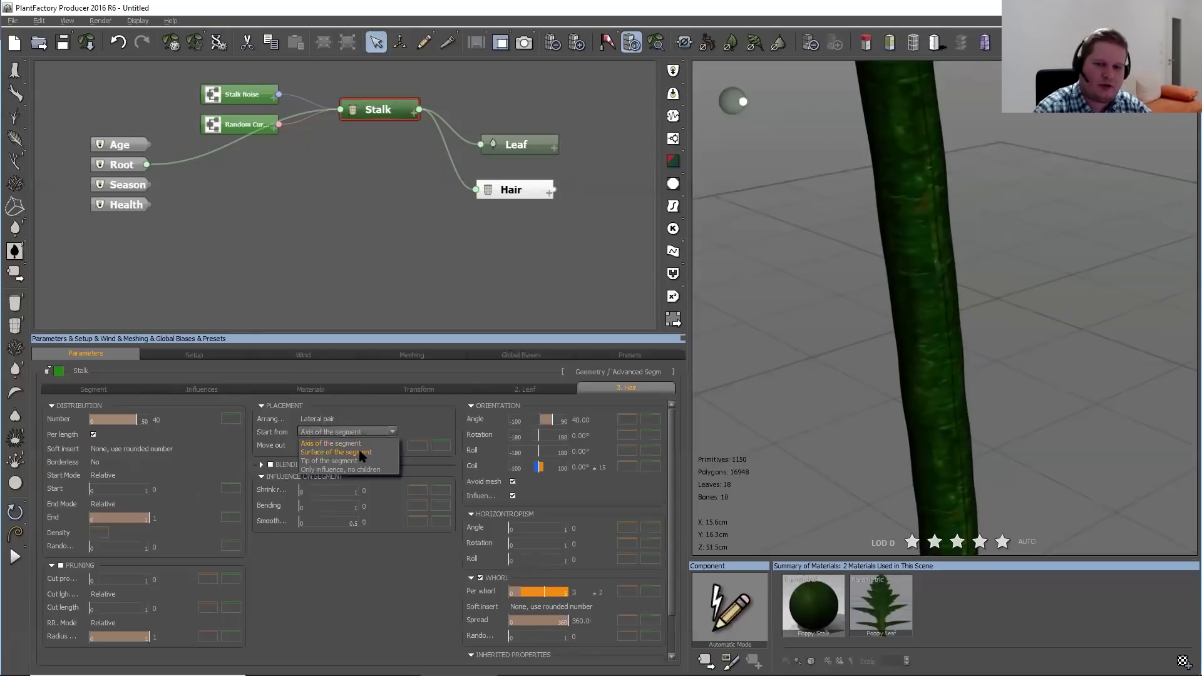
{"action": "left_click", "coordinate": [360, 452]}
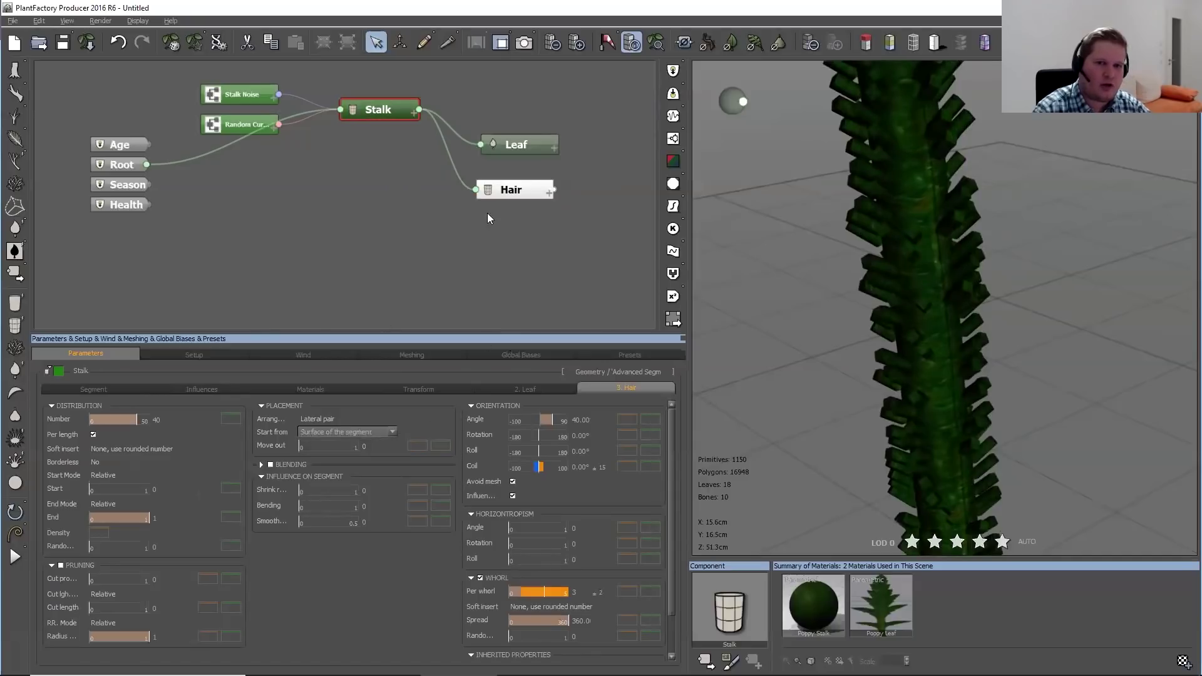
{"action": "left_click", "coordinate": [510, 189]}
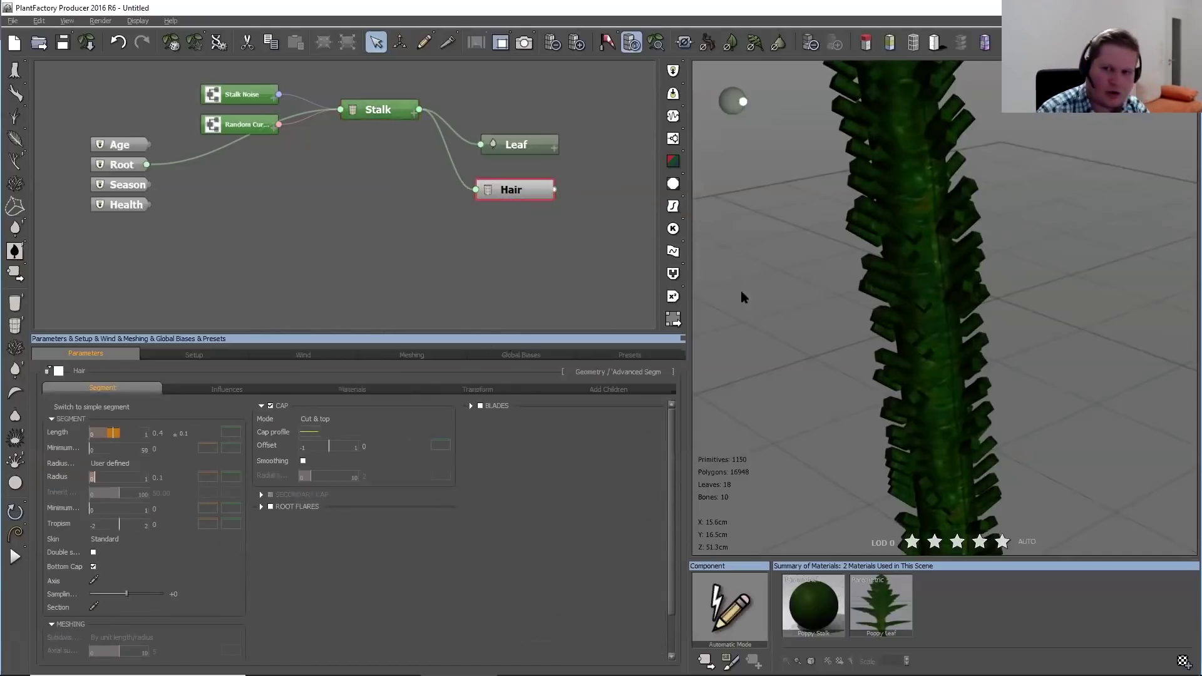
Shape the Hair's radius profile as a smooth concave curve from 1 at the base to 0 at the tip, with a start slope of about -2.98
{"action": "right_click", "coordinate": [210, 478]}
{"action": "left_click", "coordinate": [222, 484]}
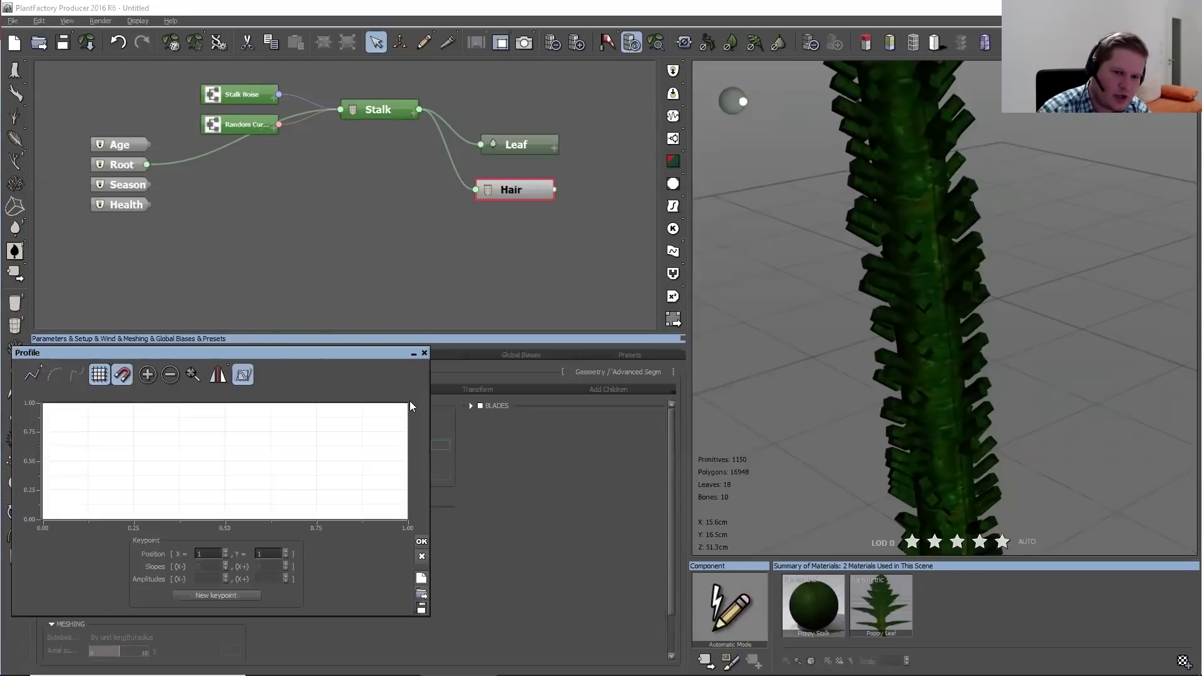
{"action": "left_click_drag", "start_coordinate": [40, 353], "coordinate": [296, 212]}
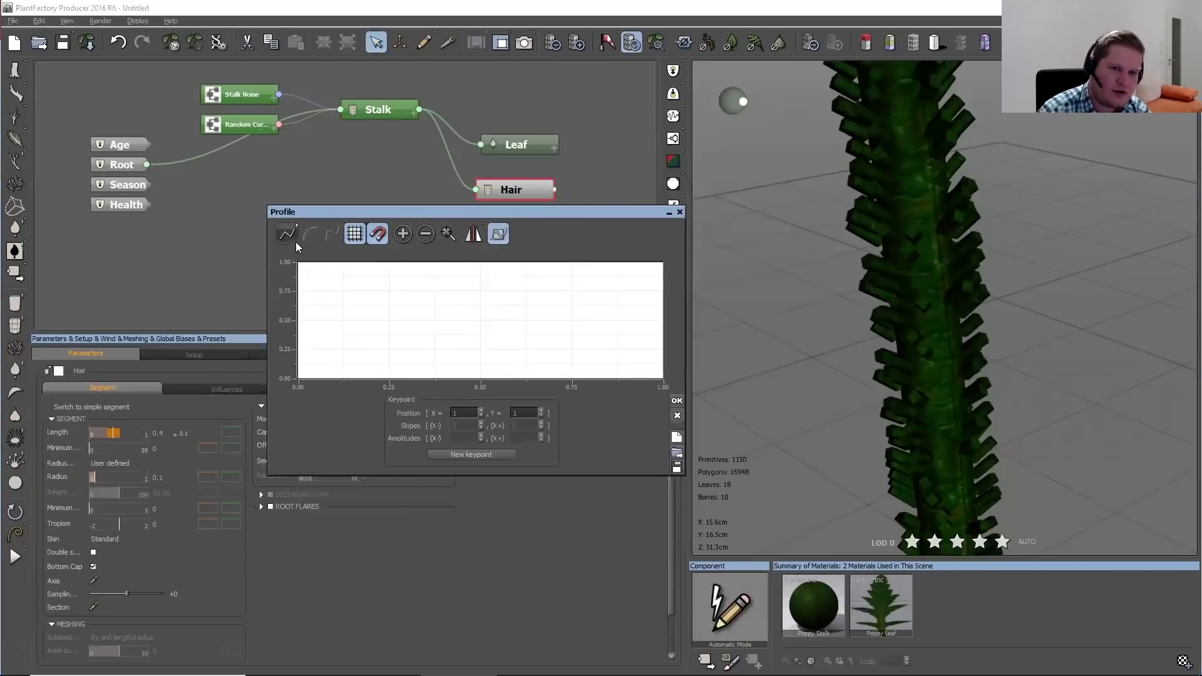
{"action": "left_click", "coordinate": [287, 236]}
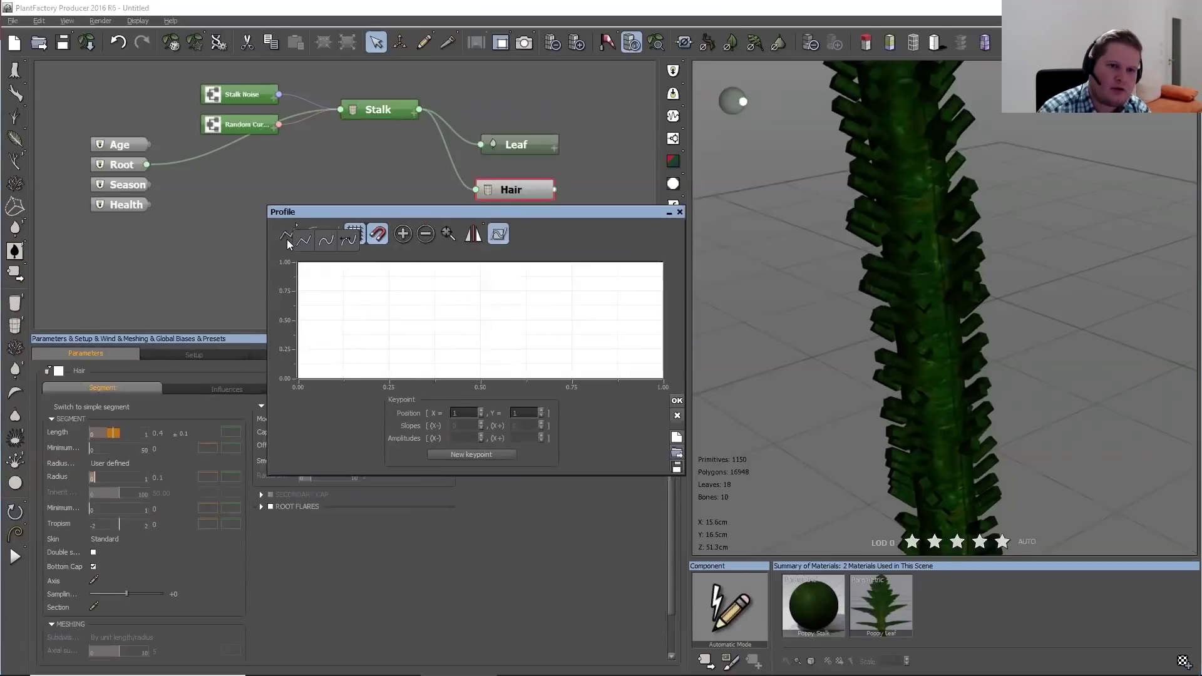
{"action": "left_click", "coordinate": [325, 241]}
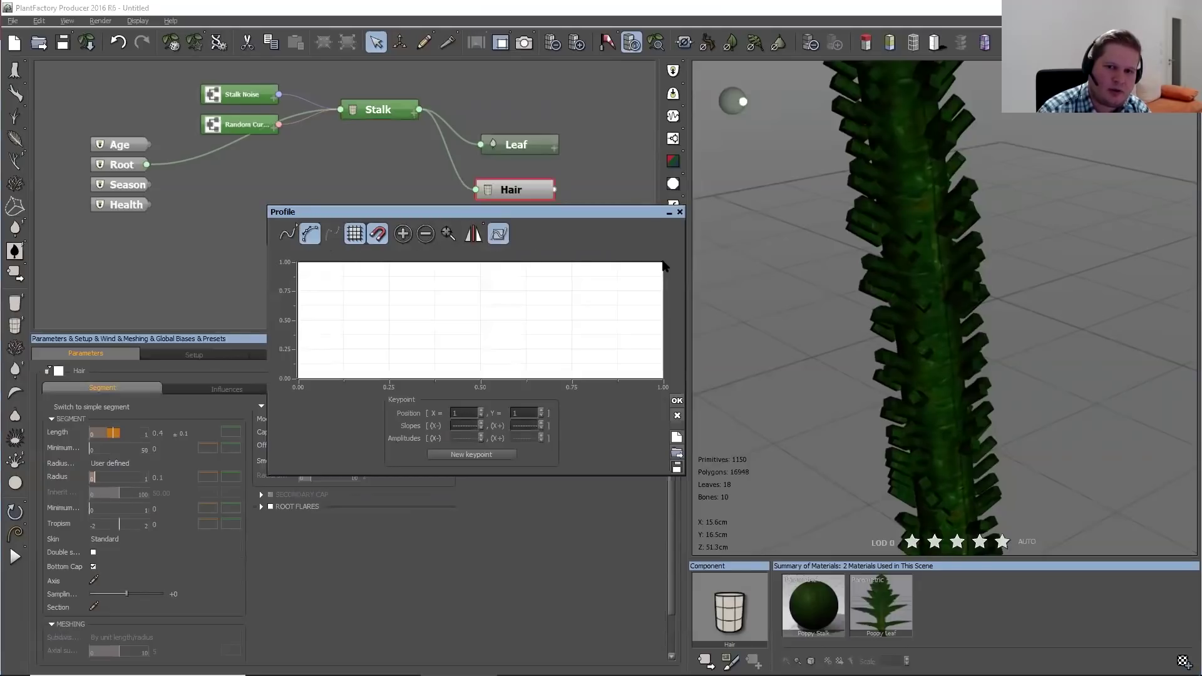
{"action": "left_click_drag", "start_coordinate": [661, 261], "coordinate": [662, 378]}
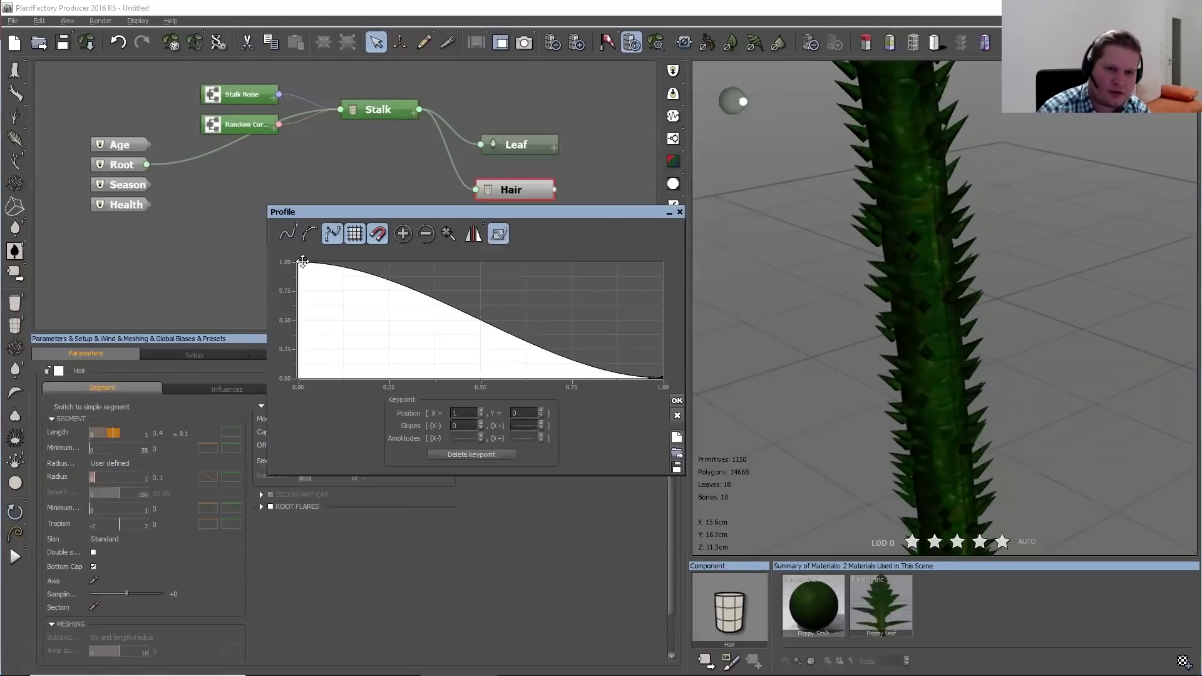
{"action": "left_click_drag", "start_coordinate": [298, 264], "coordinate": [311, 271]}
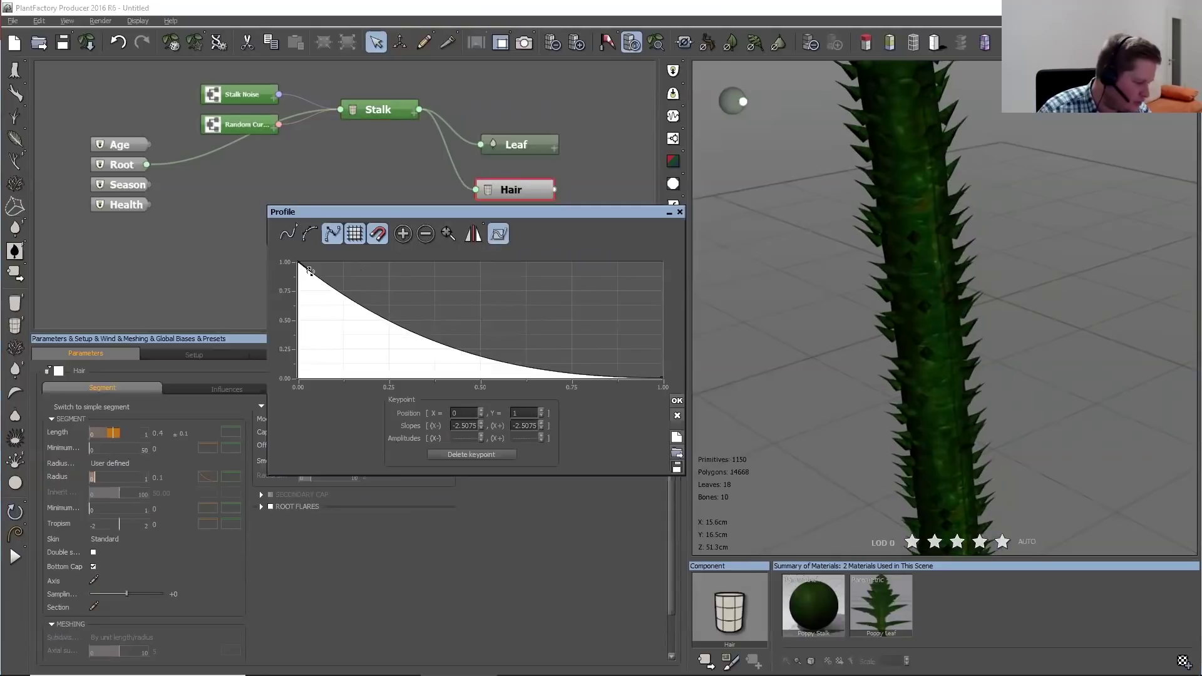
{"action": "left_click_drag", "start_coordinate": [311, 272], "coordinate": [310, 273]}
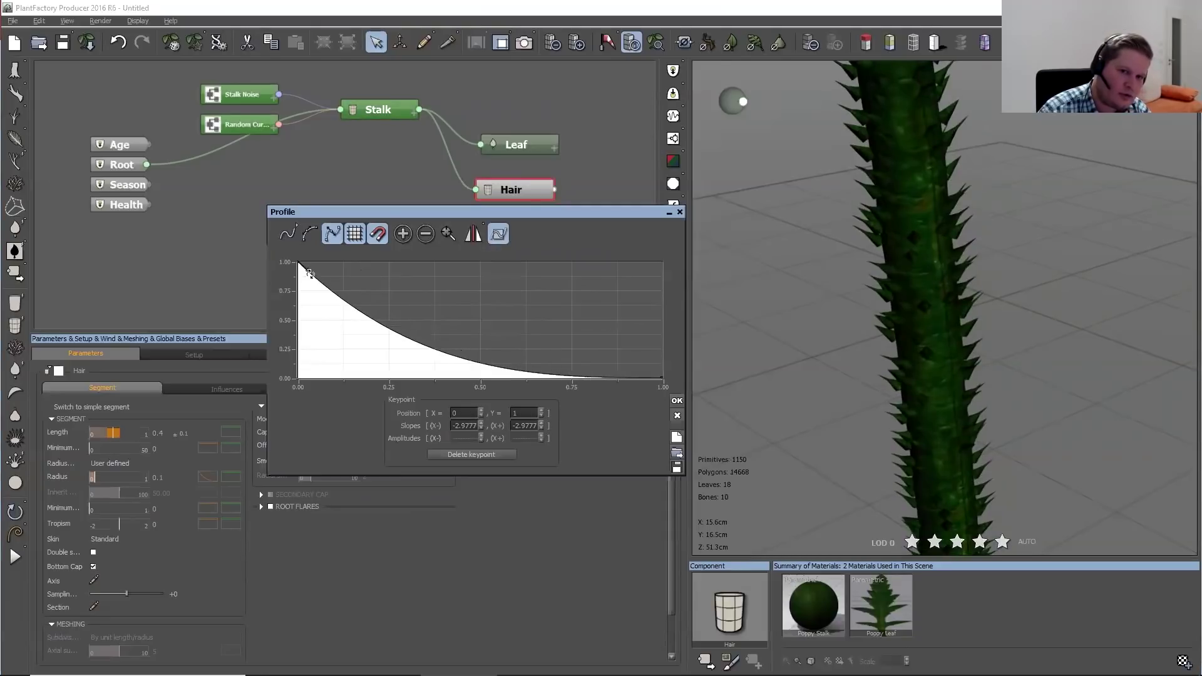
{"action": "left_click", "coordinate": [676, 400]}
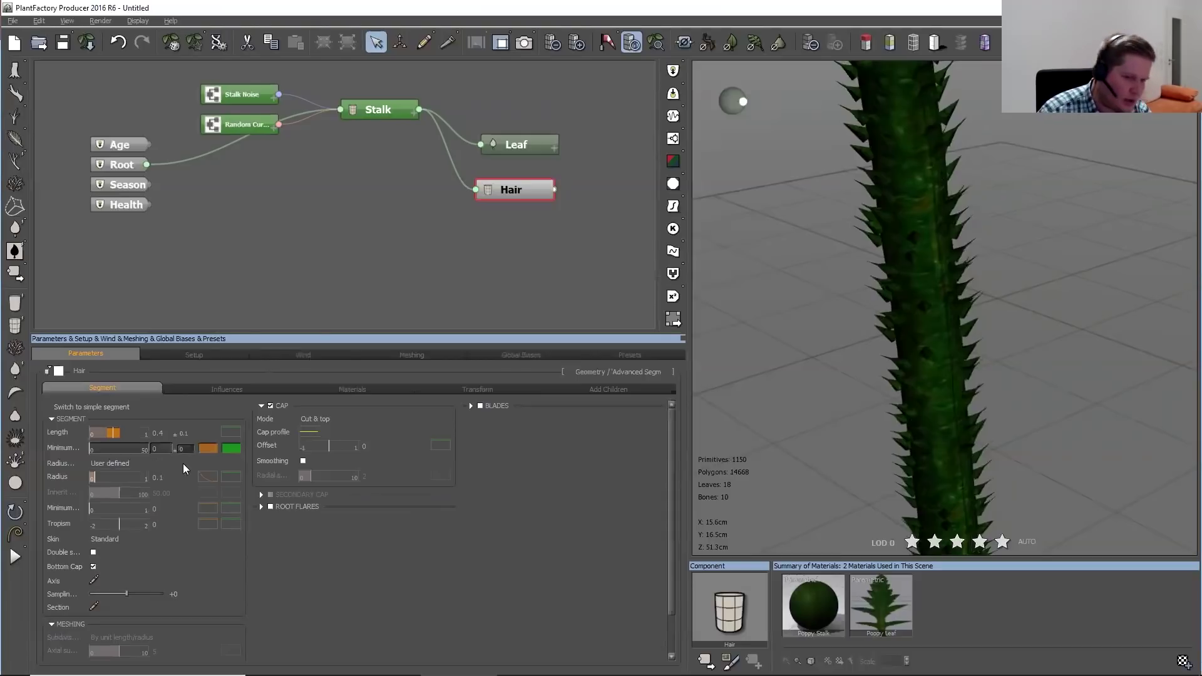
Raise the Hair's mesh resolution boost to +2 and return to its segment settings
{"action": "left_click", "coordinate": [457, 390]}
{"action": "left_click_drag", "start_coordinate": [141, 418], "coordinate": [144, 417]}
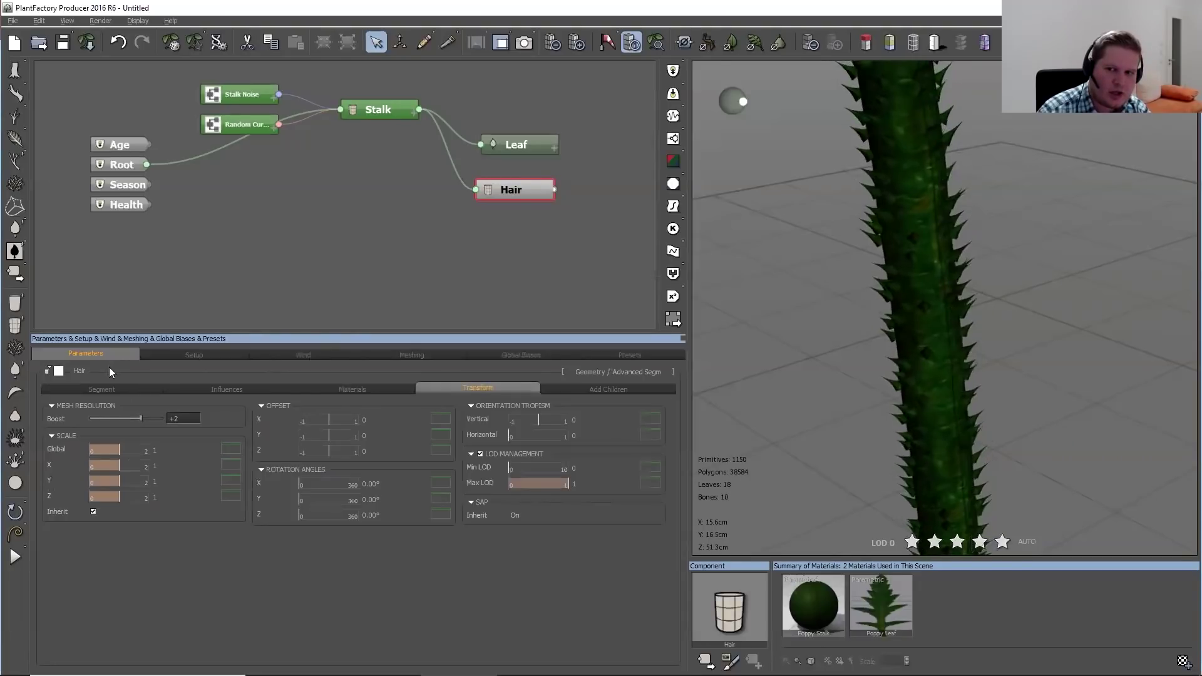
{"action": "left_click", "coordinate": [100, 389]}
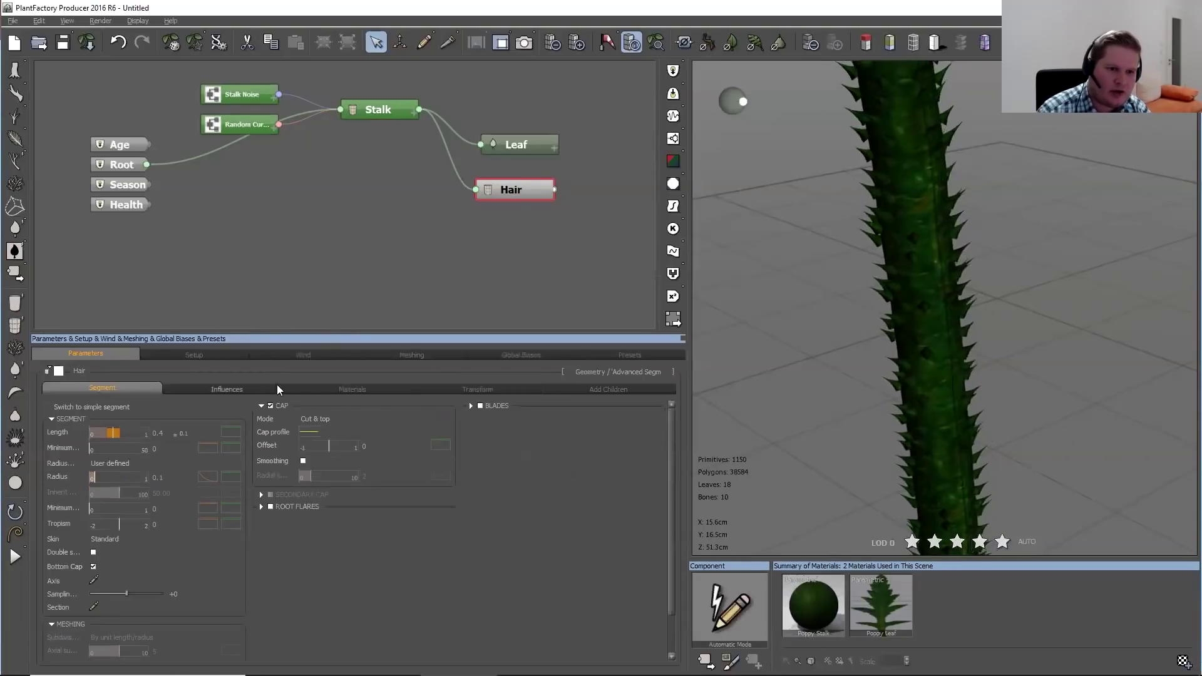
Replace the Hair segment body's inherited material with the Poppy Hair material
{"action": "left_click", "coordinate": [341, 389]}
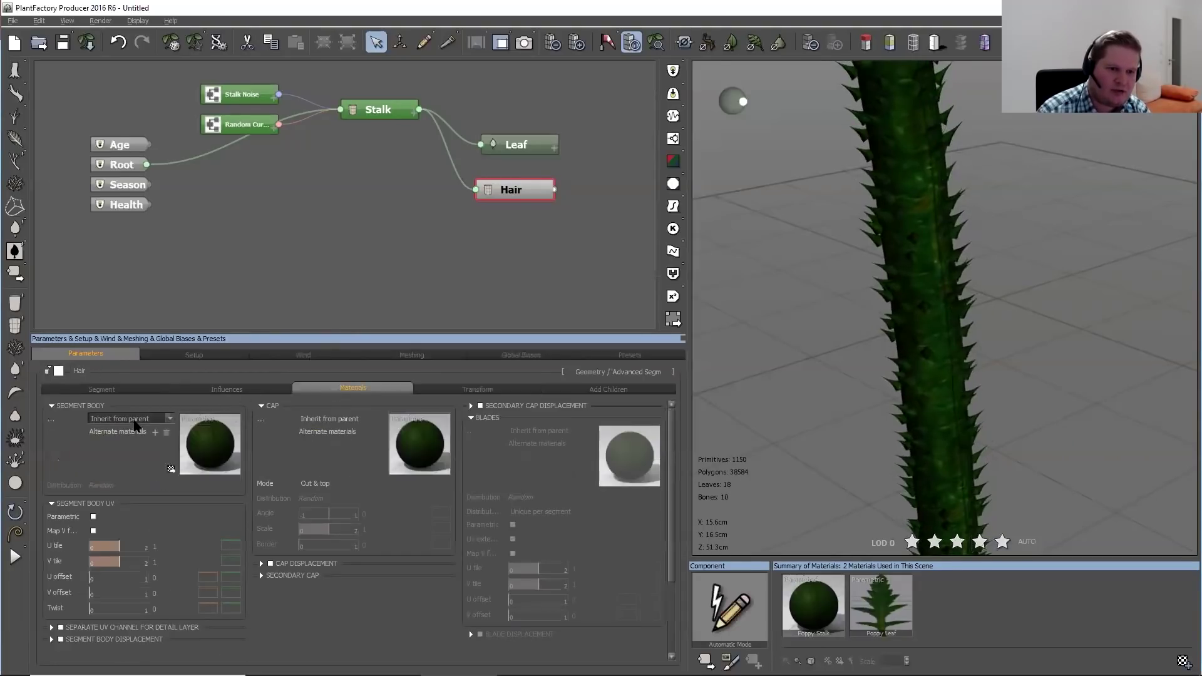
{"action": "left_click", "coordinate": [167, 418]}
{"action": "left_click", "coordinate": [116, 466]}
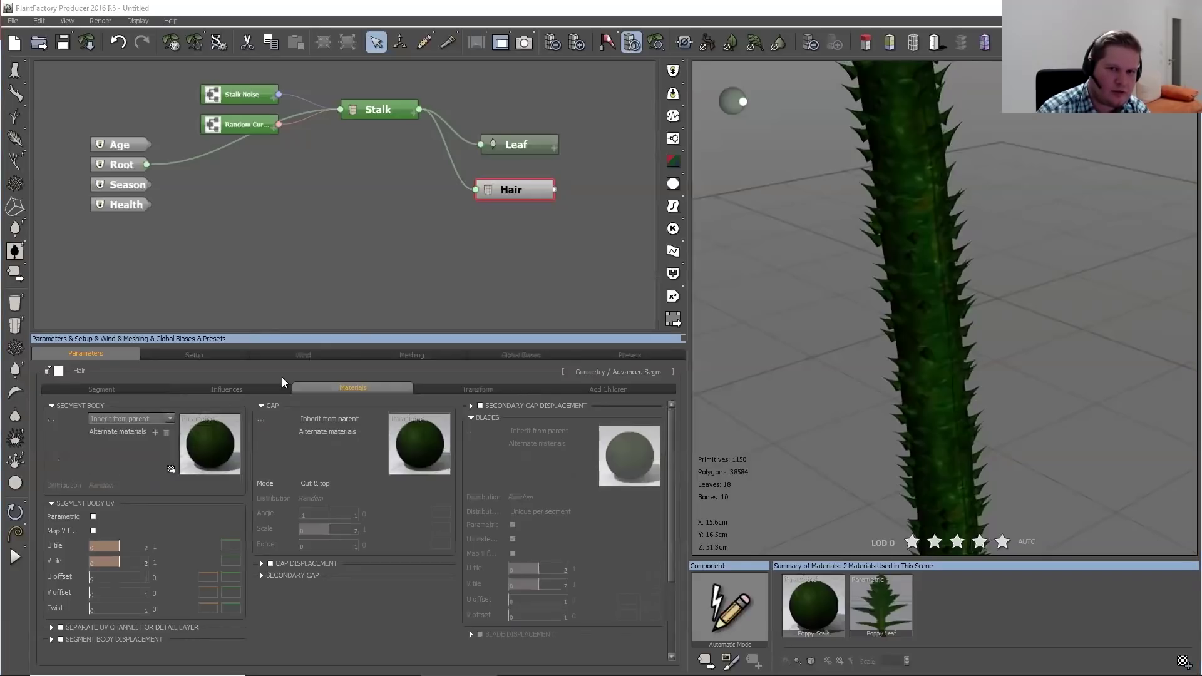
{"action": "double_click", "coordinate": [394, 160]}
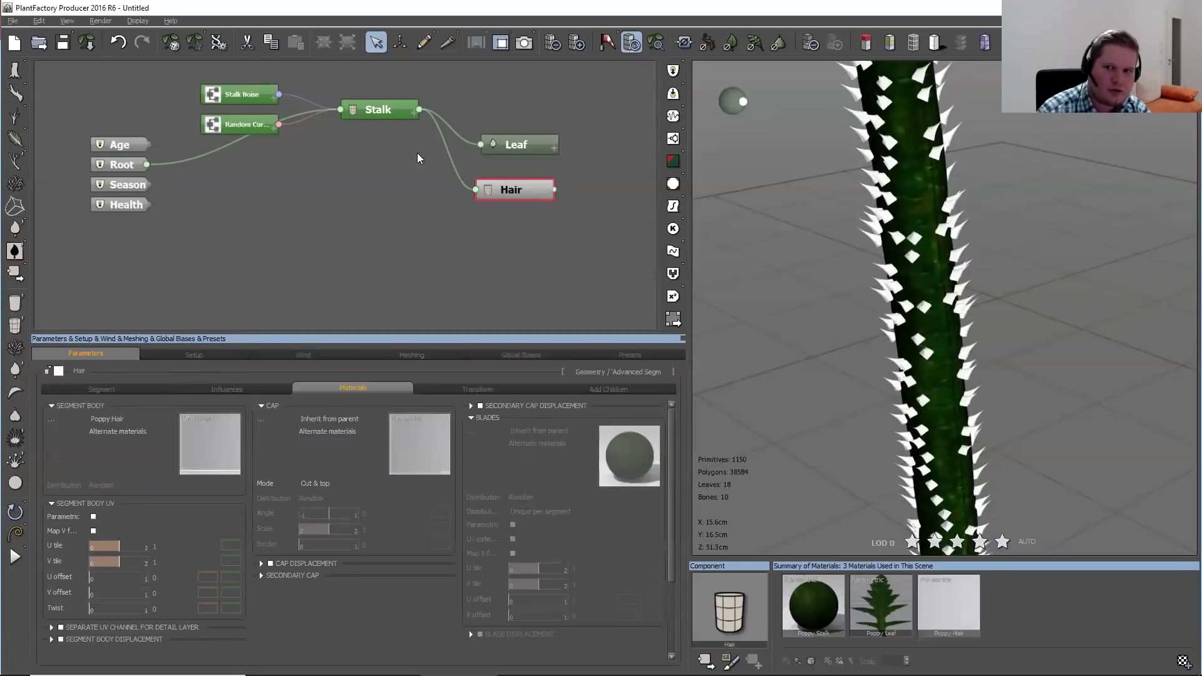
Examine the Poppy Hair material's transparency settings in the advanced material editor
{"action": "double_click", "coordinate": [210, 448]}
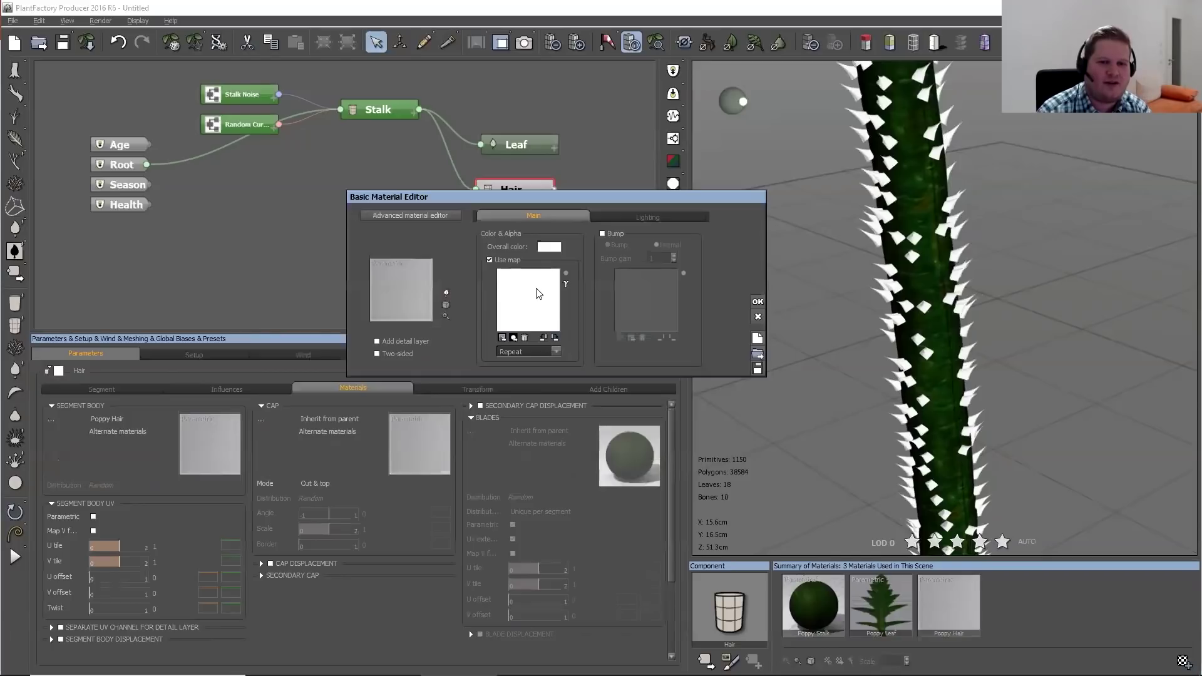
{"action": "left_click", "coordinate": [395, 216]}
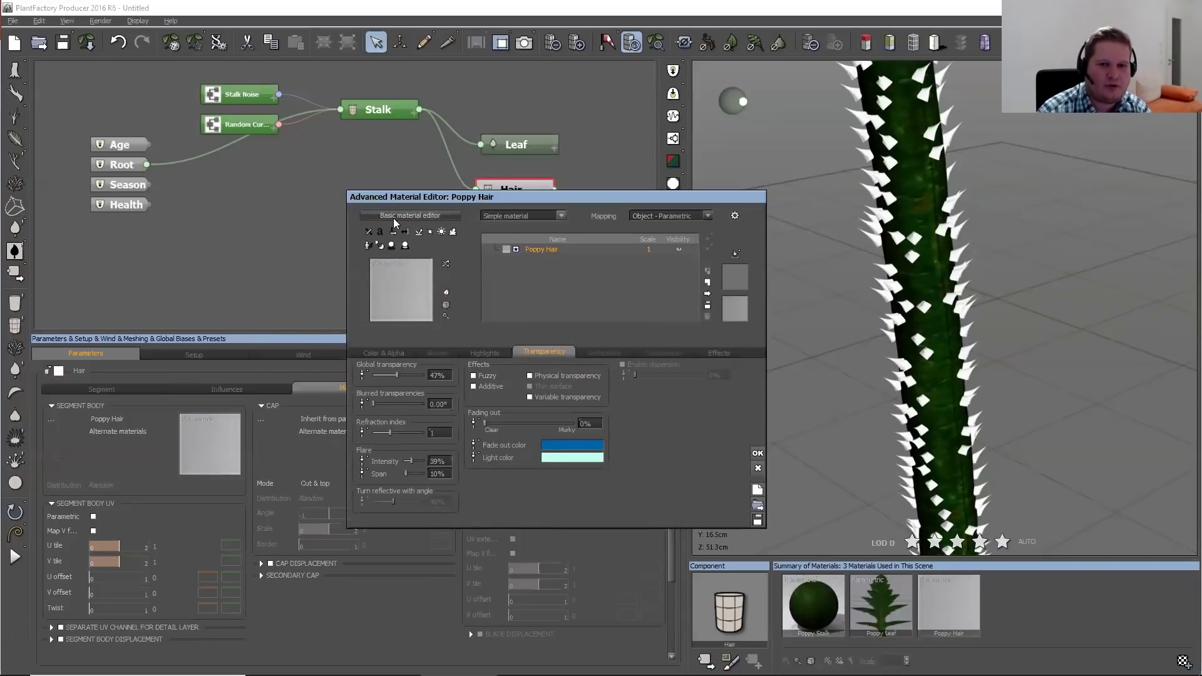
{"action": "left_click", "coordinate": [758, 453]}
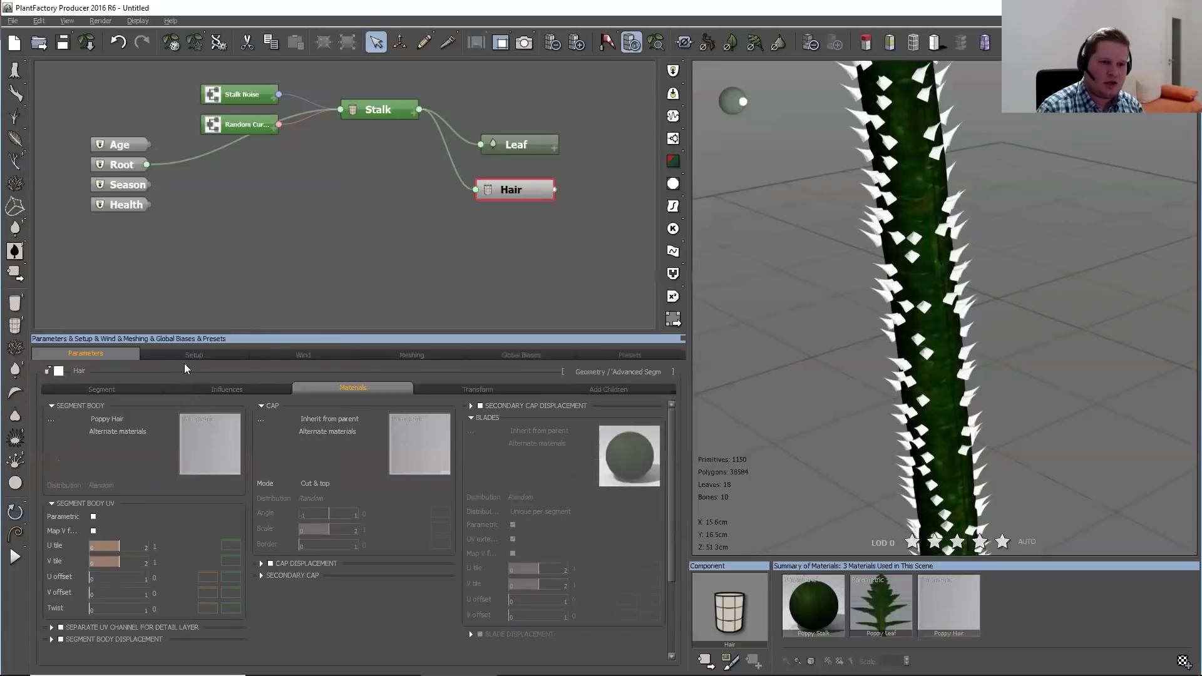
Set the Hair's axis perturbation strength to 0.2 with a variation of 0.5
{"action": "left_click", "coordinate": [227, 389]}
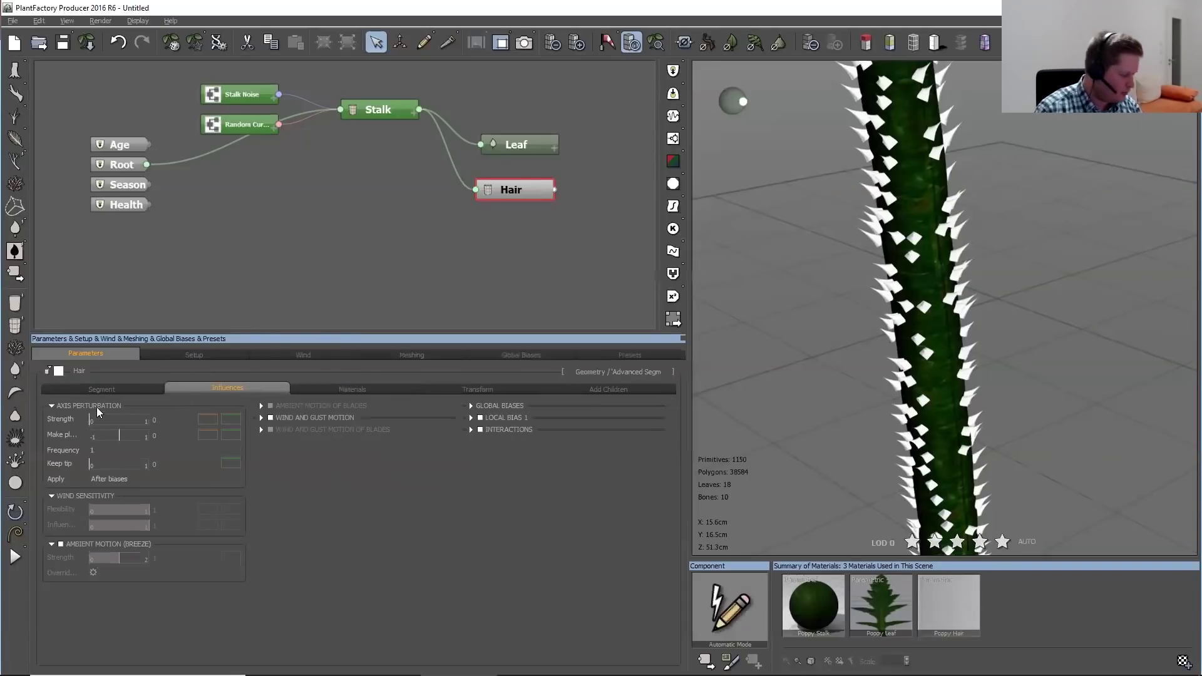
{"action": "left_click_drag", "start_coordinate": [93, 420], "coordinate": [105, 423]}
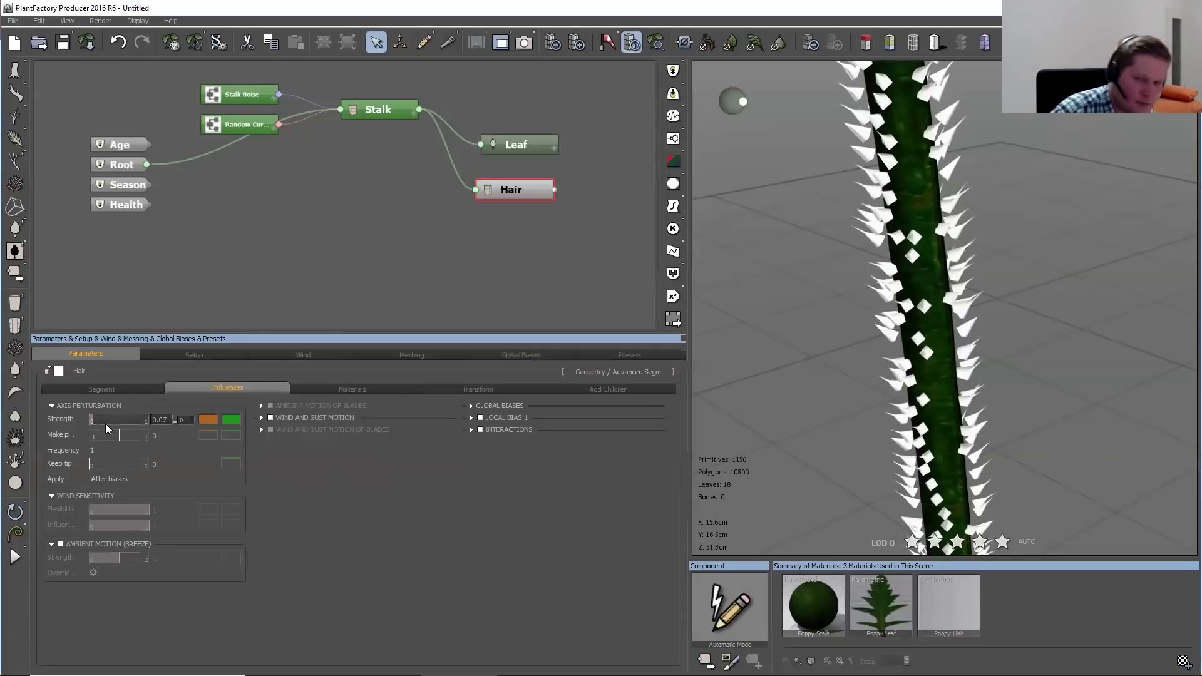
{"action": "left_click", "coordinate": [165, 419]}
{"action": "type", "text": "0.2"}
{"action": "key", "text": "Return"}
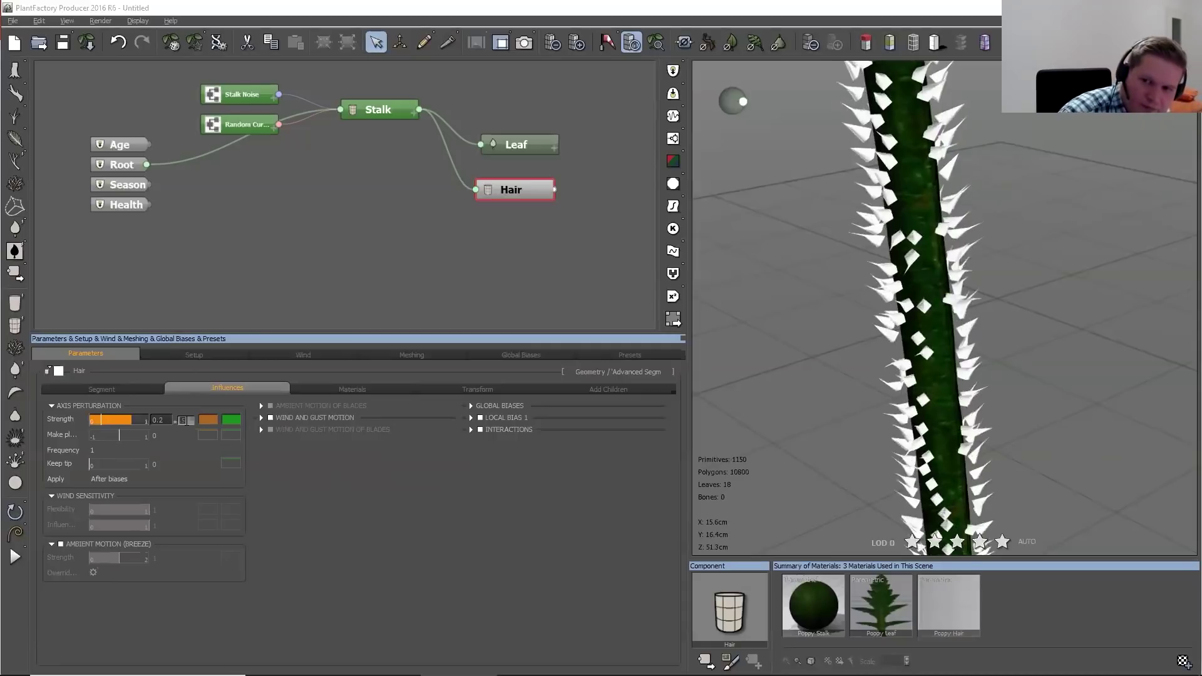
Check the hairs on the whole stalk and set the Hair segment's radius to 0.01
{"action": "left_click", "coordinate": [655, 48]}
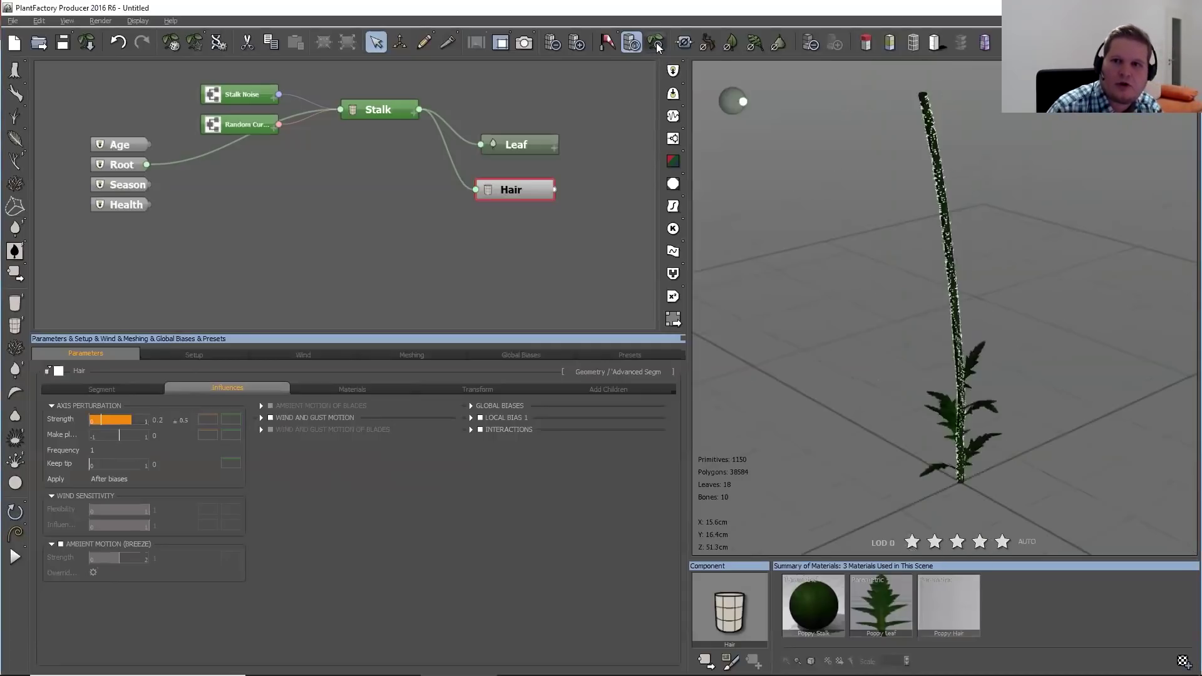
{"action": "scroll", "coordinate": [989, 322], "scroll_direction": "up", "scroll_amount": 3}
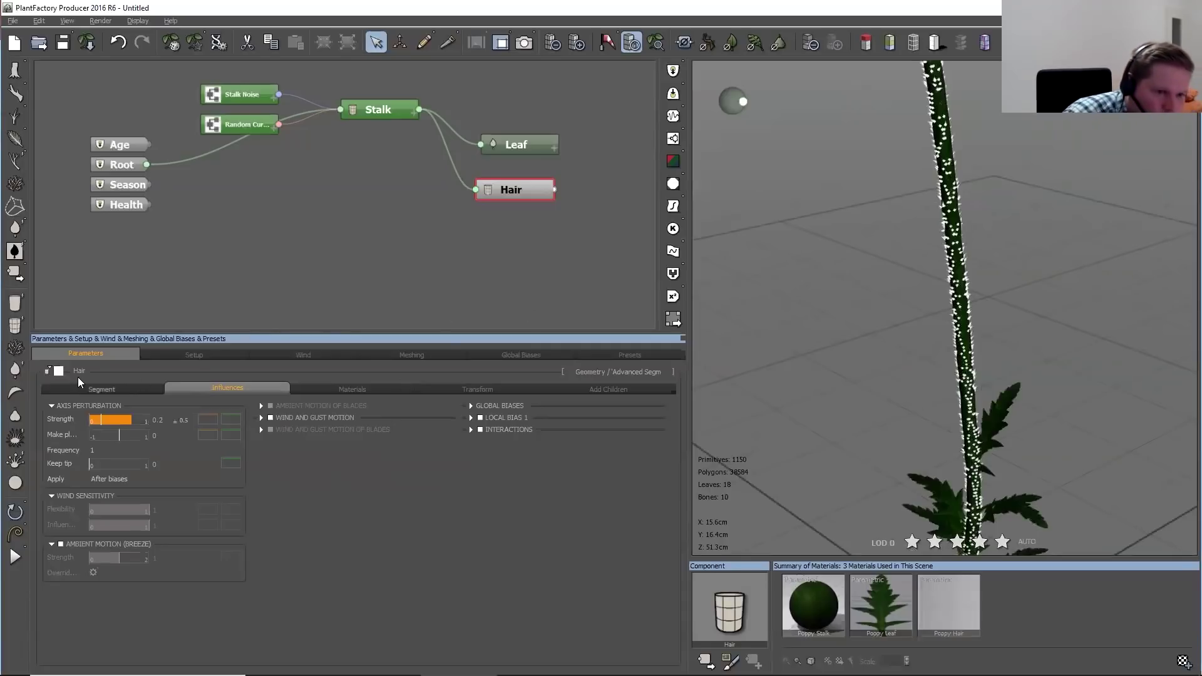
{"action": "left_click", "coordinate": [102, 389]}
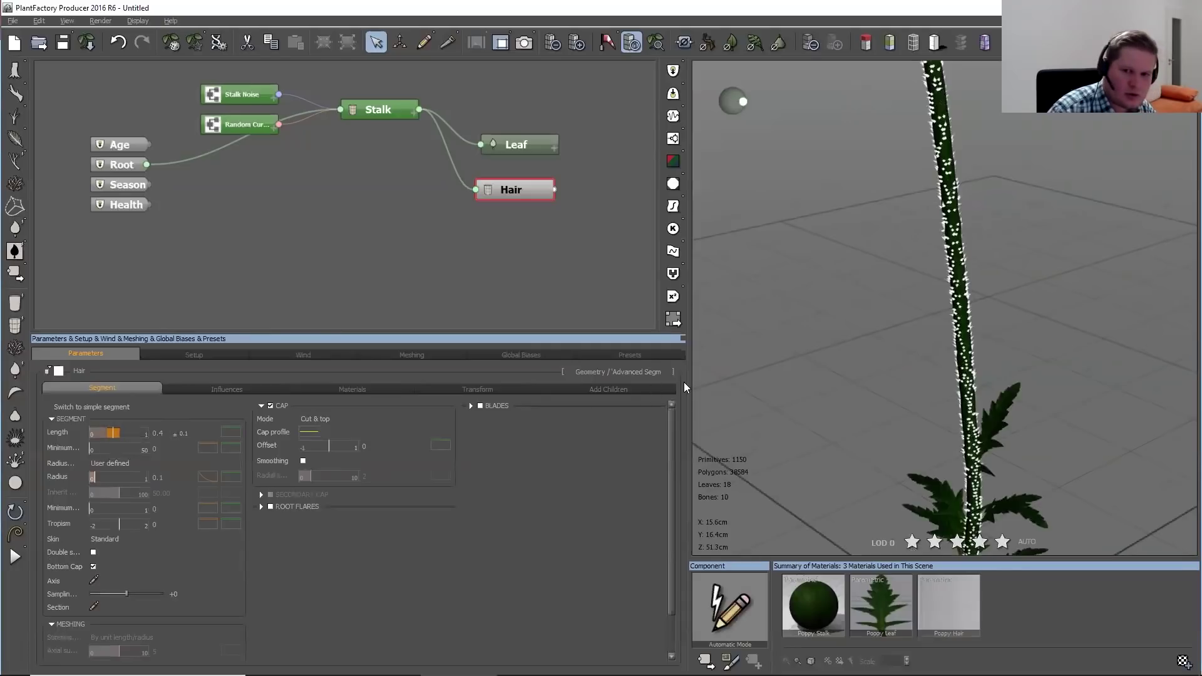
{"action": "left_click", "coordinate": [380, 115]}
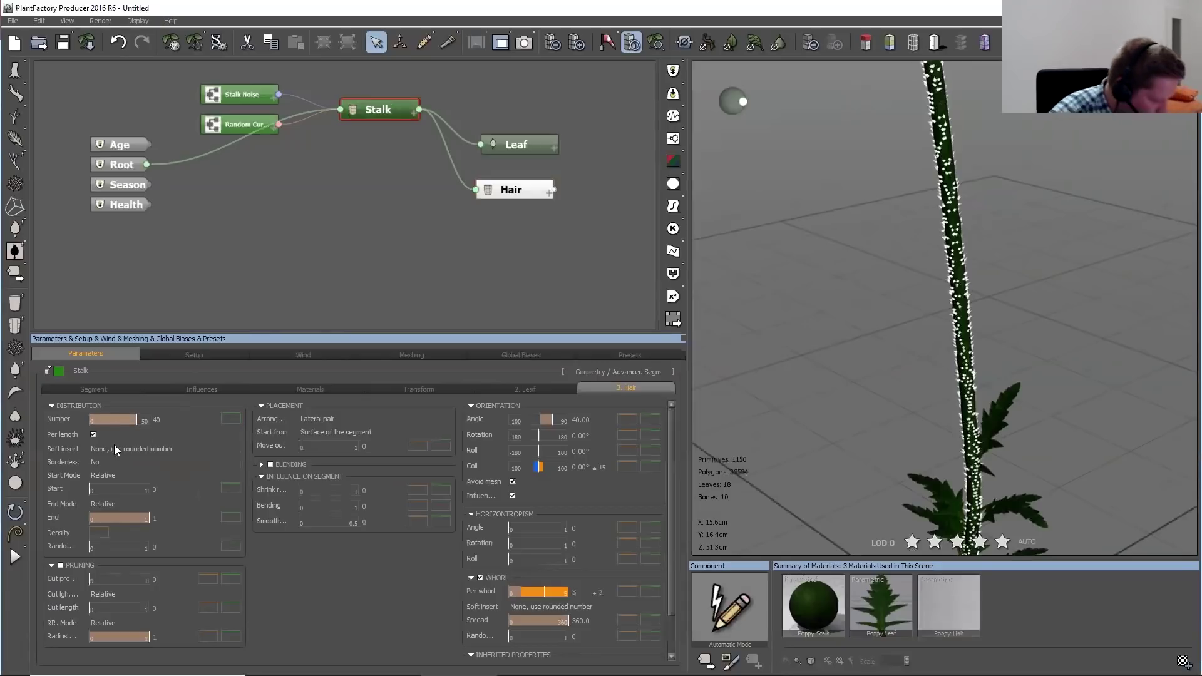
{"action": "left_click", "coordinate": [500, 191]}
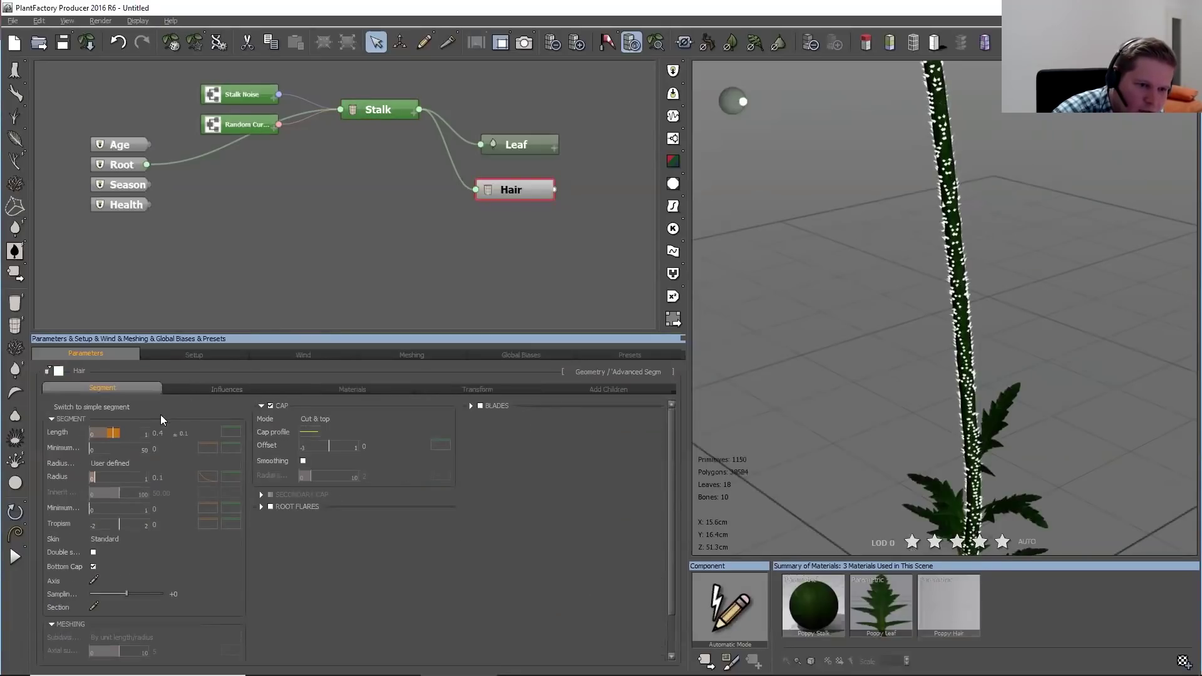
{"action": "mouse_move", "coordinate": [118, 479]}
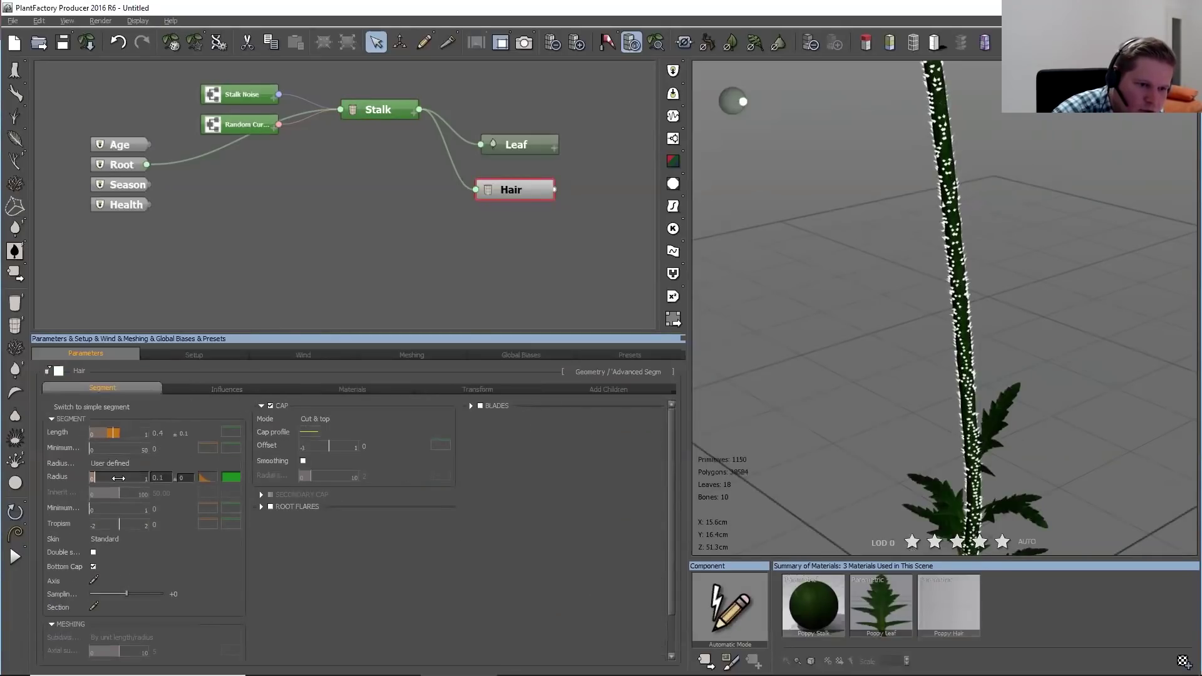
{"action": "double_click", "coordinate": [160, 478]}
{"action": "type", "text": "0.01"}
{"action": "key", "text": "Return"}
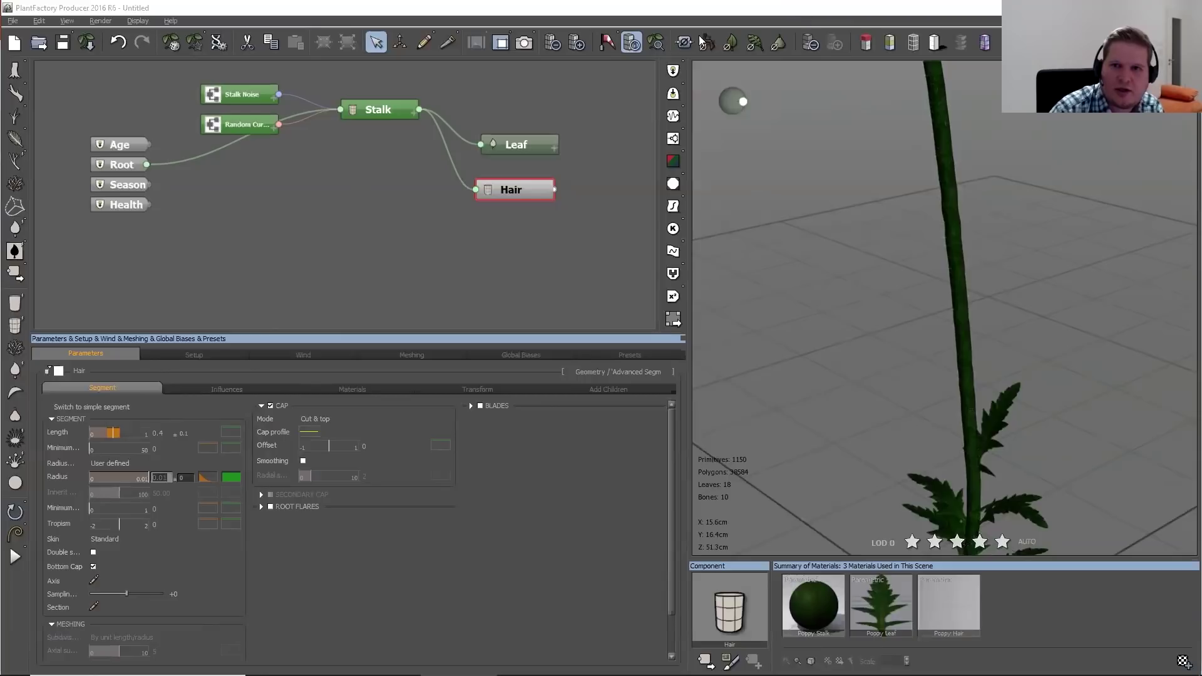
Enable Local Bias 1 on the Hair, set its type to Curl, and give it strength 0 with a variation of 0.25
{"action": "scroll", "coordinate": [993, 239], "scroll_direction": "up", "scroll_amount": 3}
{"action": "left_click_drag", "start_coordinate": [1107, 251], "coordinate": [1071, 291]}
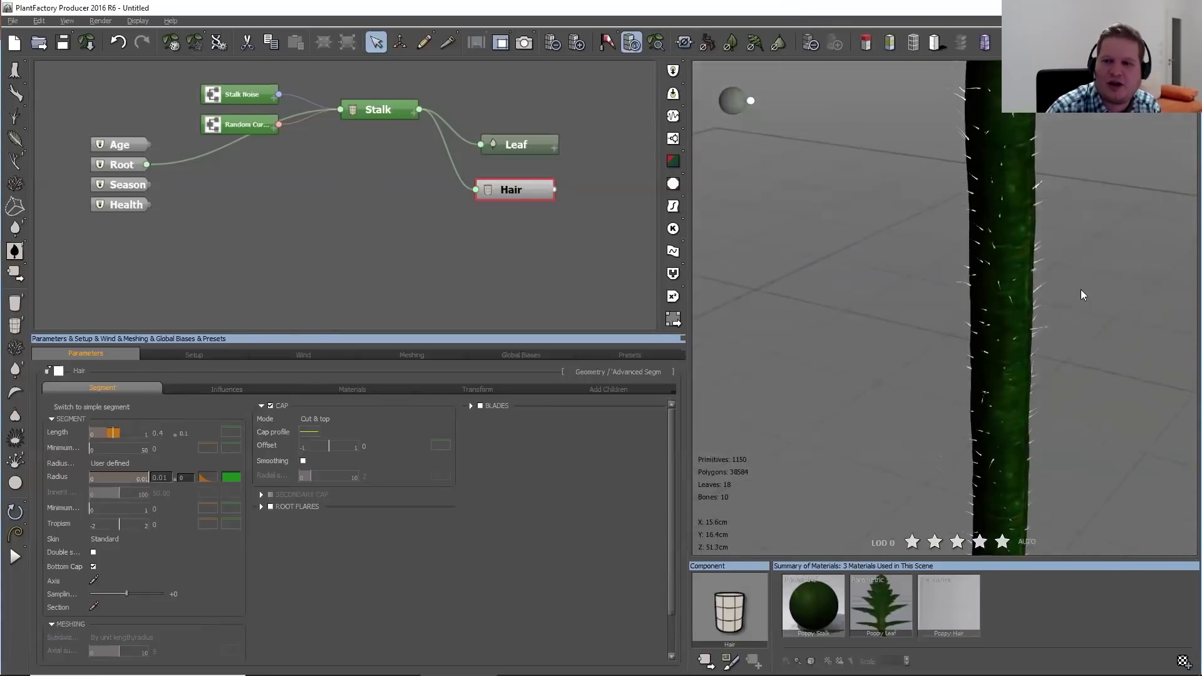
{"action": "left_click", "coordinate": [216, 390]}
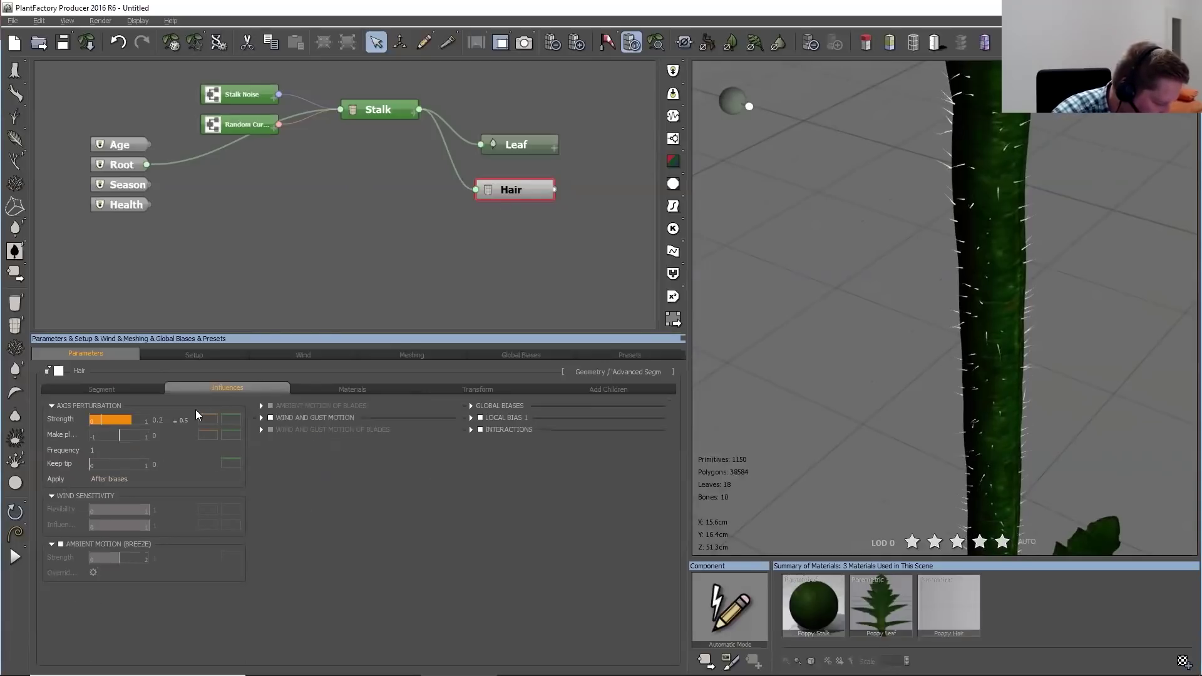
{"action": "left_click", "coordinate": [518, 417]}
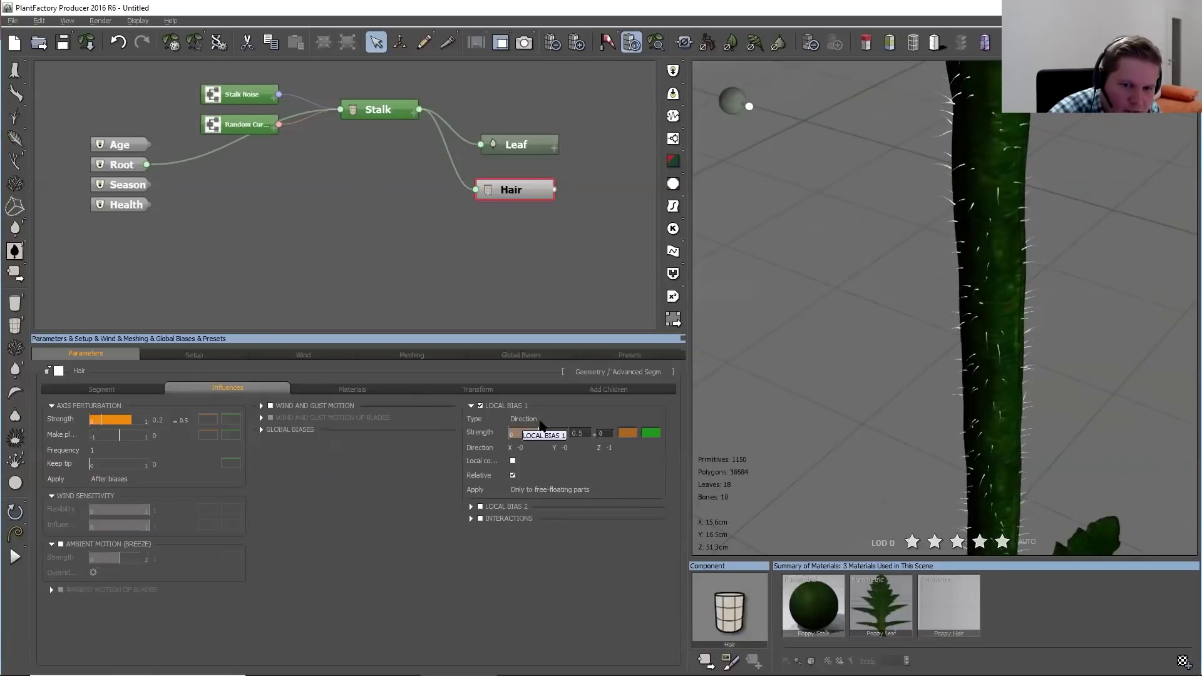
{"action": "left_click", "coordinate": [524, 419]}
{"action": "left_click", "coordinate": [518, 474]}
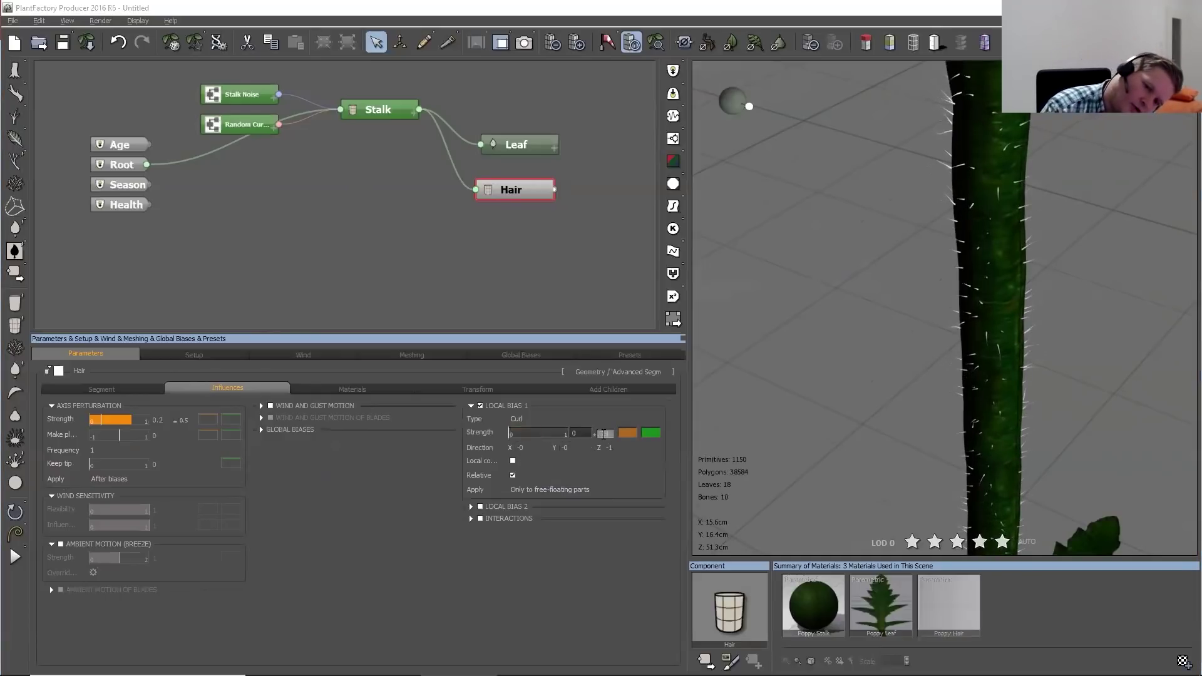
{"action": "left_click_drag", "start_coordinate": [603, 433], "coordinate": [609, 433]}
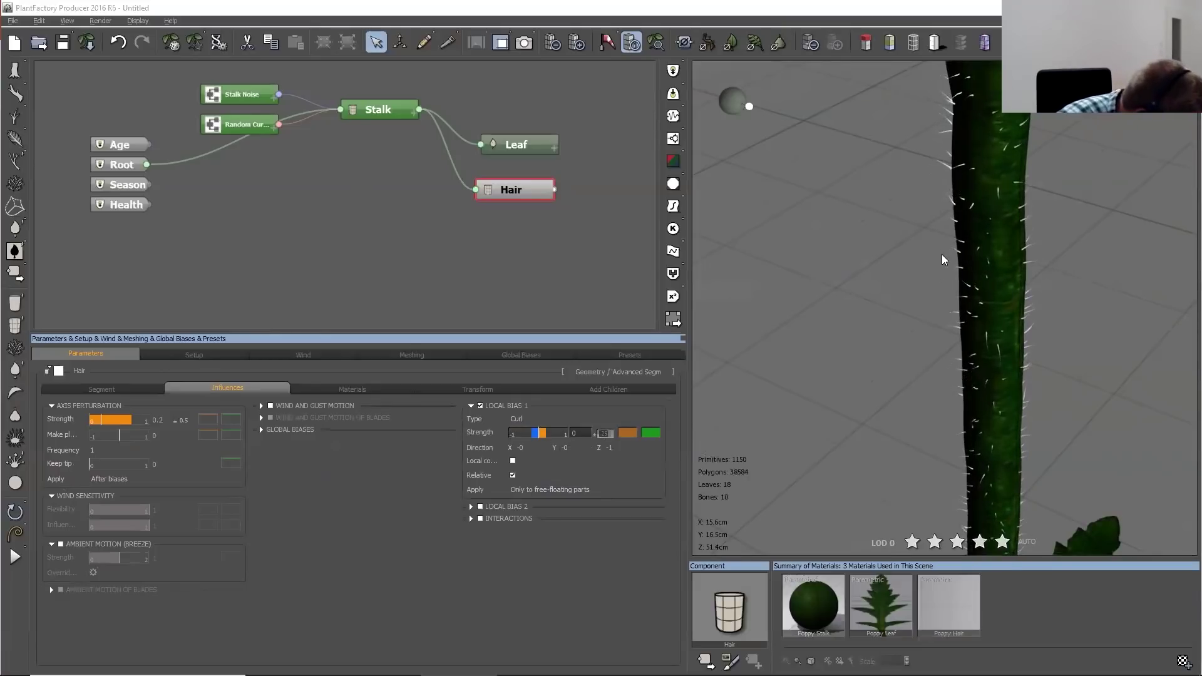
Switch the Hair's curl bias to local coordinates with direction Y -1 and Z 0, and check the curled hairs up close
{"action": "left_click", "coordinate": [513, 461]}
{"action": "left_click", "coordinate": [513, 462]}
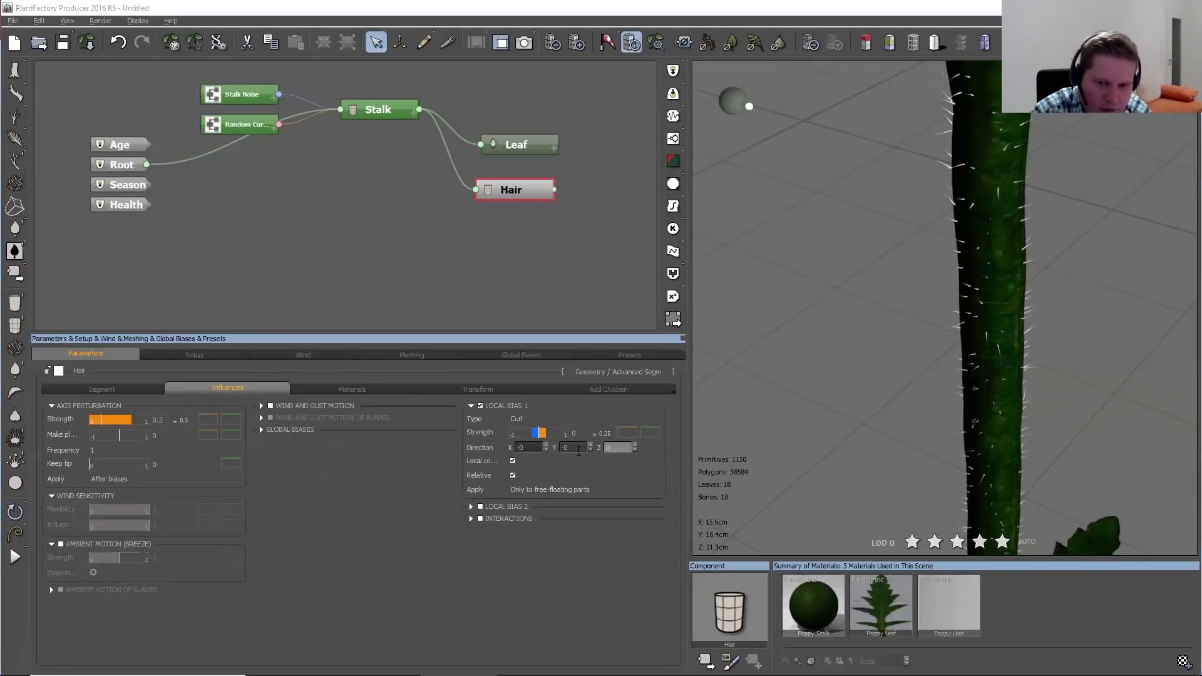
{"action": "double_click", "coordinate": [575, 448]}
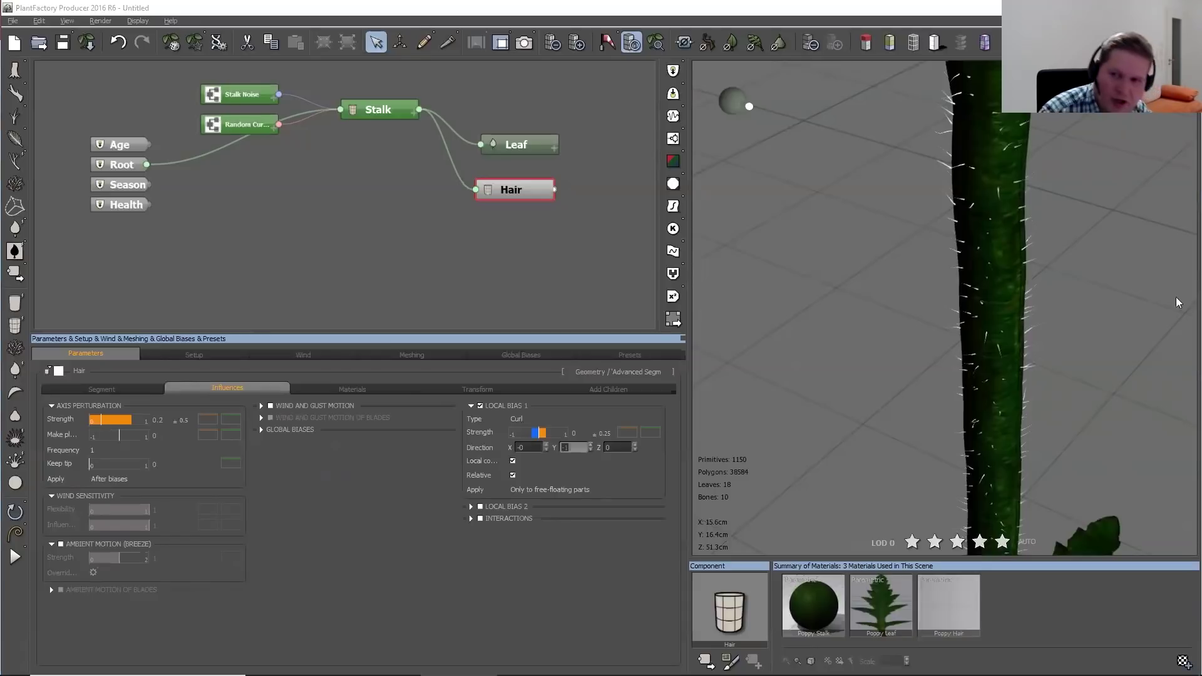
{"action": "left_click", "coordinate": [655, 43]}
{"action": "scroll", "coordinate": [982, 276], "scroll_direction": "up", "scroll_amount": 4}
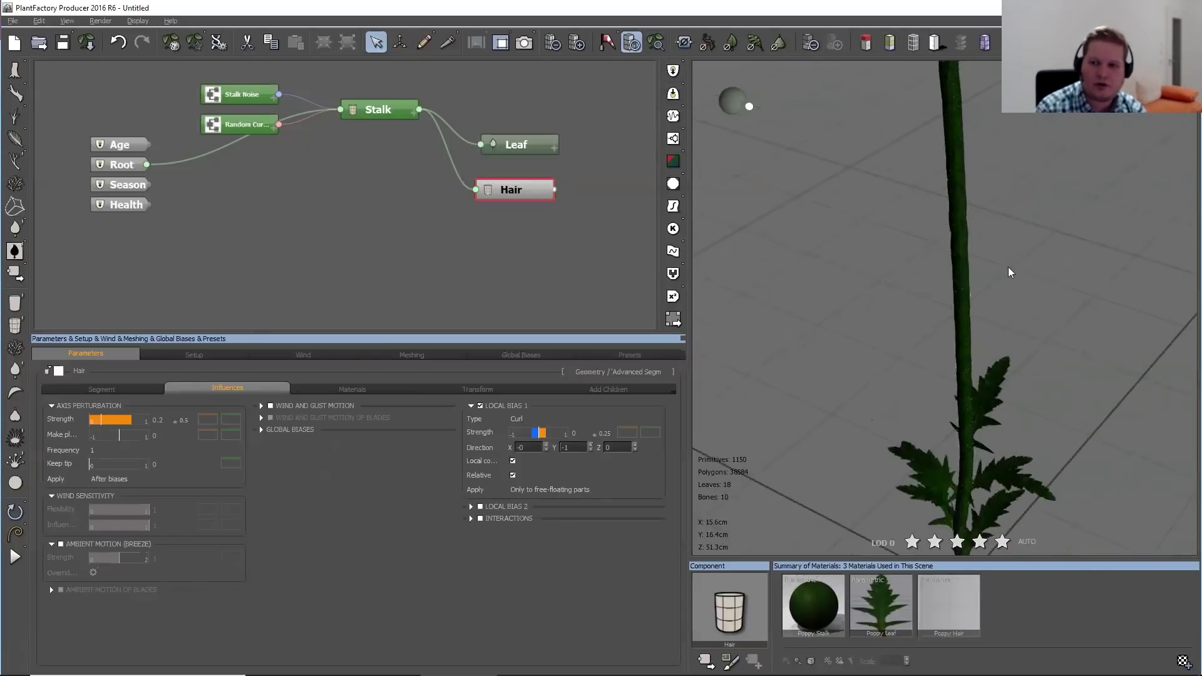
{"action": "scroll", "coordinate": [933, 247], "scroll_direction": "up", "scroll_amount": 5}
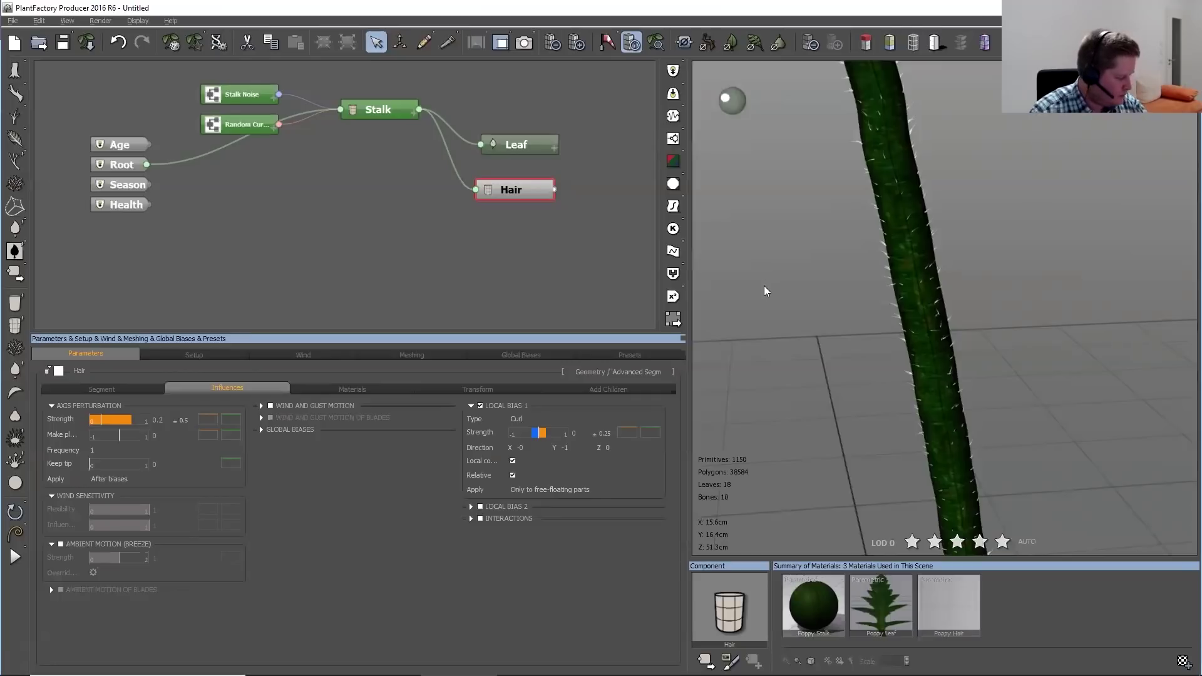
Duplicate the Stalk node, place the copy below the Hair node, and frame the entire plant
{"action": "left_click", "coordinate": [497, 389]}
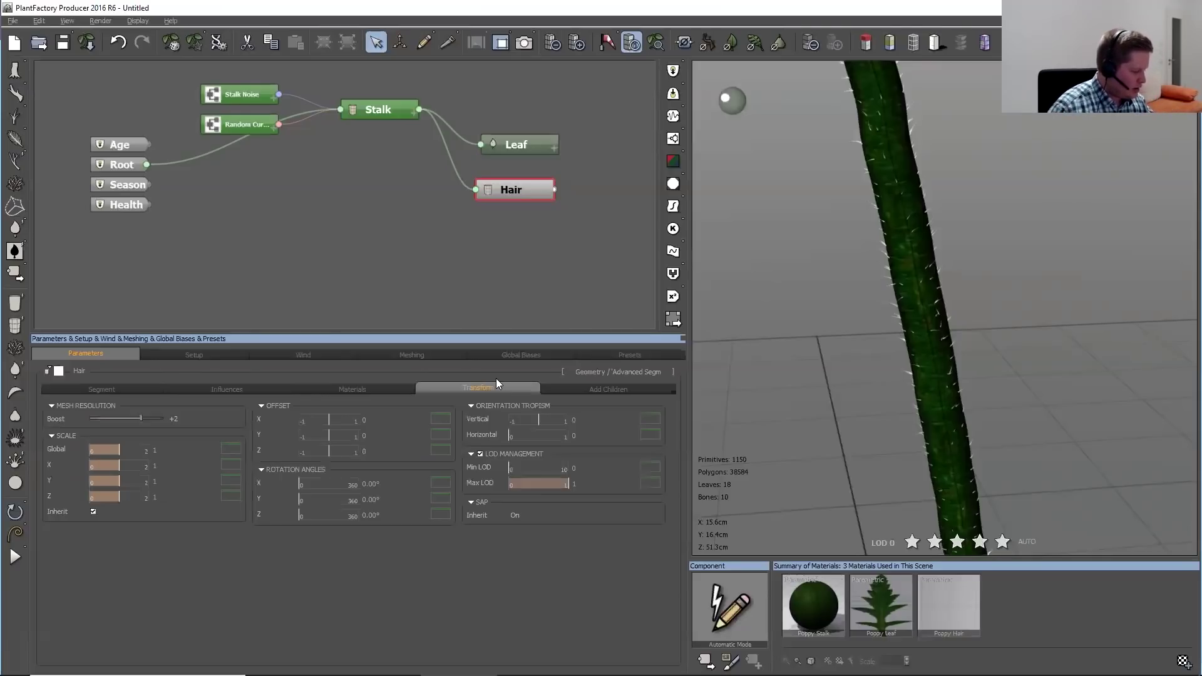
{"action": "left_click", "coordinate": [373, 115]}
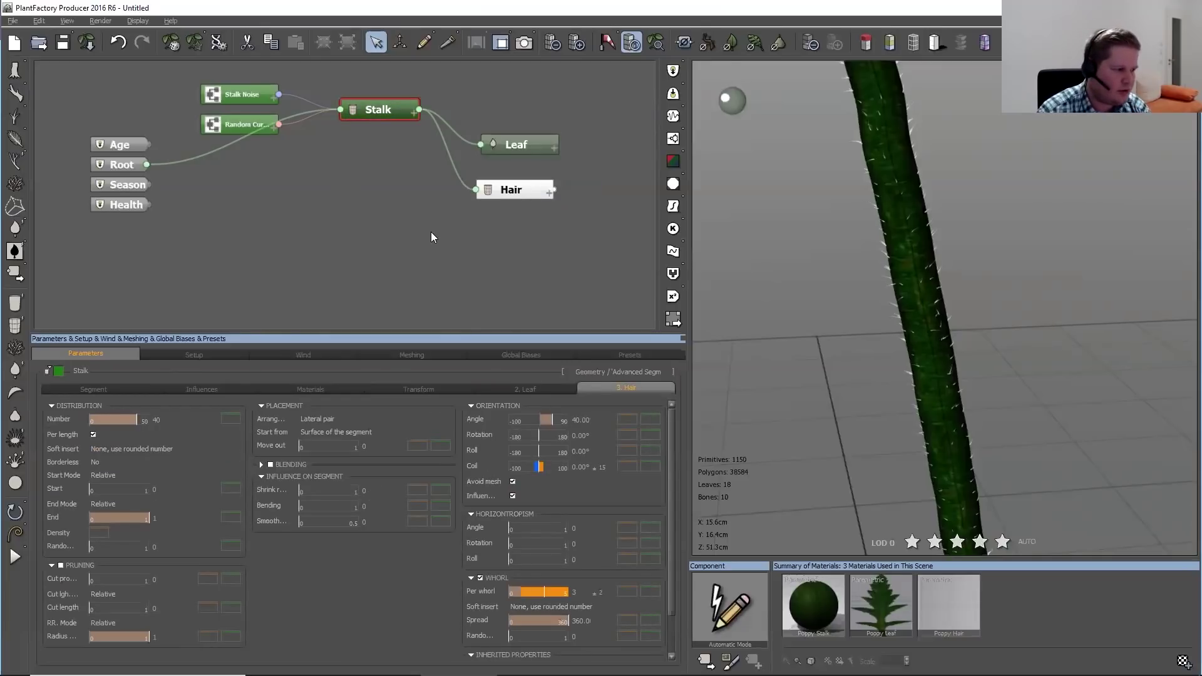
{"action": "key", "text": "ctrl+c"}
{"action": "key", "text": "ctrl+v"}
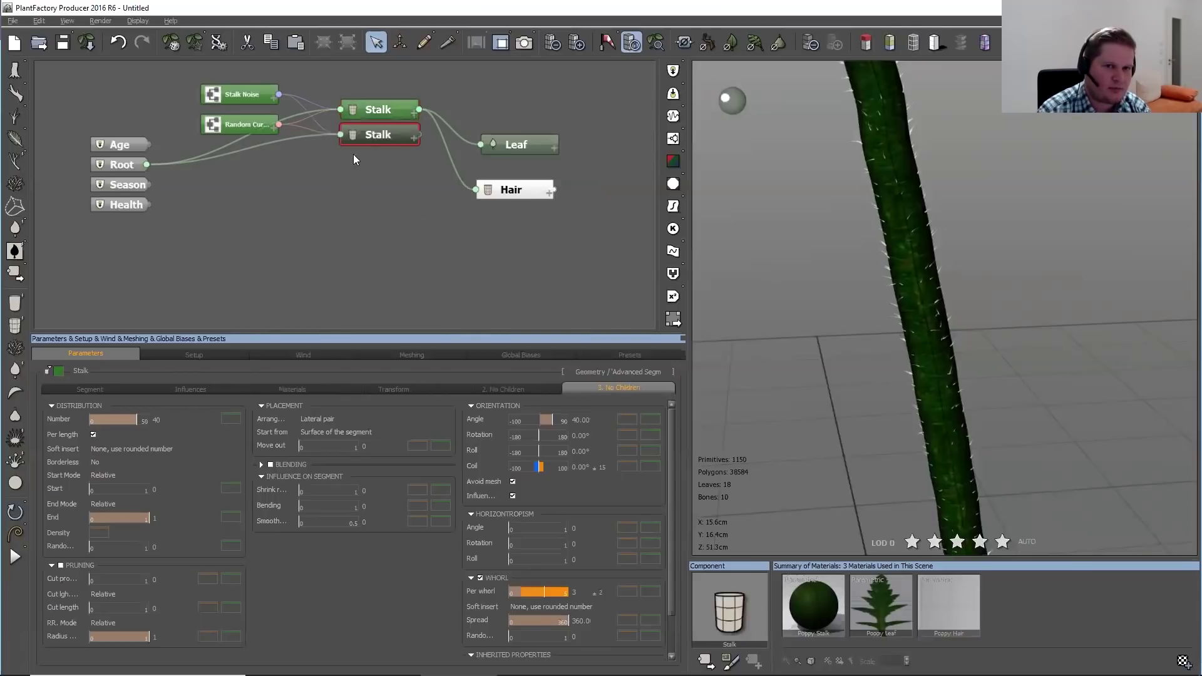
{"action": "left_click_drag", "start_coordinate": [373, 139], "coordinate": [418, 226]}
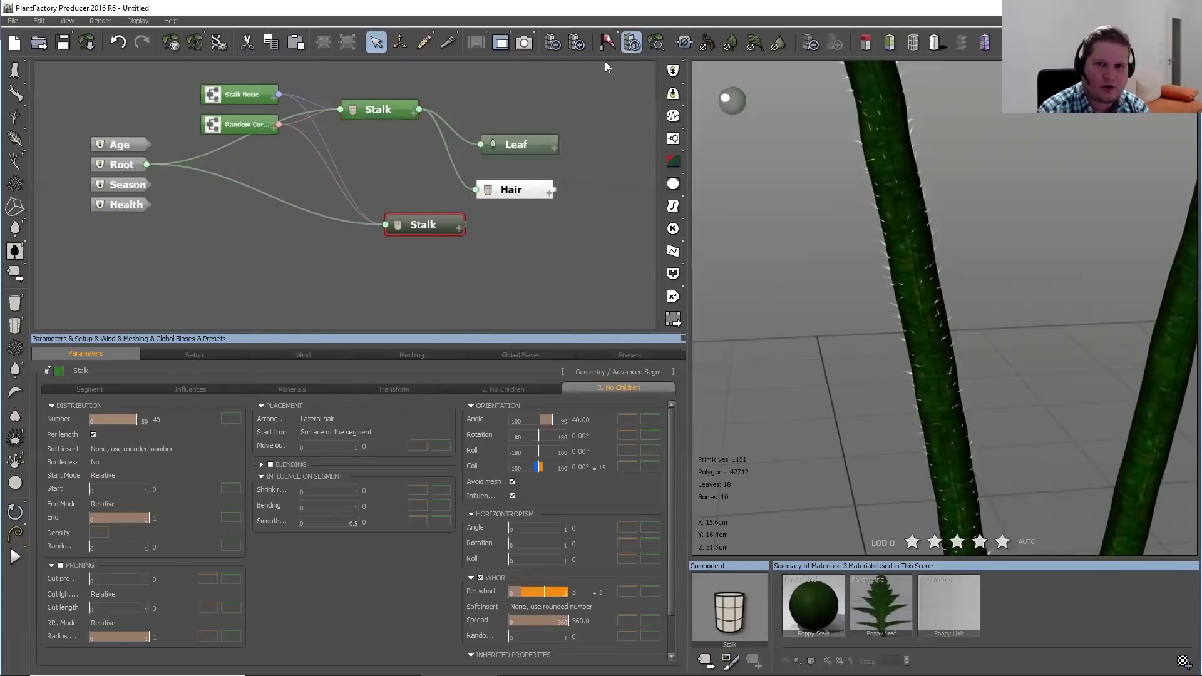
{"action": "left_click", "coordinate": [653, 43]}
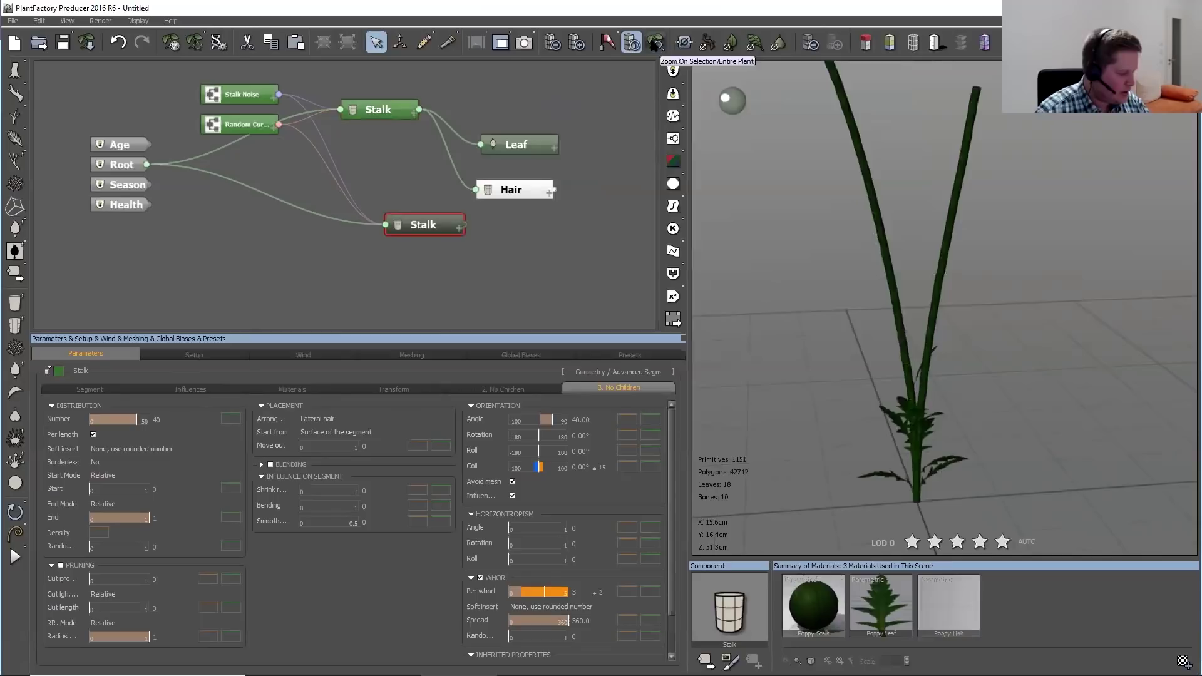
Set the copied stalk's segment length to 20 and radius to 0.15, and check its thickness up close
{"action": "left_click", "coordinate": [109, 391]}
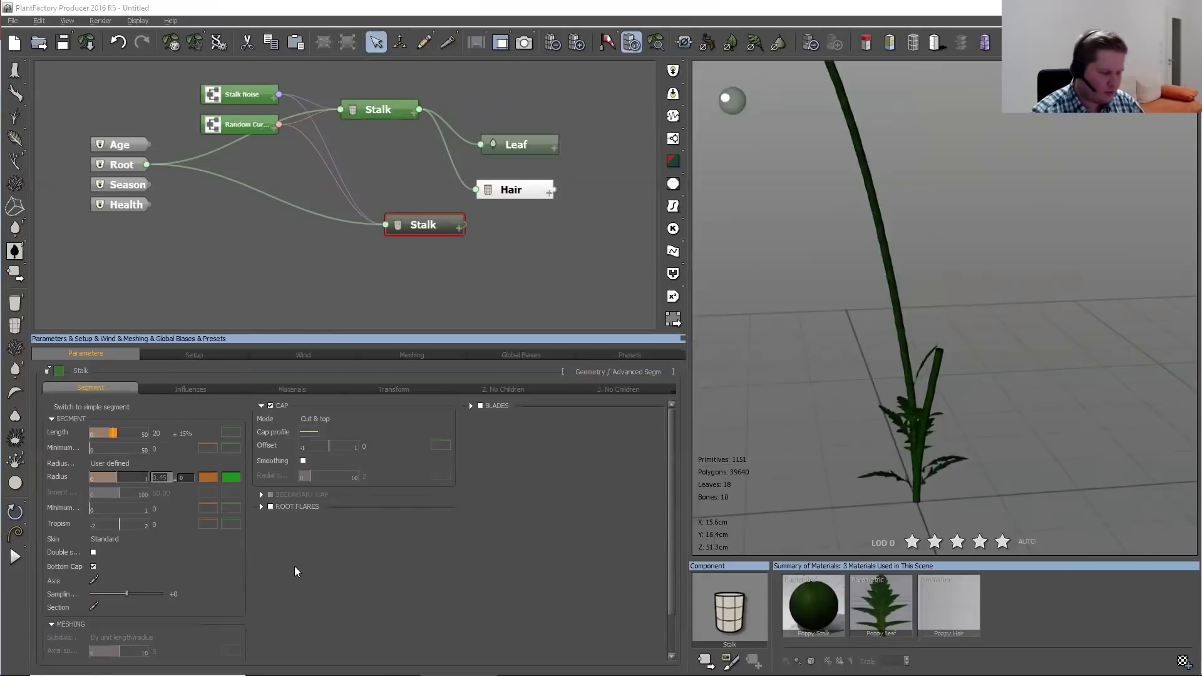
{"action": "type", "text": "0.1"}
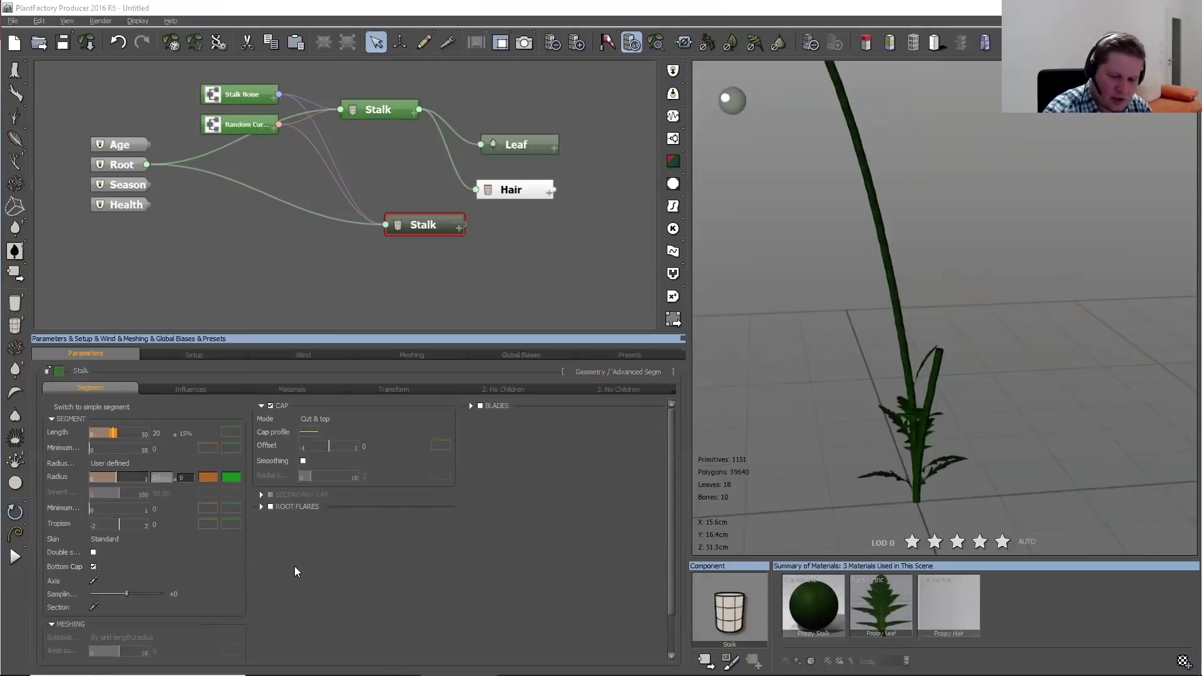
{"action": "key", "text": "Return"}
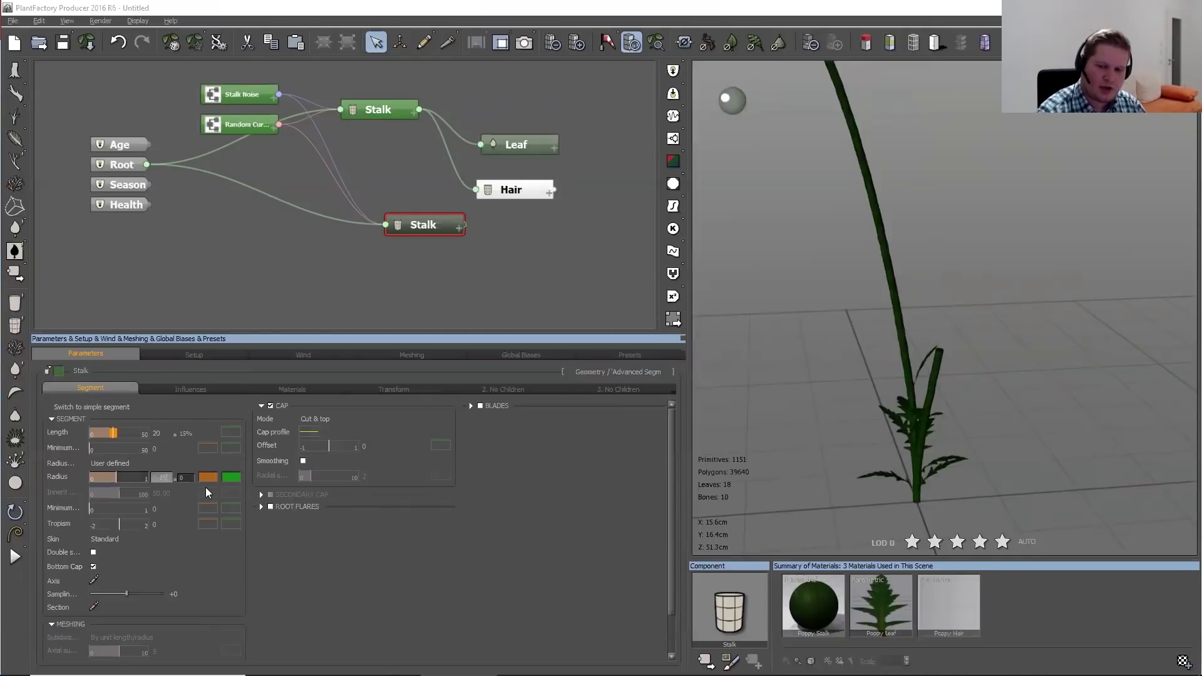
{"action": "key", "text": "Return"}
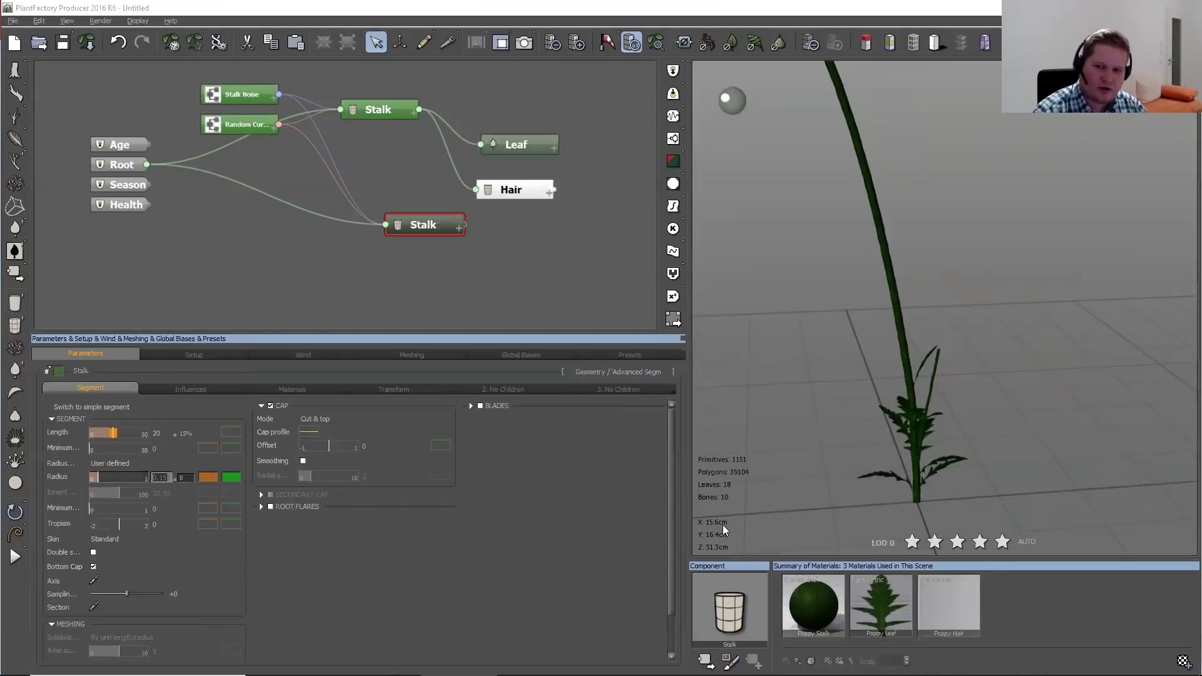
{"action": "left_click_drag", "start_coordinate": [937, 398], "coordinate": [1039, 280]}
{"action": "scroll", "coordinate": [953, 375], "scroll_direction": "up", "scroll_amount": 3}
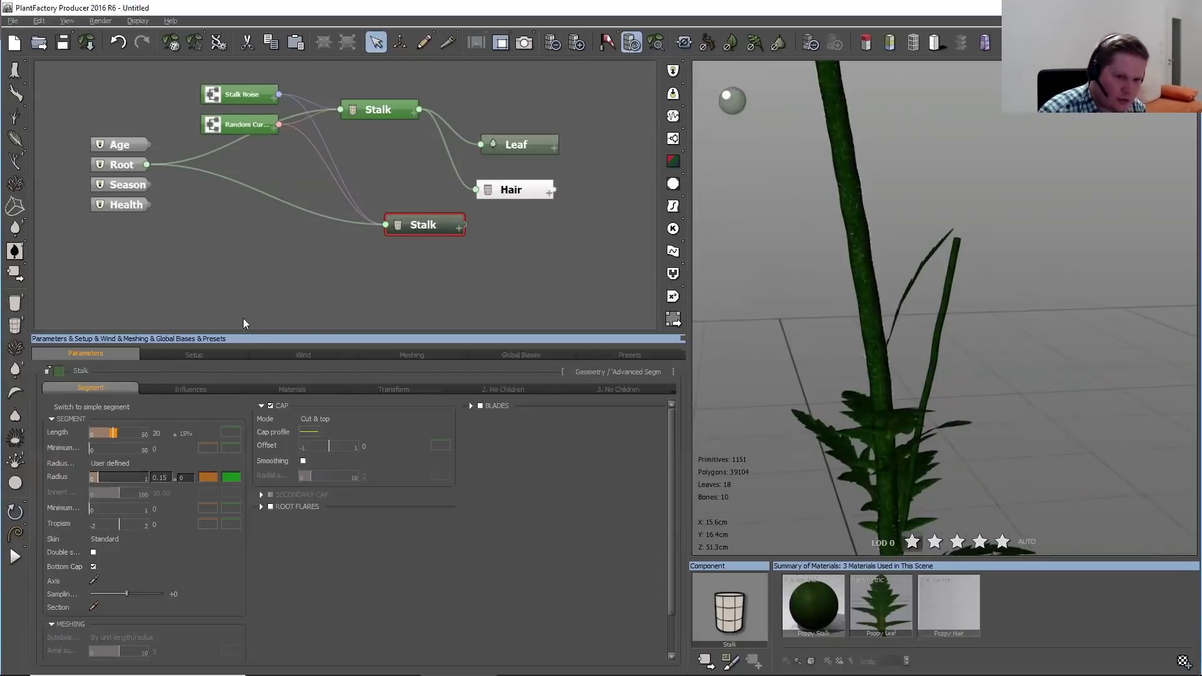
Taper the copied stalk's radius filter with a keypoint at about X 0.64, Y 1 and the end keypoint at Y 0.5
{"action": "right_click", "coordinate": [211, 475]}
{"action": "left_click", "coordinate": [231, 477]}
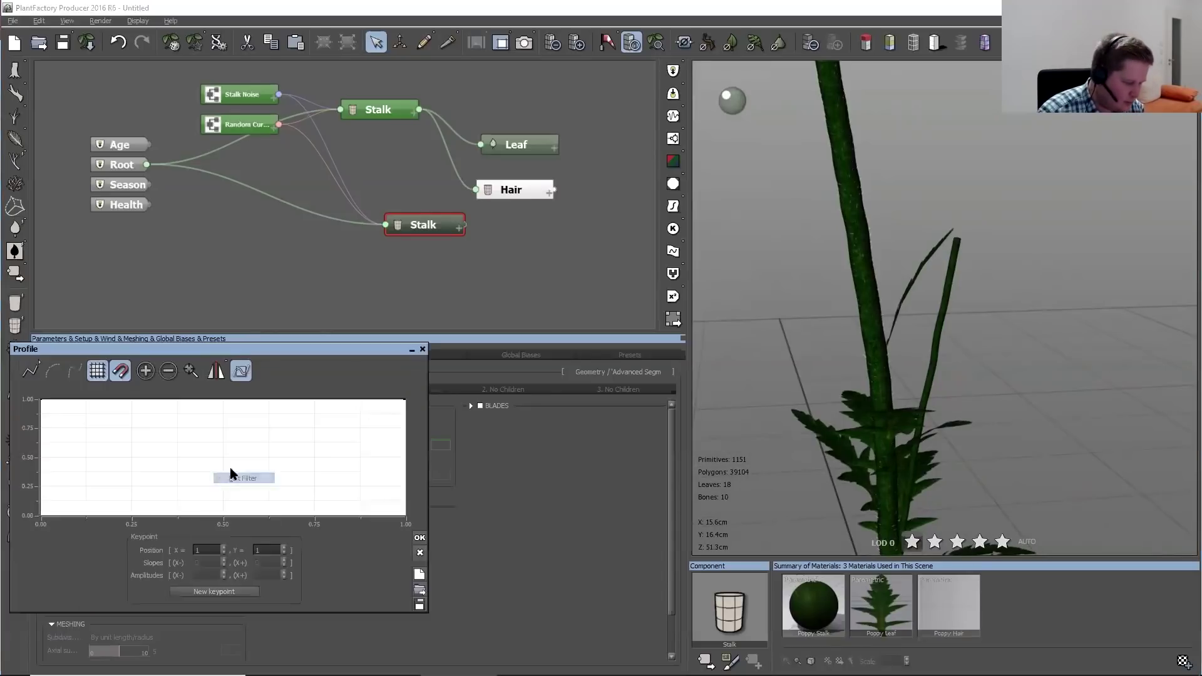
{"action": "left_click", "coordinate": [275, 399]}
{"action": "left_click_drag", "start_coordinate": [275, 400], "coordinate": [274, 396]}
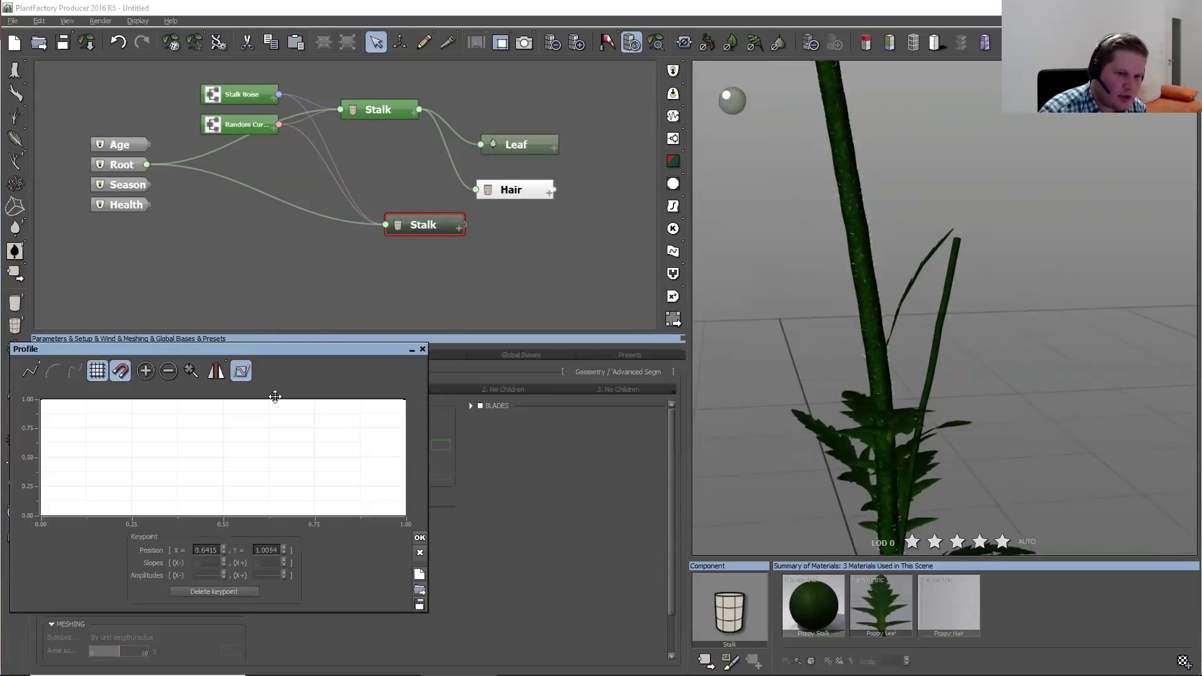
{"action": "left_click", "coordinate": [406, 401]}
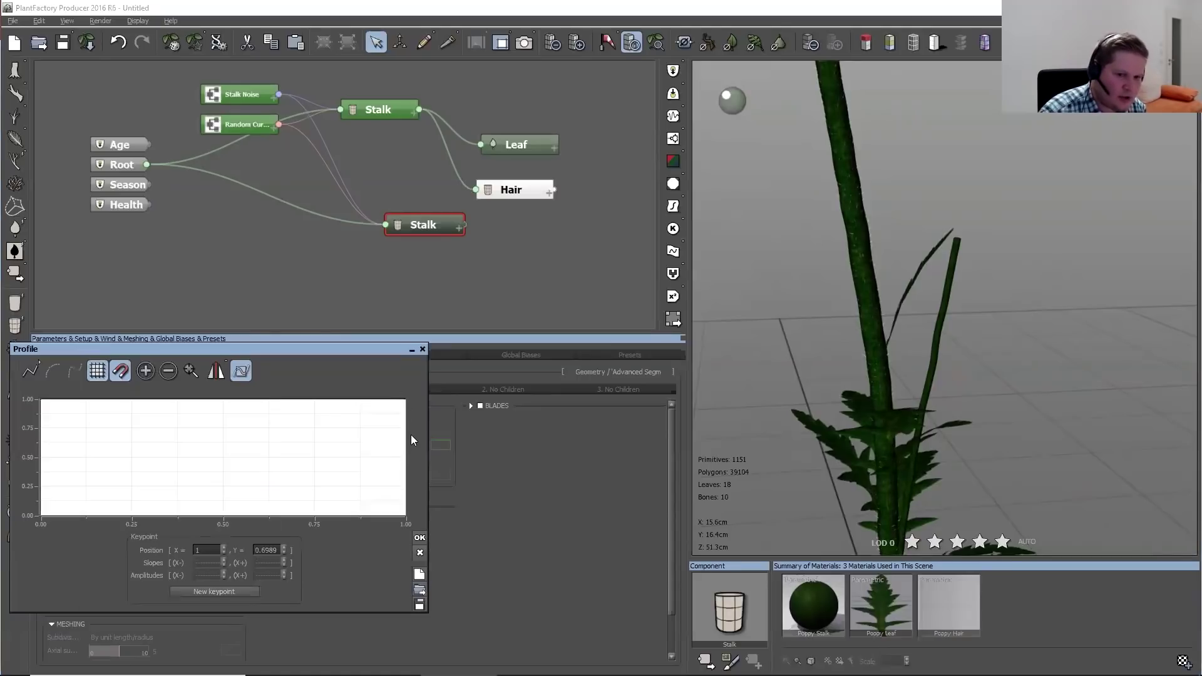
{"action": "left_click_drag", "start_coordinate": [404, 401], "coordinate": [405, 457]}
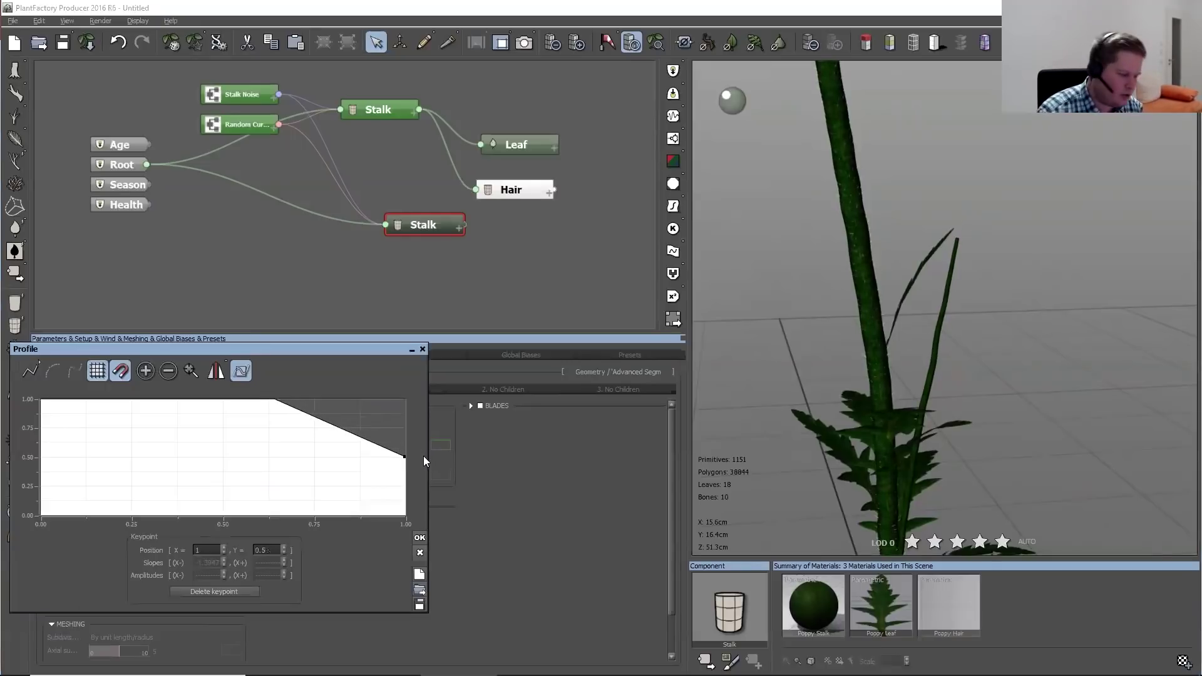
{"action": "left_click", "coordinate": [419, 536]}
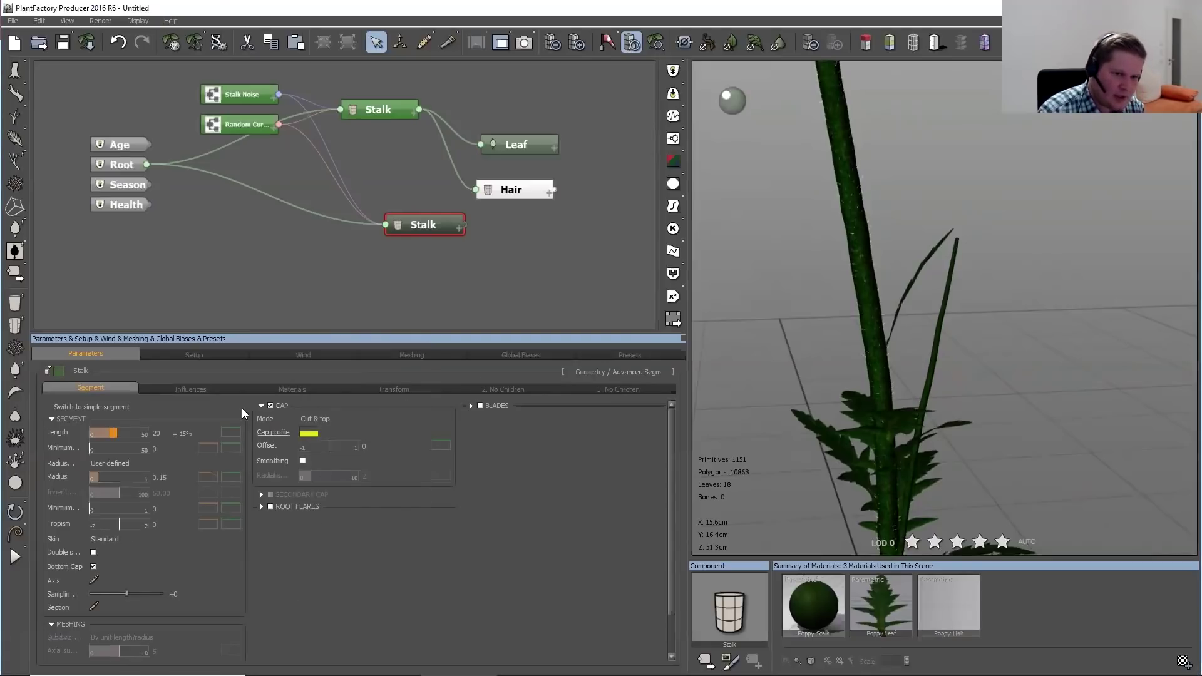
Give the copied stalk's Direction-type Local Bias 2 a strength of 20 with a variation of 5
{"action": "left_click", "coordinate": [191, 388]}
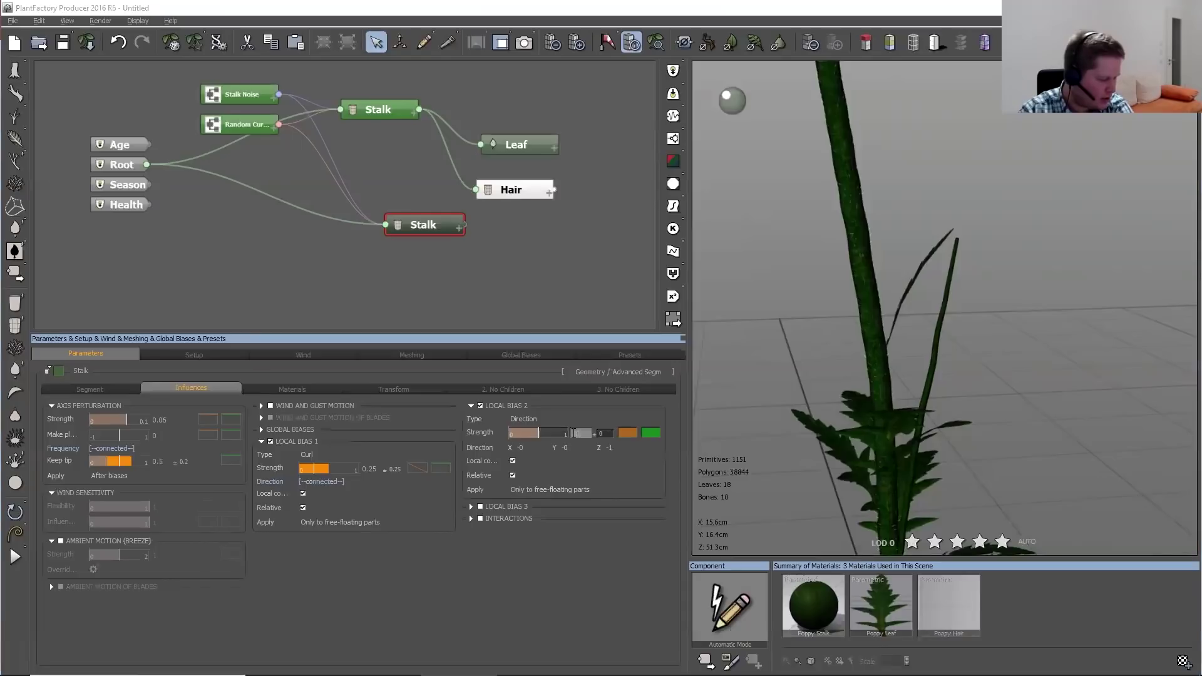
{"action": "left_click_drag", "start_coordinate": [582, 431], "coordinate": [589, 435]}
{"action": "left_click", "coordinate": [603, 433]}
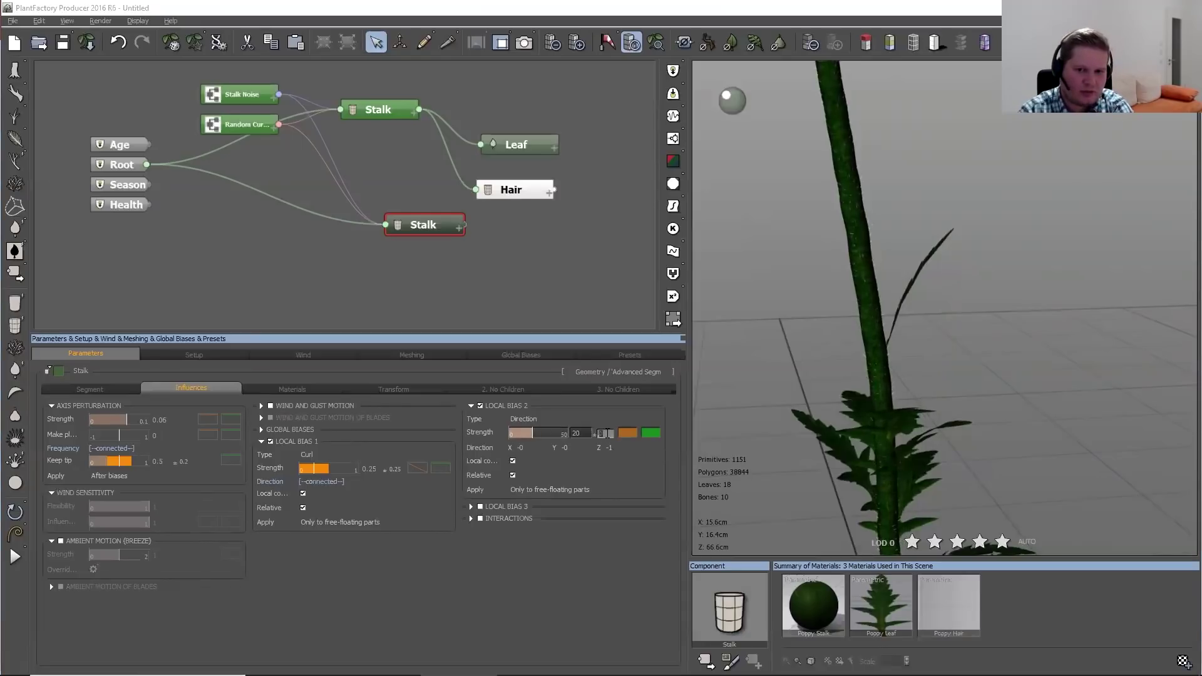
{"action": "type", "text": "5"}
{"action": "key", "text": "Return"}
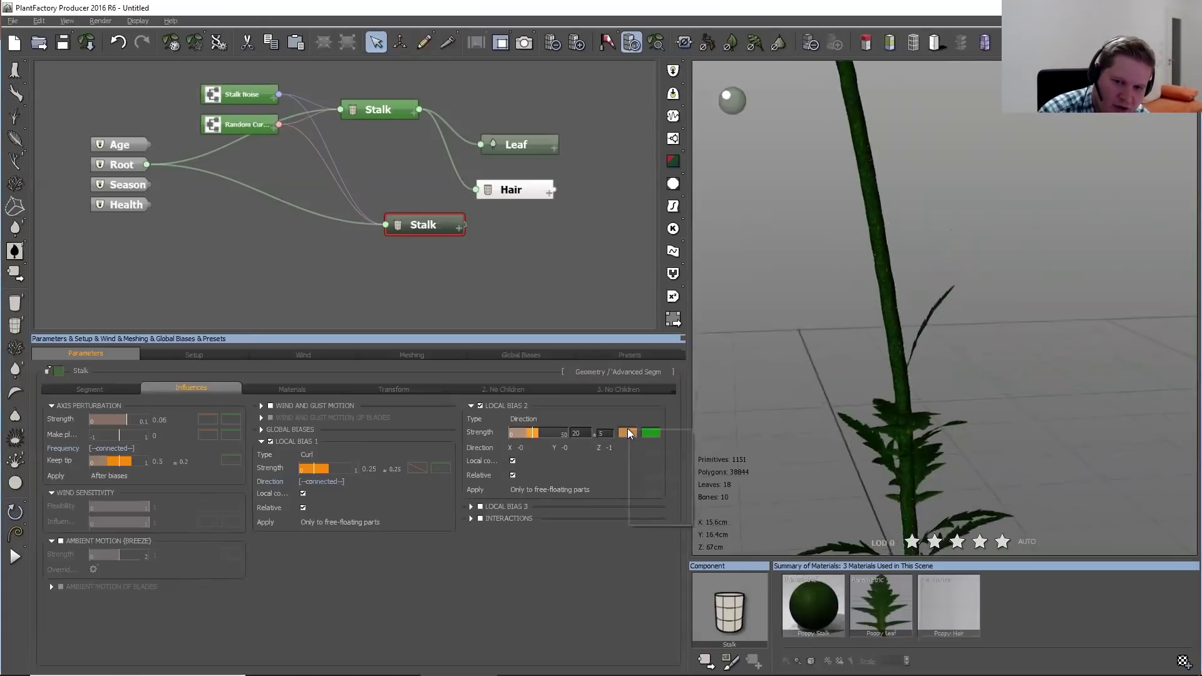
Turn off local coordinates for Local Bias 2 and lower the start keypoint of its strength filter to Y 0
{"action": "mouse_move", "coordinate": [630, 433]}
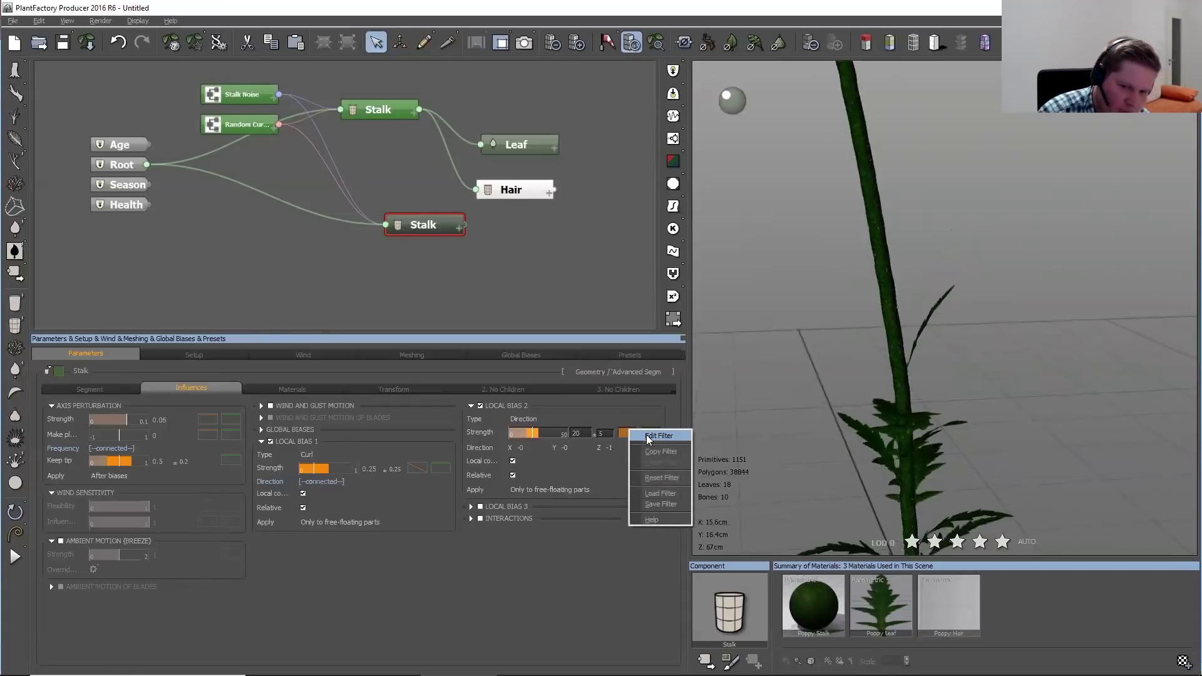
{"action": "left_click", "coordinate": [649, 437]}
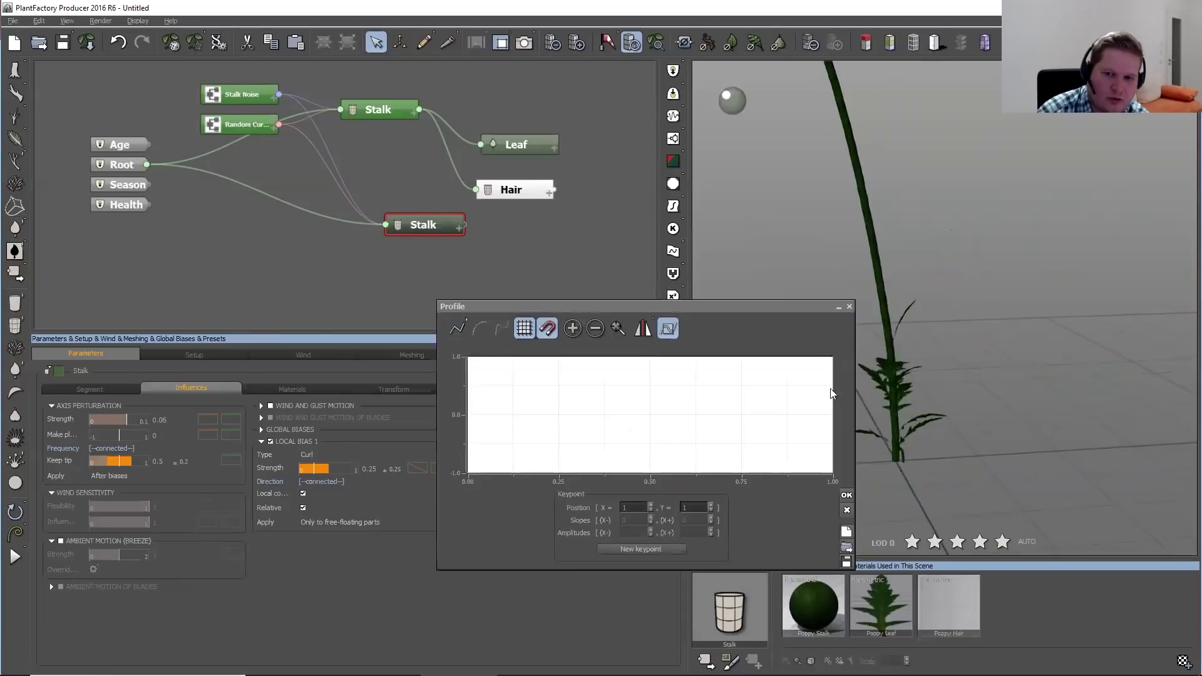
{"action": "left_click_drag", "start_coordinate": [750, 308], "coordinate": [738, 271]}
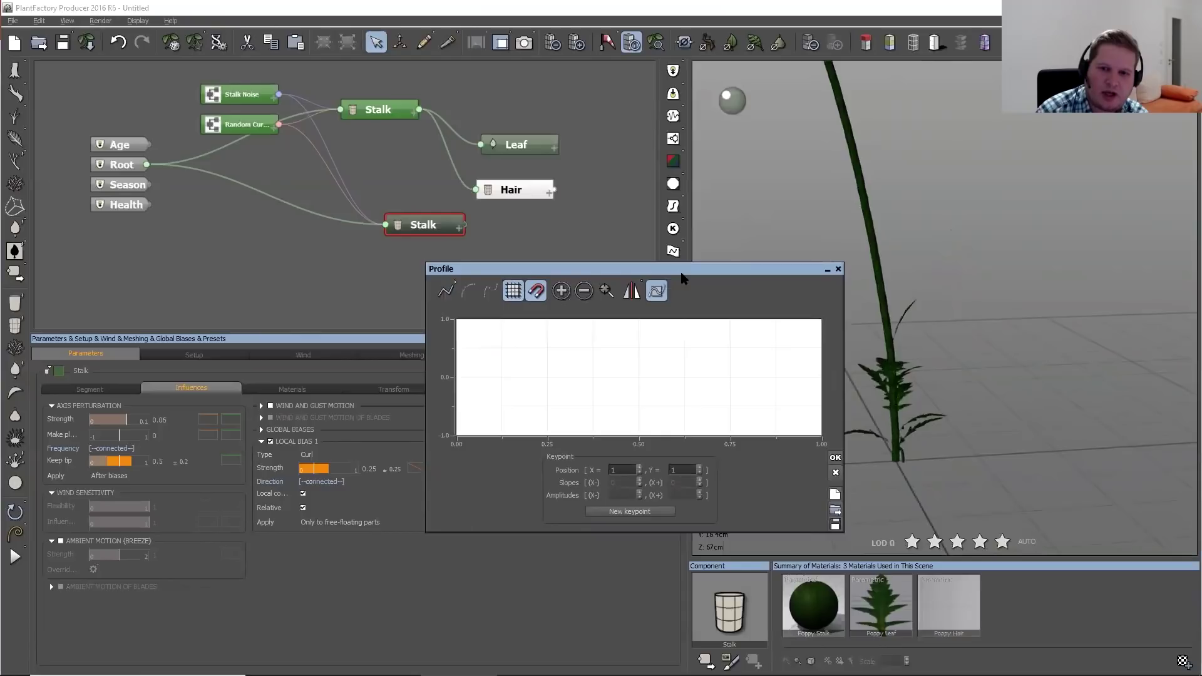
{"action": "left_click_drag", "start_coordinate": [684, 269], "coordinate": [577, 117]}
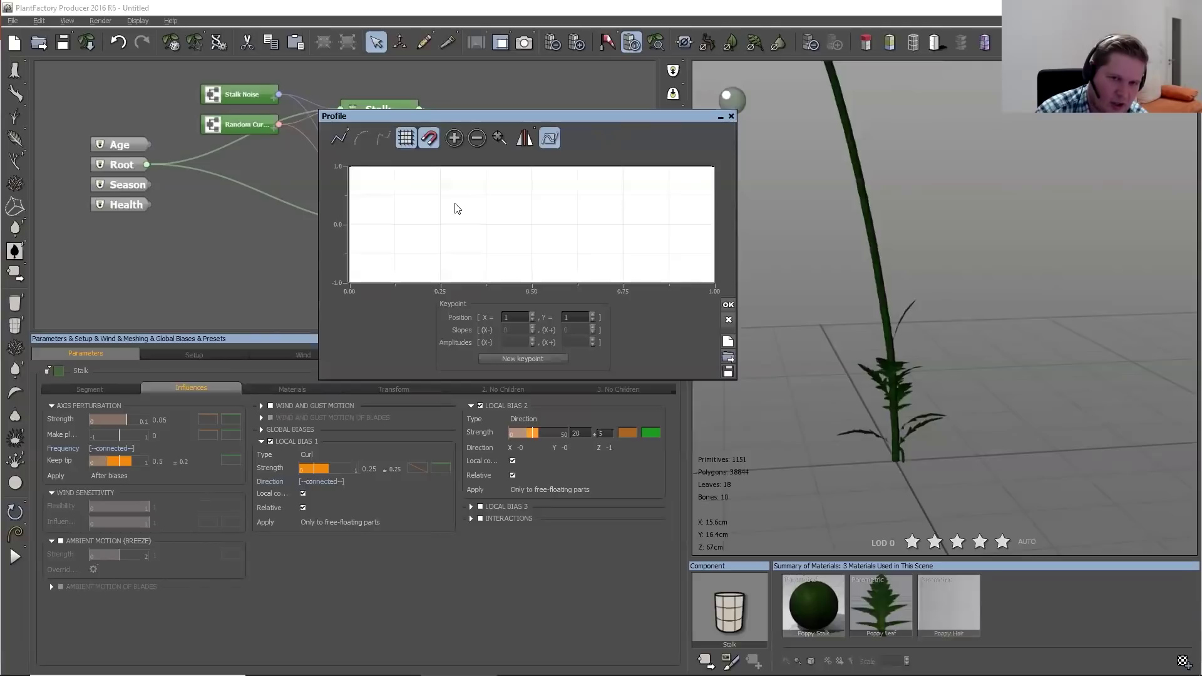
{"action": "left_click", "coordinate": [513, 462]}
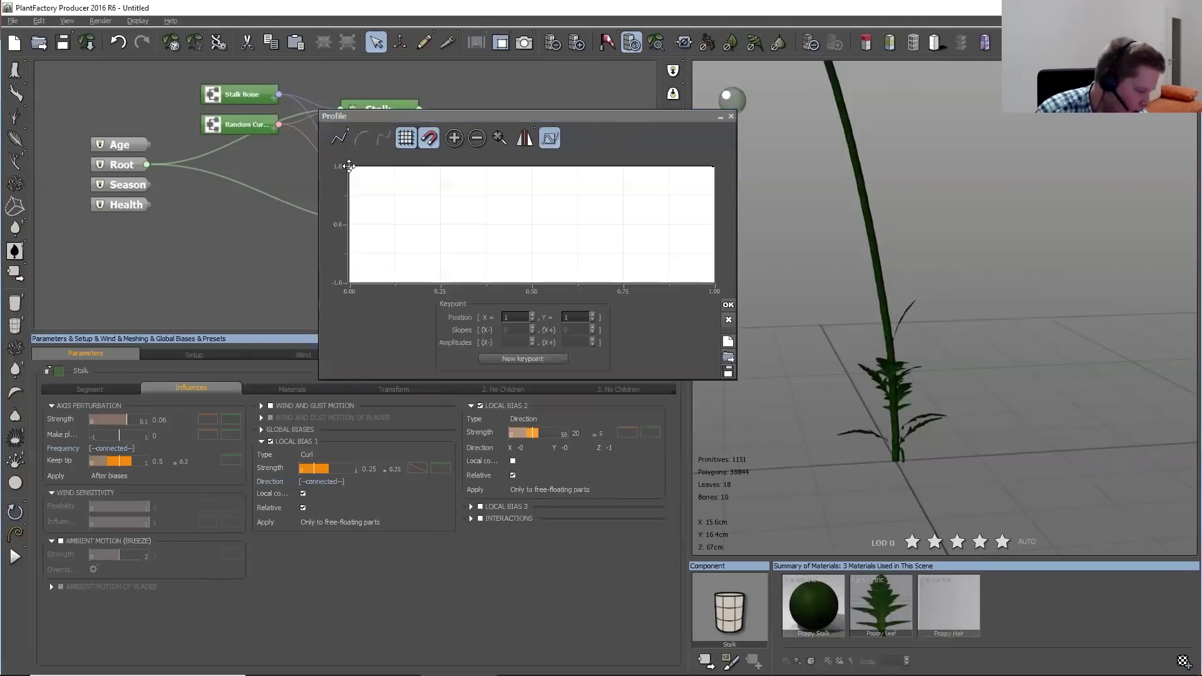
{"action": "left_click_drag", "start_coordinate": [349, 165], "coordinate": [334, 220]}
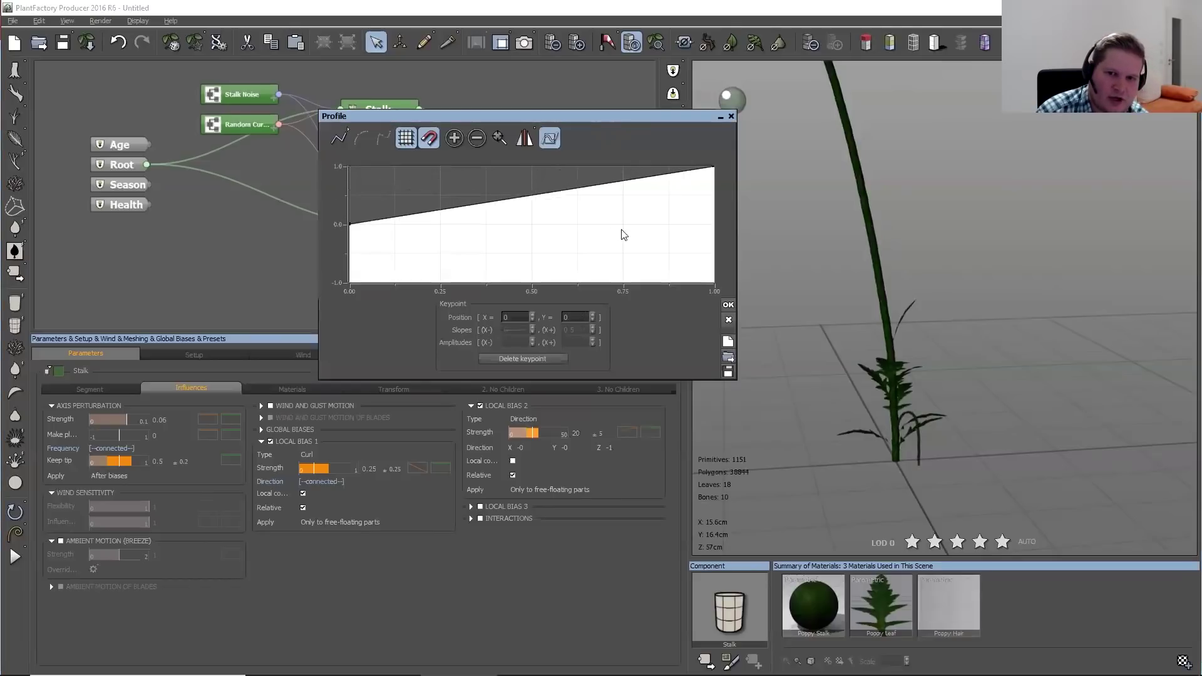
Add keypoints at about X 0.92 with Y 0 and Y 1 to make the bias filter step up sharply near the tip
{"action": "left_click", "coordinate": [672, 226]}
{"action": "mouse_move", "coordinate": [672, 226]}
{"action": "left_mouse_down"}
{"action": "mouse_move", "coordinate": [676, 214]}
{"action": "mouse_move", "coordinate": [685, 224]}
{"action": "left_mouse_up"}
{"action": "left_click_drag", "start_coordinate": [973, 328], "coordinate": [939, 336]}
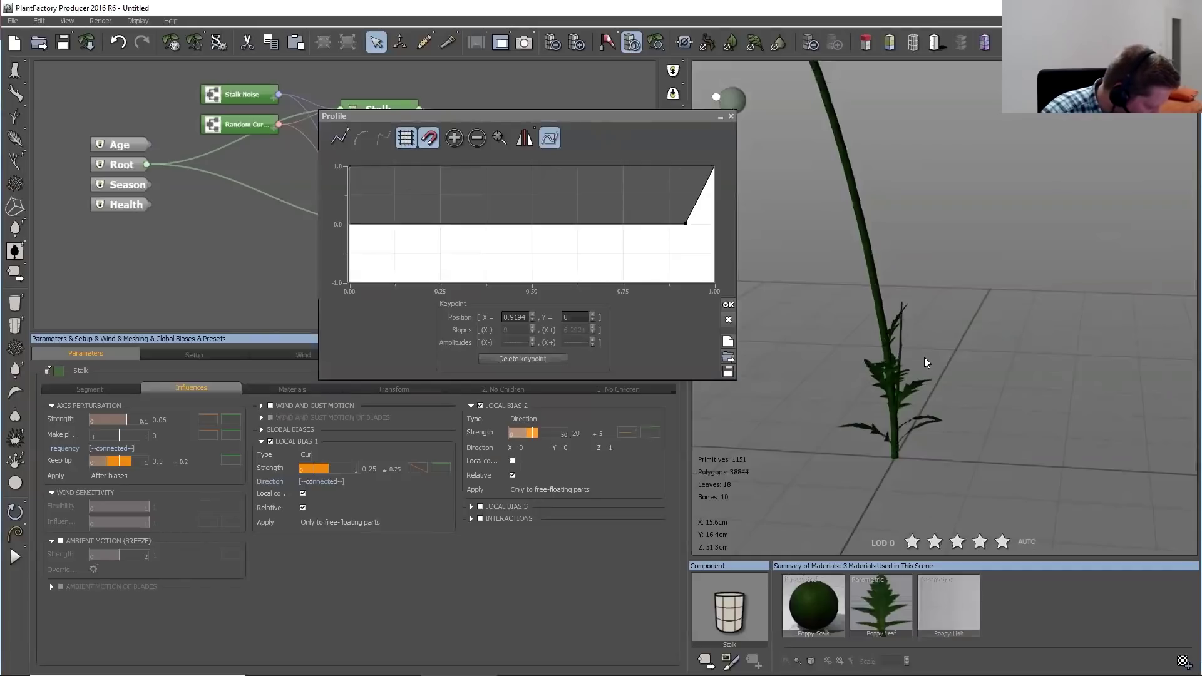
{"action": "scroll", "coordinate": [926, 363], "scroll_direction": "up", "scroll_amount": 3}
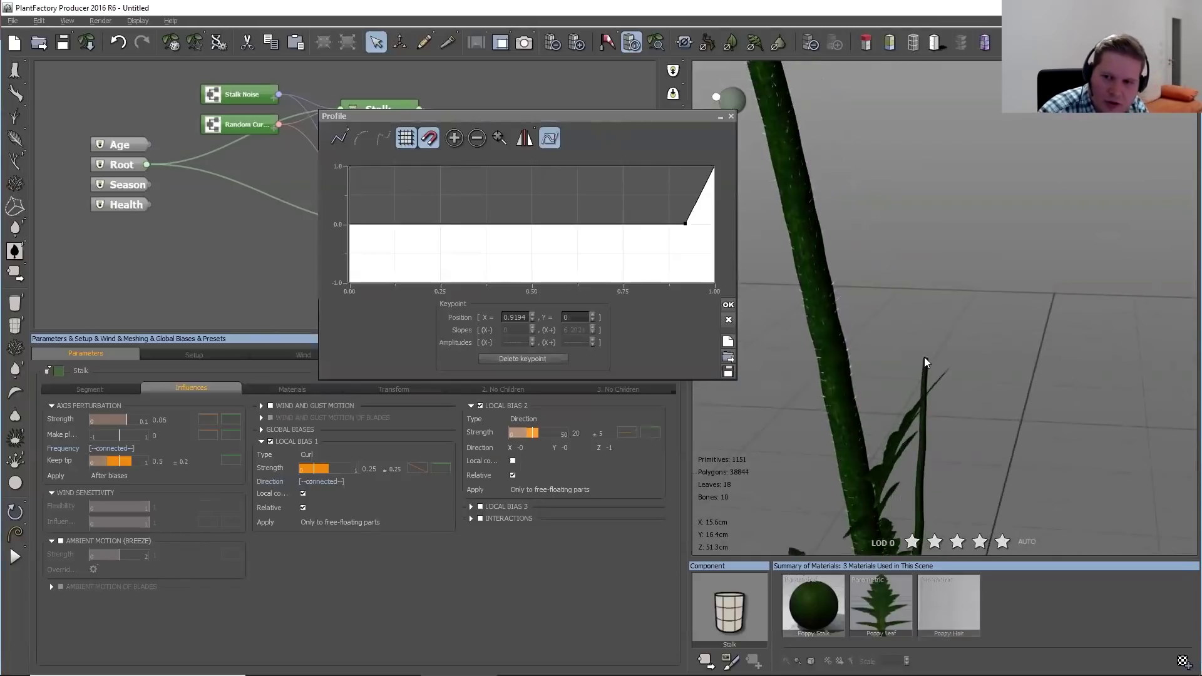
{"action": "left_click", "coordinate": [692, 169]}
{"action": "left_click_drag", "start_coordinate": [691, 169], "coordinate": [685, 166]}
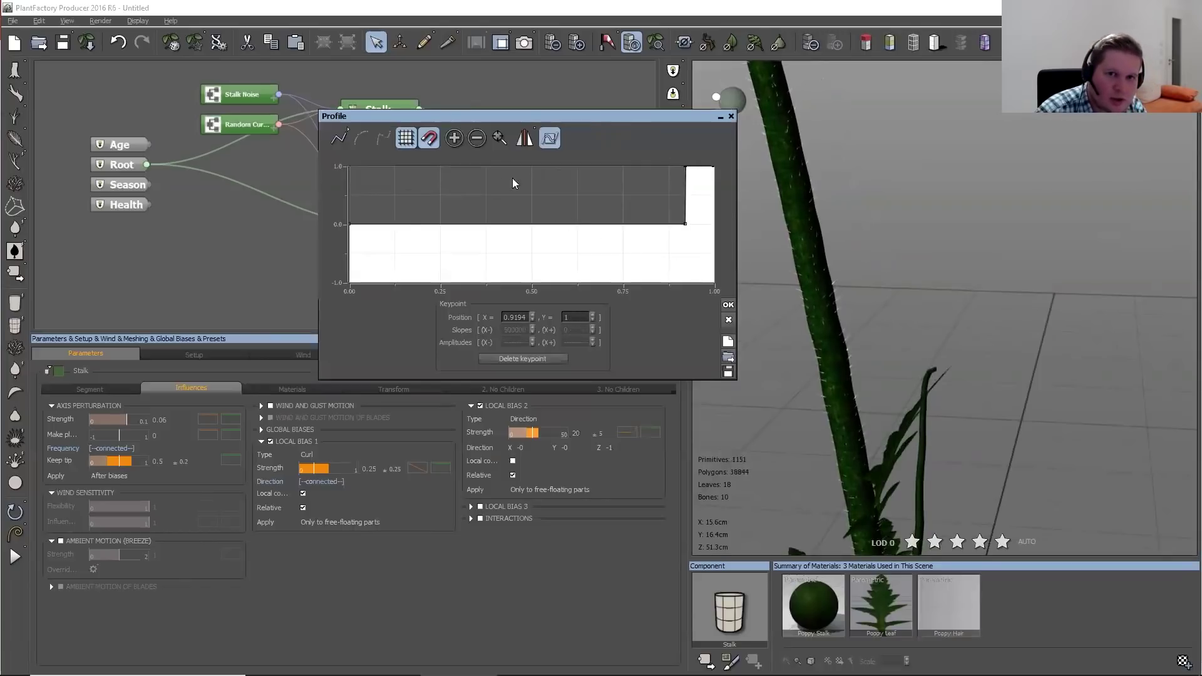
{"action": "left_click_drag", "start_coordinate": [966, 413], "coordinate": [968, 370]}
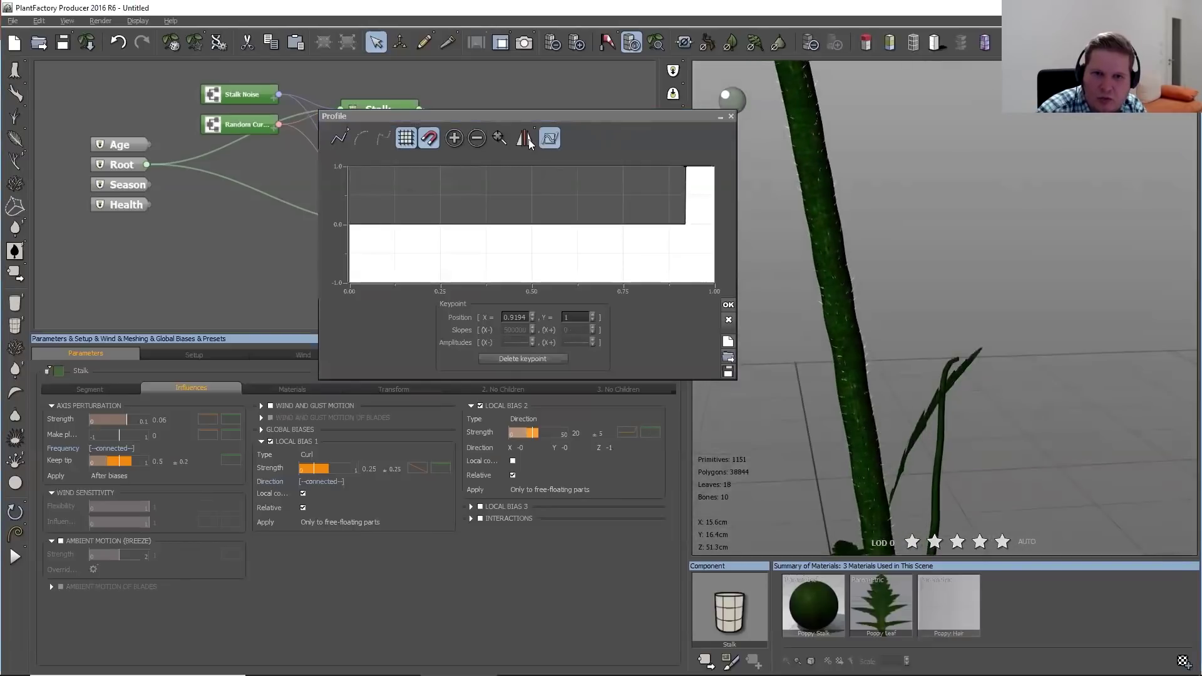
Shift the bias filter's step slightly earlier along the stalk, accept the profile, and inspect the bent tip
{"action": "left_click", "coordinate": [499, 138]}
{"action": "left_click", "coordinate": [641, 241]}
{"action": "left_click_drag", "start_coordinate": [634, 185], "coordinate": [627, 185]}
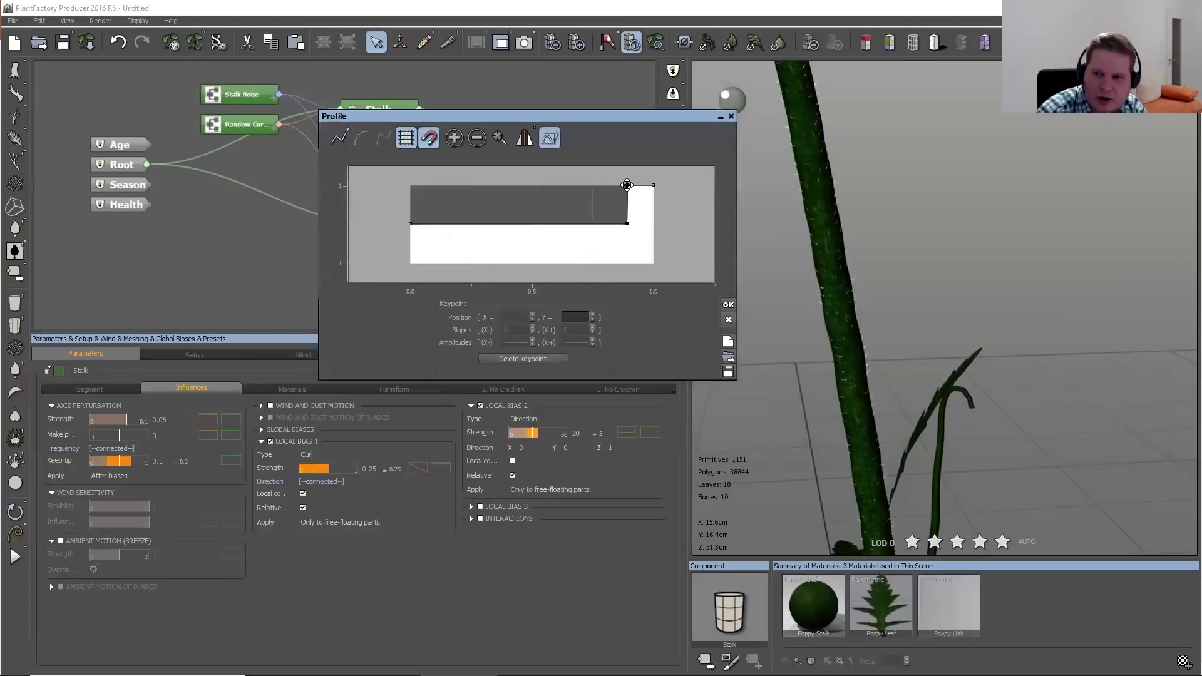
{"action": "left_click", "coordinate": [728, 303]}
{"action": "mouse_move", "coordinate": [1011, 416]}
{"action": "left_mouse_down"}
{"action": "mouse_move", "coordinate": [951, 425]}
{"action": "mouse_move", "coordinate": [1032, 410]}
{"action": "mouse_move", "coordinate": [1006, 394]}
{"action": "left_mouse_up"}
{"action": "left_click_drag", "start_coordinate": [995, 443], "coordinate": [955, 340]}
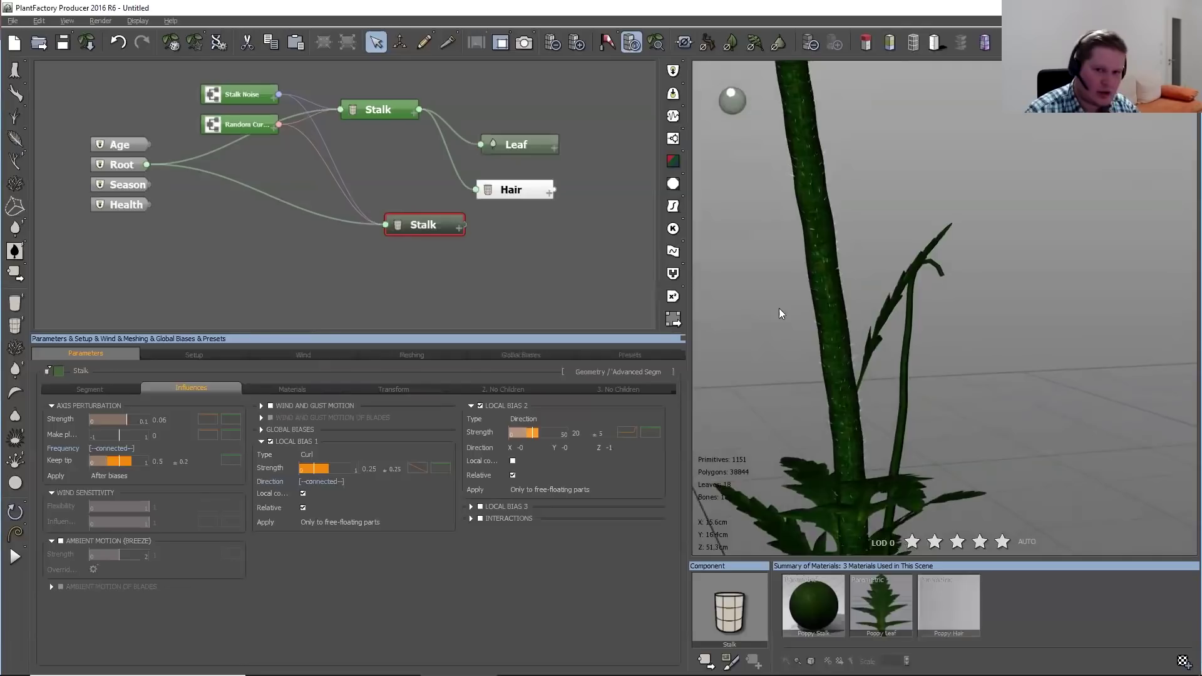
Disconnect the copied stalk from the Root node and rename it Side Stalk
{"action": "left_click", "coordinate": [309, 211]}
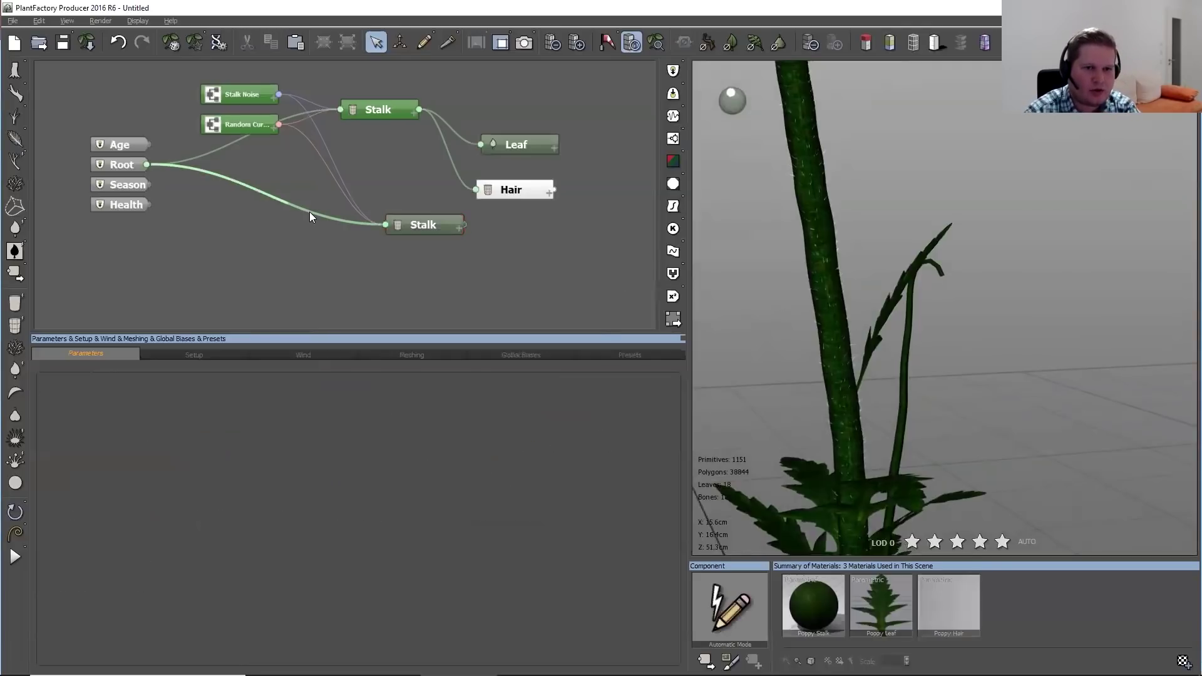
{"action": "key", "text": "Delete"}
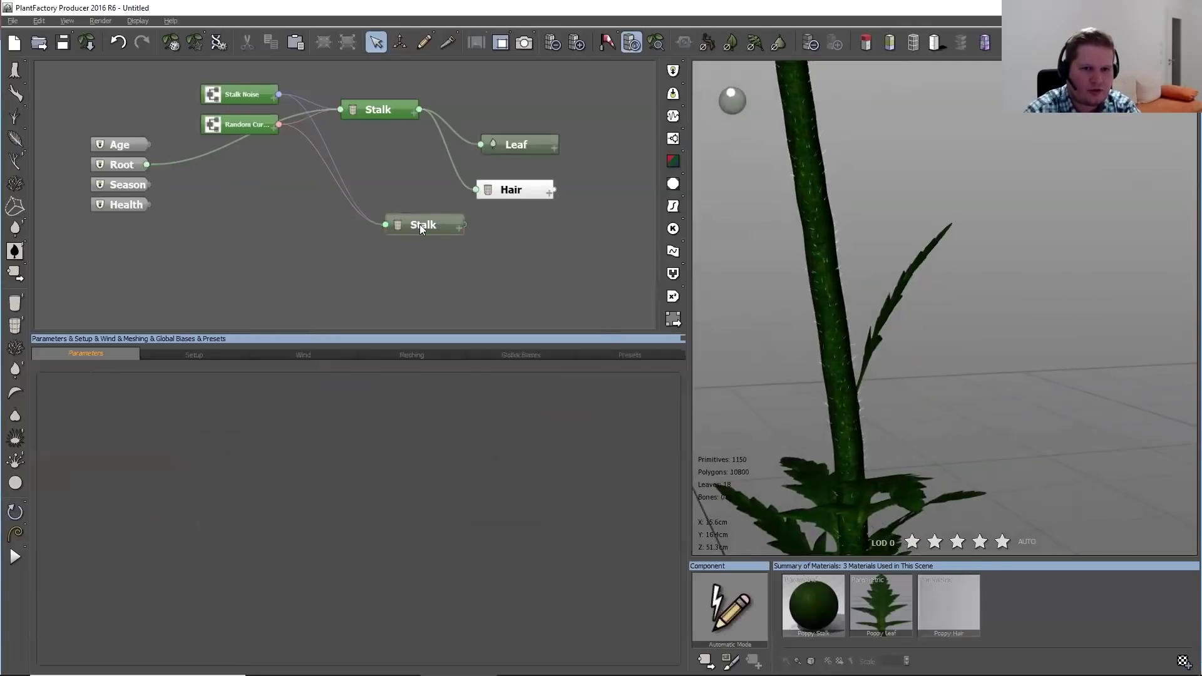
{"action": "double_click", "coordinate": [420, 225]}
{"action": "type", "text": "Ste"}
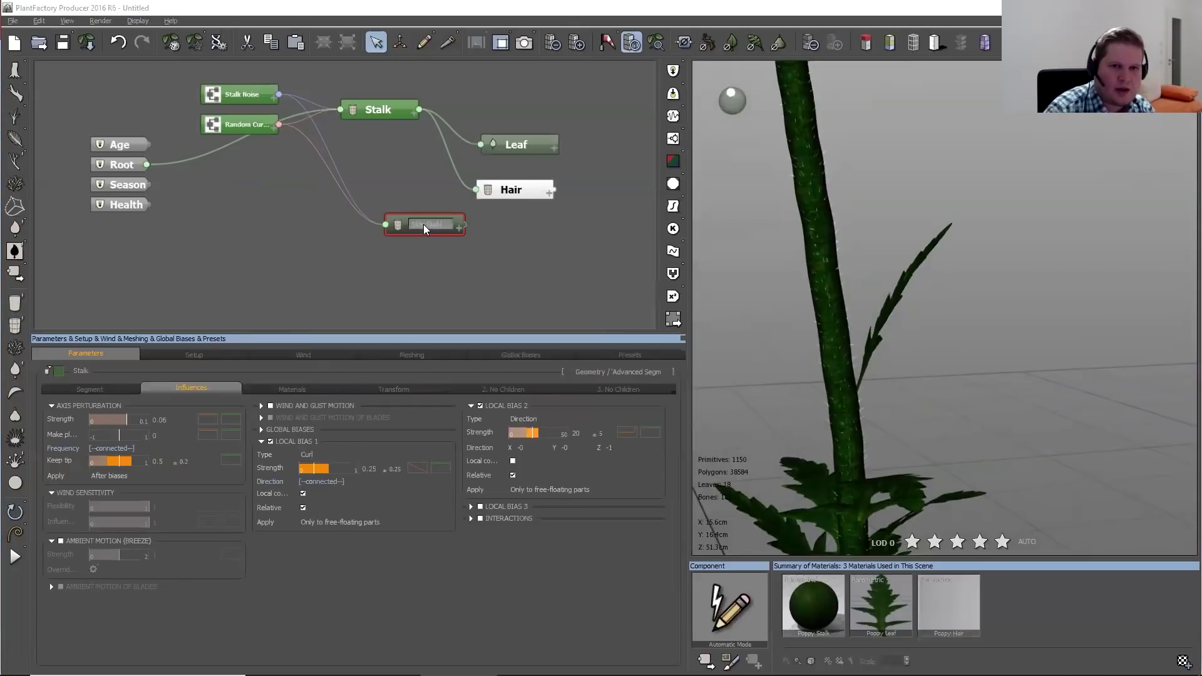
{"action": "type", "text": "e Stalk"}
Attach the Side Stalk as a child of the Stalk node, view the entire plant, and select the Stalk
{"action": "left_click_drag", "start_coordinate": [403, 231], "coordinate": [404, 144]}
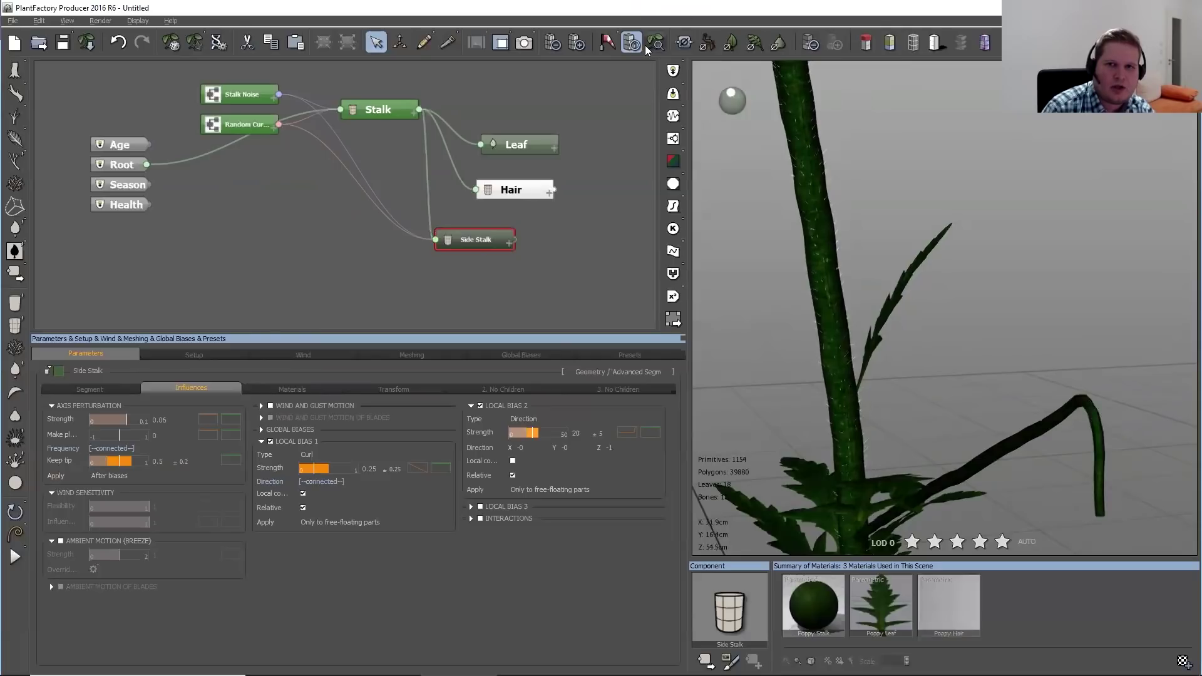
{"action": "left_click", "coordinate": [378, 111]}
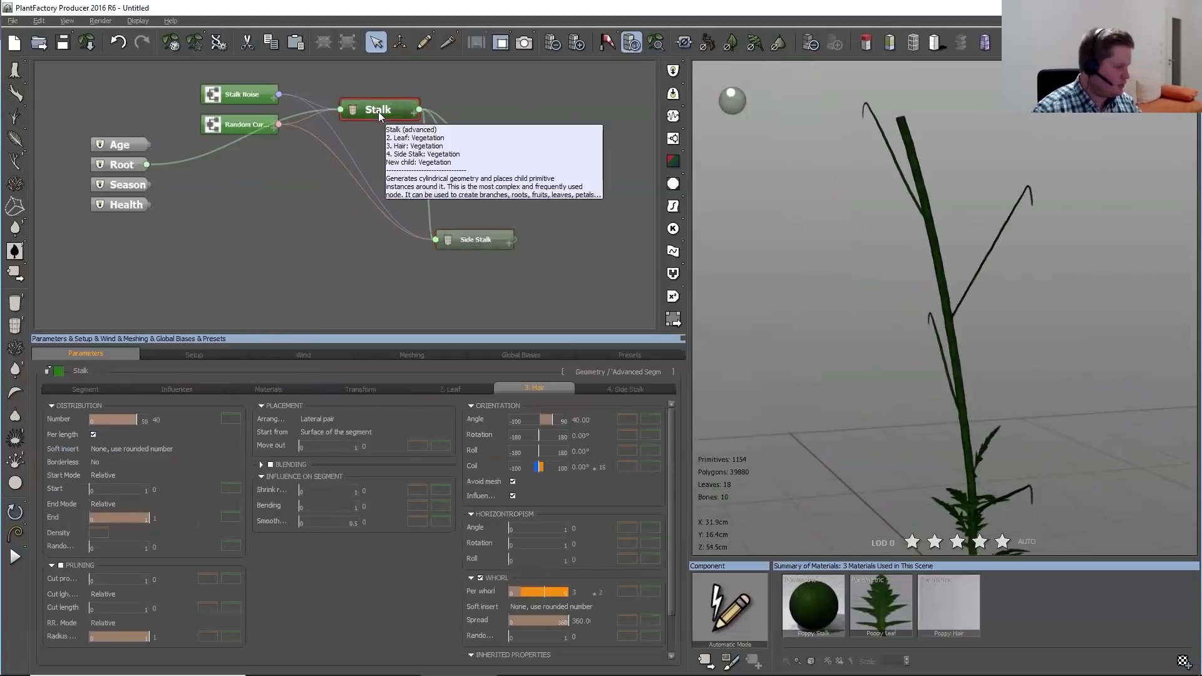
Give the Side Stalk number a variation of 2, switch it to Custom Distribution, and open its variance for editing
{"action": "left_click", "coordinate": [625, 388]}
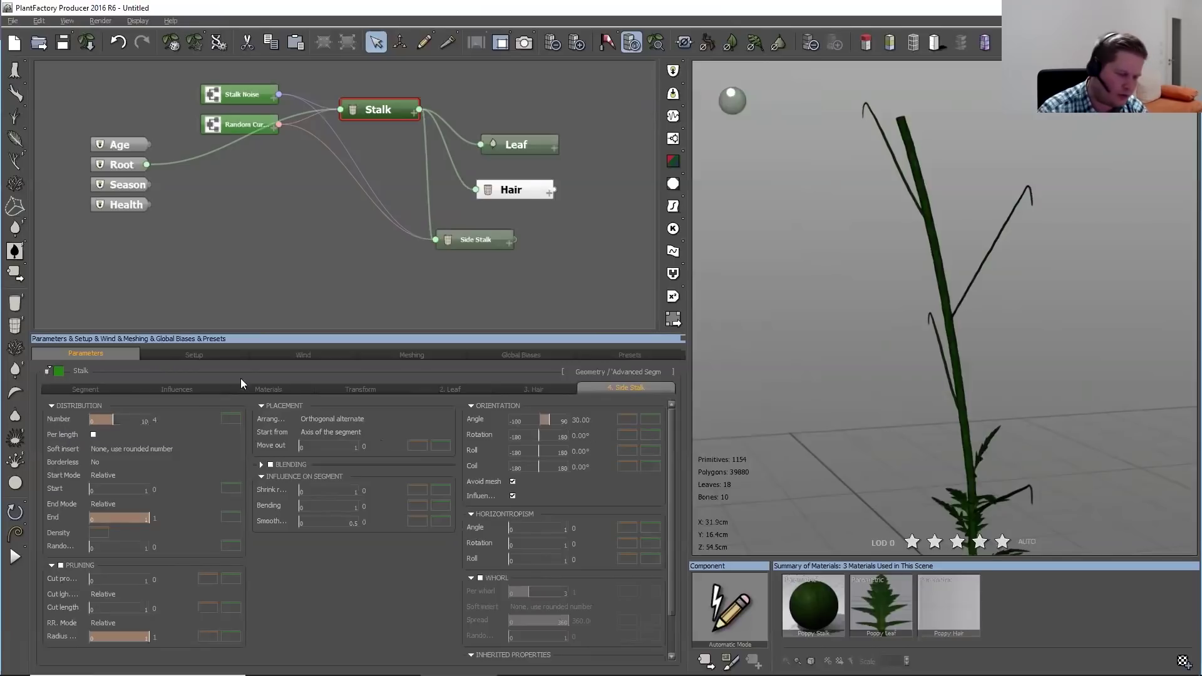
{"action": "mouse_move", "coordinate": [169, 419]}
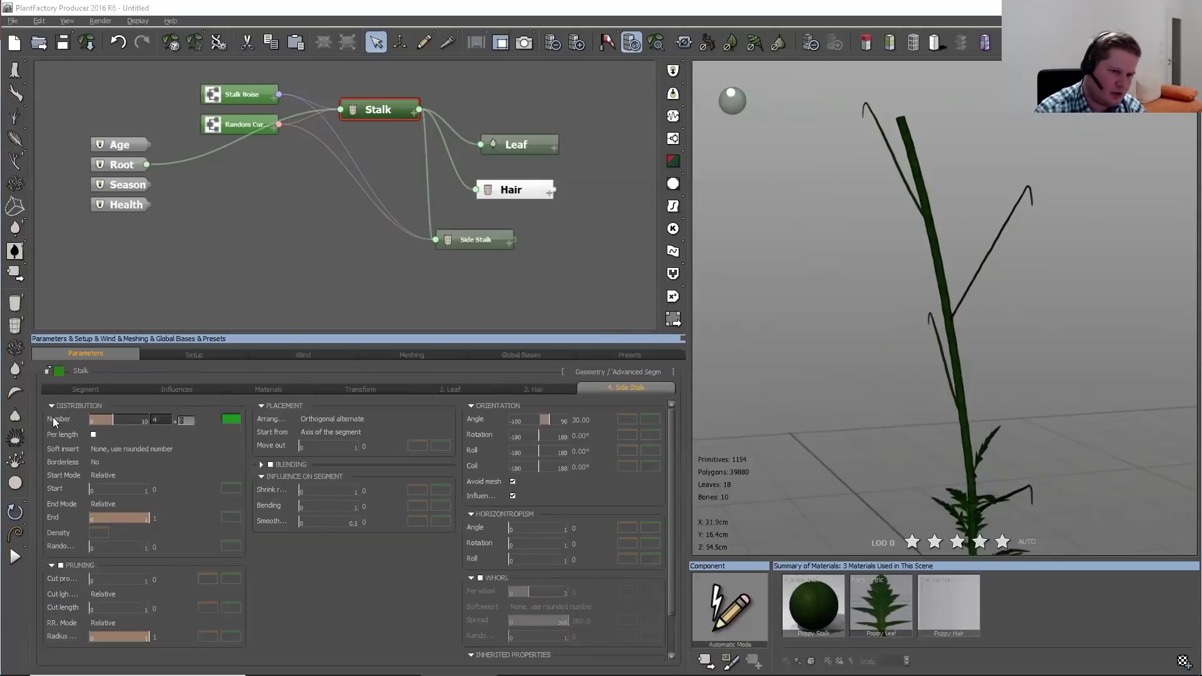
{"action": "left_click", "coordinate": [182, 423]}
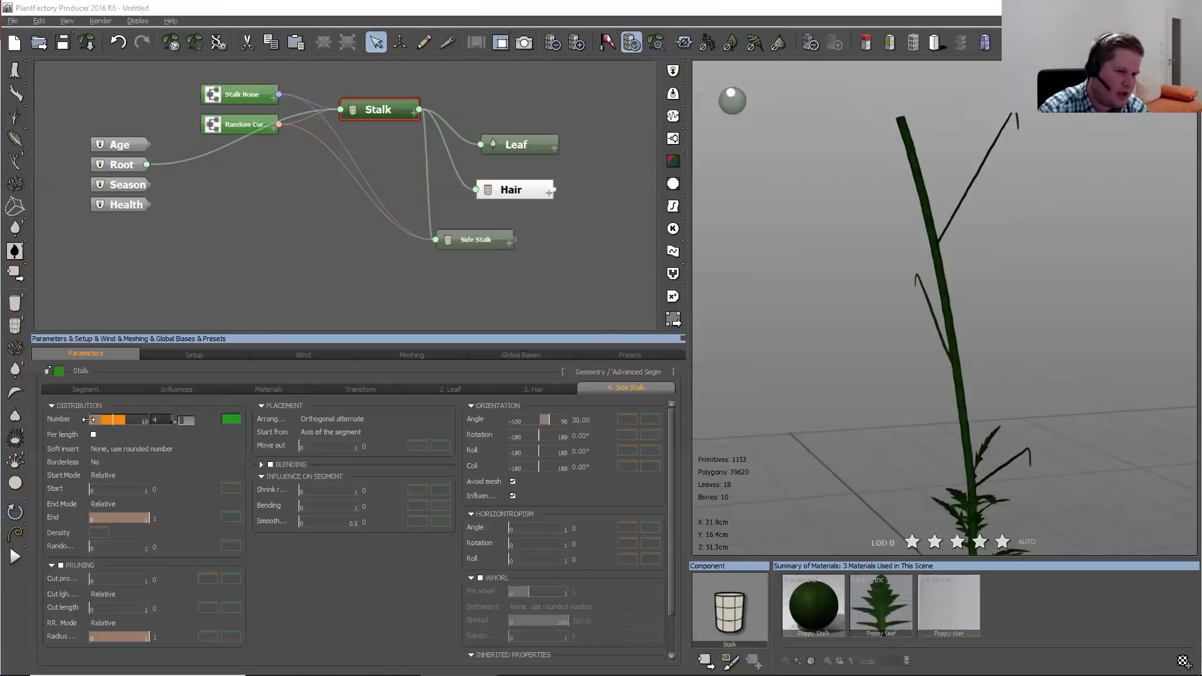
{"action": "right_click", "coordinate": [53, 420]}
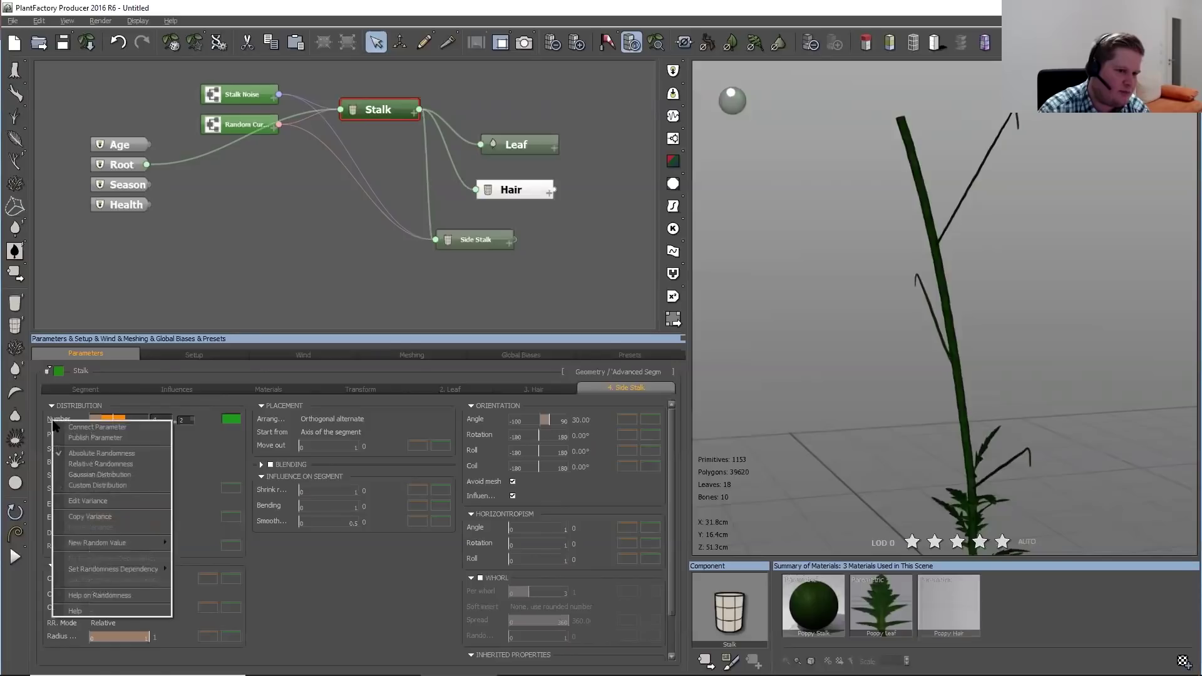
{"action": "left_click", "coordinate": [108, 485]}
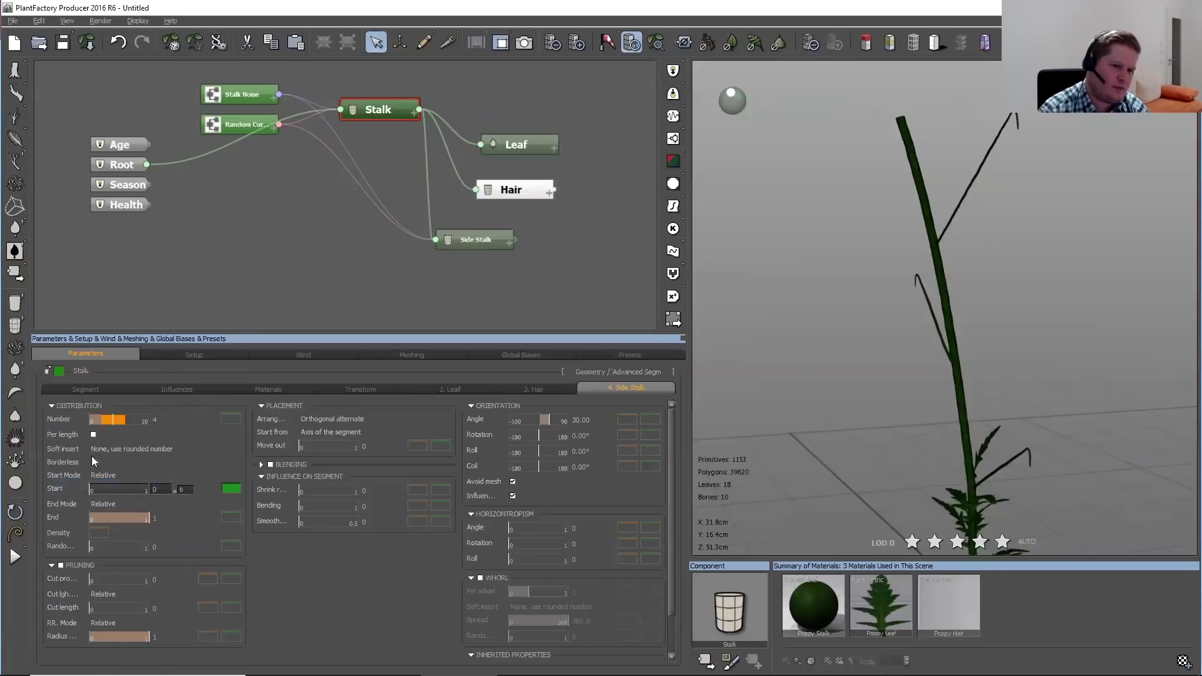
{"action": "right_click", "coordinate": [60, 420]}
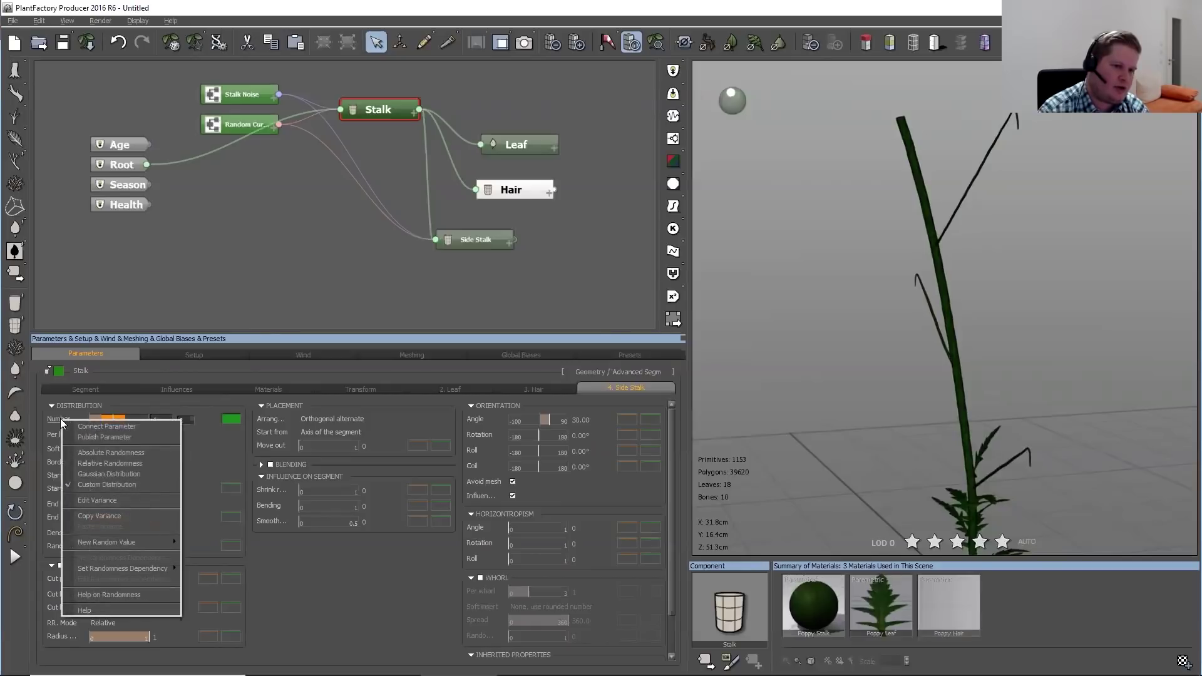
{"action": "left_click", "coordinate": [106, 500]}
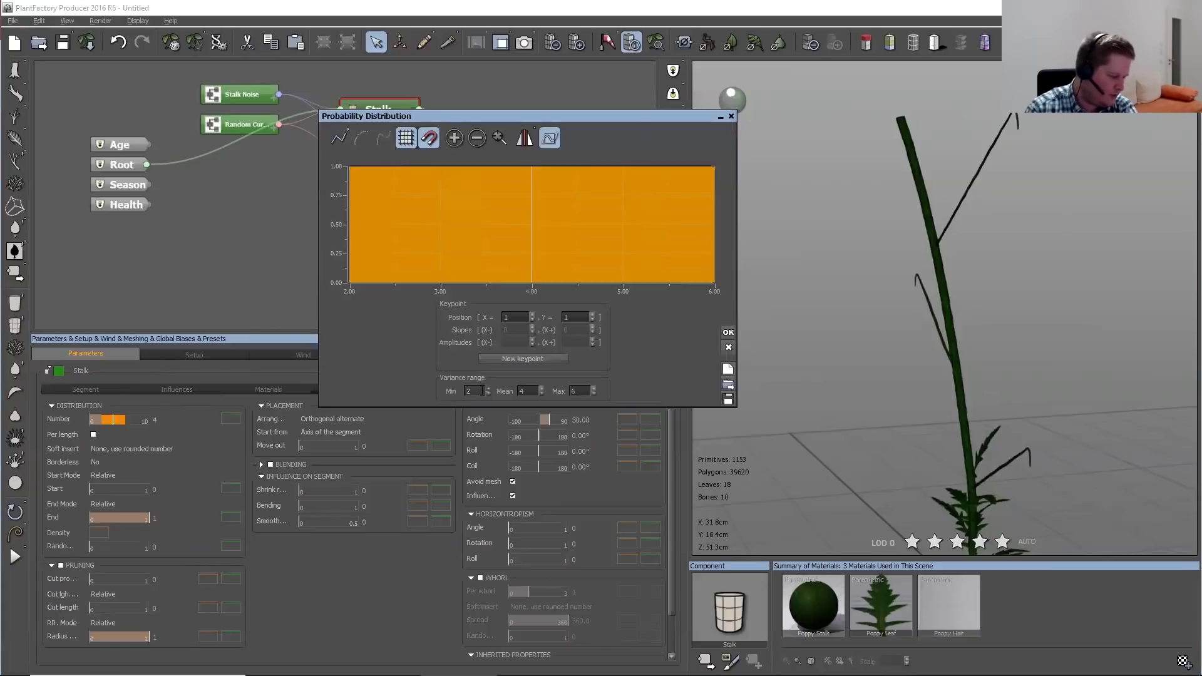
Set the variance range of the side stalk number to minimum 0, mean 1, and maximum 2
{"action": "double_click", "coordinate": [479, 391]}
{"action": "key", "text": "Tab"}
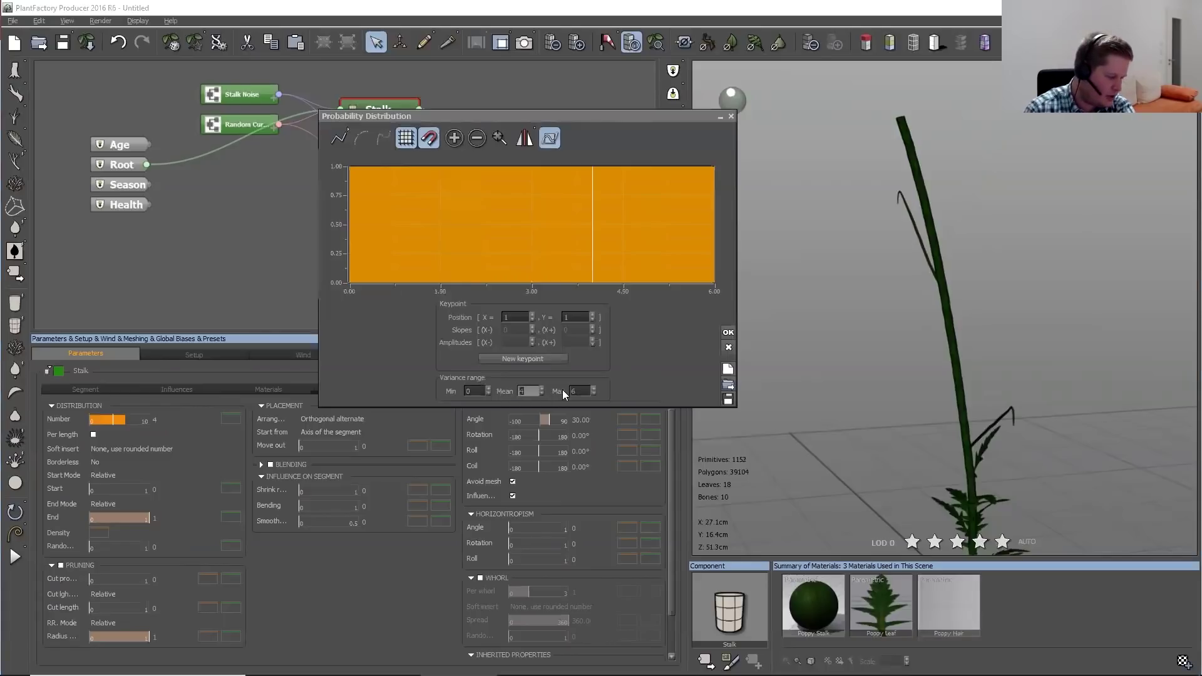
{"action": "type", "text": "1"}
{"action": "key", "text": "Tab"}
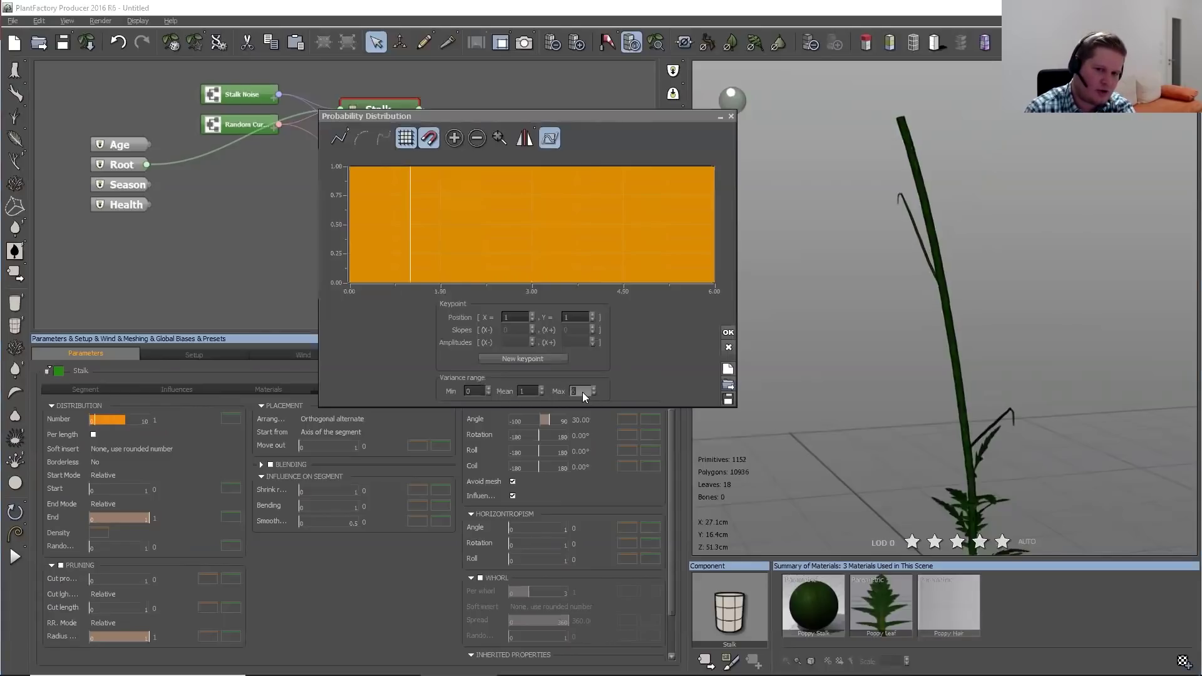
{"action": "type", "text": "3"}
{"action": "key", "text": "Return"}
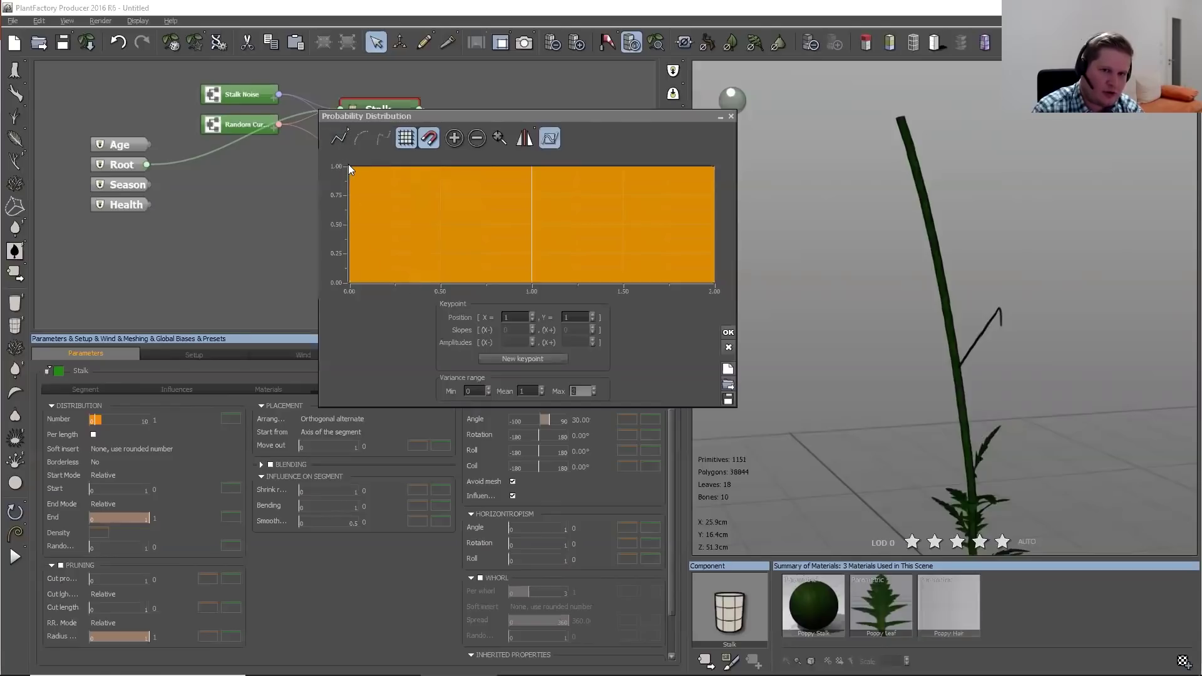
Shape the probability curve with keypoints at X 1, Y 0 and X 1, Y 1 so it steps up there
{"action": "left_click_drag", "start_coordinate": [350, 167], "coordinate": [531, 283]}
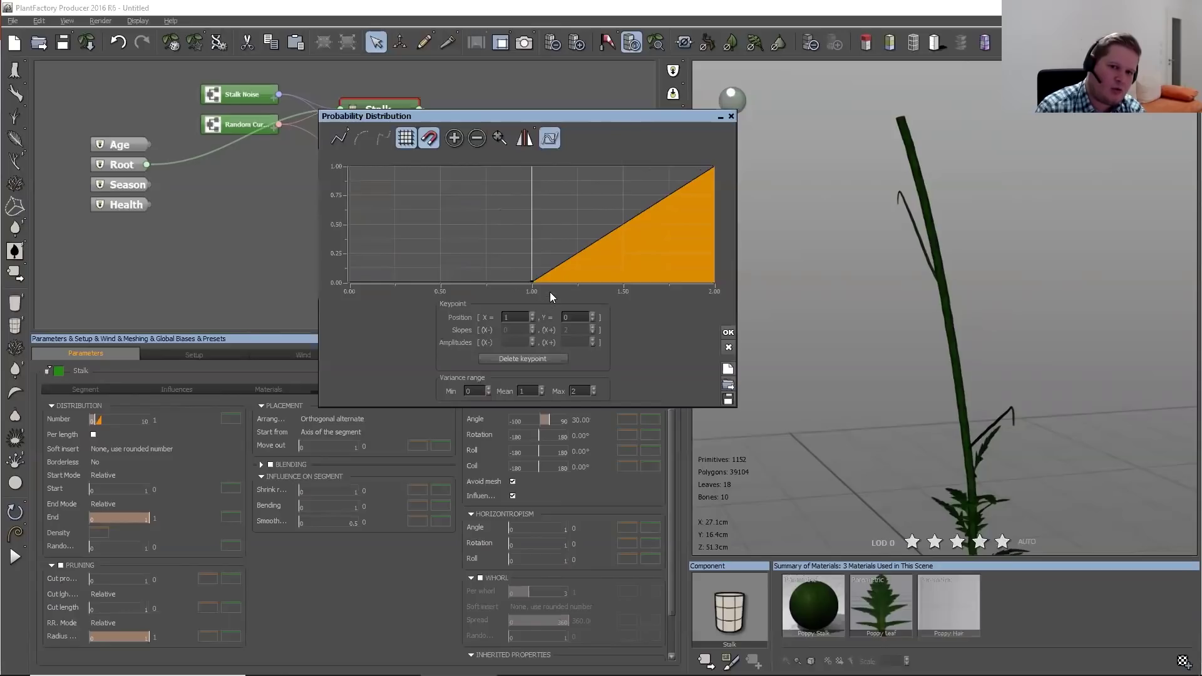
{"action": "left_click", "coordinate": [563, 174]}
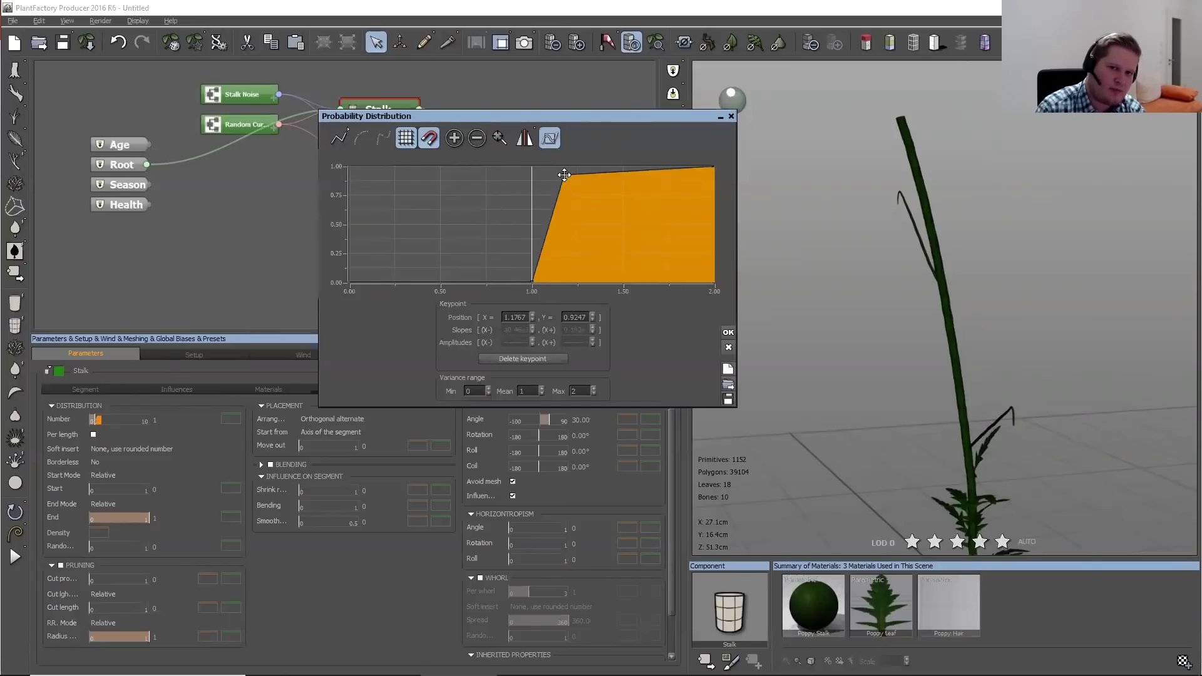
{"action": "left_click_drag", "start_coordinate": [563, 174], "coordinate": [533, 164]}
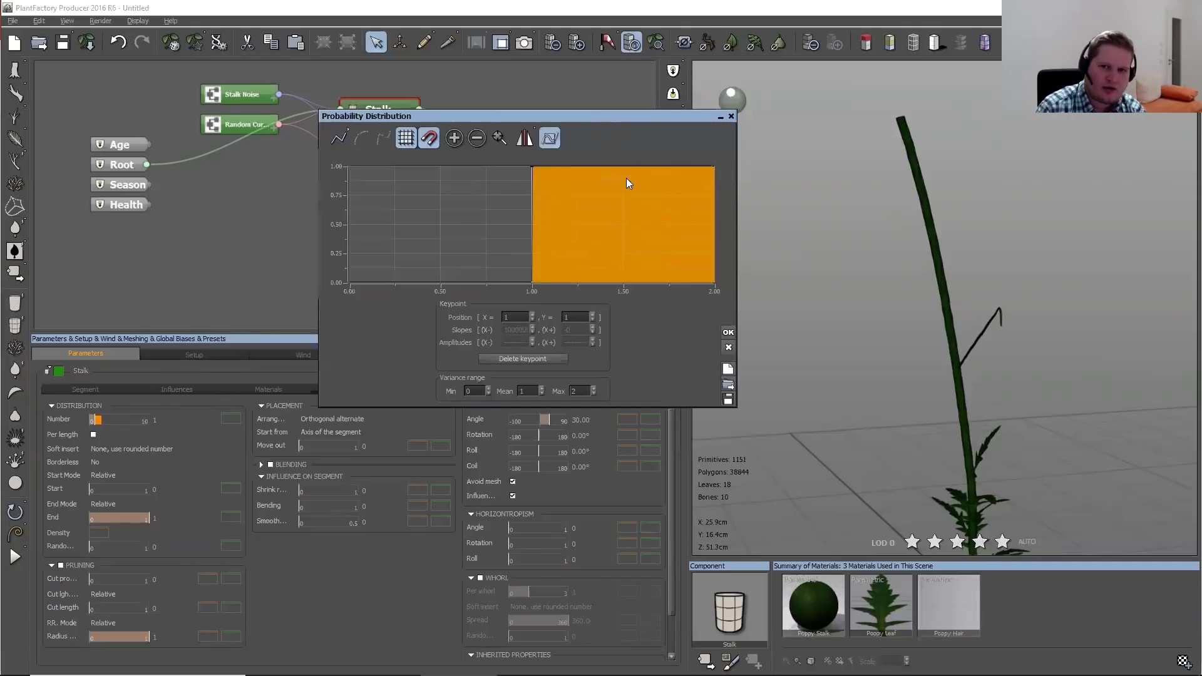
Add a keypoint at X 1.5, Y 0.125, lower the end keypoint at X 2 to Y 0.125, and accept the distribution
{"action": "double_click", "coordinate": [619, 248]}
{"action": "left_click_drag", "start_coordinate": [620, 247], "coordinate": [622, 267]}
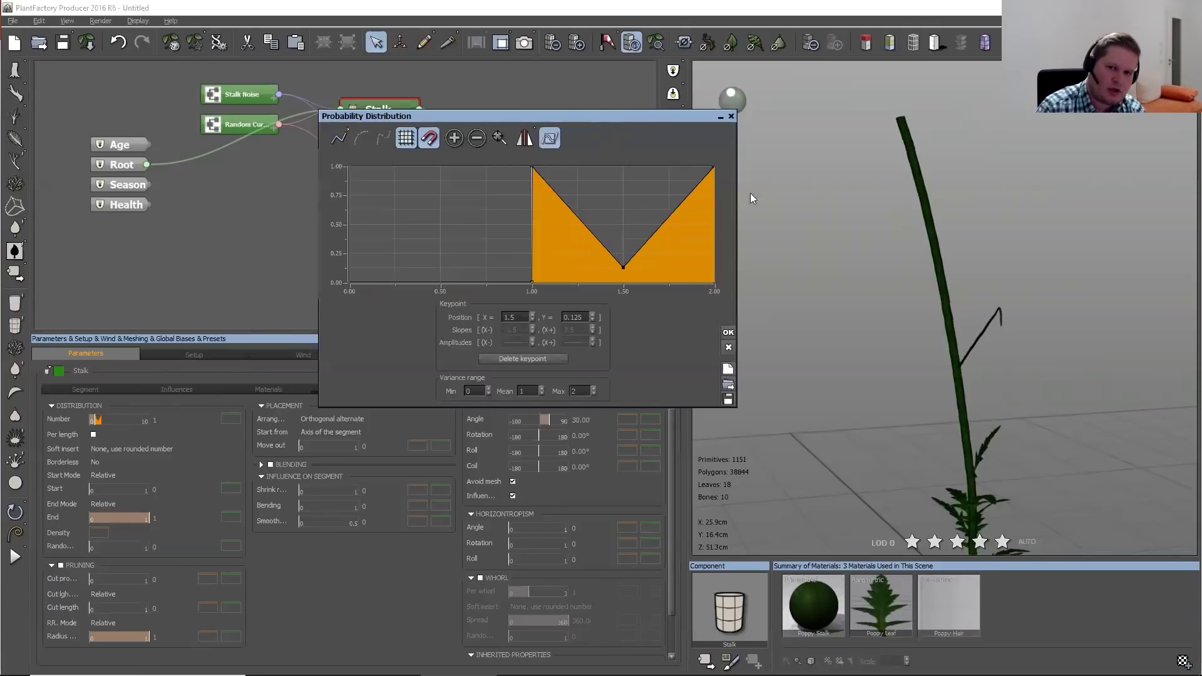
{"action": "left_click_drag", "start_coordinate": [714, 167], "coordinate": [712, 265]}
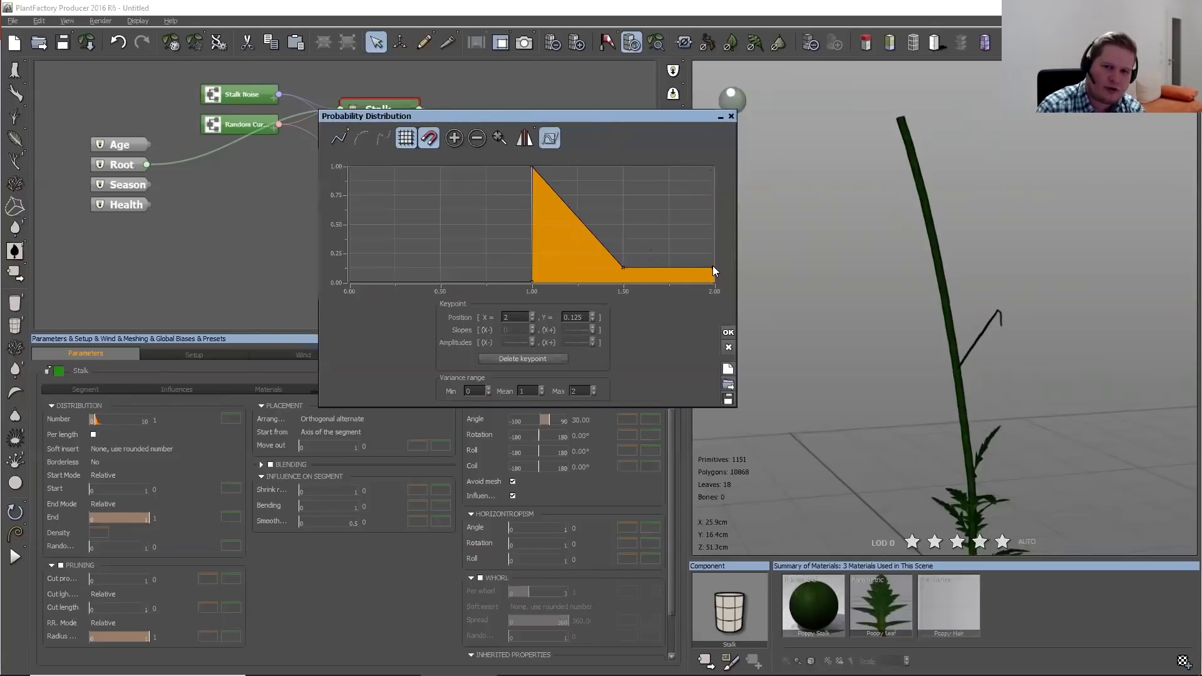
{"action": "left_click", "coordinate": [727, 333]}
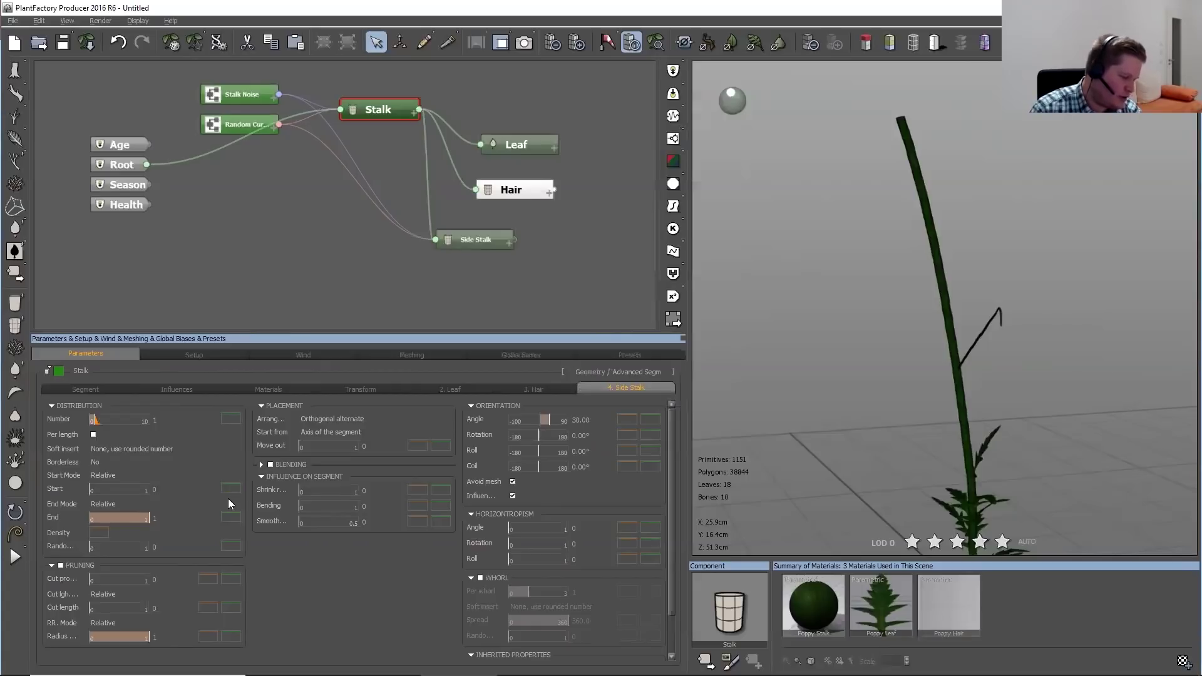
{"action": "right_click", "coordinate": [63, 418]}
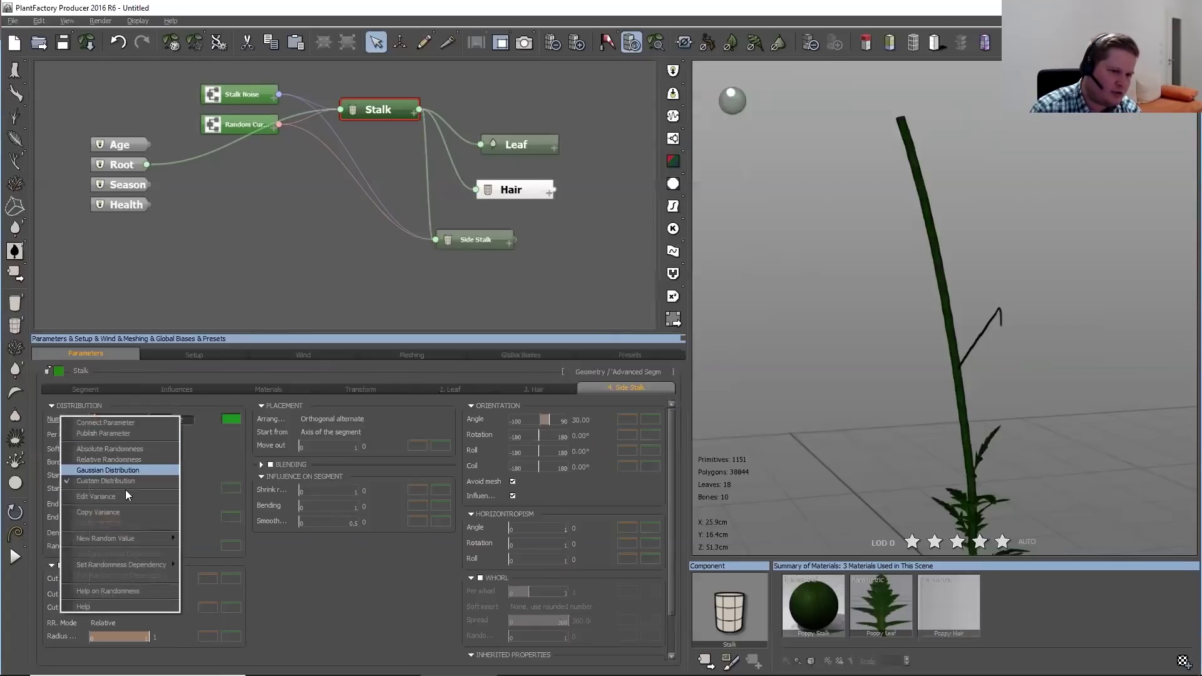
{"action": "left_click", "coordinate": [304, 554]}
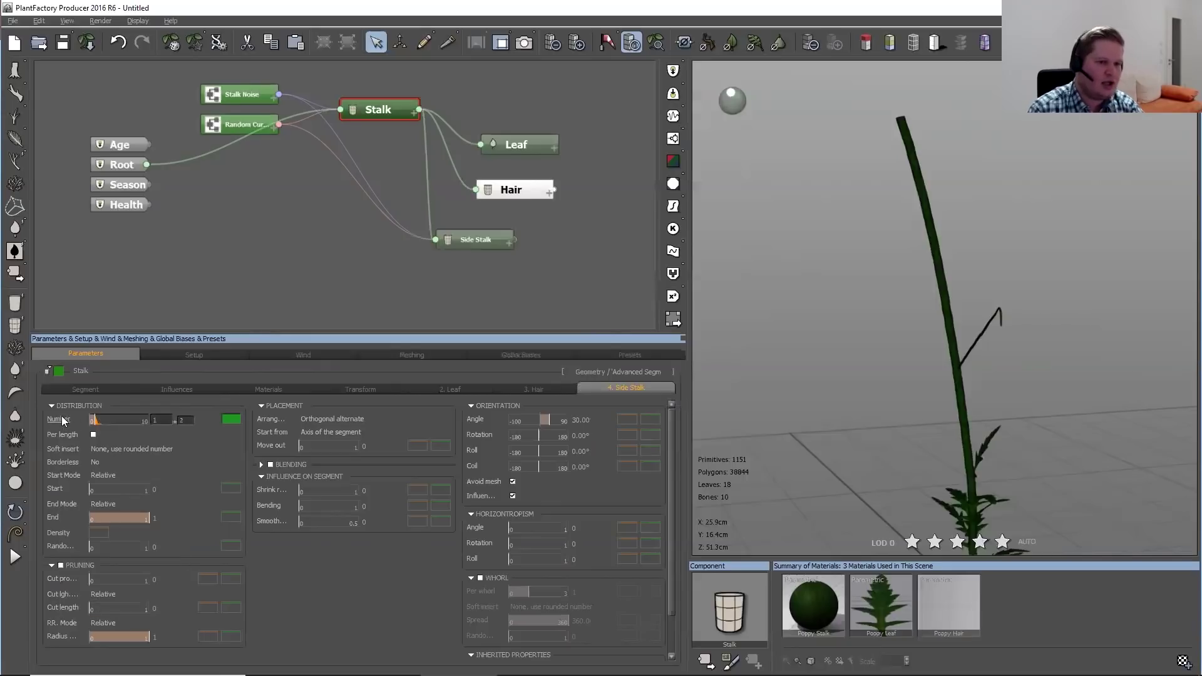
{"action": "right_click", "coordinate": [63, 418]}
{"action": "left_click", "coordinate": [287, 548]}
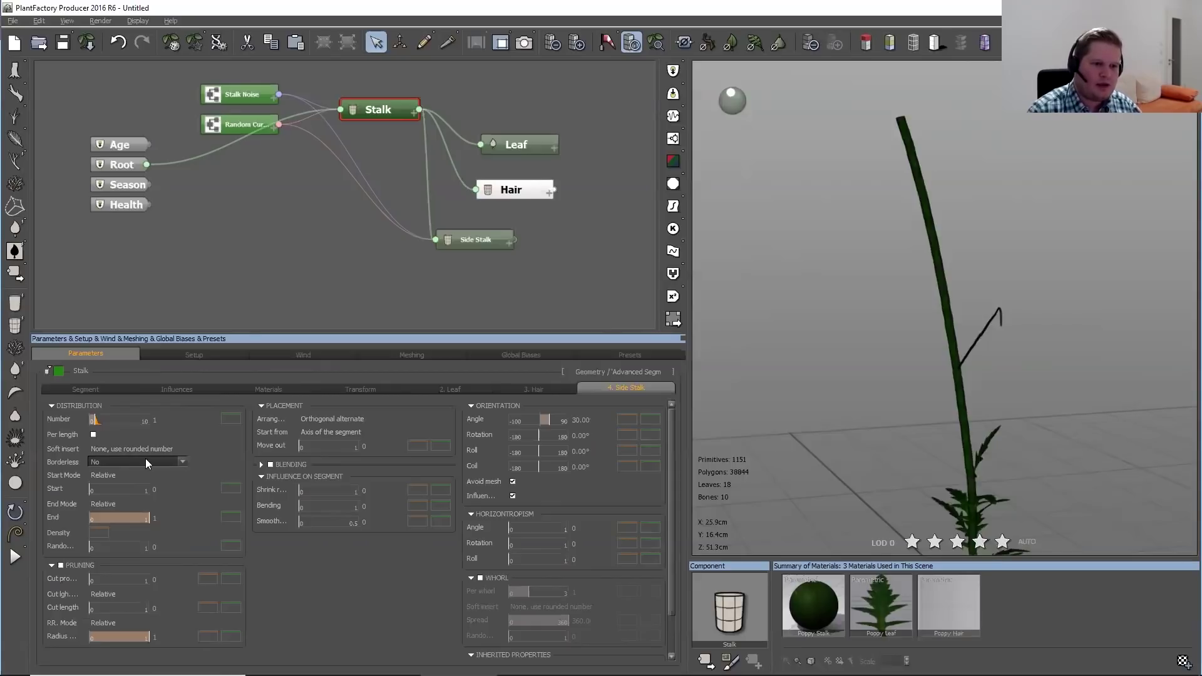
Set the Side Stalk distribution's Borderless option to Top and bottom
{"action": "scroll", "coordinate": [987, 496], "scroll_direction": "down", "scroll_amount": 2}
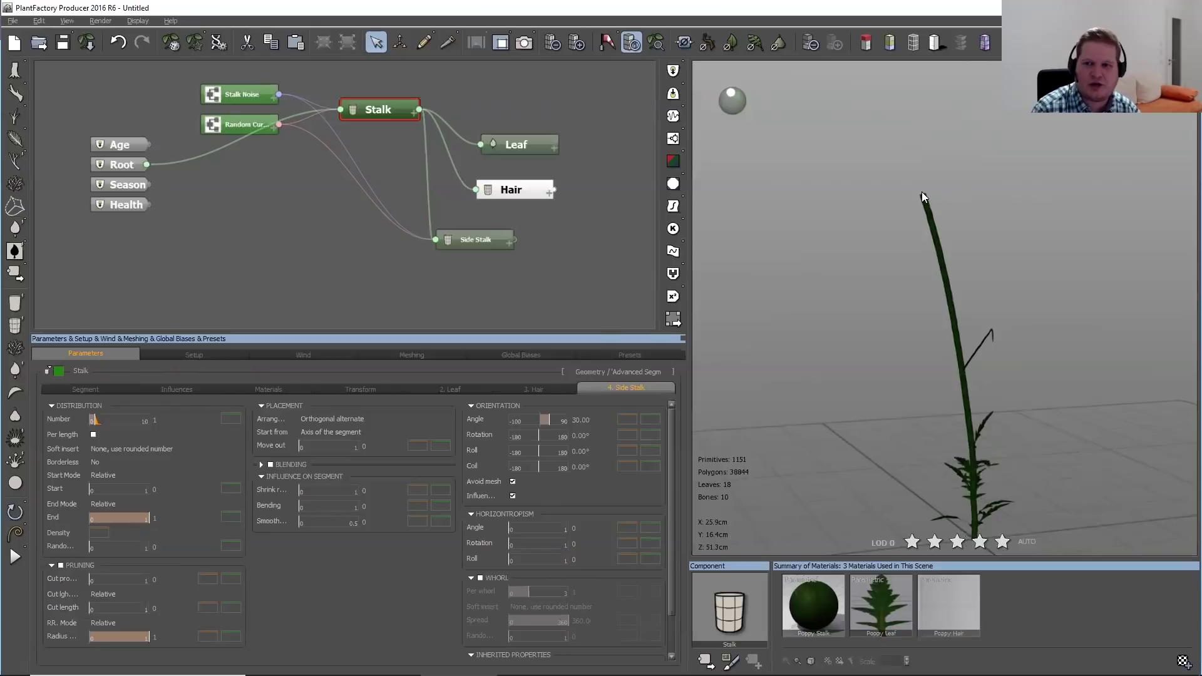
{"action": "left_click", "coordinate": [120, 467]}
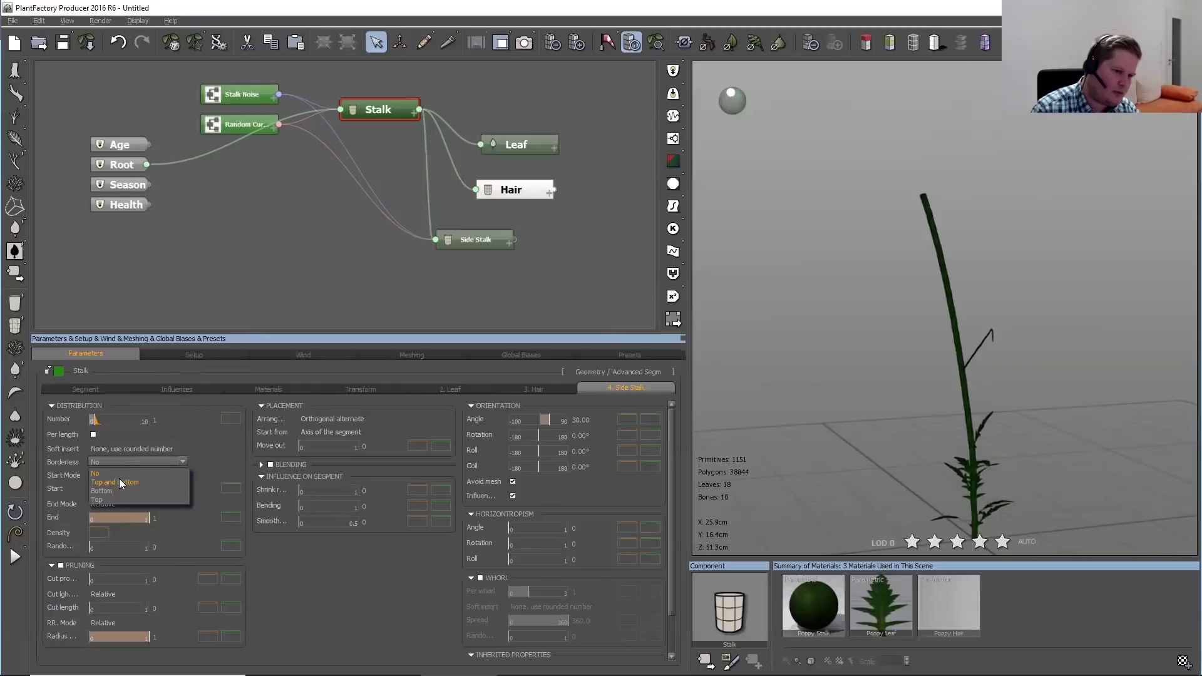
{"action": "left_click", "coordinate": [124, 481]}
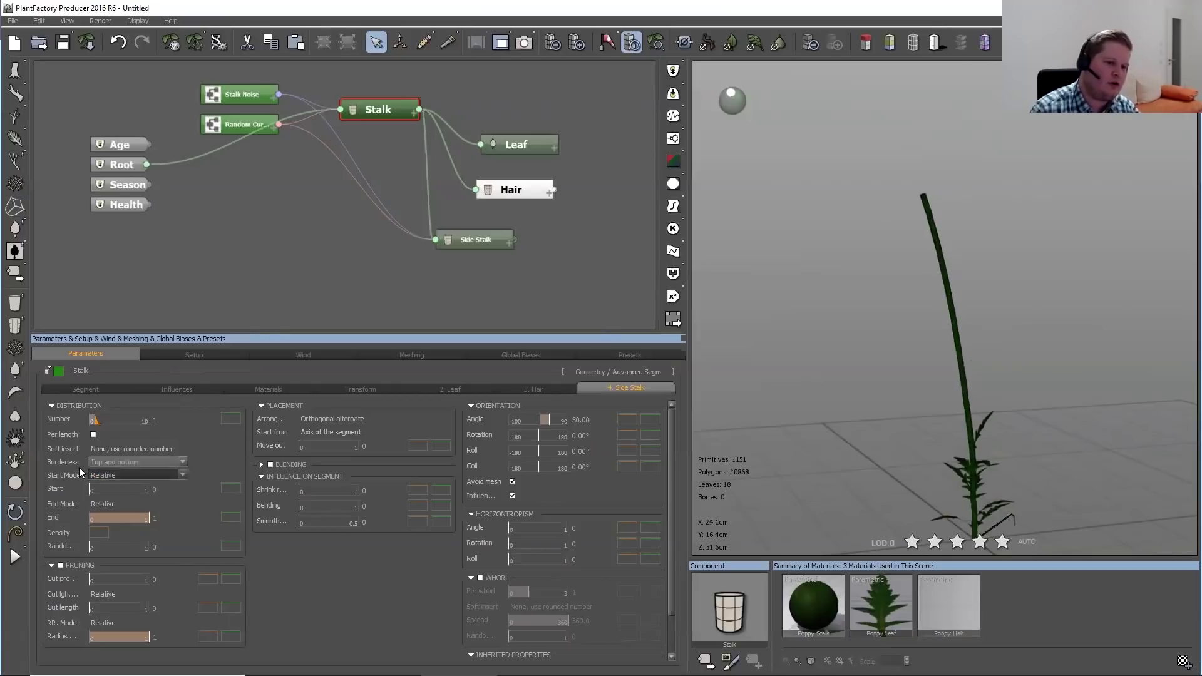
{"action": "mouse_move", "coordinate": [72, 468]}
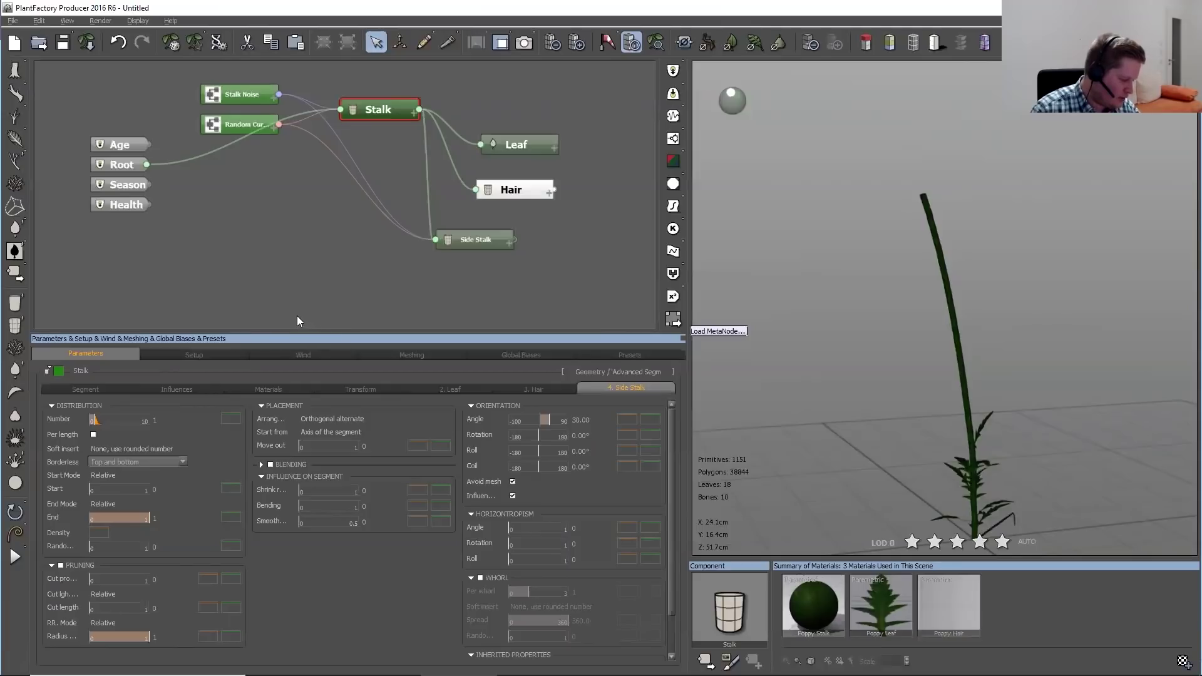
Set the Side Stalk distribution's start to 0.14 with a variation of 0.05
{"action": "mouse_move", "coordinate": [166, 488]}
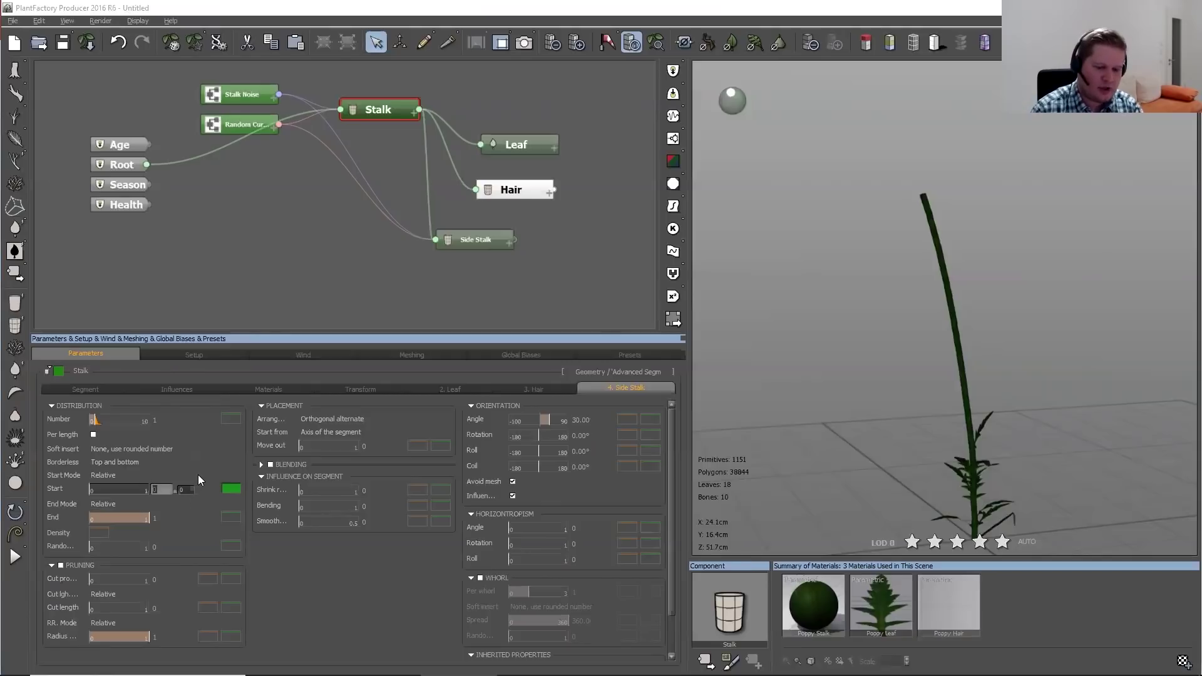
{"action": "type", "text": ".14"}
{"action": "key", "text": "Return"}
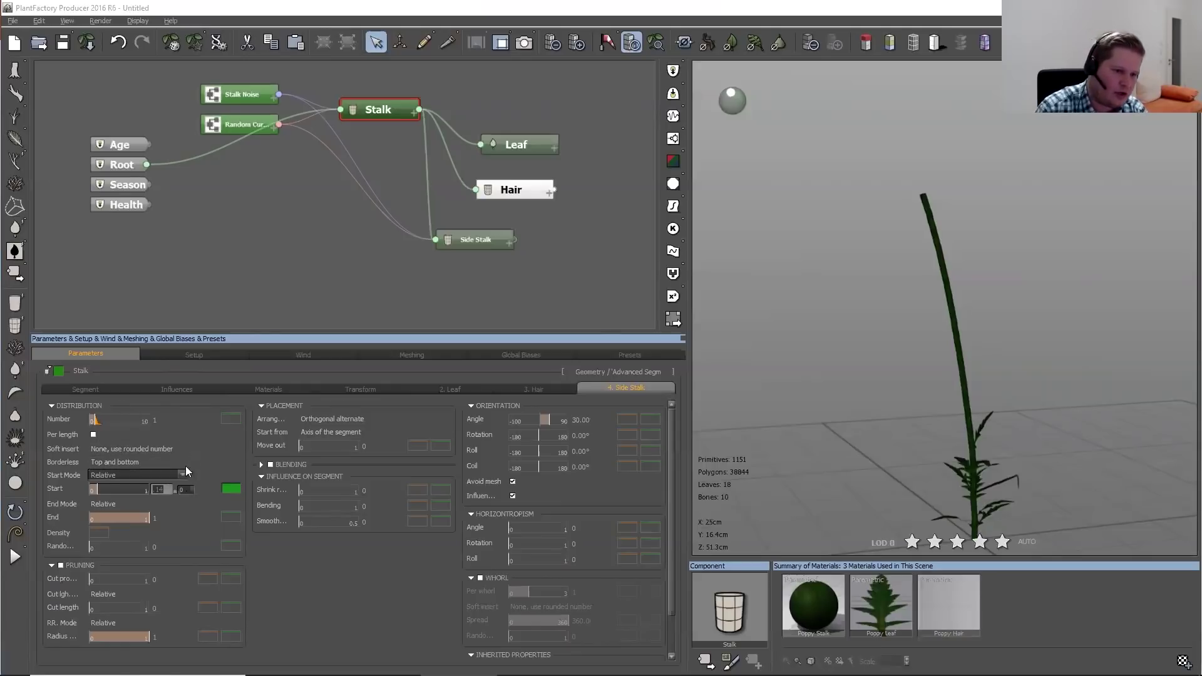
{"action": "left_click", "coordinate": [184, 490]}
{"action": "type", "text": "0.05"}
Set the Side Stalk distribution's end to 0.28 with a variation of 0.05
{"action": "left_click", "coordinate": [162, 517]}
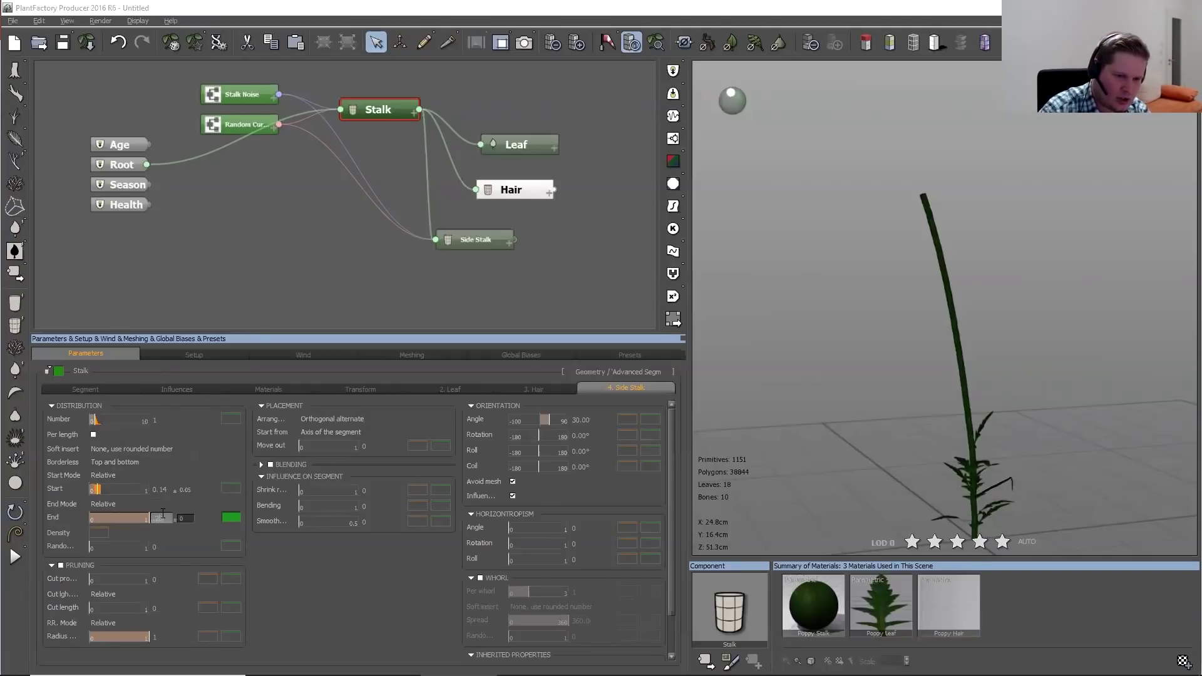
{"action": "left_click", "coordinate": [187, 518]}
{"action": "type", "text": "0.28"}
{"action": "key", "text": "Tab"}
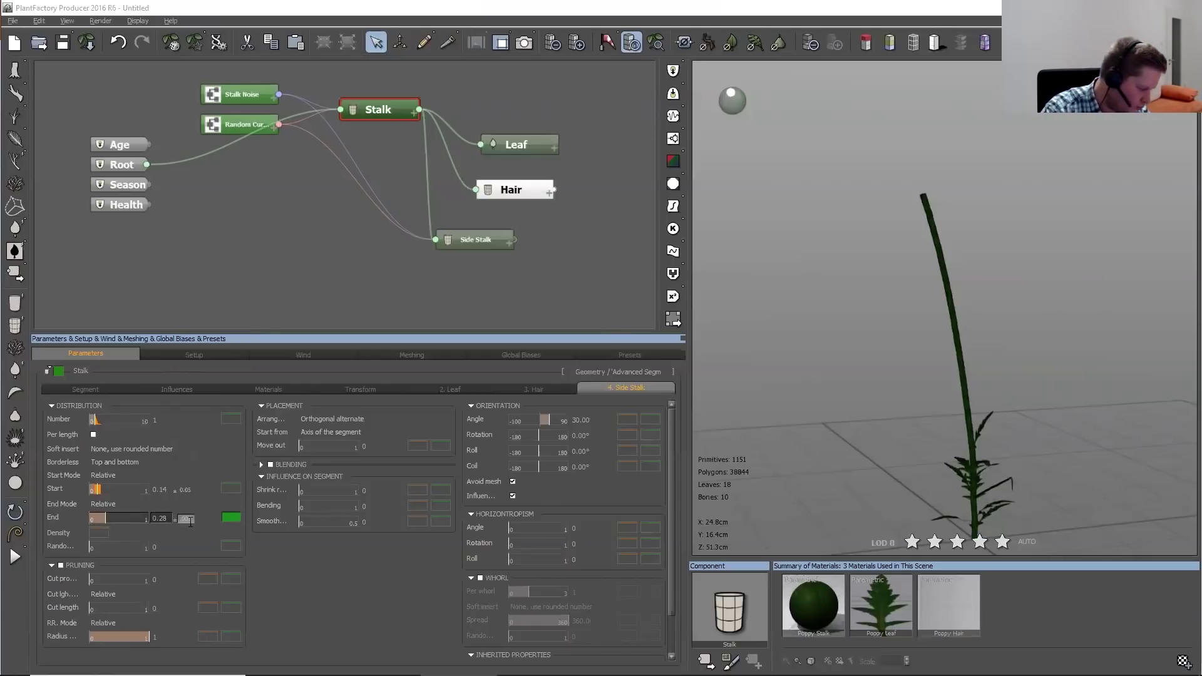
{"action": "type", "text": "0.05"}
{"action": "key", "text": "Return"}
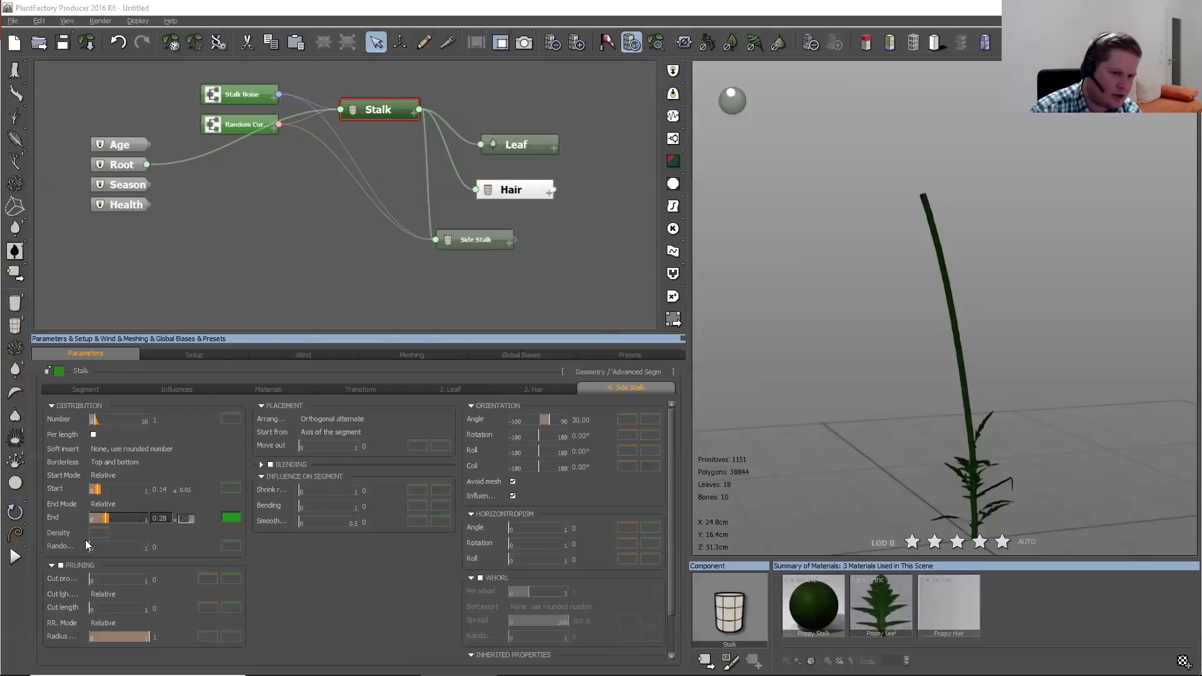
Edit the Side Stalk density filter to fall linearly from 1 to 0.125 at X 1, and accept it
{"action": "right_click", "coordinate": [97, 528]}
{"action": "left_click", "coordinate": [125, 537]}
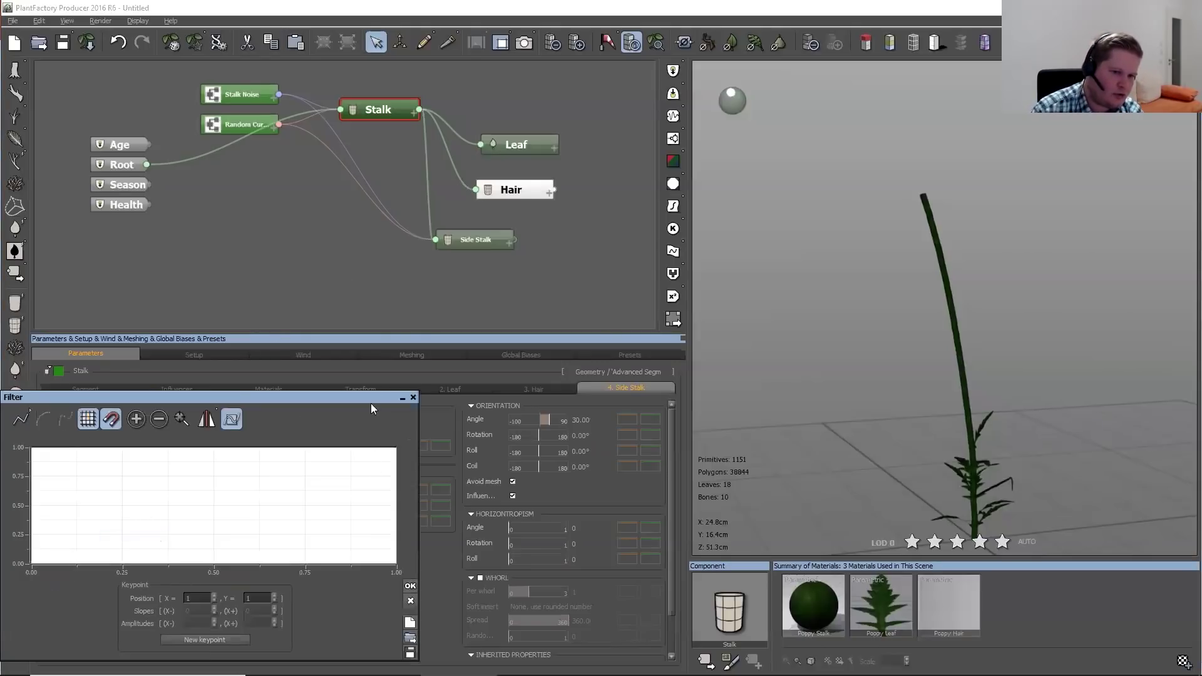
{"action": "left_click_drag", "start_coordinate": [368, 401], "coordinate": [659, 200]}
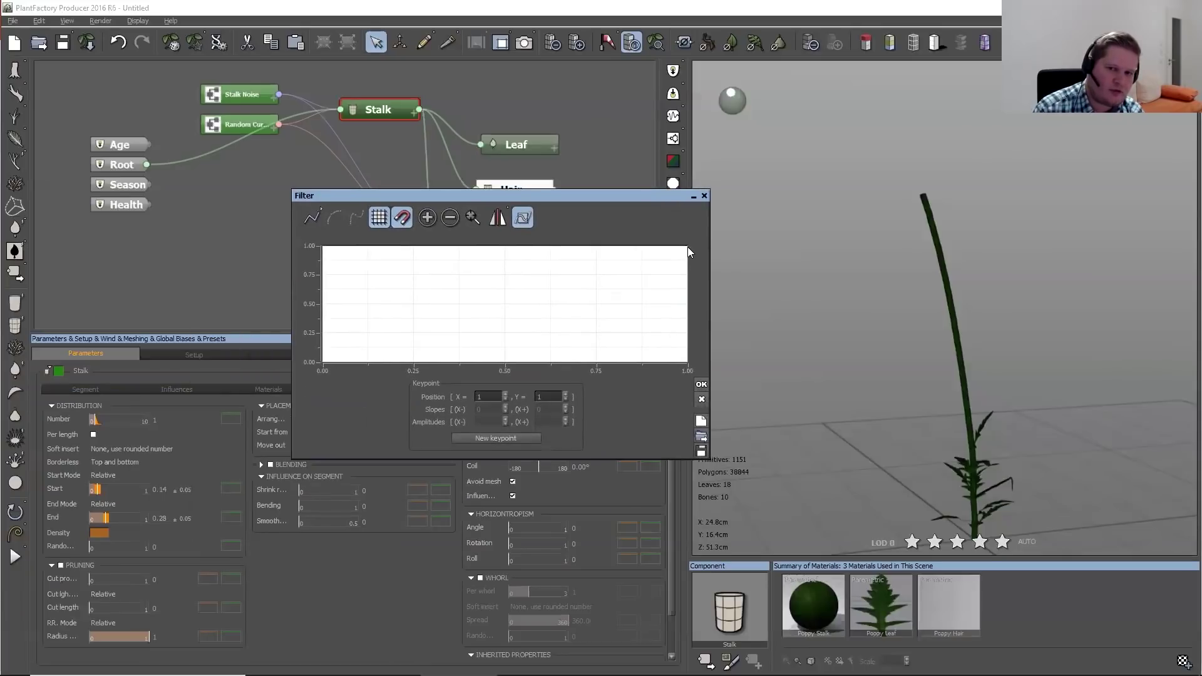
{"action": "left_click_drag", "start_coordinate": [687, 246], "coordinate": [715, 349]}
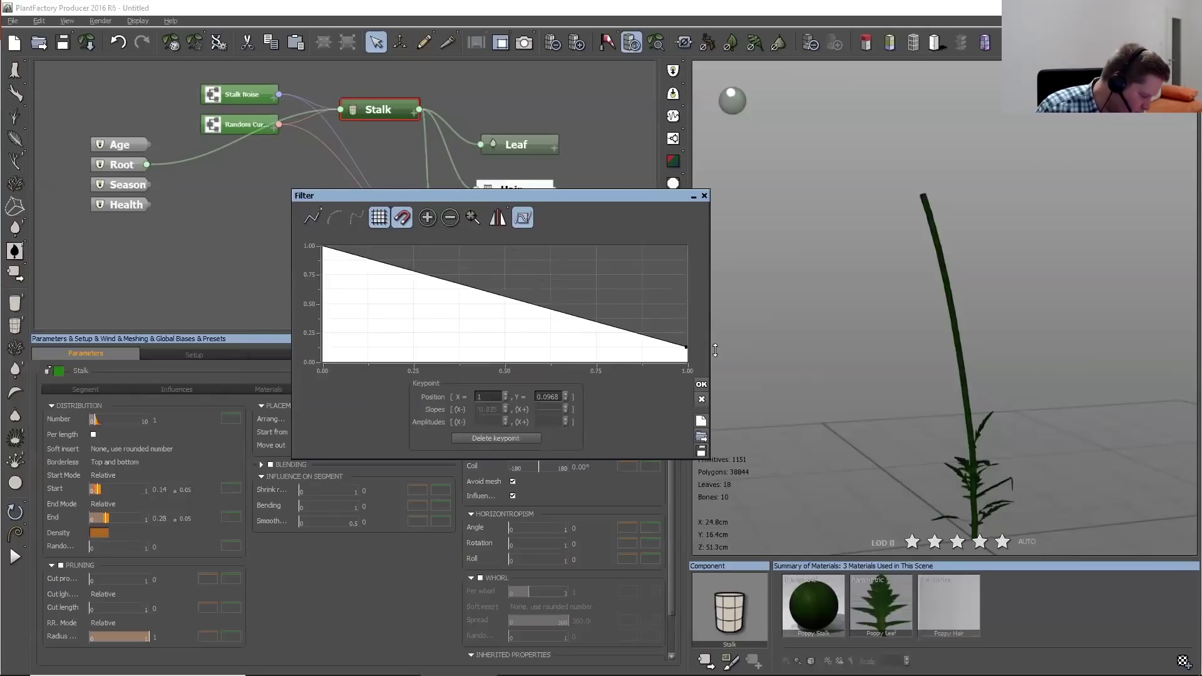
{"action": "left_click_drag", "start_coordinate": [716, 348], "coordinate": [718, 344]}
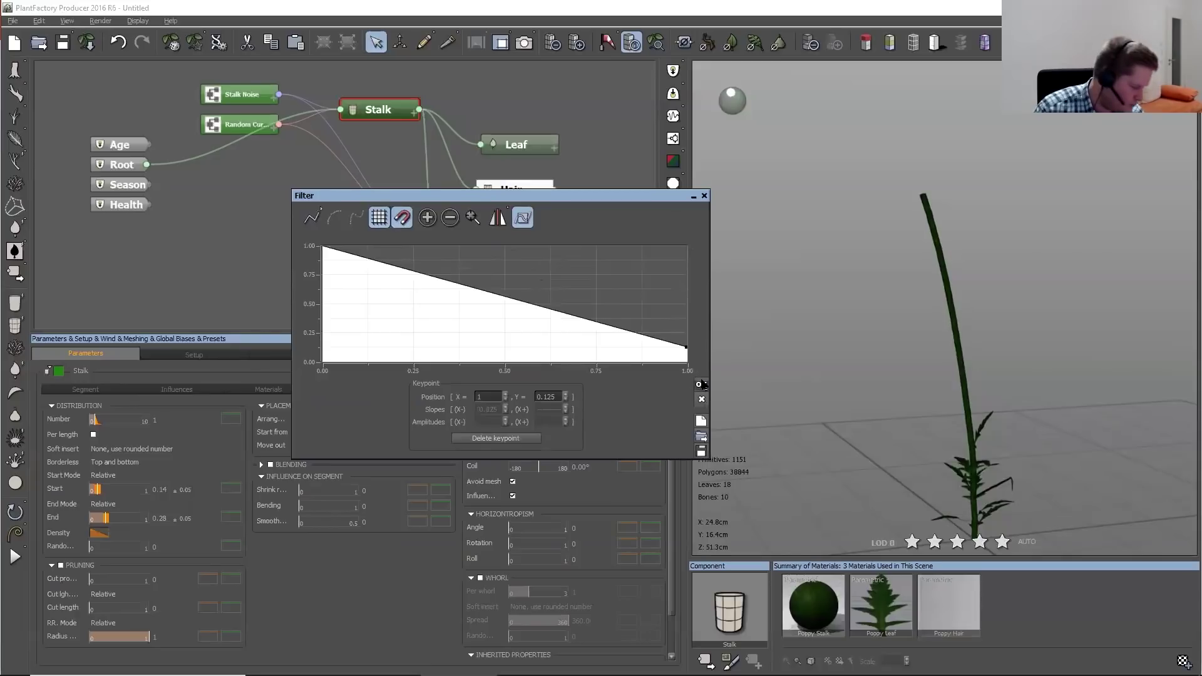
{"action": "left_click", "coordinate": [701, 385]}
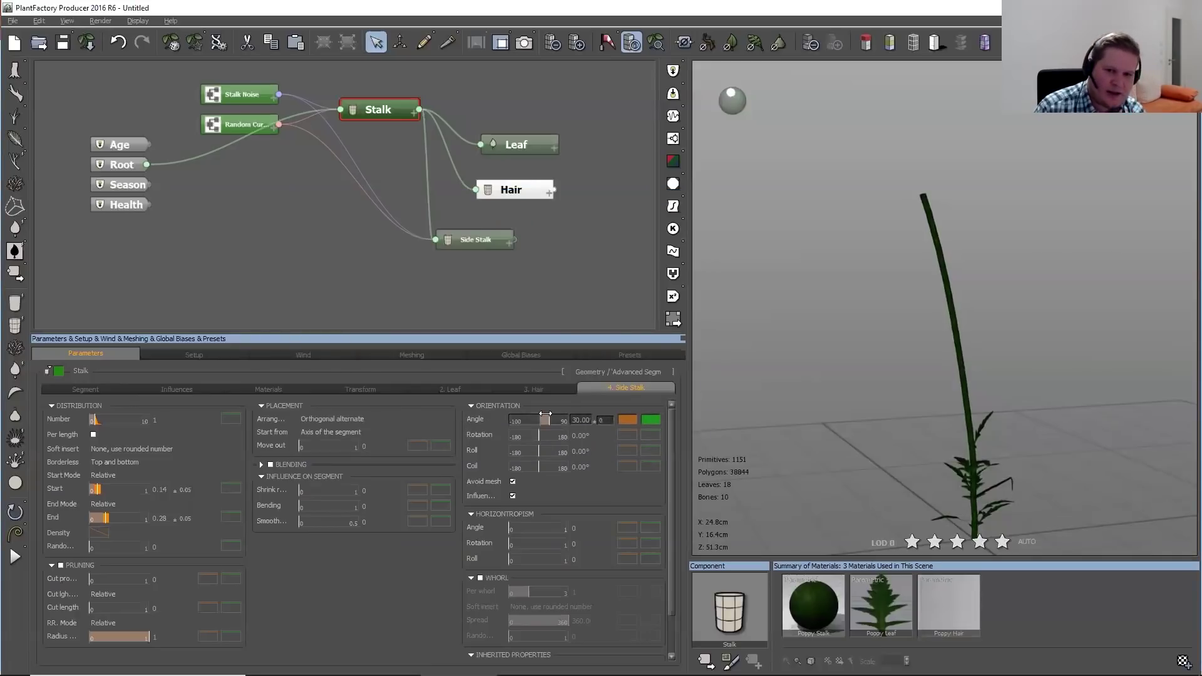
Set the Side Stalk orientation angle to 80° with a variation of 10, and the coil to -30° with a variation of 15
{"action": "left_click_drag", "start_coordinate": [554, 418], "coordinate": [565, 419]}
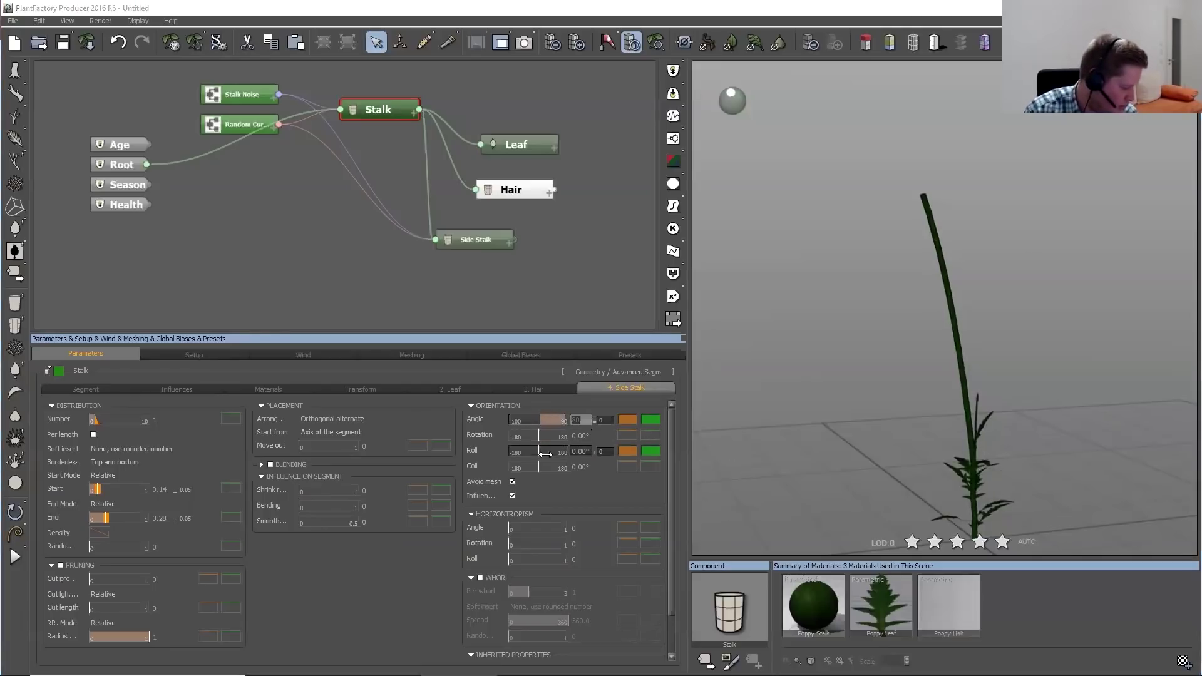
{"action": "left_click", "coordinate": [599, 419]}
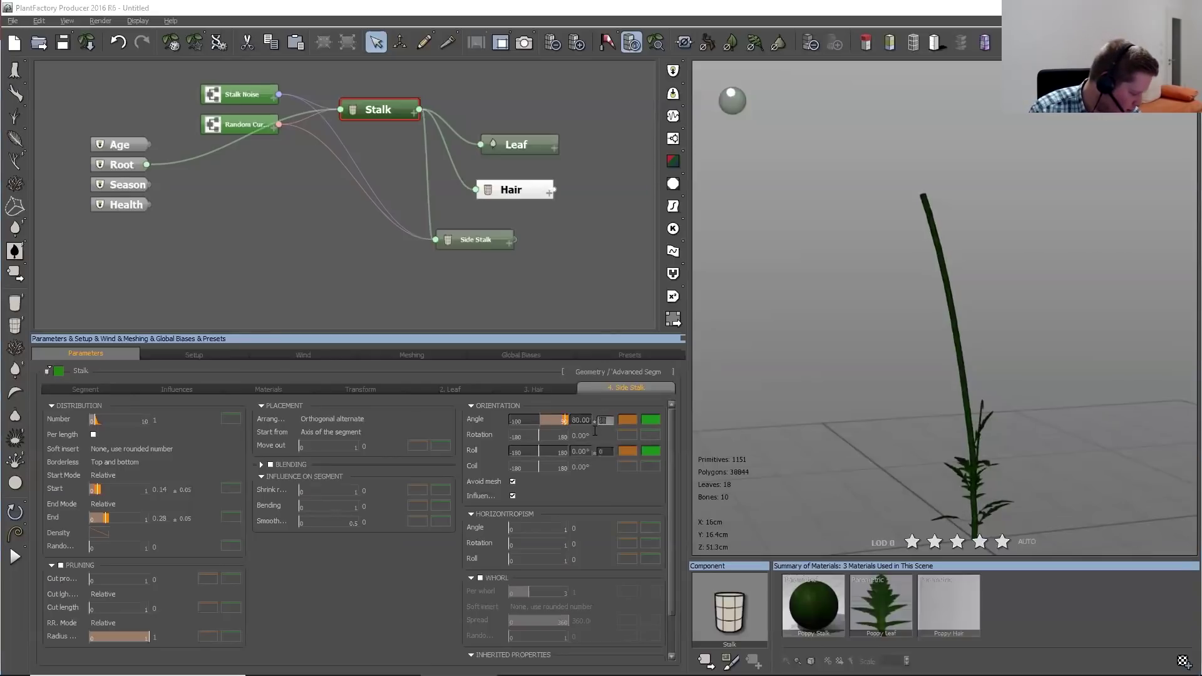
{"action": "left_click", "coordinate": [581, 468]}
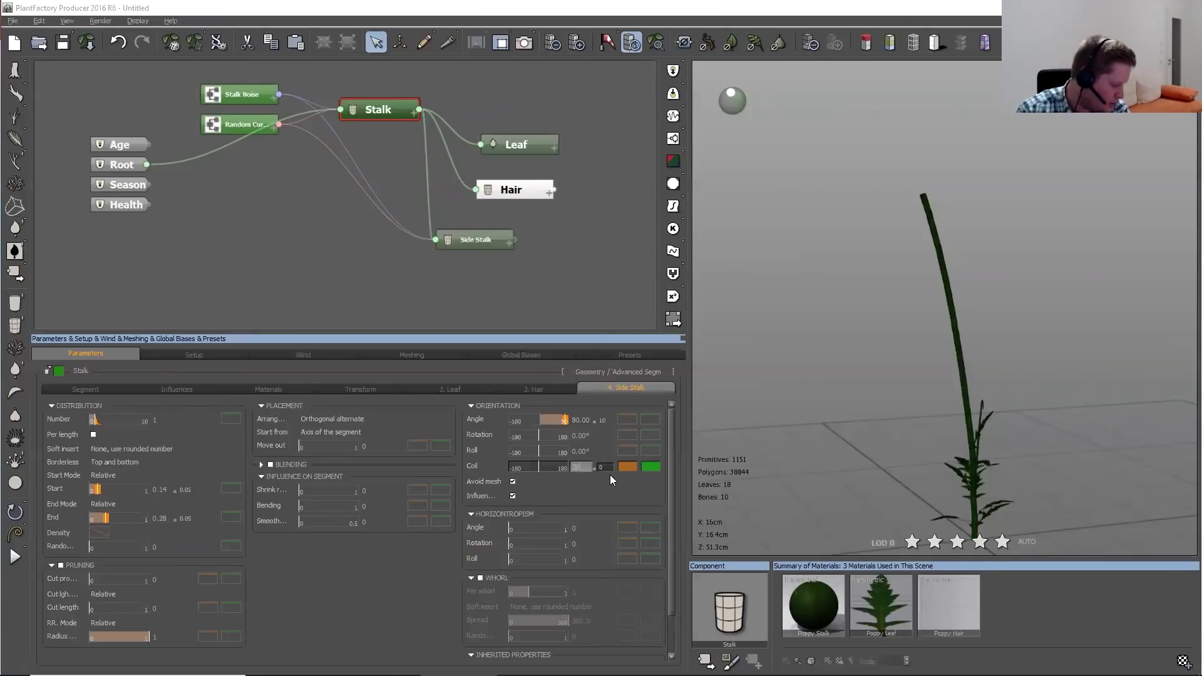
{"action": "left_click", "coordinate": [607, 471]}
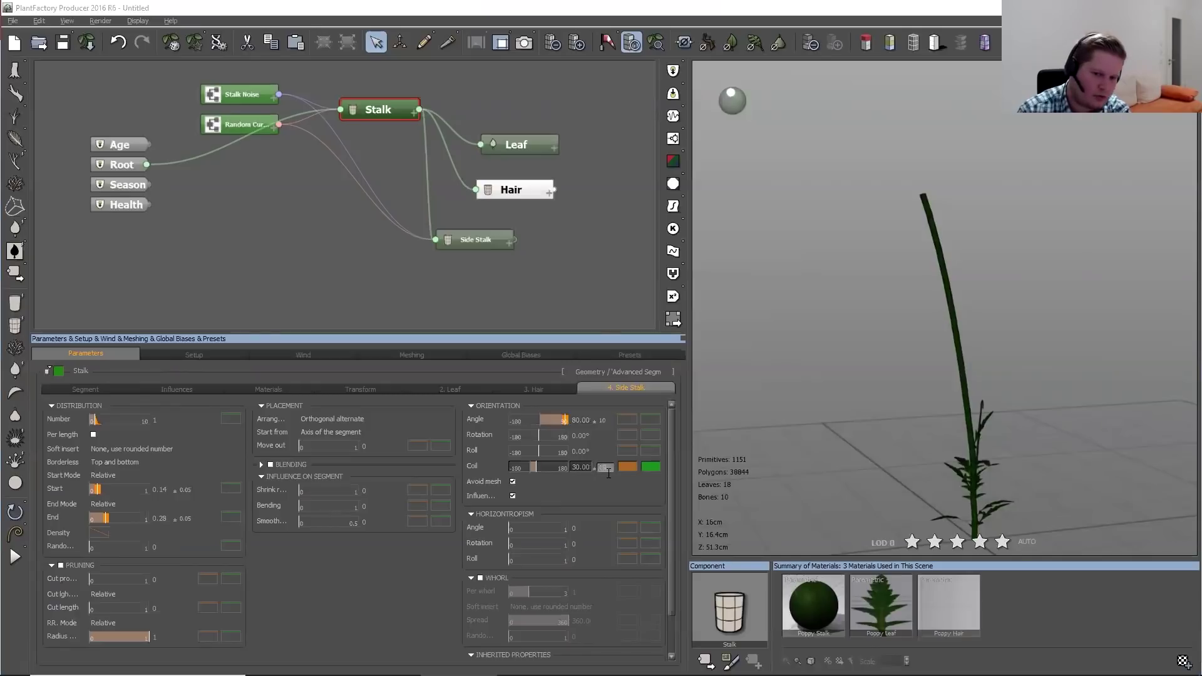
{"action": "type", "text": "15"}
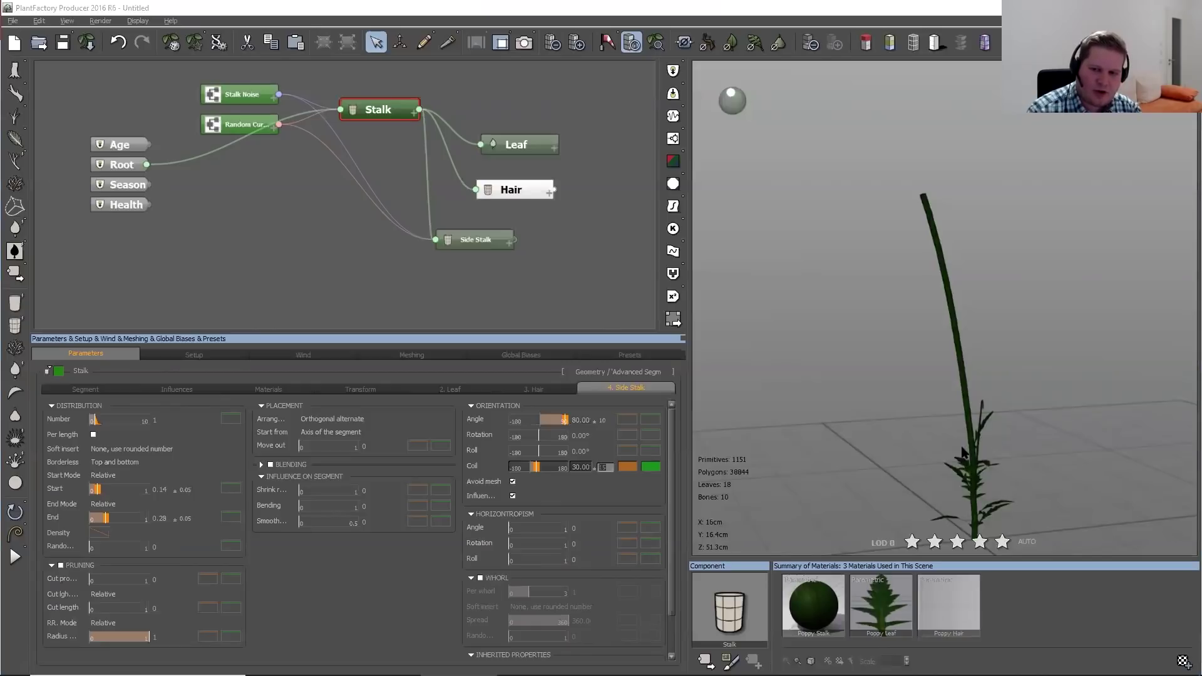
Enable the Whorl option for the Side Stalk children and switch the per-whorl number to Custom Distribution randomness
{"action": "left_click", "coordinate": [484, 578]}
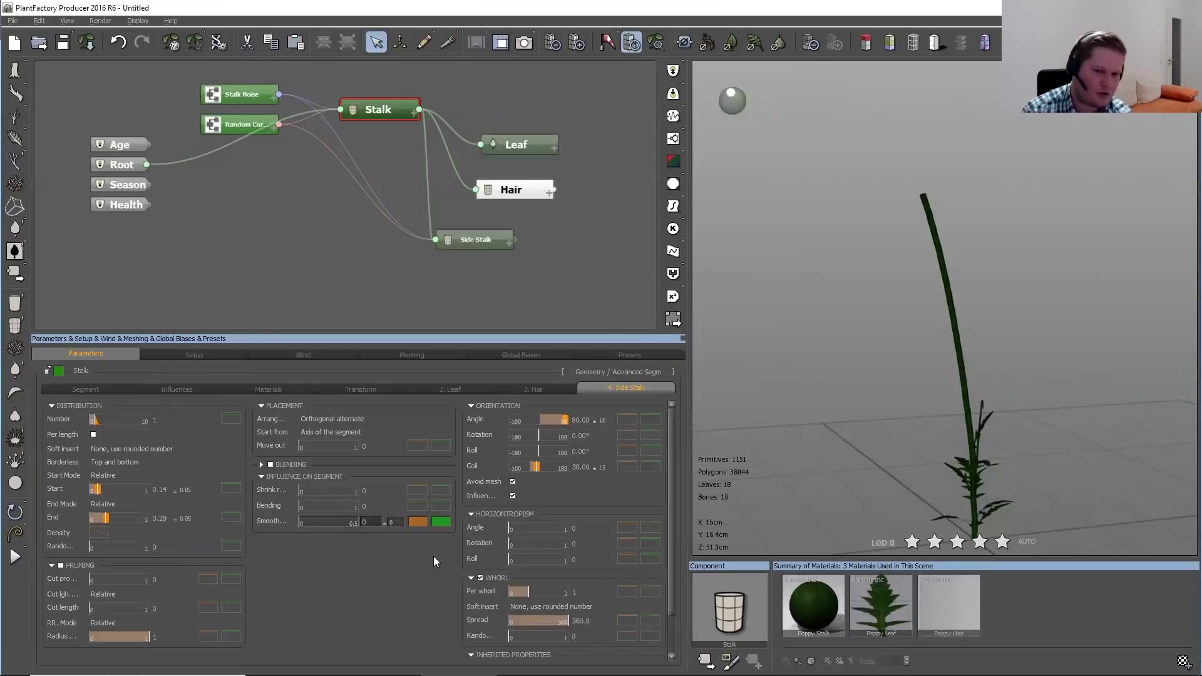
{"action": "right_click", "coordinate": [485, 591]}
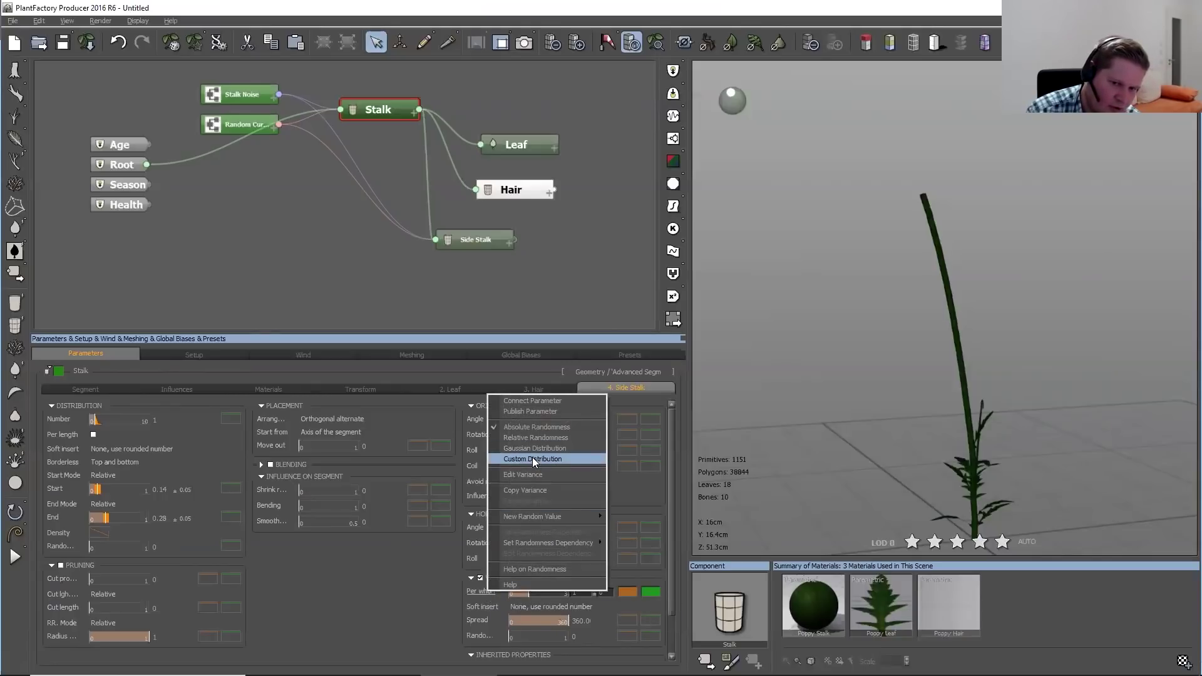
{"action": "left_click", "coordinate": [532, 457]}
Set the variance range of the per-whorl number to a minimum of 0 and a maximum of 2
{"action": "right_click", "coordinate": [487, 594]}
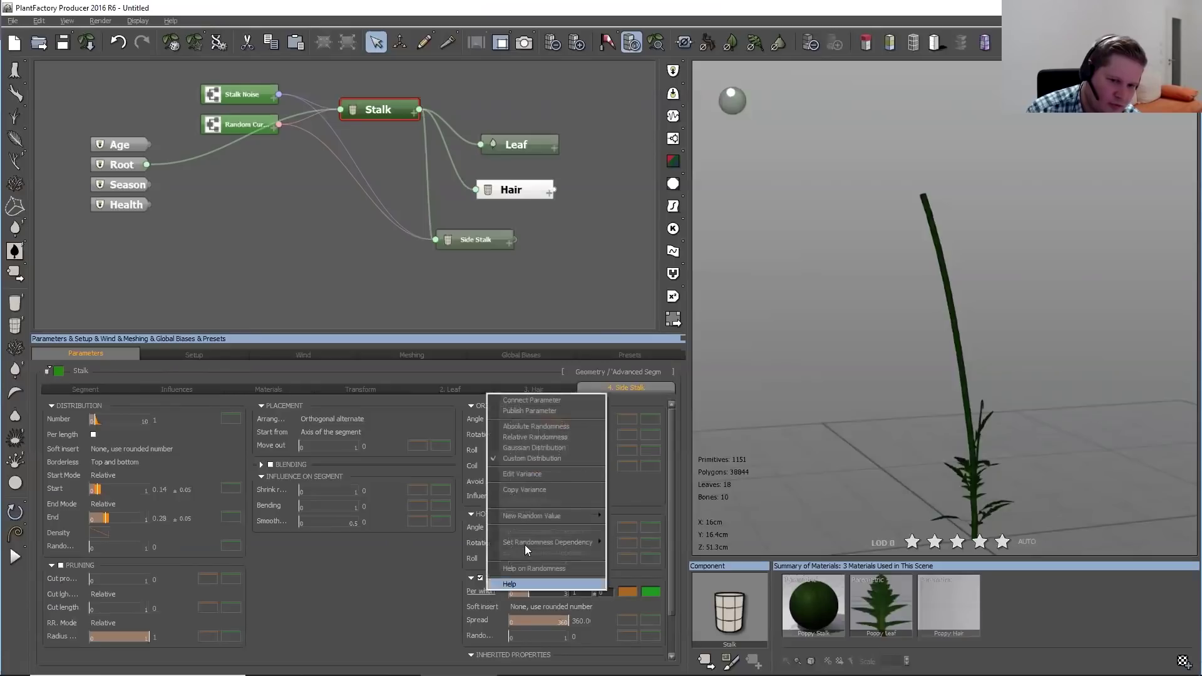
{"action": "left_click", "coordinate": [538, 475]}
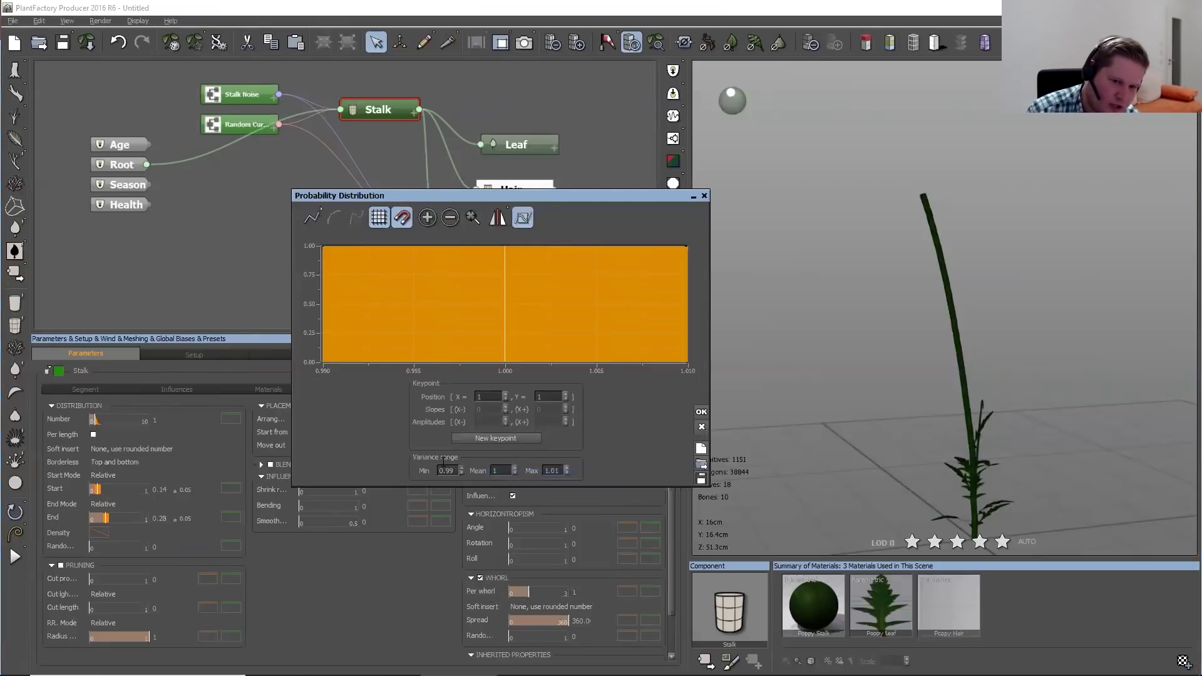
{"action": "double_click", "coordinate": [446, 470]}
{"action": "type", "text": "0"}
{"action": "key", "text": "Tab"}
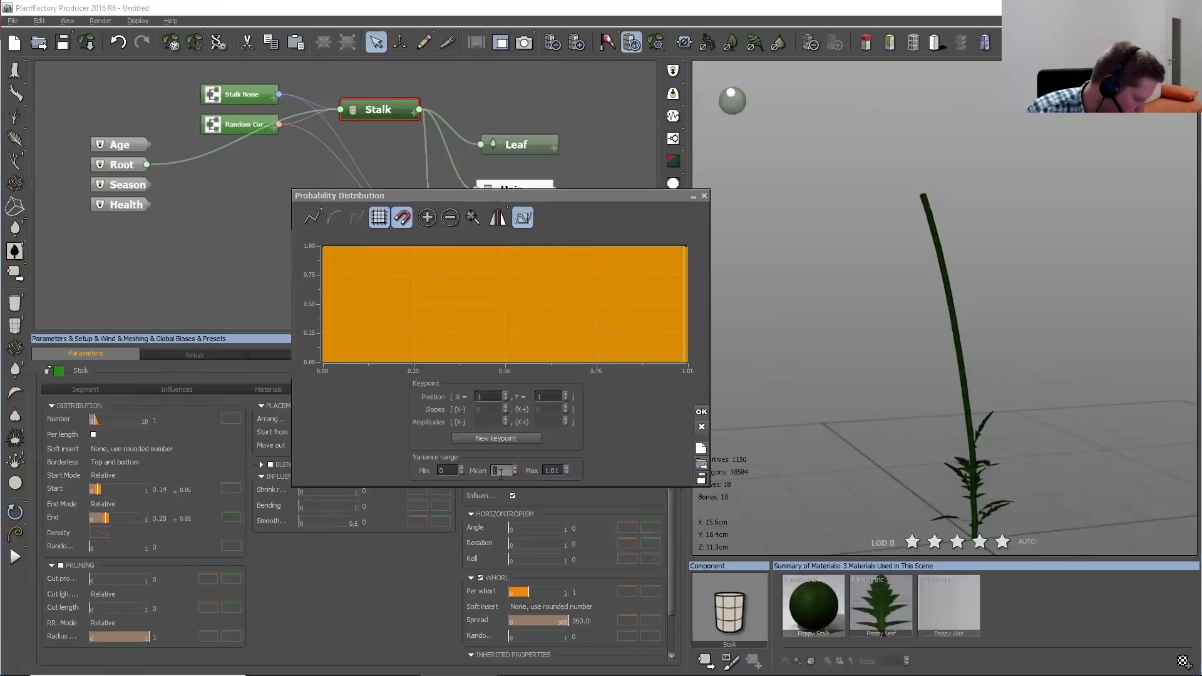
{"action": "double_click", "coordinate": [552, 470]}
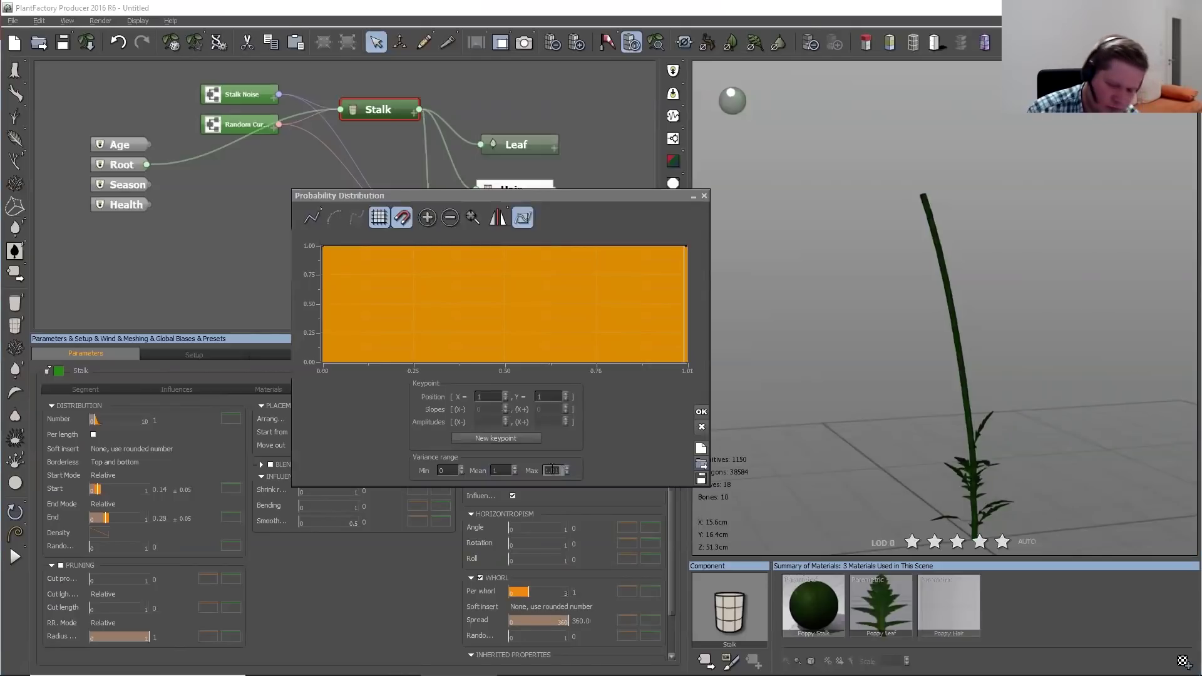
{"action": "type", "text": "2"}
{"action": "key", "text": "Return"}
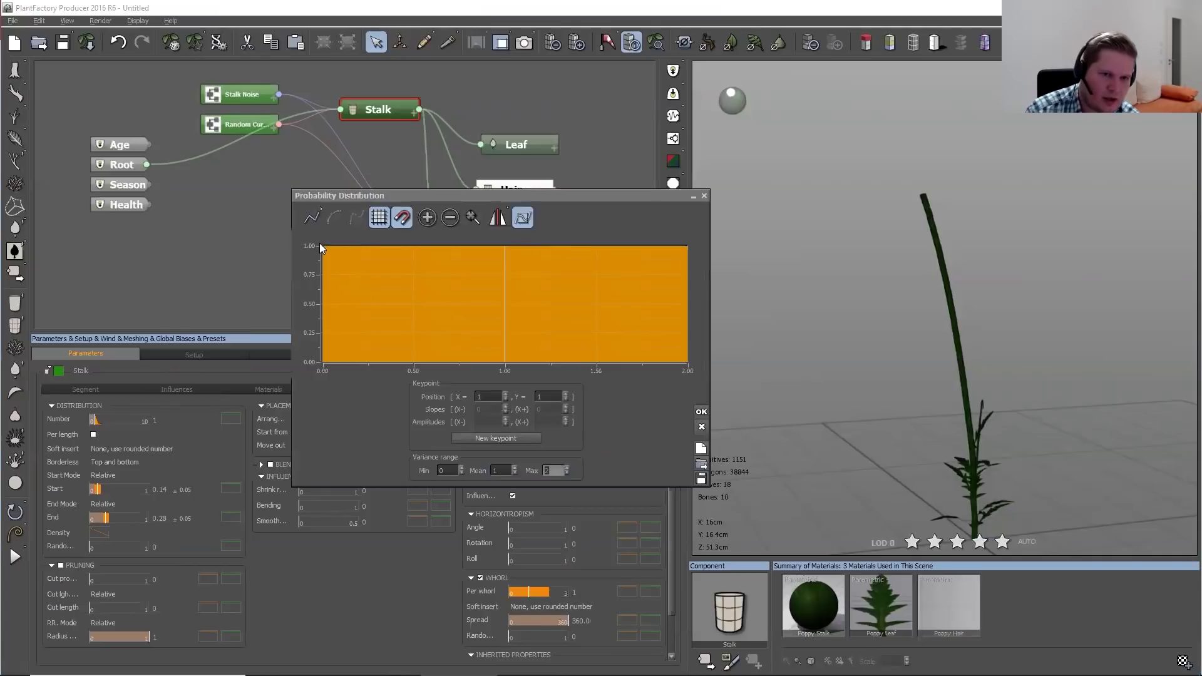
Shape the probability distribution to stay at 0 up to X 1, jump to 1, fall to about 0.12 at X 1.5, and stay there until X 2
{"action": "left_click_drag", "start_coordinate": [321, 245], "coordinate": [322, 361]}
{"action": "left_click_drag", "start_coordinate": [505, 304], "coordinate": [509, 360]}
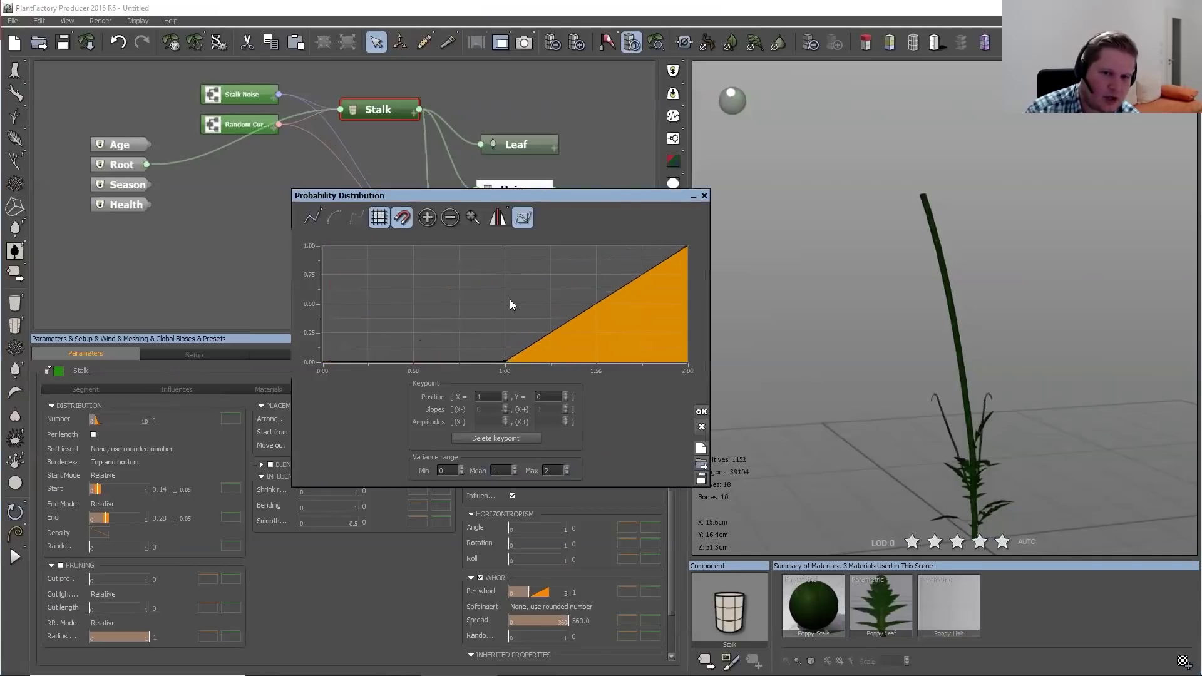
{"action": "left_click", "coordinate": [509, 246]}
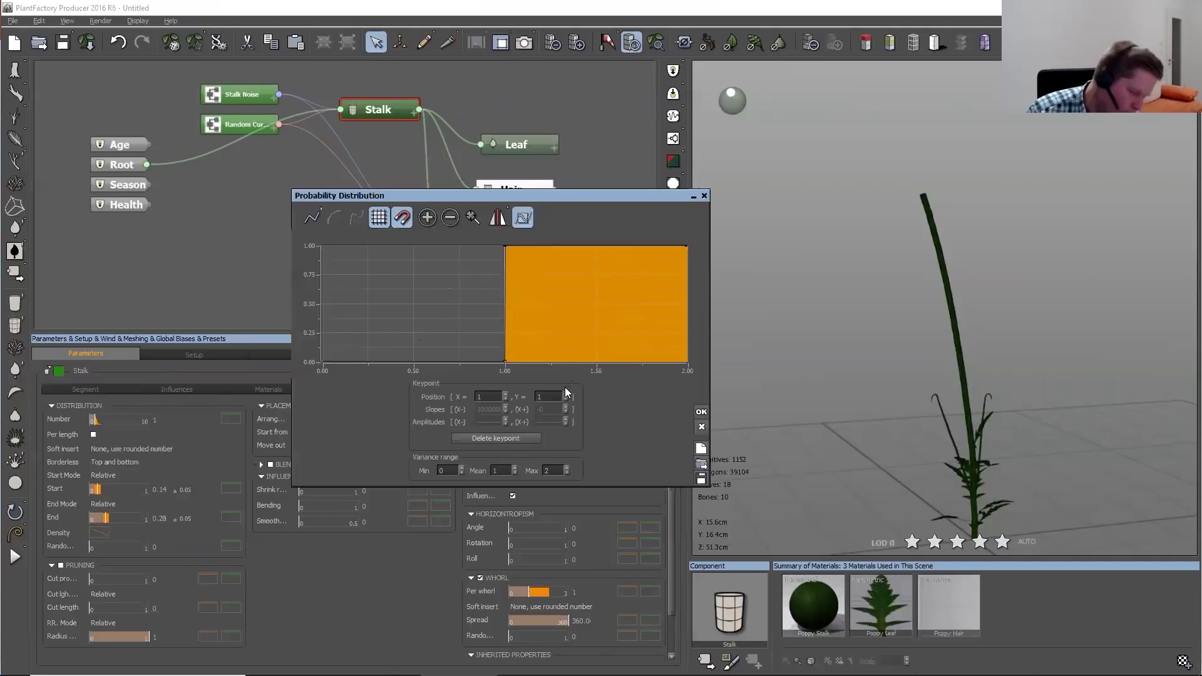
{"action": "left_click", "coordinate": [597, 347]}
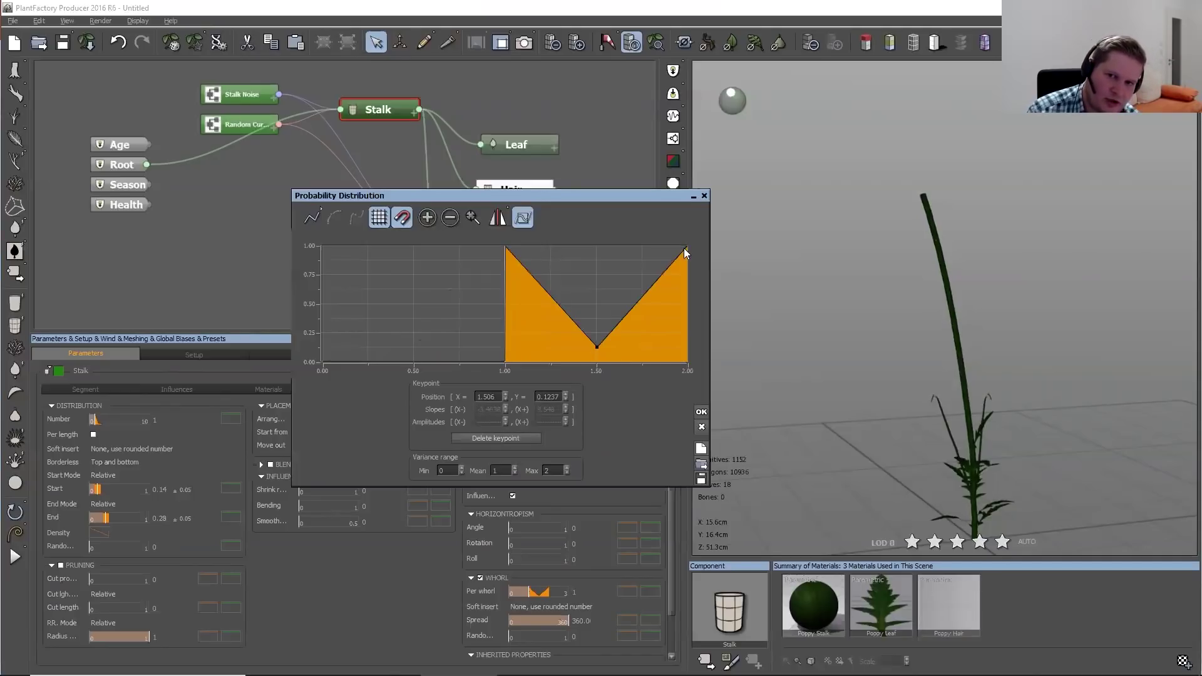
{"action": "left_click_drag", "start_coordinate": [687, 247], "coordinate": [696, 348]}
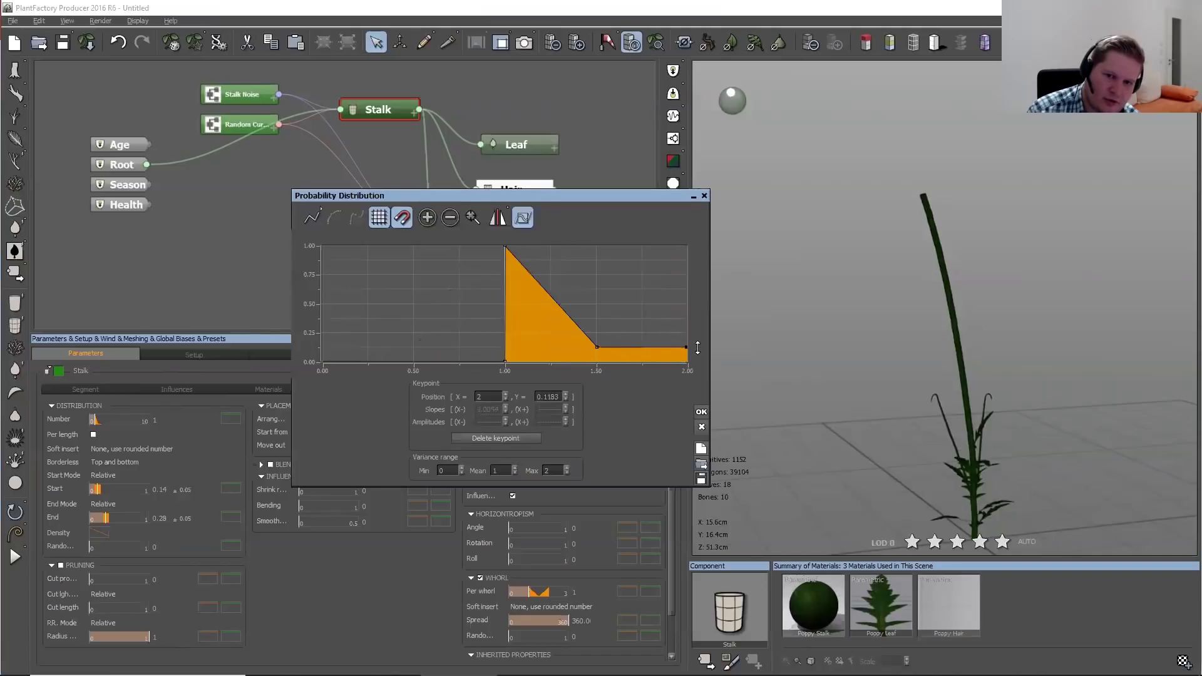
{"action": "left_click", "coordinate": [701, 413]}
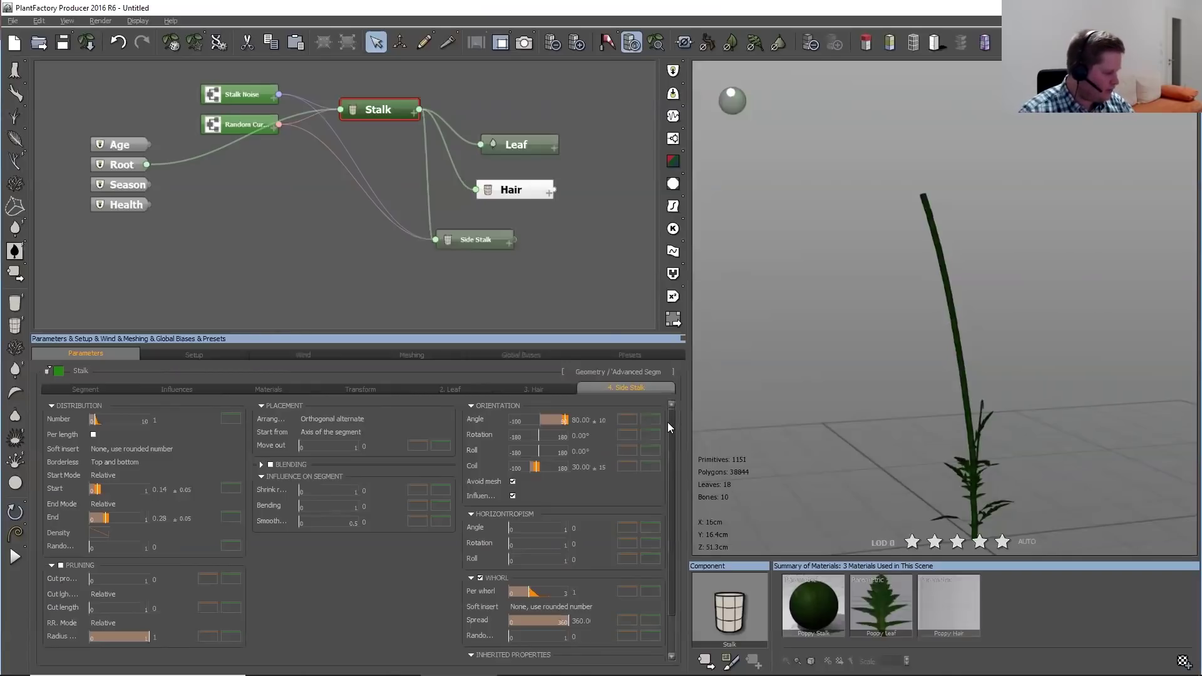
Save the scene in the Modelling Flowers folder as Red Poppy Webinar
{"action": "left_click", "coordinate": [13, 20]}
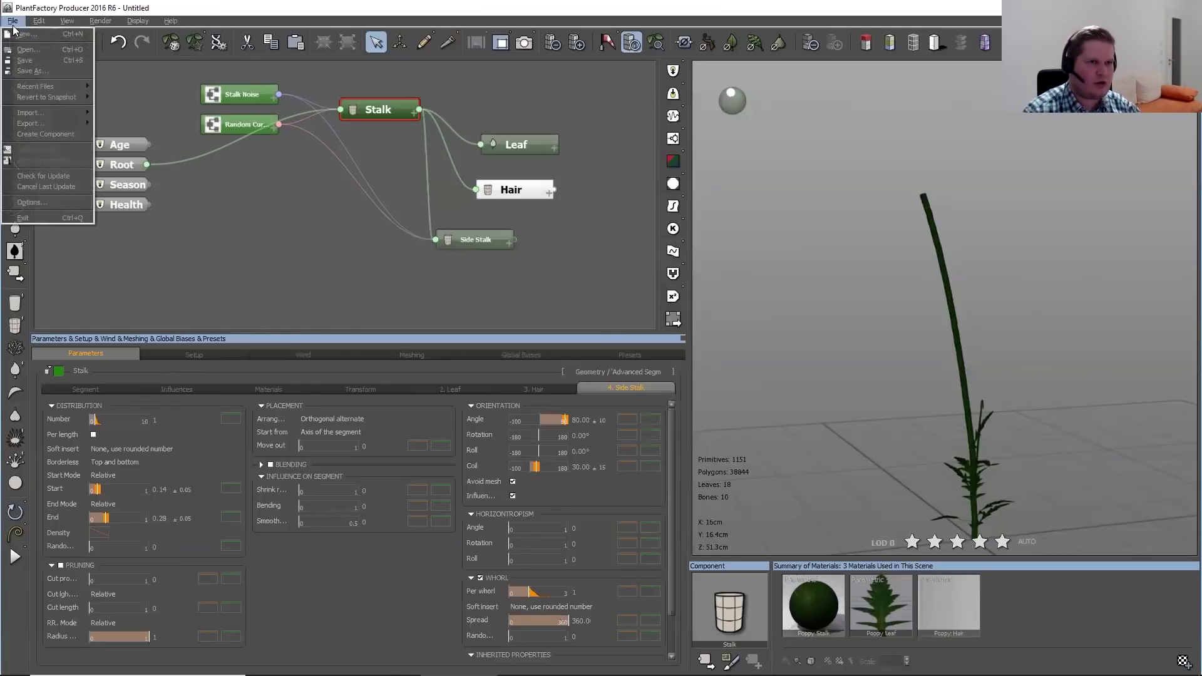
{"action": "left_click", "coordinate": [57, 72]}
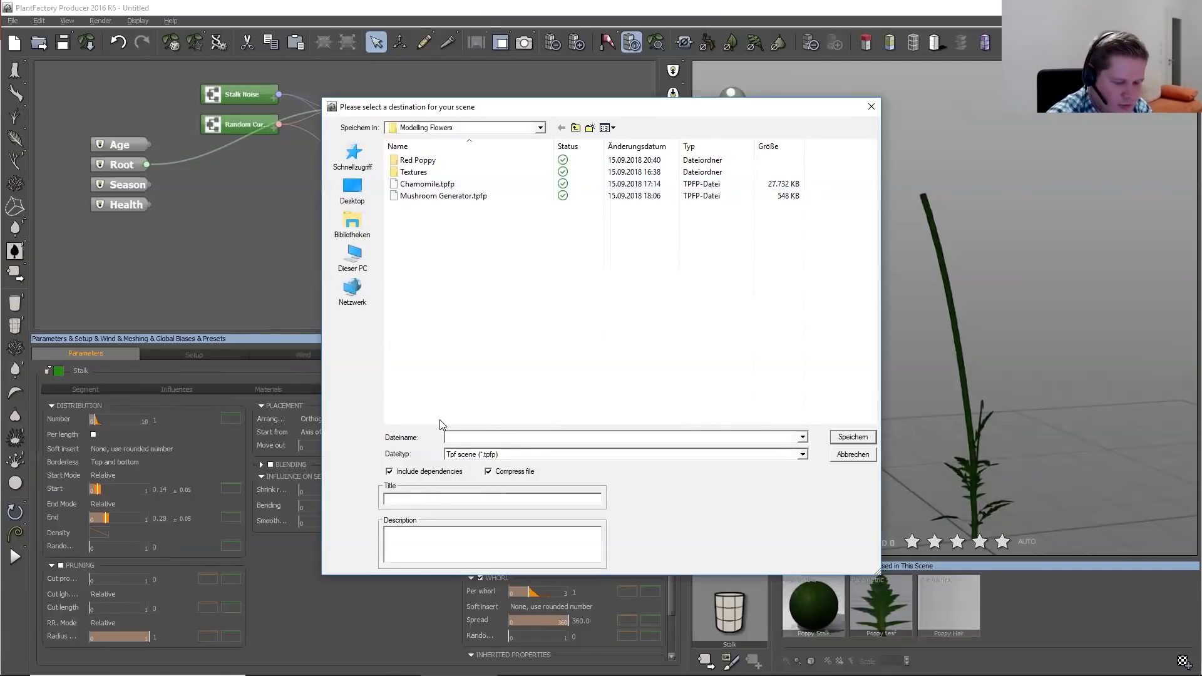
{"action": "type", "text": "Red Poppy Flower"}
{"action": "key", "text": "Return"}
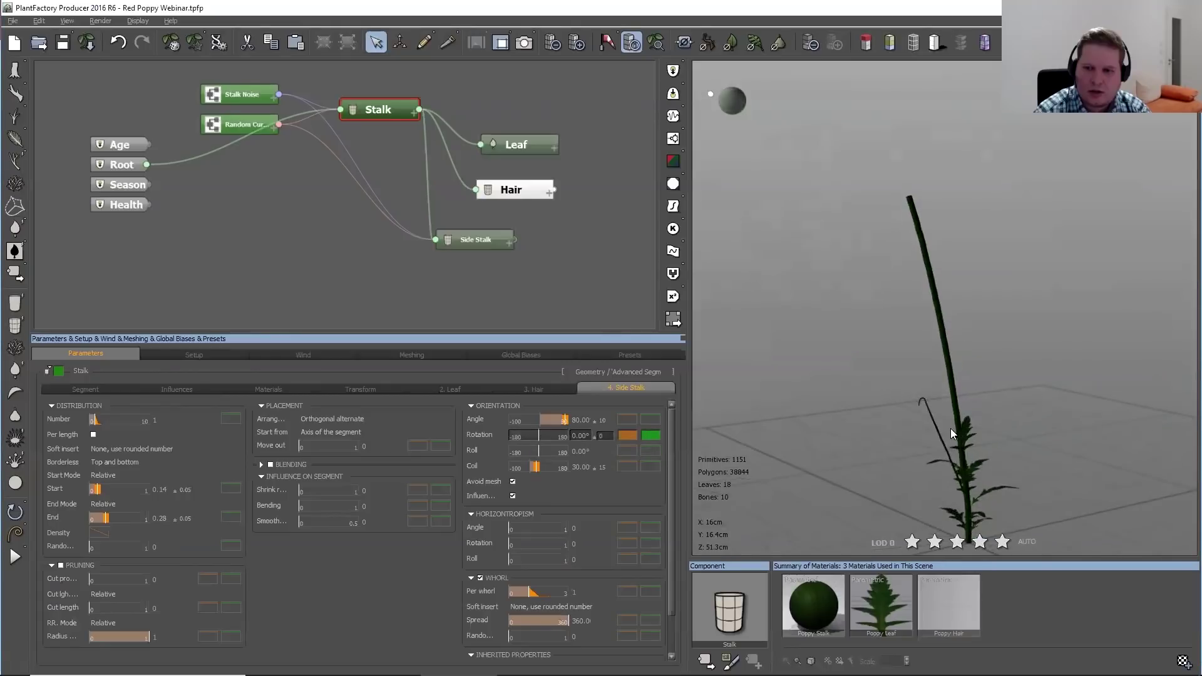
Inspect the Side Stalk's Local Bias 2 strength profile and select its keypoint where the curve starts to rise
{"action": "scroll", "coordinate": [946, 426], "scroll_direction": "up", "scroll_amount": 5}
{"action": "scroll", "coordinate": [946, 426], "scroll_direction": "up", "scroll_amount": 1}
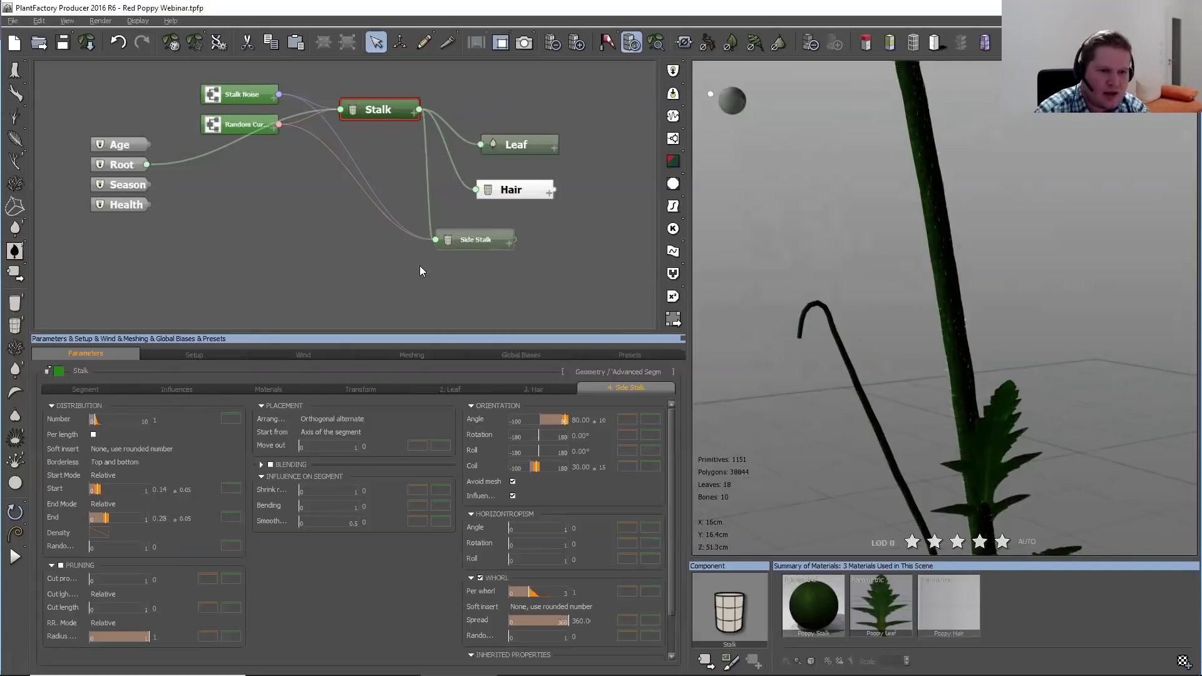
{"action": "left_click", "coordinate": [214, 395]}
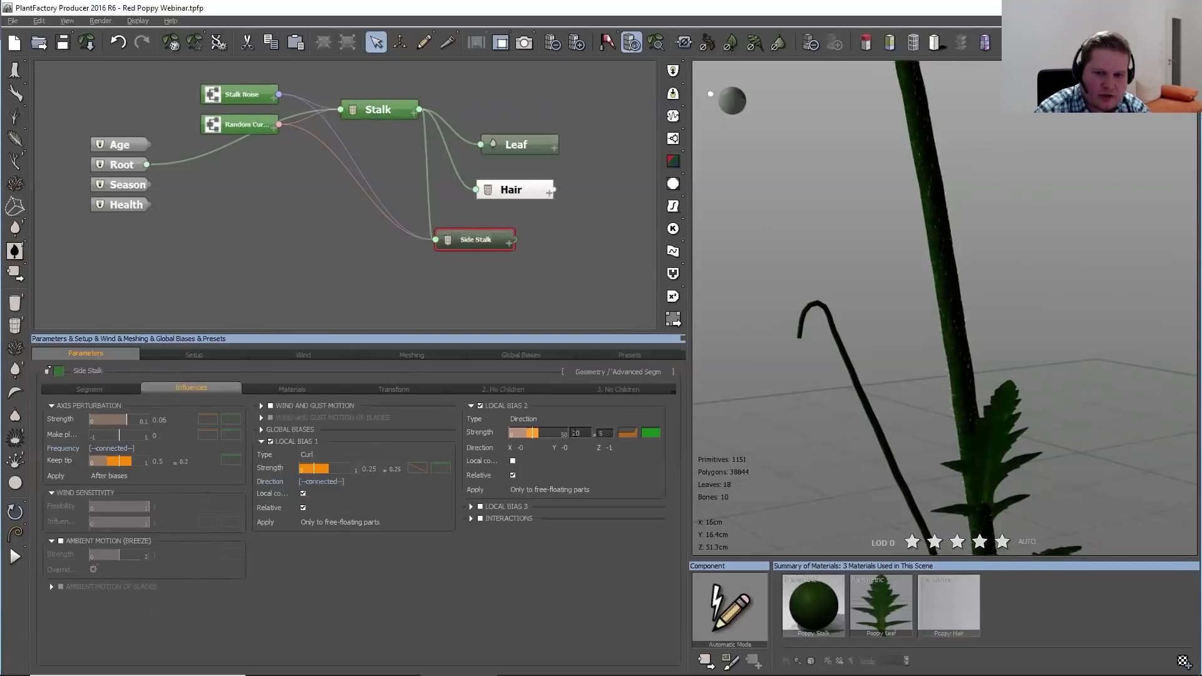
{"action": "left_click", "coordinate": [628, 436]}
{"action": "left_click", "coordinate": [654, 440]}
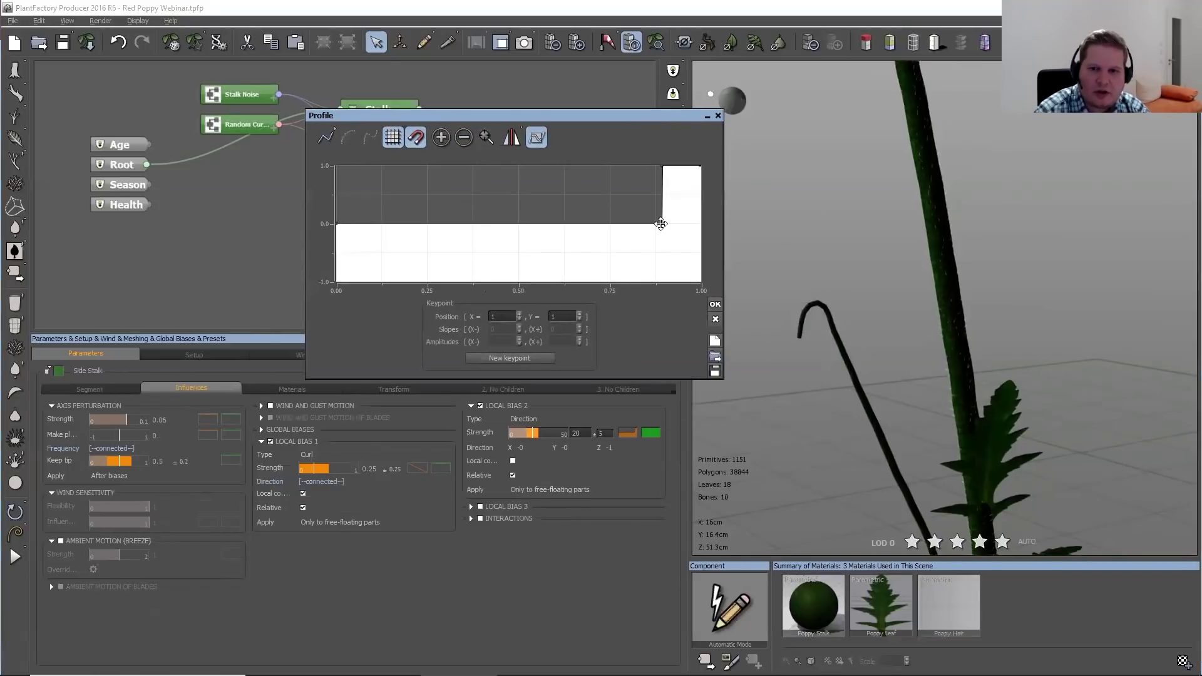
{"action": "left_click", "coordinate": [661, 223]}
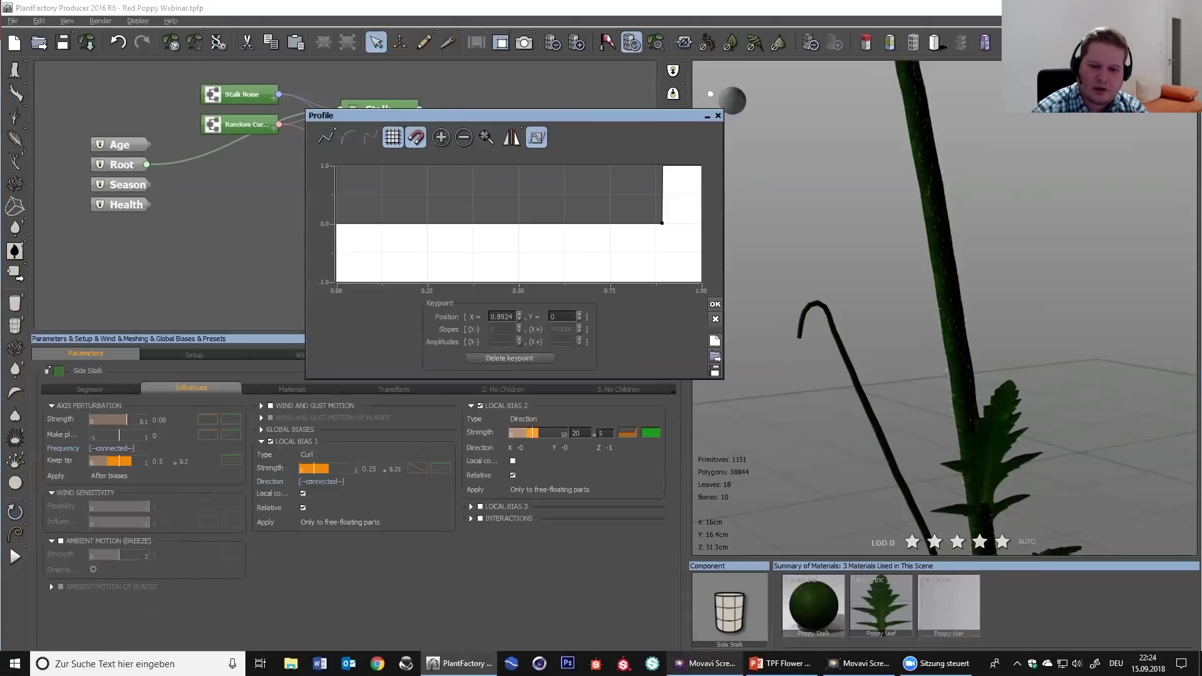
Examine the red poppy reference picture on slide 3 in PowerPoint, return to PlantFactory and accept the open profile
{"action": "left_click", "coordinate": [781, 663]}
{"action": "left_click", "coordinate": [84, 357]}
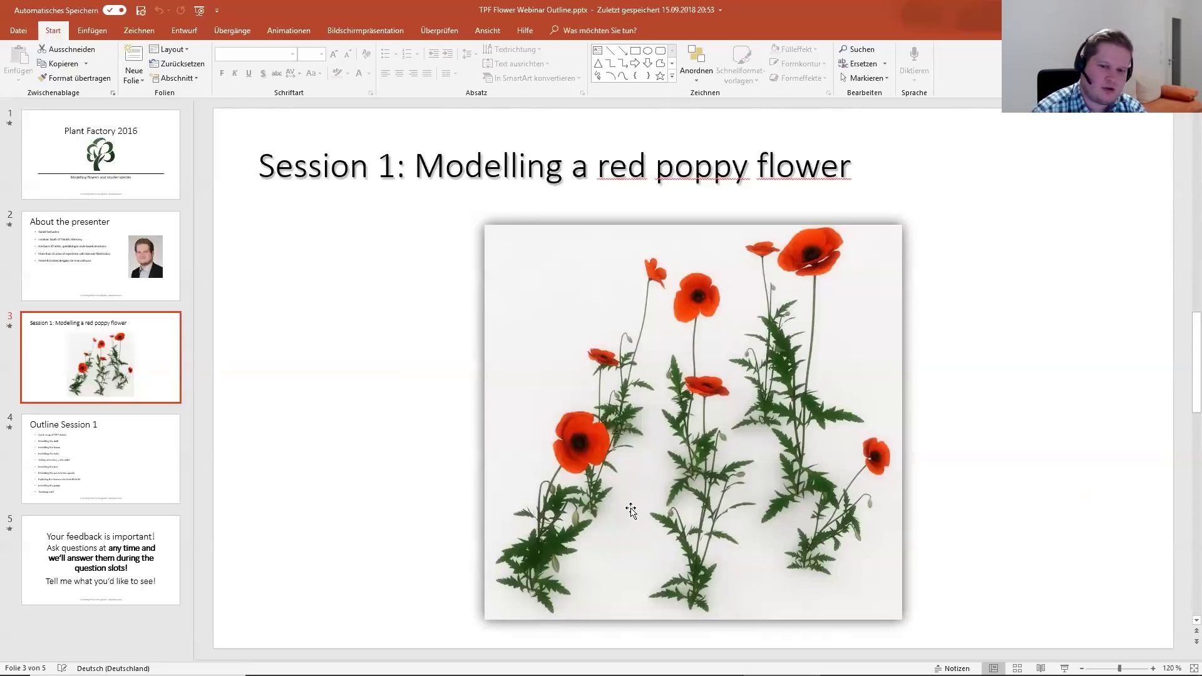
{"action": "mouse_move", "coordinate": [532, 673]}
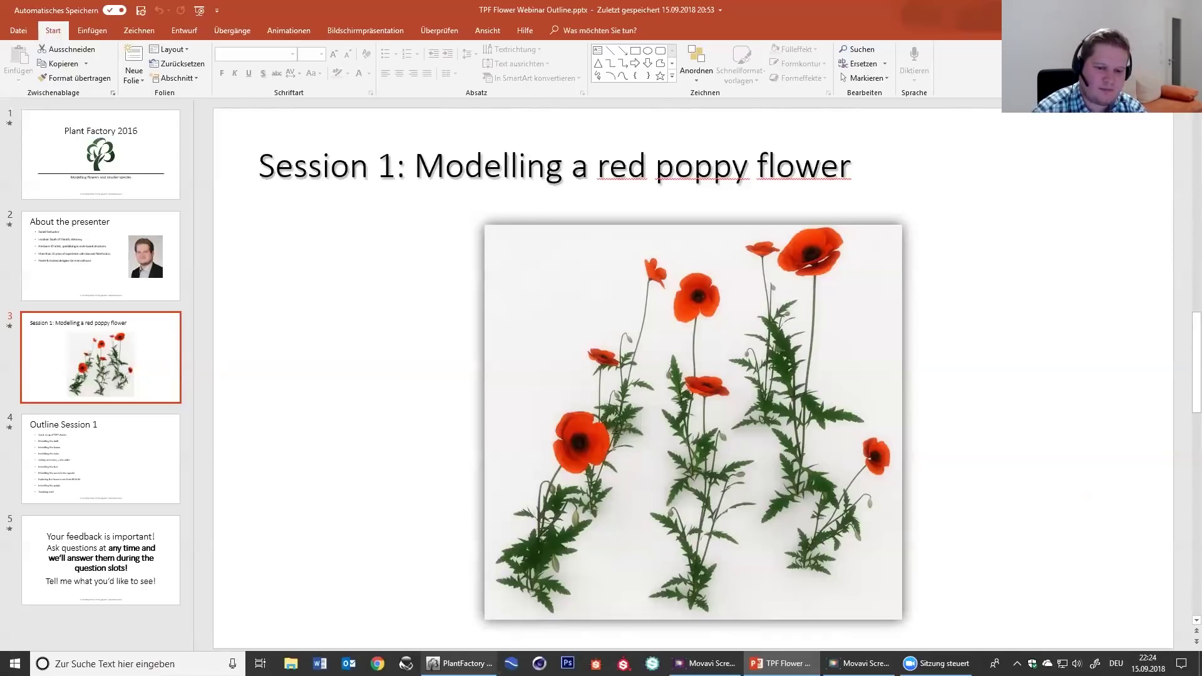
{"action": "left_click", "coordinate": [463, 663]}
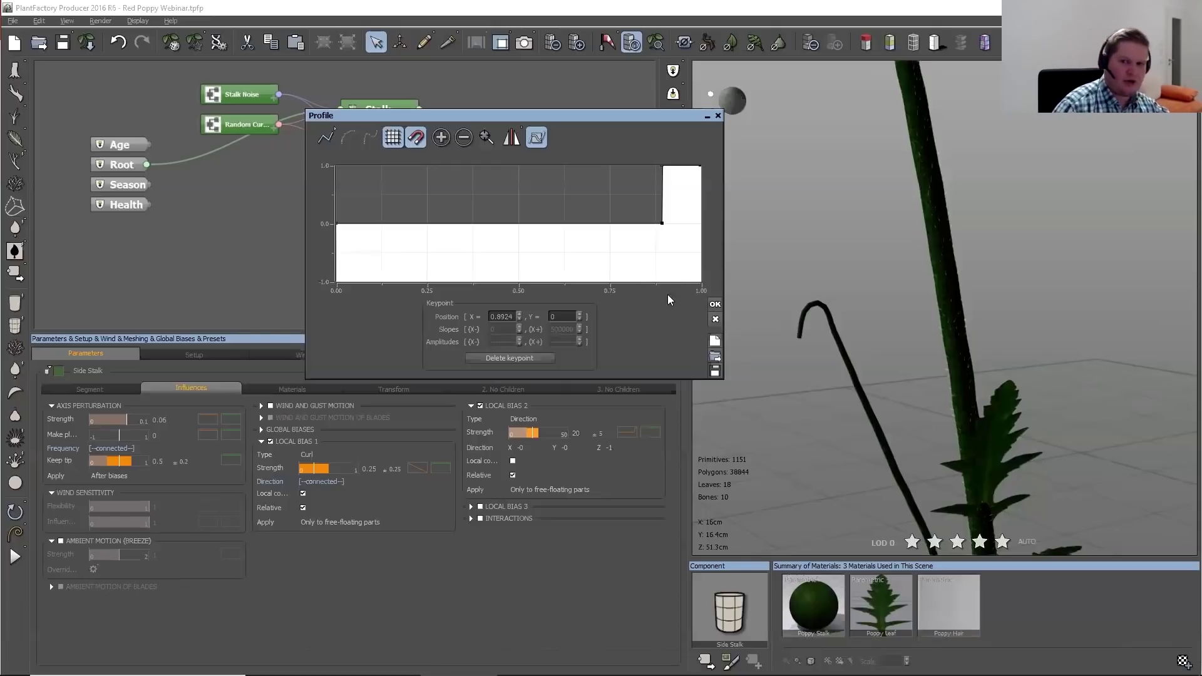
{"action": "left_click", "coordinate": [714, 304]}
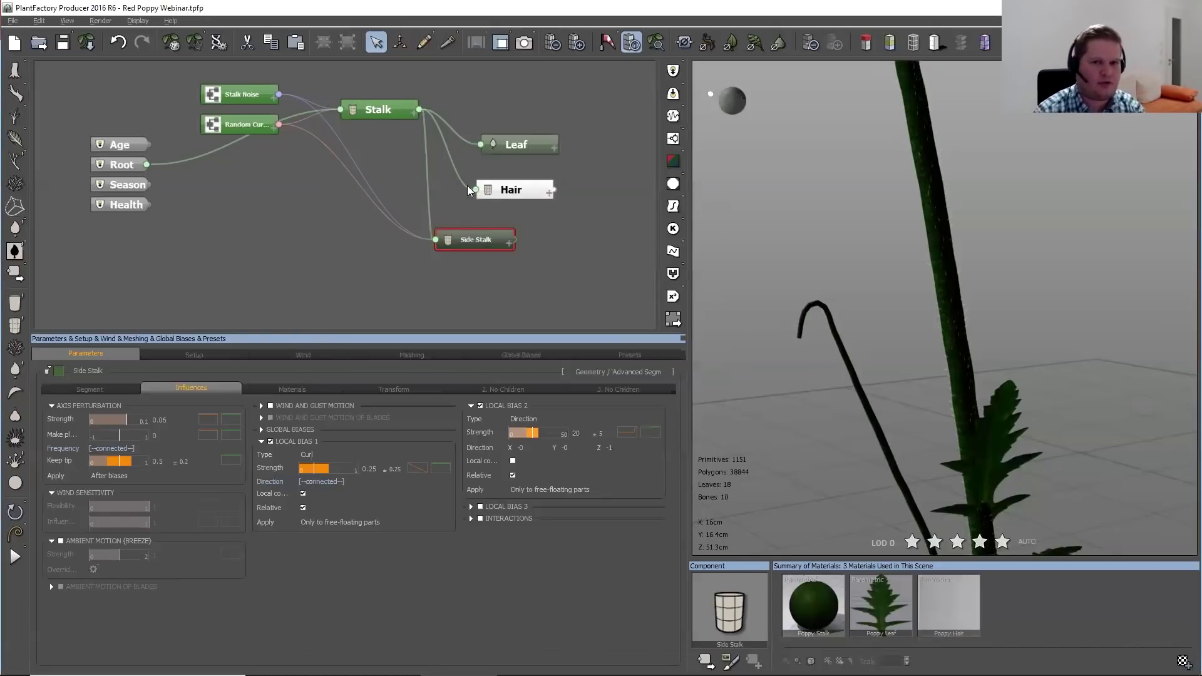
Add an 'Advanced Segment' Primitive to the graph beside the Side Stalk node
{"action": "right_click_drag", "start_coordinate": [612, 271], "coordinate": [477, 207]}
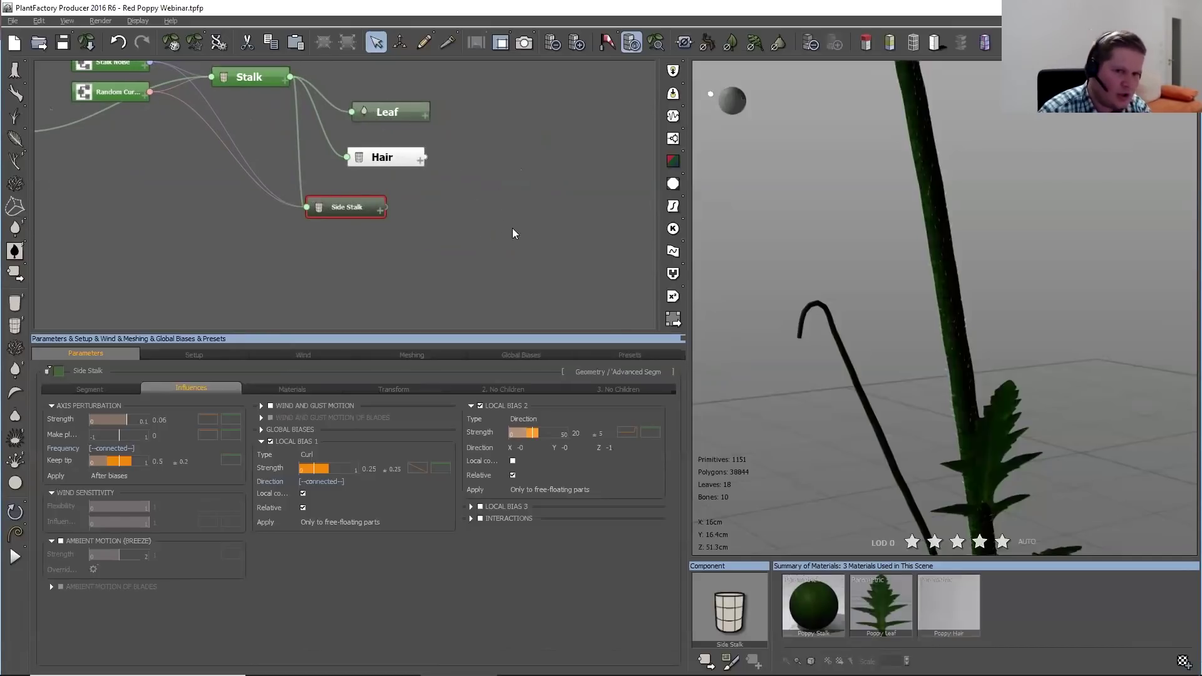
{"action": "left_click", "coordinate": [480, 231]}
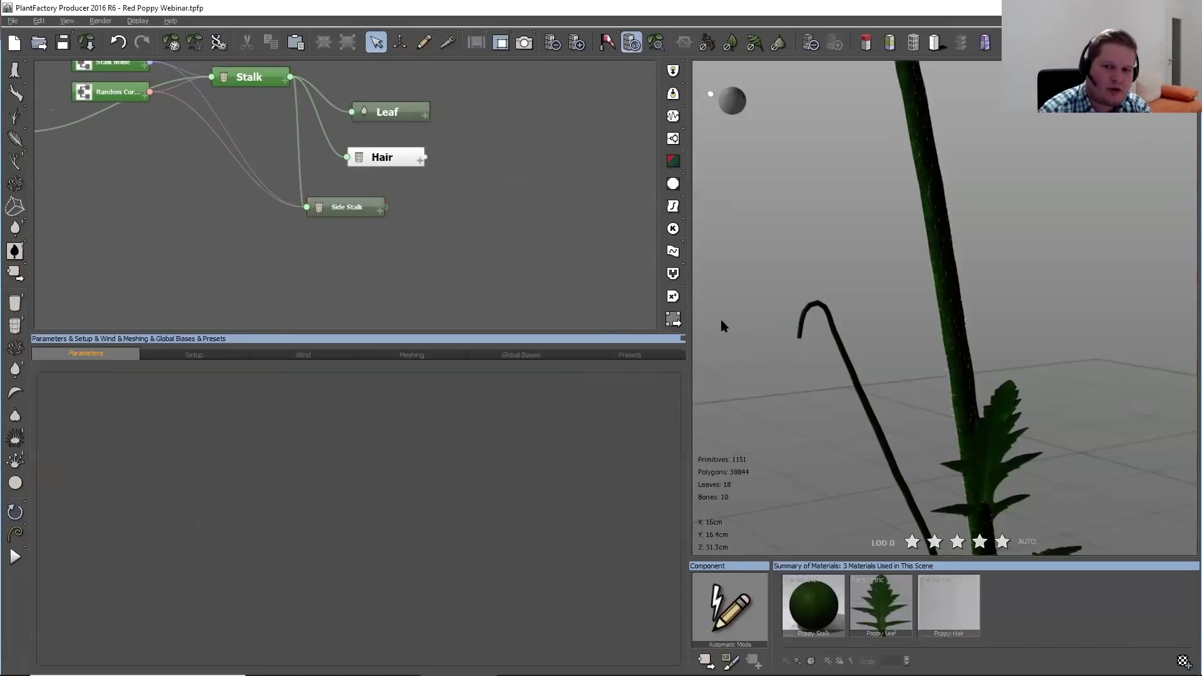
{"action": "right_click", "coordinate": [481, 221]}
{"action": "mouse_move", "coordinate": [506, 232]}
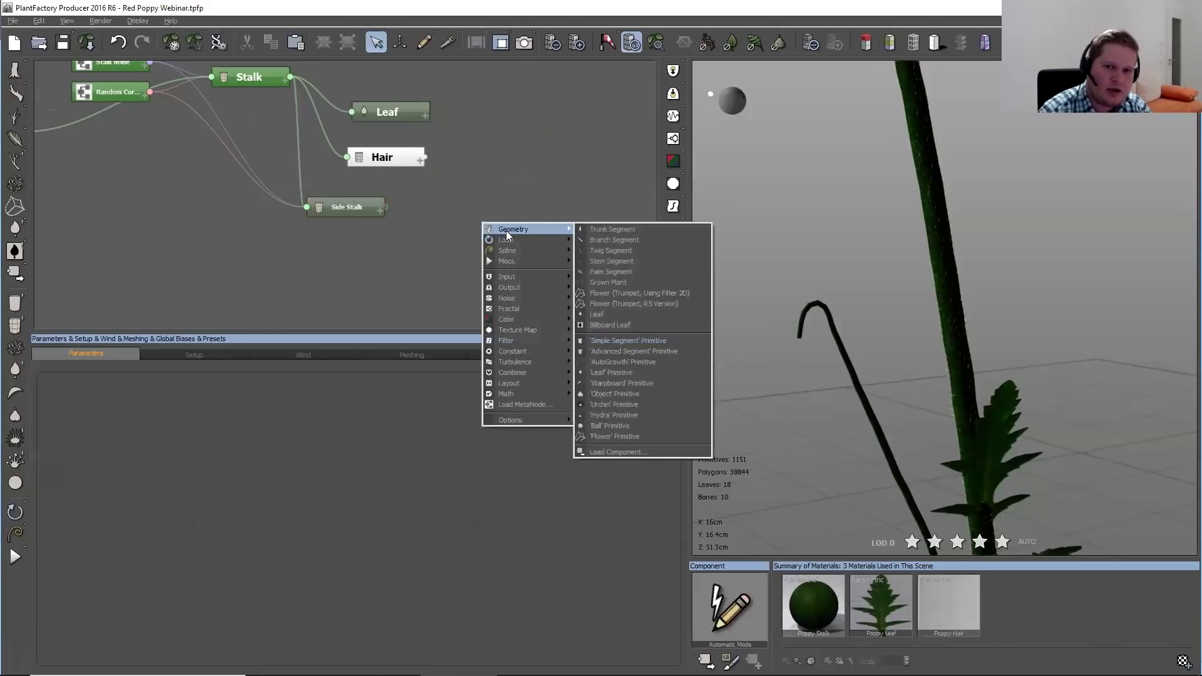
{"action": "left_click", "coordinate": [629, 351]}
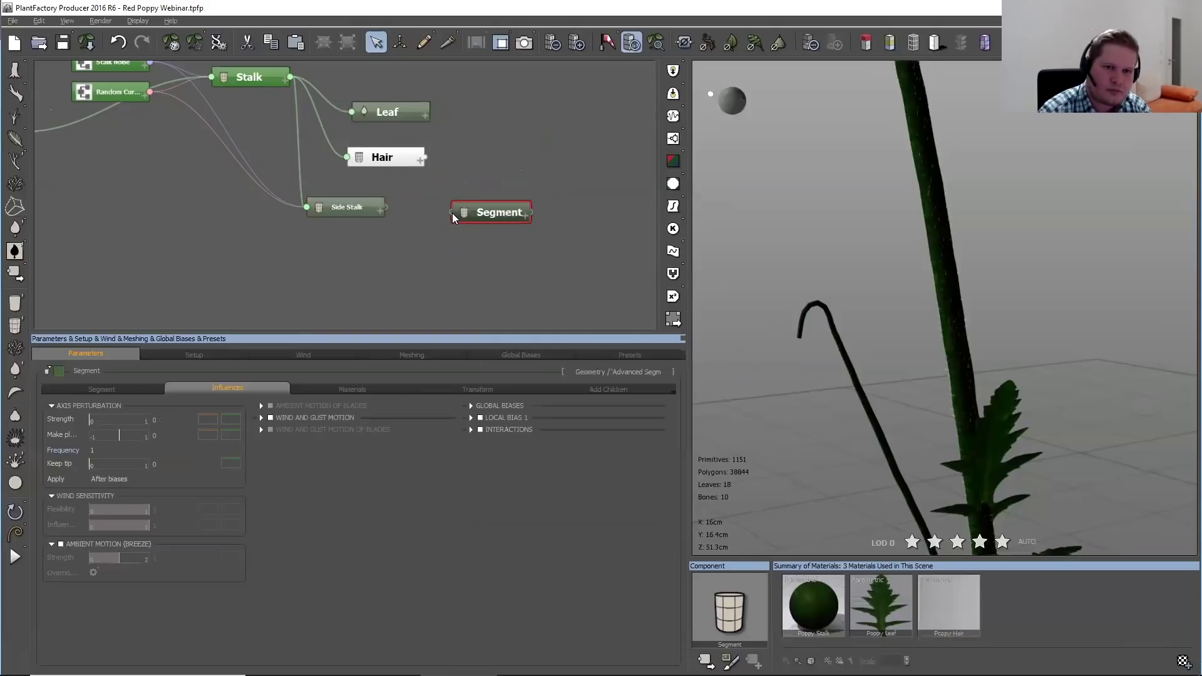
Connect the new Segment node as a child of the Side Stalk node
{"action": "left_click_drag", "start_coordinate": [454, 217], "coordinate": [475, 254]}
{"action": "left_click", "coordinate": [318, 204]}
{"action": "left_click_drag", "start_coordinate": [316, 204], "coordinate": [326, 219]}
{"action": "left_click_drag", "start_coordinate": [456, 216], "coordinate": [380, 248]}
{"action": "left_click", "coordinate": [379, 249]}
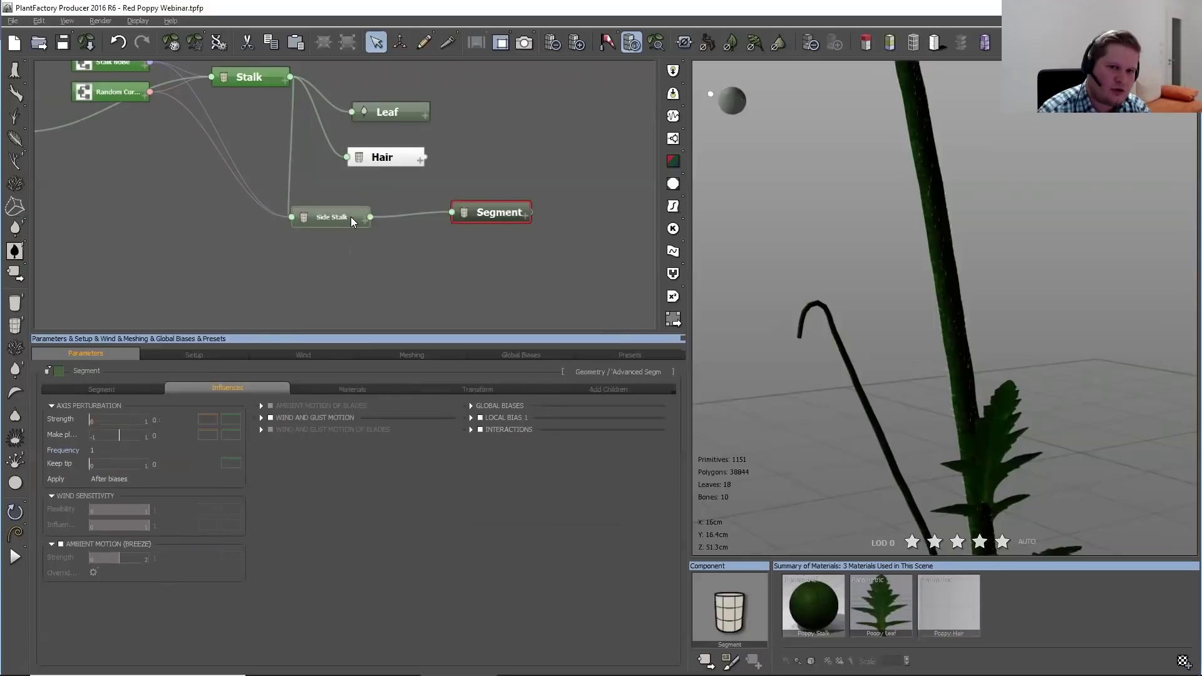
Rename the new Segment node as Bud
{"action": "double_click", "coordinate": [495, 217]}
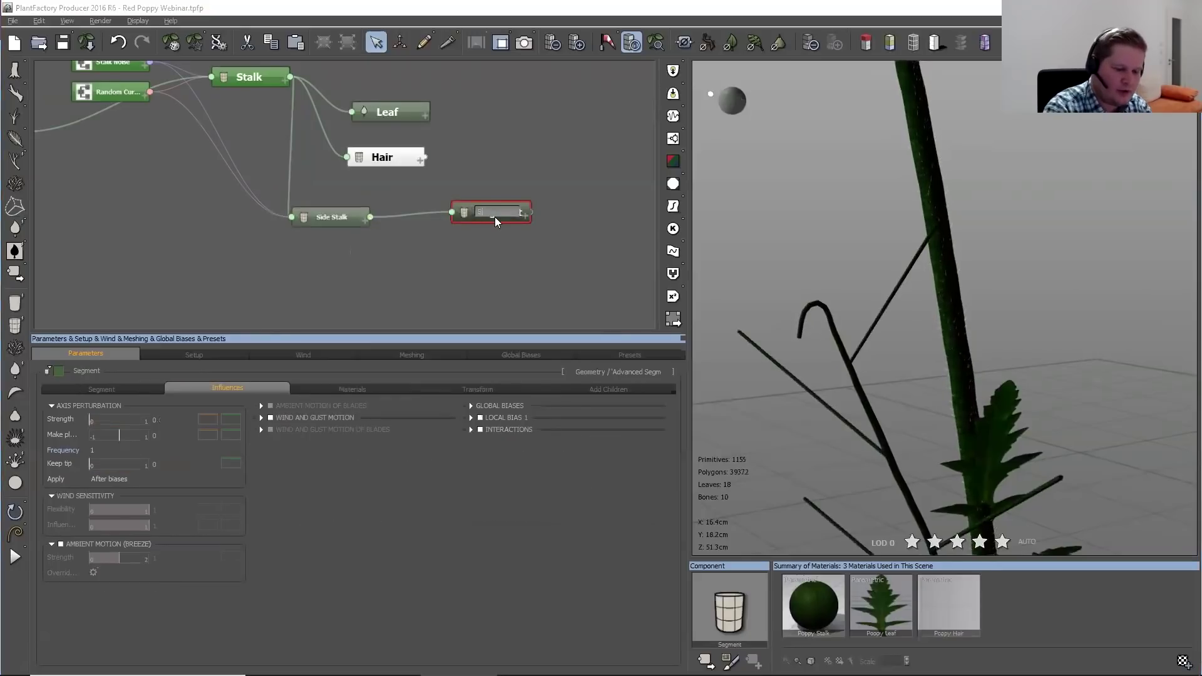
{"action": "type", "text": "Bud"}
{"action": "key", "text": "Return"}
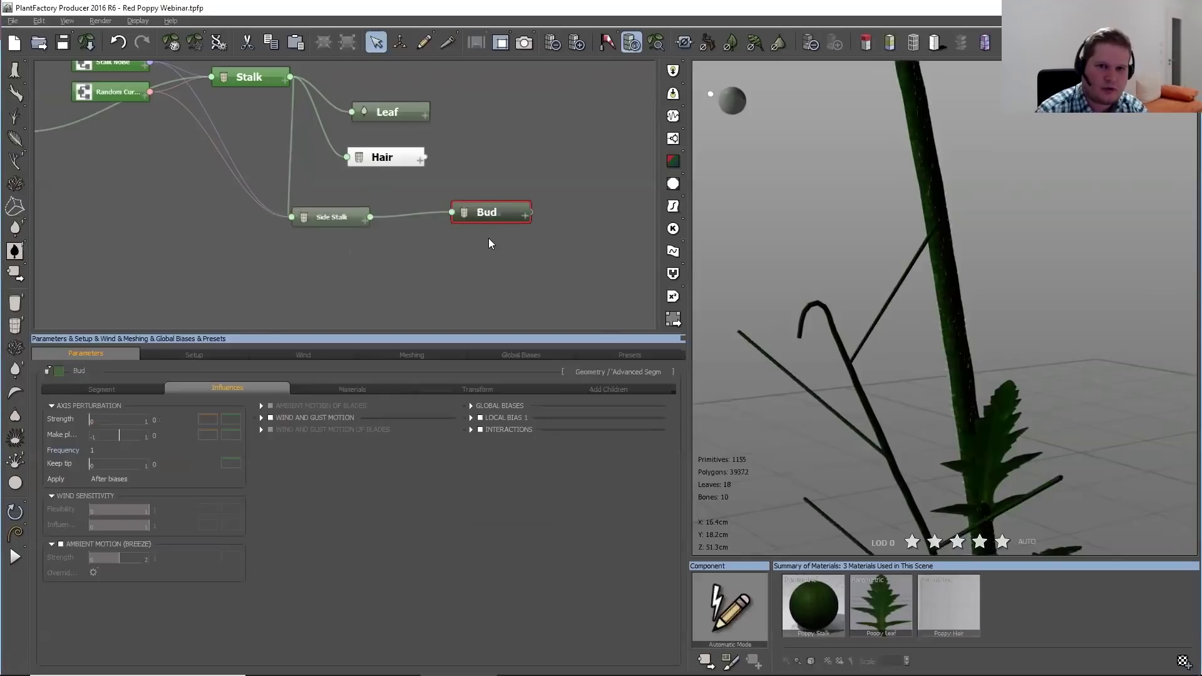
Make the Bud start from the Tip of the segment in the Side Stalk's child placement, and check it in the preview
{"action": "left_click", "coordinate": [329, 218]}
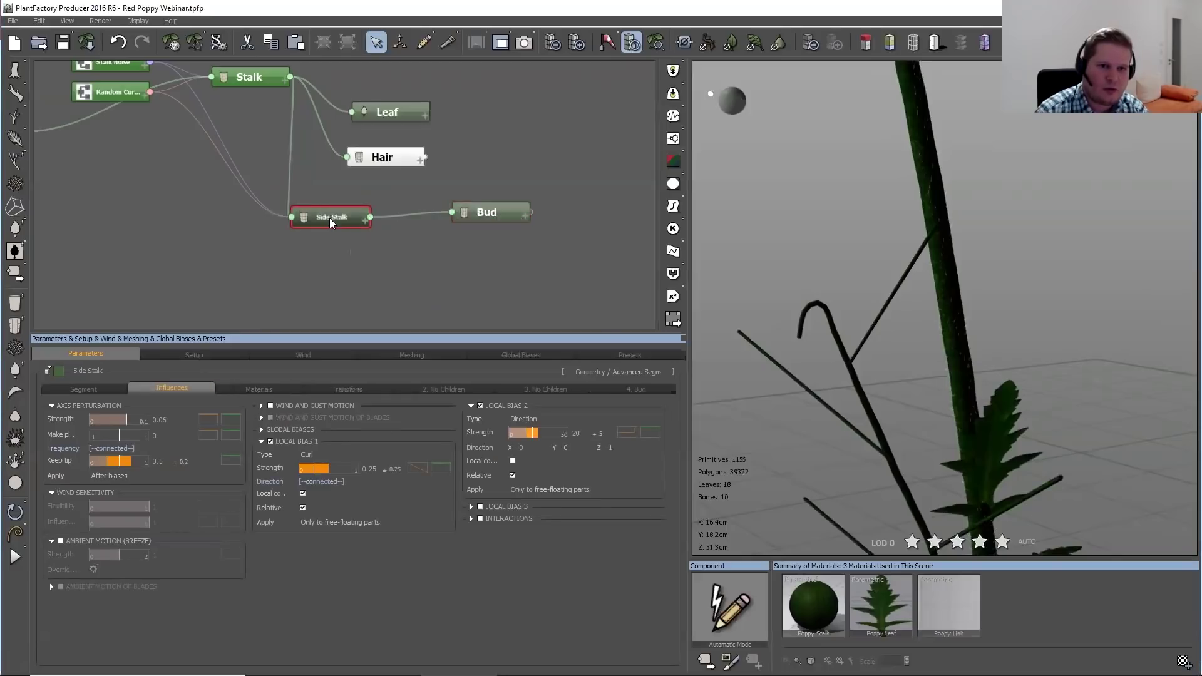
{"action": "left_click", "coordinate": [639, 390]}
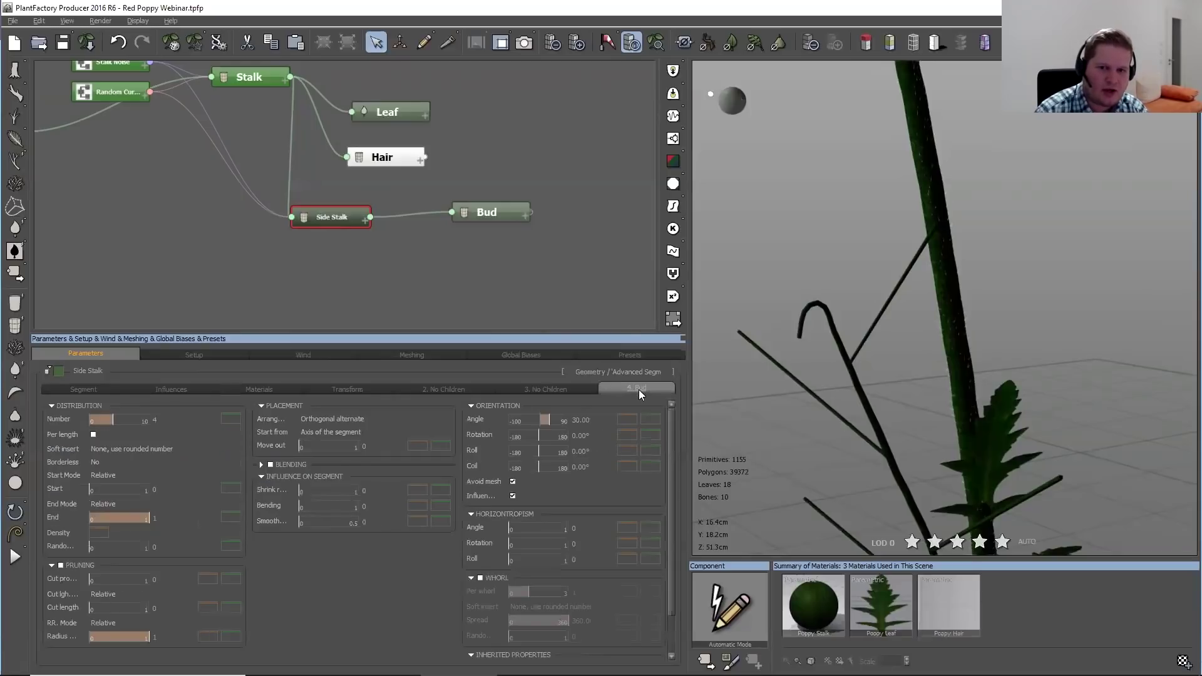
{"action": "left_click", "coordinate": [331, 432]}
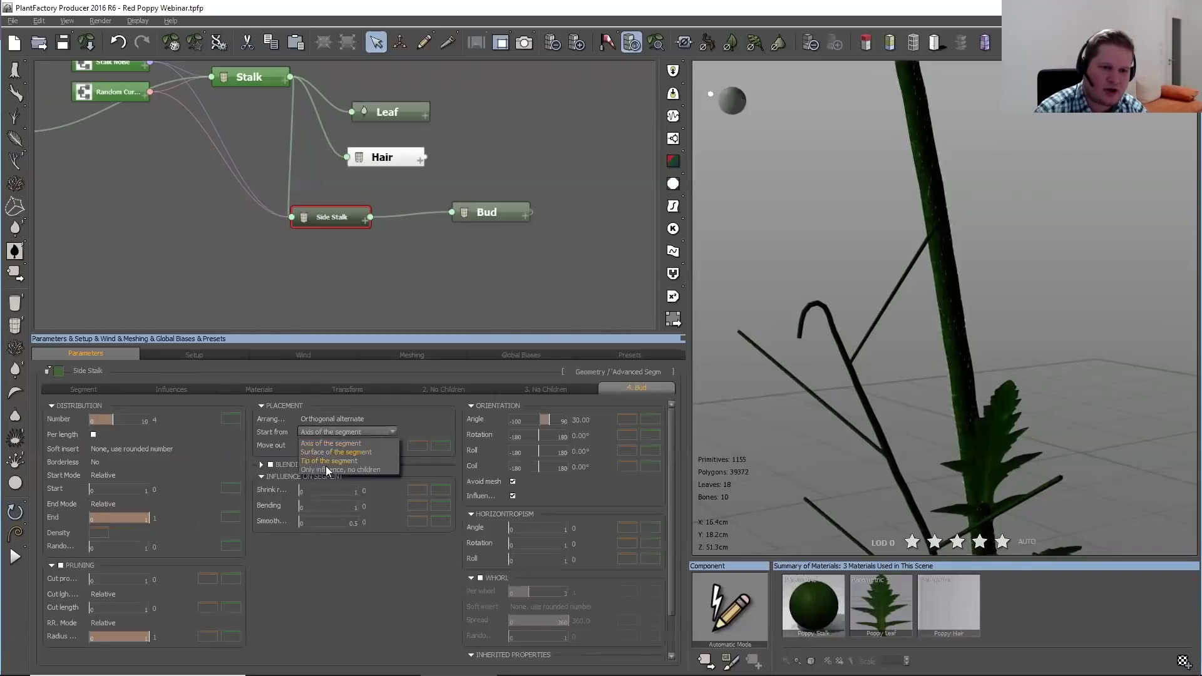
{"action": "left_click", "coordinate": [328, 462]}
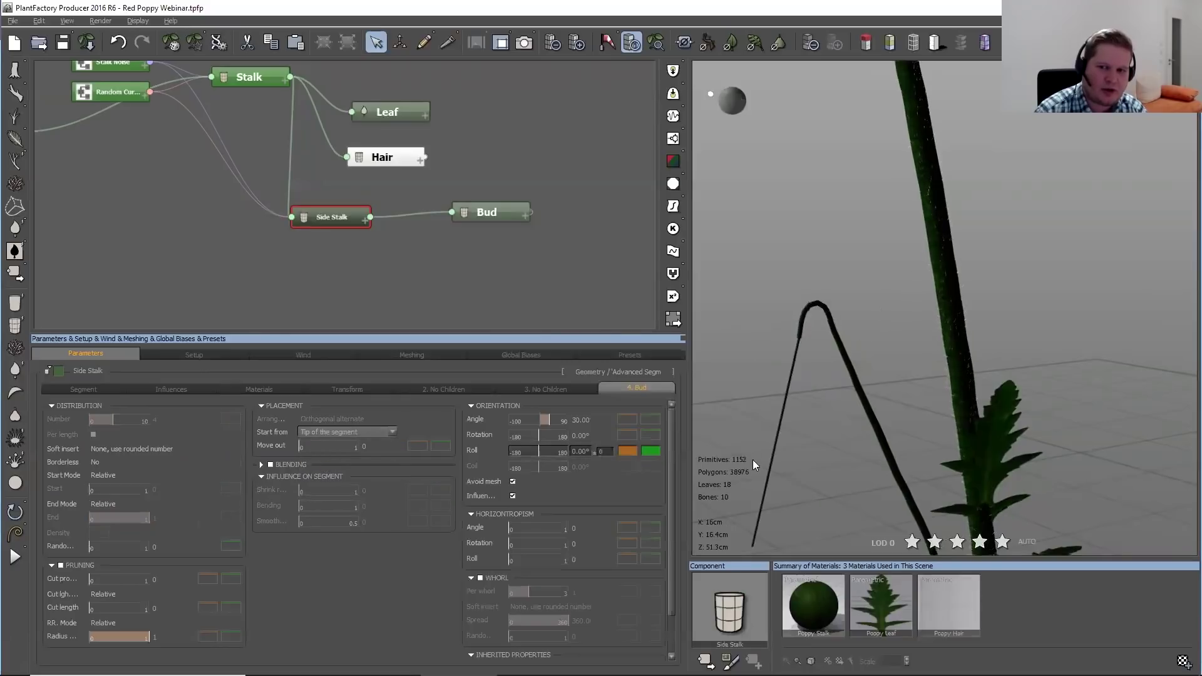
{"action": "left_click_drag", "start_coordinate": [867, 438], "coordinate": [753, 496]}
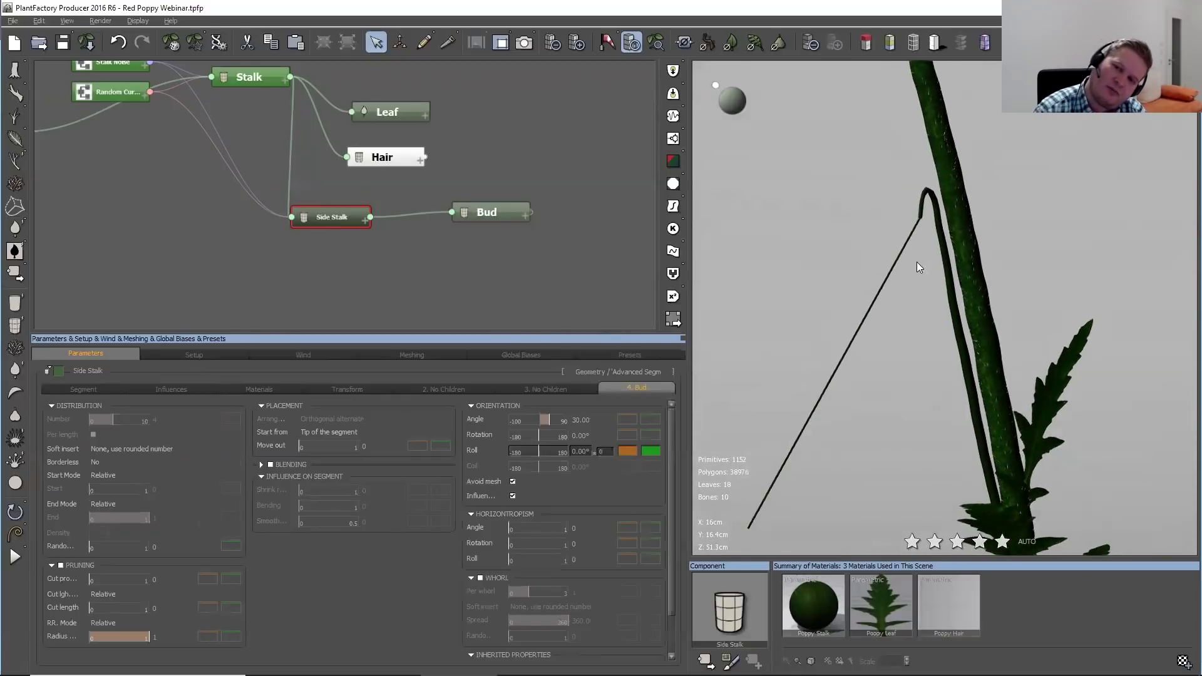
Set the length of the Bud segment to 2.3
{"action": "scroll", "coordinate": [916, 263], "scroll_direction": "up", "scroll_amount": 5}
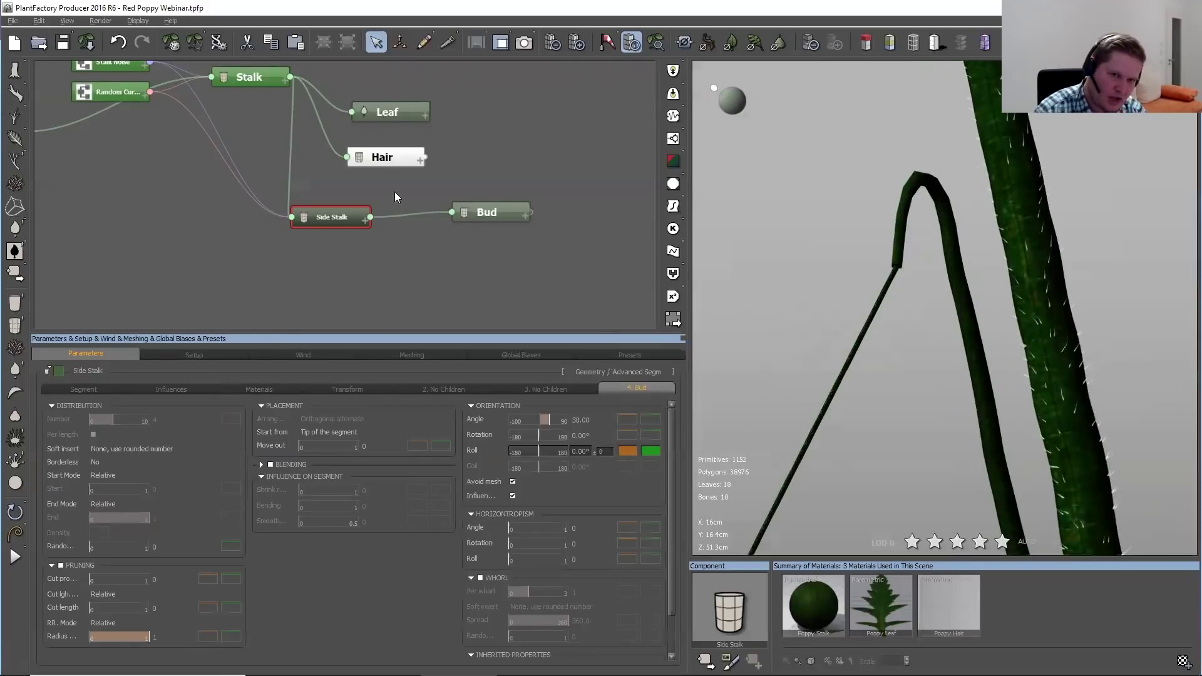
{"action": "left_click", "coordinate": [504, 211]}
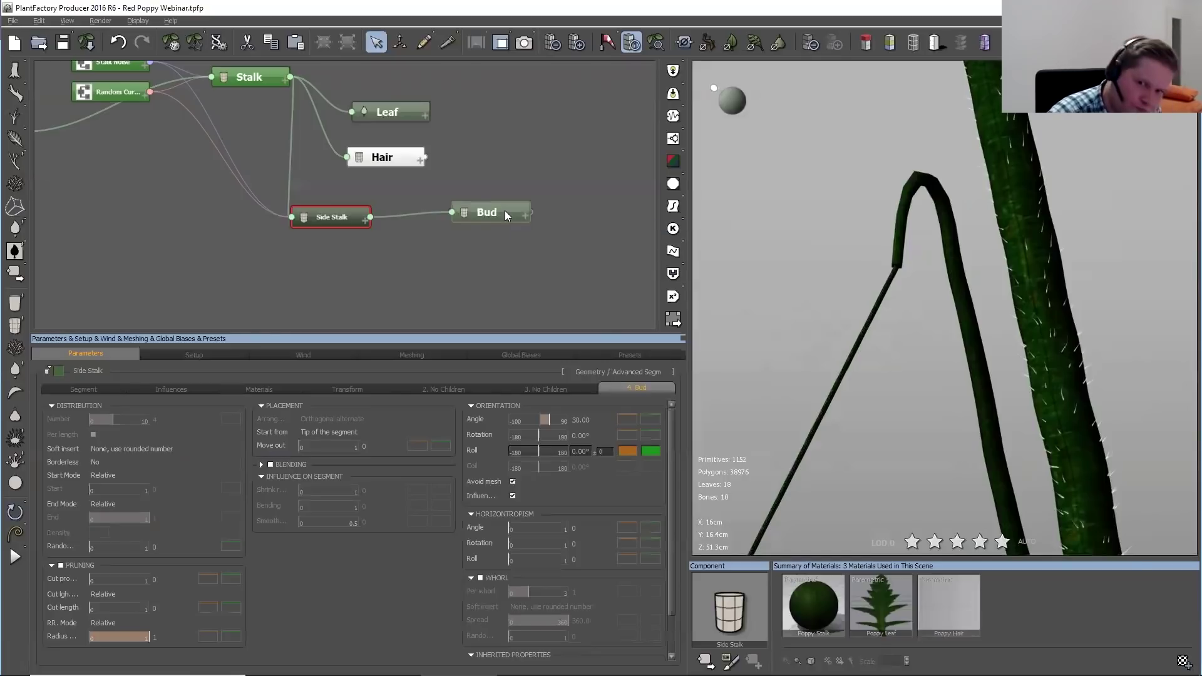
{"action": "left_click", "coordinate": [120, 390]}
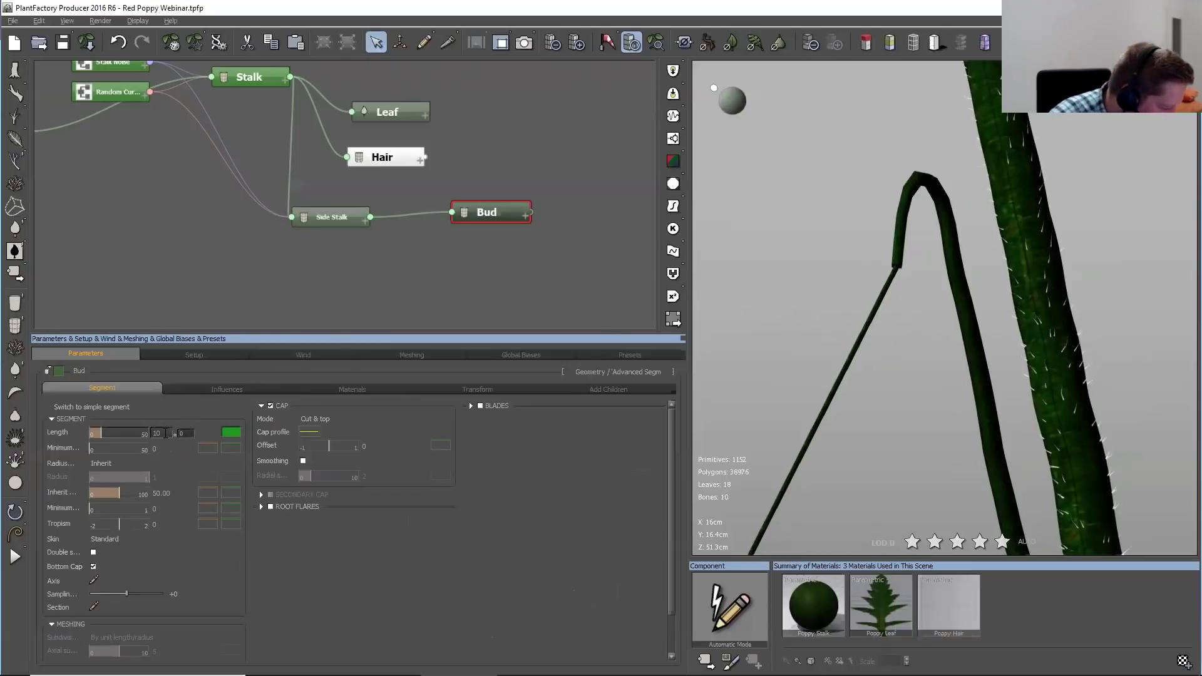
{"action": "double_click", "coordinate": [165, 433]}
{"action": "type", "text": "3"}
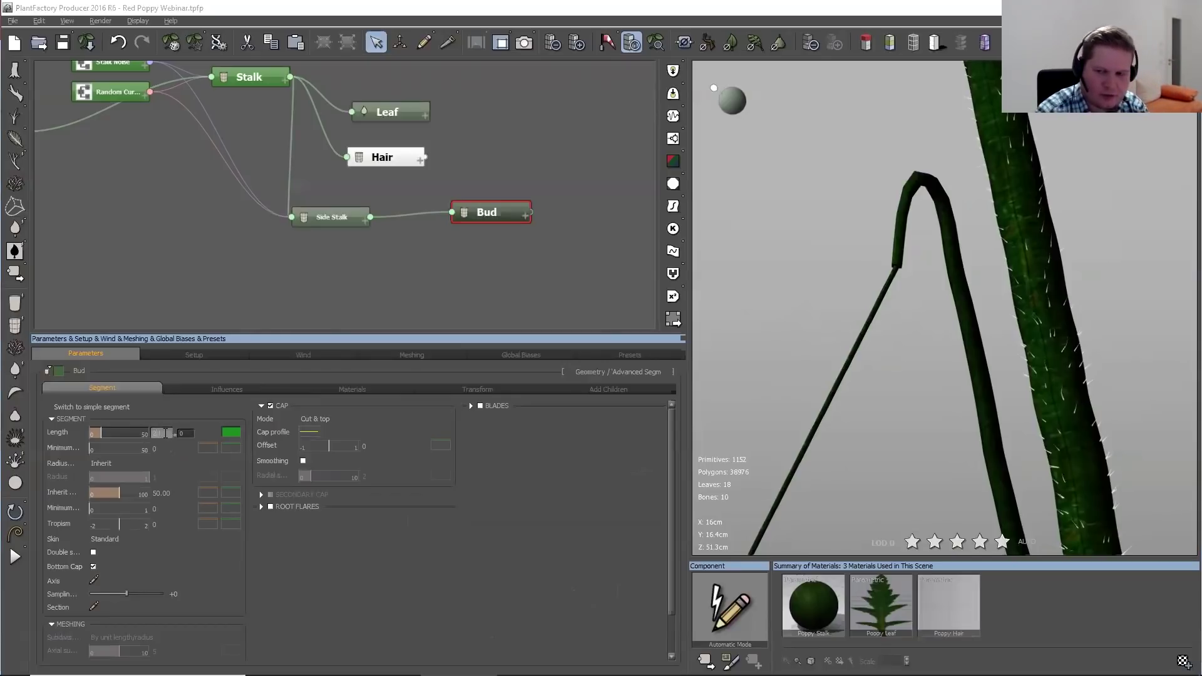
{"action": "key", "text": "Return"}
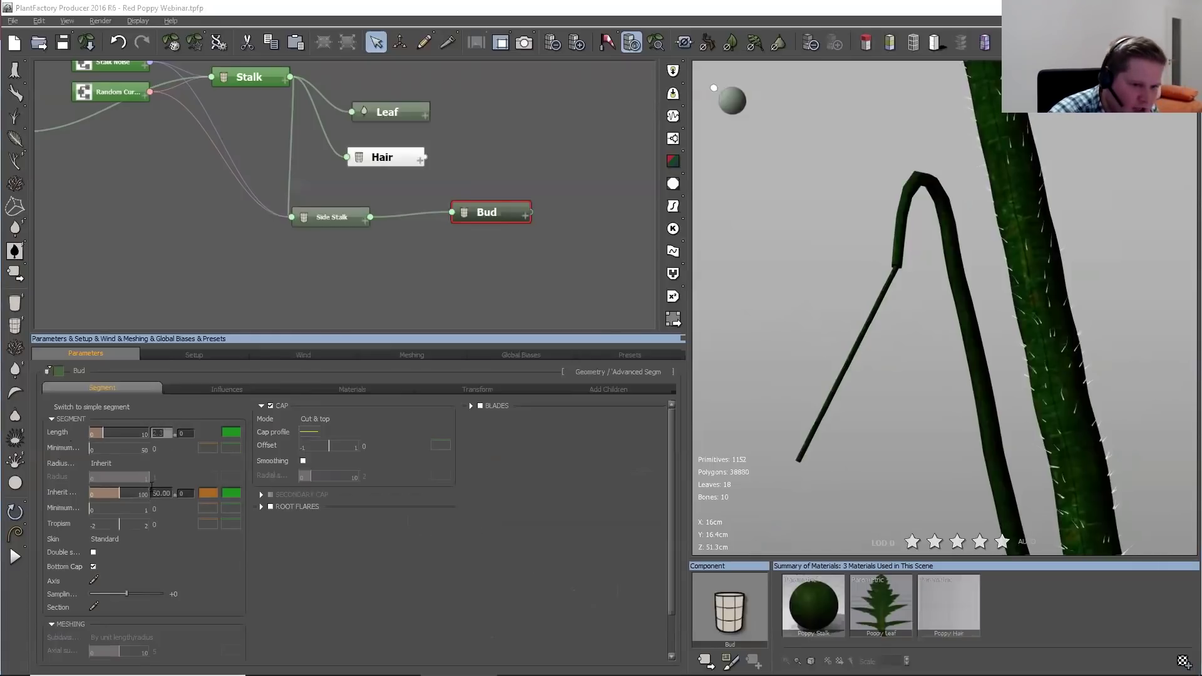
Switch the Bud's radius mode to User defined and reduce the radius to 0.46
{"action": "left_click", "coordinate": [132, 463]}
{"action": "left_click", "coordinate": [127, 470]}
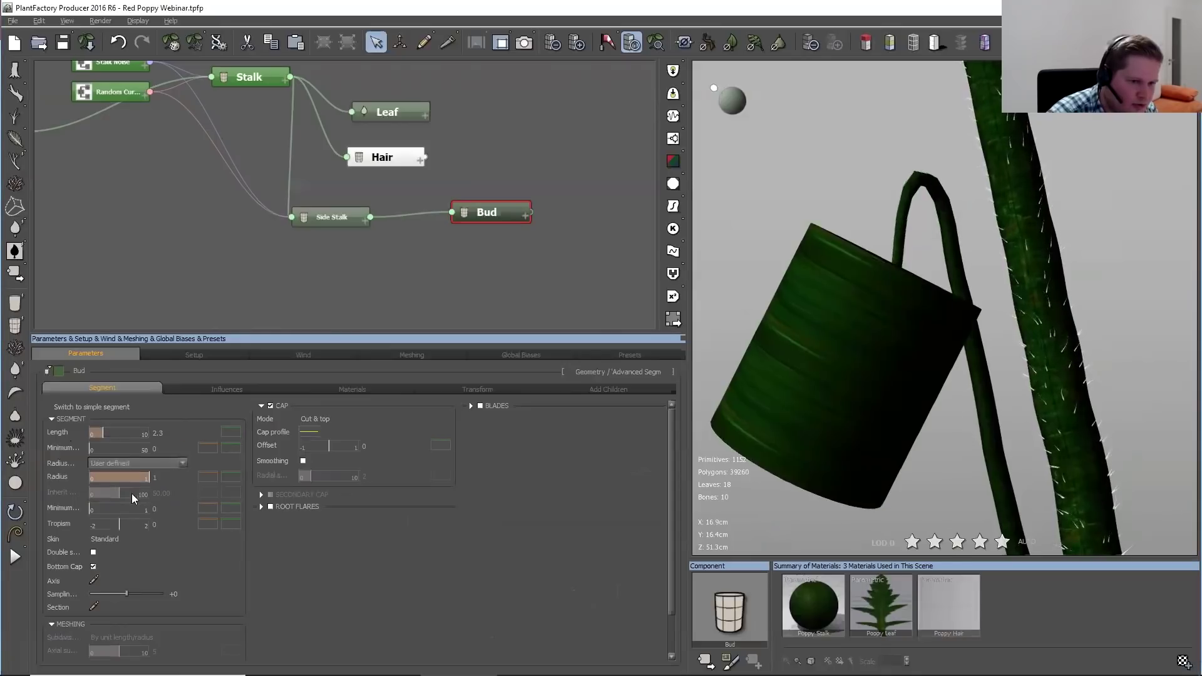
{"action": "left_click_drag", "start_coordinate": [137, 478], "coordinate": [104, 483]}
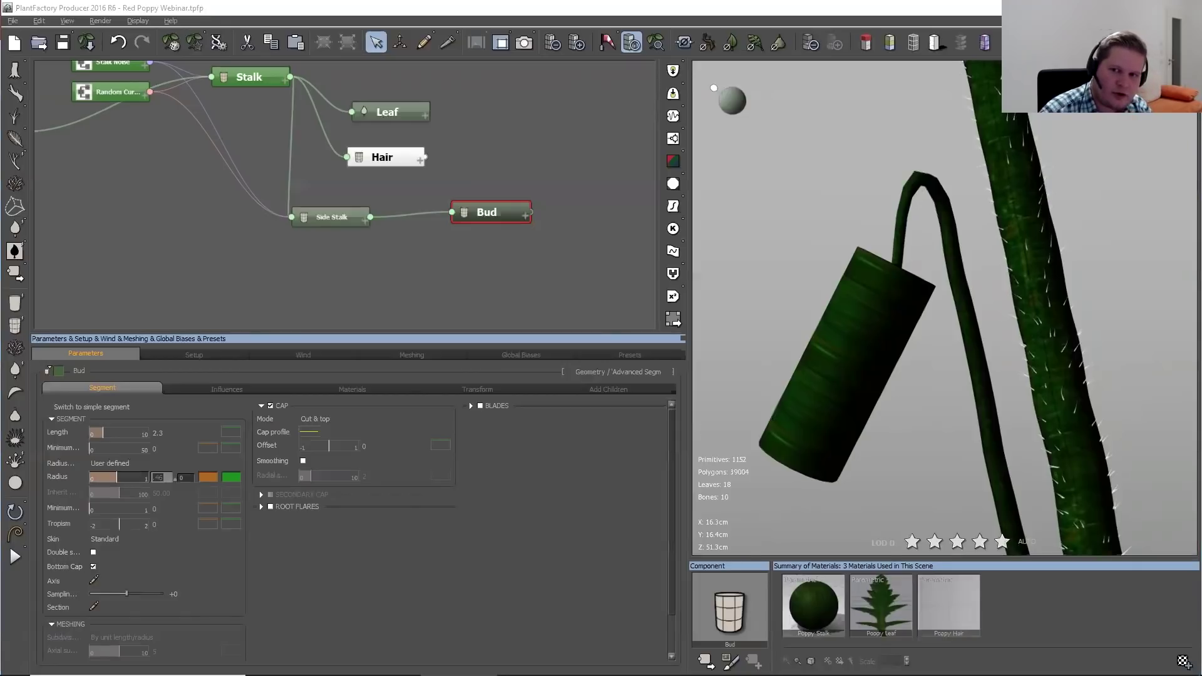
Edit the Bud's radius profile as a smooth curve, lowering its start keypoint to about 0.08 with a slope of about 3.3
{"action": "left_click", "coordinate": [208, 479]}
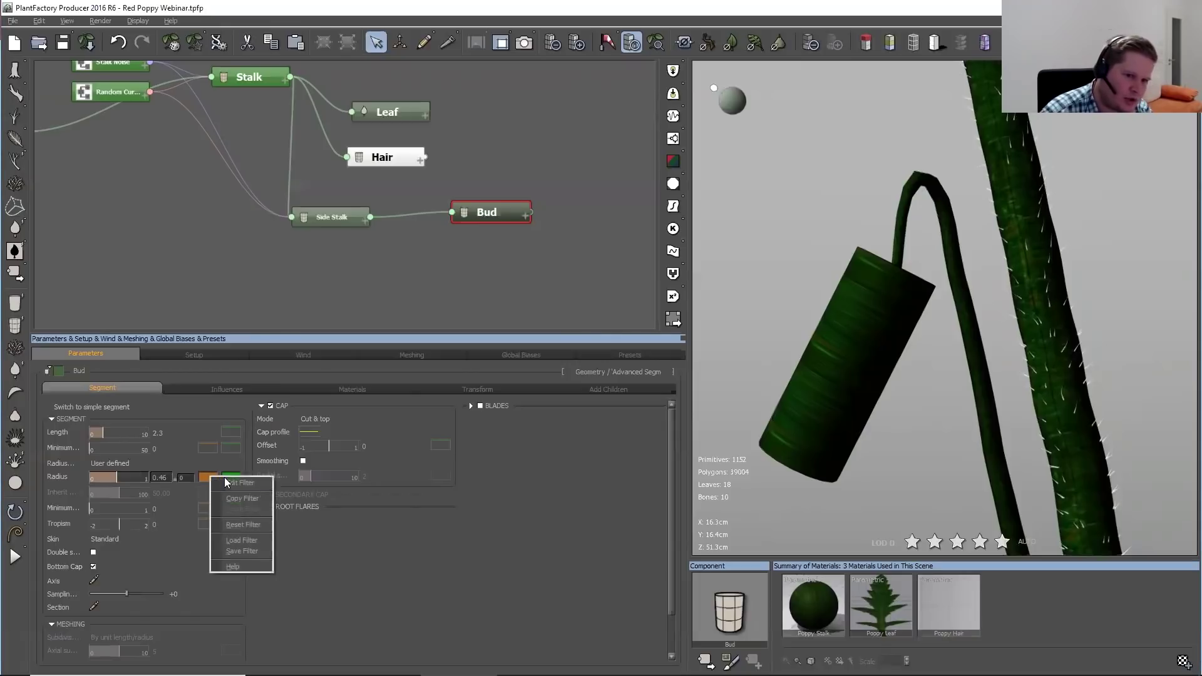
{"action": "left_click", "coordinate": [229, 482]}
{"action": "left_click_drag", "start_coordinate": [283, 349], "coordinate": [564, 99]}
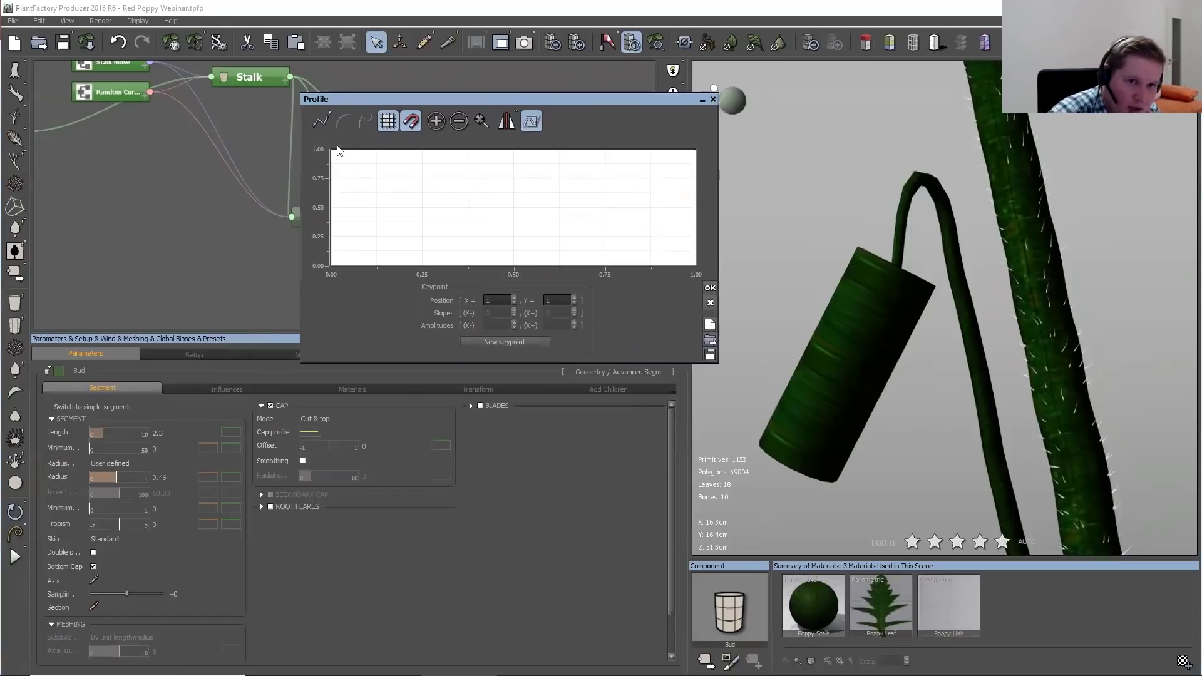
{"action": "left_click", "coordinate": [343, 121]}
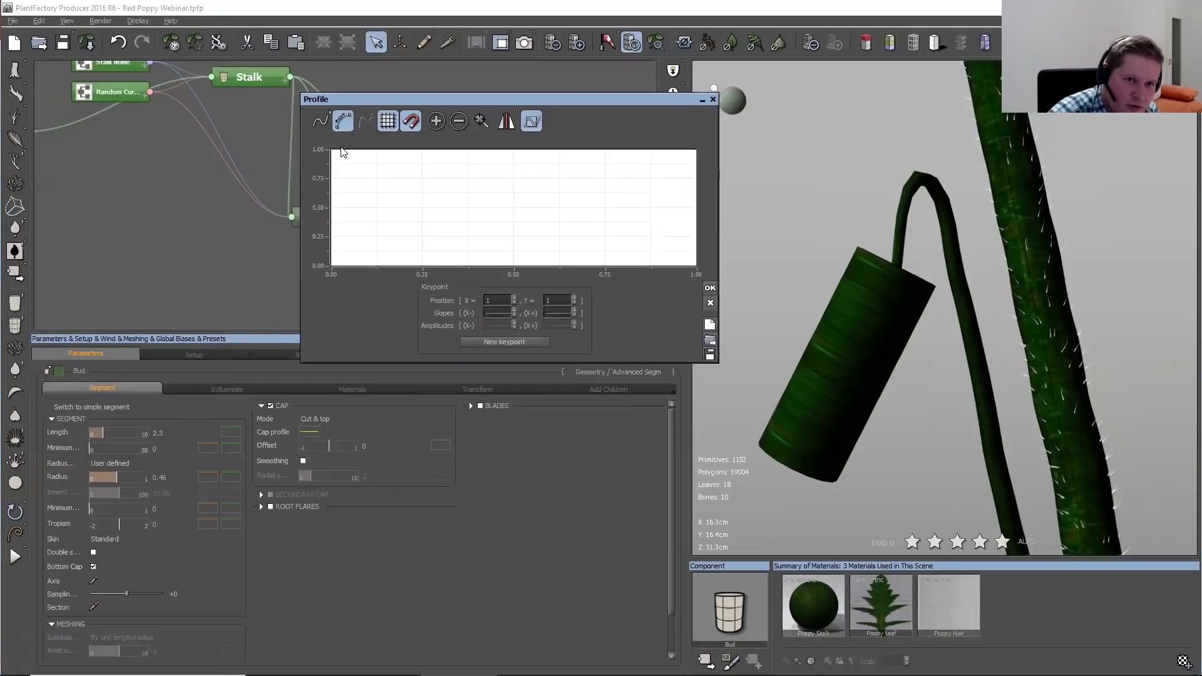
{"action": "left_click_drag", "start_coordinate": [331, 149], "coordinate": [340, 246]}
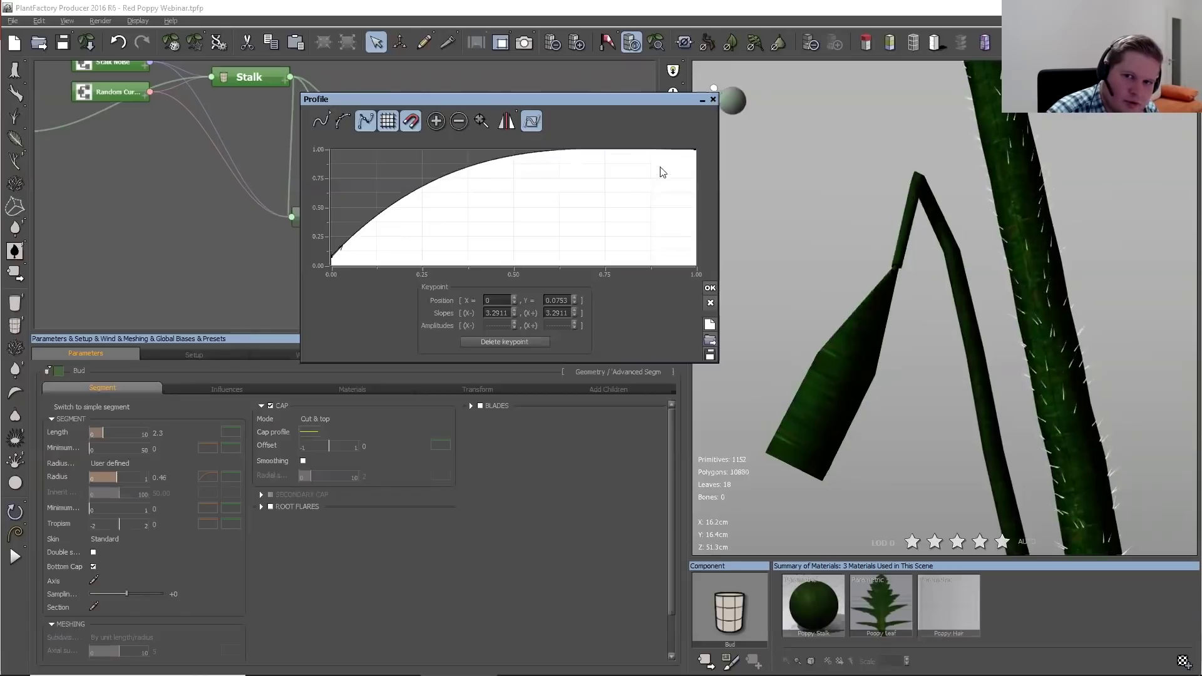
Lower the end keypoint of the Bud's radius profile to 0.25 with a slope of about -3.2, and accept the profile
{"action": "left_click", "coordinate": [696, 150]}
{"action": "left_click_drag", "start_coordinate": [696, 154], "coordinate": [682, 225]}
{"action": "left_click", "coordinate": [695, 236]}
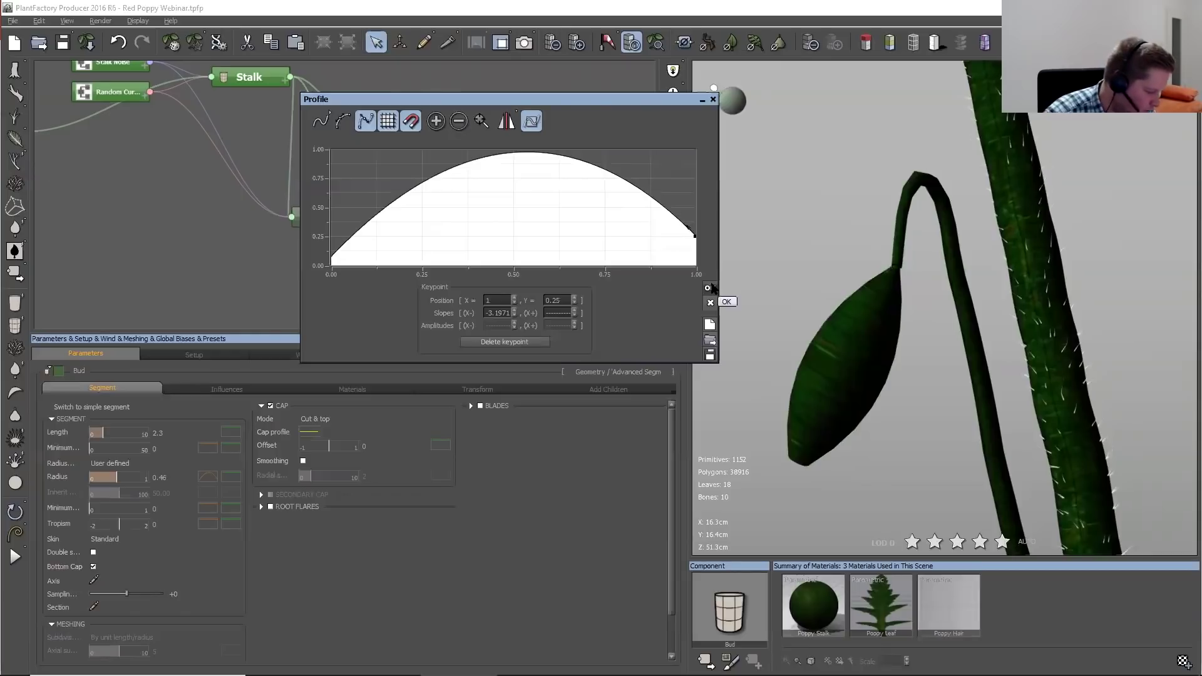
{"action": "left_click", "coordinate": [709, 288]}
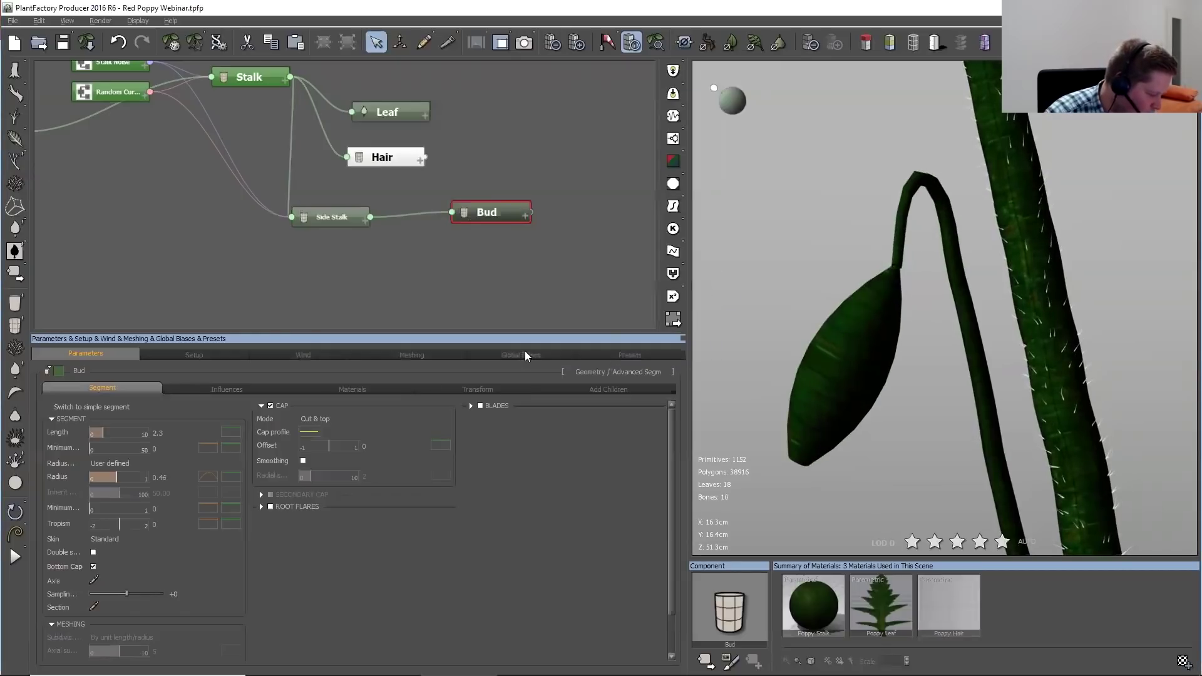
Switch the Bud's cap off and back on to compare the shape of its tip up close
{"action": "scroll", "coordinate": [876, 460], "scroll_direction": "up", "scroll_amount": 3}
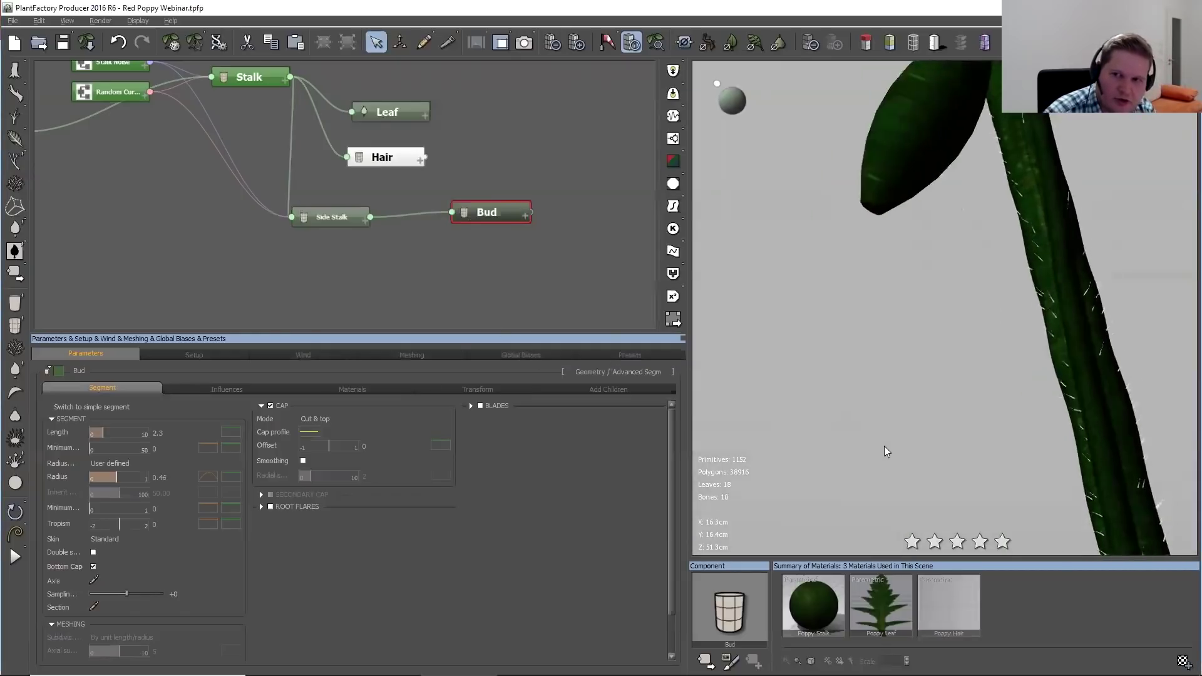
{"action": "scroll", "coordinate": [880, 226], "scroll_direction": "up", "scroll_amount": 3}
{"action": "scroll", "coordinate": [876, 231], "scroll_direction": "up", "scroll_amount": 3}
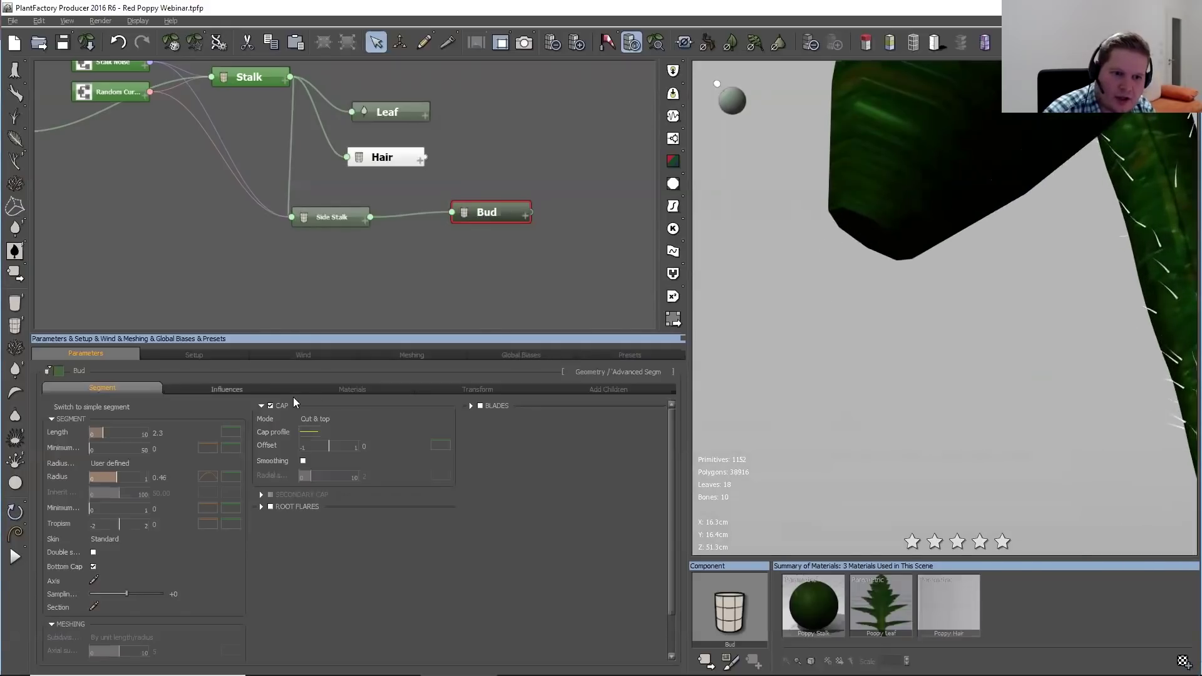
{"action": "left_click", "coordinate": [271, 405]}
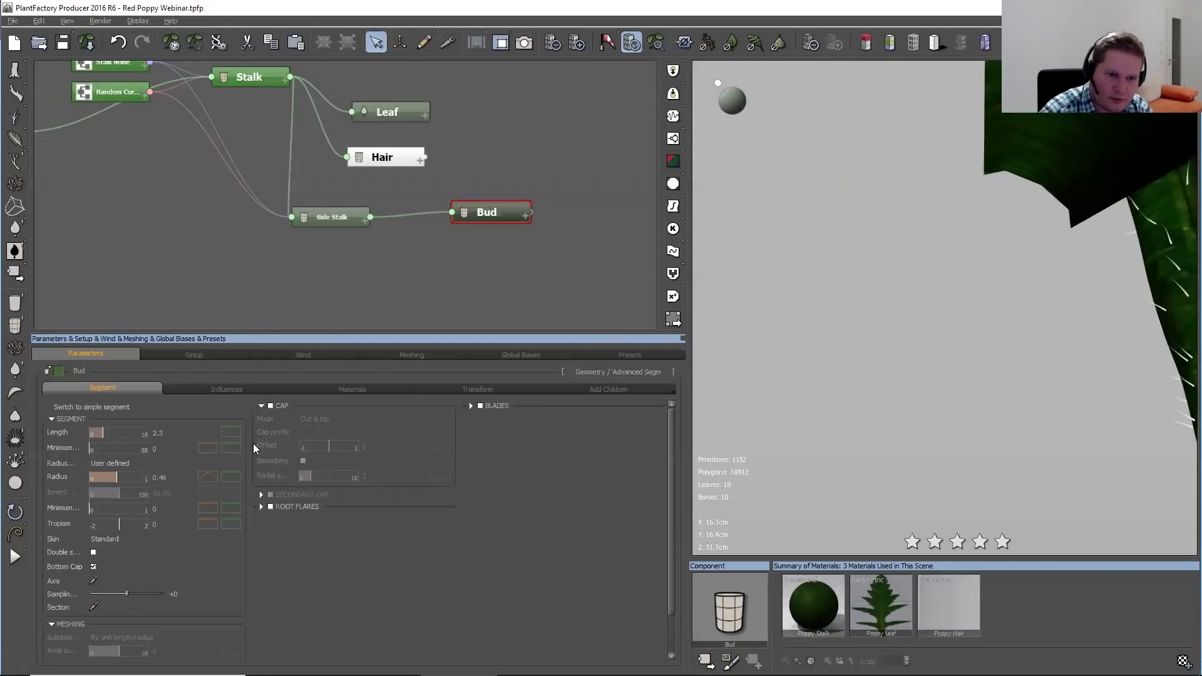
{"action": "left_click", "coordinate": [271, 407]}
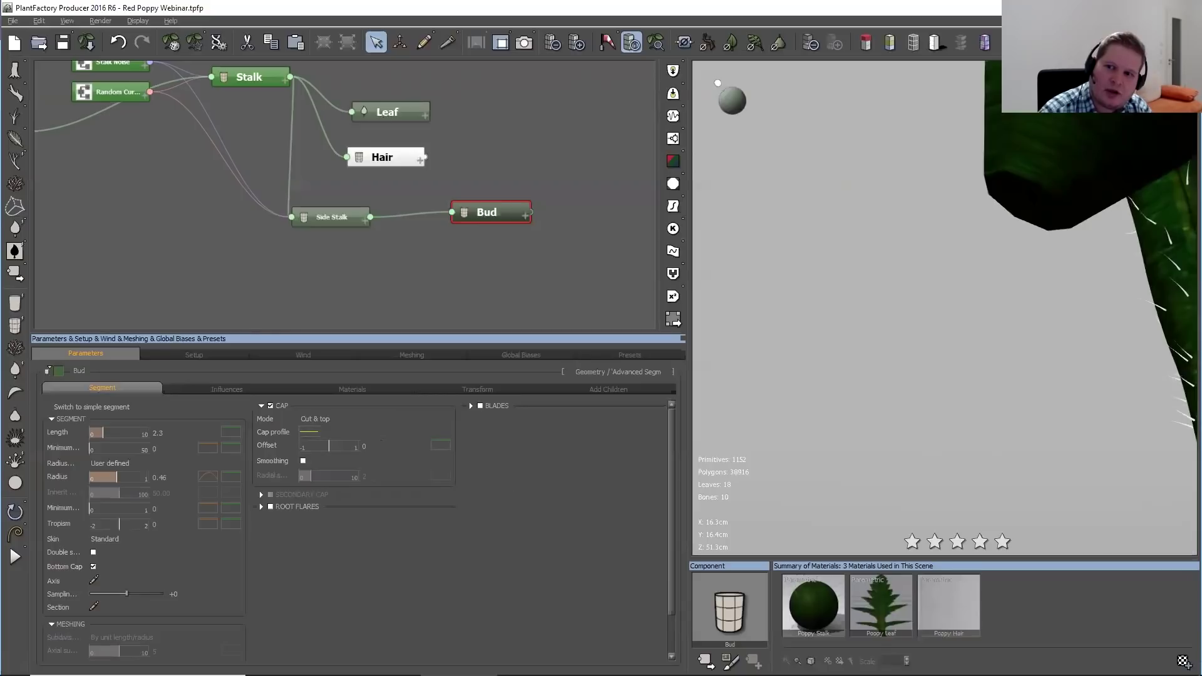
Shape the Bud's cap profile as a smooth curve from 0.5 with a start slope of about 0.78 up to about 0.93 at the end
{"action": "right_click", "coordinate": [310, 432]}
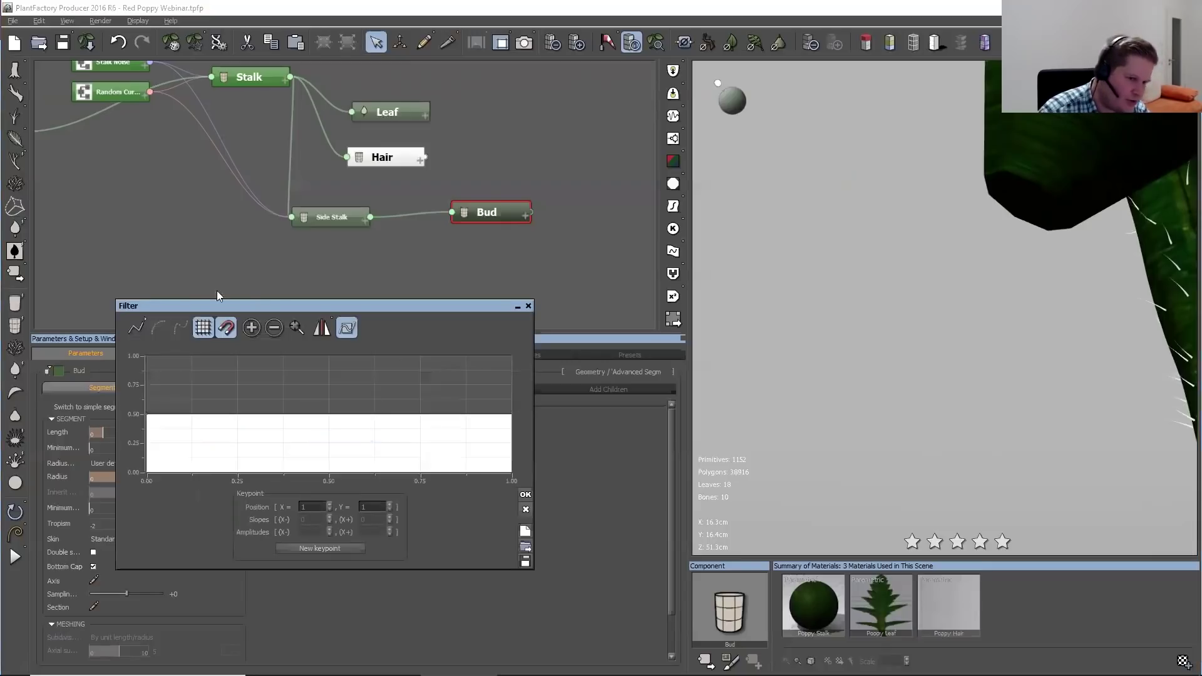
{"action": "left_click_drag", "start_coordinate": [152, 308], "coordinate": [367, 133]}
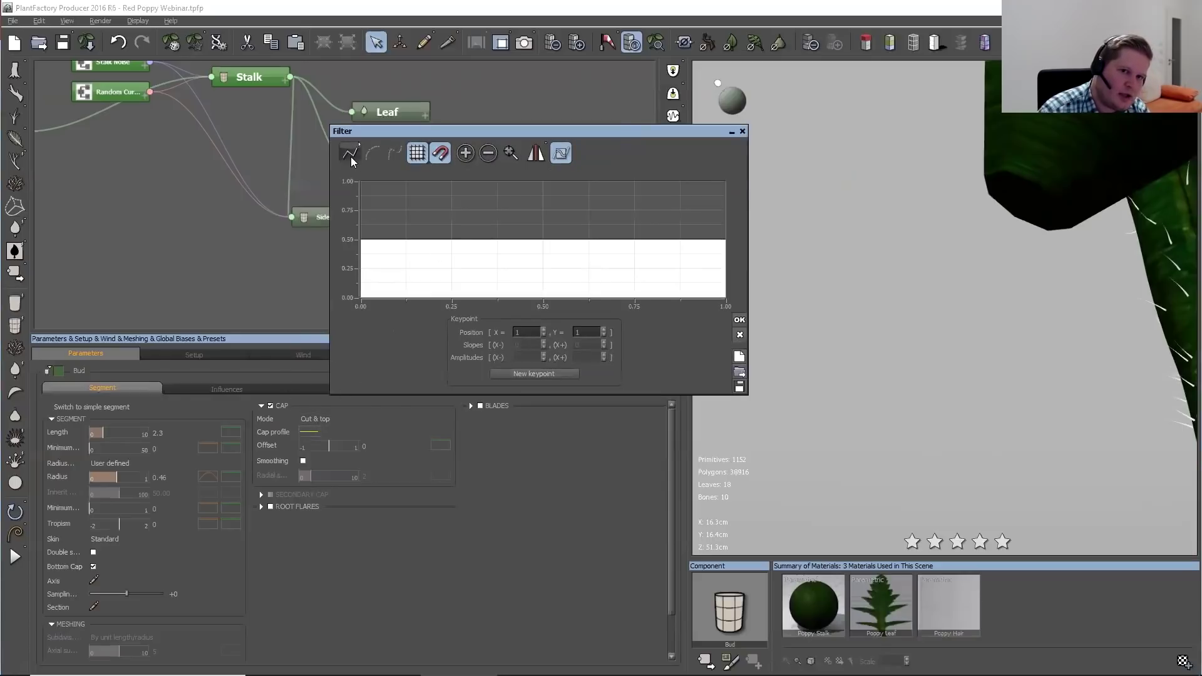
{"action": "left_click", "coordinate": [373, 153]}
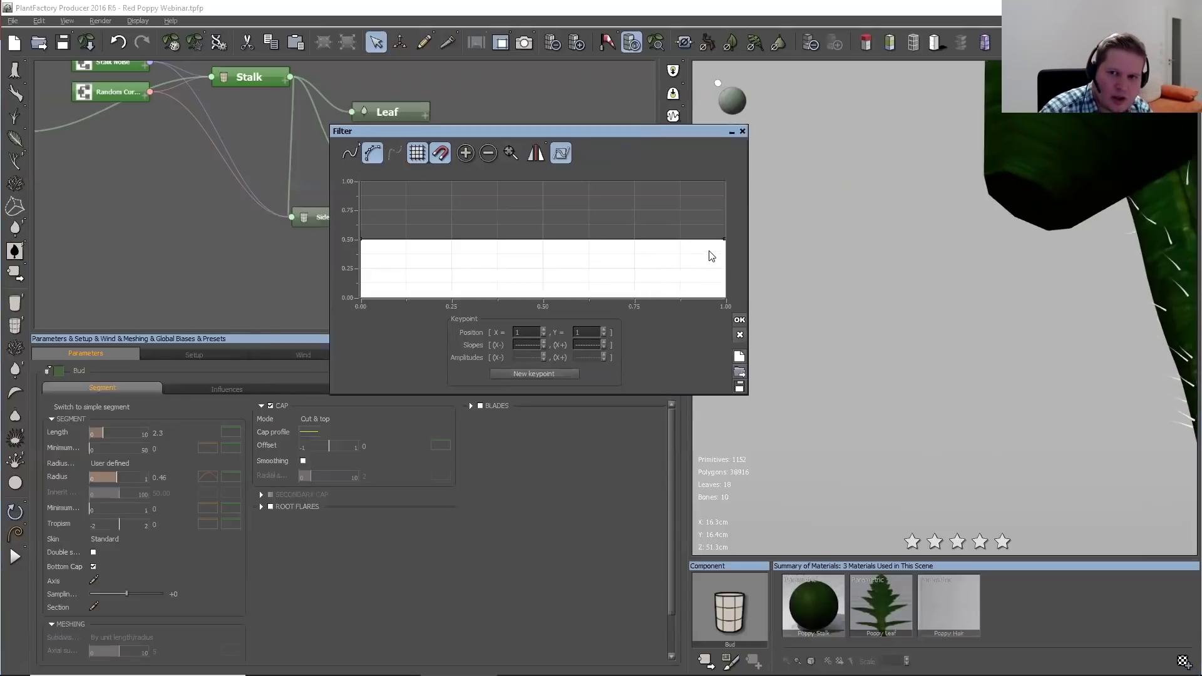
{"action": "left_click_drag", "start_coordinate": [726, 237], "coordinate": [726, 194]}
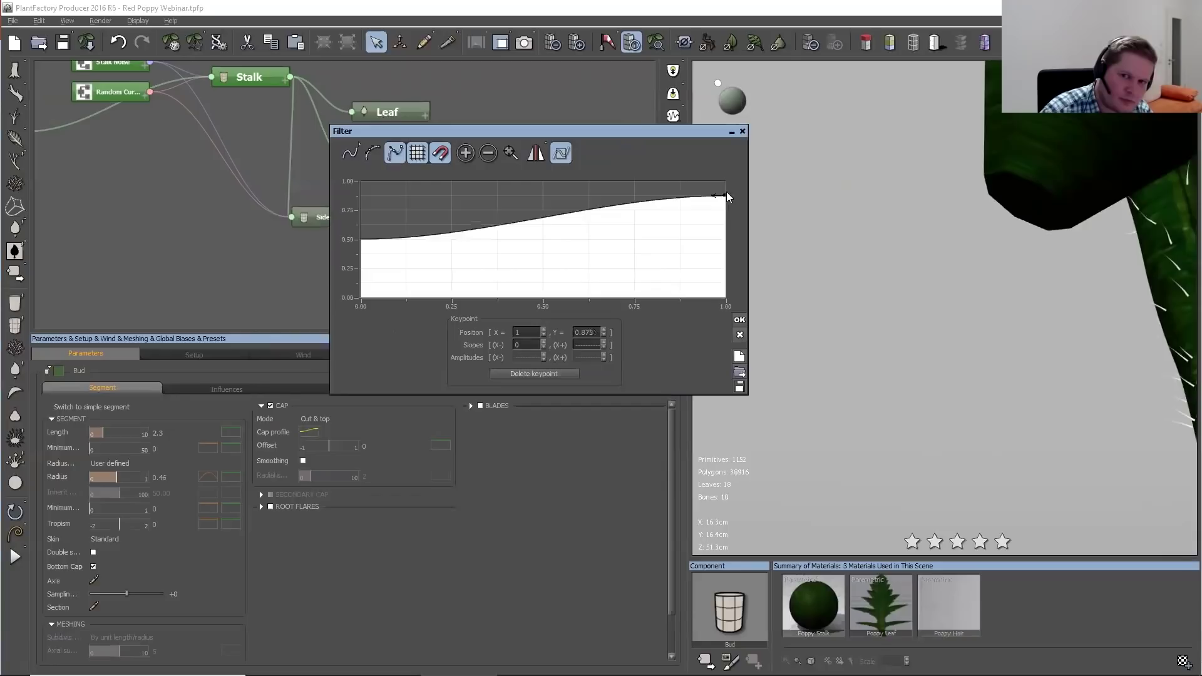
{"action": "left_click", "coordinate": [369, 239]}
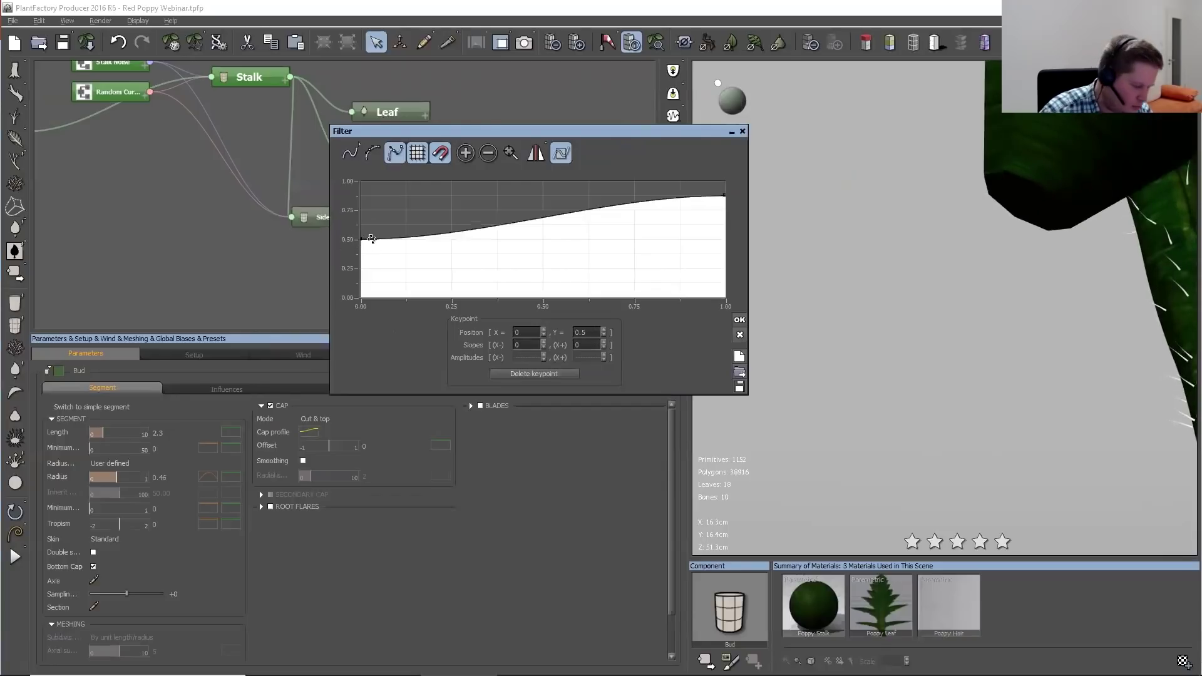
{"action": "left_click_drag", "start_coordinate": [371, 238], "coordinate": [373, 236]}
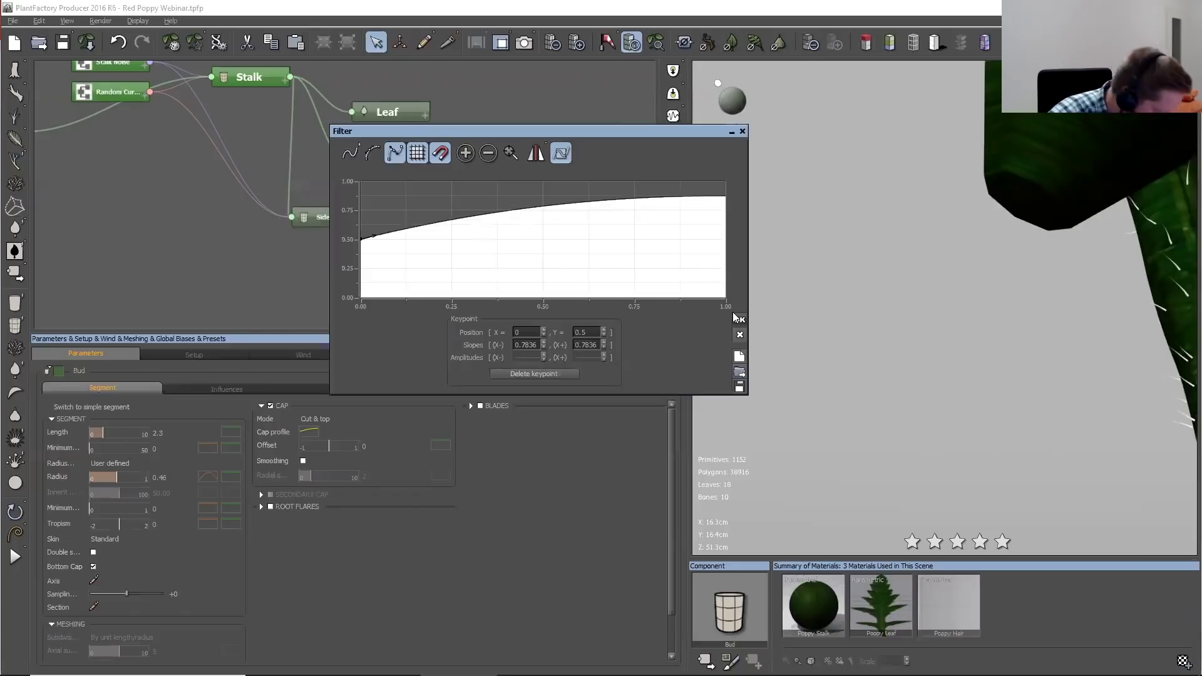
{"action": "left_click_drag", "start_coordinate": [724, 197], "coordinate": [724, 189]}
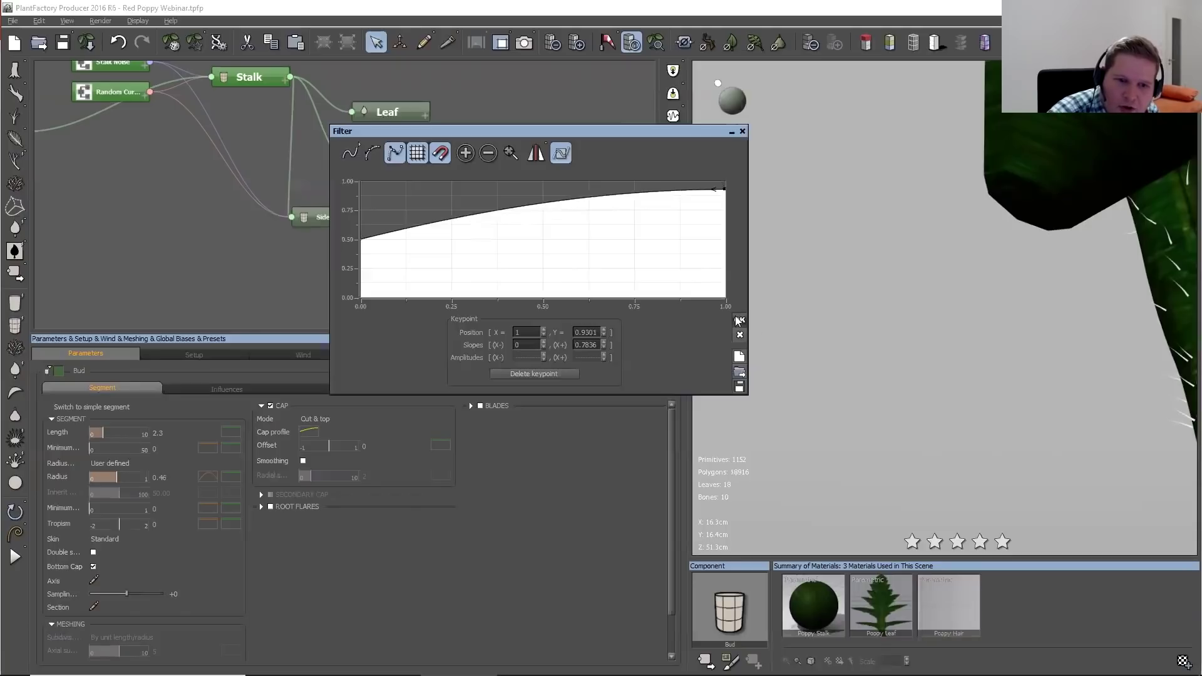
{"action": "left_click", "coordinate": [739, 319]}
Show the mesh wireframe in the preview and boost the Bud's mesh resolution to +3
{"action": "left_click", "coordinate": [482, 388]}
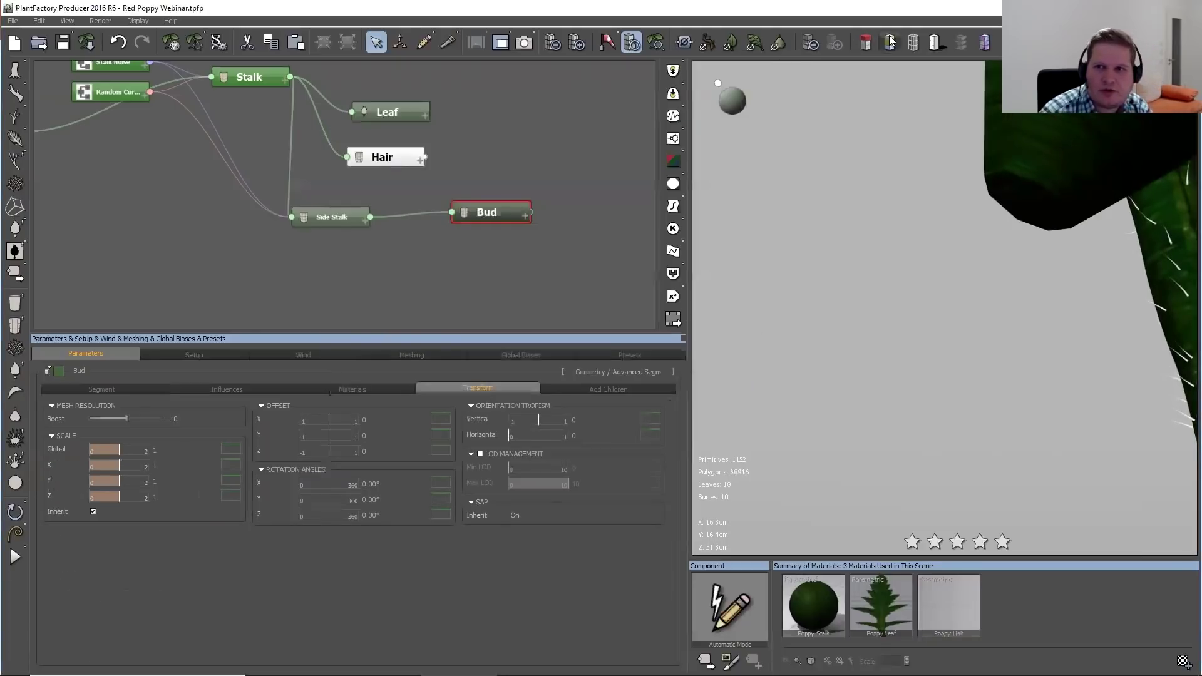
{"action": "left_click", "coordinate": [913, 42]}
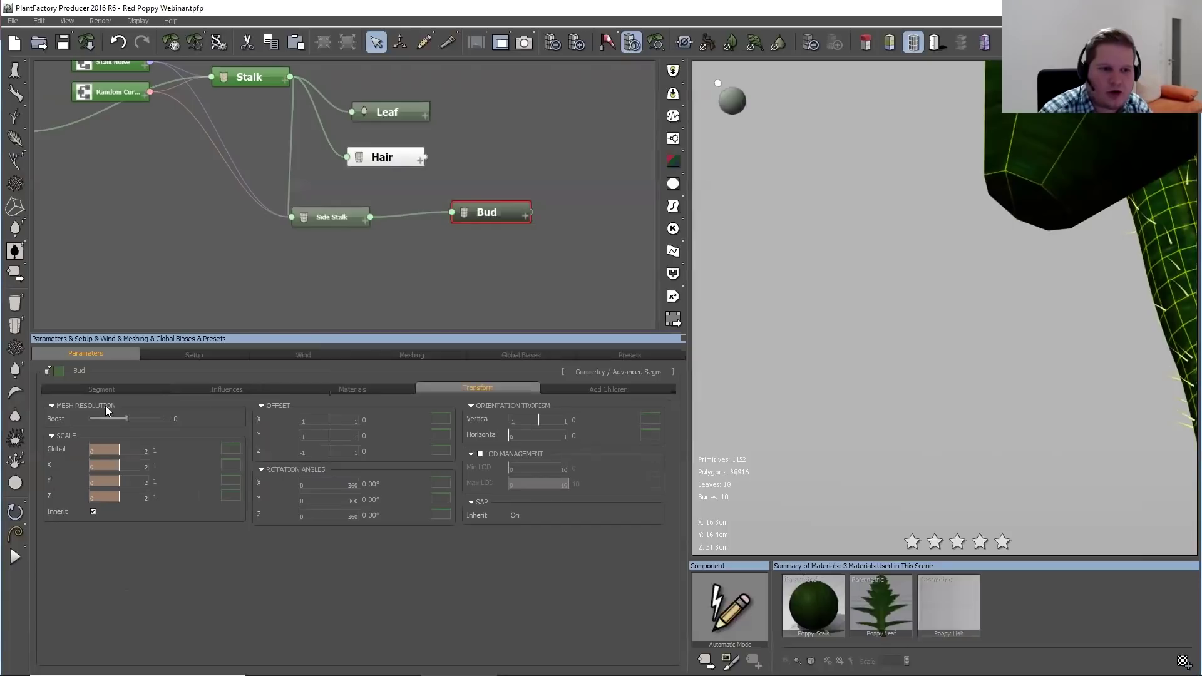
{"action": "left_click_drag", "start_coordinate": [127, 418], "coordinate": [147, 417]}
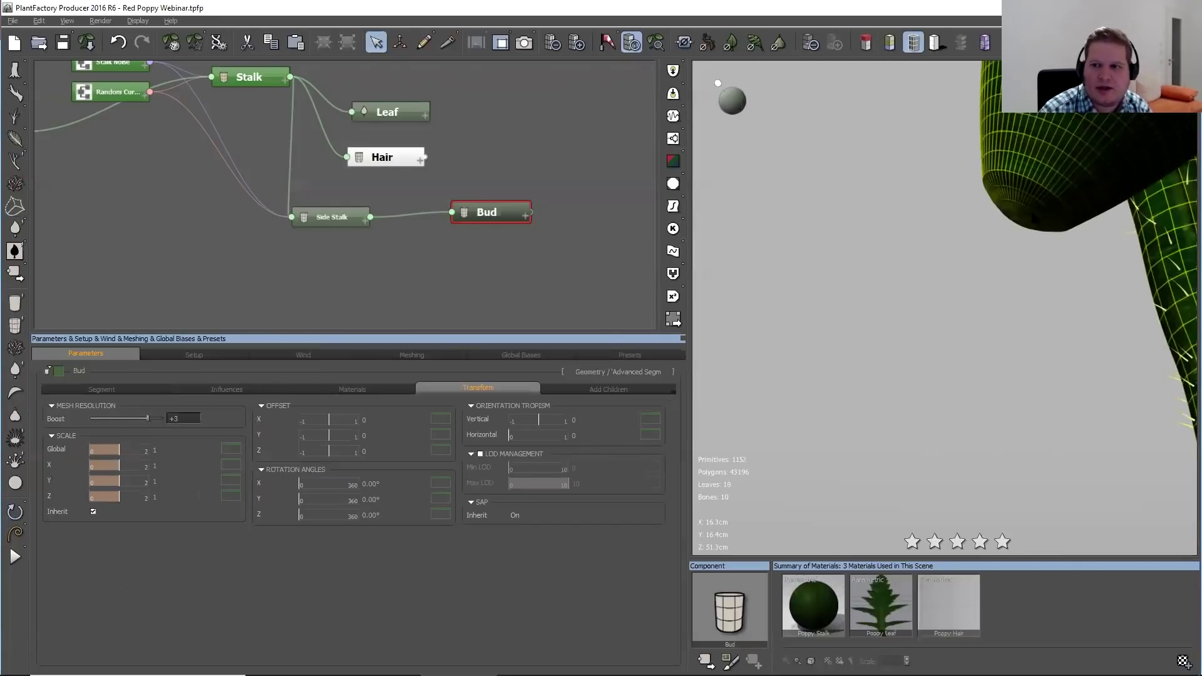
{"action": "key", "text": "alt"}
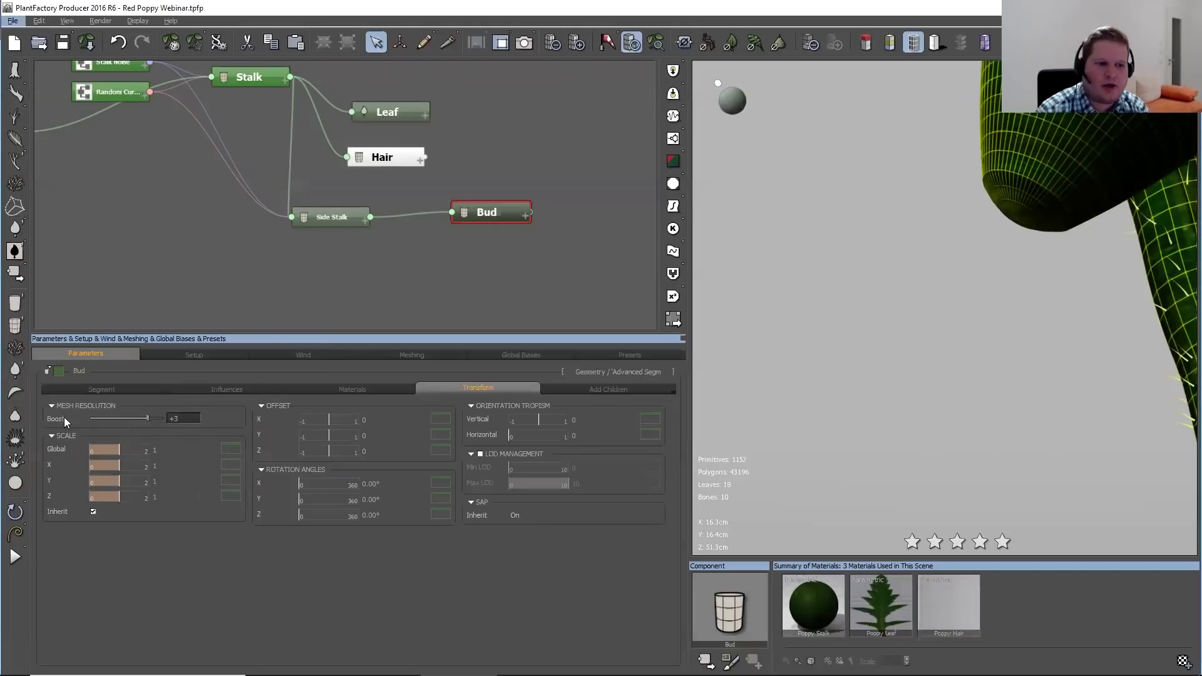
{"action": "left_click", "coordinate": [947, 278]}
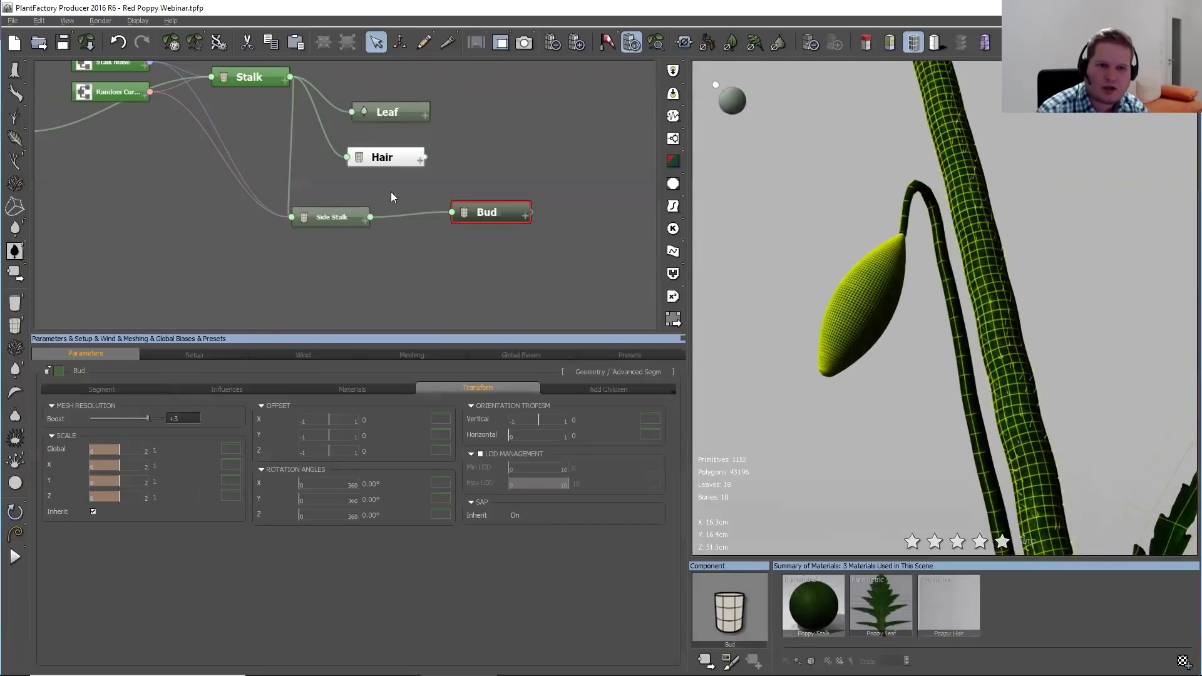
Enable Blending for the Bud child in the Side Stalk's placement settings
{"action": "left_click", "coordinate": [311, 219]}
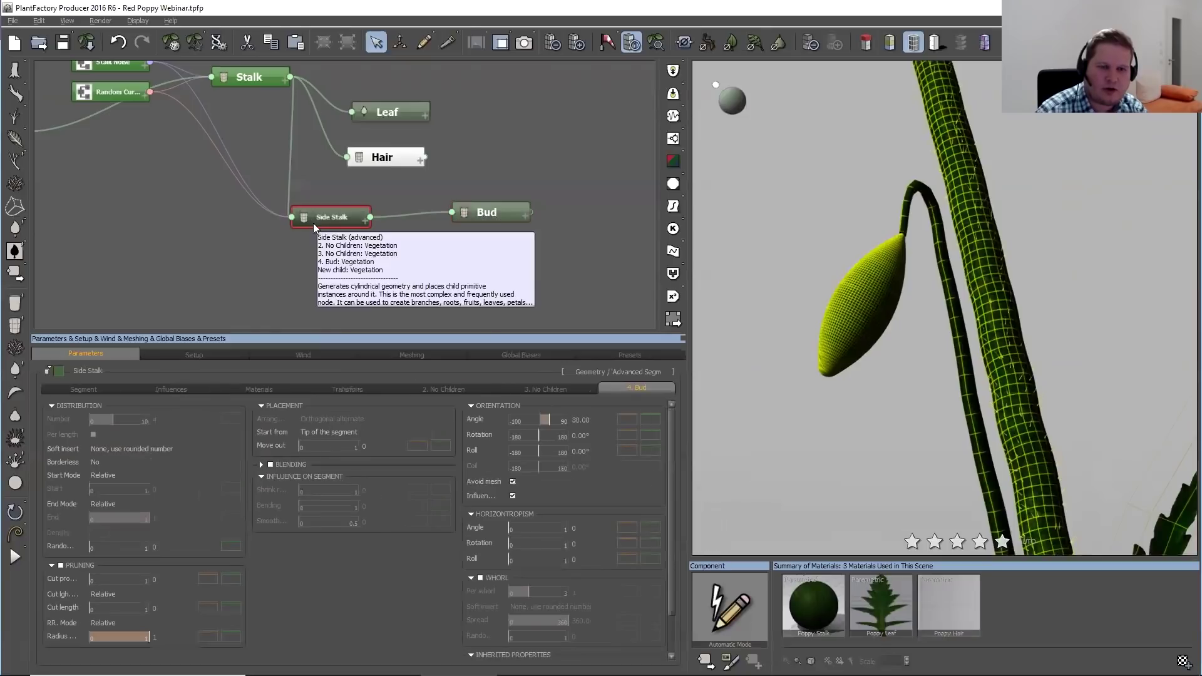
{"action": "scroll", "coordinate": [905, 228], "scroll_direction": "up", "scroll_amount": 2}
{"action": "scroll", "coordinate": [905, 233], "scroll_direction": "up", "scroll_amount": 1}
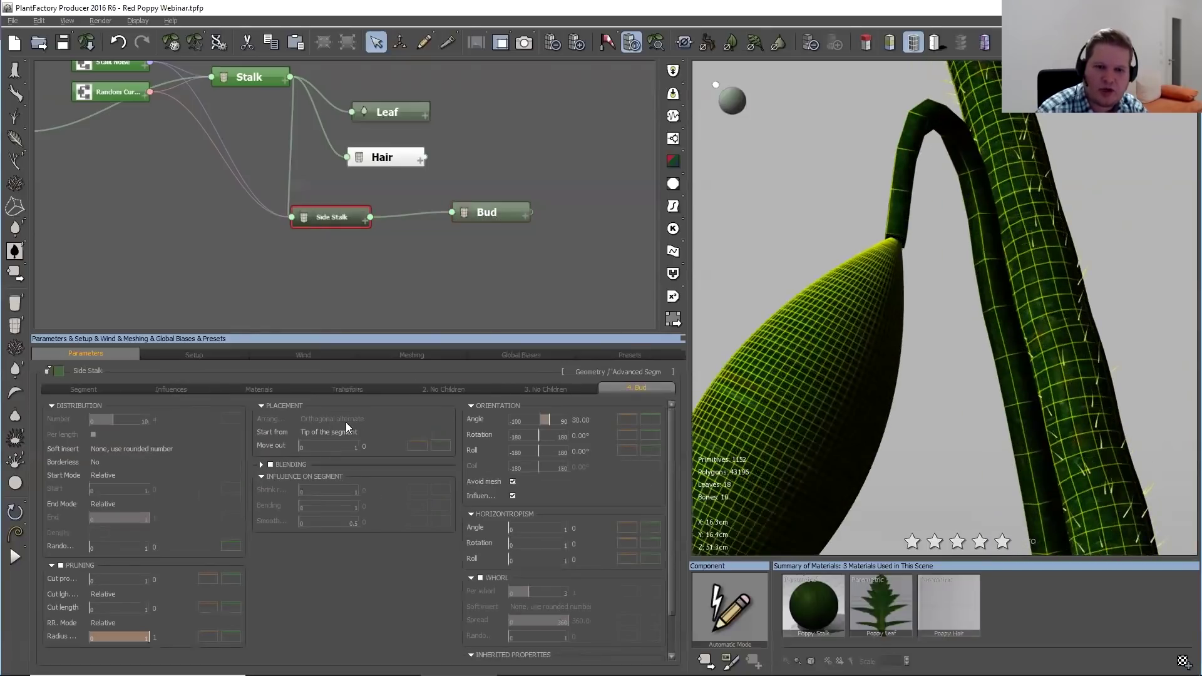
{"action": "left_click", "coordinate": [288, 466]}
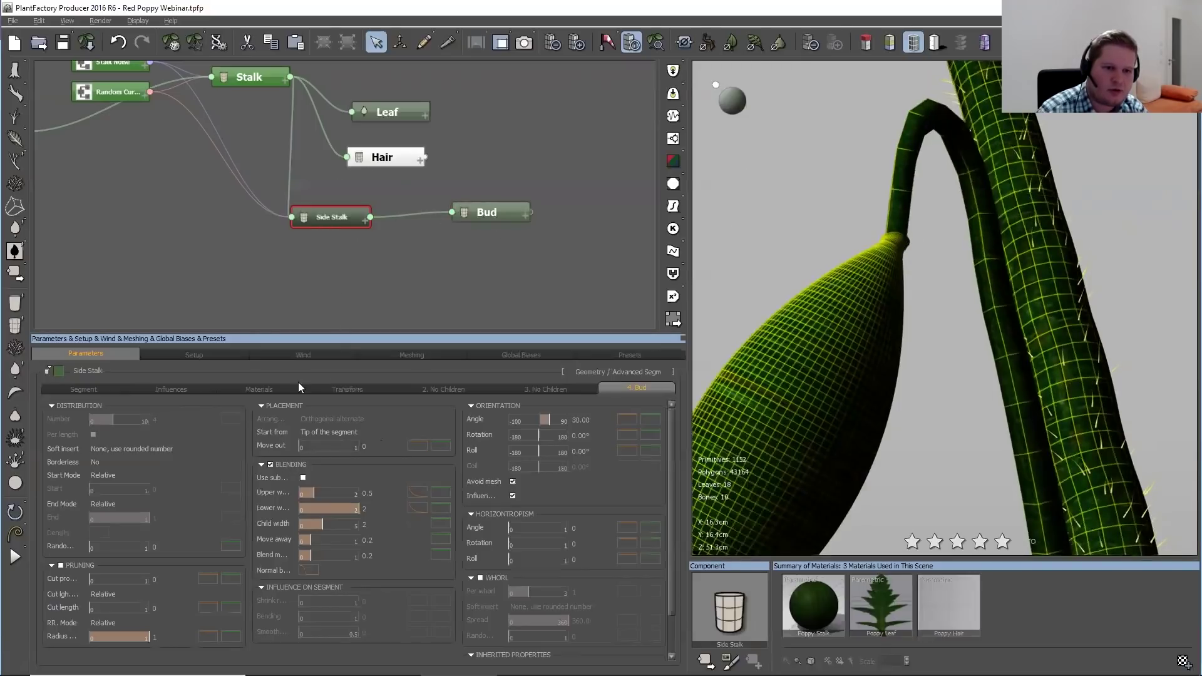
Boost the Side Stalk's mesh resolution to +1, and reselect the Bud node
{"action": "left_click", "coordinate": [363, 387]}
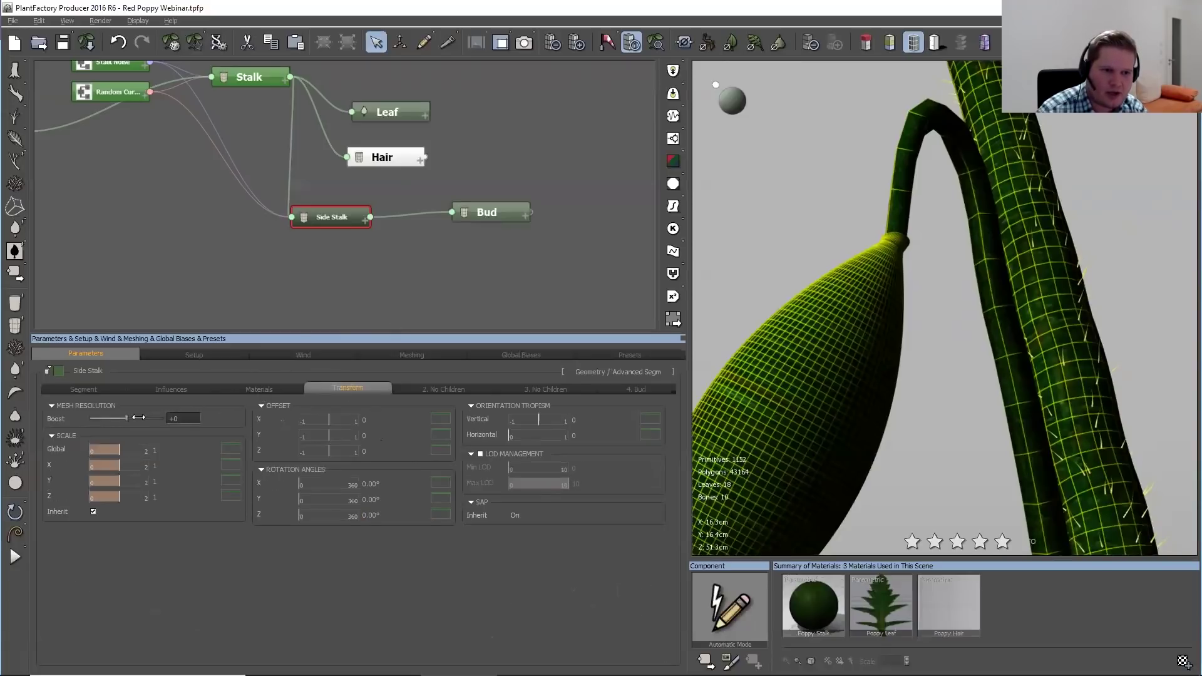
{"action": "left_click_drag", "start_coordinate": [149, 415], "coordinate": [134, 423]}
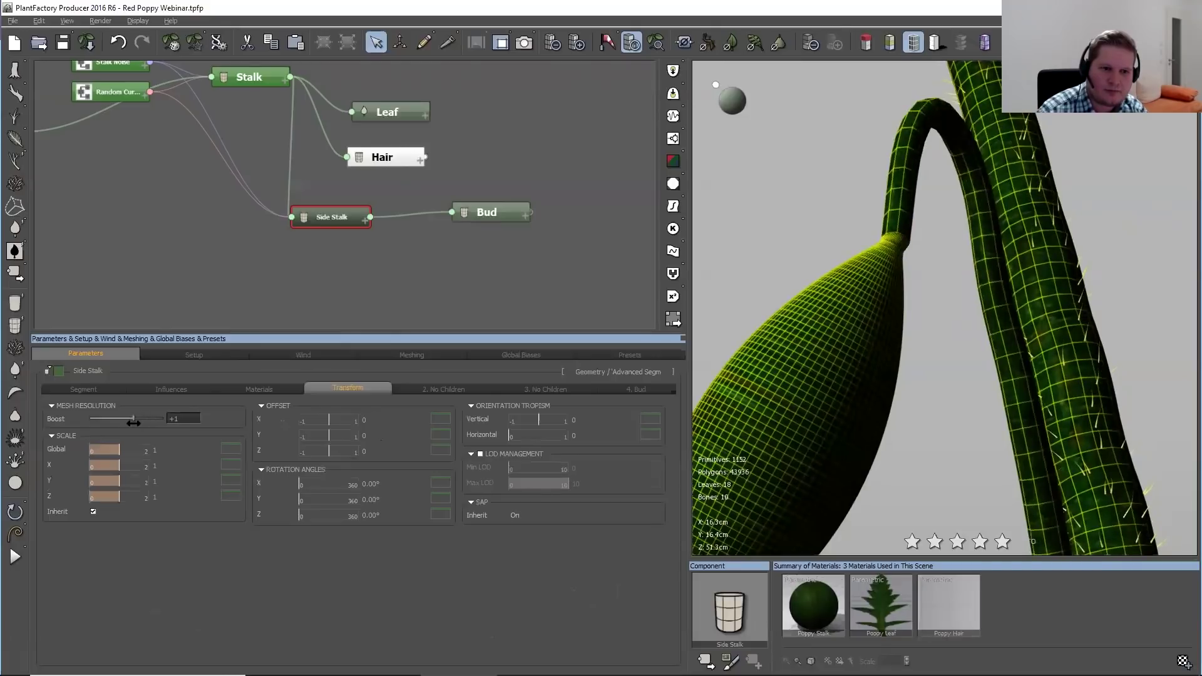
{"action": "left_click", "coordinate": [498, 219]}
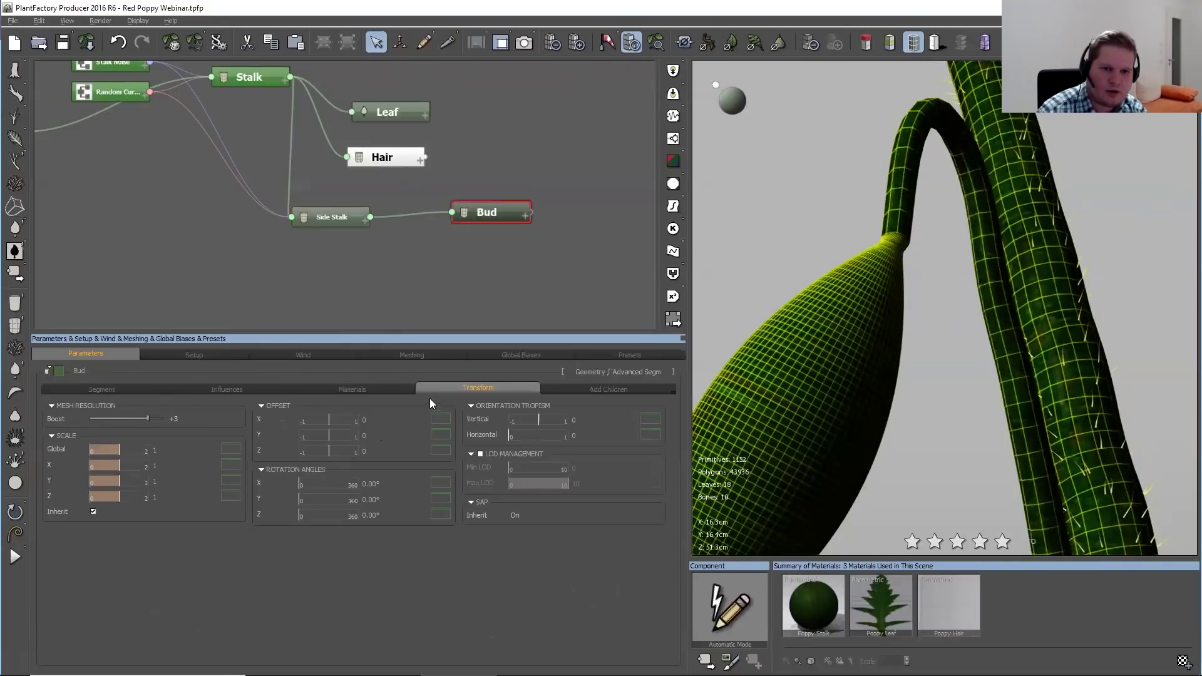
Lower the Bud's mesh resolution boost to +2, and hide the mesh wireframe in the preview
{"action": "left_click_drag", "start_coordinate": [147, 410], "coordinate": [136, 416]}
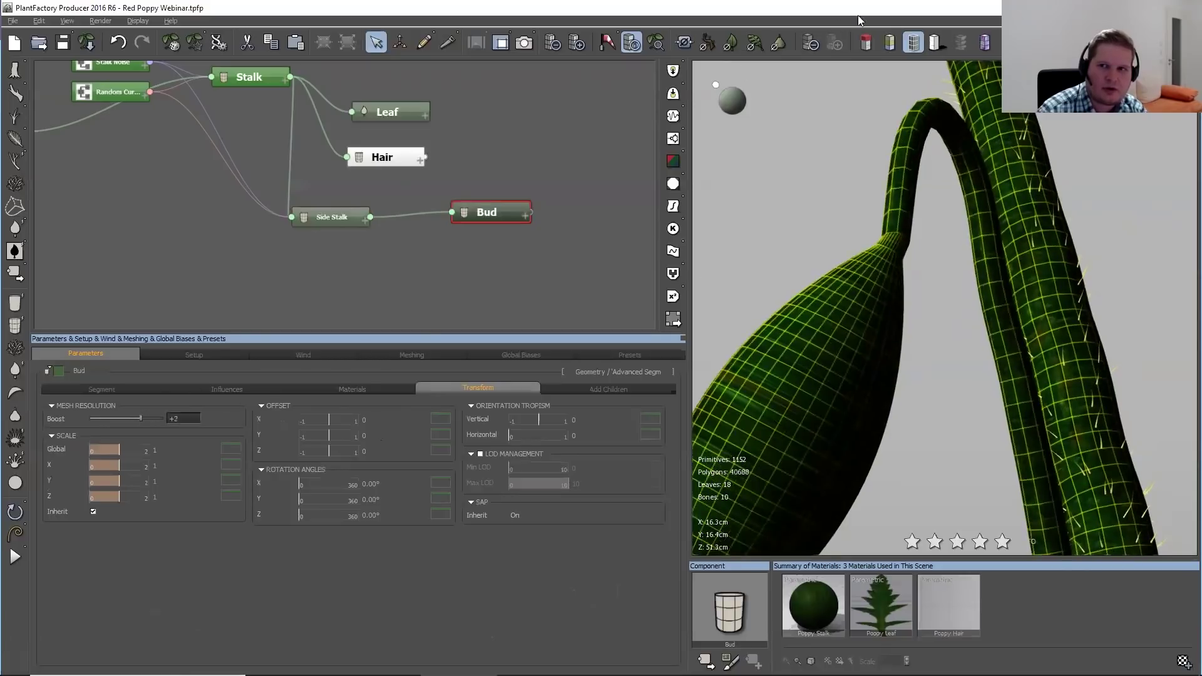
{"action": "left_click", "coordinate": [913, 42]}
{"action": "scroll", "coordinate": [903, 261], "scroll_direction": "down", "scroll_amount": 3}
{"action": "left_click_drag", "start_coordinate": [908, 333], "coordinate": [901, 375]}
{"action": "left_click", "coordinate": [654, 41]}
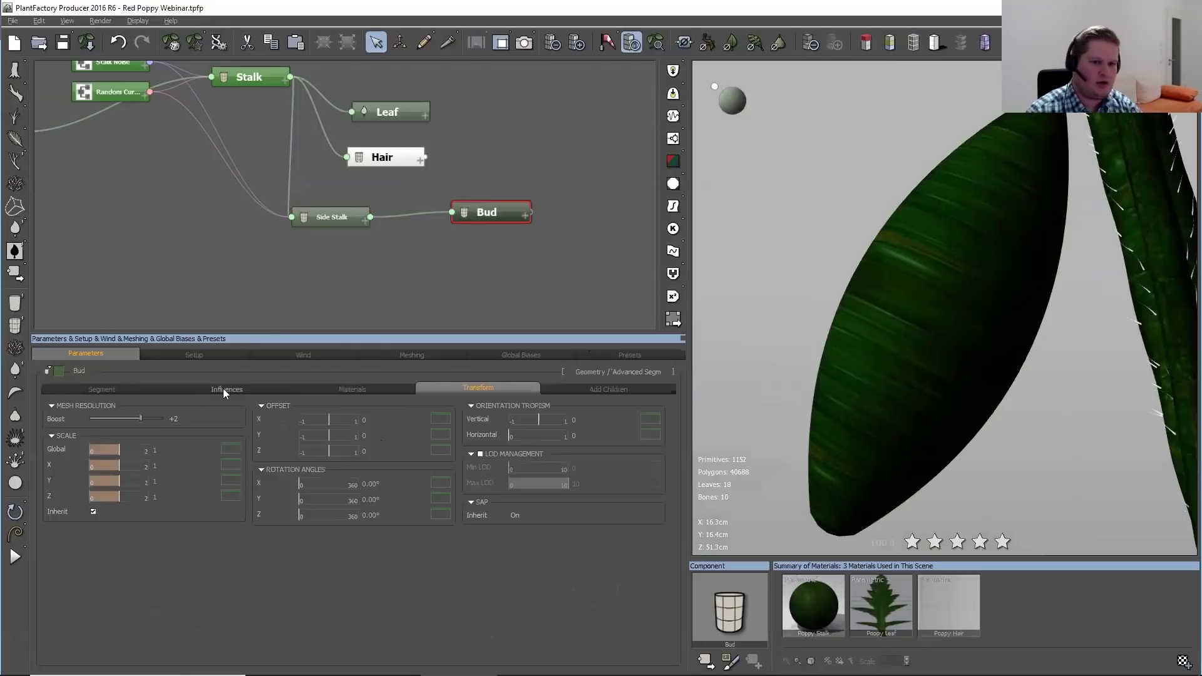
Load the Poppy Bud material from the Flower Webinar collection onto the Bud's segment body
{"action": "left_click", "coordinate": [355, 389]}
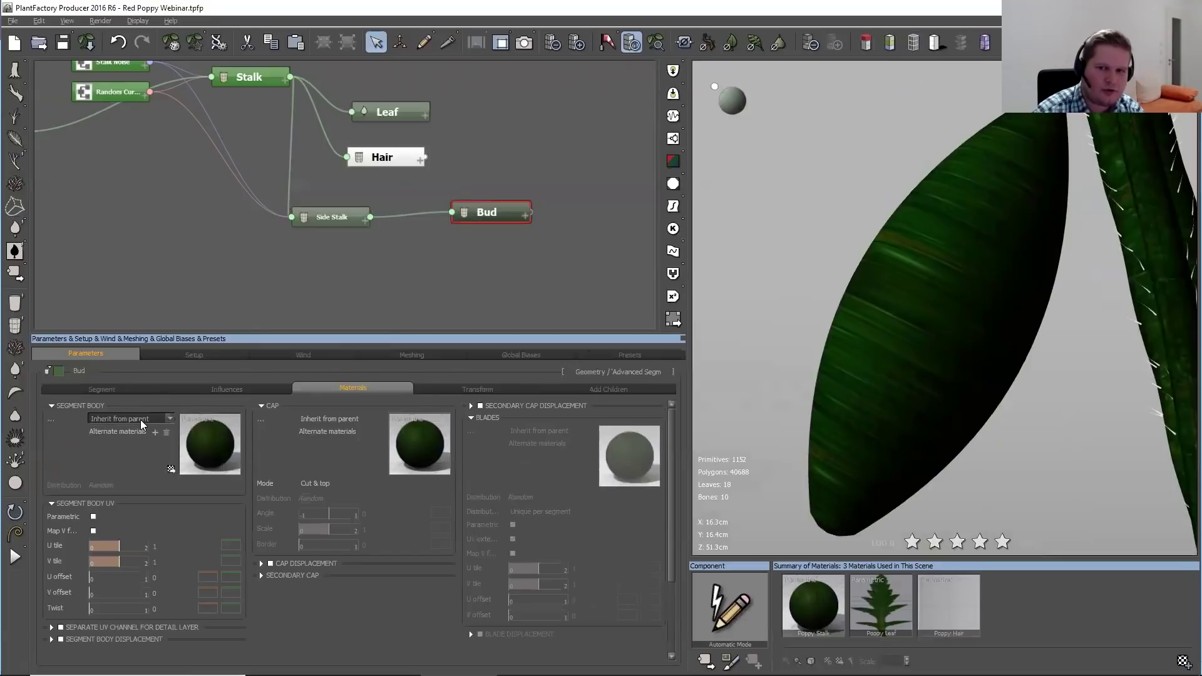
{"action": "left_click", "coordinate": [142, 420]}
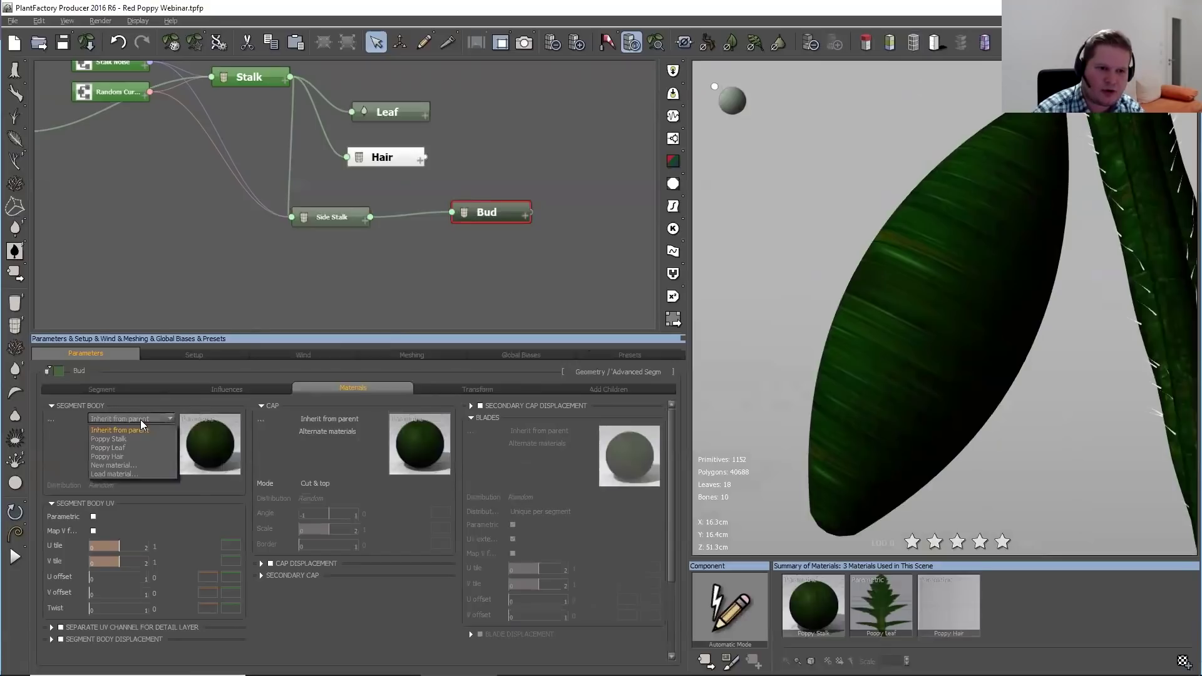
{"action": "left_click", "coordinate": [114, 473]}
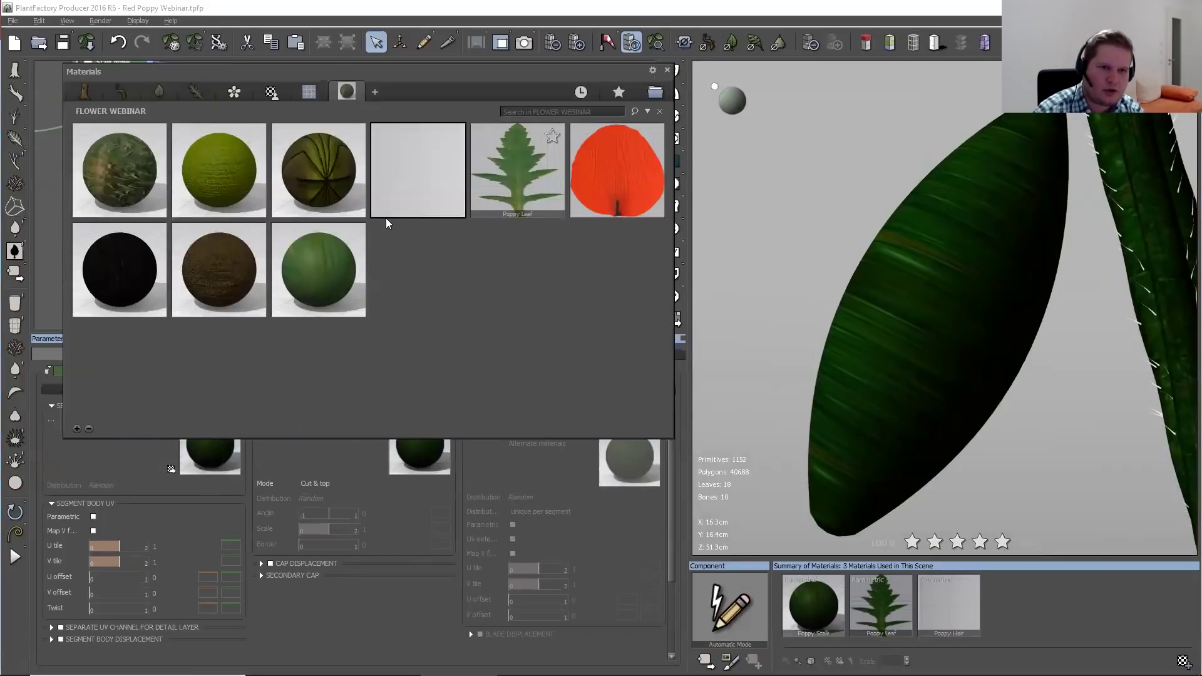
{"action": "double_click", "coordinate": [119, 185]}
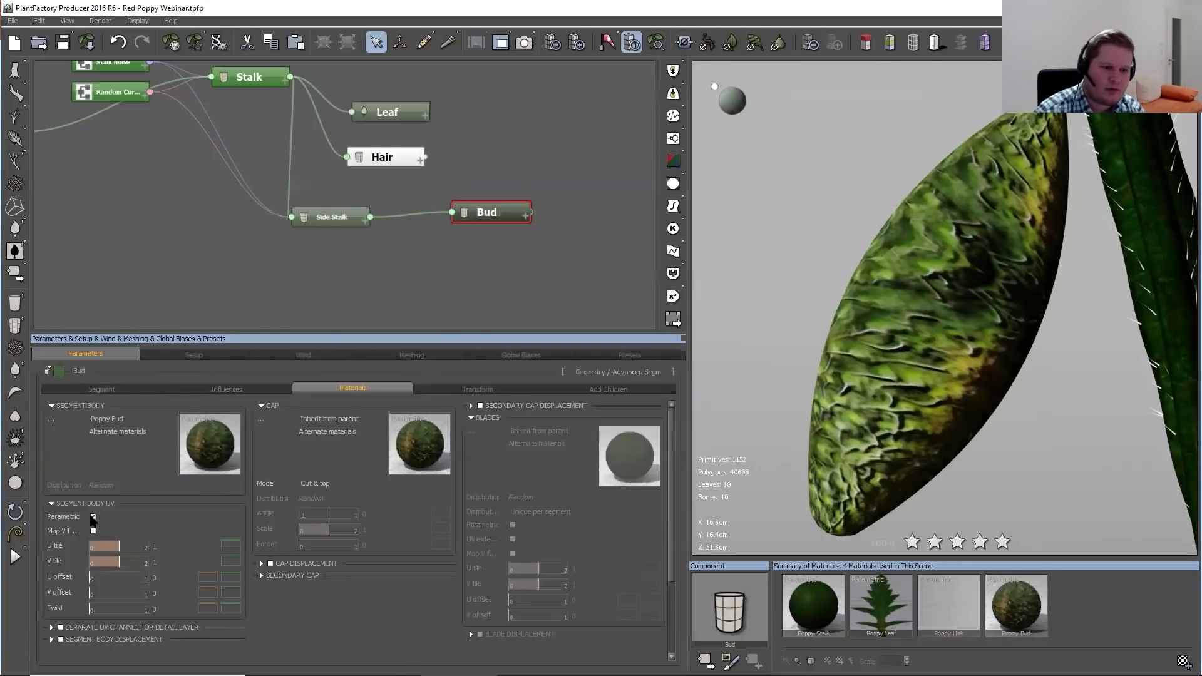
Try parametric UV mapping on the Bud's segment body, switch it off again, and view the bud from farther away
{"action": "left_click", "coordinate": [93, 517]}
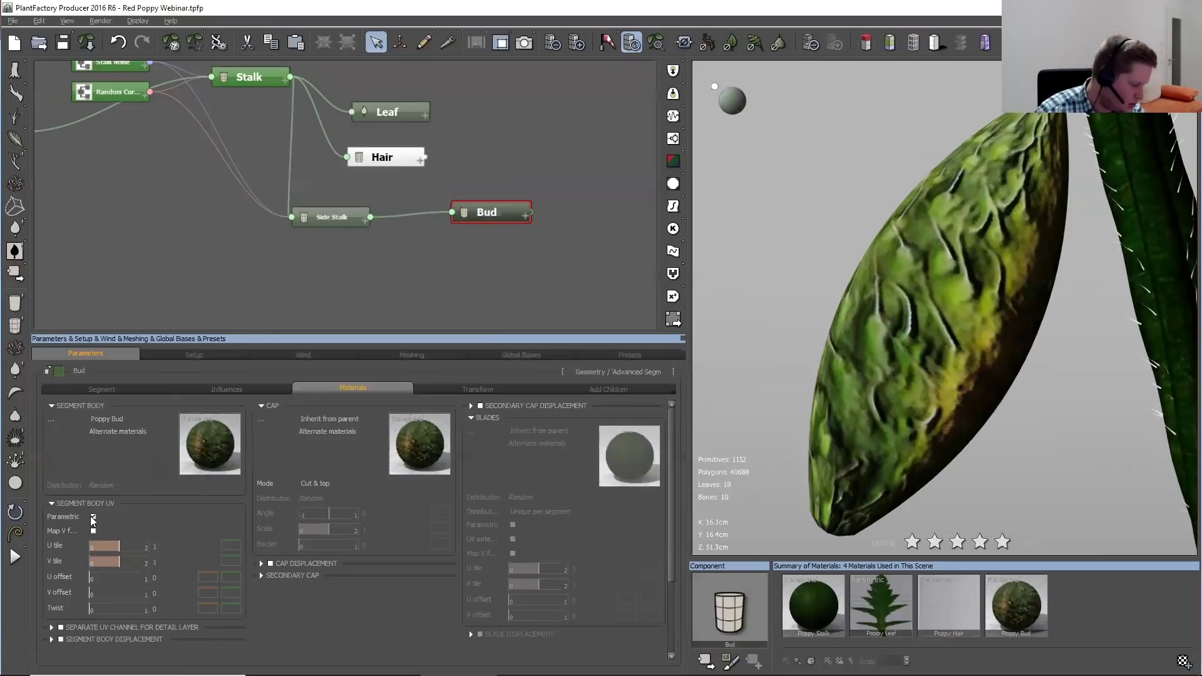
{"action": "left_click", "coordinate": [93, 517]}
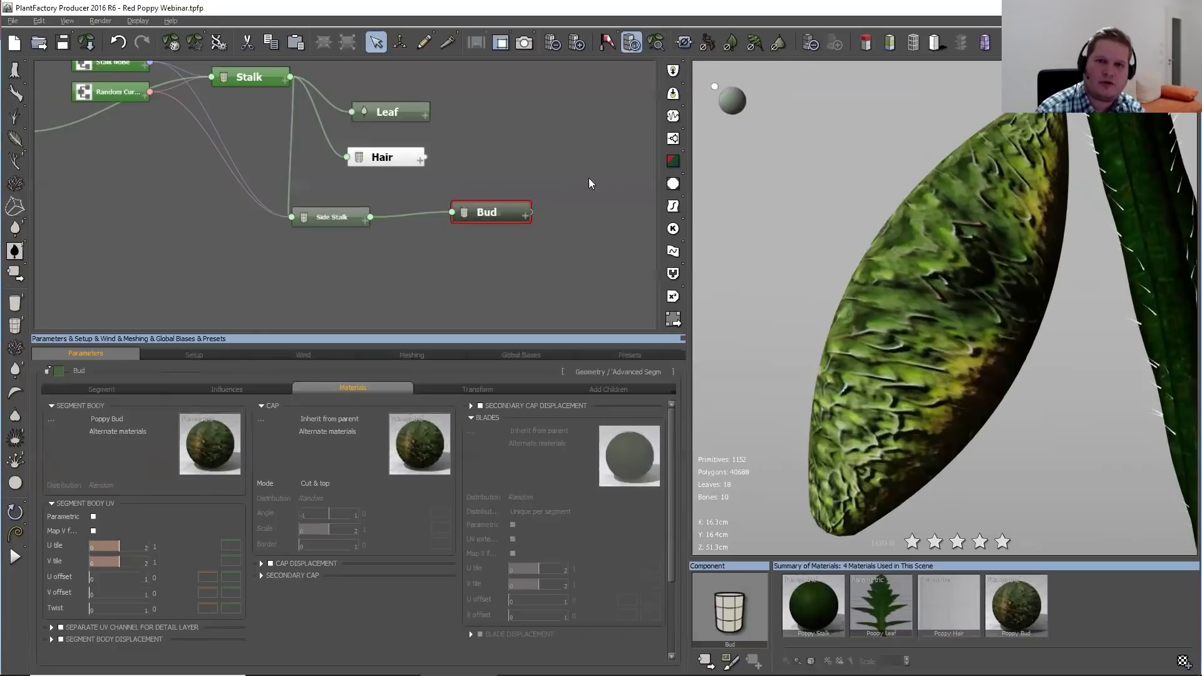
{"action": "left_click", "coordinate": [564, 162]}
{"action": "scroll", "coordinate": [803, 251], "scroll_direction": "down", "scroll_amount": 10}
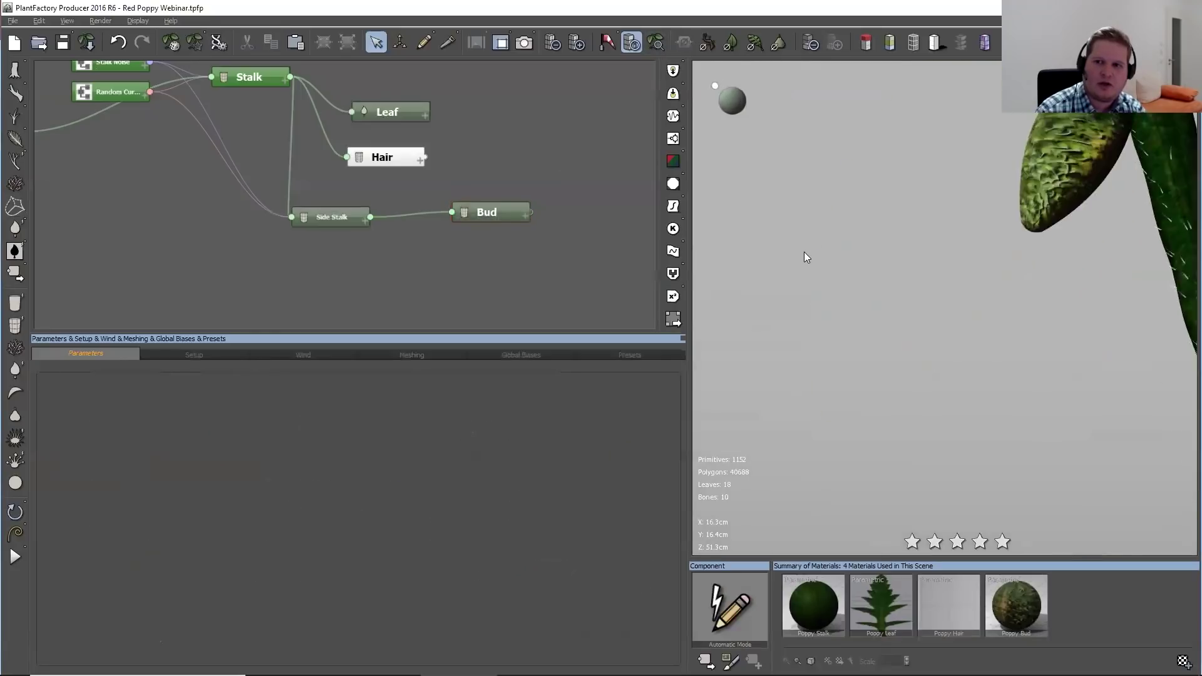
{"action": "left_click_drag", "start_coordinate": [920, 389], "coordinate": [984, 395]}
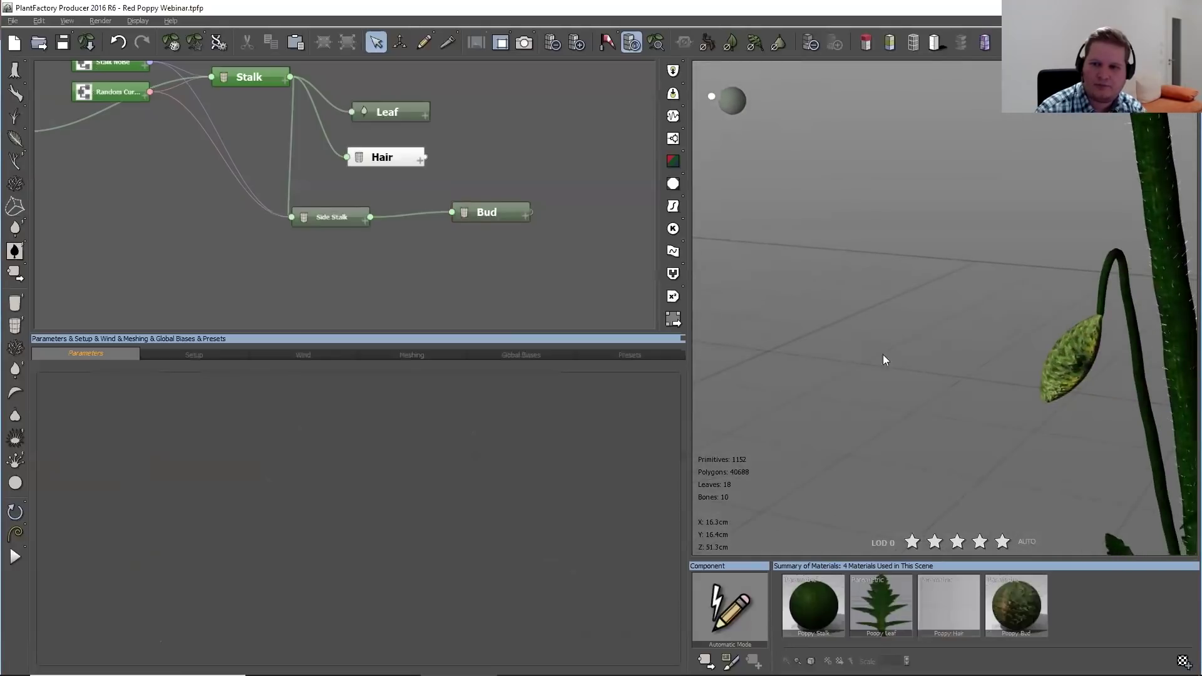
Turn on parametric UV mapping for the Bud's segment body with U tile 1.46 and V tile 1.13
{"action": "left_click", "coordinate": [469, 210]}
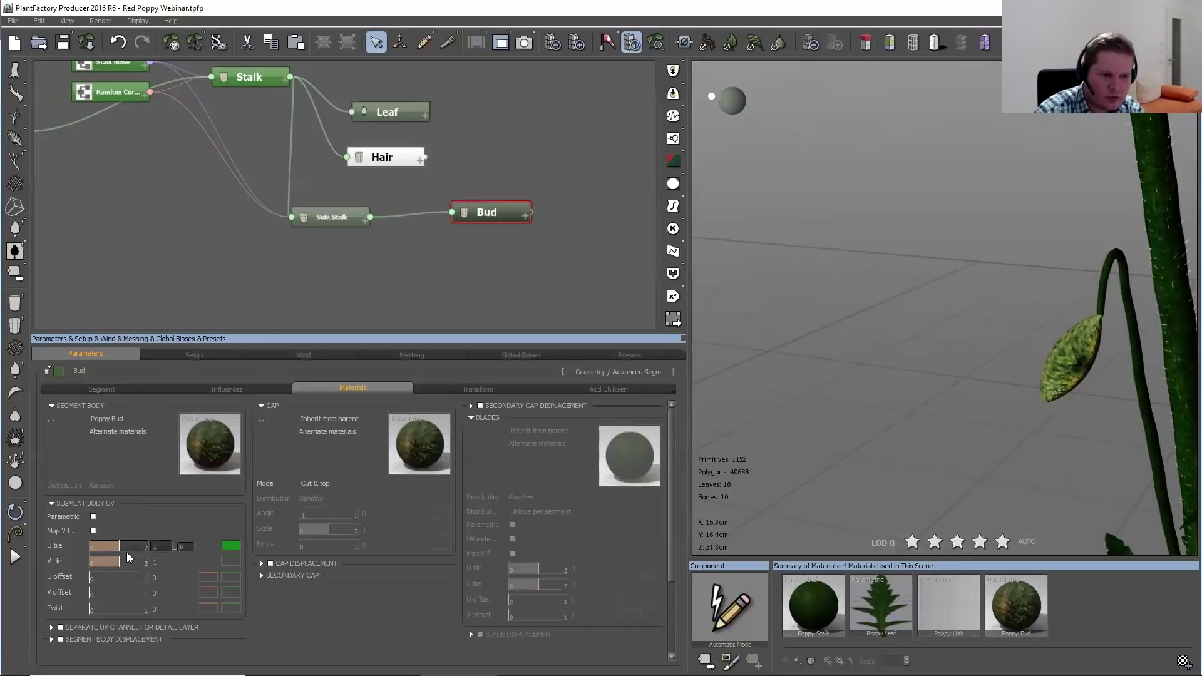
{"action": "left_click_drag", "start_coordinate": [125, 557], "coordinate": [117, 556]}
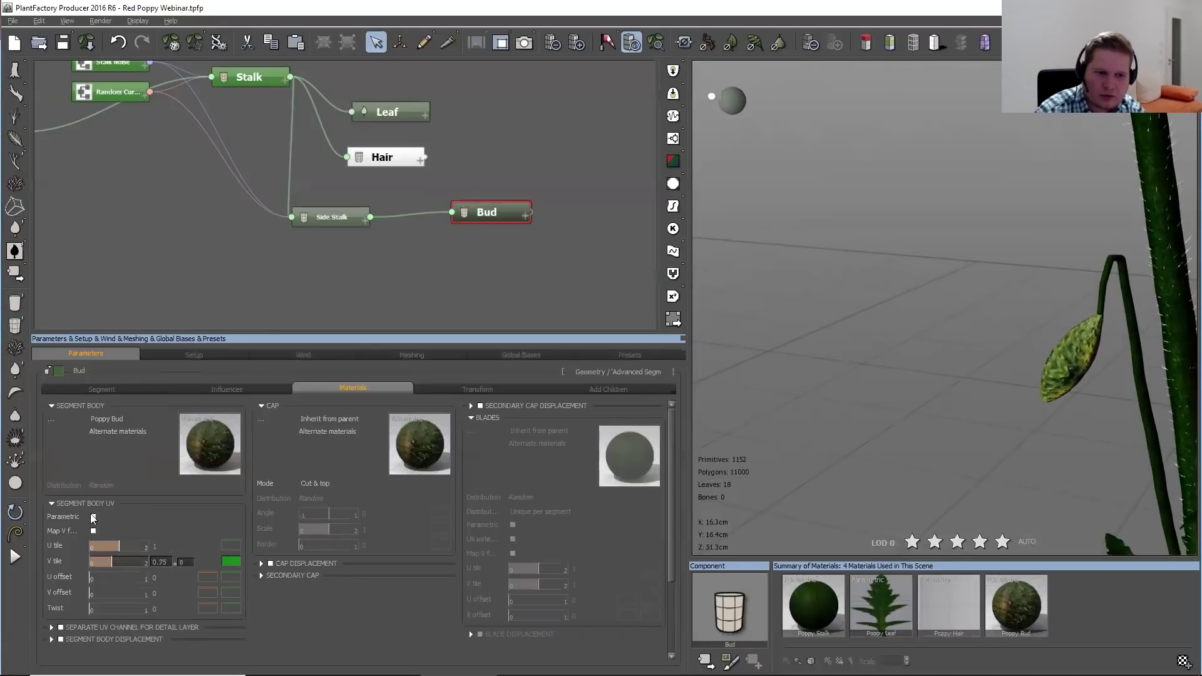
{"action": "mouse_move", "coordinate": [128, 563]}
{"action": "left_mouse_down"}
{"action": "mouse_move", "coordinate": [146, 563]}
{"action": "mouse_move", "coordinate": [117, 545]}
{"action": "mouse_move", "coordinate": [133, 545]}
{"action": "left_mouse_up"}
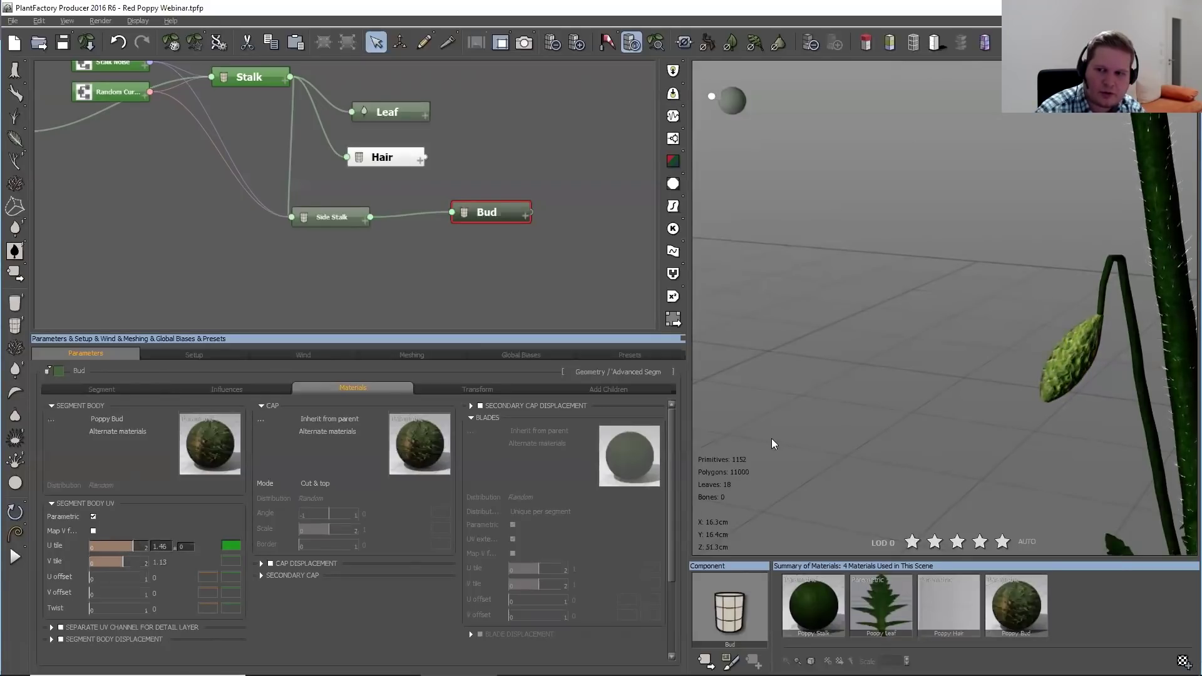
{"action": "left_click_drag", "start_coordinate": [1060, 394], "coordinate": [1026, 428]}
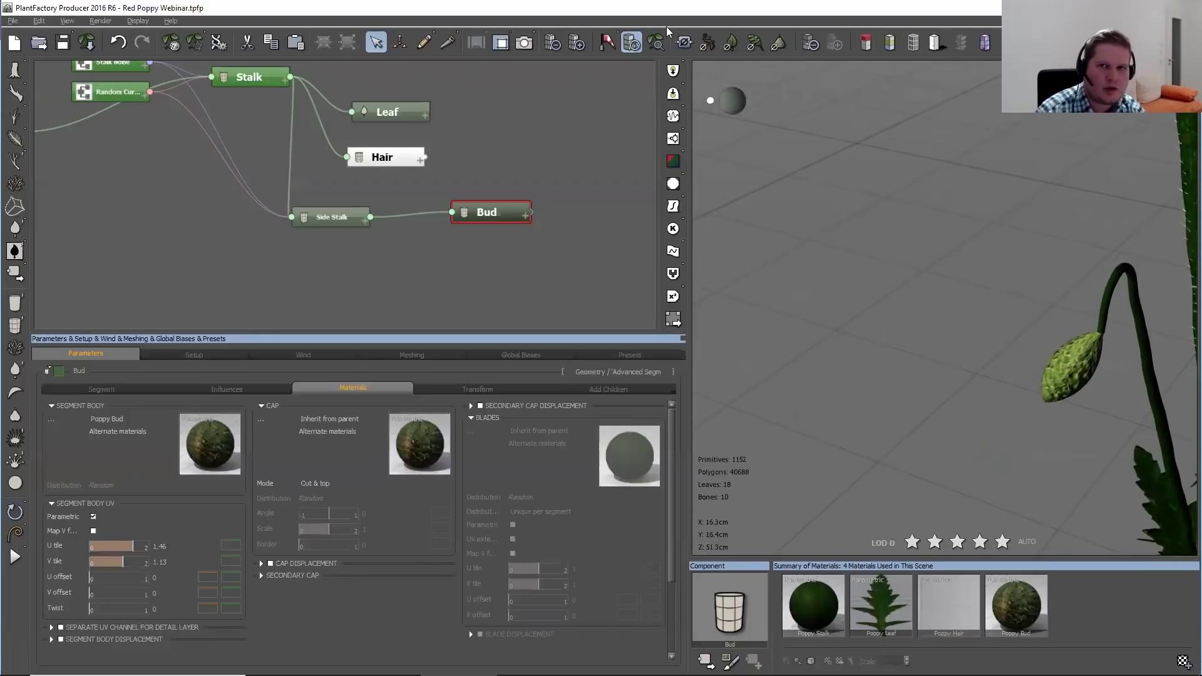
{"action": "left_click", "coordinate": [657, 43]}
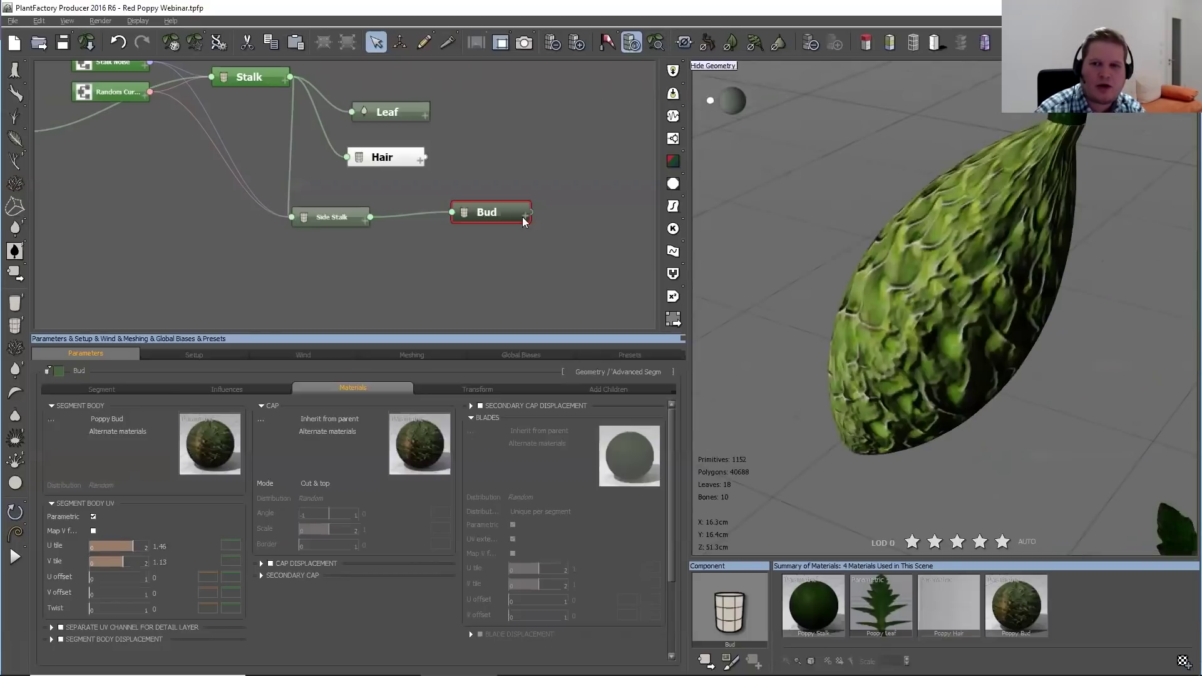
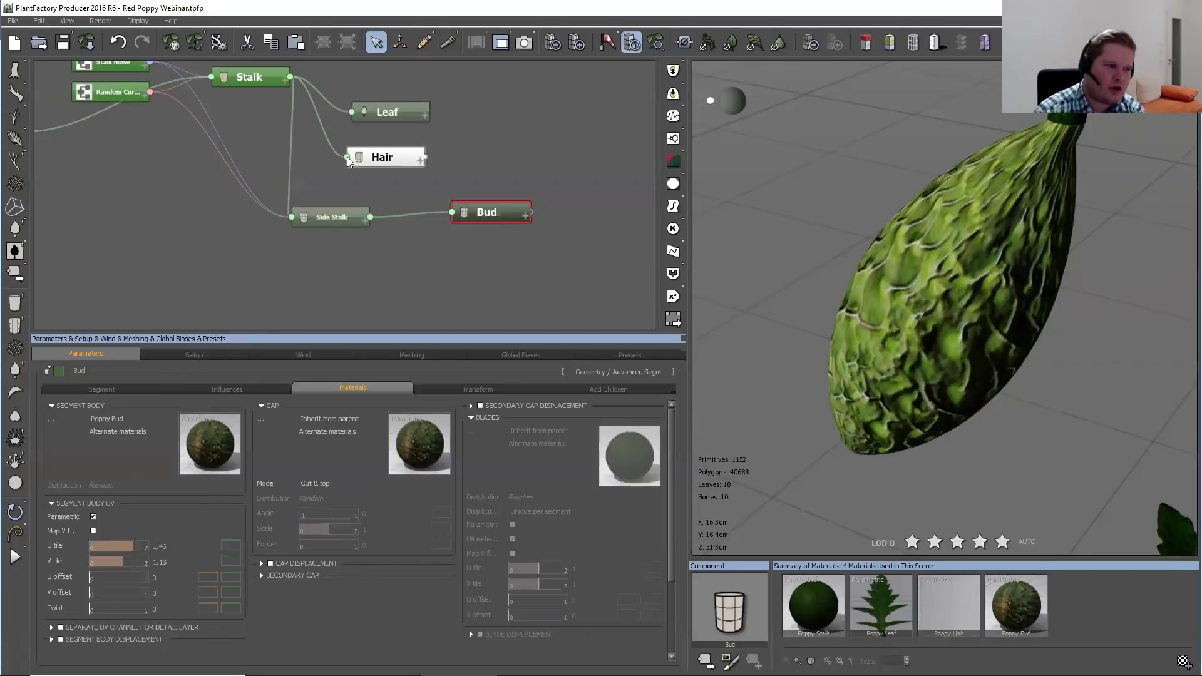
Connect the Hair node to the Bud as a child, and start the hairs from the surface of the segment
{"action": "left_click_drag", "start_coordinate": [349, 161], "coordinate": [476, 212]}
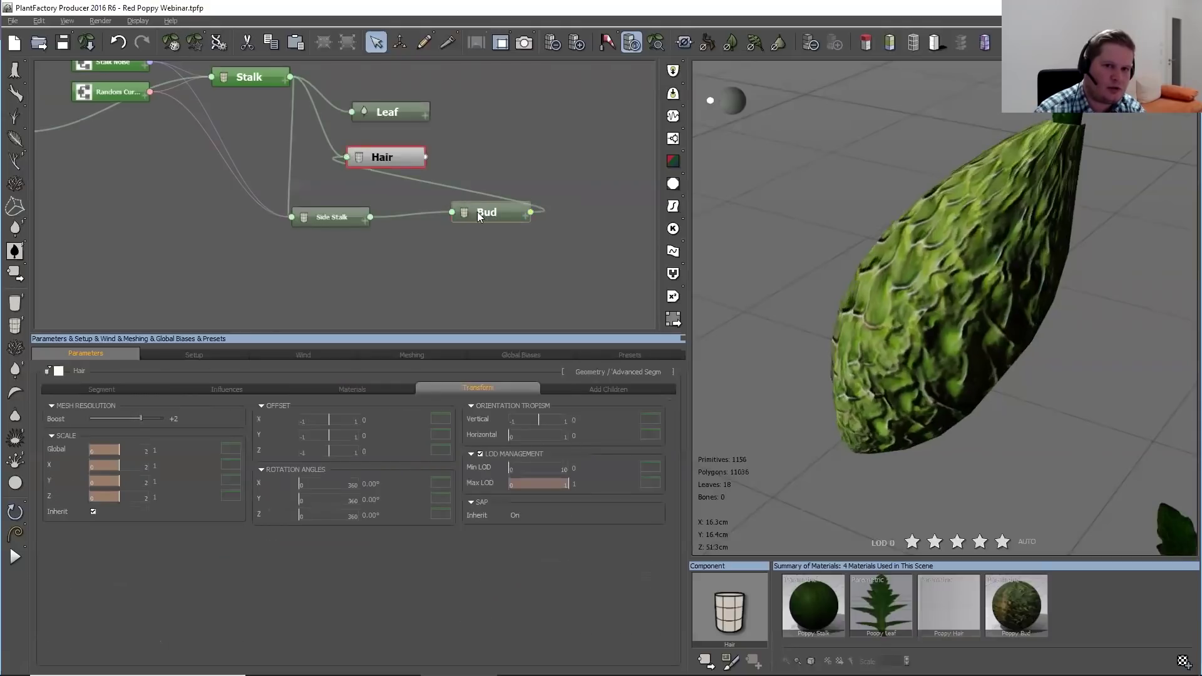
{"action": "left_click_drag", "start_coordinate": [401, 164], "coordinate": [614, 164]}
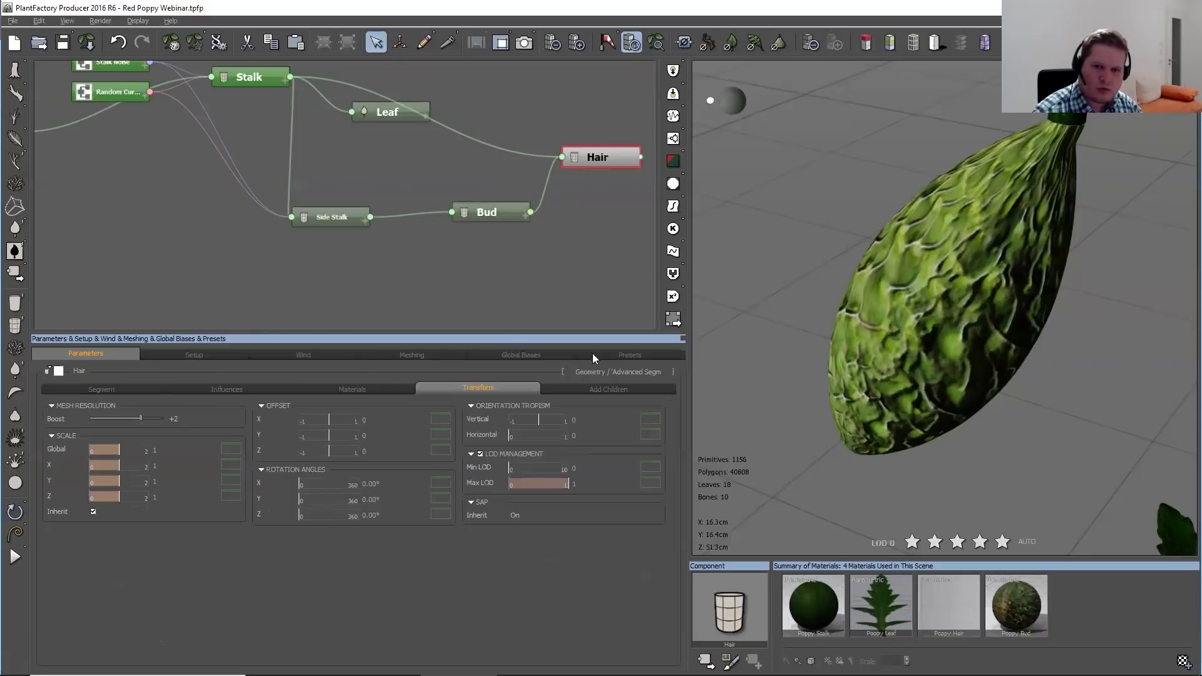
{"action": "left_click", "coordinate": [501, 213]}
{"action": "left_click", "coordinate": [602, 389]}
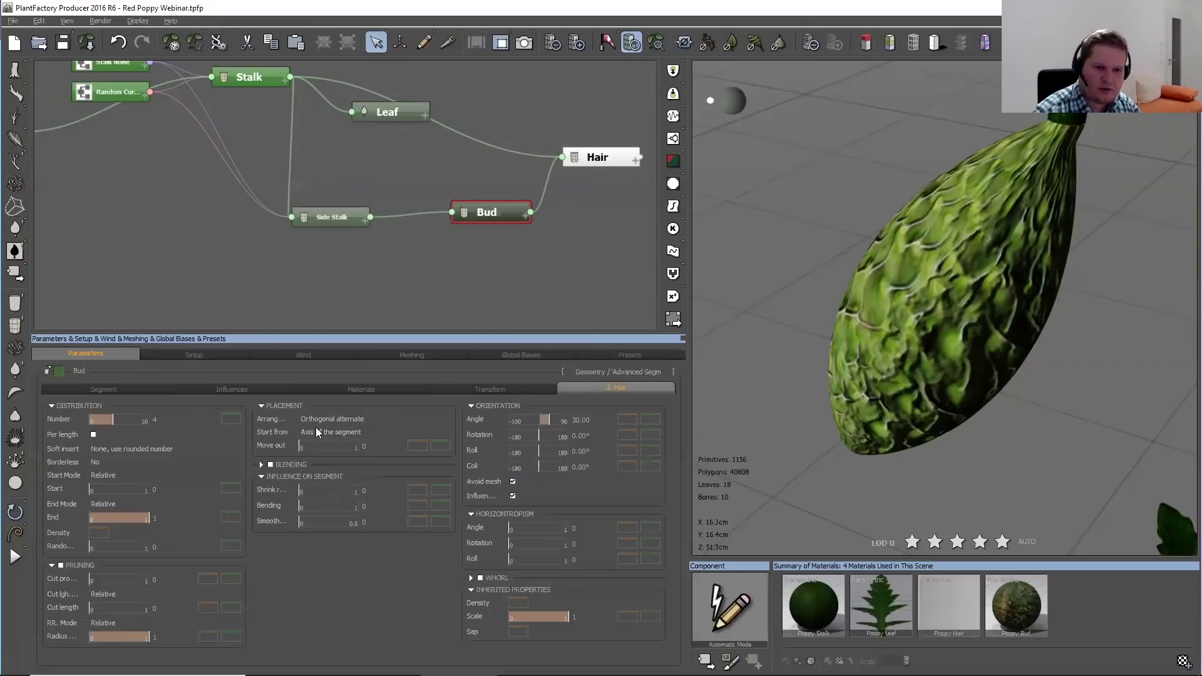
{"action": "left_click", "coordinate": [343, 432]}
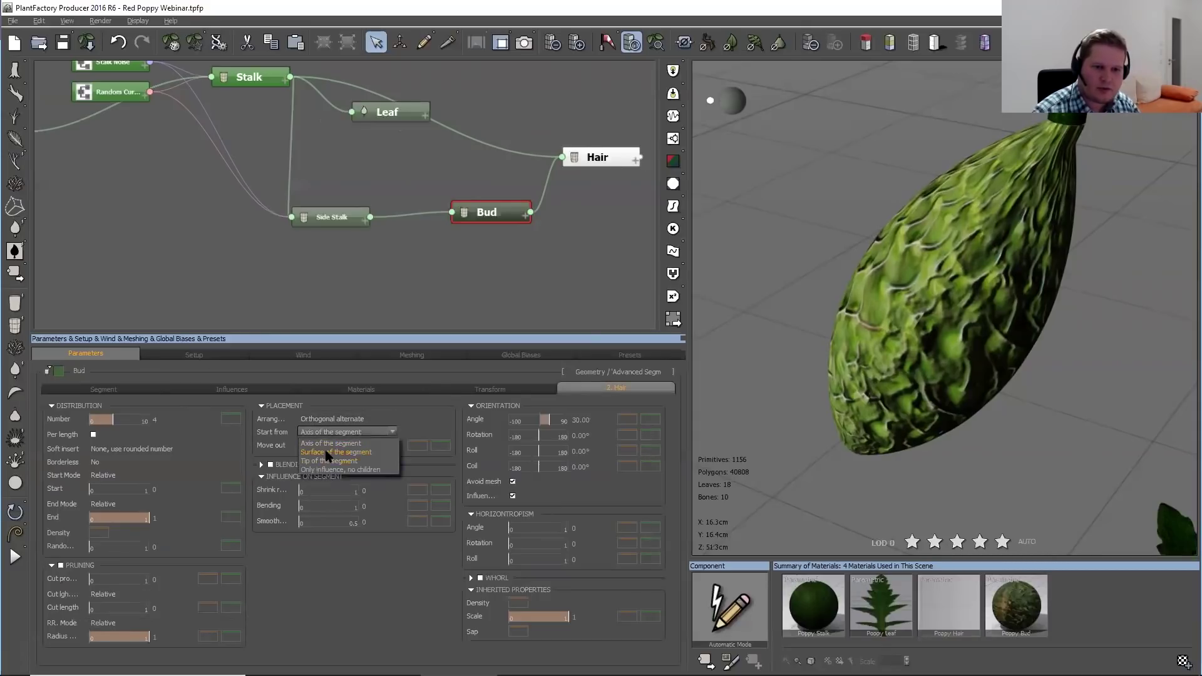
{"action": "left_click", "coordinate": [326, 452]}
Set the number of hairs on the Bud to 14.63 and enable Whorl with about 2.8 hairs per whorl
{"action": "left_click_drag", "start_coordinate": [144, 421], "coordinate": [178, 422]}
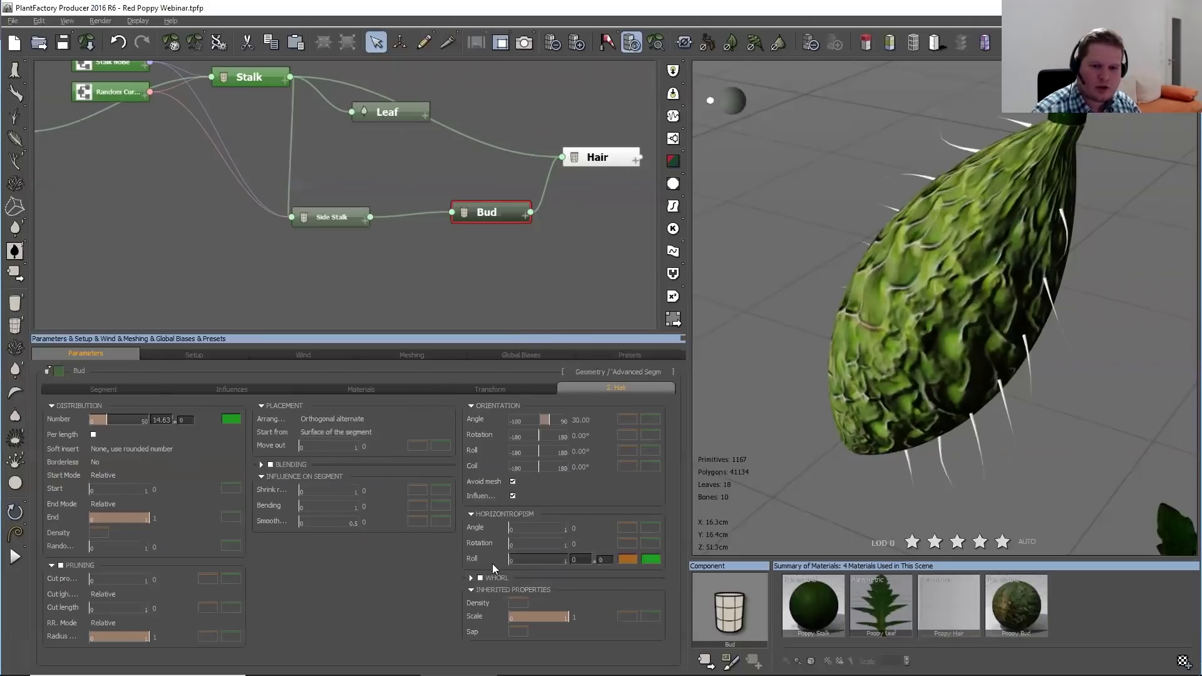
{"action": "left_click", "coordinate": [497, 577]}
{"action": "left_click_drag", "start_coordinate": [540, 592], "coordinate": [566, 592]}
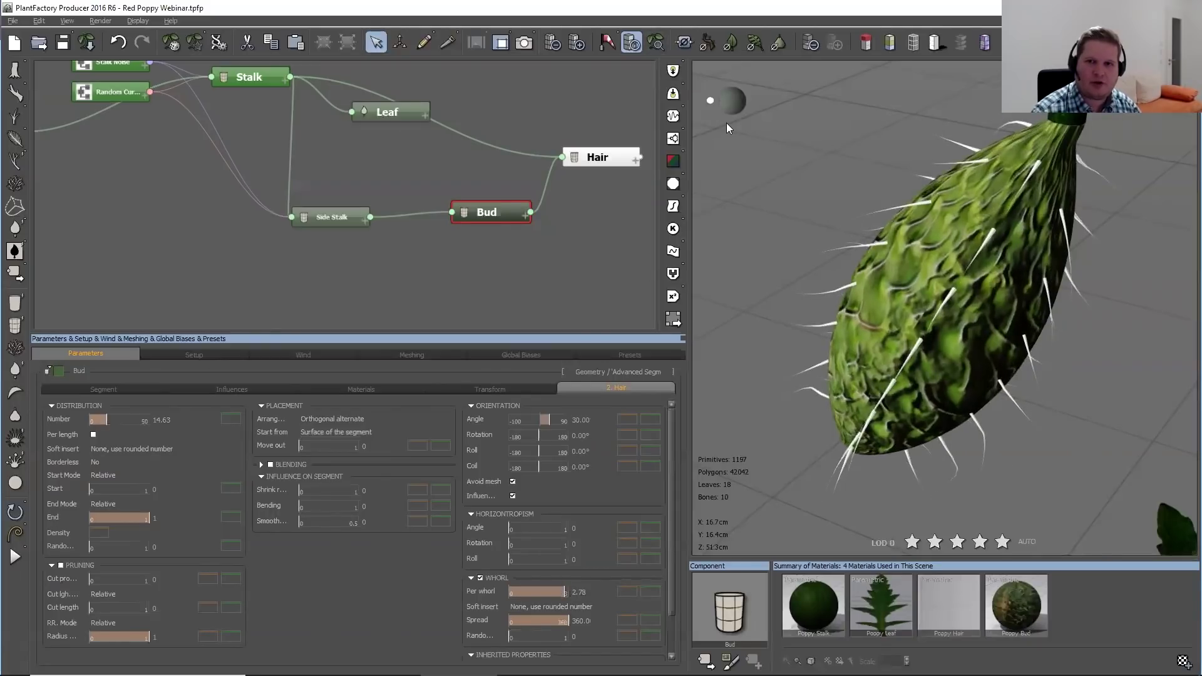
Check the hairs on the bud, raise their number to 28.69, and set their Coil to -30°
{"action": "left_click", "coordinate": [595, 243]}
{"action": "left_click", "coordinate": [655, 42]}
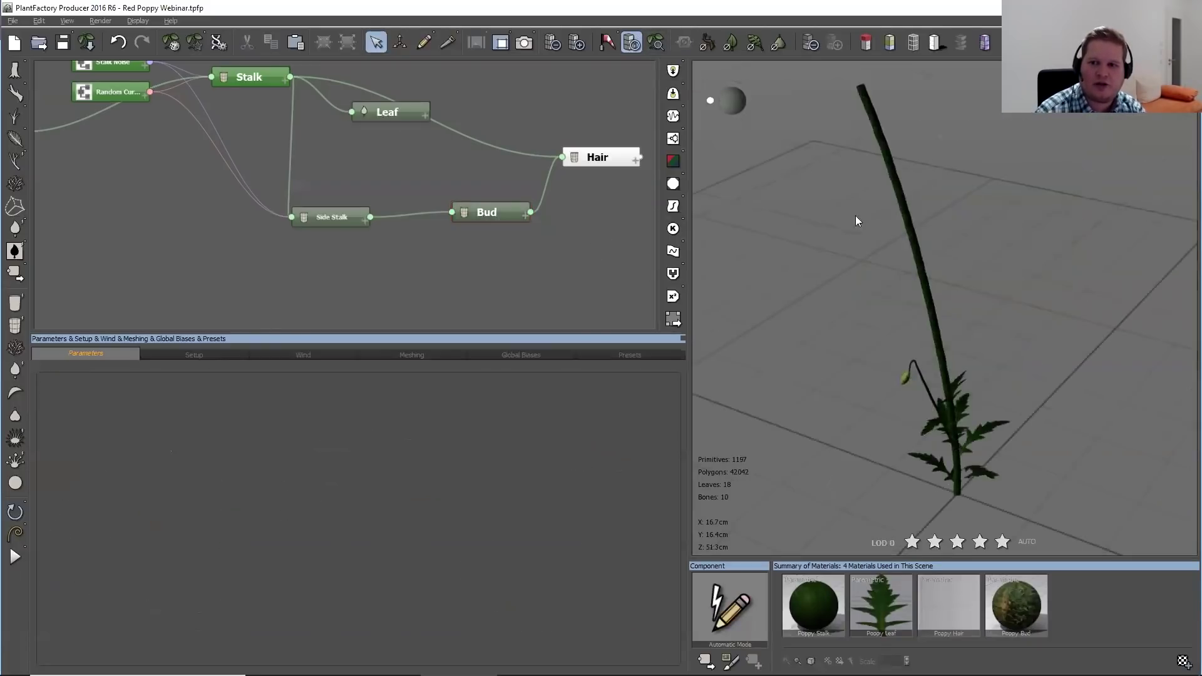
{"action": "scroll", "coordinate": [885, 381], "scroll_direction": "up", "scroll_amount": 5}
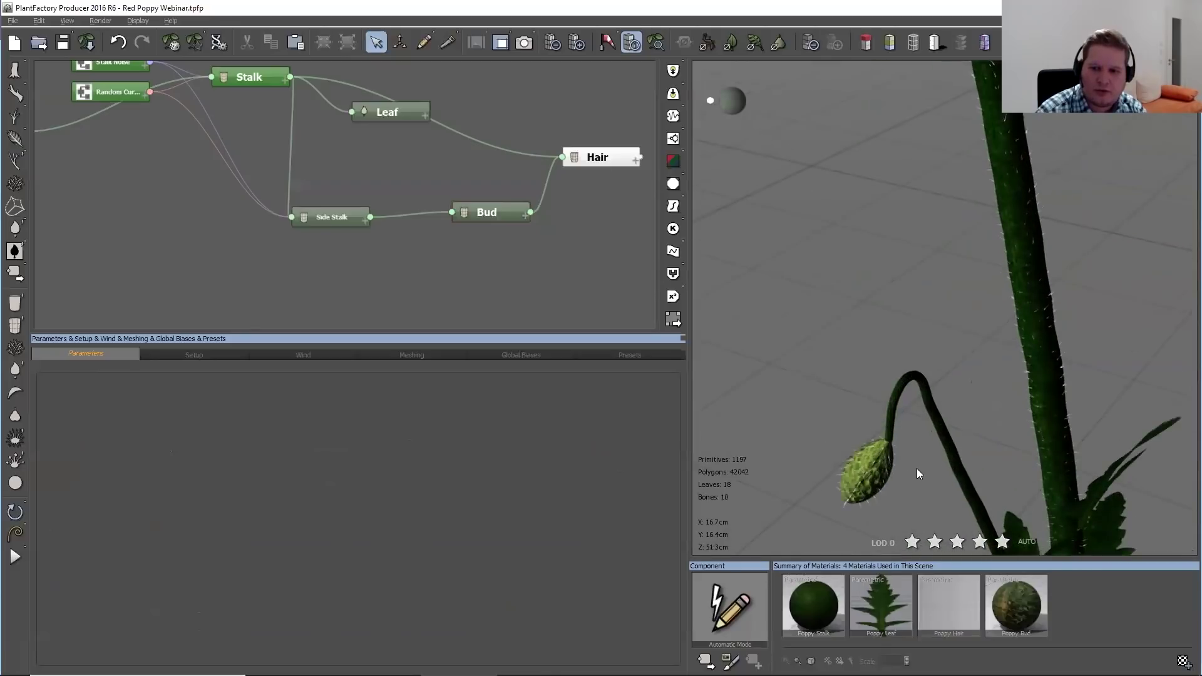
{"action": "left_click_drag", "start_coordinate": [917, 469], "coordinate": [953, 345]}
{"action": "mouse_move", "coordinate": [964, 386]}
{"action": "left_mouse_down"}
{"action": "mouse_move", "coordinate": [987, 378]}
{"action": "mouse_move", "coordinate": [971, 383]}
{"action": "left_mouse_up"}
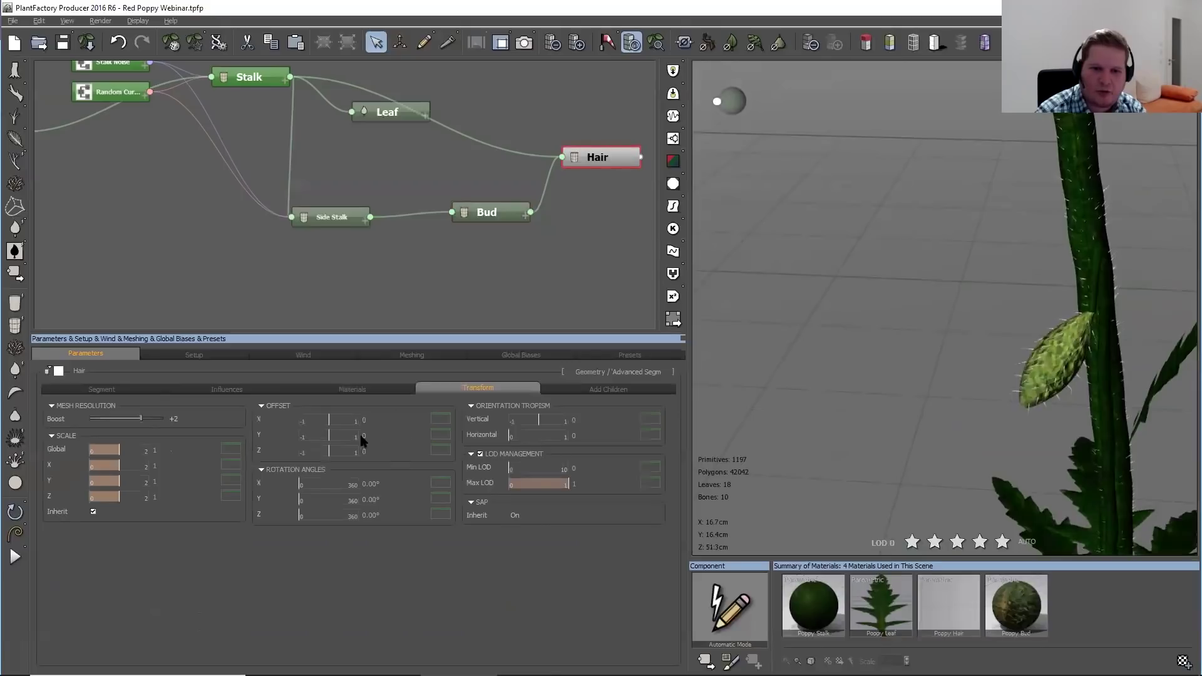
{"action": "left_click", "coordinate": [505, 207]}
{"action": "left_click_drag", "start_coordinate": [106, 419], "coordinate": [126, 418]}
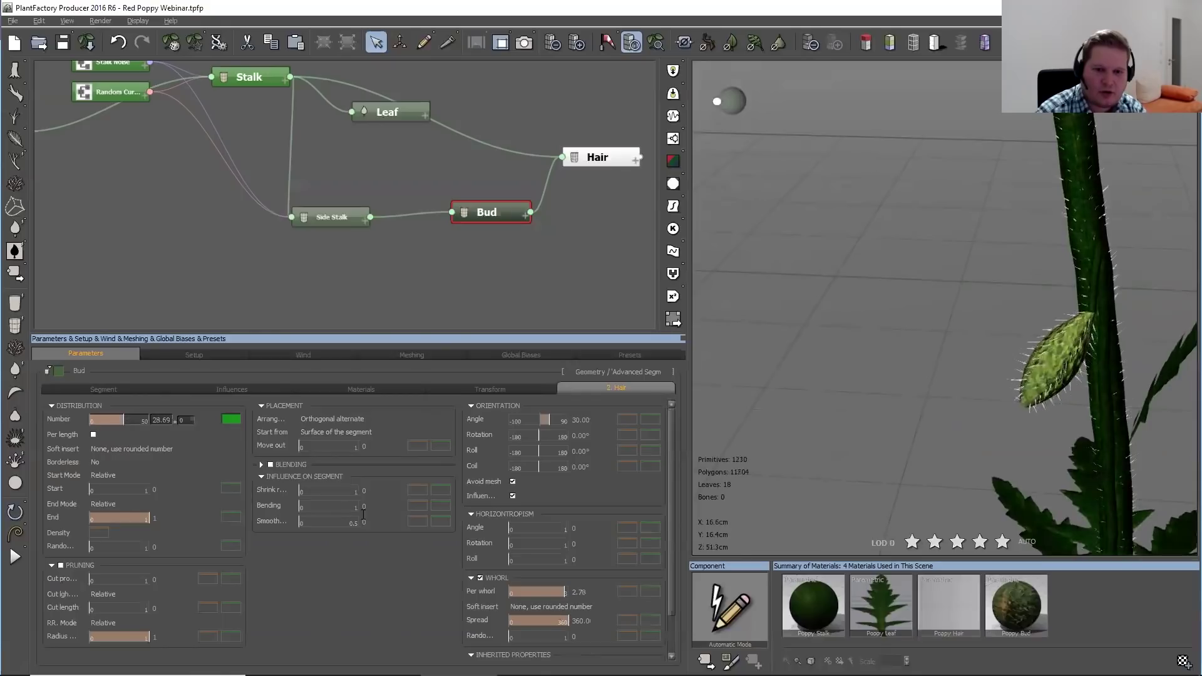
{"action": "mouse_move", "coordinate": [544, 464]}
{"action": "left_mouse_down"}
{"action": "mouse_move", "coordinate": [563, 471]}
{"action": "mouse_move", "coordinate": [533, 466]}
{"action": "left_mouse_up"}
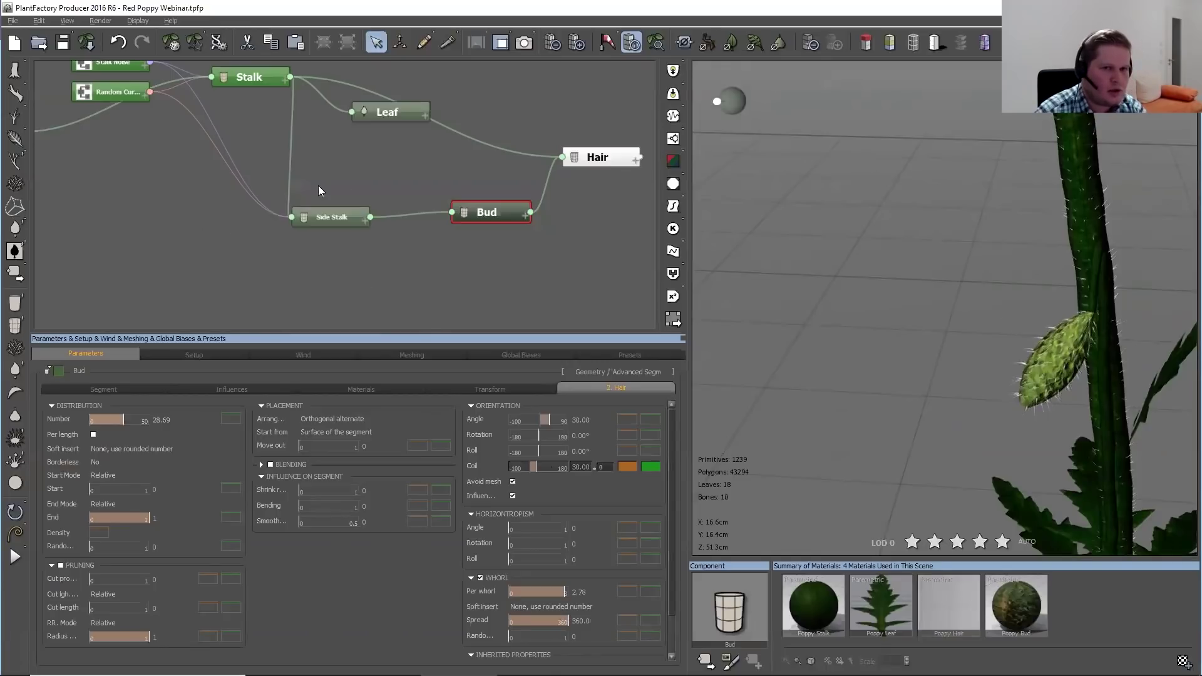
Copy the variance of the Number parameter from the Stalk's Hair distribution settings
{"action": "right_click", "coordinate": [270, 446]}
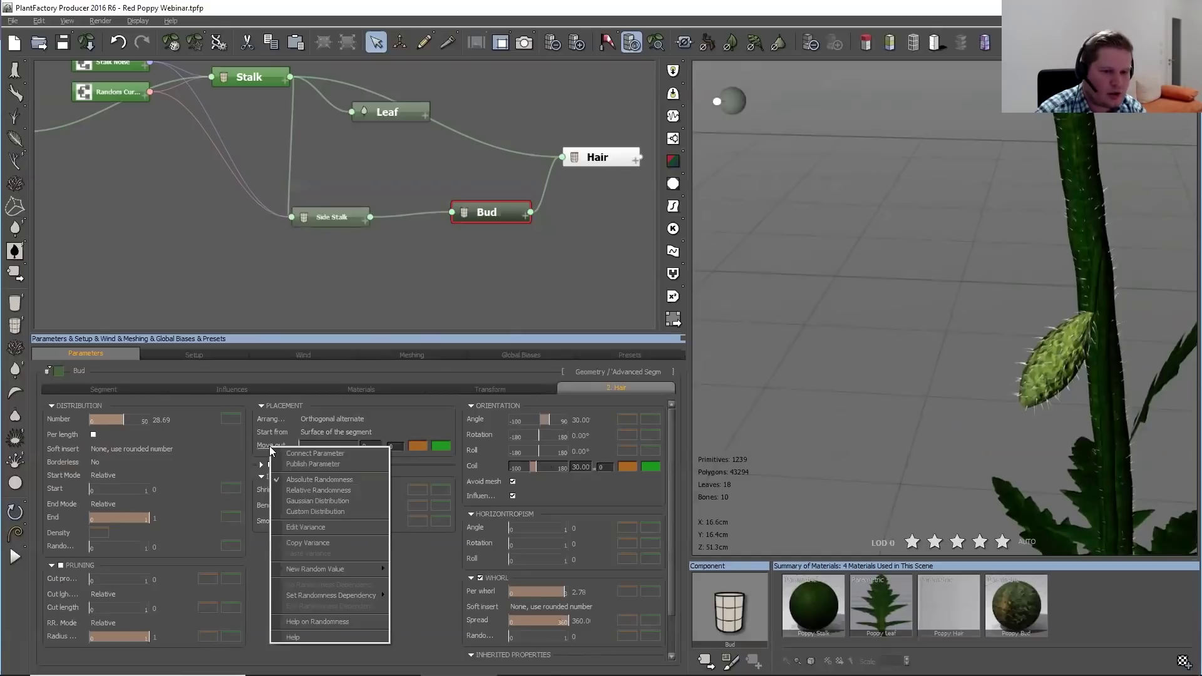
{"action": "left_click", "coordinate": [254, 86]}
{"action": "left_click", "coordinate": [254, 83]}
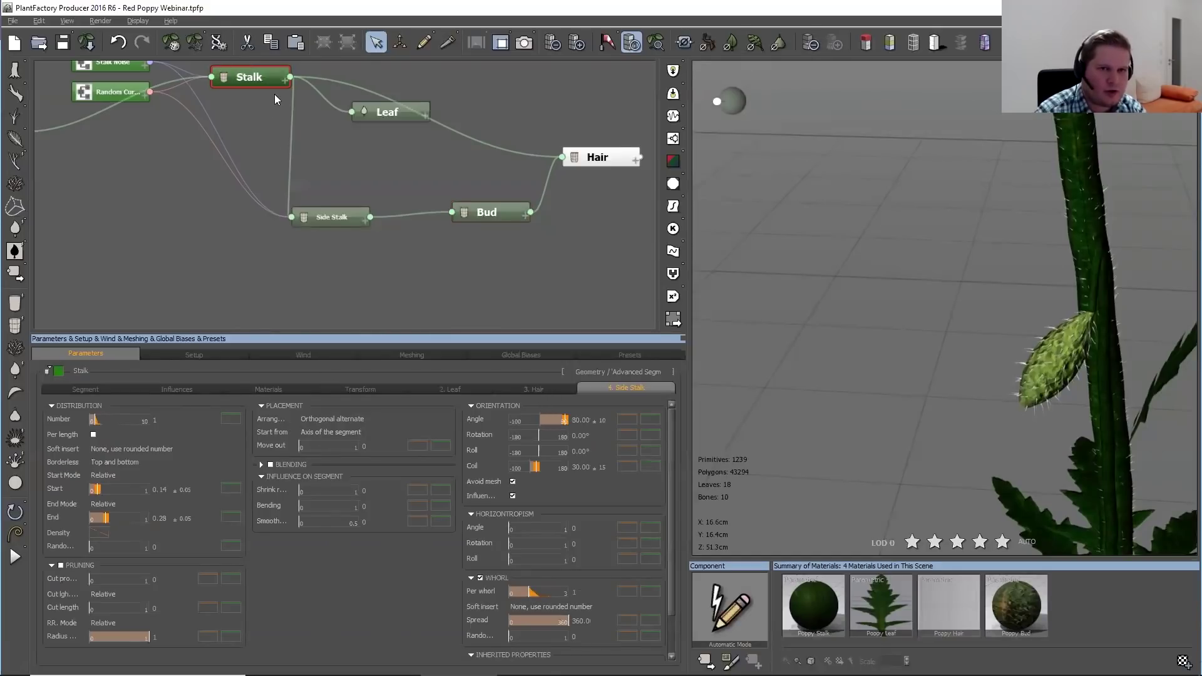
{"action": "left_click", "coordinate": [522, 387]}
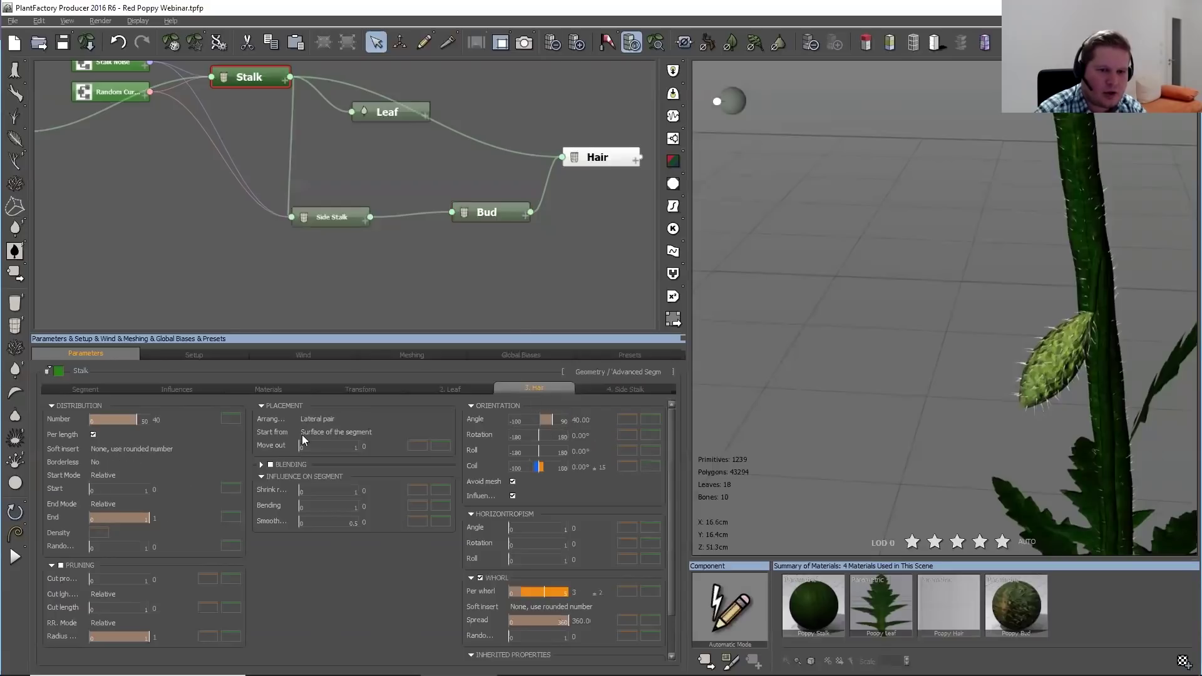
{"action": "right_click", "coordinate": [56, 425]}
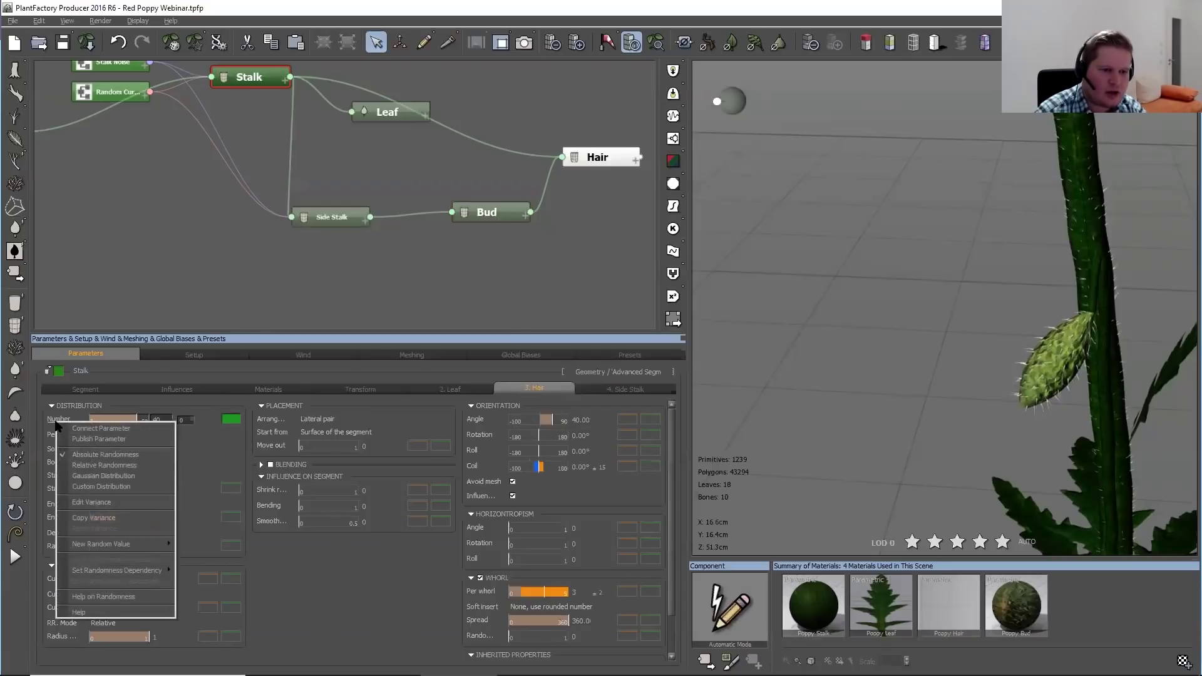
{"action": "left_click", "coordinate": [109, 517]}
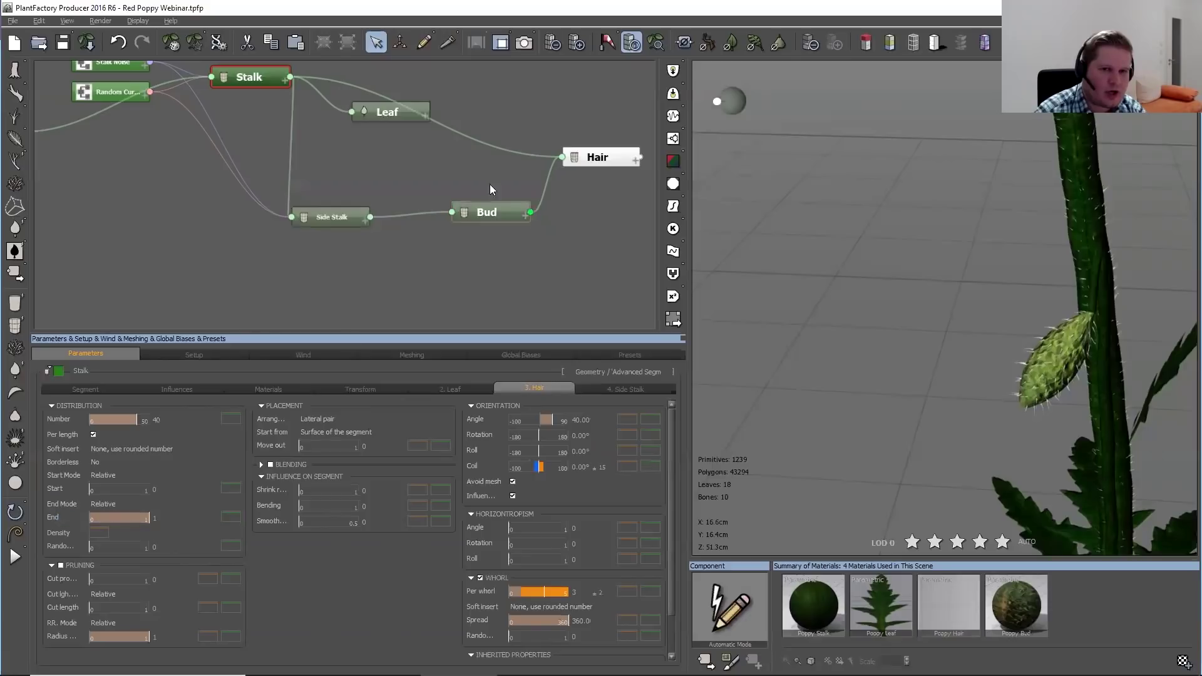
Paste the copied variance onto the Number parameter in the Bud's Hair distribution settings
{"action": "left_click", "coordinate": [477, 218]}
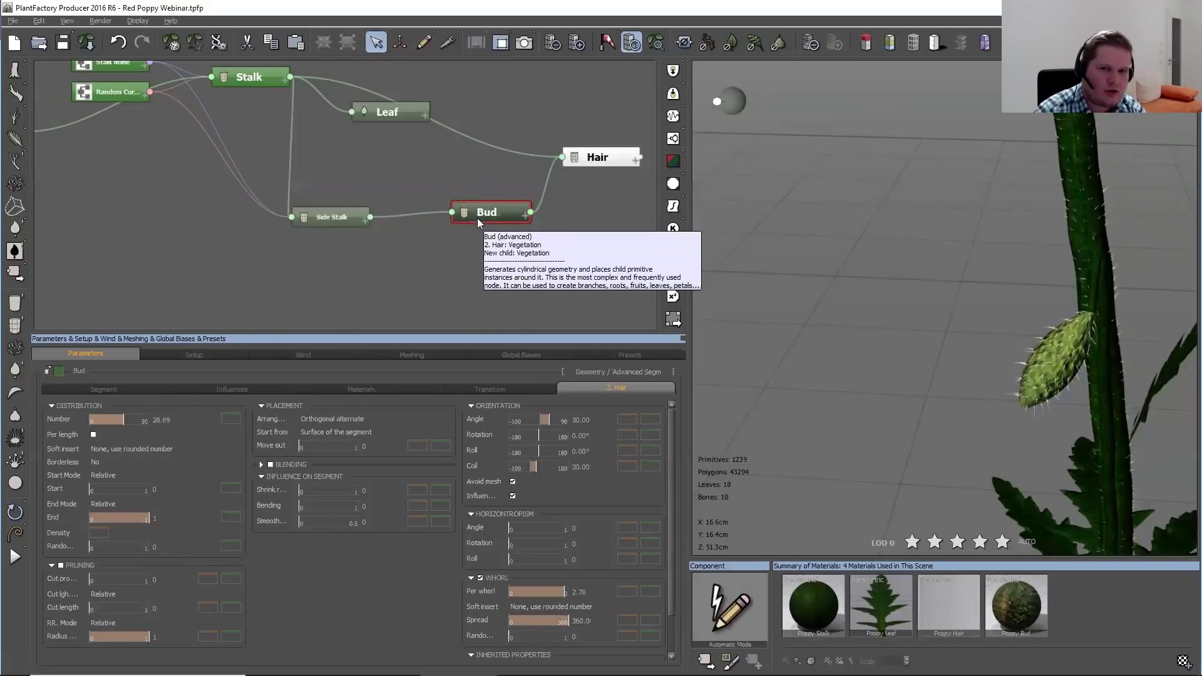
{"action": "right_click", "coordinate": [54, 414]}
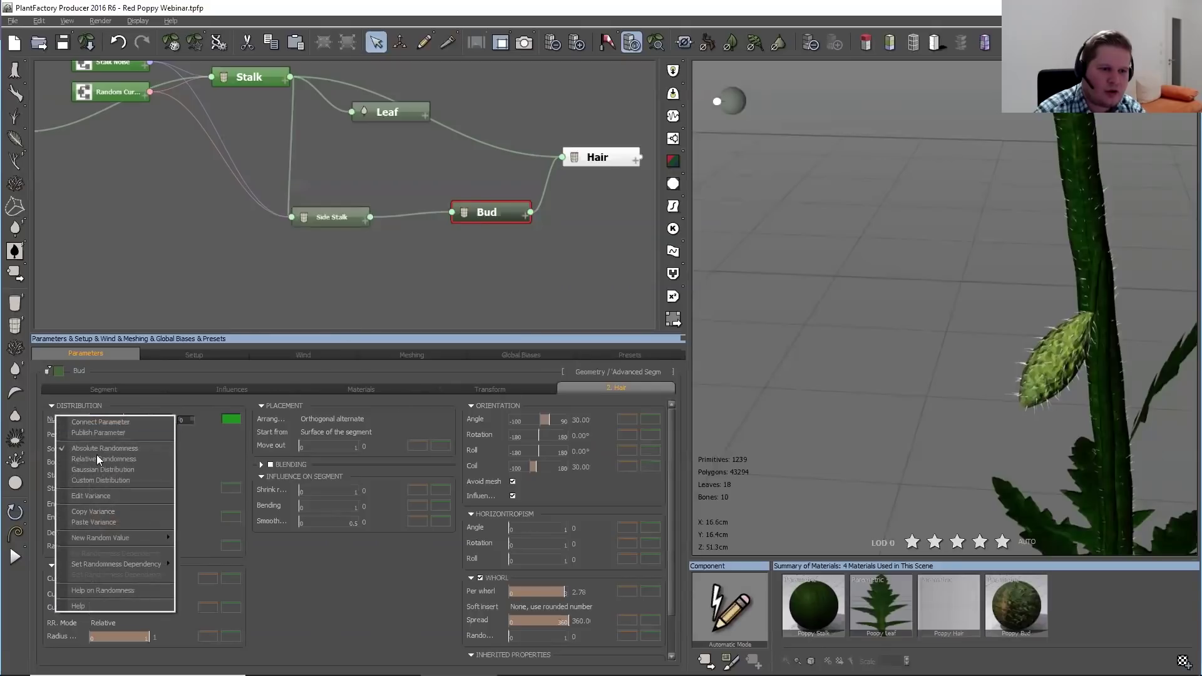
{"action": "left_click", "coordinate": [103, 522]}
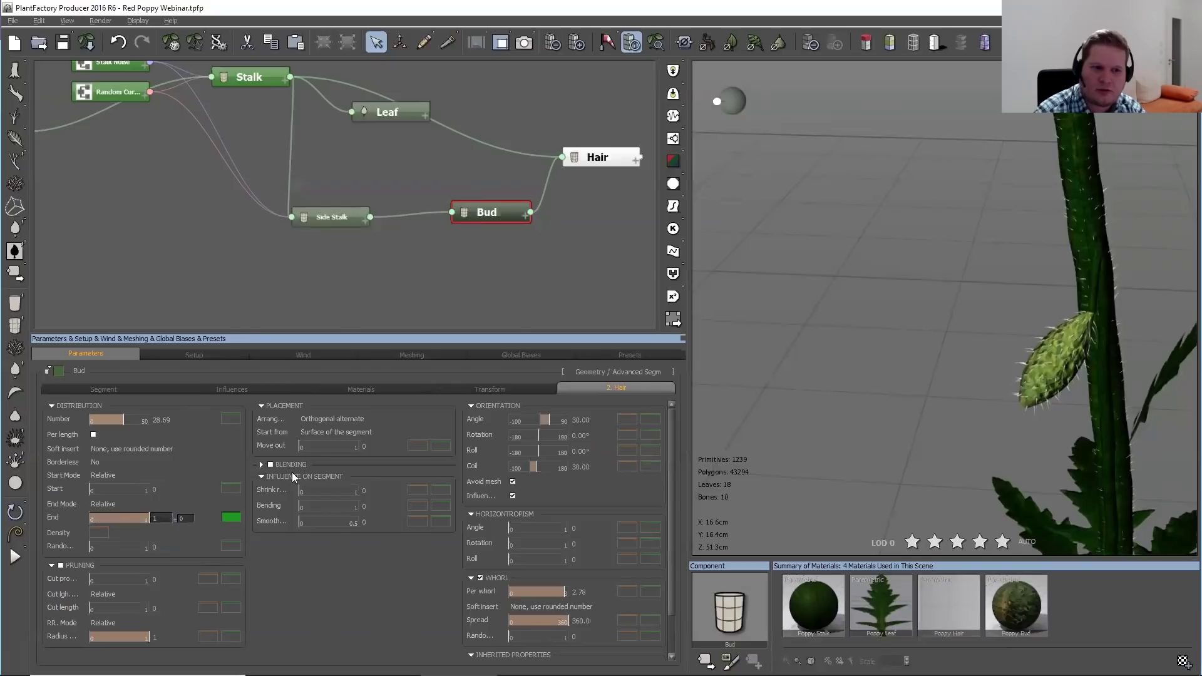
Connect the Hair node to the Side Stalk as a child and check the hairs on the drooping stalk
{"action": "left_click_drag", "start_coordinate": [941, 354], "coordinate": [922, 390]}
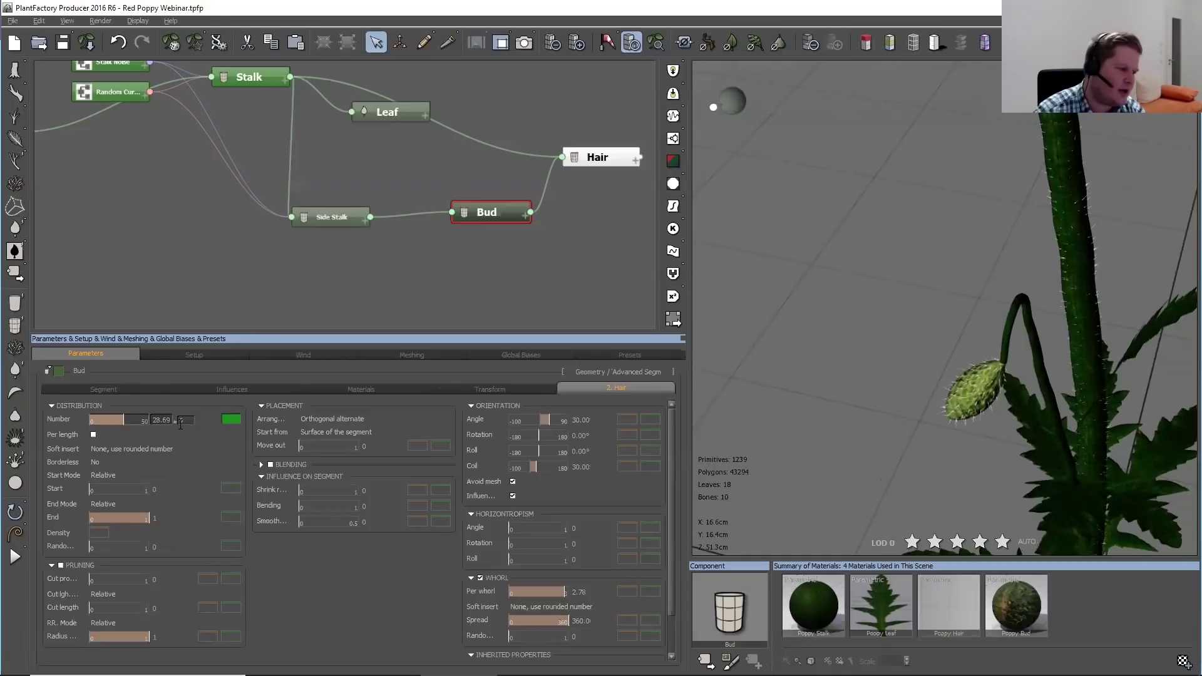
{"action": "left_click_drag", "start_coordinate": [1069, 317], "coordinate": [945, 348]}
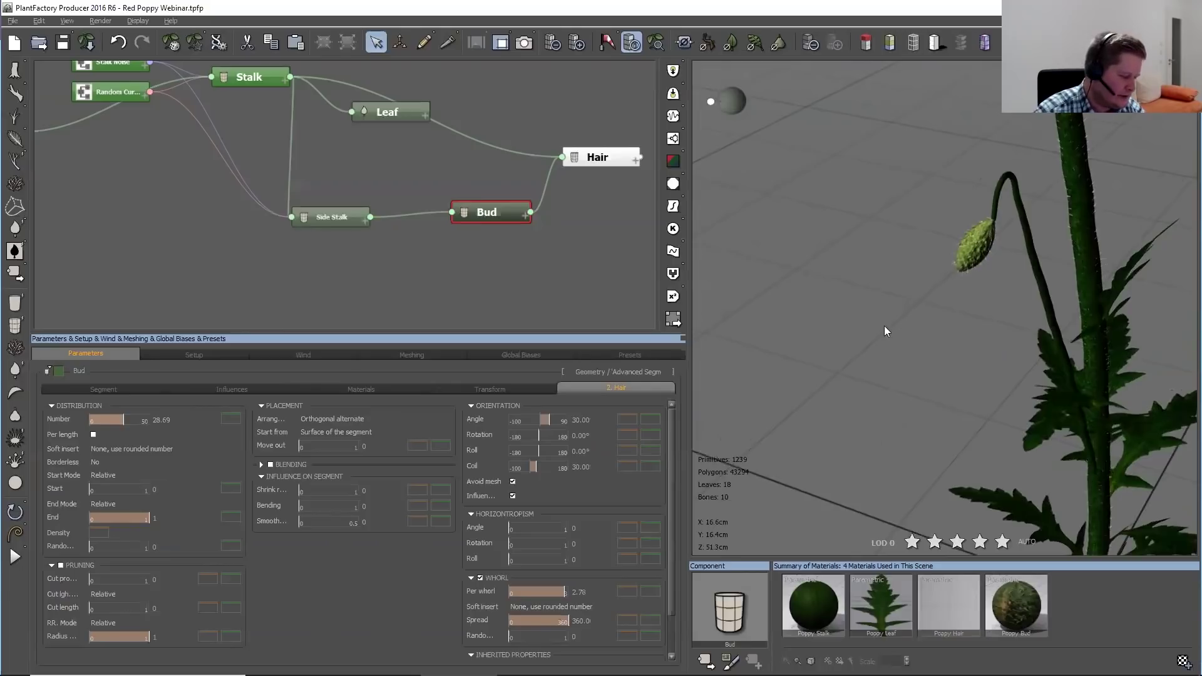
{"action": "left_click_drag", "start_coordinate": [882, 333], "coordinate": [986, 348]}
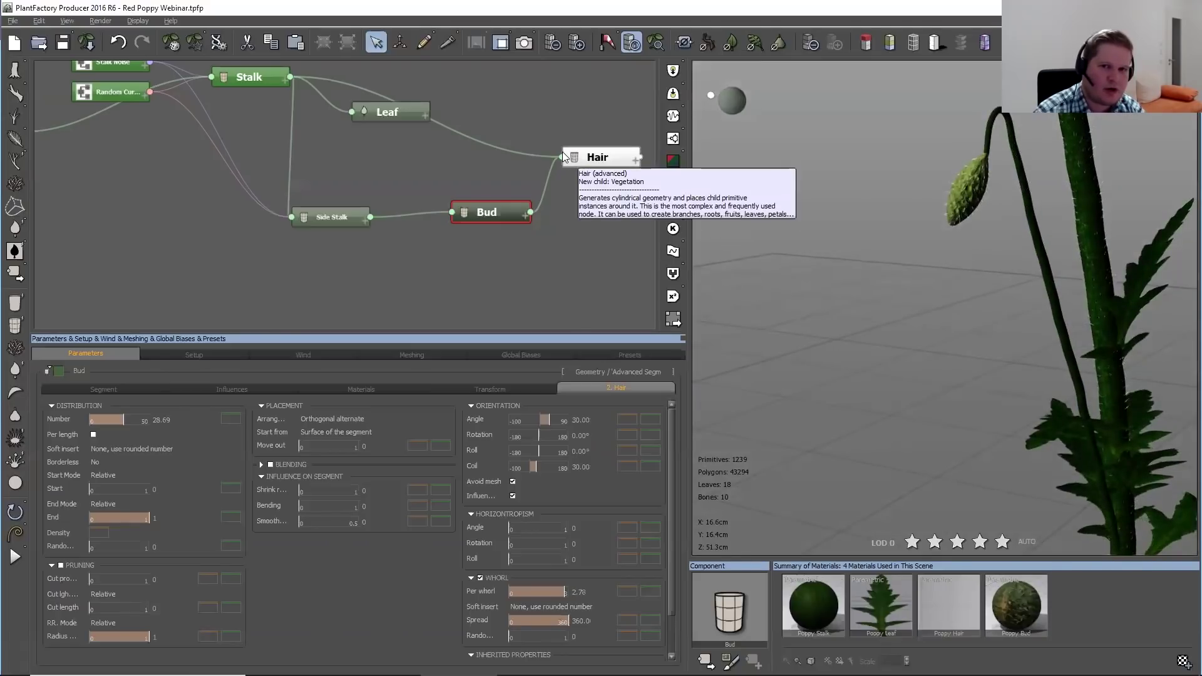
{"action": "left_click_drag", "start_coordinate": [560, 159], "coordinate": [367, 236]}
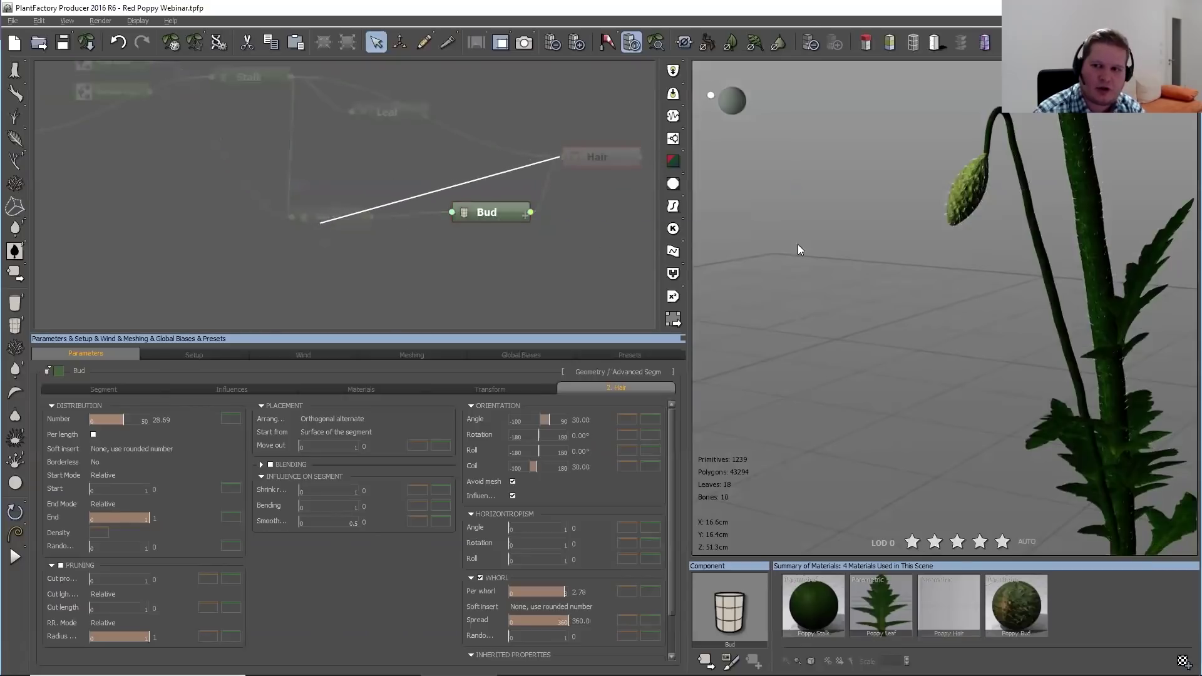
{"action": "scroll", "coordinate": [1049, 212], "scroll_direction": "up", "scroll_amount": 5}
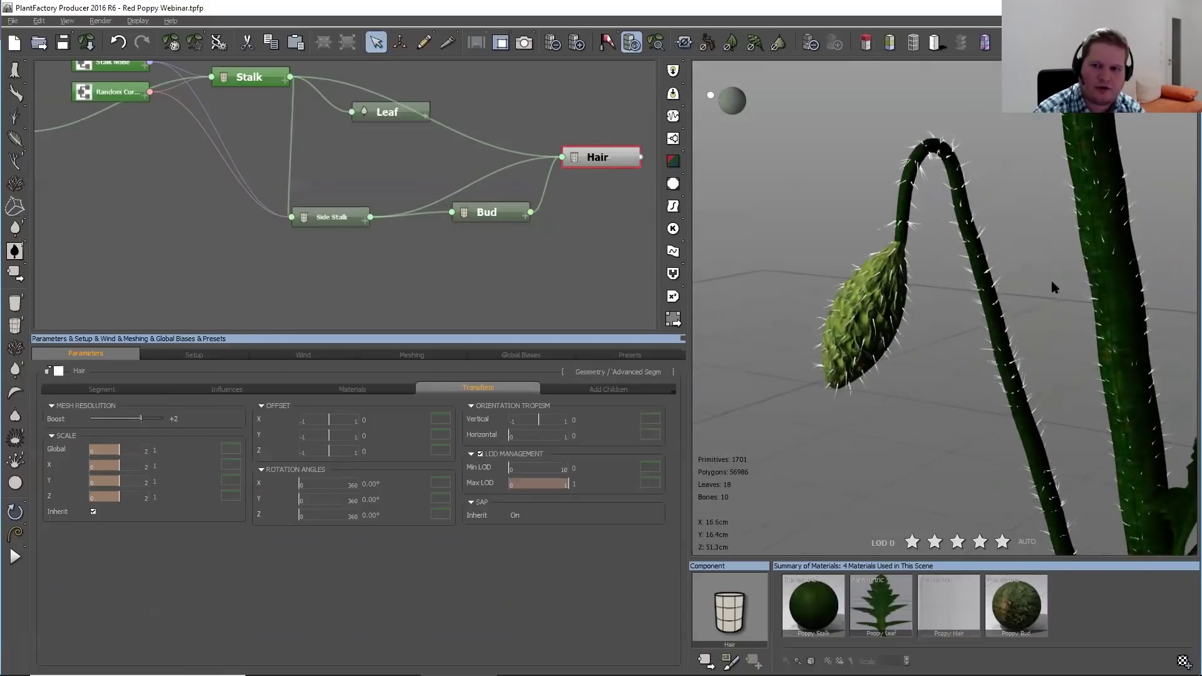
{"action": "left_click_drag", "start_coordinate": [1052, 281], "coordinate": [920, 254]}
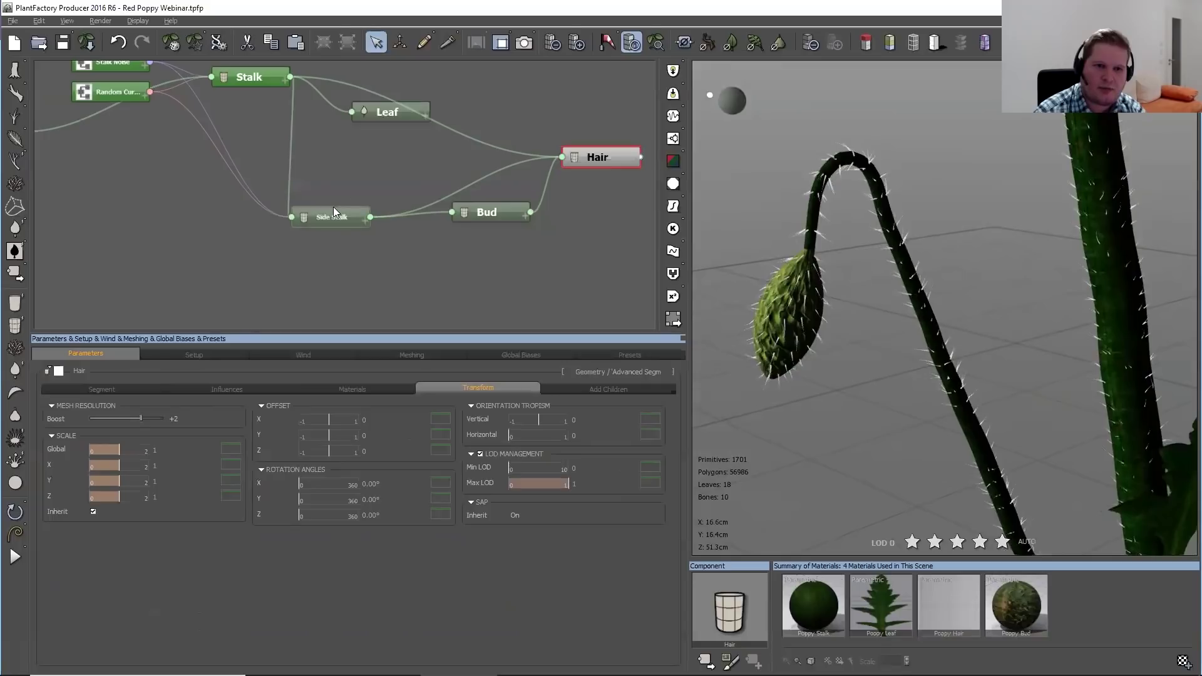
Connect the Leaf node to the Side Stalk's second child slot and reposition the Leaf node above the Bud node
{"action": "left_click_drag", "start_coordinate": [349, 114], "coordinate": [327, 217]}
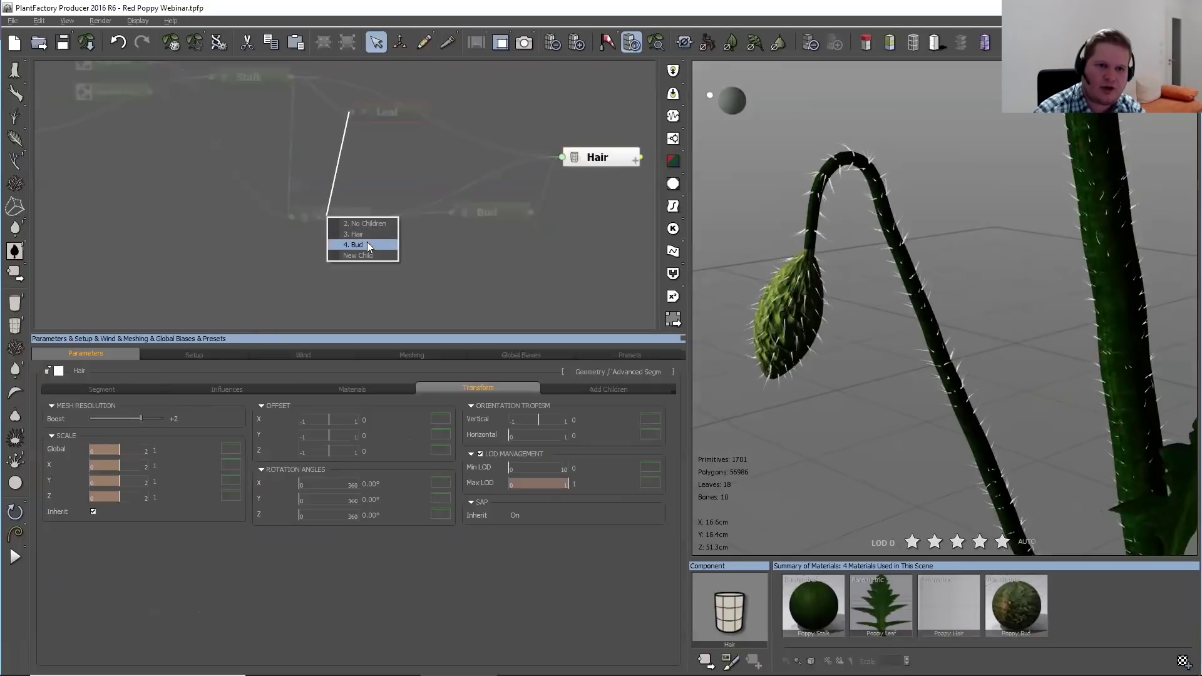
{"action": "left_click", "coordinate": [369, 225]}
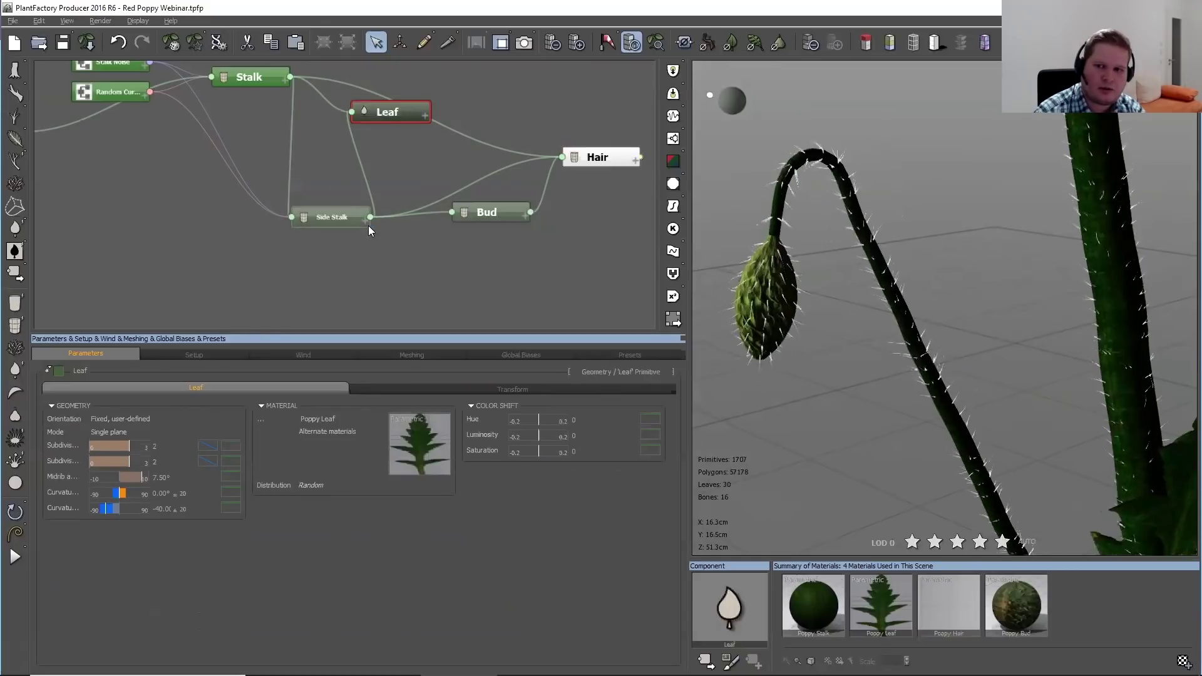
{"action": "left_click", "coordinate": [652, 43]}
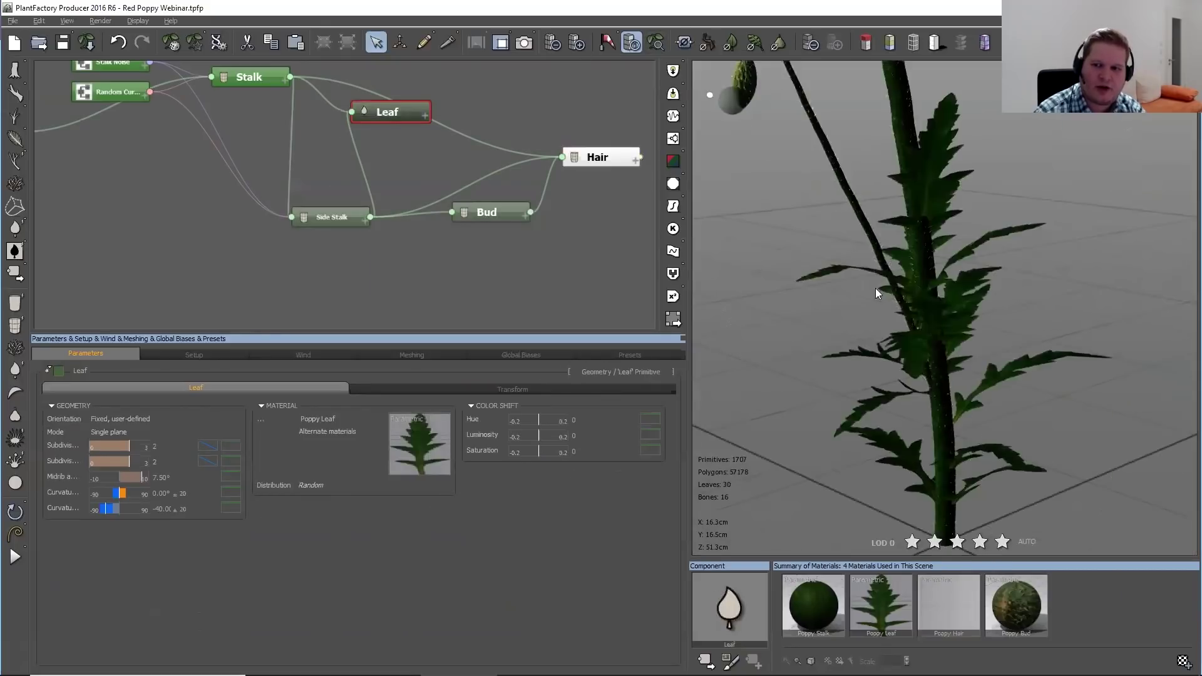
{"action": "left_click_drag", "start_coordinate": [856, 316], "coordinate": [926, 323]}
{"action": "left_click_drag", "start_coordinate": [387, 123], "coordinate": [490, 117]}
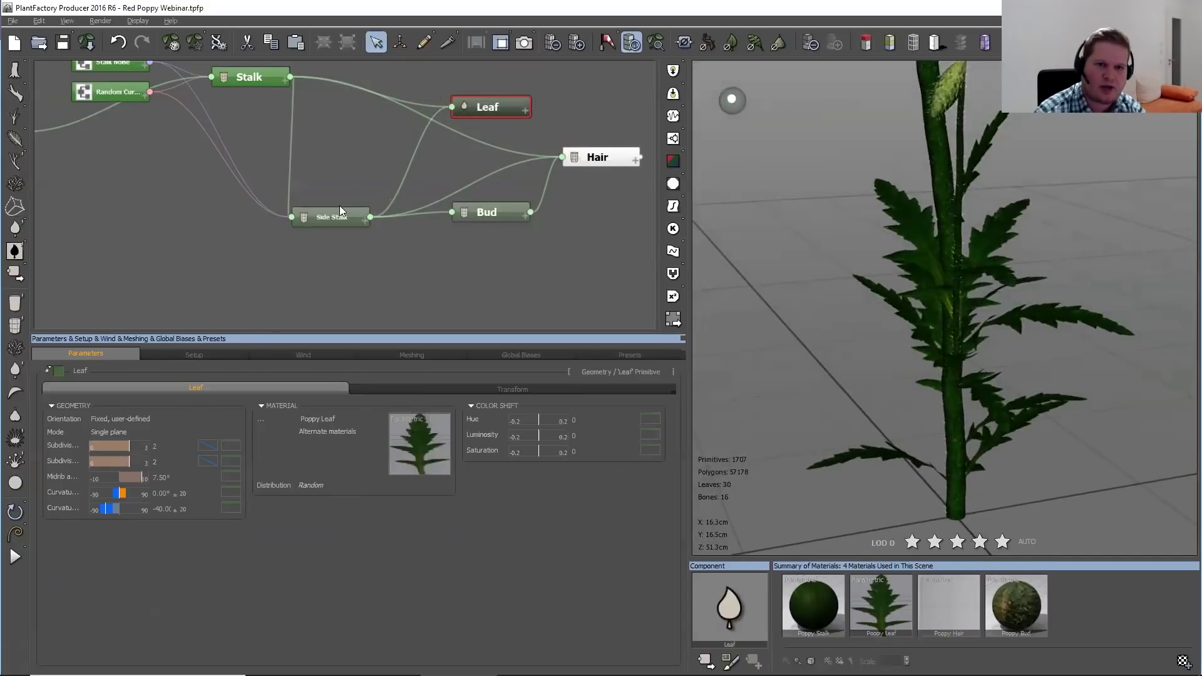
Set the Side Stalk's leaf Number to 2 with a variance of 1, distributed from Start 0.53 to End 0.76
{"action": "left_click", "coordinate": [338, 213]}
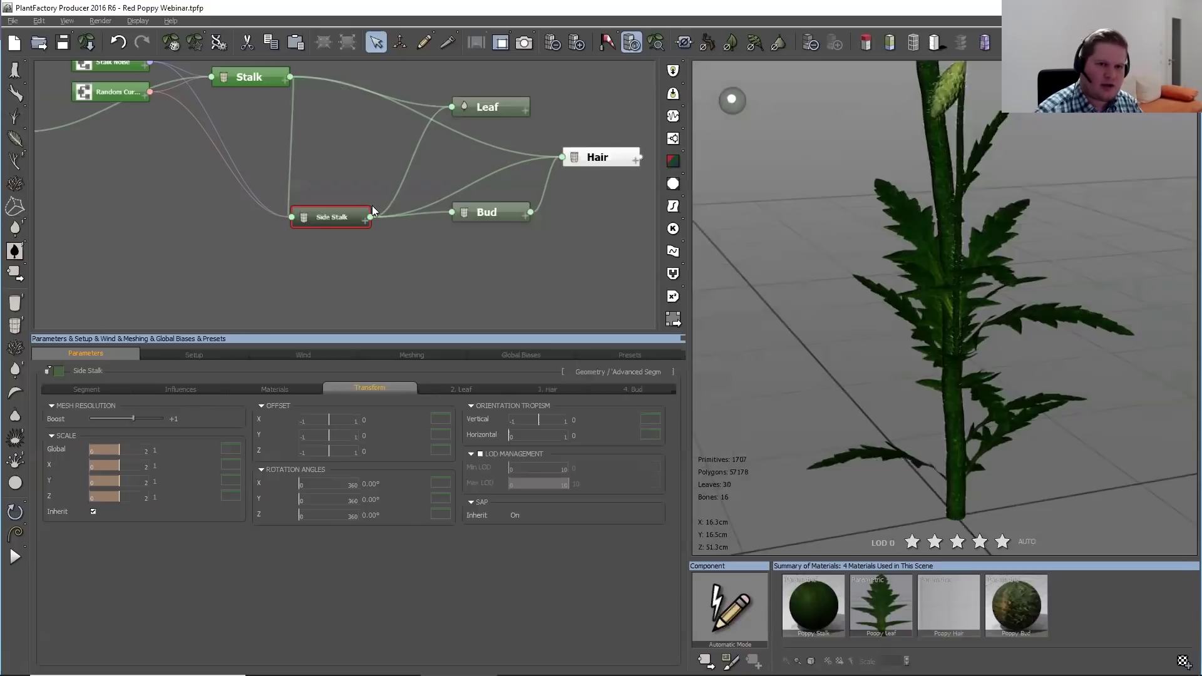
{"action": "left_click", "coordinate": [475, 391]}
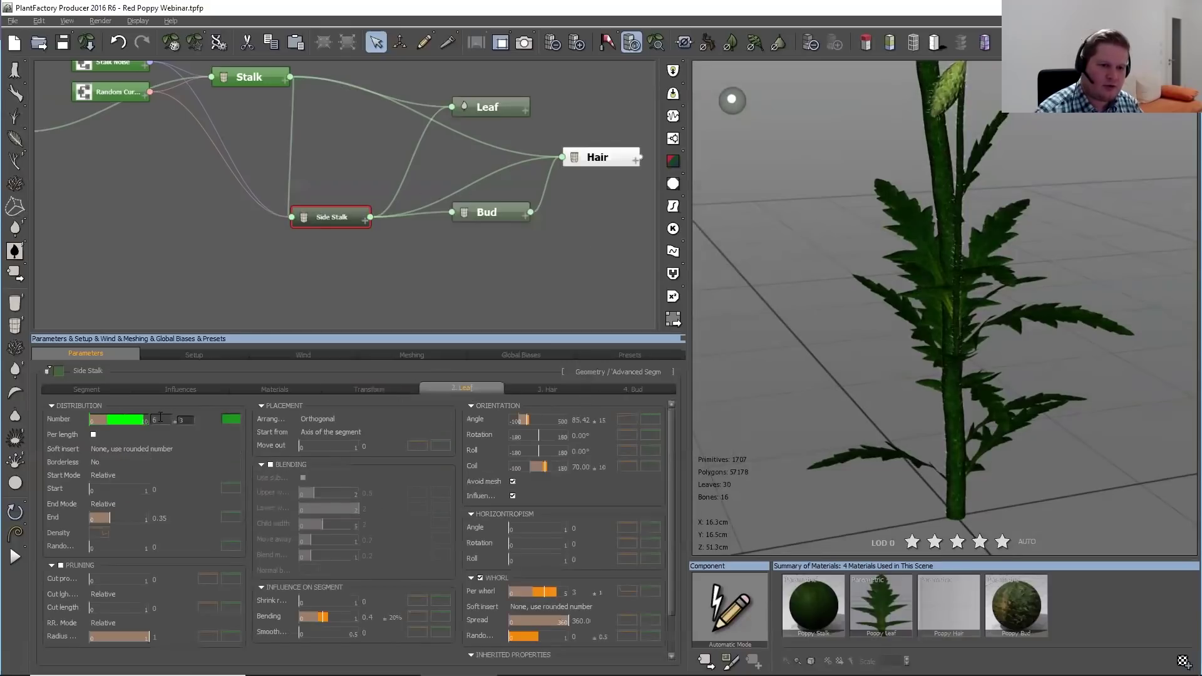
{"action": "type", "text": "2"}
{"action": "key", "text": "Return"}
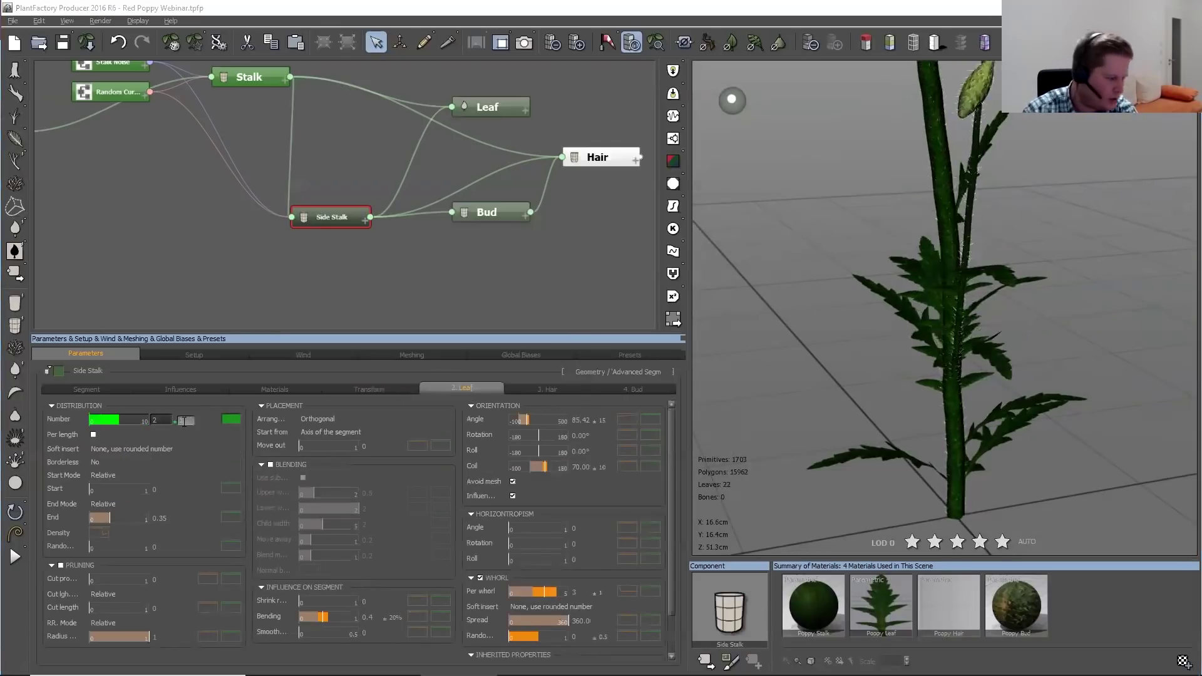
{"action": "left_click", "coordinate": [183, 421]}
{"action": "type", "text": "1"}
{"action": "key", "text": "Return"}
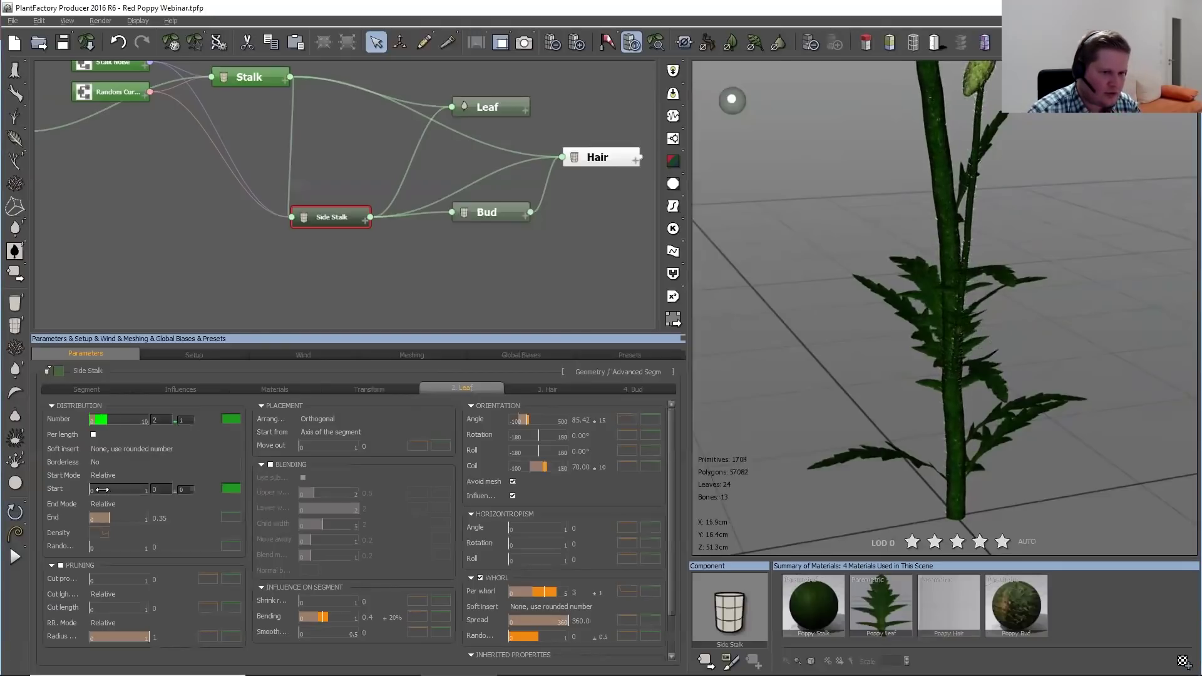
{"action": "left_click_drag", "start_coordinate": [102, 489], "coordinate": [132, 489]}
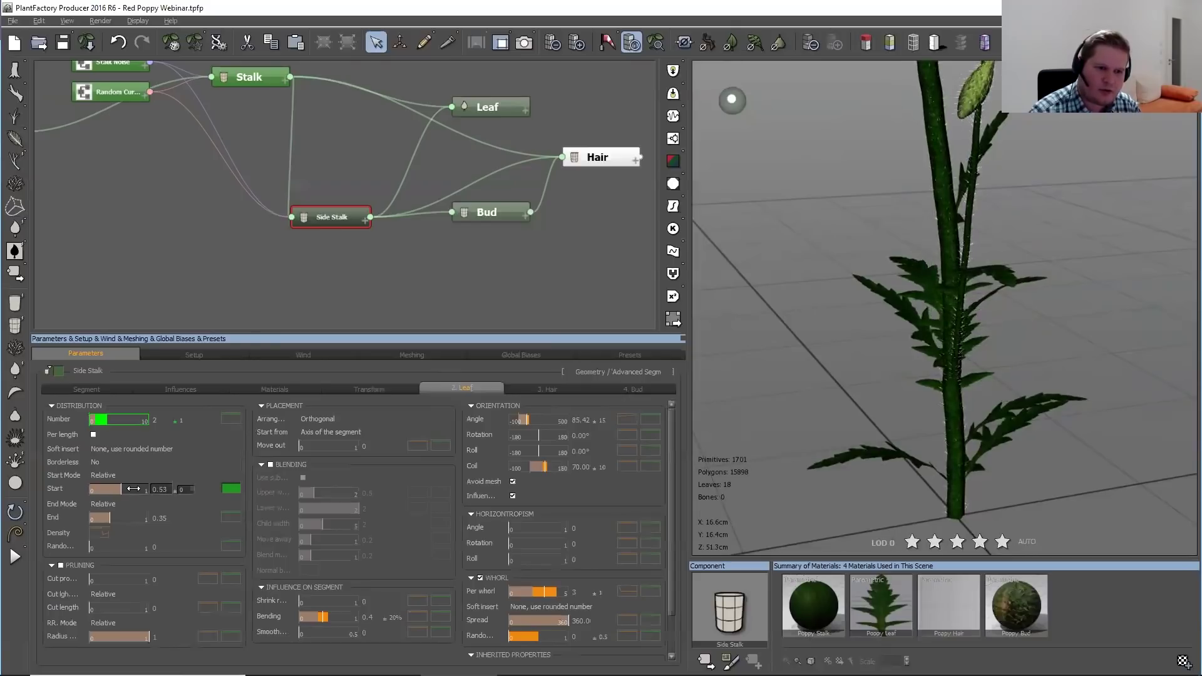
{"action": "left_click_drag", "start_coordinate": [134, 488], "coordinate": [130, 514]}
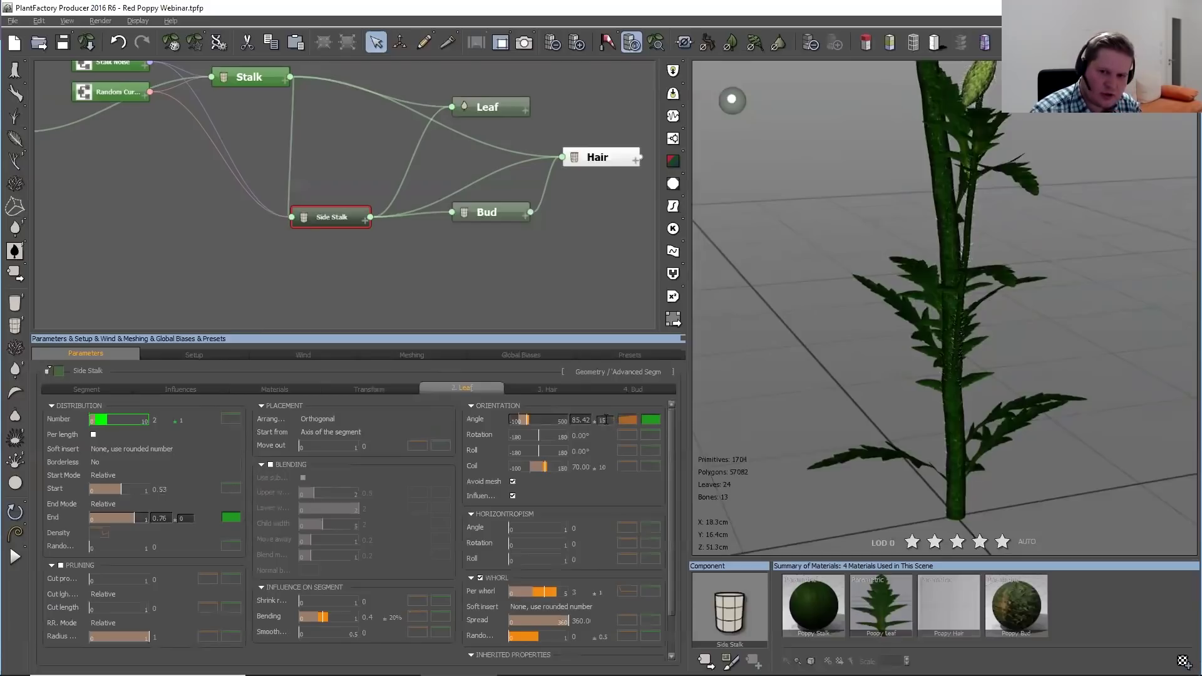
Raise the starting keypoint of the Side Stalk leaves' Angle profile to 0.8602
{"action": "right_click", "coordinate": [627, 420]}
{"action": "left_click", "coordinate": [653, 427]}
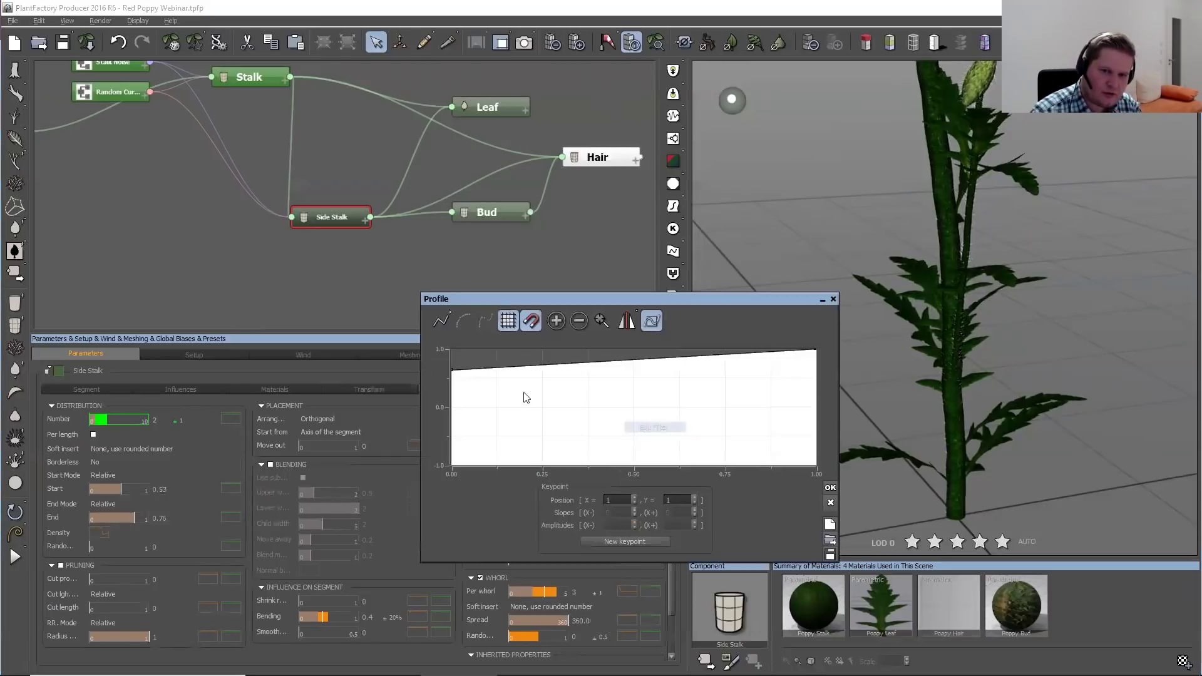
{"action": "left_click", "coordinate": [452, 370]}
{"action": "left_click_drag", "start_coordinate": [453, 370], "coordinate": [447, 356]}
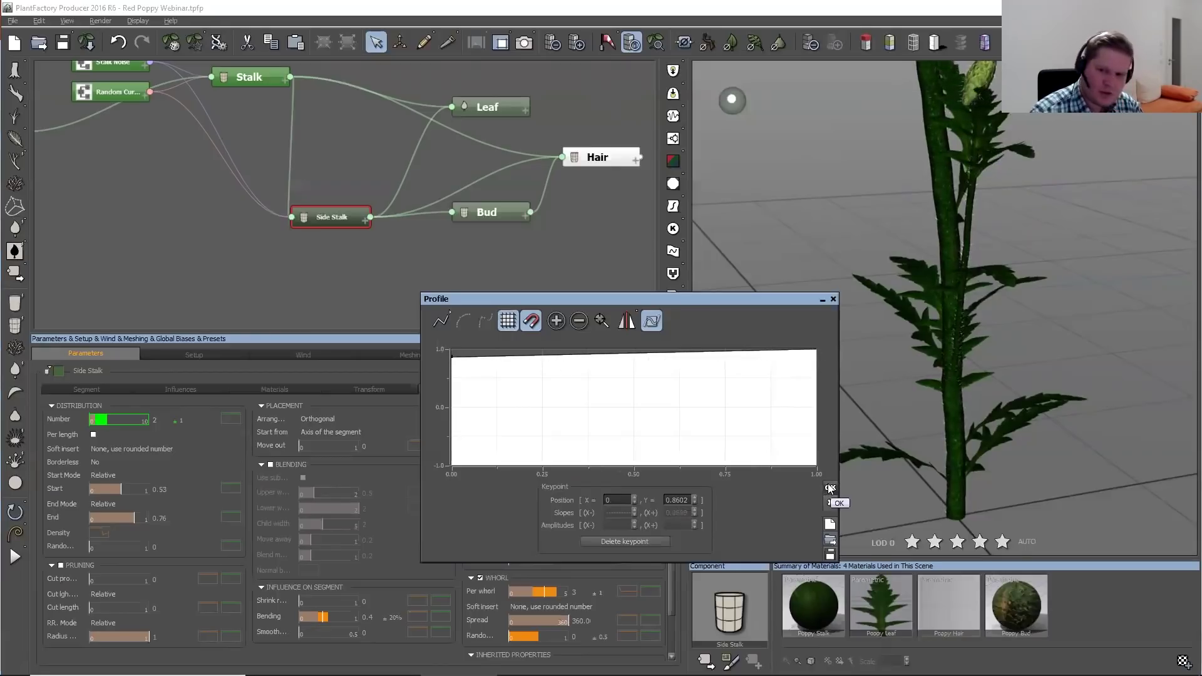
{"action": "left_click", "coordinate": [830, 488]}
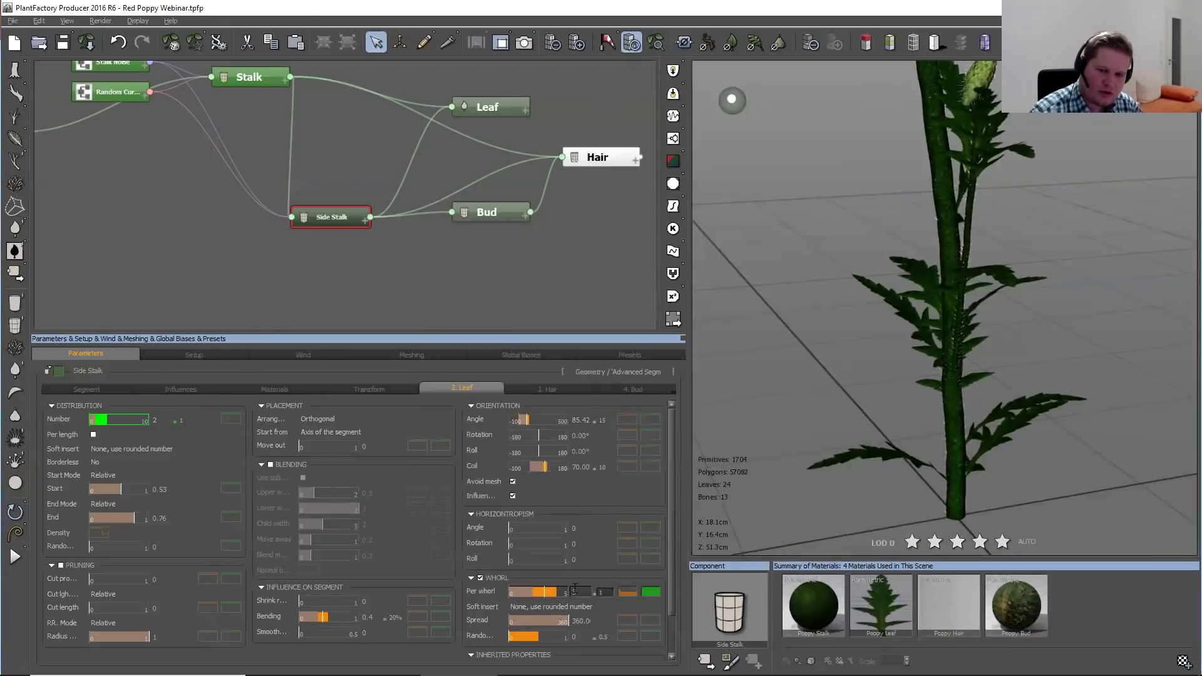
Reduce the number of leaves per whorl on the Side Stalk
{"action": "type", "text": "1"}
{"action": "key", "text": "Return"}
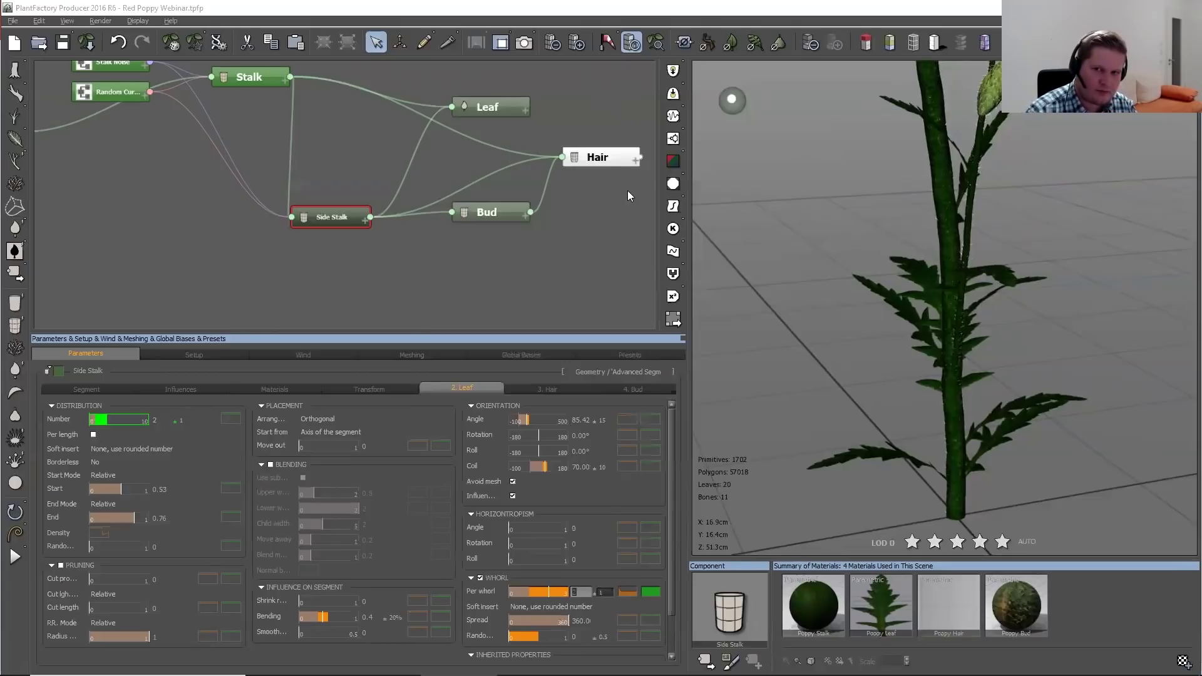
{"action": "left_click", "coordinate": [1021, 244]}
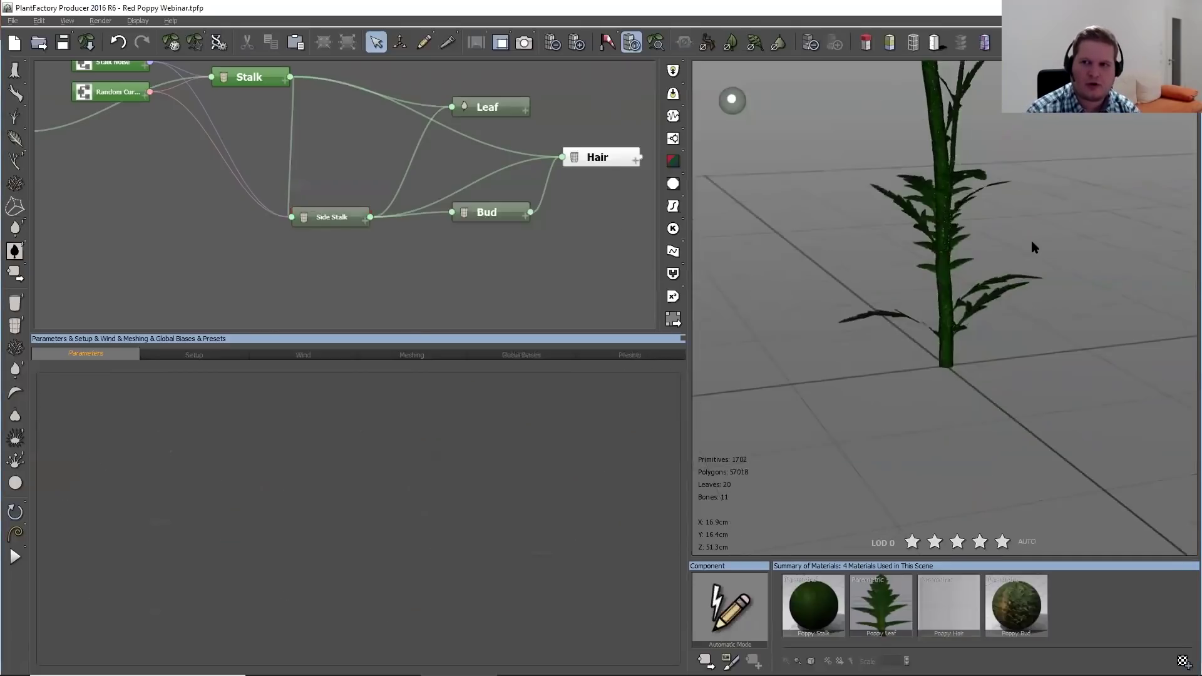
Generate a series of new plant variations and examine the leaves and buds on the side stalks
{"action": "left_click", "coordinate": [659, 43]}
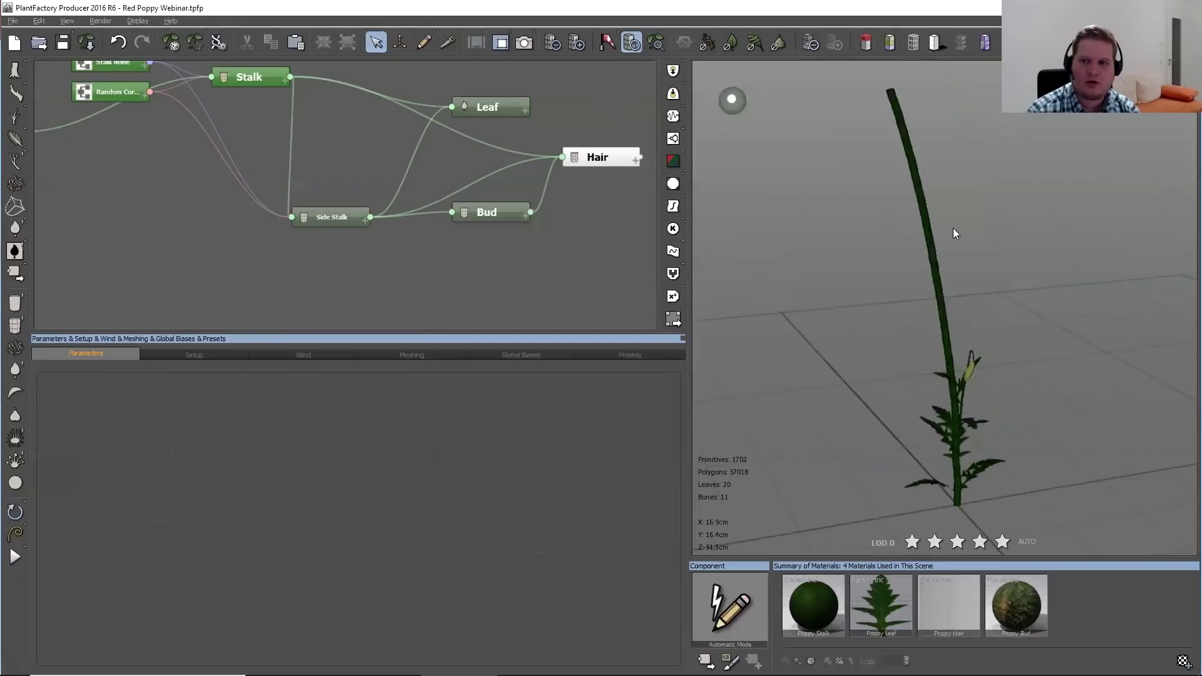
{"action": "left_click_drag", "start_coordinate": [970, 329], "coordinate": [1039, 331]}
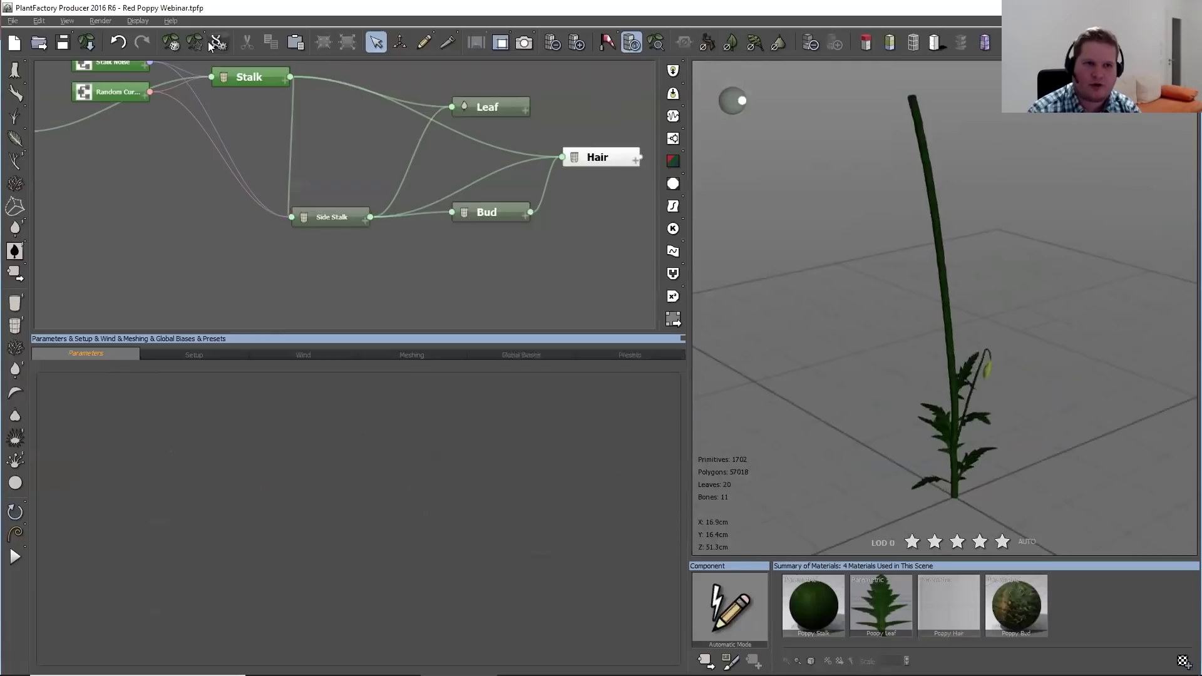
{"action": "left_click", "coordinate": [173, 45]}
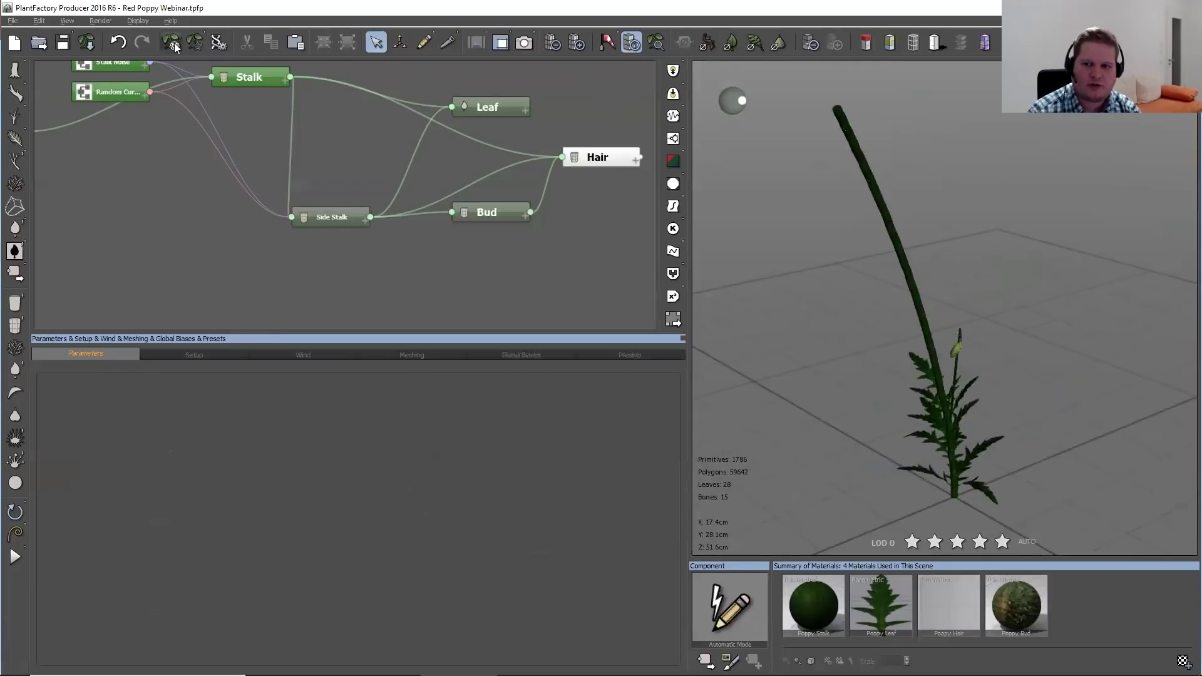
{"action": "left_click", "coordinate": [174, 45]}
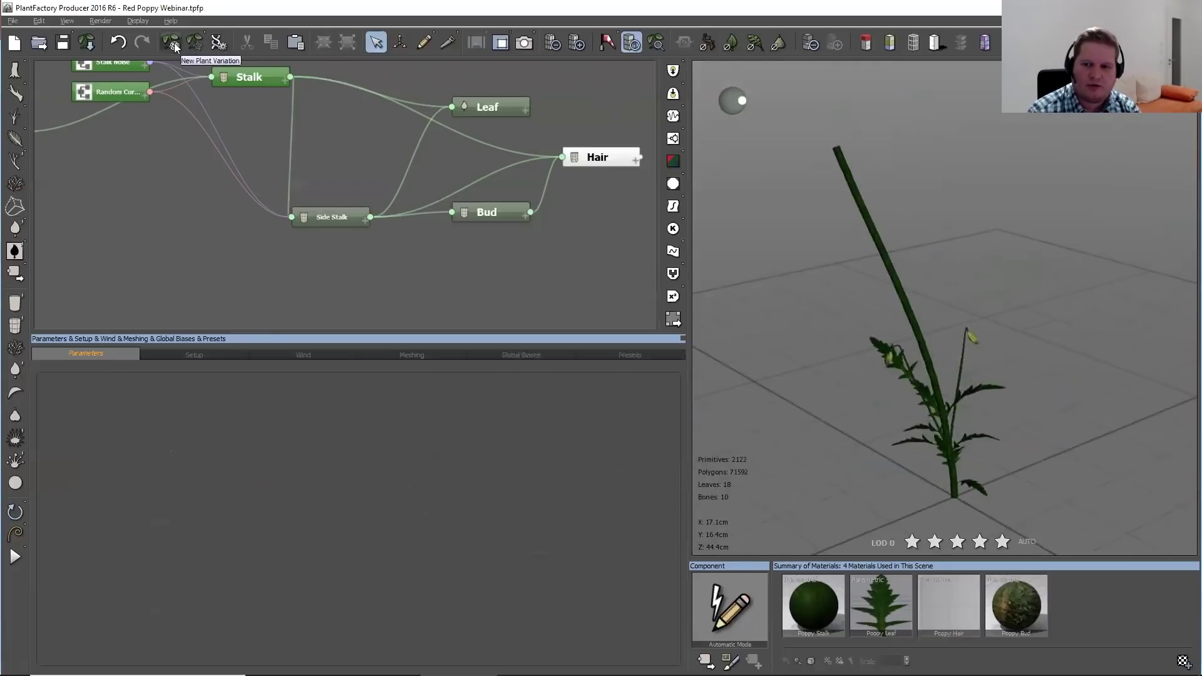
{"action": "left_click", "coordinate": [174, 45]}
{"action": "left_click", "coordinate": [173, 45]}
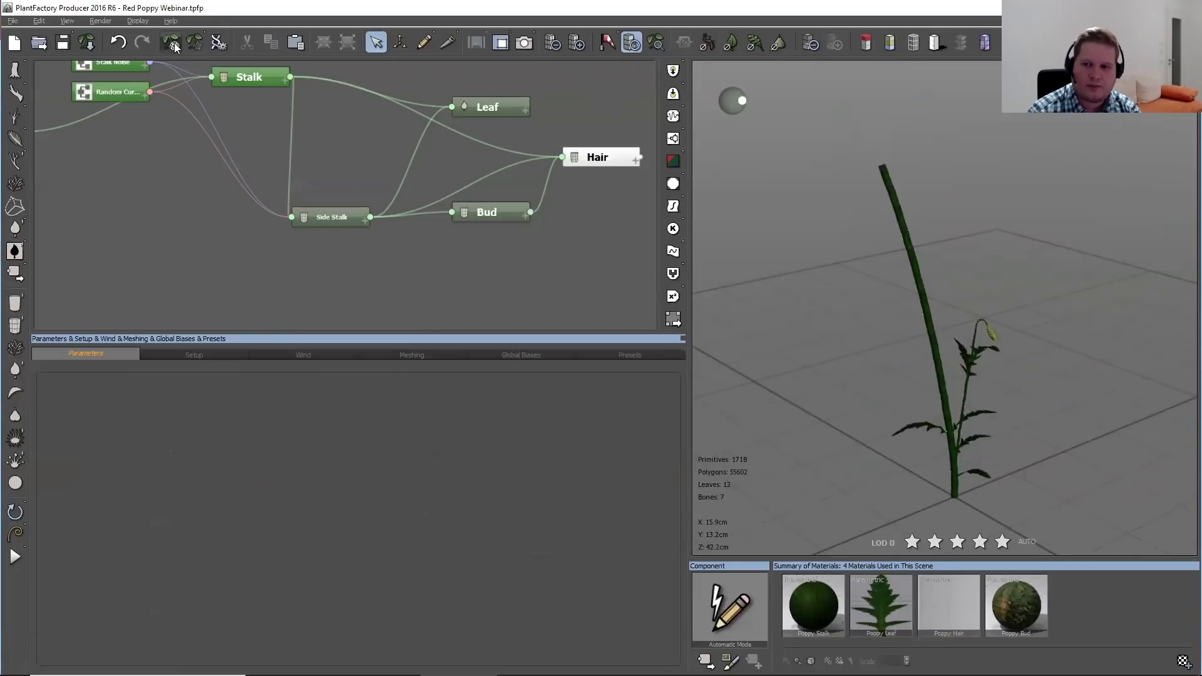
{"action": "left_click", "coordinate": [173, 45]}
{"action": "left_click", "coordinate": [173, 45]}
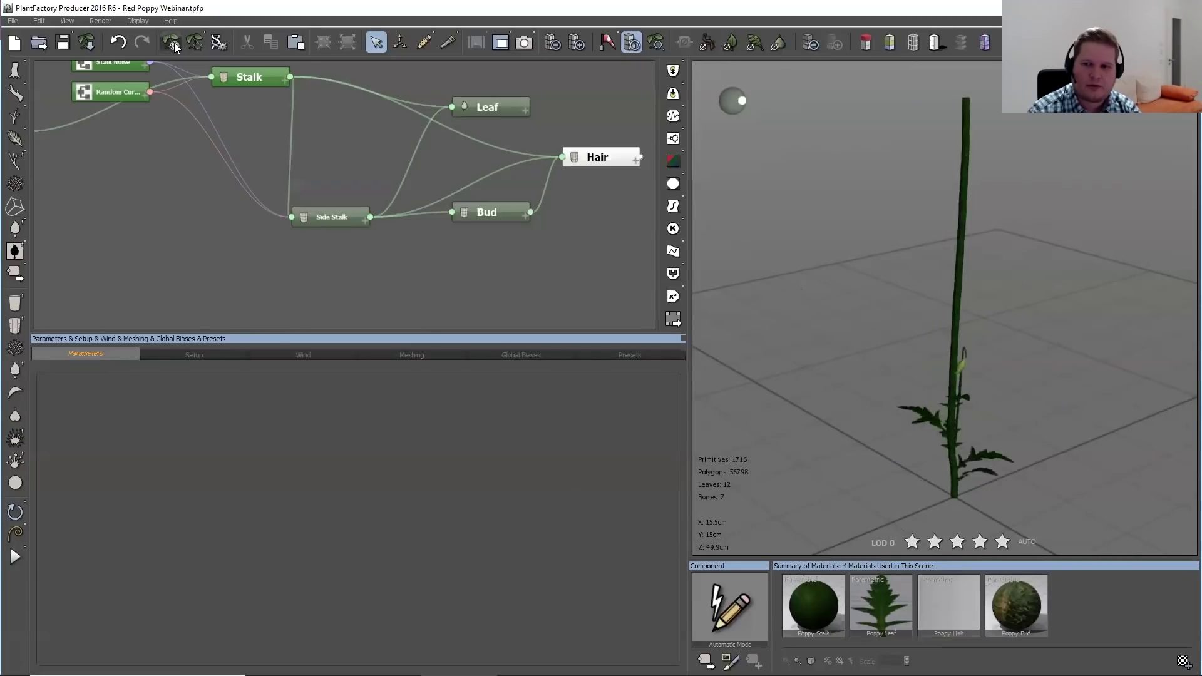
{"action": "left_click", "coordinate": [174, 45]}
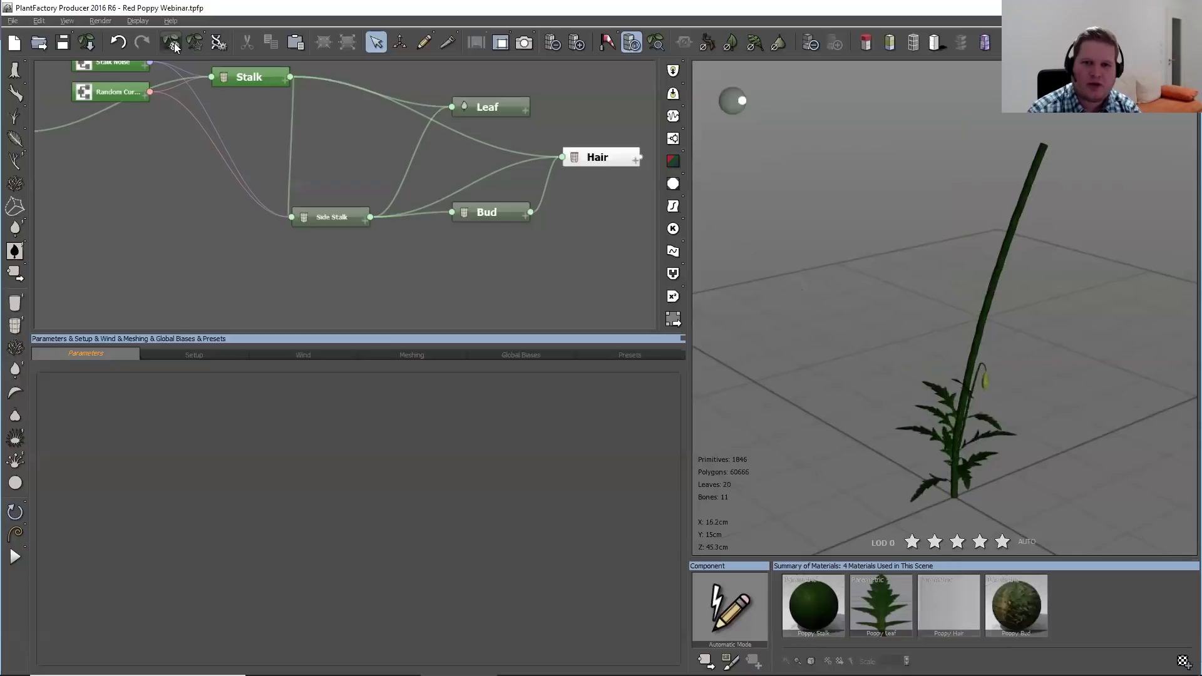
{"action": "left_click", "coordinate": [173, 45]}
{"action": "left_click_drag", "start_coordinate": [942, 271], "coordinate": [971, 250]}
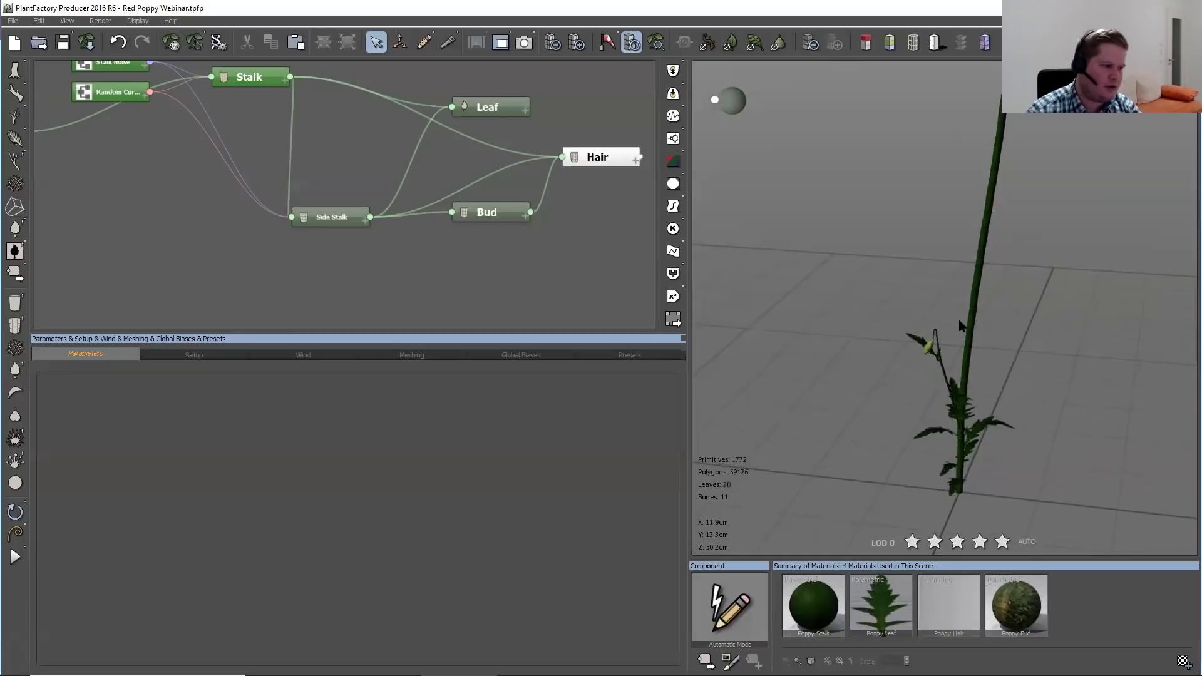
{"action": "left_click", "coordinate": [14, 21]}
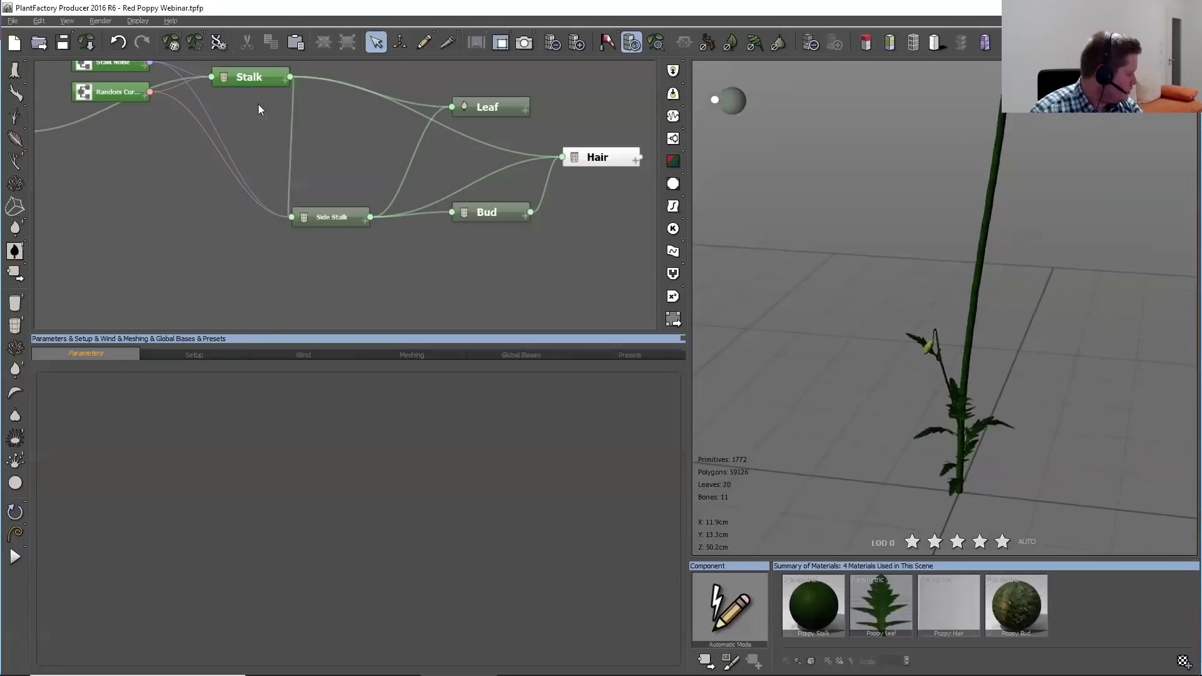
{"action": "left_click_drag", "start_coordinate": [1099, 271], "coordinate": [1054, 284]}
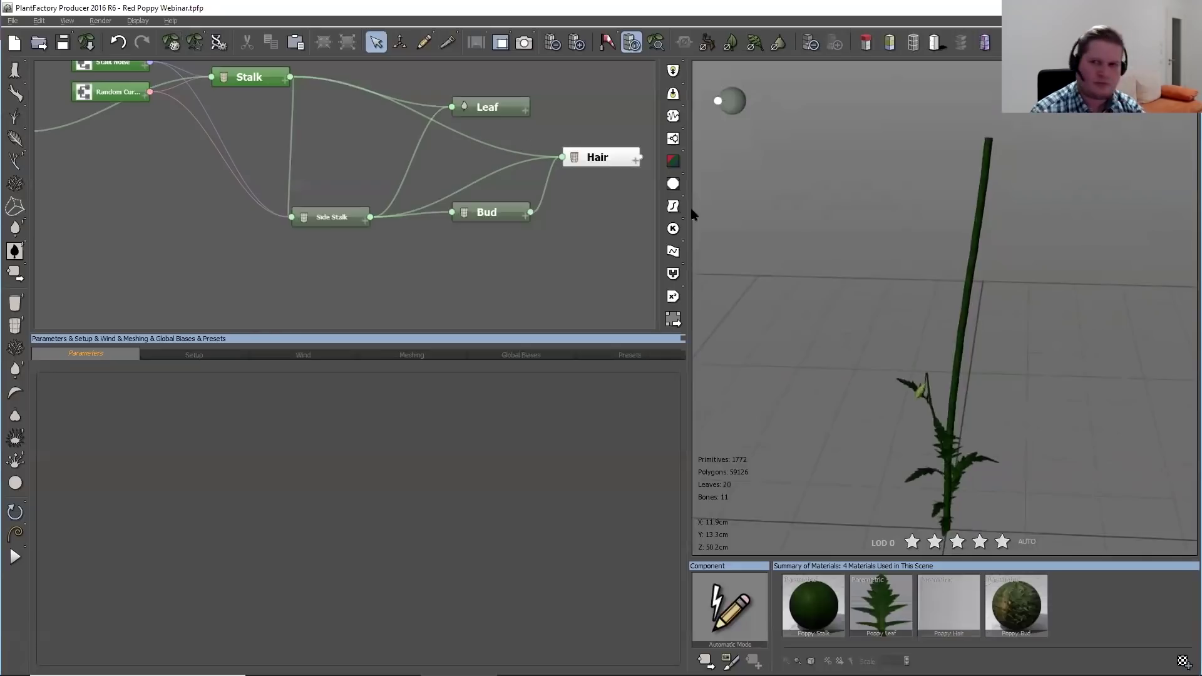
{"action": "left_click_drag", "start_coordinate": [1011, 303], "coordinate": [985, 313]}
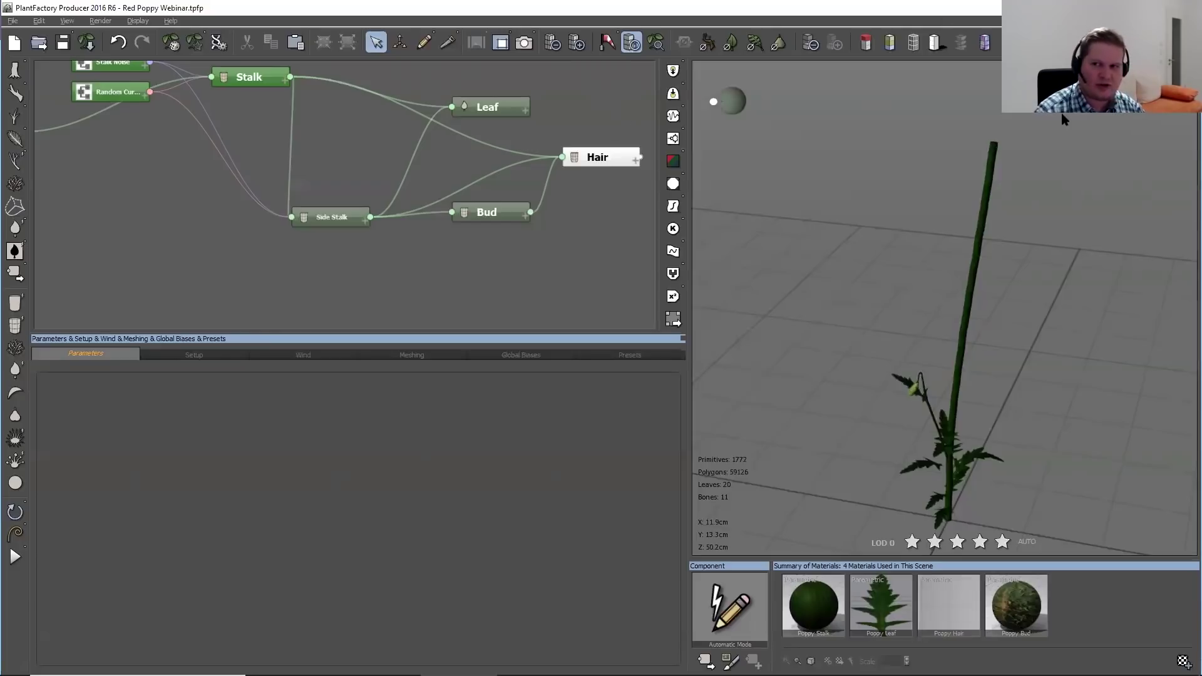
Add an Advanced Segment primitive to the plant graph, in the free area above the Hair node
{"action": "left_click_drag", "start_coordinate": [1030, 135], "coordinate": [989, 242]}
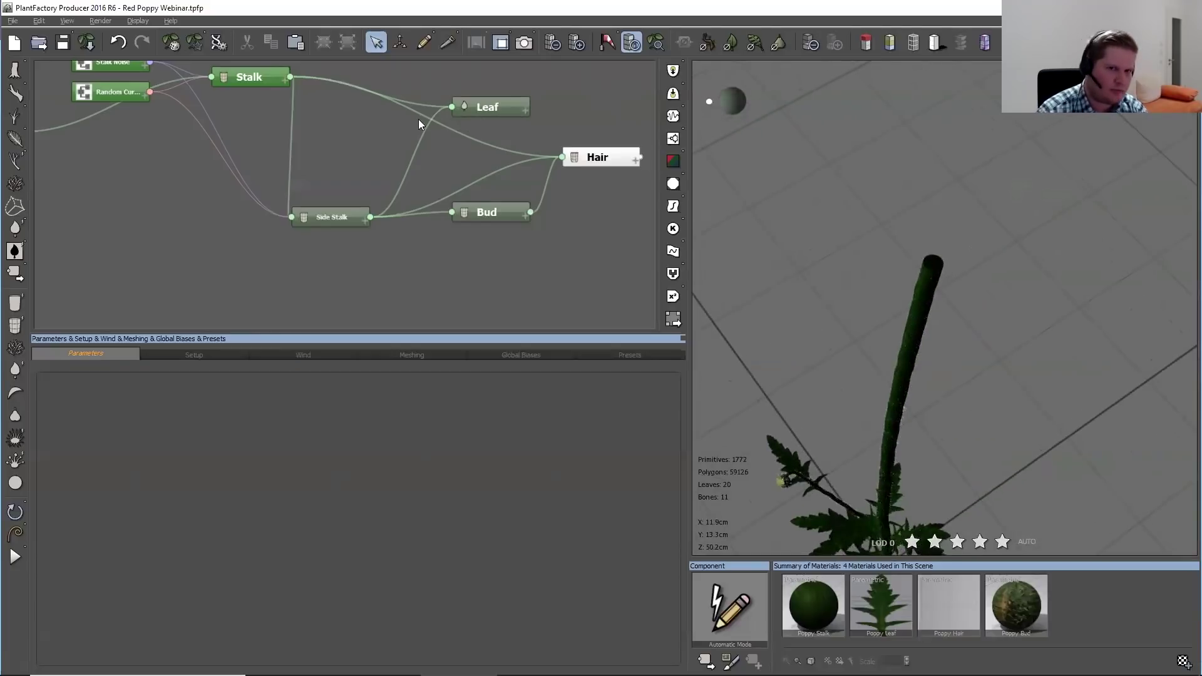
{"action": "middle_click_drag", "start_coordinate": [418, 119], "coordinate": [441, 192]}
{"action": "right_click", "coordinate": [576, 91]}
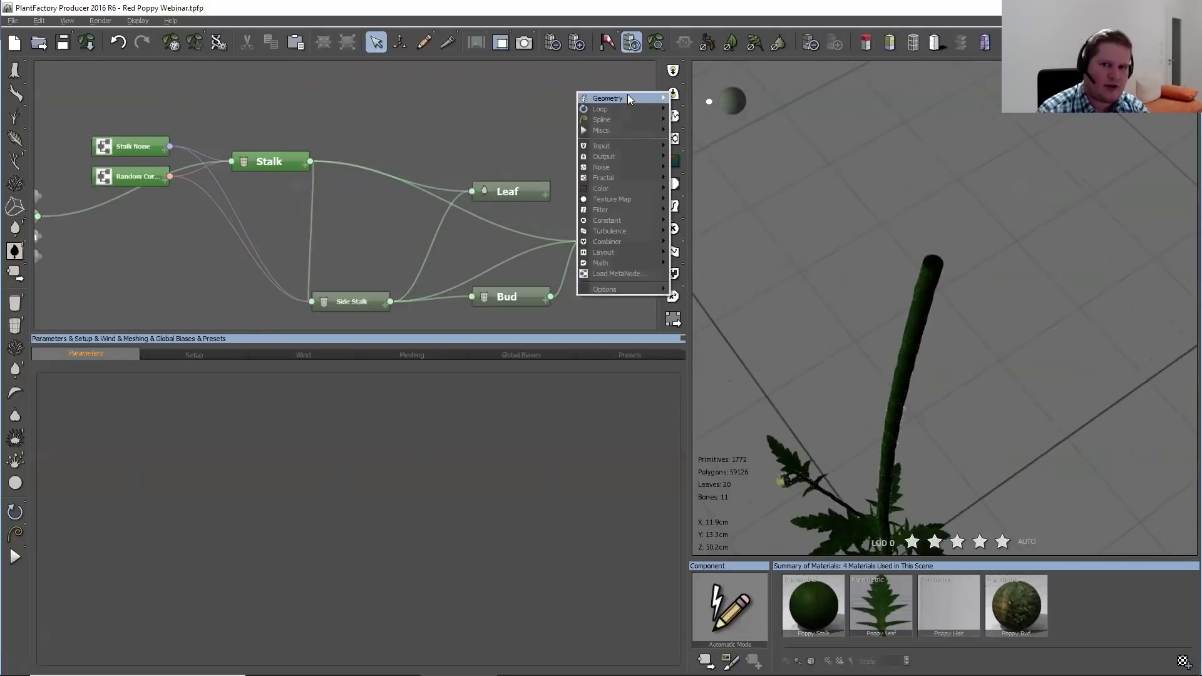
{"action": "mouse_move", "coordinate": [627, 96]}
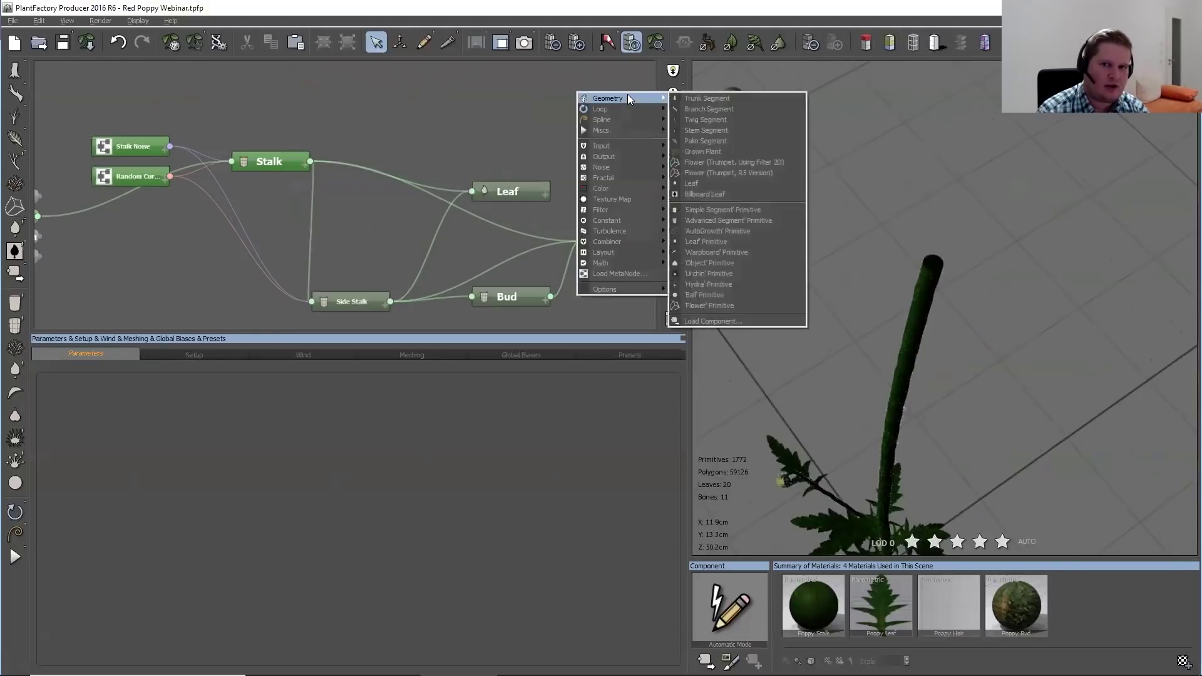
{"action": "left_click", "coordinate": [724, 221]}
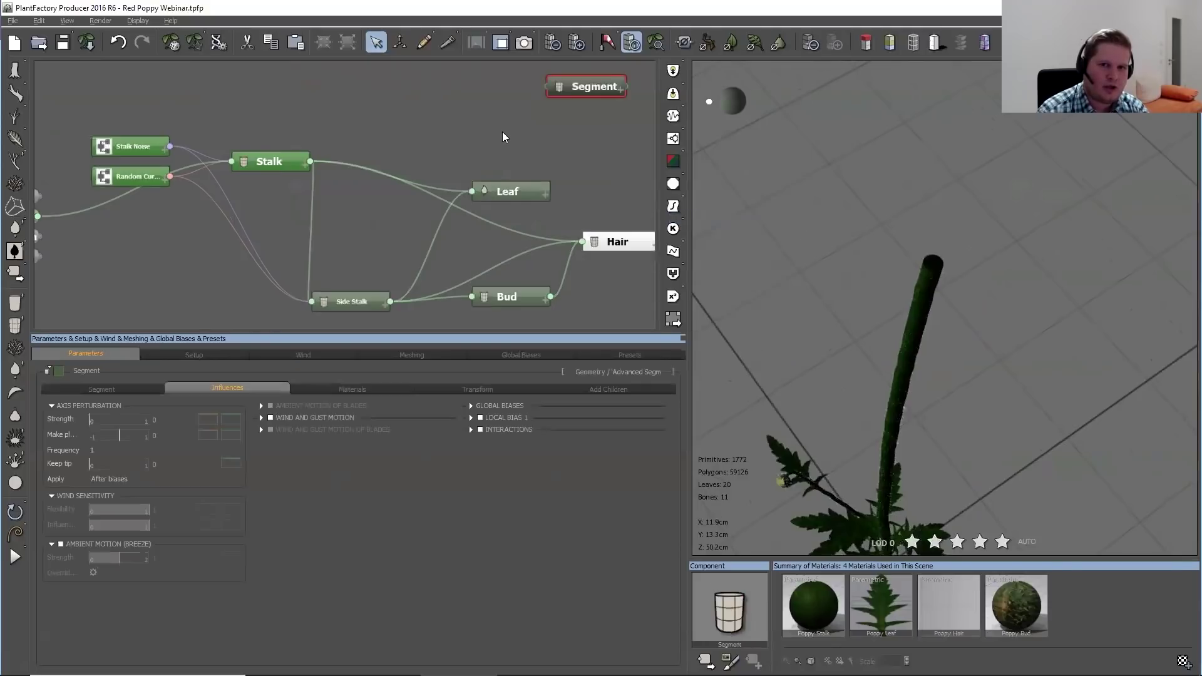
Rename the new segment node as Capsule and connect it as a new child of the Stalk
{"action": "double_click", "coordinate": [582, 92]}
{"action": "type", "text": "Caps"}
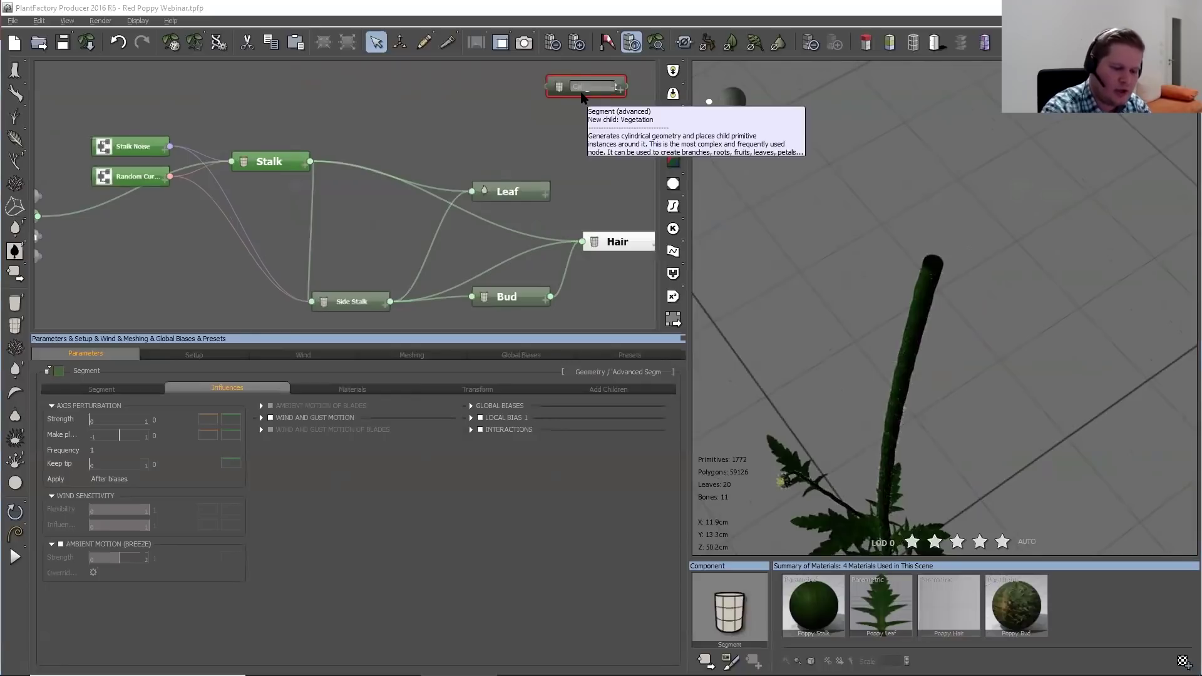
{"action": "type", "text": "ule"}
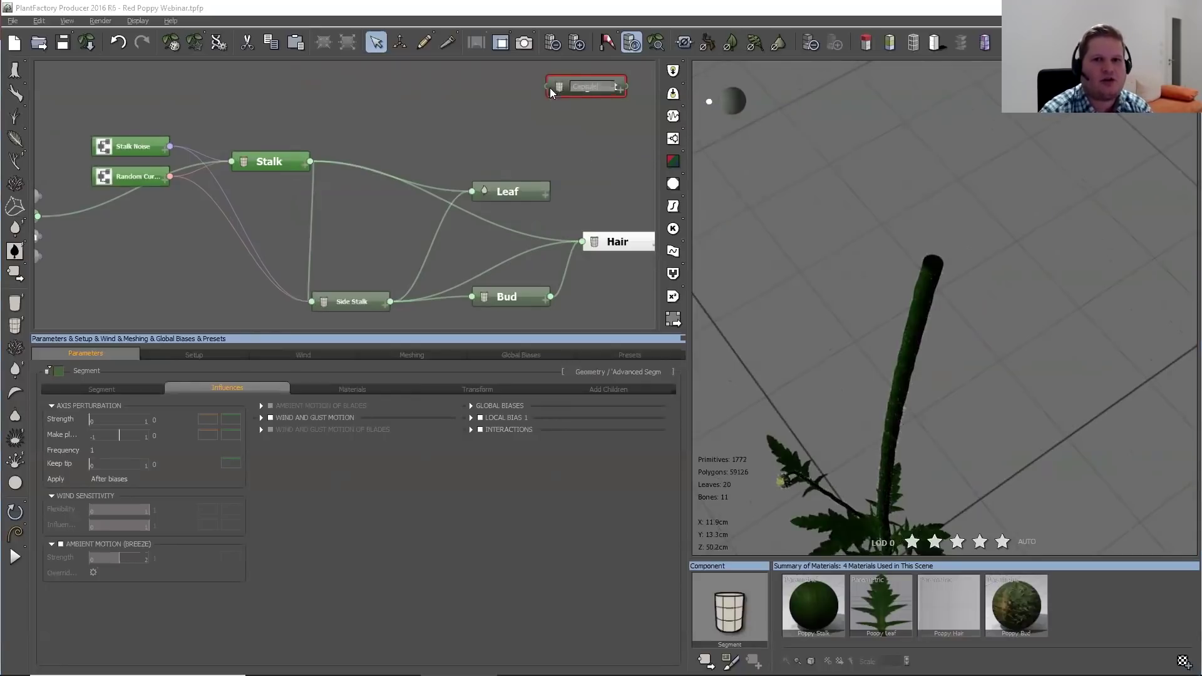
{"action": "left_click", "coordinate": [570, 127]}
{"action": "left_click_drag", "start_coordinate": [543, 87], "coordinate": [284, 158]}
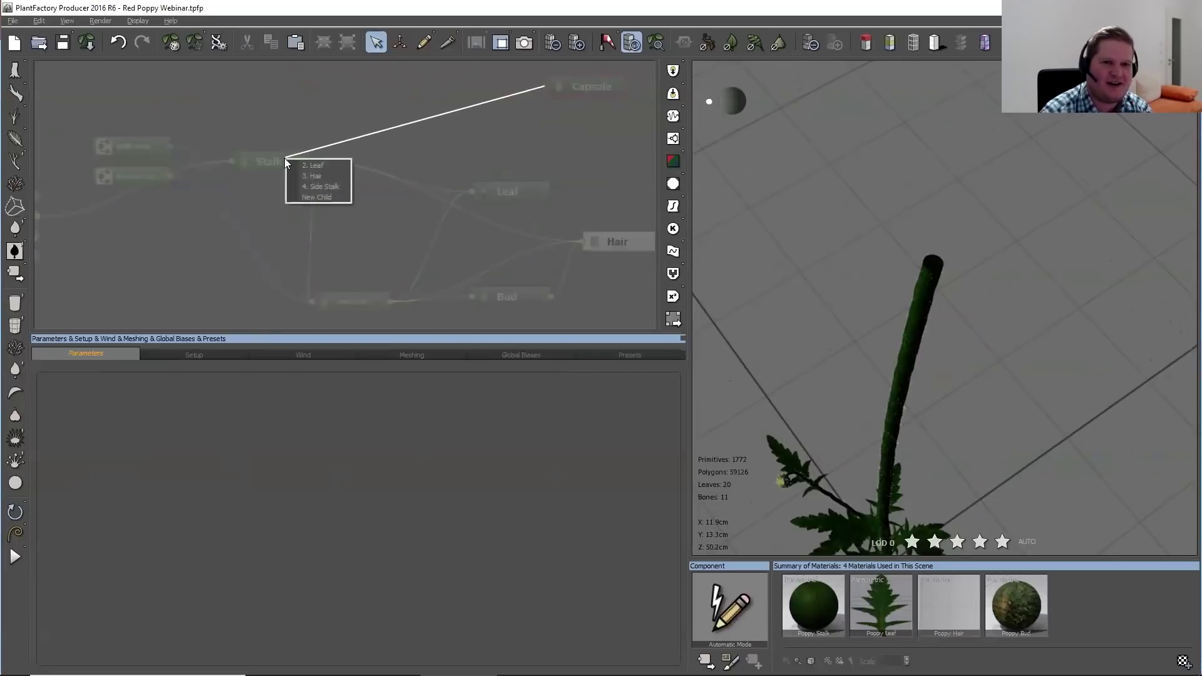
{"action": "left_click", "coordinate": [306, 197]}
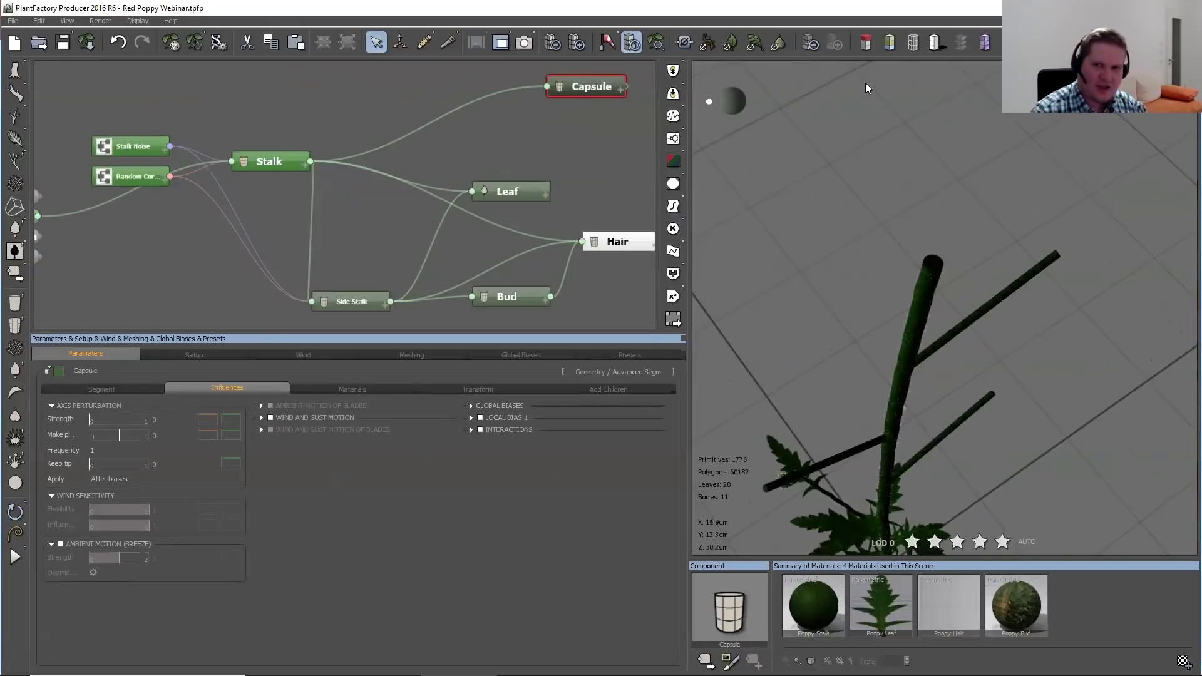
In the Stalk's Capsule child settings, start the Capsule from the tip of the segment and set its orientation Angle to 0°
{"action": "left_click", "coordinate": [262, 162]}
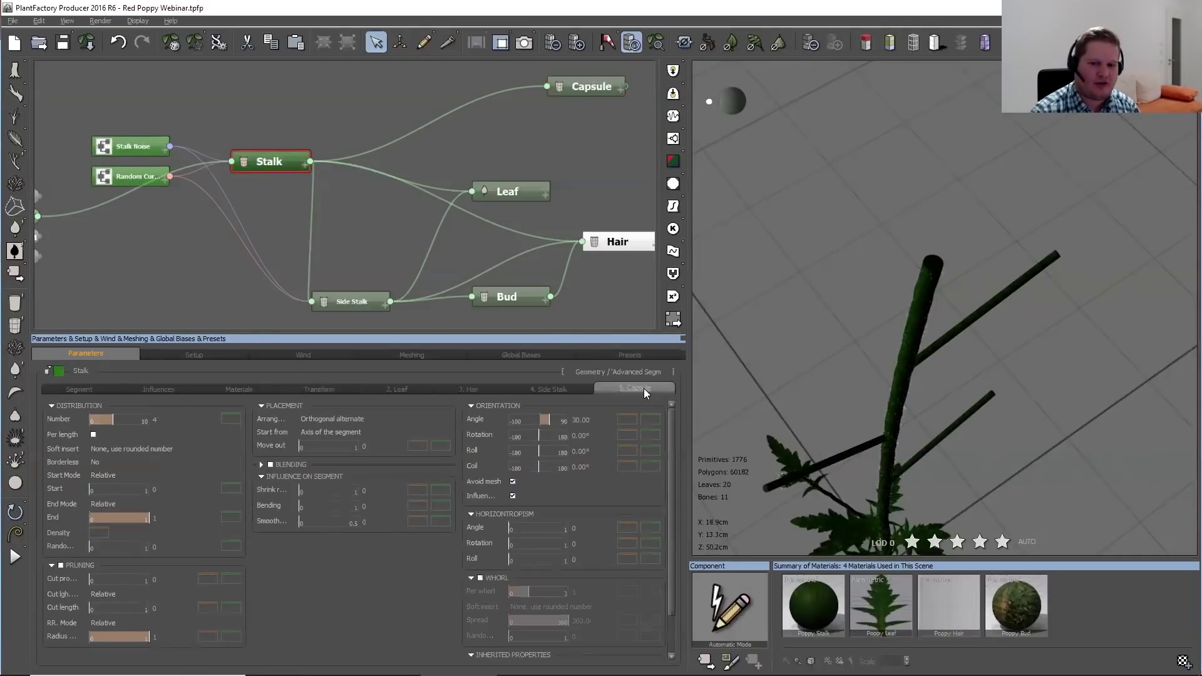
{"action": "left_click", "coordinate": [342, 432]}
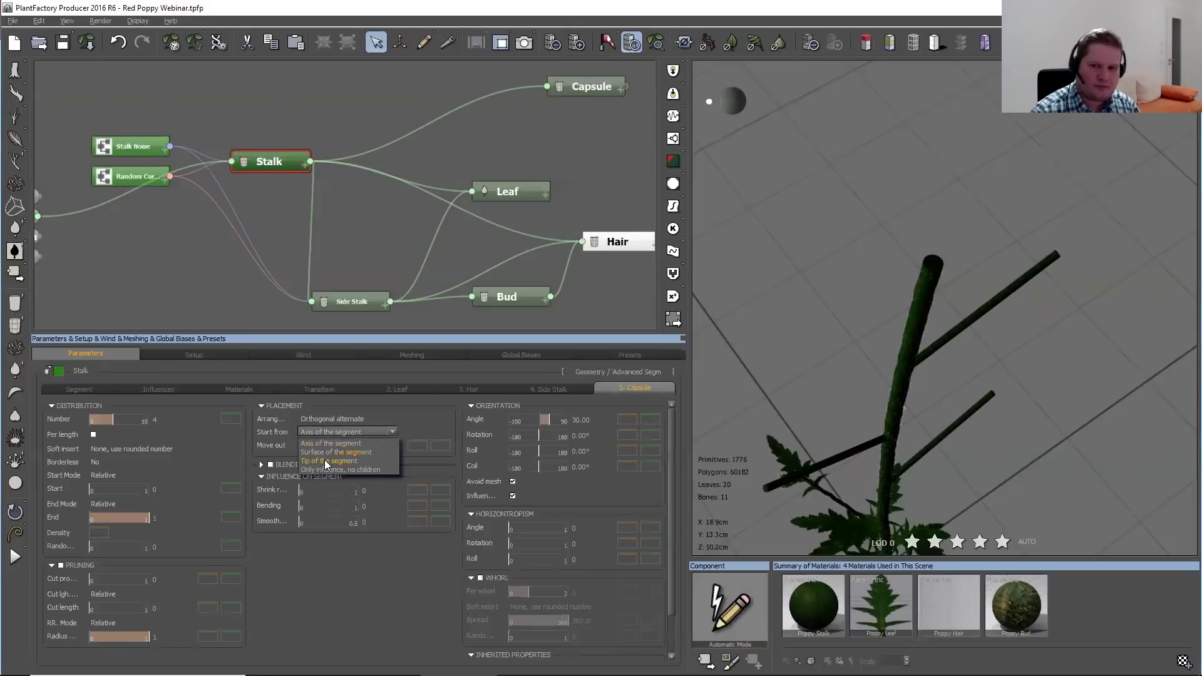
{"action": "left_click", "coordinate": [326, 461]}
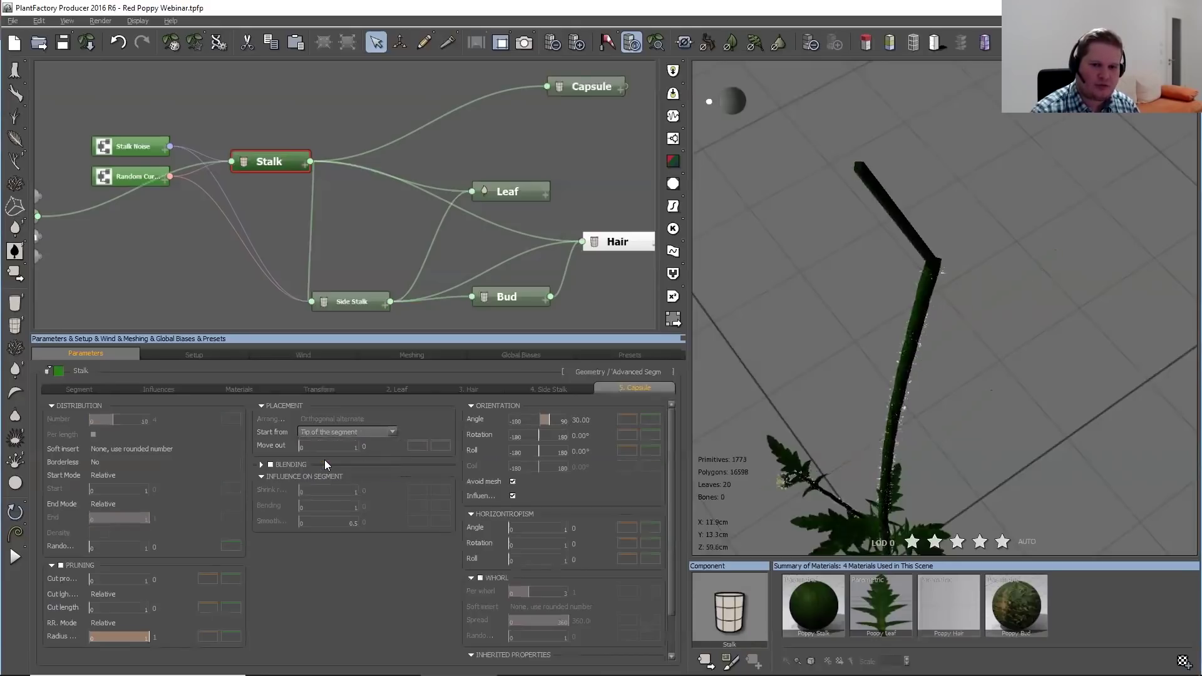
{"action": "left_click", "coordinate": [569, 423]}
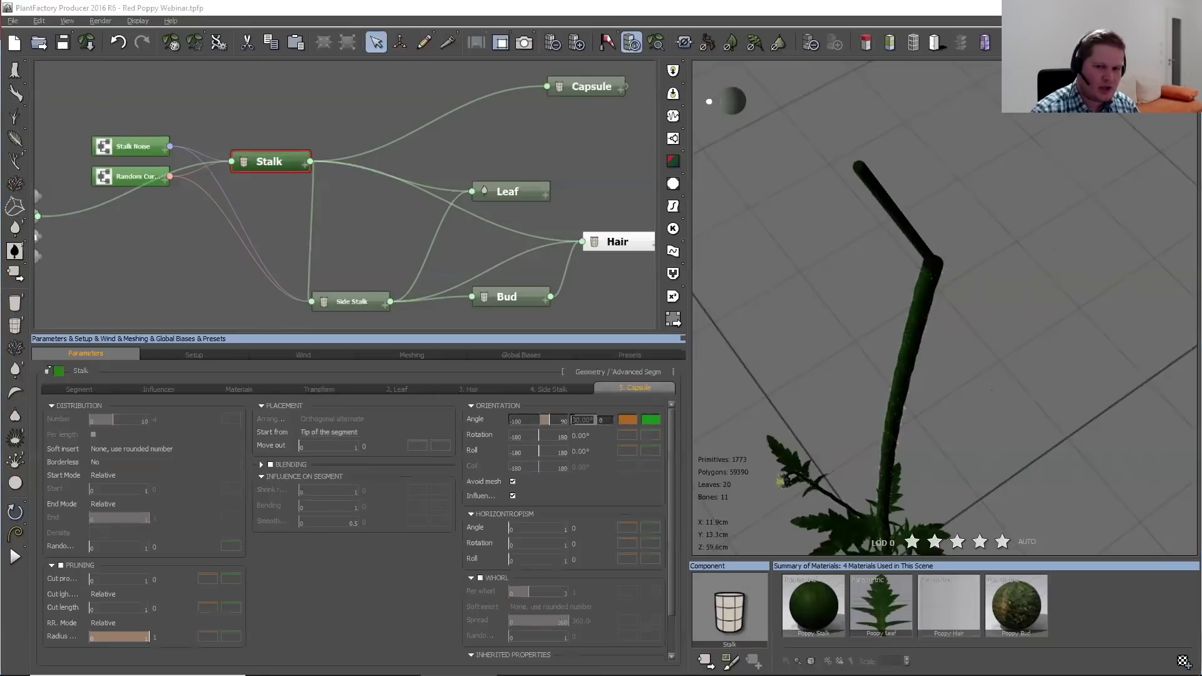
{"action": "type", "text": "0"}
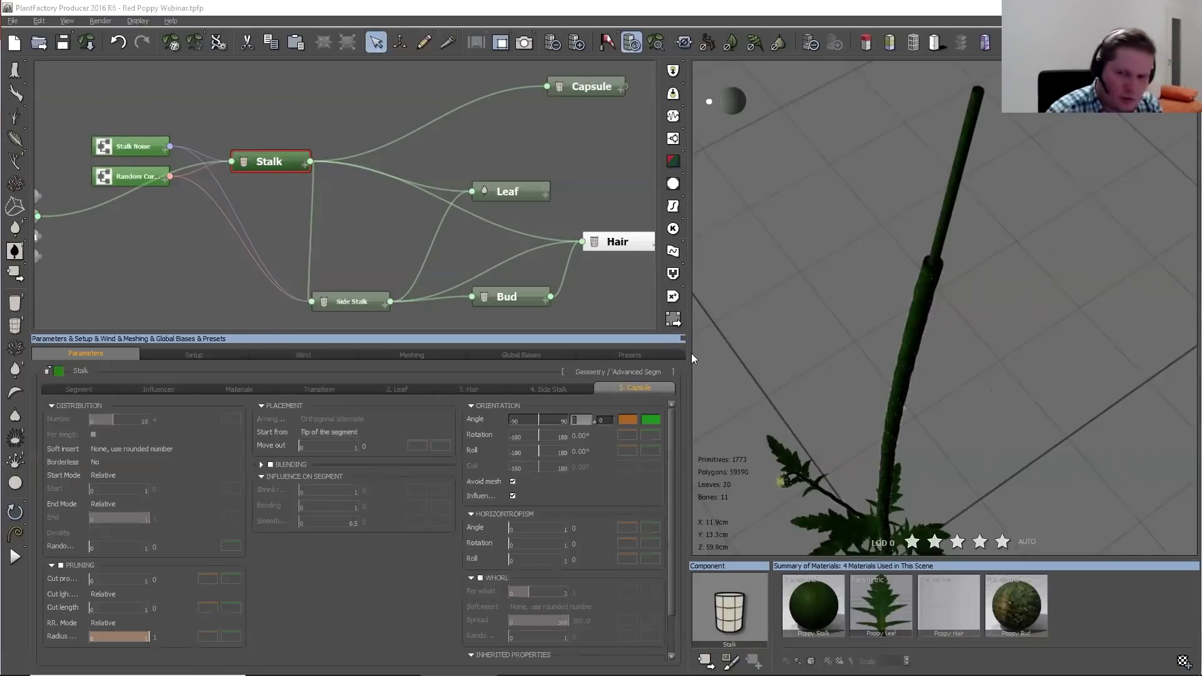
Try a length of 0.75 on the Stalk segment, undo it and select the Capsule node
{"action": "left_click_drag", "start_coordinate": [593, 189], "coordinate": [558, 169]}
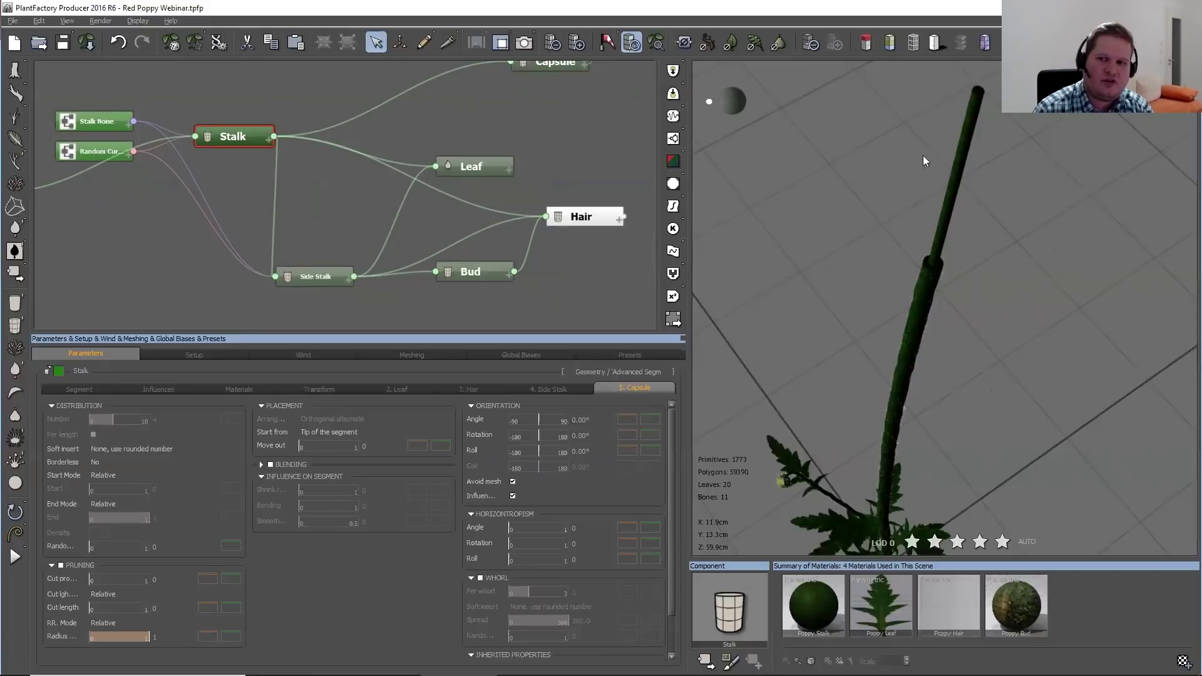
{"action": "left_click", "coordinate": [106, 390]}
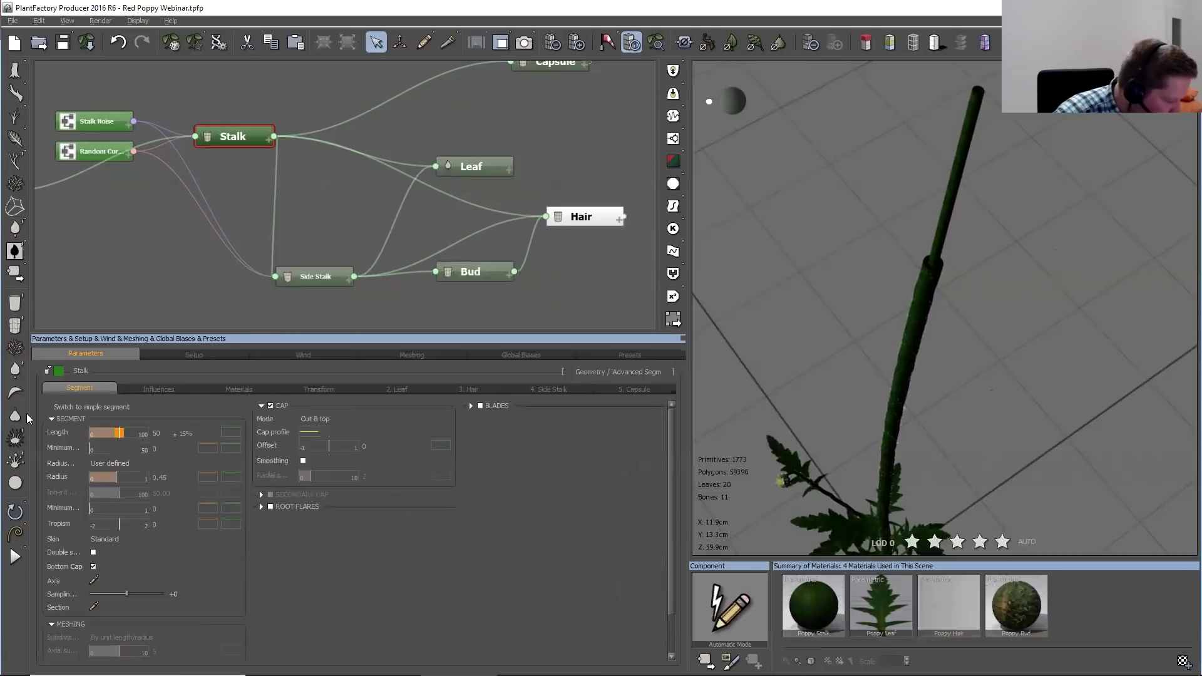
{"action": "left_click", "coordinate": [164, 434]}
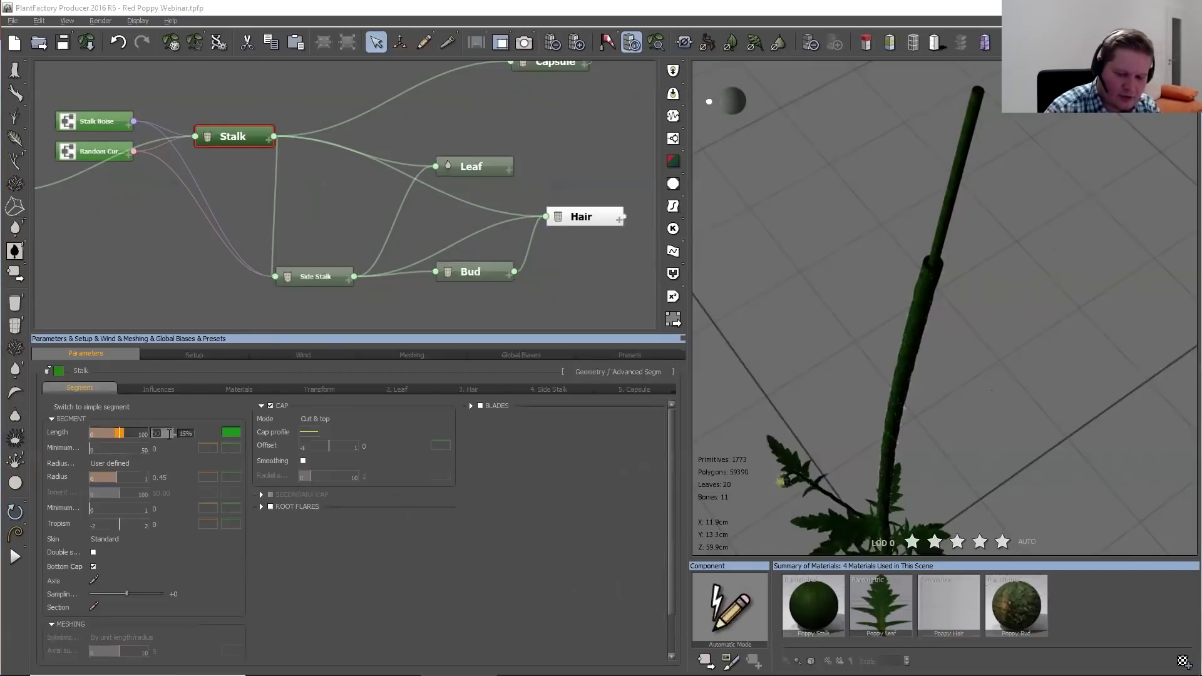
{"action": "type", "text": "0.75"}
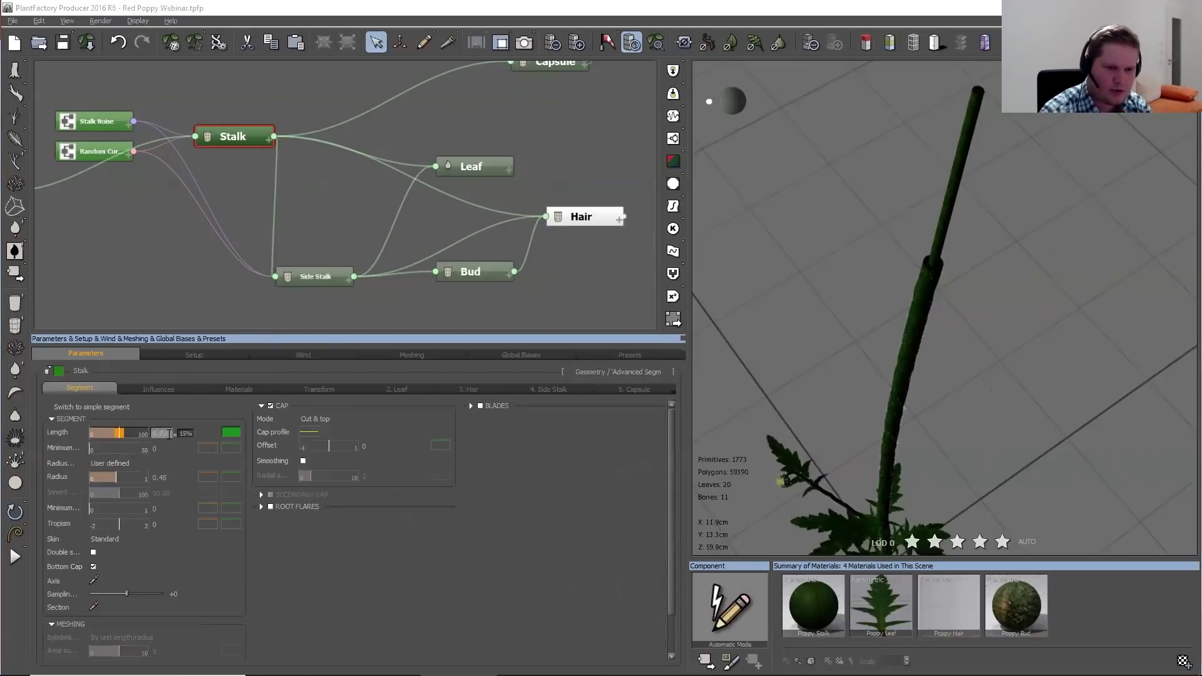
{"action": "key", "text": "Return"}
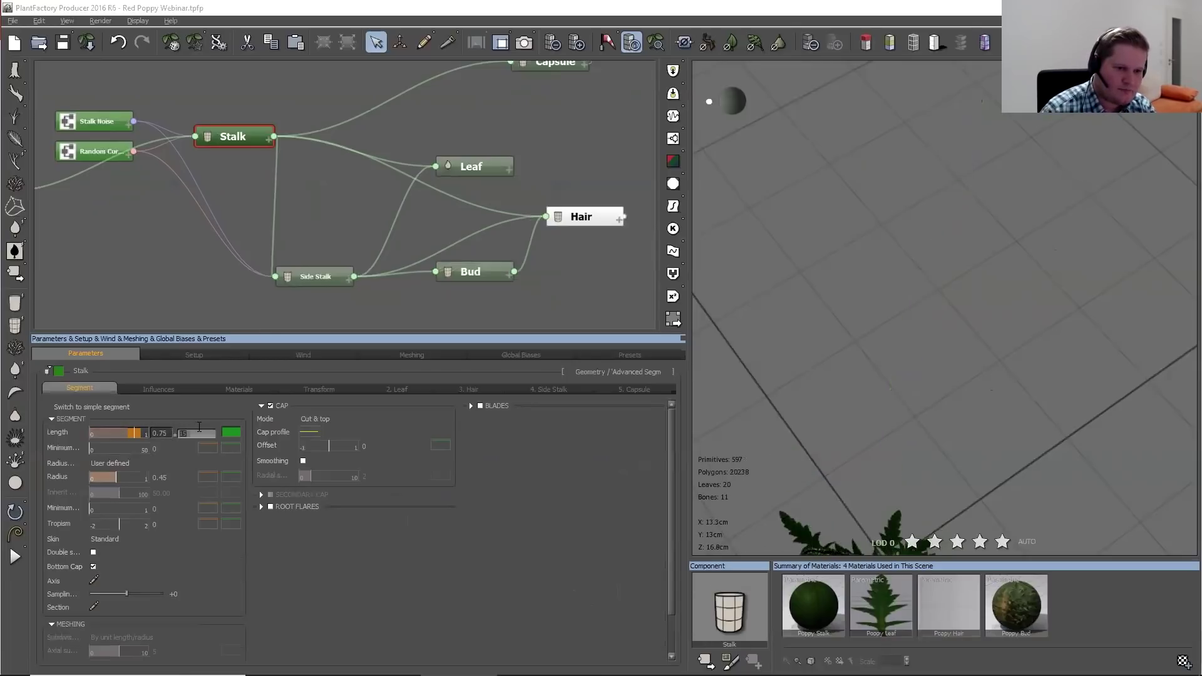
{"action": "left_click", "coordinate": [650, 44]}
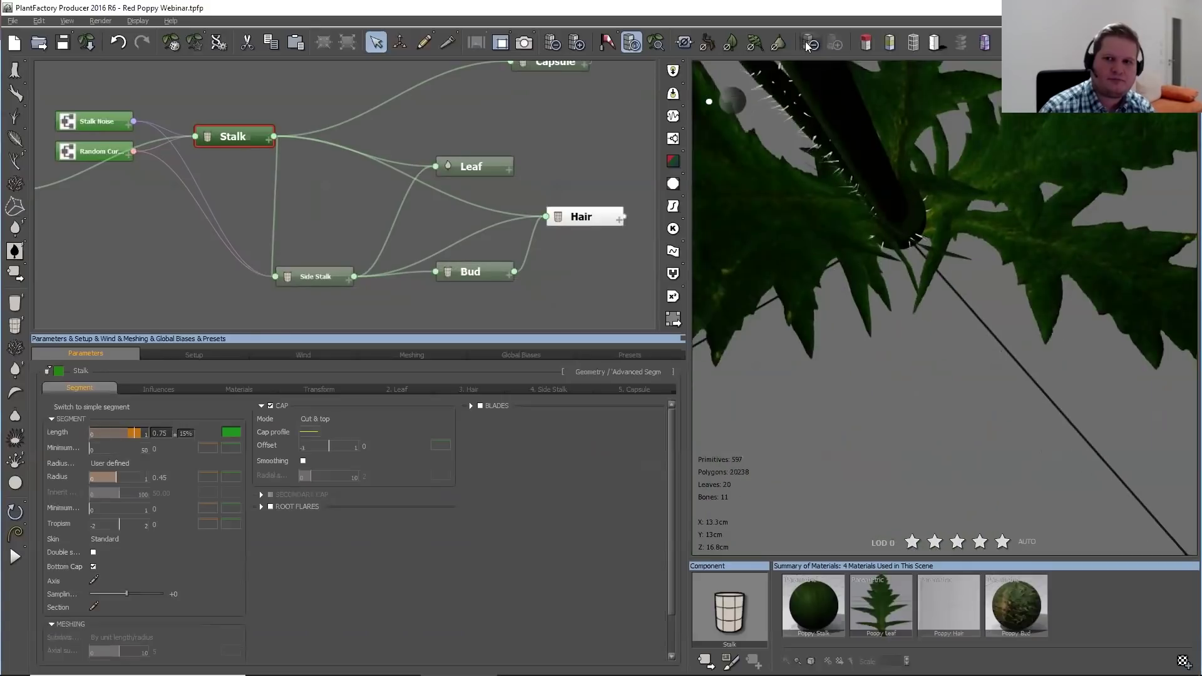
{"action": "left_click_drag", "start_coordinate": [905, 208], "coordinate": [901, 182]}
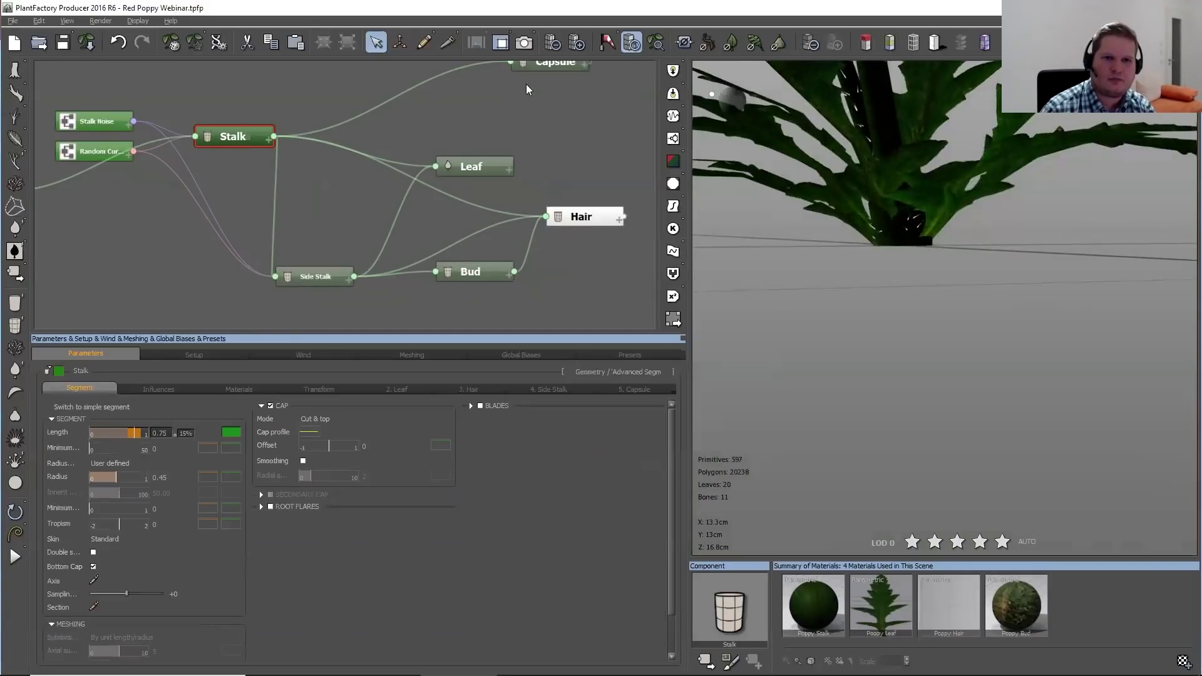
{"action": "left_click", "coordinate": [540, 69]}
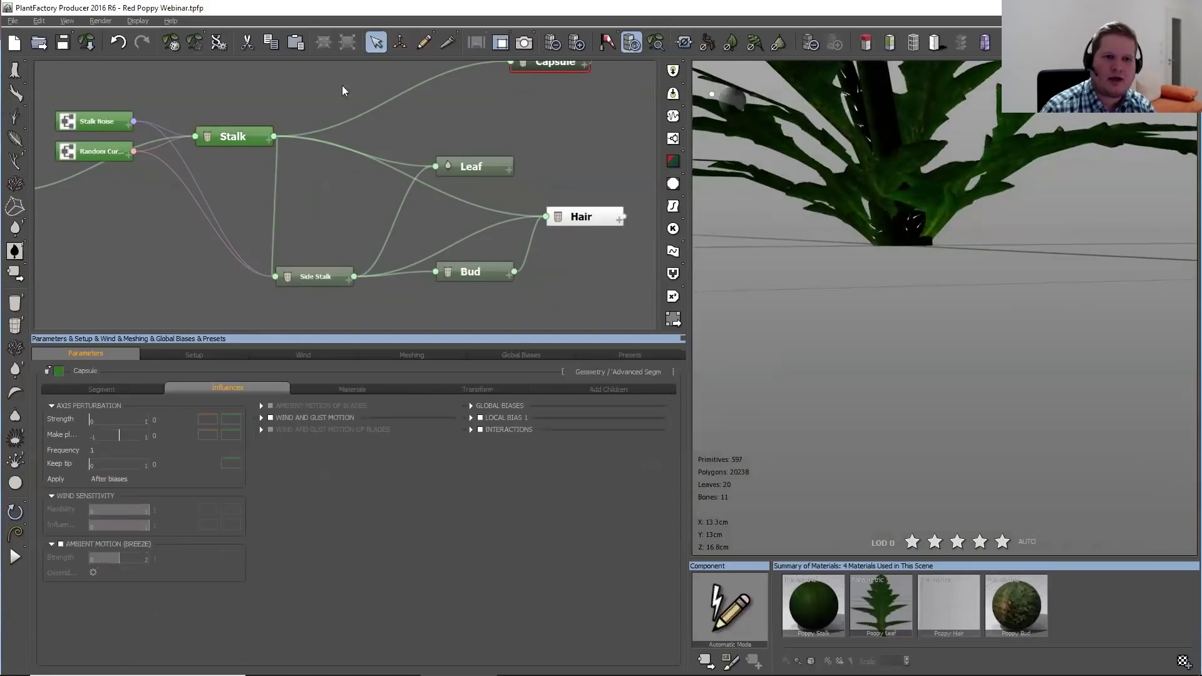
{"action": "left_click", "coordinate": [142, 39]}
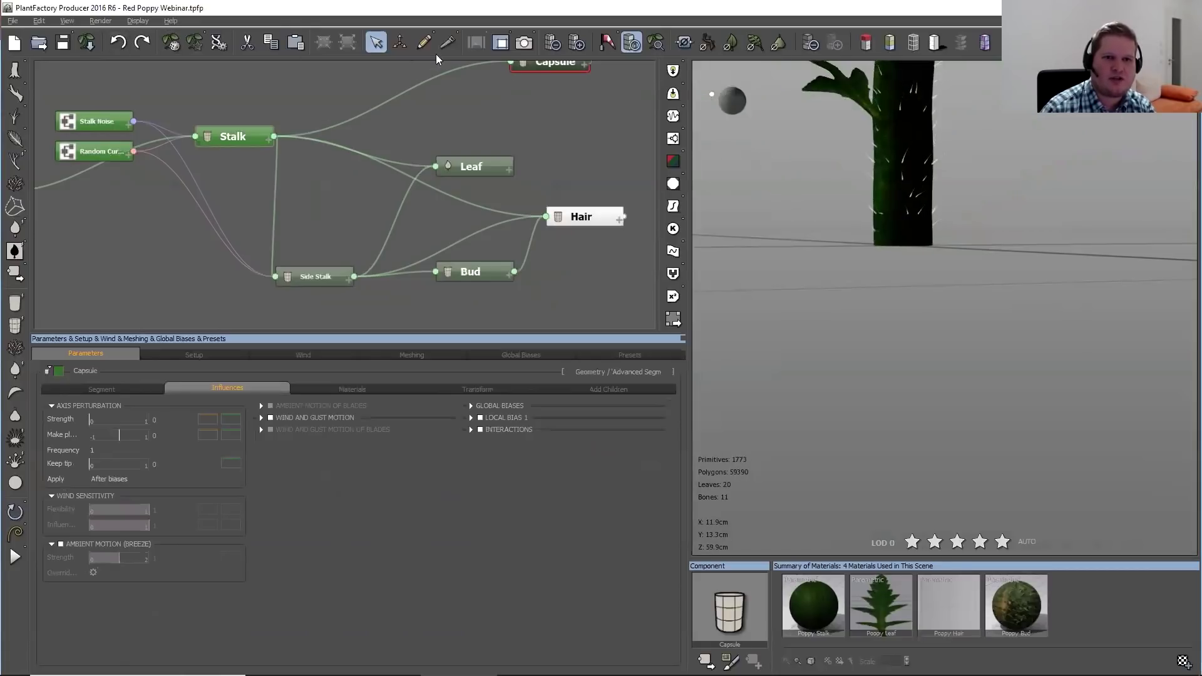
Set the Capsule segment's Length to 0.75 and bring the stalk tip into close view
{"action": "left_click", "coordinate": [655, 42]}
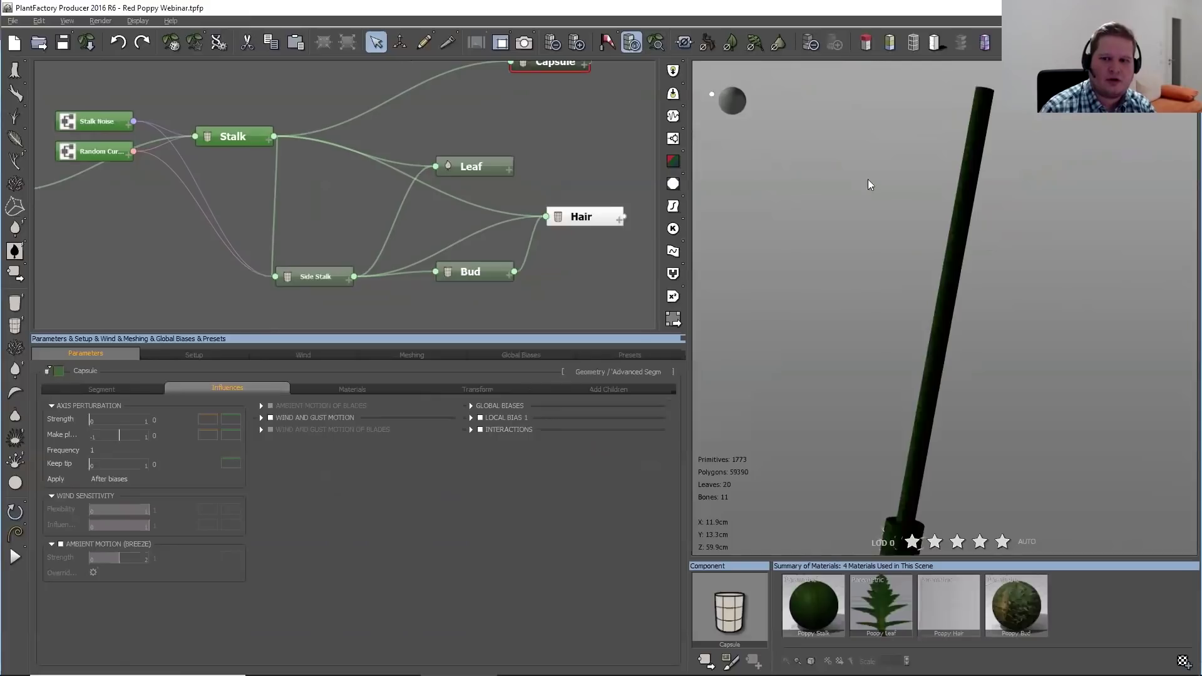
{"action": "left_click", "coordinate": [110, 389]}
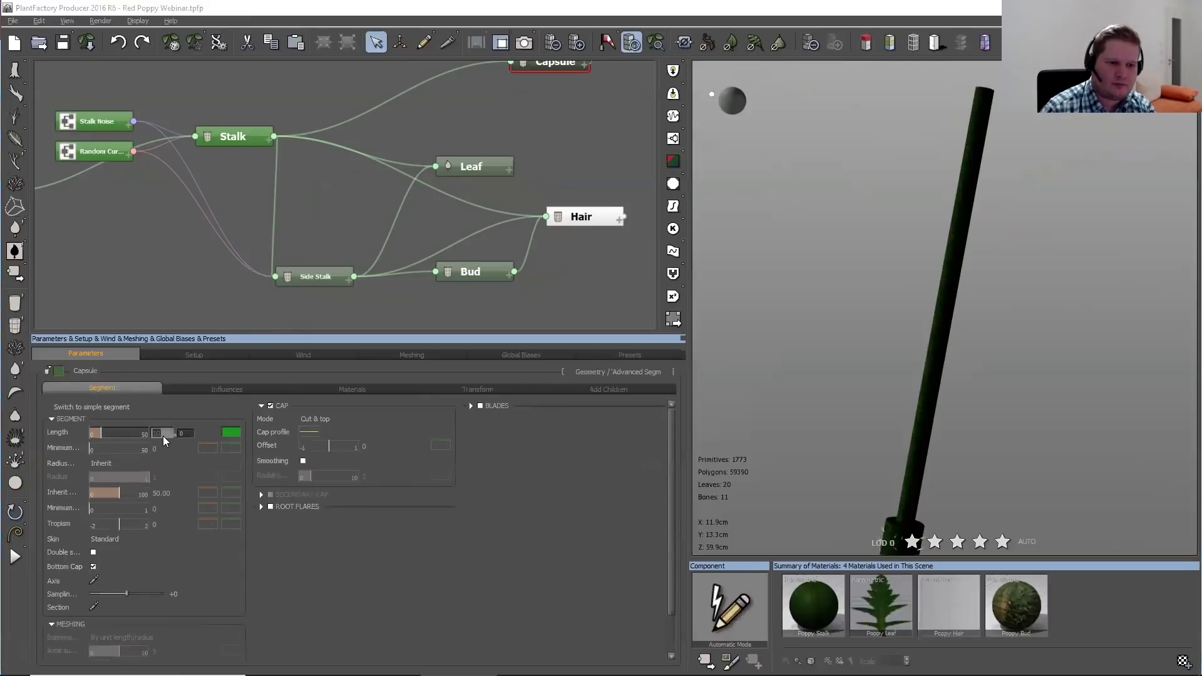
{"action": "left_click", "coordinate": [164, 433]}
{"action": "type", "text": "0.75"}
{"action": "key", "text": "Return"}
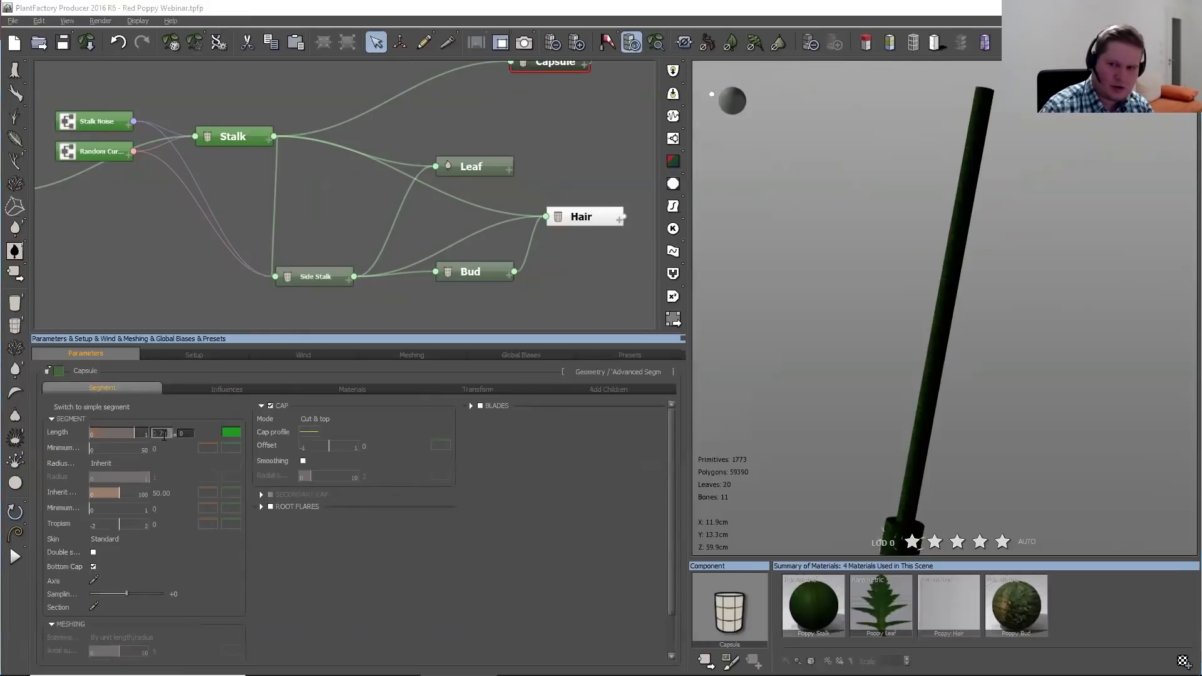
{"action": "left_click", "coordinate": [648, 52]}
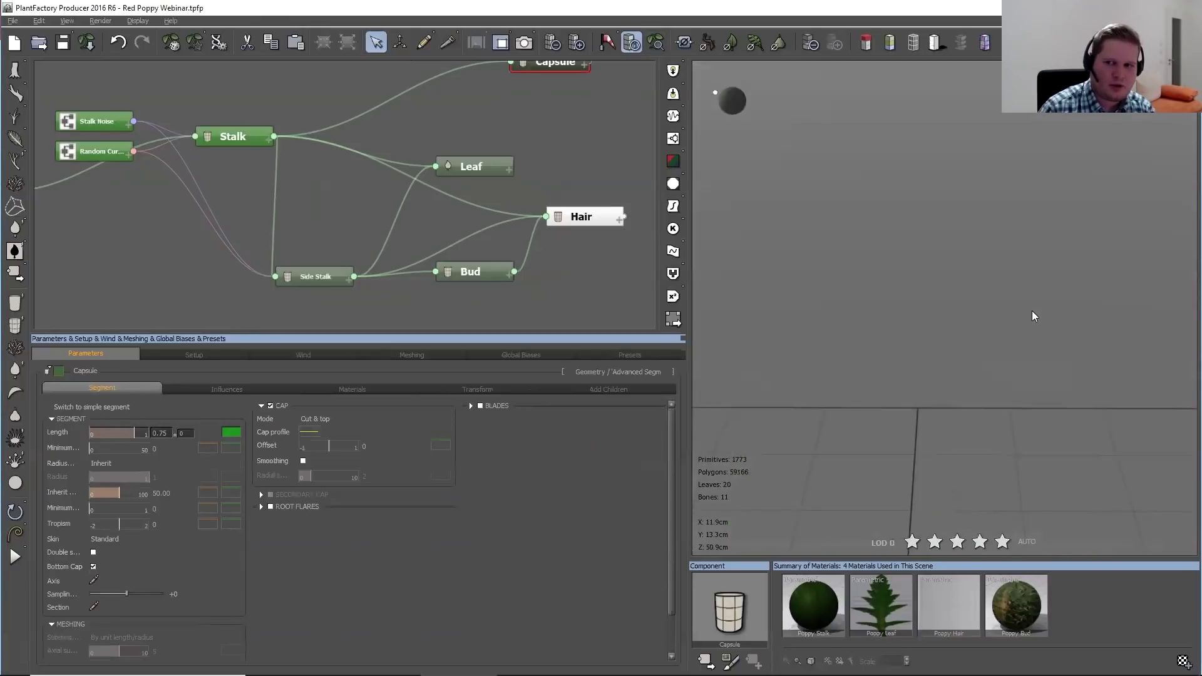
{"action": "left_click", "coordinate": [657, 43]}
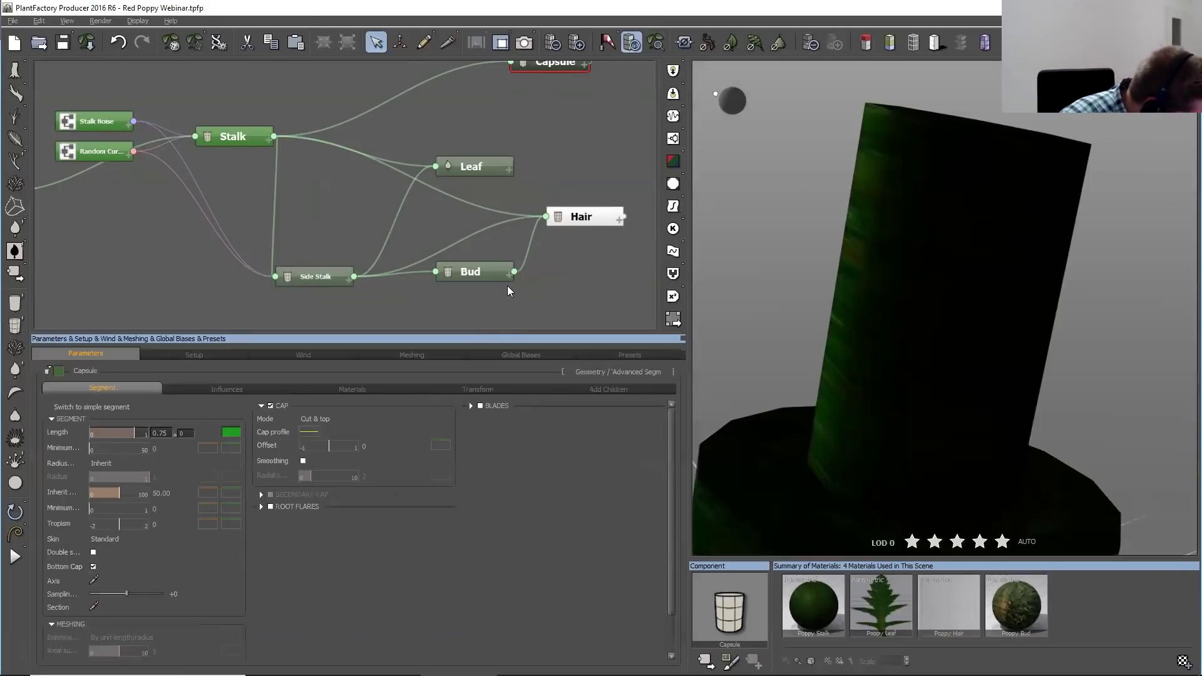
Switch the Capsule's radius mode to User defined and set the Radius to 0.4
{"action": "left_click", "coordinate": [122, 463]}
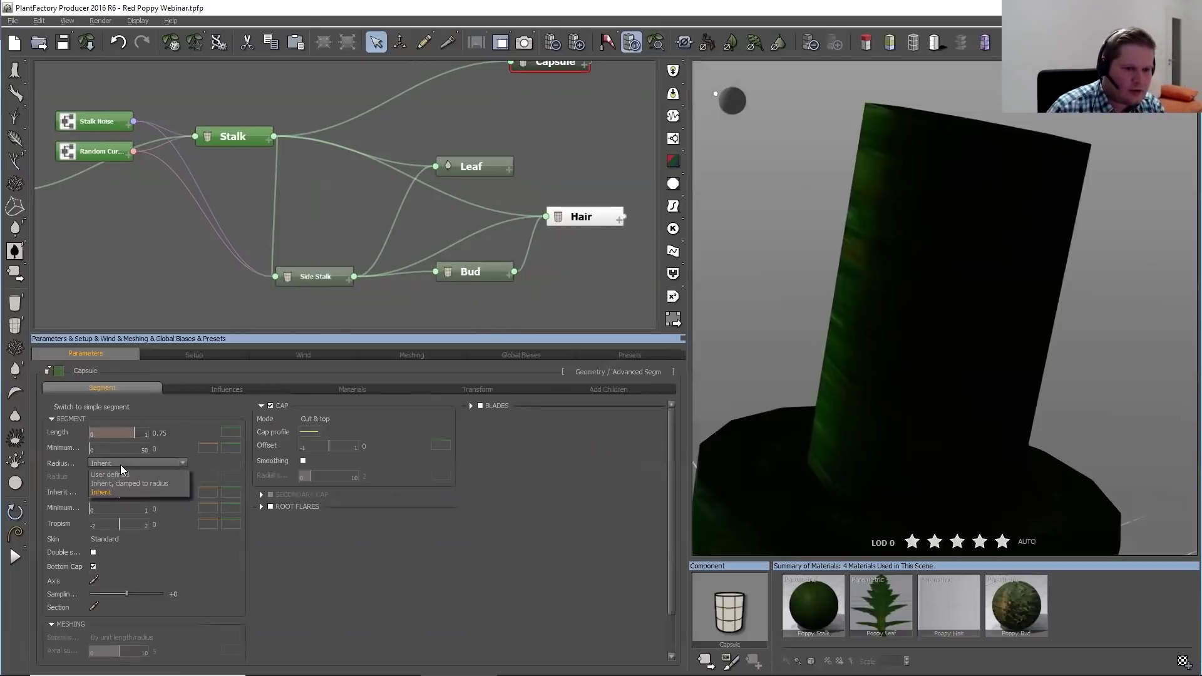
{"action": "left_click", "coordinate": [113, 475]}
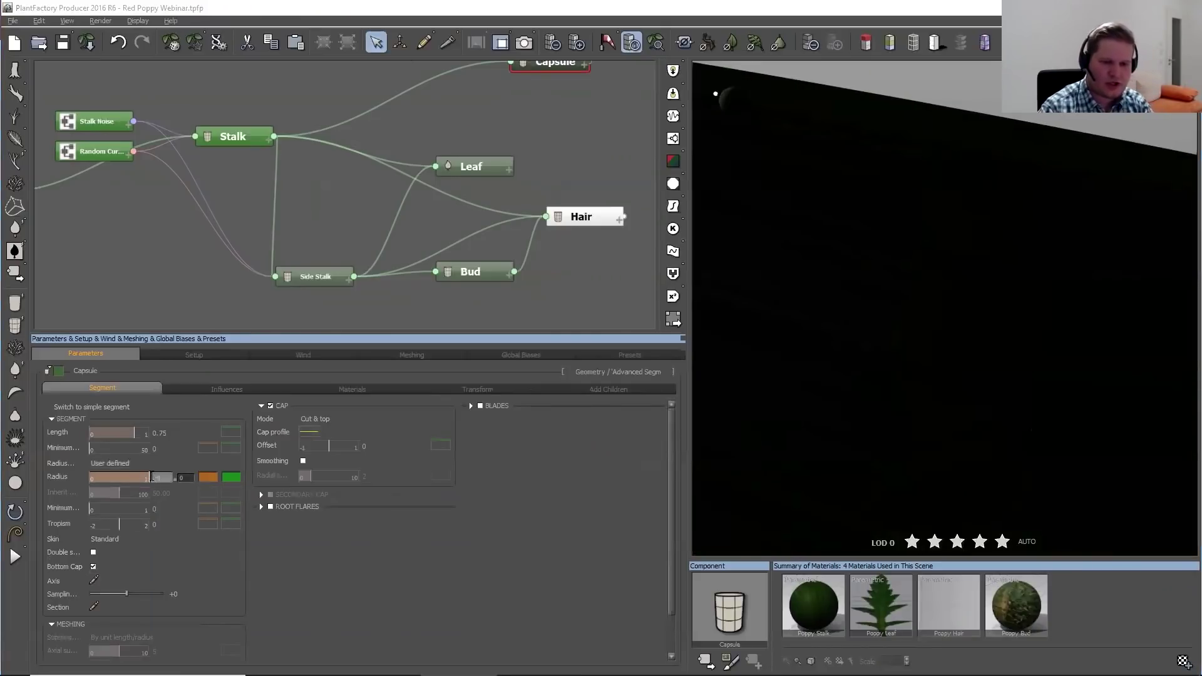
{"action": "left_click_drag", "start_coordinate": [151, 477], "coordinate": [155, 477]}
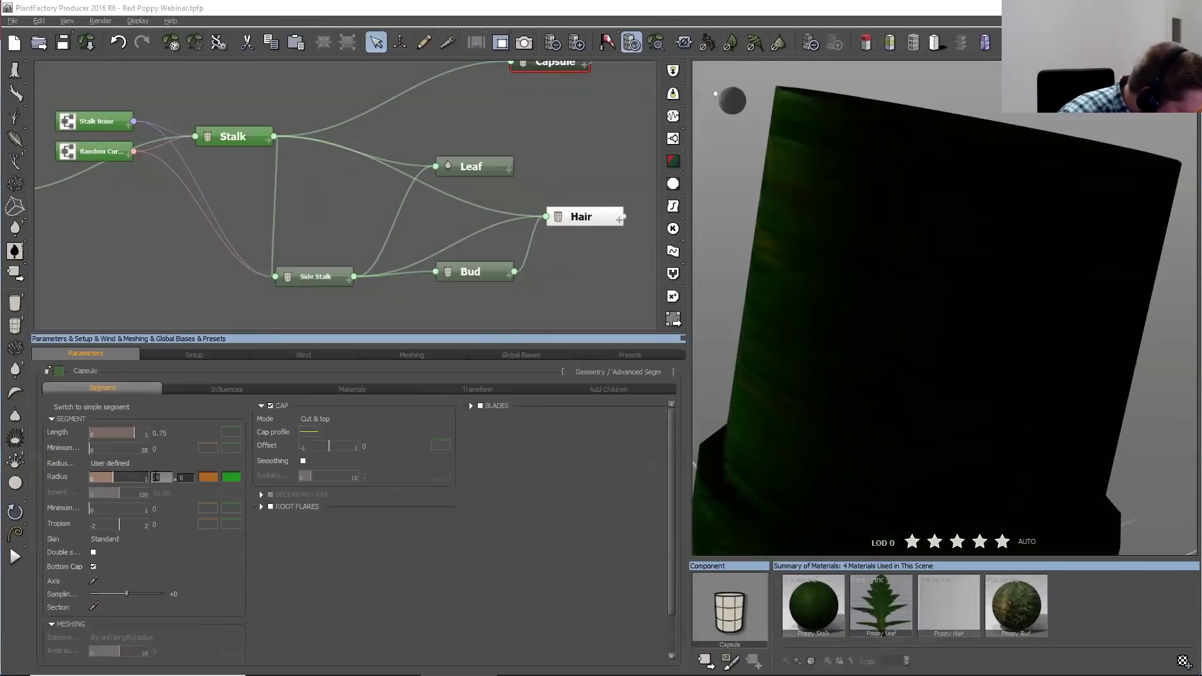
Edit the Capsule's Radius filter profile as a smooth curve, lowering its start keypoint to about 0.07 with a steep rising slope
{"action": "left_click", "coordinate": [202, 479]}
{"action": "left_click", "coordinate": [229, 483]}
{"action": "left_click_drag", "start_coordinate": [310, 361], "coordinate": [685, 189]}
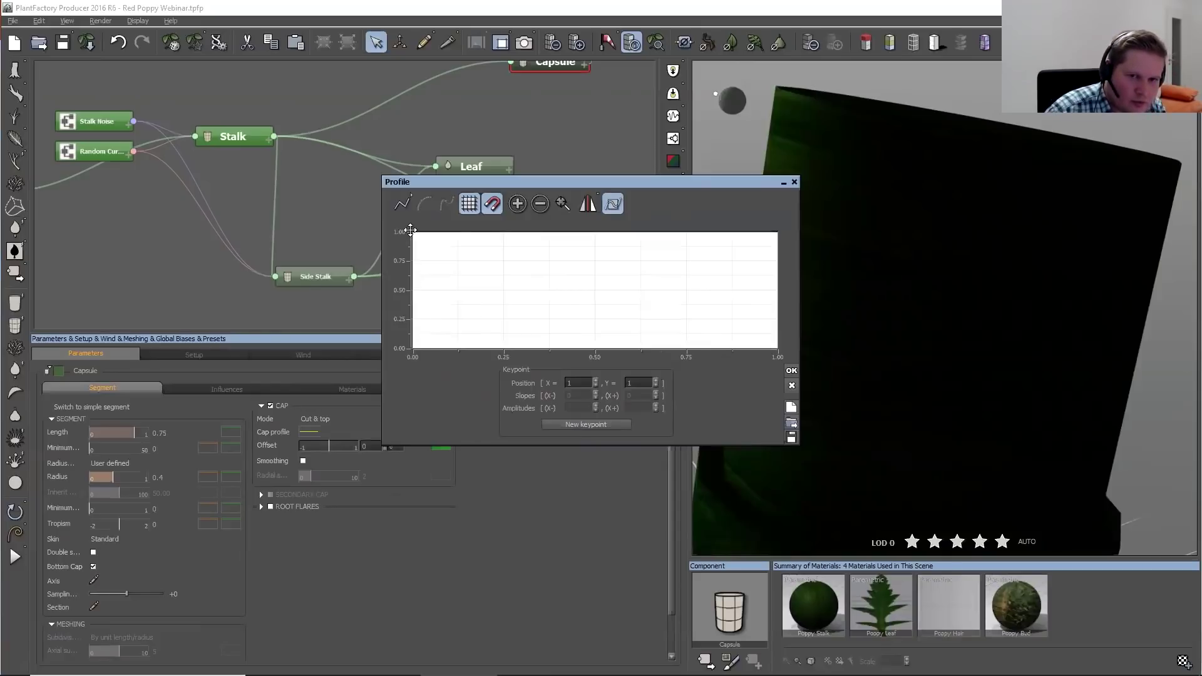
{"action": "left_click", "coordinate": [425, 203]}
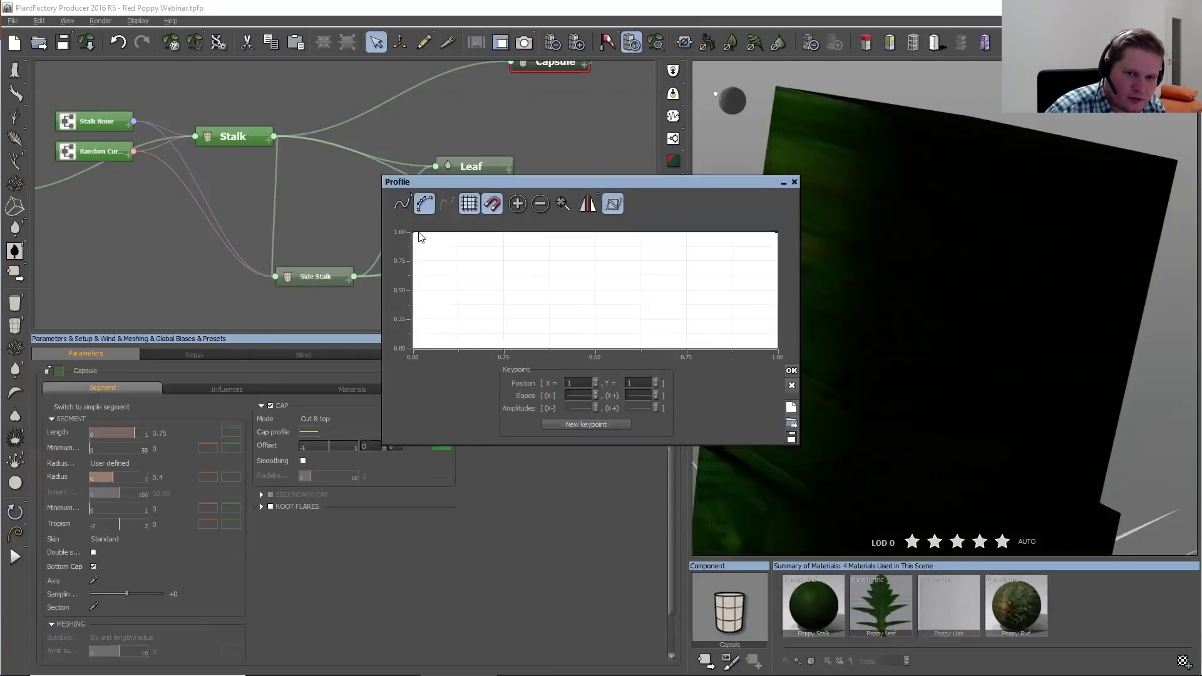
{"action": "left_click", "coordinate": [412, 233]}
{"action": "left_click_drag", "start_coordinate": [412, 232], "coordinate": [398, 340]}
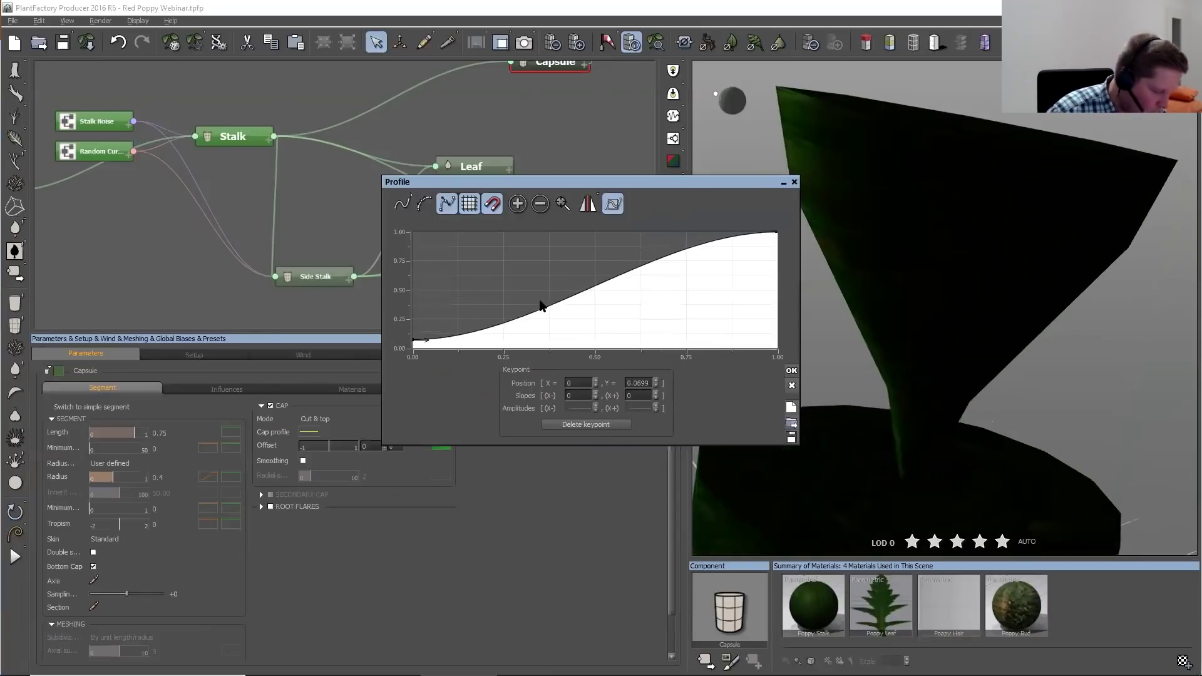
{"action": "left_click_drag", "start_coordinate": [425, 341], "coordinate": [424, 329]}
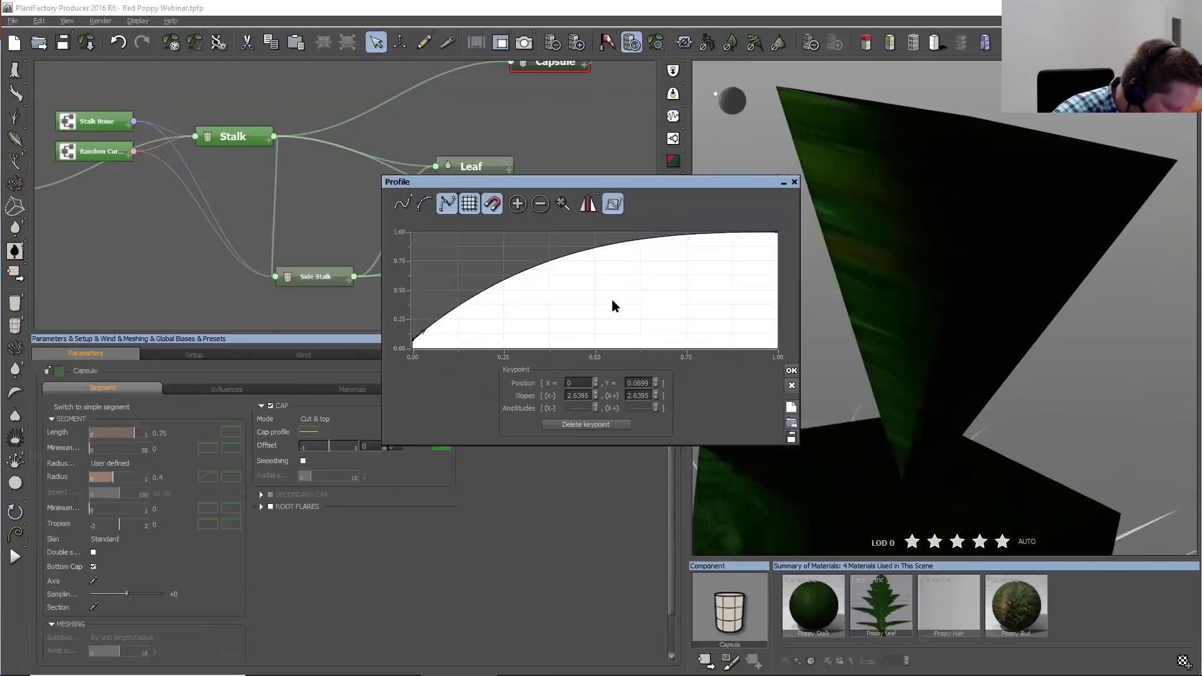
Set the profile's end keypoint to 0.625, add a keypoint at about X 0.72, Y 0.75, and flatten the start slope to about 0.78
{"action": "left_click_drag", "start_coordinate": [775, 233], "coordinate": [764, 271]}
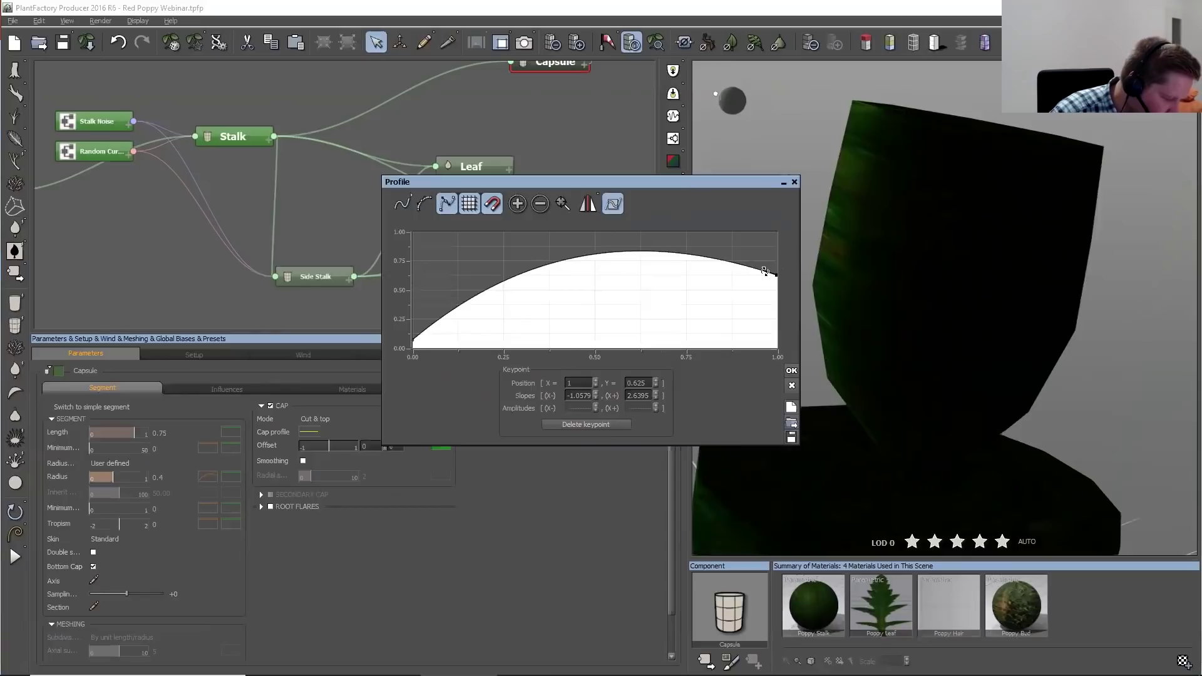
{"action": "left_click", "coordinate": [666, 256]}
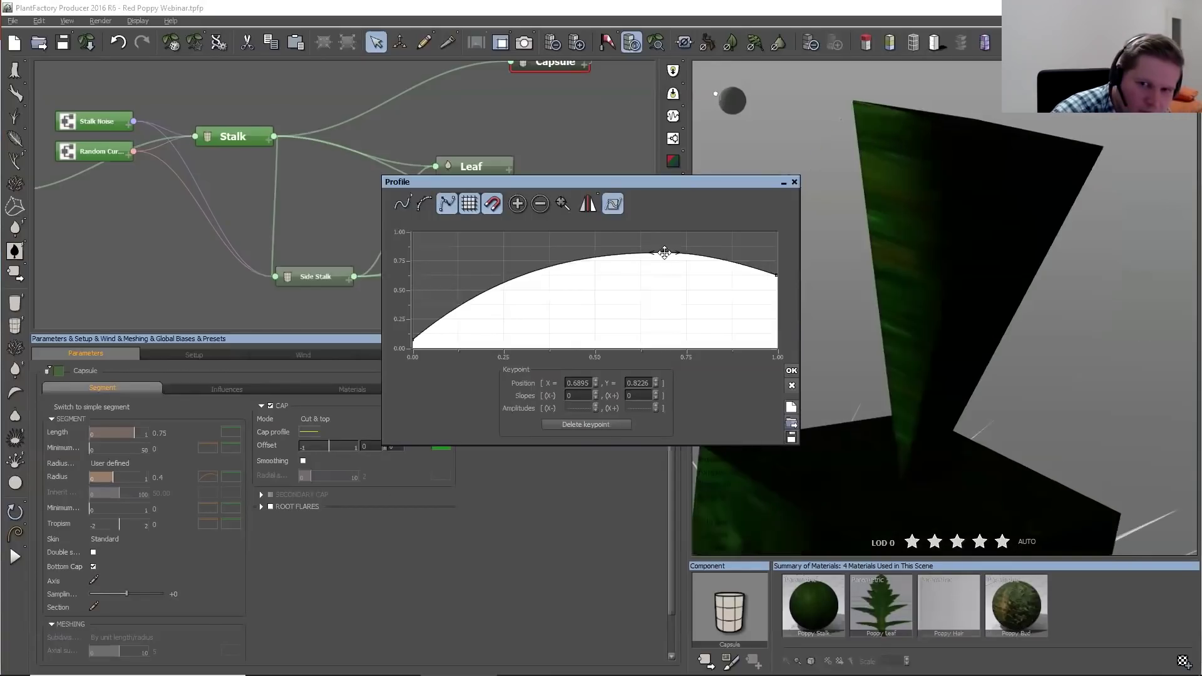
{"action": "mouse_move", "coordinate": [665, 254]}
{"action": "left_mouse_down"}
{"action": "mouse_move", "coordinate": [678, 249]}
{"action": "mouse_move", "coordinate": [668, 254]}
{"action": "left_mouse_up"}
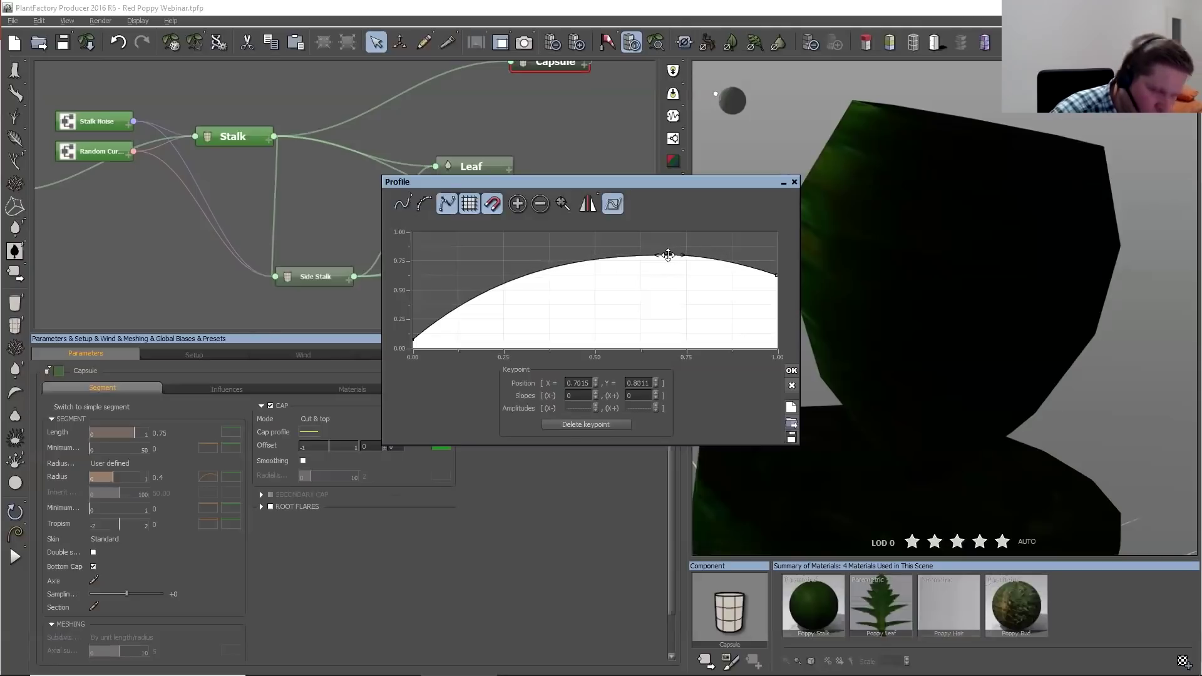
{"action": "left_click_drag", "start_coordinate": [667, 257], "coordinate": [673, 260]}
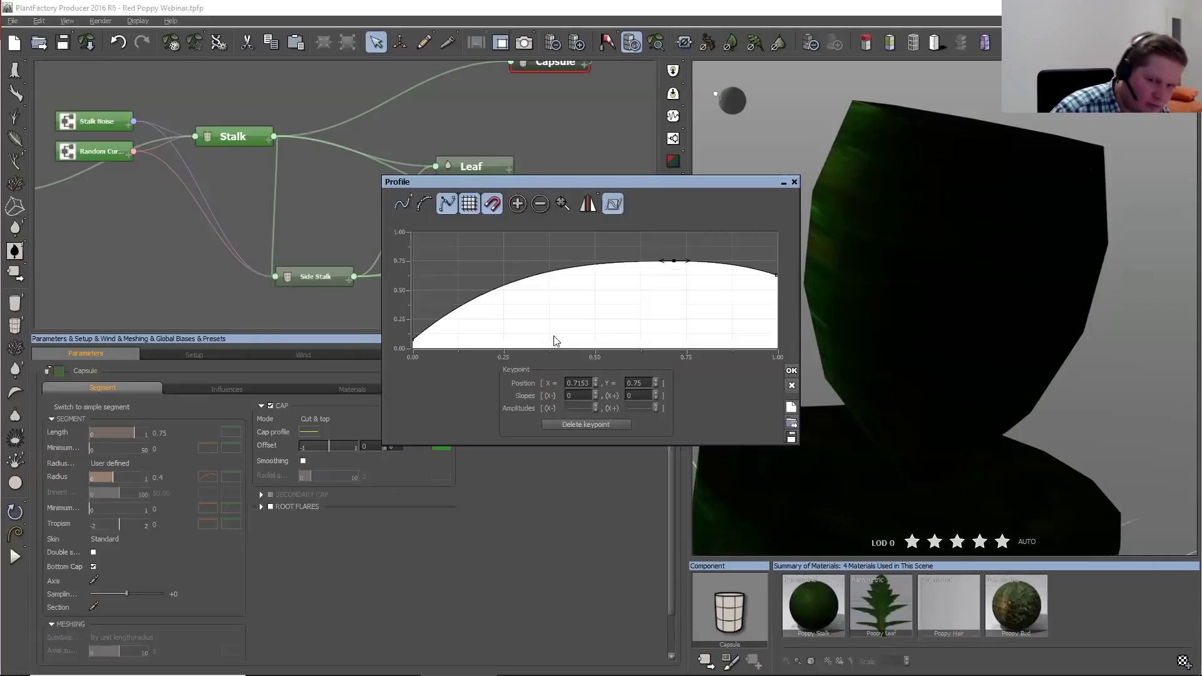
{"action": "left_click_drag", "start_coordinate": [412, 338], "coordinate": [443, 341]}
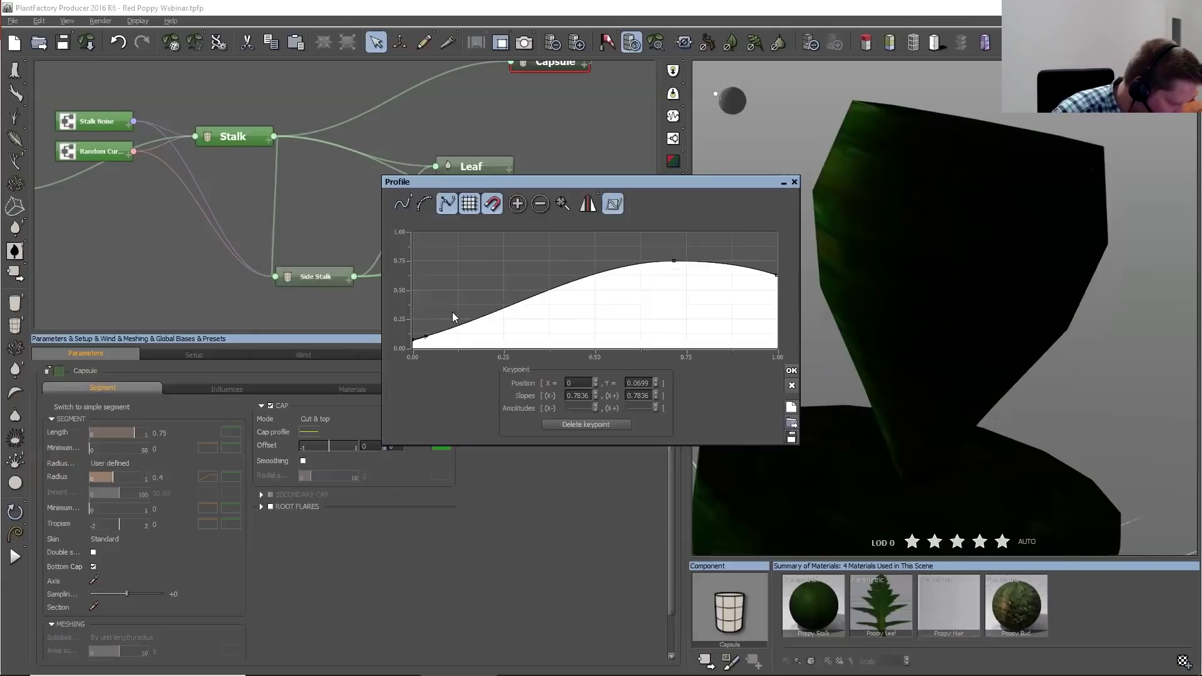
{"action": "left_click", "coordinate": [791, 370]}
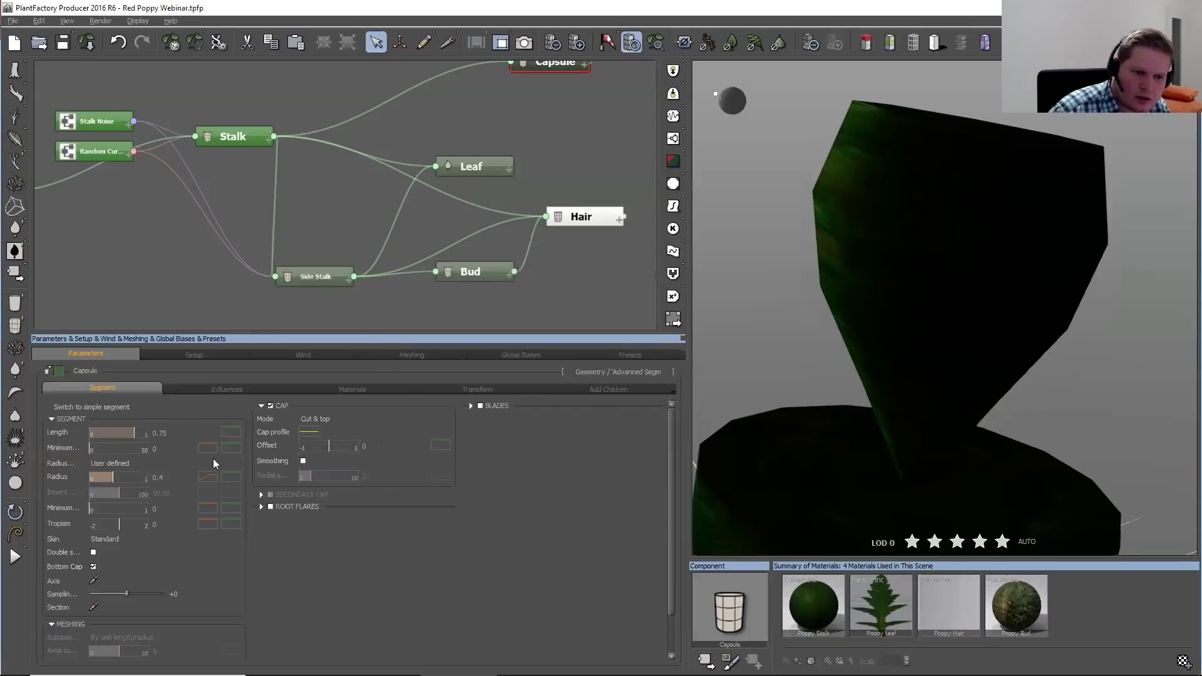
Copy the Capsule's Radius filter curve and paste it onto the Cap profile
{"action": "right_click", "coordinate": [211, 476]}
{"action": "left_click", "coordinate": [254, 498]}
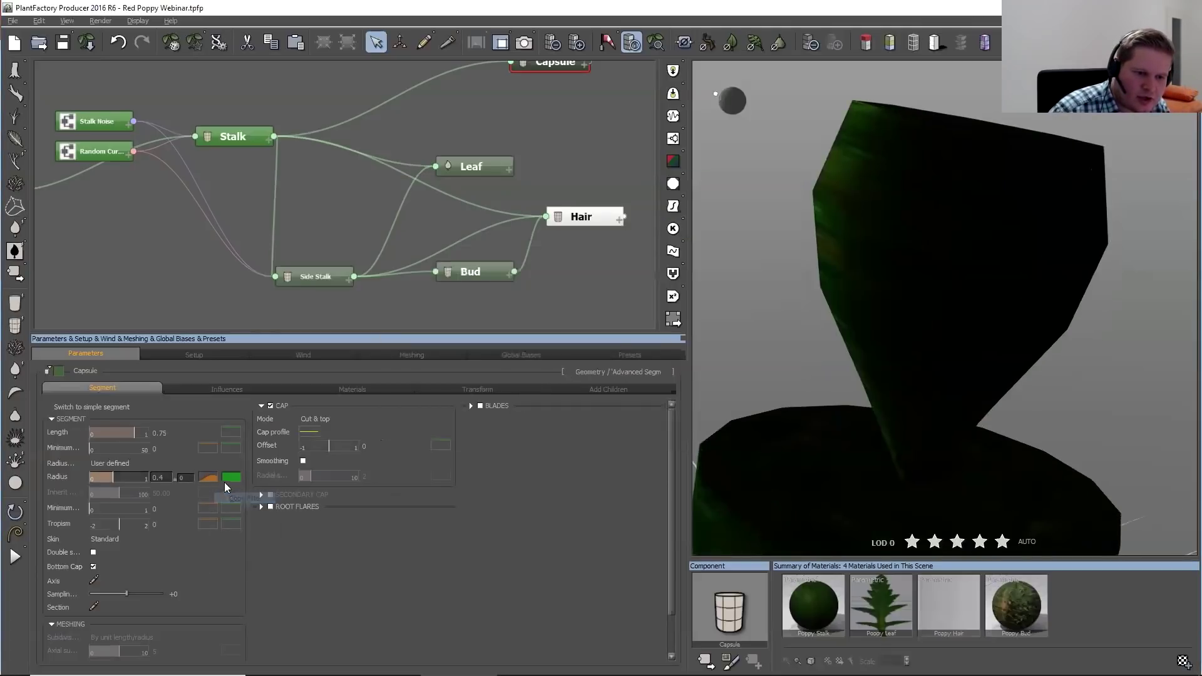
{"action": "right_click", "coordinate": [315, 432]}
{"action": "left_click", "coordinate": [338, 463]}
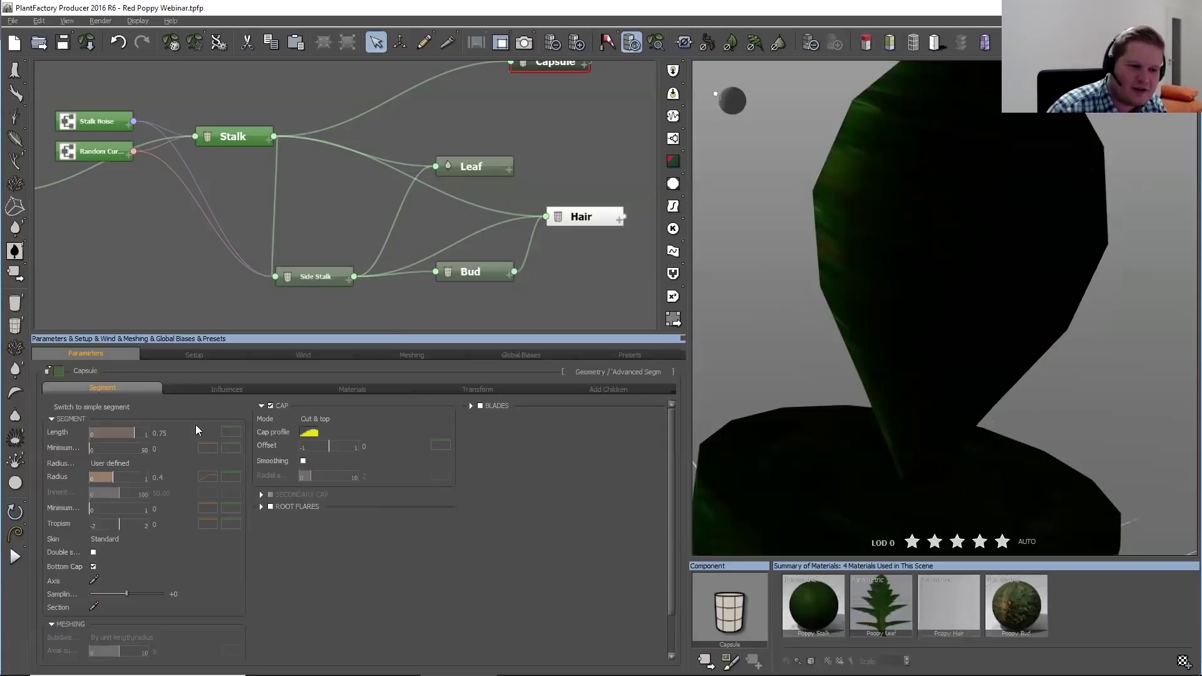
Reset the Capsule's Radius filter, then reopen its profile for editing and make the curve smooth
{"action": "right_click", "coordinate": [206, 476]}
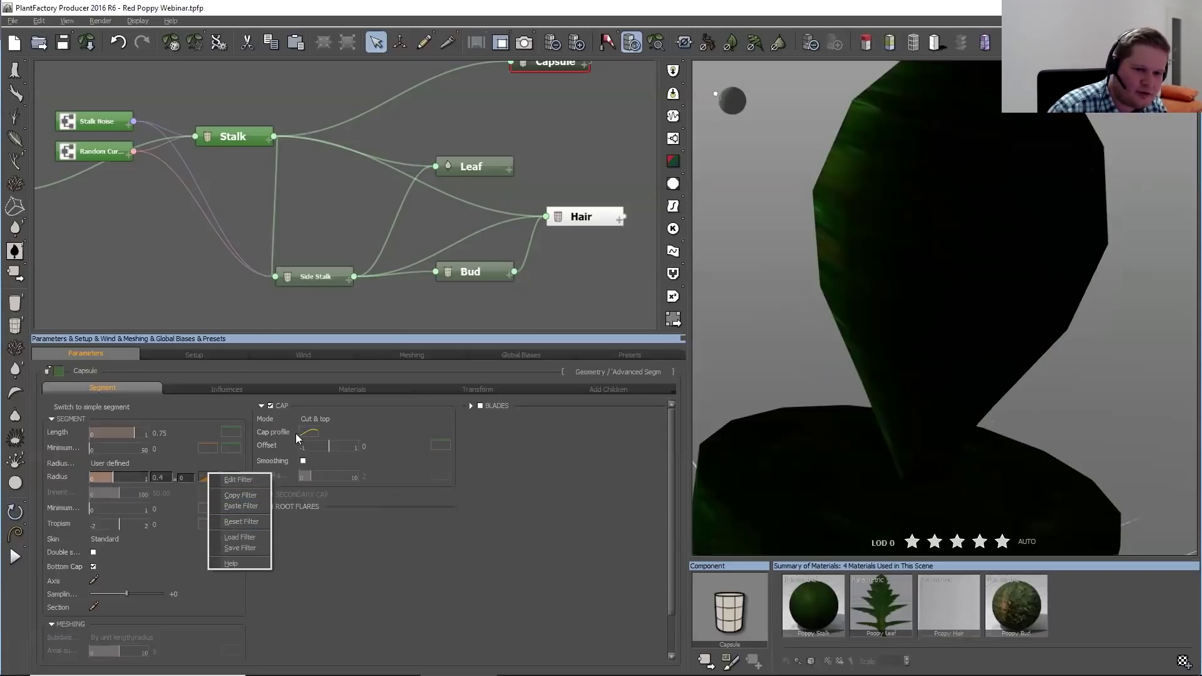
{"action": "left_click", "coordinate": [235, 521]}
{"action": "right_click", "coordinate": [202, 478]}
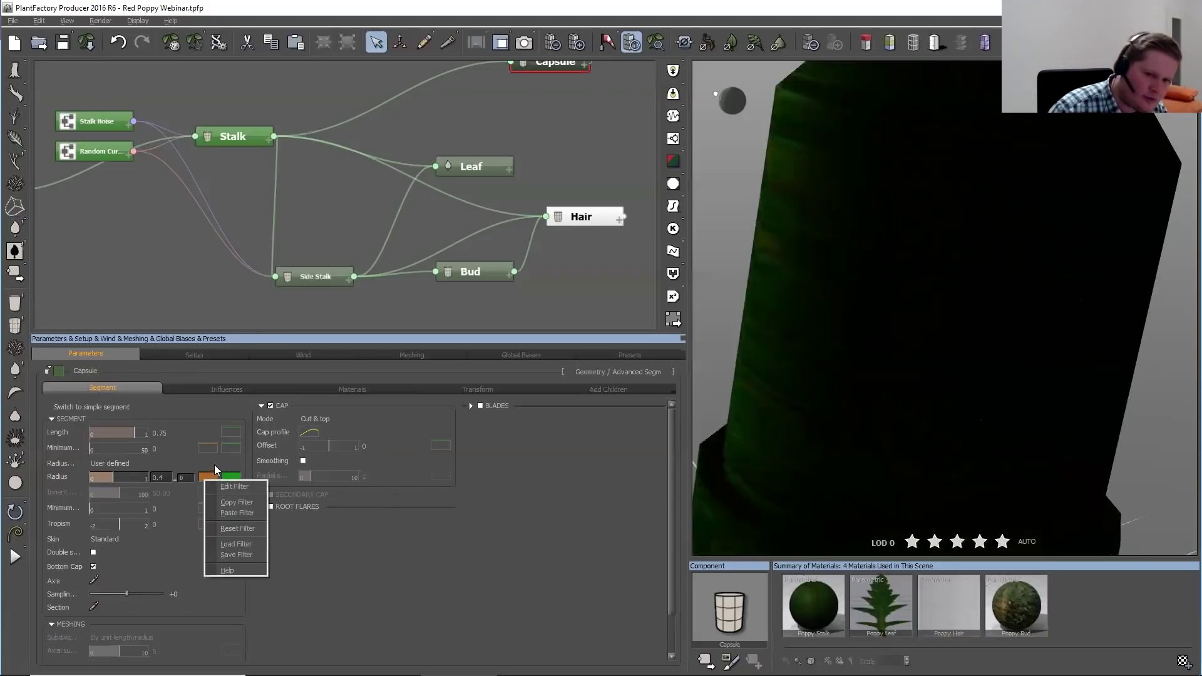
{"action": "left_click", "coordinate": [229, 485]}
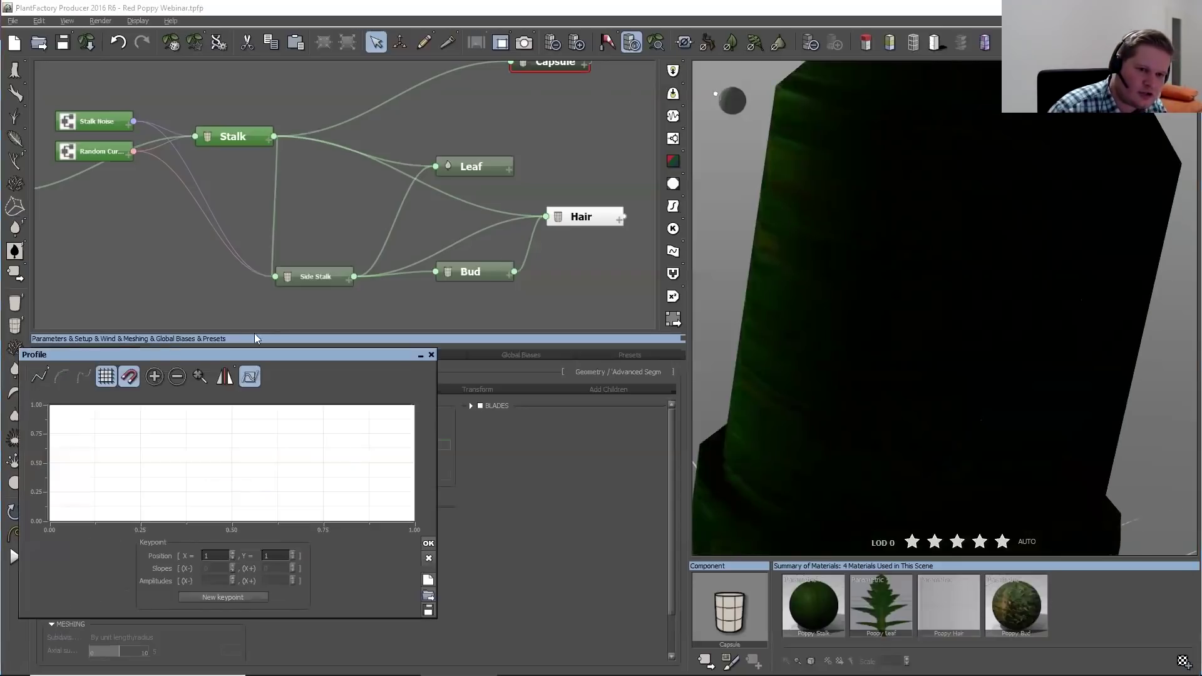
{"action": "left_click", "coordinate": [44, 377]}
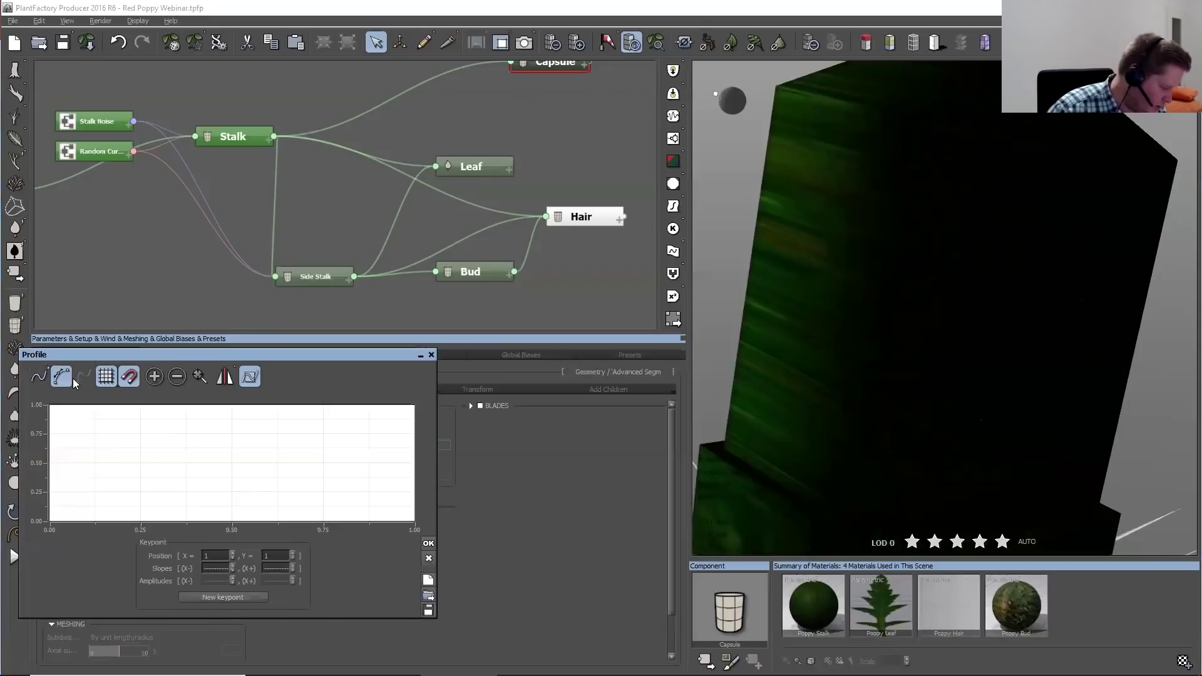
{"action": "left_click", "coordinate": [60, 484]}
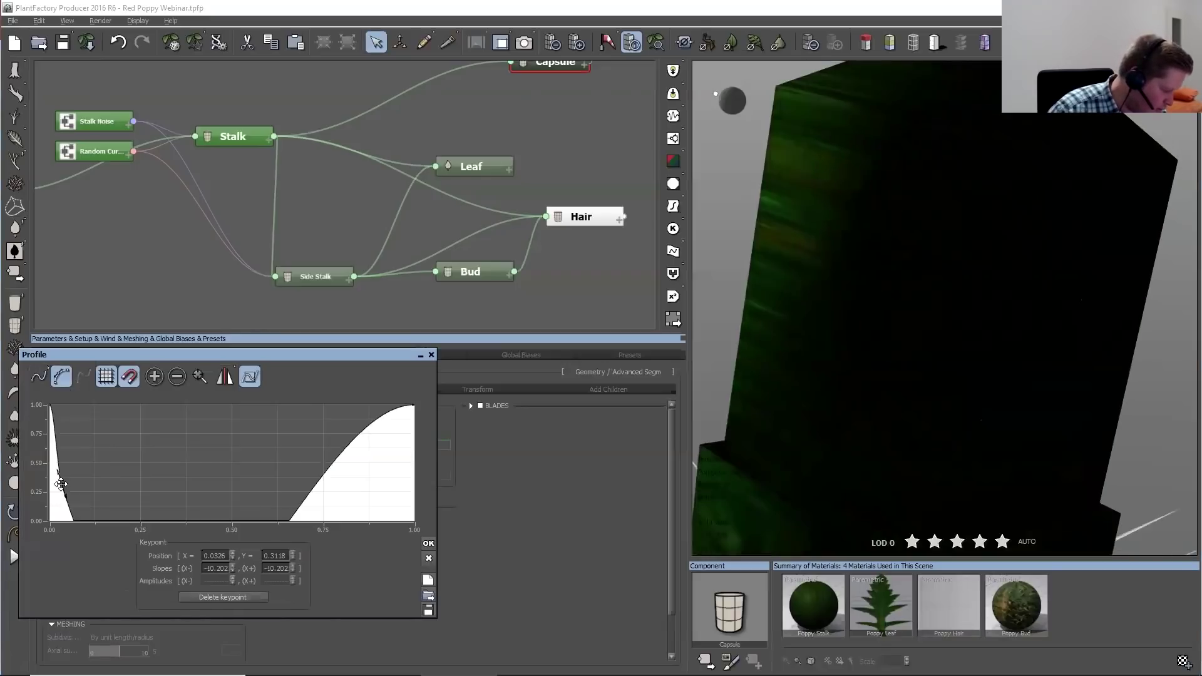
{"action": "left_click_drag", "start_coordinate": [61, 484], "coordinate": [68, 488]}
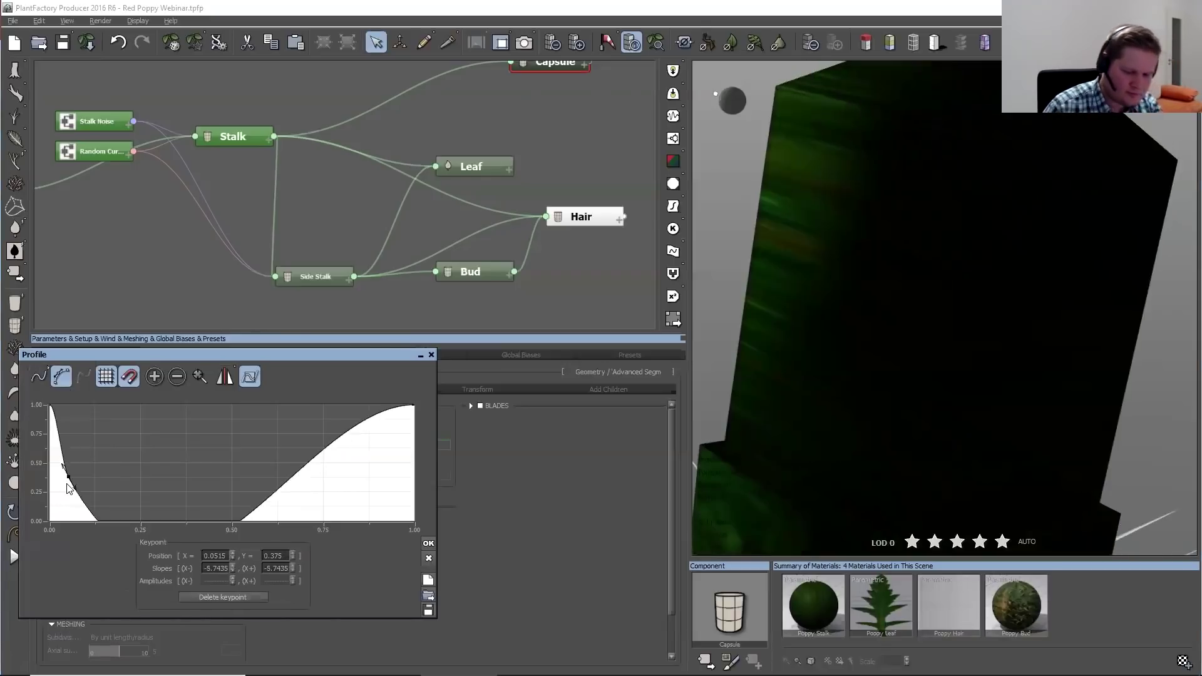
{"action": "key", "text": "Delete"}
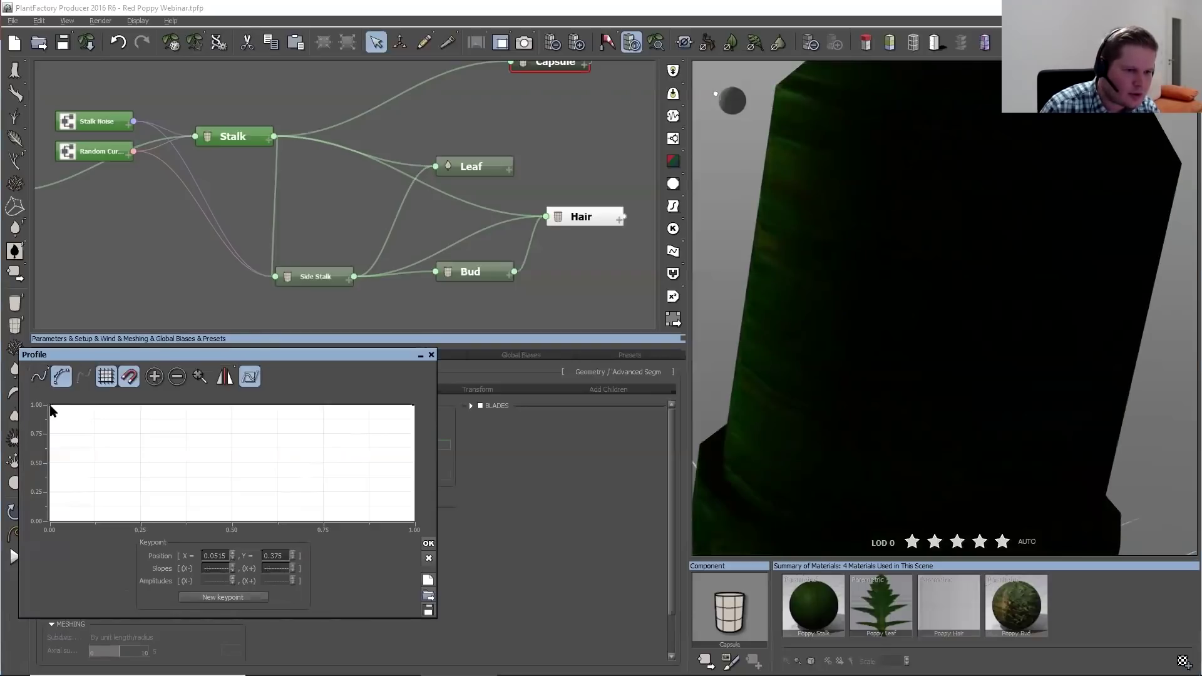
{"action": "left_click", "coordinate": [97, 494]}
{"action": "key", "text": "Delete"}
Lower the Radius profile's start keypoint to 0 and add a keypoint at about X 0.04, Y 0.37 with a slope of about 2.35
{"action": "left_click", "coordinate": [177, 377]}
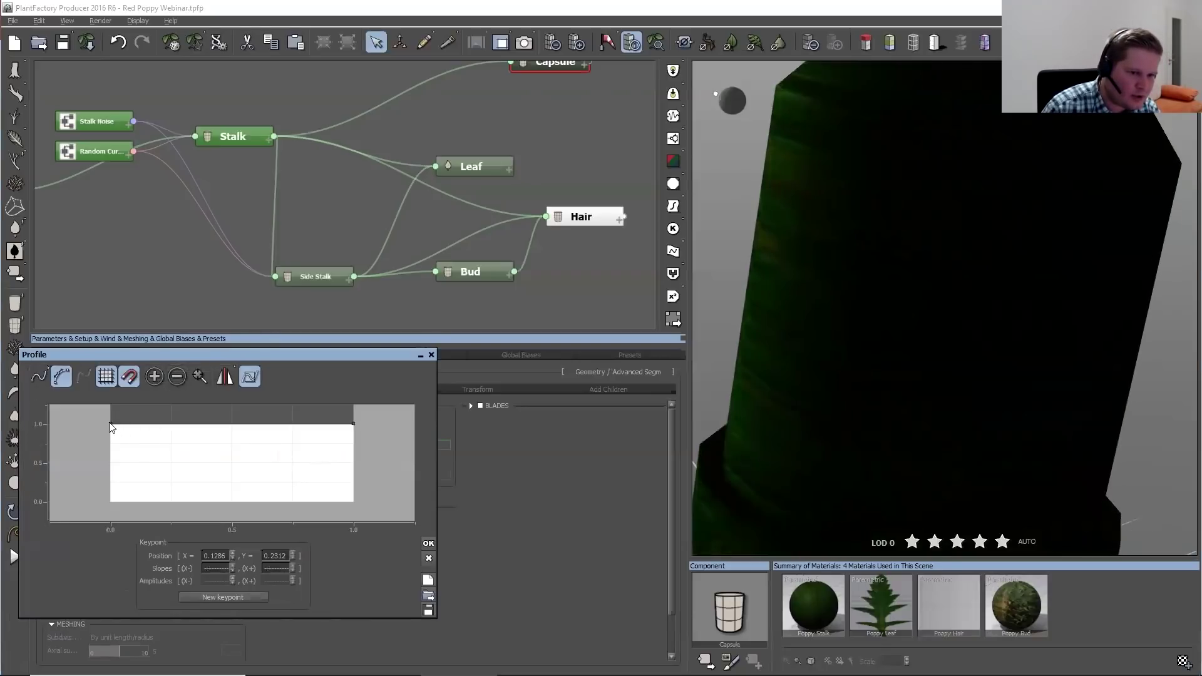
{"action": "left_click_drag", "start_coordinate": [111, 425], "coordinate": [111, 501]}
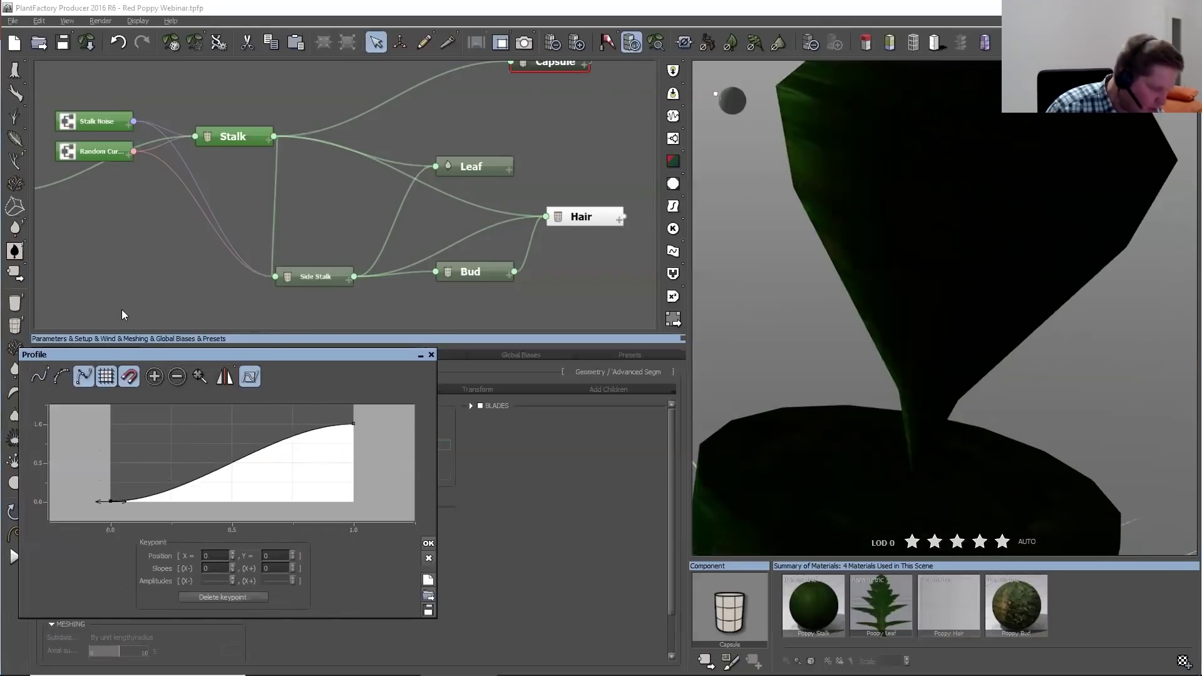
{"action": "left_click", "coordinate": [133, 480]}
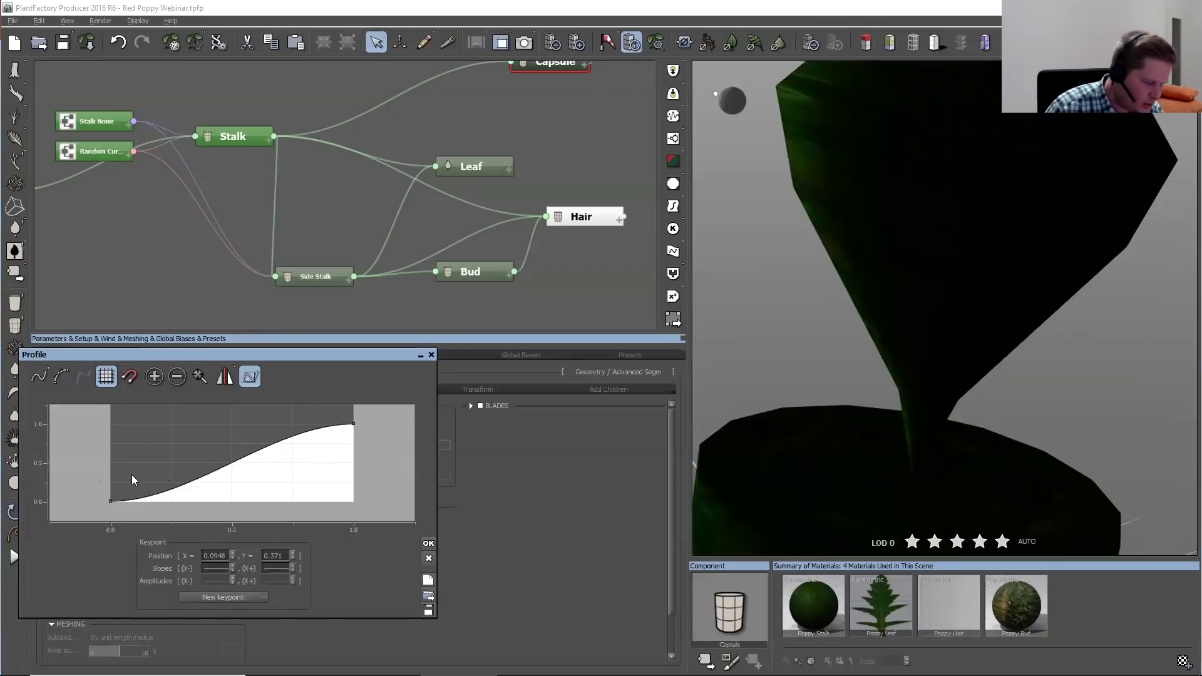
{"action": "left_click", "coordinate": [131, 478]}
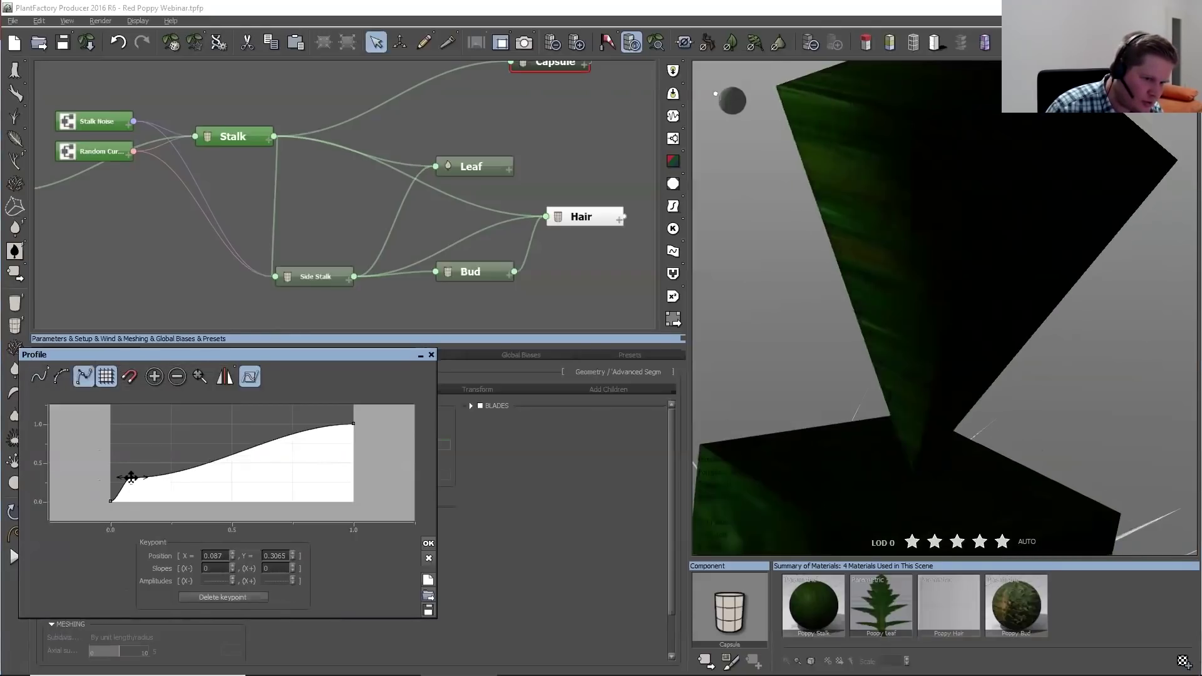
{"action": "left_click_drag", "start_coordinate": [131, 477], "coordinate": [120, 475]}
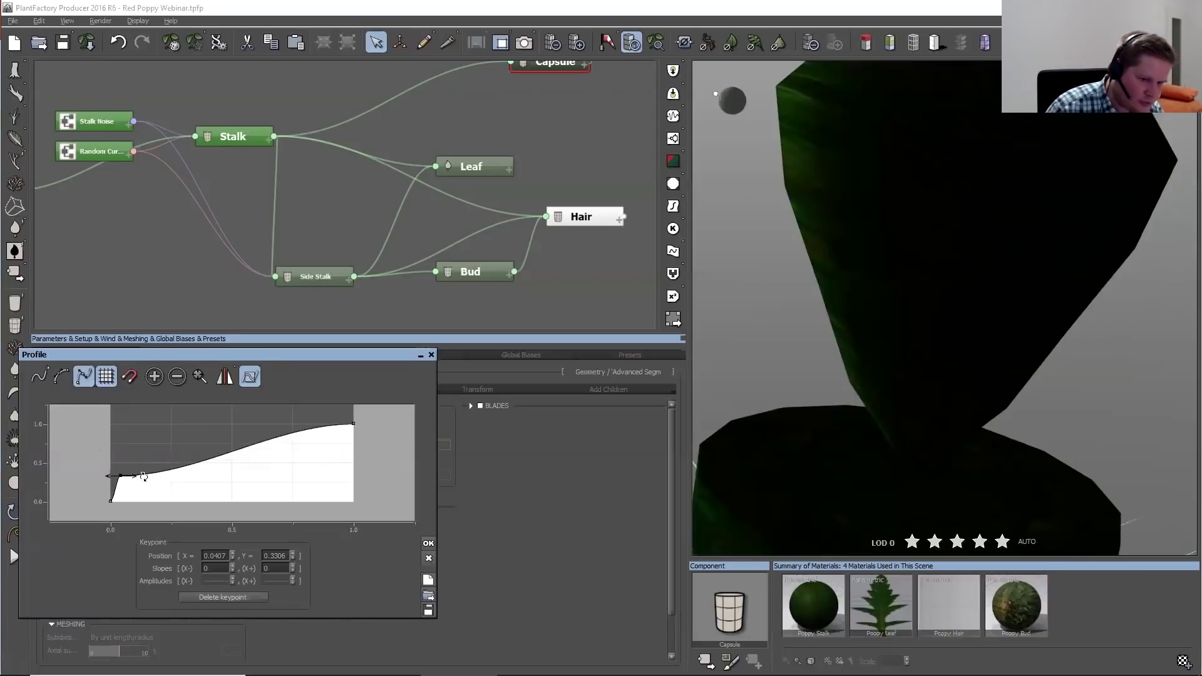
{"action": "mouse_move", "coordinate": [120, 475]}
{"action": "left_mouse_down"}
{"action": "mouse_move", "coordinate": [111, 474]}
{"action": "mouse_move", "coordinate": [138, 461]}
{"action": "left_mouse_up"}
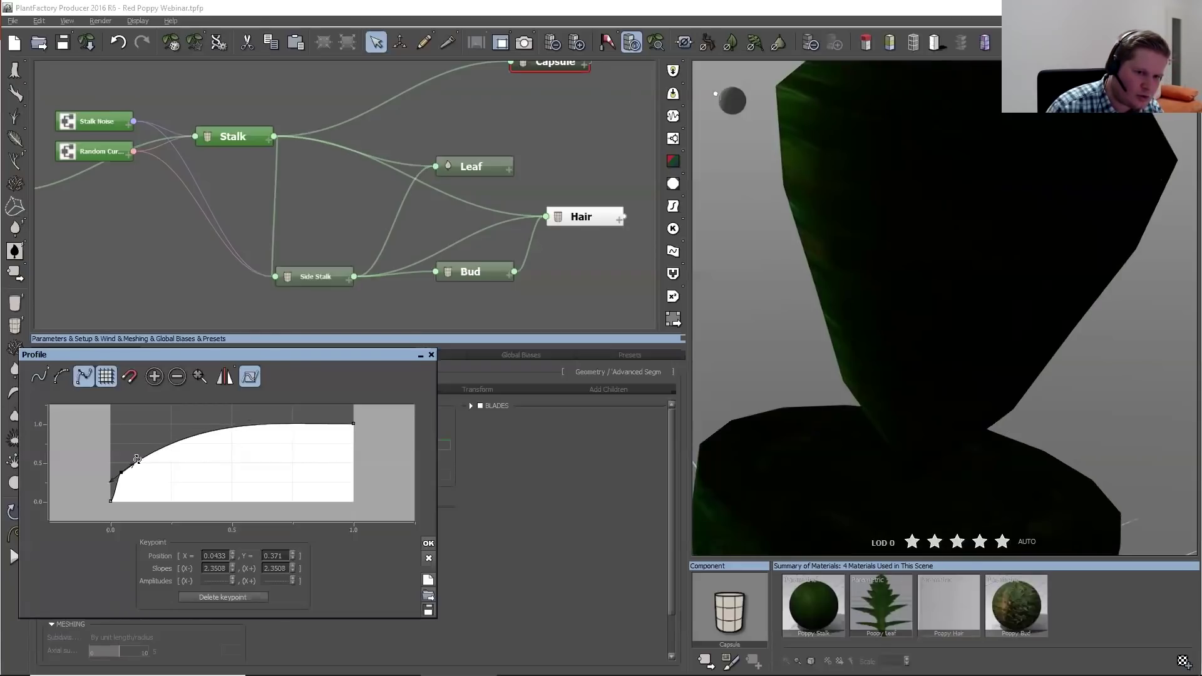
Steepen the slope at the start keypoint of the Radius profile and apply the curve
{"action": "left_click", "coordinate": [195, 379]}
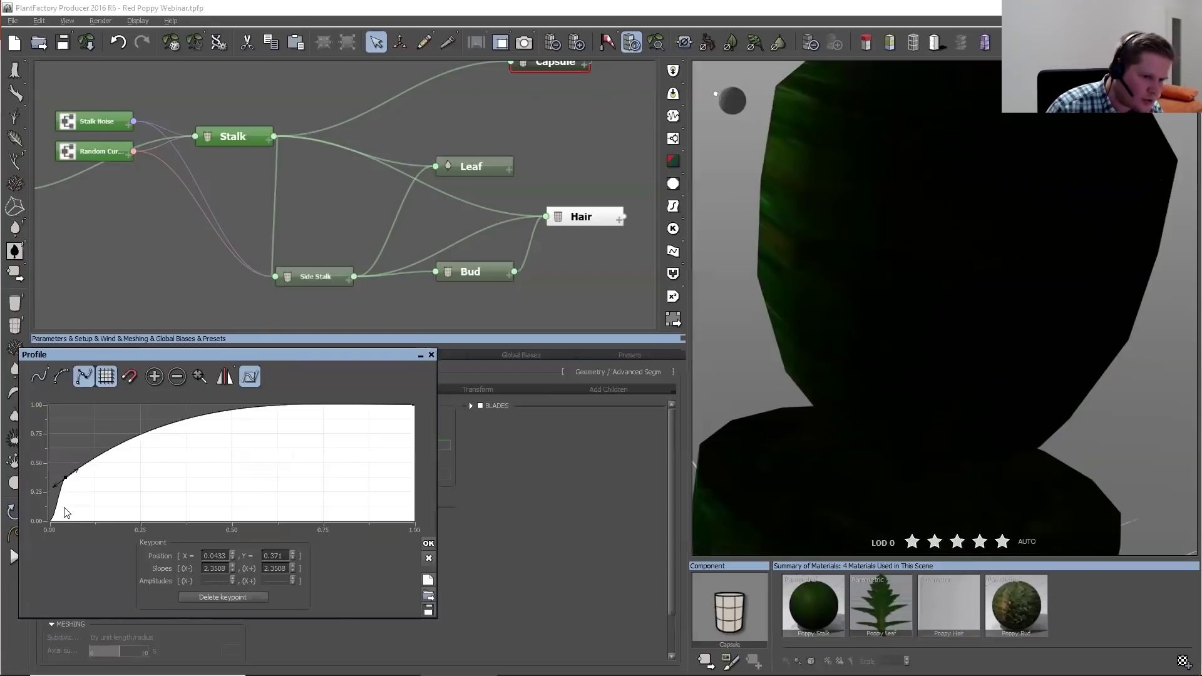
{"action": "left_click", "coordinate": [51, 520]}
{"action": "left_click_drag", "start_coordinate": [66, 522], "coordinate": [56, 501]}
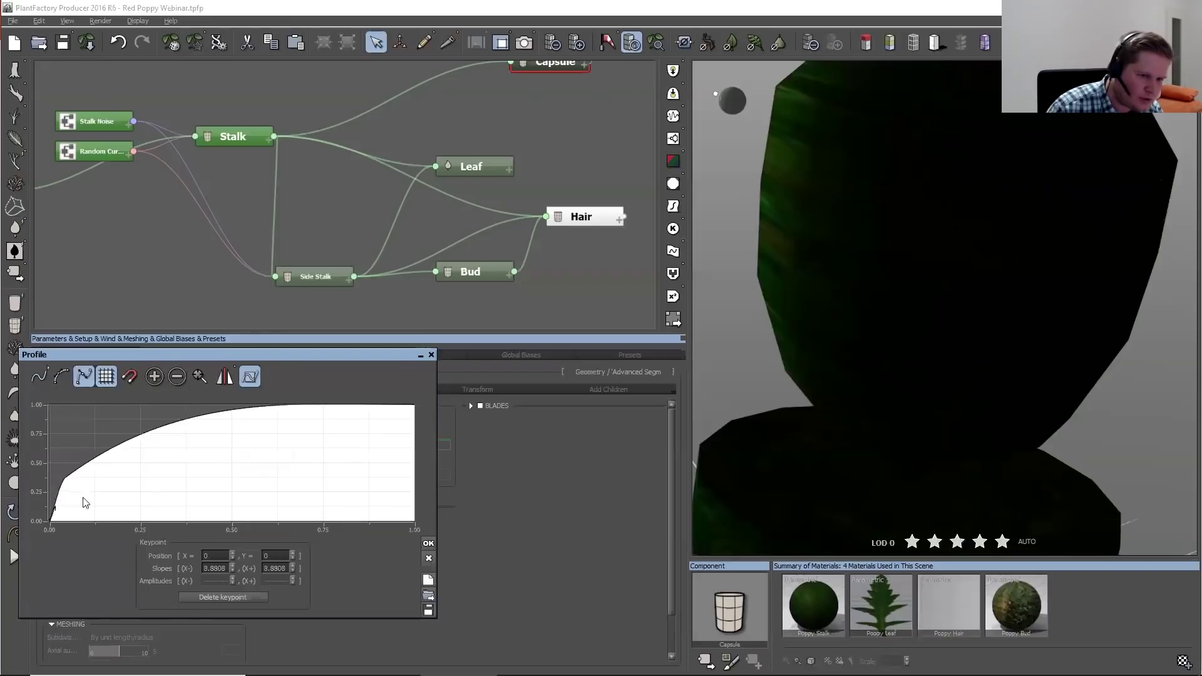
{"action": "left_click", "coordinate": [428, 543]}
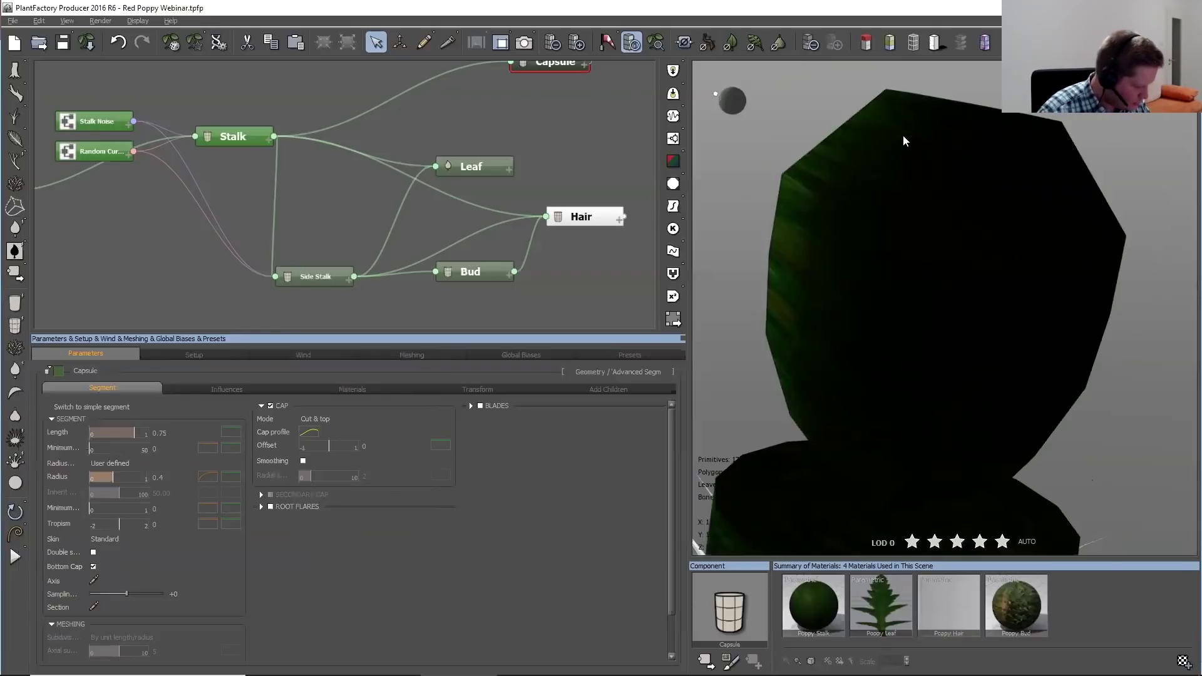
Try the Poppy Capsule cap material from the FLOWER WEBINAR collection on the Capsule's segment body
{"action": "left_click", "coordinate": [350, 388]}
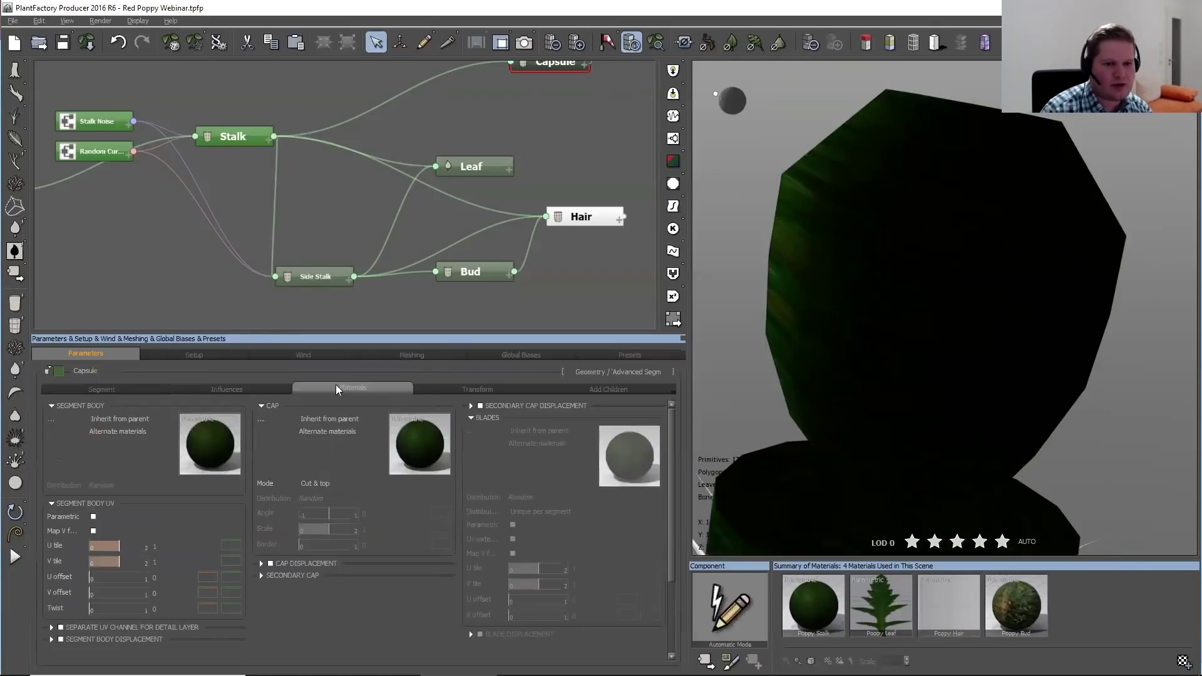
{"action": "left_click", "coordinate": [168, 420]}
{"action": "left_click", "coordinate": [116, 483]}
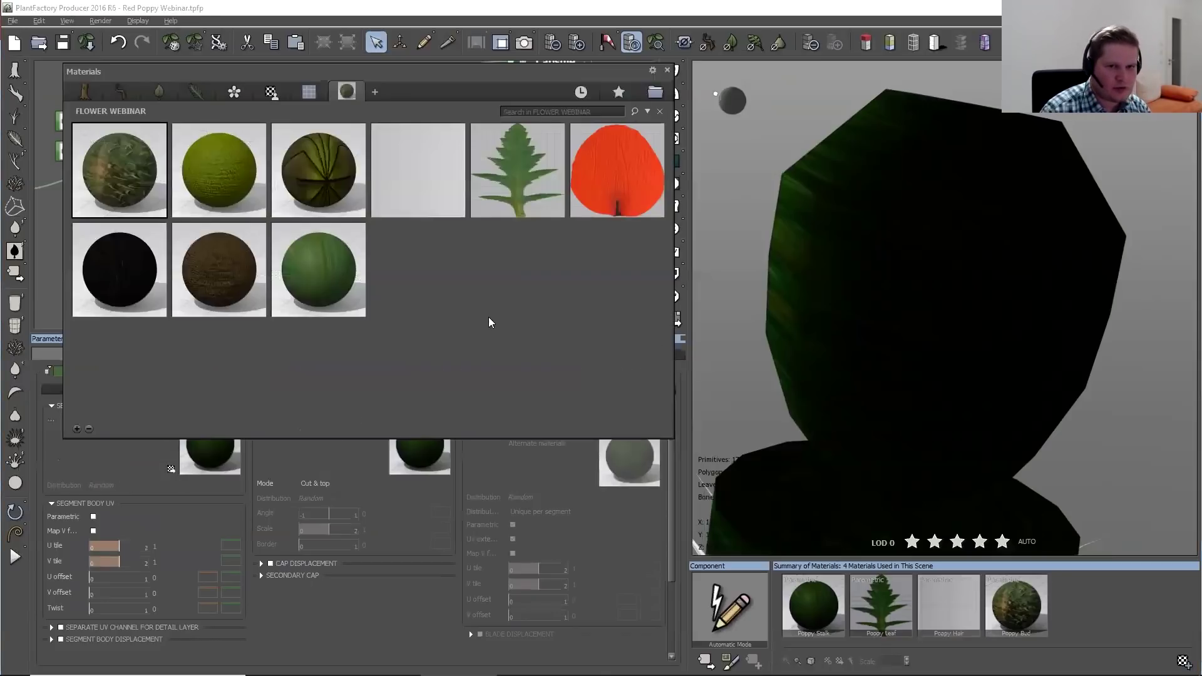
{"action": "double_click", "coordinate": [325, 162]}
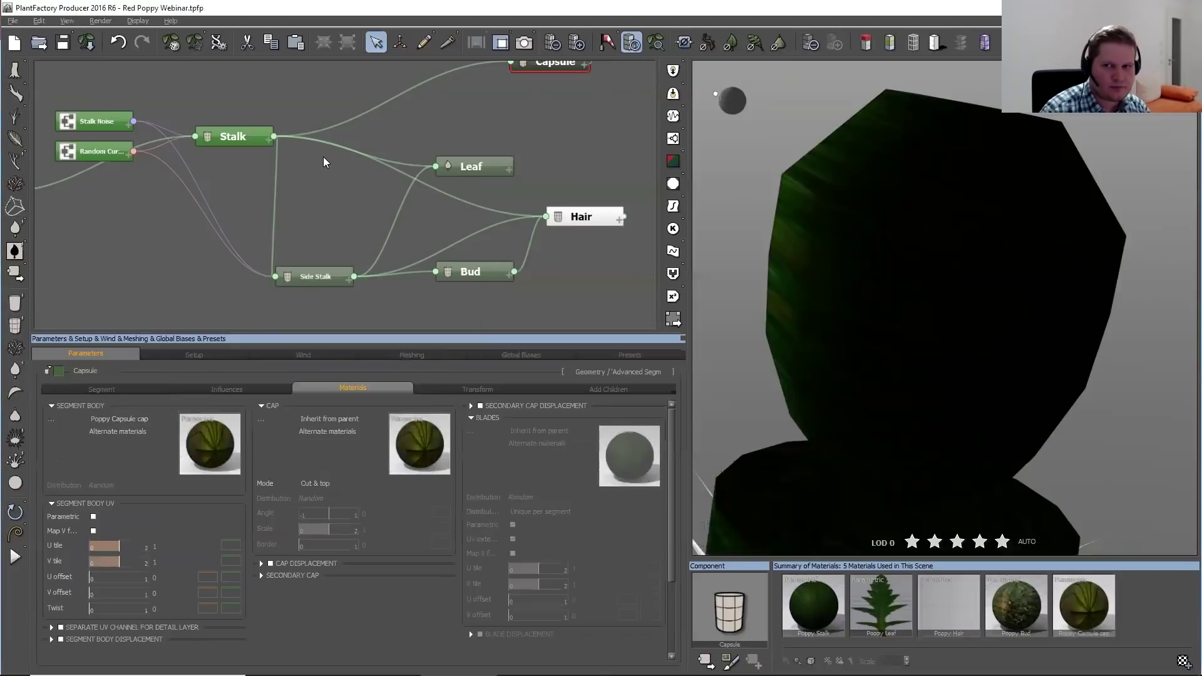
Enable Parametric UV mapping for the Capsule's segment body and change its material to Poppy Capsule Body
{"action": "left_click", "coordinate": [94, 517]}
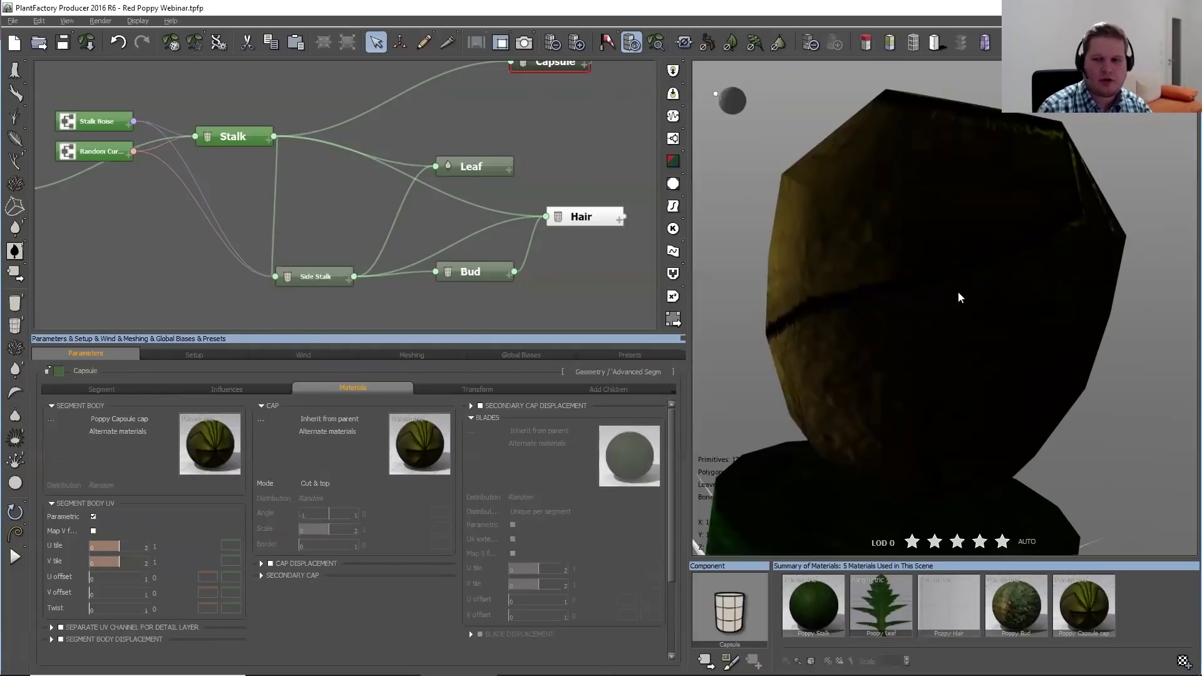
{"action": "scroll", "coordinate": [960, 298], "scroll_direction": "down", "scroll_amount": 6}
{"action": "left_click_drag", "start_coordinate": [934, 315], "coordinate": [1012, 315]}
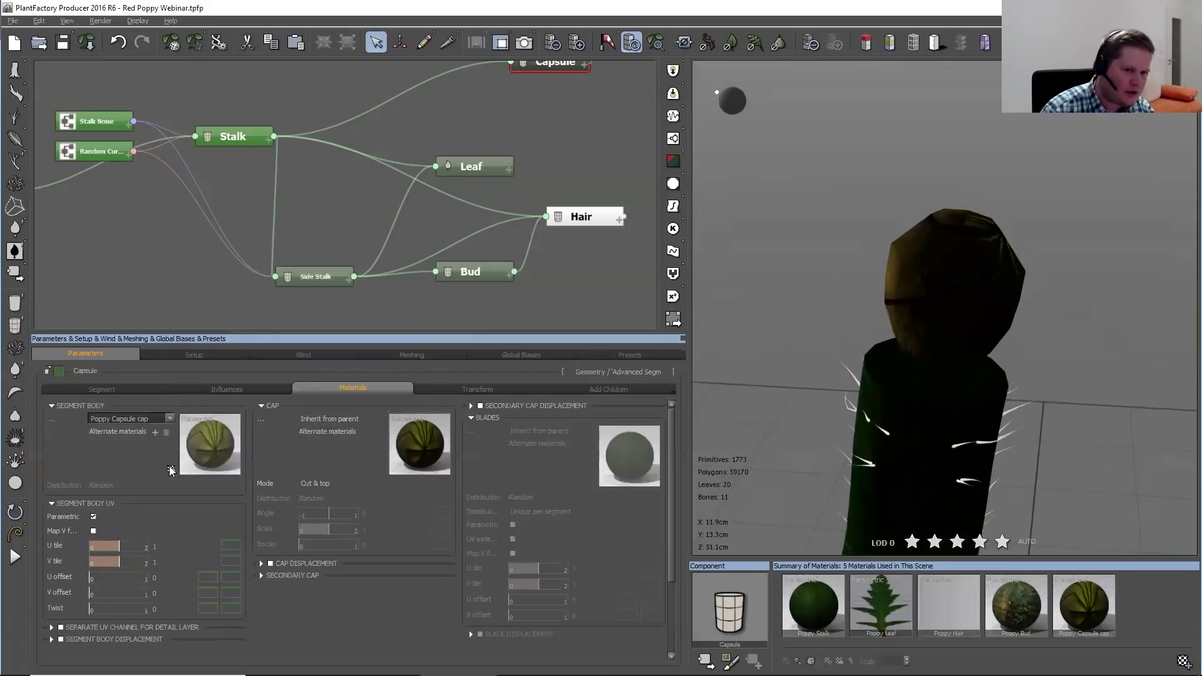
{"action": "double_click", "coordinate": [209, 443]}
{"action": "double_click", "coordinate": [227, 166]}
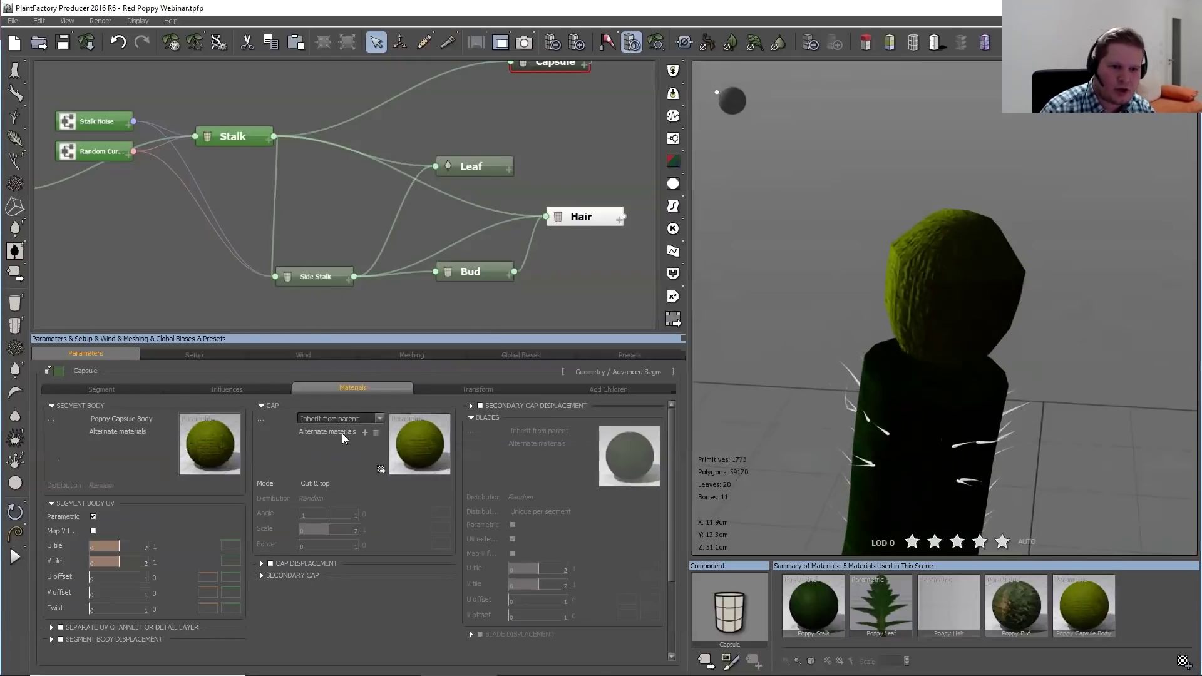
Assign the Poppy Capsule cap material to the Capsule's cap instead of inheriting from the parent
{"action": "left_click", "coordinate": [379, 418]}
{"action": "left_click", "coordinate": [327, 492]}
{"action": "double_click", "coordinate": [326, 169]}
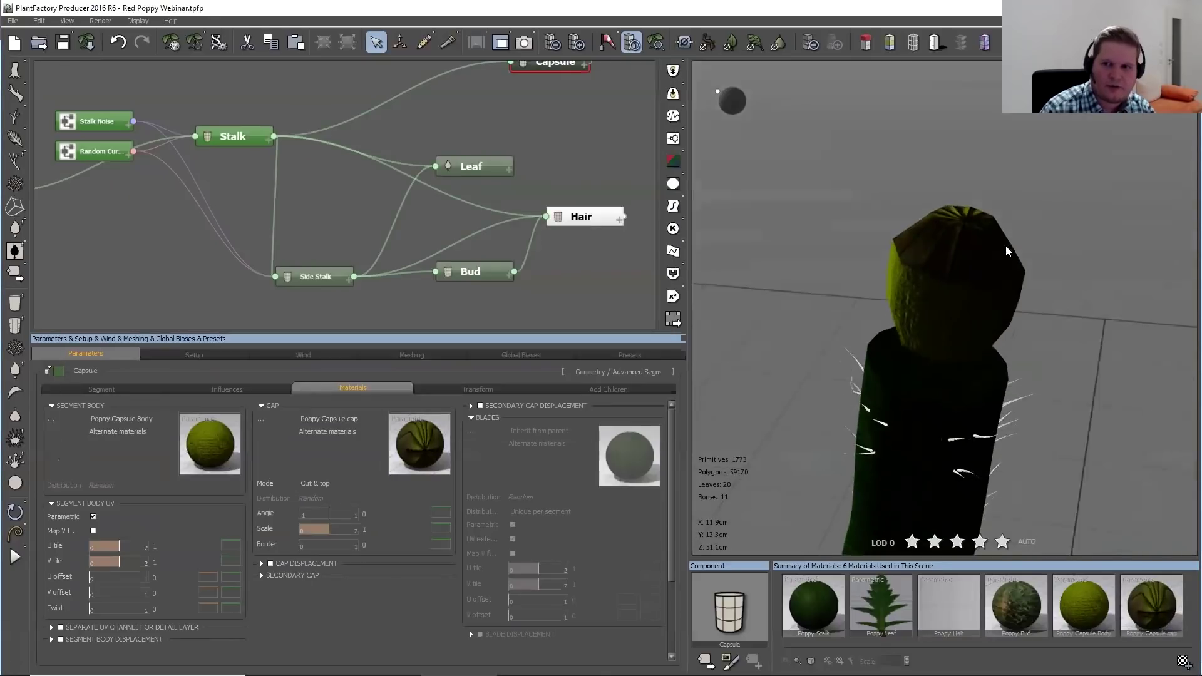
Raise the Capsule's mesh resolution boost to +2
{"action": "left_click", "coordinate": [478, 388]}
{"action": "left_click", "coordinate": [139, 415]}
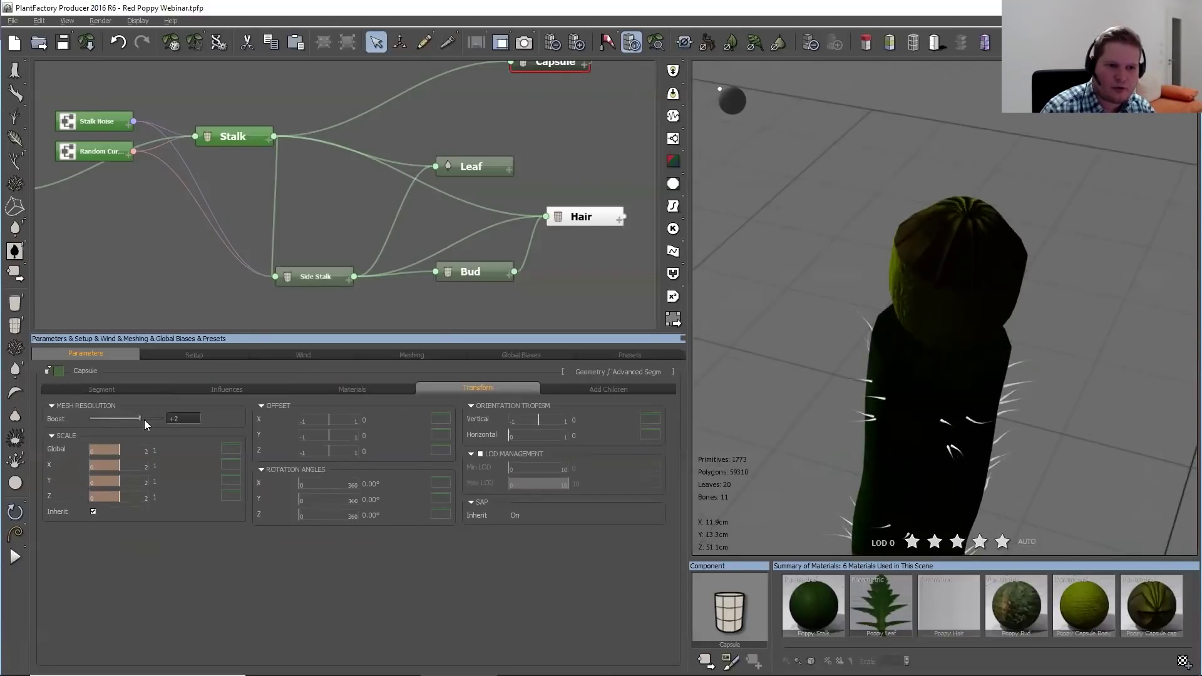
{"action": "mouse_move", "coordinate": [804, 340]}
{"action": "left_mouse_down"}
{"action": "mouse_move", "coordinate": [823, 353]}
{"action": "mouse_move", "coordinate": [795, 341]}
{"action": "left_mouse_up"}
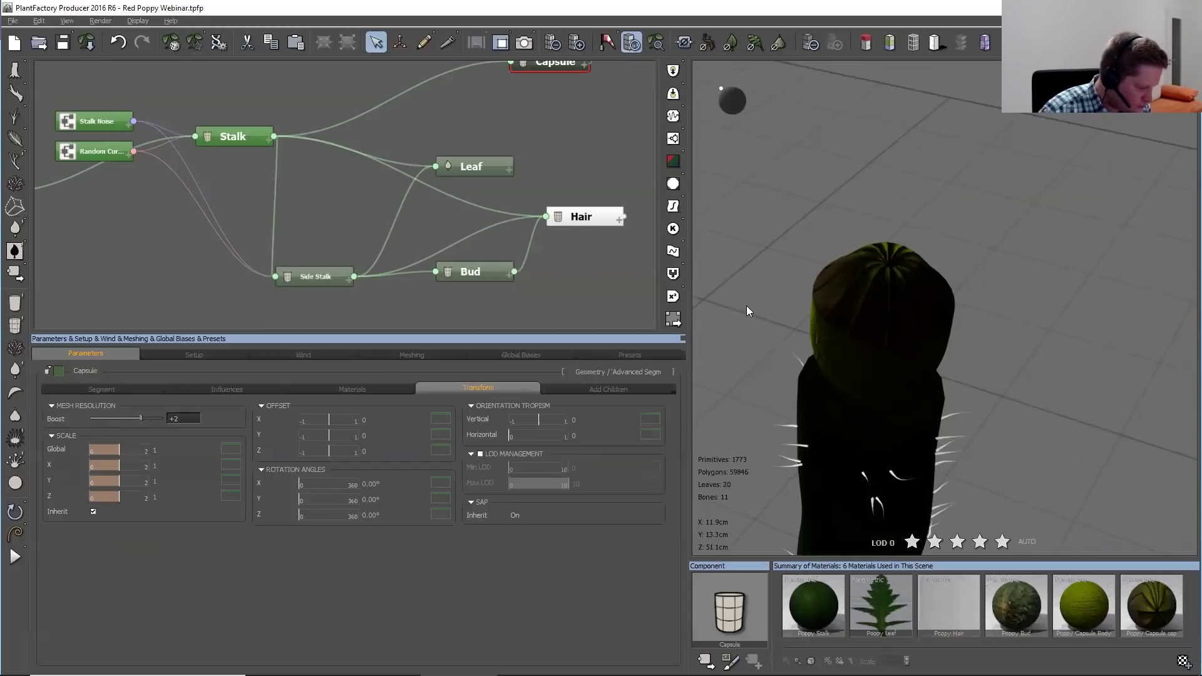
Set the Capsule's cap offset to -0.25 and inspect the flattened top up close
{"action": "left_click", "coordinate": [164, 388]}
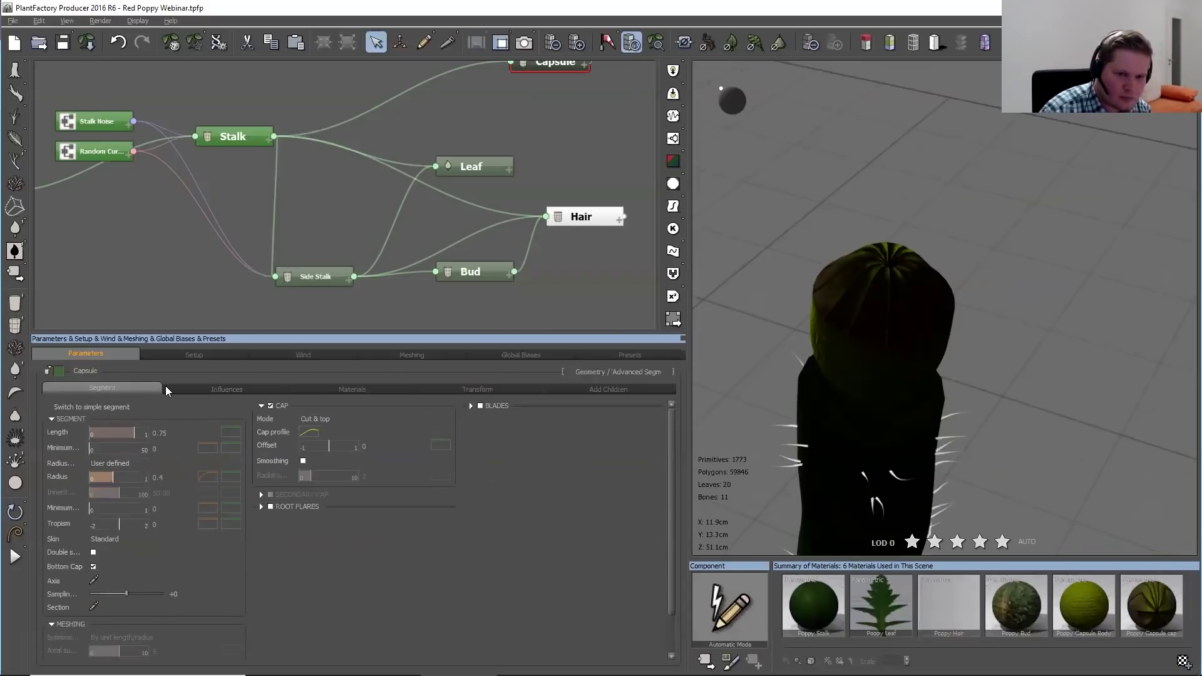
{"action": "mouse_move", "coordinate": [321, 444]}
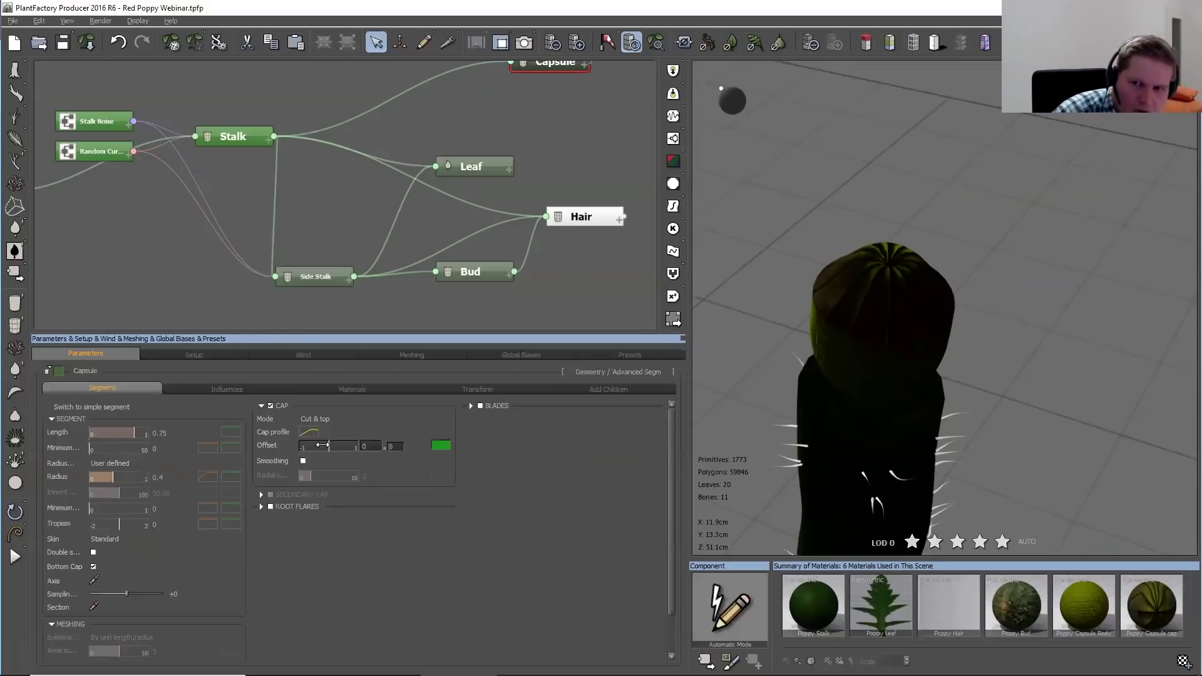
{"action": "left_click", "coordinate": [321, 444]}
{"action": "left_click_drag", "start_coordinate": [316, 446], "coordinate": [314, 446]}
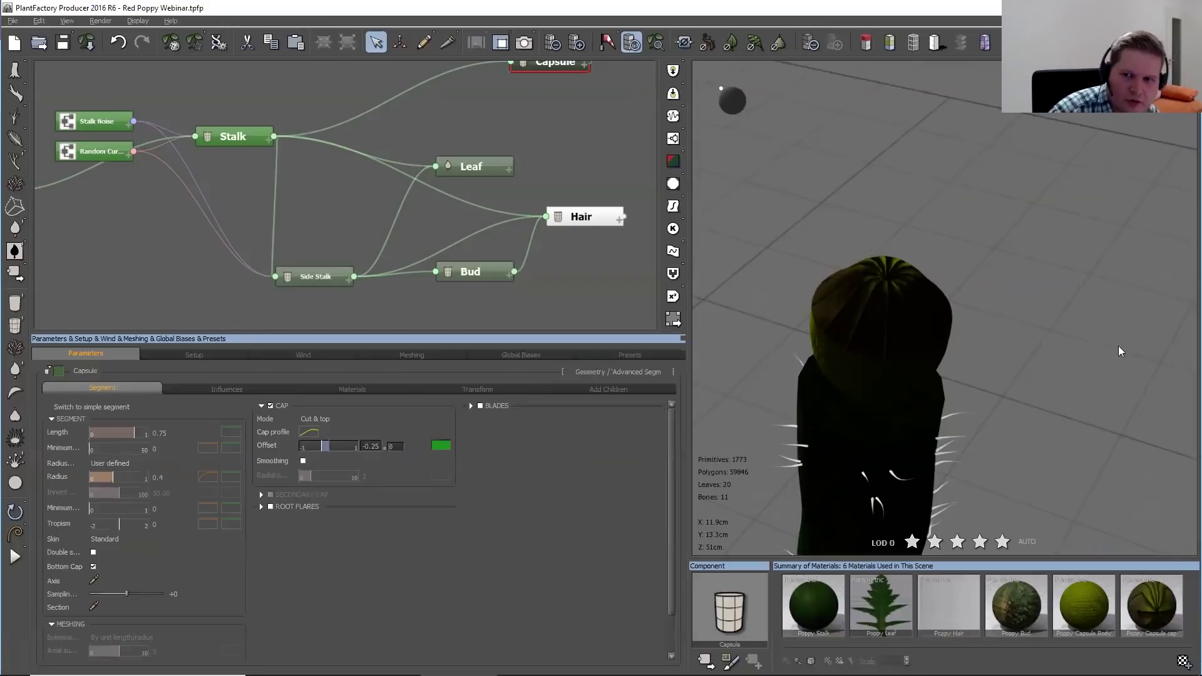
{"action": "left_click_drag", "start_coordinate": [965, 373], "coordinate": [1032, 419]}
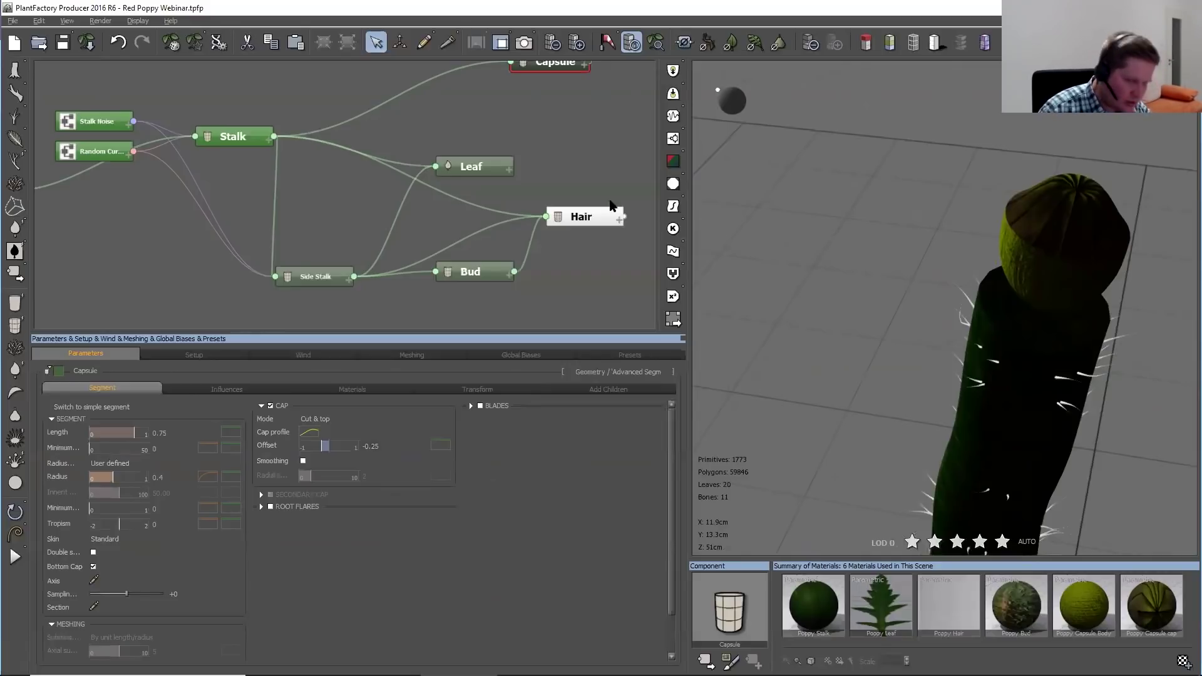
{"action": "left_click_drag", "start_coordinate": [1108, 234], "coordinate": [915, 321]}
{"action": "scroll", "coordinate": [933, 326], "scroll_direction": "up", "scroll_amount": 3}
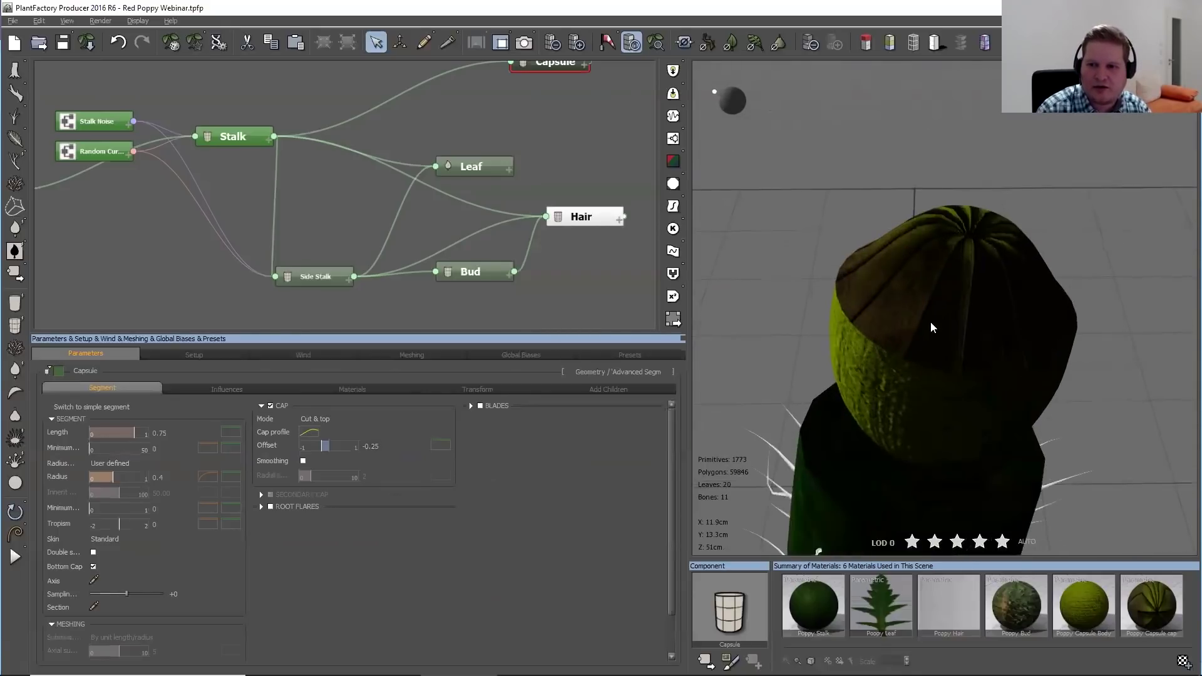
Enable cap displacement on the Capsule and load capsule_cap_DISP.png from the Red Poppy folder as its source
{"action": "left_click", "coordinate": [351, 389]}
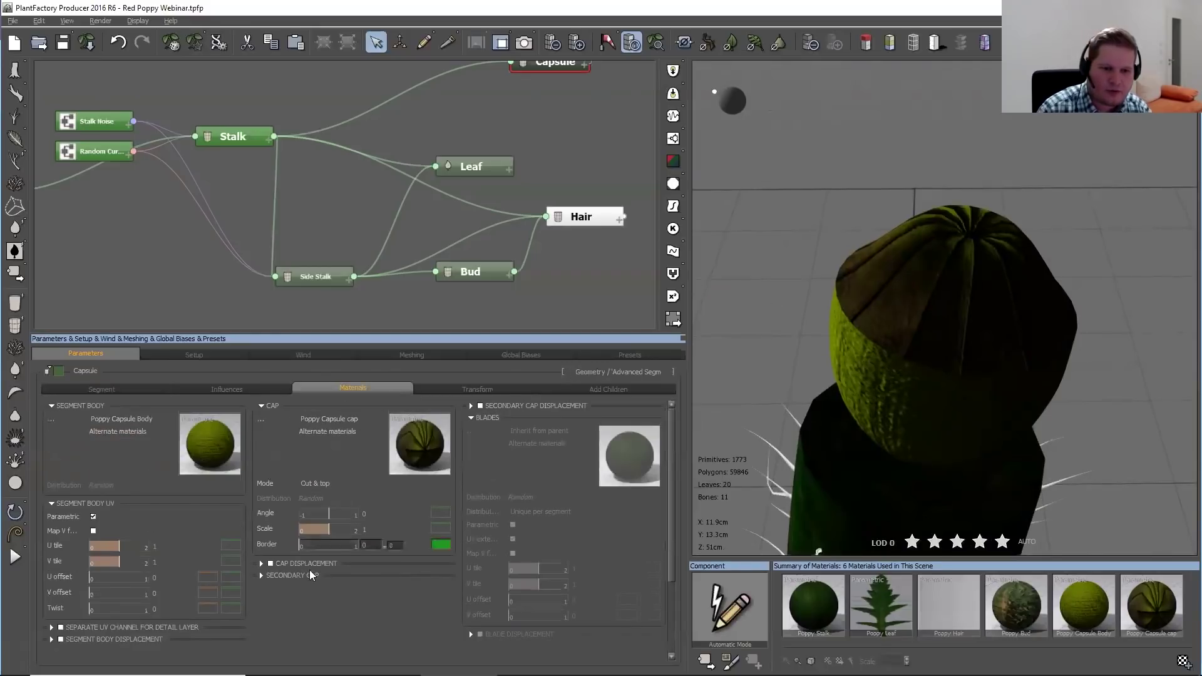
{"action": "left_click", "coordinate": [270, 564]}
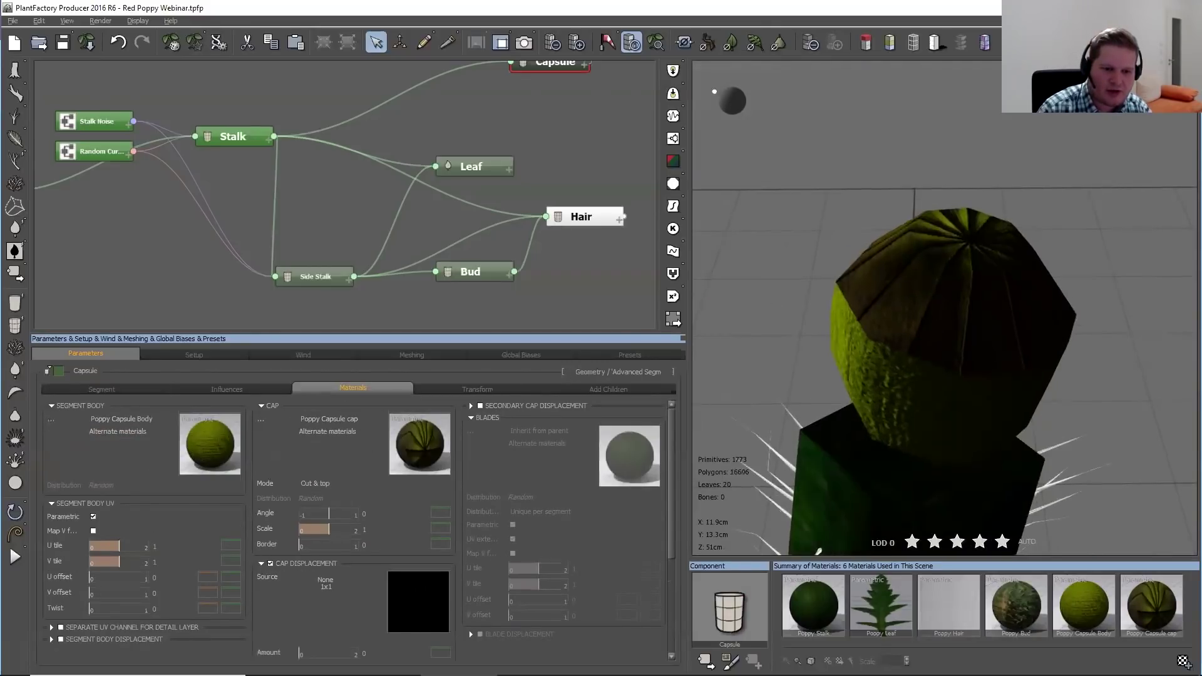
{"action": "left_click", "coordinate": [393, 638]}
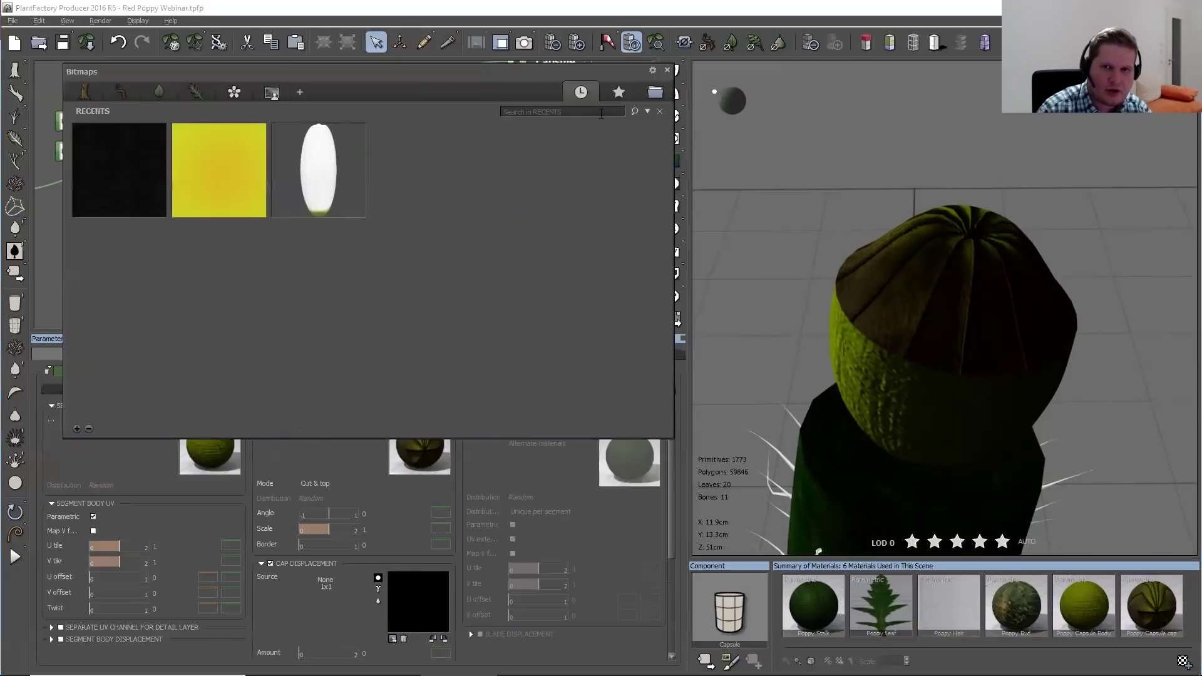
{"action": "left_click", "coordinate": [654, 92]}
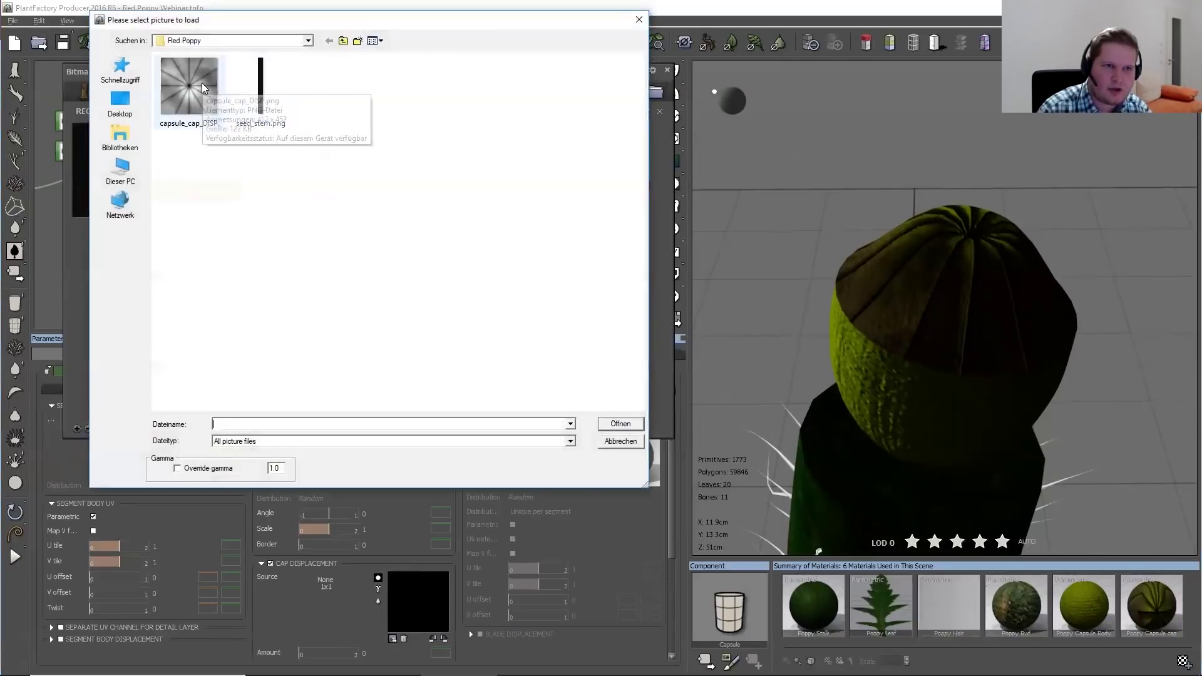
{"action": "double_click", "coordinate": [201, 88]}
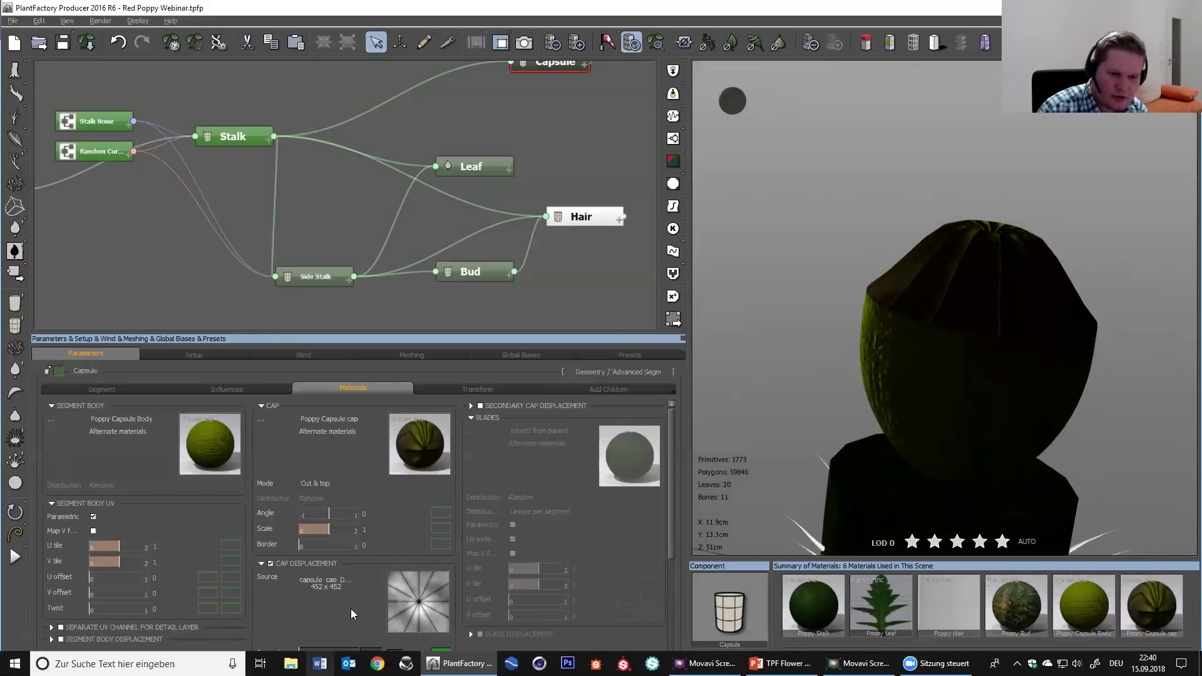
Try cap displacement amounts of 0.15 and 0.64 with the wireframe overlay shown, and settle on 0.2
{"action": "left_click_drag", "start_coordinate": [313, 652], "coordinate": [310, 653]}
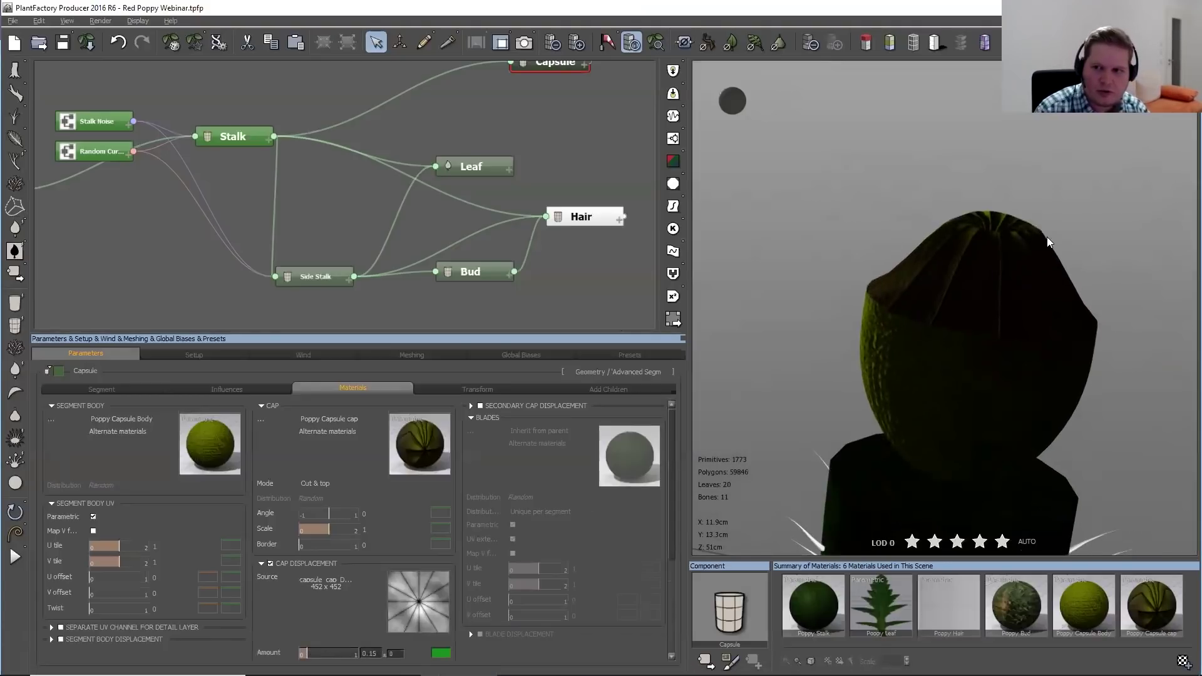
{"action": "scroll", "coordinate": [1076, 235], "scroll_direction": "up", "scroll_amount": 2}
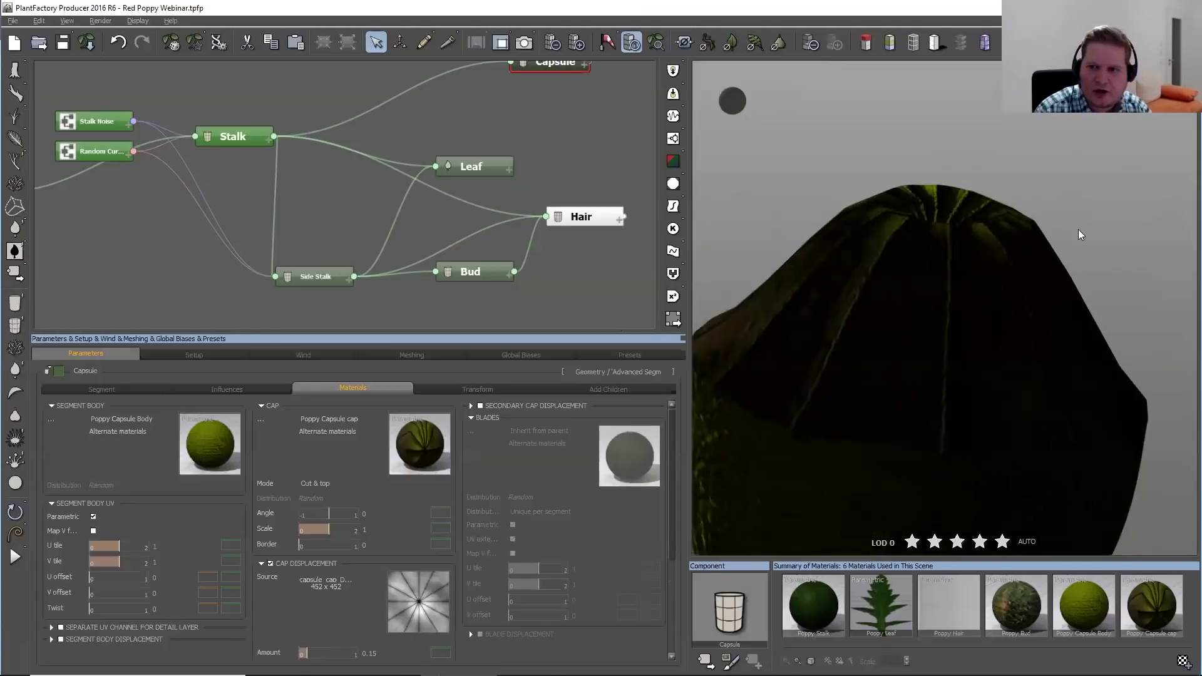
{"action": "left_click", "coordinate": [911, 43]}
{"action": "left_click_drag", "start_coordinate": [902, 285], "coordinate": [920, 325]}
{"action": "left_click_drag", "start_coordinate": [302, 652], "coordinate": [337, 652]}
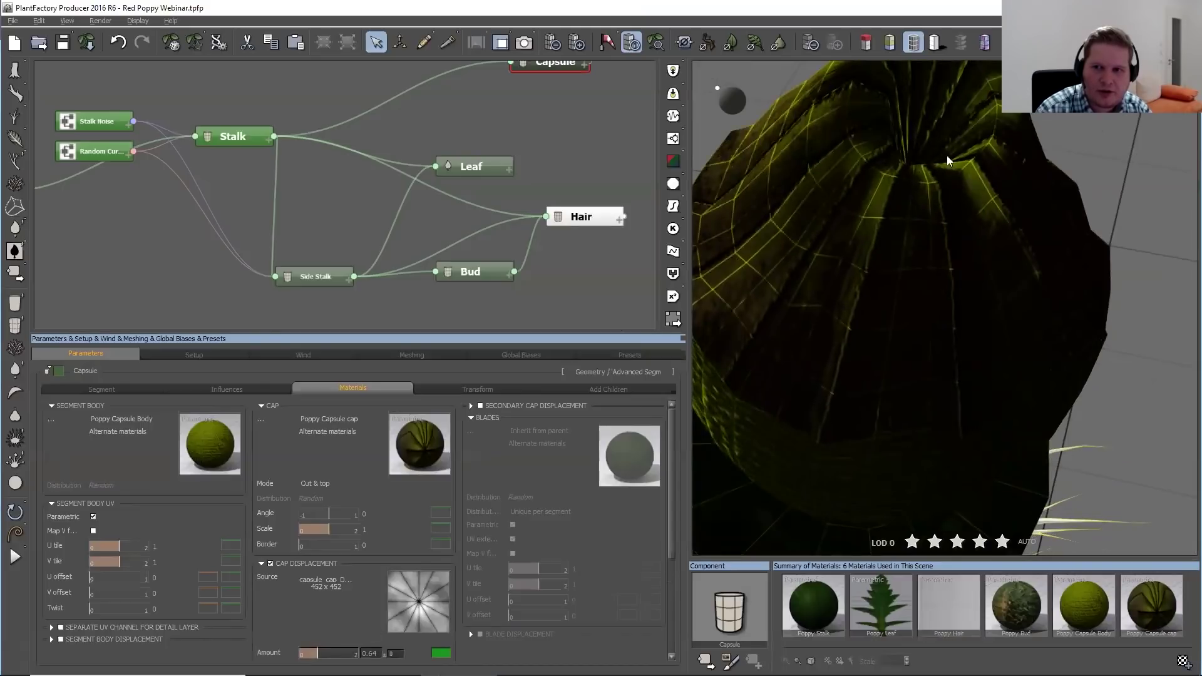
{"action": "left_click_drag", "start_coordinate": [872, 336], "coordinate": [872, 301]}
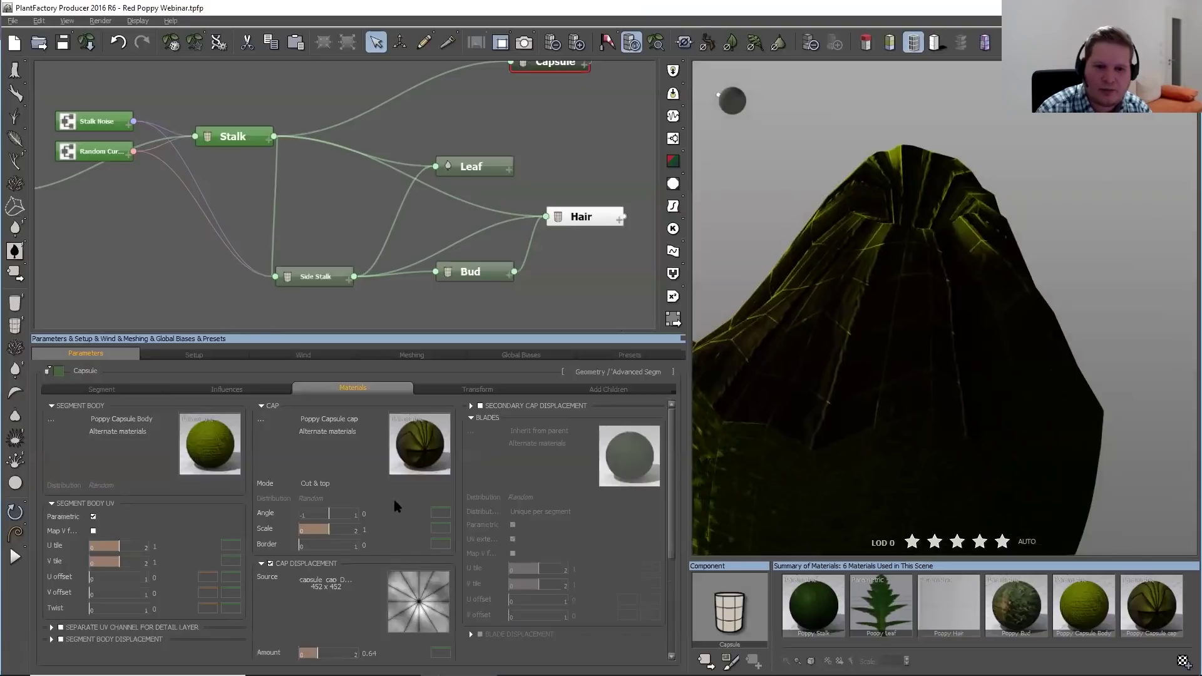
{"action": "left_click_drag", "start_coordinate": [317, 652], "coordinate": [306, 653]}
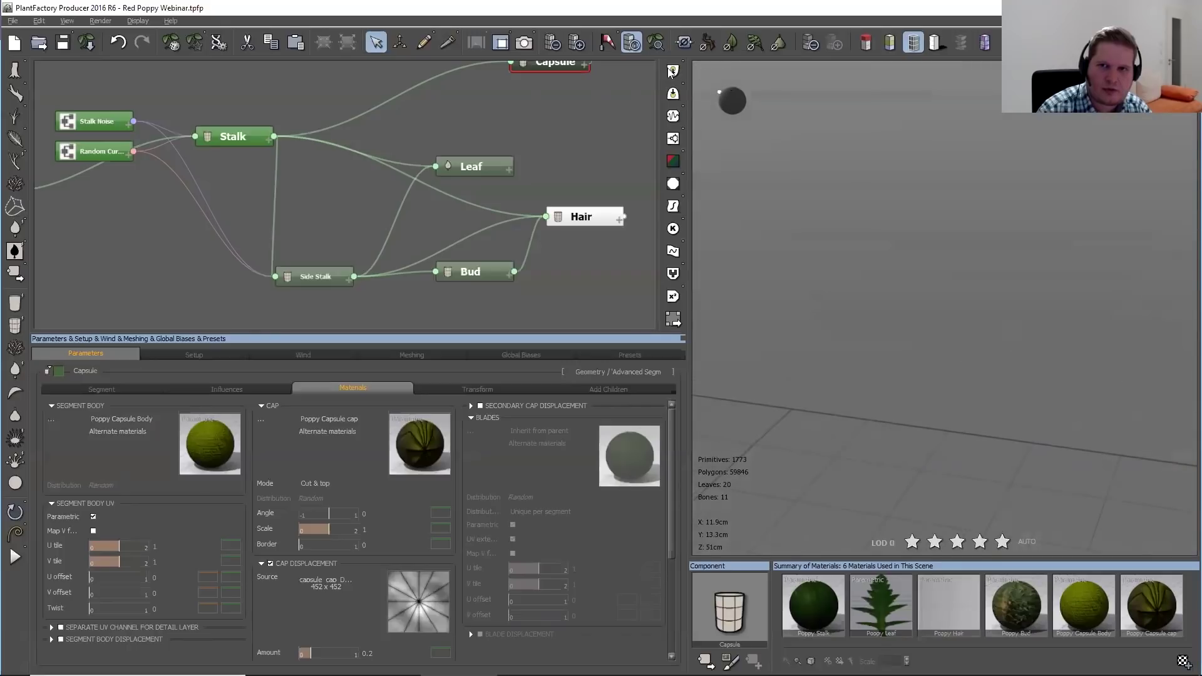
{"action": "mouse_move", "coordinate": [1008, 319]}
{"action": "left_mouse_down"}
{"action": "mouse_move", "coordinate": [1011, 340]}
{"action": "mouse_move", "coordinate": [993, 343]}
{"action": "mouse_move", "coordinate": [1022, 316]}
{"action": "left_mouse_up"}
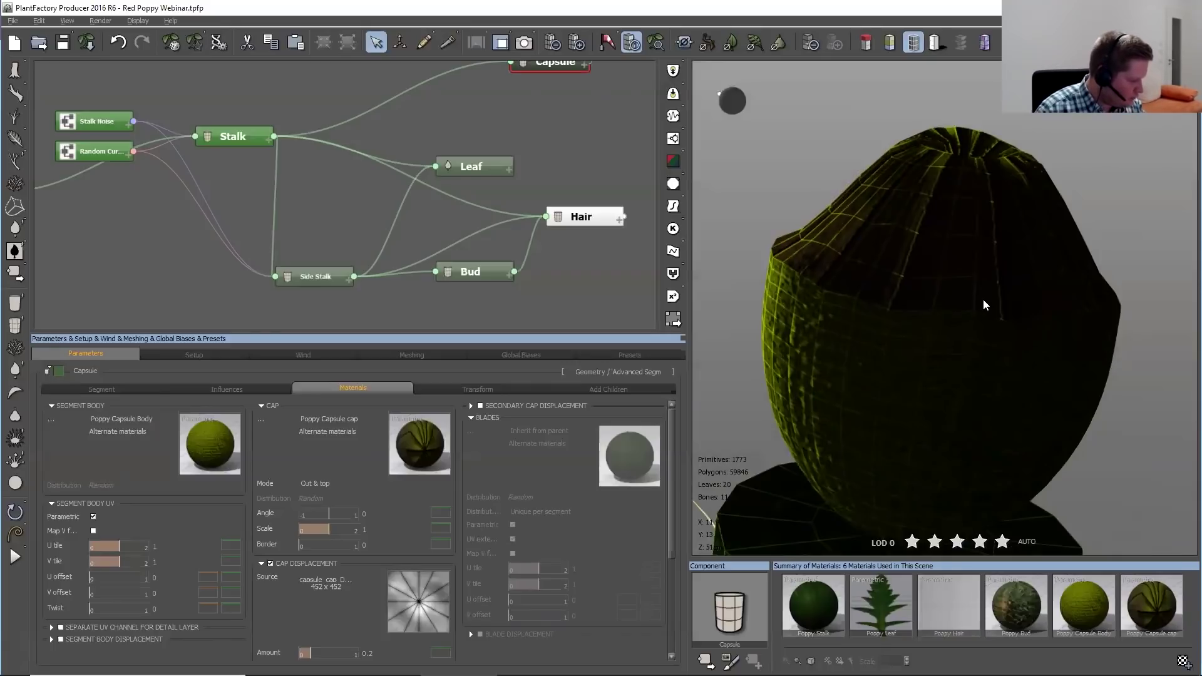
Switch off the wireframe overlay and examine the whole plant, including the Leaf component's settings
{"action": "left_click", "coordinate": [650, 40]}
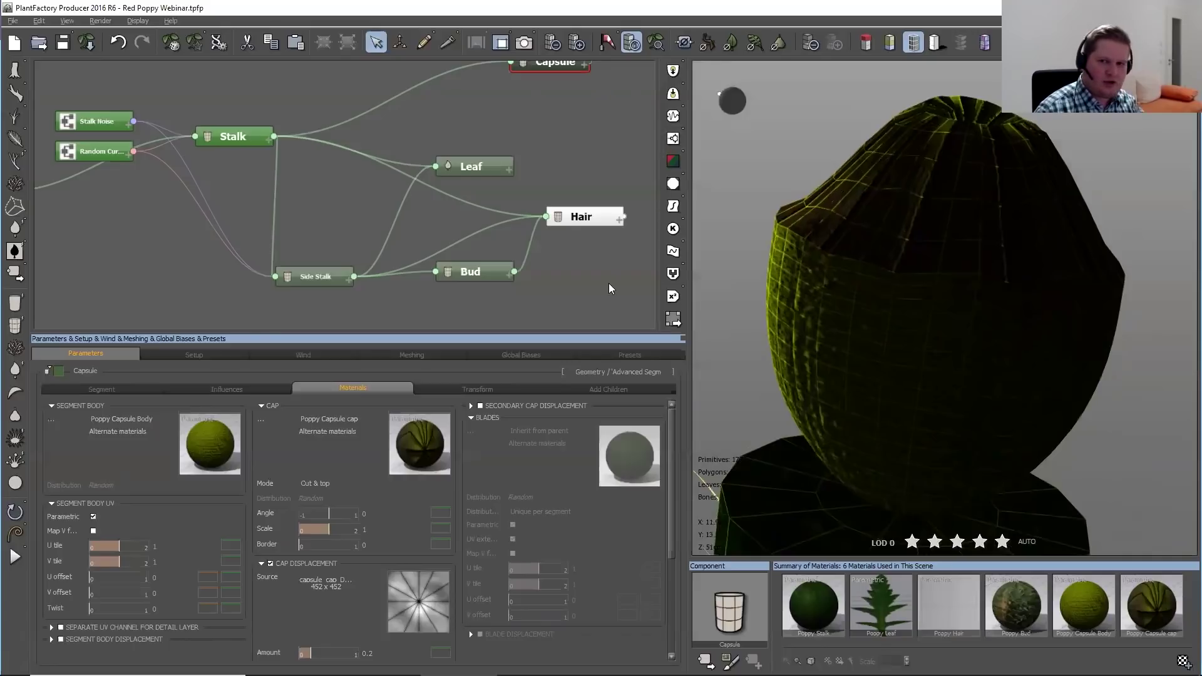
{"action": "scroll", "coordinate": [837, 246], "scroll_direction": "down", "scroll_amount": 3}
{"action": "scroll", "coordinate": [836, 247], "scroll_direction": "down", "scroll_amount": 3}
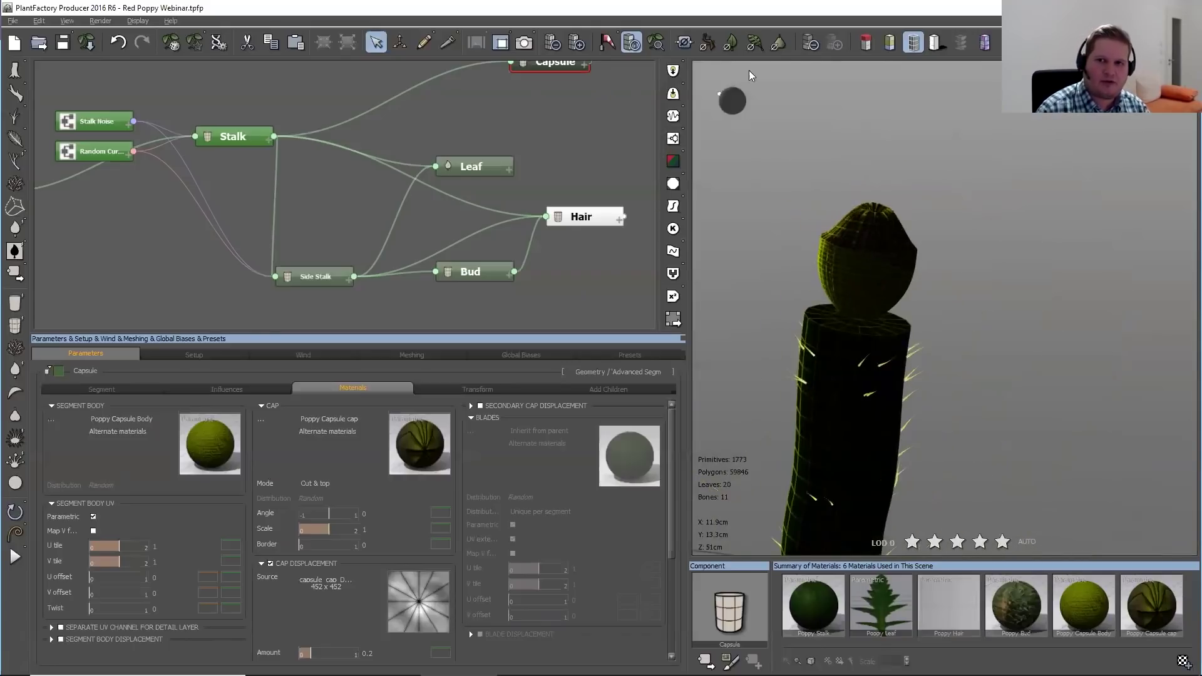
{"action": "left_click", "coordinate": [921, 39]}
{"action": "left_click_drag", "start_coordinate": [1022, 215], "coordinate": [960, 271]}
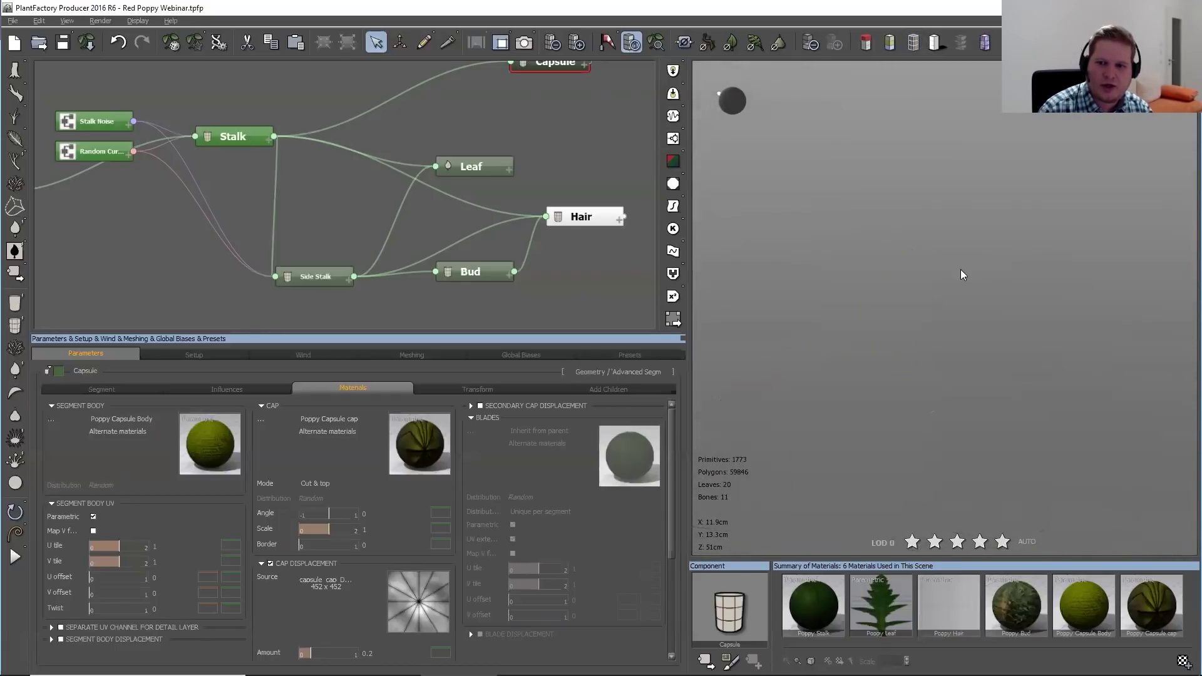
{"action": "left_click", "coordinate": [596, 101]}
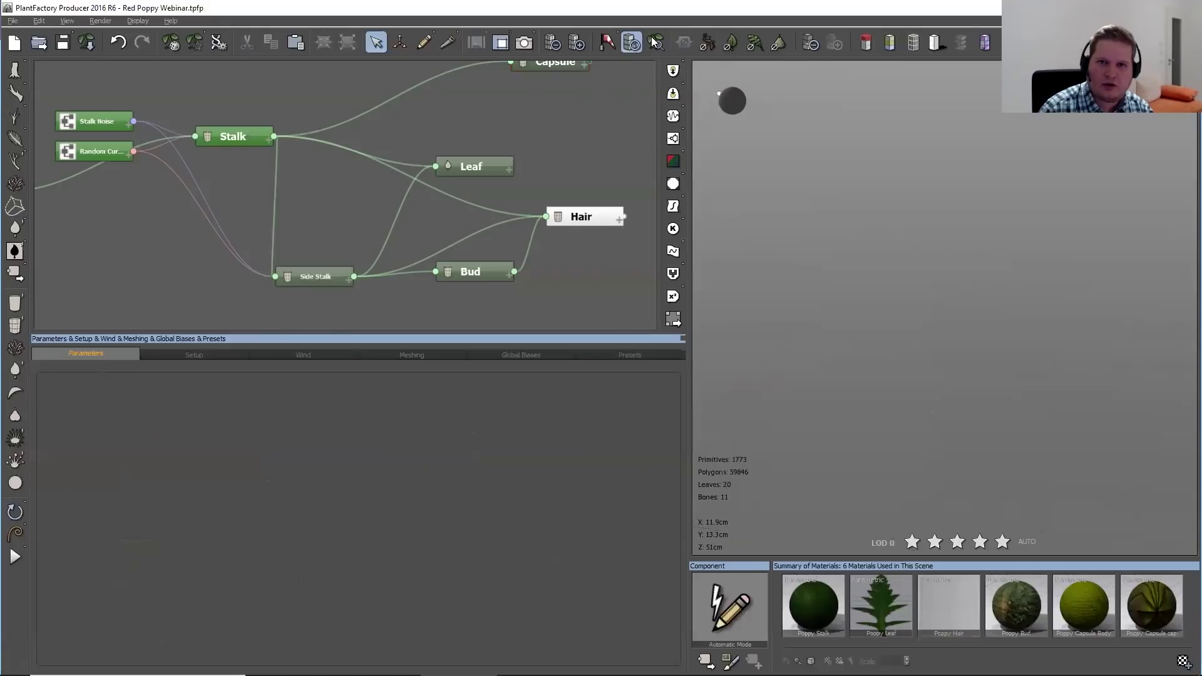
{"action": "mouse_move", "coordinate": [915, 259]}
{"action": "left_mouse_down"}
{"action": "mouse_move", "coordinate": [884, 324]}
{"action": "mouse_move", "coordinate": [926, 275]}
{"action": "left_mouse_up"}
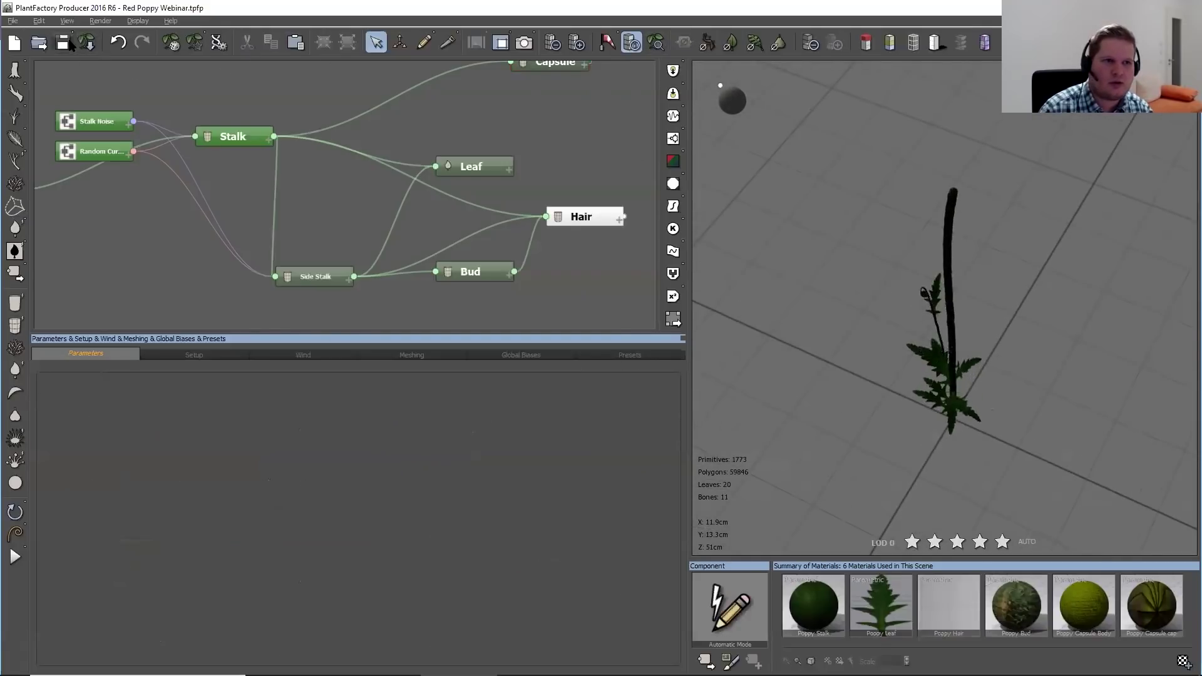
{"action": "scroll", "coordinate": [994, 194], "scroll_direction": "up", "scroll_amount": 5}
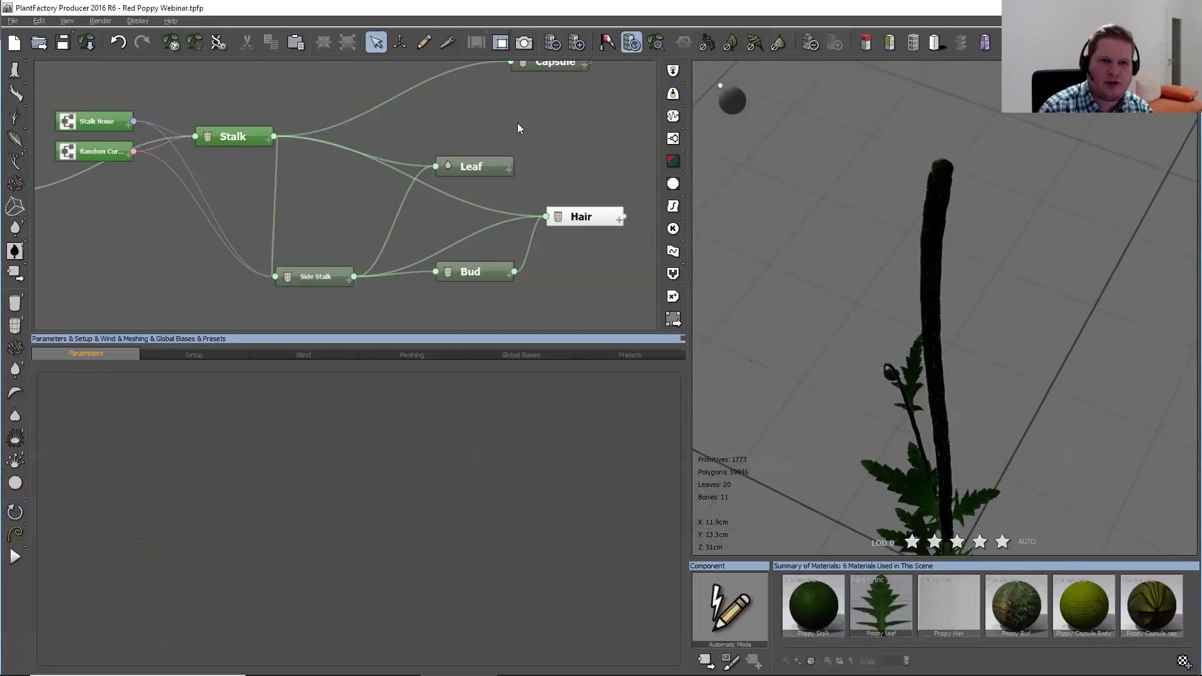
{"action": "left_click_drag", "start_coordinate": [209, 78], "coordinate": [229, 96]}
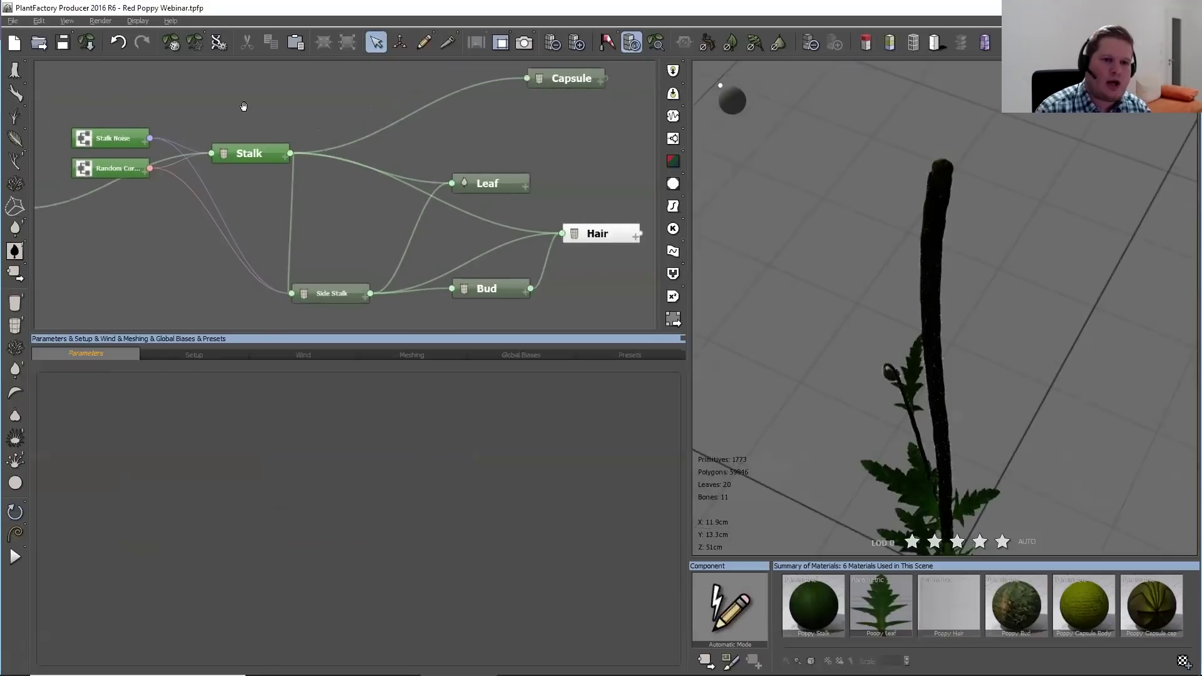
{"action": "scroll", "coordinate": [261, 105], "scroll_direction": "down", "scroll_amount": 1}
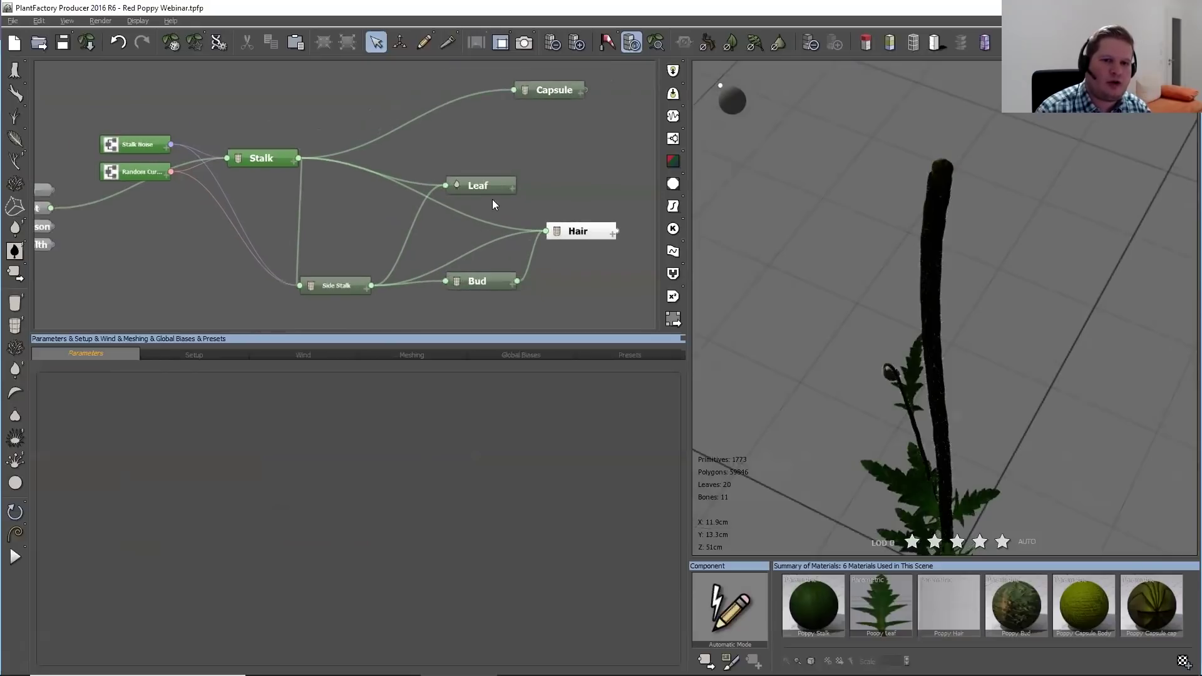
{"action": "left_click", "coordinate": [485, 182]}
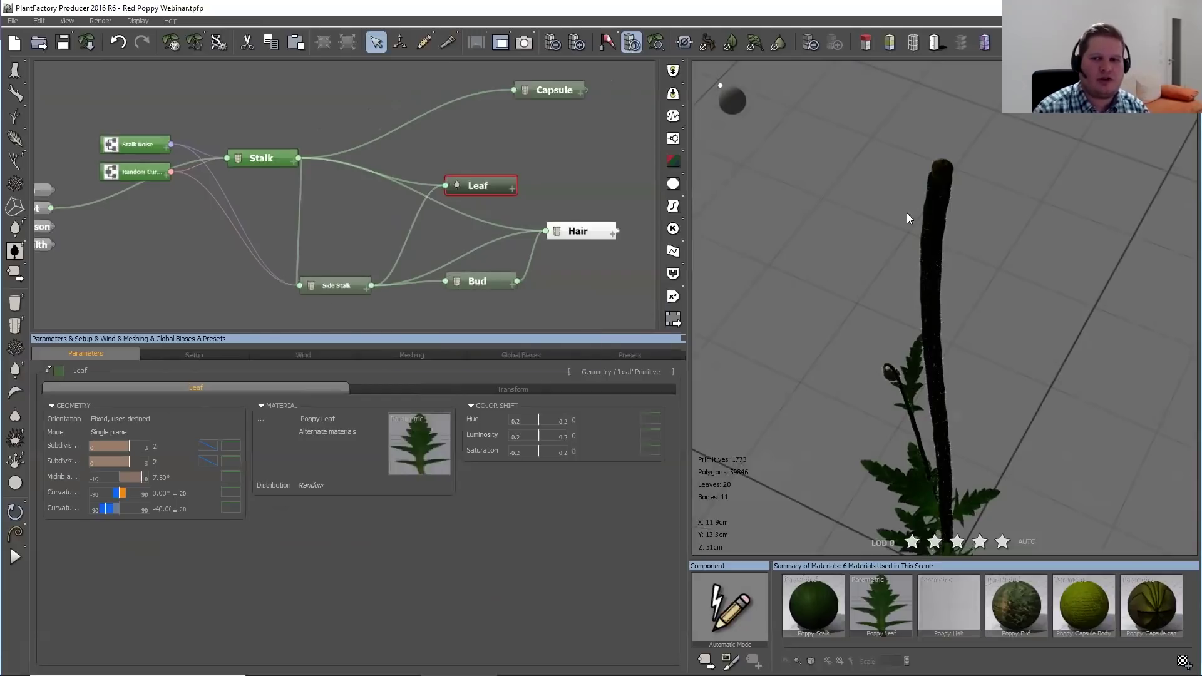
{"action": "left_click_drag", "start_coordinate": [866, 422], "coordinate": [960, 399]}
Add a Hydra primitive to the graph and connect it to the Stalk as a new child
{"action": "left_click", "coordinate": [570, 144]}
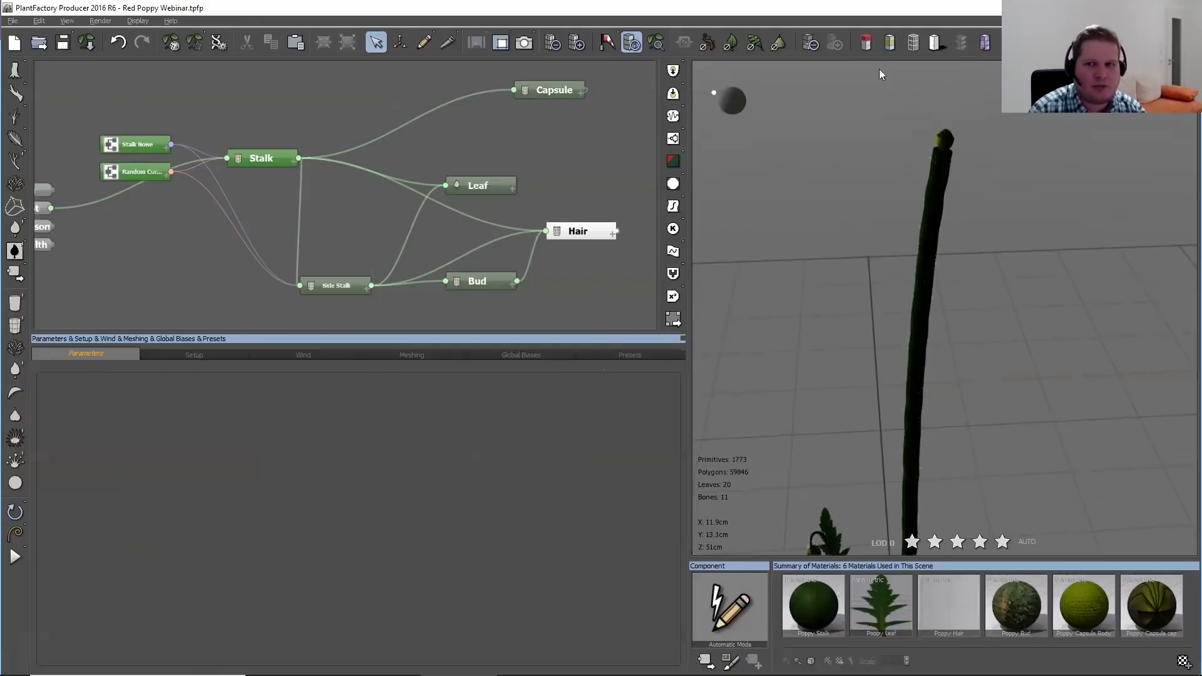
{"action": "right_click", "coordinate": [574, 143]}
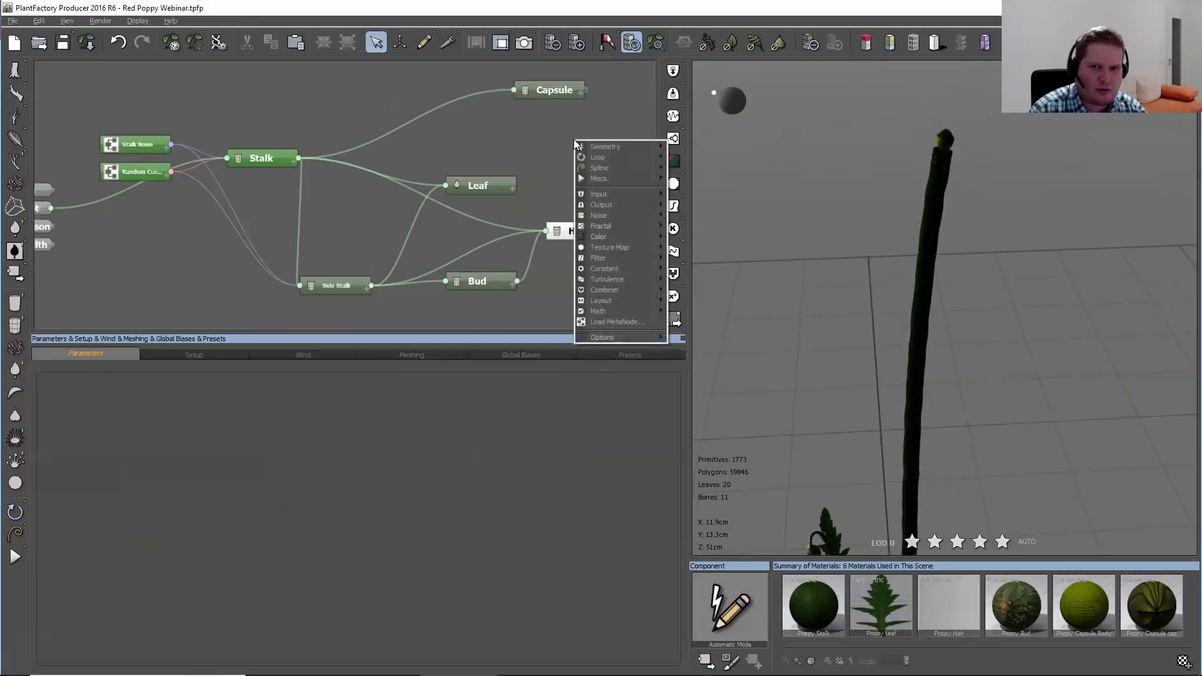
{"action": "mouse_move", "coordinate": [603, 146]}
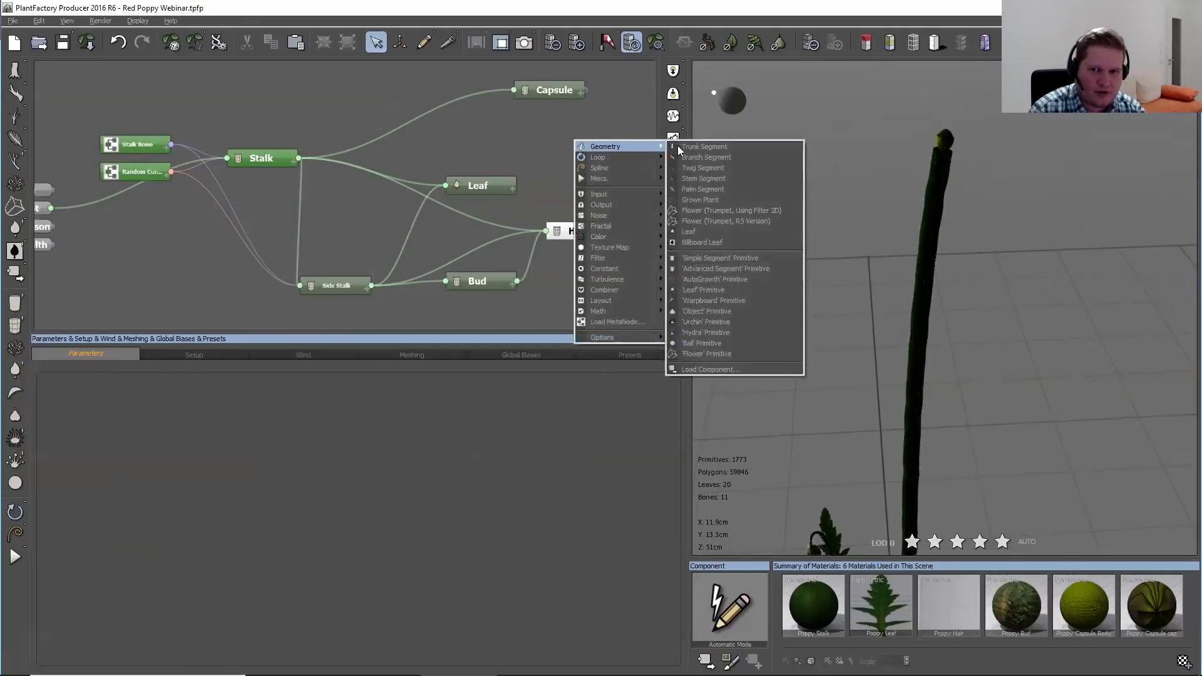
{"action": "left_click", "coordinate": [703, 333]}
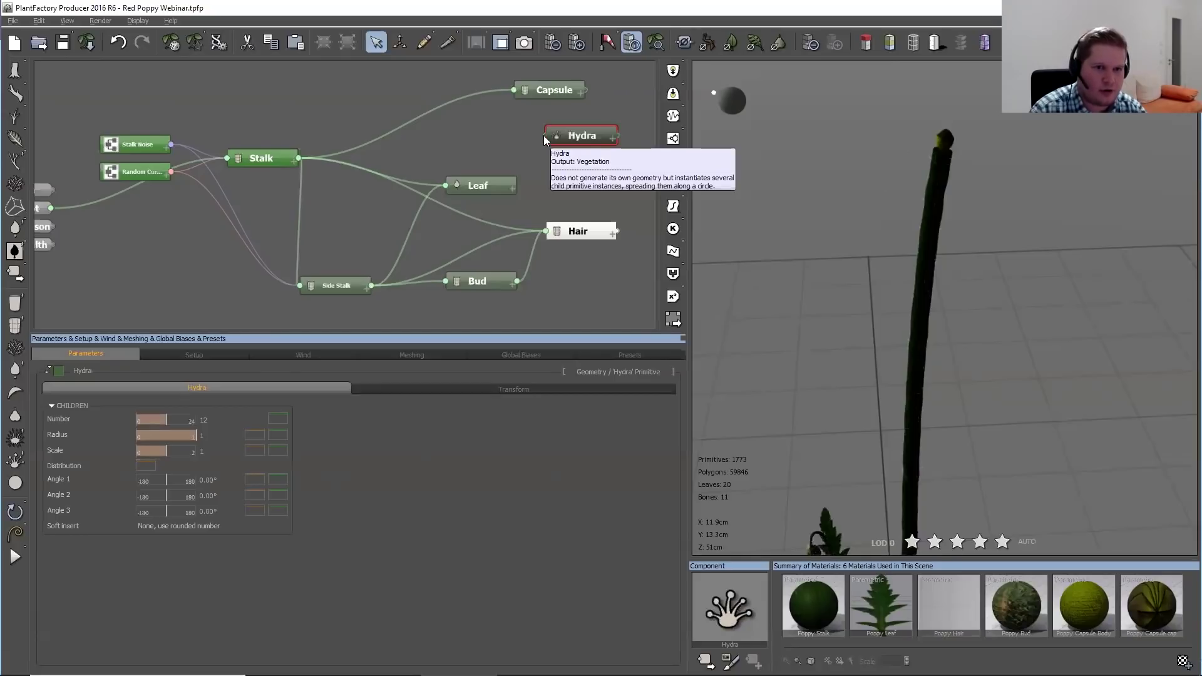
{"action": "left_click_drag", "start_coordinate": [543, 135], "coordinate": [255, 158]}
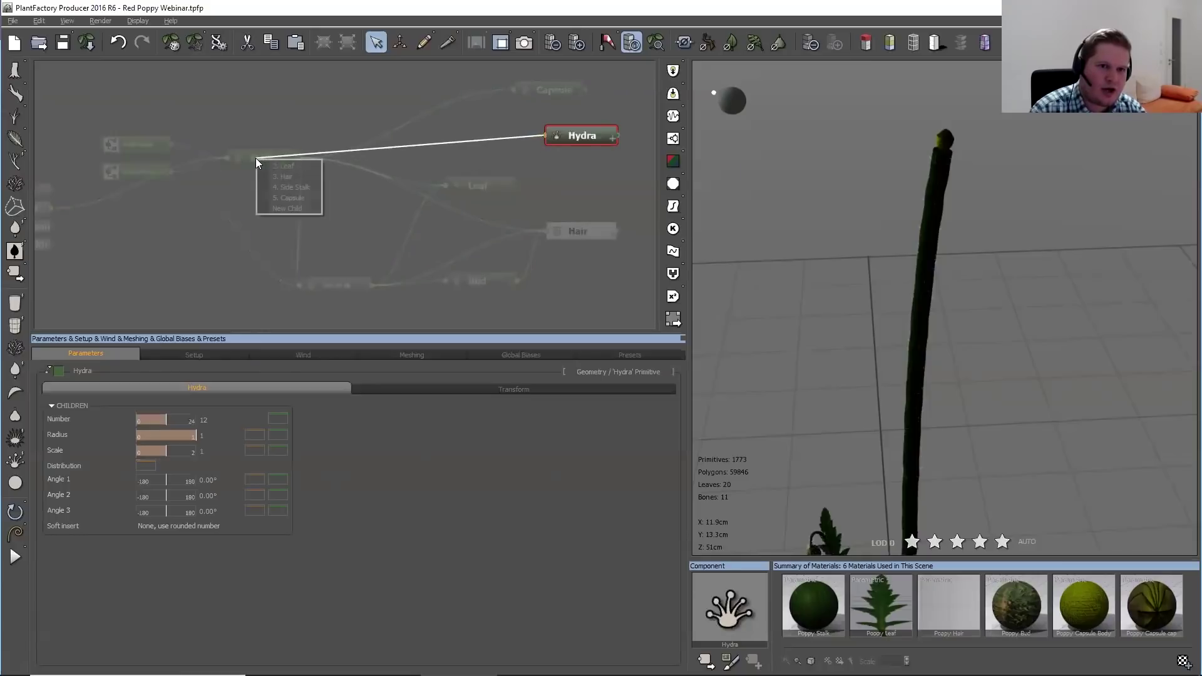
{"action": "left_click", "coordinate": [298, 212]}
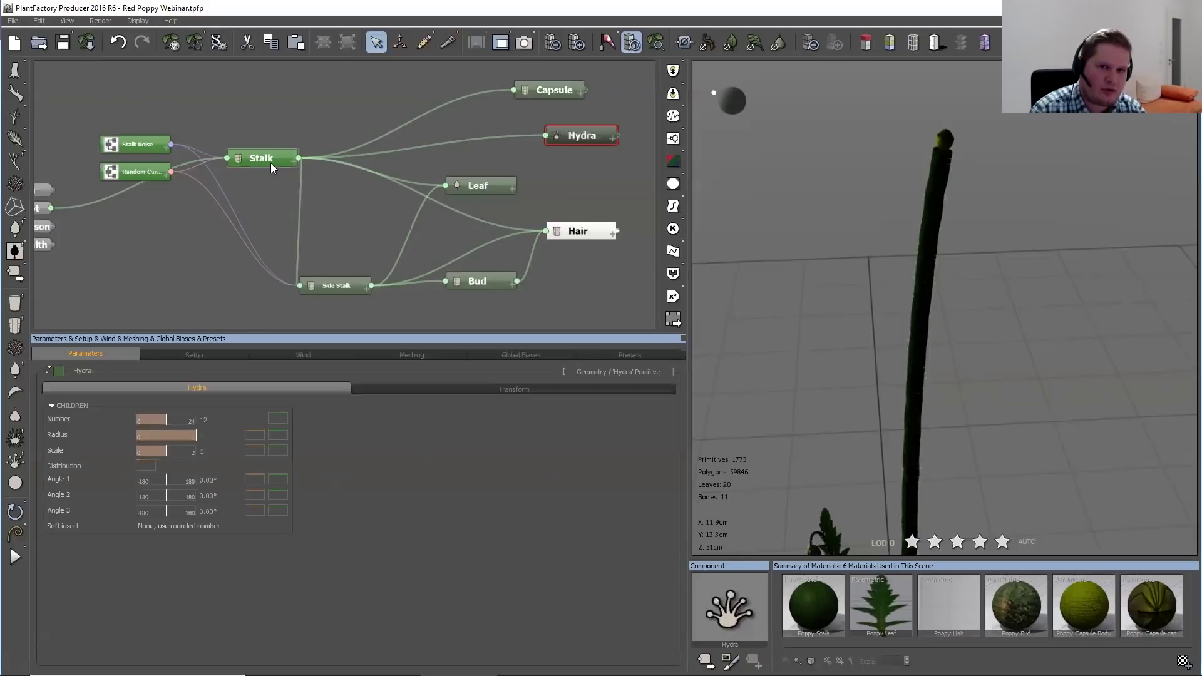
Rename the Stalk's Hydra children to Seeds
{"action": "left_click", "coordinate": [269, 158]}
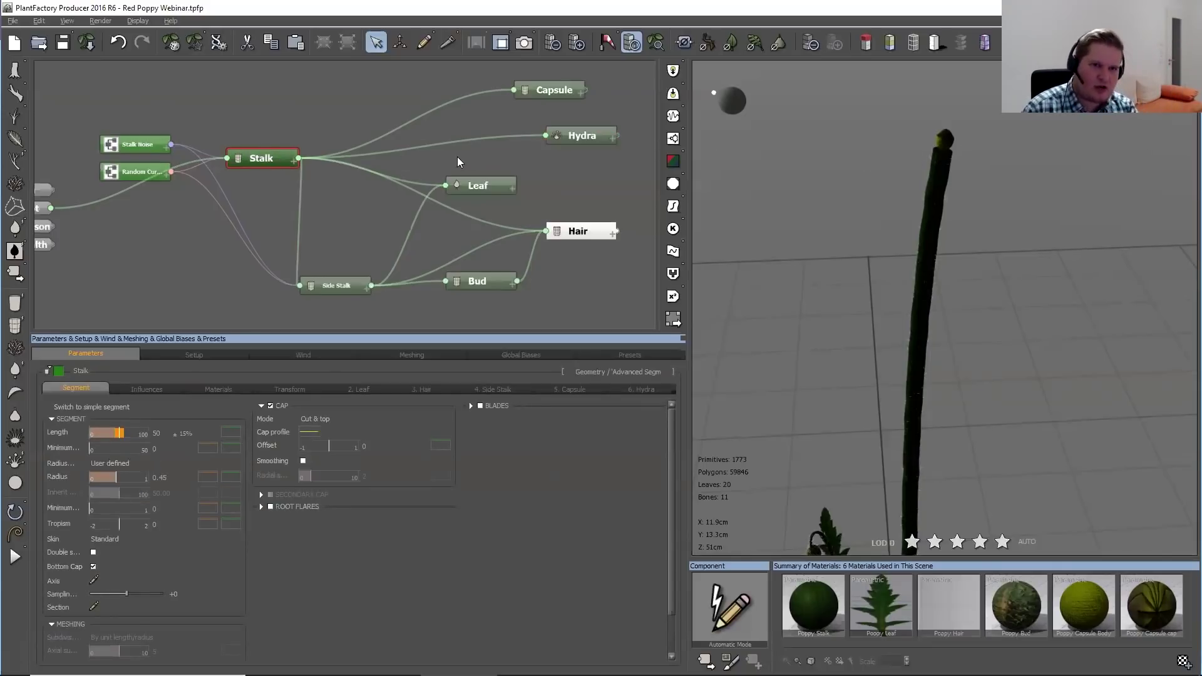
{"action": "left_click", "coordinate": [640, 391]}
{"action": "right_click", "coordinate": [640, 386]}
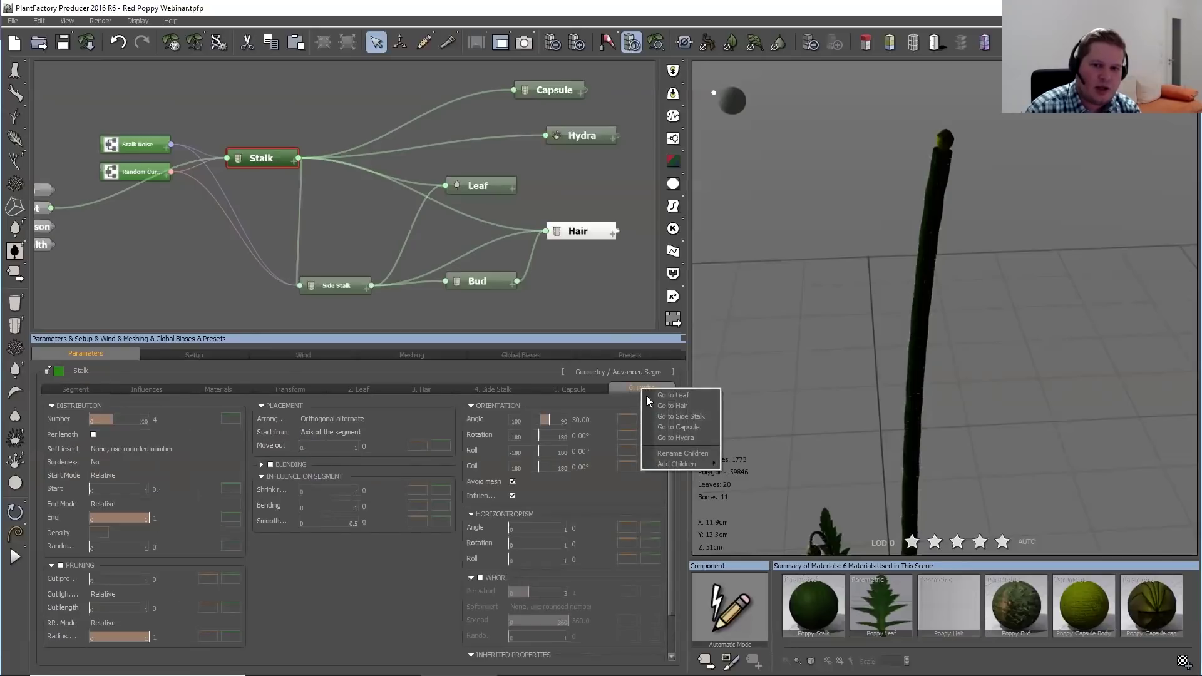
{"action": "left_click", "coordinate": [686, 451]}
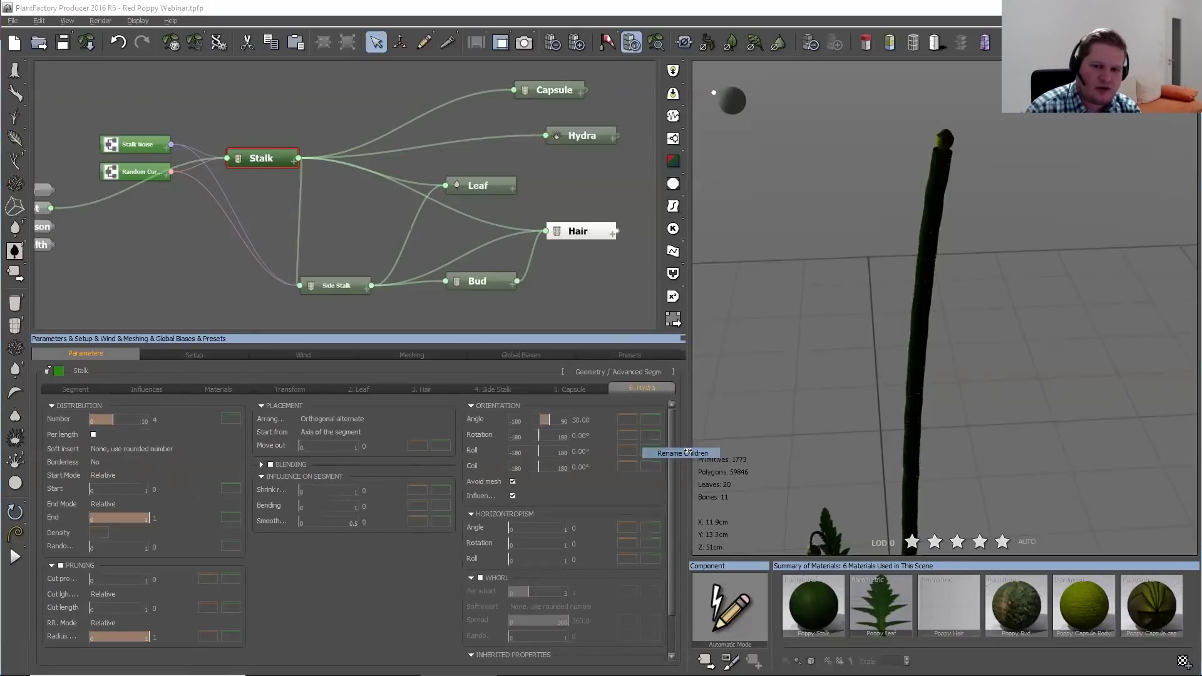
{"action": "key", "text": "Return"}
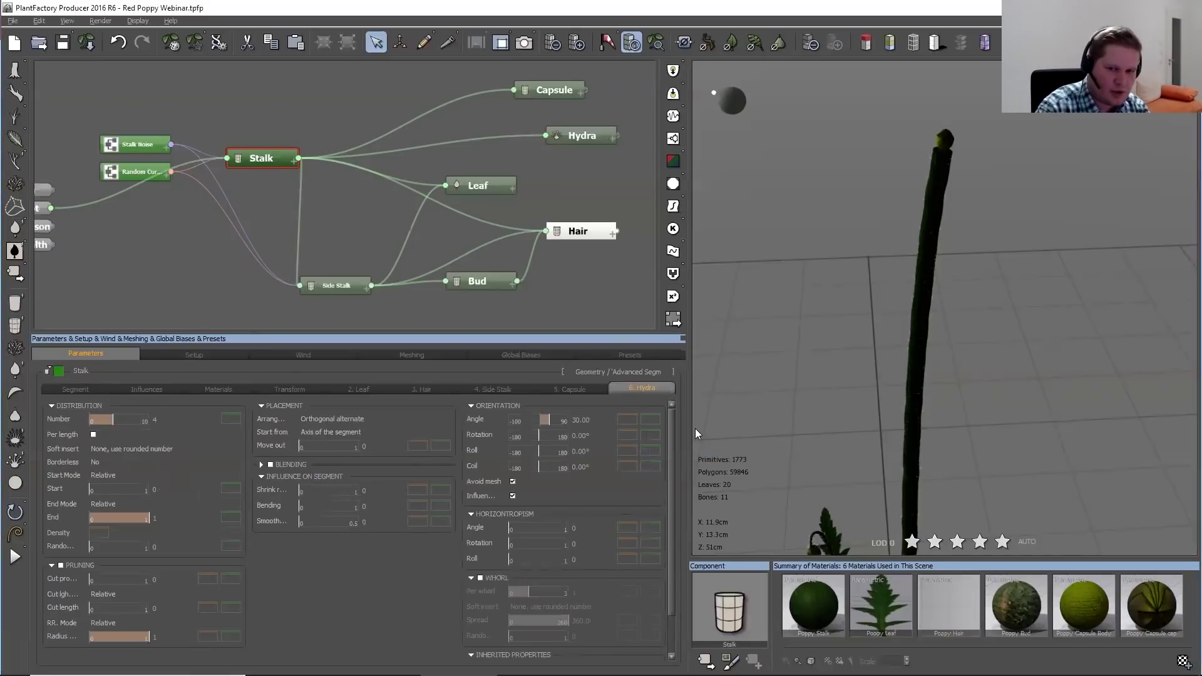
Make the Stalk's Seeds children start from the tip of the segment and set their orientation angle to 0
{"action": "left_click", "coordinate": [350, 432]}
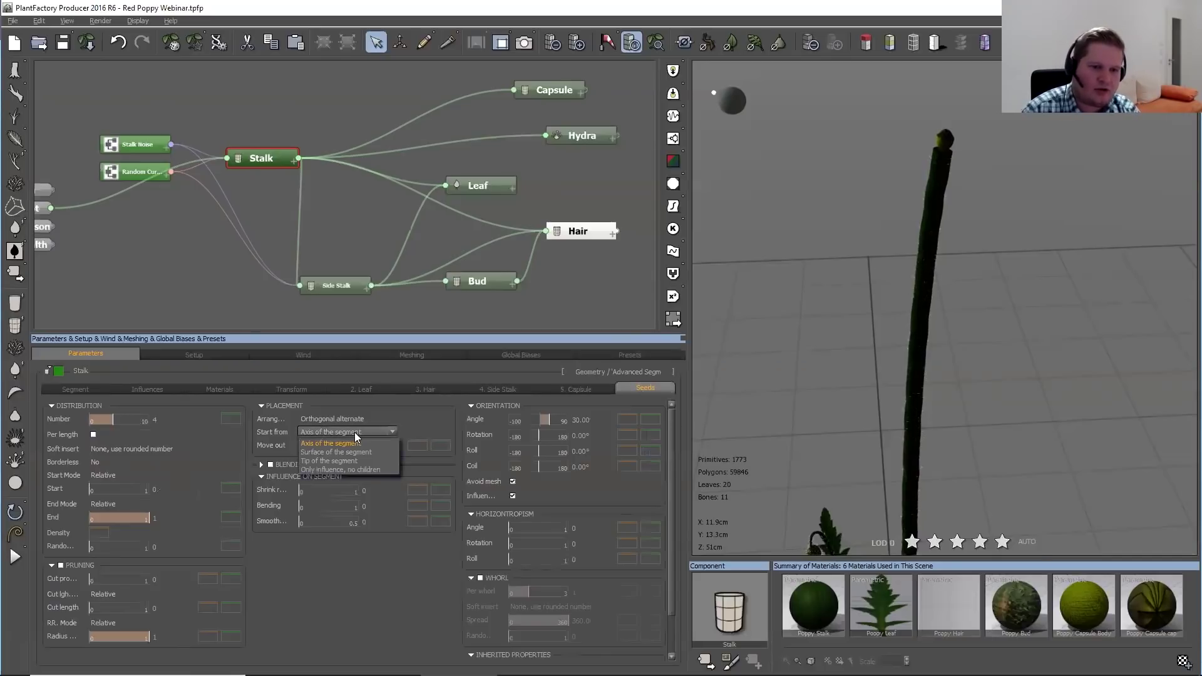
{"action": "left_click", "coordinate": [337, 461]}
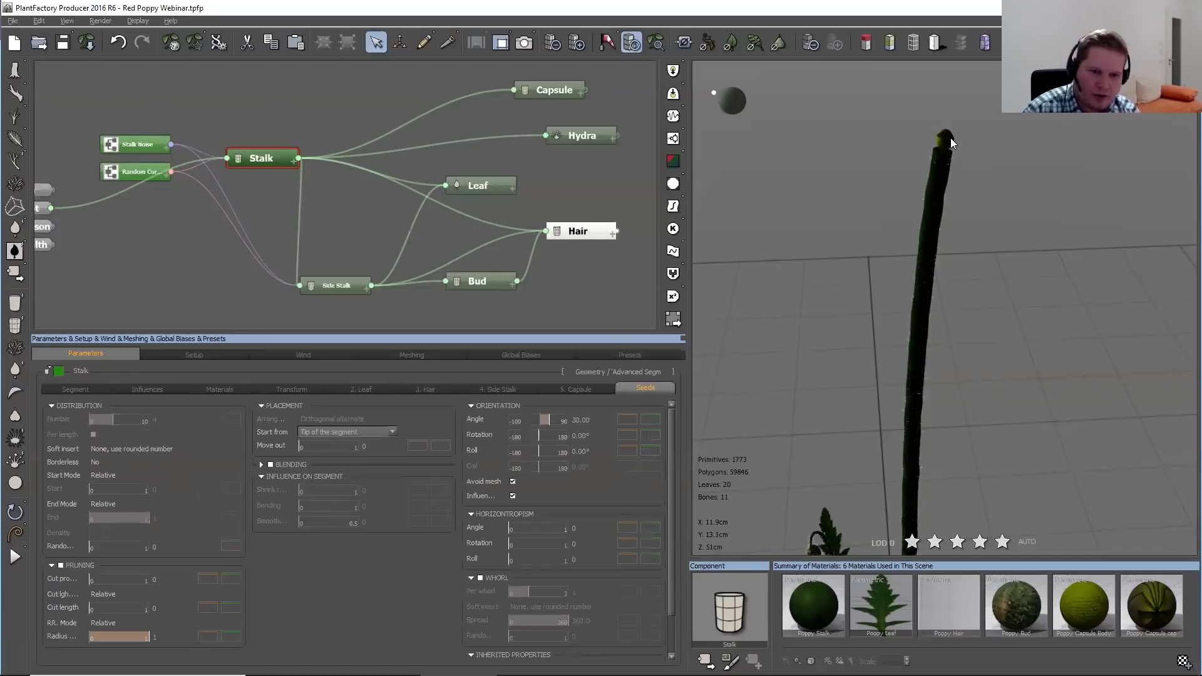
{"action": "left_click", "coordinate": [574, 419]}
{"action": "key", "text": "BackSpace"}
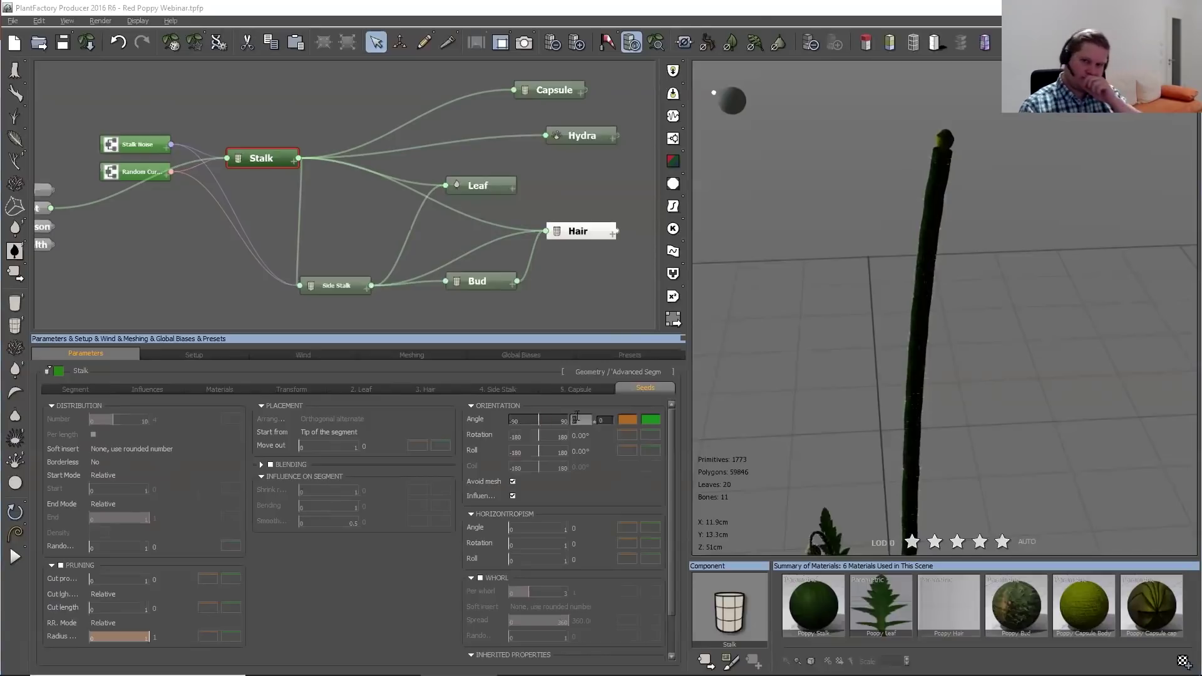
{"action": "key", "text": "Return"}
Add an Advanced Segment primitive beside the Hydra in the graph and name it Seed Stem
{"action": "left_click_drag", "start_coordinate": [571, 136], "coordinate": [556, 132]}
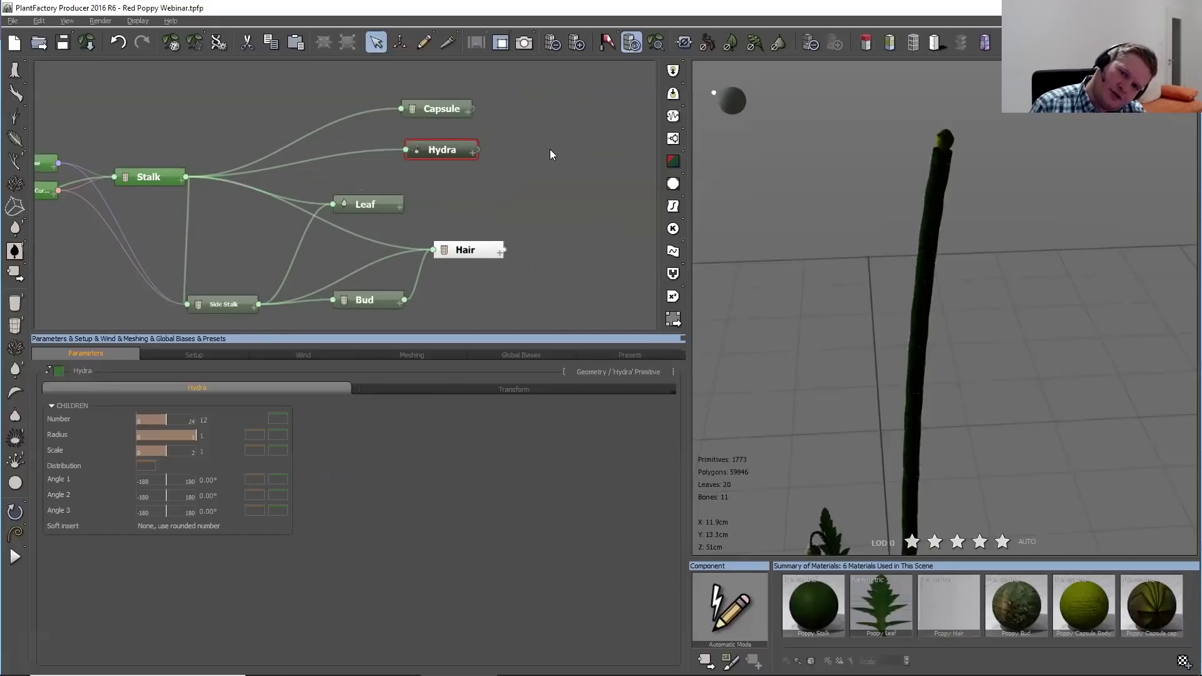
{"action": "right_click", "coordinate": [550, 149]}
{"action": "mouse_move", "coordinate": [585, 155]}
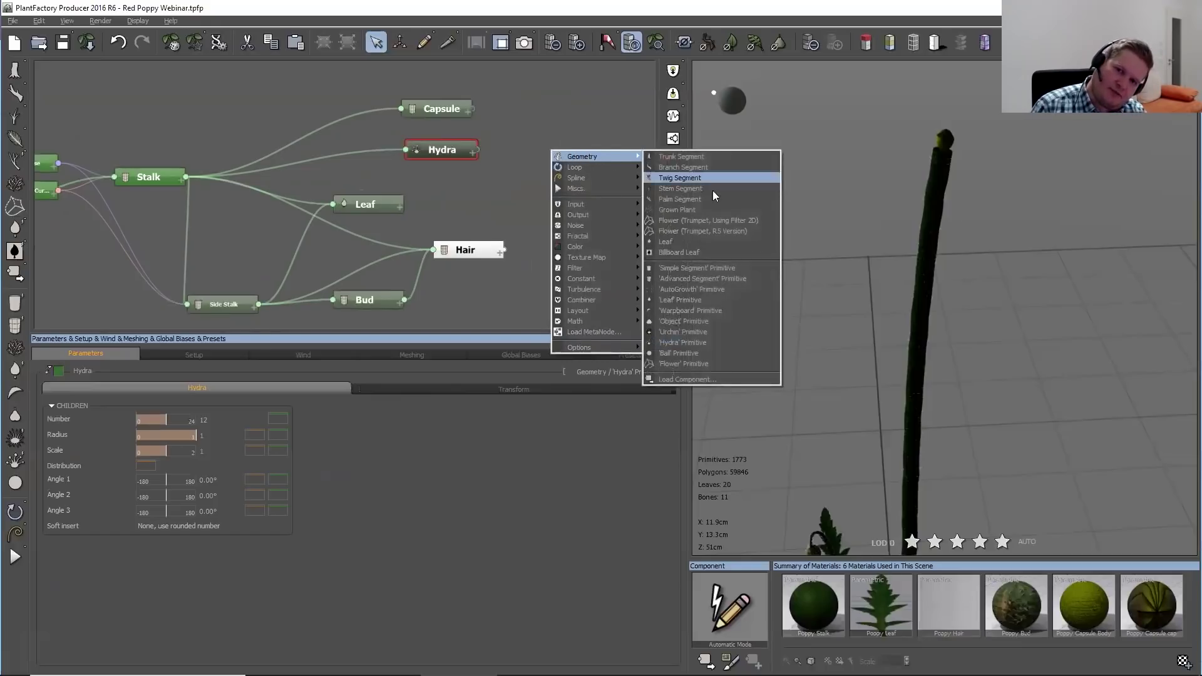
{"action": "left_click", "coordinate": [713, 278]}
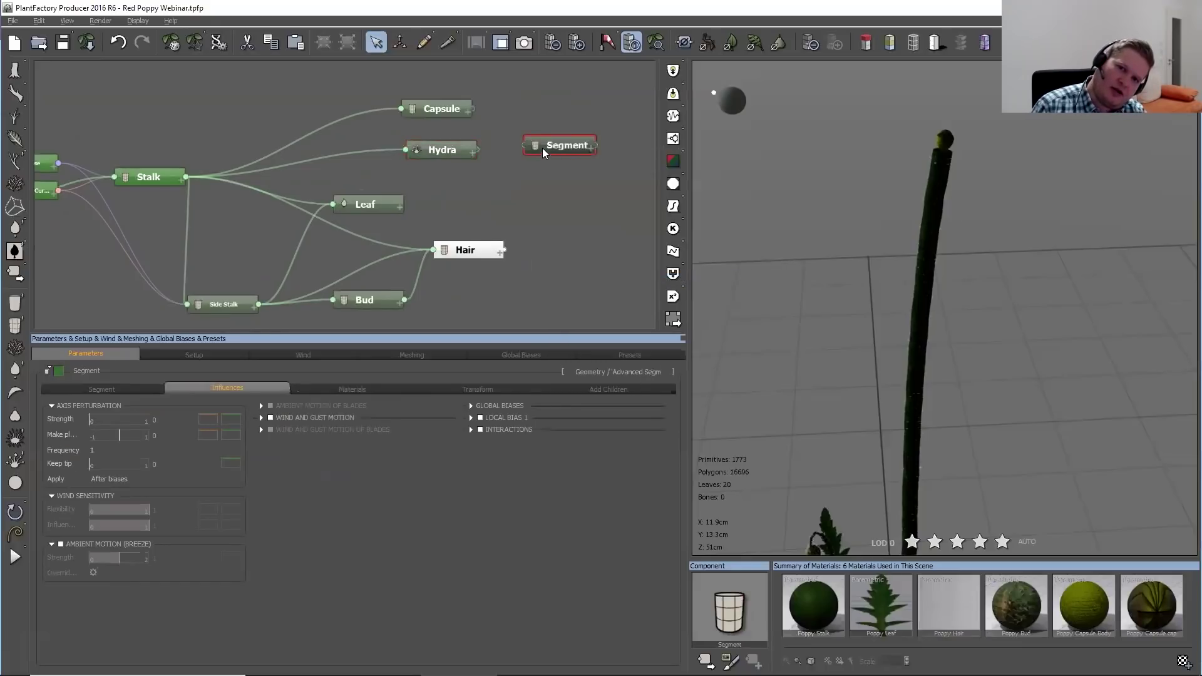
{"action": "left_click_drag", "start_coordinate": [542, 148], "coordinate": [542, 152]}
{"action": "double_click", "coordinate": [565, 151]}
{"action": "type", "text": "Side Stem"}
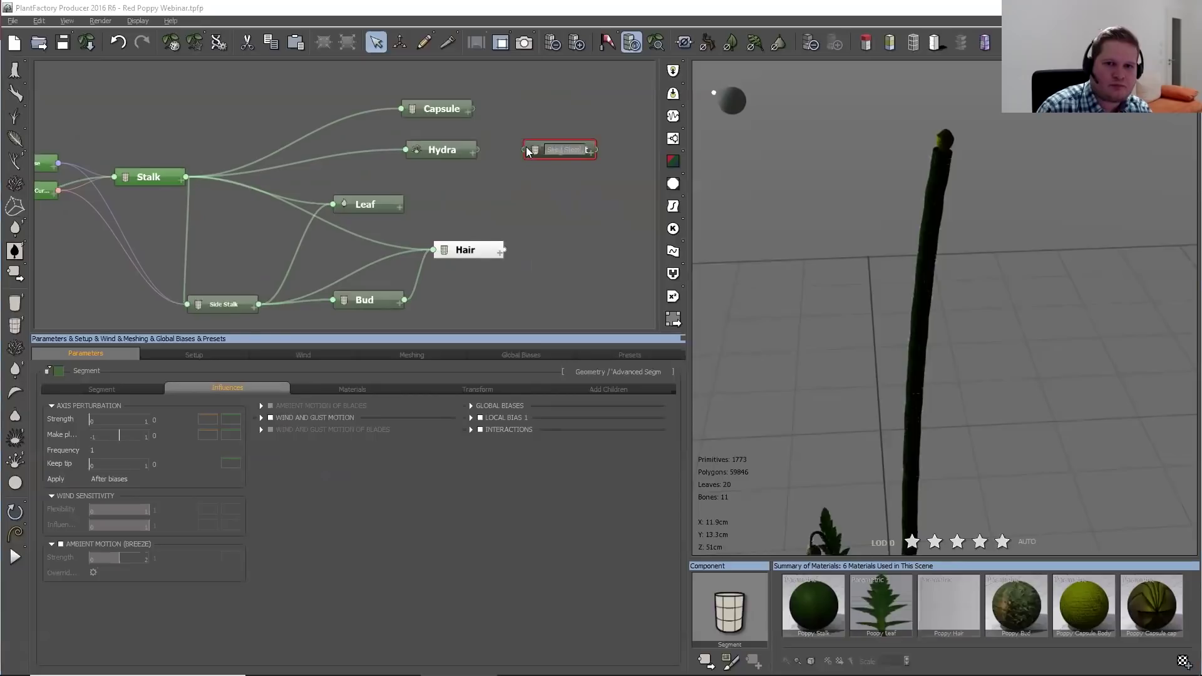
Connect the Seed Stem to the Hydra as its child and open the Seed Stem's segment settings
{"action": "left_click_drag", "start_coordinate": [524, 149], "coordinate": [466, 155]}
{"action": "left_click_drag", "start_coordinate": [1015, 122], "coordinate": [1001, 194]}
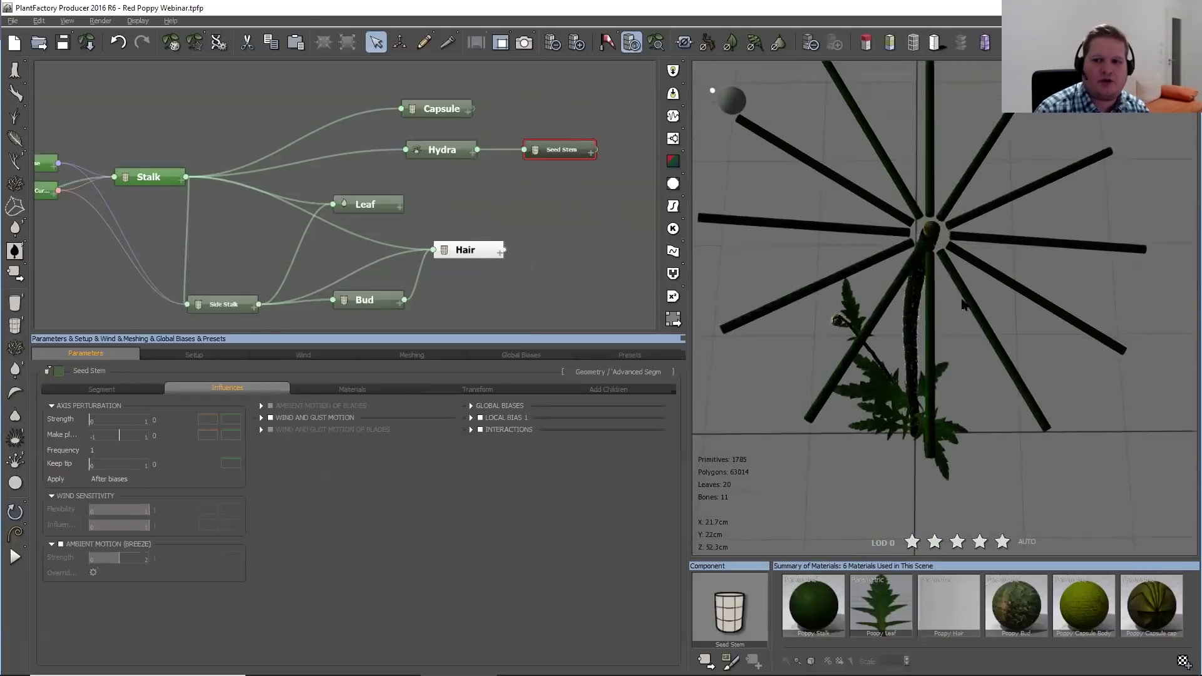
{"action": "left_click_drag", "start_coordinate": [989, 255], "coordinate": [998, 188]}
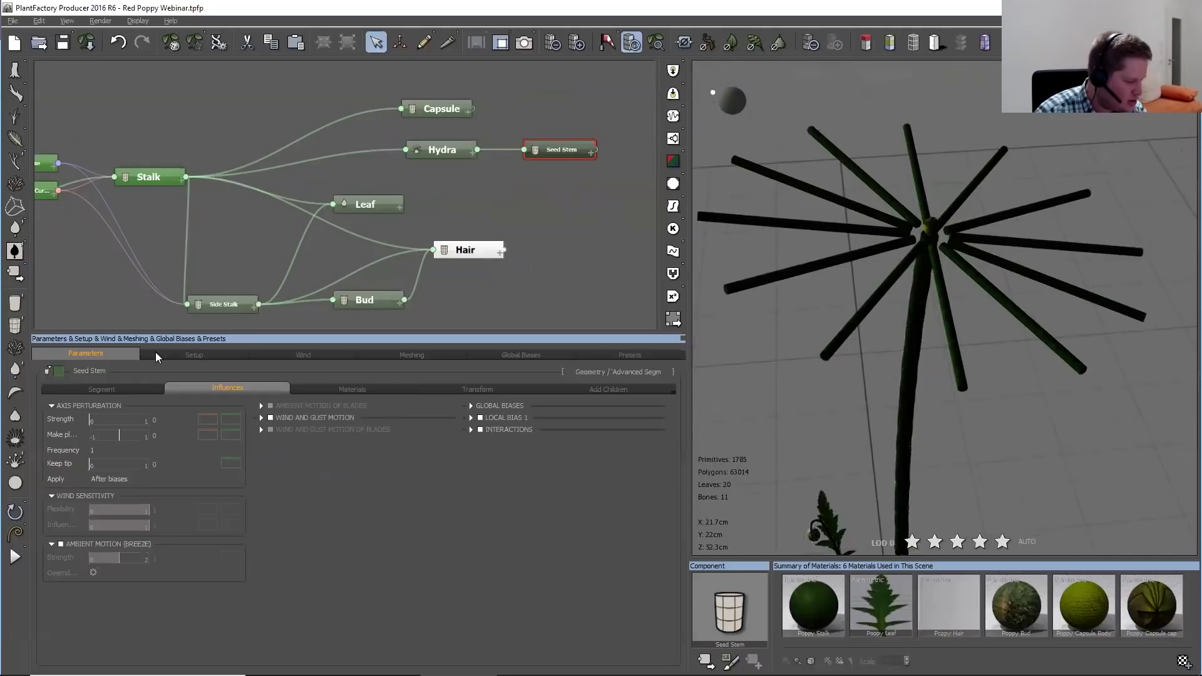
{"action": "left_click", "coordinate": [123, 389]}
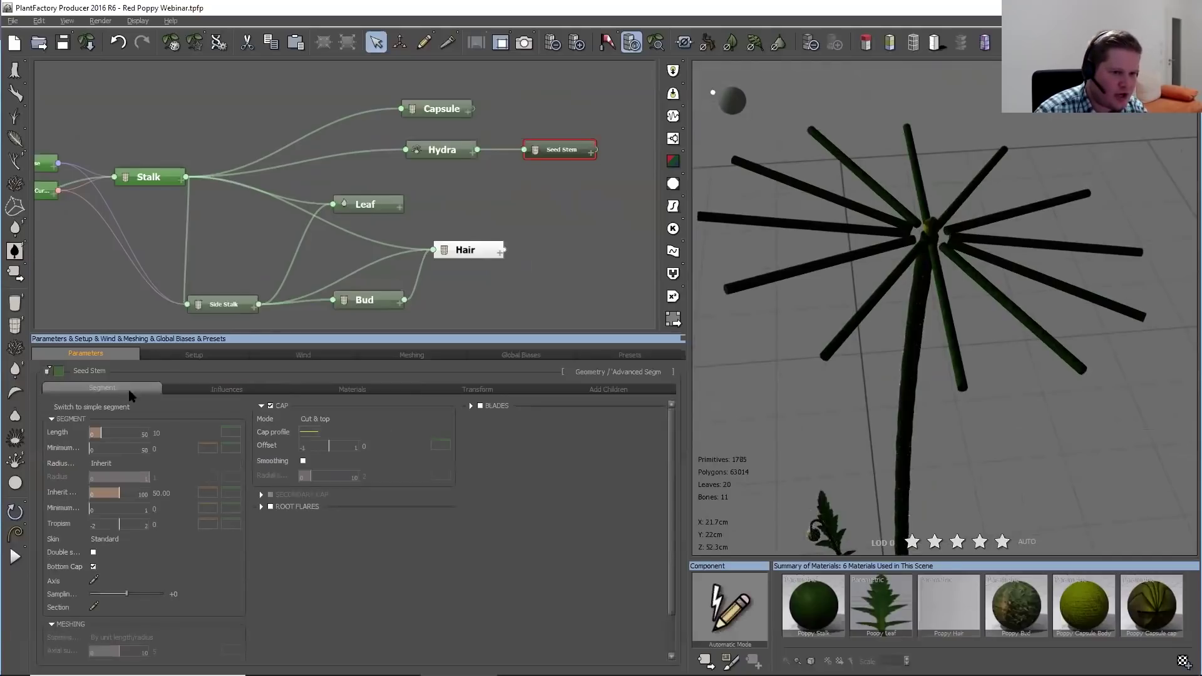
{"action": "left_click", "coordinate": [170, 463]}
Set the Hydra's radius to 0.41 and its Angle 1 to 73° with a variation of 10
{"action": "left_click", "coordinate": [443, 152]}
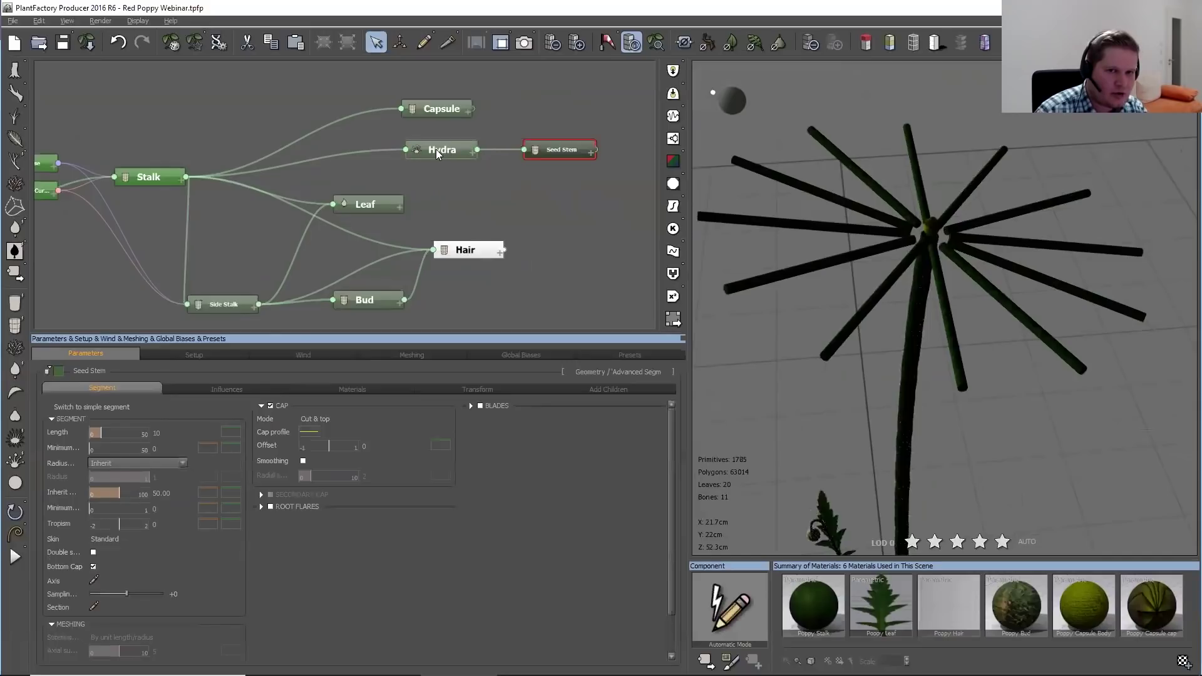
{"action": "left_click", "coordinate": [442, 150]}
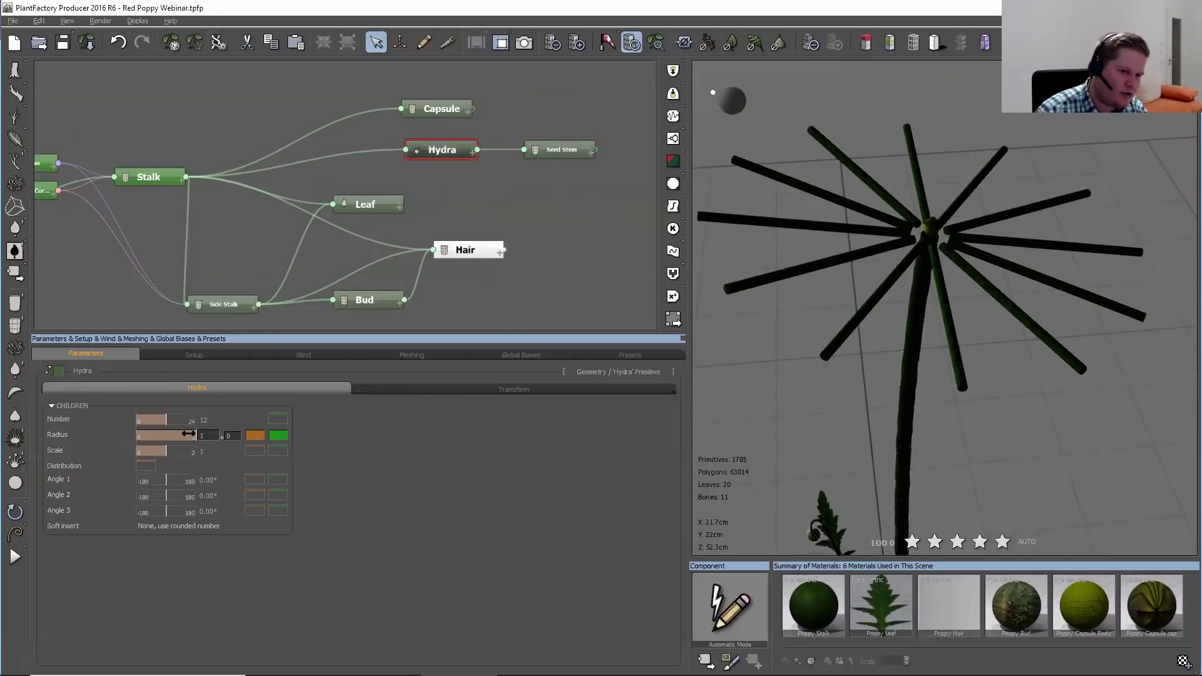
{"action": "left_click_drag", "start_coordinate": [185, 434], "coordinate": [154, 435]}
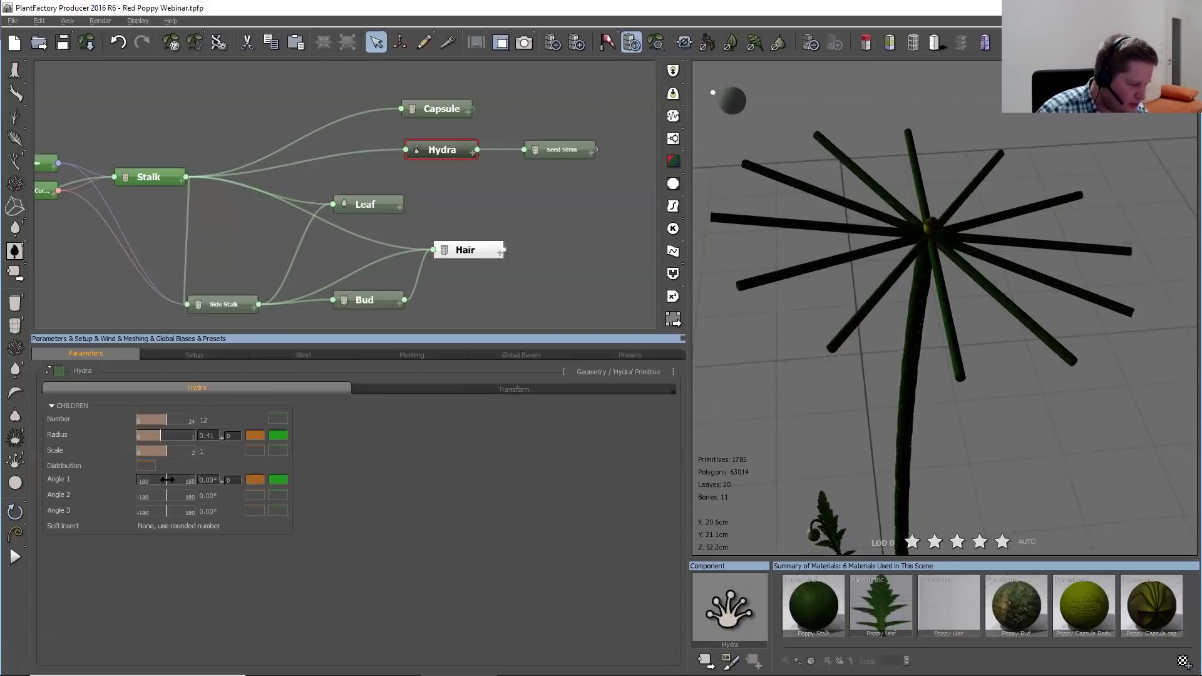
{"action": "left_click_drag", "start_coordinate": [169, 480], "coordinate": [181, 479]}
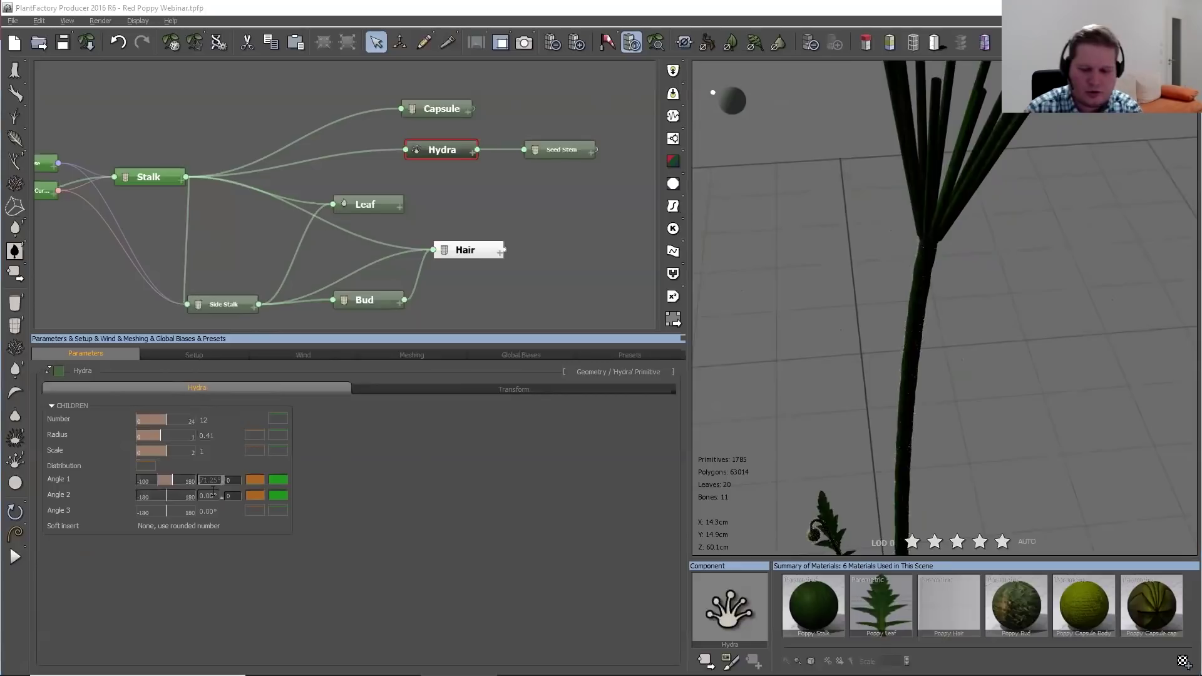
{"action": "type", "text": "73"}
{"action": "left_click", "coordinate": [231, 480]}
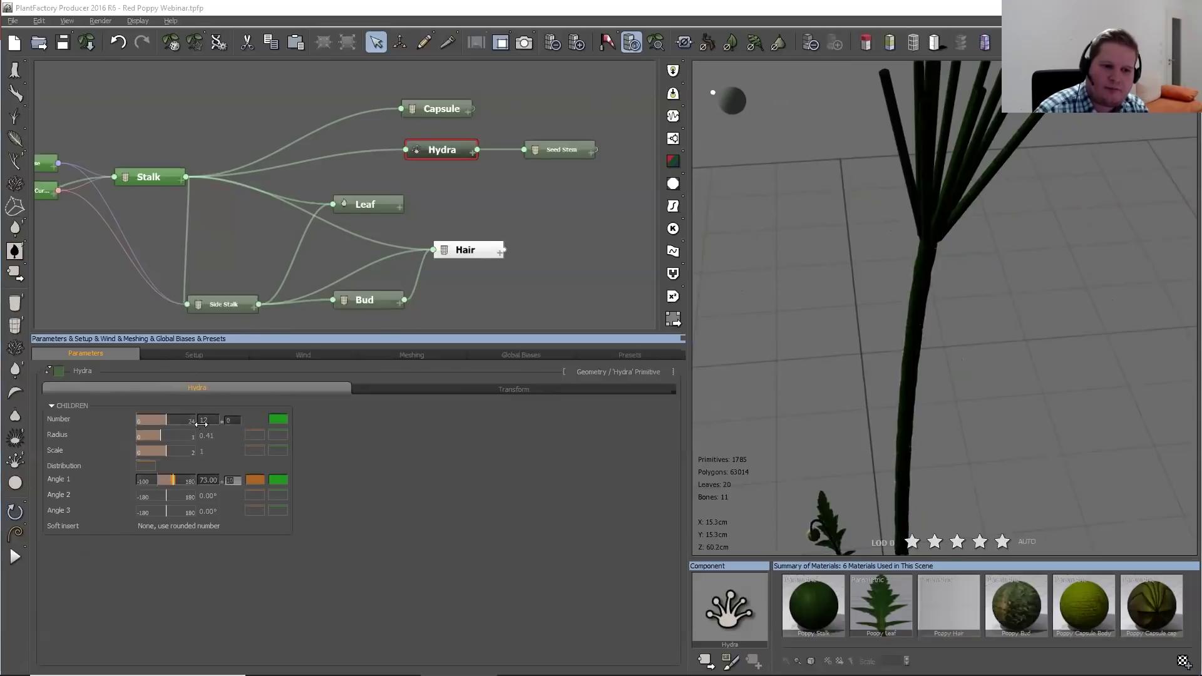
{"action": "left_click_drag", "start_coordinate": [1108, 187], "coordinate": [975, 373]}
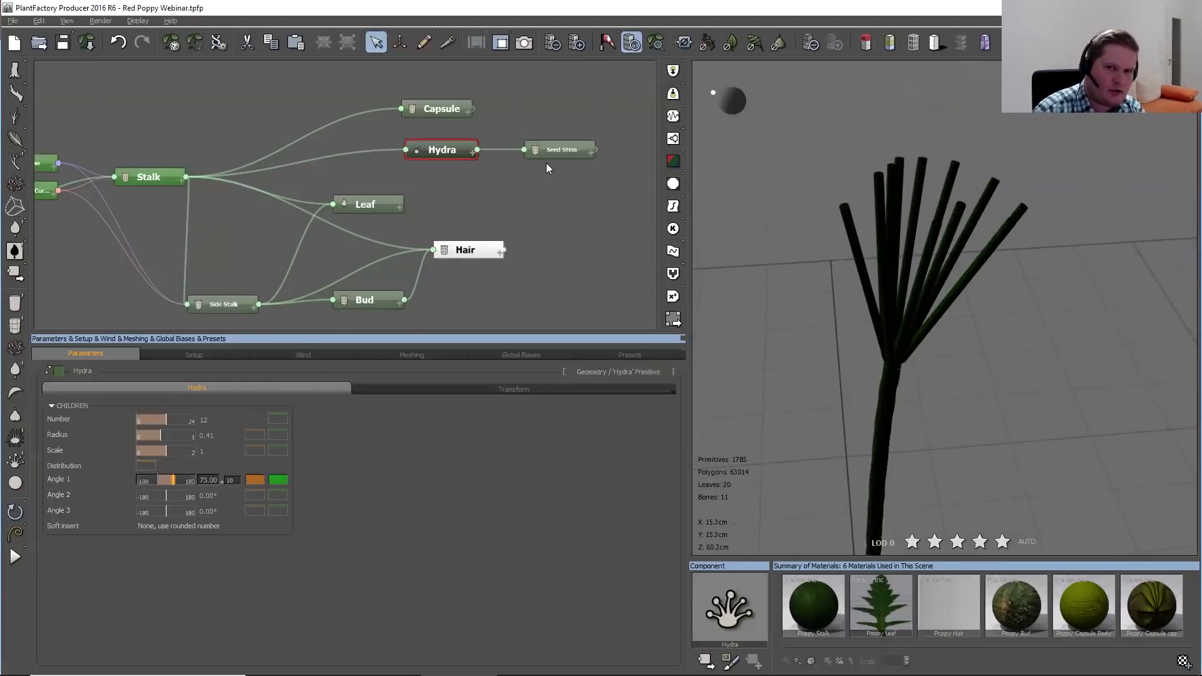
Change the Capsule node's color to a bright blue
{"action": "left_click", "coordinate": [561, 151]}
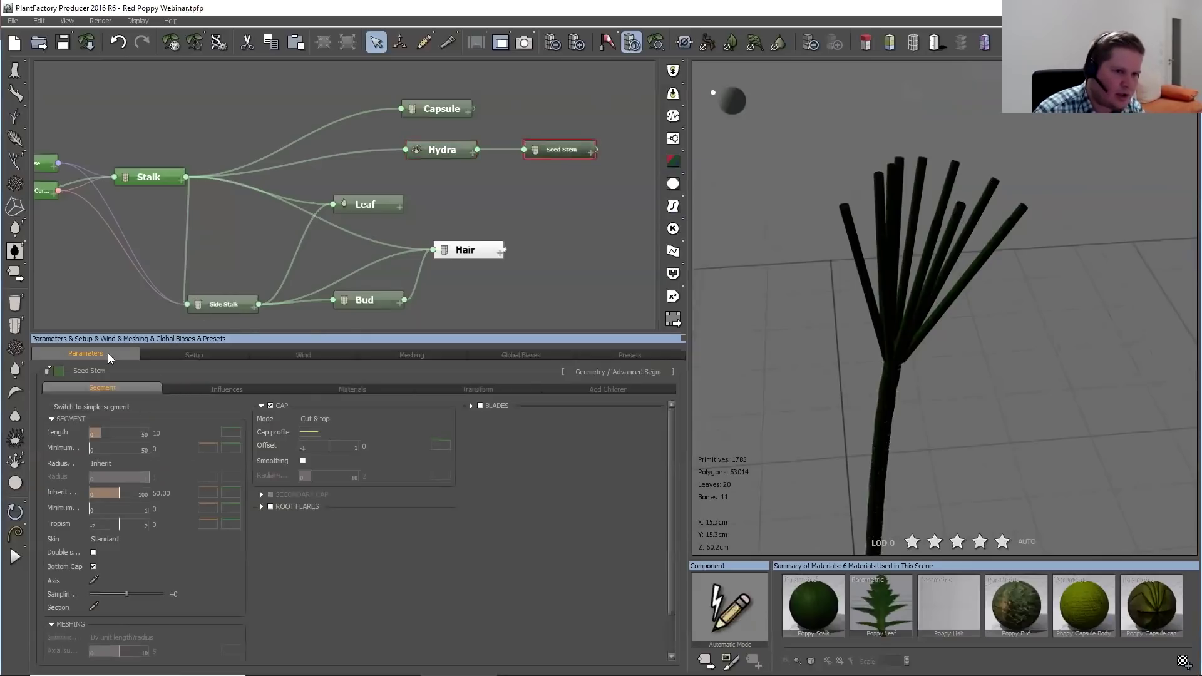
{"action": "left_click", "coordinate": [429, 113]}
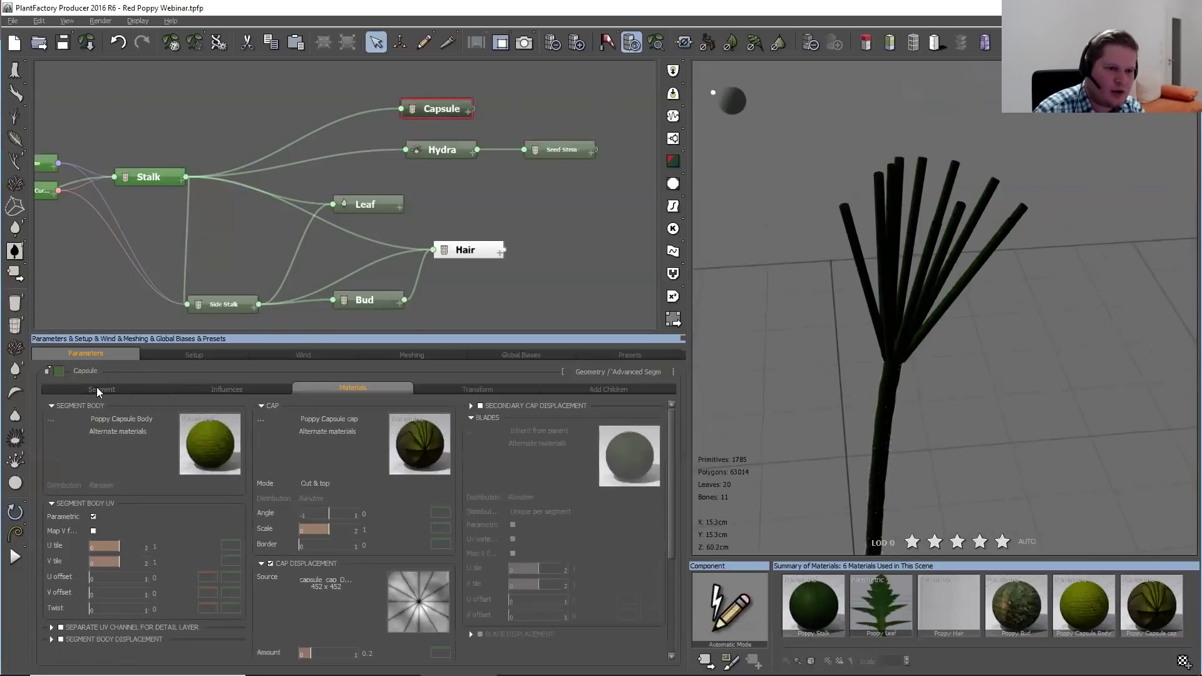
{"action": "left_click", "coordinate": [59, 372]}
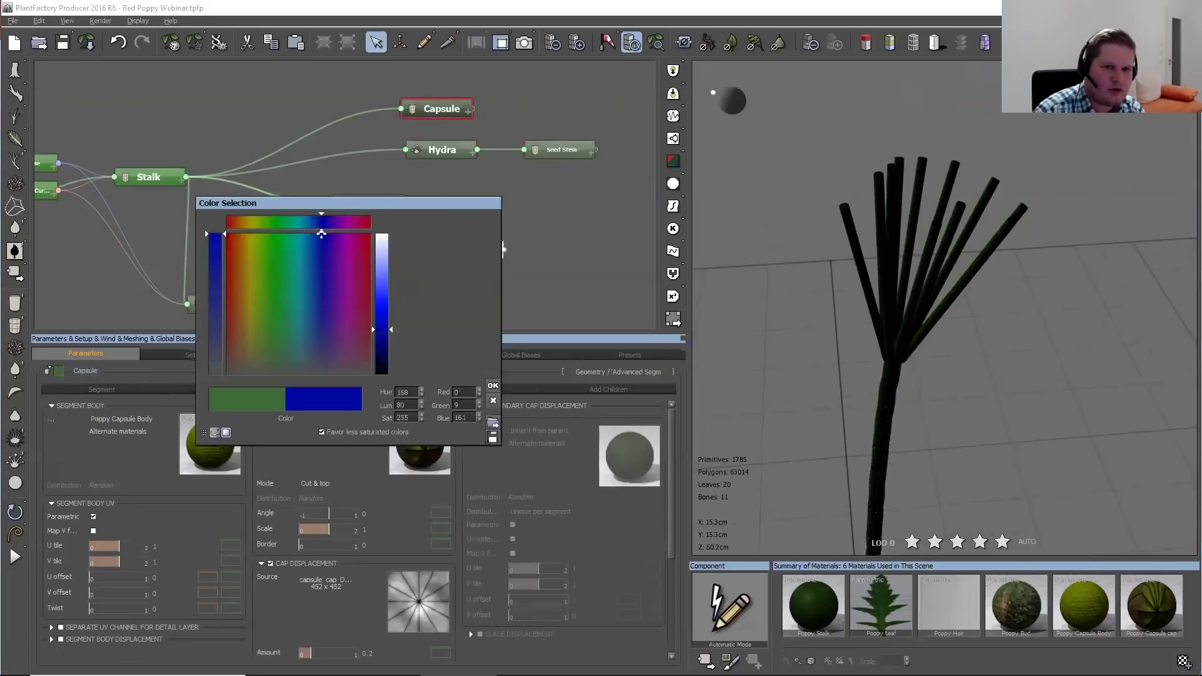
{"action": "left_click", "coordinate": [381, 311]}
{"action": "left_click", "coordinate": [491, 386]}
{"action": "middle_click_drag", "start_coordinate": [357, 268], "coordinate": [378, 234]}
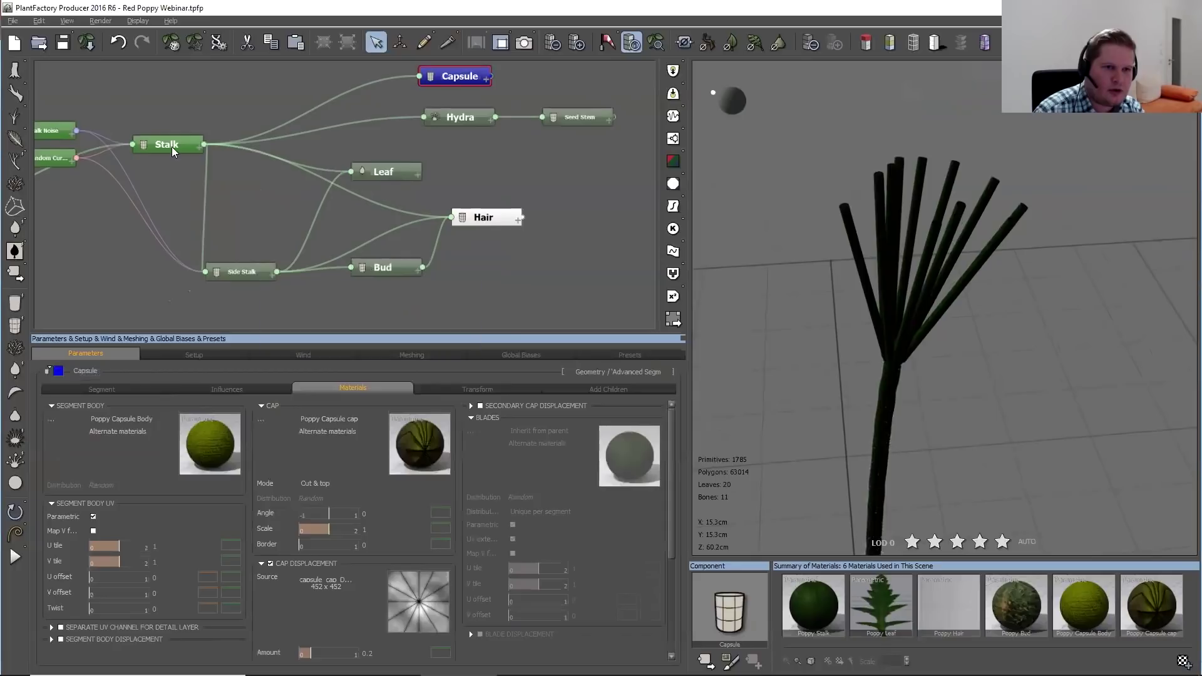
Change the Bud node's color to yellow, RGB 255, 209, 19
{"action": "left_click", "coordinate": [78, 397]}
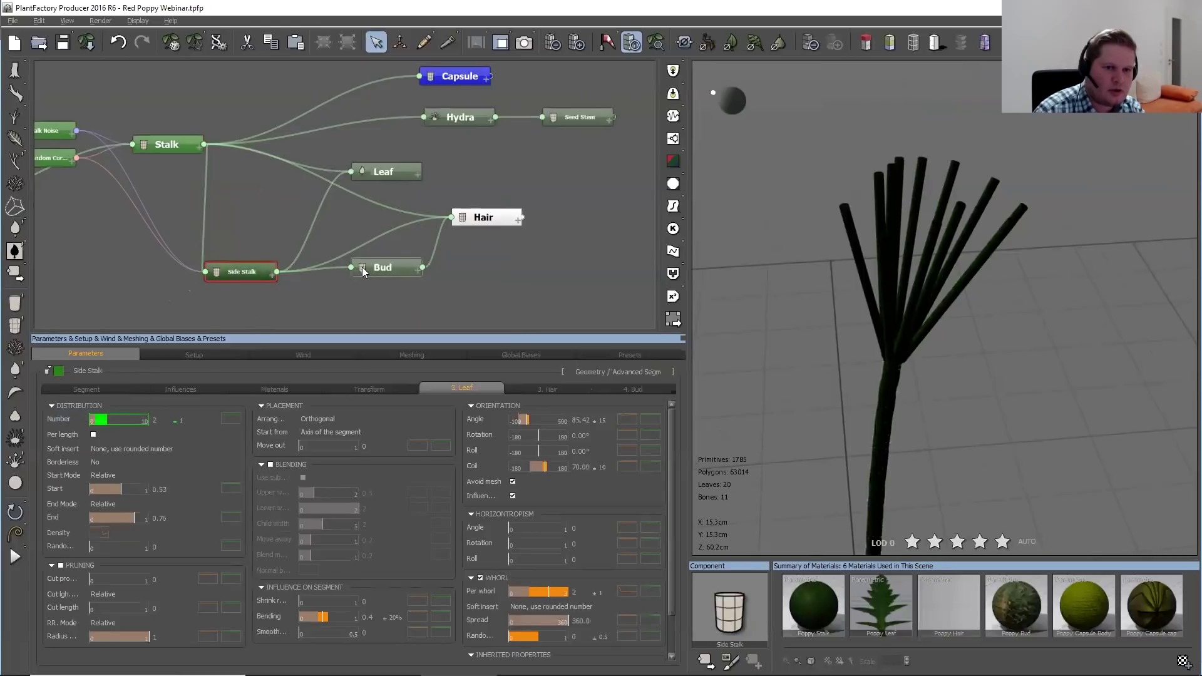
{"action": "left_click", "coordinate": [383, 267]}
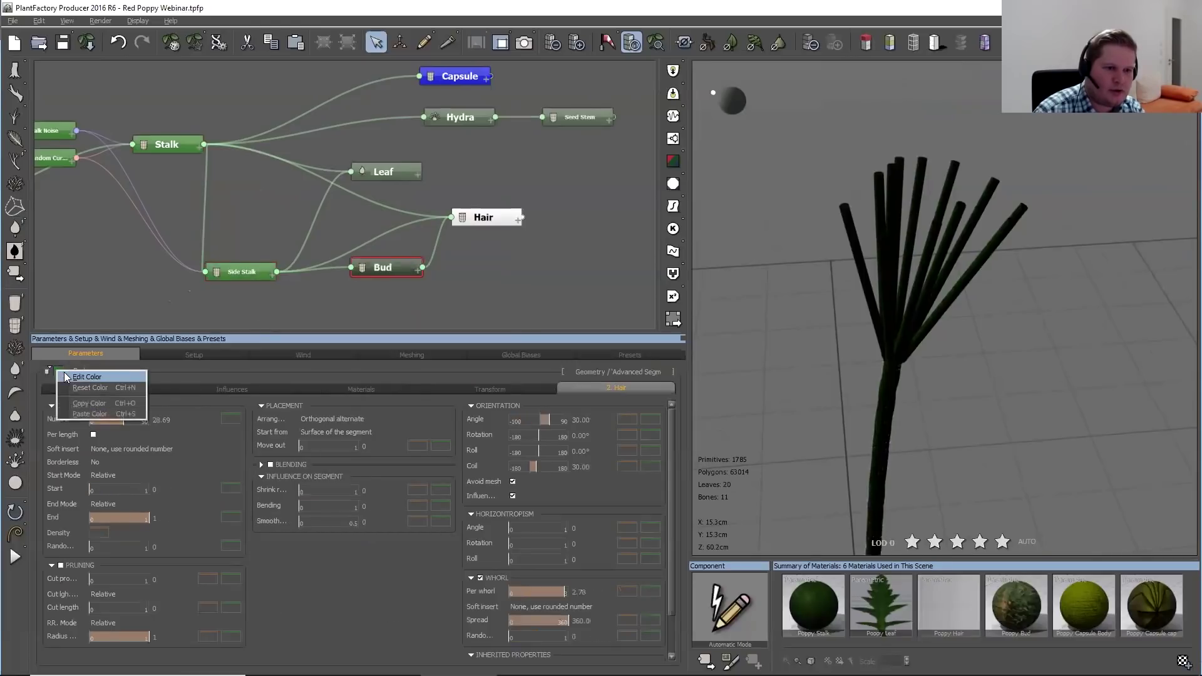
{"action": "left_click", "coordinate": [59, 370]}
{"action": "left_click_drag", "start_coordinate": [272, 289], "coordinate": [246, 233]}
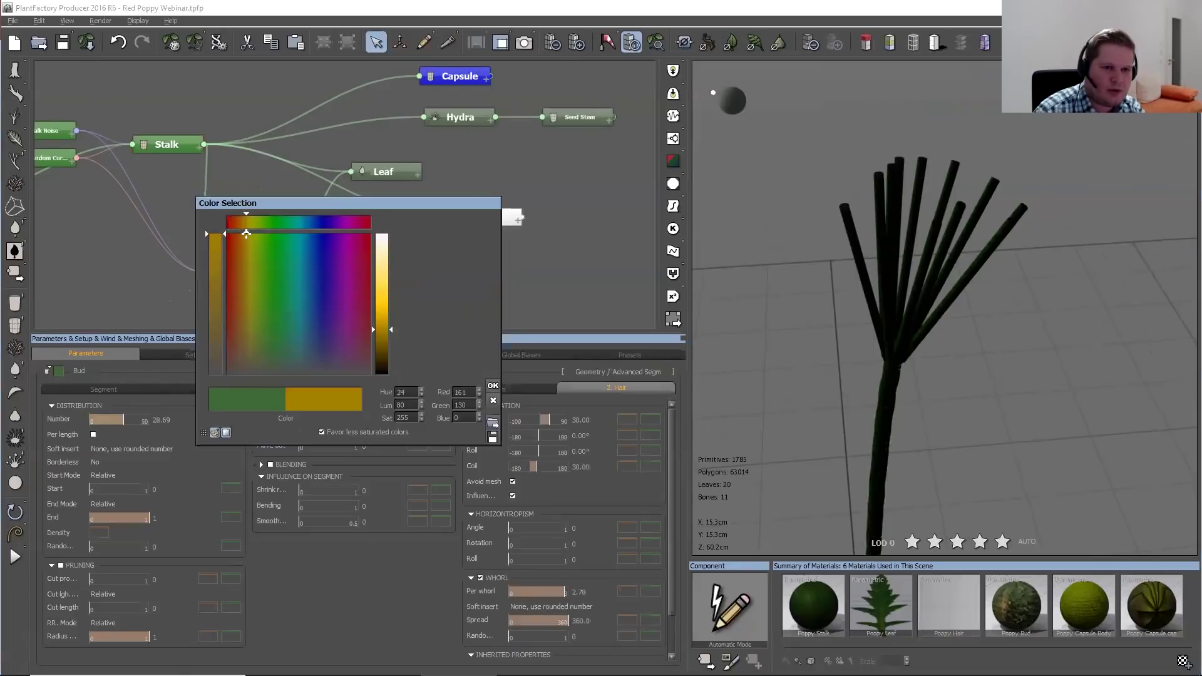
{"action": "left_click", "coordinate": [382, 298]}
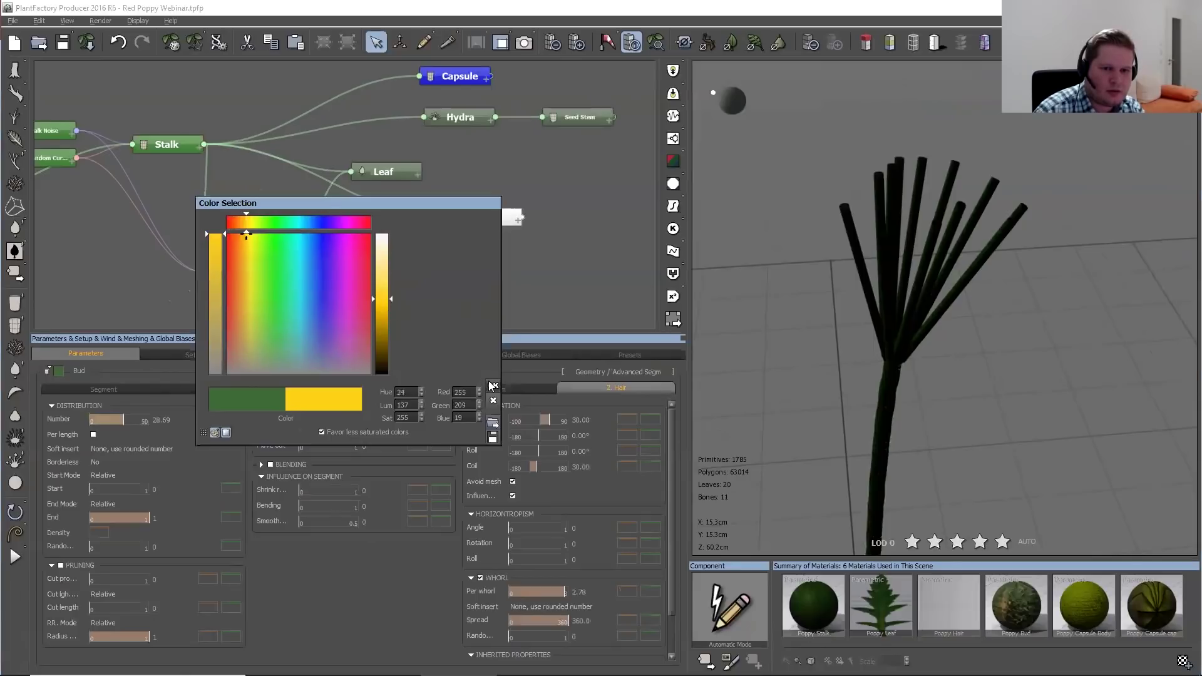
{"action": "left_click", "coordinate": [492, 385]}
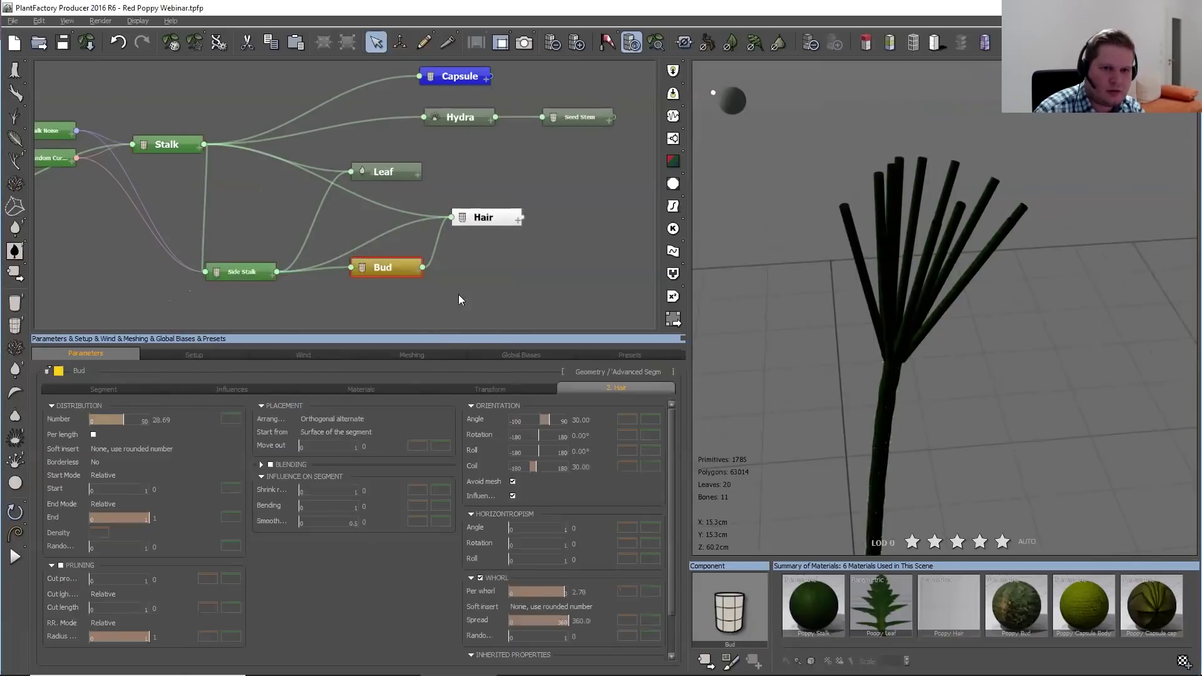
Change the Hydra node's color to a dark greyish brown
{"action": "left_click", "coordinate": [449, 131]}
{"action": "left_click", "coordinate": [59, 371]}
{"action": "left_click", "coordinate": [73, 373]}
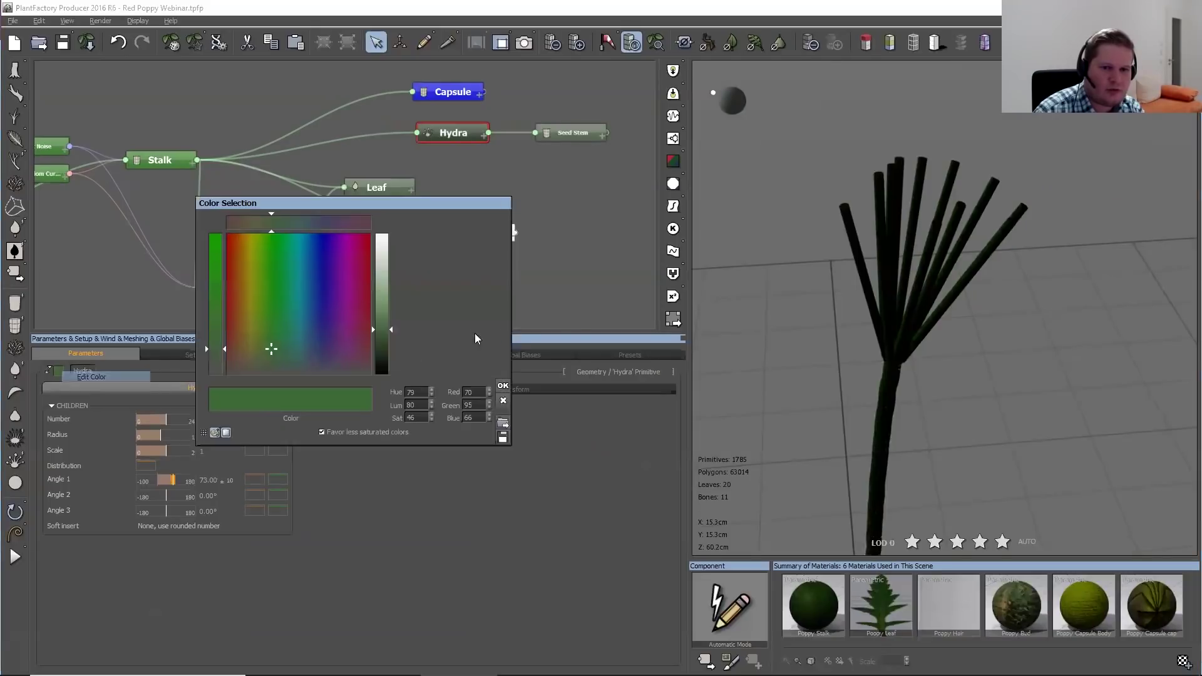
{"action": "left_click_drag", "start_coordinate": [238, 313], "coordinate": [228, 359]}
{"action": "left_click_drag", "start_coordinate": [219, 355], "coordinate": [241, 348]}
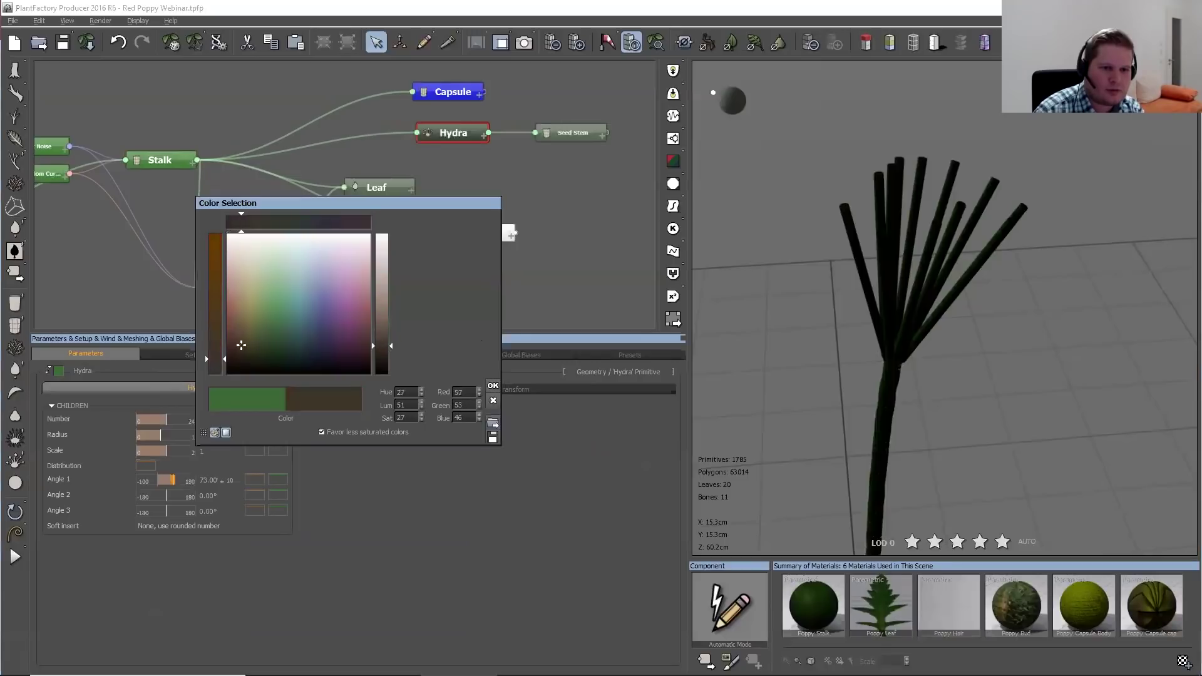
{"action": "left_click", "coordinate": [492, 385]}
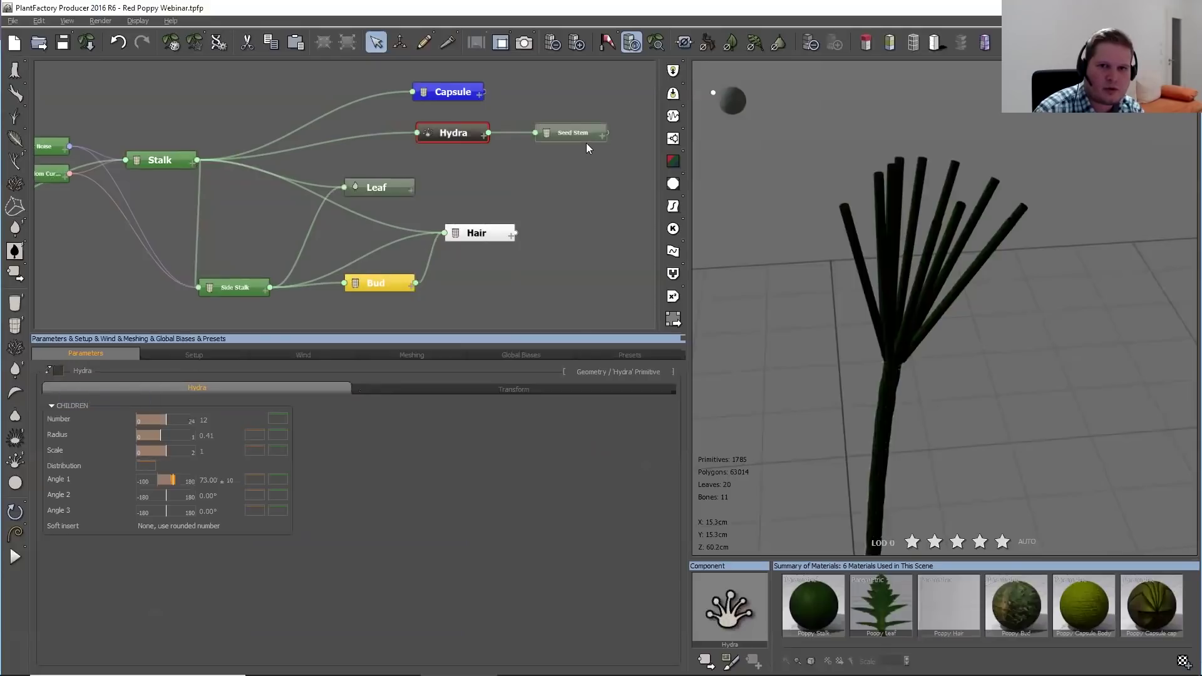
Paste the Hydra's dark brown node color onto the Seed Stem node
{"action": "key", "text": "Right"}
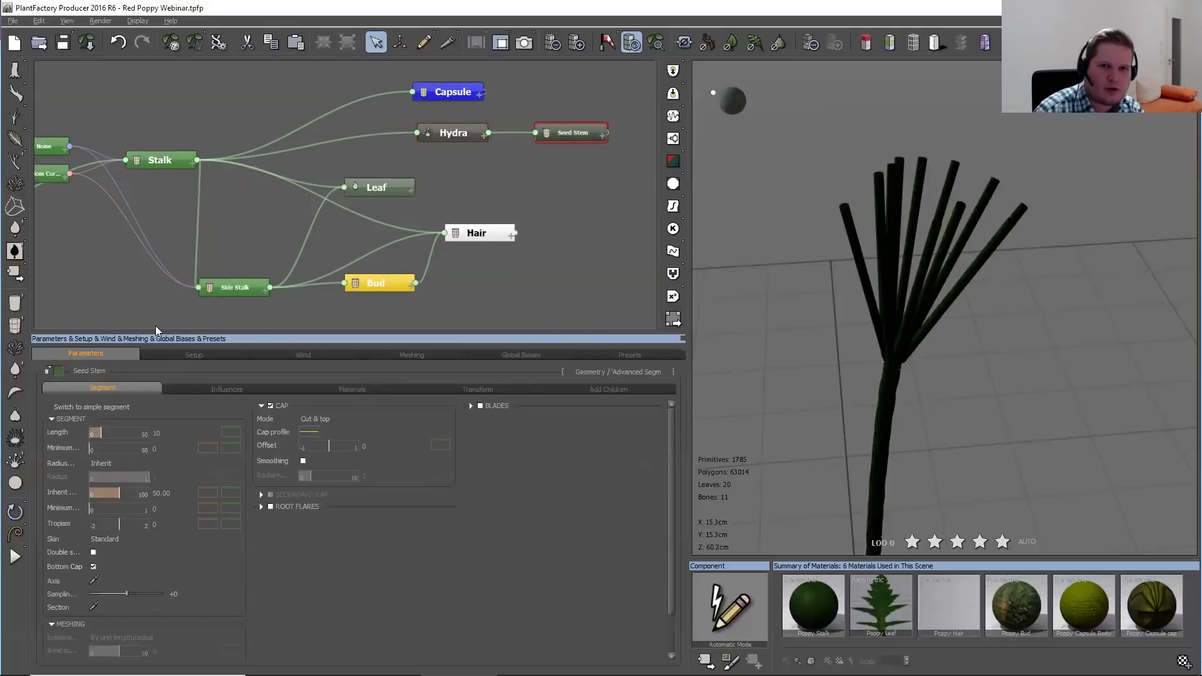
{"action": "right_click", "coordinate": [61, 374]}
{"action": "left_click", "coordinate": [95, 419]}
{"action": "scroll", "coordinate": [494, 225], "scroll_direction": "down", "scroll_amount": 2}
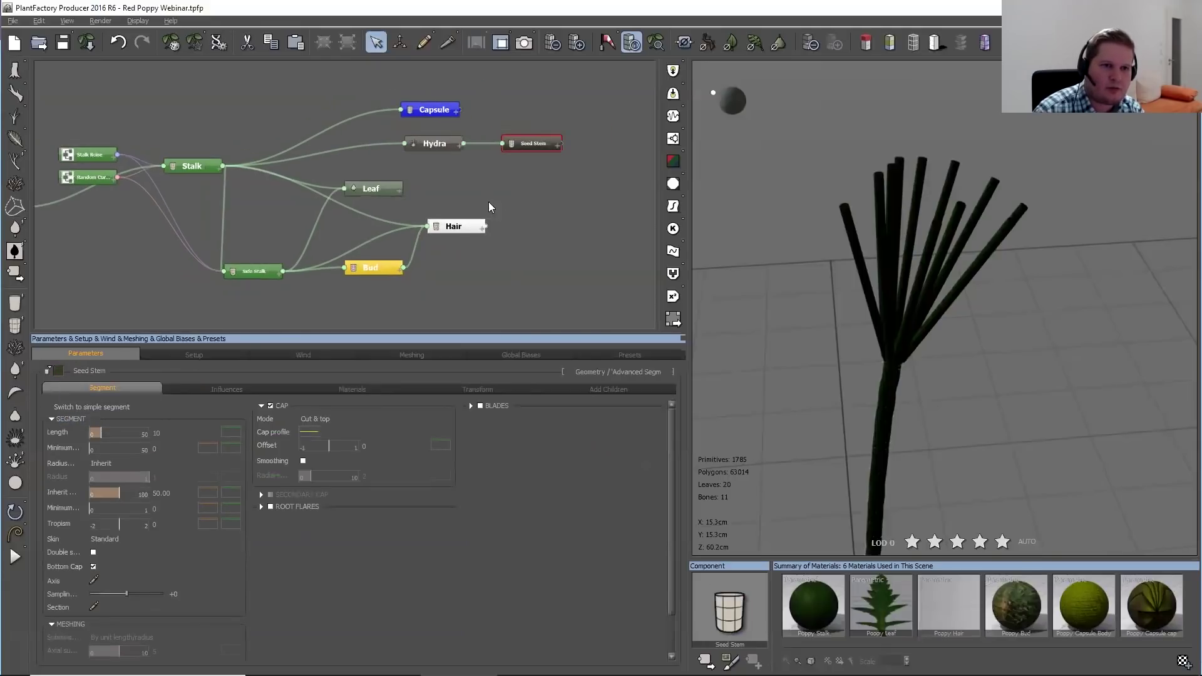
{"action": "middle_click_drag", "start_coordinate": [494, 177], "coordinate": [418, 187]}
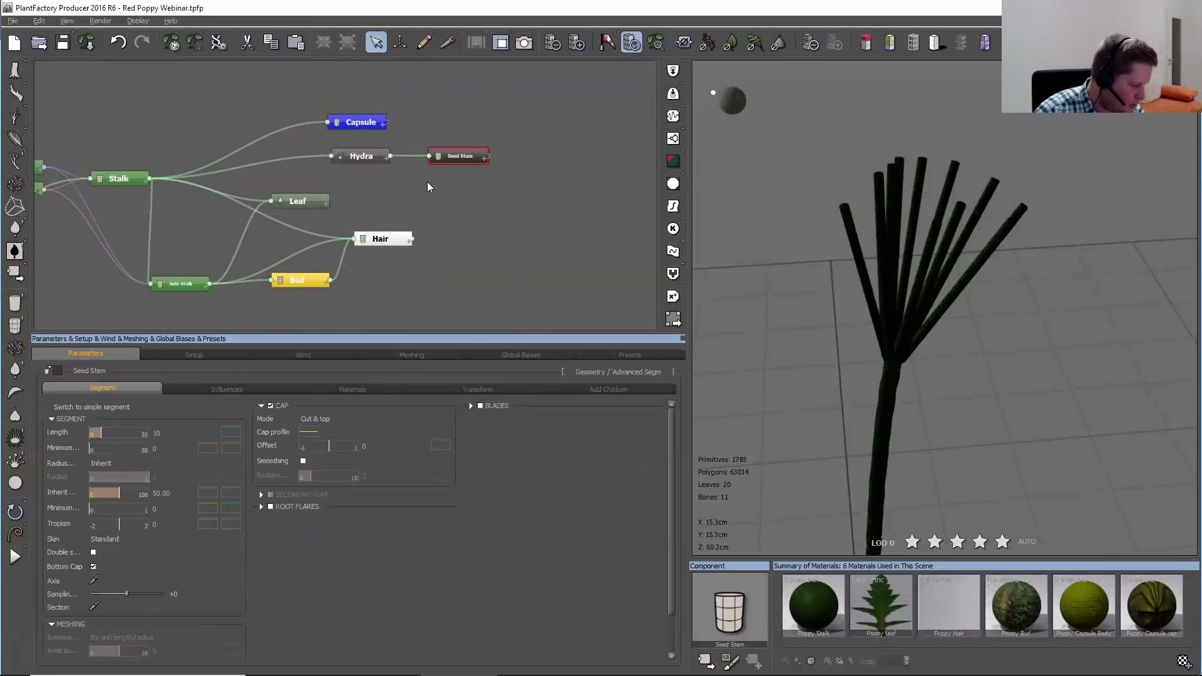
Set the Seed Stem segment's length to 1.5 with a variation of 0.15
{"action": "left_click", "coordinate": [158, 434]}
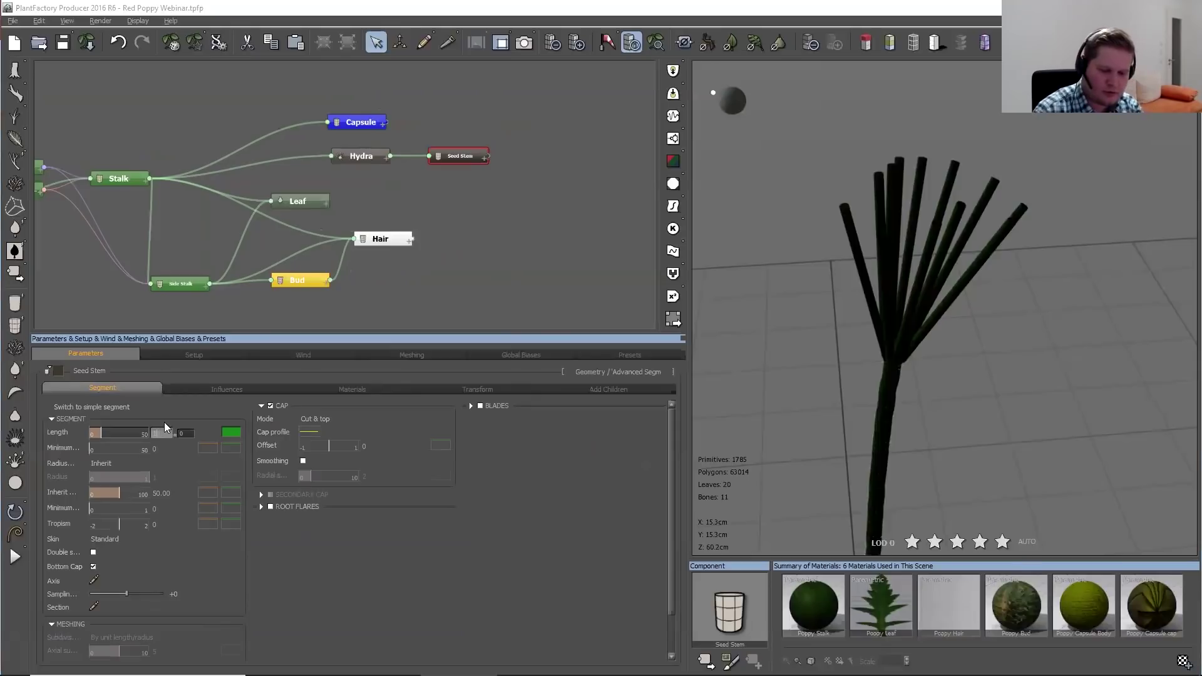
{"action": "key", "text": "Return"}
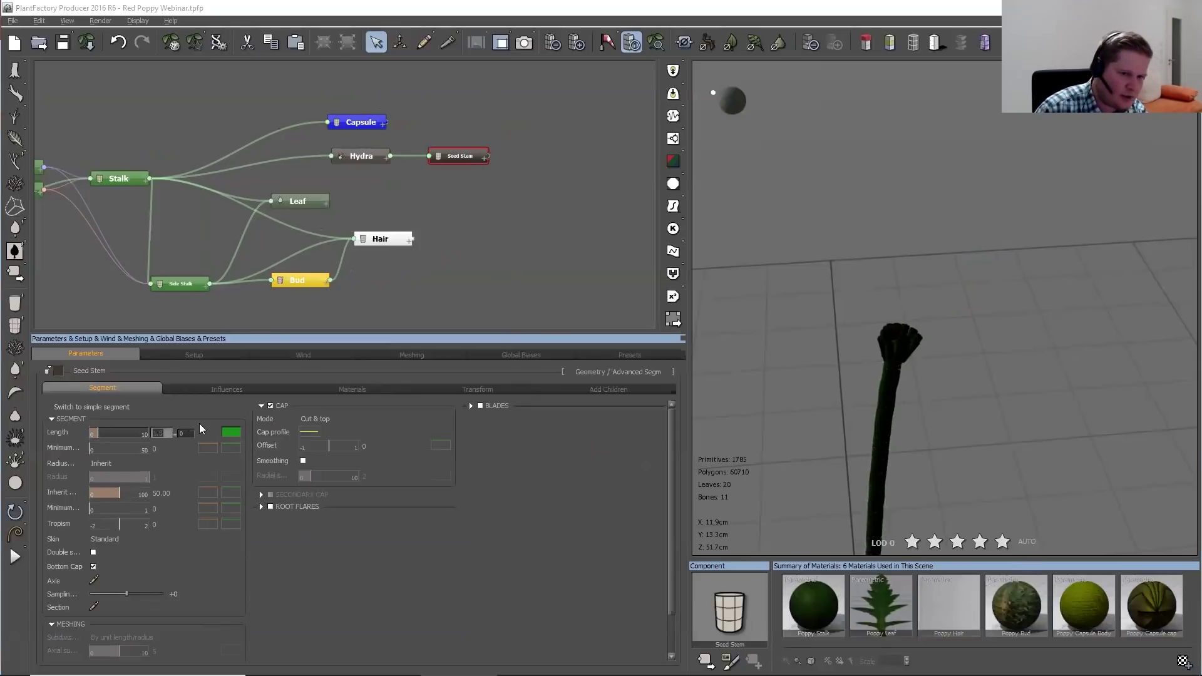
{"action": "left_click", "coordinate": [187, 434]}
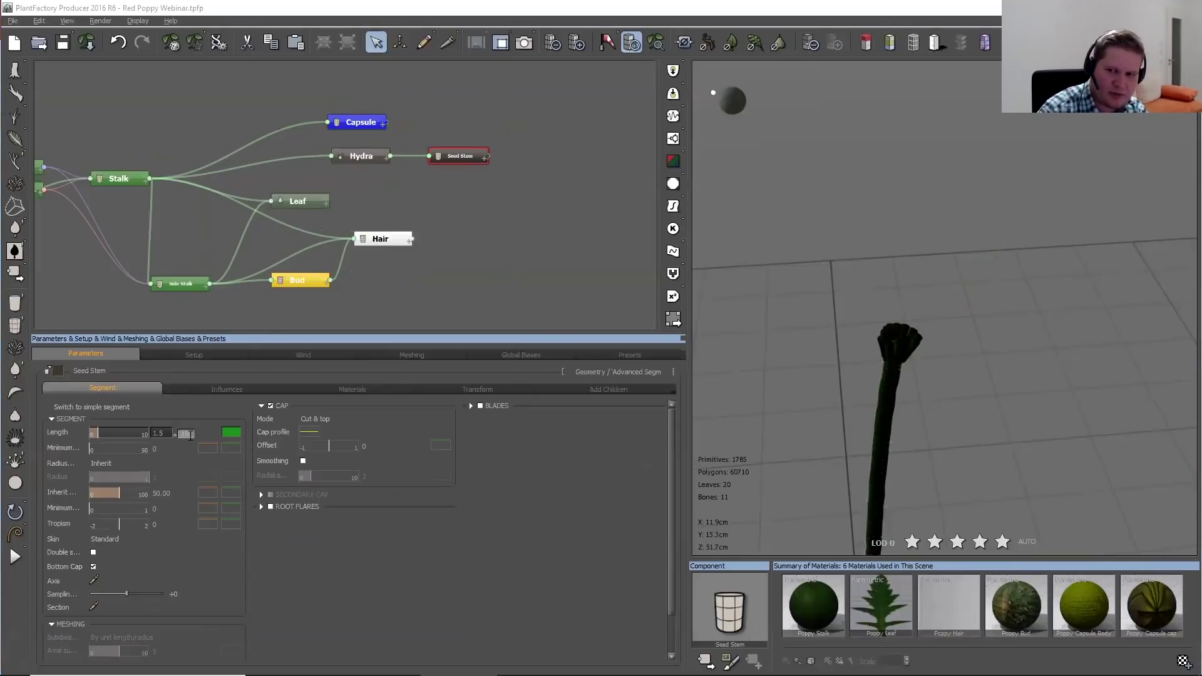
{"action": "key", "text": "Return"}
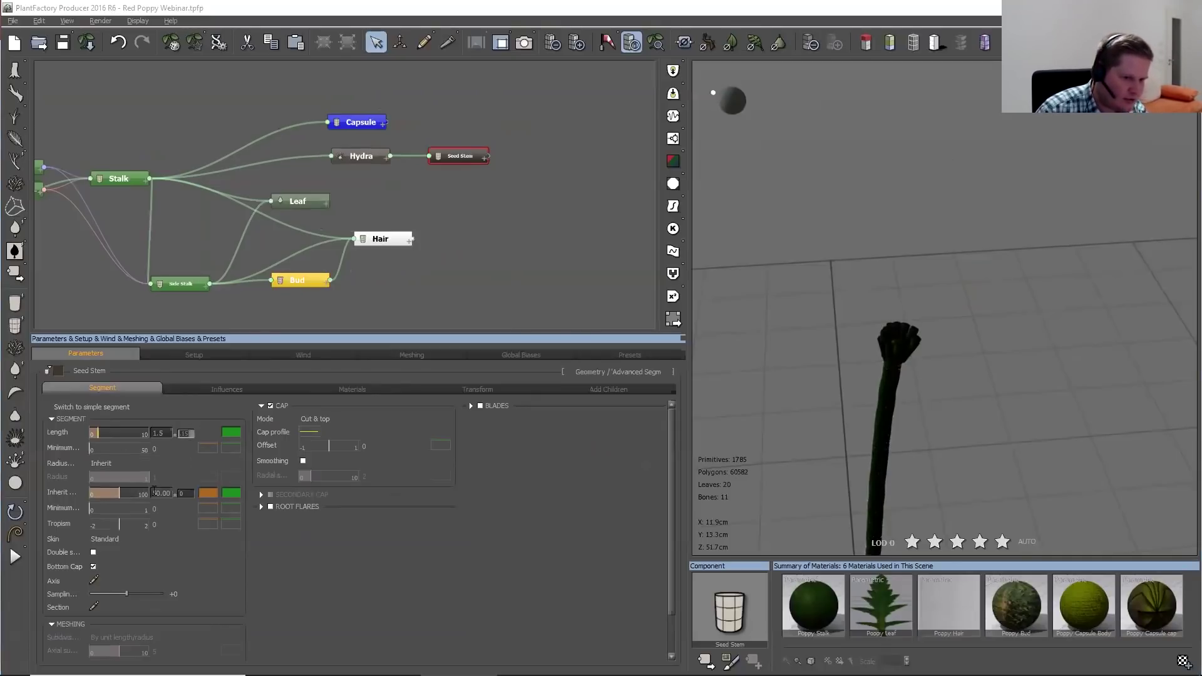
Switch the Seed Stem's radius mode to User defined and set the radius to 0.01
{"action": "left_click", "coordinate": [149, 463]}
{"action": "left_click", "coordinate": [138, 471]}
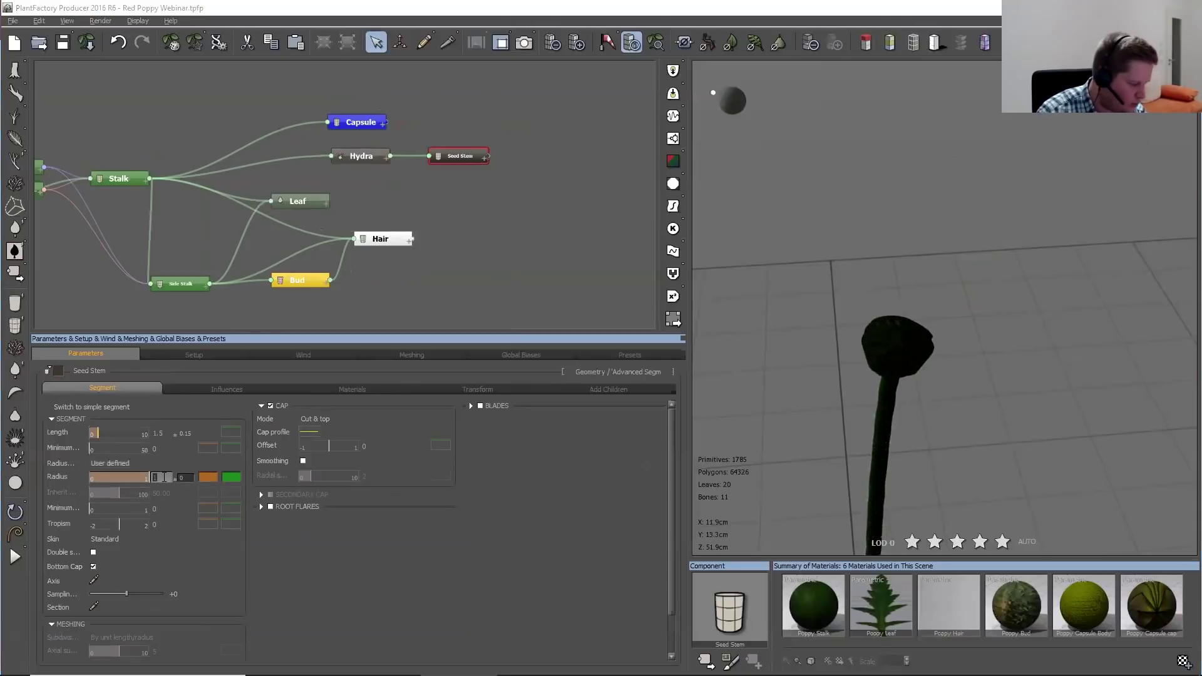
{"action": "type", "text": "0.01"}
{"action": "key", "text": "Return"}
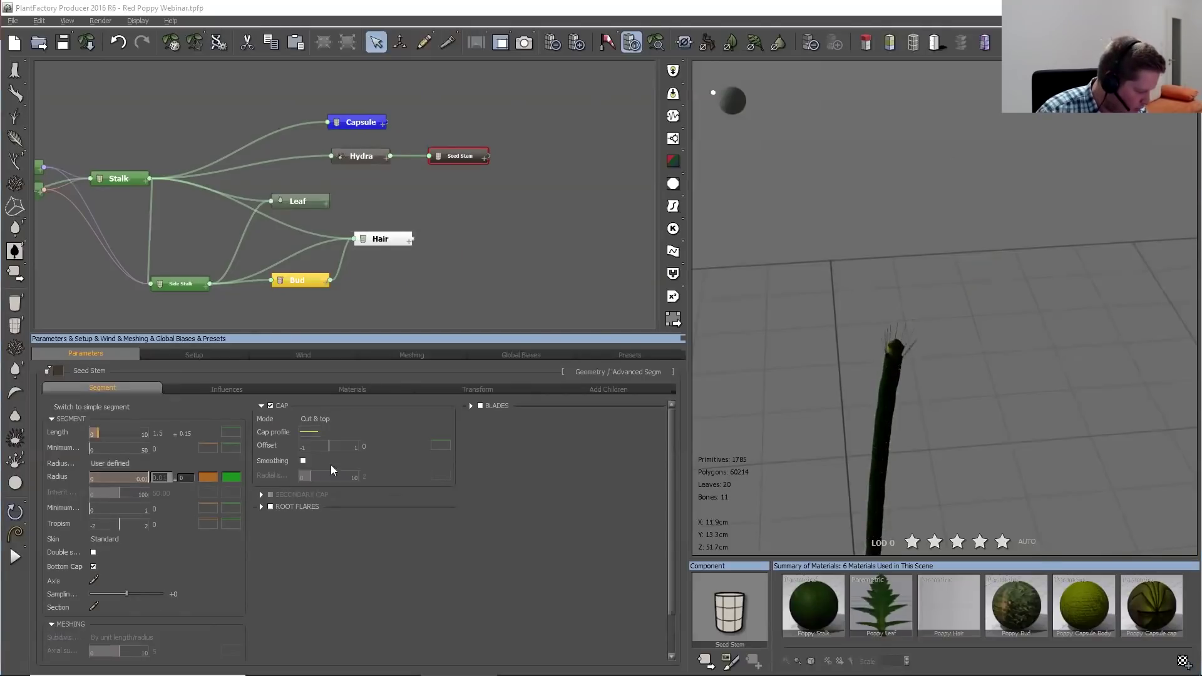
{"action": "mouse_move", "coordinate": [358, 445]}
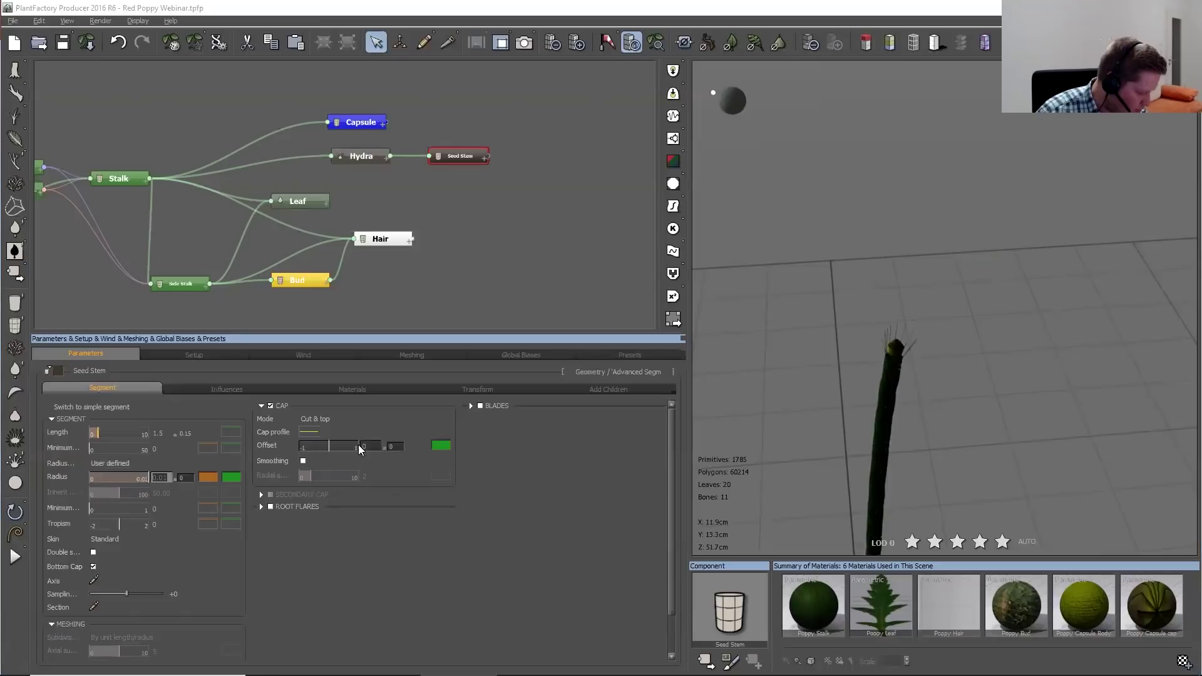
Enable Local Bias 1 on the Seed Stem as a Curl bias with strength 0.1 and variation 0.1
{"action": "left_click", "coordinate": [214, 388]}
{"action": "scroll", "coordinate": [875, 360], "scroll_direction": "up", "scroll_amount": 5}
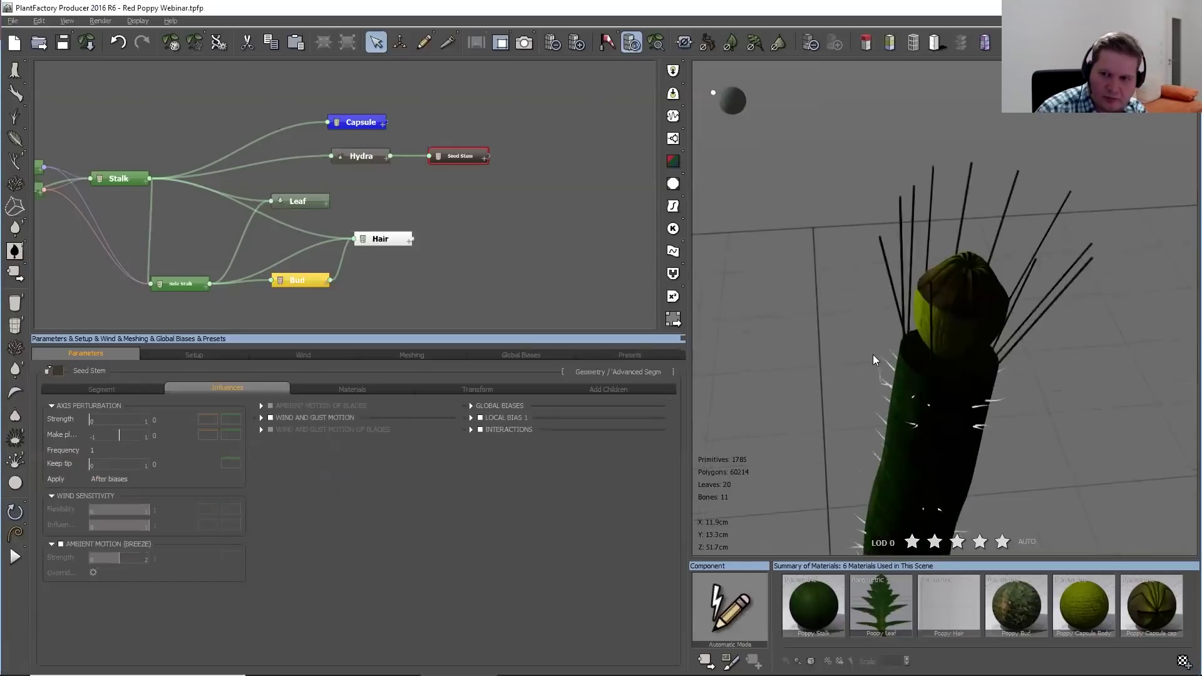
{"action": "left_click", "coordinate": [500, 416]}
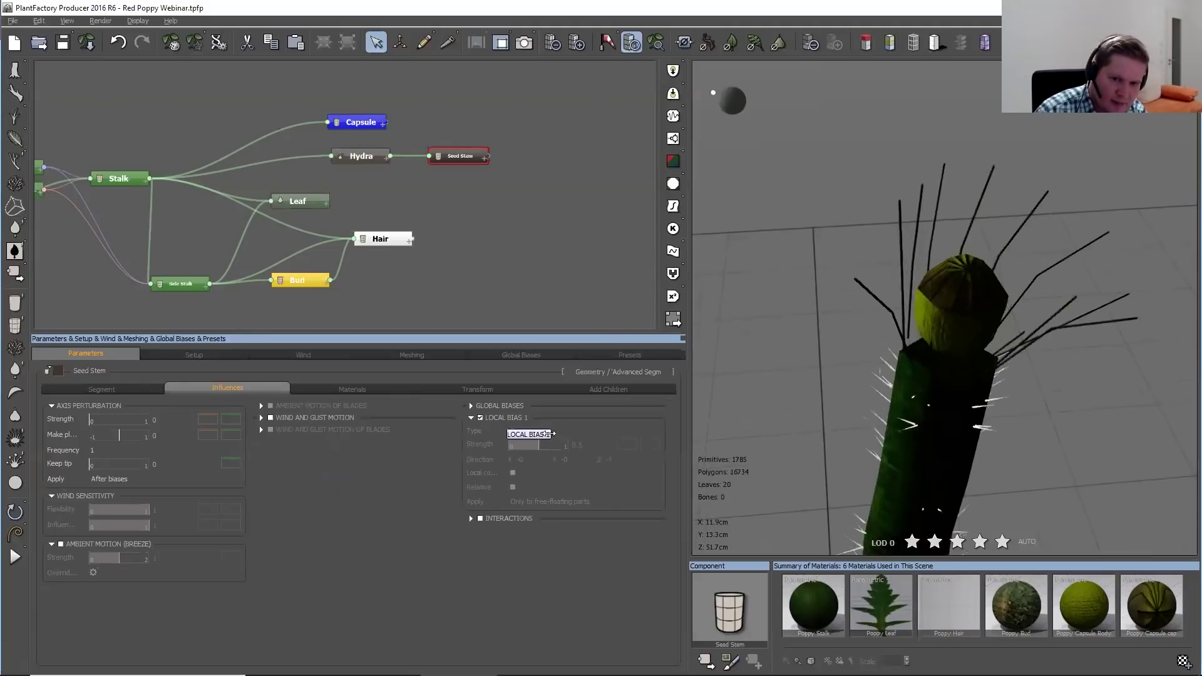
{"action": "left_click", "coordinate": [521, 419]}
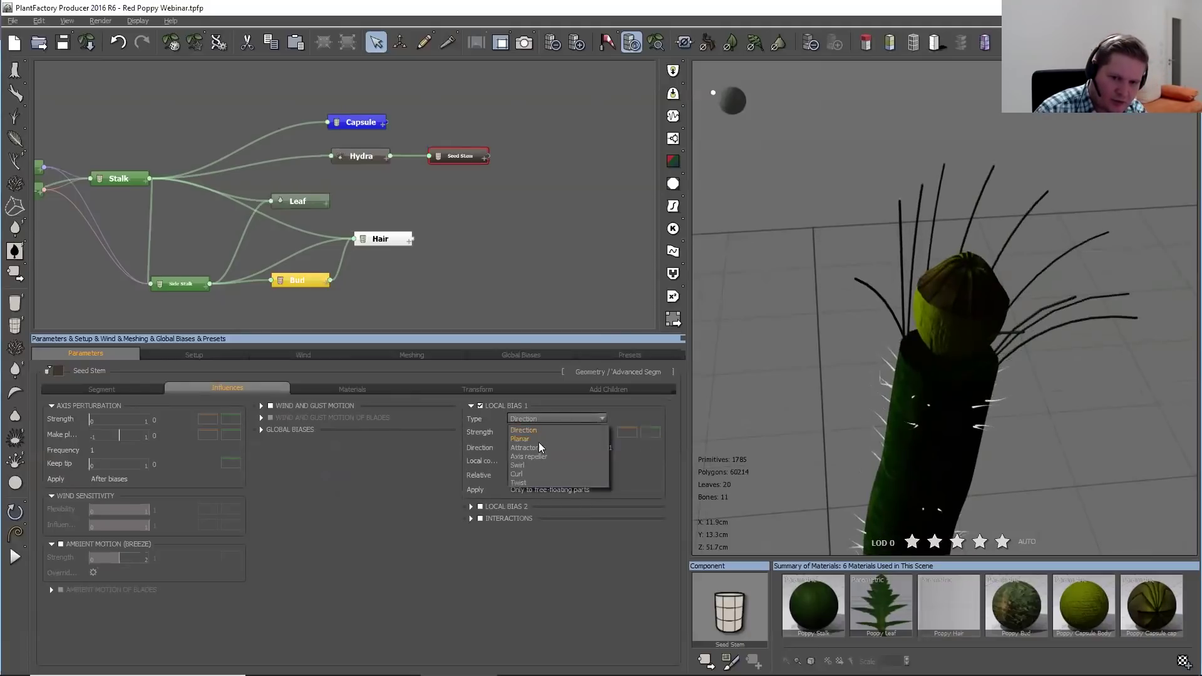
{"action": "left_click", "coordinate": [523, 478]}
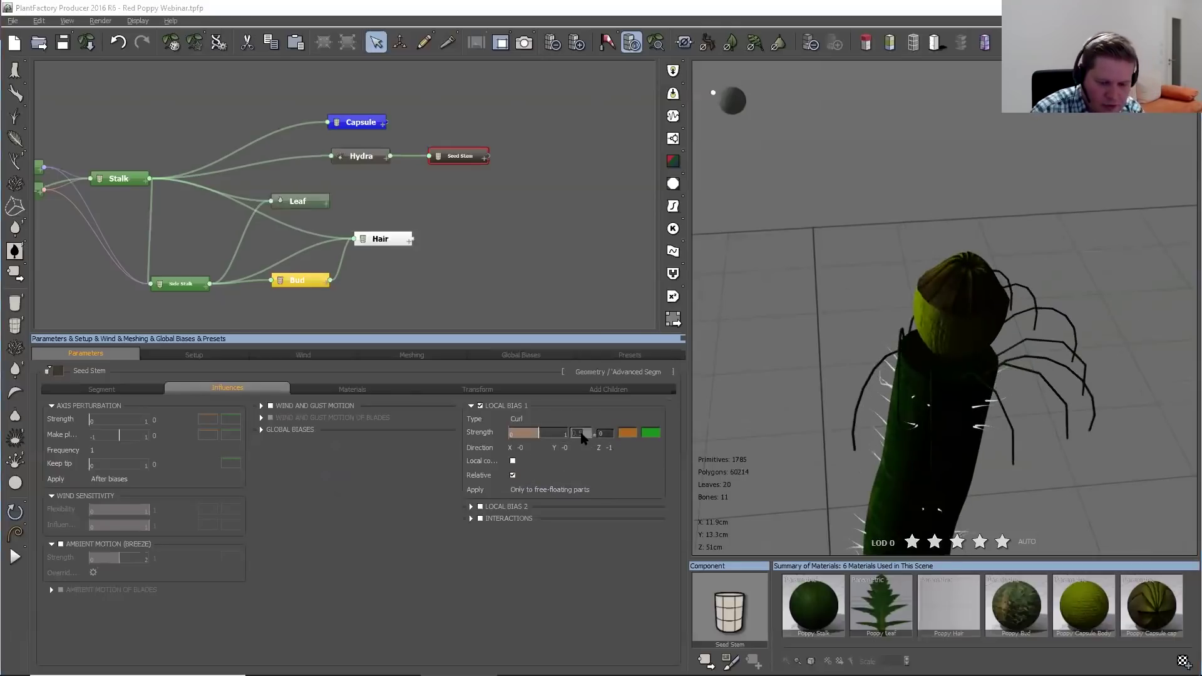
{"action": "left_click", "coordinate": [606, 432]}
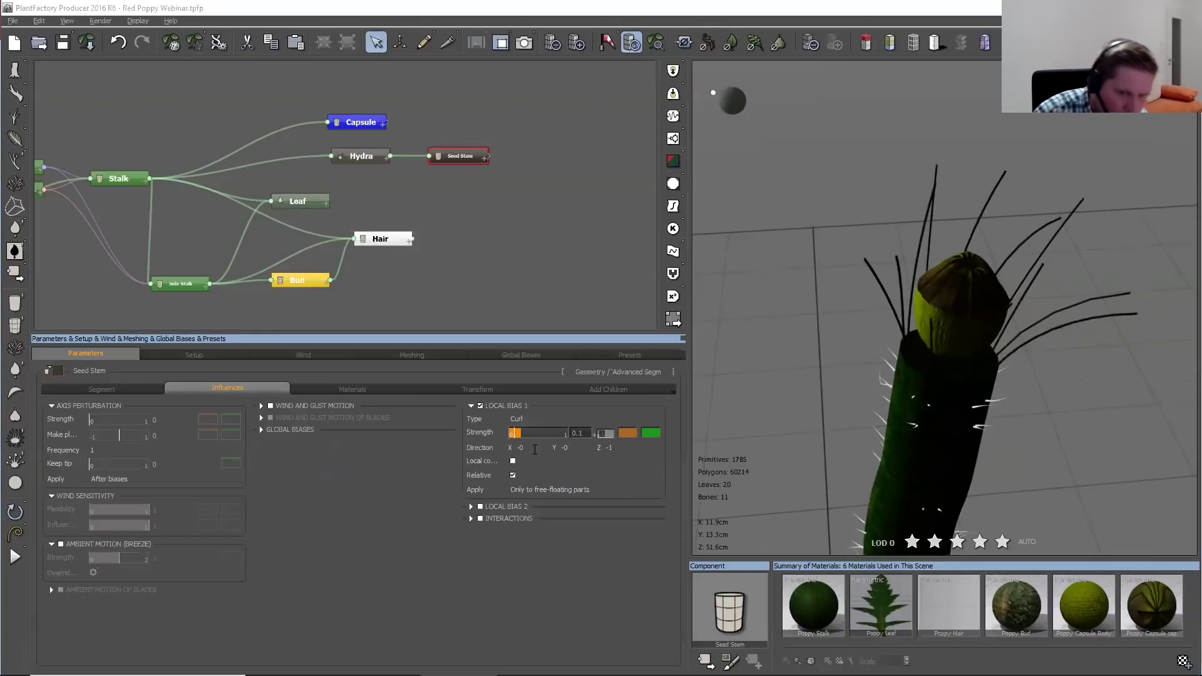
Enable local coordinates for the Seed Stem's Curl bias and set its direction's Y component to 1
{"action": "left_click", "coordinate": [513, 460]}
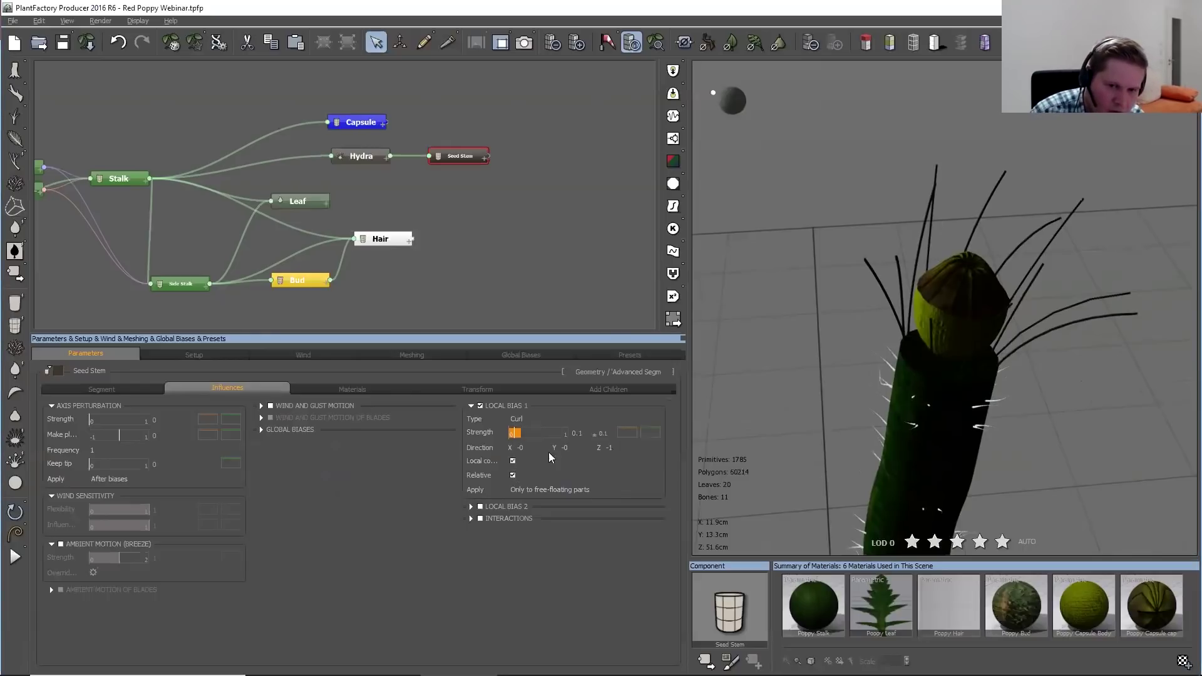
{"action": "left_click", "coordinate": [613, 448]}
{"action": "type", "text": "3"}
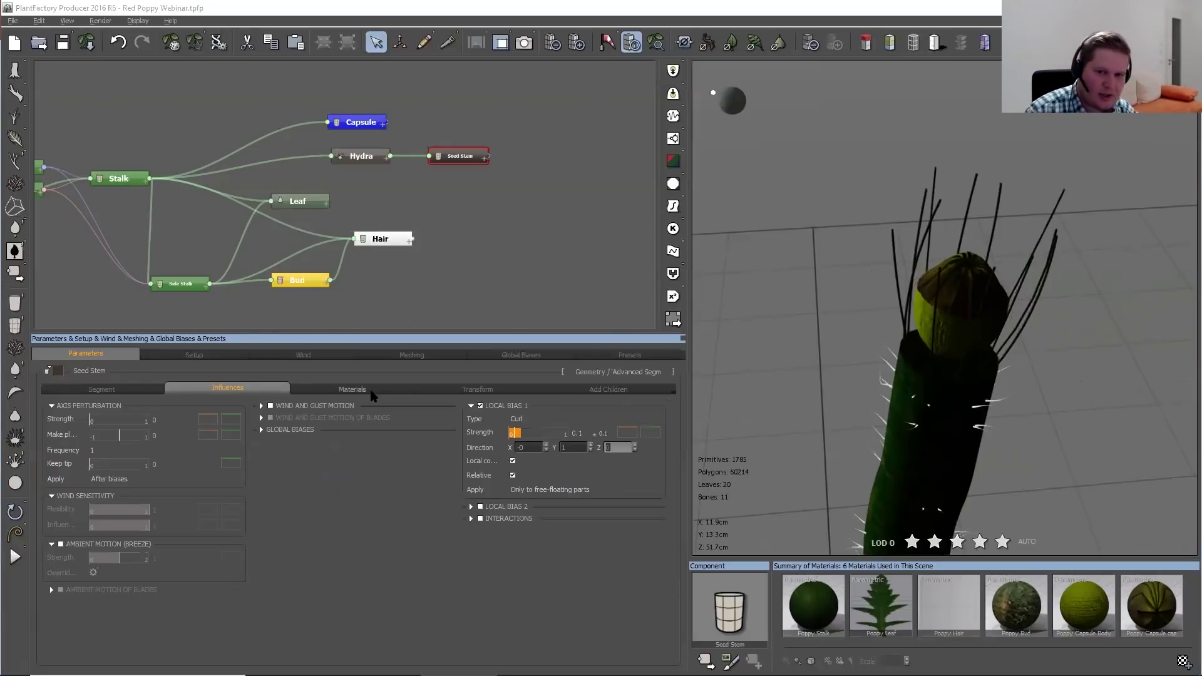
Enable LOD management for the Seed Stem and set its Max LOD to 2
{"action": "left_click", "coordinate": [467, 388]}
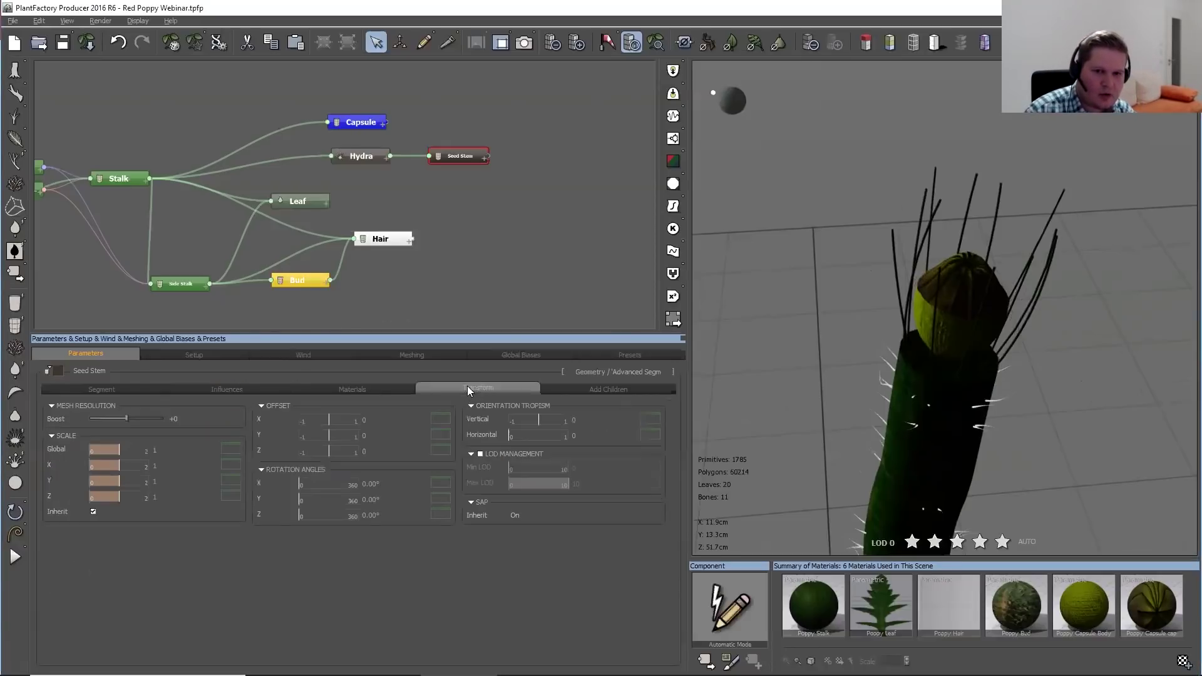
{"action": "left_click", "coordinate": [489, 454]}
{"action": "mouse_move", "coordinate": [562, 486]}
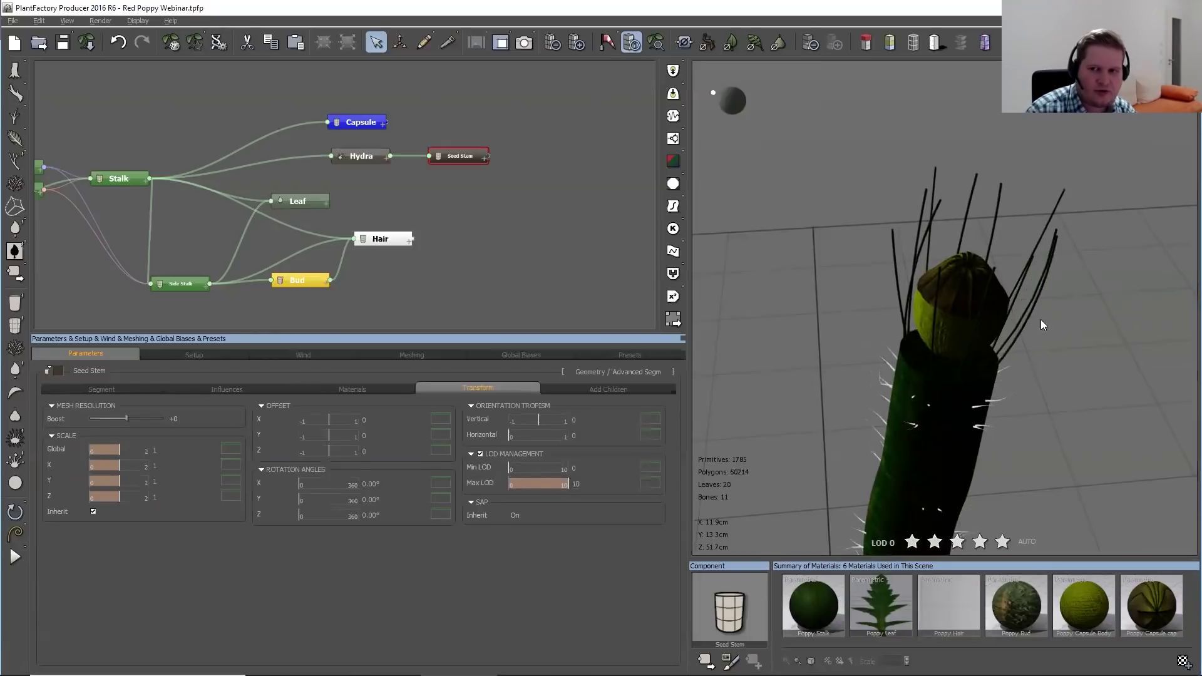
{"action": "mouse_move", "coordinate": [512, 471]}
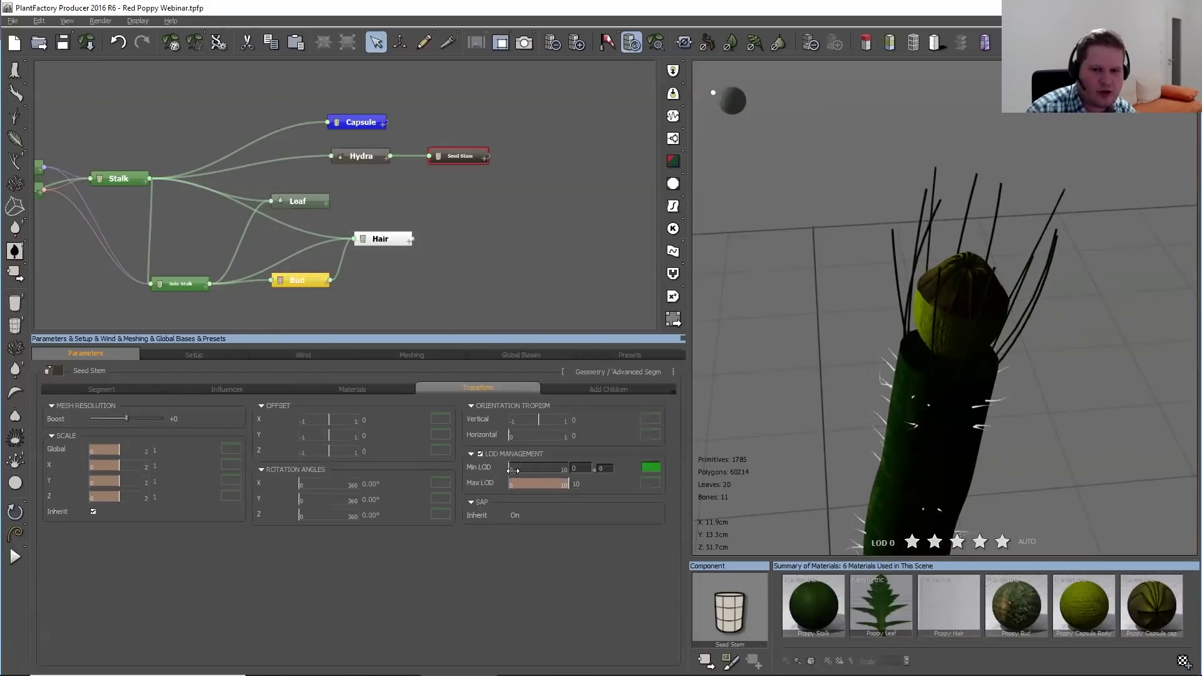
{"action": "double_click", "coordinate": [576, 485]}
{"action": "type", "text": "1"}
{"action": "key", "text": "Return"}
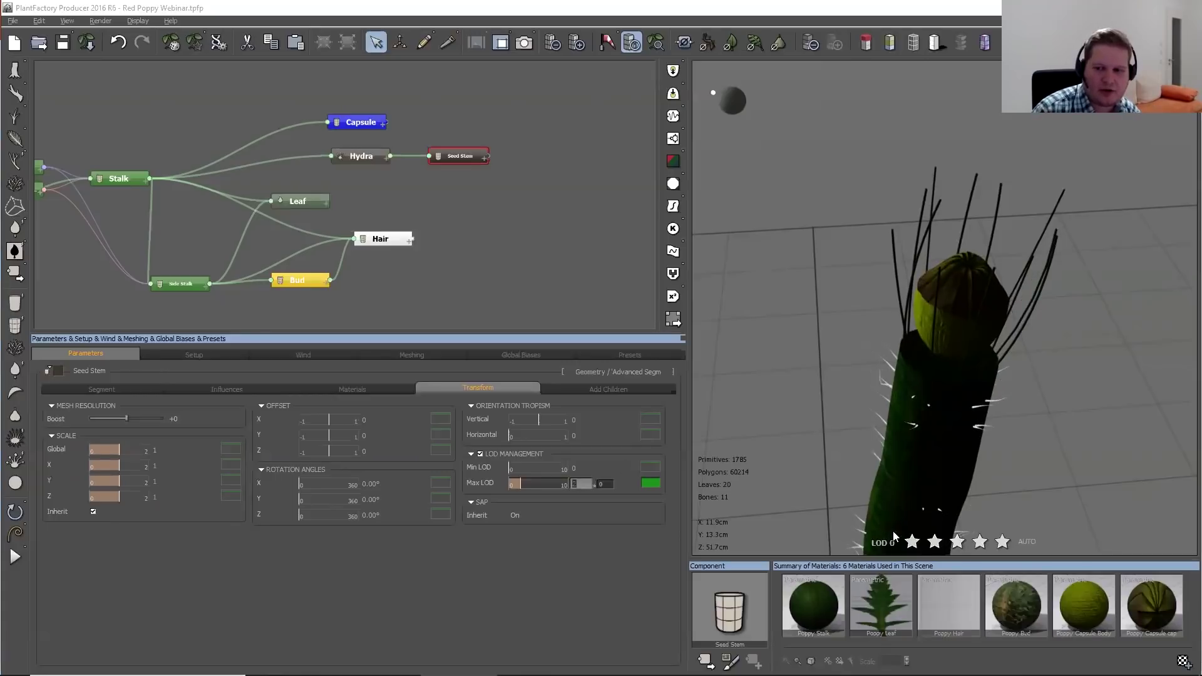
Preview the plant at successive levels of detail, from LOD 3 back up to full-quality LOD 0
{"action": "left_click", "coordinate": [934, 542]}
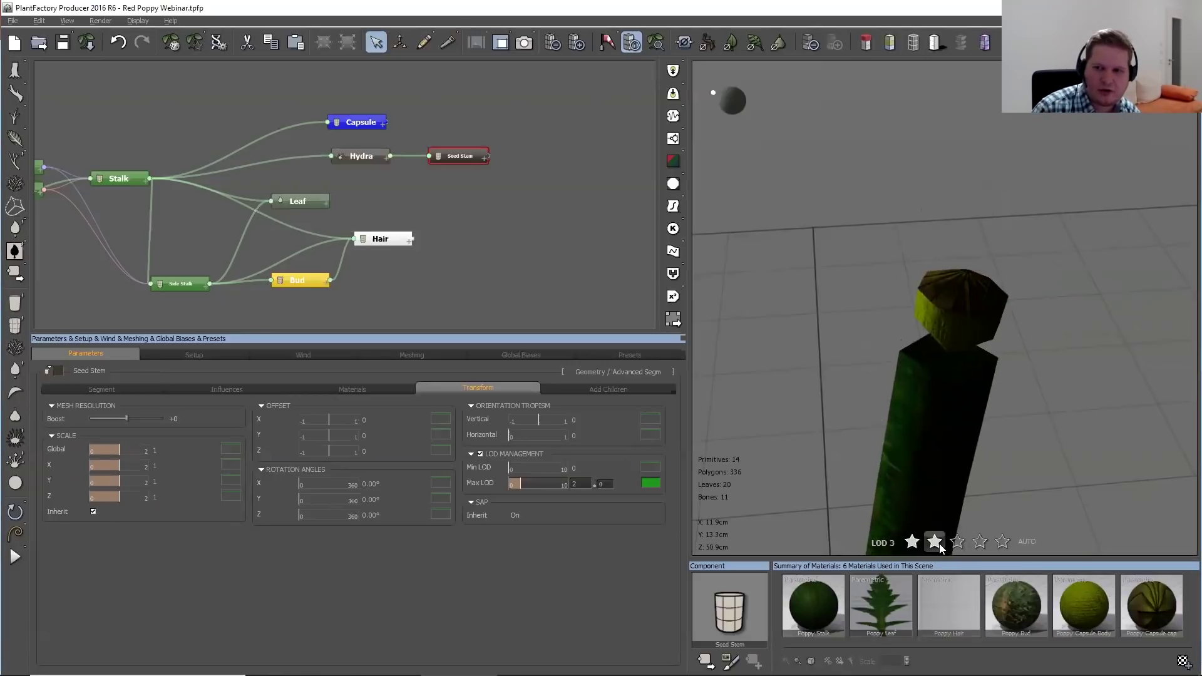
{"action": "left_click", "coordinate": [962, 542]}
{"action": "left_click", "coordinate": [980, 542]}
{"action": "left_click", "coordinate": [1002, 542]}
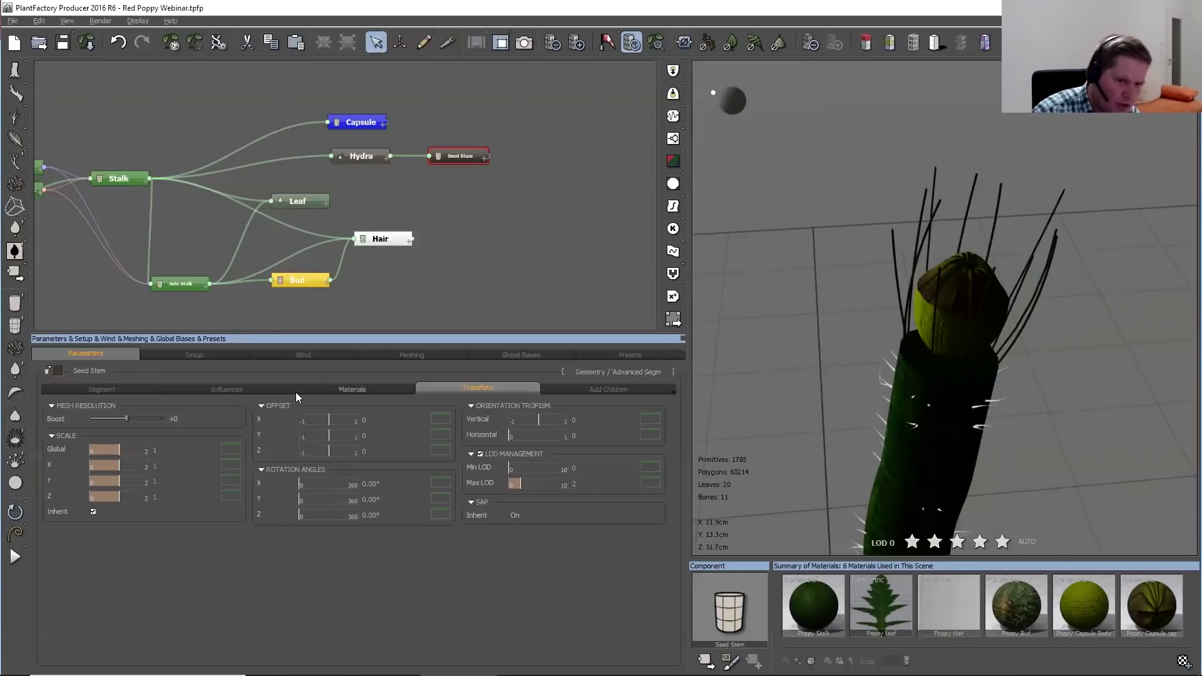
Load the black Poppy Seed stem material from the Flower Webinar collection onto the Seed Stem's segment body
{"action": "left_click", "coordinate": [348, 393]}
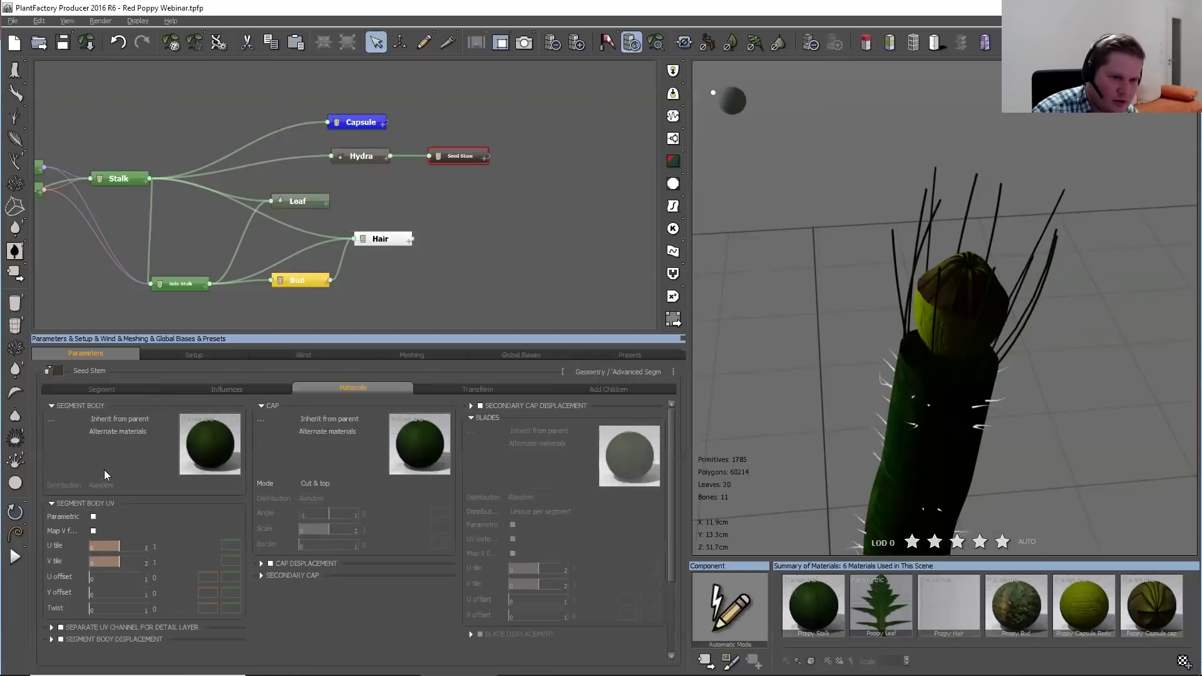
{"action": "left_click", "coordinate": [166, 420]}
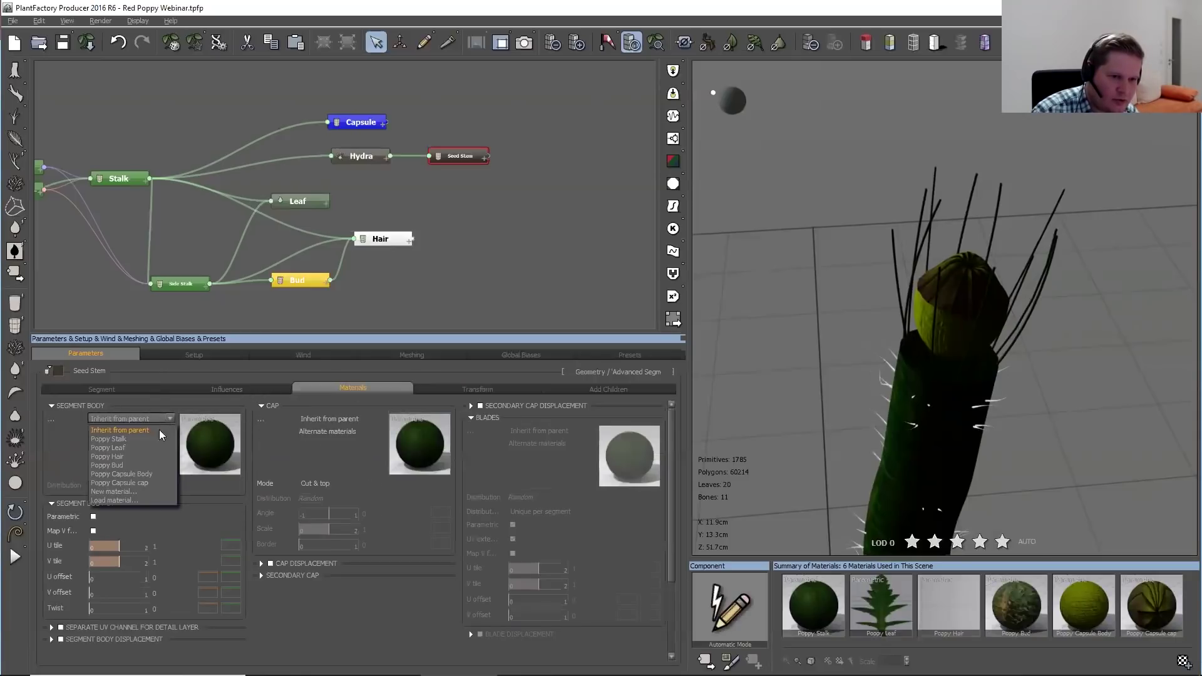
{"action": "left_click", "coordinate": [124, 504]}
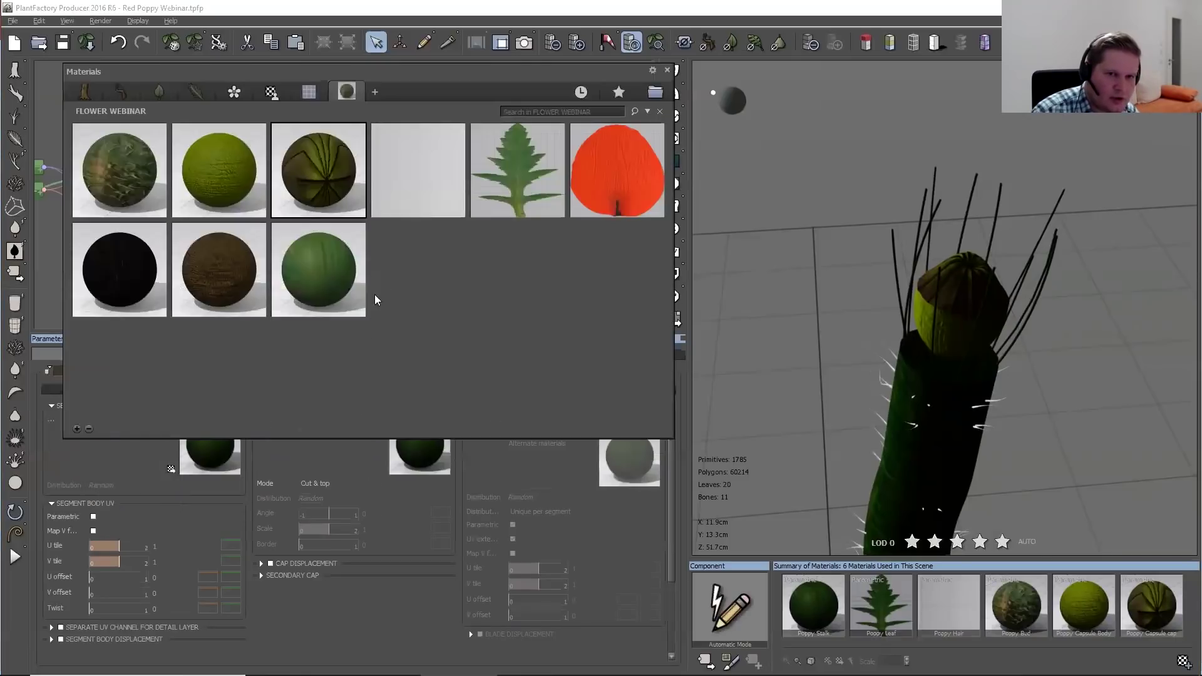
{"action": "double_click", "coordinate": [120, 260]}
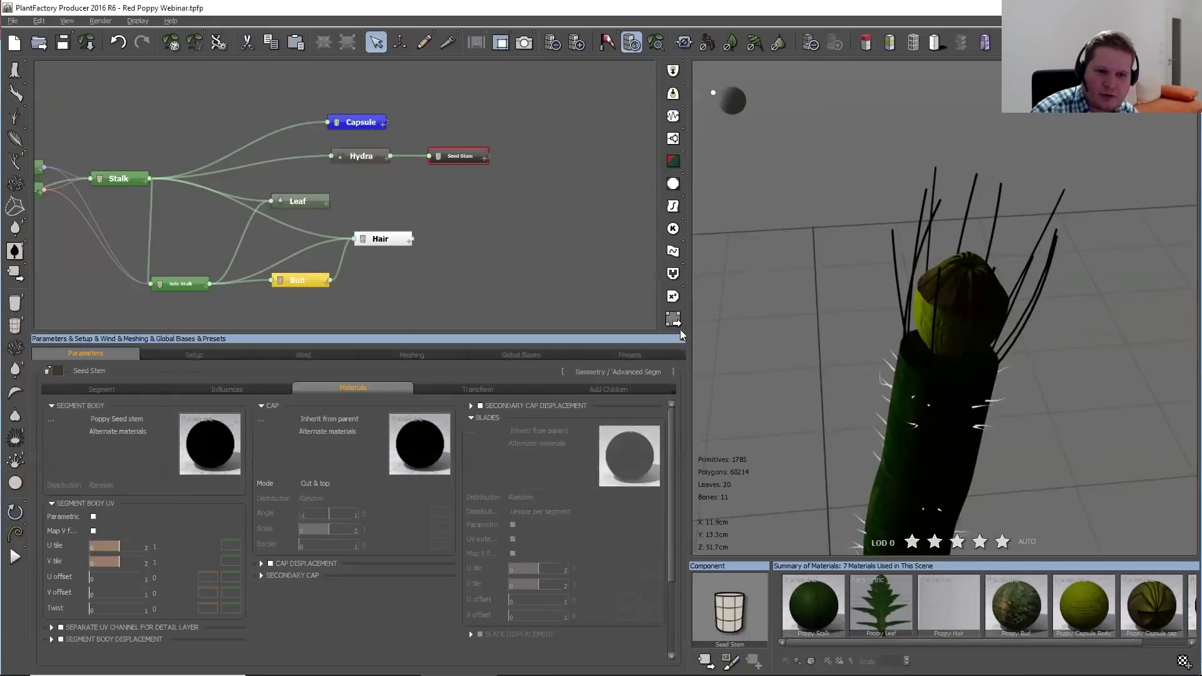
Inspect the Poppy Seed stem material's Color & Alpha settings and mapped picture, and close the material editor without changes
{"action": "left_click", "coordinate": [207, 427]}
{"action": "left_click", "coordinate": [229, 434]}
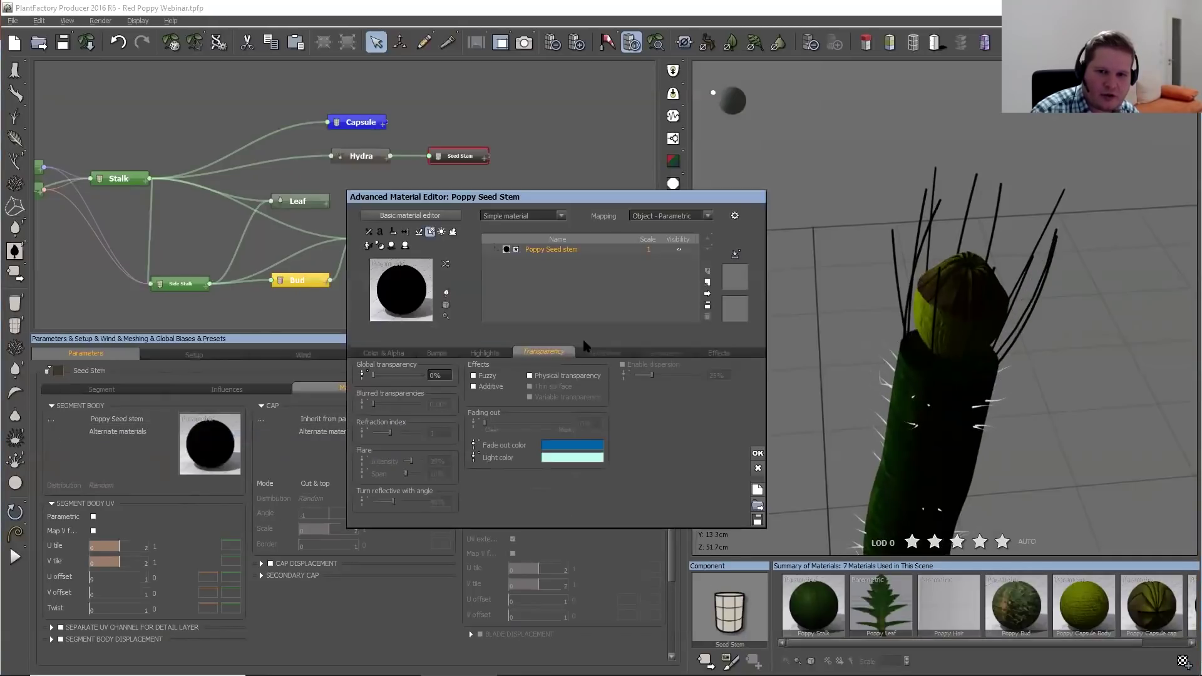
{"action": "left_click", "coordinate": [401, 353]}
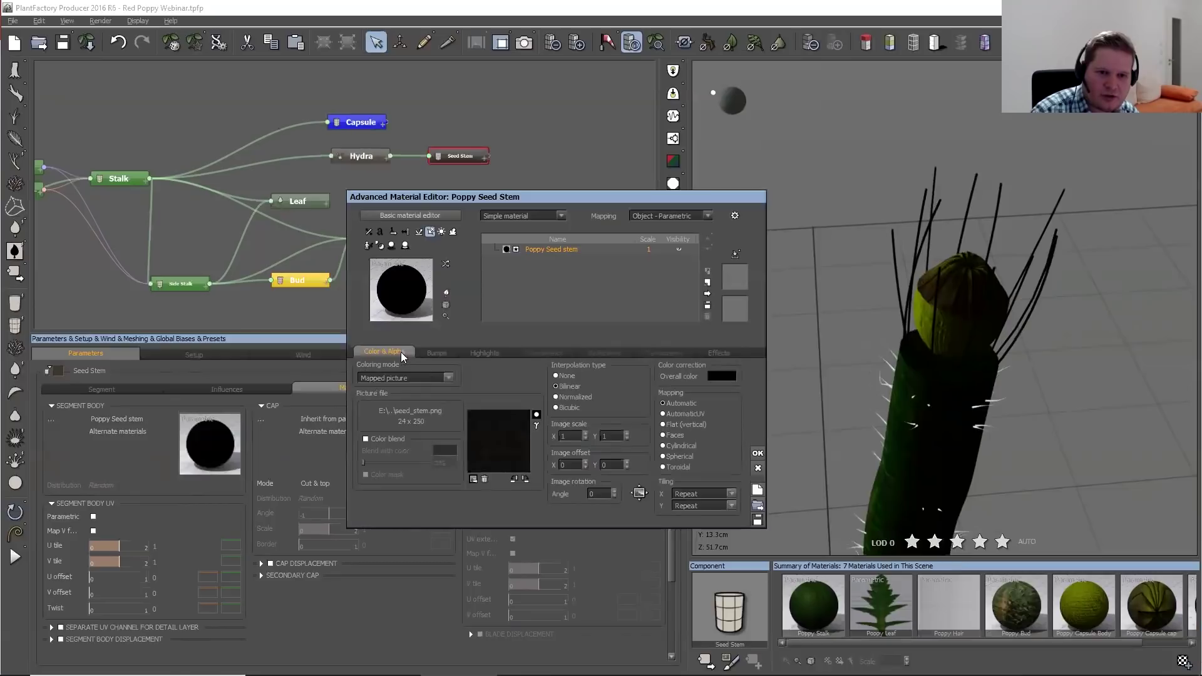
{"action": "left_click", "coordinate": [513, 479]}
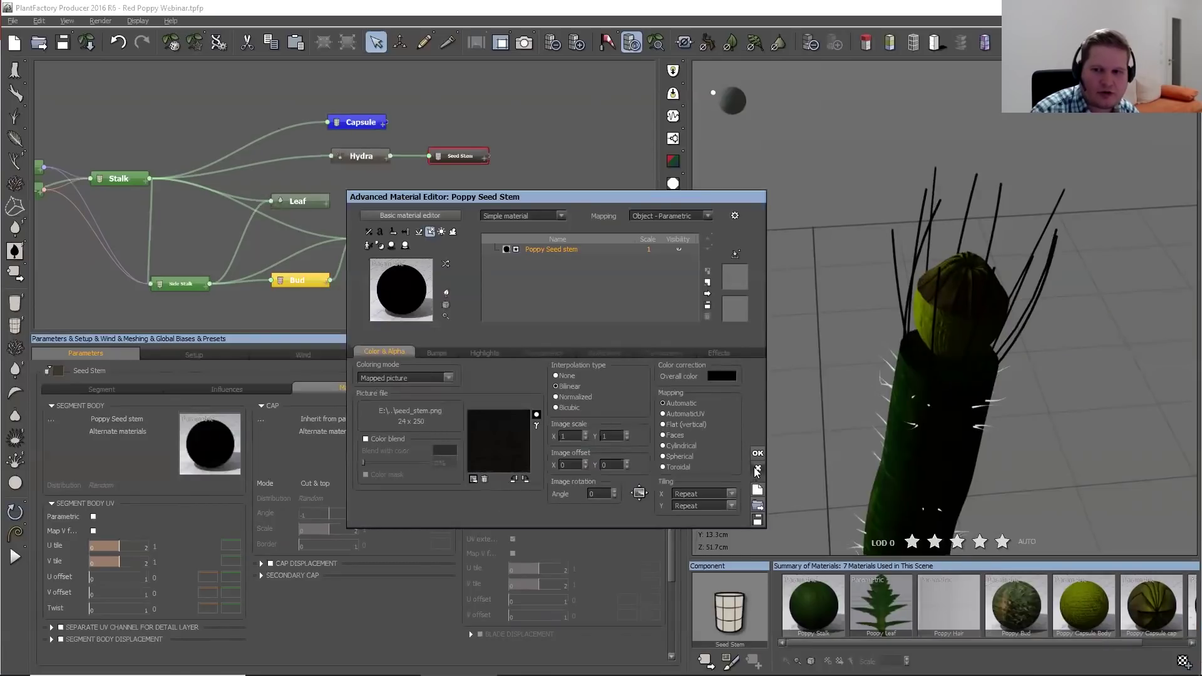
{"action": "left_click", "coordinate": [757, 469]}
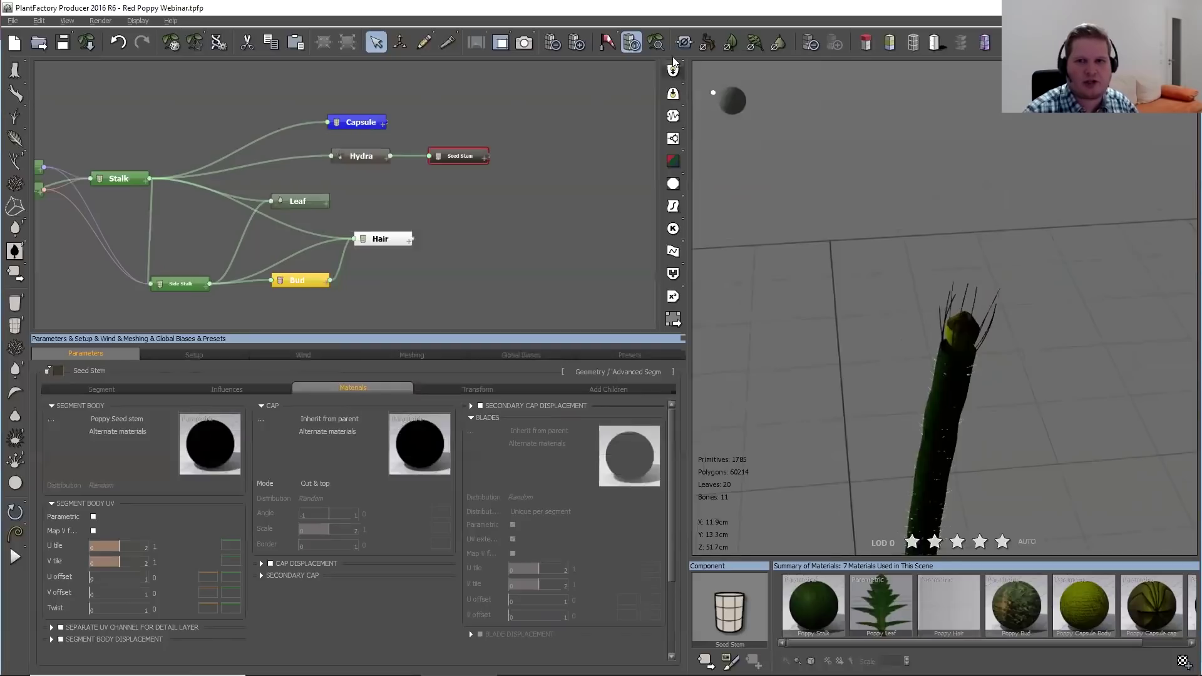
Examine the seed stems surrounding the capsule at the stalk tip up close
{"action": "scroll", "coordinate": [934, 332], "scroll_direction": "up", "scroll_amount": 5}
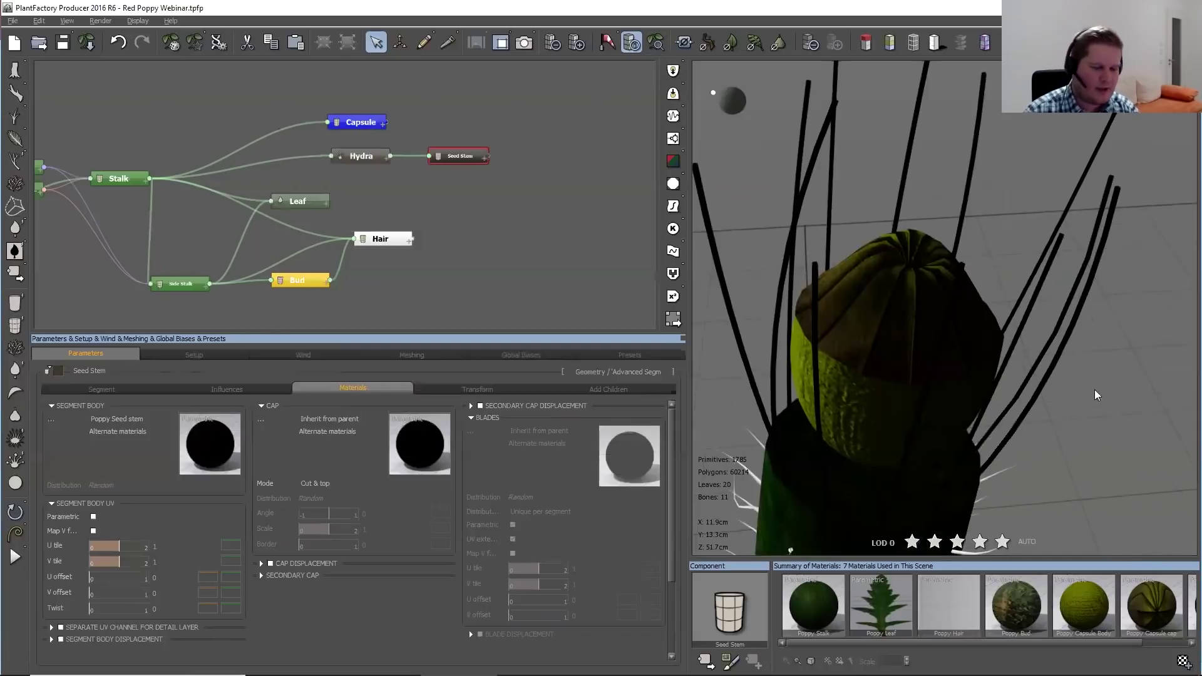
{"action": "scroll", "coordinate": [1090, 352], "scroll_direction": "down", "scroll_amount": 3}
{"action": "scroll", "coordinate": [1083, 343], "scroll_direction": "up", "scroll_amount": 3}
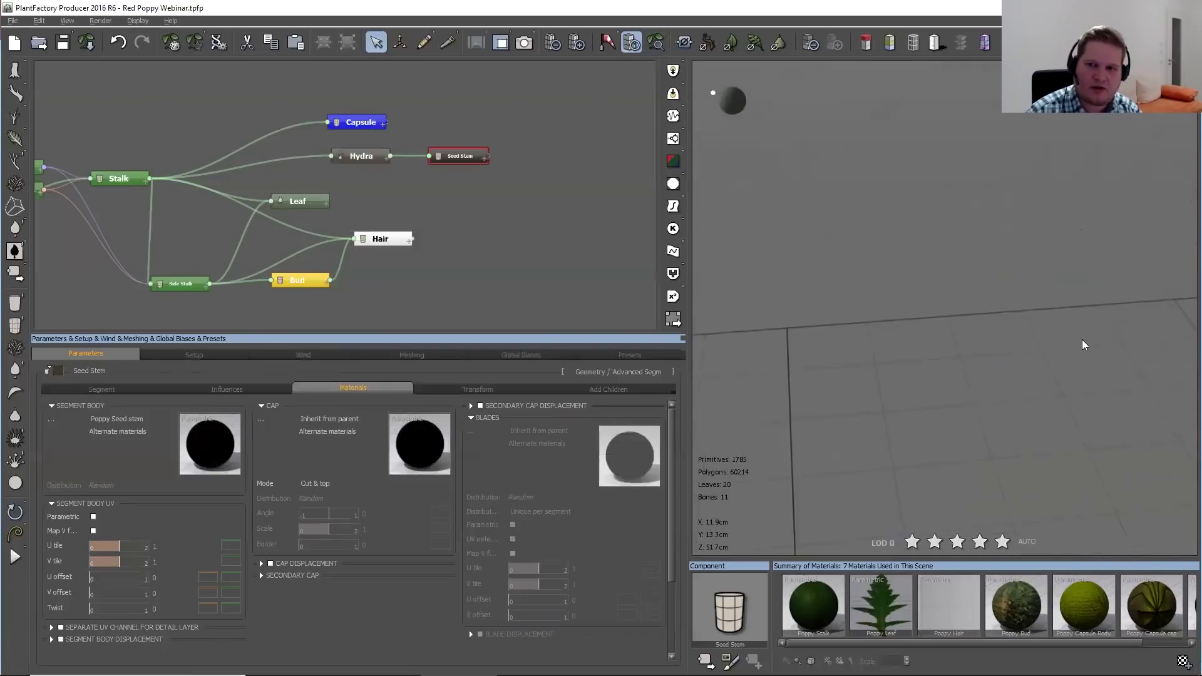
{"action": "left_click", "coordinate": [656, 42]}
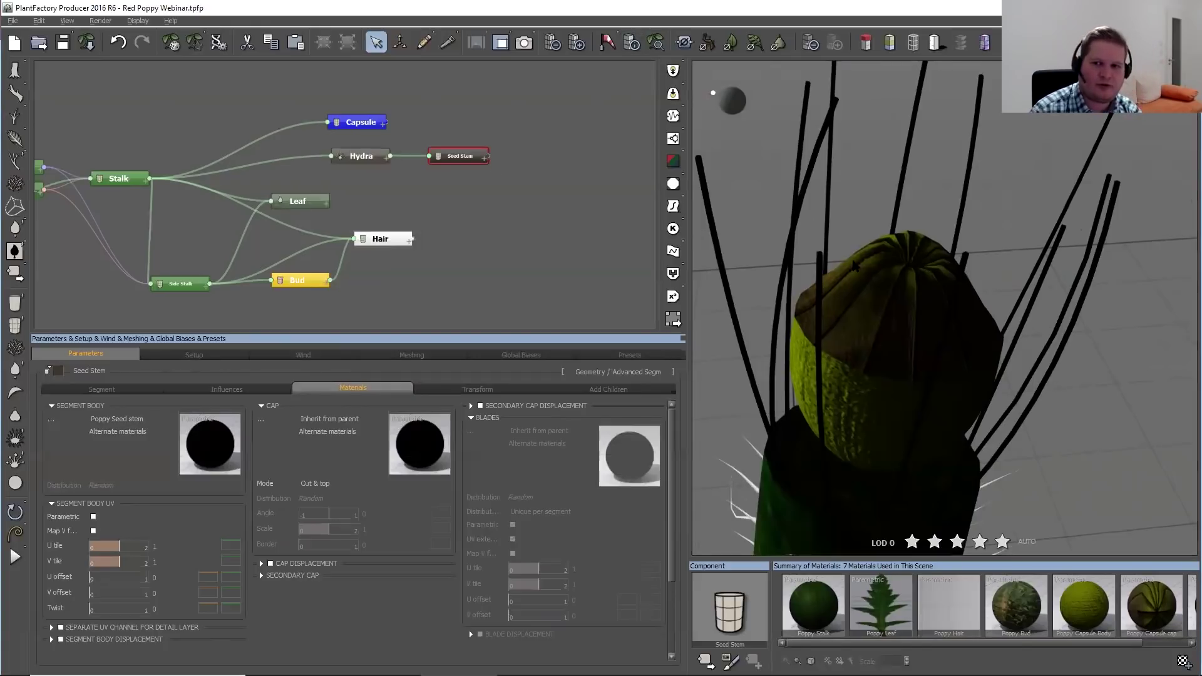
Add an Advanced Segment primitive beside the Seed Stem node in the graph and name it Seed Heads
{"action": "left_click", "coordinate": [512, 160]}
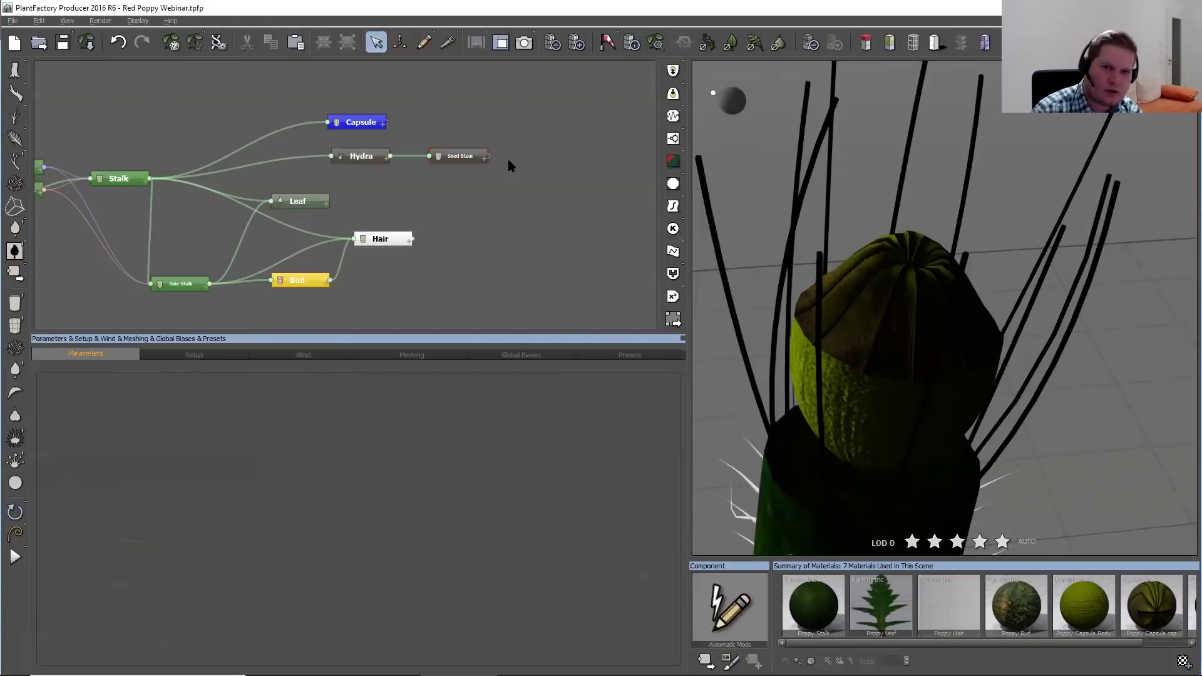
{"action": "right_click", "coordinate": [512, 160]}
{"action": "mouse_move", "coordinate": [585, 162]}
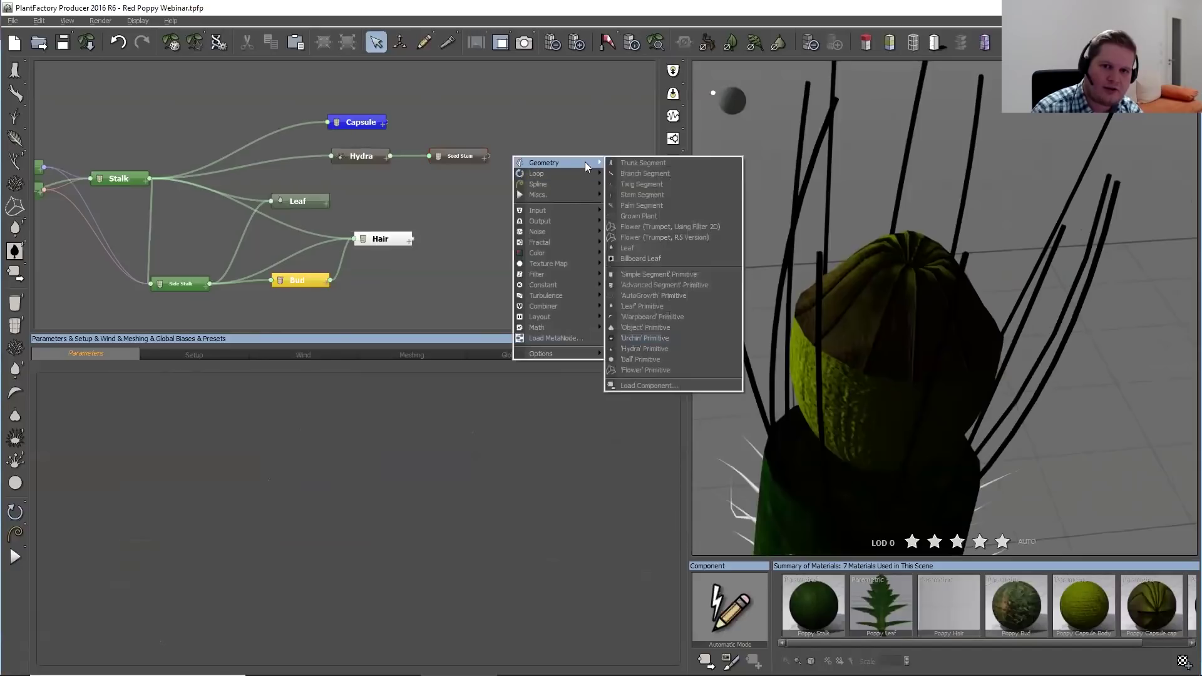
{"action": "left_click", "coordinate": [657, 285]}
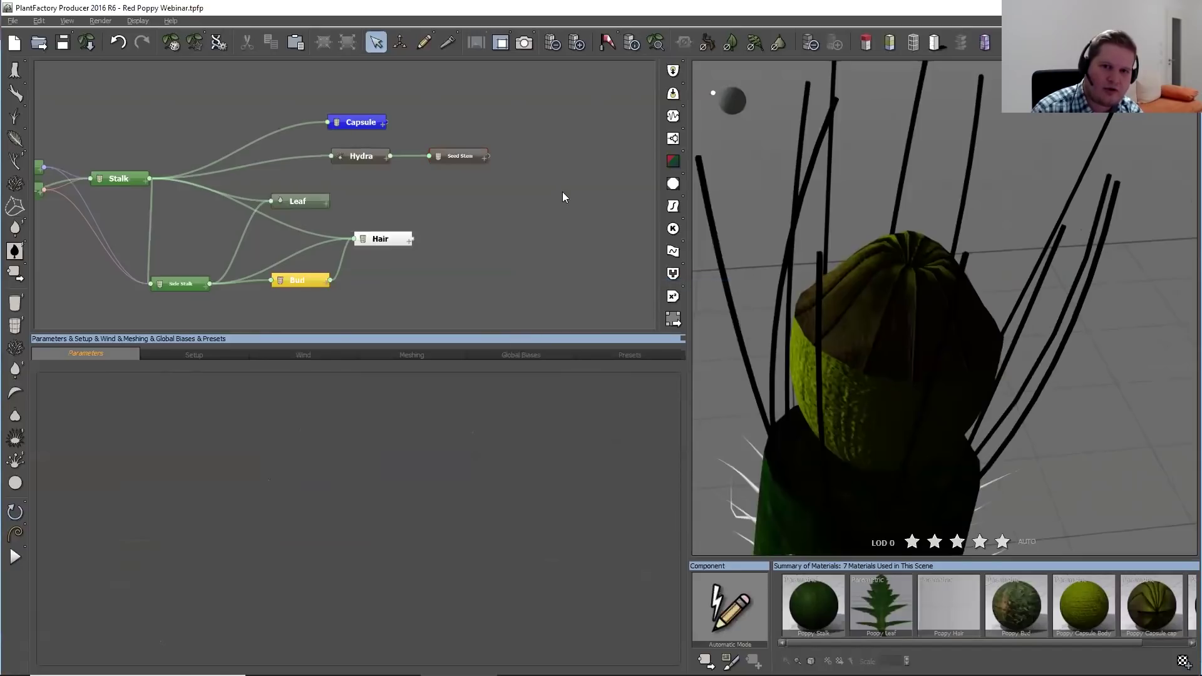
{"action": "left_click_drag", "start_coordinate": [510, 154], "coordinate": [540, 161]}
{"action": "left_click", "coordinate": [542, 162]}
{"action": "type", "text": "Seed Heads"}
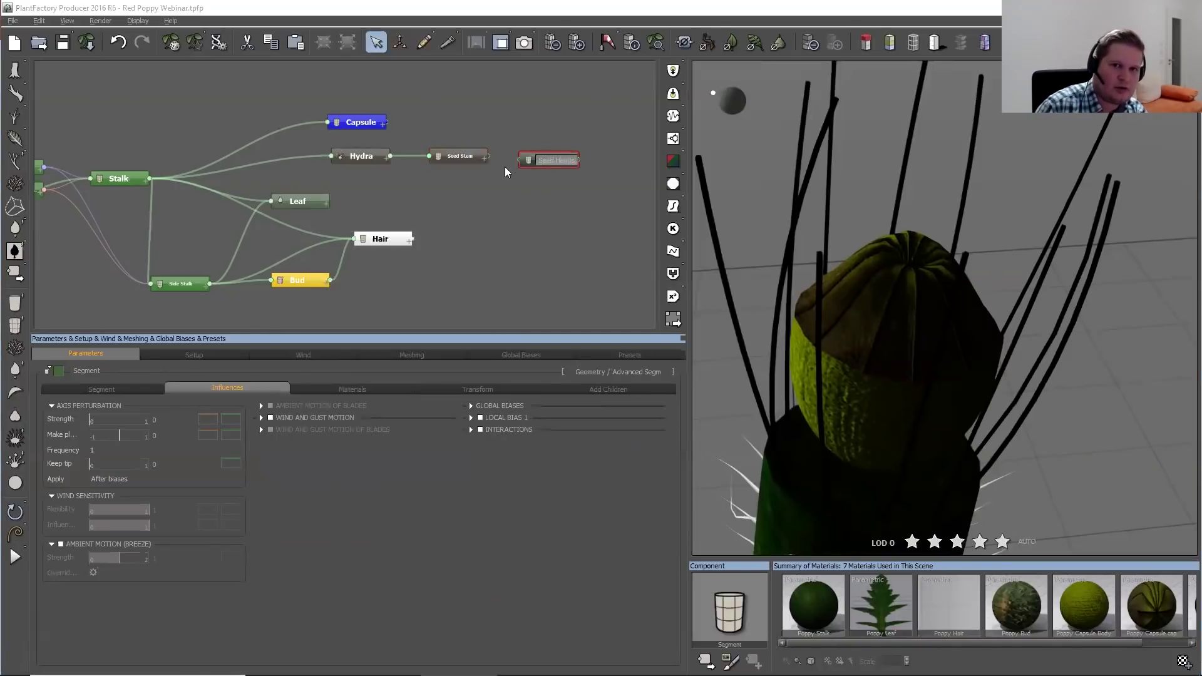
Connect the Seed Heads node to the Seed Stem as its child and make the seed heads start from the tip of the segment
{"action": "key", "text": "Return"}
{"action": "left_click_drag", "start_coordinate": [519, 160], "coordinate": [472, 157]}
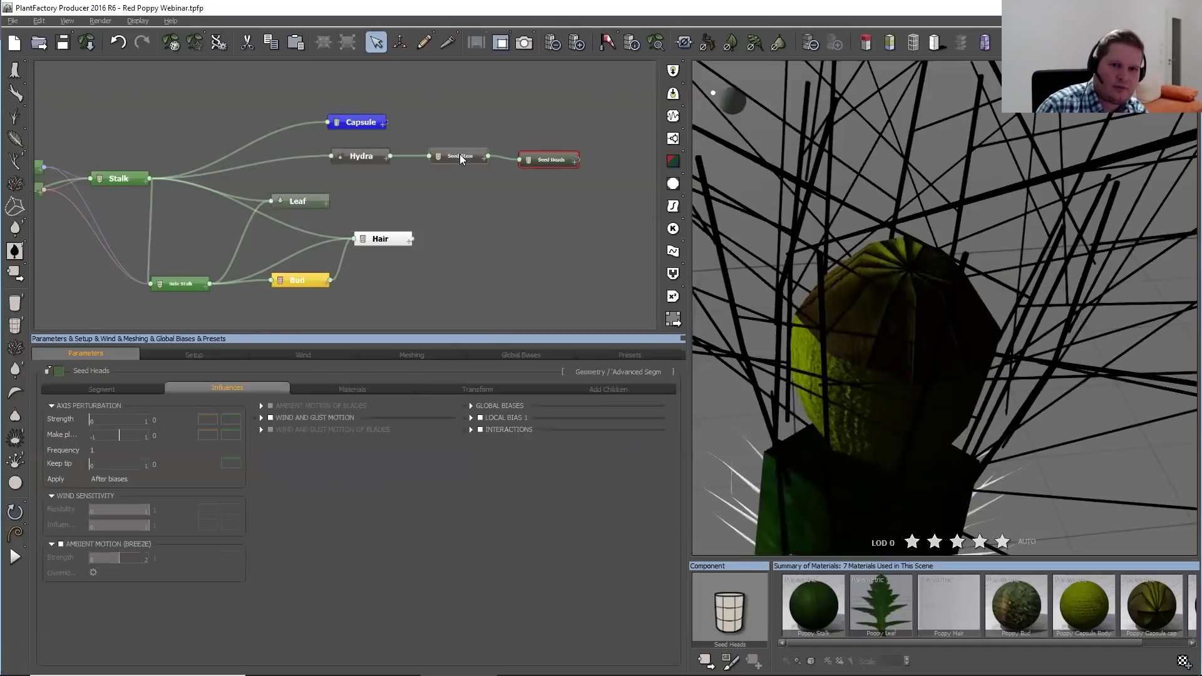
{"action": "left_click", "coordinate": [606, 388]}
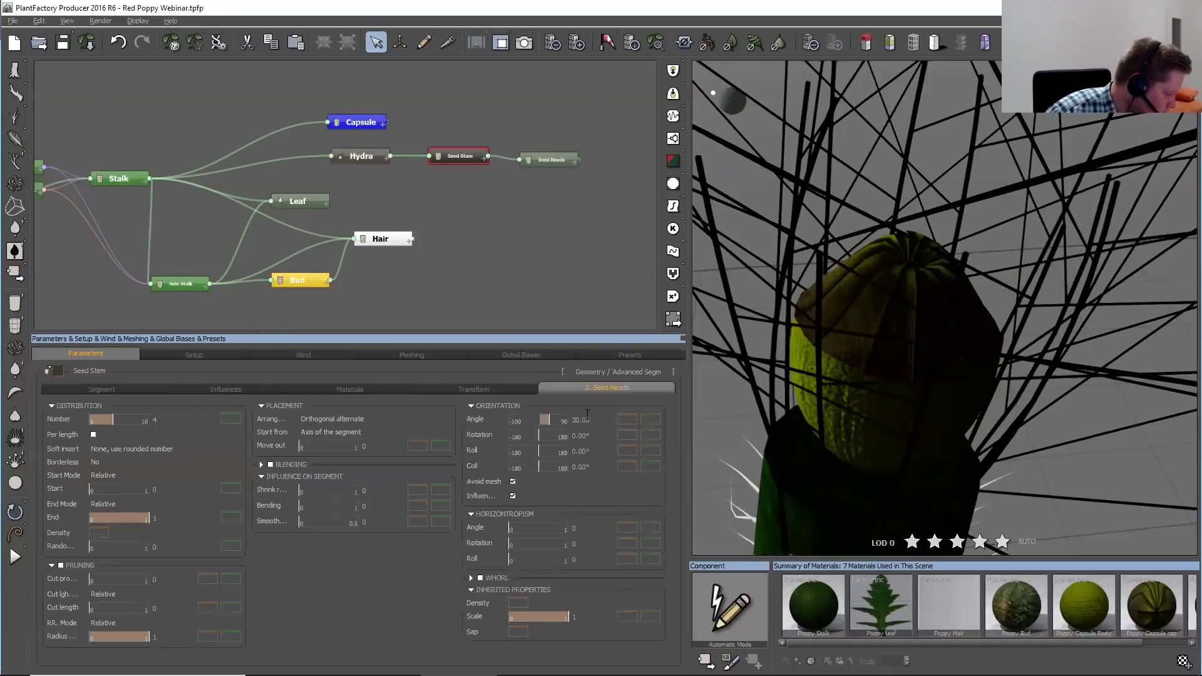
{"action": "left_click", "coordinate": [340, 427]}
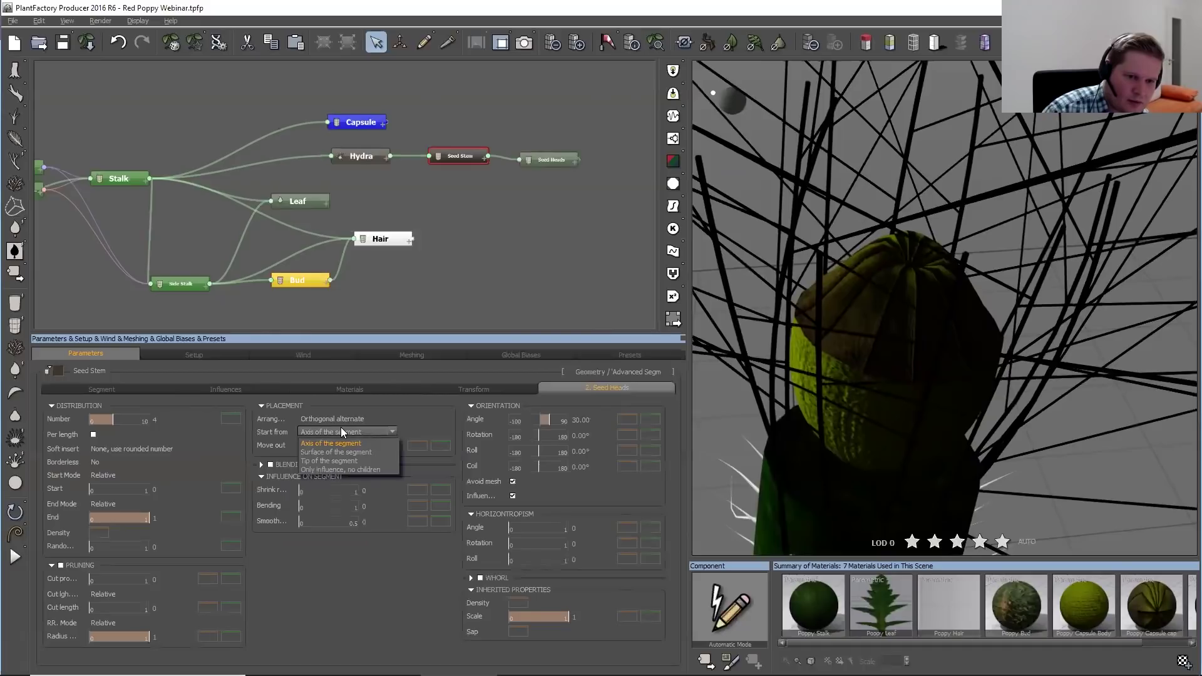
{"action": "left_click", "coordinate": [330, 461]}
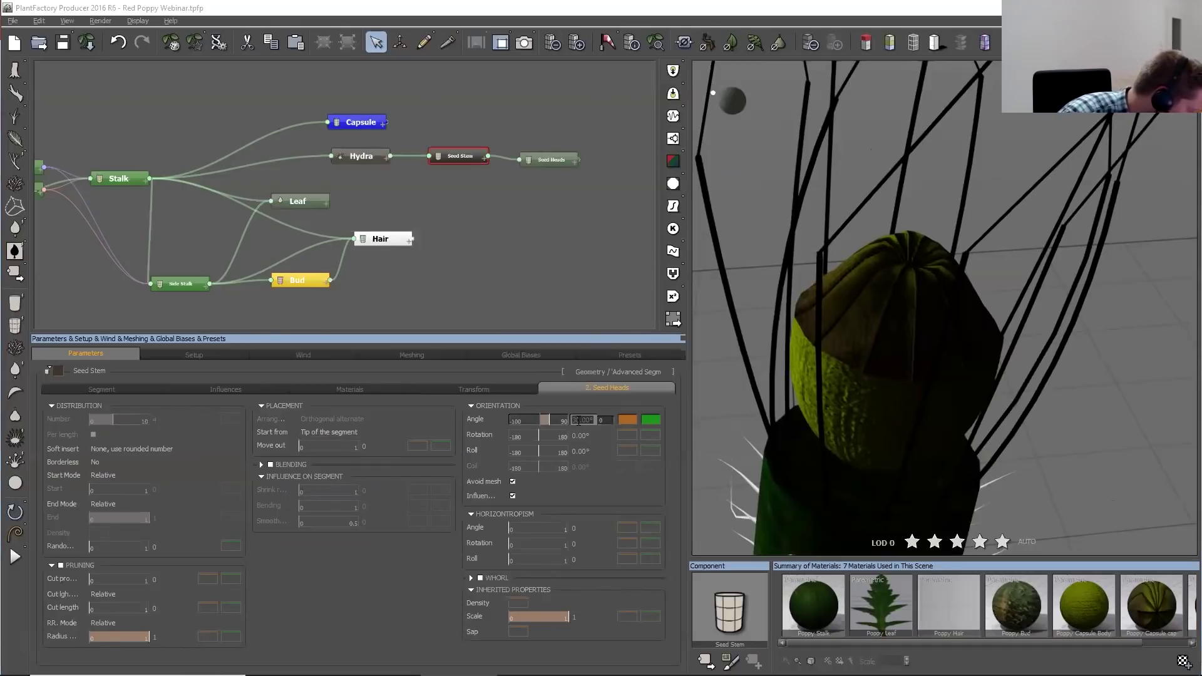
Set the orientation angle of the seed heads on the Seed Stem to 20° with a random variation of 15°
{"action": "type", "text": "2"}
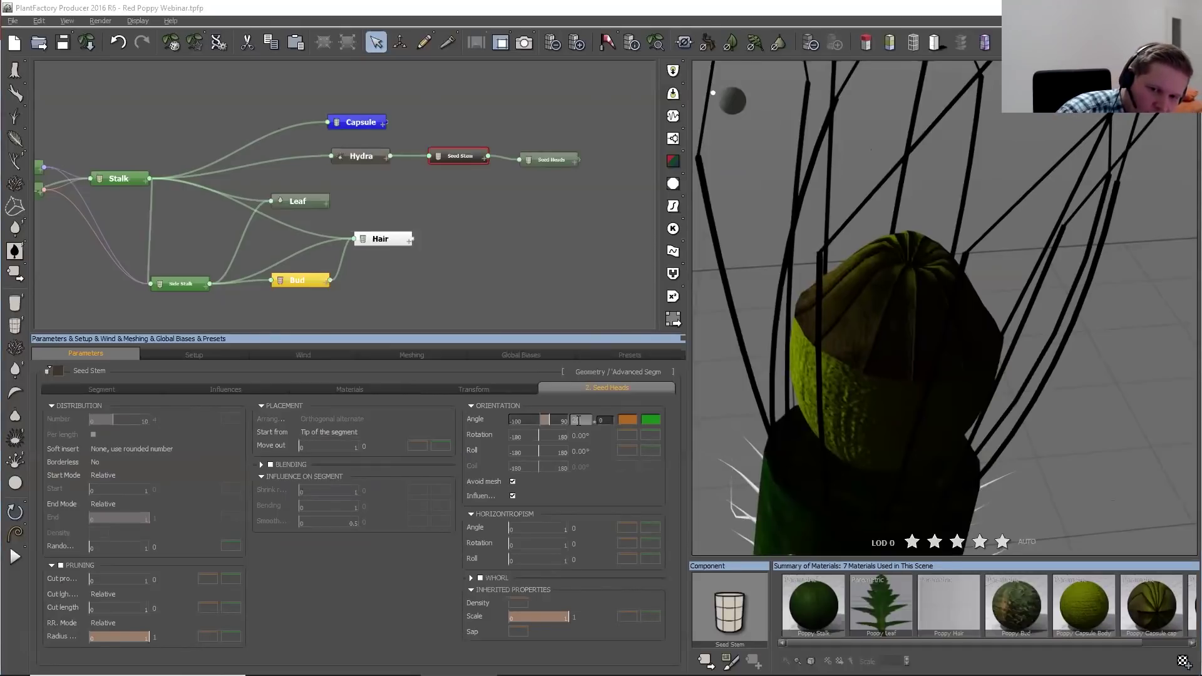
{"action": "type", "text": "5"}
{"action": "key", "text": "Return"}
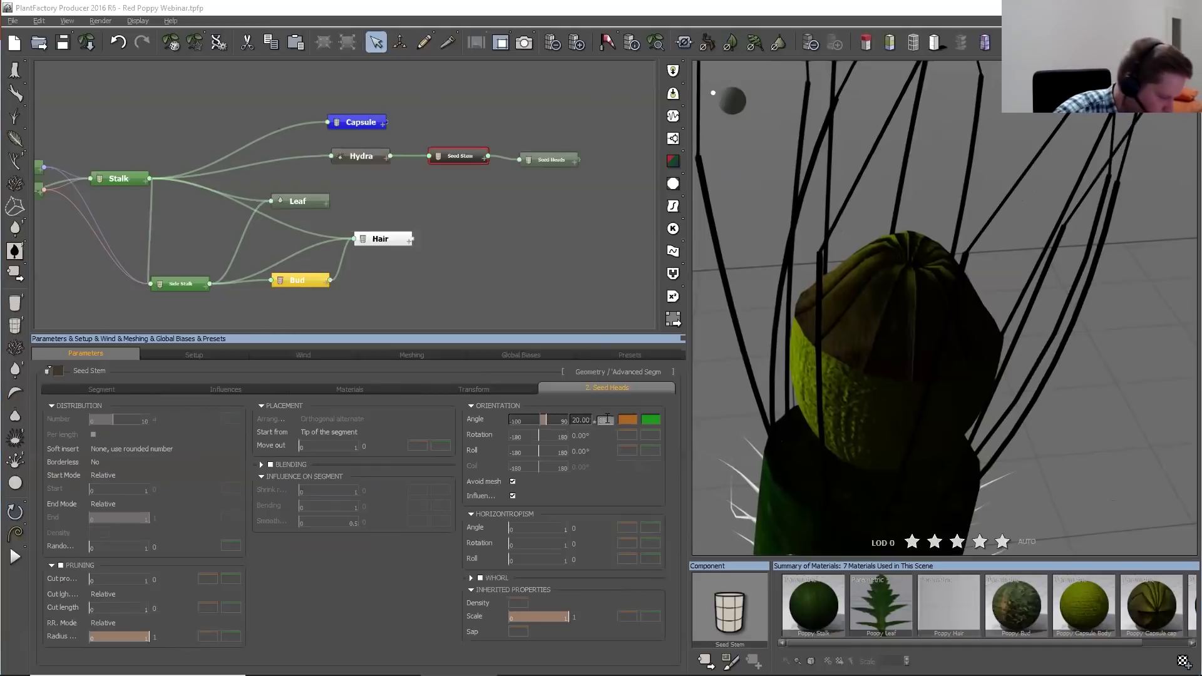
{"action": "key", "text": "Return"}
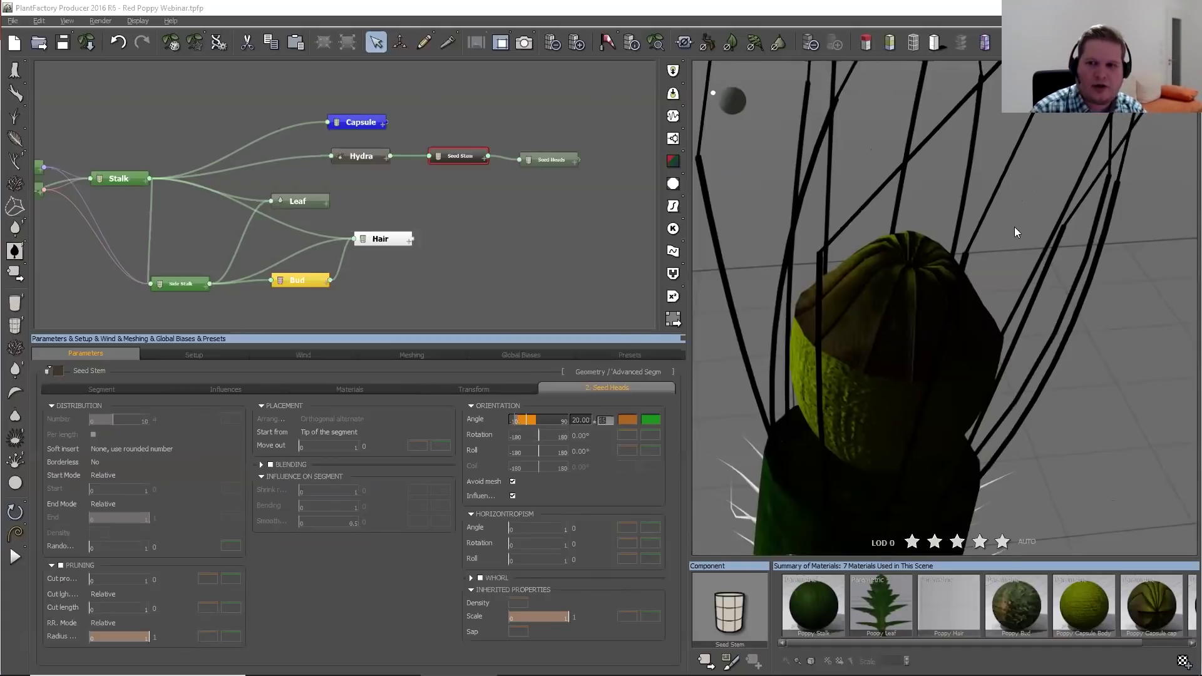
{"action": "type", "text": "15"}
{"action": "key", "text": "Return"}
{"action": "scroll", "coordinate": [1012, 230], "scroll_direction": "up", "scroll_amount": 4}
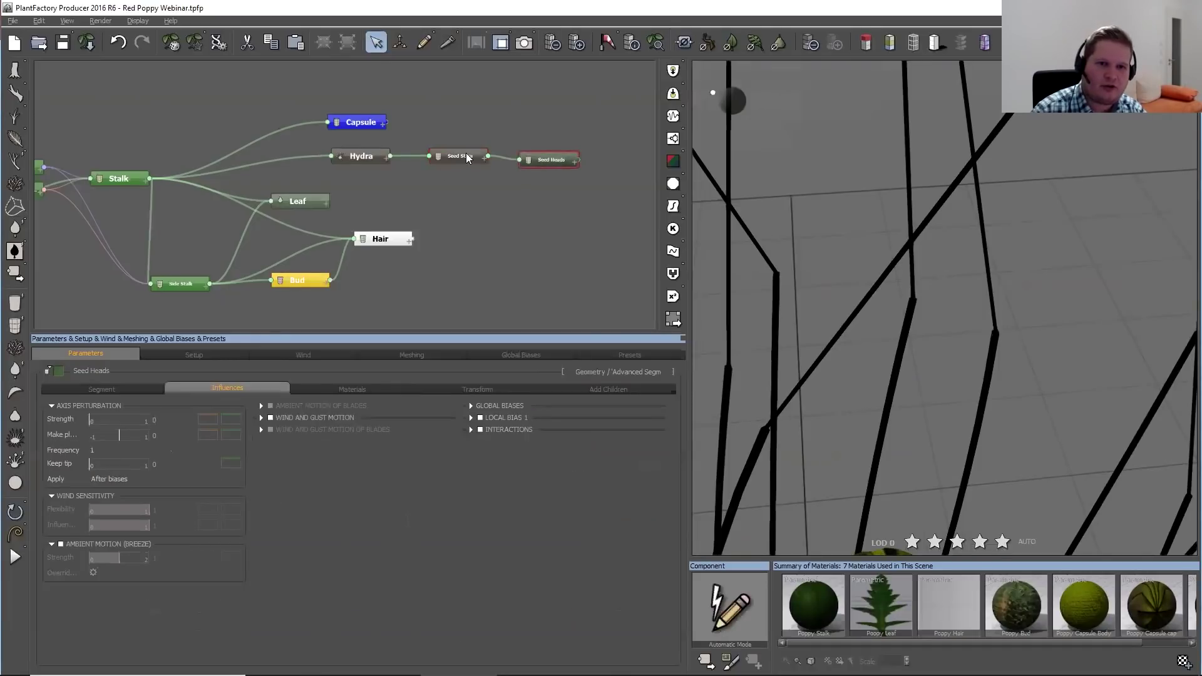
Copy the Seed Stem node's colour onto the Seed Heads node
{"action": "right_click", "coordinate": [62, 372]}
{"action": "left_click", "coordinate": [81, 403]}
{"action": "right_click", "coordinate": [60, 372]}
{"action": "left_click", "coordinate": [84, 411]}
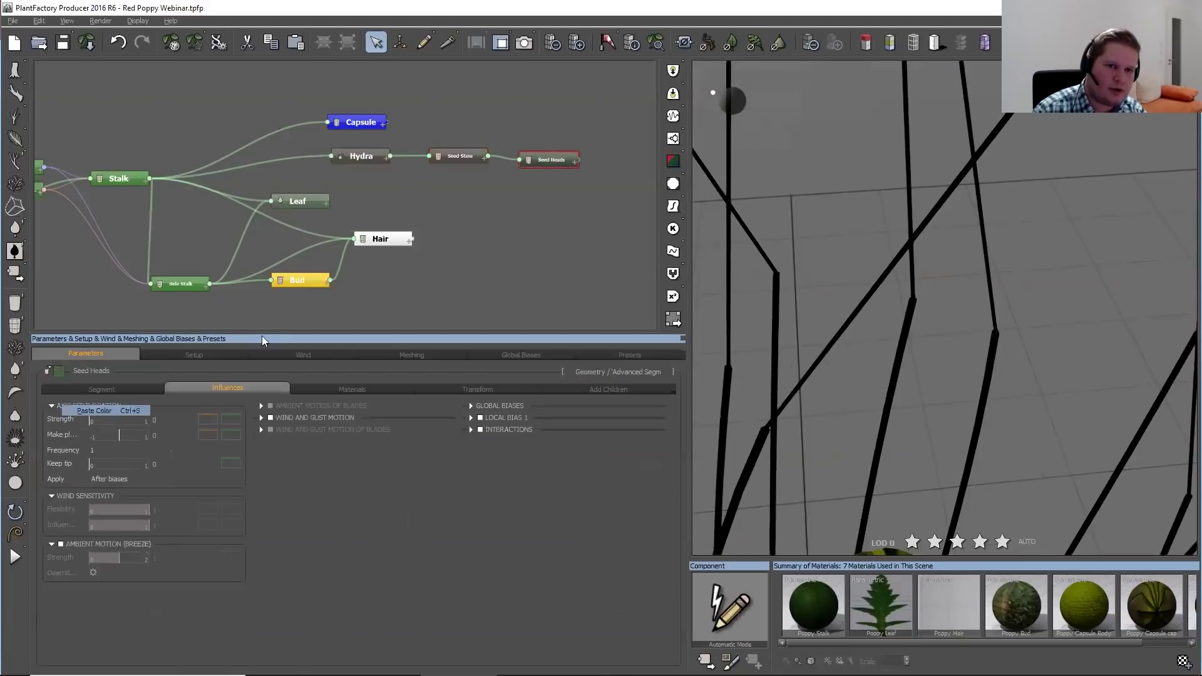
Set the Seed Heads segment's length to 0.2 with a variation of 0.05
{"action": "left_click", "coordinate": [58, 390]}
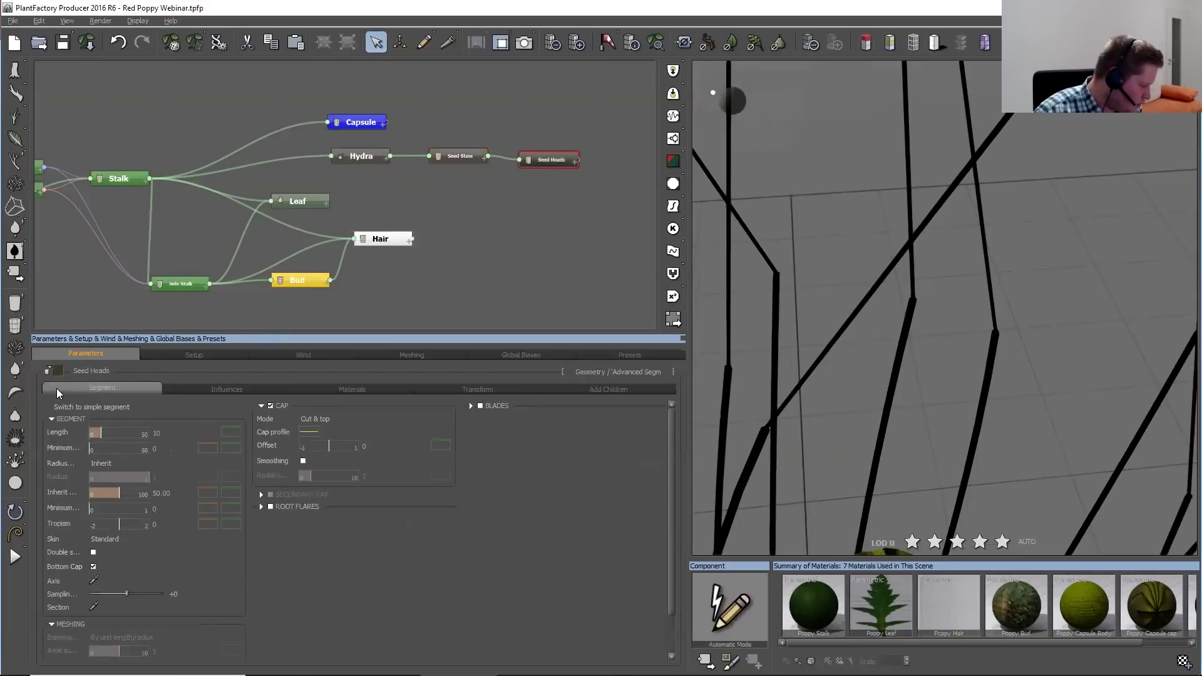
{"action": "left_click", "coordinate": [157, 433]}
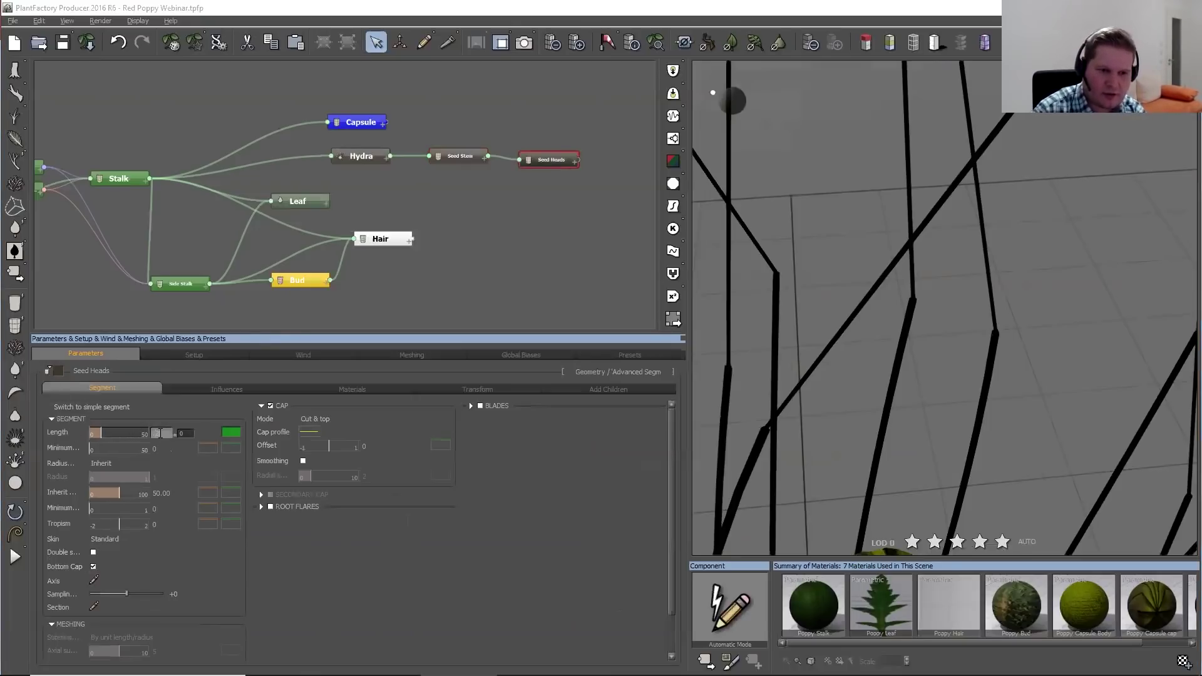
{"action": "type", "text": "1"}
{"action": "key", "text": "Return"}
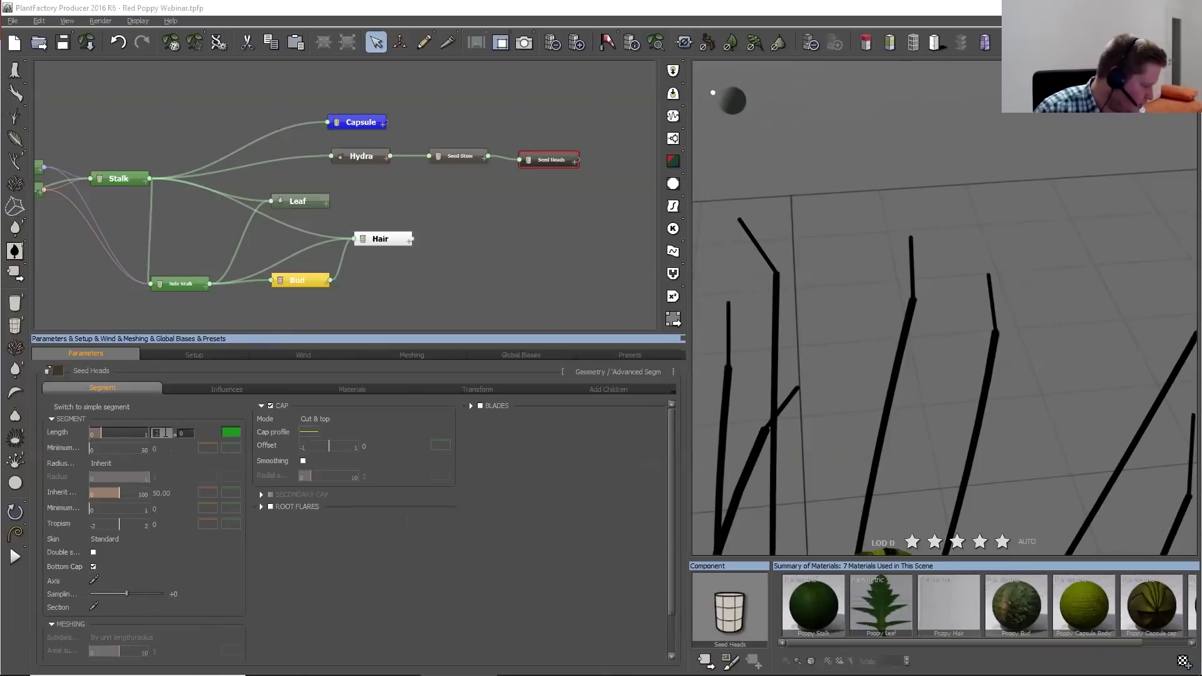
{"action": "type", "text": "0.2"}
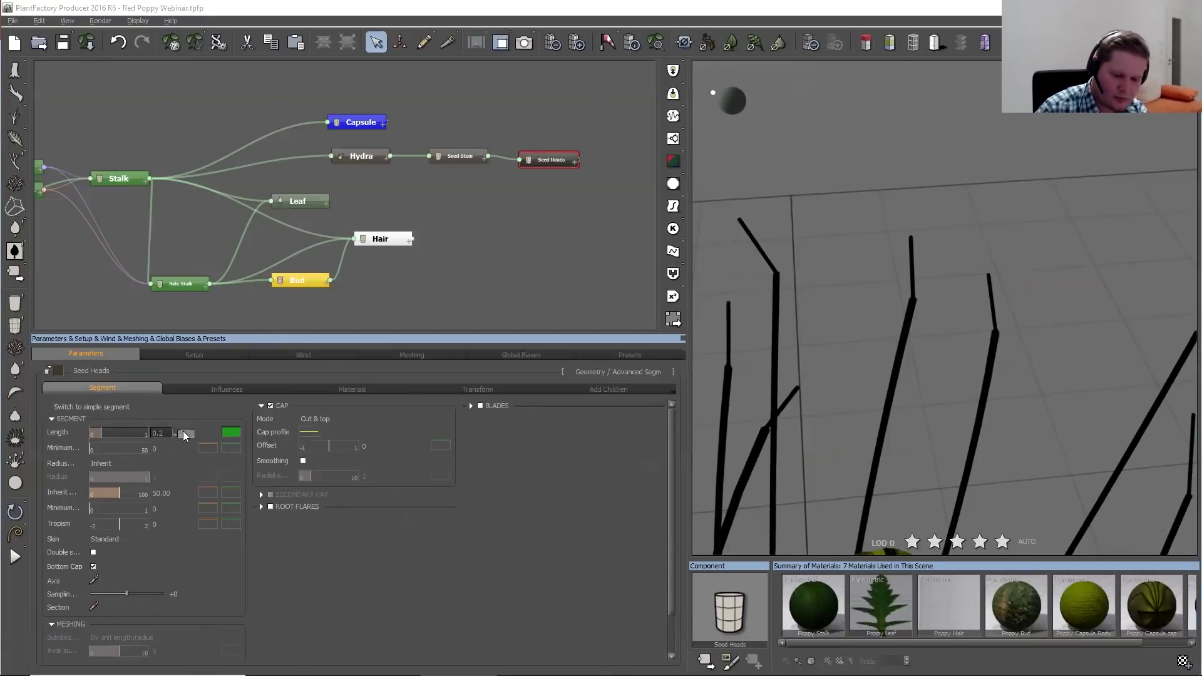
{"action": "key", "text": "Return"}
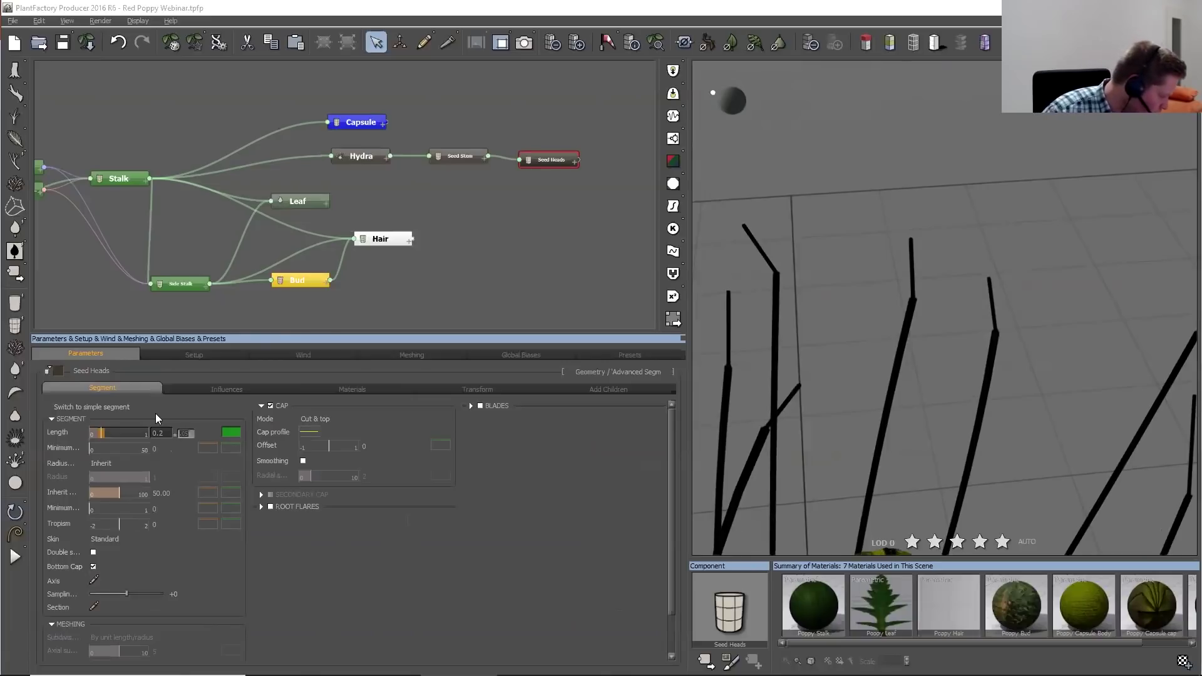
Switch the Seed Heads' radius mode to User defined and set the radius to 0.04
{"action": "left_click", "coordinate": [134, 463]}
{"action": "left_click", "coordinate": [135, 475]}
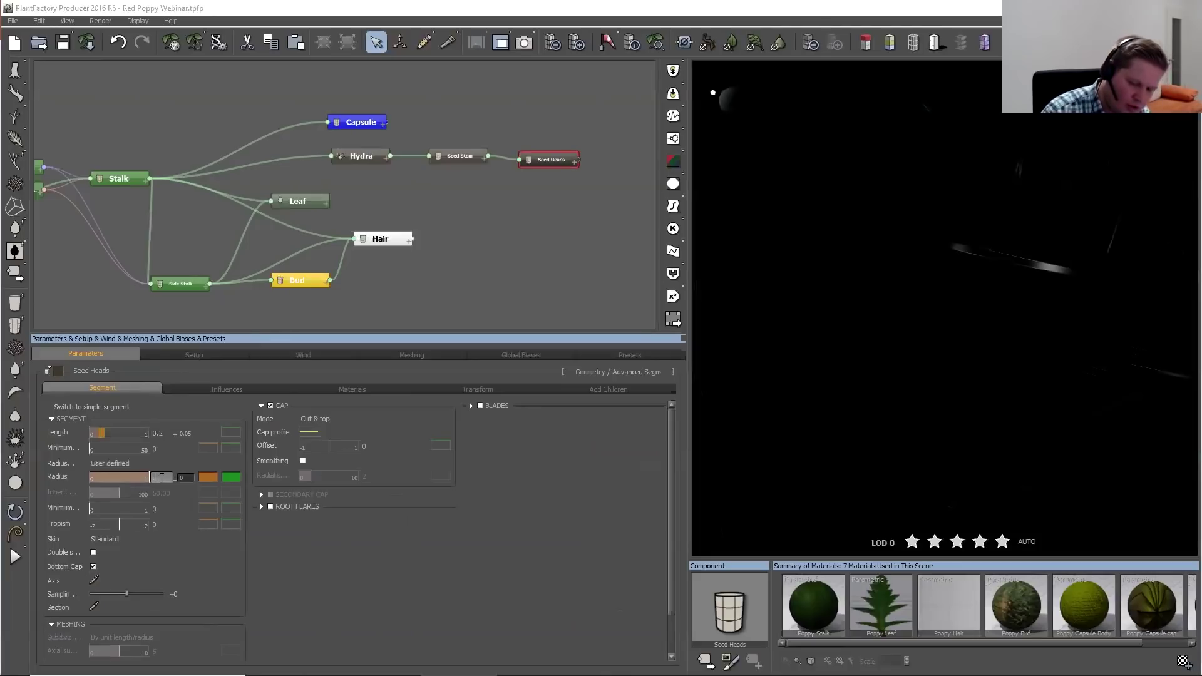
{"action": "key", "text": "Return"}
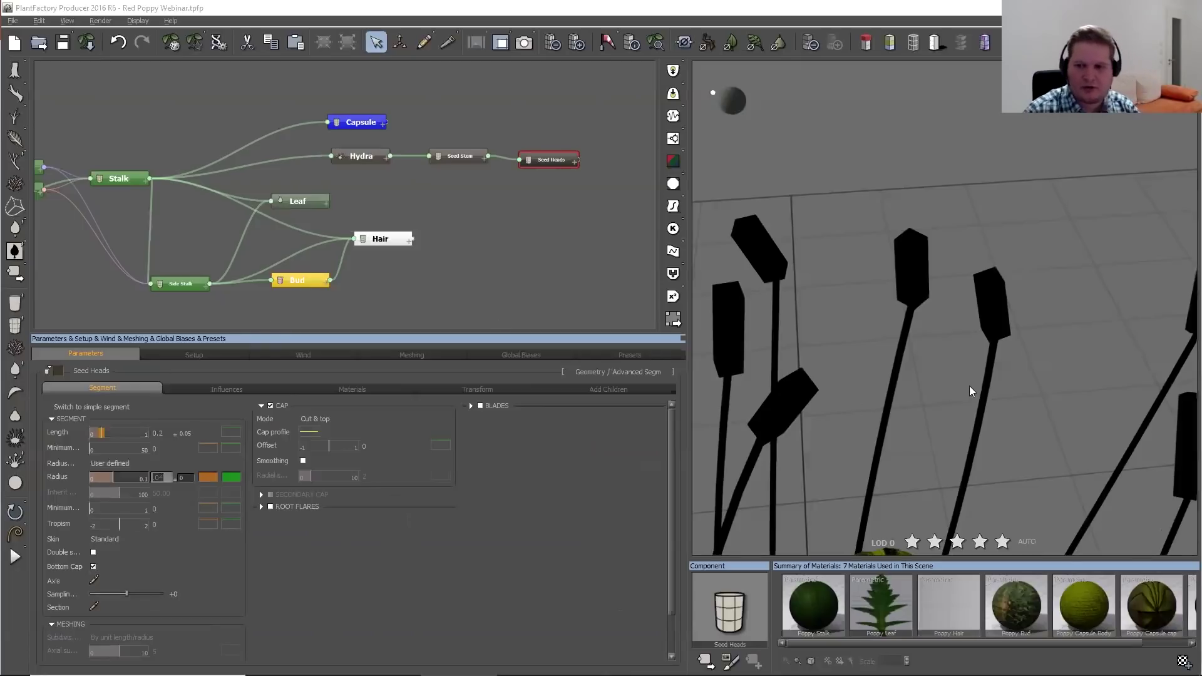
Boost the Seed Heads' mesh resolution to +3
{"action": "scroll", "coordinate": [1003, 401], "scroll_direction": "up", "scroll_amount": 5}
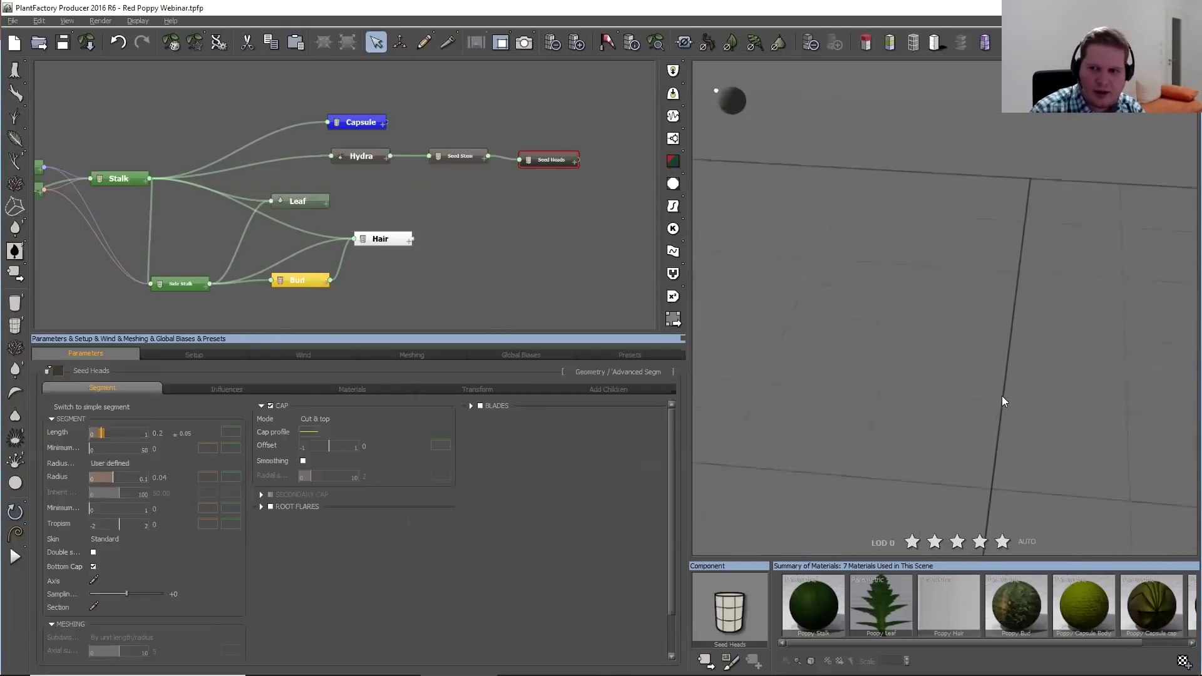
{"action": "scroll", "coordinate": [1012, 388], "scroll_direction": "down", "scroll_amount": 5}
{"action": "scroll", "coordinate": [1013, 387], "scroll_direction": "up", "scroll_amount": 3}
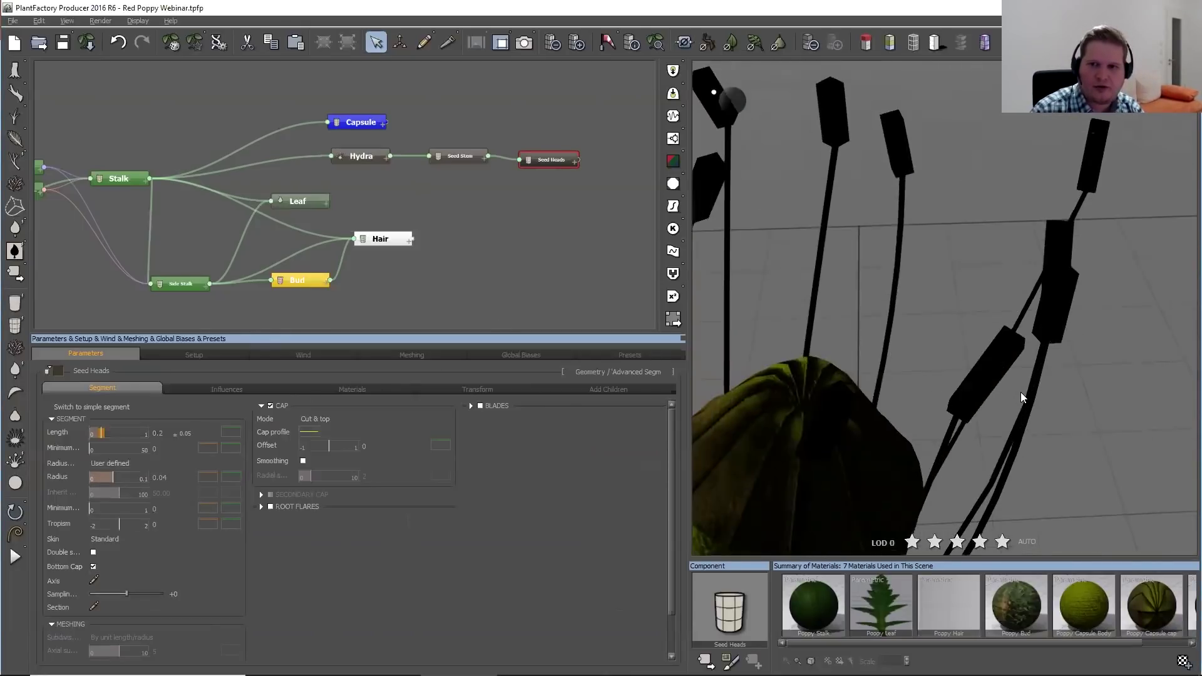
{"action": "left_click", "coordinate": [475, 389]}
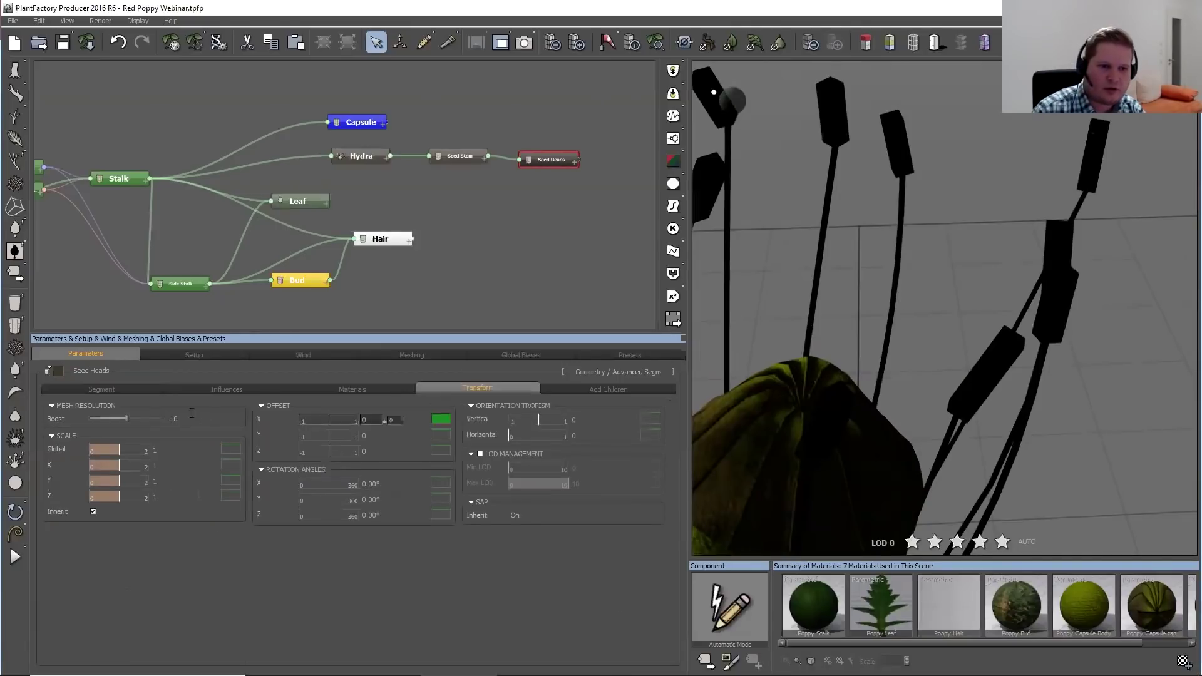
{"action": "left_click_drag", "start_coordinate": [151, 419], "coordinate": [157, 420]}
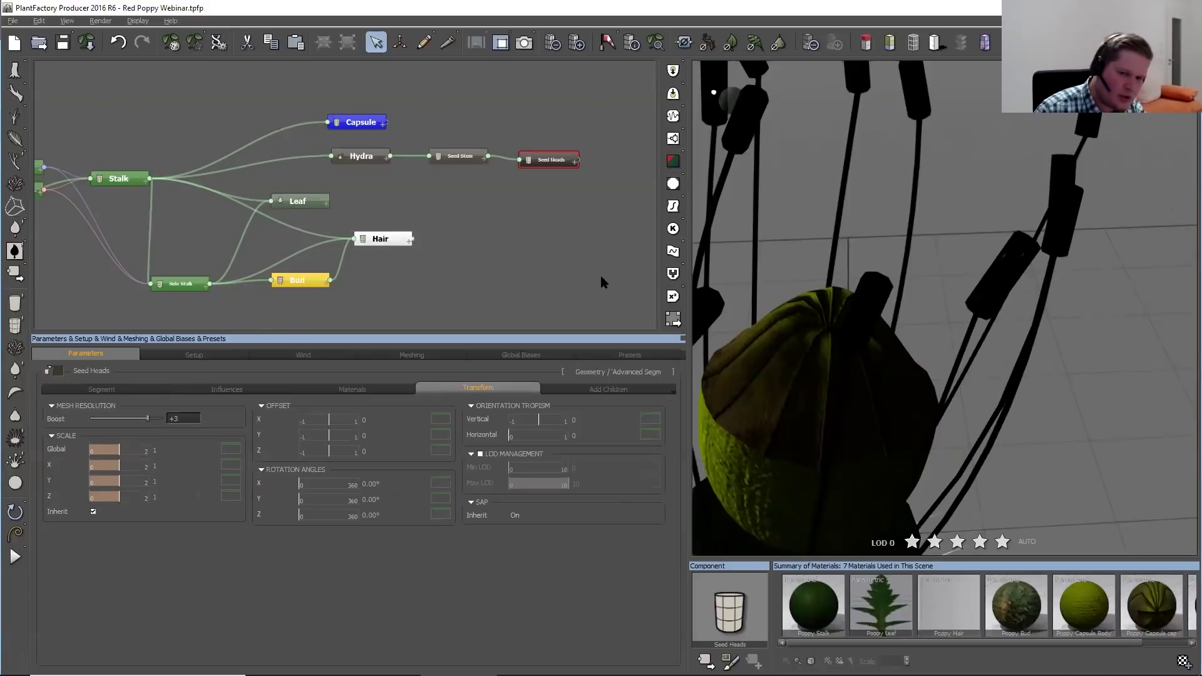
Open the section splines of the Seed Heads for editing and add seven control nodes spaced evenly around the circular section
{"action": "left_click", "coordinate": [113, 390]}
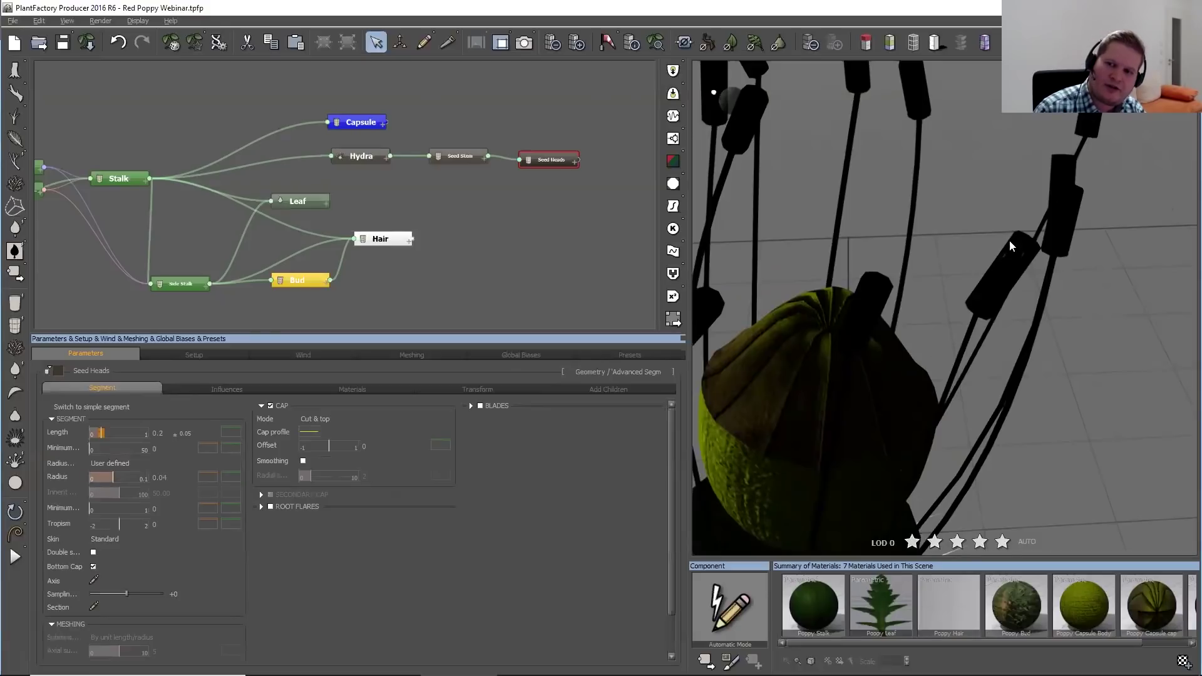
{"action": "left_click", "coordinate": [95, 607]}
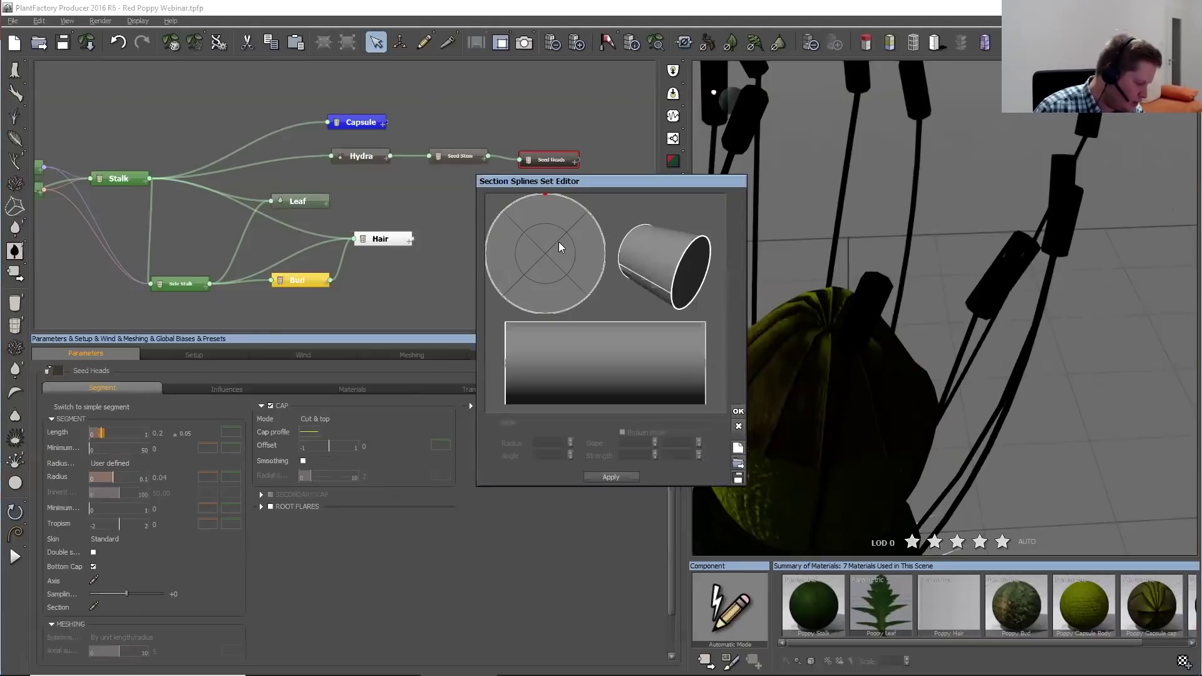
{"action": "left_click", "coordinate": [504, 213]}
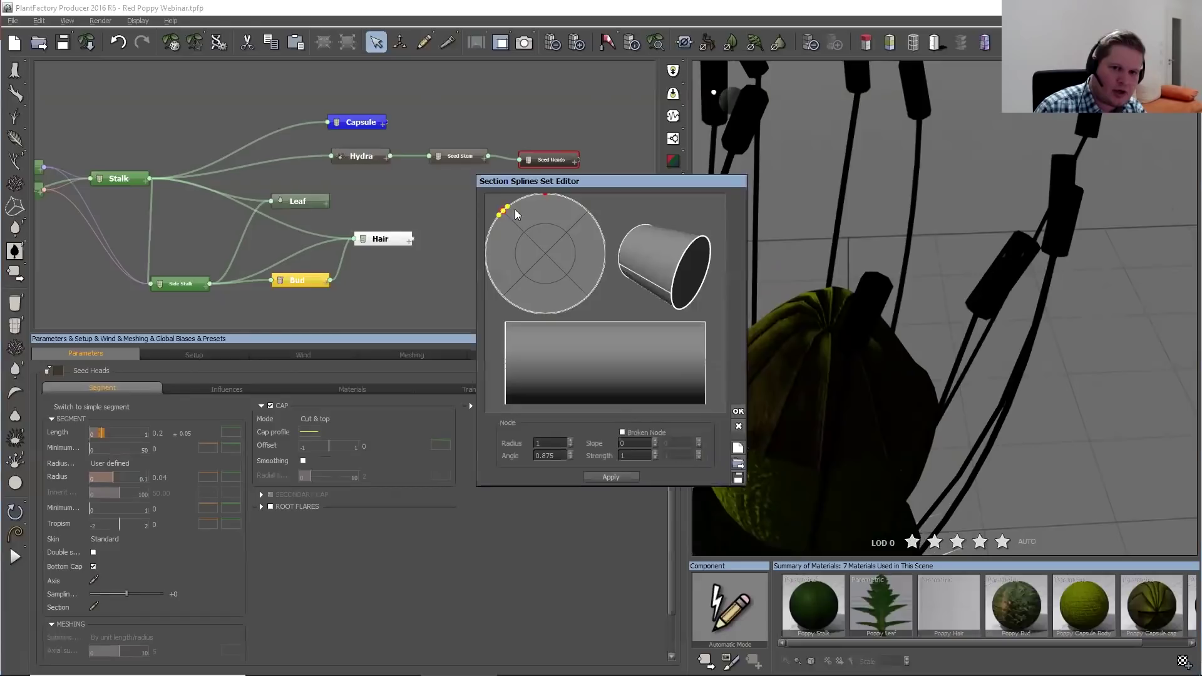
{"action": "left_click", "coordinate": [586, 212]}
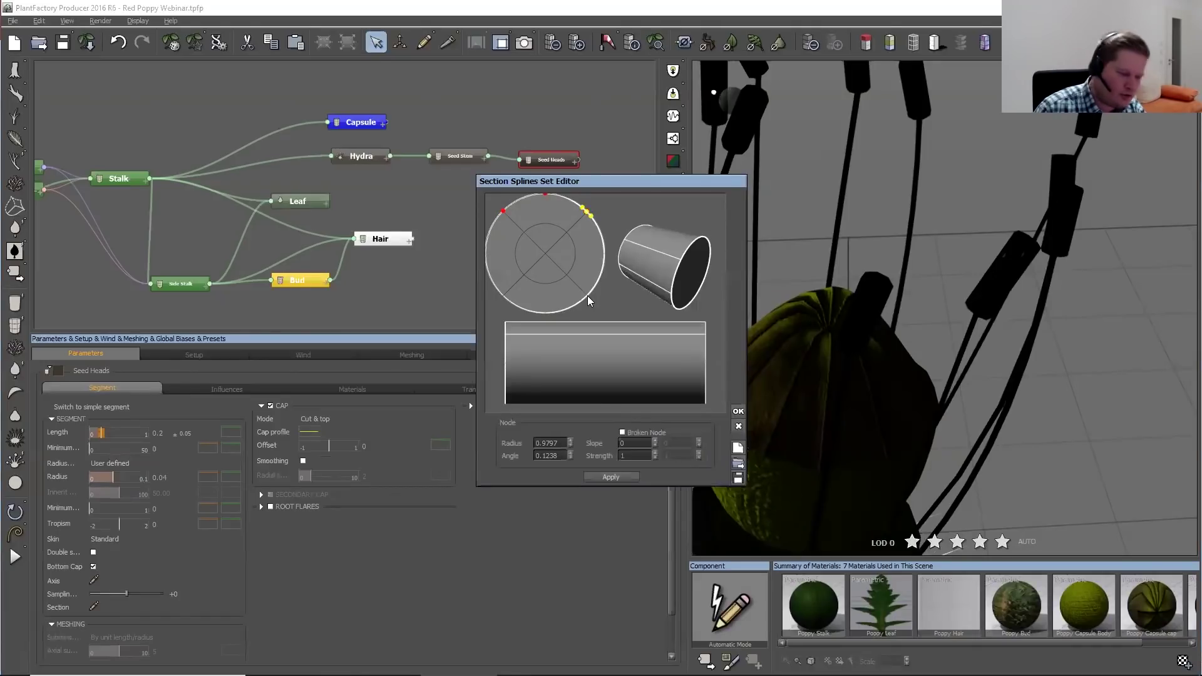
{"action": "left_click", "coordinate": [586, 292]}
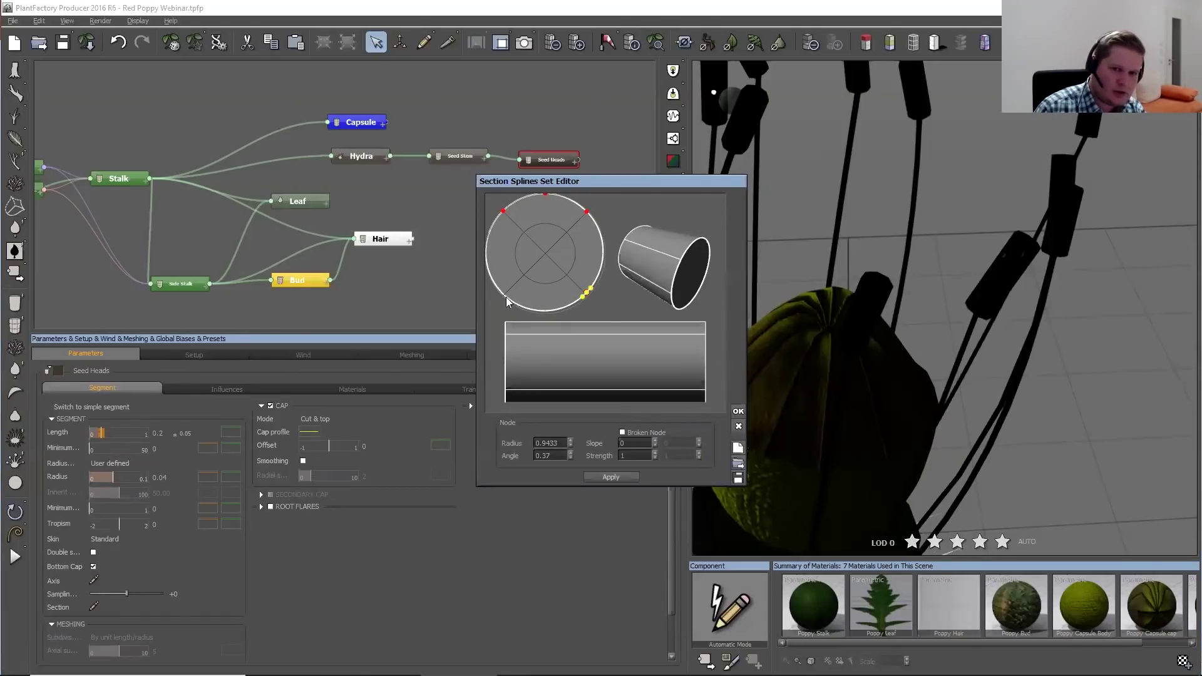
{"action": "left_click_drag", "start_coordinate": [589, 293], "coordinate": [592, 297]}
{"action": "left_click", "coordinate": [545, 313]}
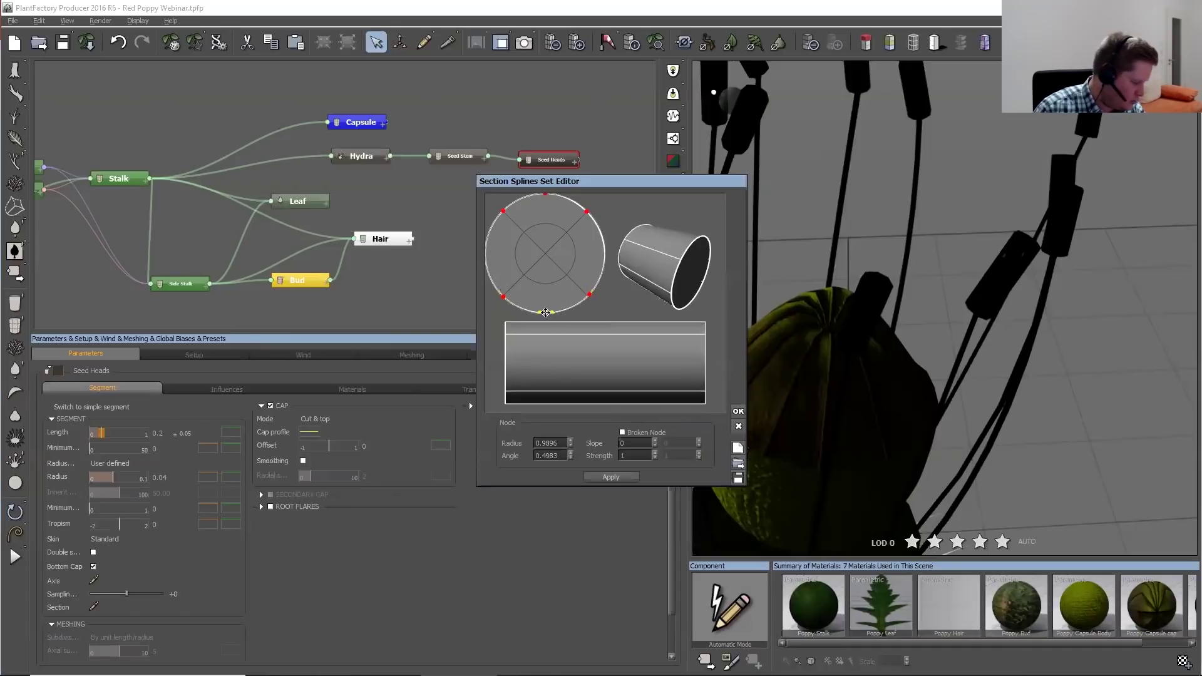
{"action": "left_click", "coordinate": [484, 254]}
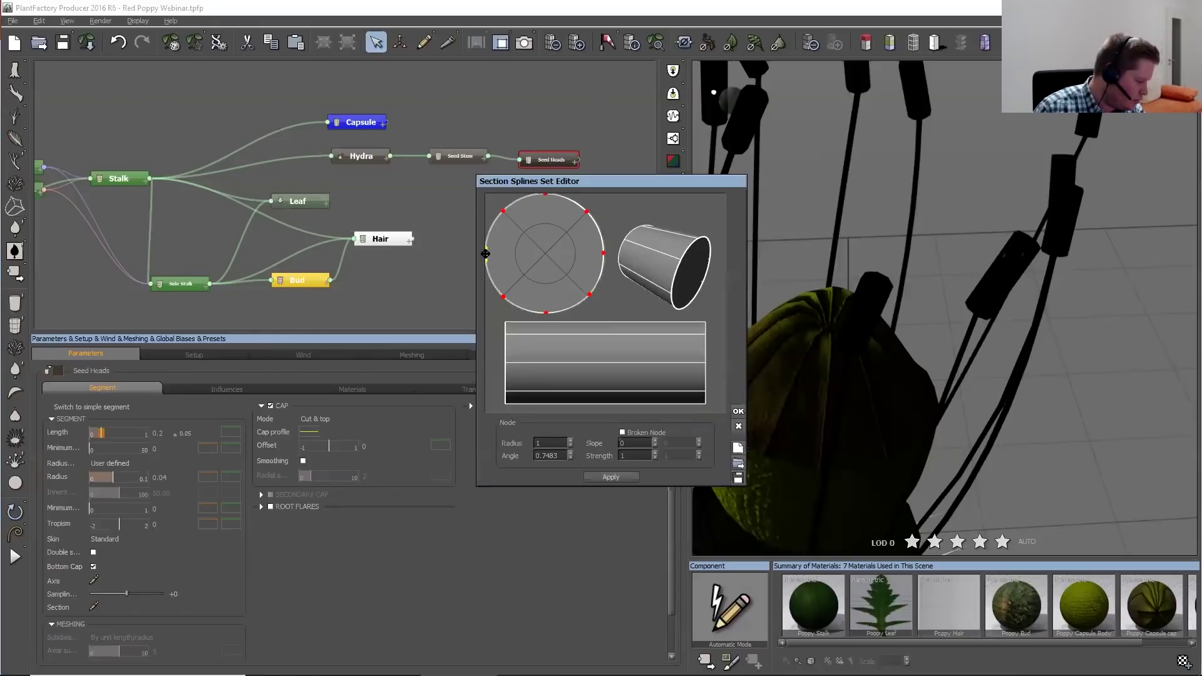
Pull the section's top and bottom nodes inward to radii of about 0.66 and 0.68, and accept the pinched profile
{"action": "left_click", "coordinate": [543, 196]}
{"action": "left_click_drag", "start_coordinate": [547, 199], "coordinate": [545, 214]}
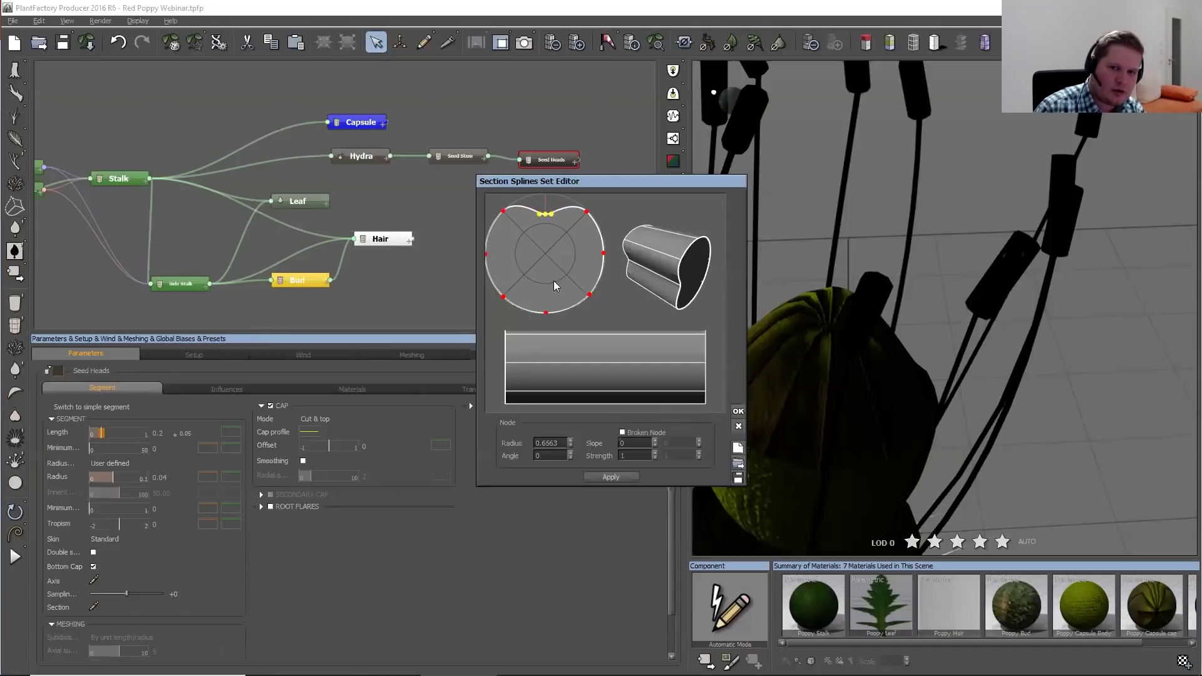
{"action": "left_click_drag", "start_coordinate": [546, 308], "coordinate": [546, 294]}
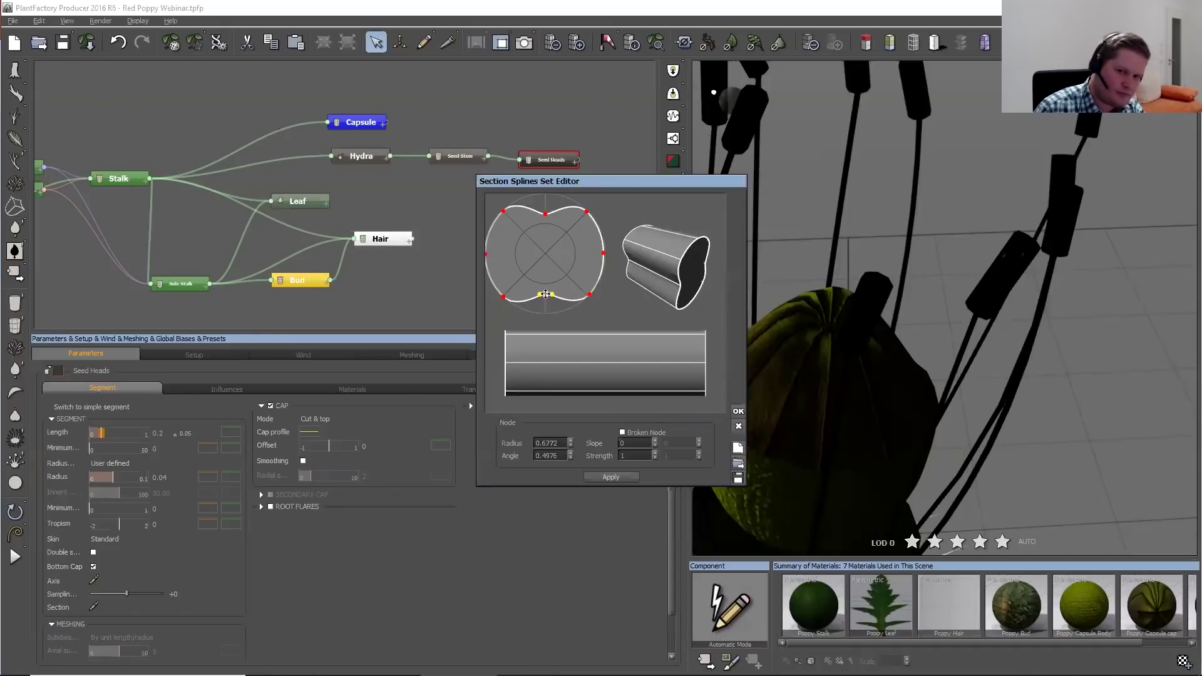
{"action": "left_click_drag", "start_coordinate": [654, 296], "coordinate": [592, 286]}
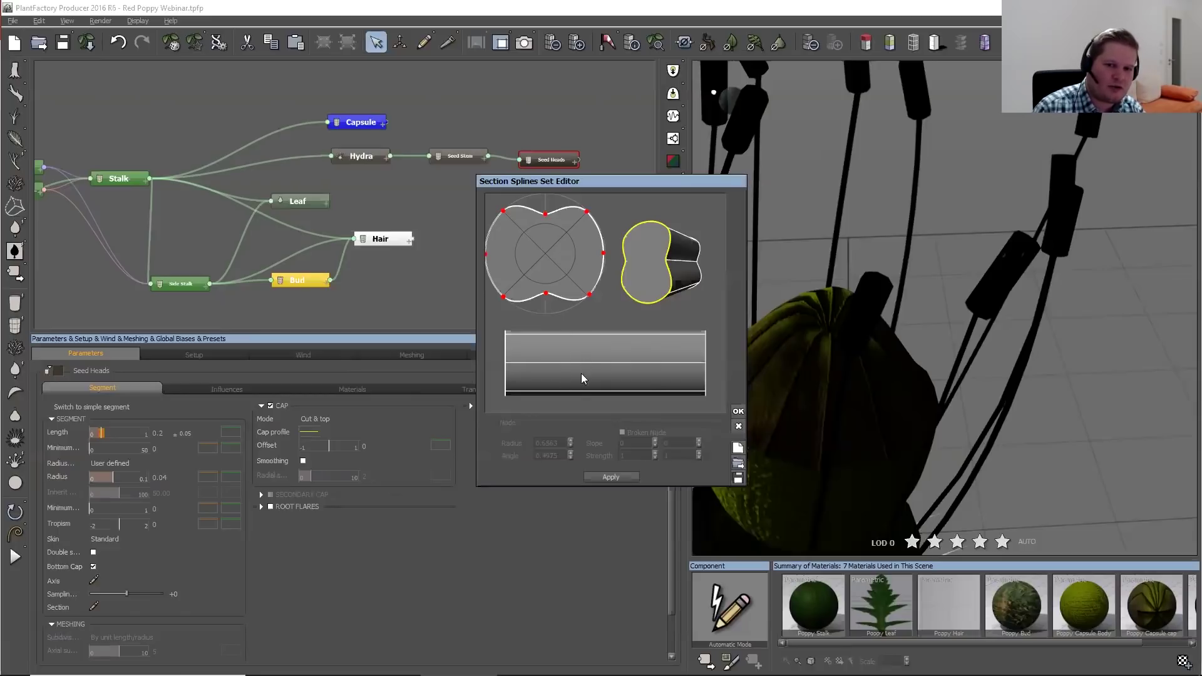
{"action": "left_click", "coordinate": [738, 411]}
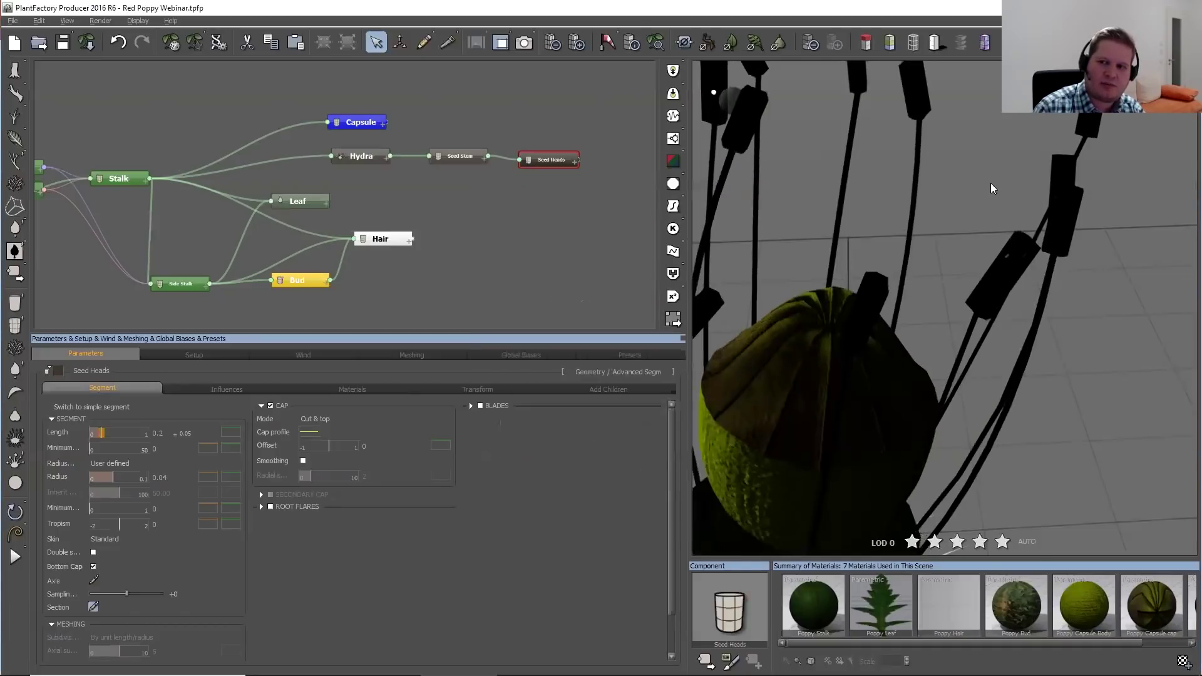
Turn on Highlight Selection and examine the shape of the seed heads up close
{"action": "scroll", "coordinate": [990, 183], "scroll_direction": "up", "scroll_amount": 5}
{"action": "scroll", "coordinate": [984, 199], "scroll_direction": "down", "scroll_amount": 3}
{"action": "left_click_drag", "start_coordinate": [873, 217], "coordinate": [736, 82]}
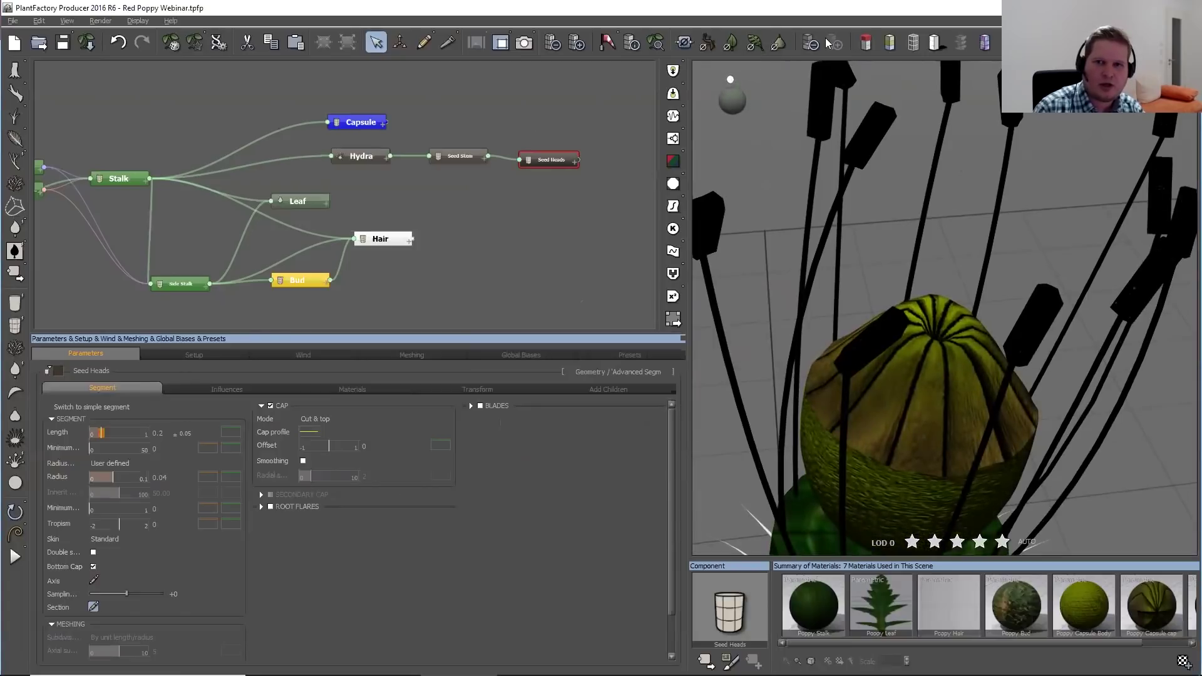
{"action": "left_click", "coordinate": [865, 42]}
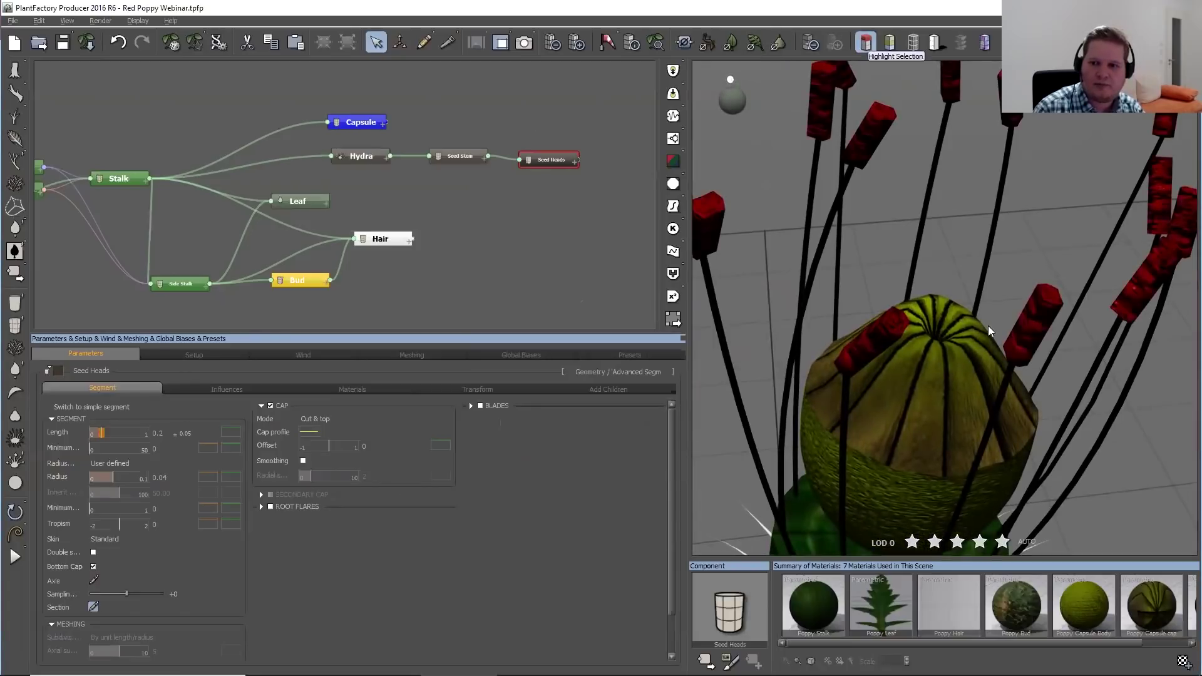
{"action": "scroll", "coordinate": [1071, 354], "scroll_direction": "up", "scroll_amount": 6}
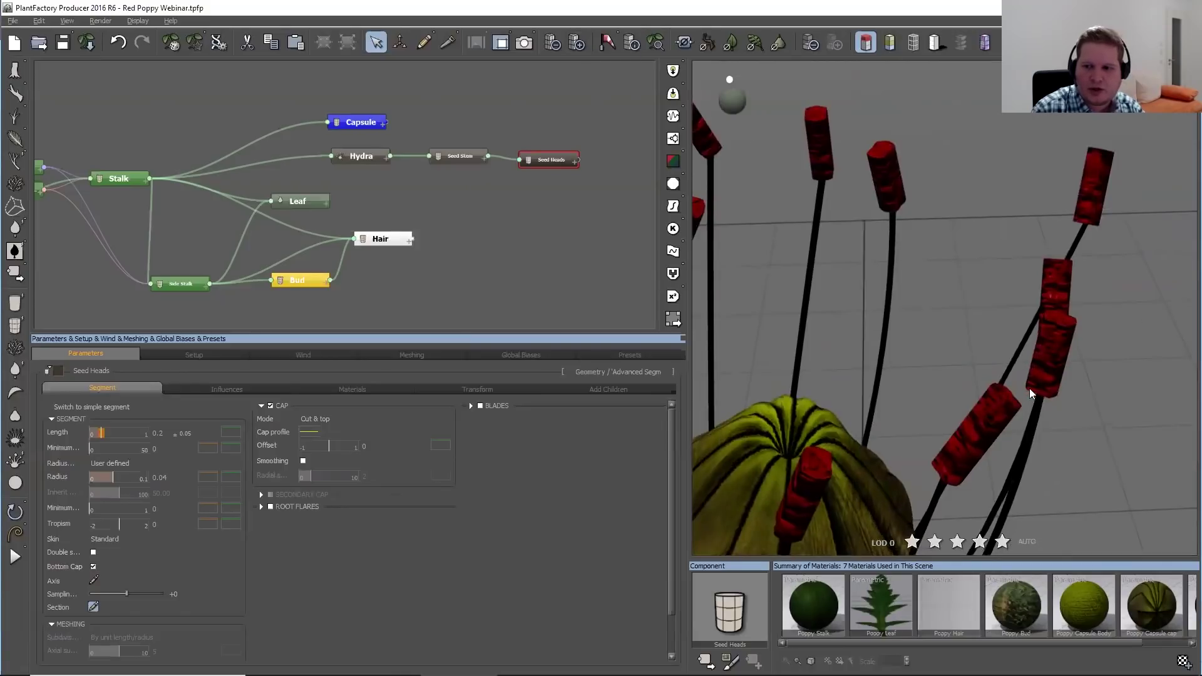
{"action": "scroll", "coordinate": [1029, 388], "scroll_direction": "up", "scroll_amount": 5}
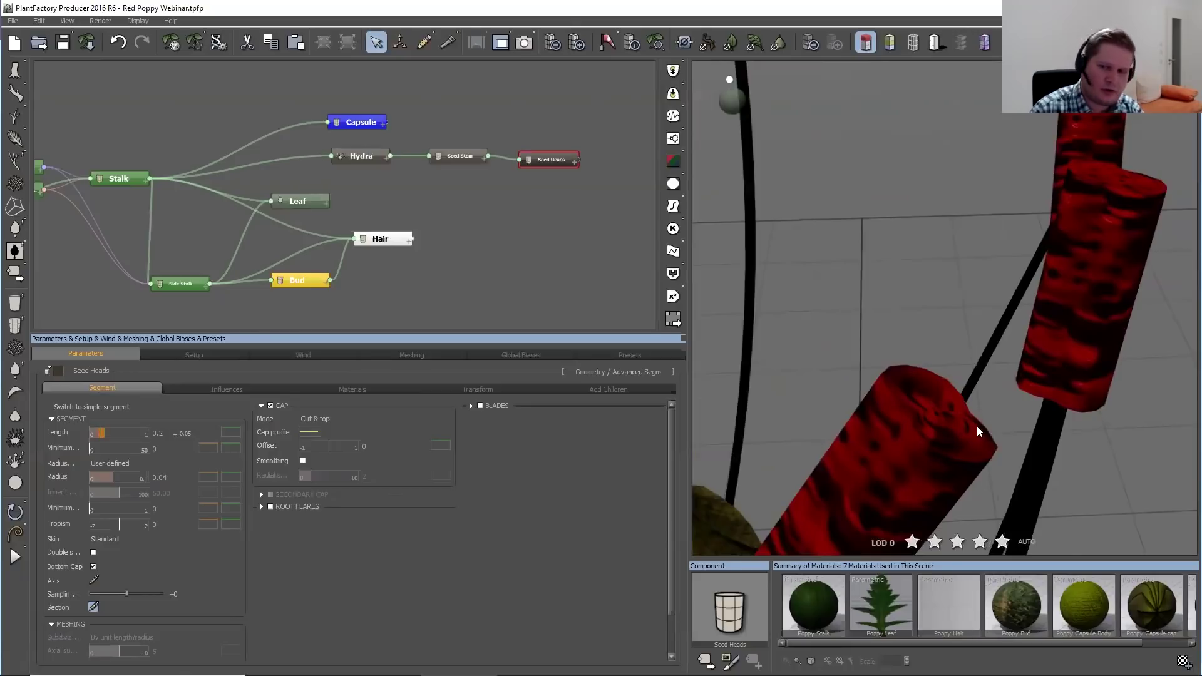
Open the material settings of the Seed Heads segment
{"action": "left_click", "coordinate": [241, 390]}
{"action": "left_click", "coordinate": [325, 389]}
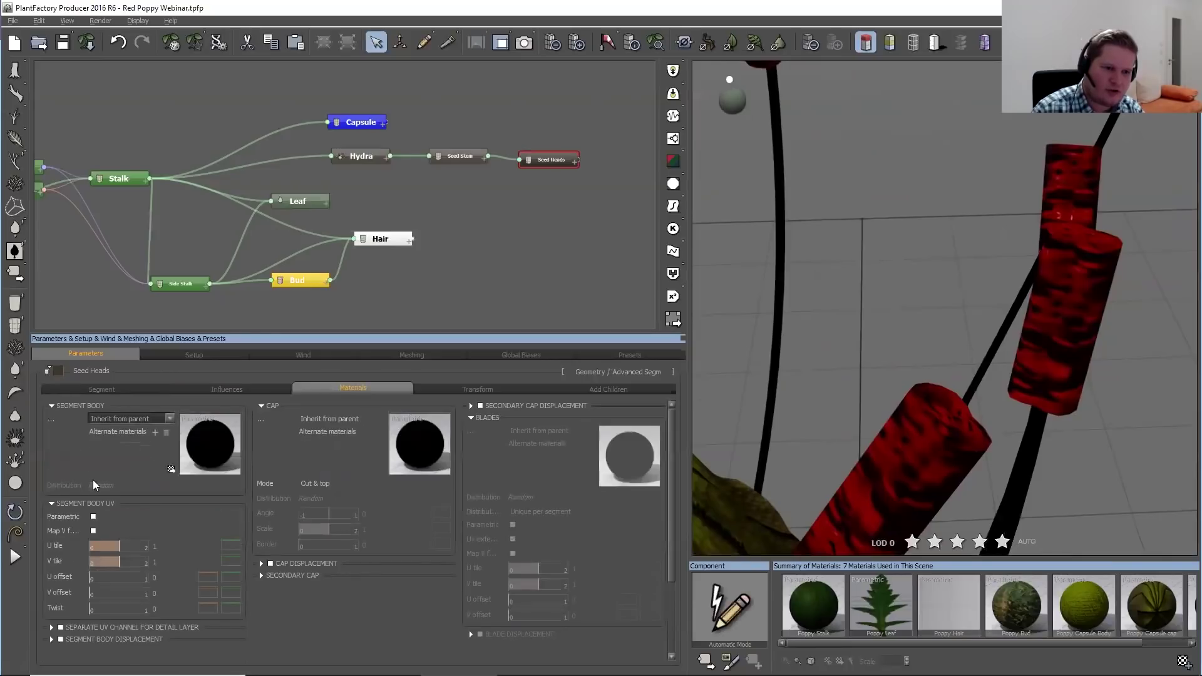
Enable parametric UV mapping for the Seed Heads segment body and set its U tile to 3
{"action": "left_click", "coordinate": [93, 517]}
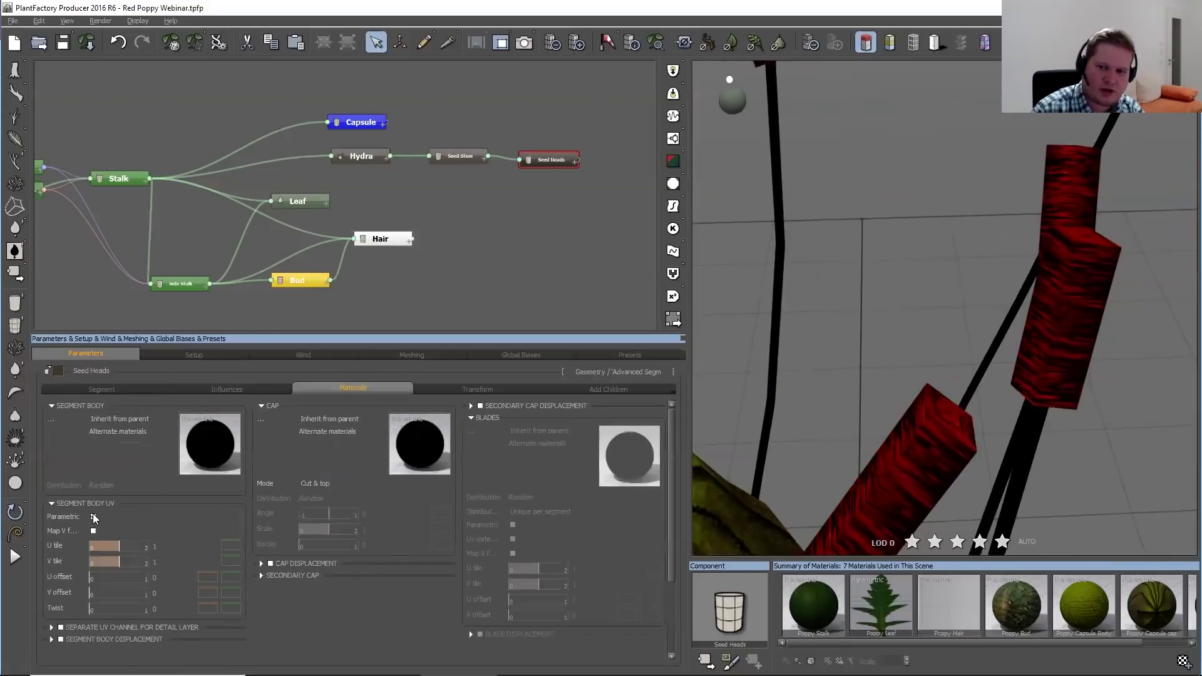
{"action": "left_click", "coordinate": [156, 547]}
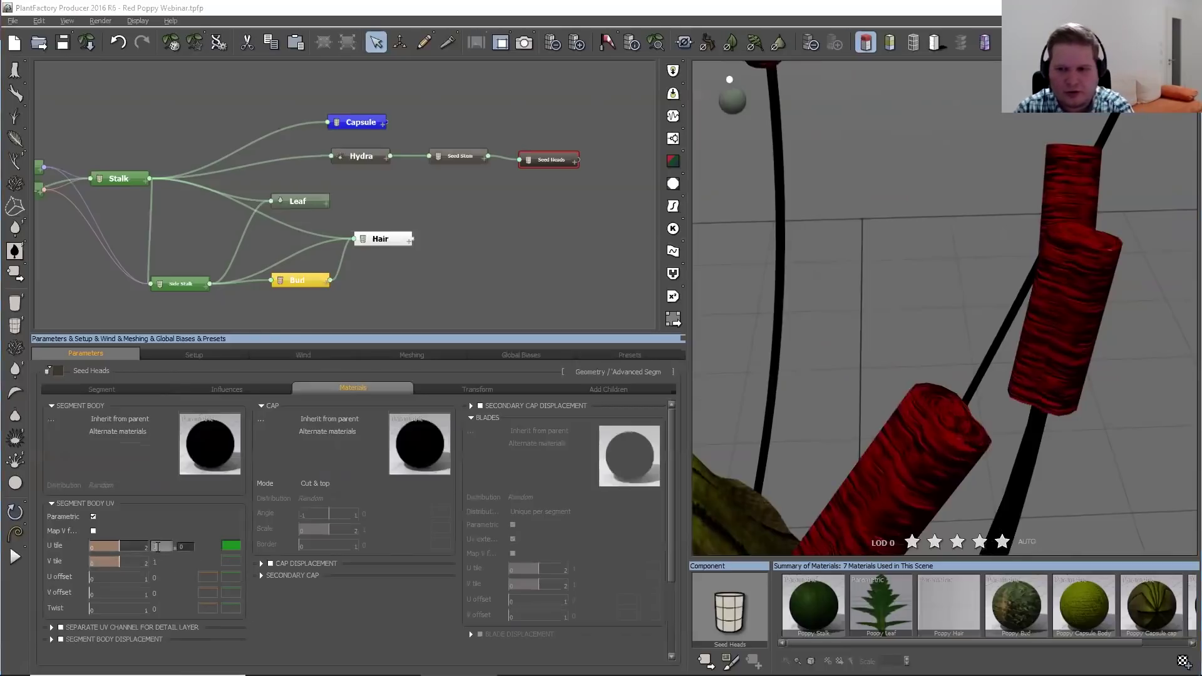
{"action": "type", "text": "3"}
{"action": "key", "text": "Return"}
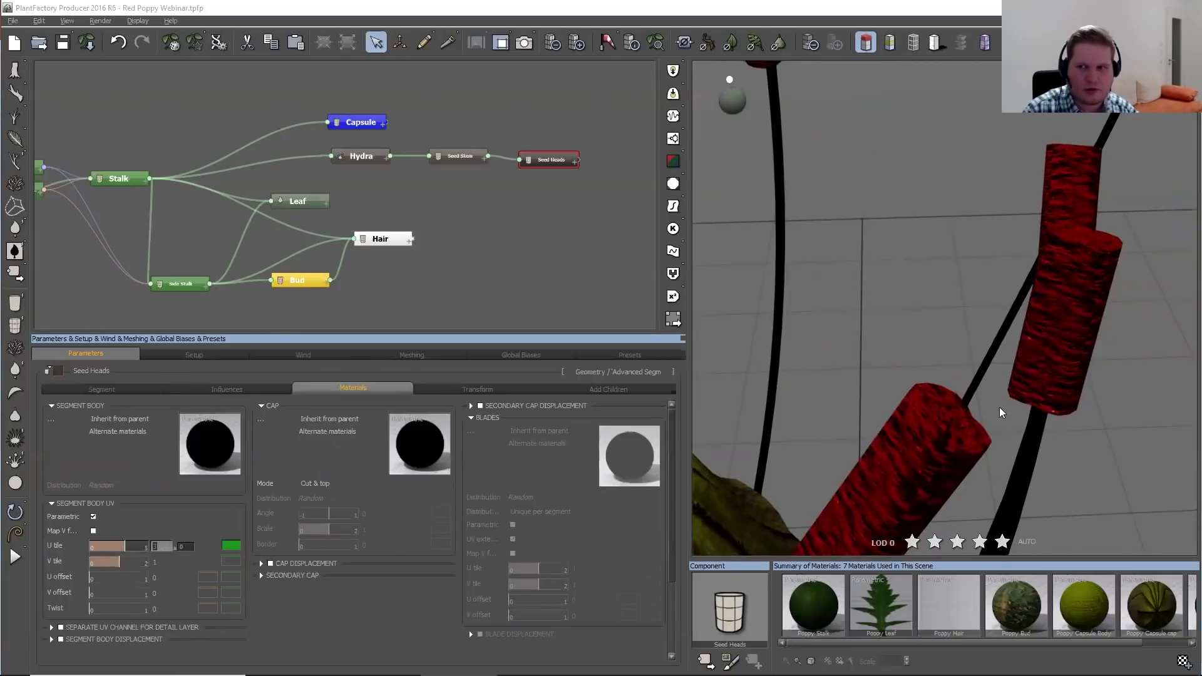
Reshape the Seed Heads cap profile filter into a smooth curve with a starting slope of about 0.82 and an end value of about 0.92
{"action": "scroll", "coordinate": [999, 406], "scroll_direction": "up", "scroll_amount": 3}
{"action": "left_click", "coordinate": [655, 42]}
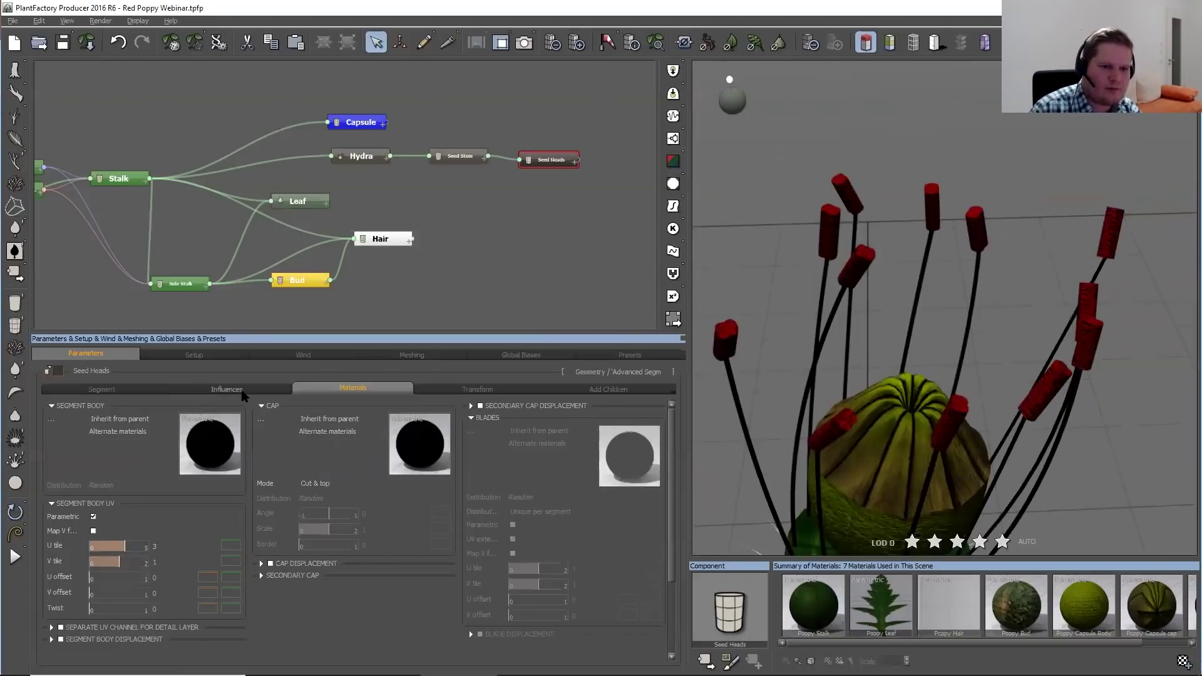
{"action": "left_click", "coordinate": [134, 391]}
{"action": "right_click", "coordinate": [306, 431]}
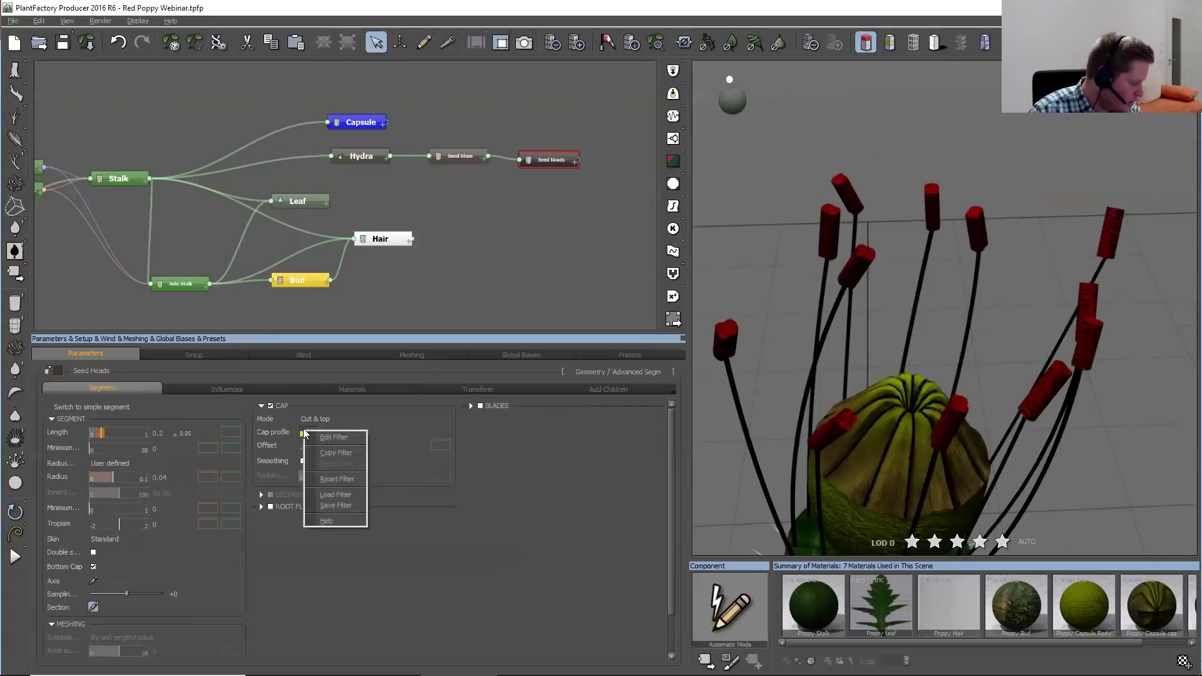
{"action": "left_click", "coordinate": [322, 436]}
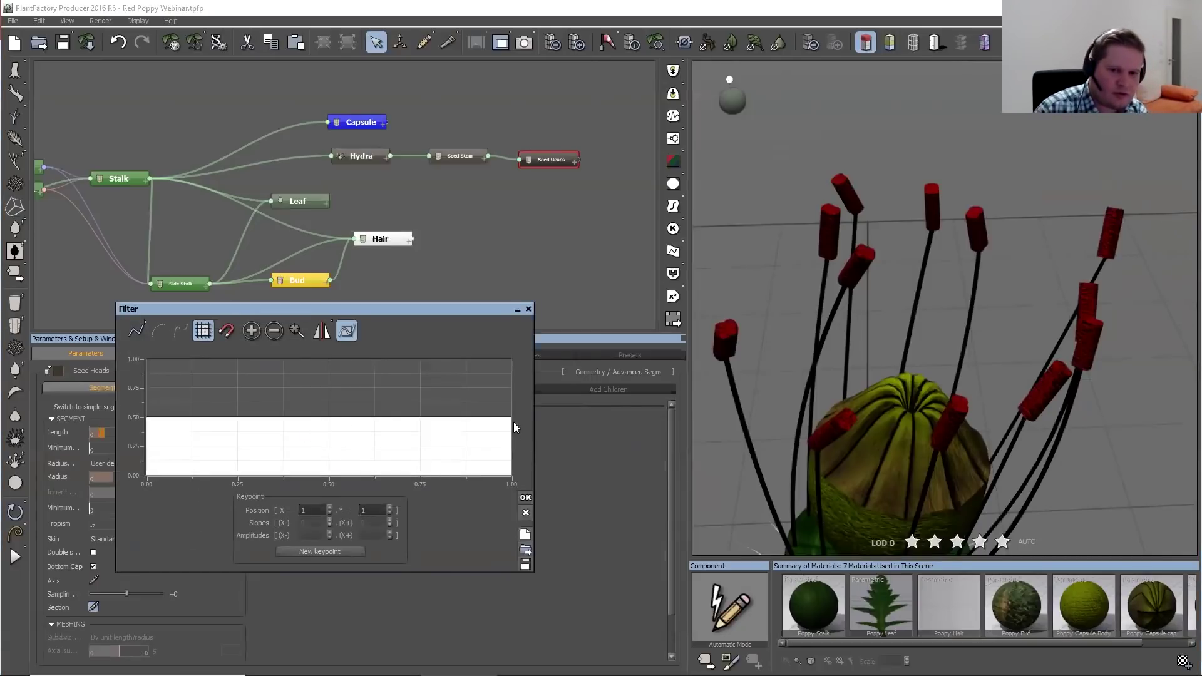
{"action": "left_click_drag", "start_coordinate": [512, 418], "coordinate": [511, 378]}
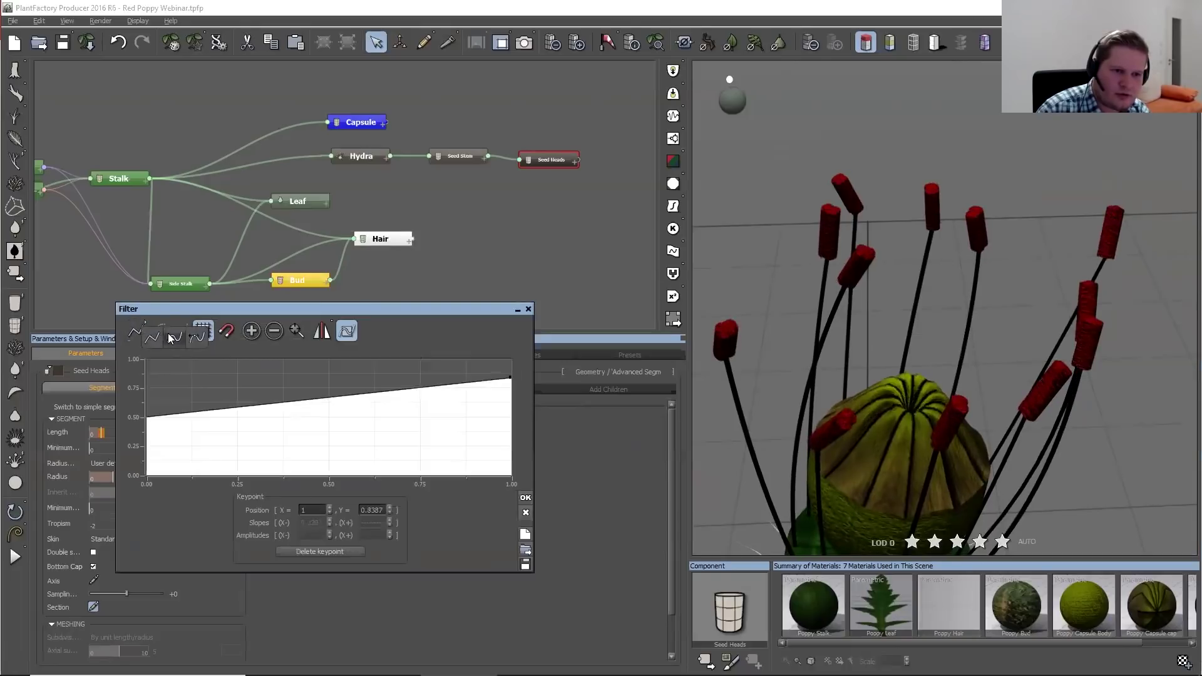
{"action": "left_click", "coordinate": [180, 331]}
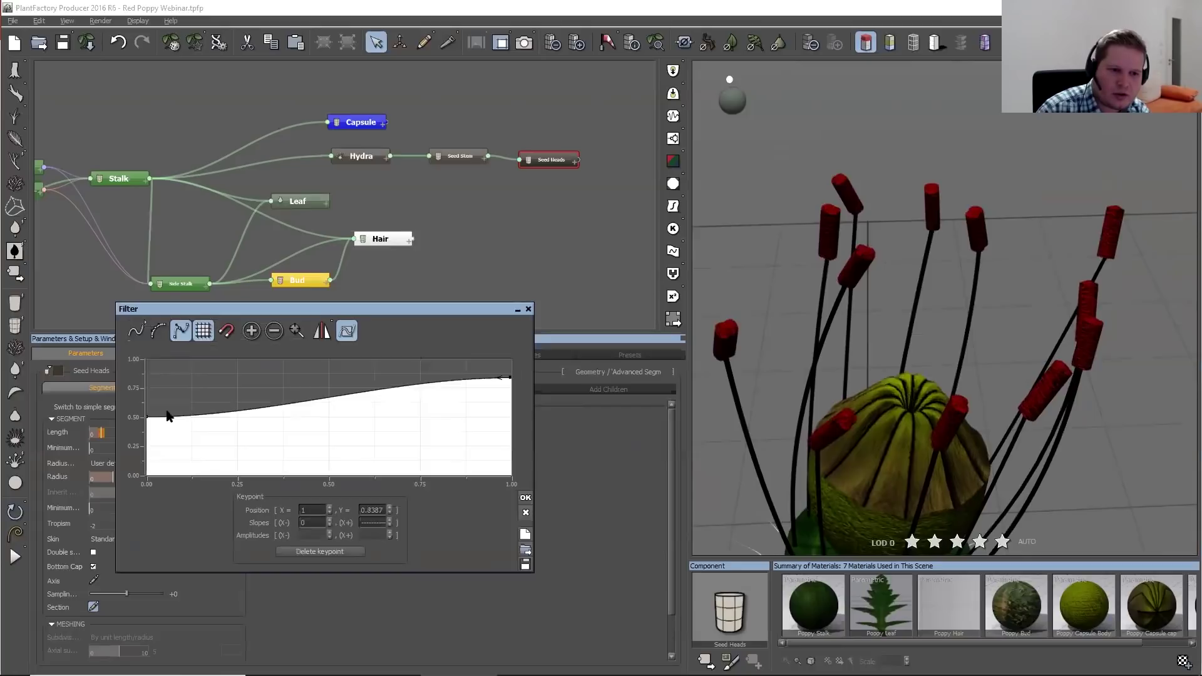
{"action": "left_click", "coordinate": [148, 416]}
{"action": "left_click_drag", "start_coordinate": [159, 416], "coordinate": [160, 413]}
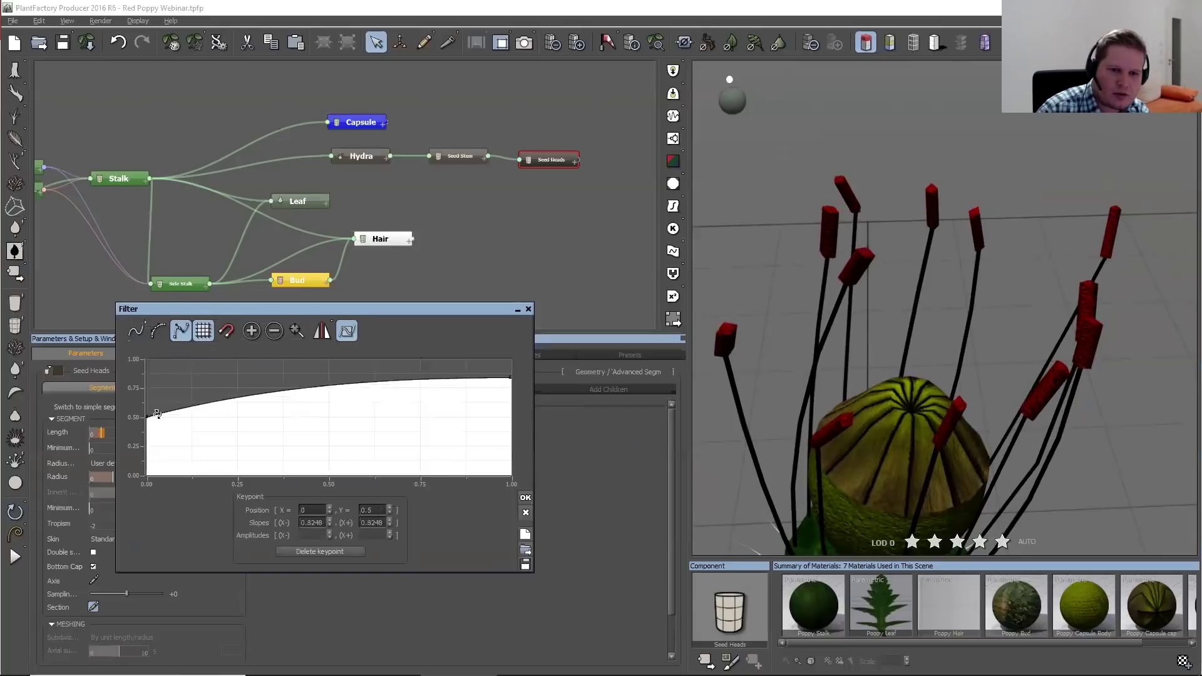
{"action": "left_click_drag", "start_coordinate": [516, 378], "coordinate": [516, 368]}
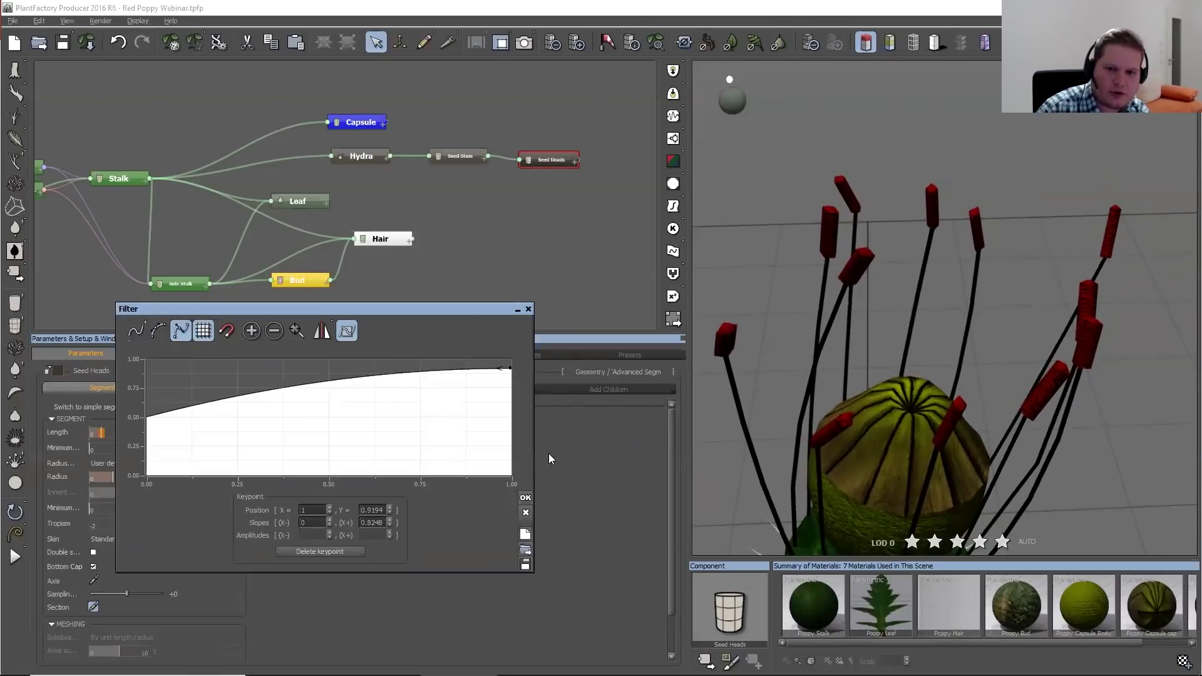
{"action": "left_click", "coordinate": [526, 500]}
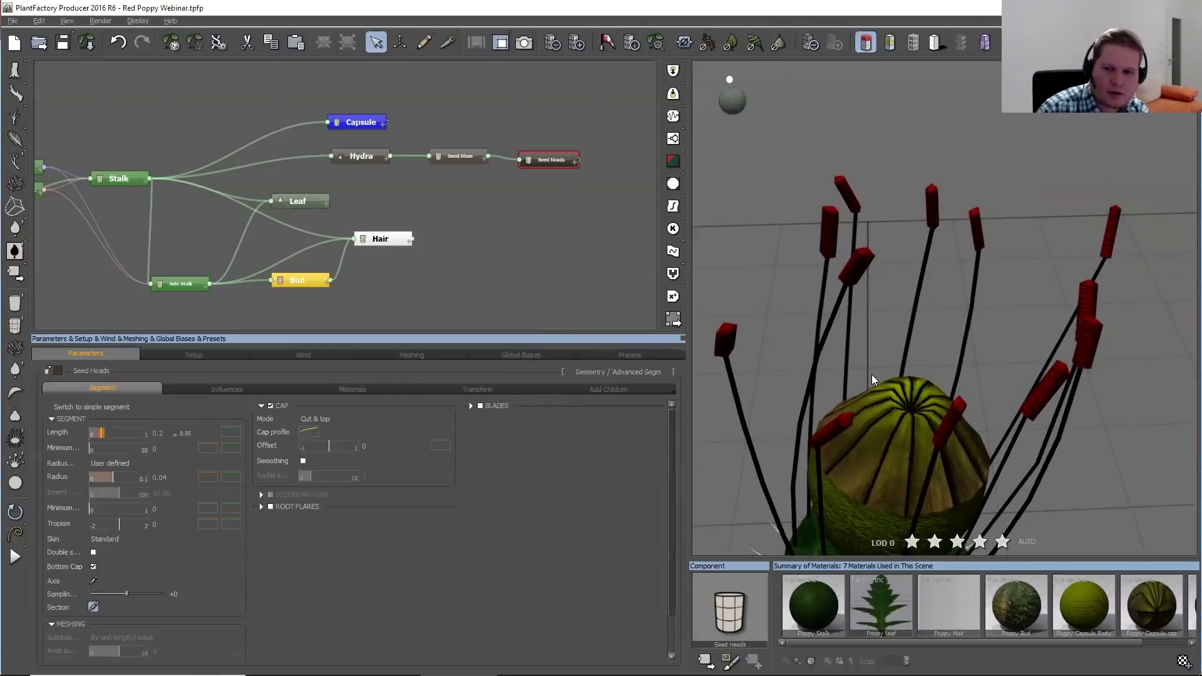
Check the seed heads' mesh in wireframe and assign the Poppy Seed material to their segment body
{"action": "left_click_drag", "start_coordinate": [863, 268], "coordinate": [903, 249]}
{"action": "left_click", "coordinate": [913, 42]}
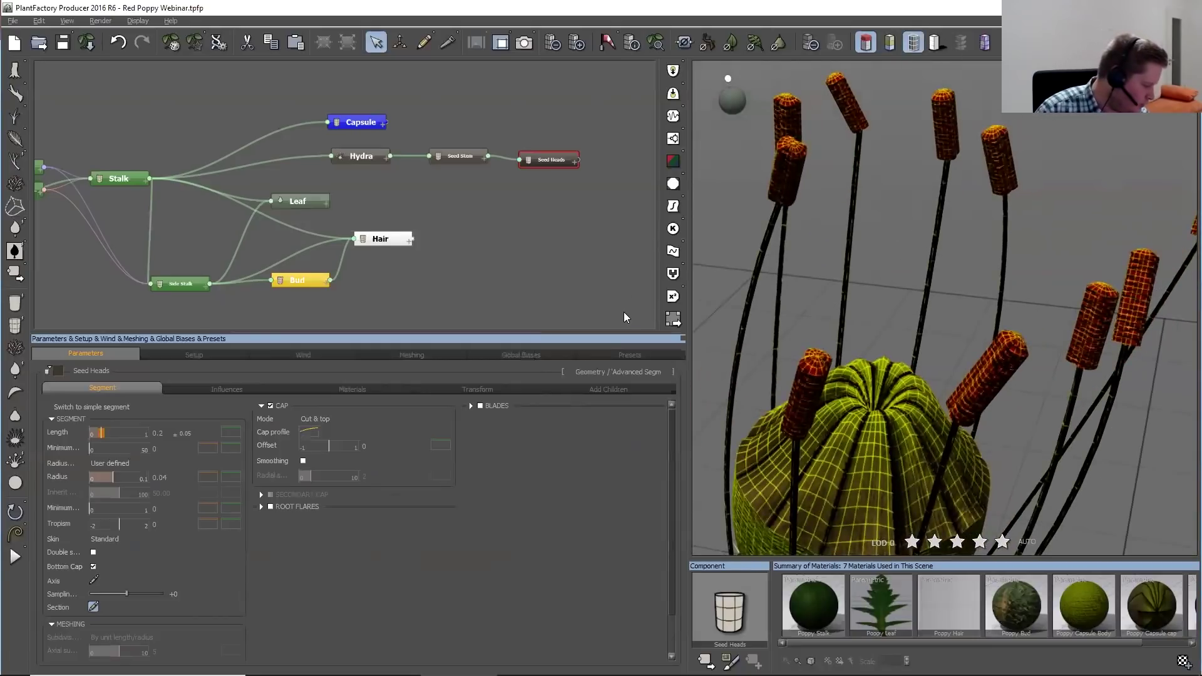
{"action": "left_click", "coordinate": [352, 389]}
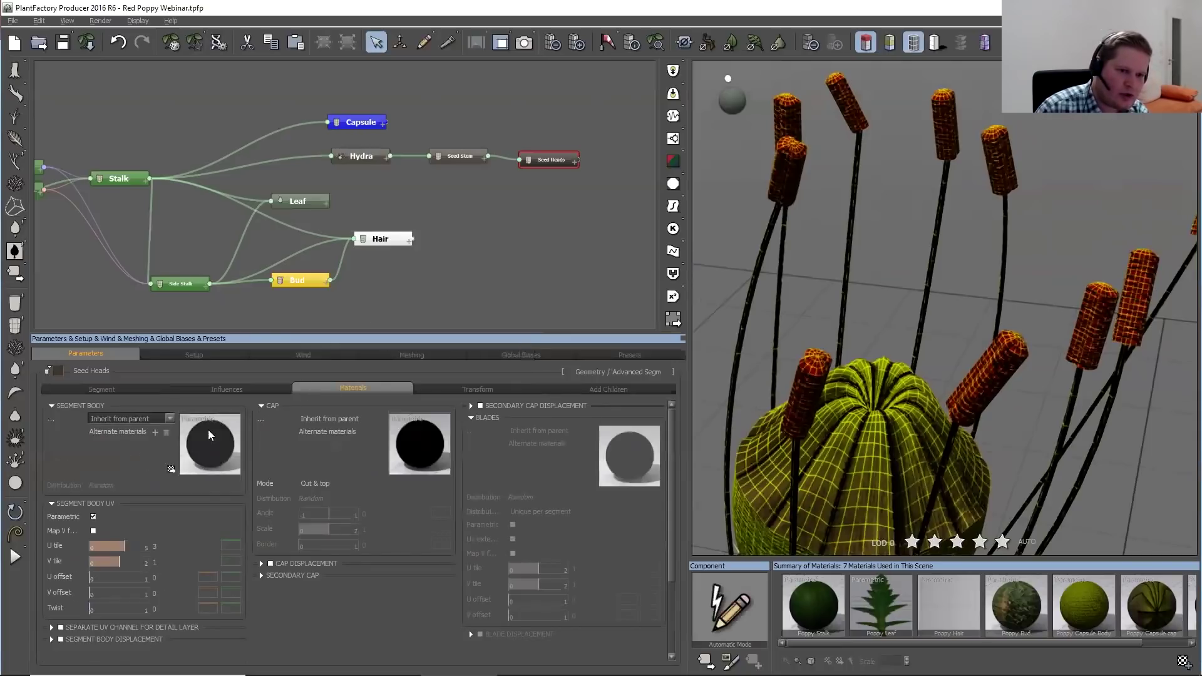
{"action": "left_click", "coordinate": [166, 418]}
{"action": "left_click", "coordinate": [125, 508]}
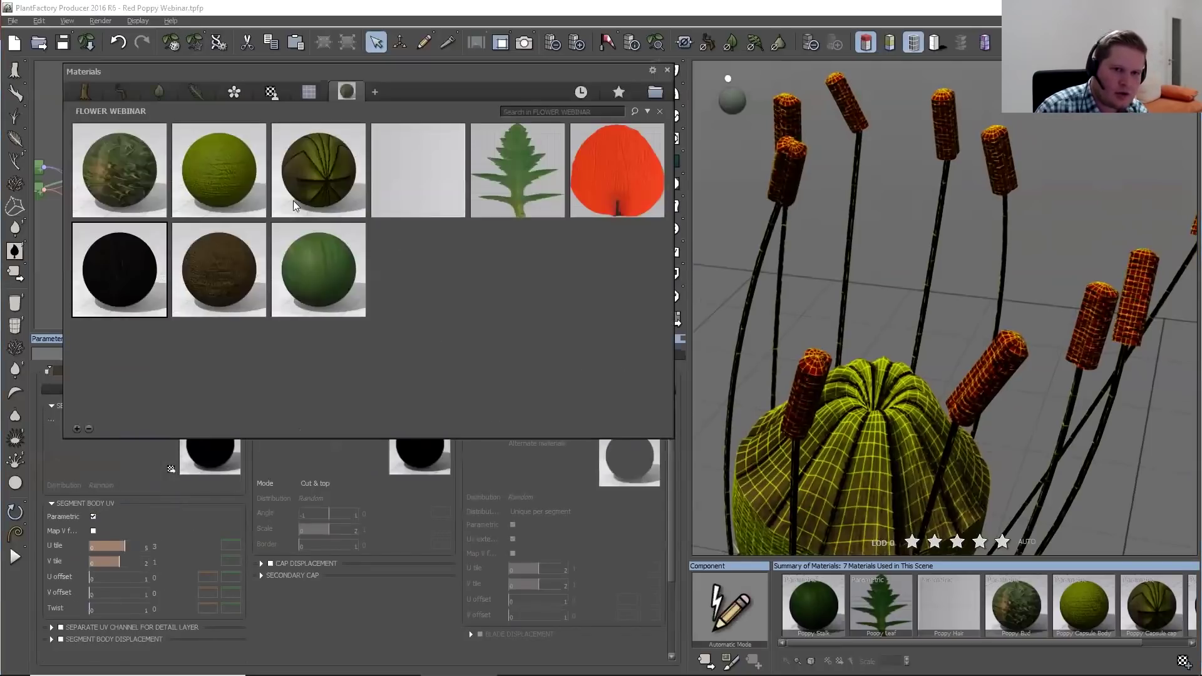
{"action": "double_click", "coordinate": [195, 266]}
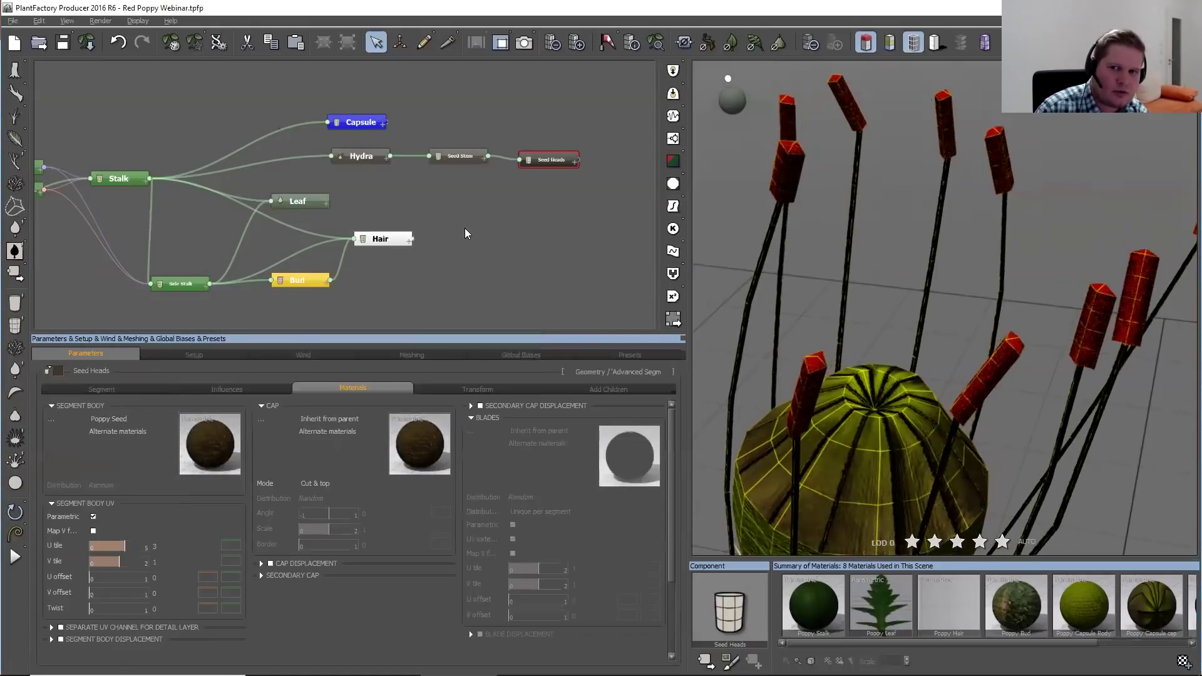
{"action": "left_click", "coordinate": [499, 246]}
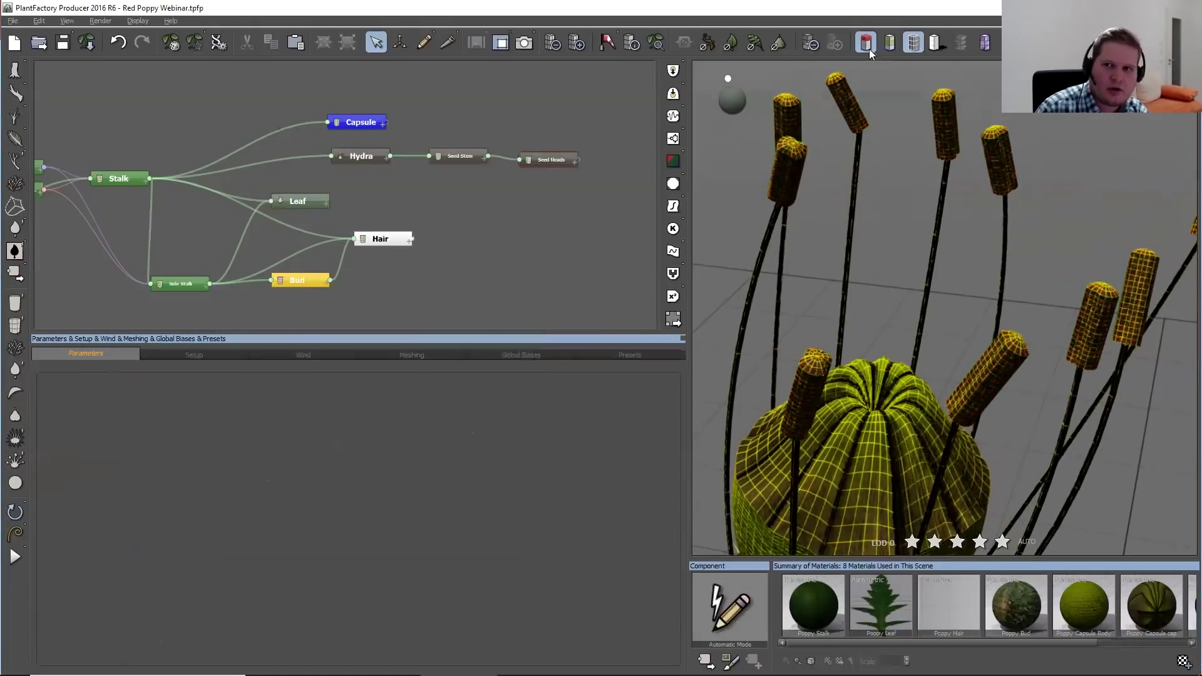
{"action": "left_click", "coordinate": [908, 45]}
Set the Hydra node's number of children to 200 with a variation of 50
{"action": "scroll", "coordinate": [923, 191], "scroll_direction": "up", "scroll_amount": 5}
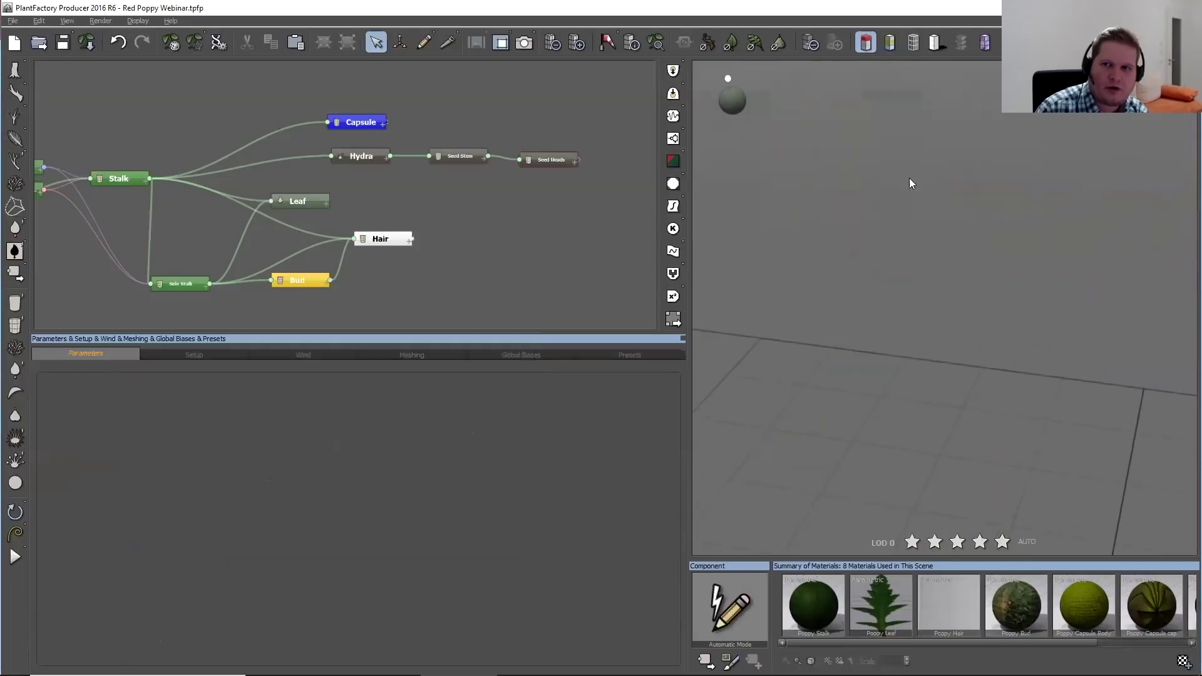
{"action": "left_click", "coordinate": [366, 158]}
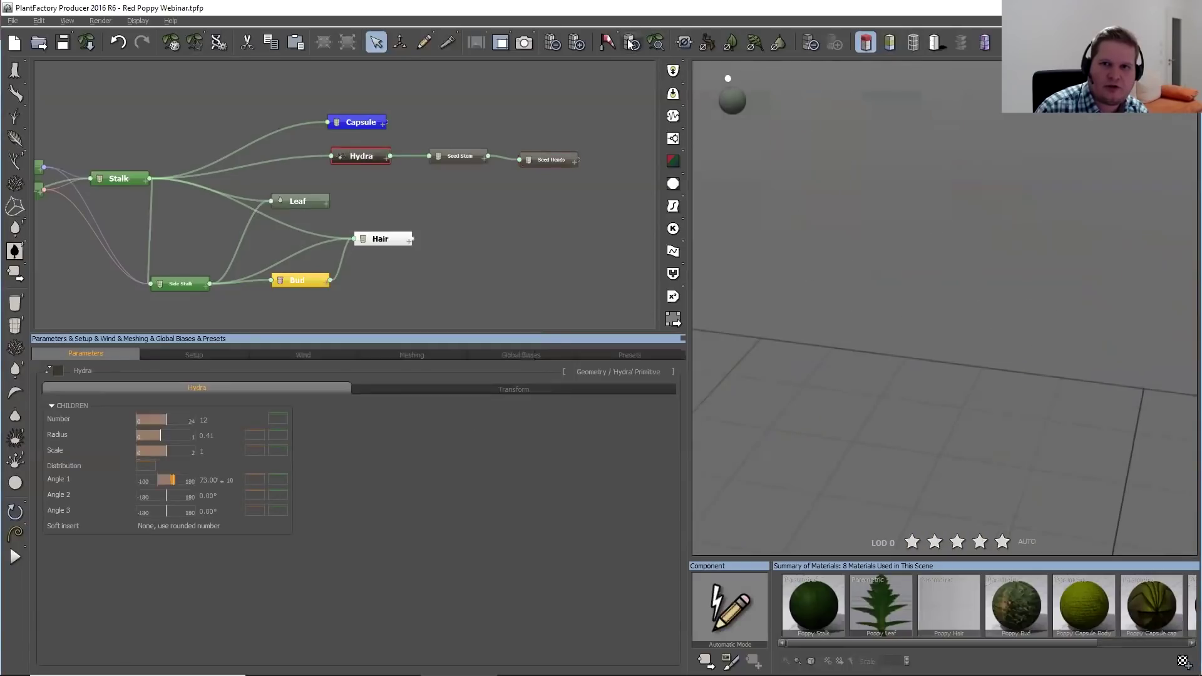
{"action": "left_click", "coordinate": [654, 44]}
{"action": "scroll", "coordinate": [1019, 180], "scroll_direction": "up", "scroll_amount": 3}
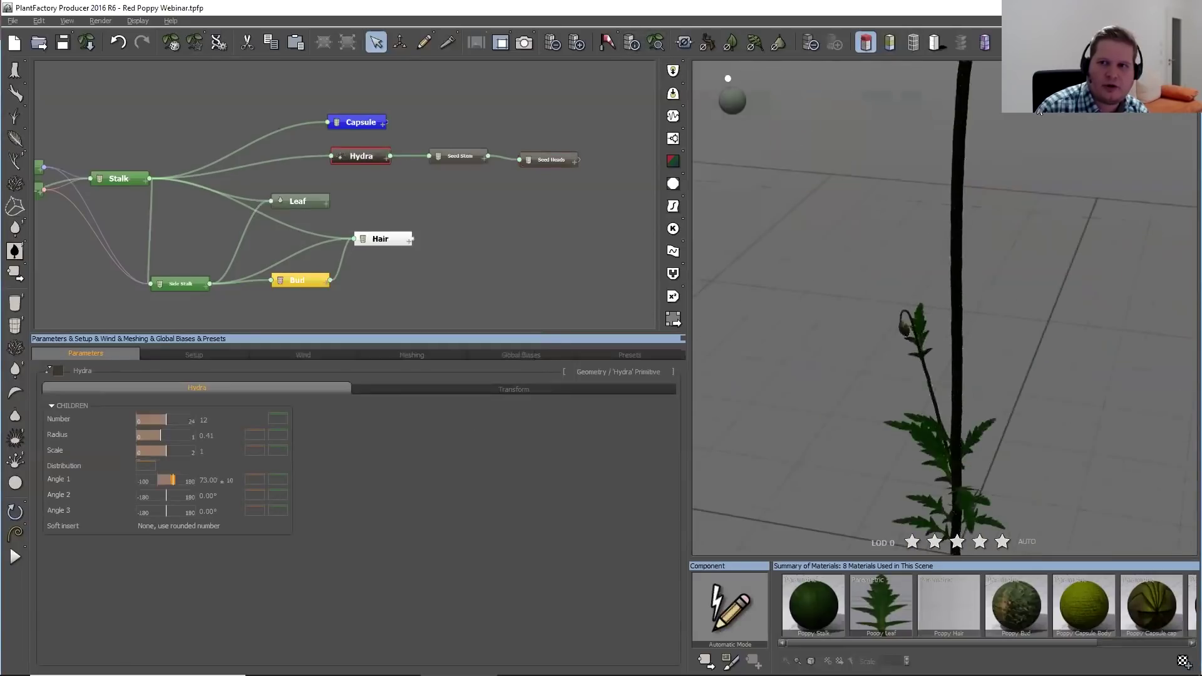
{"action": "scroll", "coordinate": [980, 194], "scroll_direction": "down", "scroll_amount": 3}
{"action": "scroll", "coordinate": [970, 226], "scroll_direction": "up", "scroll_amount": 5}
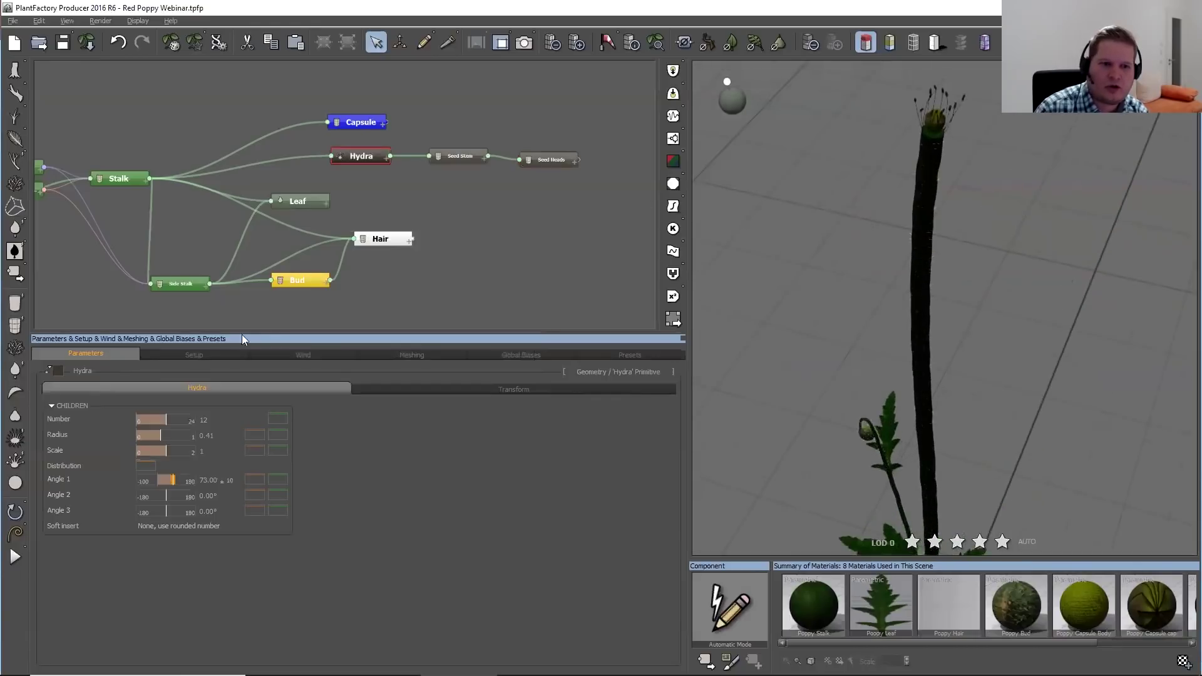
{"action": "left_click", "coordinate": [205, 418]}
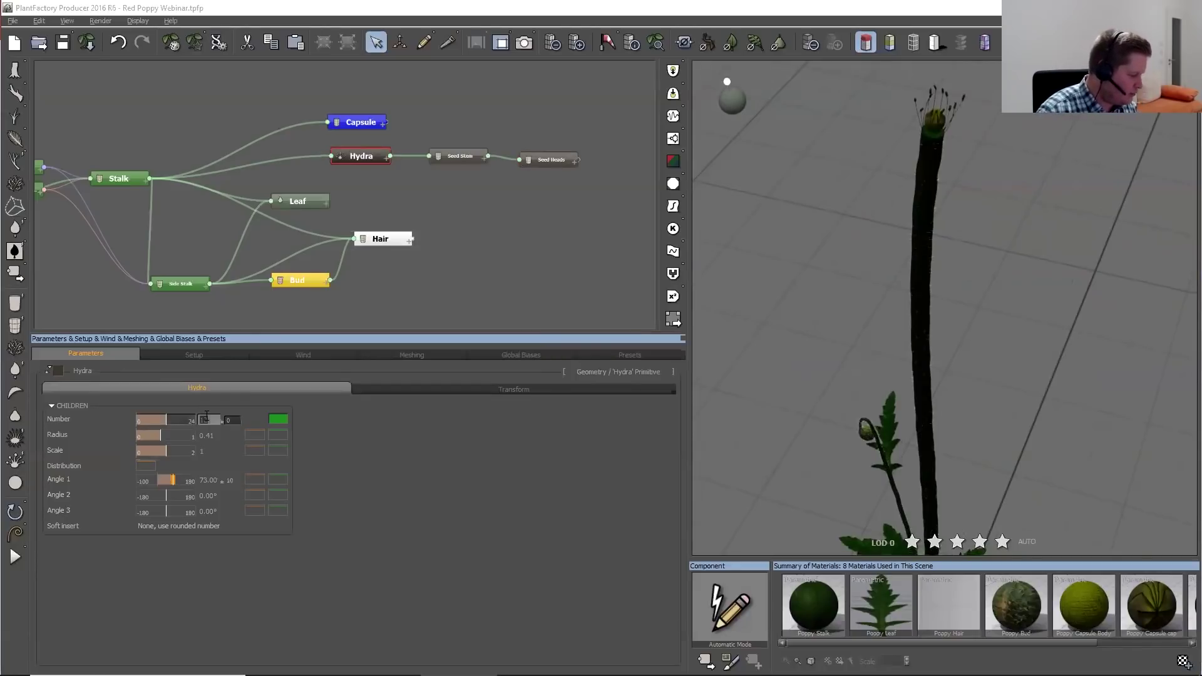
{"action": "type", "text": "200"}
{"action": "key", "text": "Return"}
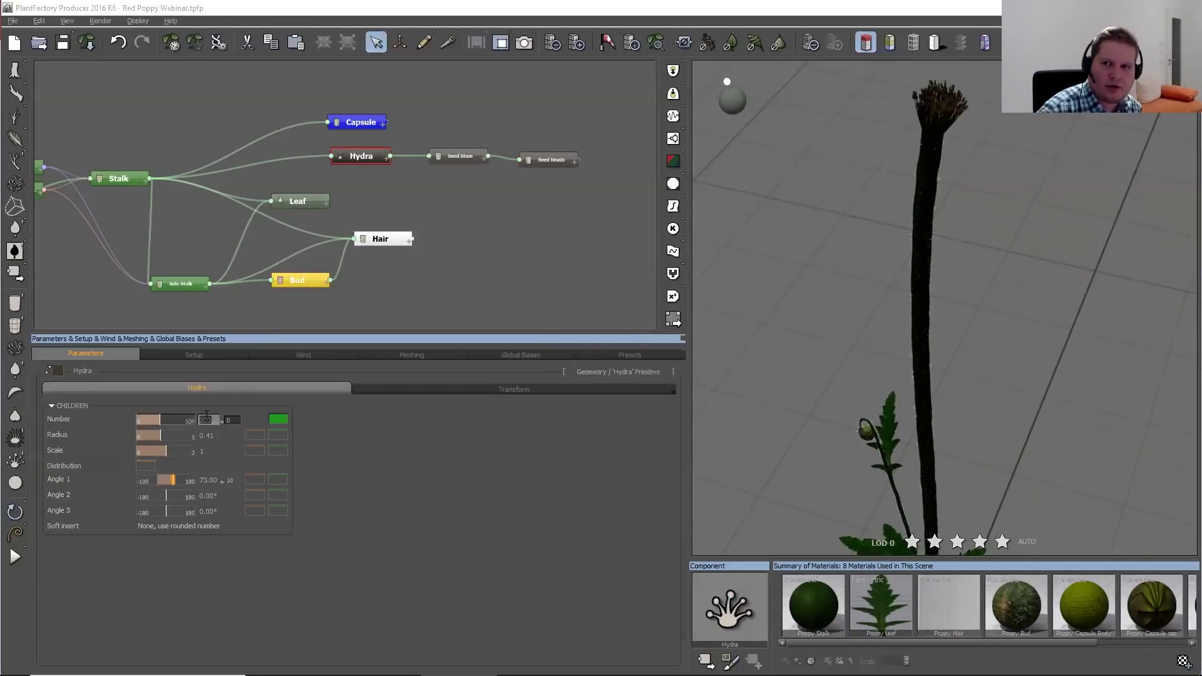
{"action": "left_click", "coordinate": [233, 420]}
{"action": "type", "text": "50"}
{"action": "key", "text": "Return"}
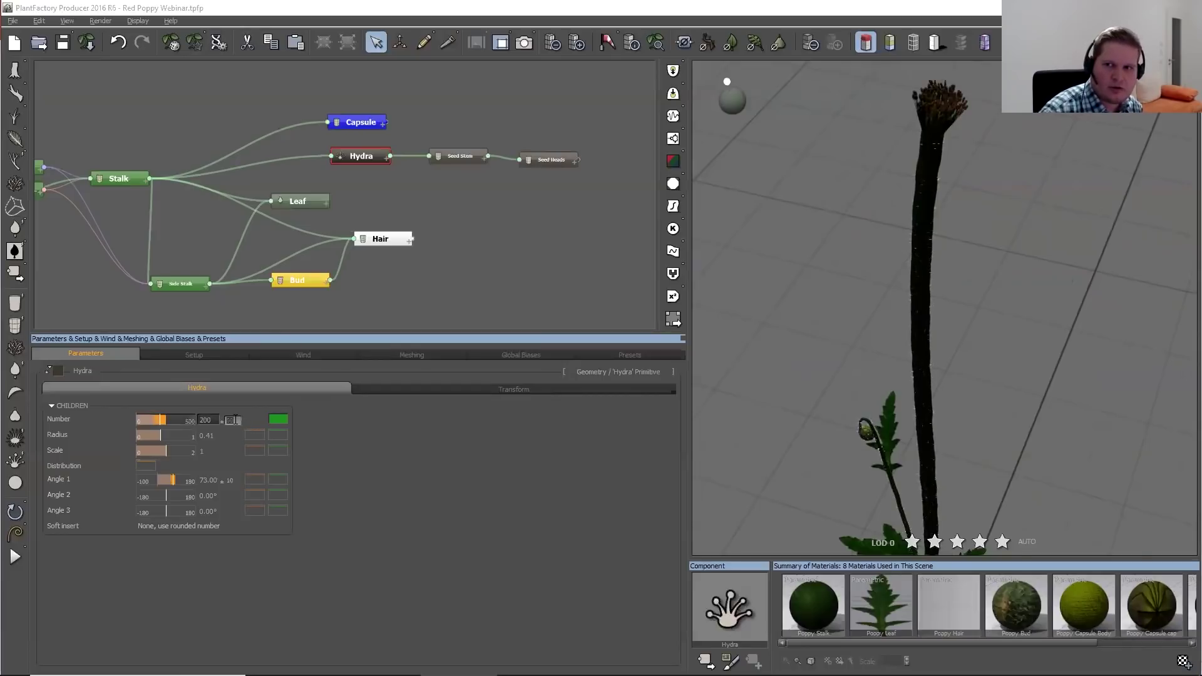
Review the shared transform settings of the Seed Stem and Seed Heads nodes
{"action": "left_click_drag", "start_coordinate": [962, 112], "coordinate": [948, 161]}
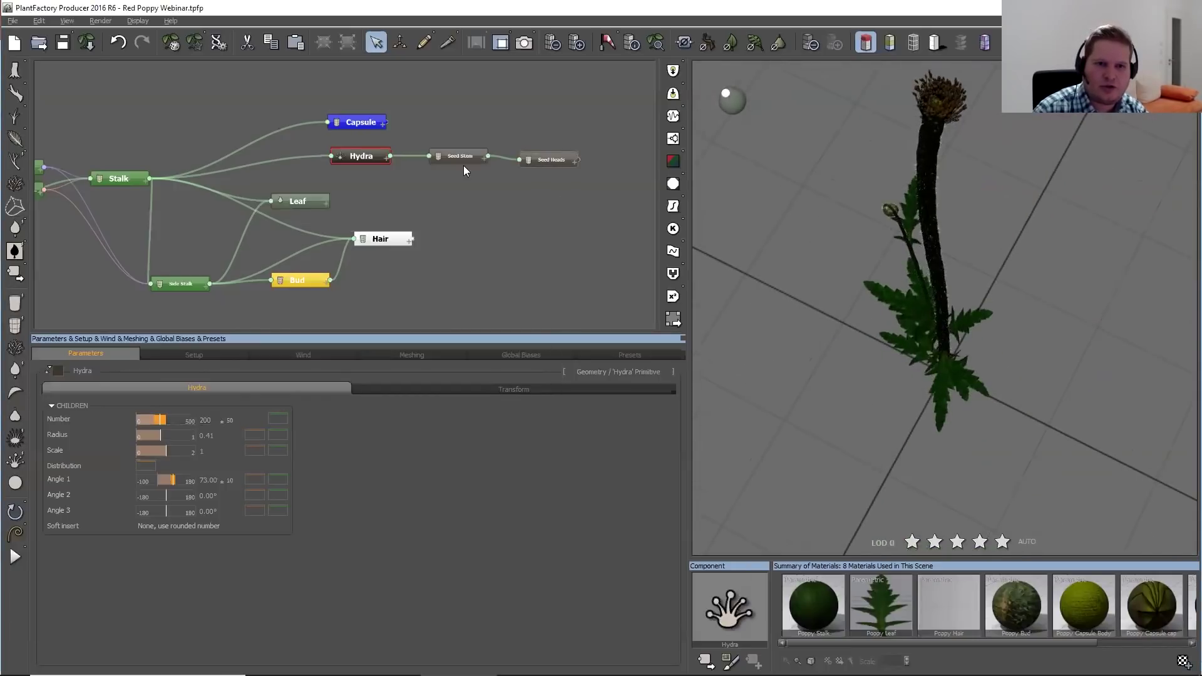
{"action": "left_click_drag", "start_coordinate": [558, 201], "coordinate": [469, 145]}
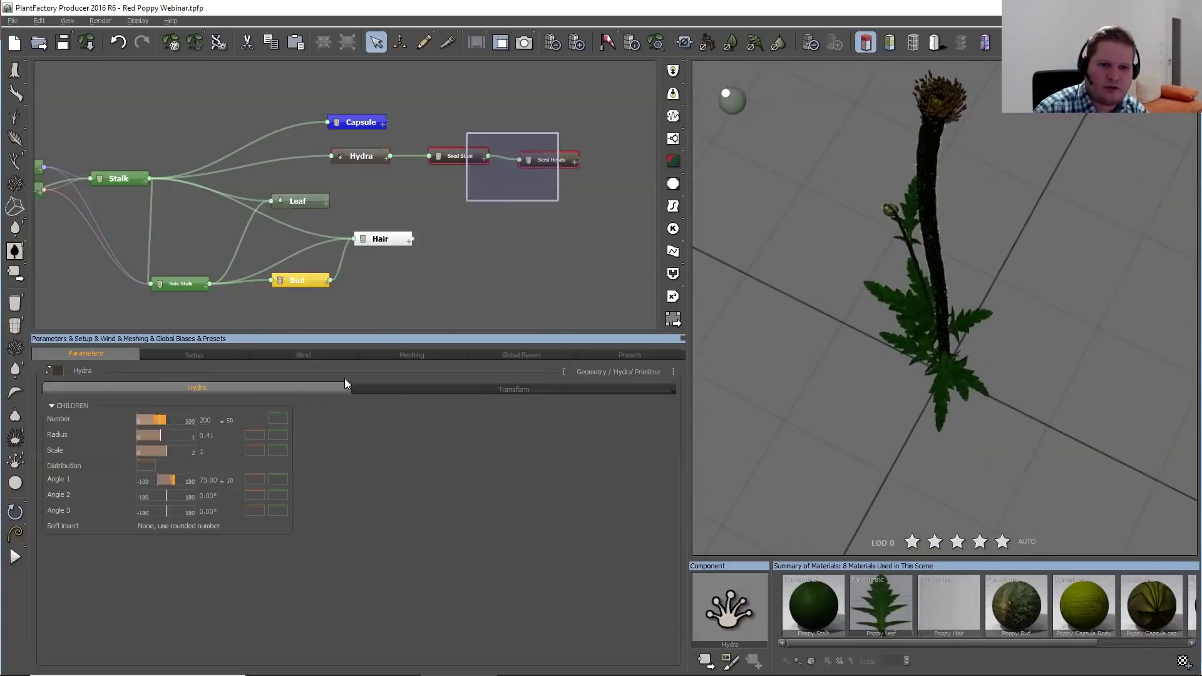
{"action": "left_click", "coordinate": [454, 386]}
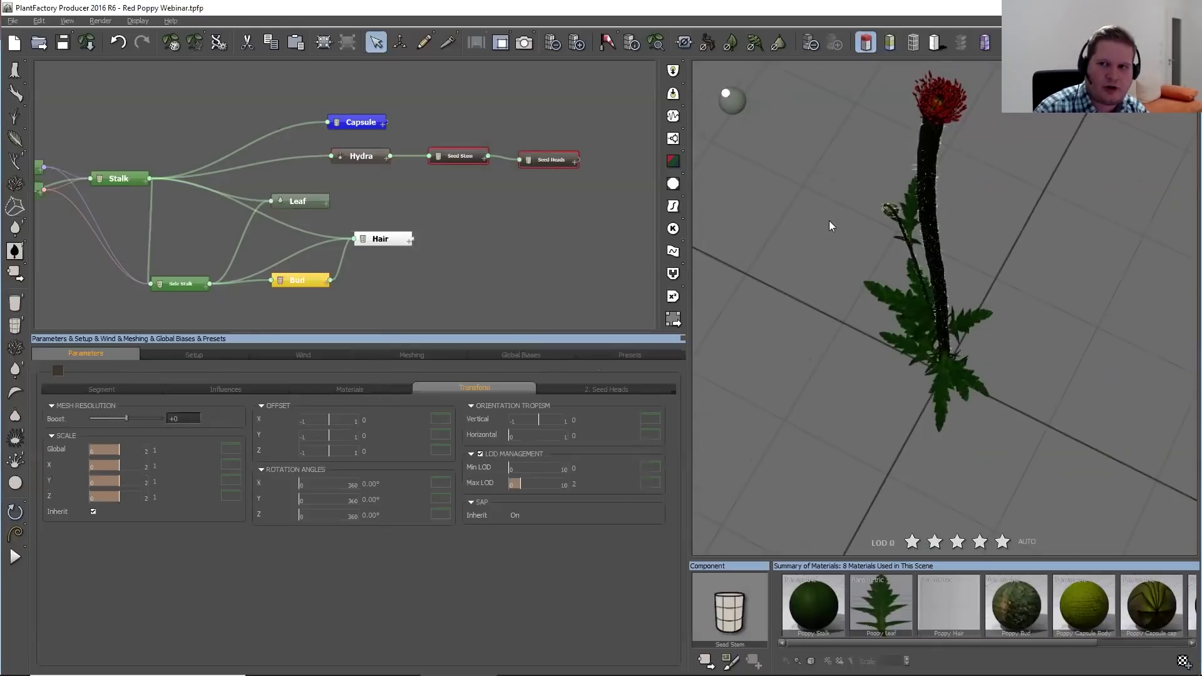
{"action": "left_click", "coordinate": [543, 253]}
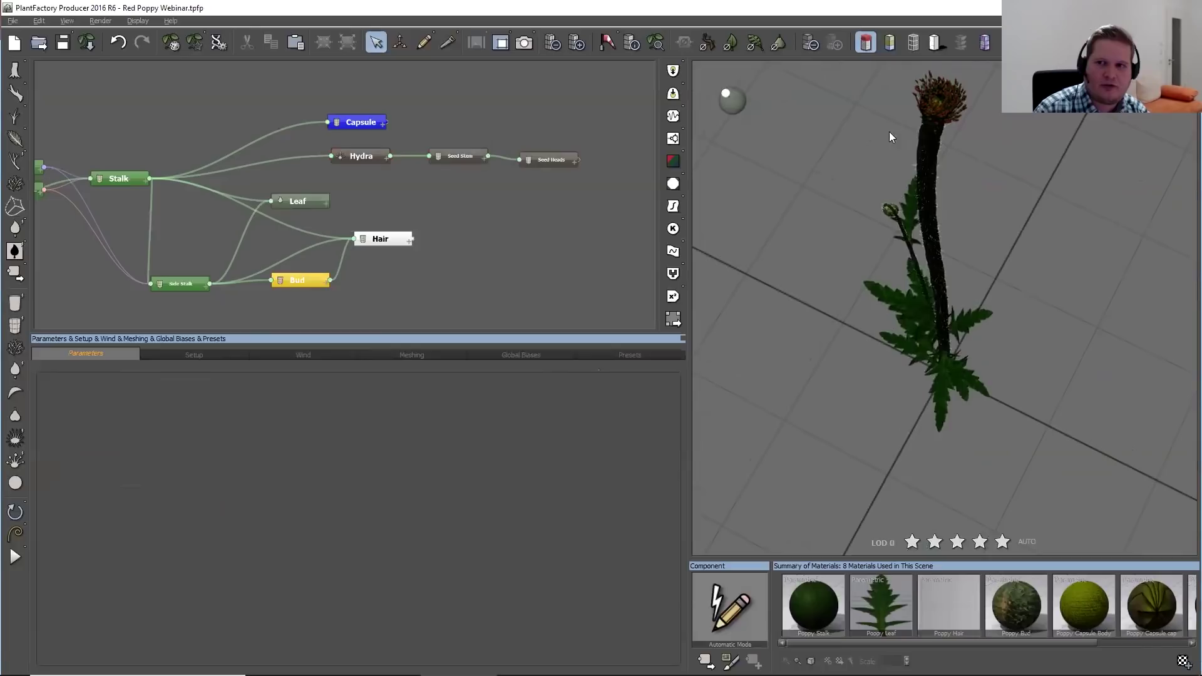
Examine the dense ring of seed stems around the capsule and the stalk below it from several angles and distances
{"action": "left_click_drag", "start_coordinate": [999, 103], "coordinate": [894, 352]}
{"action": "scroll", "coordinate": [894, 339], "scroll_direction": "up", "scroll_amount": 5}
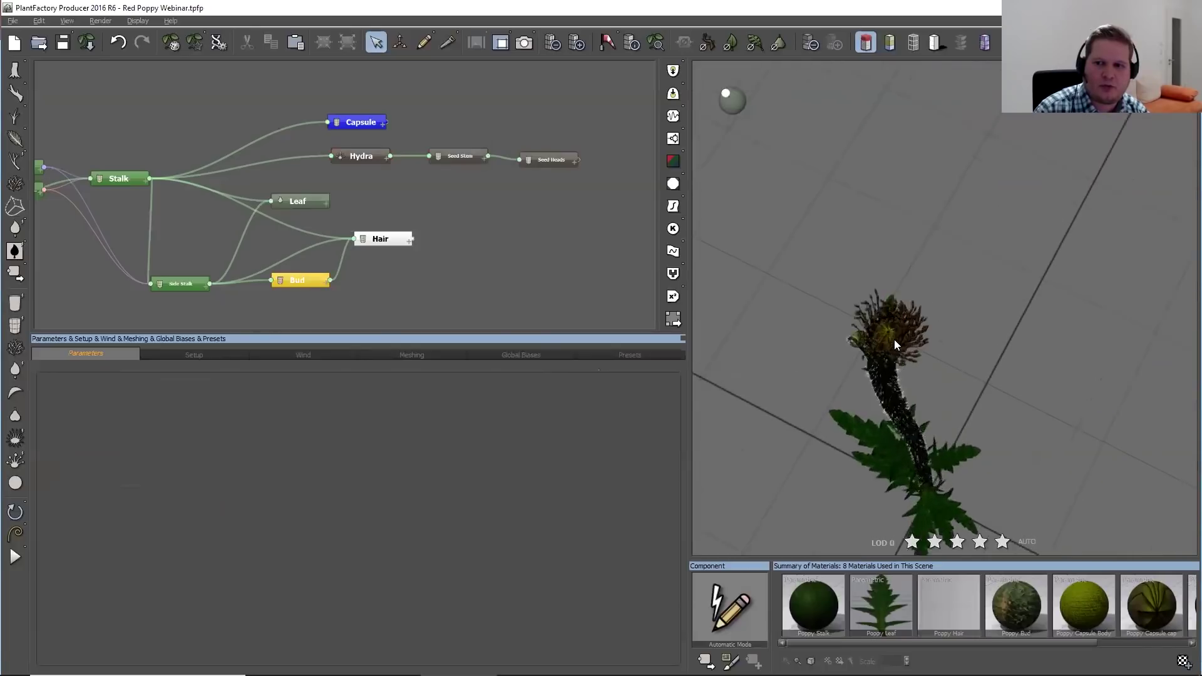
{"action": "left_click_drag", "start_coordinate": [1022, 382], "coordinate": [906, 337]}
{"action": "scroll", "coordinate": [1029, 398], "scroll_direction": "up", "scroll_amount": 8}
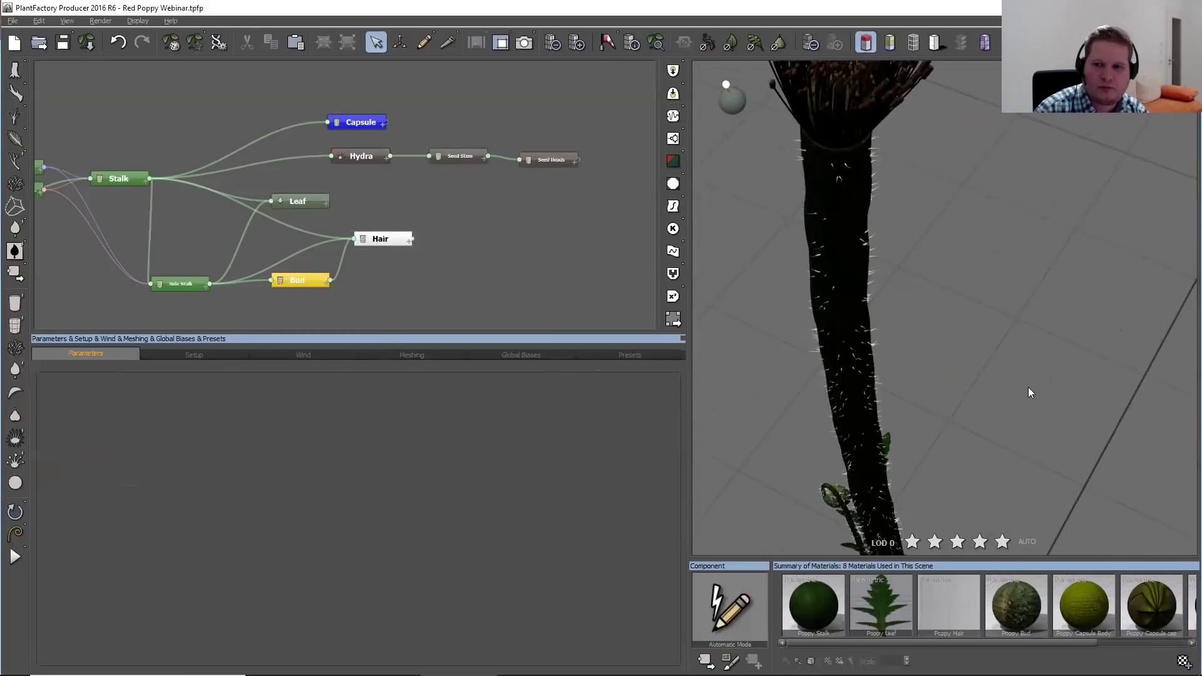
{"action": "scroll", "coordinate": [1021, 379], "scroll_direction": "down", "scroll_amount": 5}
{"action": "left_click_drag", "start_coordinate": [1014, 388], "coordinate": [949, 403]}
{"action": "scroll", "coordinate": [946, 400], "scroll_direction": "up", "scroll_amount": 2}
{"action": "scroll", "coordinate": [874, 213], "scroll_direction": "down", "scroll_amount": 1}
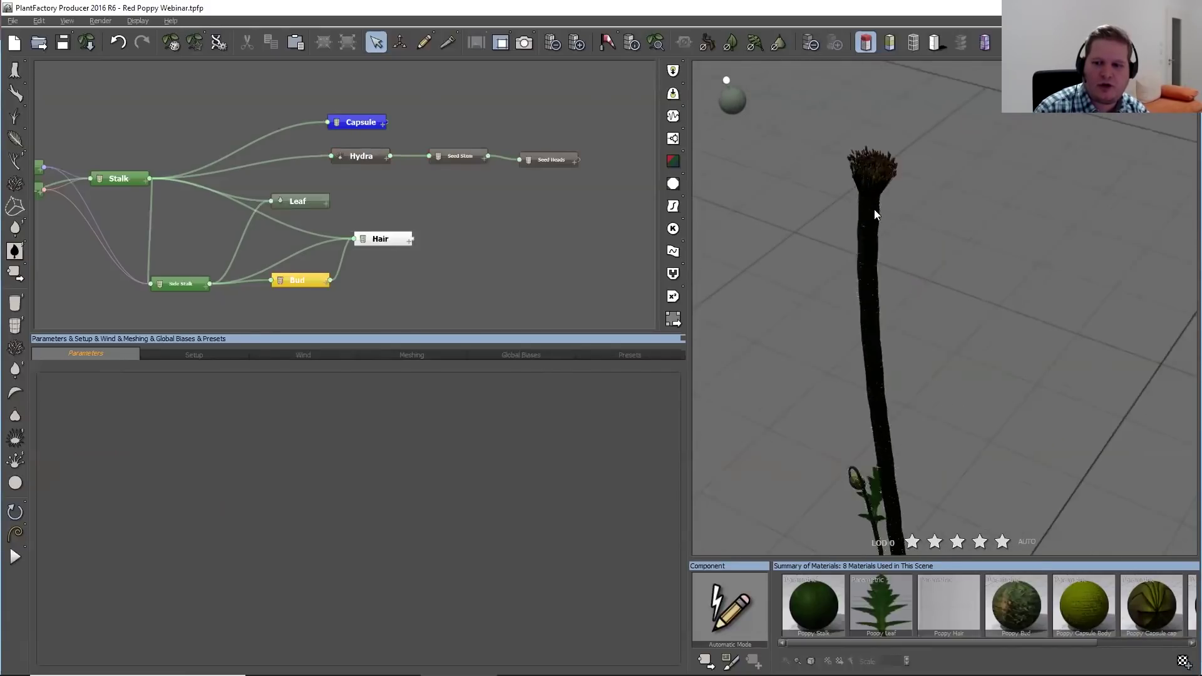
{"action": "left_click_drag", "start_coordinate": [886, 188], "coordinate": [886, 303]}
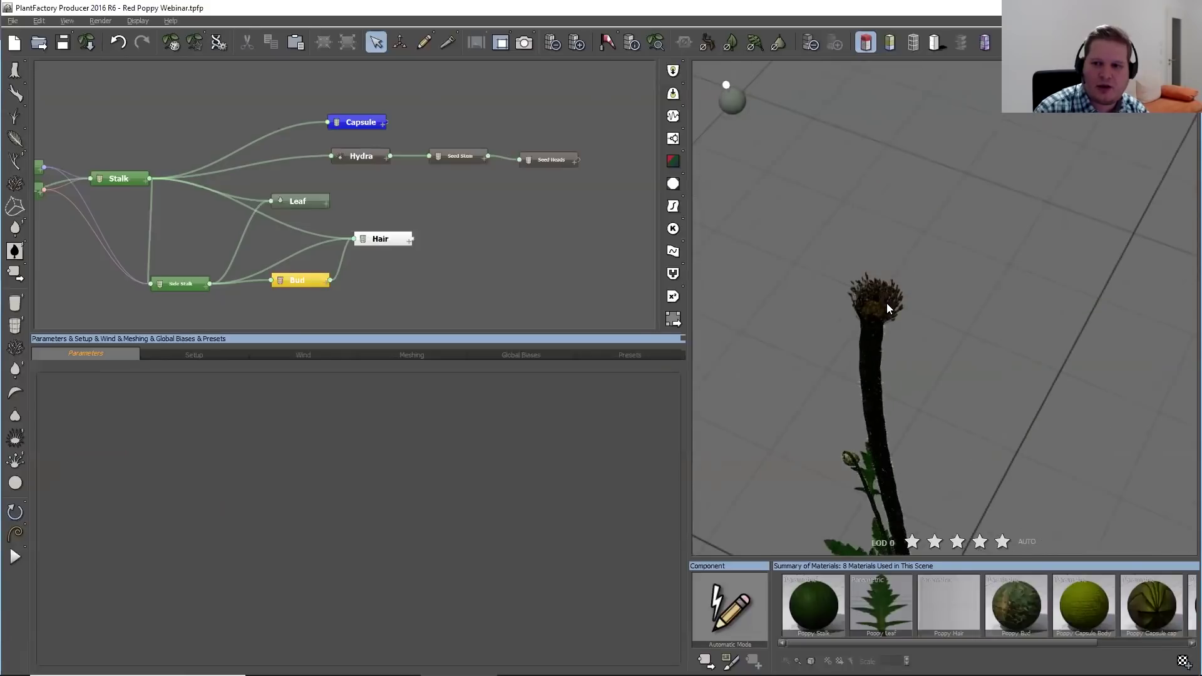
{"action": "scroll", "coordinate": [886, 303], "scroll_direction": "up", "scroll_amount": 3}
{"action": "left_click_drag", "start_coordinate": [947, 359], "coordinate": [867, 391]}
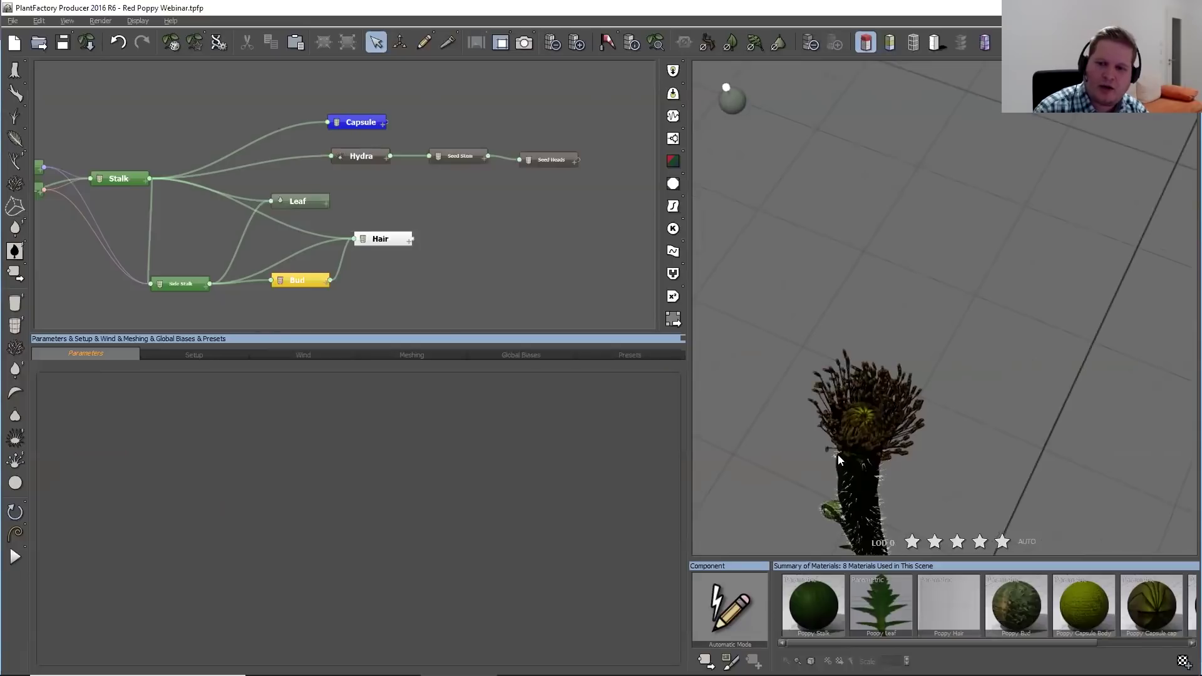
{"action": "scroll", "coordinate": [928, 457], "scroll_direction": "down", "scroll_amount": 2}
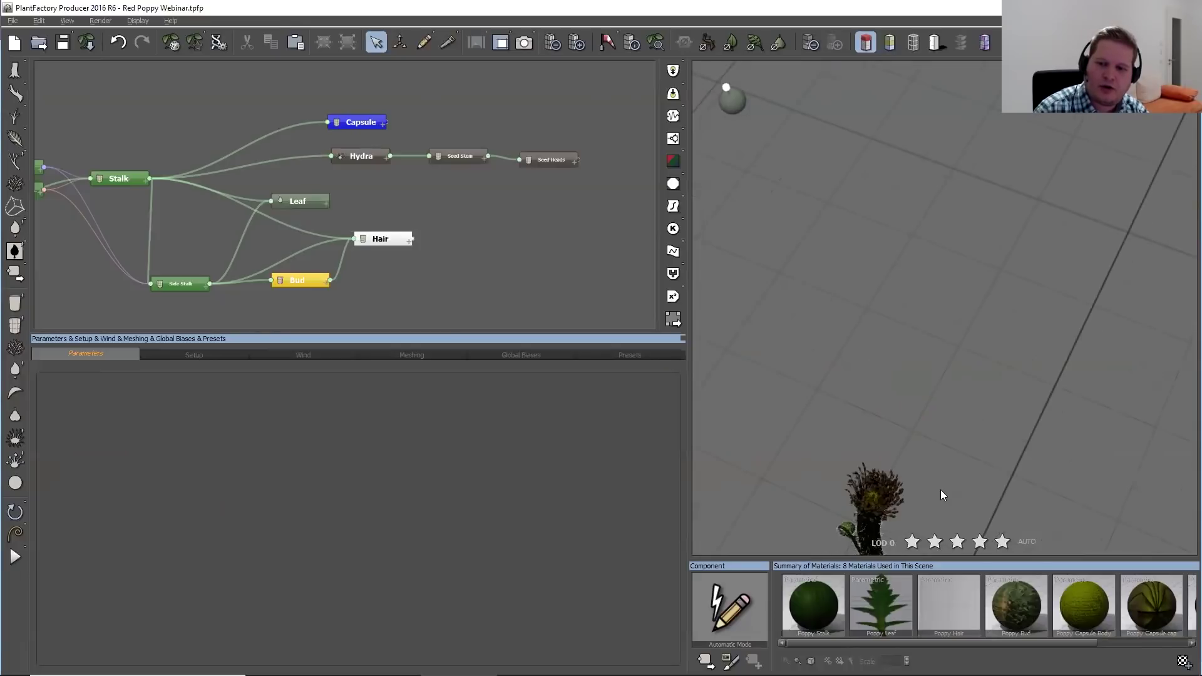
{"action": "left_click_drag", "start_coordinate": [941, 507], "coordinate": [933, 315]}
{"action": "scroll", "coordinate": [932, 315], "scroll_direction": "down", "scroll_amount": 2}
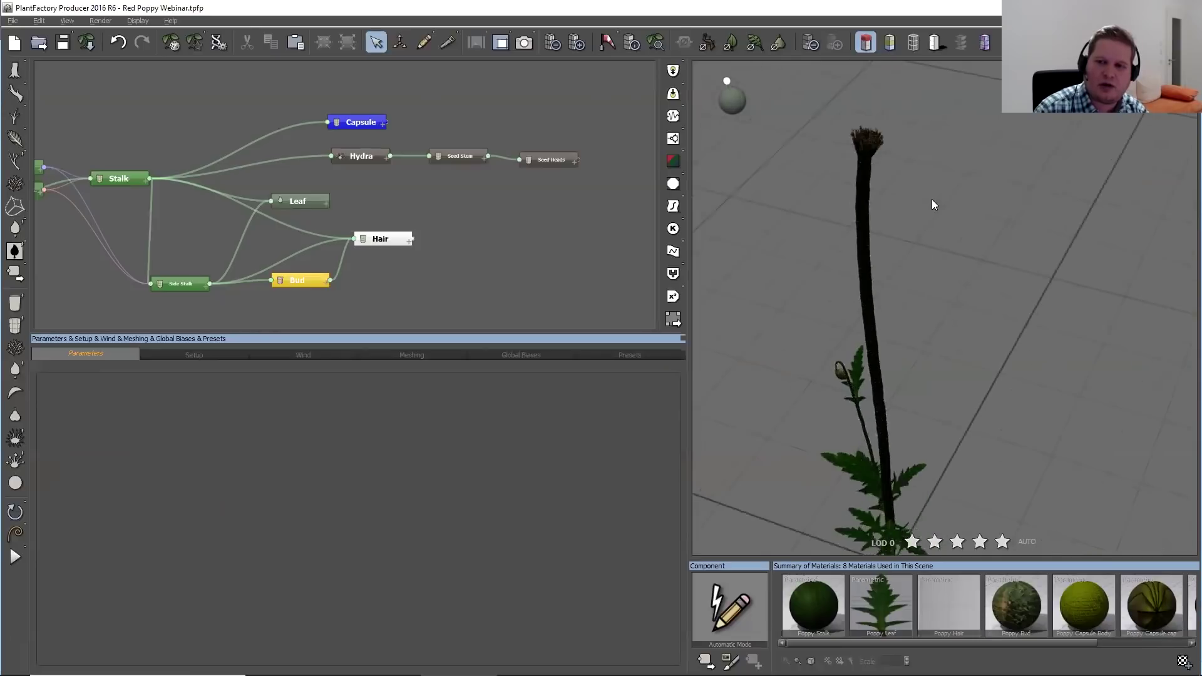
{"action": "left_click_drag", "start_coordinate": [936, 213], "coordinate": [804, 174]}
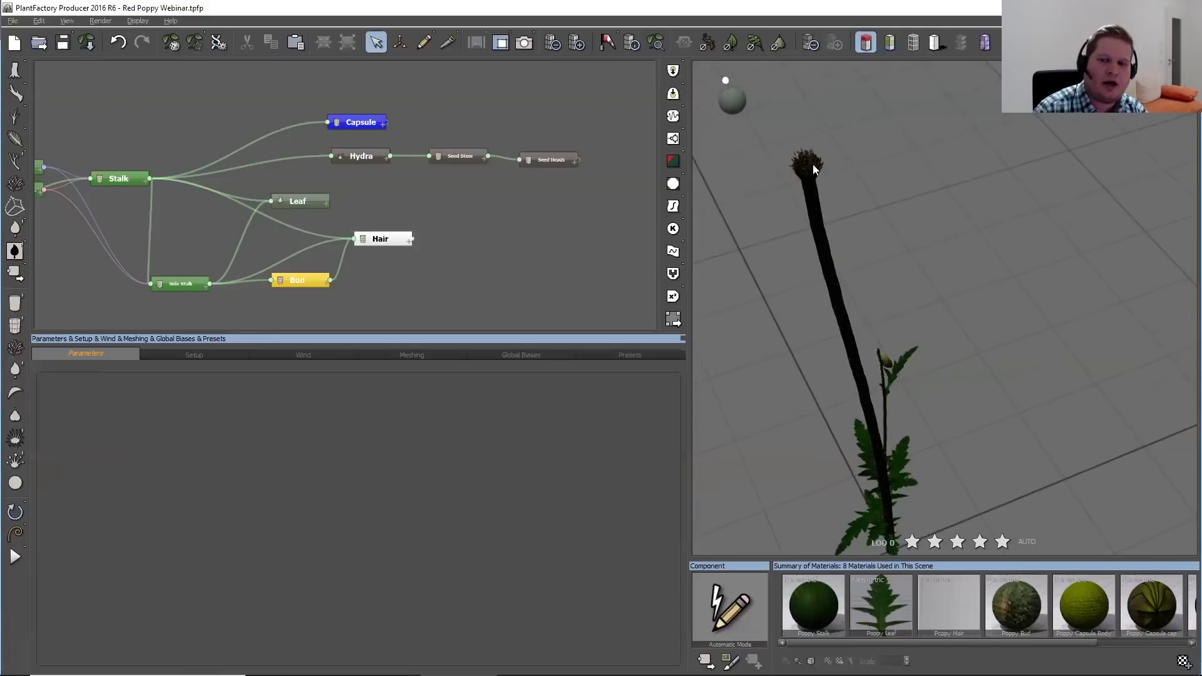
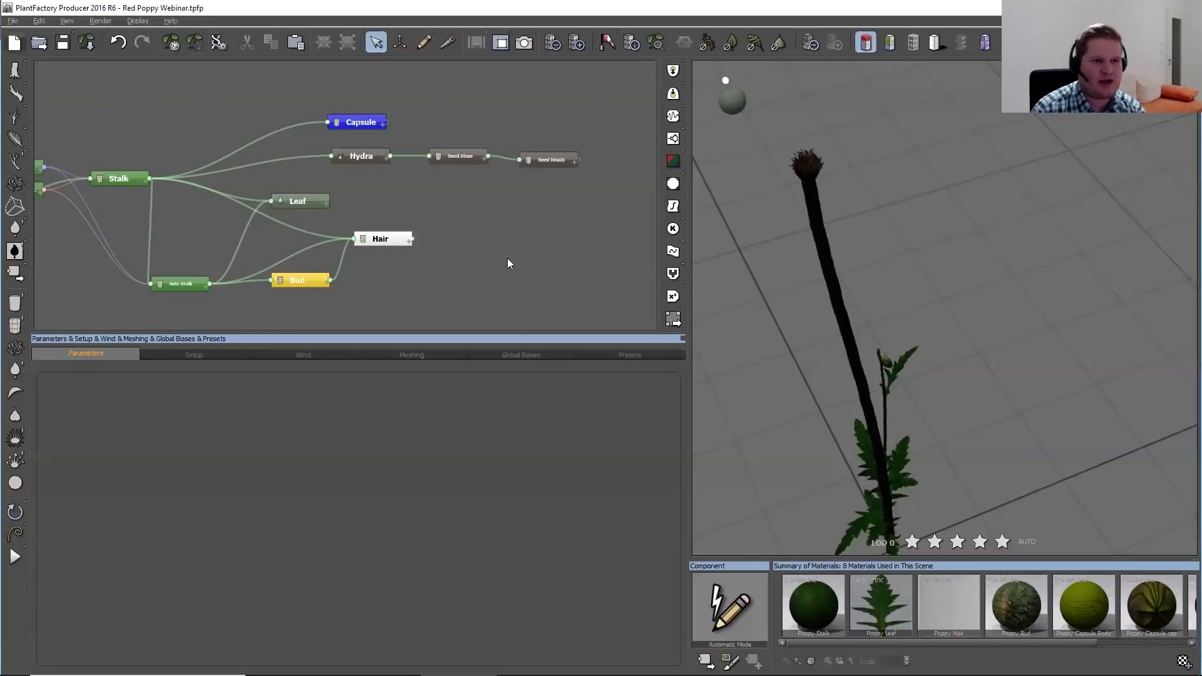
Start a new empty plant, add a Flower primitive and connect its input to the Root node
{"action": "key", "text": "ctrl+n"}
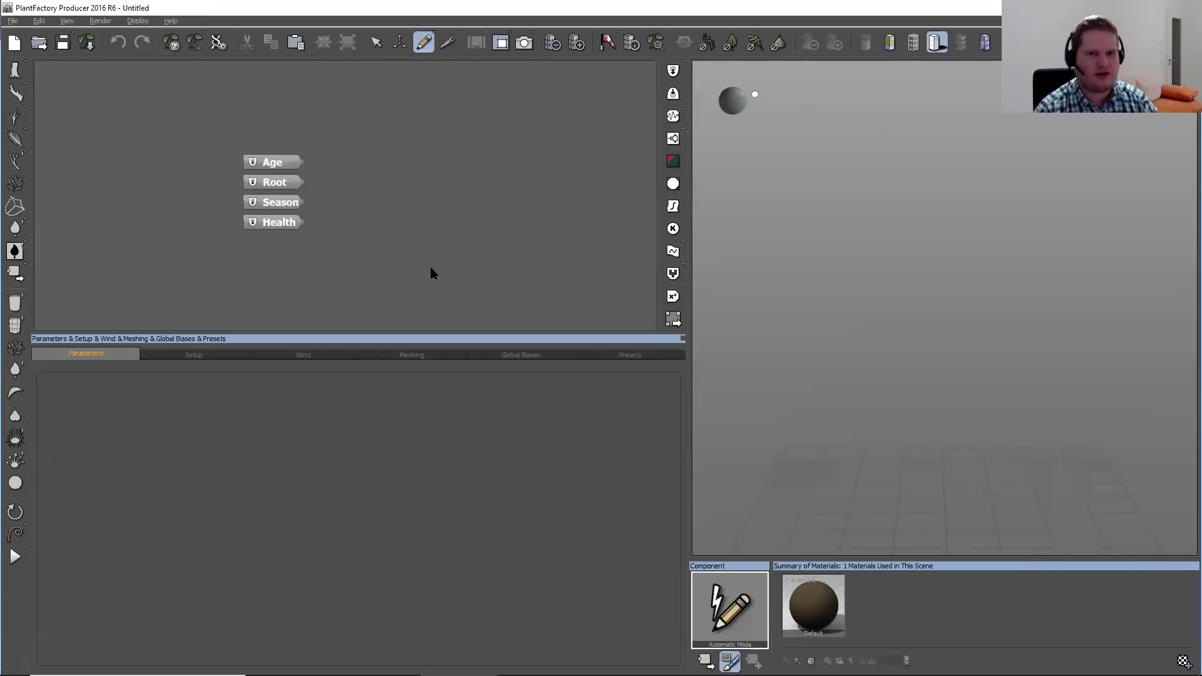
{"action": "mouse_move", "coordinate": [418, 202]}
{"action": "right_mouse_down"}
{"action": "mouse_move", "coordinate": [391, 169]}
{"action": "mouse_move", "coordinate": [301, 166]}
{"action": "right_mouse_up"}
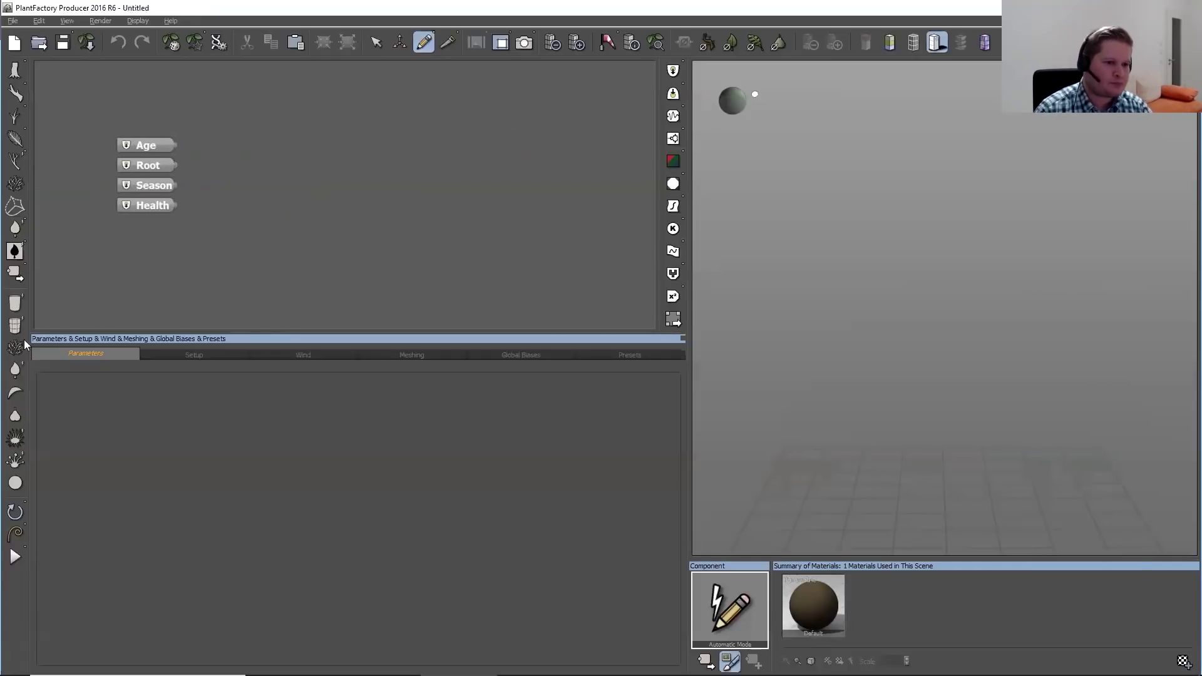
{"action": "left_click", "coordinate": [22, 211]}
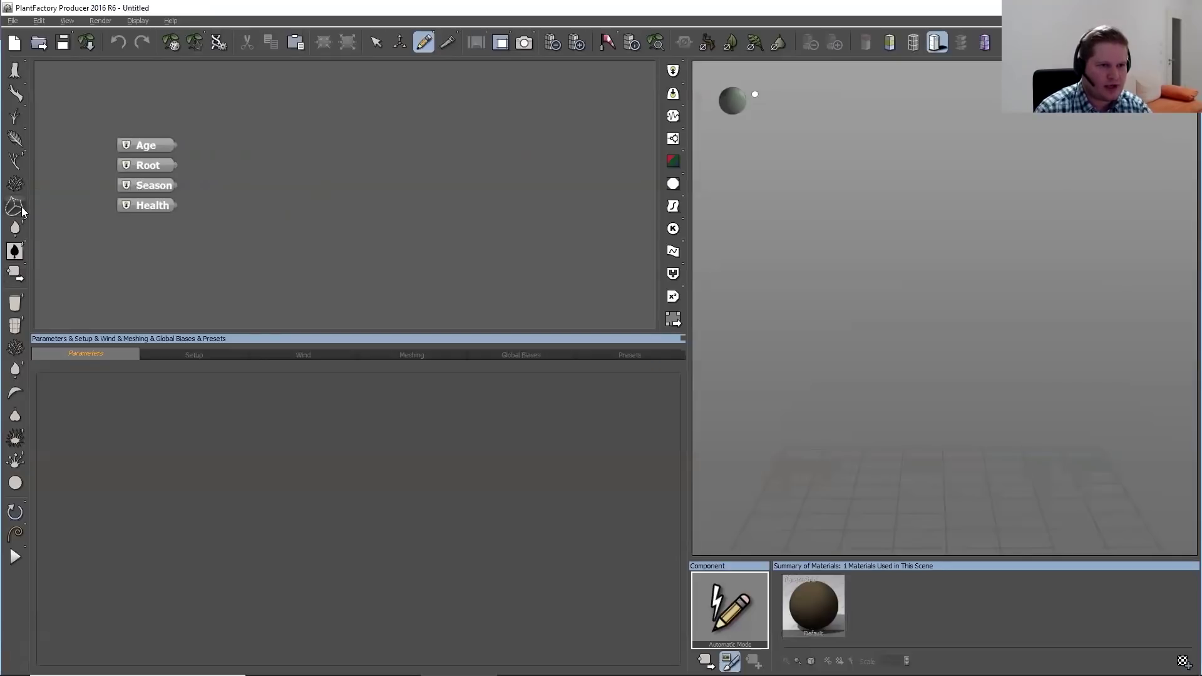
{"action": "left_click_drag", "start_coordinate": [316, 187], "coordinate": [164, 172]}
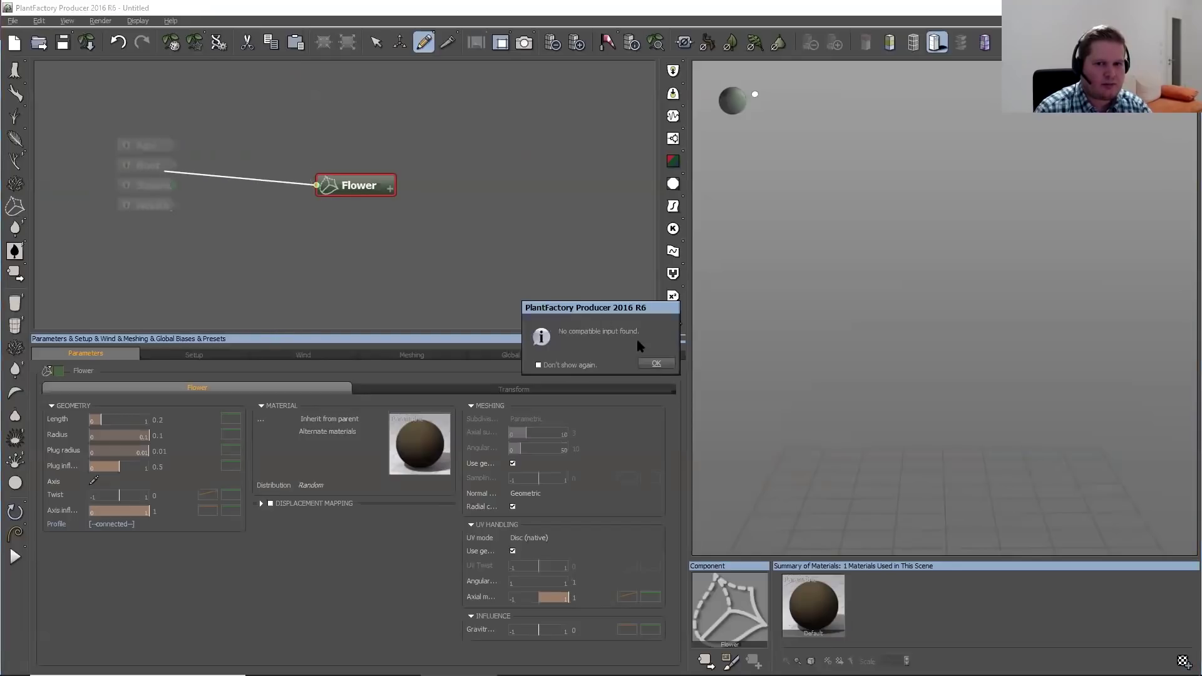
{"action": "left_click", "coordinate": [656, 363]}
{"action": "left_click", "coordinate": [389, 189]}
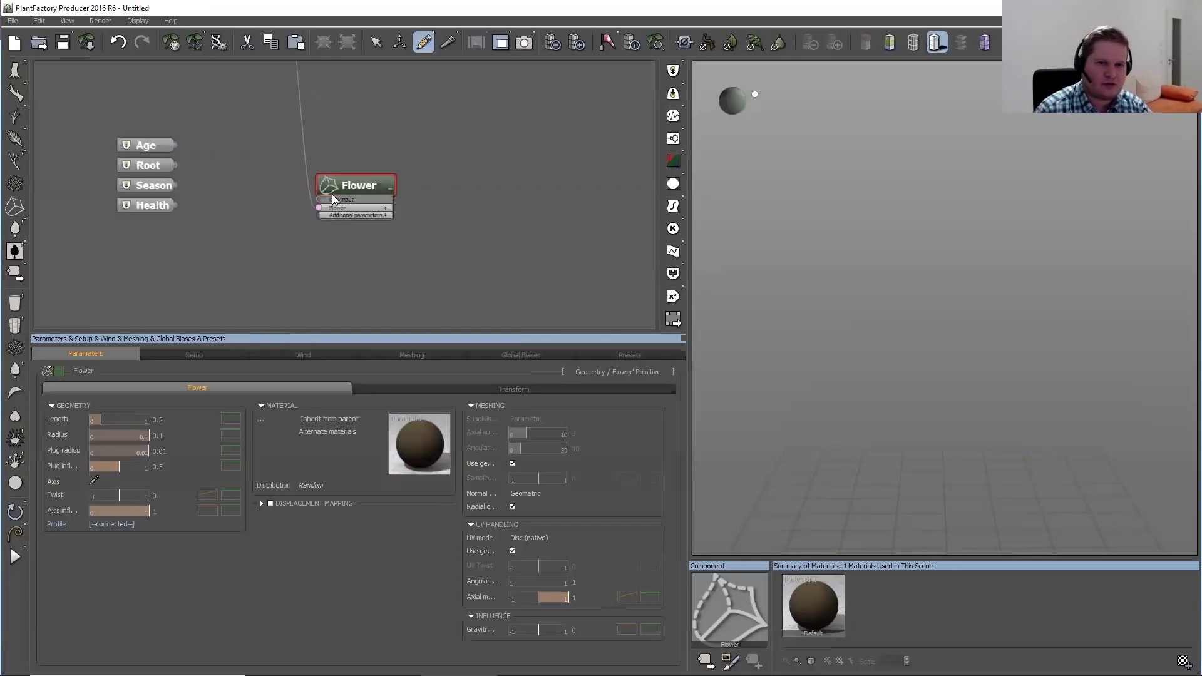
{"action": "left_click_drag", "start_coordinate": [316, 200], "coordinate": [141, 164]}
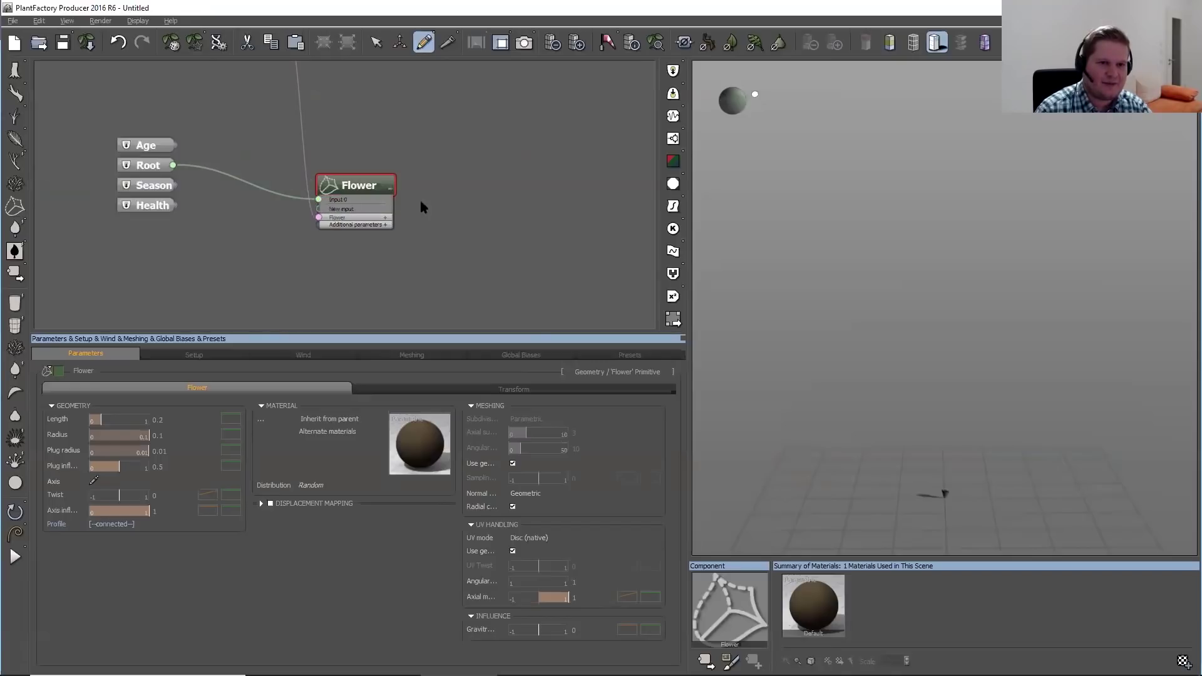
{"action": "left_click", "coordinate": [391, 188]}
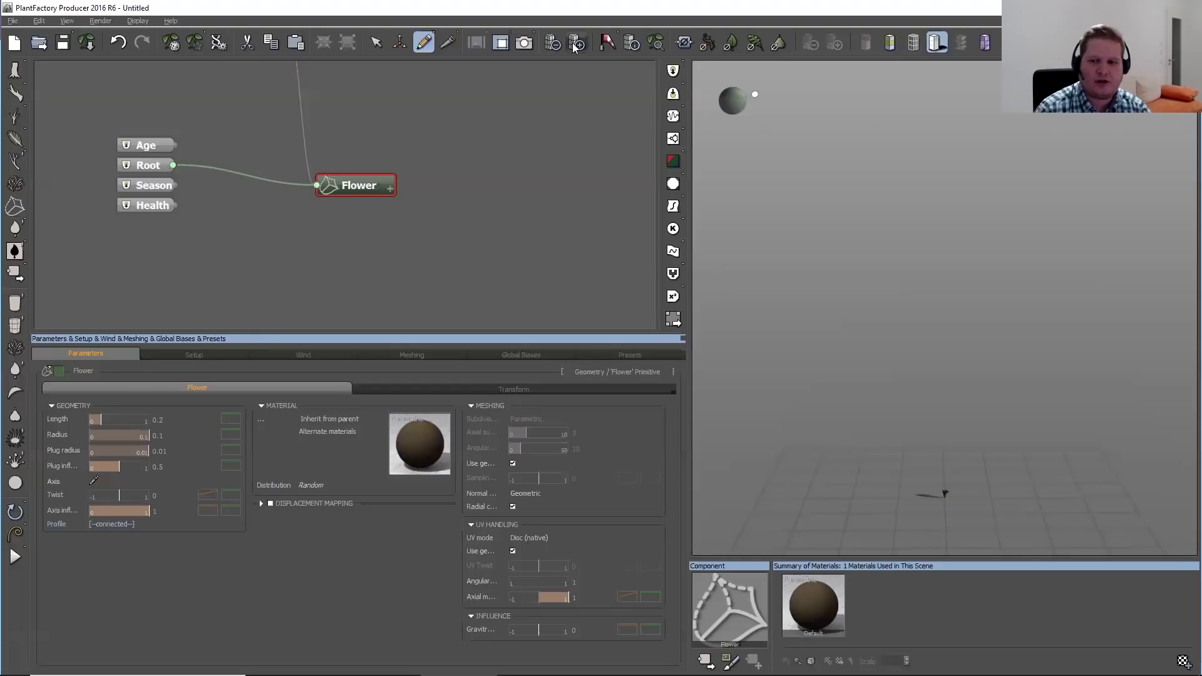
Move the Trumpet node closer to the Flower node and inspect its inner profile curve and the lobed flower shape
{"action": "left_click", "coordinate": [651, 45]}
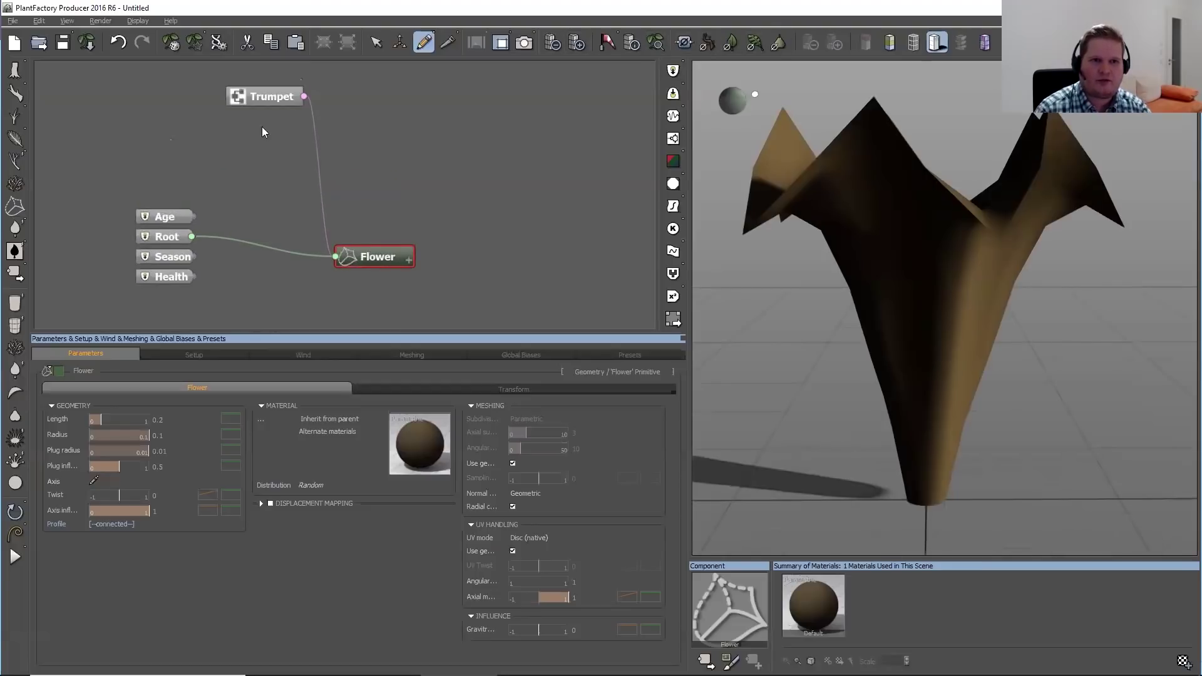
{"action": "left_click_drag", "start_coordinate": [265, 107], "coordinate": [282, 206]}
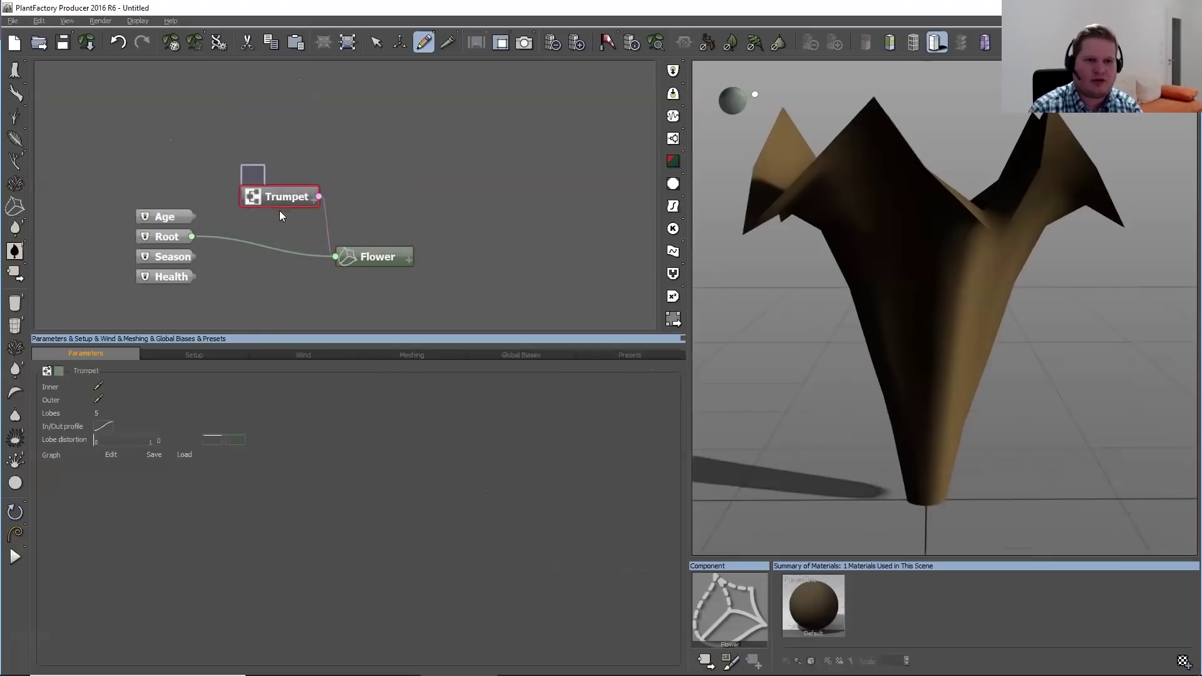
{"action": "left_click", "coordinate": [631, 45]}
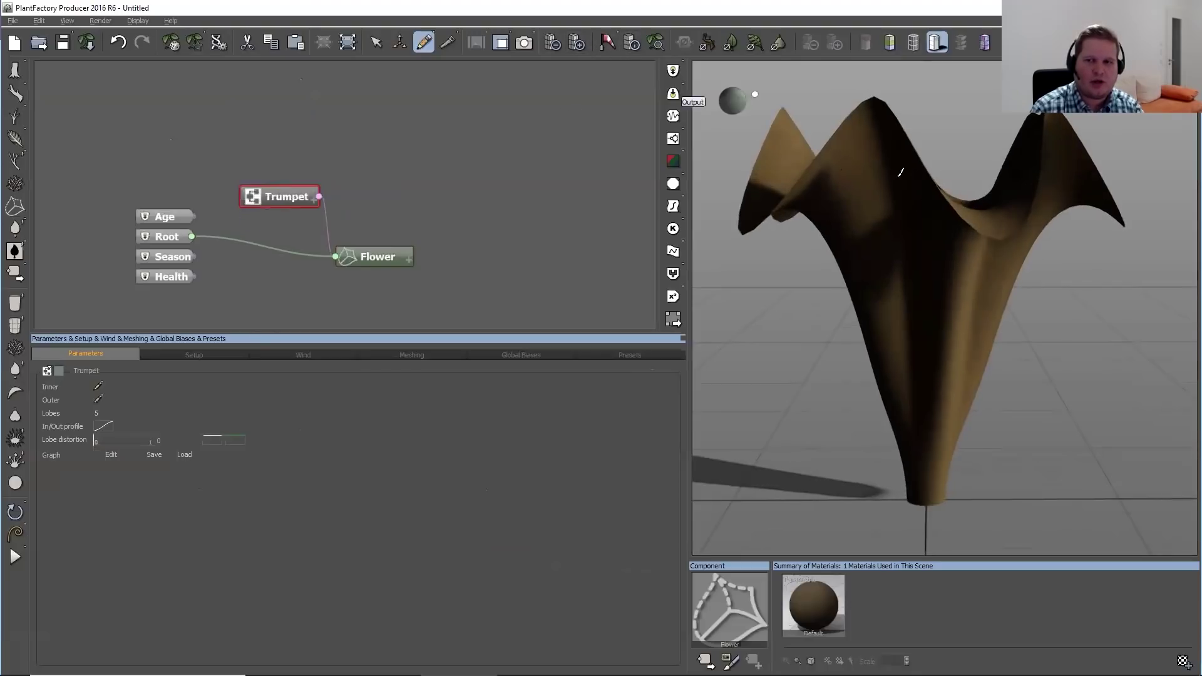
{"action": "scroll", "coordinate": [911, 177], "scroll_direction": "up", "scroll_amount": 3}
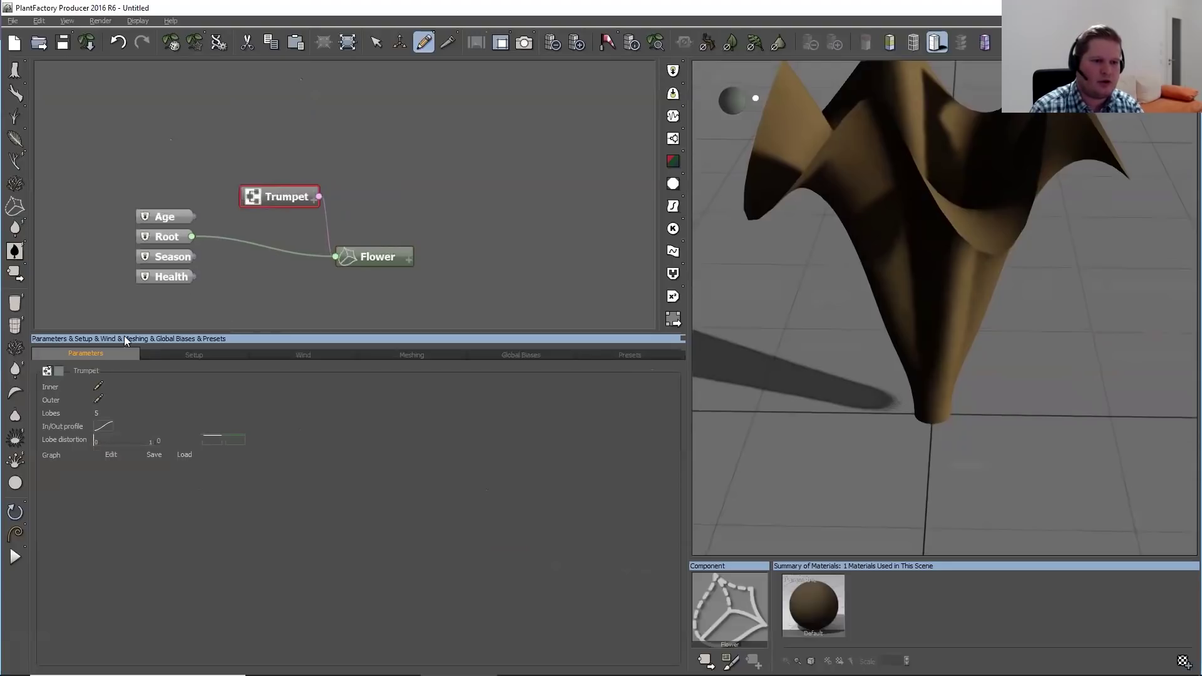
{"action": "left_click", "coordinate": [98, 386]}
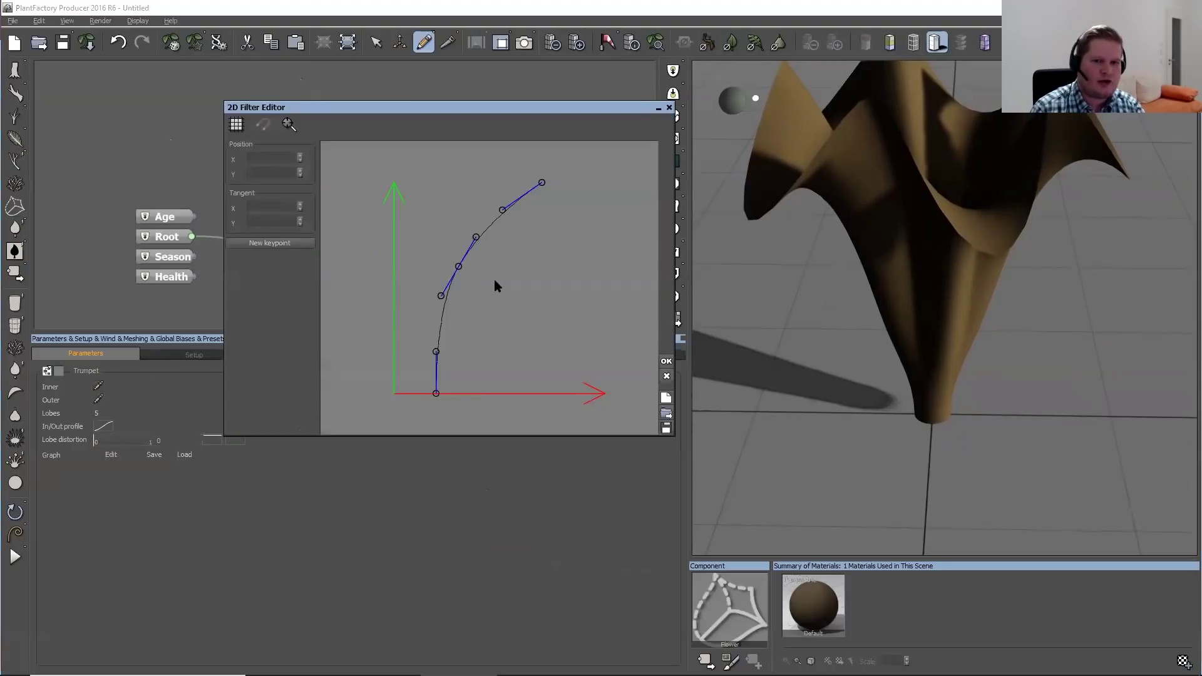
{"action": "left_click", "coordinate": [666, 376]}
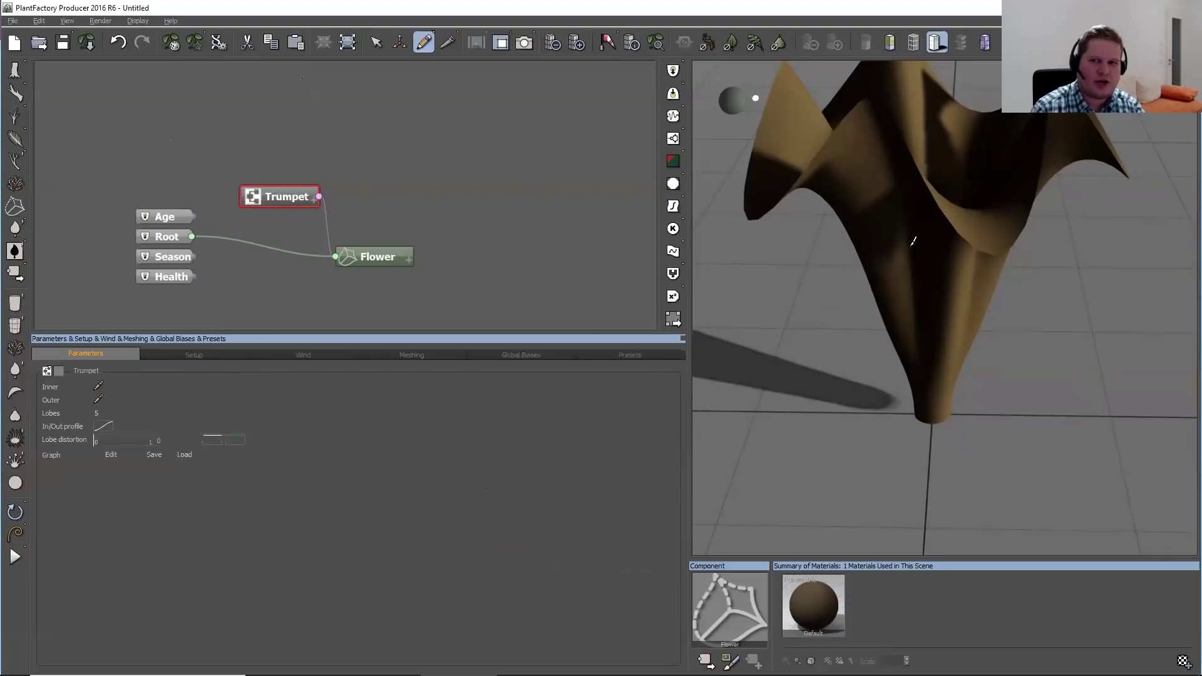
{"action": "left_click_drag", "start_coordinate": [1004, 299], "coordinate": [813, 191]}
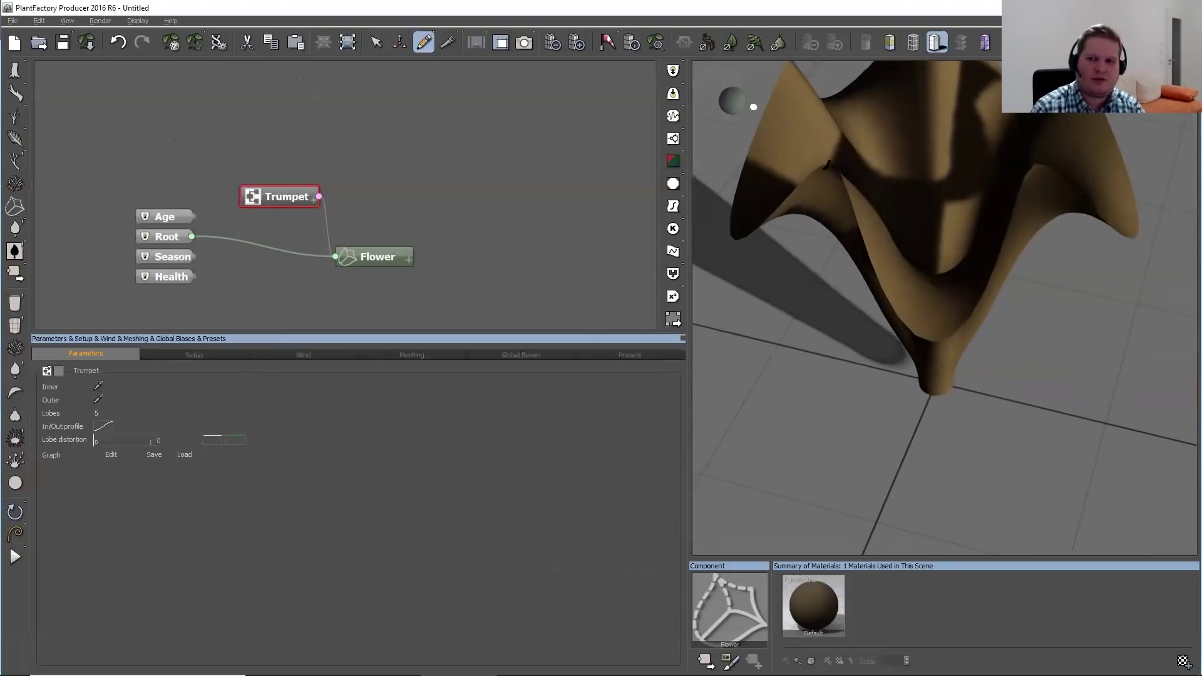
Delete the Trumpet node that drives the flower's profile
{"action": "left_click_drag", "start_coordinate": [302, 232], "coordinate": [206, 156]}
{"action": "left_click", "coordinate": [238, 149]}
{"action": "left_click_drag", "start_coordinate": [281, 199], "coordinate": [343, 223]}
{"action": "key", "text": "Delete"}
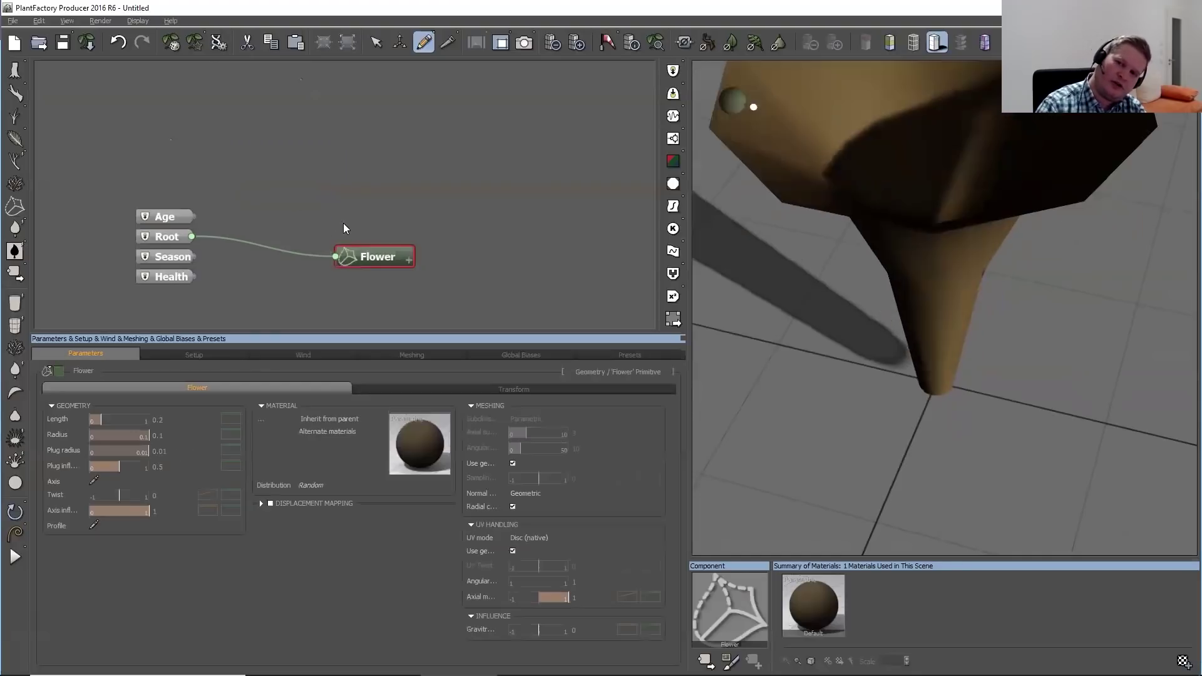
Show the flower in wireframe and set its length to 0.4
{"action": "left_click_drag", "start_coordinate": [914, 301], "coordinate": [904, 128]}
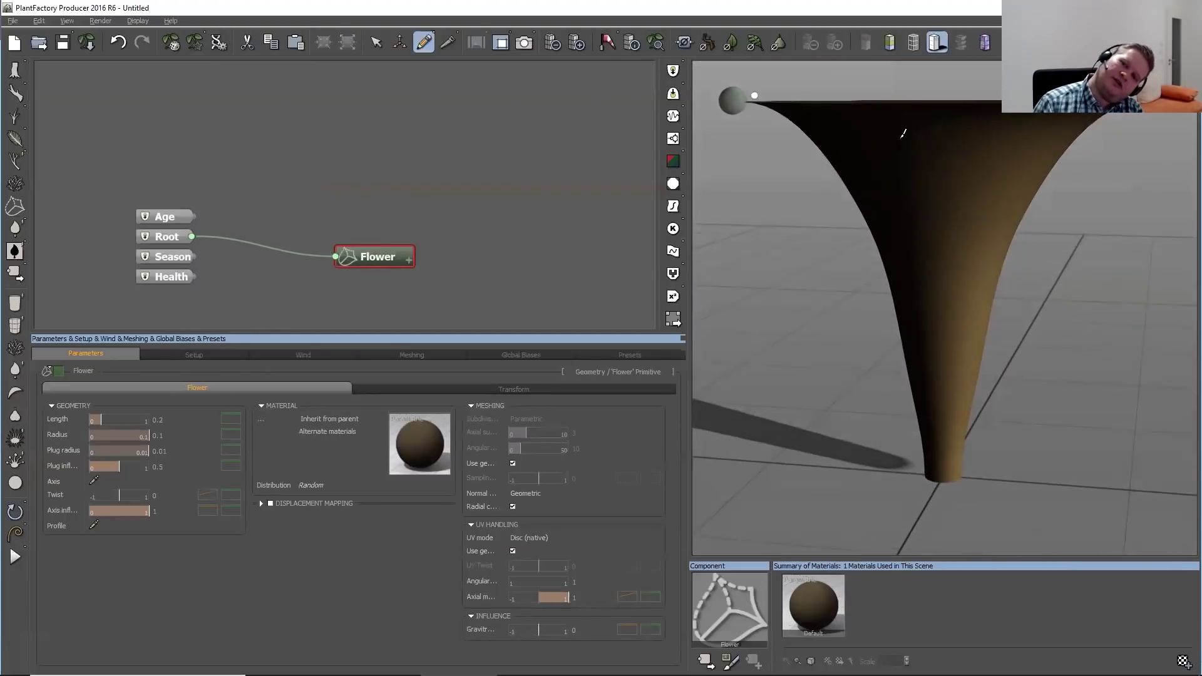
{"action": "left_click", "coordinate": [913, 42]}
{"action": "mouse_move", "coordinate": [1048, 238]}
{"action": "left_mouse_down"}
{"action": "mouse_move", "coordinate": [1039, 253]}
{"action": "mouse_move", "coordinate": [1048, 206]}
{"action": "mouse_move", "coordinate": [1047, 228]}
{"action": "left_mouse_up"}
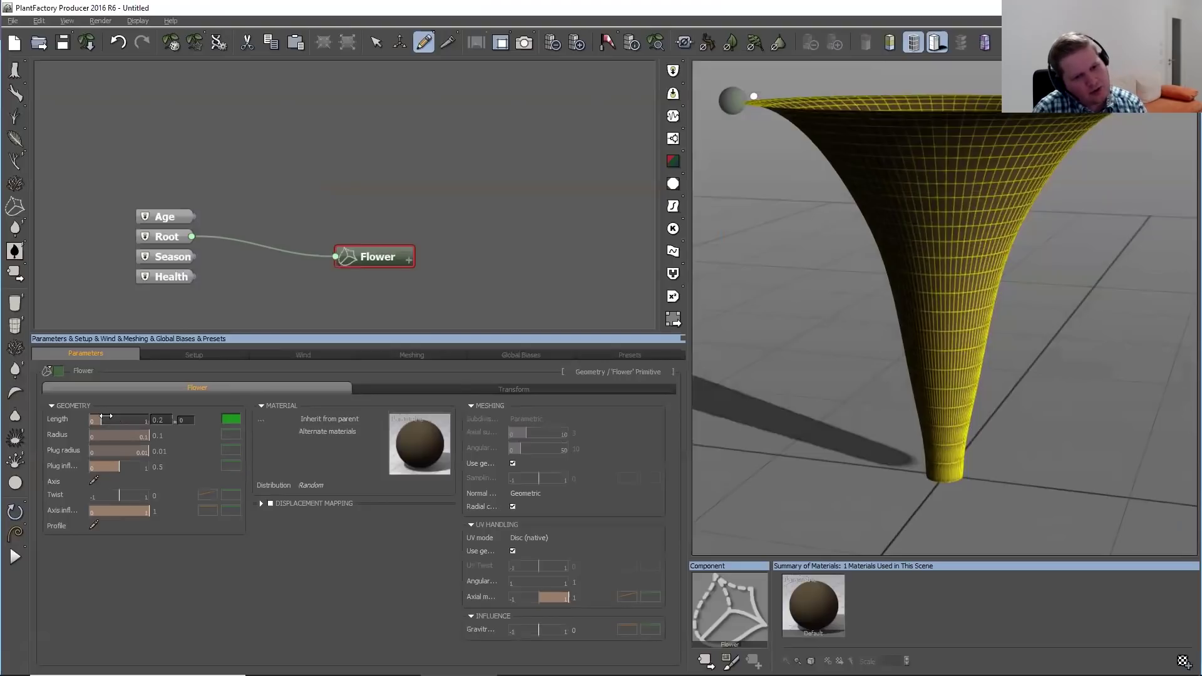
{"action": "left_click_drag", "start_coordinate": [106, 416], "coordinate": [111, 418]}
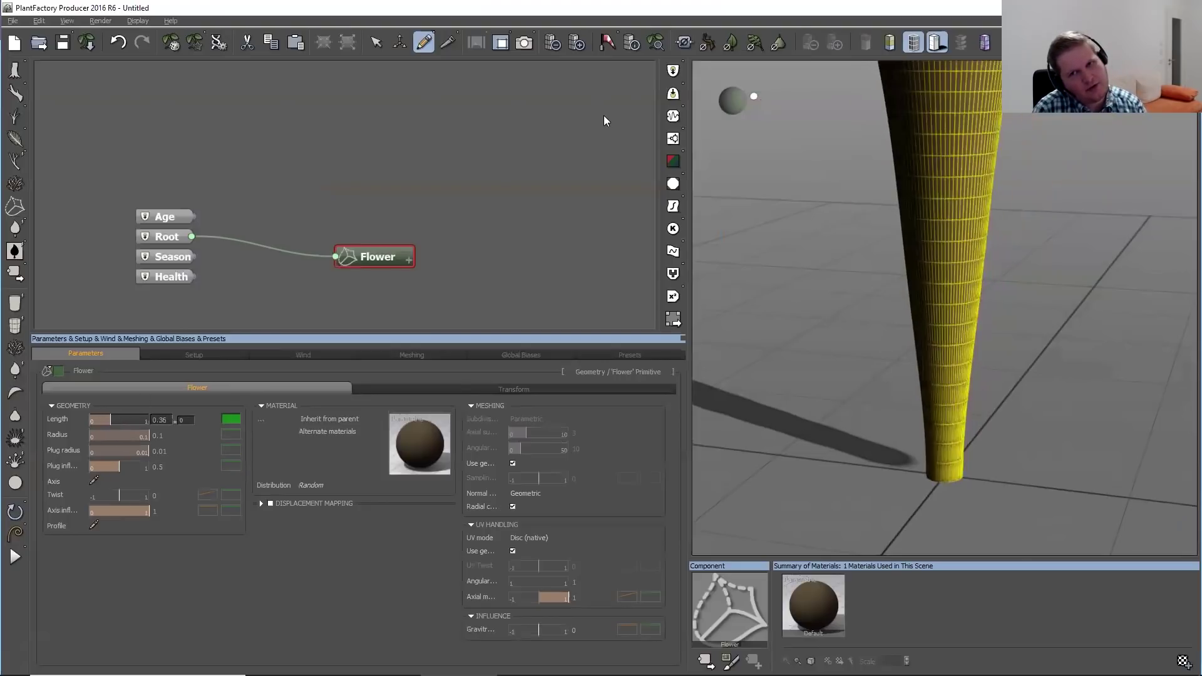
{"action": "left_click", "coordinate": [655, 42]}
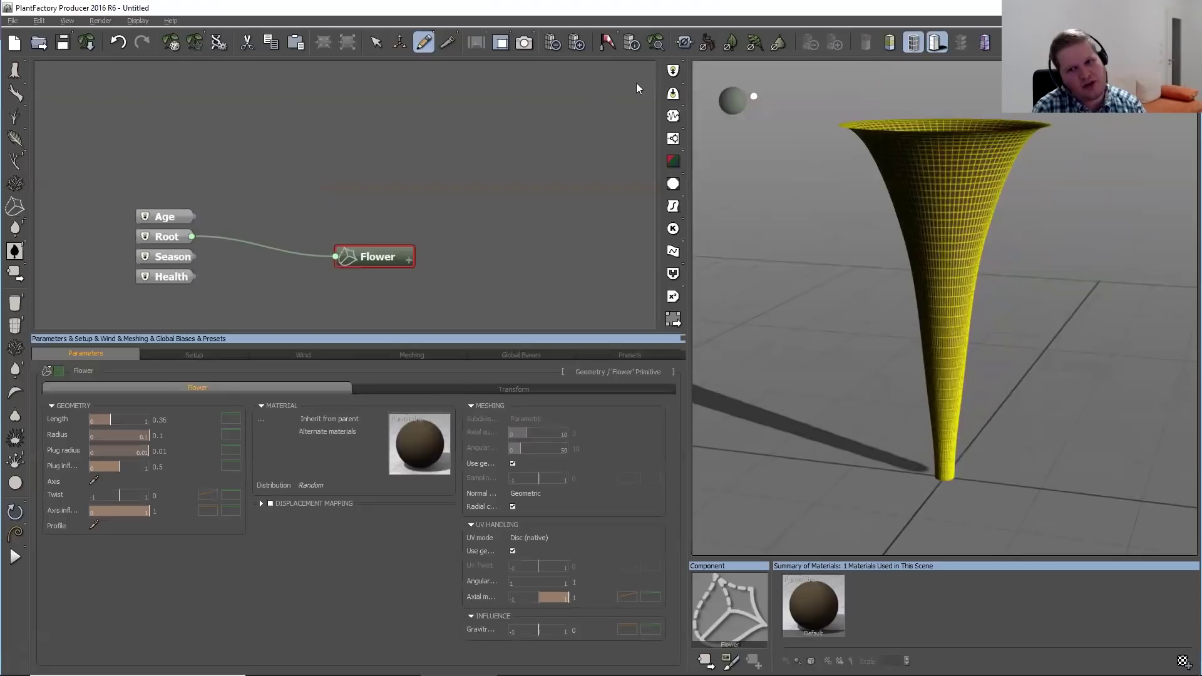
{"action": "mouse_move", "coordinate": [137, 419]}
{"action": "left_mouse_down"}
{"action": "mouse_move", "coordinate": [117, 418]}
{"action": "mouse_move", "coordinate": [133, 418]}
{"action": "left_mouse_up"}
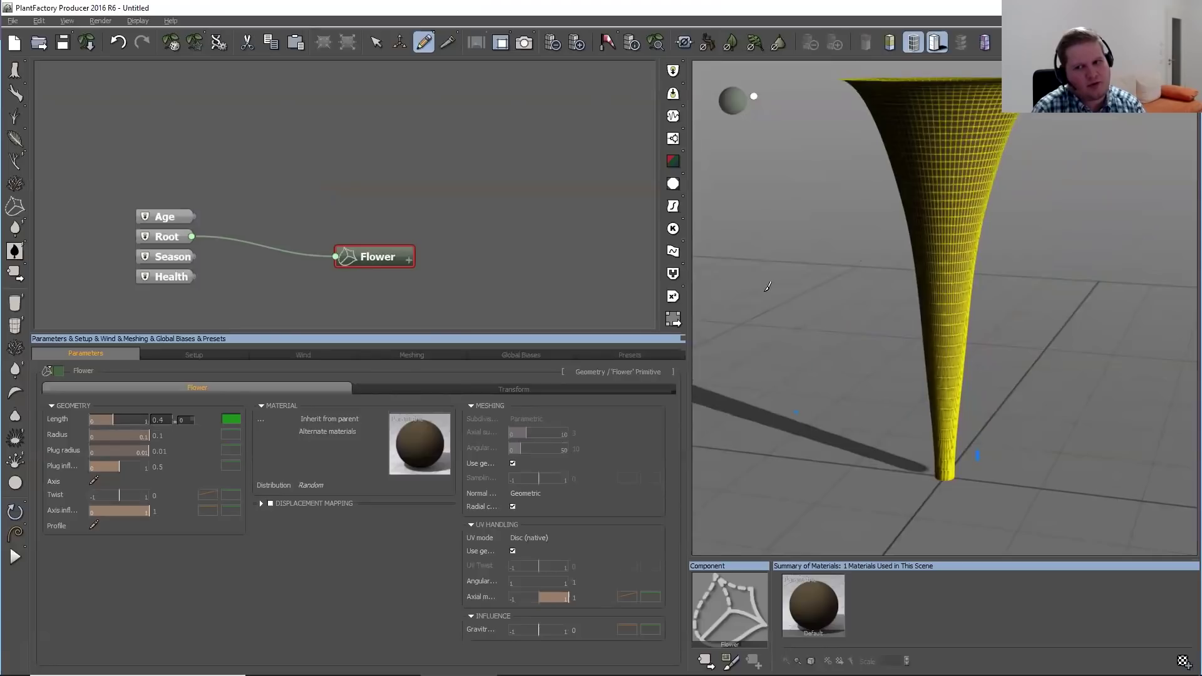
Set the flower's radius to 0.11, plug radius to 0 and plug influence to 1.54
{"action": "left_click_drag", "start_coordinate": [159, 435], "coordinate": [164, 430]}
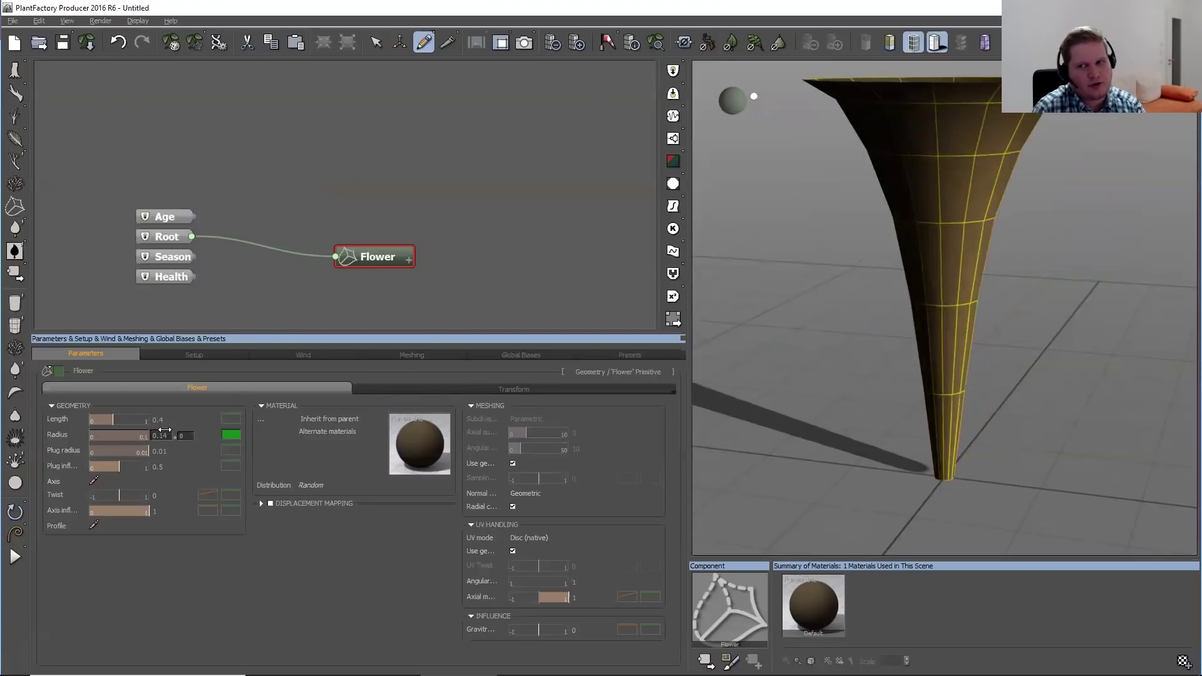
{"action": "left_click_drag", "start_coordinate": [151, 435], "coordinate": [114, 448]}
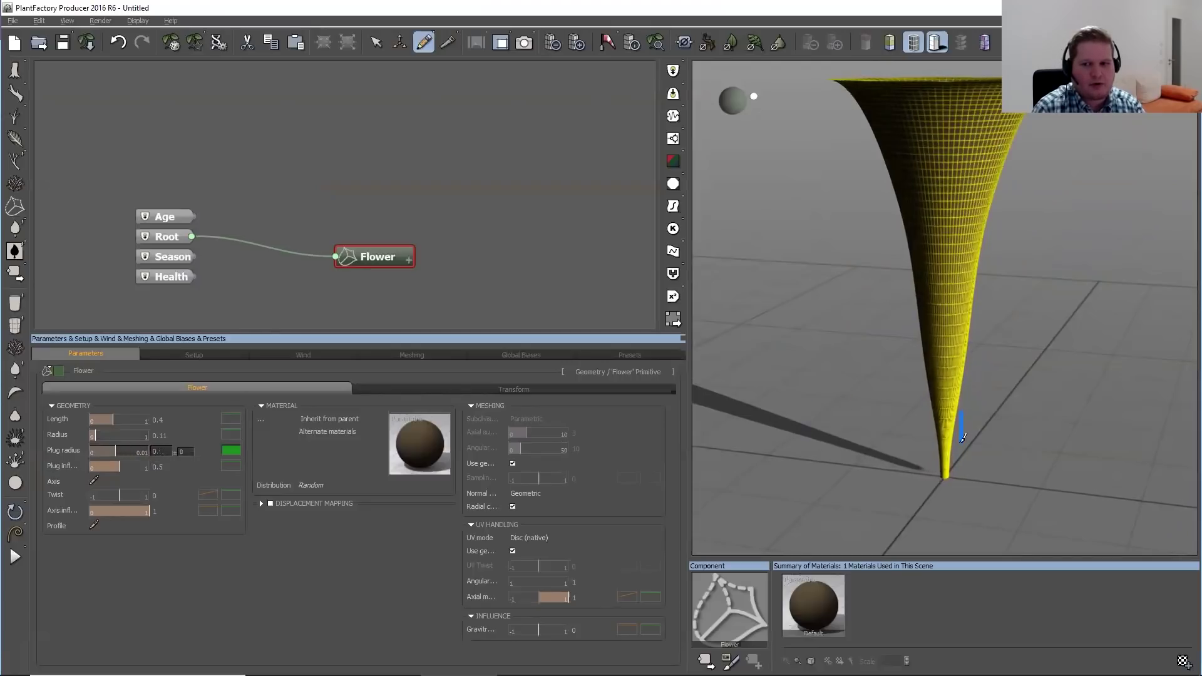
{"action": "left_click_drag", "start_coordinate": [133, 463], "coordinate": [182, 466]}
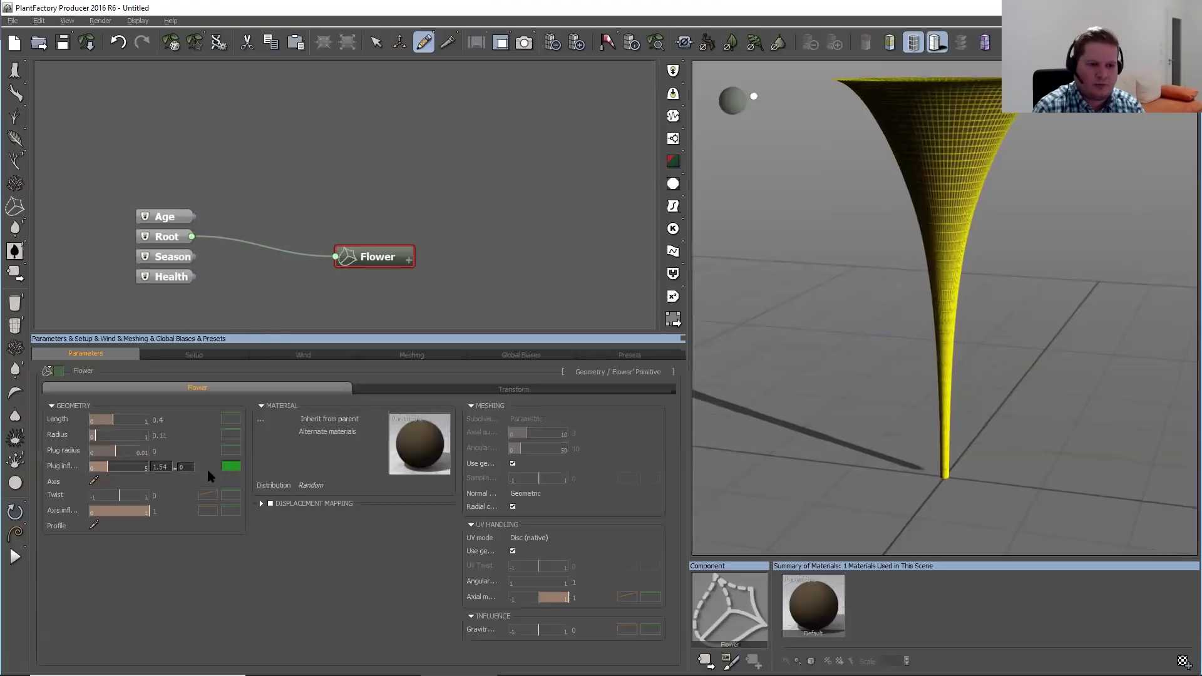
Add points to the flower's axis spline, bend it into an S-like curve and apply it
{"action": "left_click", "coordinate": [94, 481]}
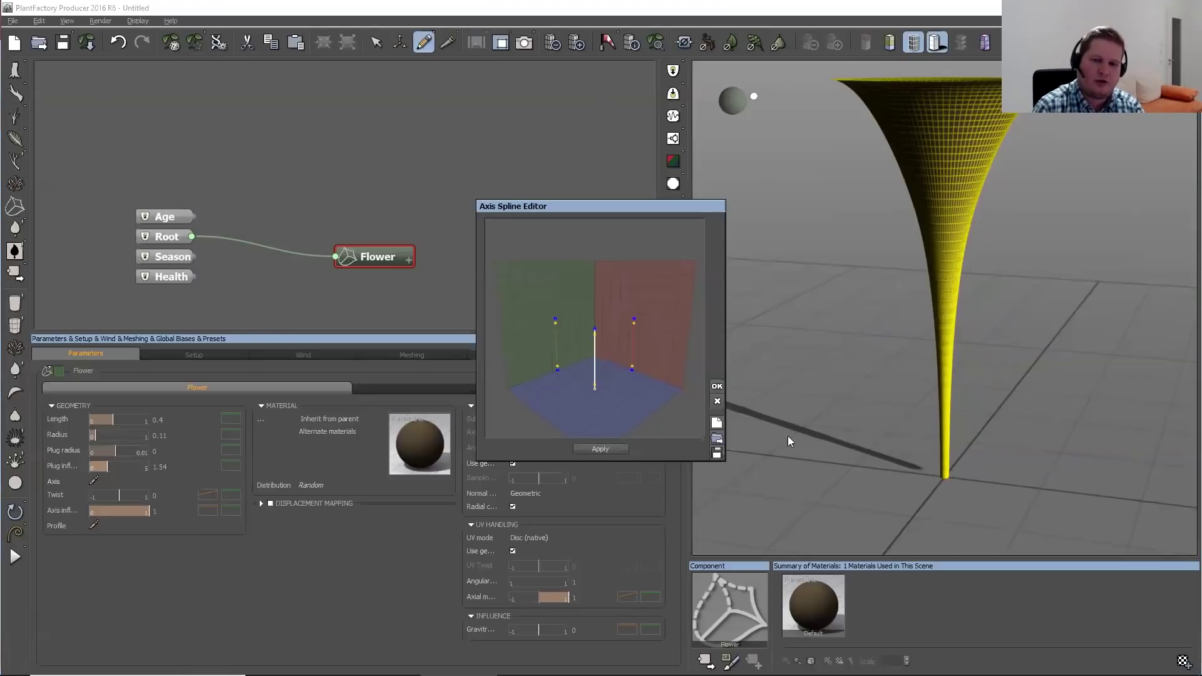
{"action": "mouse_move", "coordinate": [593, 360]}
{"action": "left_mouse_down"}
{"action": "mouse_move", "coordinate": [582, 358]}
{"action": "mouse_move", "coordinate": [603, 375]}
{"action": "mouse_move", "coordinate": [592, 366]}
{"action": "left_mouse_up"}
{"action": "right_click_drag", "start_coordinate": [591, 366], "coordinate": [599, 371]}
{"action": "left_click_drag", "start_coordinate": [600, 370], "coordinate": [594, 374]}
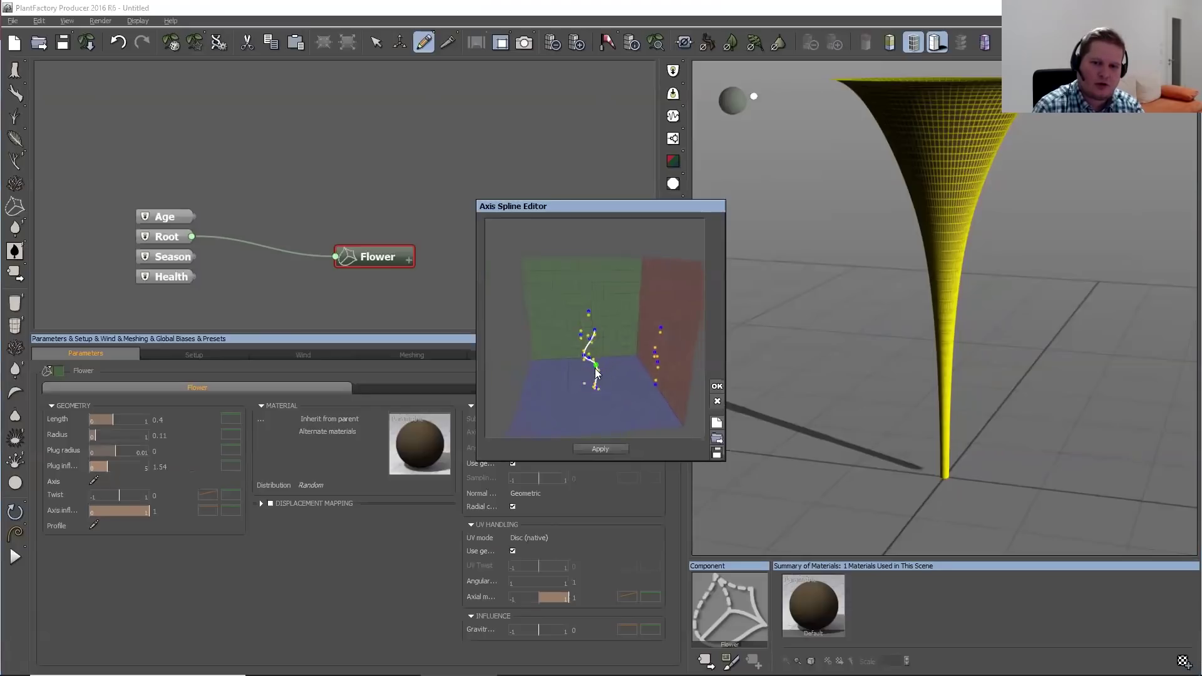
{"action": "left_click", "coordinate": [600, 448]}
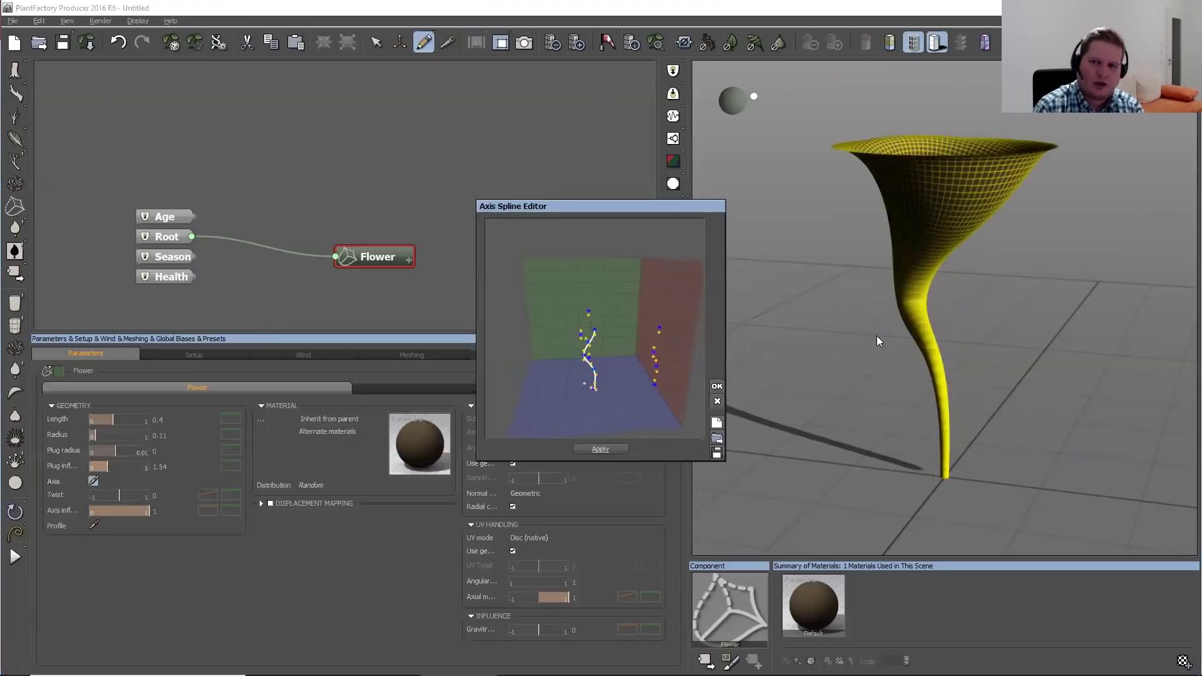
{"action": "left_click", "coordinate": [716, 386]}
Try a twist of 0.63 on the flower, inspect the twisted mesh and return the twist to 0
{"action": "right_click_drag", "start_coordinate": [916, 373], "coordinate": [886, 387]}
{"action": "mouse_move", "coordinate": [132, 494]}
{"action": "left_click_drag", "start_coordinate": [129, 494], "coordinate": [135, 495]}
{"action": "left_click_drag", "start_coordinate": [758, 374], "coordinate": [911, 192]}
{"action": "scroll", "coordinate": [911, 193], "scroll_direction": "up", "scroll_amount": 5}
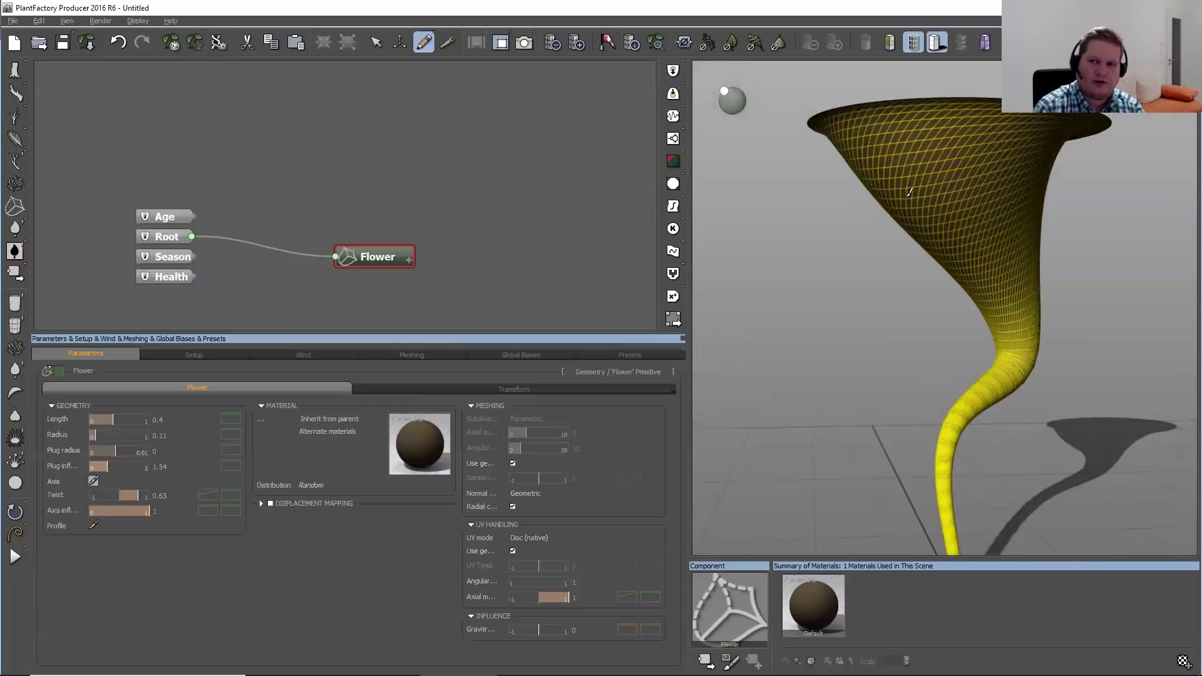
{"action": "scroll", "coordinate": [991, 219], "scroll_direction": "down", "scroll_amount": 2}
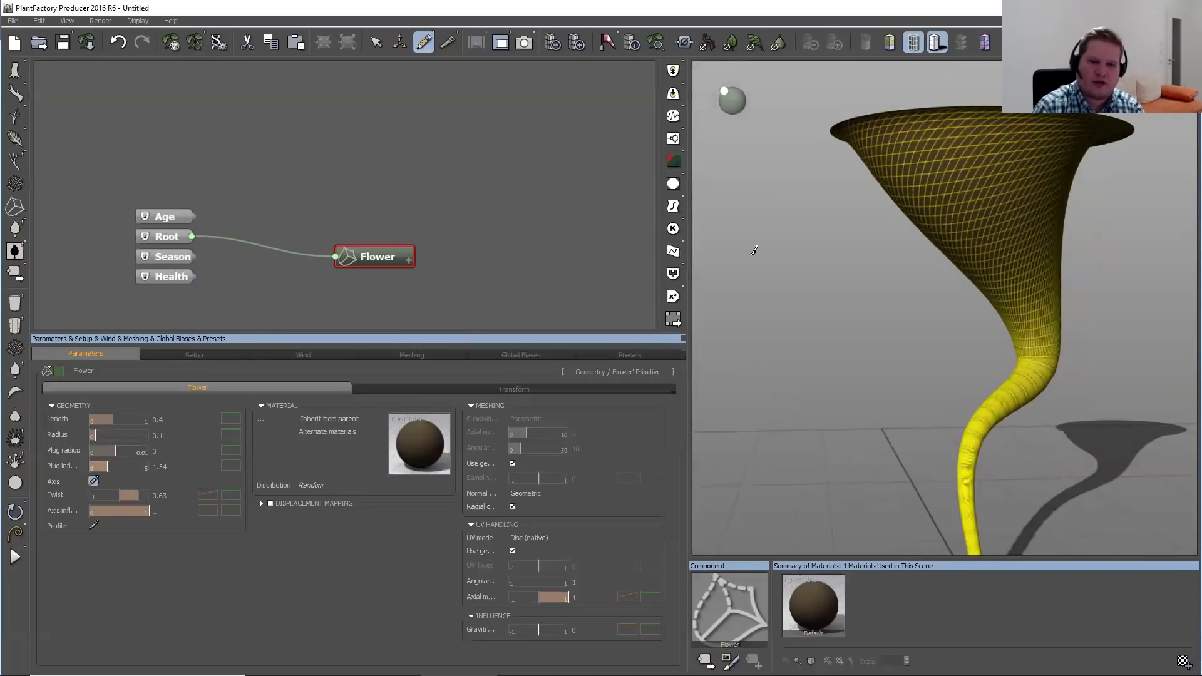
{"action": "mouse_move", "coordinate": [172, 496]}
{"action": "left_click_drag", "start_coordinate": [172, 496], "coordinate": [100, 495]}
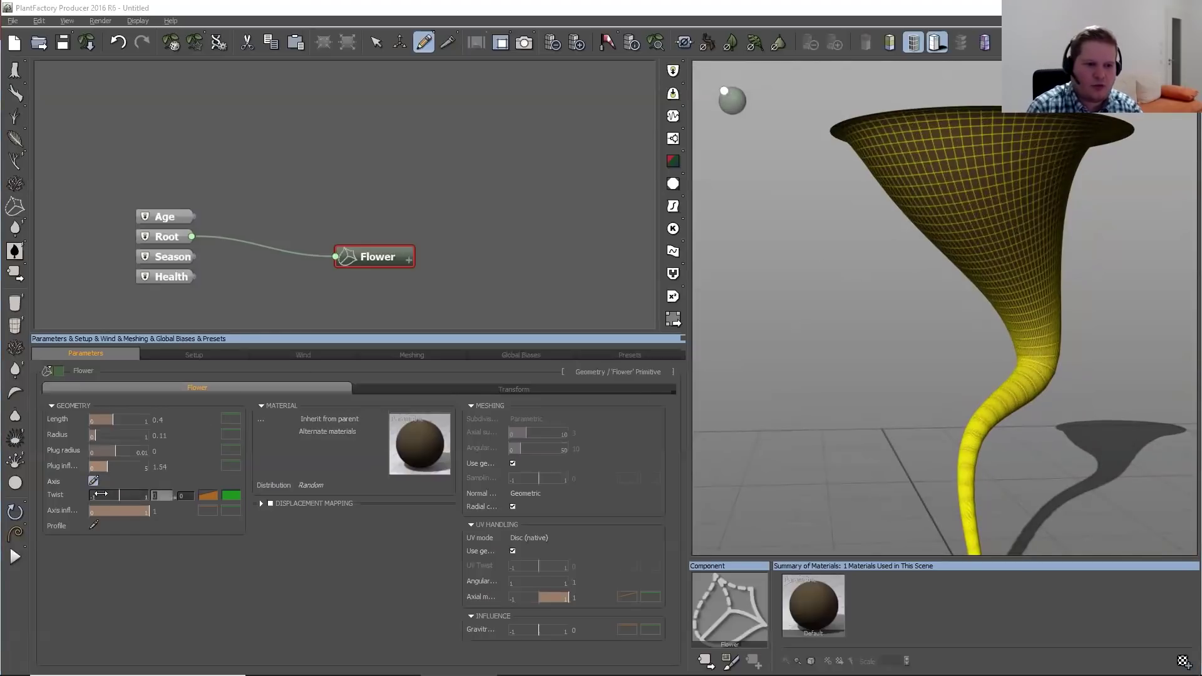
Try different axis influence values, restore the influence to 1 and reset the flower's axis to its default
{"action": "mouse_move", "coordinate": [51, 487]}
{"action": "mouse_move", "coordinate": [65, 514]}
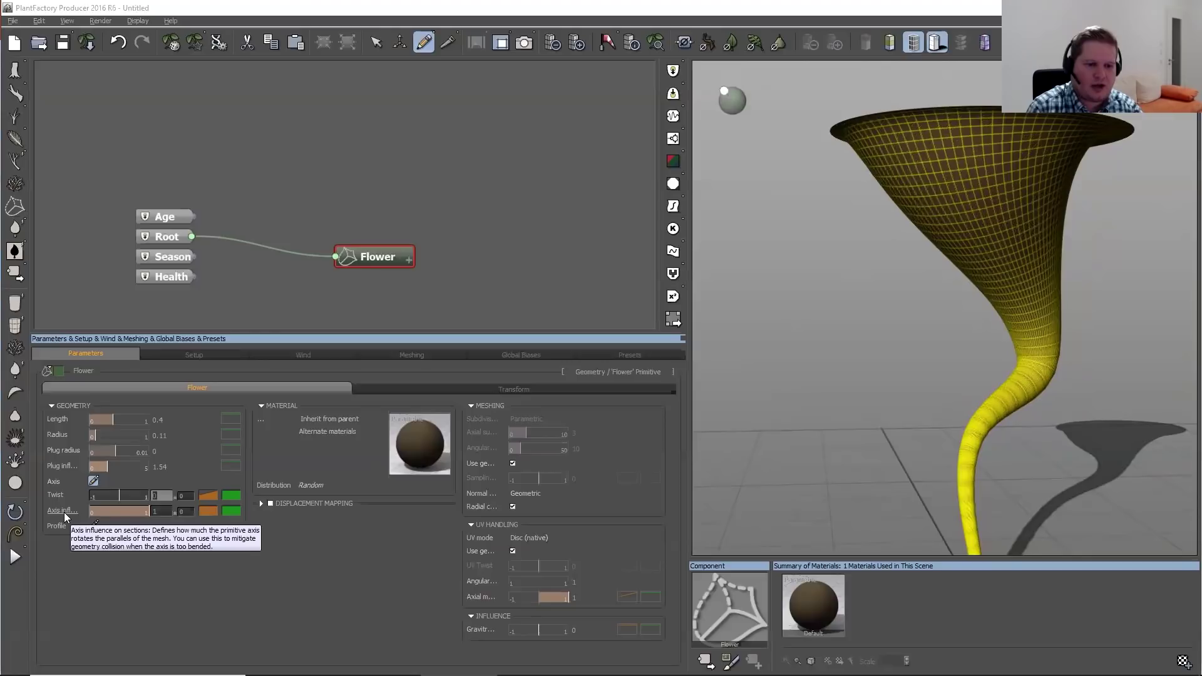
{"action": "mouse_move", "coordinate": [143, 506]}
{"action": "left_mouse_down"}
{"action": "mouse_move", "coordinate": [68, 510]}
{"action": "mouse_move", "coordinate": [153, 504]}
{"action": "left_mouse_up"}
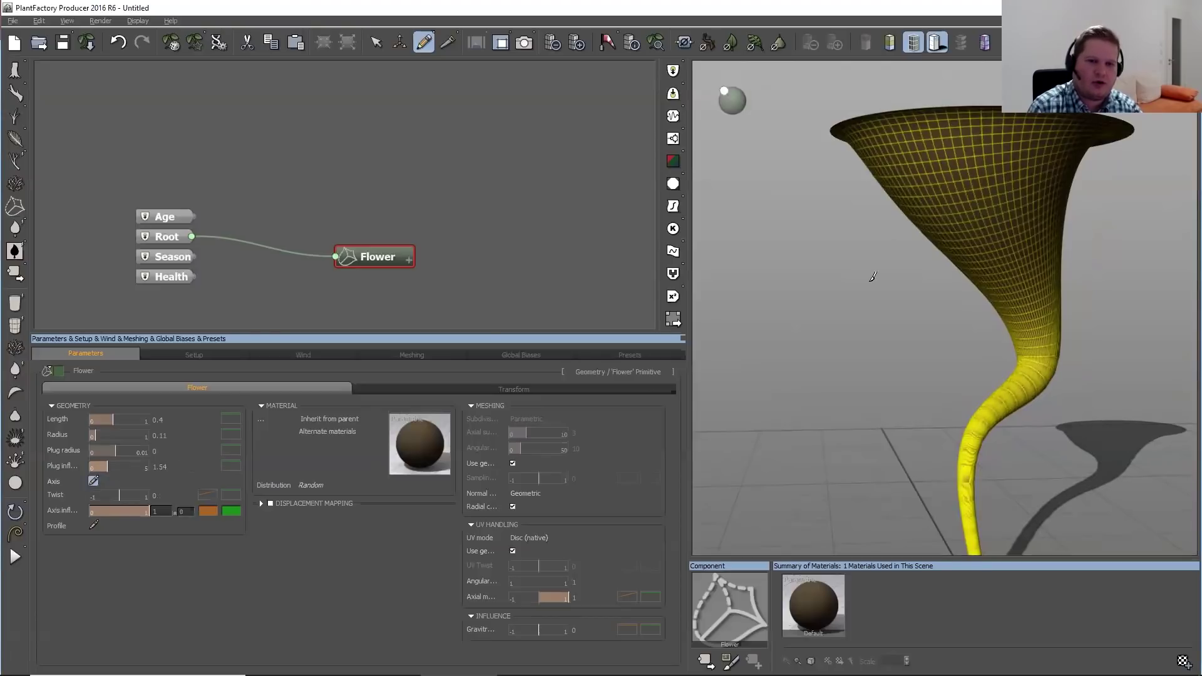
{"action": "mouse_move", "coordinate": [145, 511]}
{"action": "left_mouse_down"}
{"action": "mouse_move", "coordinate": [82, 513]}
{"action": "mouse_move", "coordinate": [150, 512]}
{"action": "left_mouse_up"}
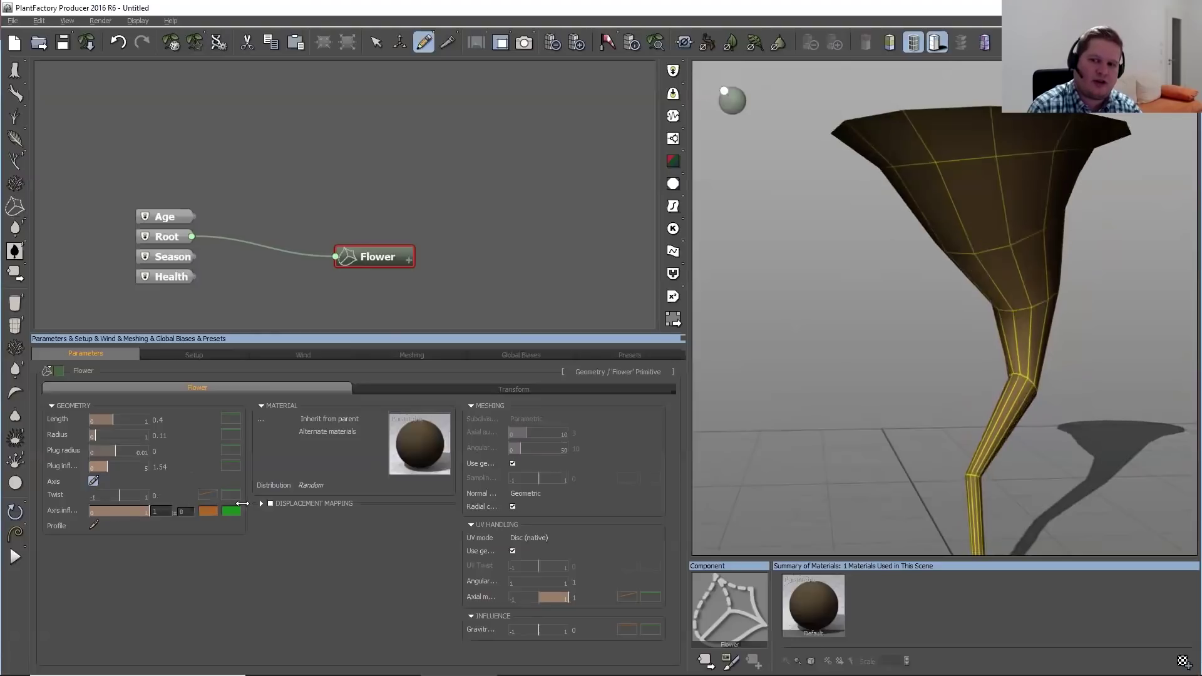
{"action": "left_click", "coordinate": [94, 482]}
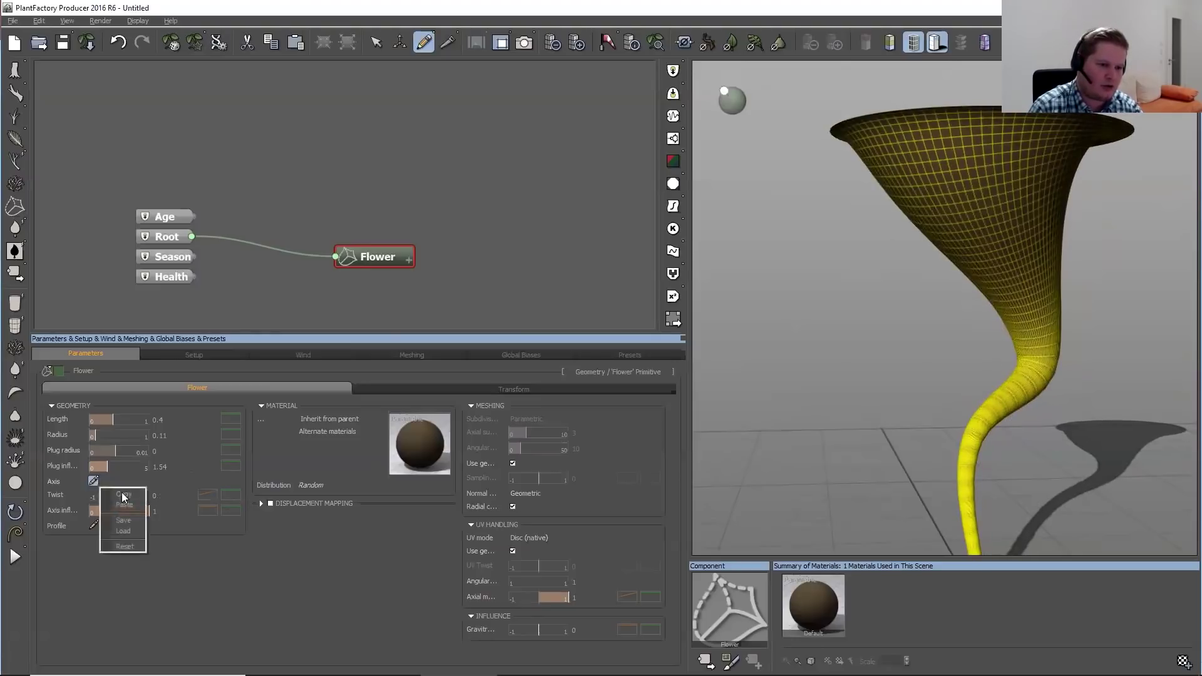
{"action": "left_click", "coordinate": [125, 546]}
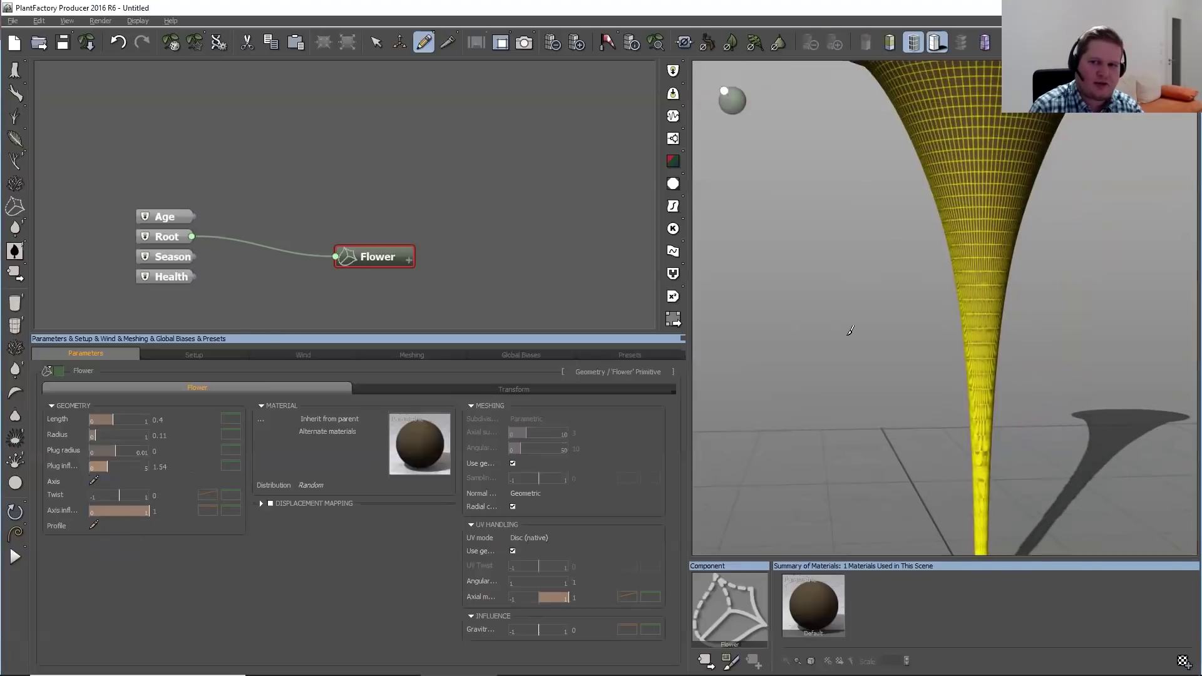
Open the flower's profile curve, lower its end keypoint and swing that point's tangent outward to X 0.32, Y 0.13
{"action": "scroll", "coordinate": [847, 332], "scroll_direction": "down", "scroll_amount": 3}
{"action": "mouse_move", "coordinate": [976, 294]}
{"action": "left_mouse_down"}
{"action": "mouse_move", "coordinate": [979, 282]}
{"action": "mouse_move", "coordinate": [984, 351]}
{"action": "mouse_move", "coordinate": [996, 292]}
{"action": "left_mouse_up"}
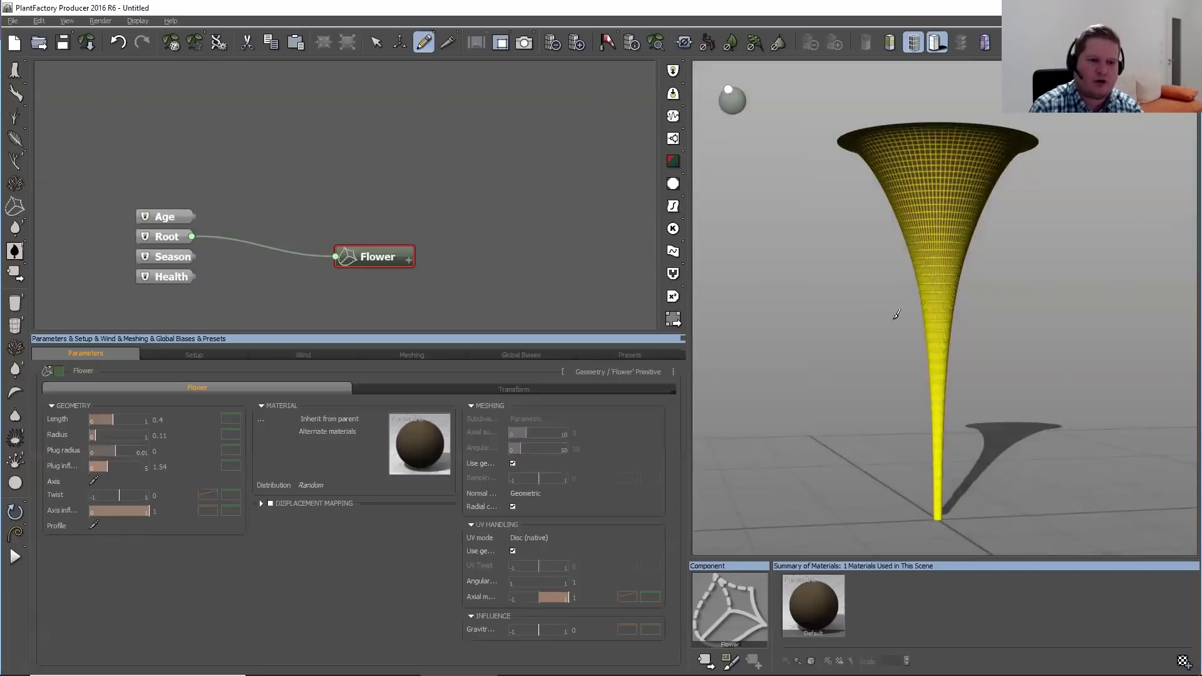
{"action": "left_click", "coordinate": [94, 525]}
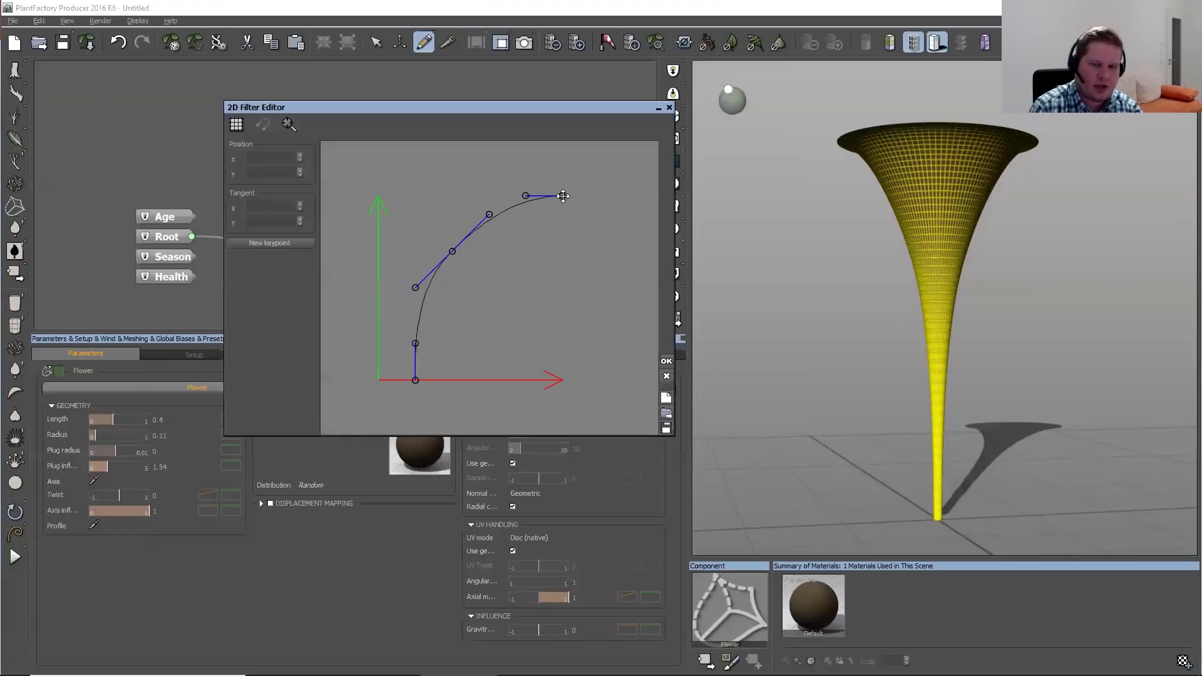
{"action": "left_click_drag", "start_coordinate": [562, 196], "coordinate": [516, 297]}
{"action": "left_click", "coordinate": [480, 297]}
{"action": "left_click_drag", "start_coordinate": [509, 256], "coordinate": [575, 274]}
{"action": "left_click_drag", "start_coordinate": [846, 378], "coordinate": [846, 344]}
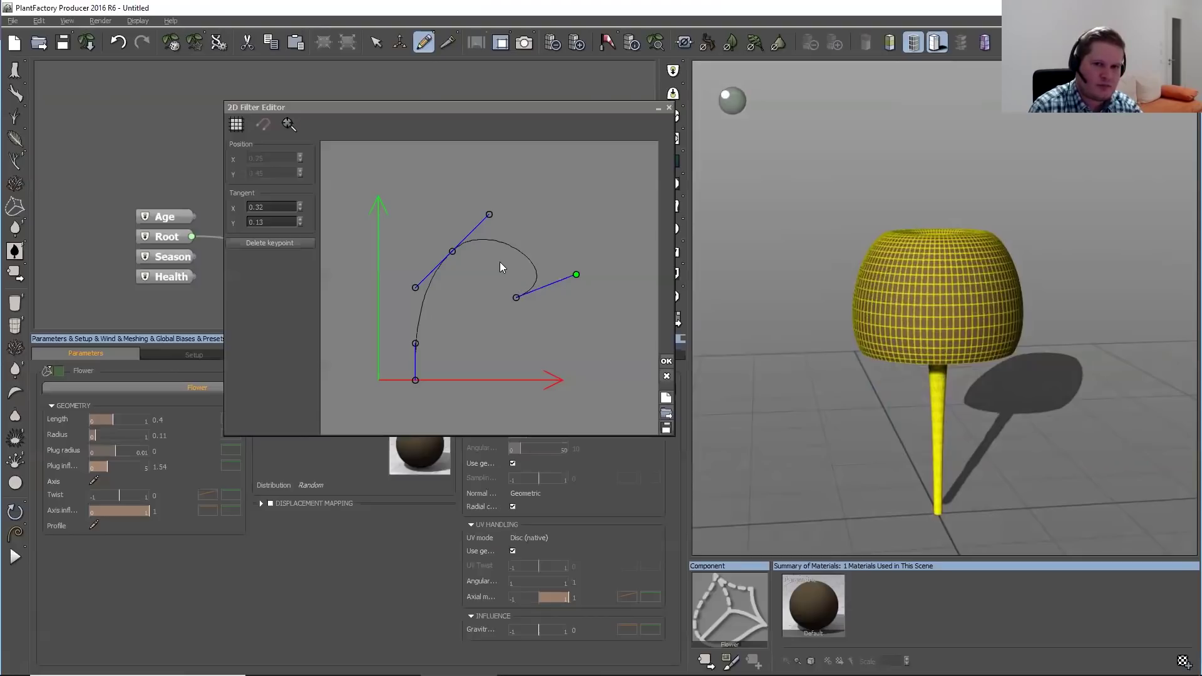
Add a profile keypoint at about X 0.7, Y 0.73, steepen its tangent and readjust the curve's end point and tangent
{"action": "left_click", "coordinate": [508, 244]}
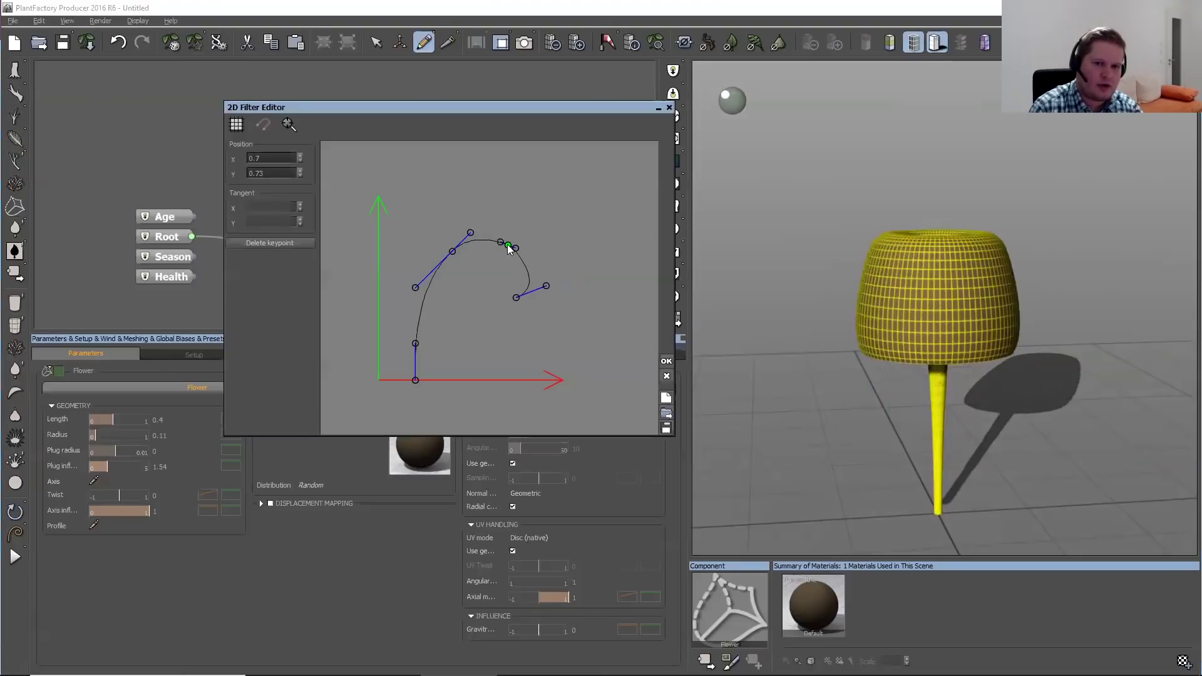
{"action": "left_click_drag", "start_coordinate": [499, 242], "coordinate": [507, 285]}
{"action": "middle_click_drag", "start_coordinate": [1021, 212], "coordinate": [1023, 273]}
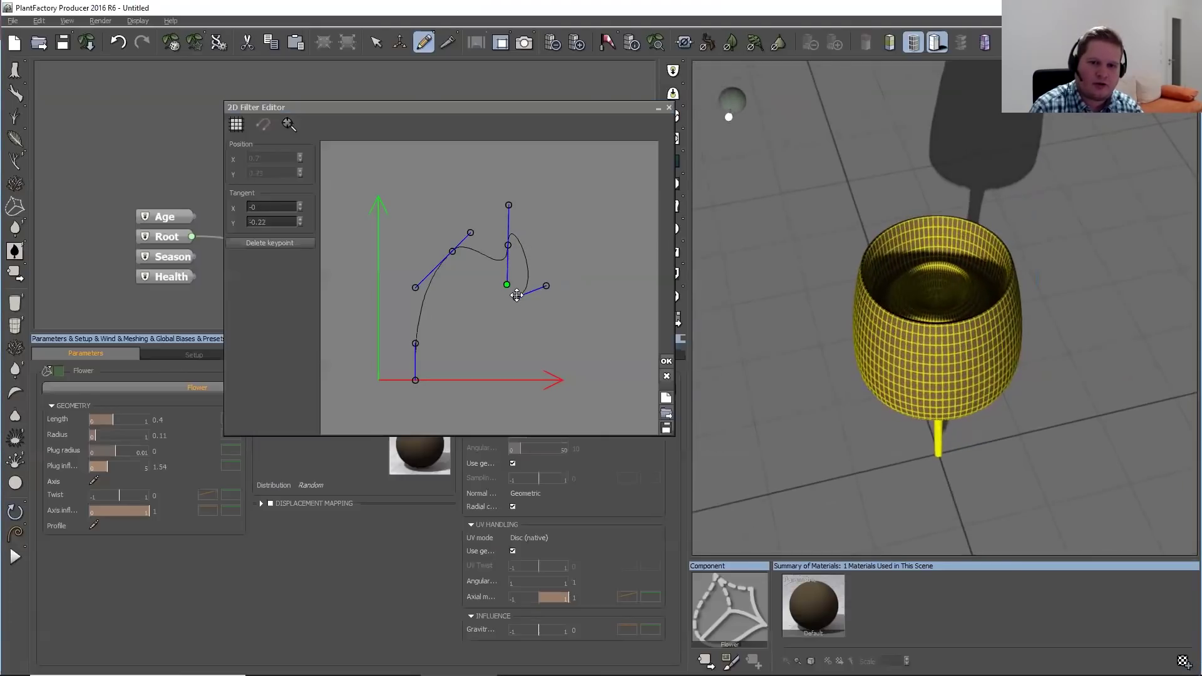
{"action": "left_click_drag", "start_coordinate": [516, 294], "coordinate": [572, 273]}
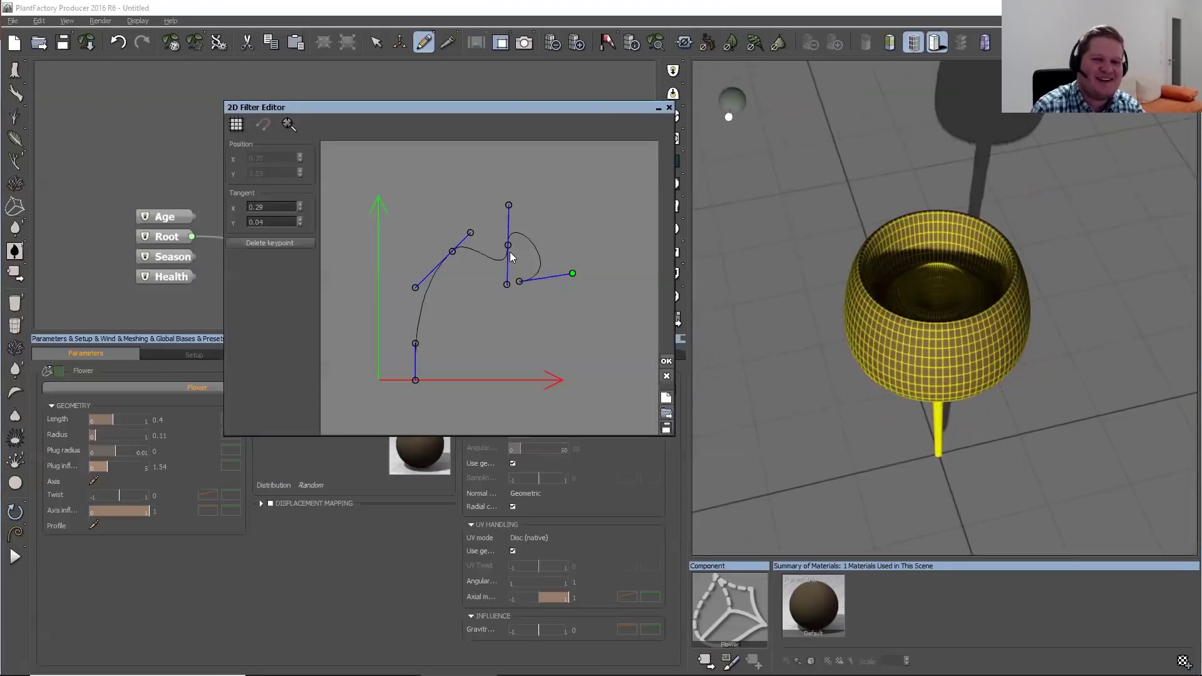
Lower the profile's middle keypoint, shorten its tangents, tilt the base tangent to X 0.22, Y 0.05 and apply the curve
{"action": "left_click_drag", "start_coordinate": [453, 253], "coordinate": [428, 275]}
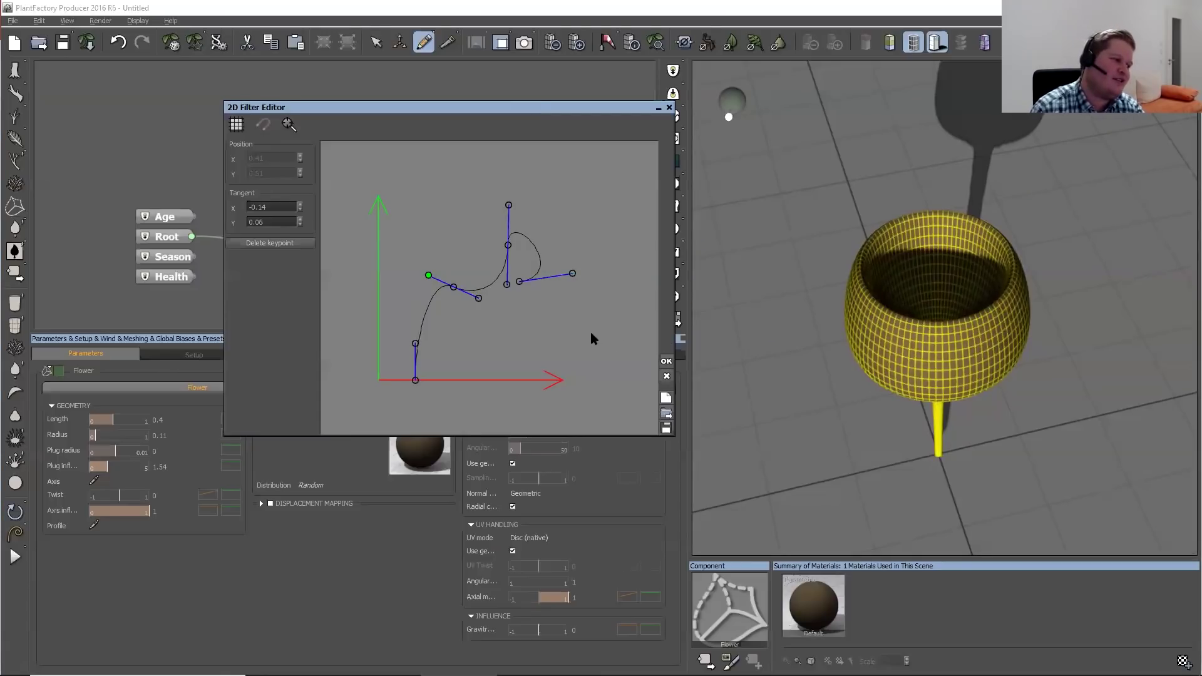
{"action": "left_click_drag", "start_coordinate": [908, 244], "coordinate": [901, 188]}
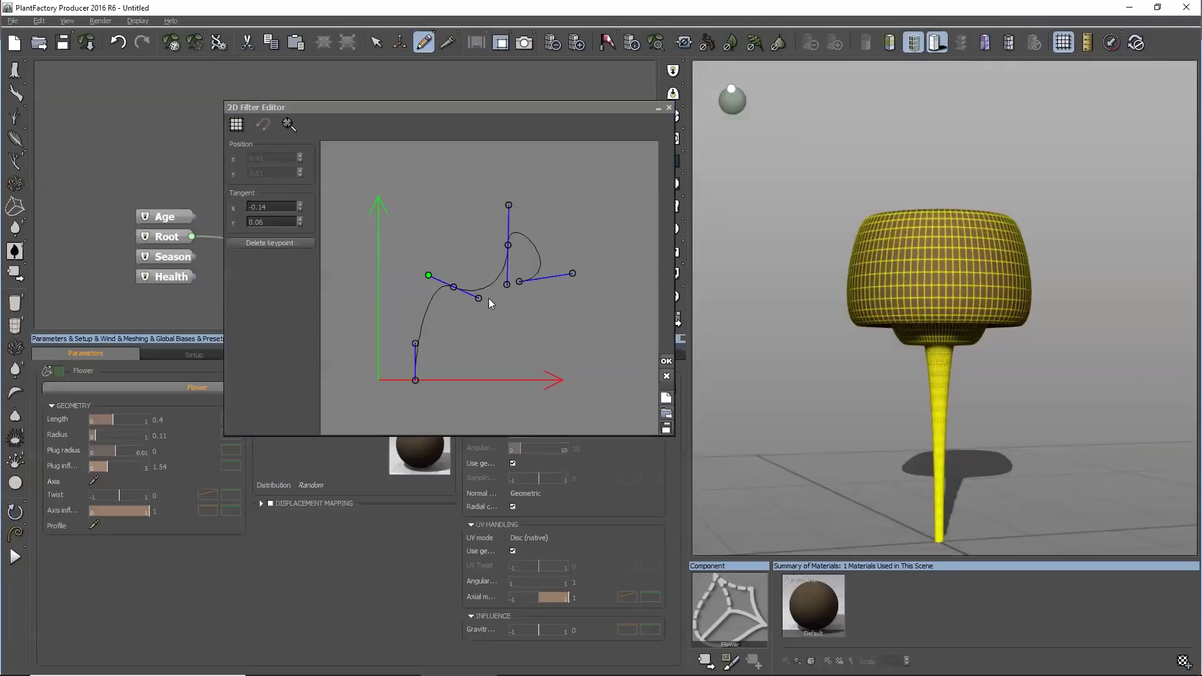
{"action": "left_click_drag", "start_coordinate": [479, 297], "coordinate": [471, 299]}
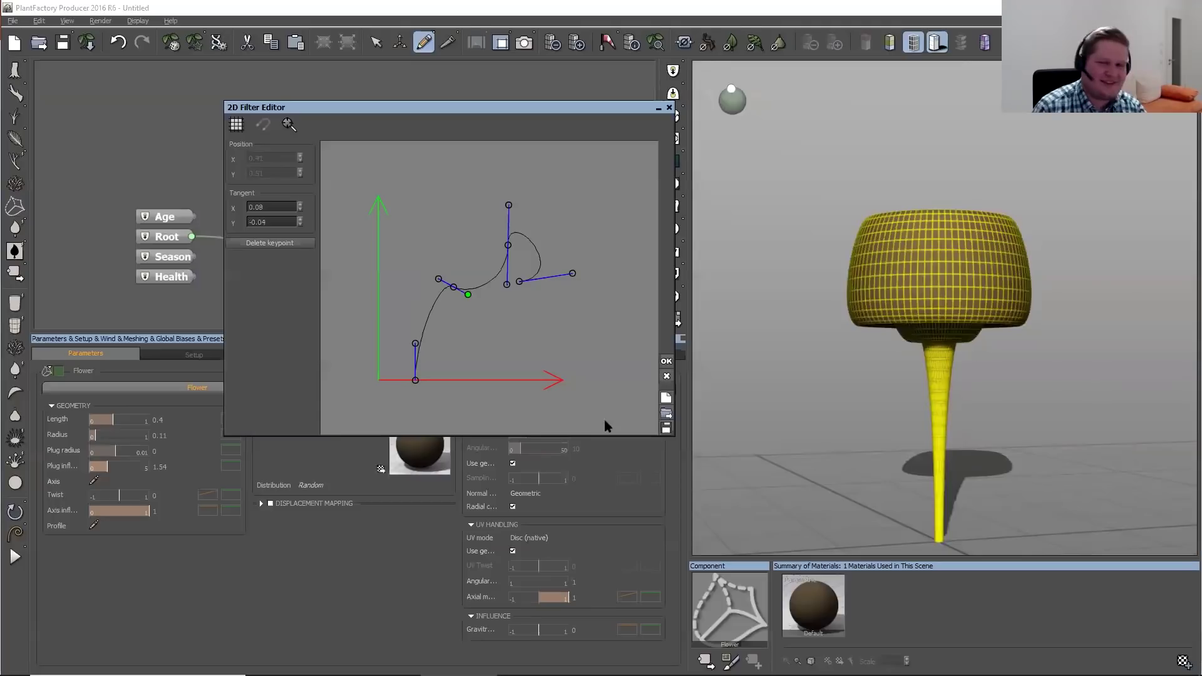
{"action": "mouse_move", "coordinate": [864, 376]}
{"action": "left_mouse_down"}
{"action": "mouse_move", "coordinate": [862, 451]}
{"action": "mouse_move", "coordinate": [869, 356]}
{"action": "left_mouse_up"}
{"action": "left_click_drag", "start_coordinate": [415, 345], "coordinate": [456, 371]}
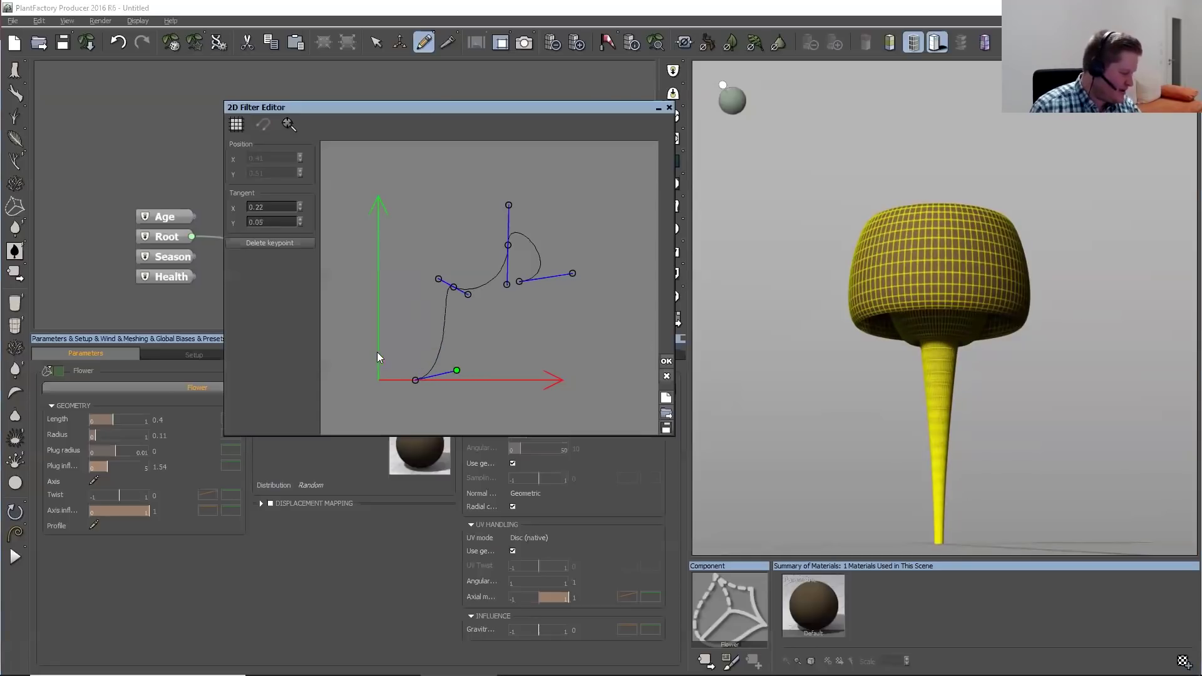
{"action": "left_click", "coordinate": [666, 361]}
Inspect the flower's underside, connect its Profile parameter to a separate graph node and space the nodes apart
{"action": "mouse_move", "coordinate": [1016, 286]}
{"action": "left_mouse_down"}
{"action": "mouse_move", "coordinate": [995, 325]}
{"action": "mouse_move", "coordinate": [940, 220]}
{"action": "mouse_move", "coordinate": [888, 257]}
{"action": "mouse_move", "coordinate": [980, 364]}
{"action": "mouse_move", "coordinate": [893, 322]}
{"action": "left_mouse_up"}
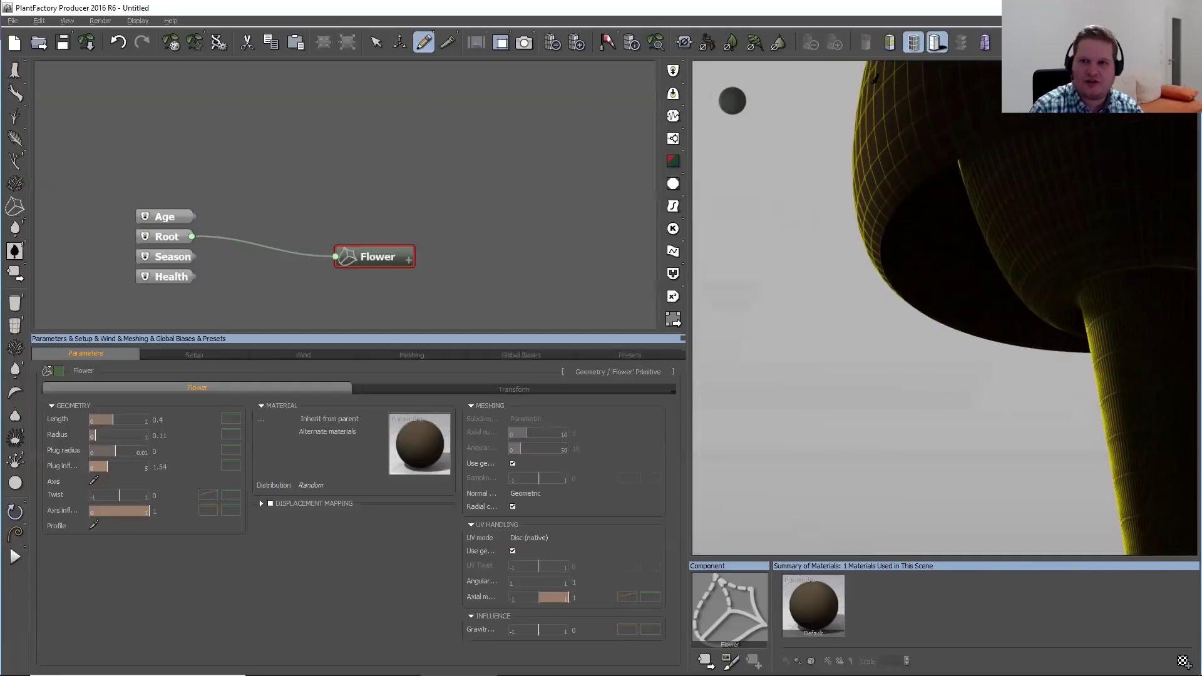
{"action": "left_click_drag", "start_coordinate": [957, 267], "coordinate": [846, 211]}
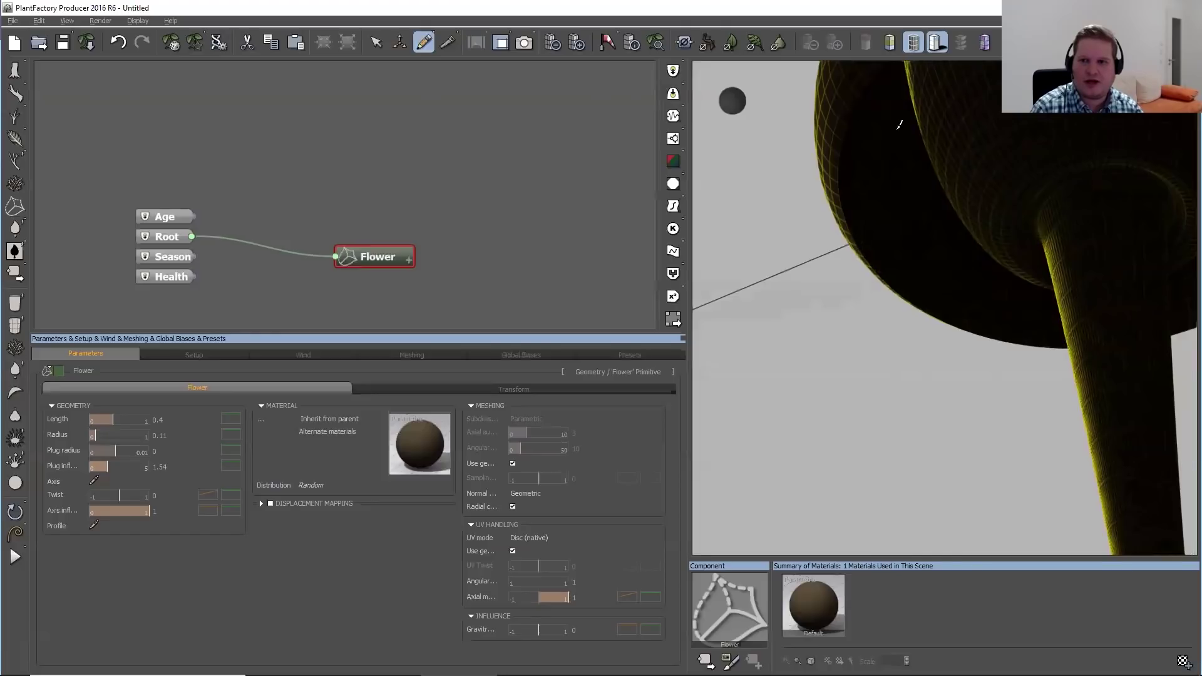
{"action": "left_click_drag", "start_coordinate": [853, 383], "coordinate": [1058, 448]}
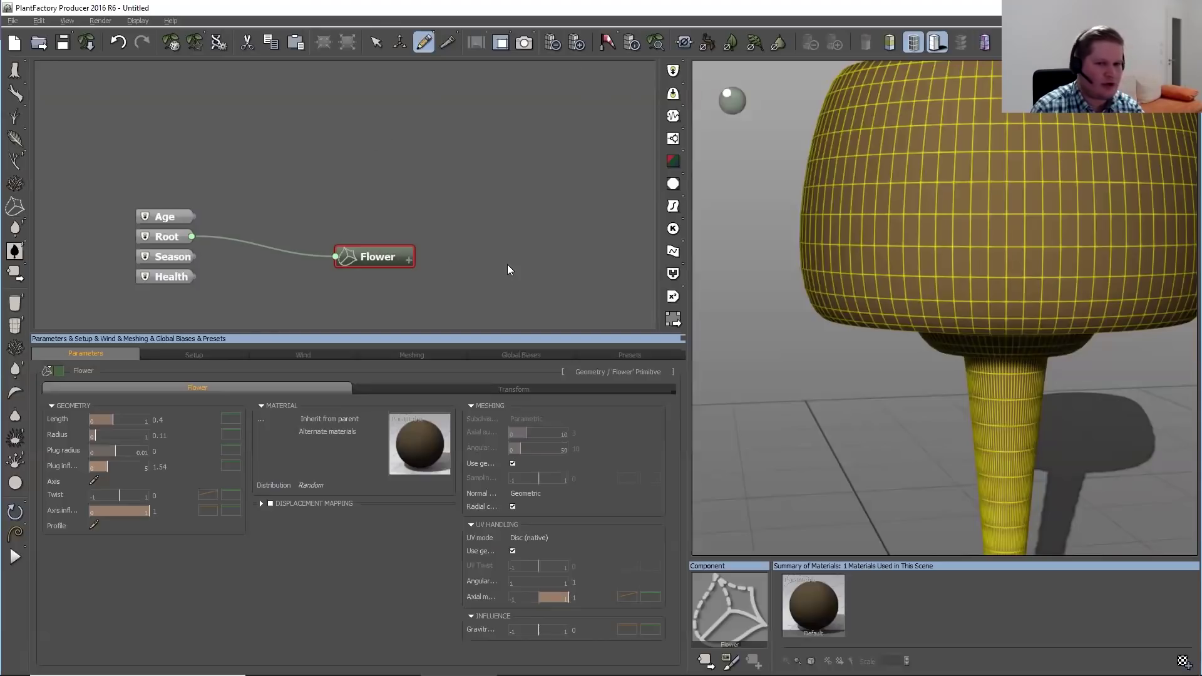
{"action": "left_click_drag", "start_coordinate": [370, 258], "coordinate": [446, 197]}
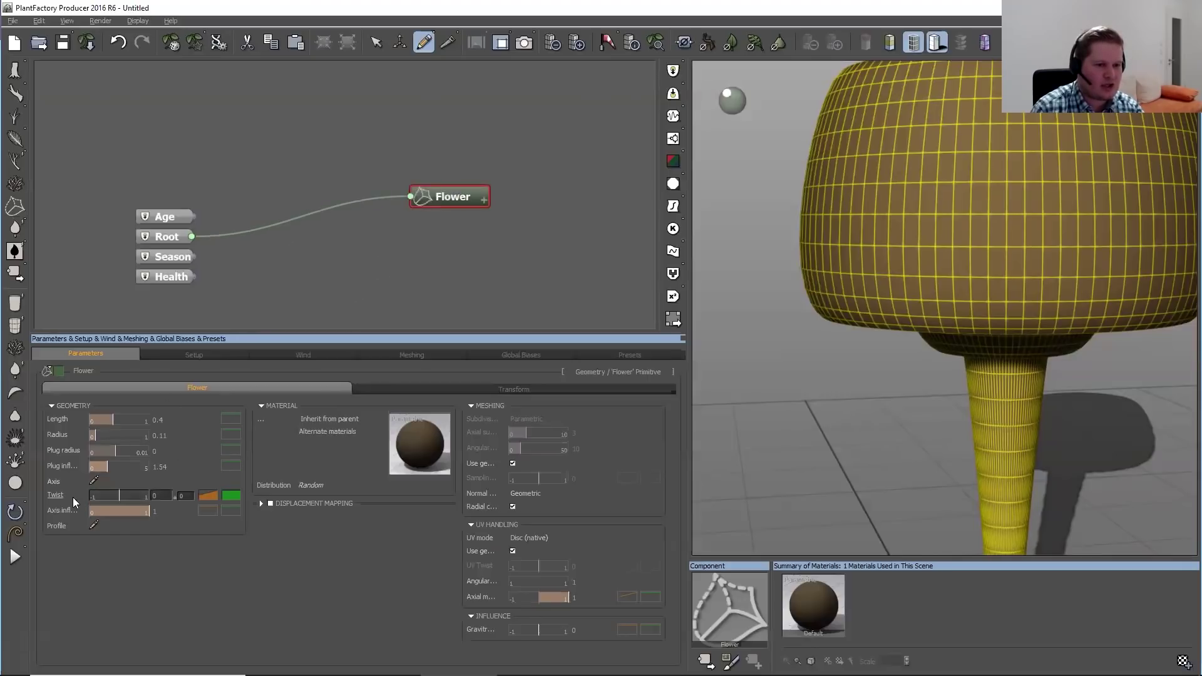
{"action": "right_click", "coordinate": [52, 529]}
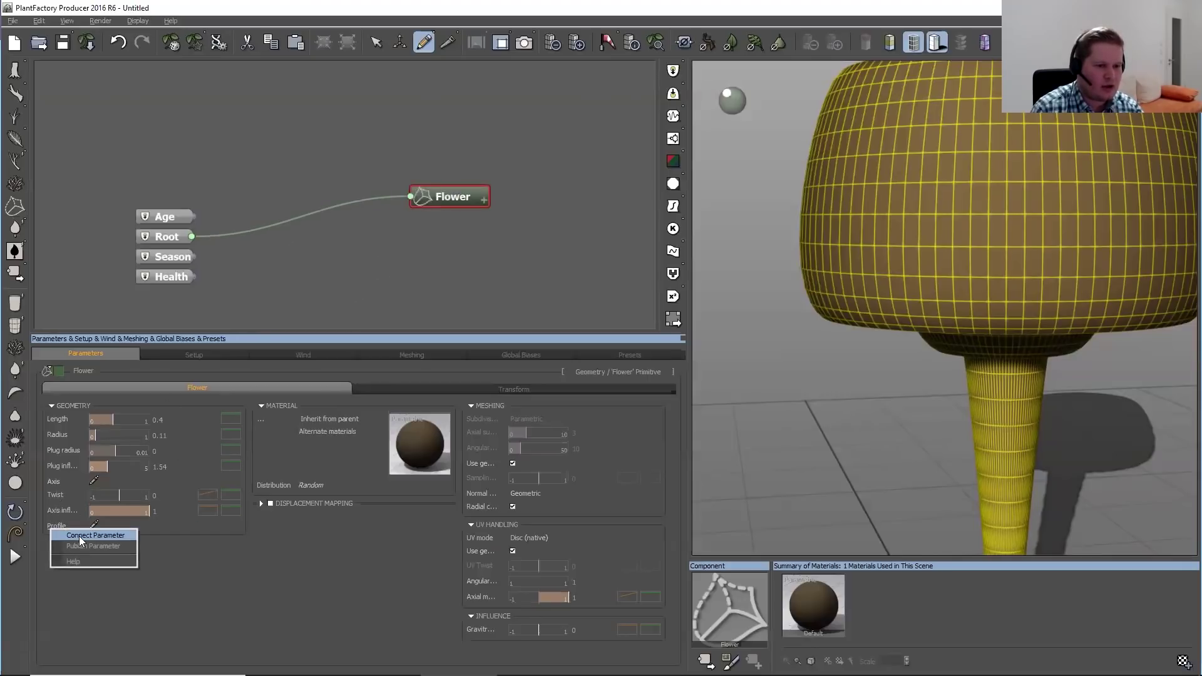
{"action": "left_click", "coordinate": [79, 535]}
{"action": "left_click_drag", "start_coordinate": [361, 223], "coordinate": [271, 159]}
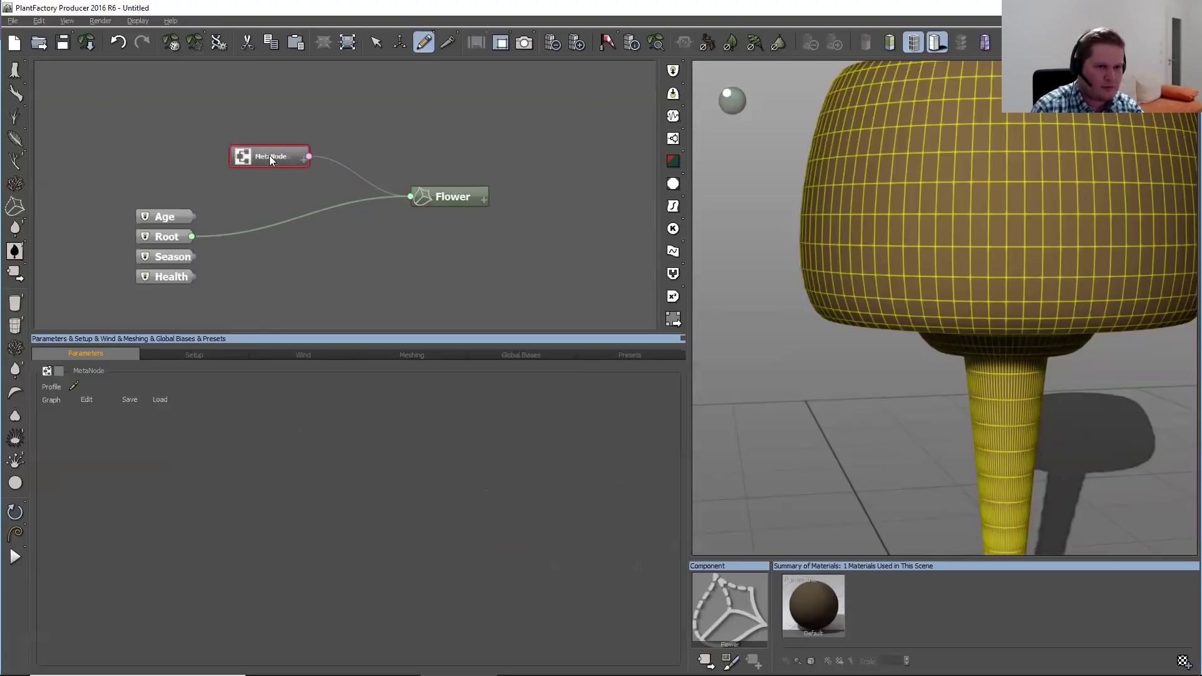
Duplicate the profile MetaNode, place the copy below the original and view its profile curve without changing it
{"action": "left_click", "coordinate": [294, 176]}
{"action": "left_click", "coordinate": [288, 159]}
{"action": "key", "text": "ctrl+d"}
{"action": "left_click_drag", "start_coordinate": [177, 161], "coordinate": [268, 192]}
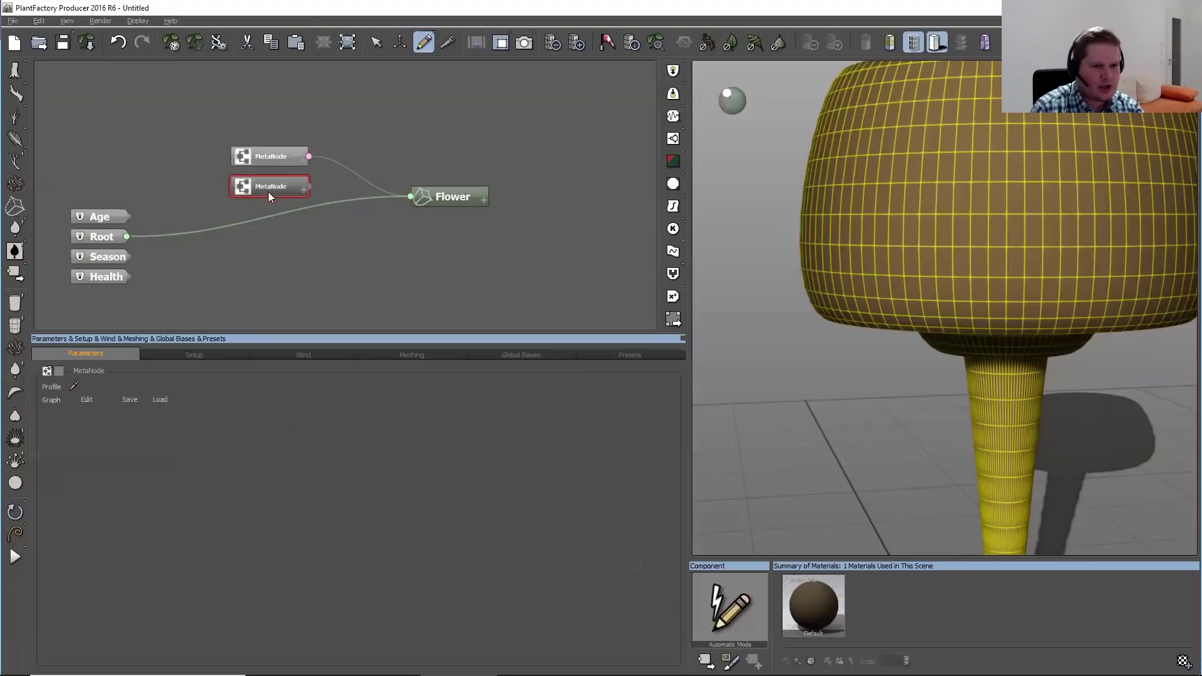
{"action": "left_click", "coordinate": [73, 386]}
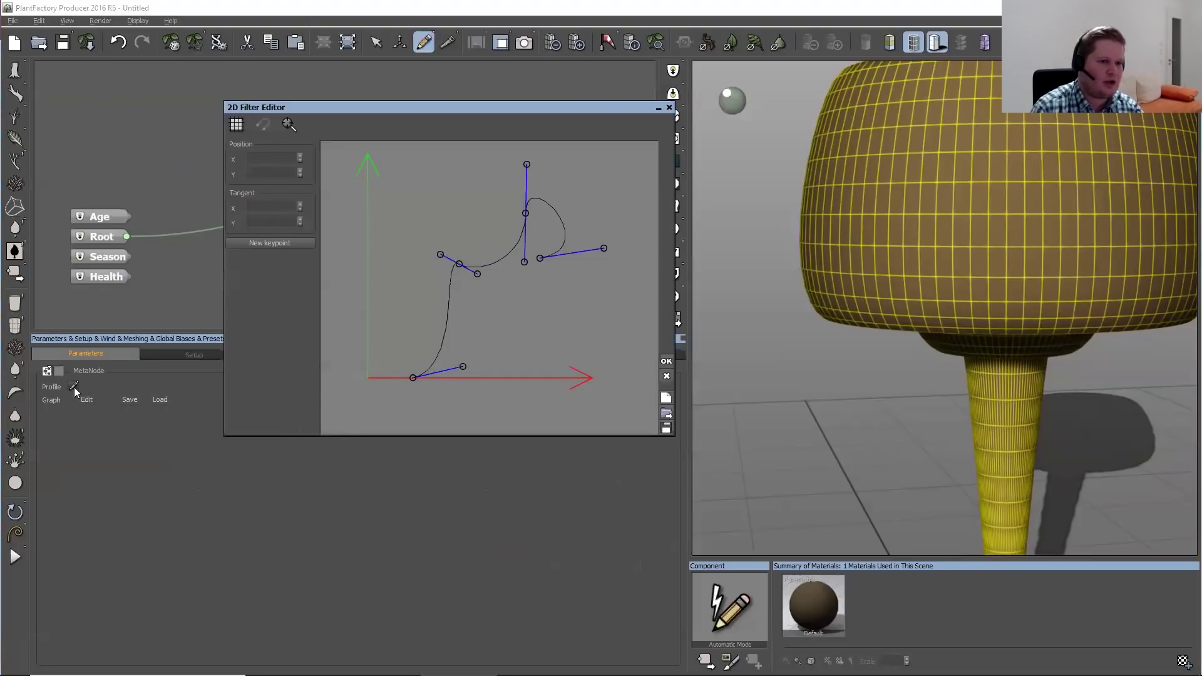
{"action": "left_click", "coordinate": [666, 377]}
Add a Blender combiner node to the graph and connect both profile MetaNodes to its inputs
{"action": "right_click", "coordinate": [359, 148]}
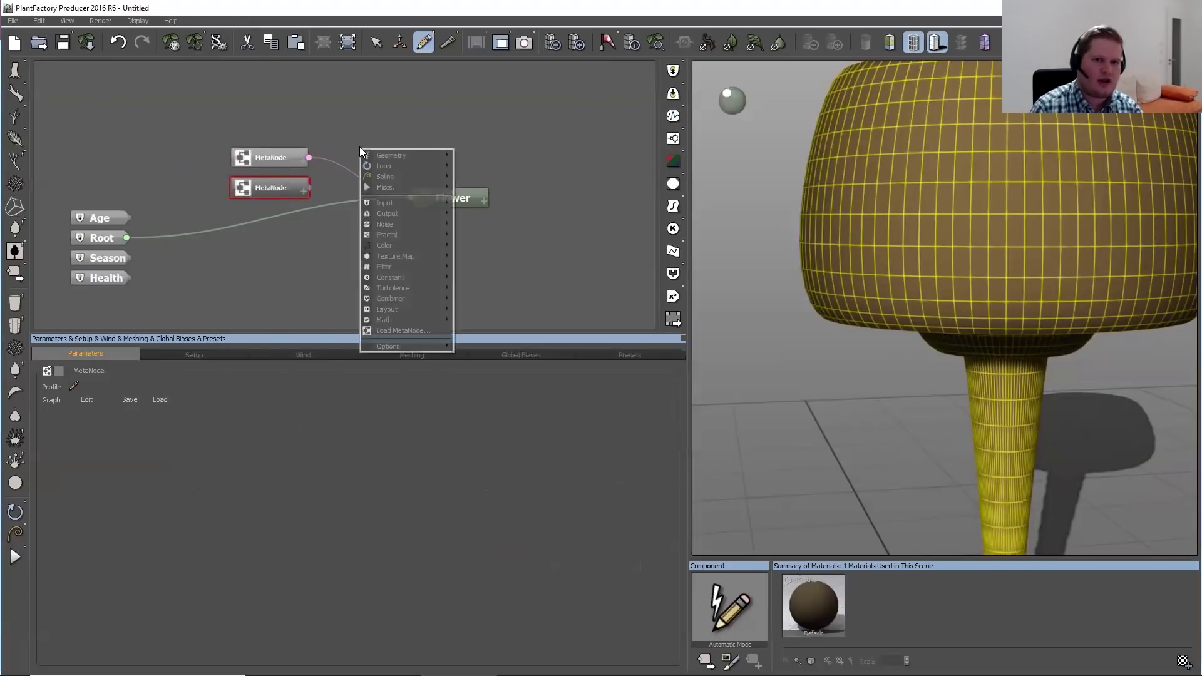
{"action": "mouse_move", "coordinate": [426, 297]}
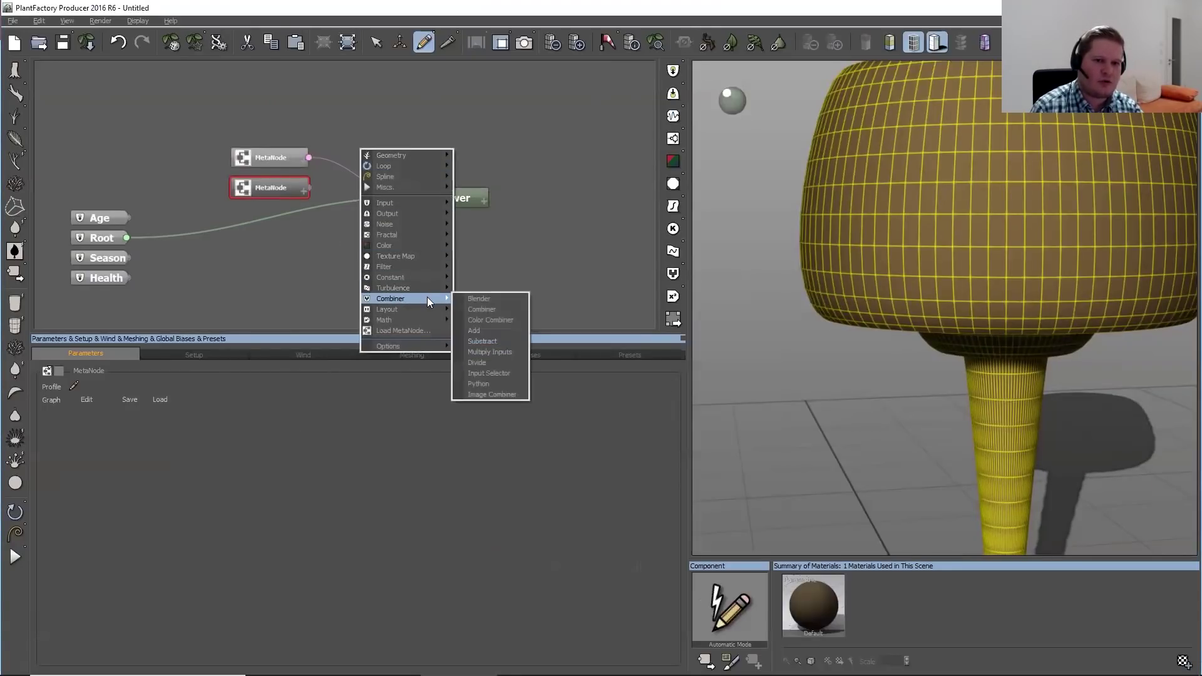
{"action": "left_click", "coordinate": [474, 298]}
{"action": "left_click_drag", "start_coordinate": [335, 147], "coordinate": [298, 192]}
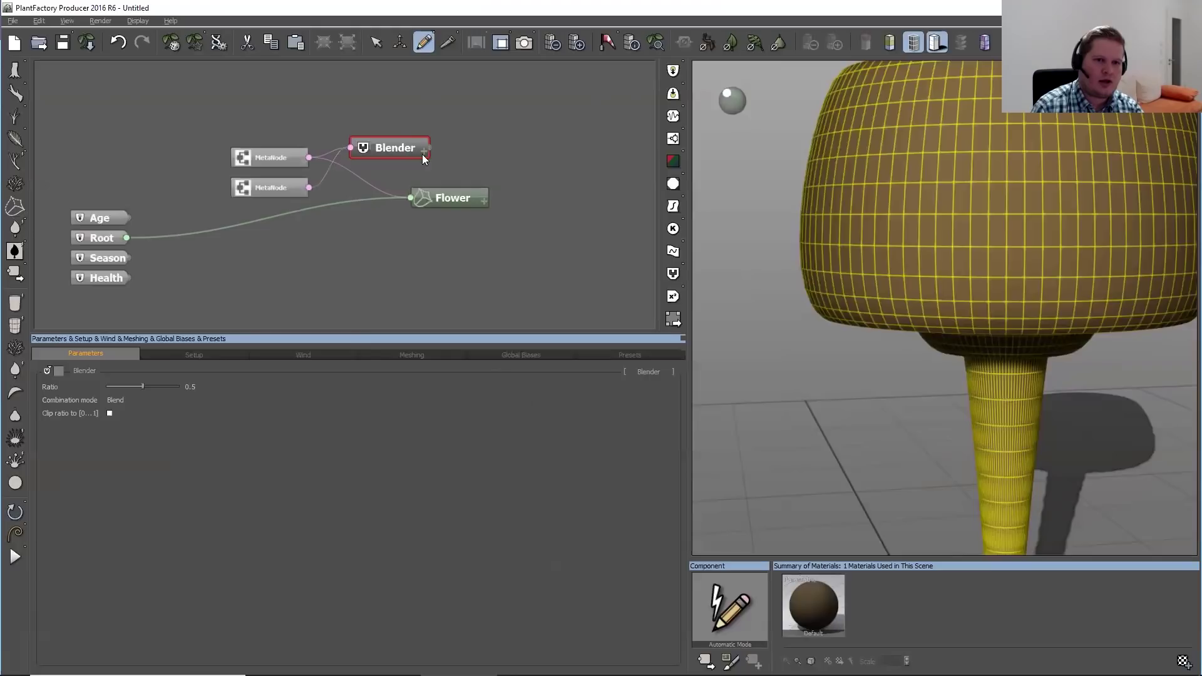
Expose the Blender's Ratio parameter, drive it with the Age input and move the Flower node clear of the Blender
{"action": "mouse_move", "coordinate": [422, 162]}
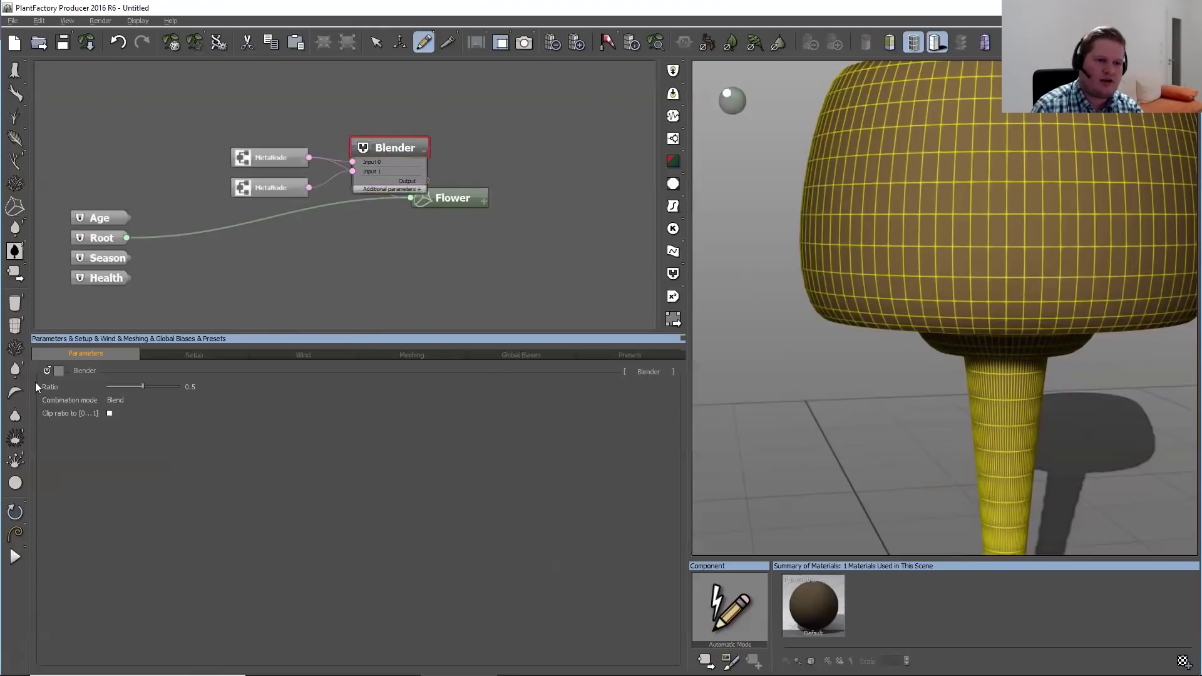
{"action": "left_click", "coordinate": [415, 189]}
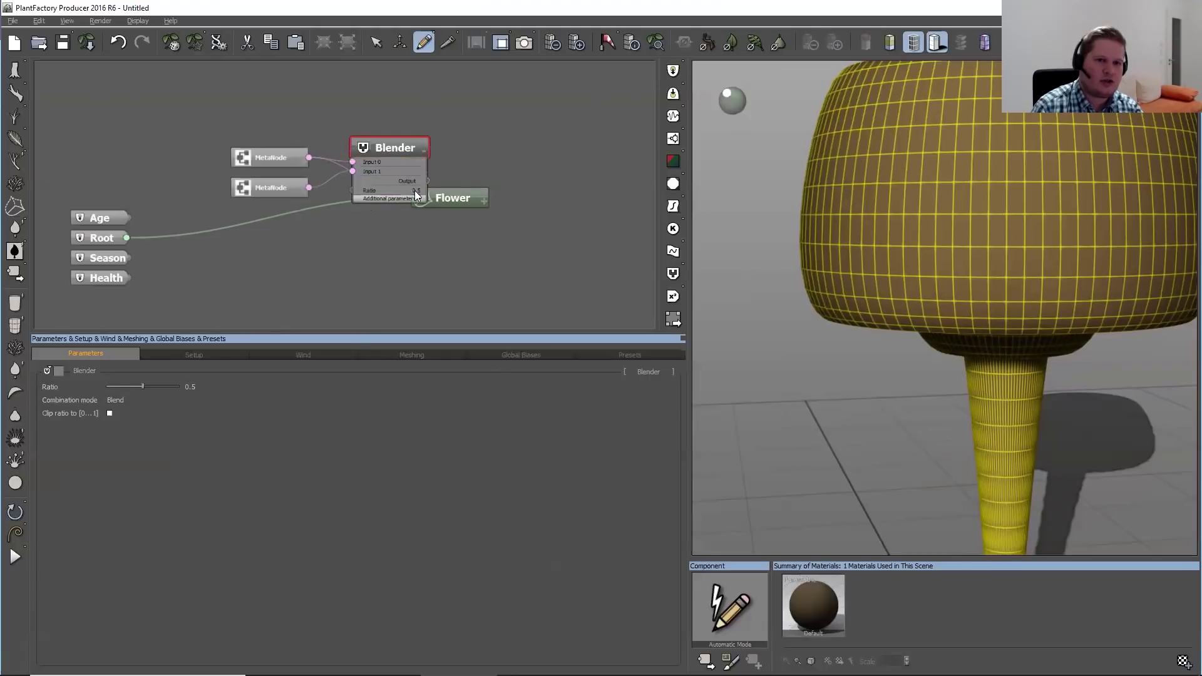
{"action": "left_click_drag", "start_coordinate": [121, 223], "coordinate": [125, 238]}
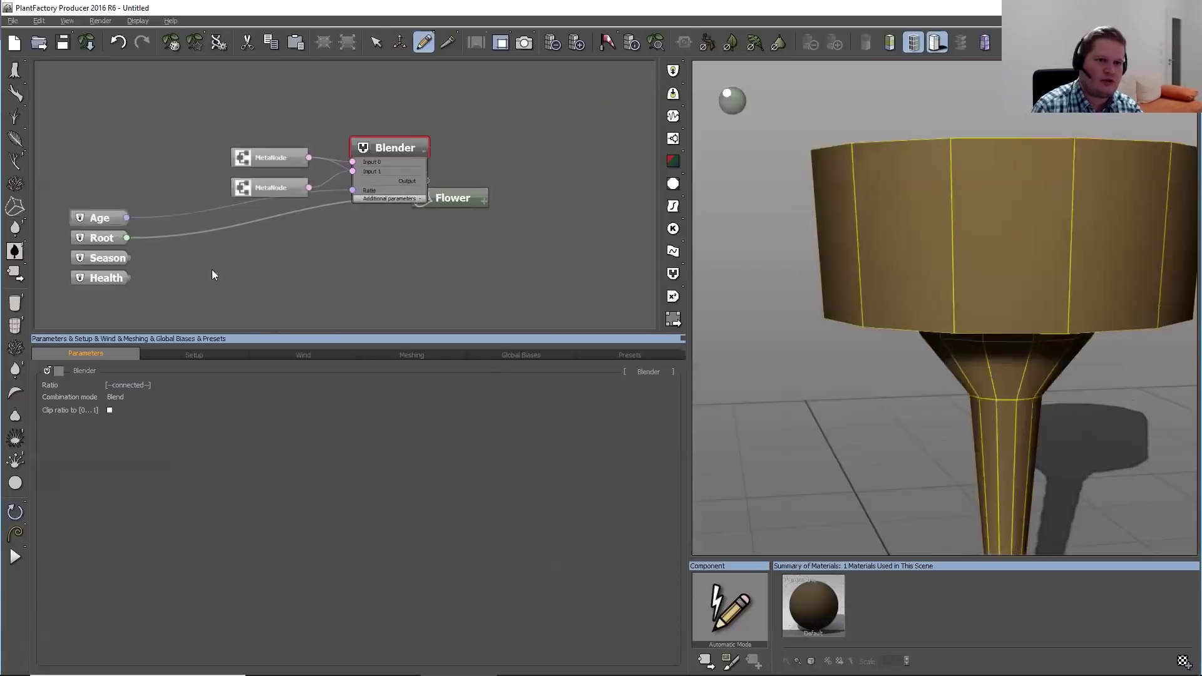
{"action": "left_click_drag", "start_coordinate": [443, 198], "coordinate": [512, 183]}
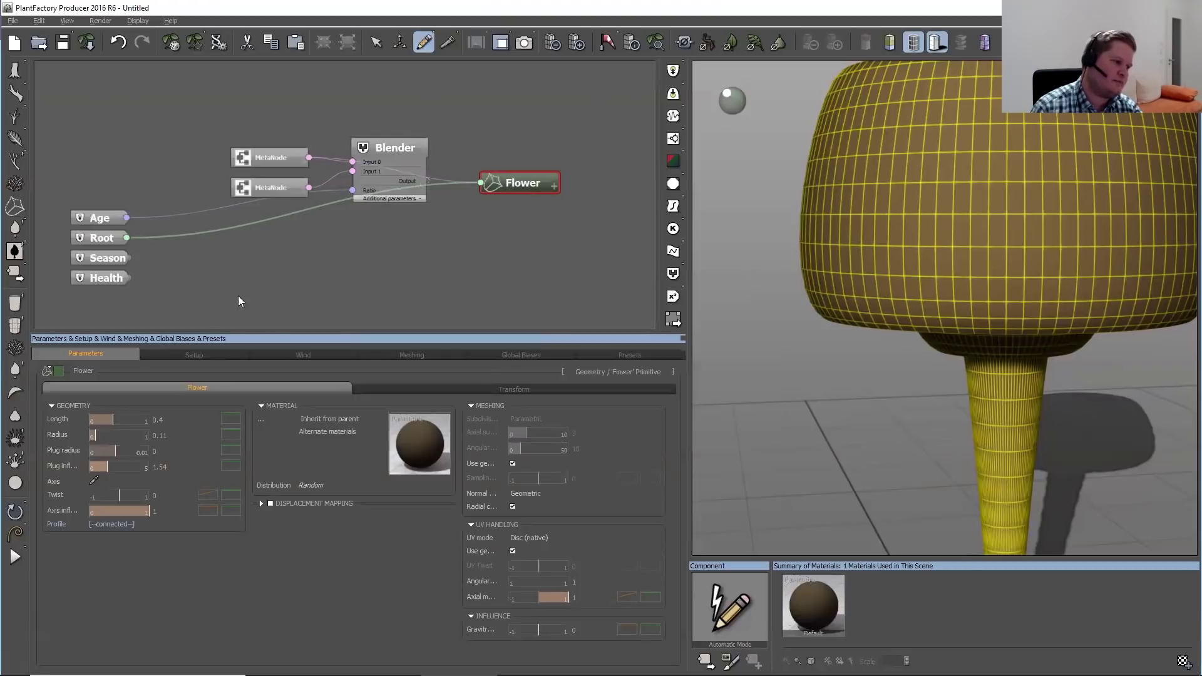
Delete both MetaNodes and the Blender from the graph and move the Flower node closer to the Root input
{"action": "left_click_drag", "start_coordinate": [276, 117], "coordinate": [408, 215]}
{"action": "key", "text": "Delete"}
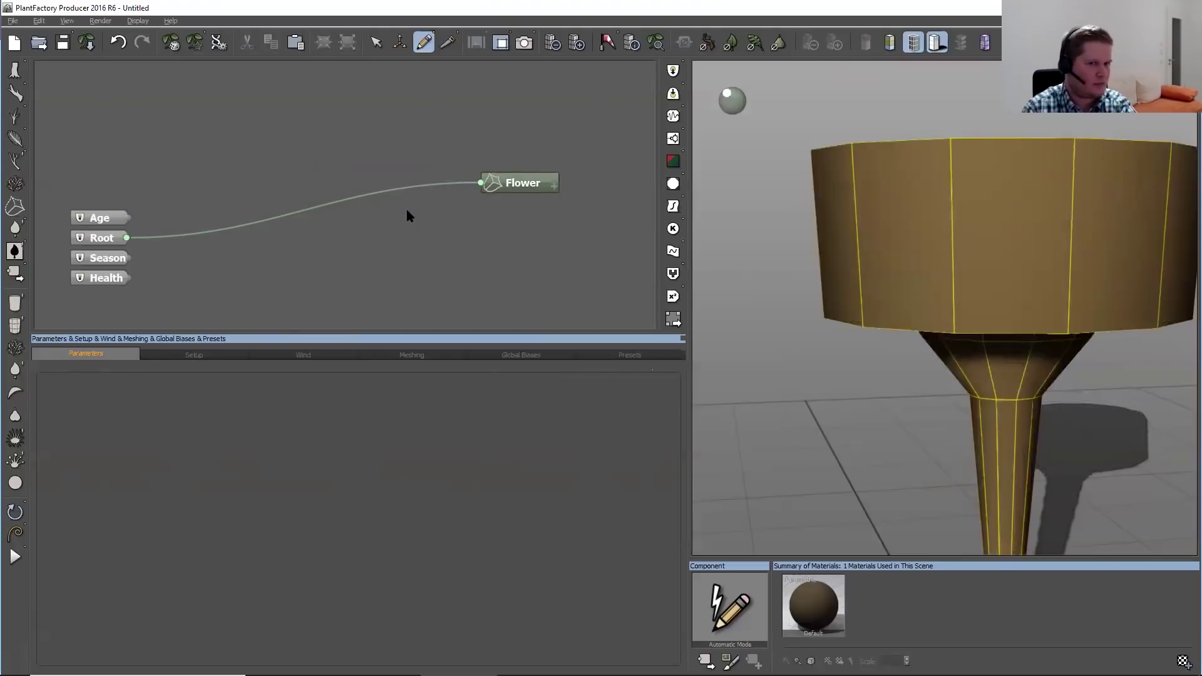
{"action": "left_click_drag", "start_coordinate": [509, 184], "coordinate": [328, 185]}
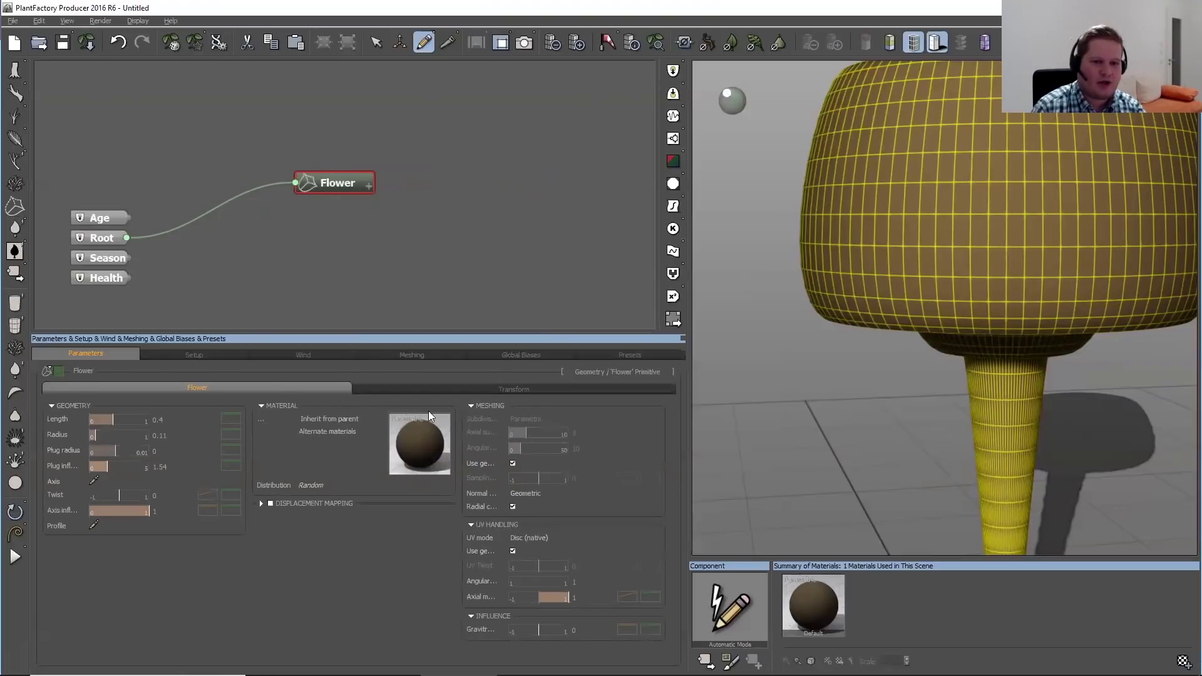
Reset the flower's profile to default, raise its end keypoint to X 0.87, Y 0.59 and apply the curve
{"action": "right_click", "coordinate": [89, 527]}
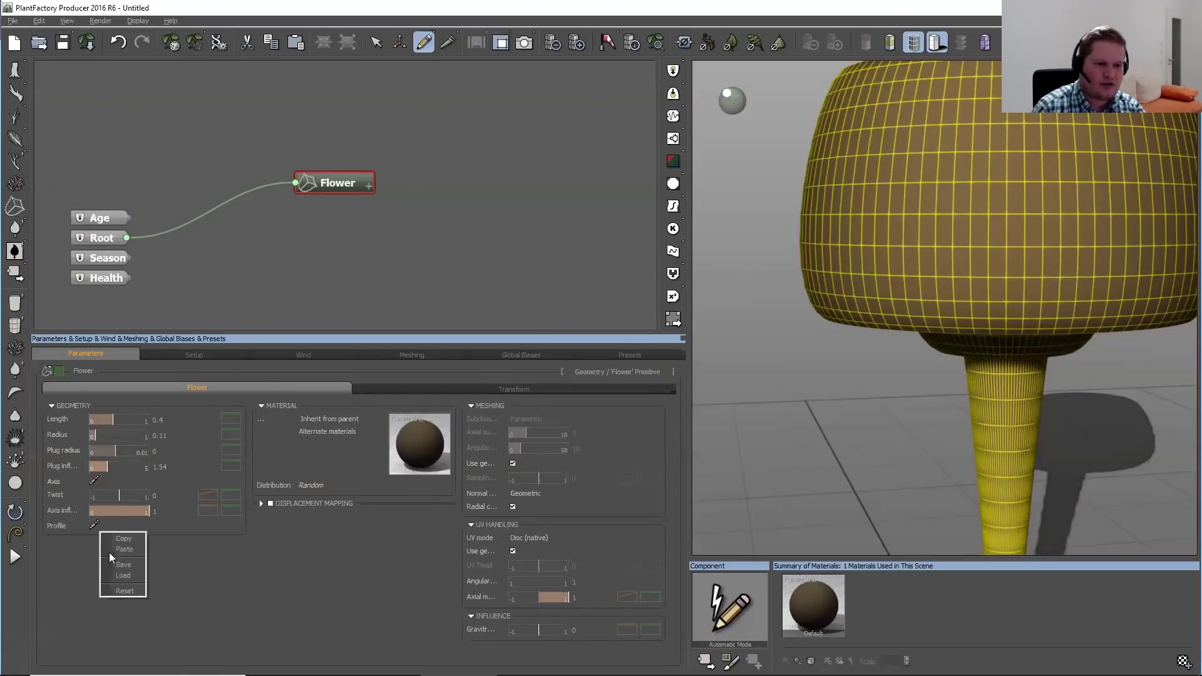
{"action": "left_click", "coordinate": [126, 589]}
{"action": "left_click", "coordinate": [95, 523]}
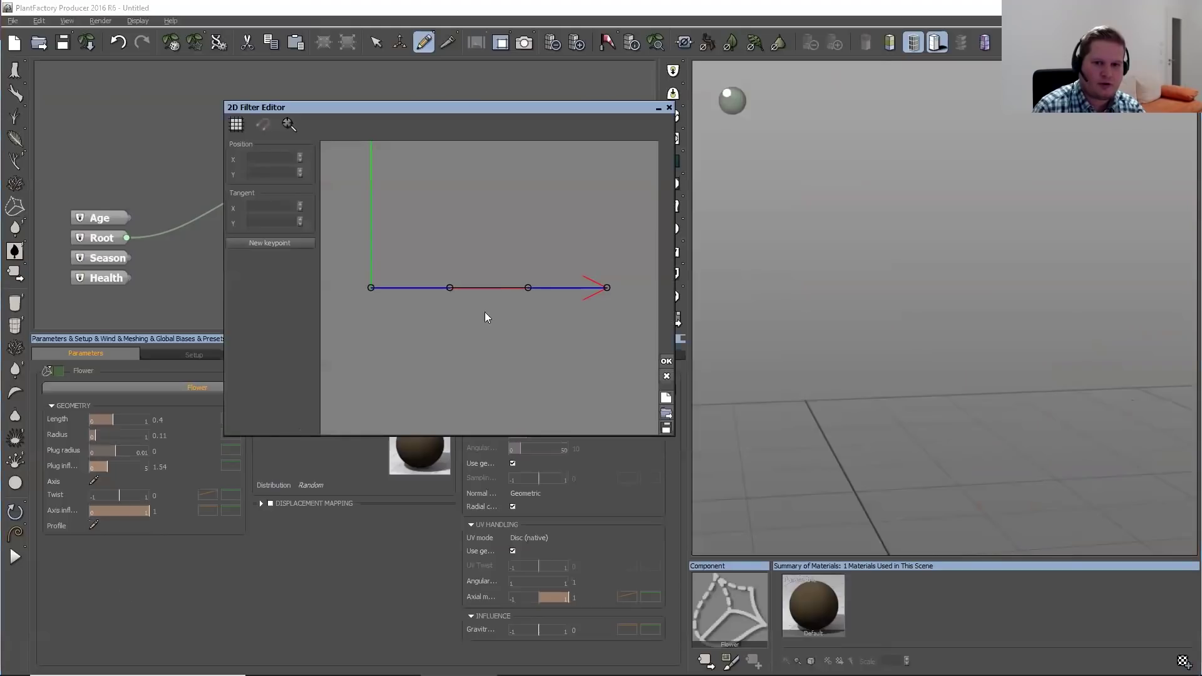
{"action": "left_click_drag", "start_coordinate": [606, 287], "coordinate": [586, 171]}
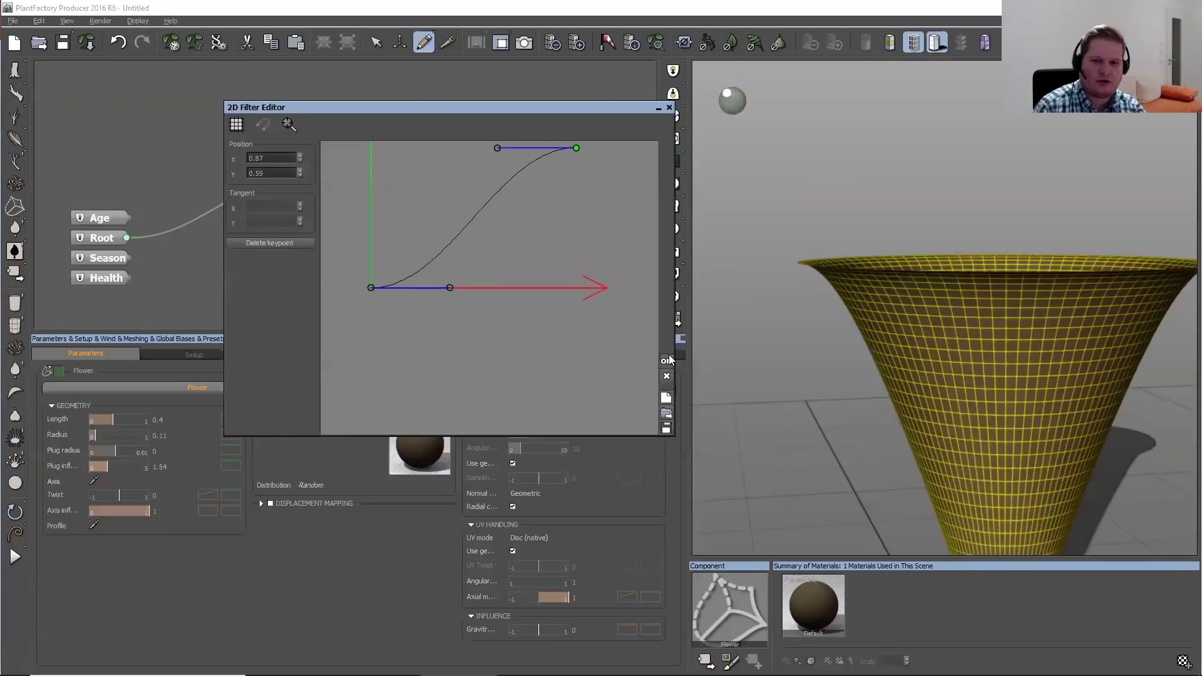
{"action": "left_click", "coordinate": [666, 361]}
Frame the flower, hide its wireframe, display its normals and review the normal orientation options, keeping Geometric
{"action": "left_click", "coordinate": [655, 42]}
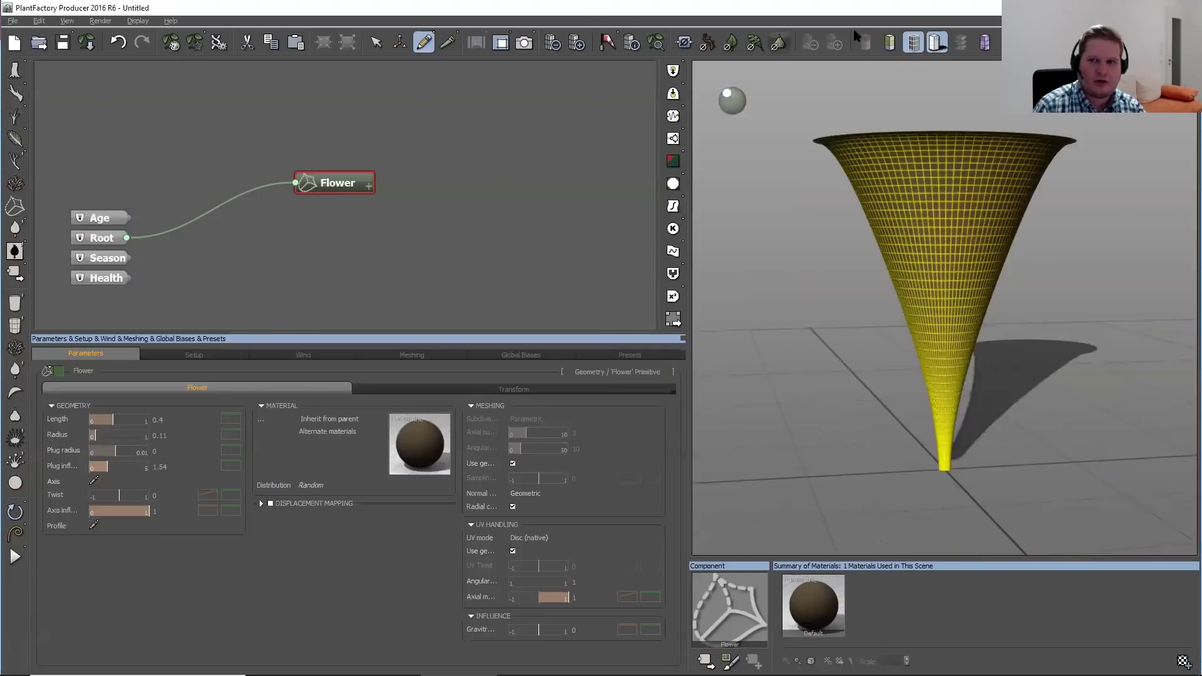
{"action": "left_click", "coordinate": [912, 42]}
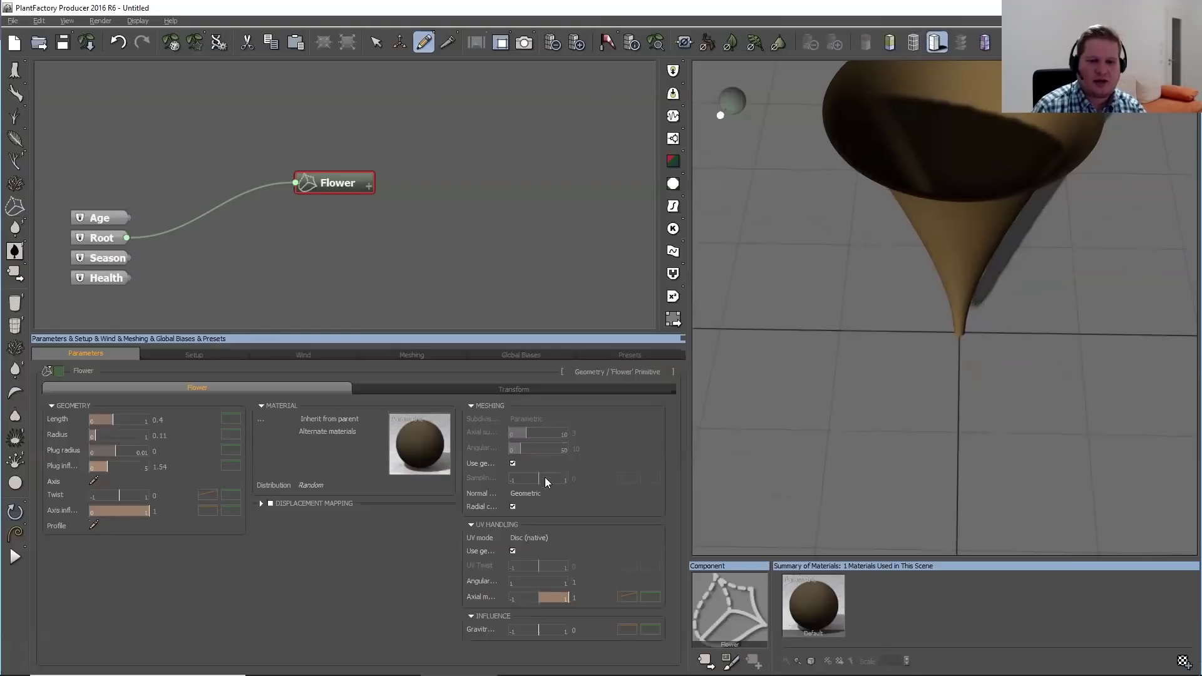
{"action": "left_click", "coordinate": [984, 42]}
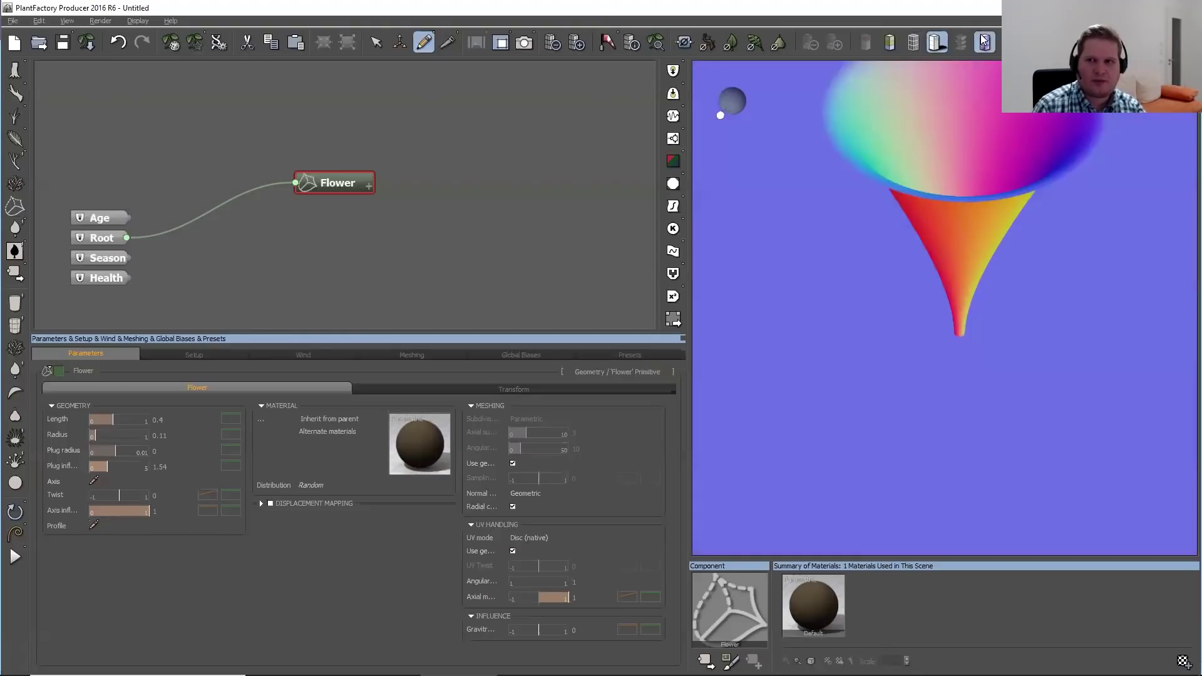
{"action": "left_click_drag", "start_coordinate": [1078, 269], "coordinate": [1014, 351]}
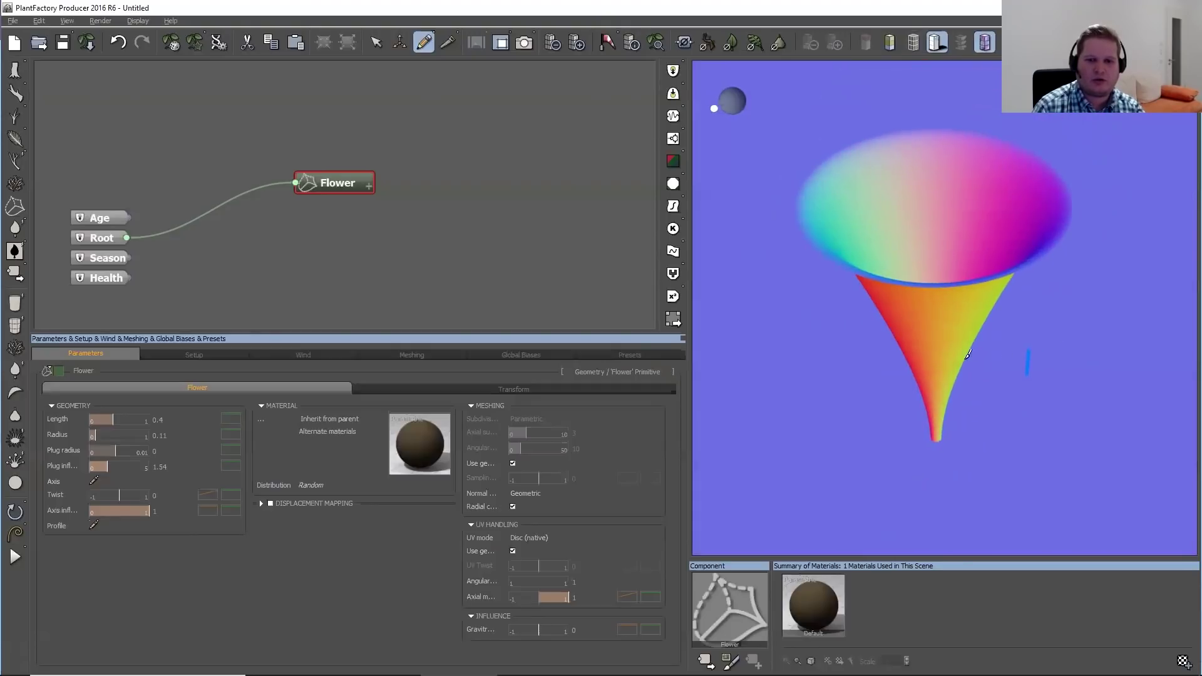
{"action": "left_click", "coordinate": [538, 493]}
{"action": "left_click", "coordinate": [625, 504]}
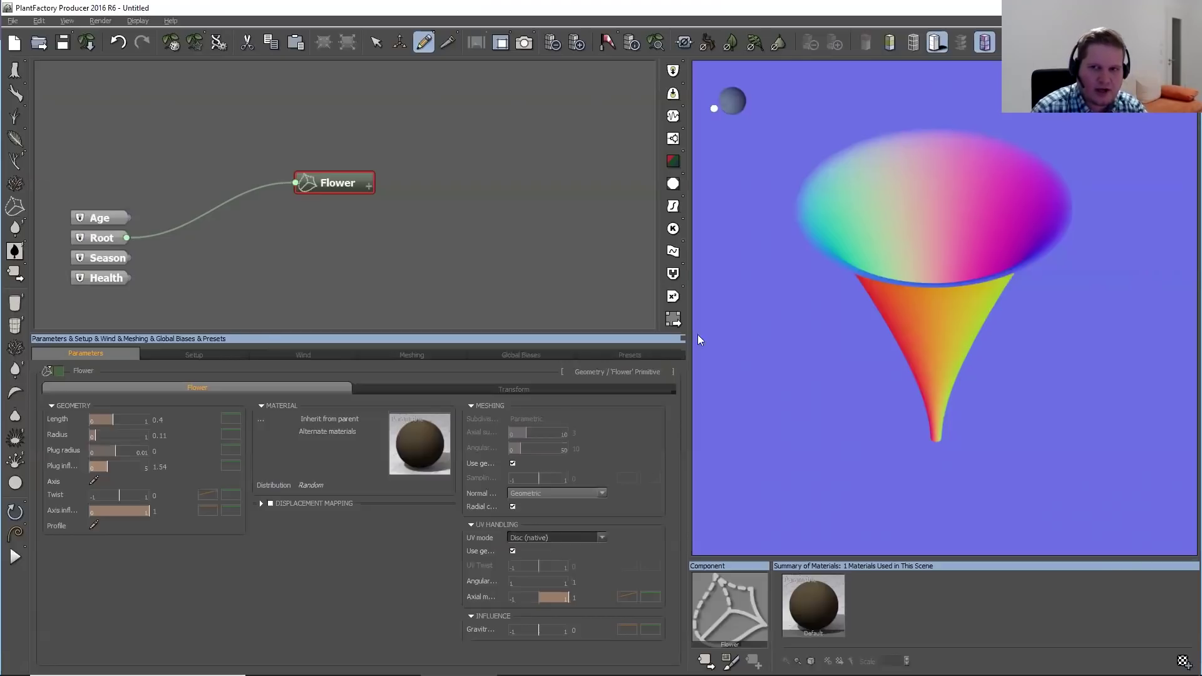
Turn off the normals display and review the flower's UV mode options, keeping Disc (native)
{"action": "left_click", "coordinate": [984, 42]}
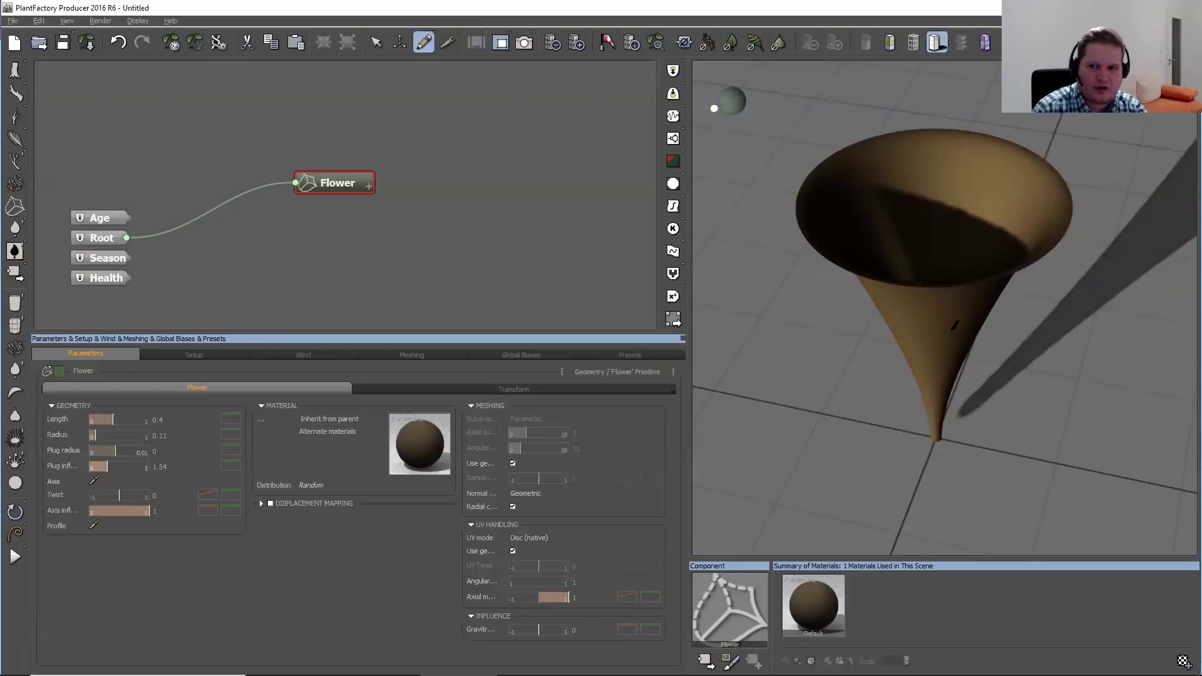
{"action": "left_click_drag", "start_coordinate": [1012, 362], "coordinate": [937, 331]}
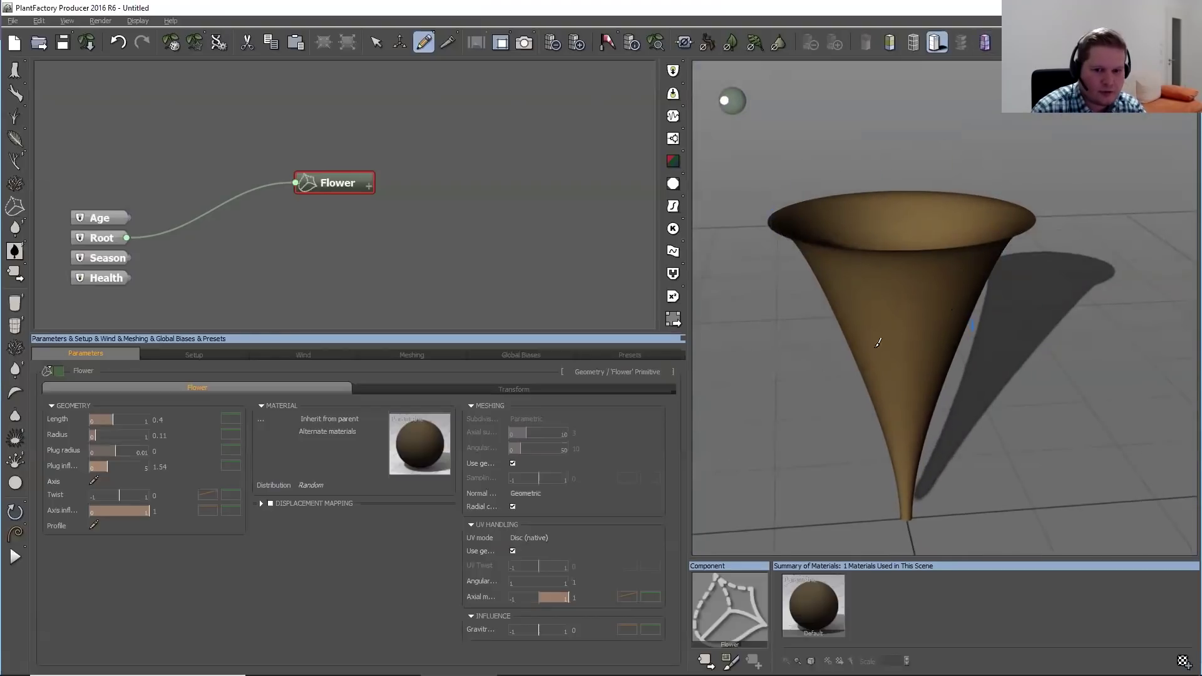
{"action": "left_click", "coordinate": [534, 539]}
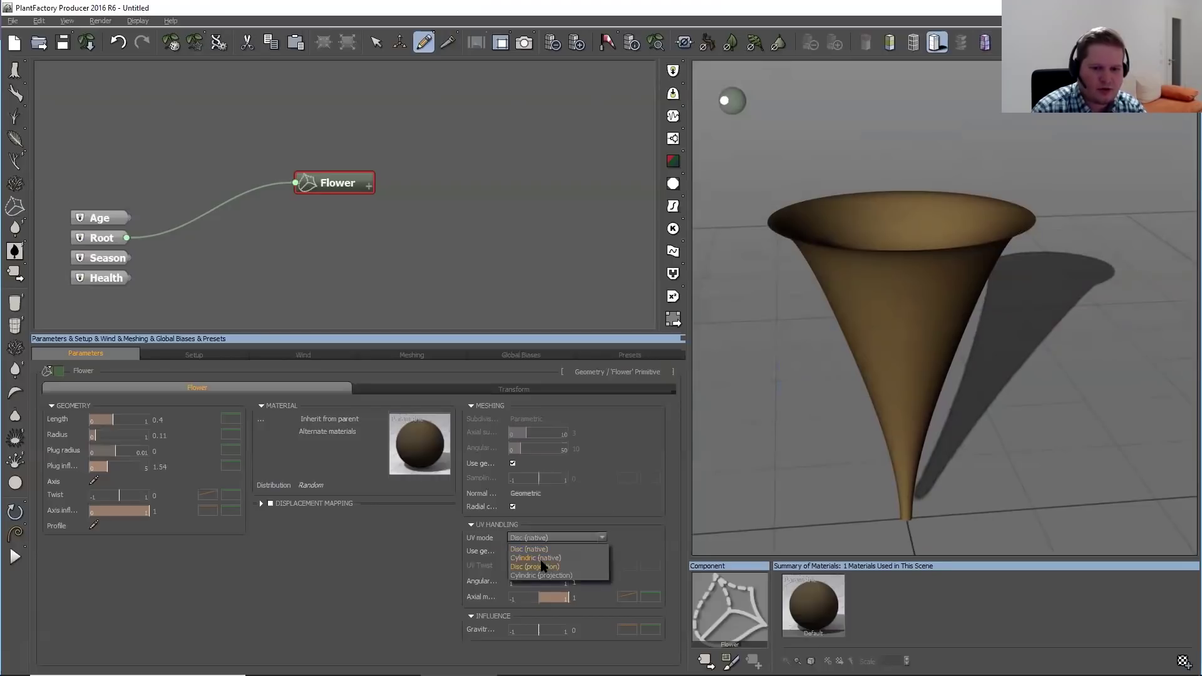
{"action": "left_click", "coordinate": [673, 424]}
{"action": "left_click_drag", "start_coordinate": [726, 350], "coordinate": [811, 181]}
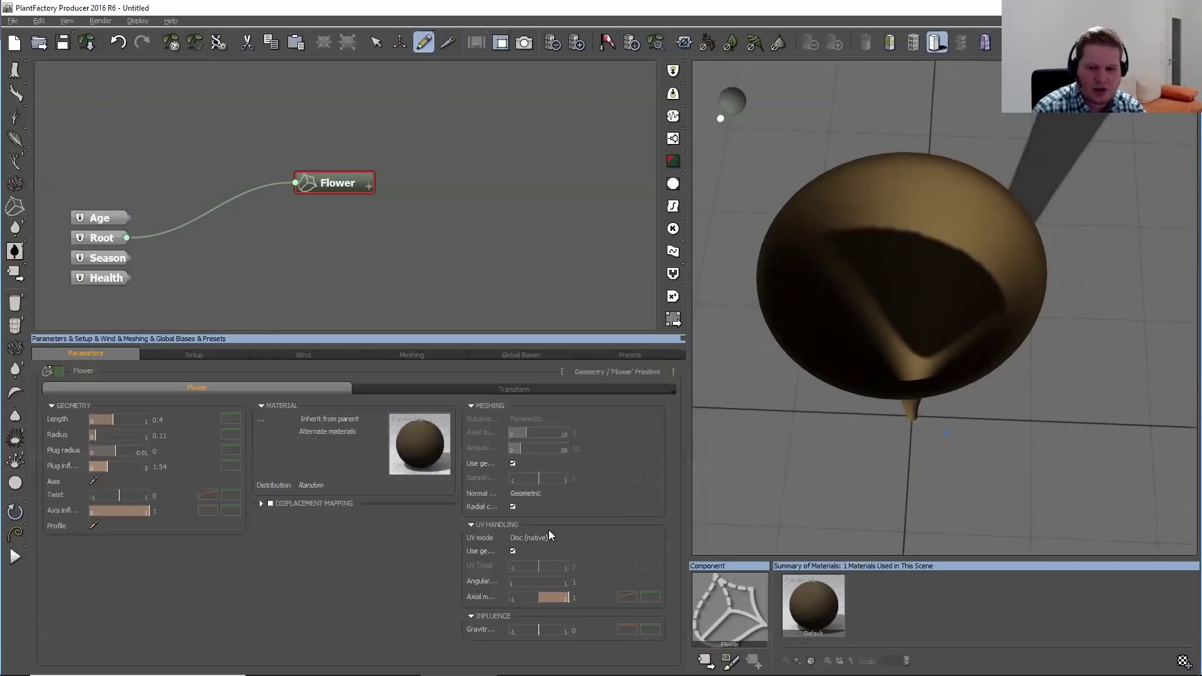
Assign the Poppy Petal material to the flower and shorten its length to 0.07
{"action": "left_click", "coordinate": [340, 416]}
{"action": "left_click", "coordinate": [327, 453]}
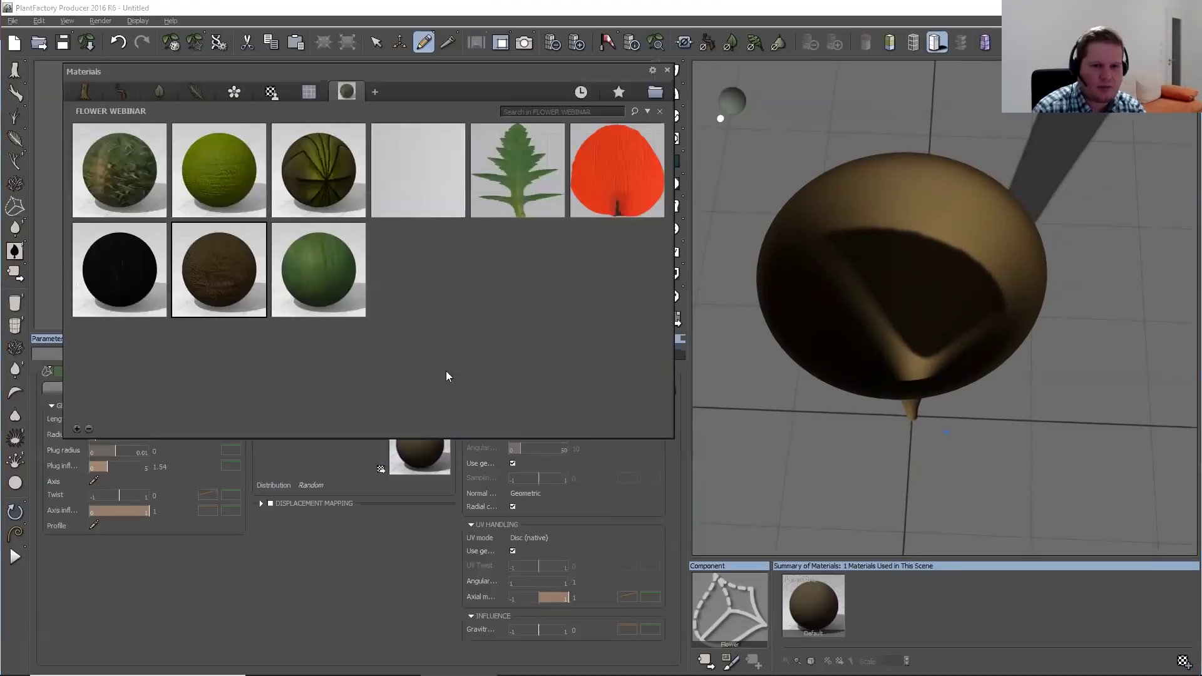
{"action": "double_click", "coordinate": [601, 185]}
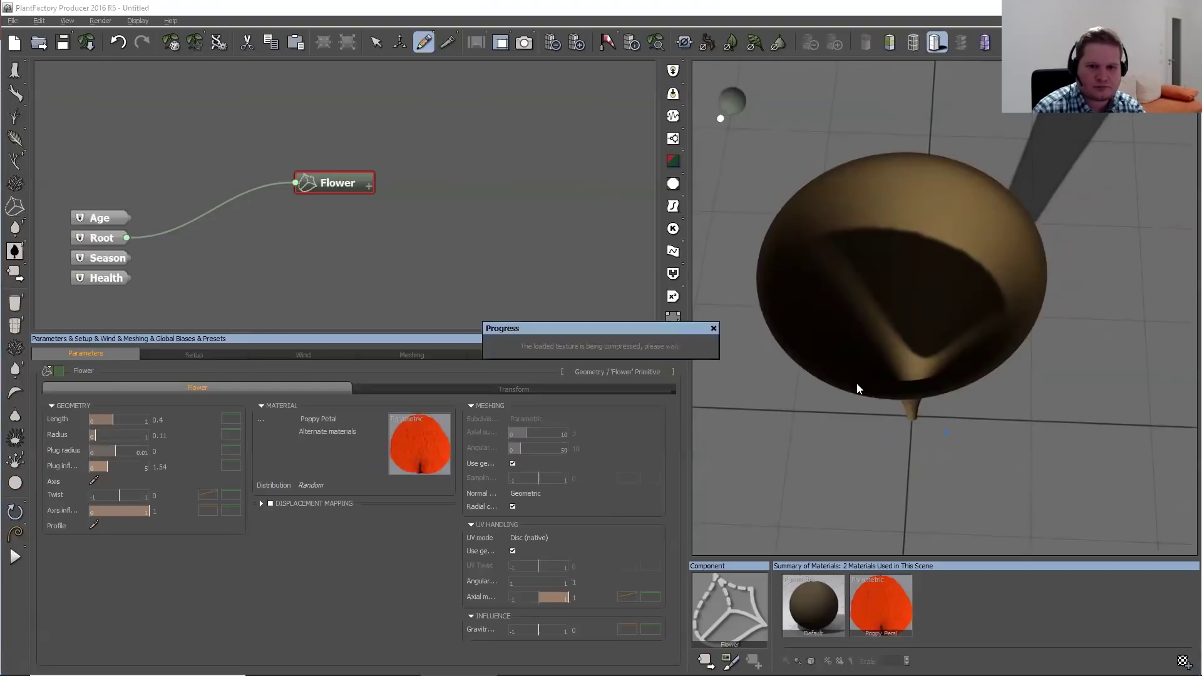
{"action": "left_click_drag", "start_coordinate": [856, 389], "coordinate": [838, 369]}
{"action": "mouse_move", "coordinate": [125, 416]}
{"action": "left_mouse_down"}
{"action": "mouse_move", "coordinate": [94, 417]}
{"action": "mouse_move", "coordinate": [132, 418]}
{"action": "left_mouse_up"}
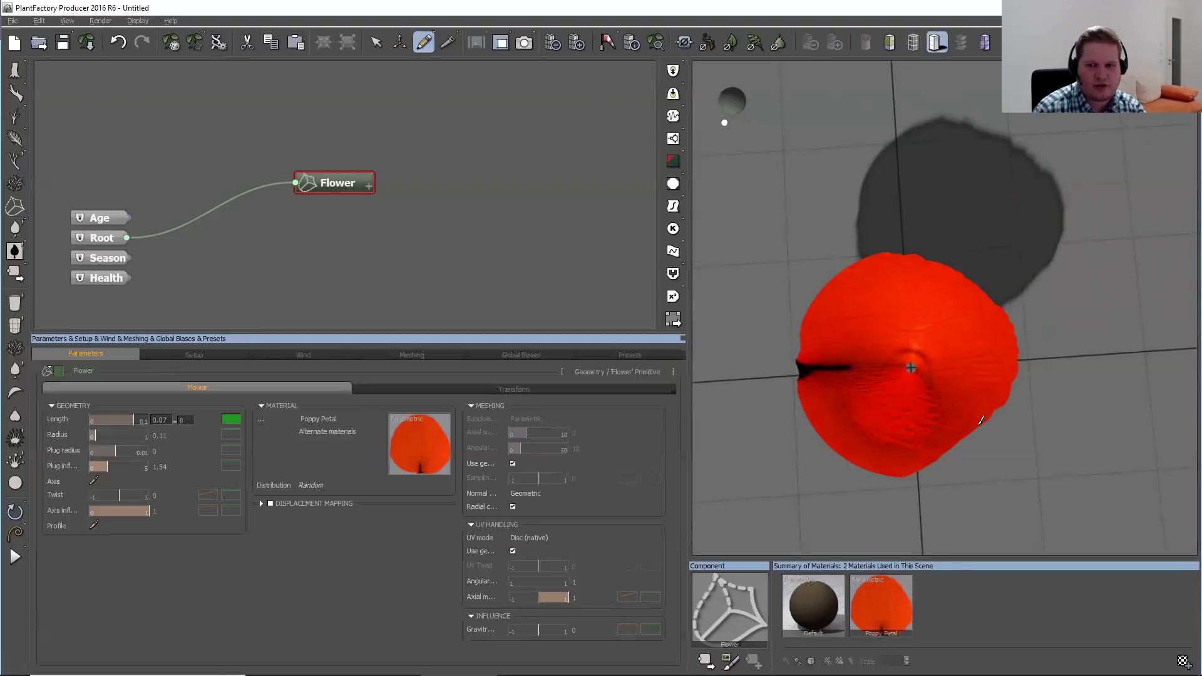
Change the flower's UV mode to Cylindric (native) and increase its length to 0.17
{"action": "left_click", "coordinate": [523, 538]}
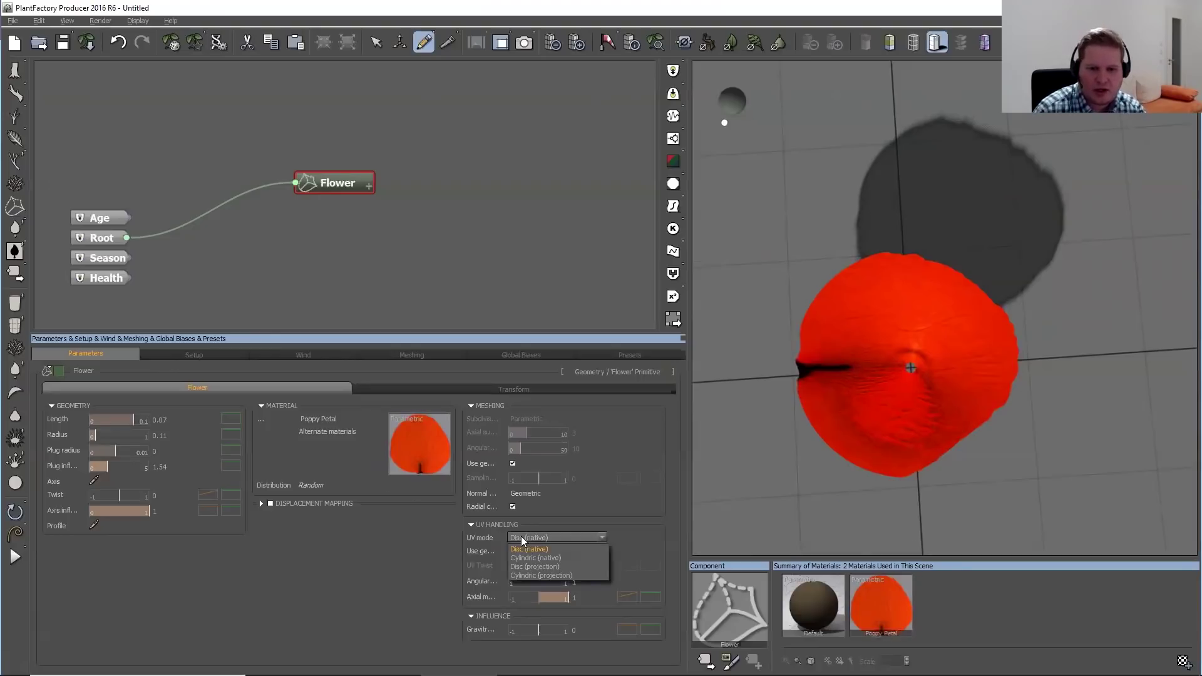
{"action": "left_click", "coordinate": [535, 558]}
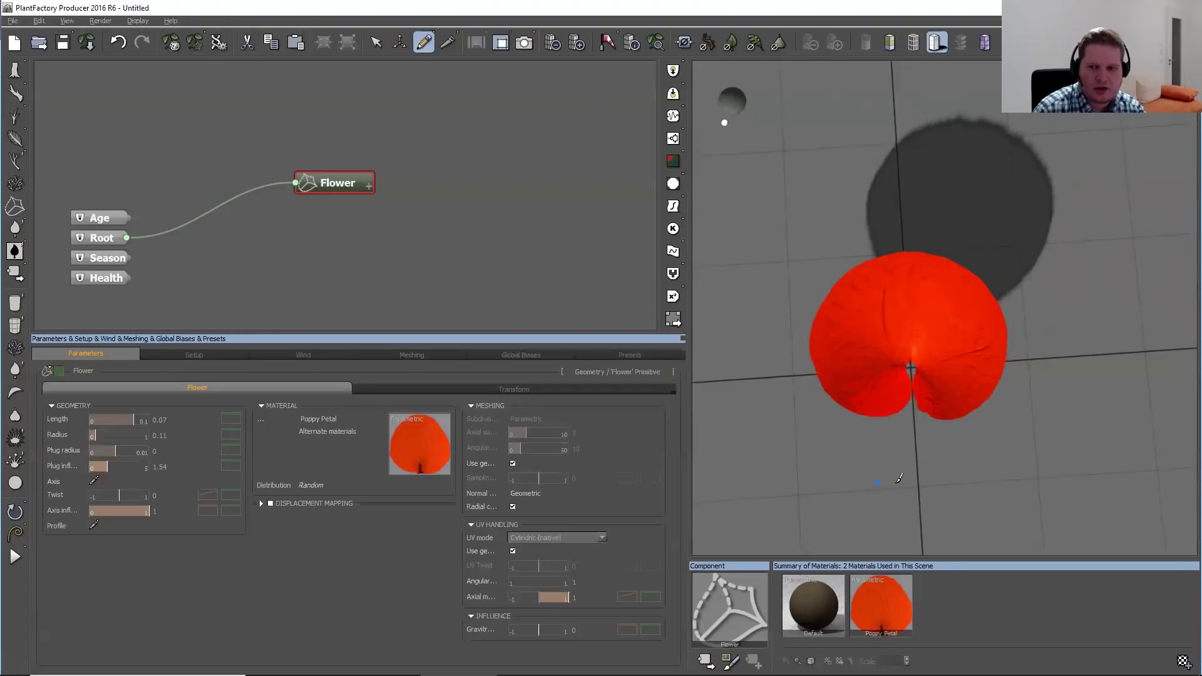
{"action": "mouse_move", "coordinate": [908, 425]}
{"action": "left_mouse_down"}
{"action": "mouse_move", "coordinate": [908, 383]}
{"action": "mouse_move", "coordinate": [907, 406]}
{"action": "left_mouse_up"}
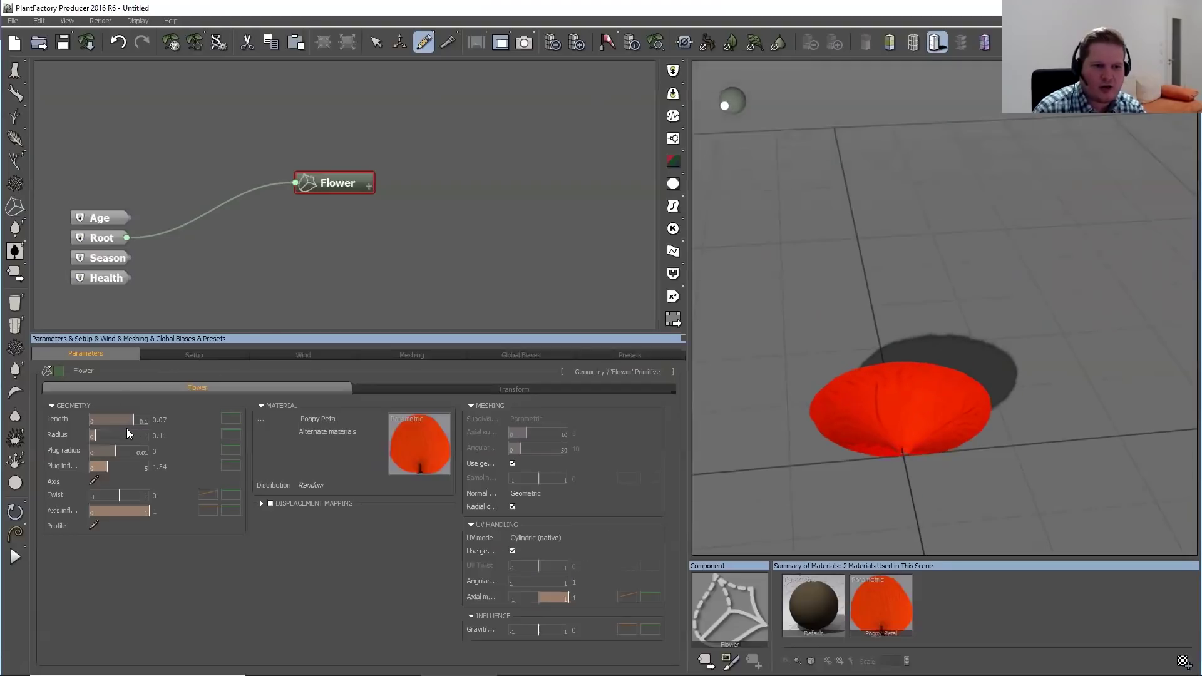
{"action": "mouse_move", "coordinate": [127, 419]}
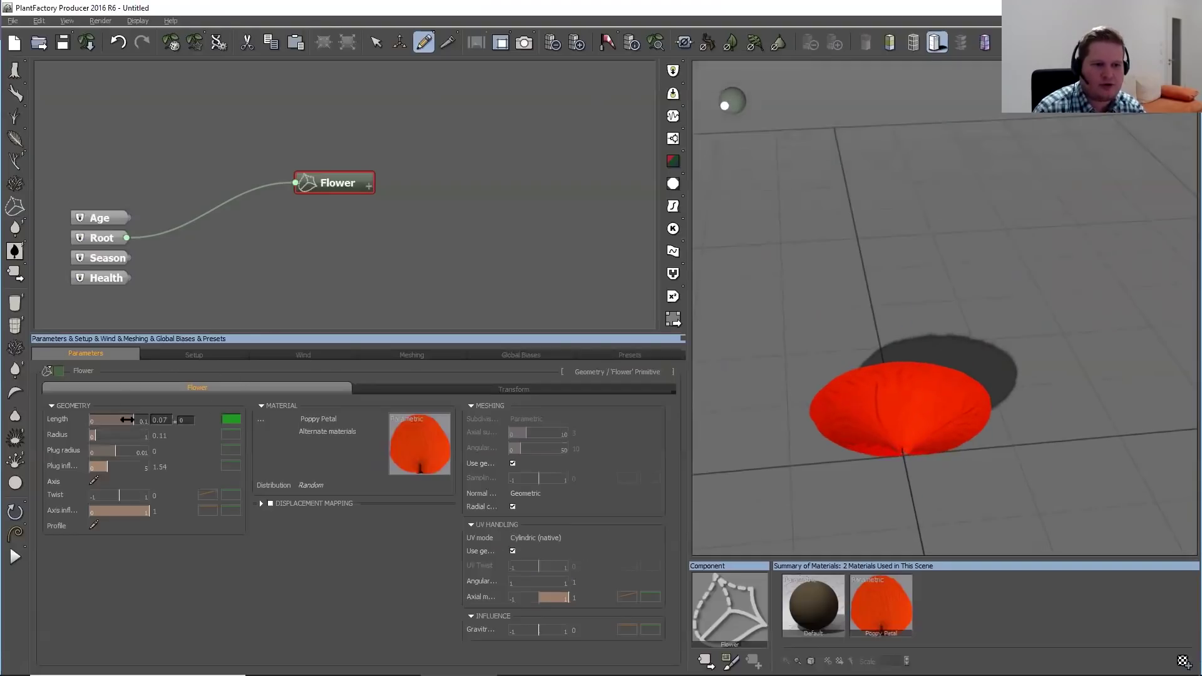
{"action": "left_click_drag", "start_coordinate": [131, 419], "coordinate": [150, 419]}
{"action": "left_click_drag", "start_coordinate": [823, 444], "coordinate": [983, 373]}
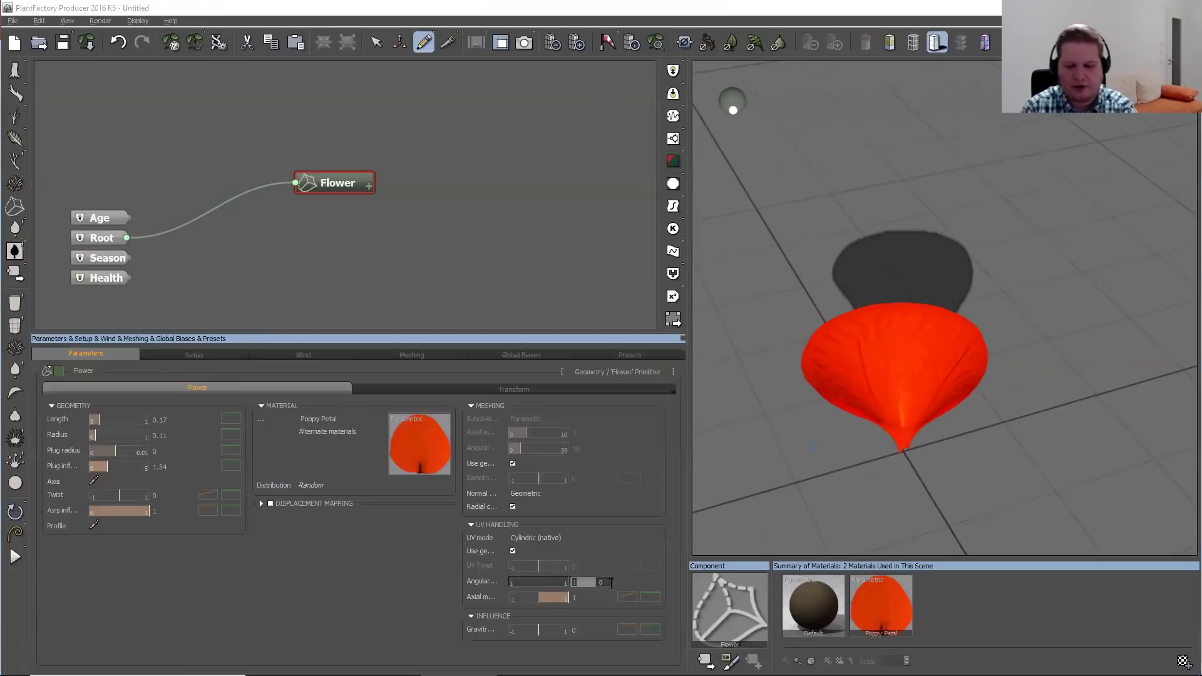
Set the angular value in the flower's UV handling to 3 so the petal texture repeats around it
{"action": "type", "text": "0"}
{"action": "key", "text": "Return"}
{"action": "type", "text": "3"}
{"action": "key", "text": "Return"}
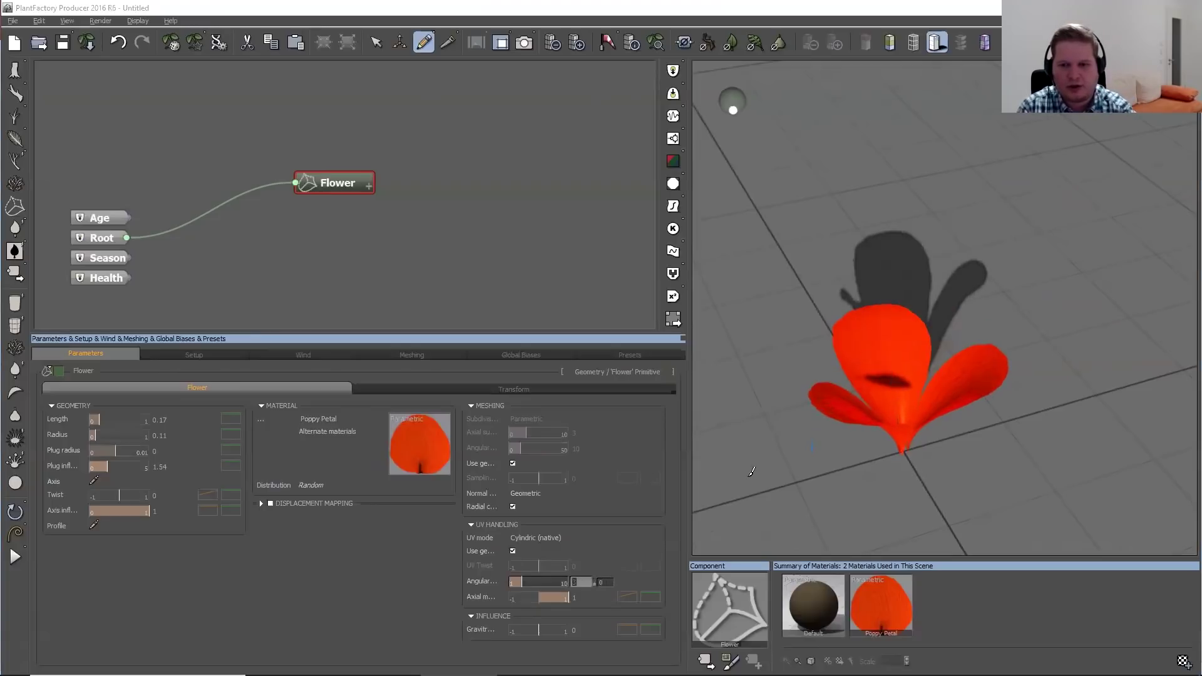
{"action": "left_click_drag", "start_coordinate": [912, 449], "coordinate": [887, 492]}
Display the wireframe and examine the petal mesh and its transparent areas from above and from the side
{"action": "left_click", "coordinate": [913, 42]}
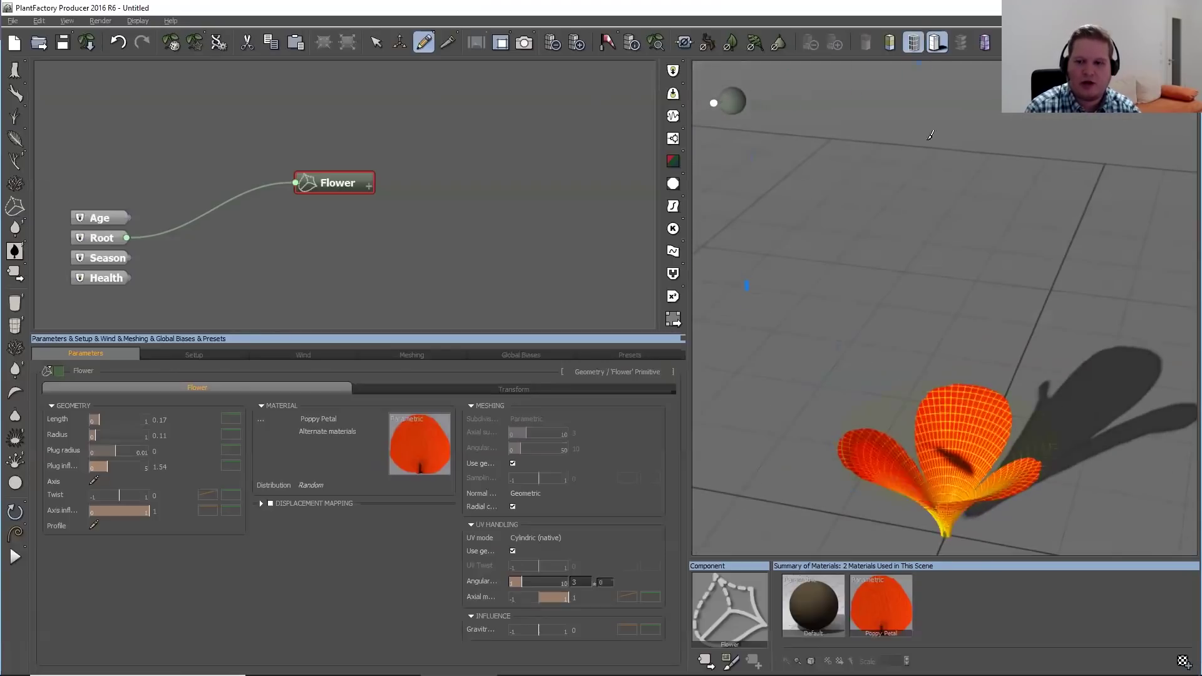
{"action": "left_click_drag", "start_coordinate": [788, 494], "coordinate": [826, 458]}
{"action": "left_click_drag", "start_coordinate": [1040, 479], "coordinate": [929, 352]}
{"action": "left_click_drag", "start_coordinate": [952, 394], "coordinate": [958, 408]}
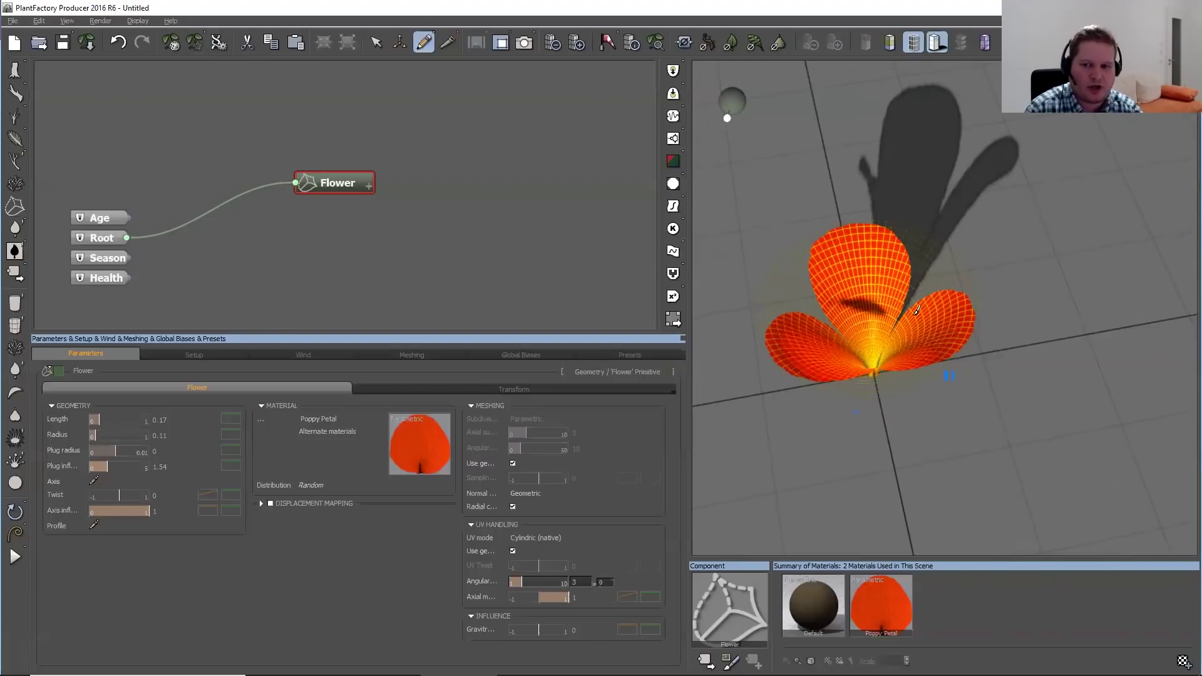
{"action": "left_click_drag", "start_coordinate": [916, 408], "coordinate": [946, 436]}
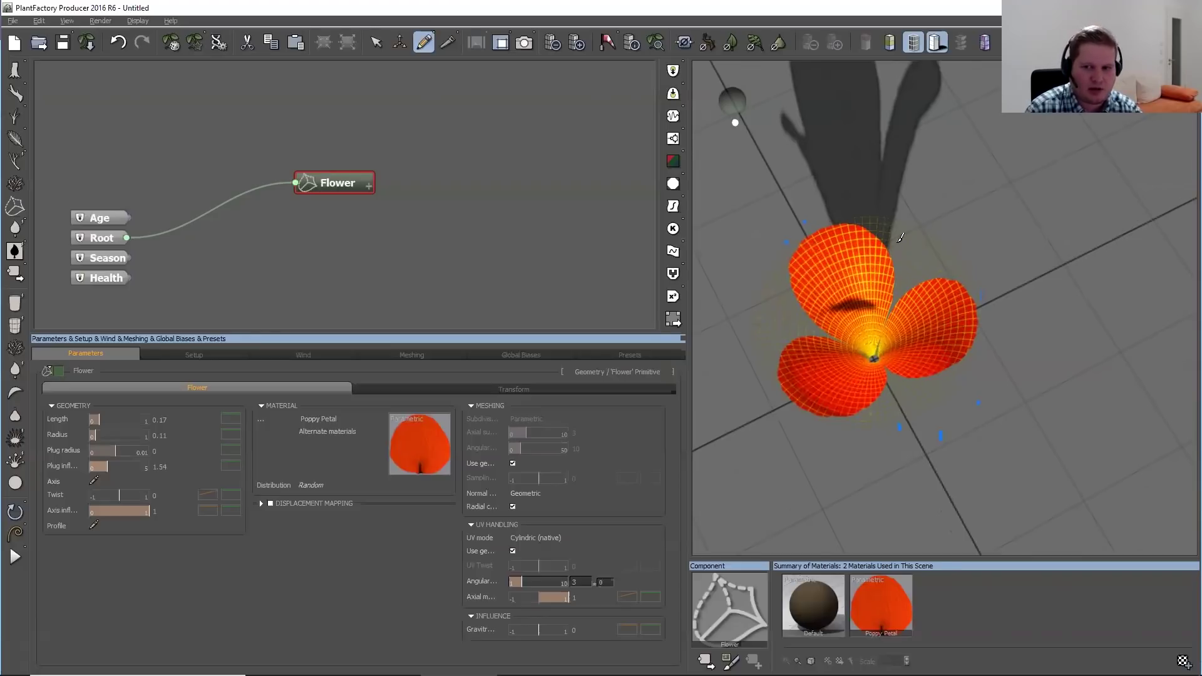
{"action": "left_click_drag", "start_coordinate": [893, 382], "coordinate": [878, 358]}
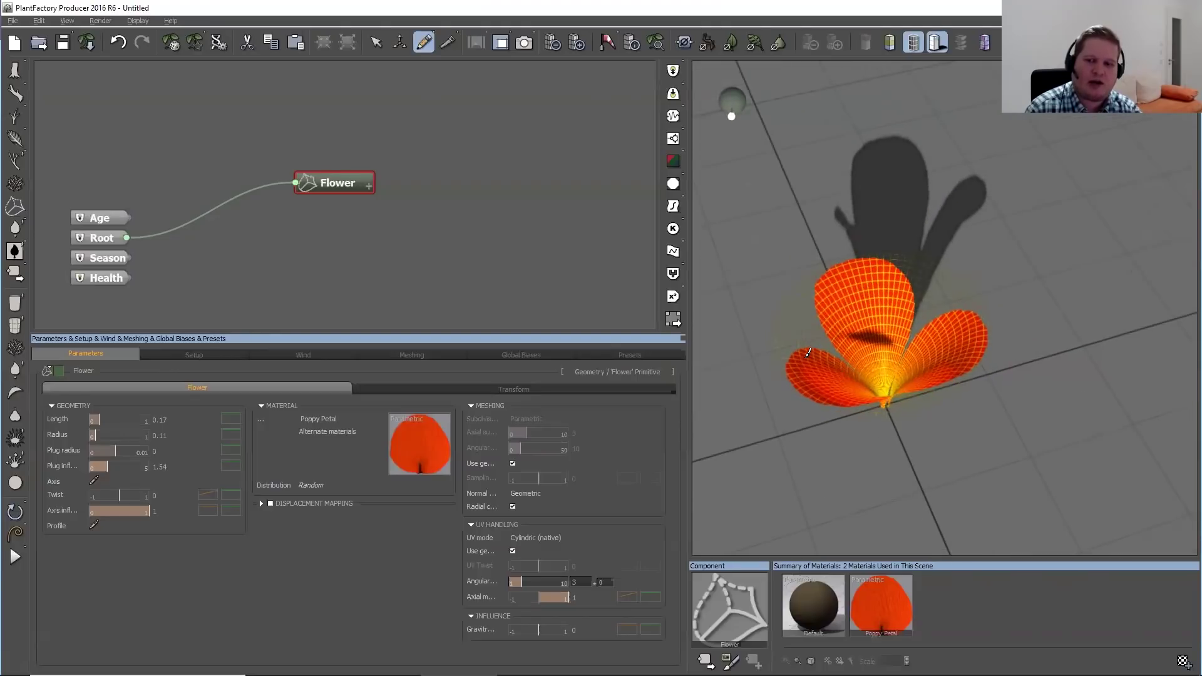
{"action": "left_click_drag", "start_coordinate": [868, 422], "coordinate": [890, 346]}
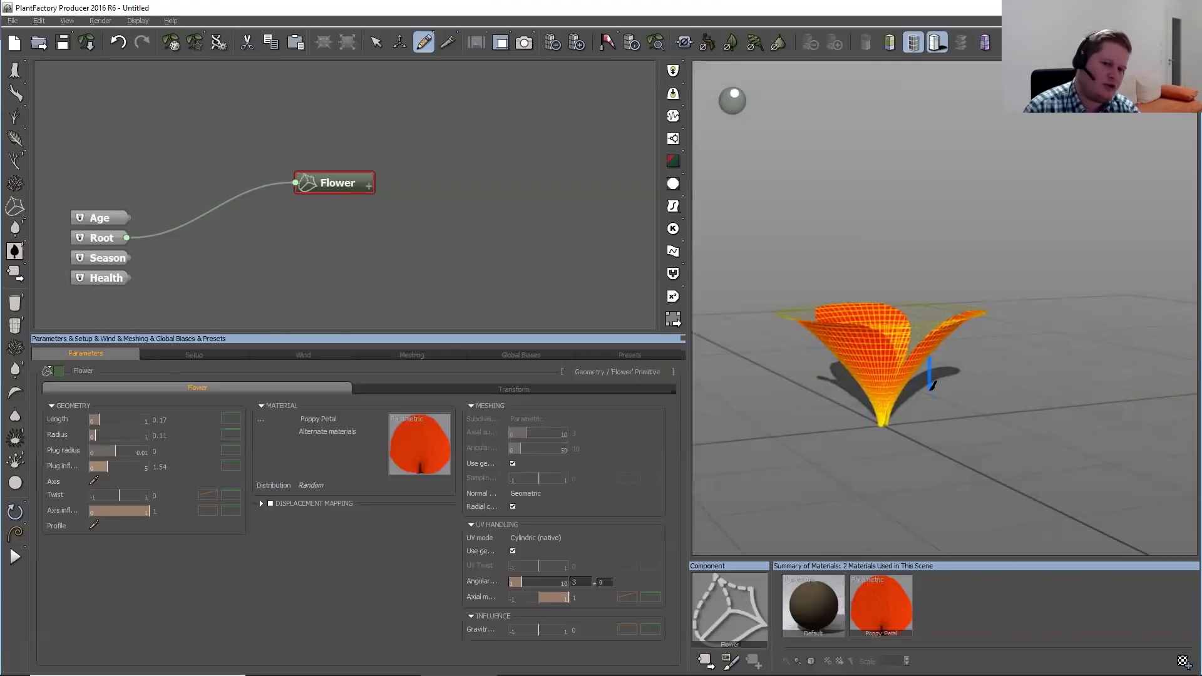
{"action": "left_click_drag", "start_coordinate": [931, 388], "coordinate": [925, 469]}
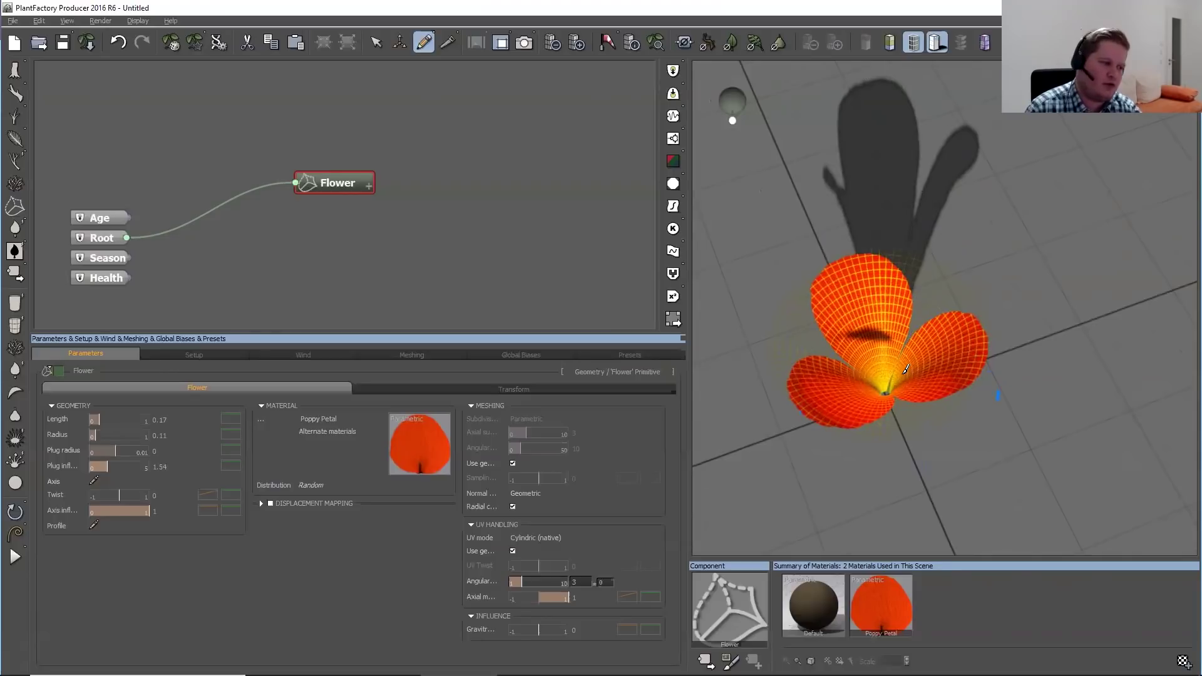
Reopen the recent plant file Red Poppy Webinar.tpfp
{"action": "left_click_drag", "start_coordinate": [419, 227], "coordinate": [284, 154]}
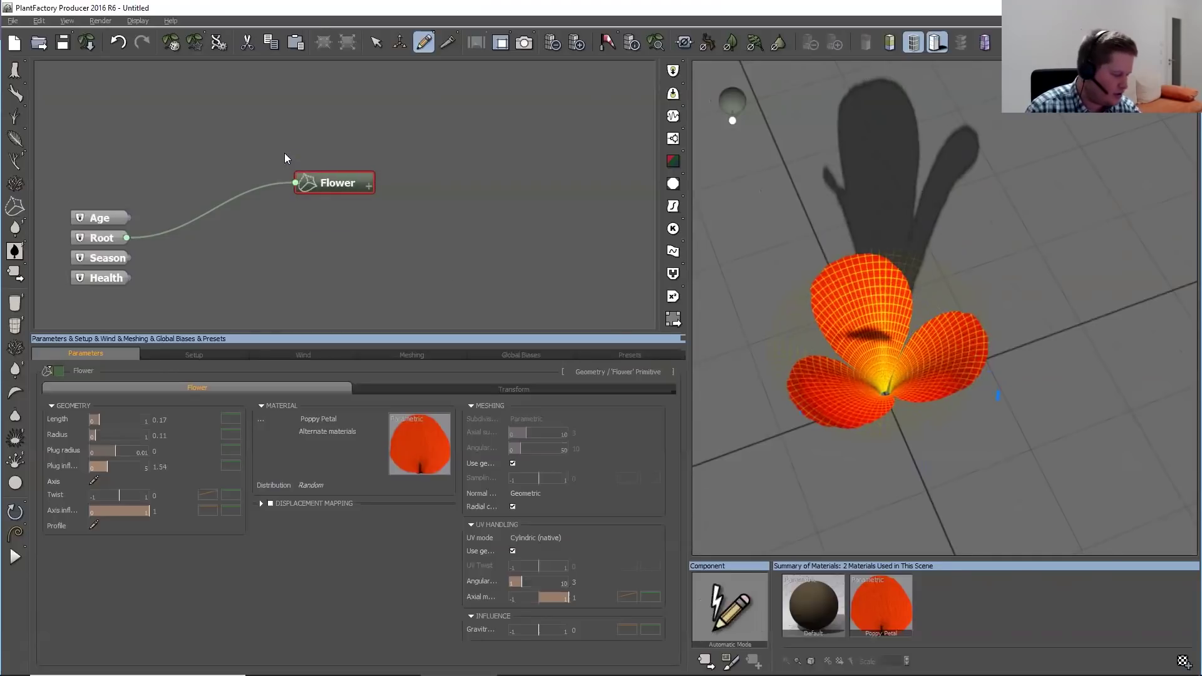
{"action": "left_click", "coordinate": [23, 22]}
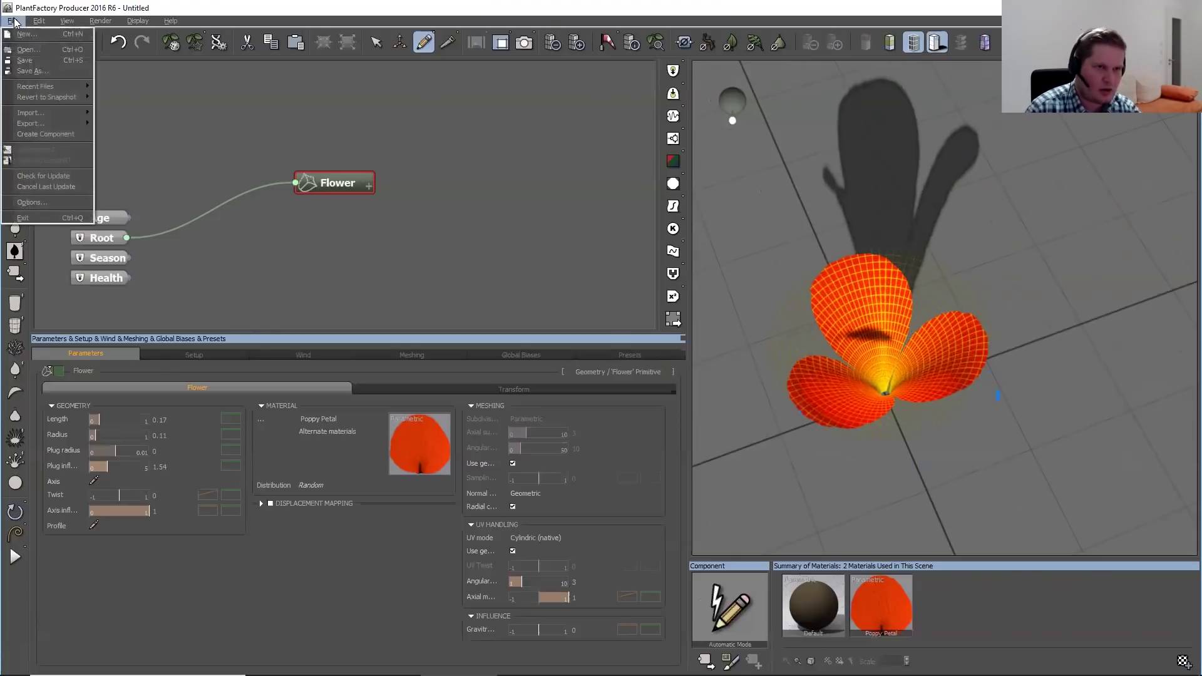
{"action": "mouse_move", "coordinate": [66, 87]}
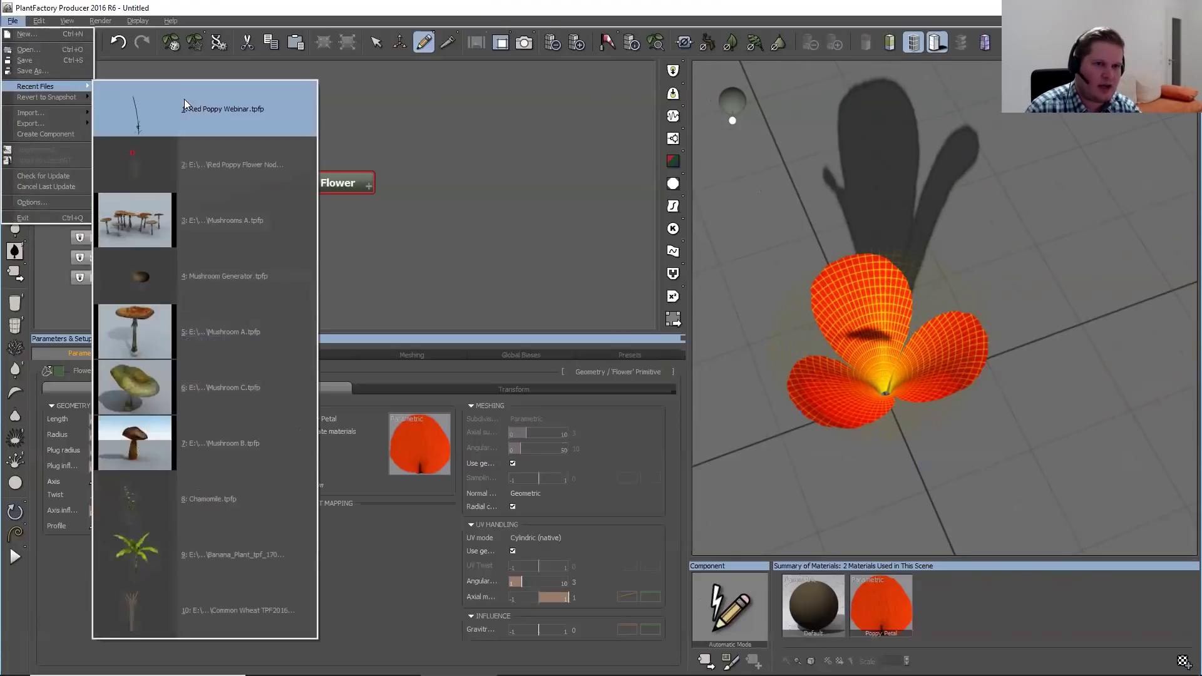
{"action": "left_click", "coordinate": [222, 109]}
{"action": "left_click", "coordinate": [650, 361]}
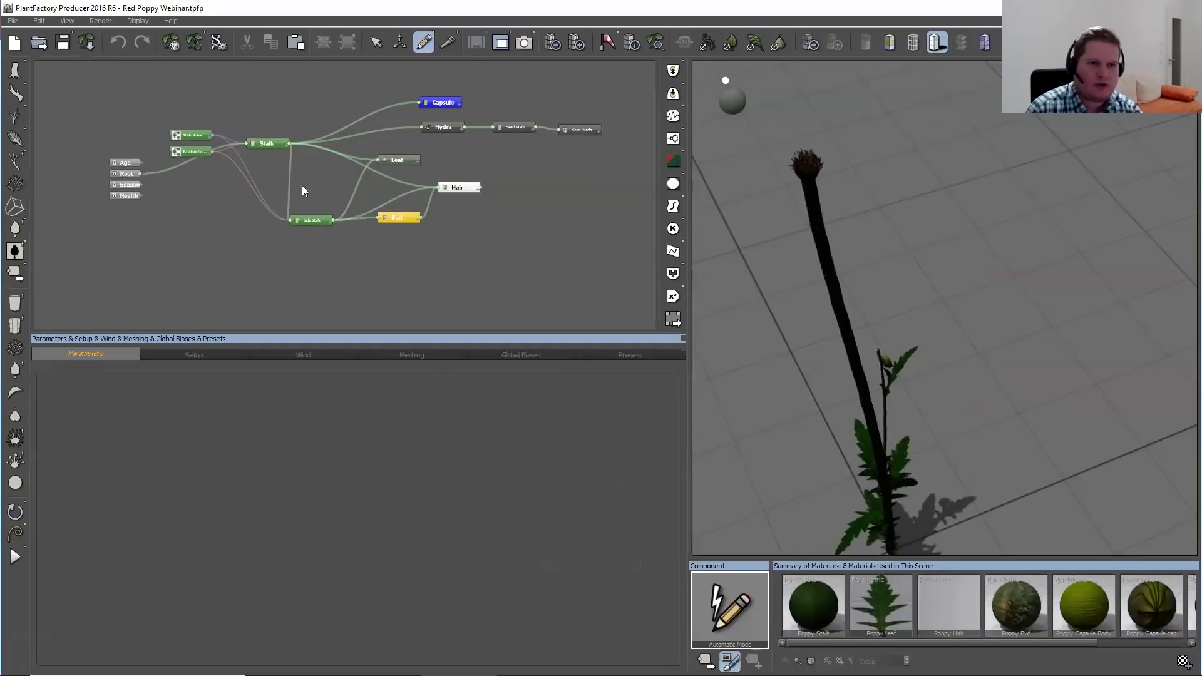
Disable the Stalk node so the existing plant is hidden, zoom on the empty scene and clear the selection
{"action": "left_click", "coordinate": [264, 144]}
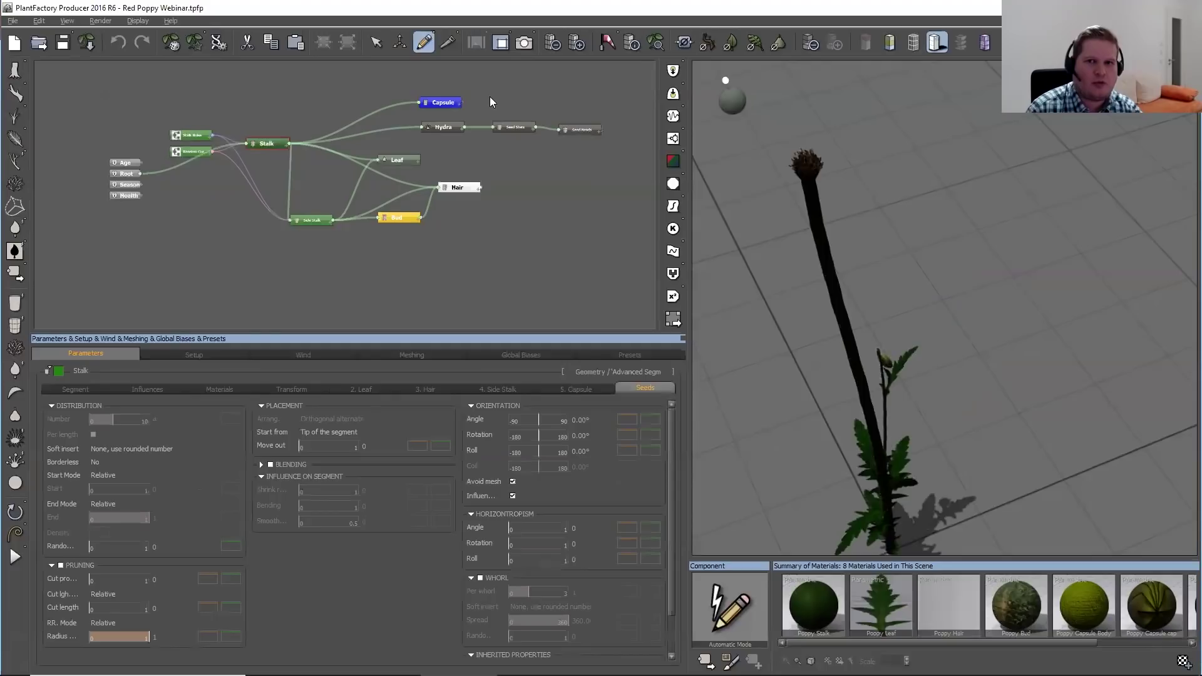
{"action": "left_click", "coordinate": [685, 43]}
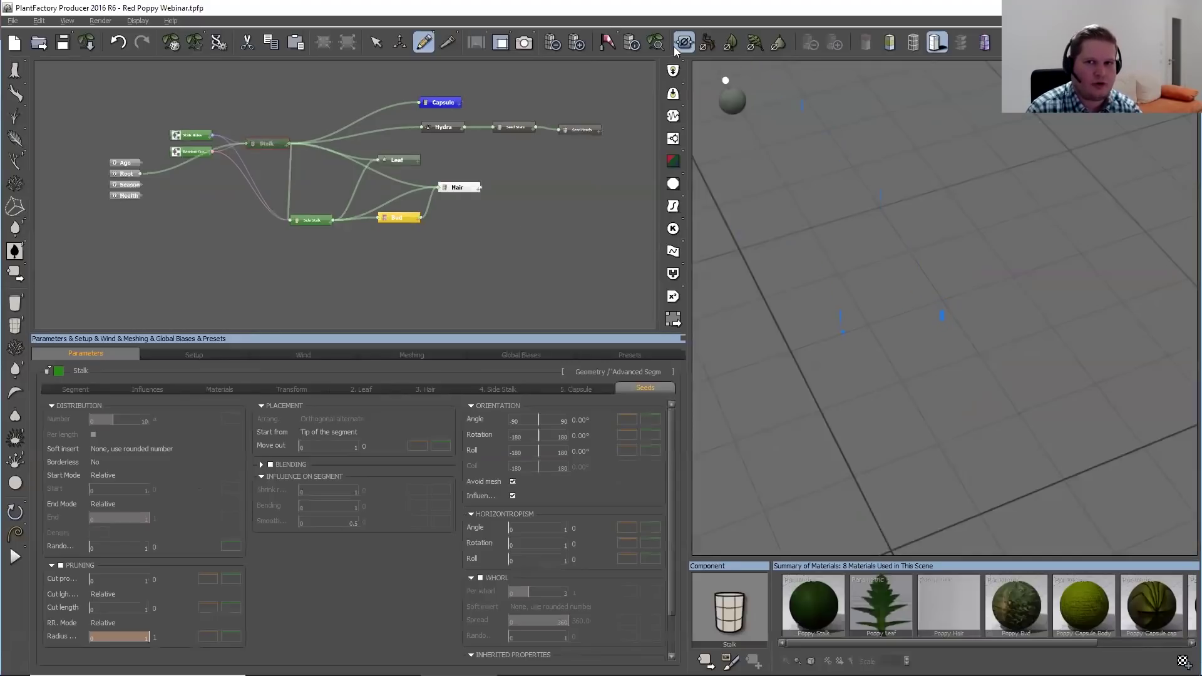
{"action": "left_click", "coordinate": [657, 42]}
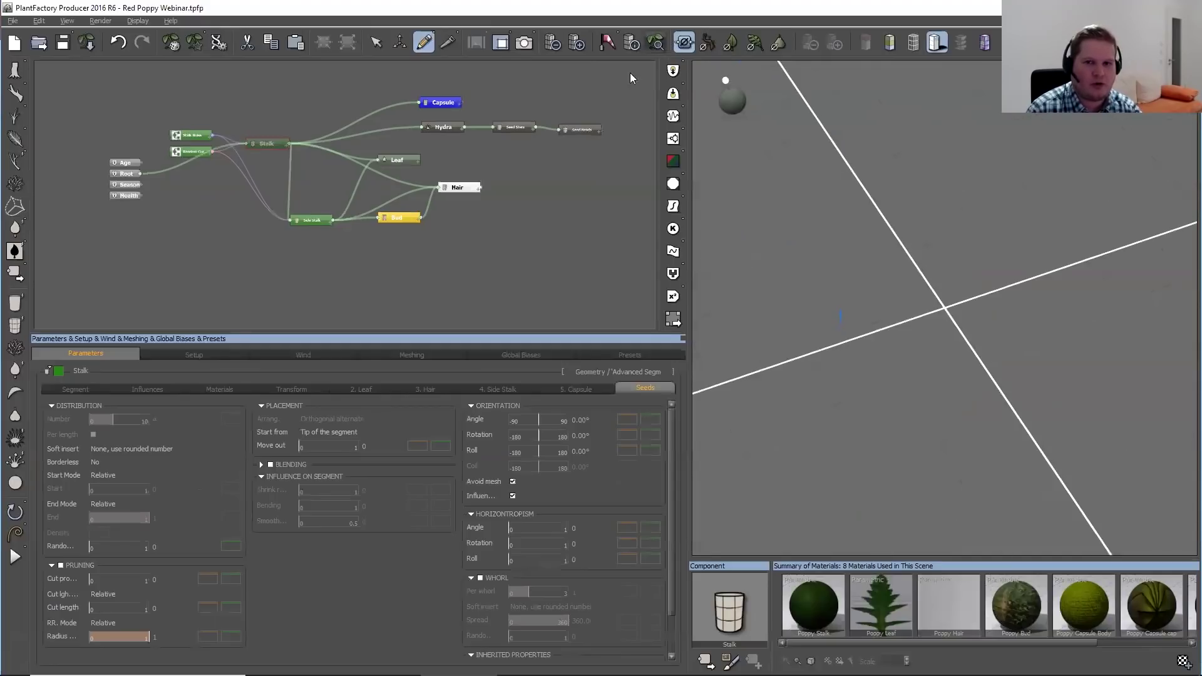
{"action": "left_click", "coordinate": [194, 199]}
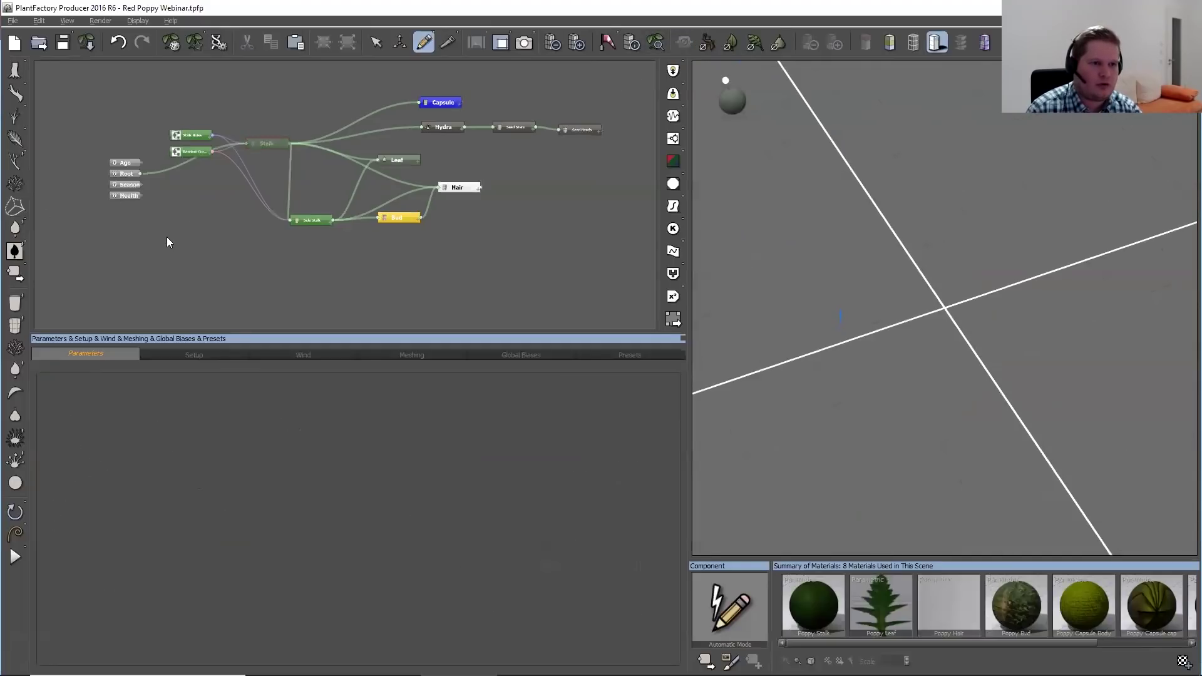
Add a Flower (Trumpet, Using Filter 2D) node to the graph beside the input nodes
{"action": "right_click", "coordinate": [184, 202]}
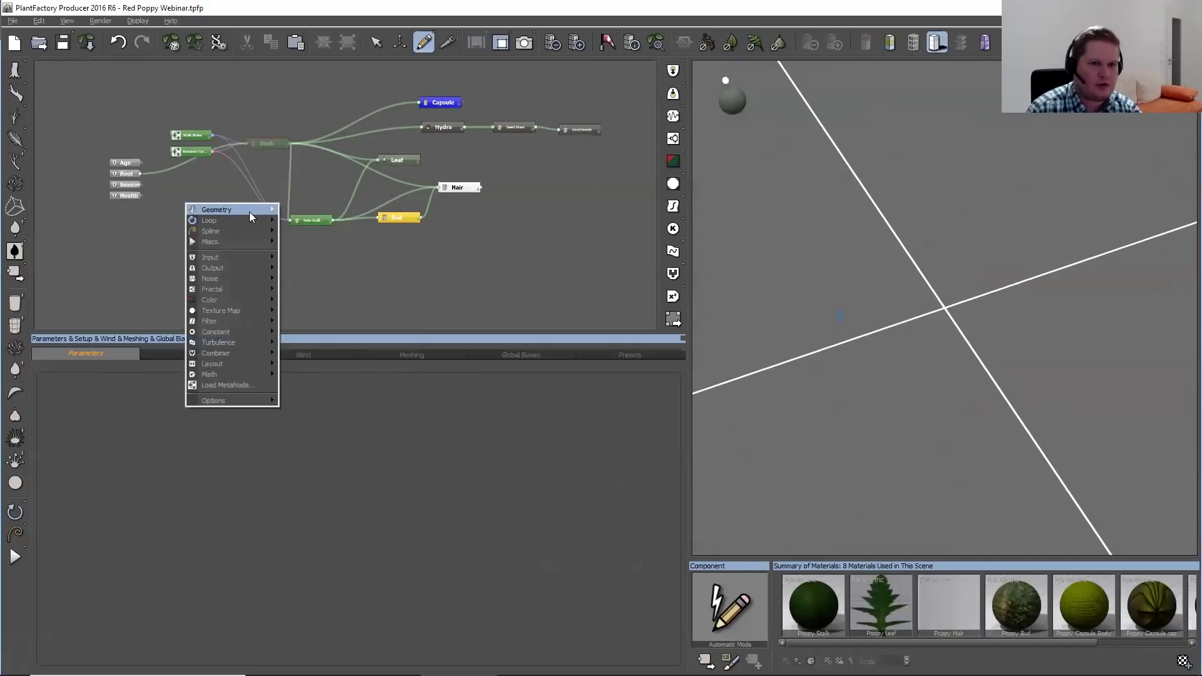
{"action": "mouse_move", "coordinate": [249, 211]}
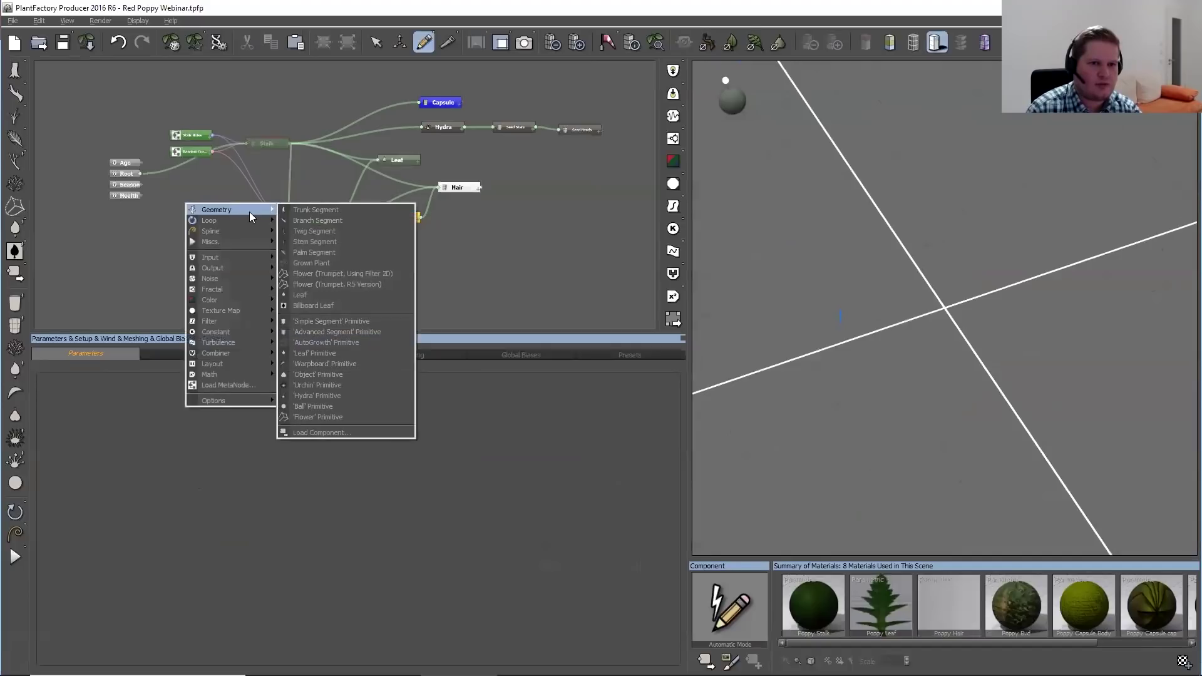
{"action": "left_click", "coordinate": [388, 274]}
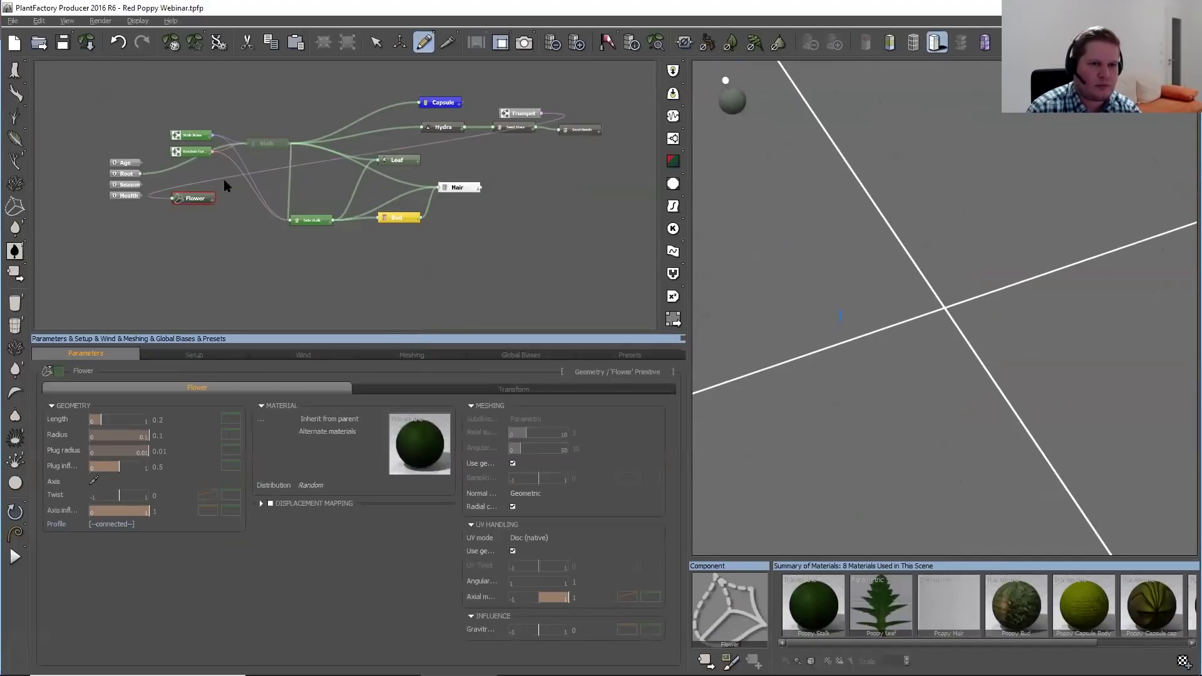
Delete the Trumpet MetaNode, connect the Flower node to the Root input and frame the flower
{"action": "left_click", "coordinate": [517, 115]}
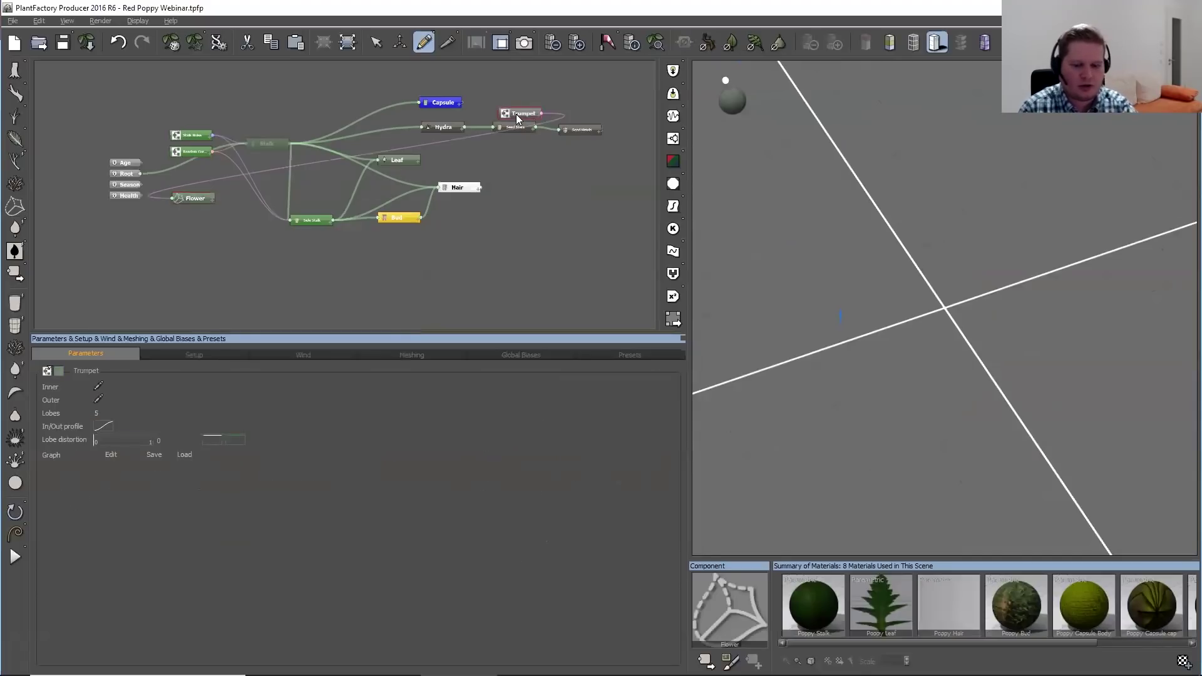
{"action": "left_click", "coordinate": [179, 198]}
{"action": "left_click_drag", "start_coordinate": [167, 197], "coordinate": [133, 175]}
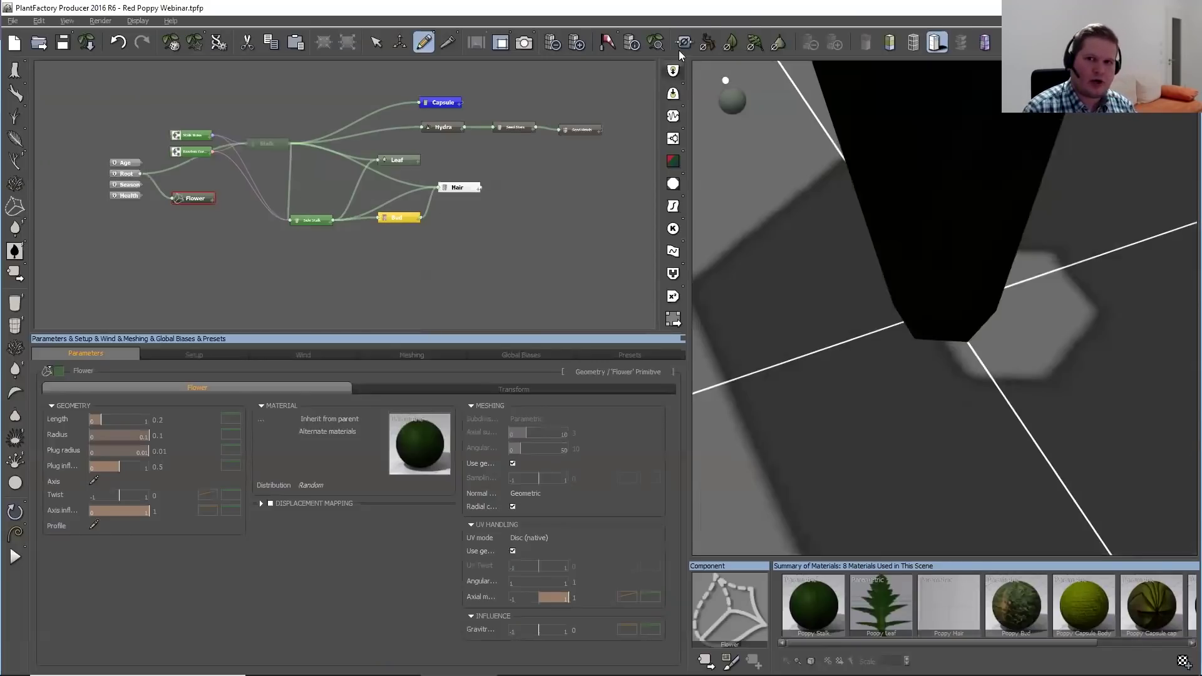
{"action": "left_click", "coordinate": [657, 42]}
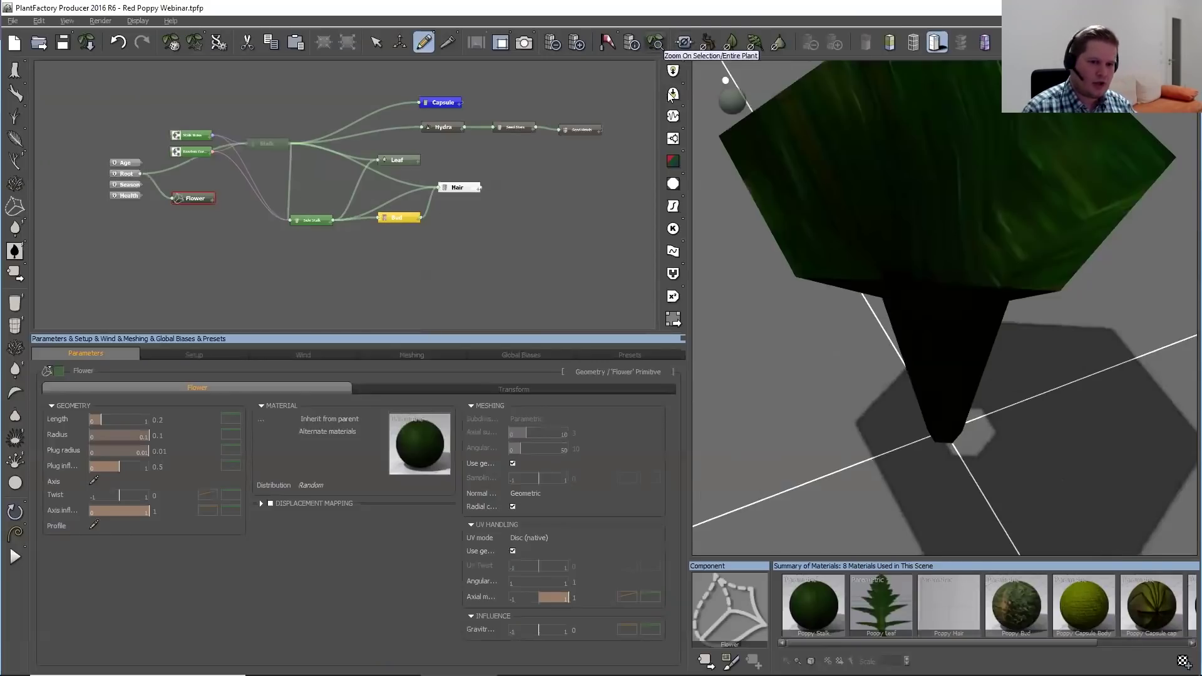
Assign the Poppy Petal material from the FLOWER WEBINAR collection to the flower and set its UV mode to Cylindric (native)
{"action": "mouse_move", "coordinate": [392, 442]}
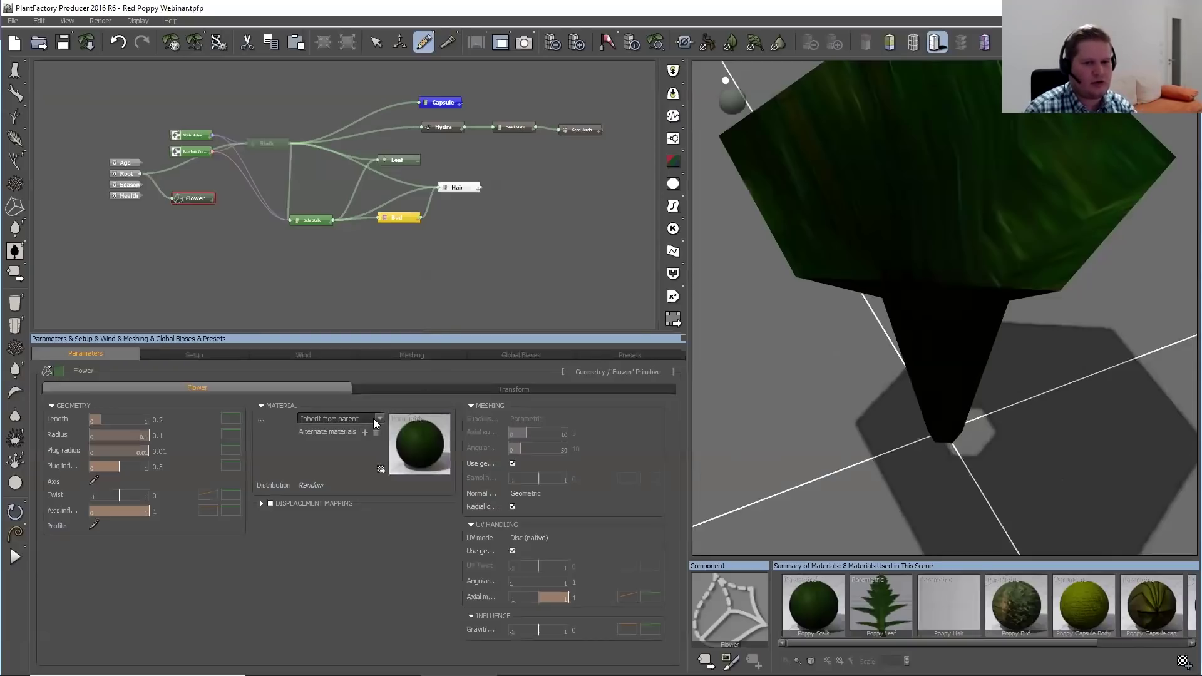
{"action": "left_click", "coordinate": [373, 418]}
{"action": "left_click", "coordinate": [331, 517]}
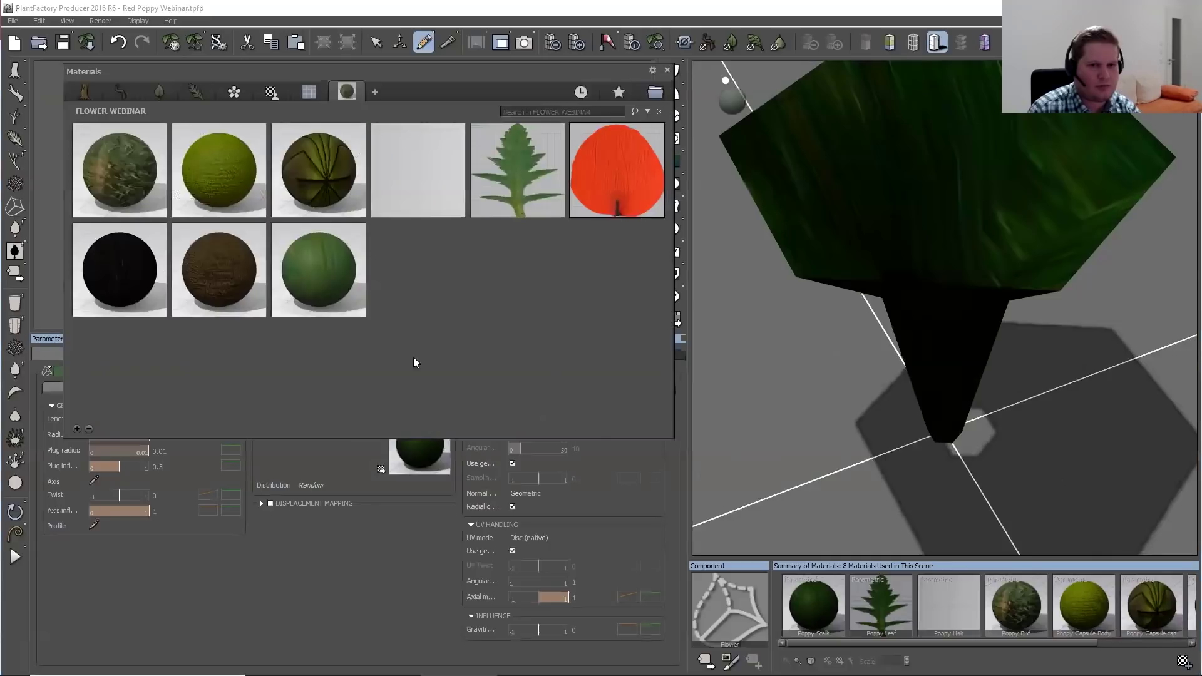
{"action": "double_click", "coordinate": [593, 184]}
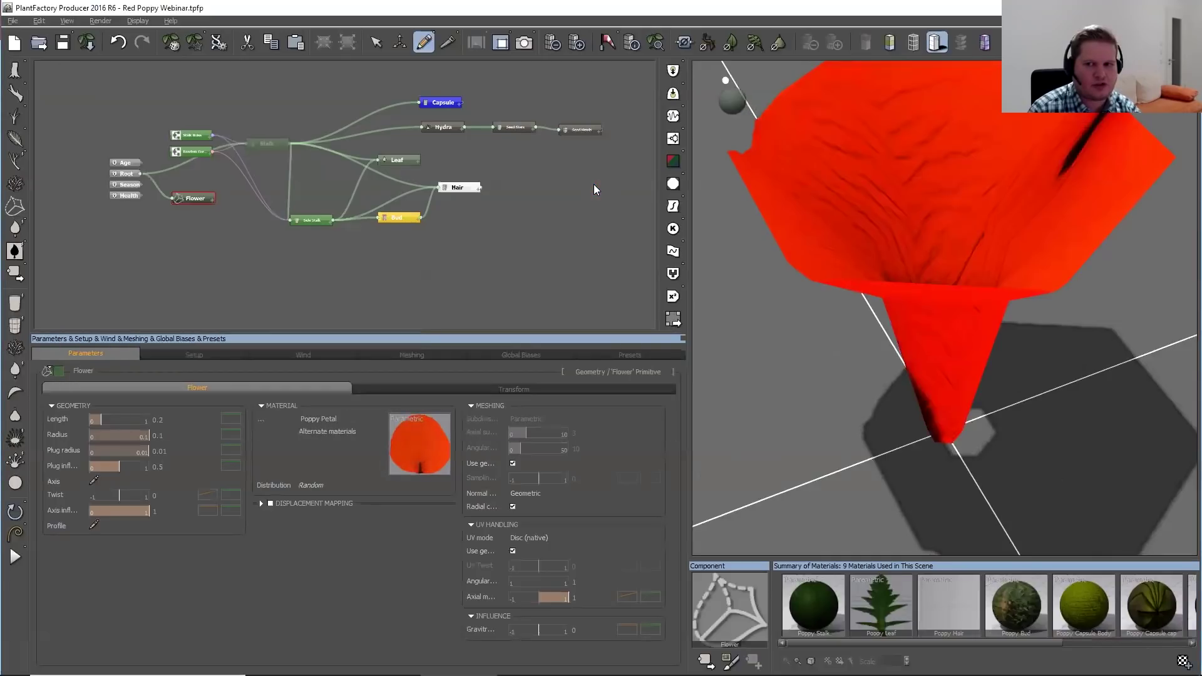
{"action": "left_click", "coordinate": [548, 538]}
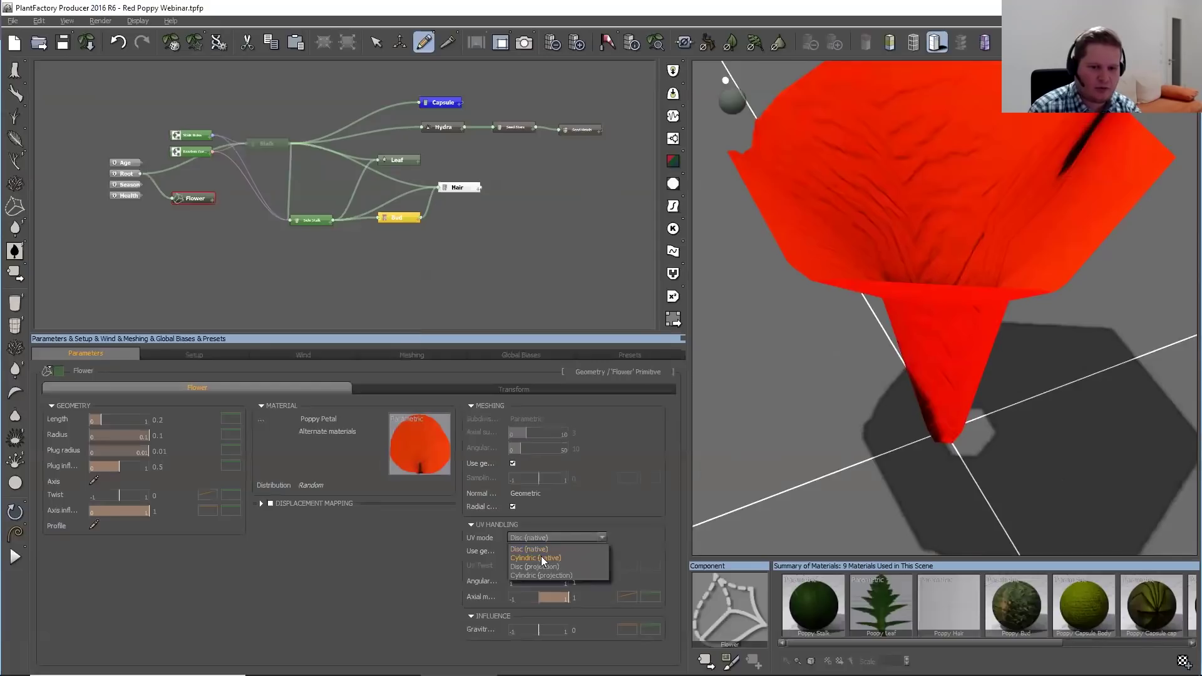
{"action": "left_click", "coordinate": [542, 559]}
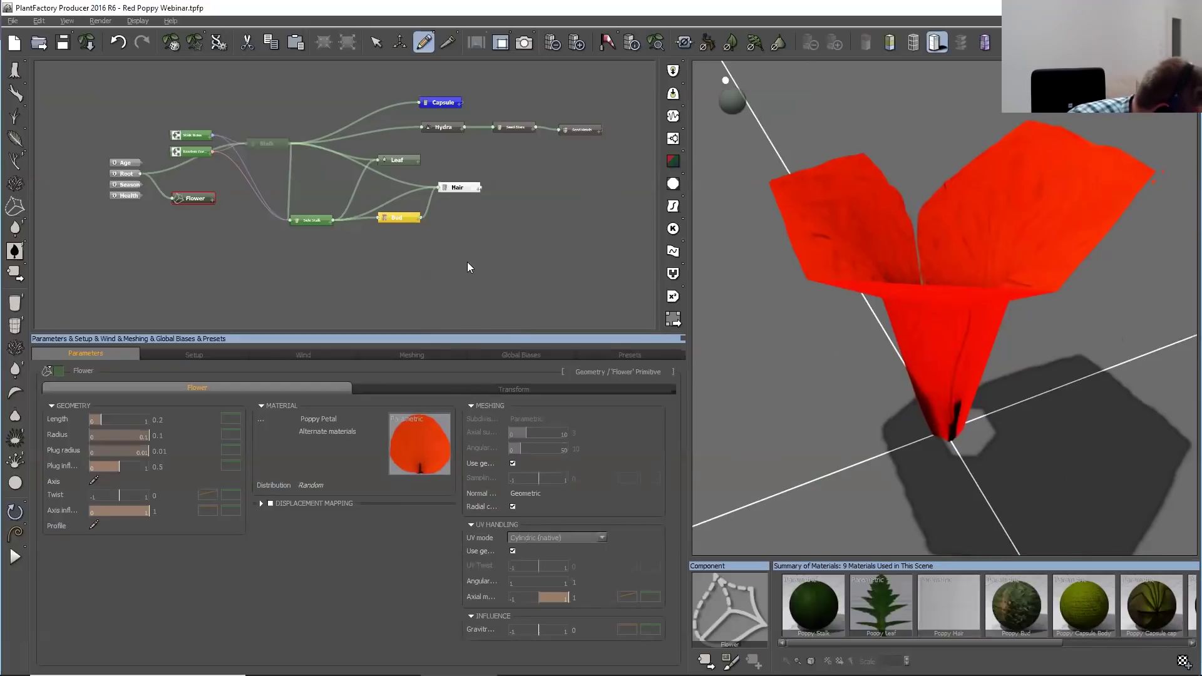
Set the flower's length to 0.23, its radius to 0.64 and its plug radius to 0
{"action": "left_click", "coordinate": [171, 420]}
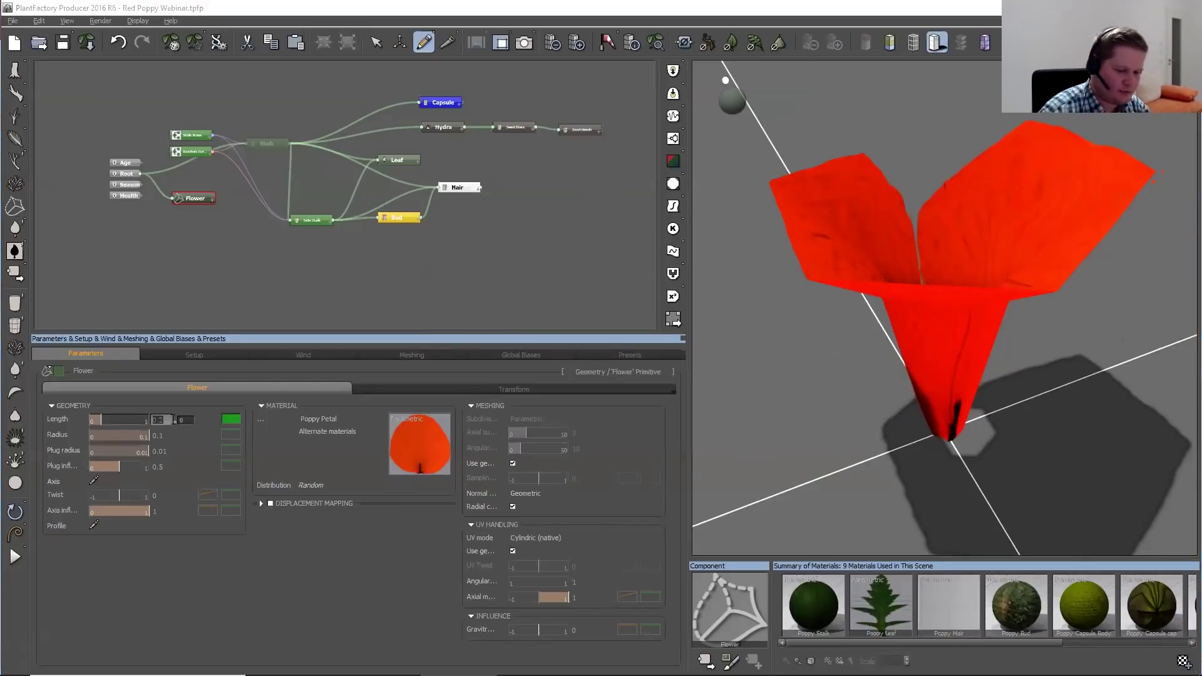
{"action": "type", "text": "0.75"}
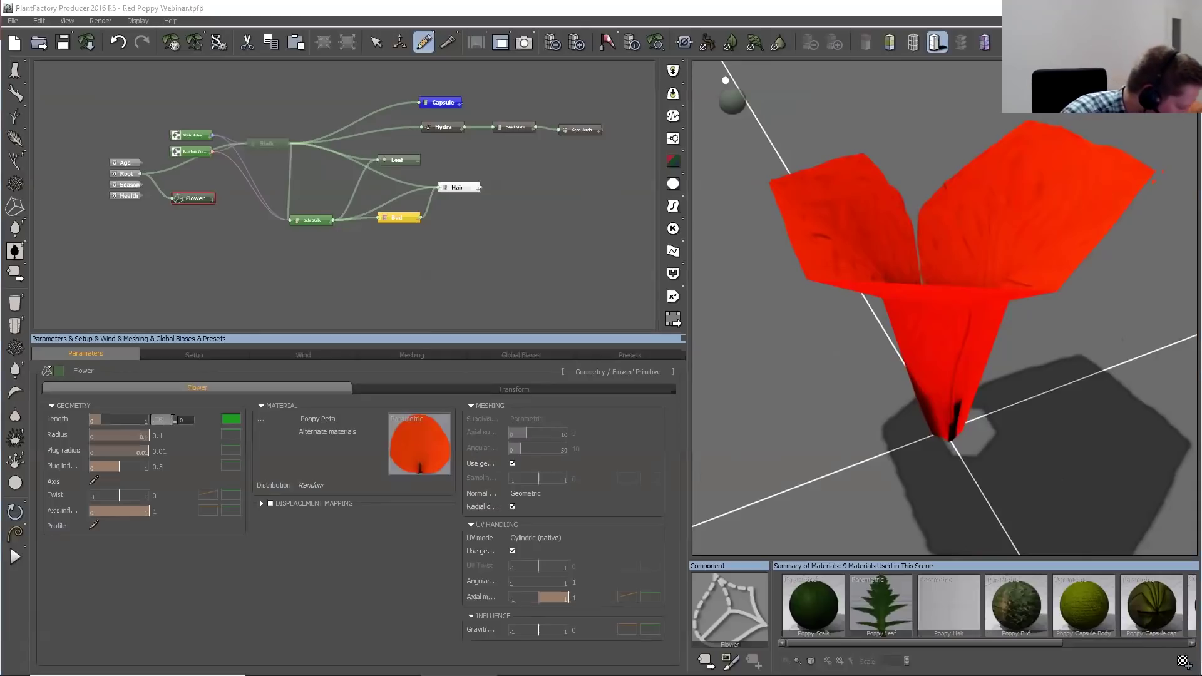
{"action": "key", "text": "Return"}
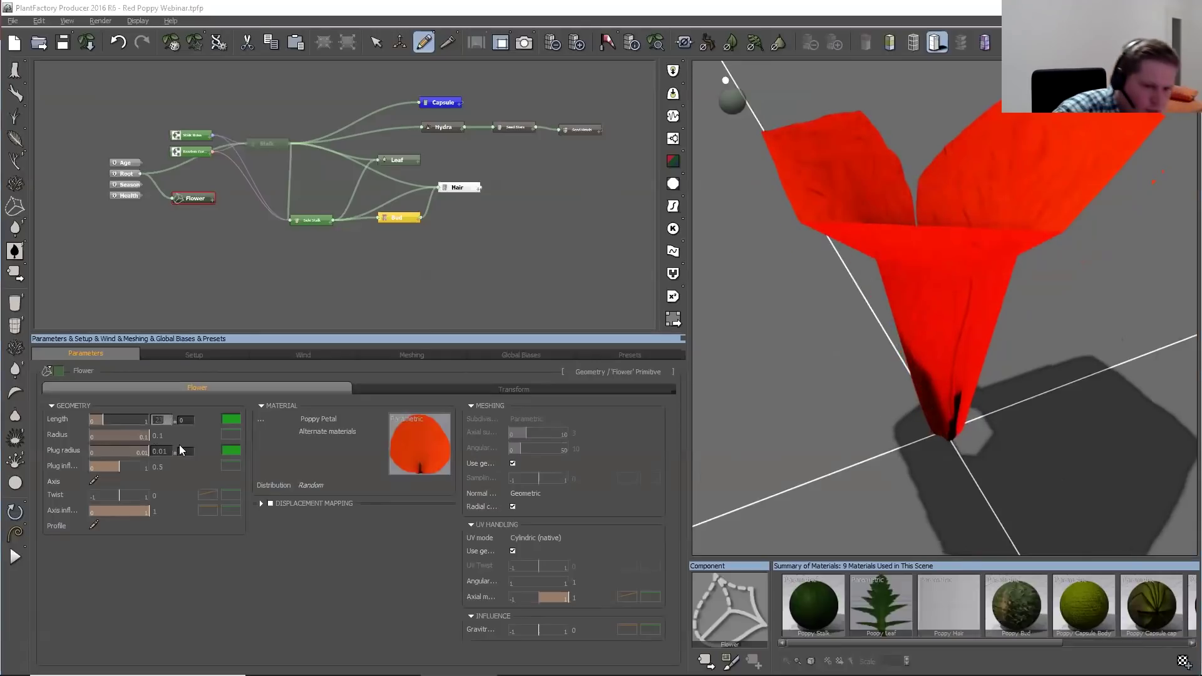
{"action": "left_click", "coordinate": [164, 436]}
{"action": "type", "text": "4"}
{"action": "key", "text": "Return"}
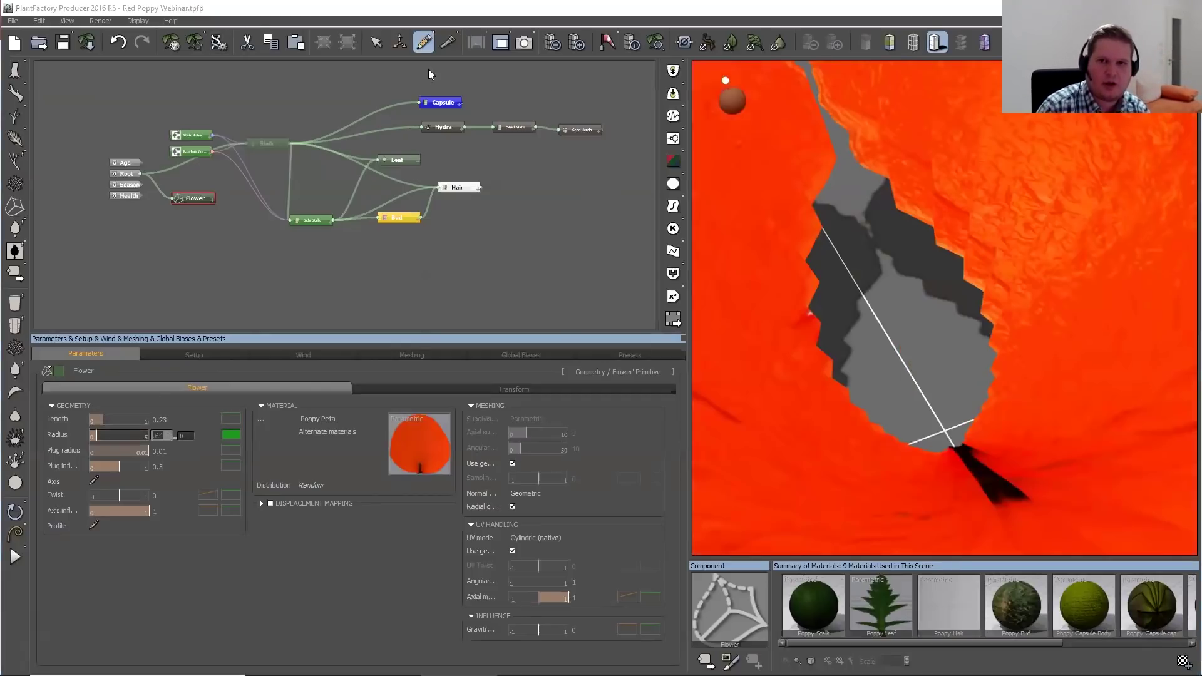
{"action": "left_click", "coordinate": [655, 42]}
{"action": "left_click_drag", "start_coordinate": [799, 344], "coordinate": [880, 292]}
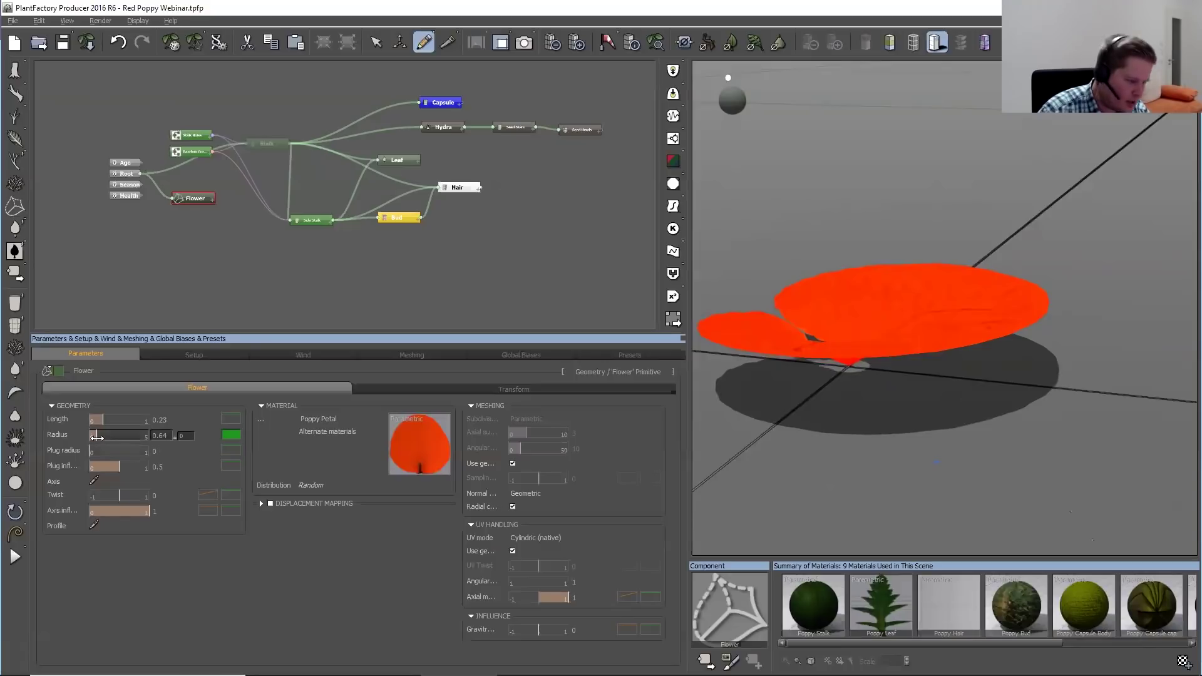
Set the flower's plug influence to 0 and view the petals from above
{"action": "left_click_drag", "start_coordinate": [113, 468], "coordinate": [94, 469]}
{"action": "left_click", "coordinate": [164, 467]}
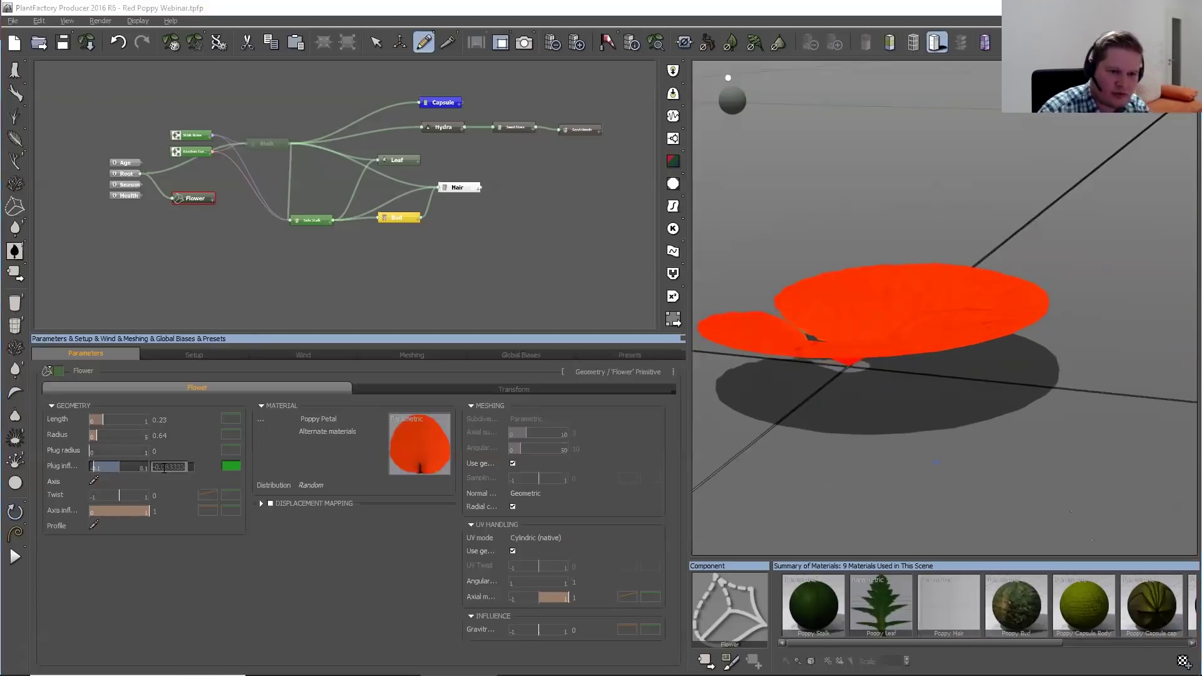
{"action": "type", "text": "0"}
{"action": "key", "text": "Return"}
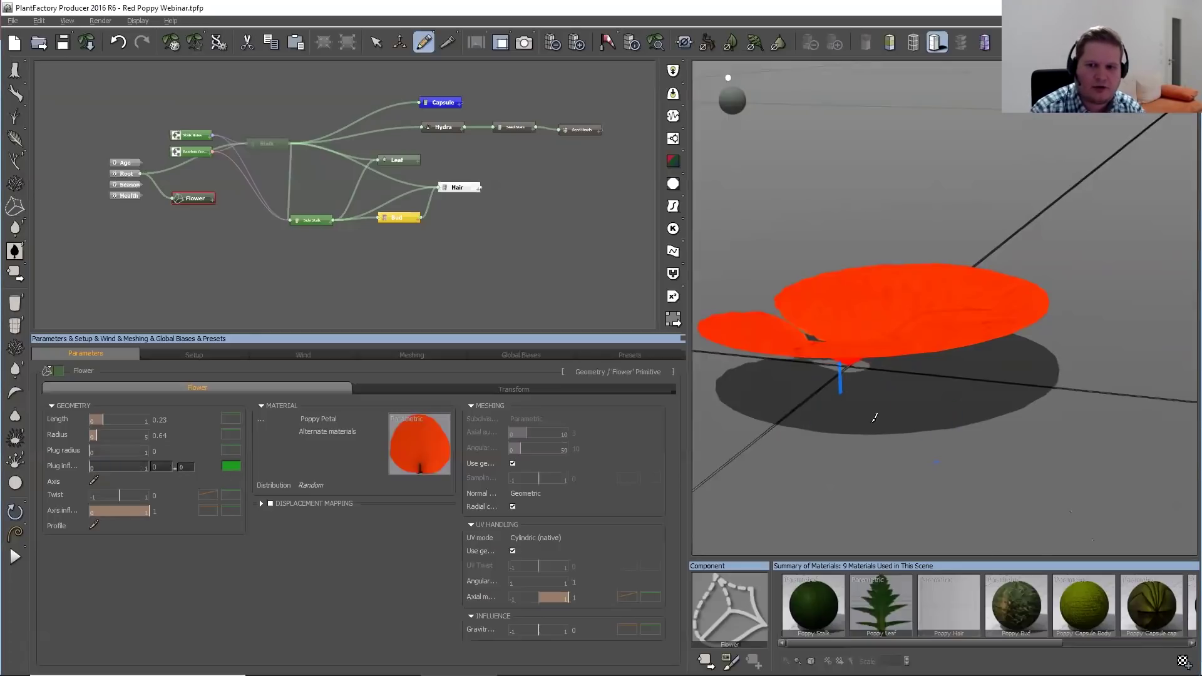
{"action": "left_click_drag", "start_coordinate": [874, 417], "coordinate": [863, 350]}
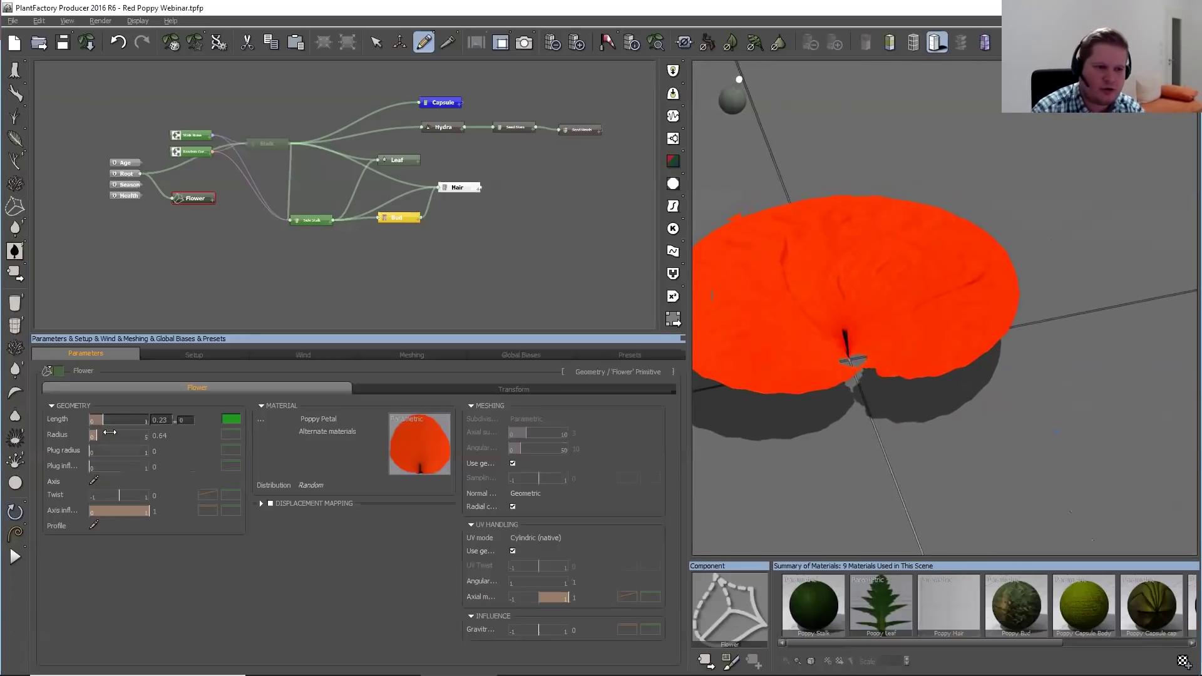
Open the flower's profile curve for editing, consult the red poppy reference slide in PowerPoint and return to PlantFactory
{"action": "left_click", "coordinate": [93, 525]}
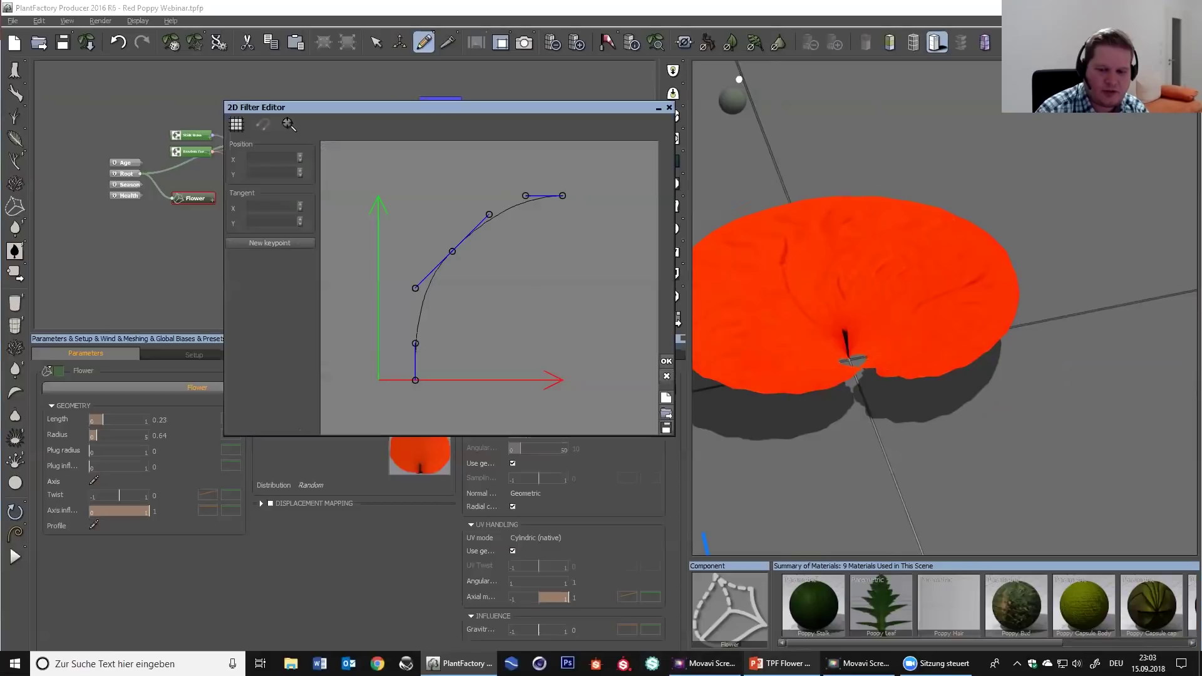
{"action": "left_click", "coordinate": [790, 663]}
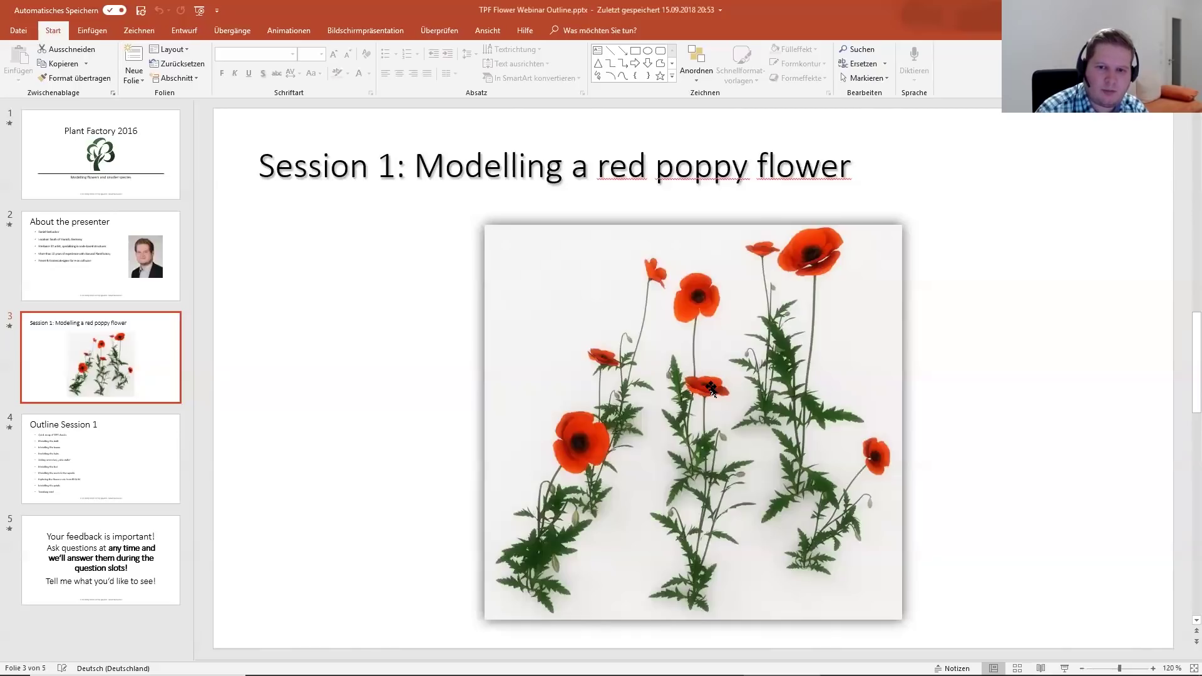
{"action": "mouse_move", "coordinate": [625, 673]}
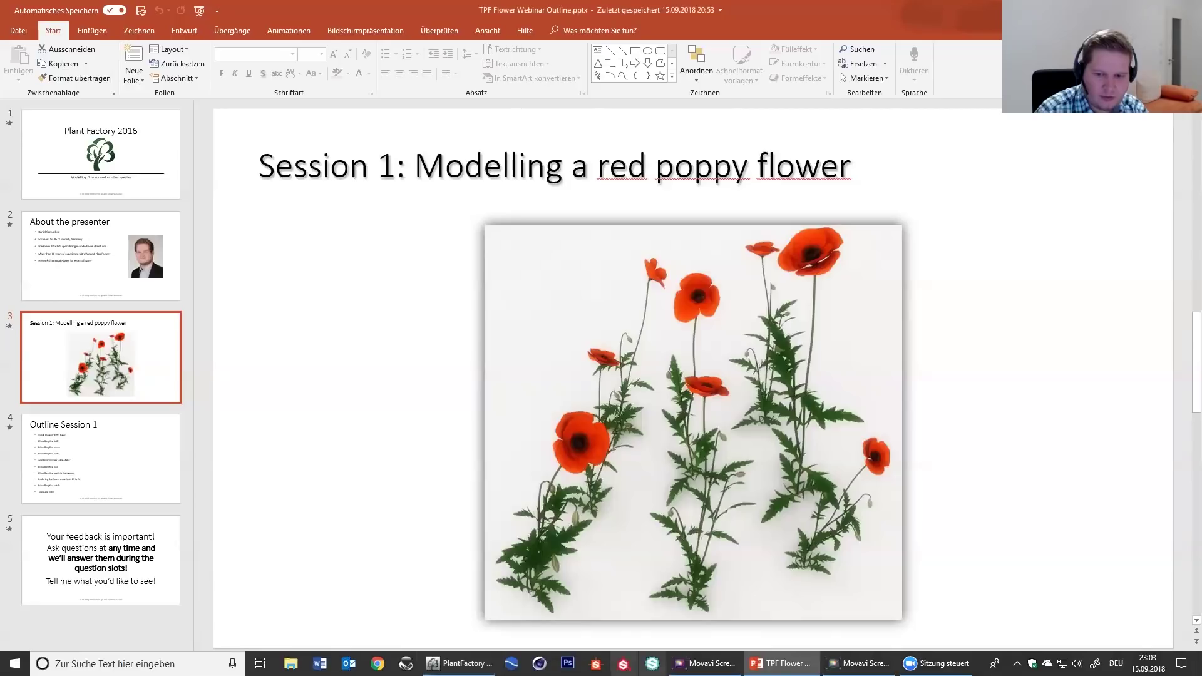
{"action": "left_click", "coordinate": [458, 663]}
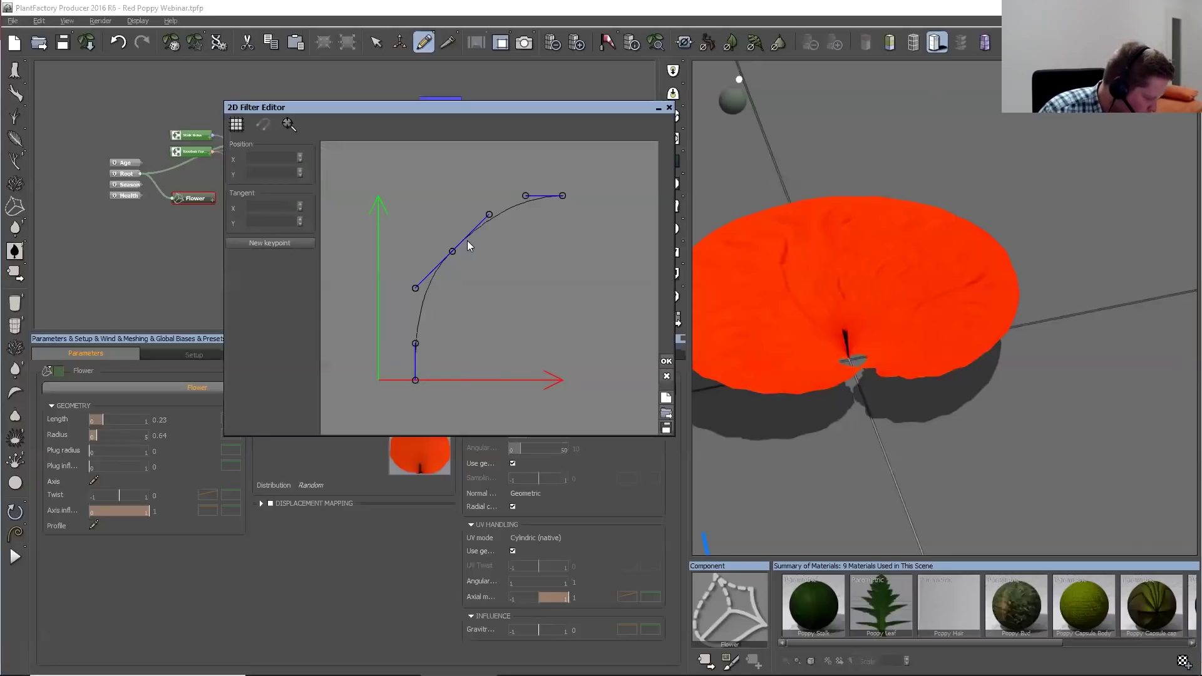
Reshape the profile as a shallow S-curve from the origin to (0.2, 1) without the middle keypoint, with end tangents (0.17, 0.48) and (-0.16, -0.24)
{"action": "left_click_drag", "start_coordinate": [562, 196], "coordinate": [417, 198]}
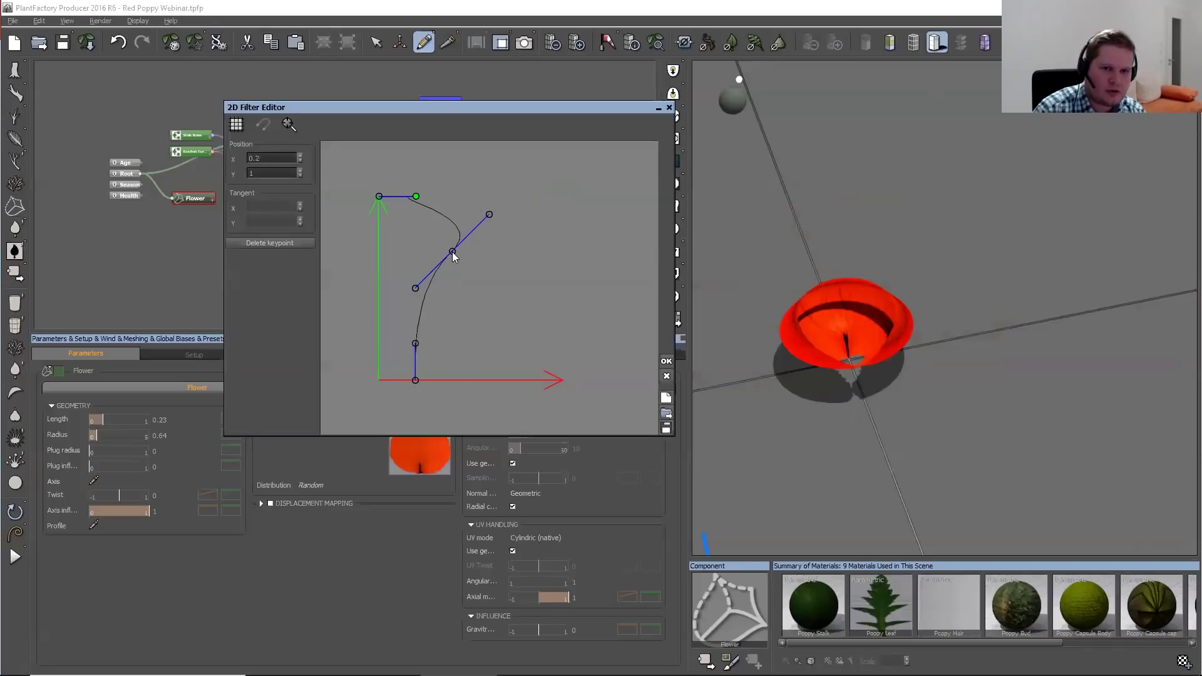
{"action": "left_click", "coordinate": [254, 244]}
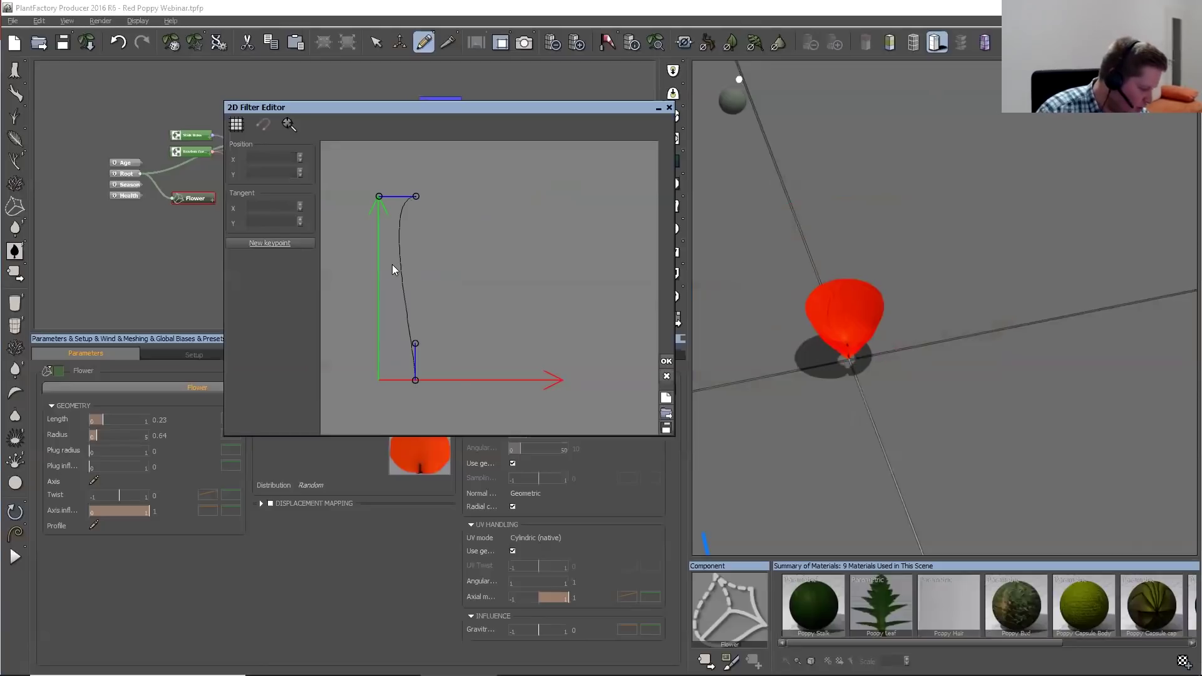
{"action": "left_click_drag", "start_coordinate": [379, 196], "coordinate": [396, 226]}
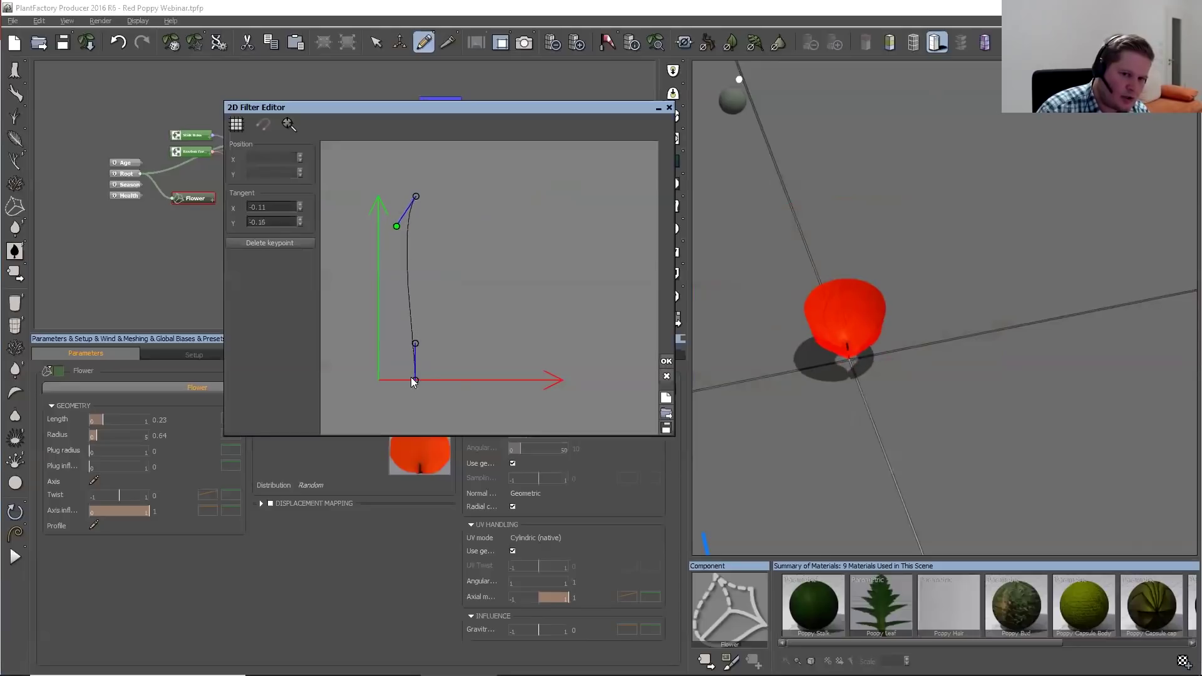
{"action": "left_click_drag", "start_coordinate": [412, 380], "coordinate": [410, 291]}
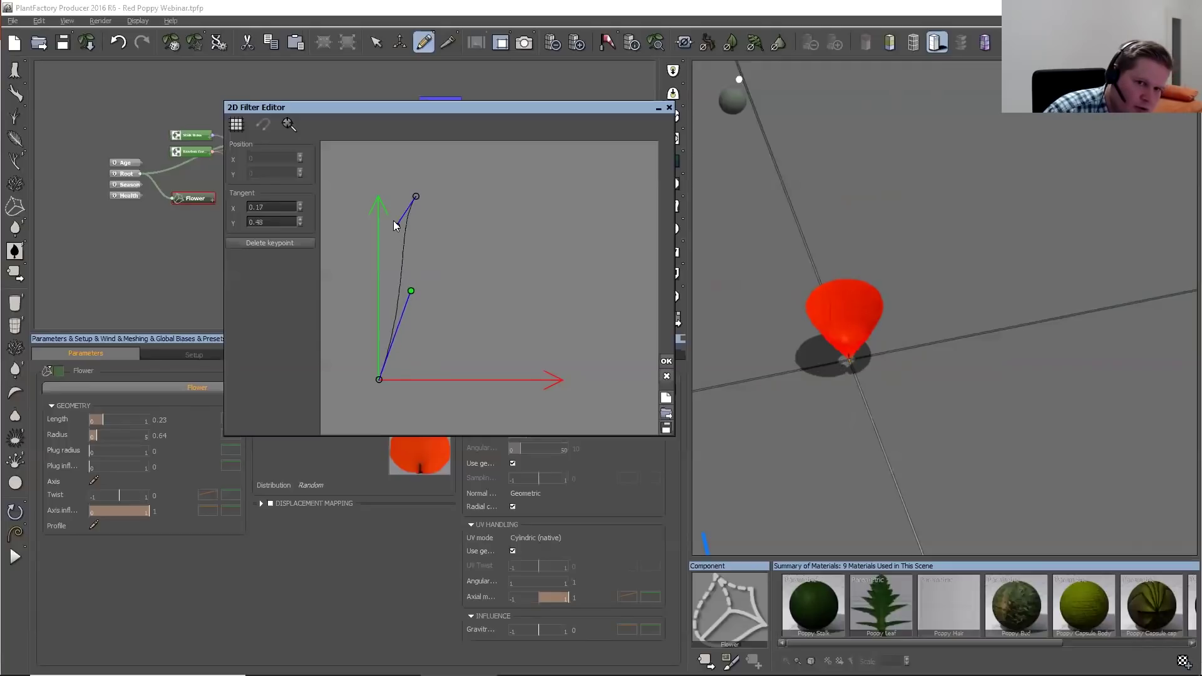
{"action": "left_click_drag", "start_coordinate": [396, 227], "coordinate": [395, 230]}
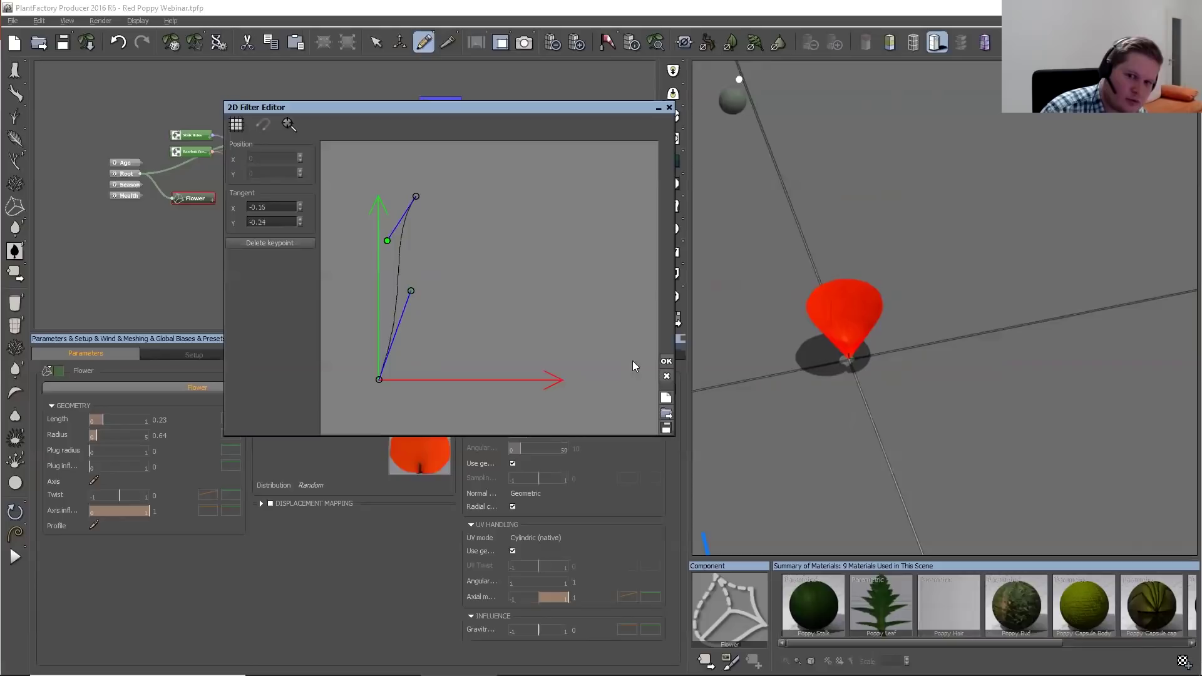
{"action": "left_click", "coordinate": [665, 362]}
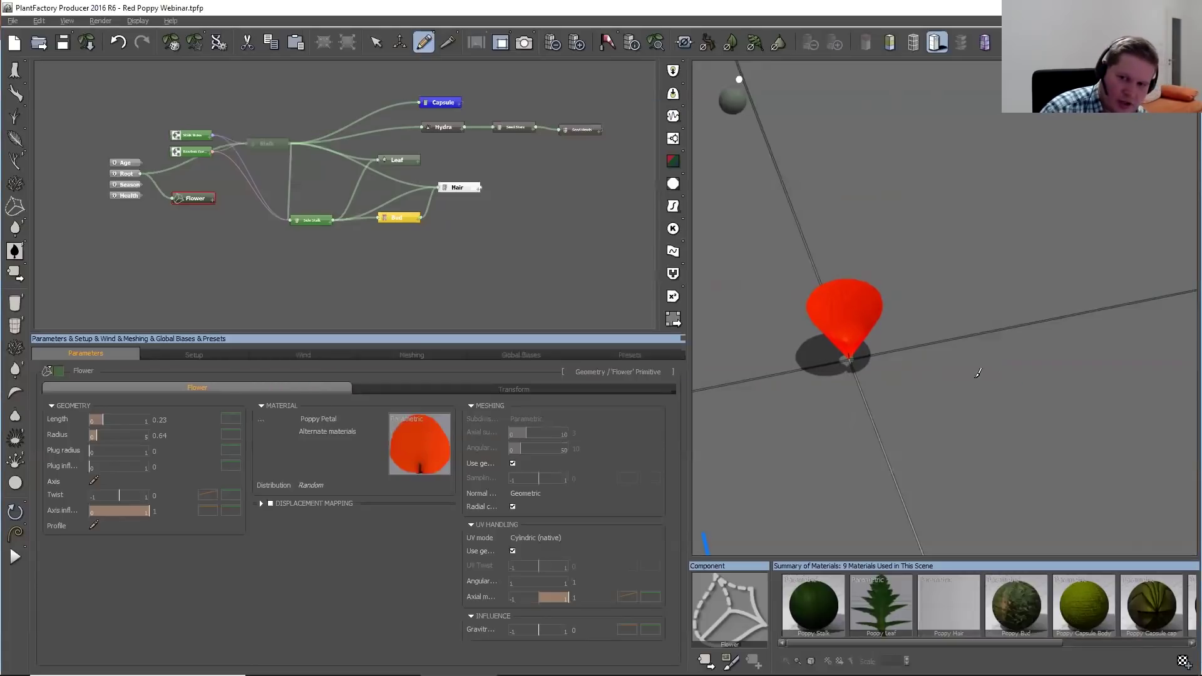
Try an axial UV value of 2 on the flower and compare the Disc (native) and Cylindric (native) UV modes
{"action": "scroll", "coordinate": [931, 357], "scroll_direction": "up", "scroll_amount": 5}
{"action": "scroll", "coordinate": [931, 358], "scroll_direction": "down", "scroll_amount": 2}
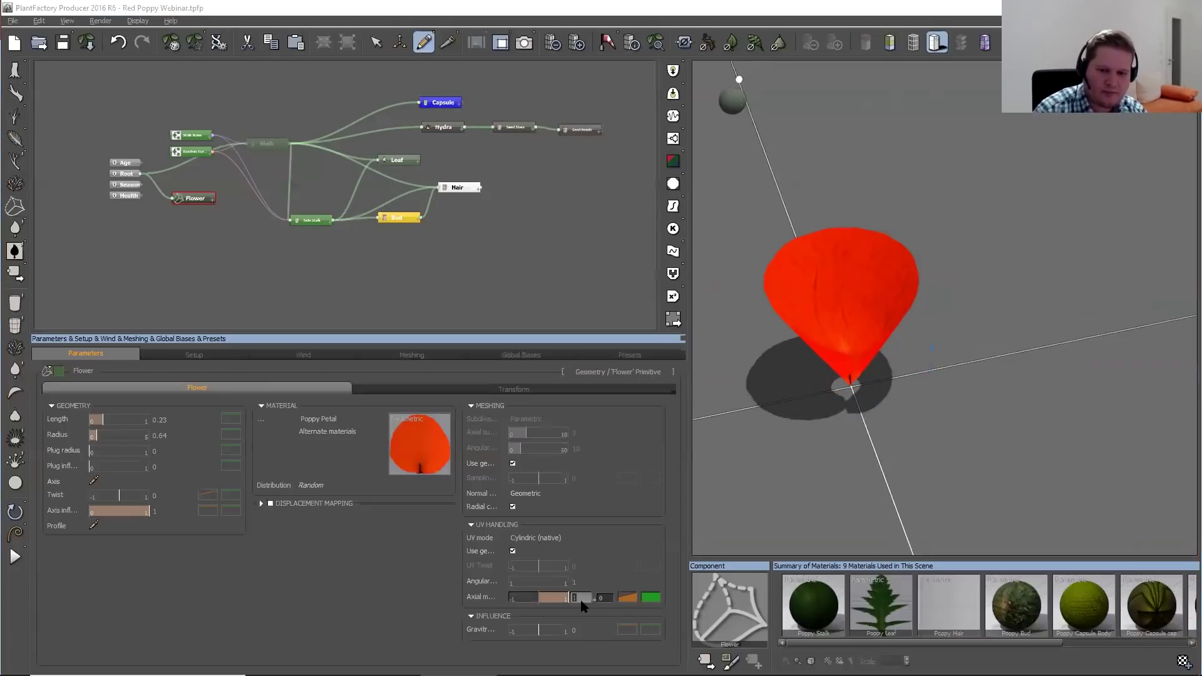
{"action": "left_click_drag", "start_coordinate": [582, 599], "coordinate": [585, 582]}
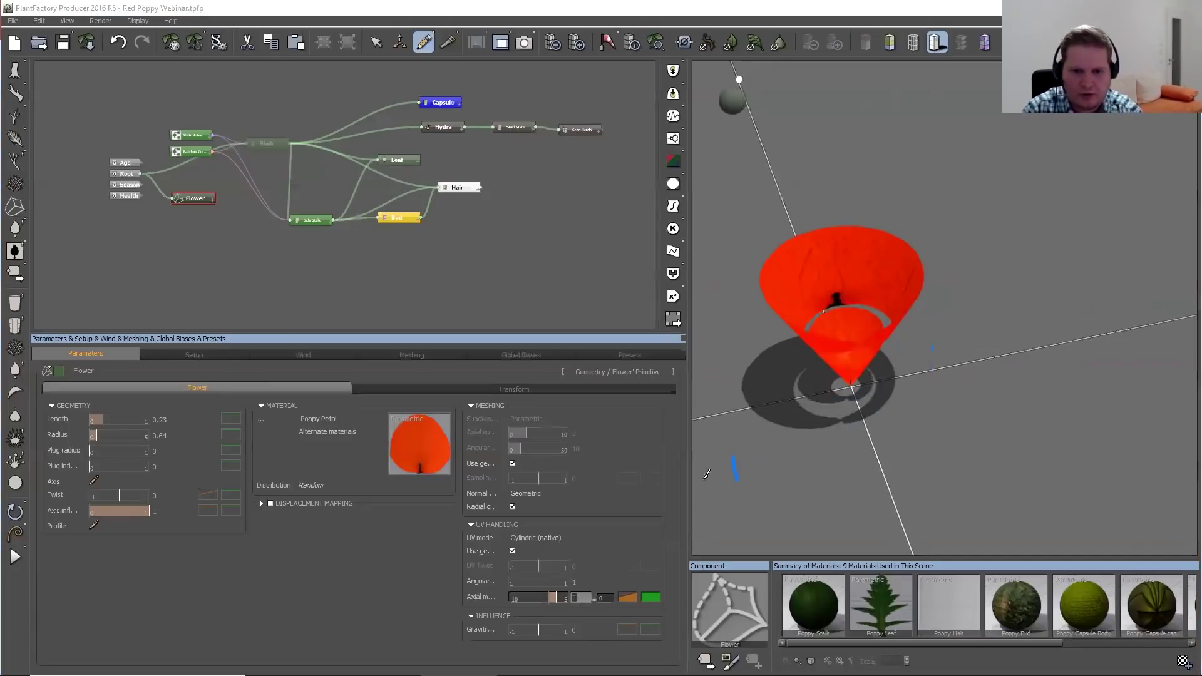
{"action": "left_click", "coordinate": [557, 538]}
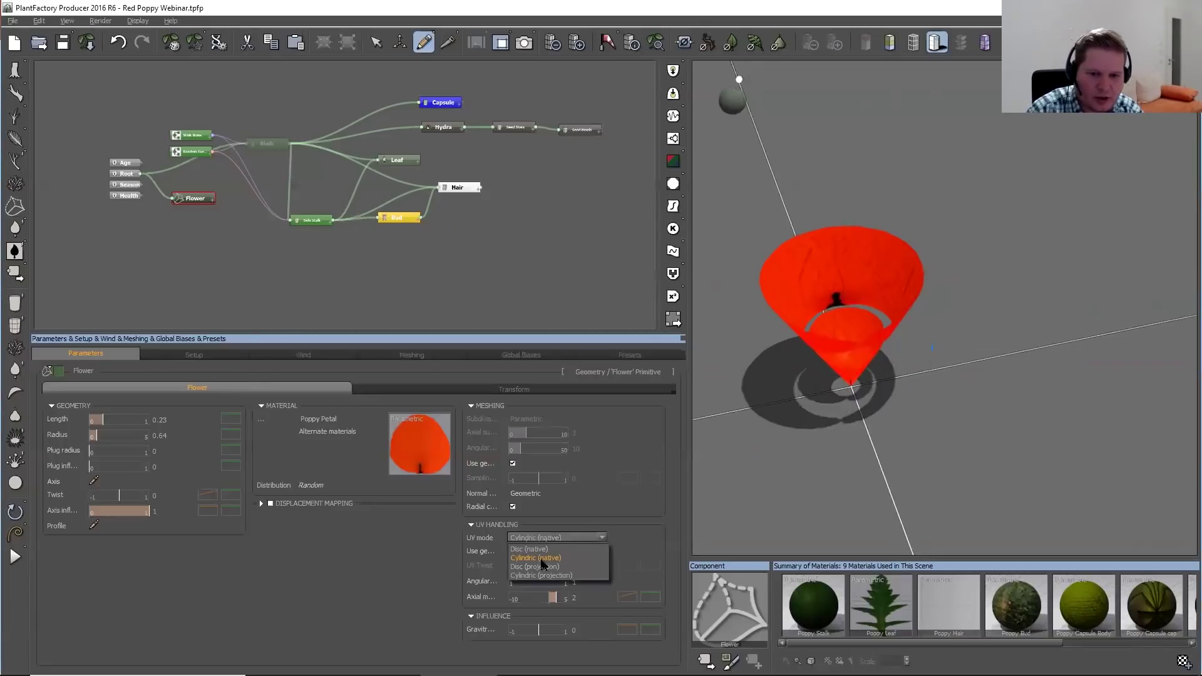
{"action": "left_click", "coordinate": [538, 552]}
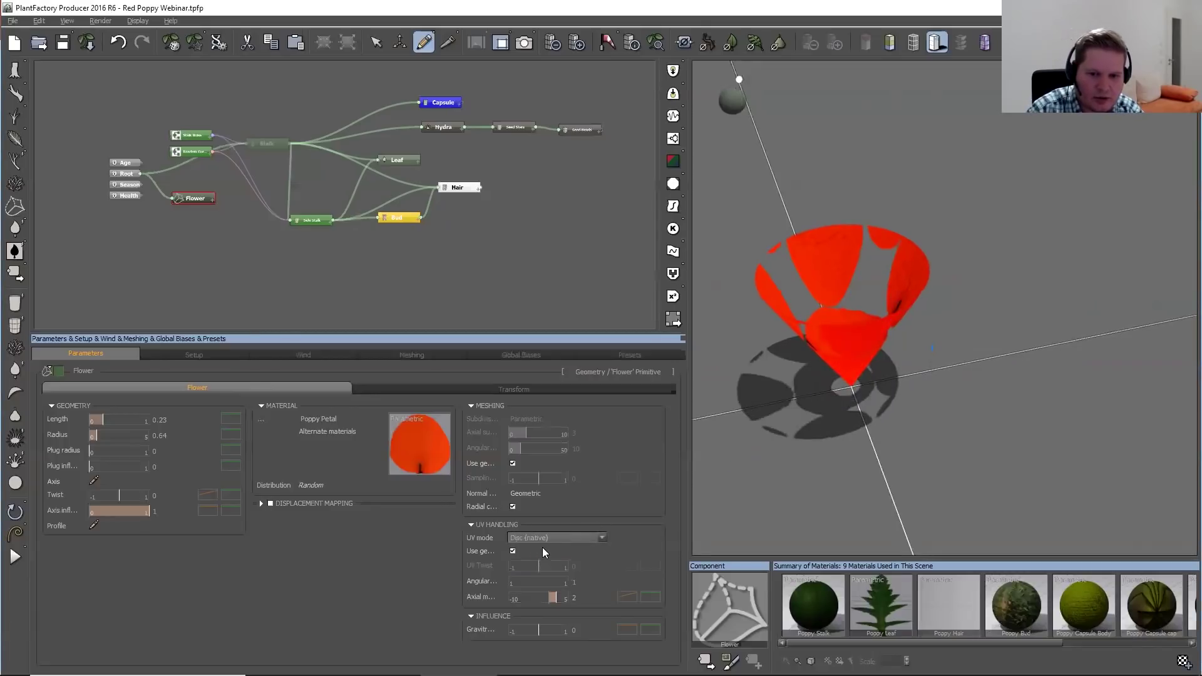
{"action": "left_click", "coordinate": [542, 538]}
{"action": "left_click", "coordinate": [543, 559]}
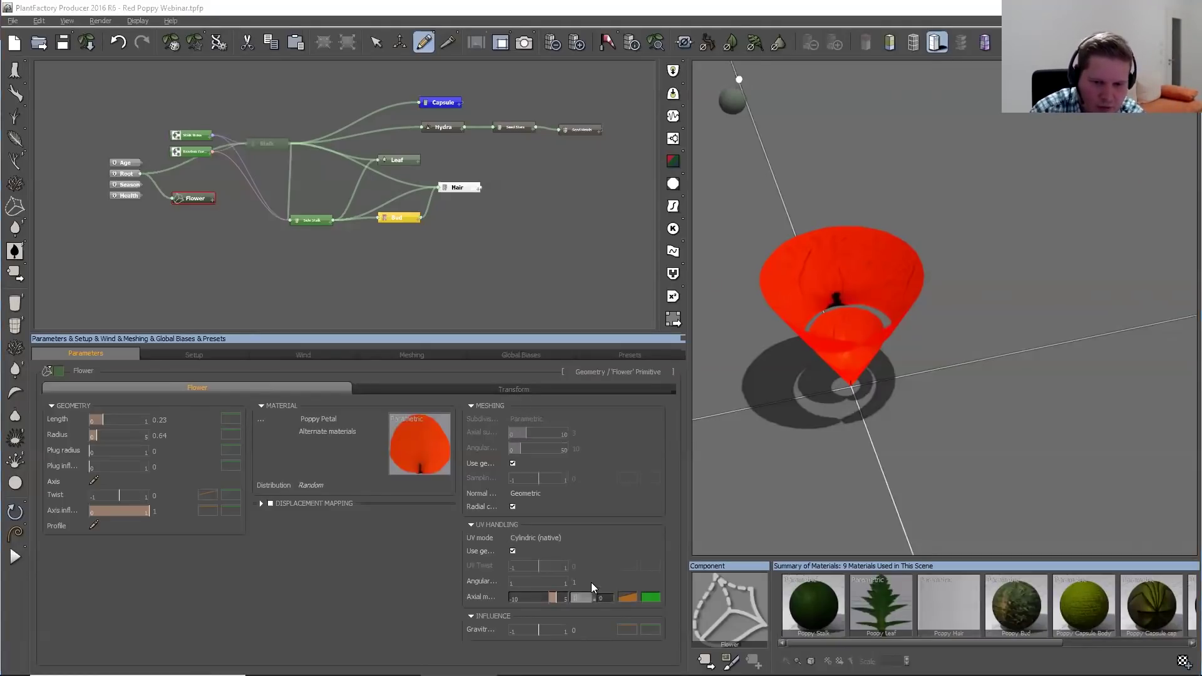
Set the flower's angular UV value to 2 and axial UV value to 1, and display the mesh wireframe
{"action": "scroll", "coordinate": [591, 582], "scroll_direction": "up", "scroll_amount": 2}
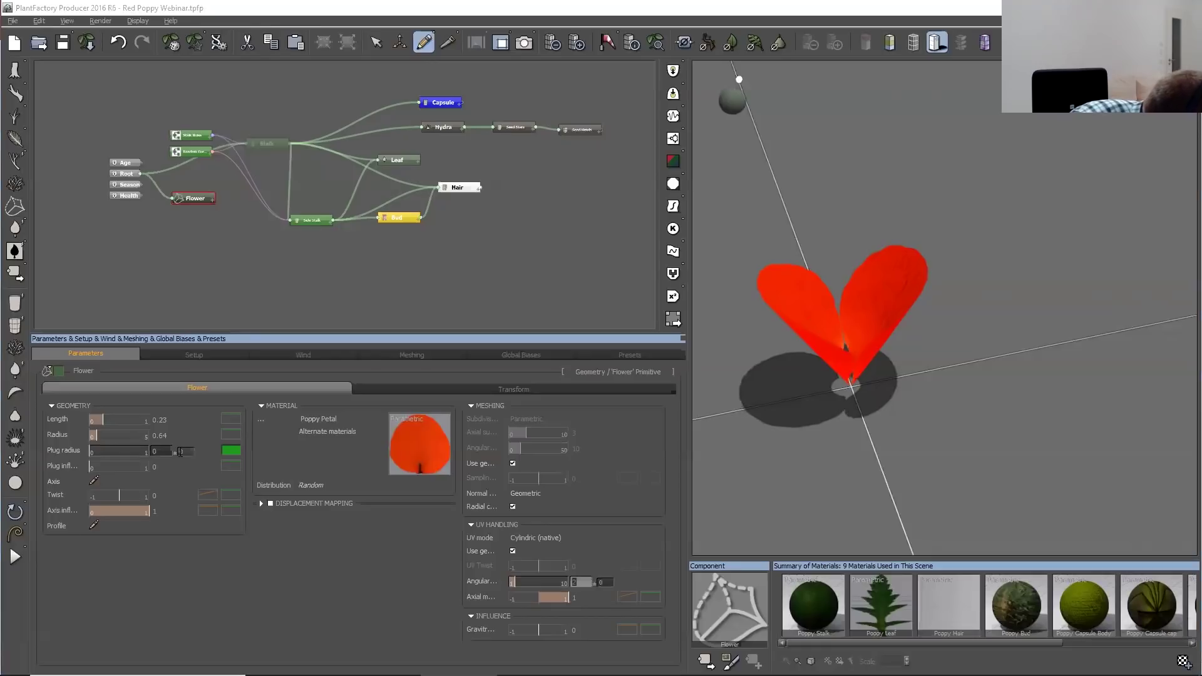
{"action": "mouse_move", "coordinate": [869, 385]}
{"action": "left_mouse_down"}
{"action": "mouse_move", "coordinate": [879, 438]}
{"action": "mouse_move", "coordinate": [864, 59]}
{"action": "left_mouse_up"}
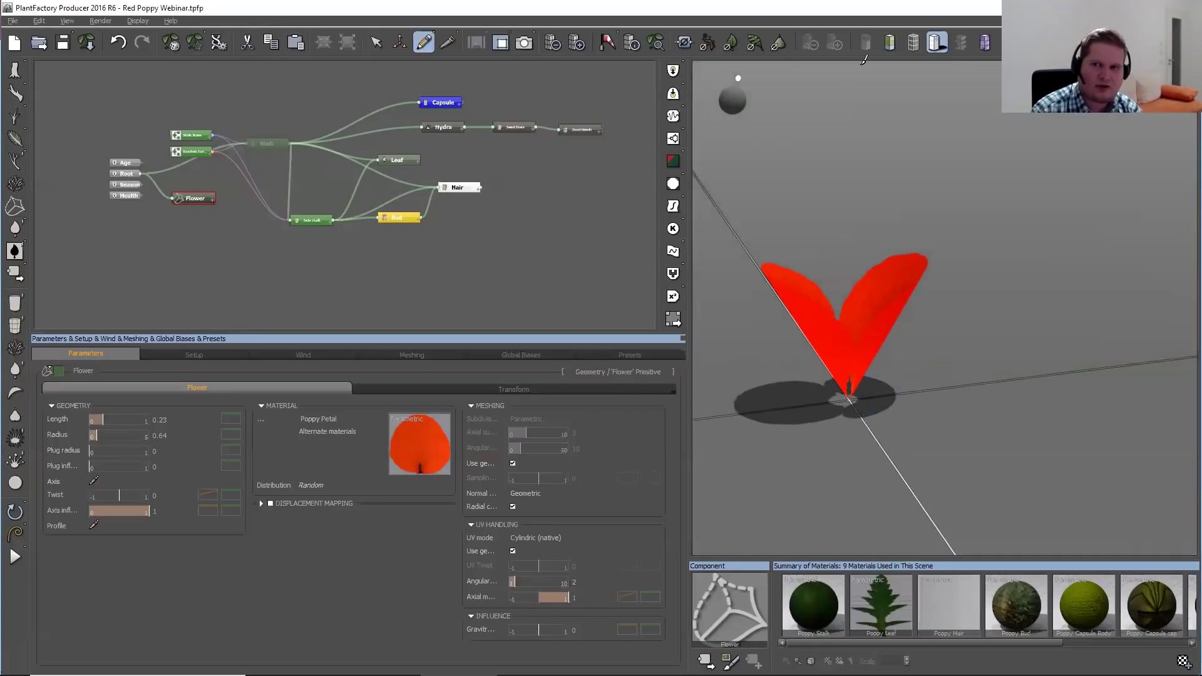
{"action": "left_click", "coordinate": [913, 43]}
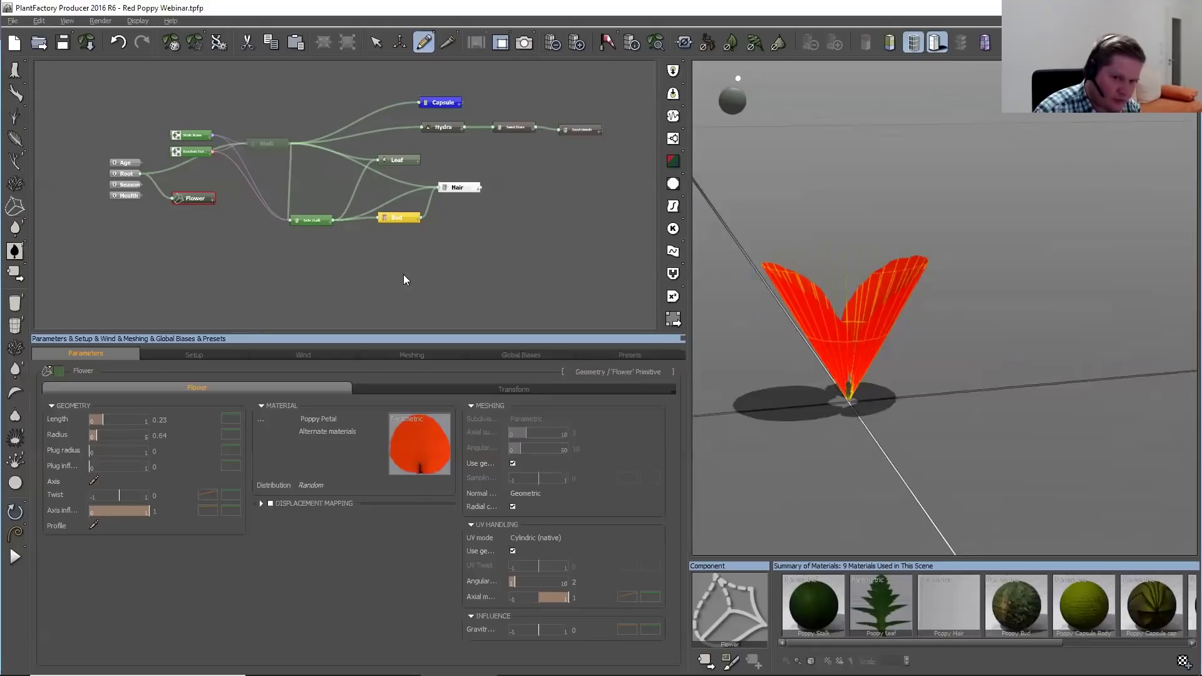
Move the Flower node beyond the Bud node in the graph and rename it Inner Petals
{"action": "scroll", "coordinate": [243, 216], "scroll_direction": "up", "scroll_amount": 2}
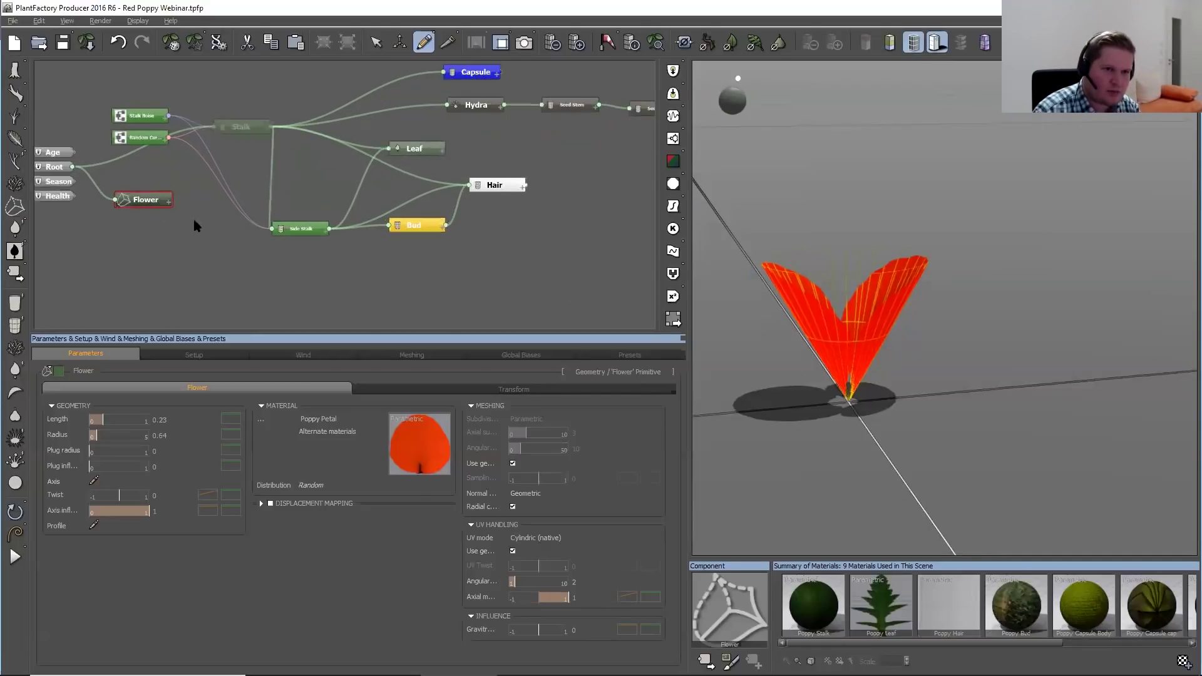
{"action": "left_click_drag", "start_coordinate": [146, 205], "coordinate": [578, 244]}
{"action": "double_click", "coordinate": [578, 236]}
{"action": "type", "text": "al"}
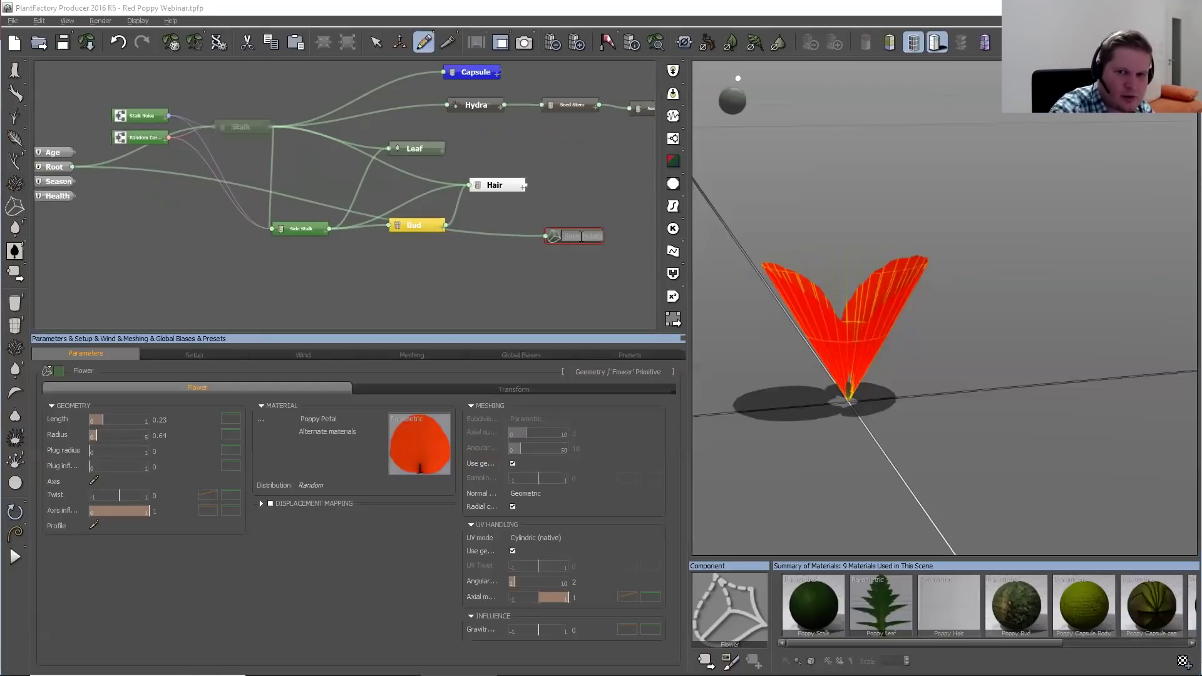
{"action": "key", "text": "Return"}
Set the Inner Petals node's colour to bright red
{"action": "left_click", "coordinate": [58, 371]}
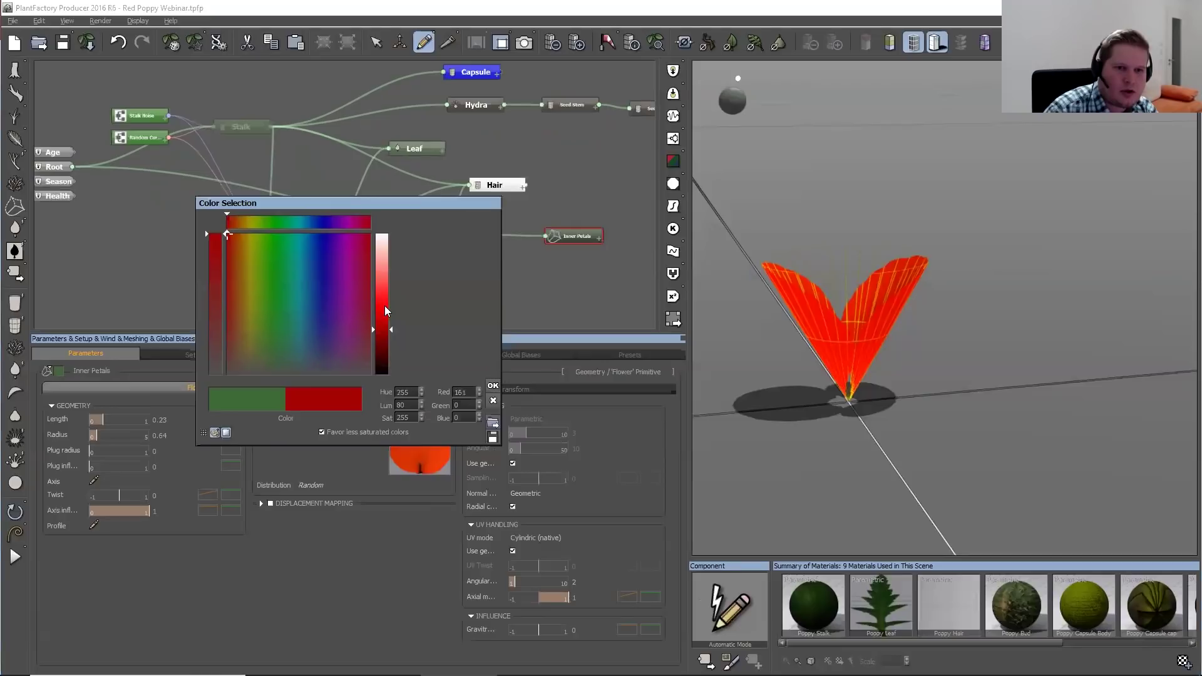
{"action": "left_click", "coordinate": [384, 305]}
{"action": "left_click", "coordinate": [493, 386]}
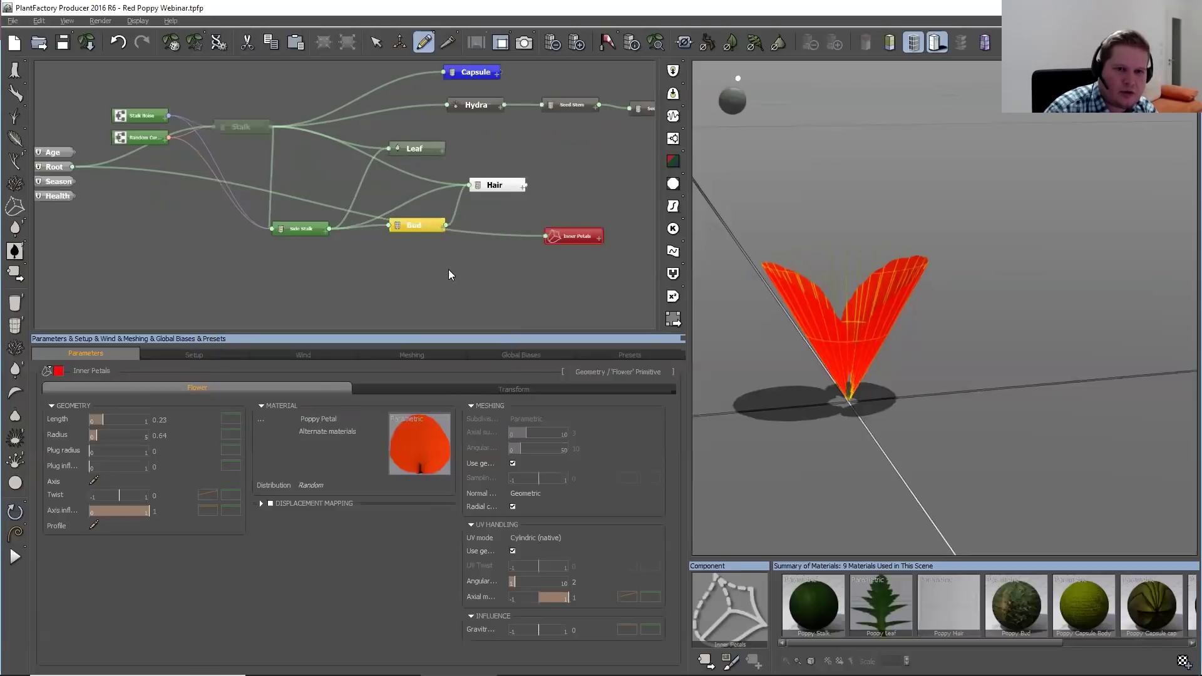
Add a Fast Perlin Fractal node to the graph just below the Bud node
{"action": "right_click", "coordinate": [420, 259]}
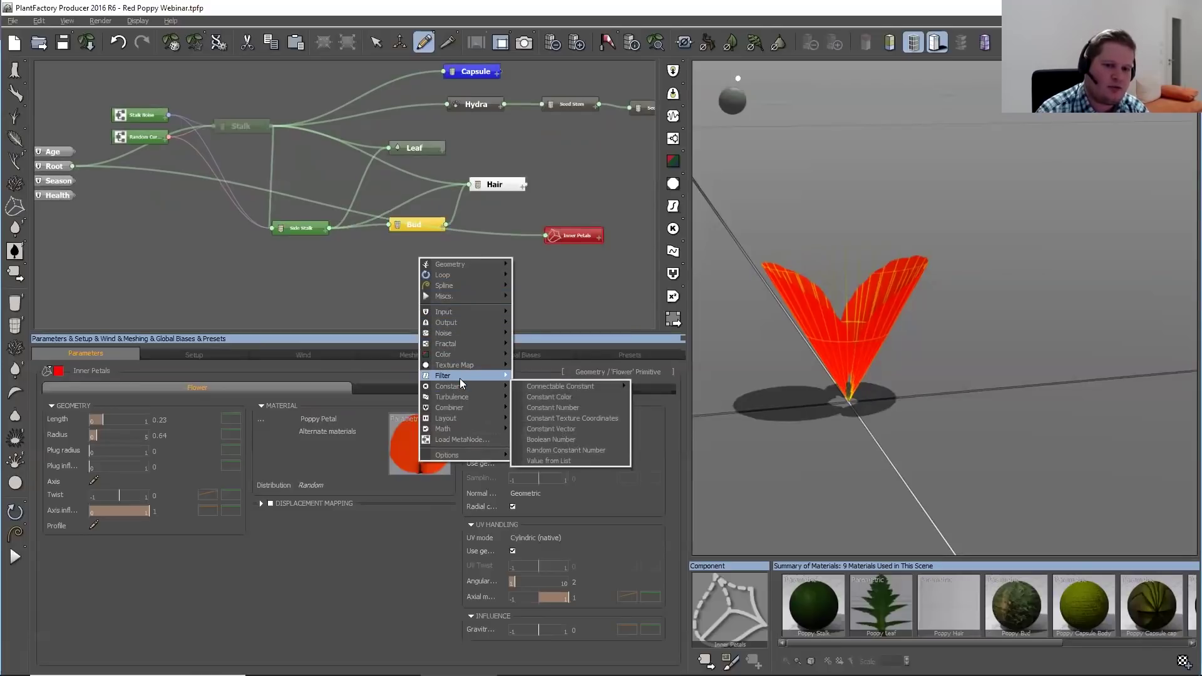
{"action": "mouse_move", "coordinate": [460, 378]}
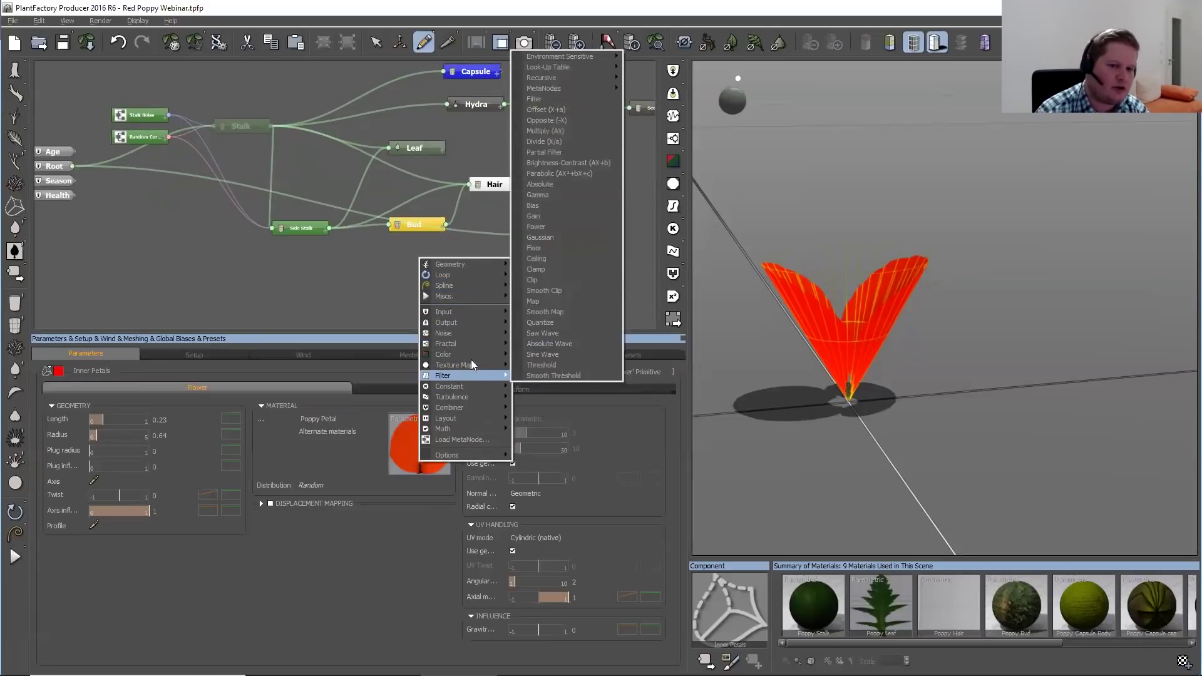
{"action": "mouse_move", "coordinate": [482, 342]}
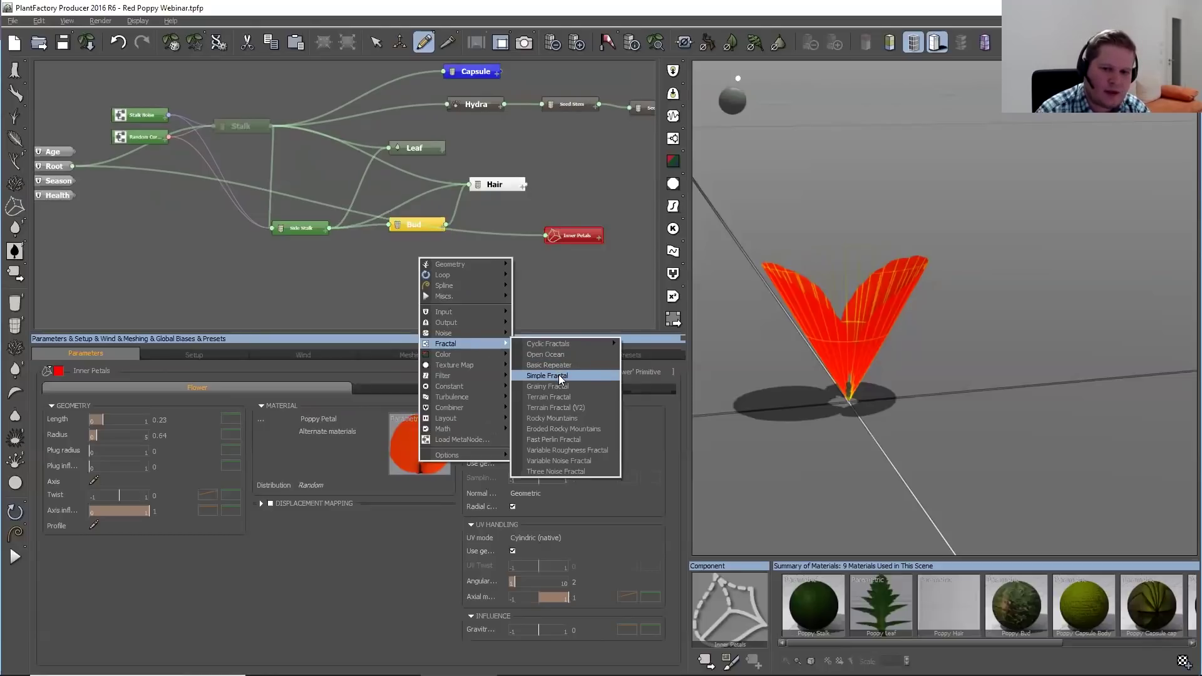
{"action": "left_click", "coordinate": [554, 439]}
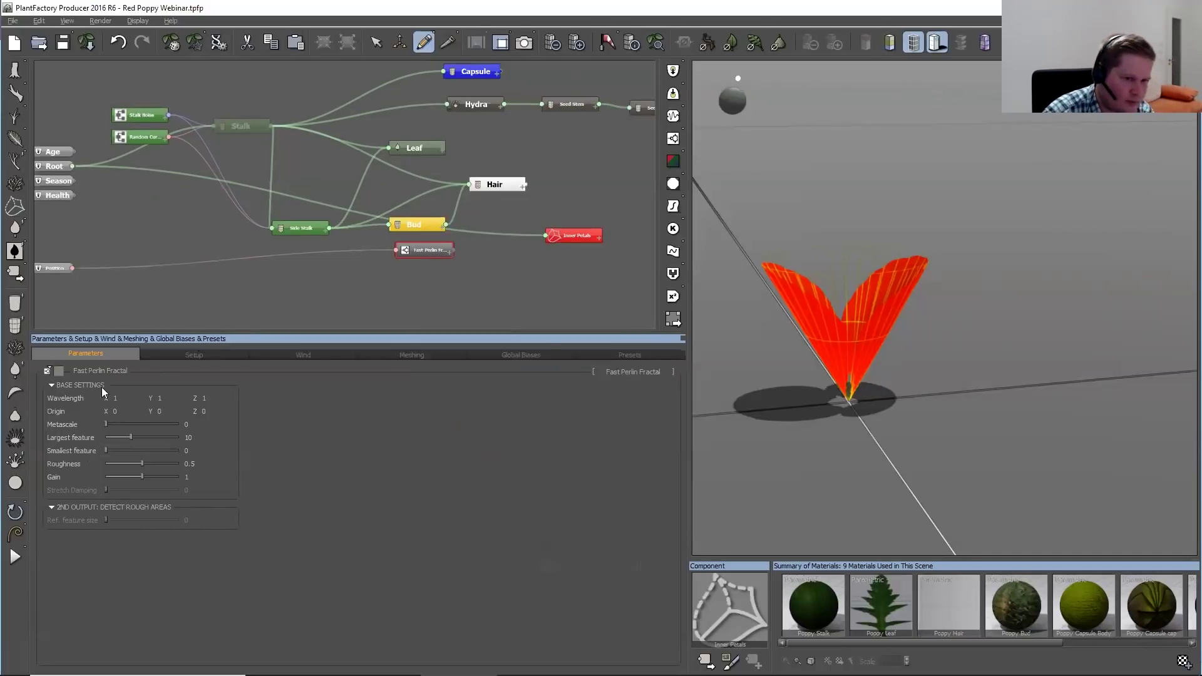
Set the Fast Perlin Fractal's largest feature to 1 and its roughness to about 0.7
{"action": "double_click", "coordinate": [188, 438]}
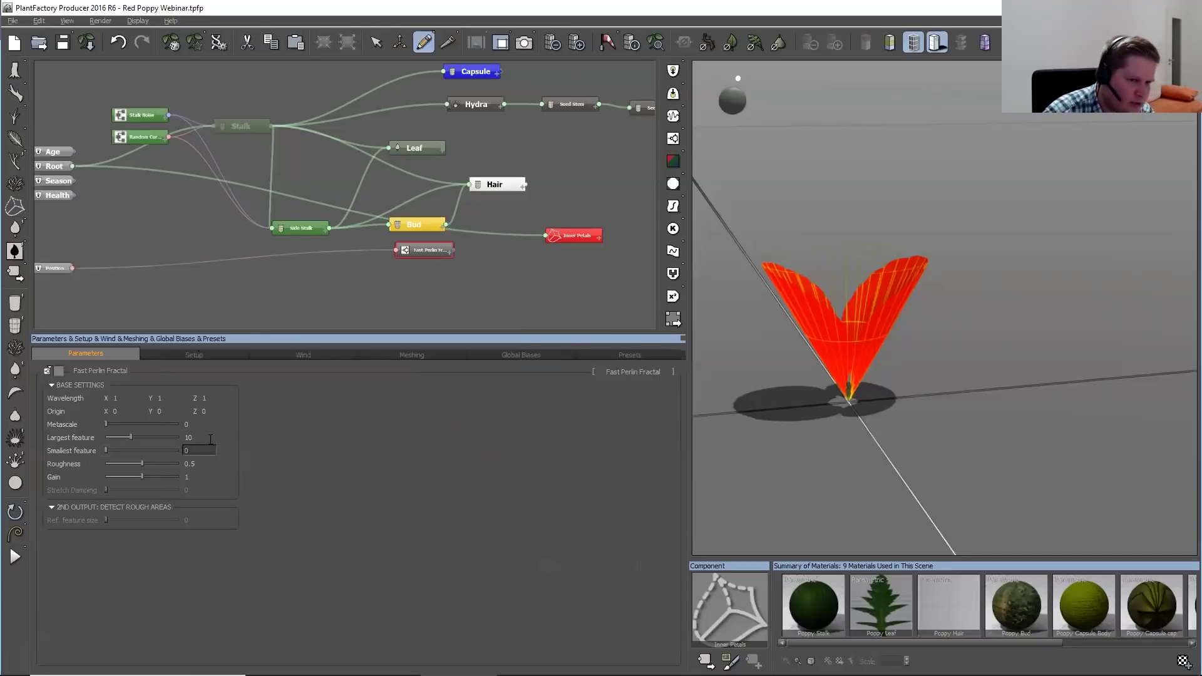
{"action": "type", "text": "1"}
{"action": "key", "text": "Return"}
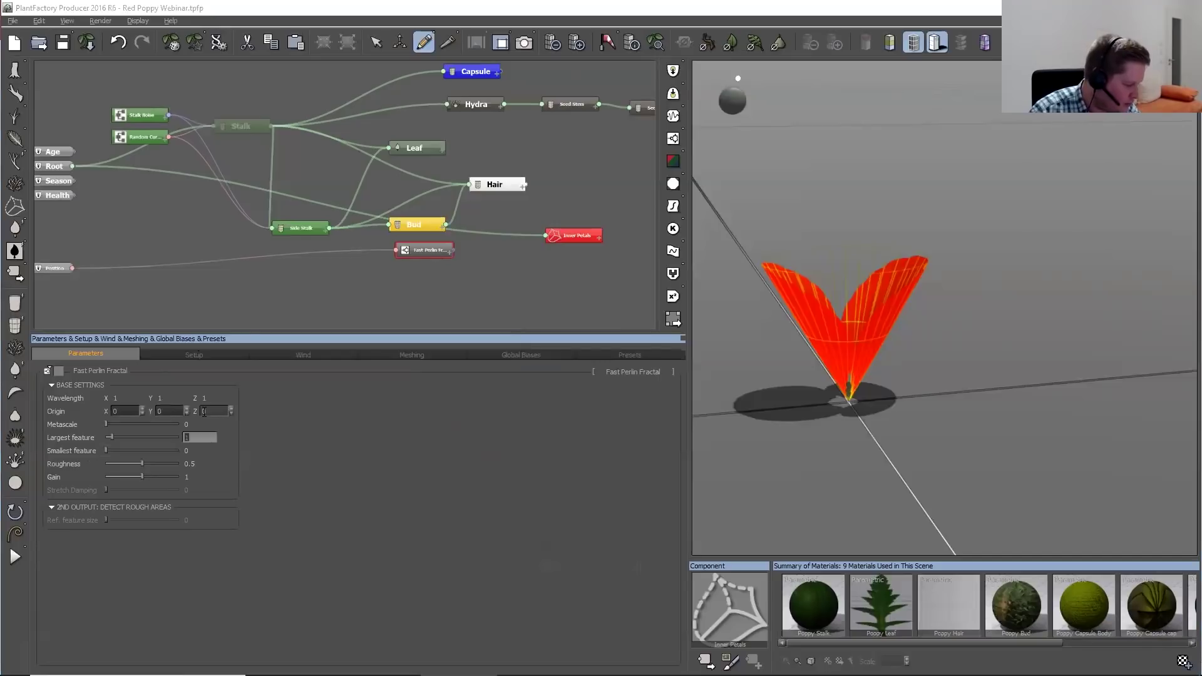
{"action": "left_click_drag", "start_coordinate": [142, 463], "coordinate": [156, 462]}
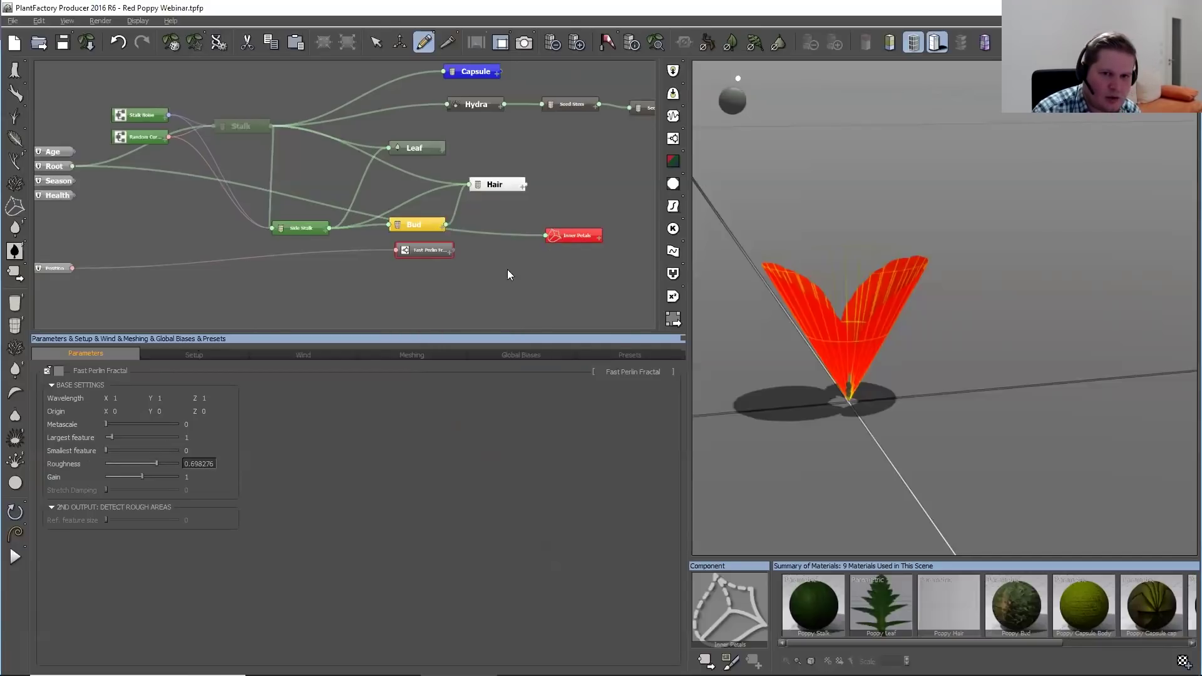
Rename the Fast Perlin Fractal node as Petal Displacement
{"action": "double_click", "coordinate": [425, 251]}
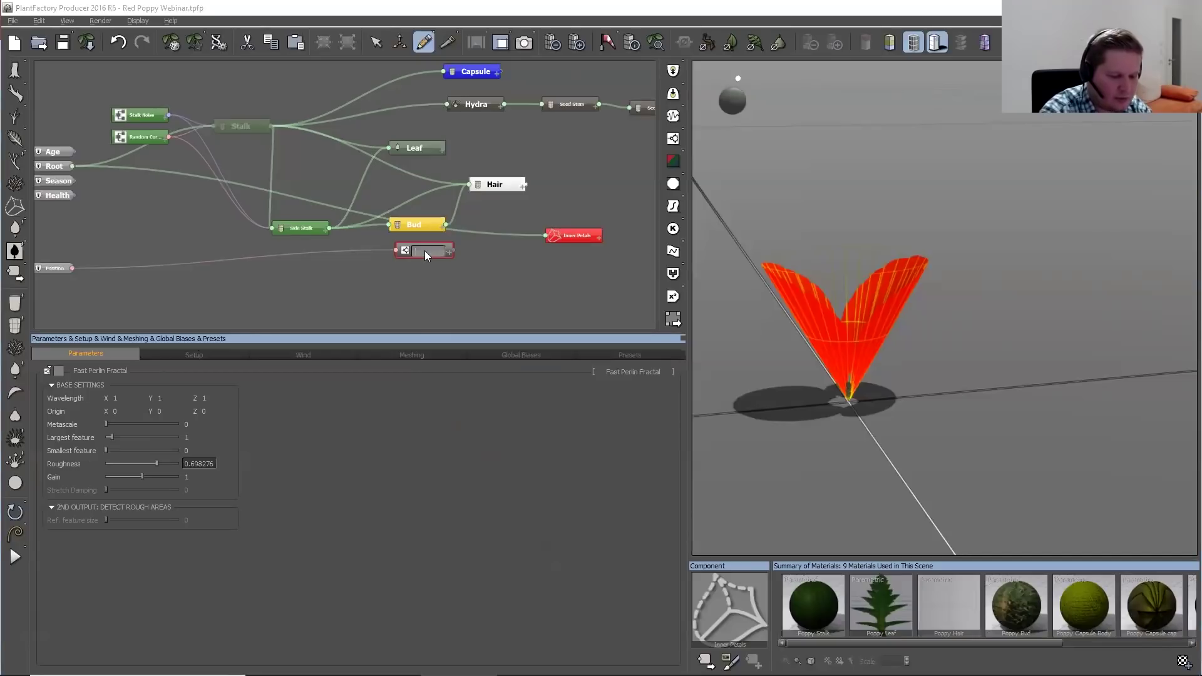
{"action": "type", "text": "Petal Displacement"}
{"action": "key", "text": "Return"}
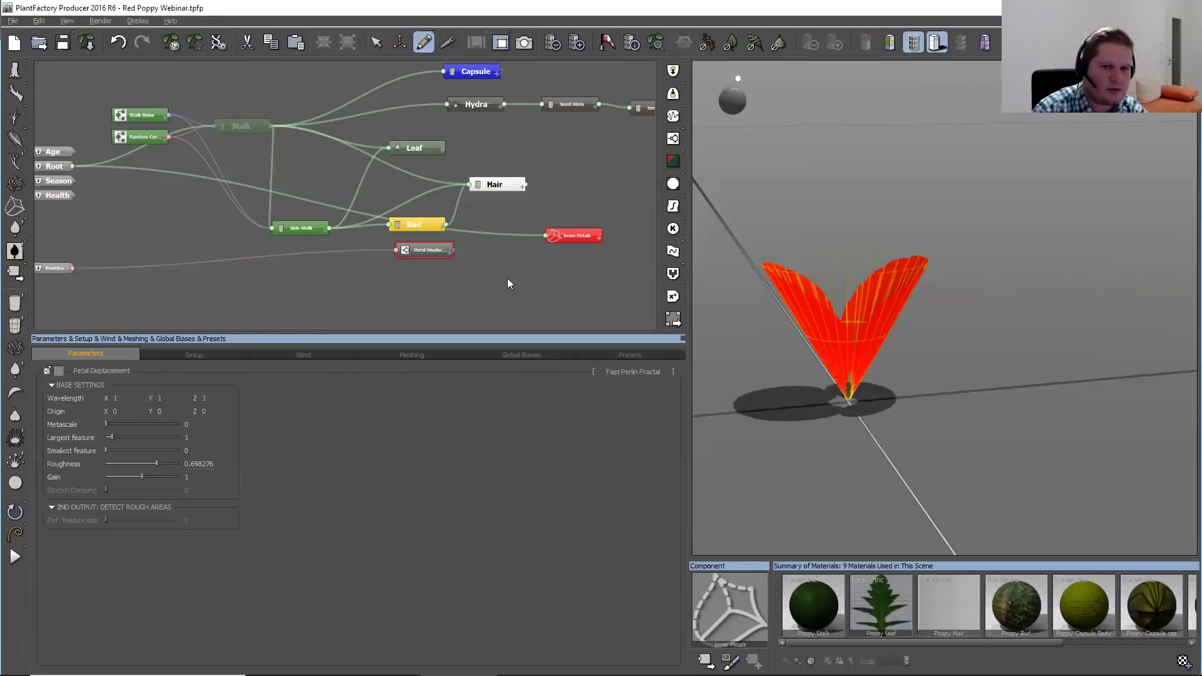
Copy the Inner Petals node's red colour onto the Petal Displacement node
{"action": "left_click", "coordinate": [562, 235]}
{"action": "right_click", "coordinate": [58, 373]}
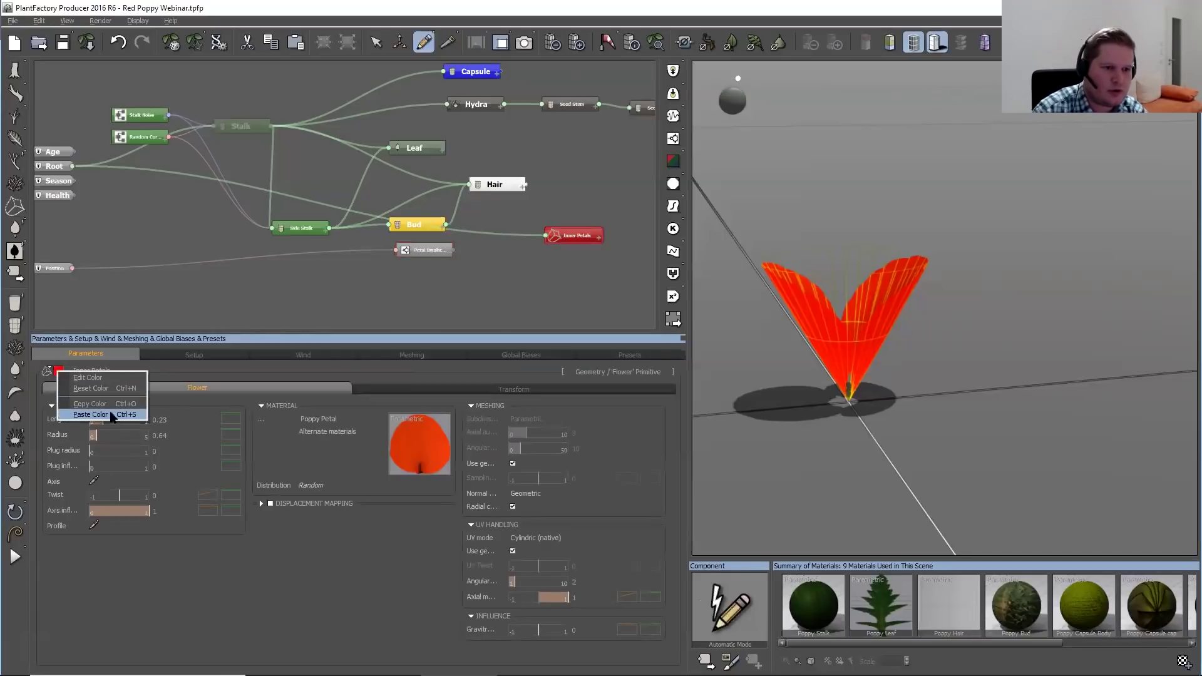
{"action": "left_click", "coordinate": [121, 404]}
{"action": "left_click", "coordinate": [425, 252]}
{"action": "right_click", "coordinate": [65, 374]}
{"action": "left_click", "coordinate": [92, 417]}
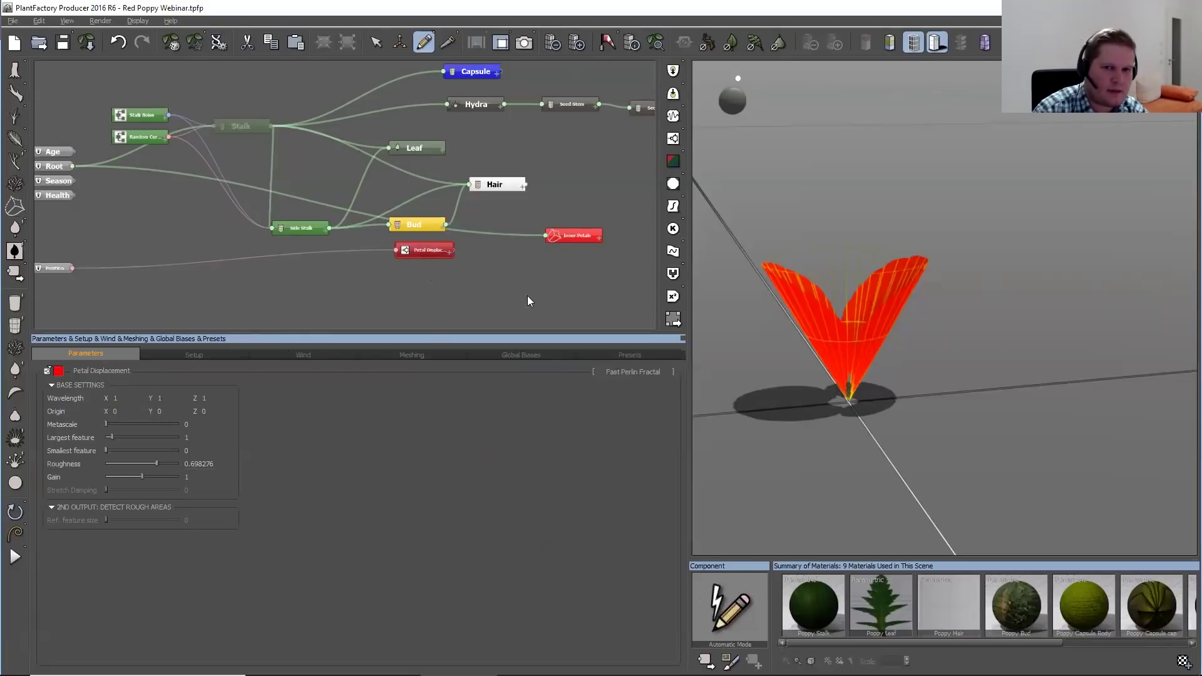
Expand the Inner Petals node's displacement mapping inputs and connect the Petal Displacement output to the displacement Source
{"action": "scroll", "coordinate": [532, 291], "scroll_direction": "up", "scroll_amount": 2}
{"action": "middle_click_drag", "start_coordinate": [649, 248], "coordinate": [537, 183]}
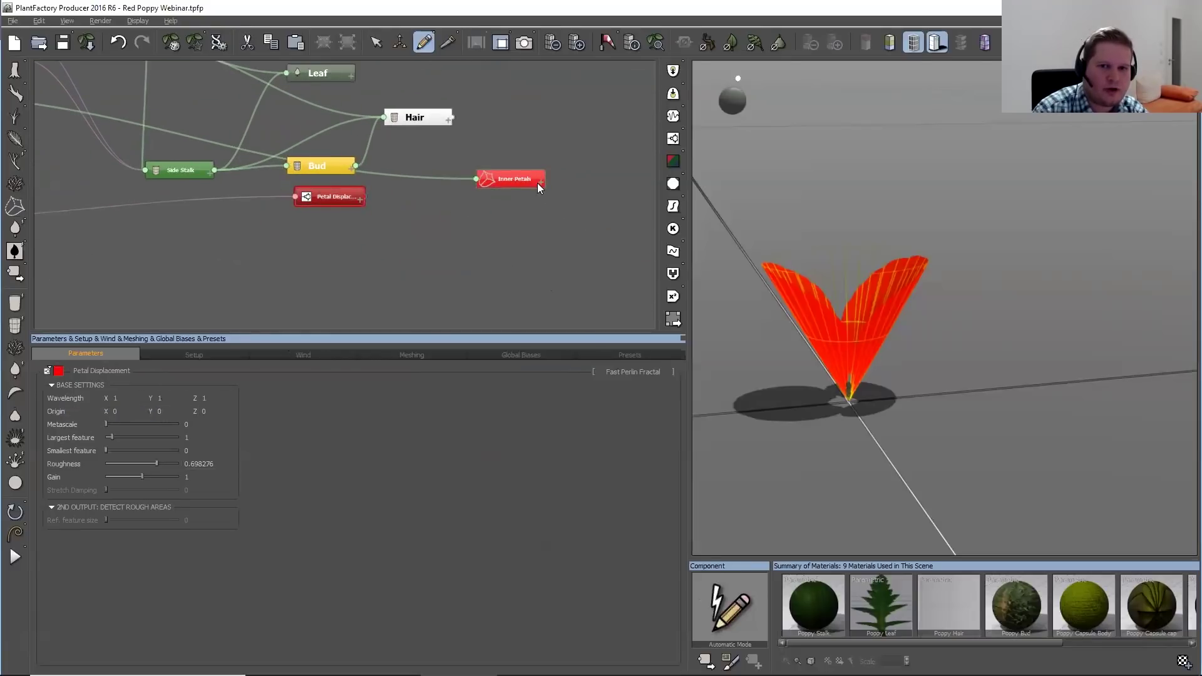
{"action": "left_click", "coordinate": [537, 182]}
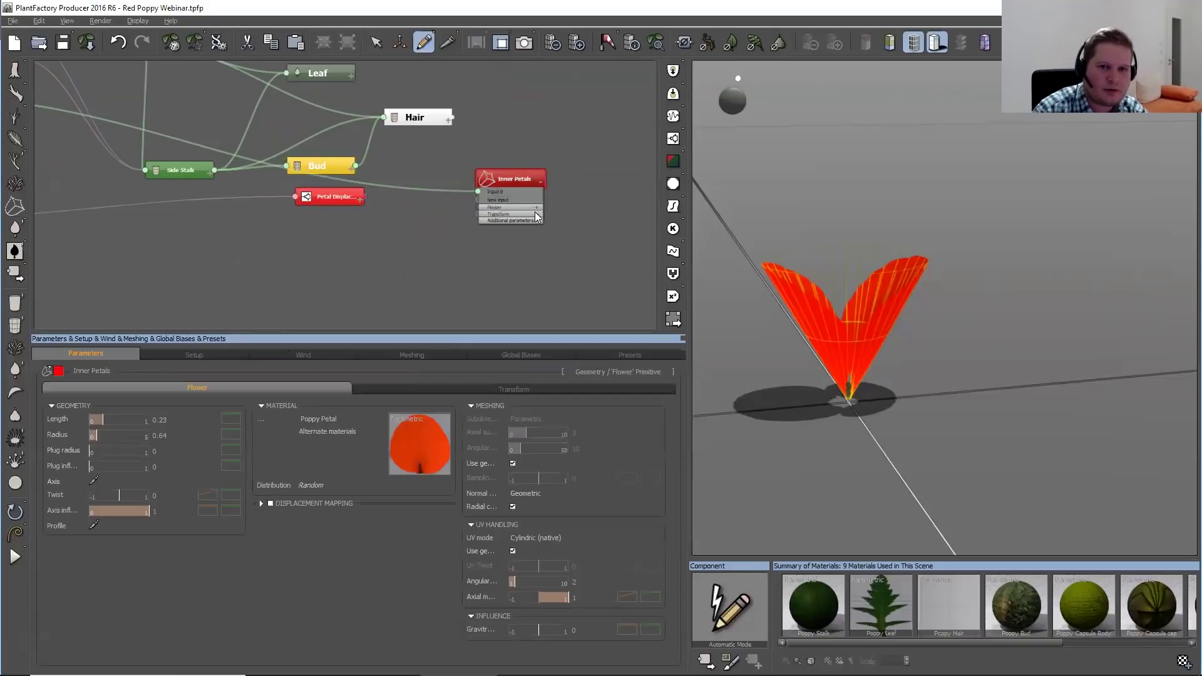
{"action": "left_click", "coordinate": [536, 207]}
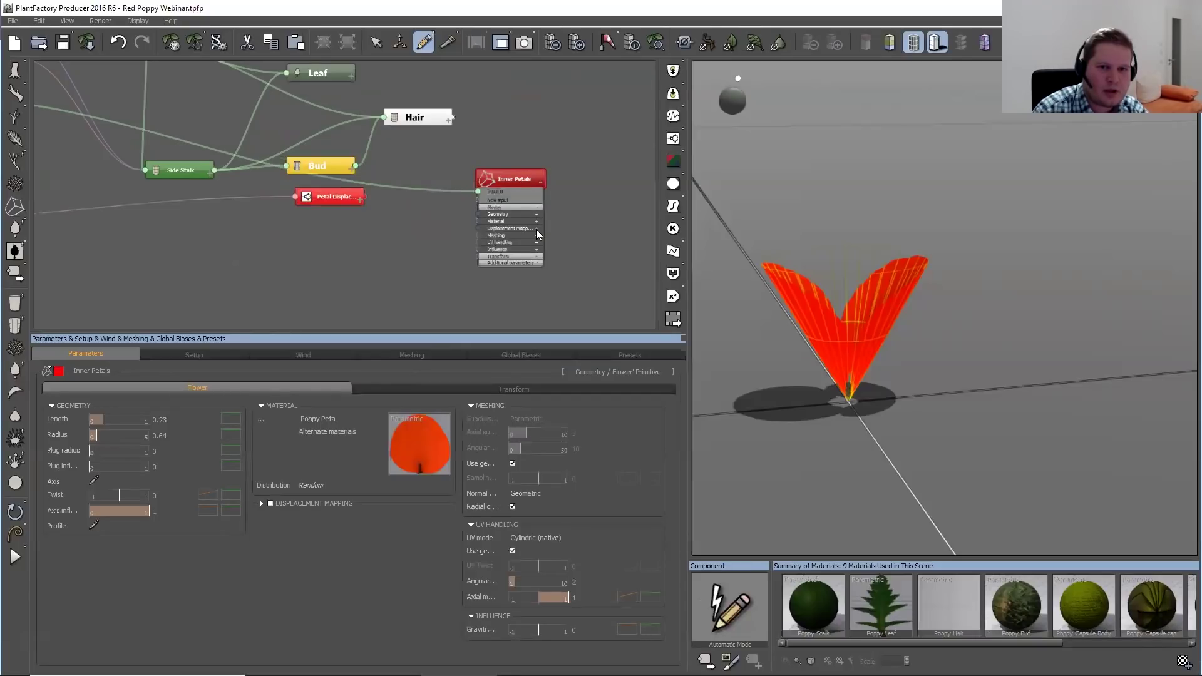
{"action": "left_click", "coordinate": [536, 229]}
{"action": "left_click_drag", "start_coordinate": [478, 236], "coordinate": [338, 194]}
{"action": "left_click", "coordinate": [360, 203]}
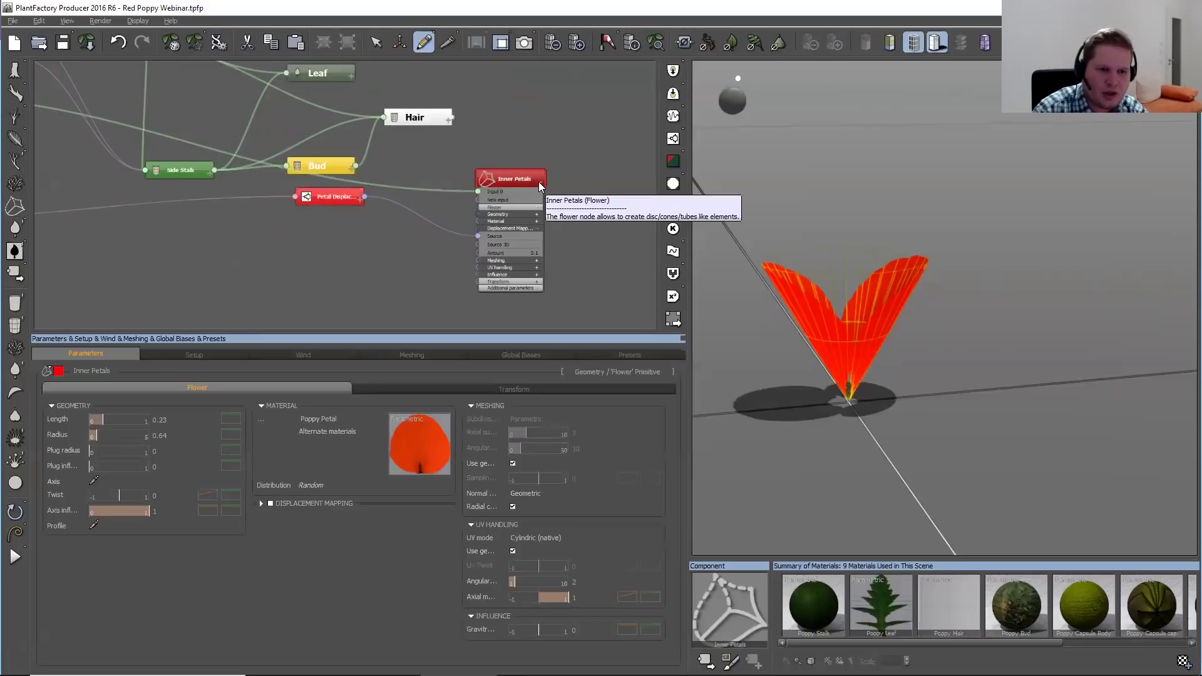
Enable displacement mapping on Inner Petals and give the displacement amount a random variation of 0.4
{"action": "left_click", "coordinate": [271, 503]}
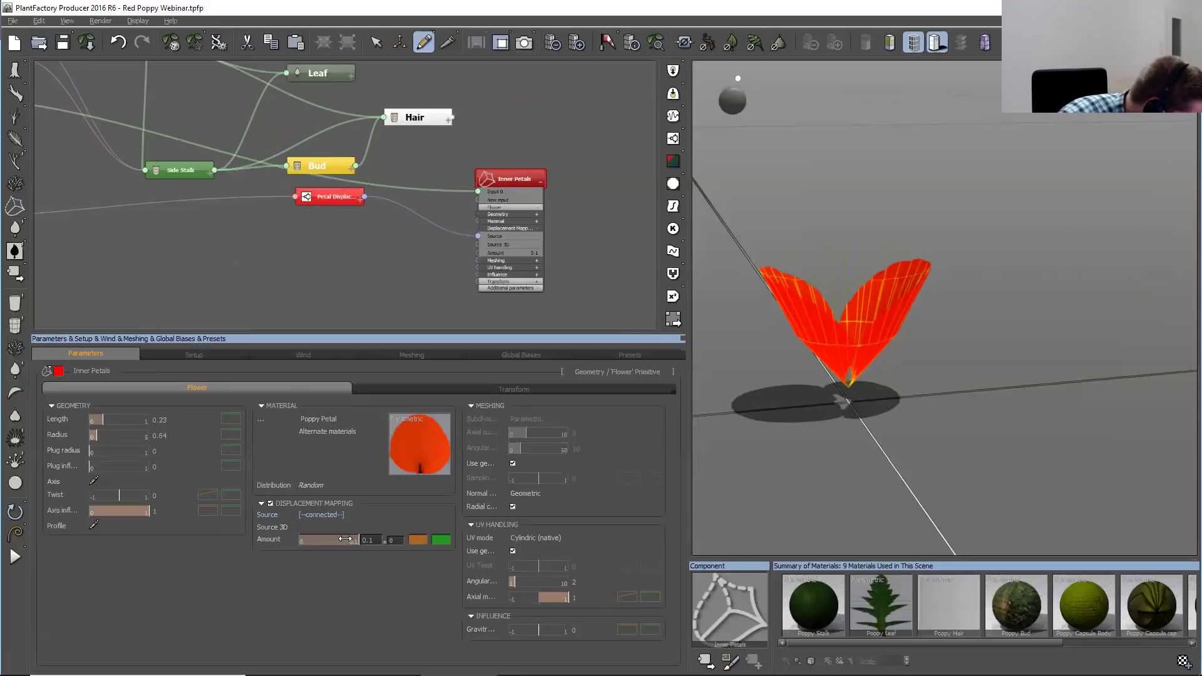
{"action": "left_click", "coordinate": [392, 541]}
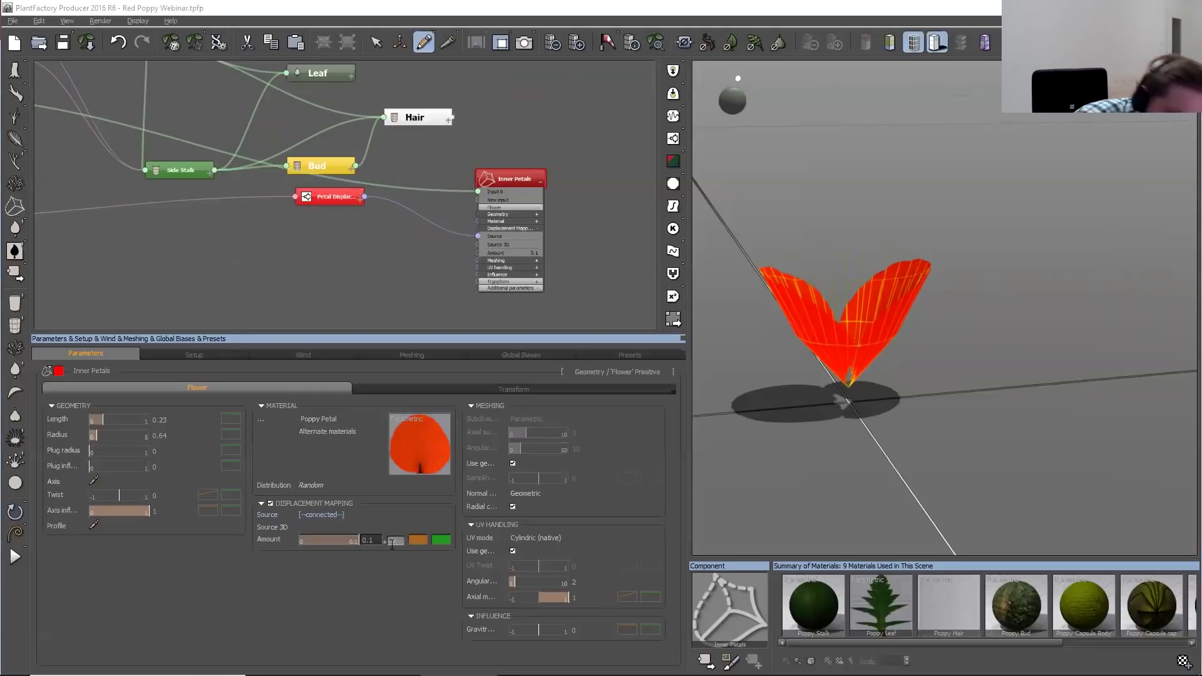
{"action": "type", "text": "2"}
{"action": "key", "text": "Return"}
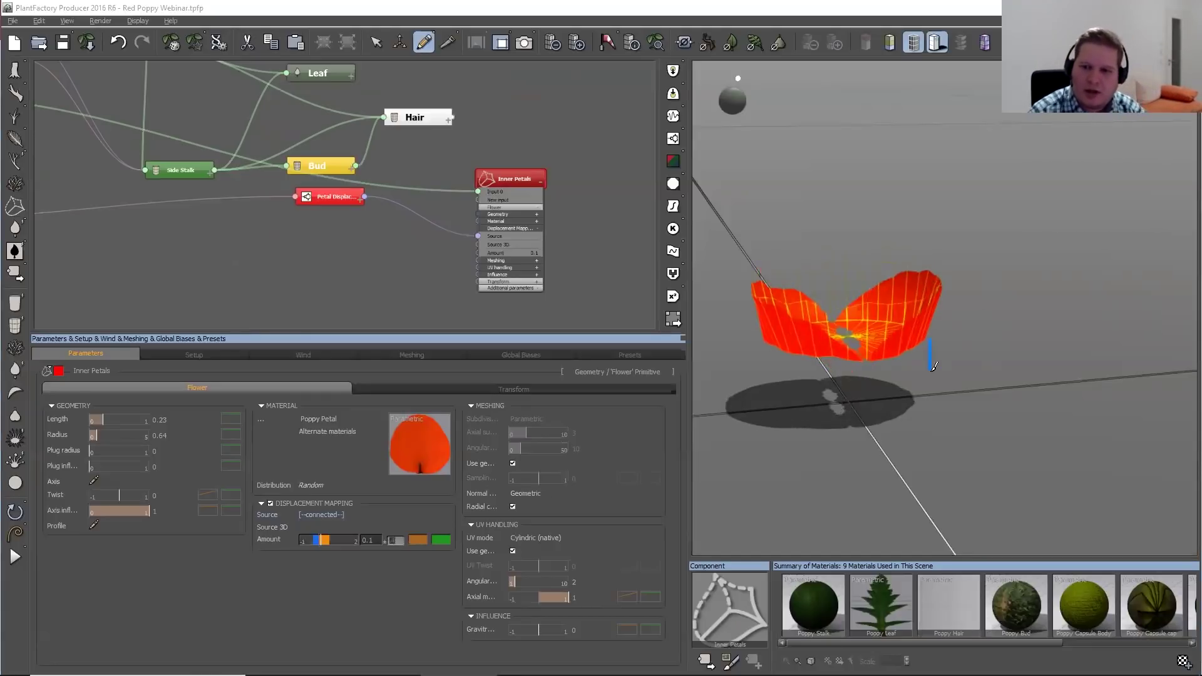
{"action": "left_click_drag", "start_coordinate": [876, 351], "coordinate": [819, 394]}
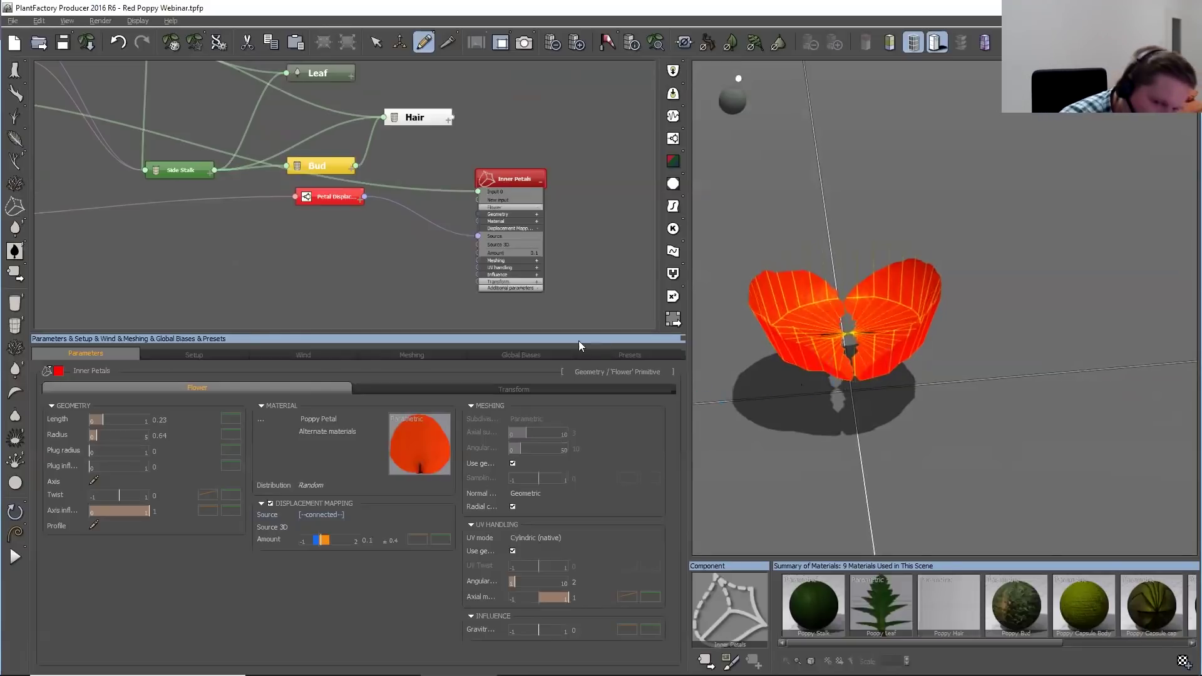
Edit the displacement amount's profile curve, lowering its start point to about 0.28 while its end stays at 1
{"action": "left_click", "coordinate": [443, 540]}
{"action": "left_click", "coordinate": [462, 599]}
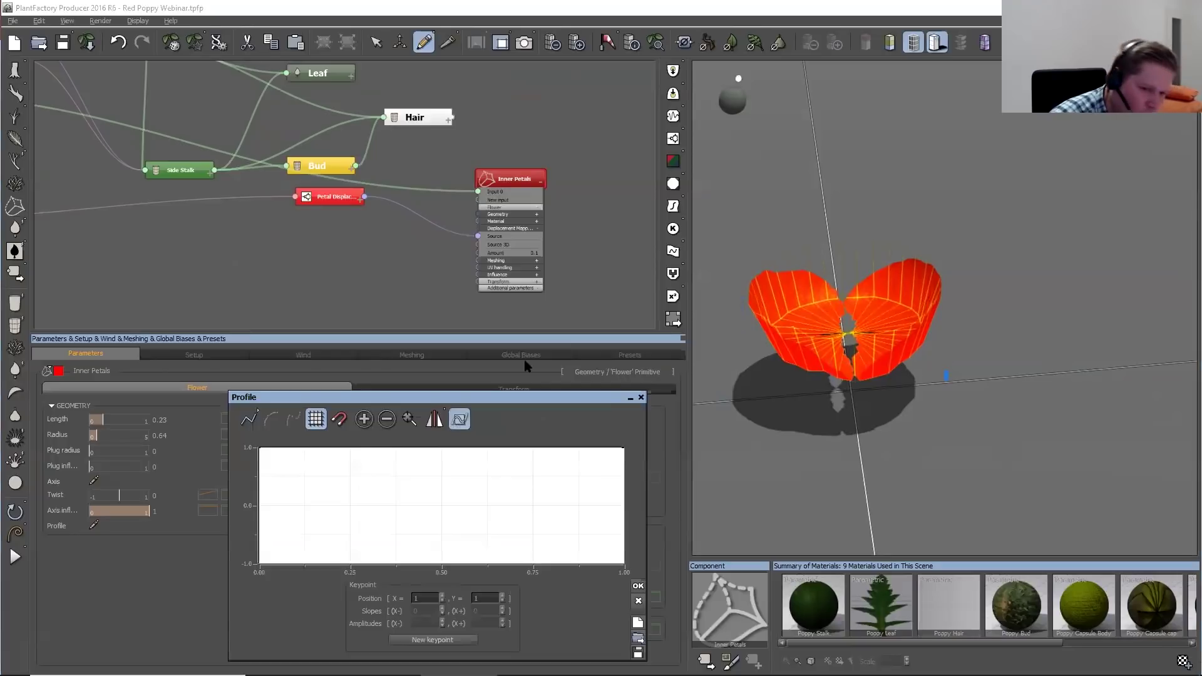
{"action": "left_click_drag", "start_coordinate": [257, 448], "coordinate": [255, 489]}
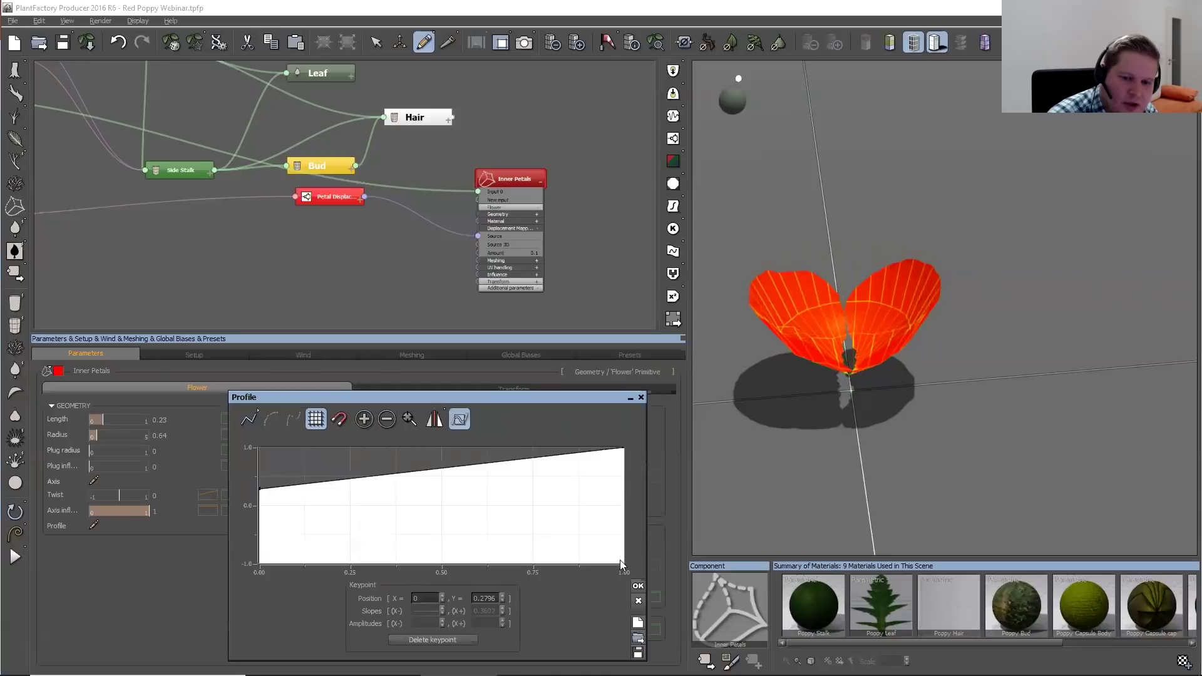
{"action": "left_click", "coordinate": [638, 586]}
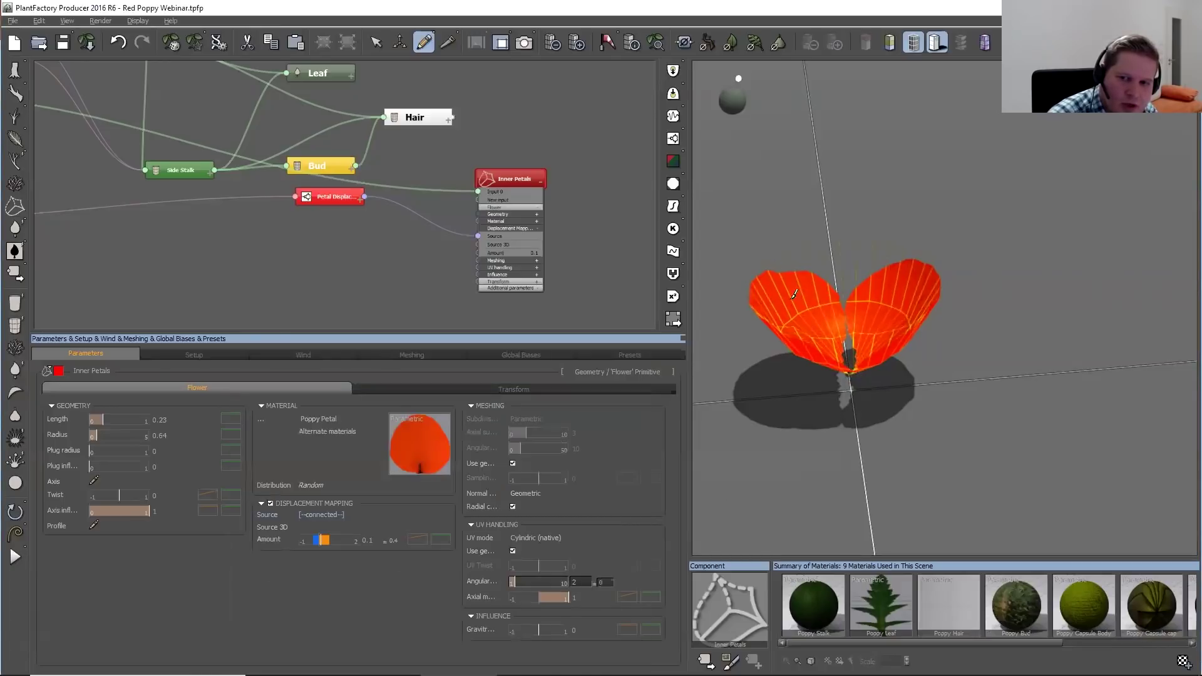
Raise the Inner Petals mesh resolution boost to +3
{"action": "mouse_move", "coordinate": [855, 383]}
{"action": "left_mouse_down"}
{"action": "mouse_move", "coordinate": [858, 336]}
{"action": "mouse_move", "coordinate": [856, 385]}
{"action": "left_mouse_up"}
{"action": "left_click", "coordinate": [510, 390]}
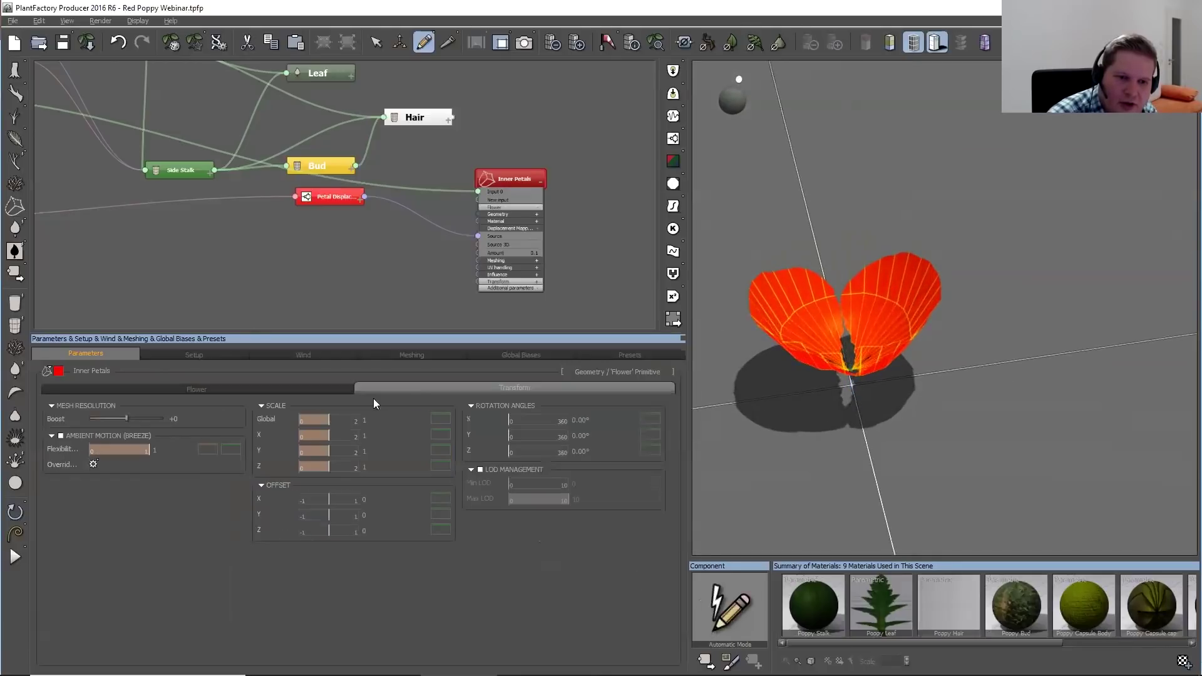
{"action": "left_click_drag", "start_coordinate": [127, 418], "coordinate": [156, 417]}
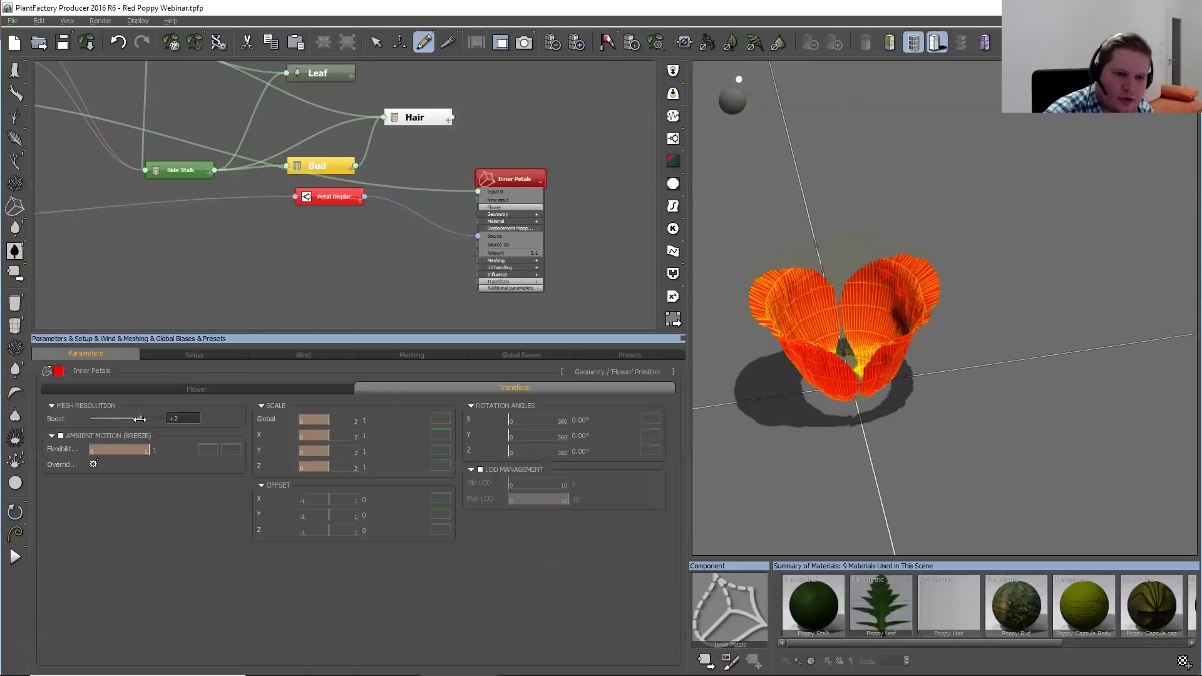
{"action": "left_click_drag", "start_coordinate": [138, 418], "coordinate": [148, 418]}
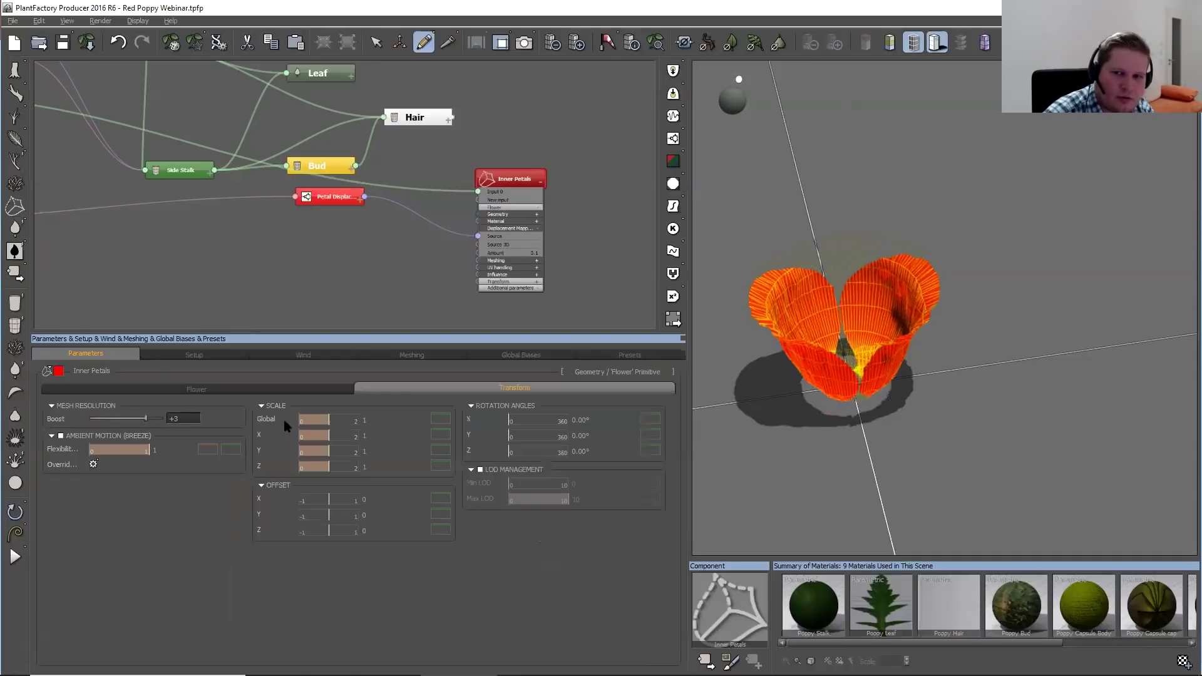
Turn off the mesh wireframe display and view the displaced petals from the side
{"action": "left_click_drag", "start_coordinate": [857, 419], "coordinate": [885, 103]}
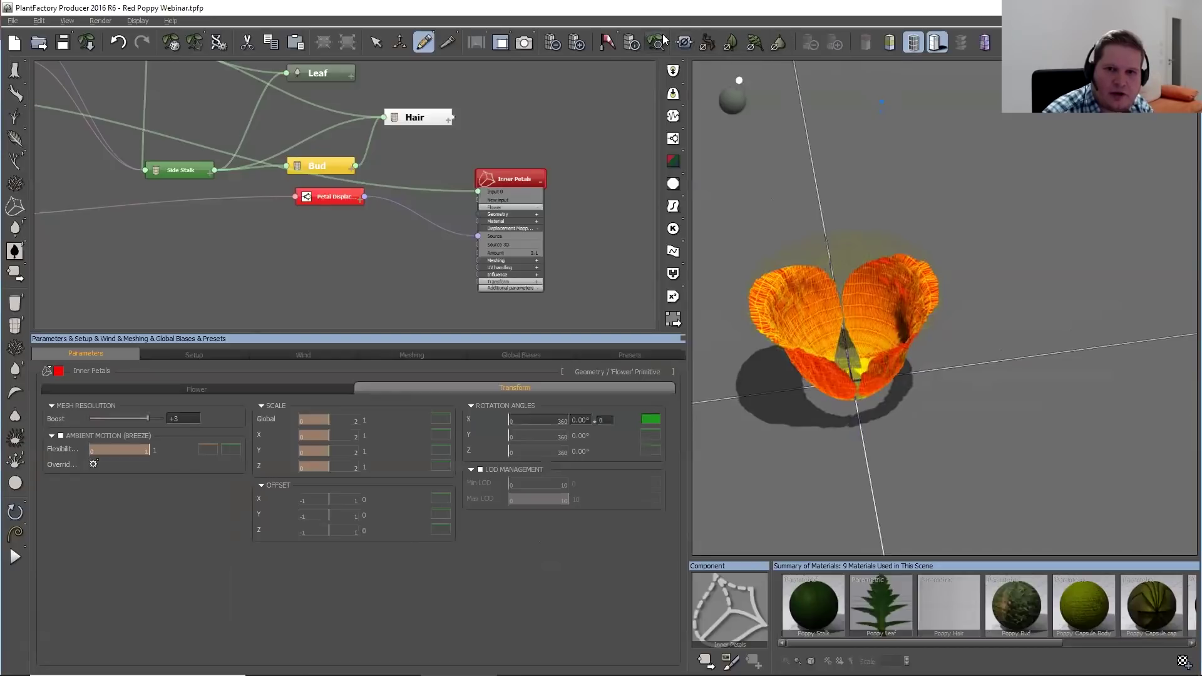
{"action": "left_click", "coordinate": [913, 42]}
{"action": "left_click_drag", "start_coordinate": [920, 438], "coordinate": [927, 213]}
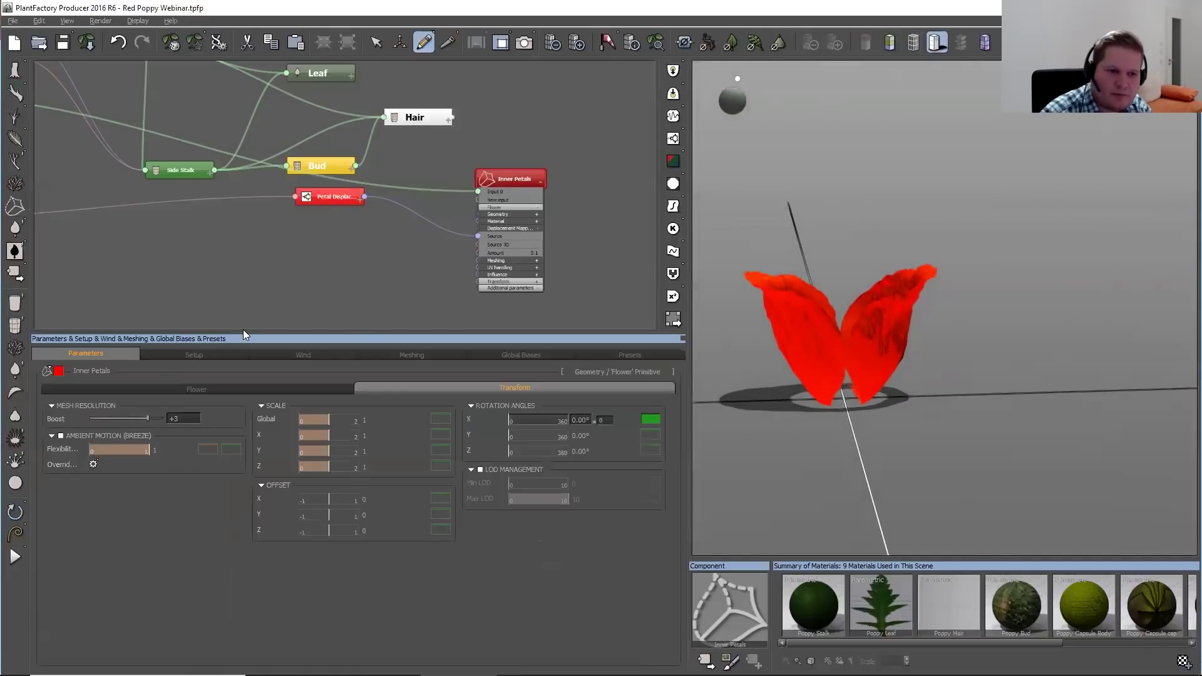
Set the Inner Petals flower length to 0.2 and check the petals from above
{"action": "left_click", "coordinate": [208, 386]}
{"action": "left_click_drag", "start_coordinate": [126, 414], "coordinate": [124, 415]}
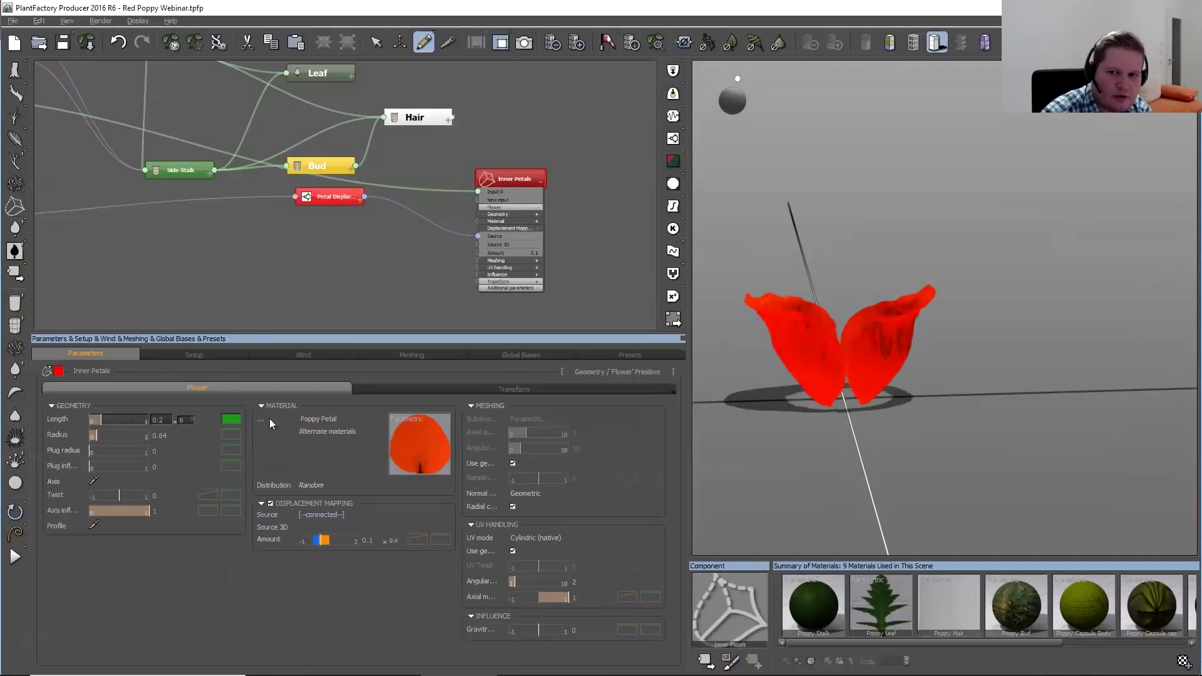
{"action": "left_click_drag", "start_coordinate": [864, 388], "coordinate": [872, 517]}
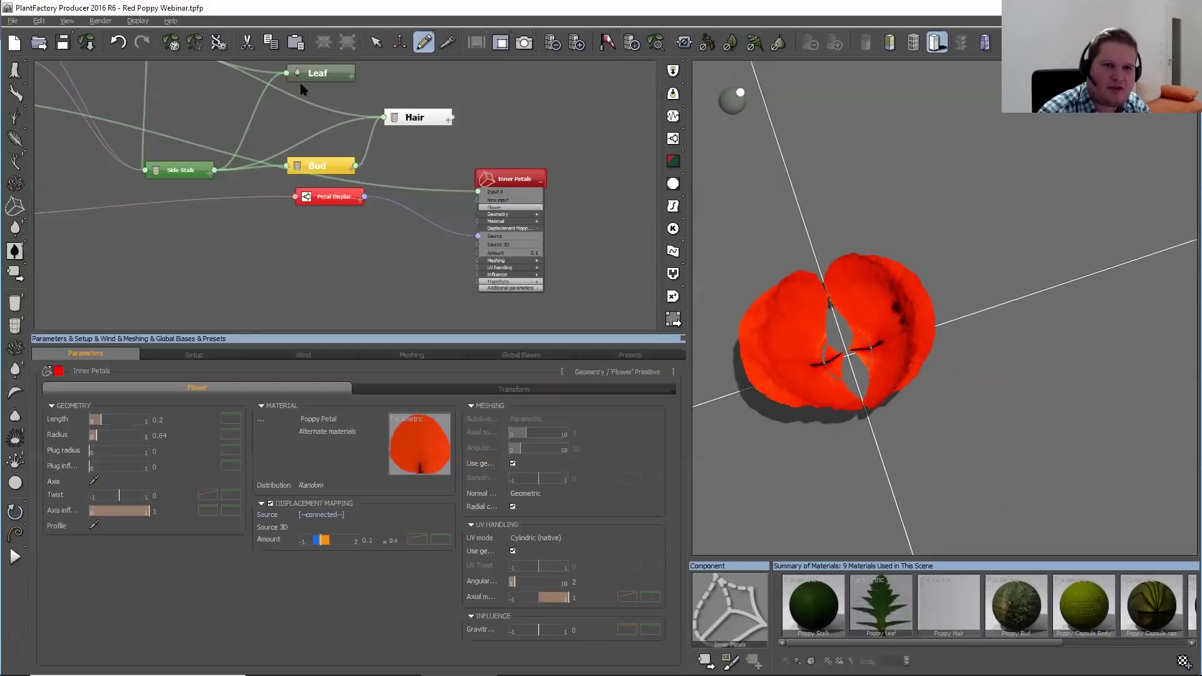
Delete the link between the Root node and the Inner Petals node
{"action": "left_click_drag", "start_coordinate": [278, 139], "coordinate": [254, 231]}
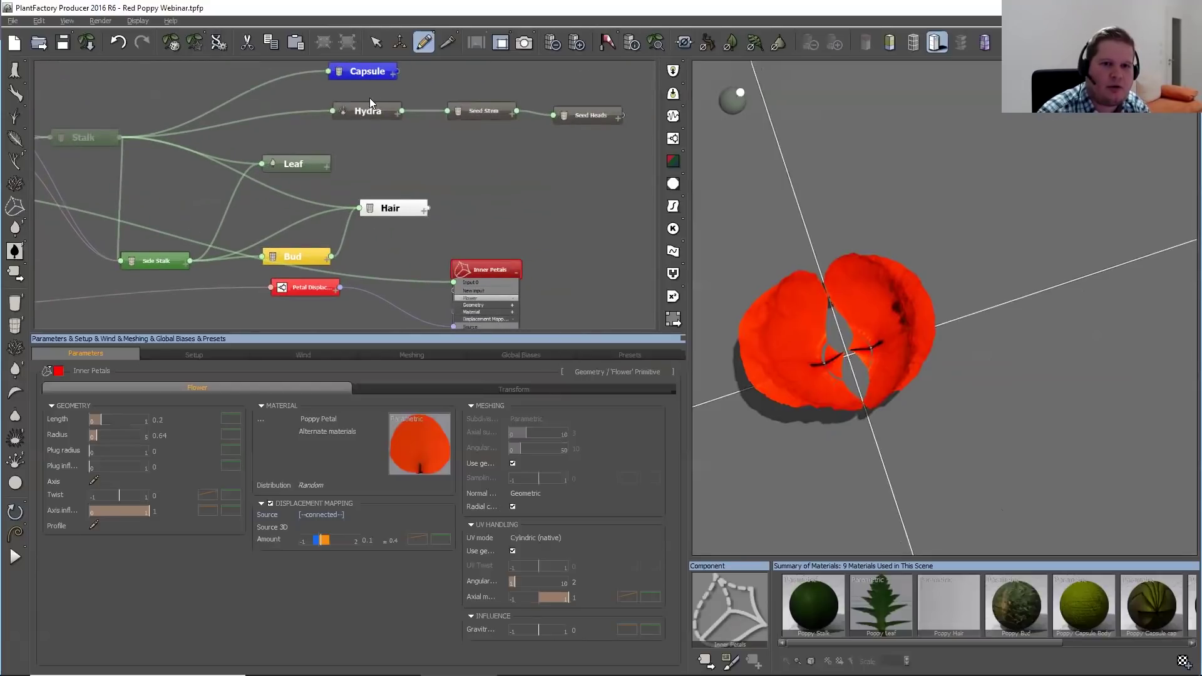
{"action": "mouse_move", "coordinate": [257, 168]}
{"action": "left_mouse_down"}
{"action": "mouse_move", "coordinate": [442, 112]}
{"action": "mouse_move", "coordinate": [487, 130]}
{"action": "left_mouse_up"}
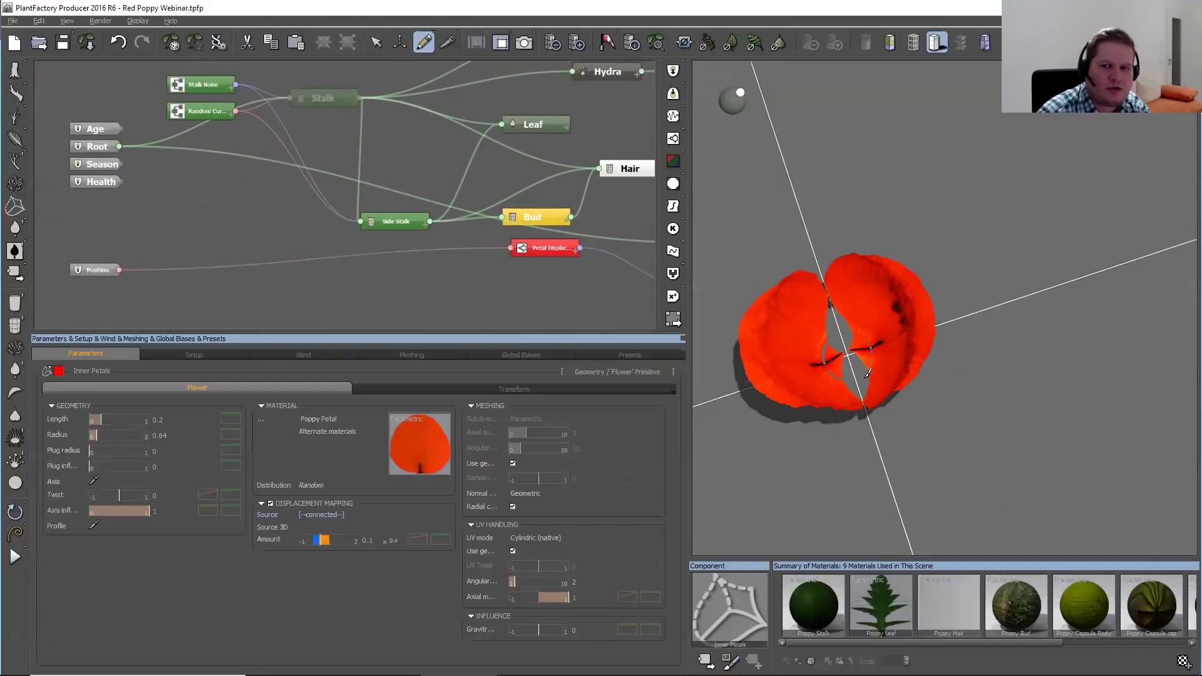
{"action": "left_click_drag", "start_coordinate": [420, 248], "coordinate": [313, 226]}
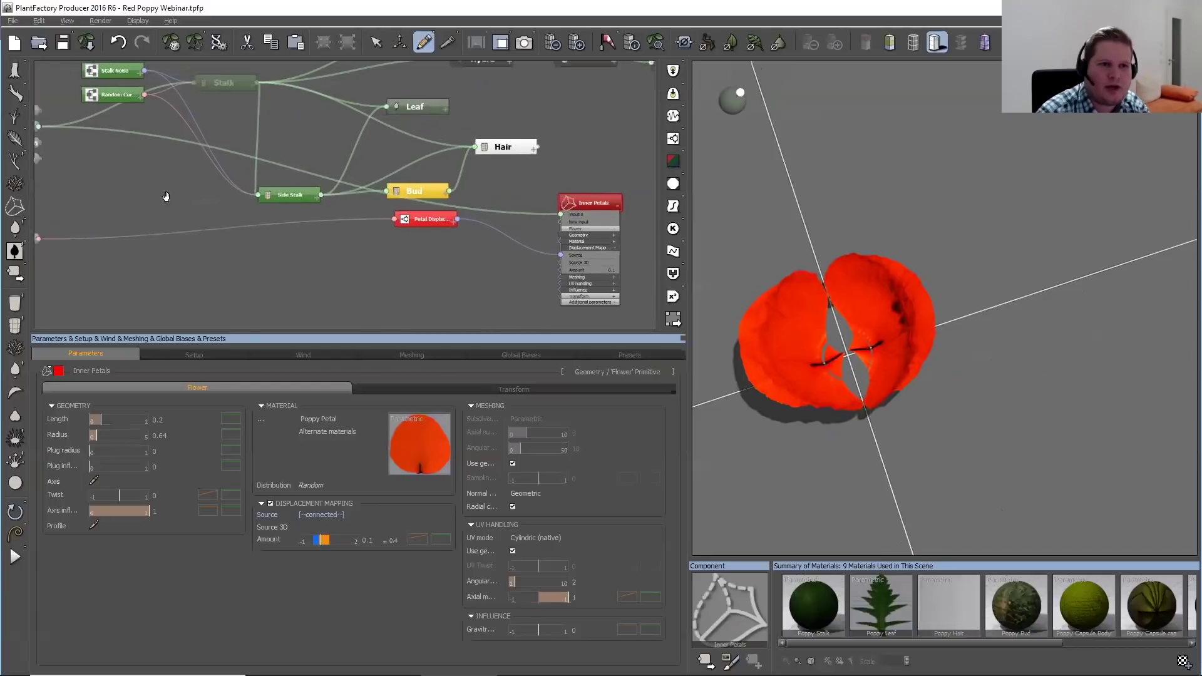
{"action": "left_click_drag", "start_coordinate": [166, 197], "coordinate": [206, 231]}
{"action": "left_click", "coordinate": [192, 169]}
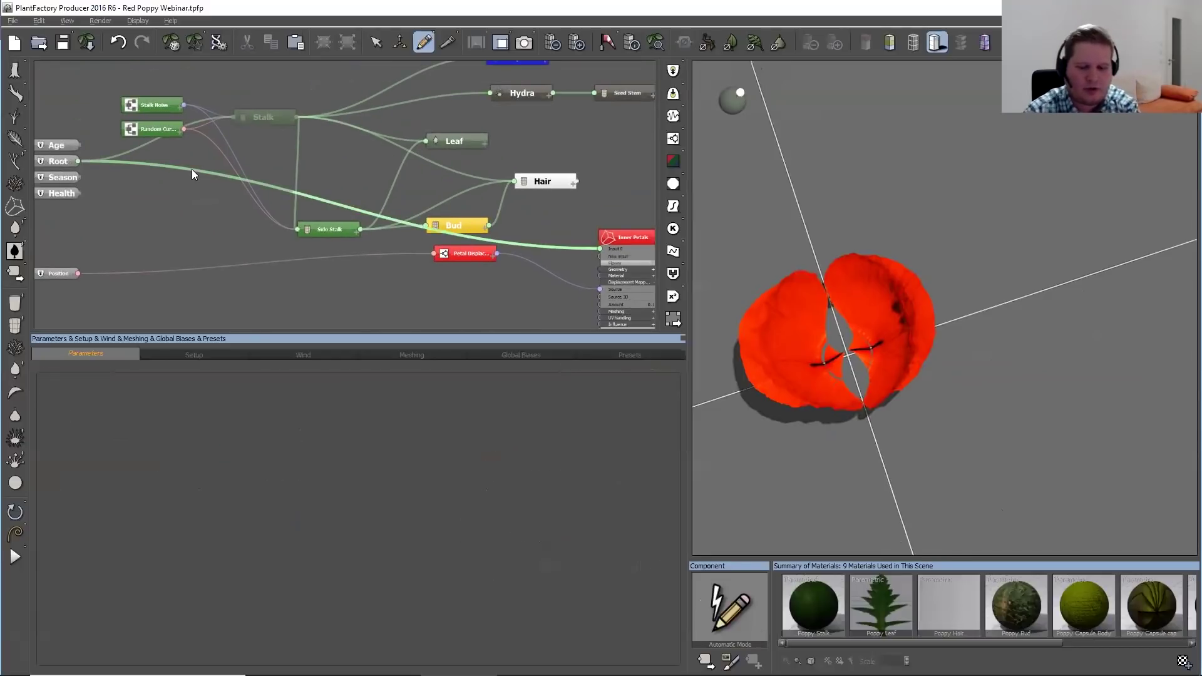
{"action": "key", "text": "Delete"}
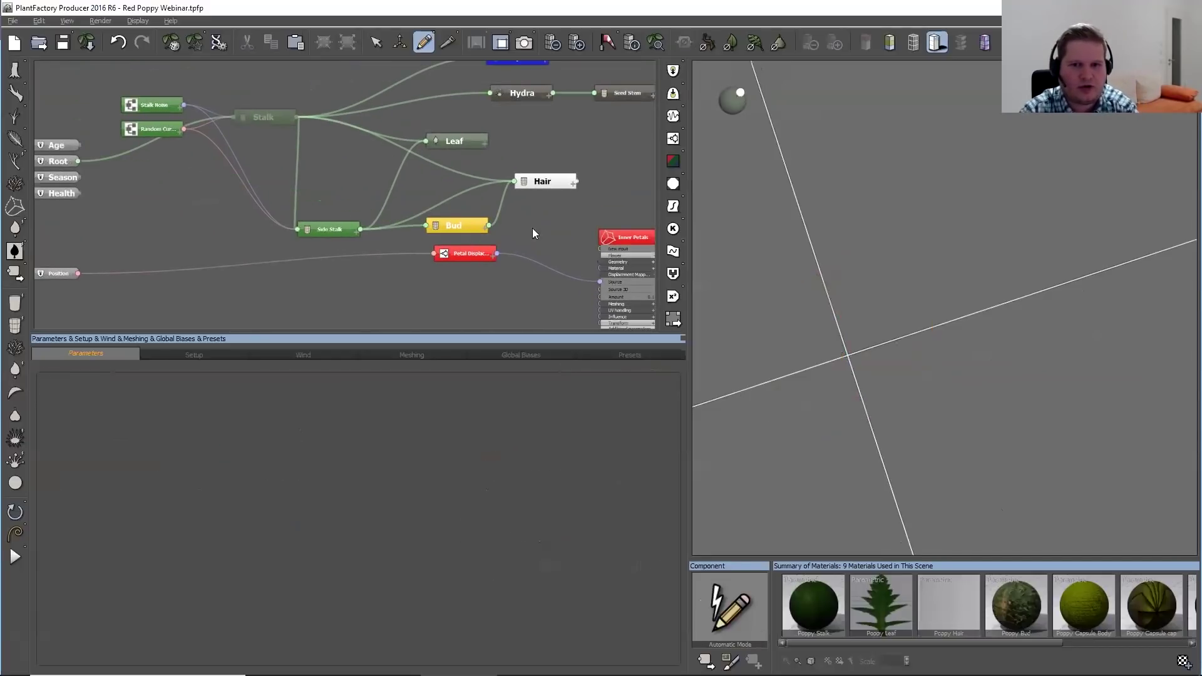
Connect Inner Petals to the Stalk as a new child and make it start from the tip of the segment
{"action": "left_click_drag", "start_coordinate": [594, 247], "coordinate": [151, 121]}
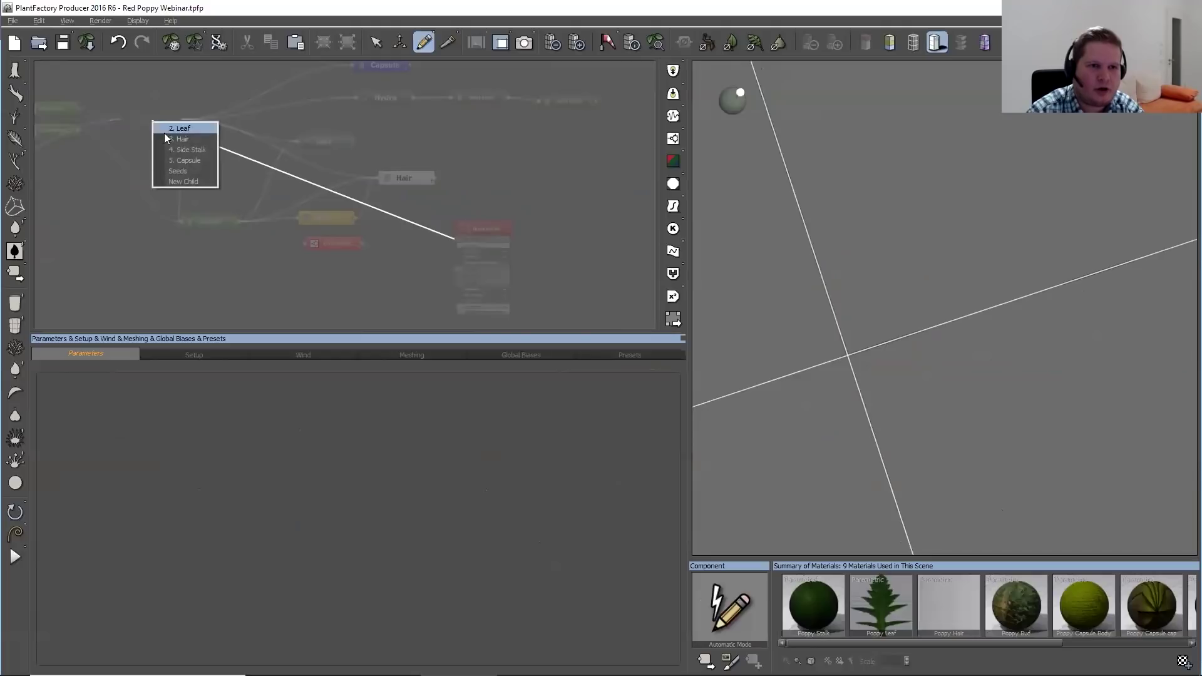
{"action": "left_click", "coordinate": [190, 181]}
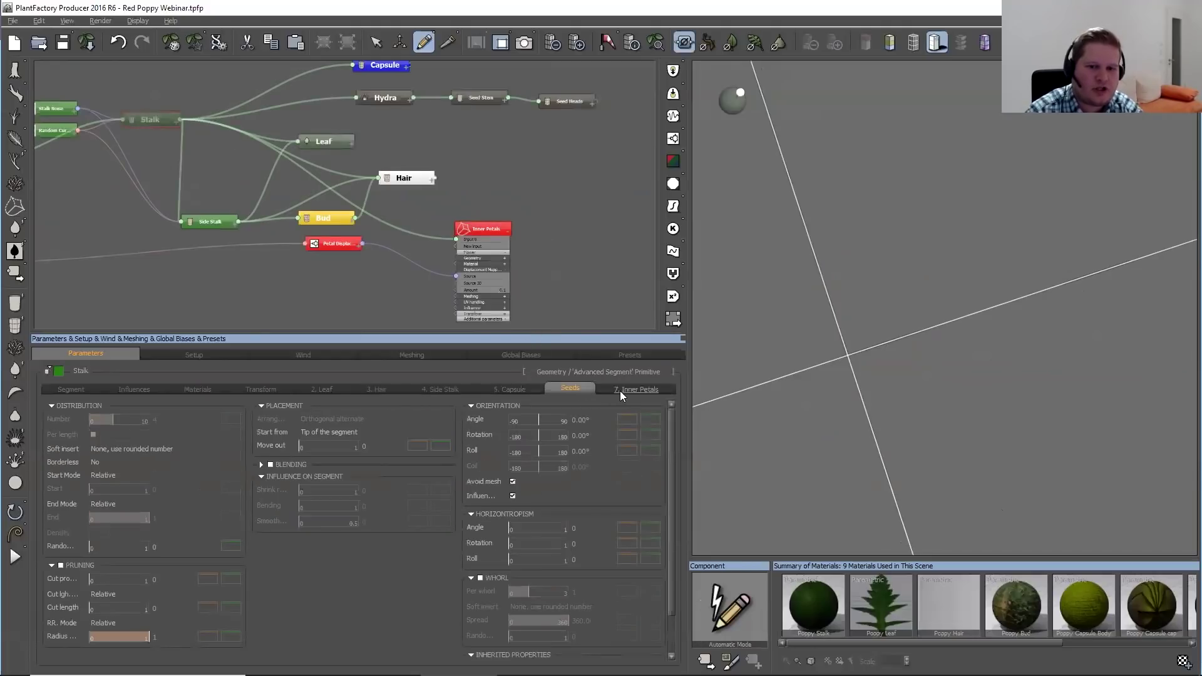
{"action": "left_click", "coordinate": [619, 390]}
{"action": "left_click", "coordinate": [334, 430]}
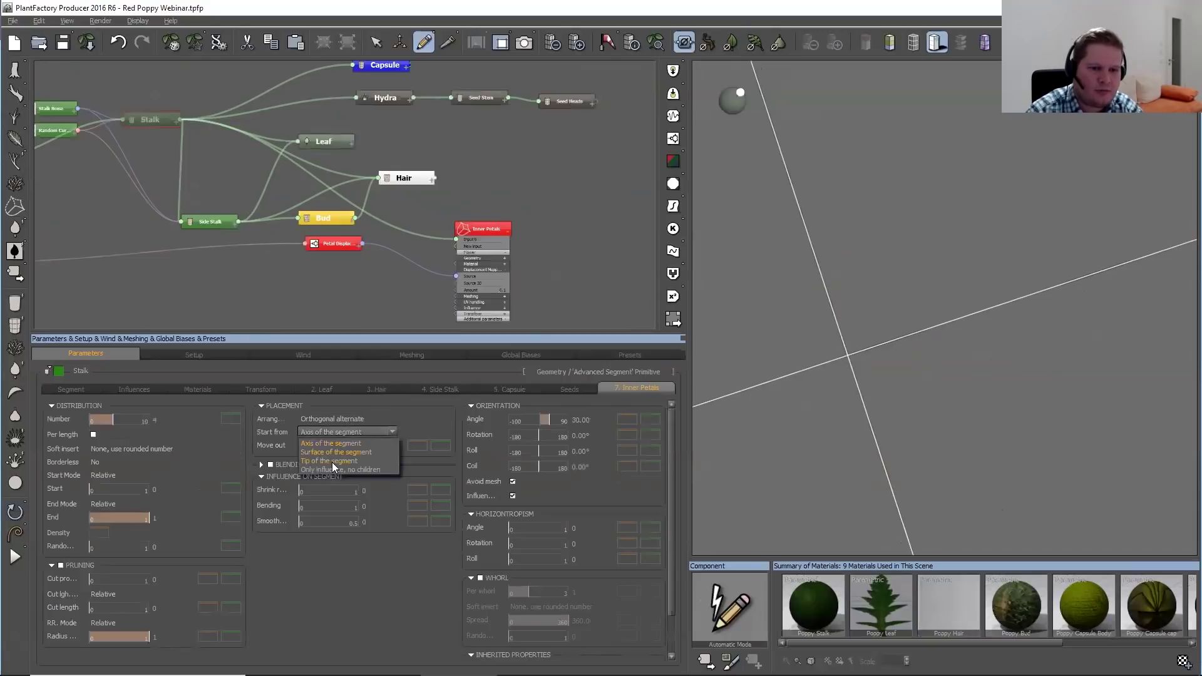
{"action": "left_click", "coordinate": [332, 462]}
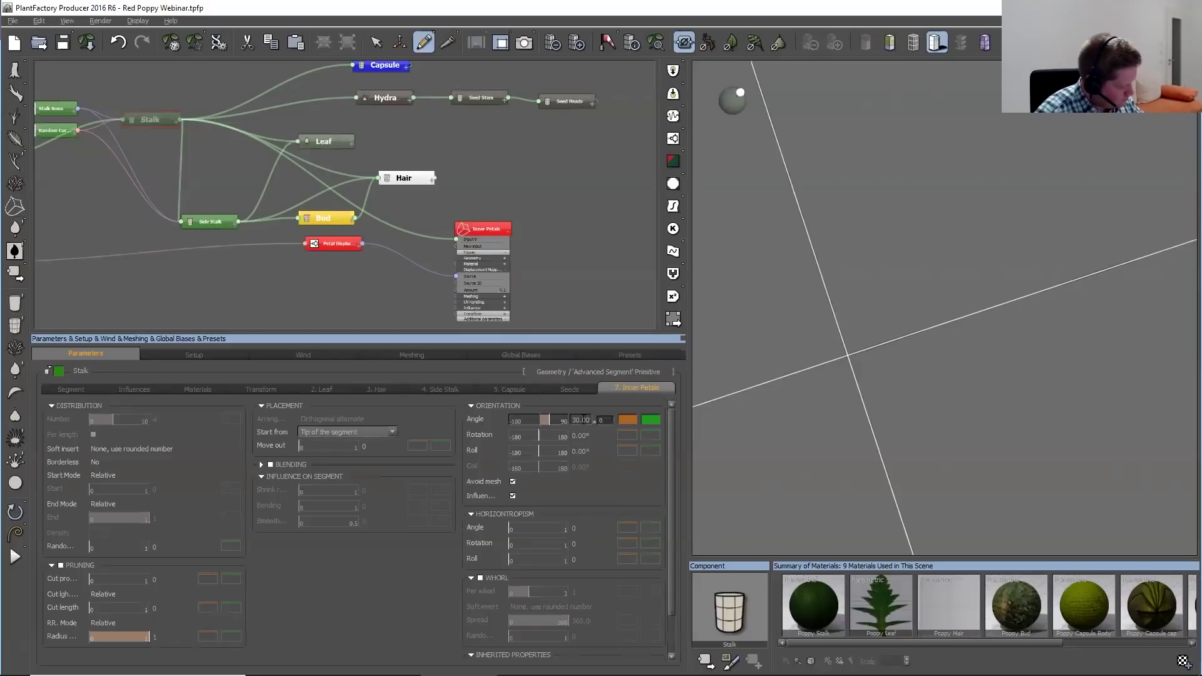
Set the Inner Petals orientation on the Stalk to angle 0° and rotation 90°, and show the Stalk's geometry again
{"action": "key", "text": "Return"}
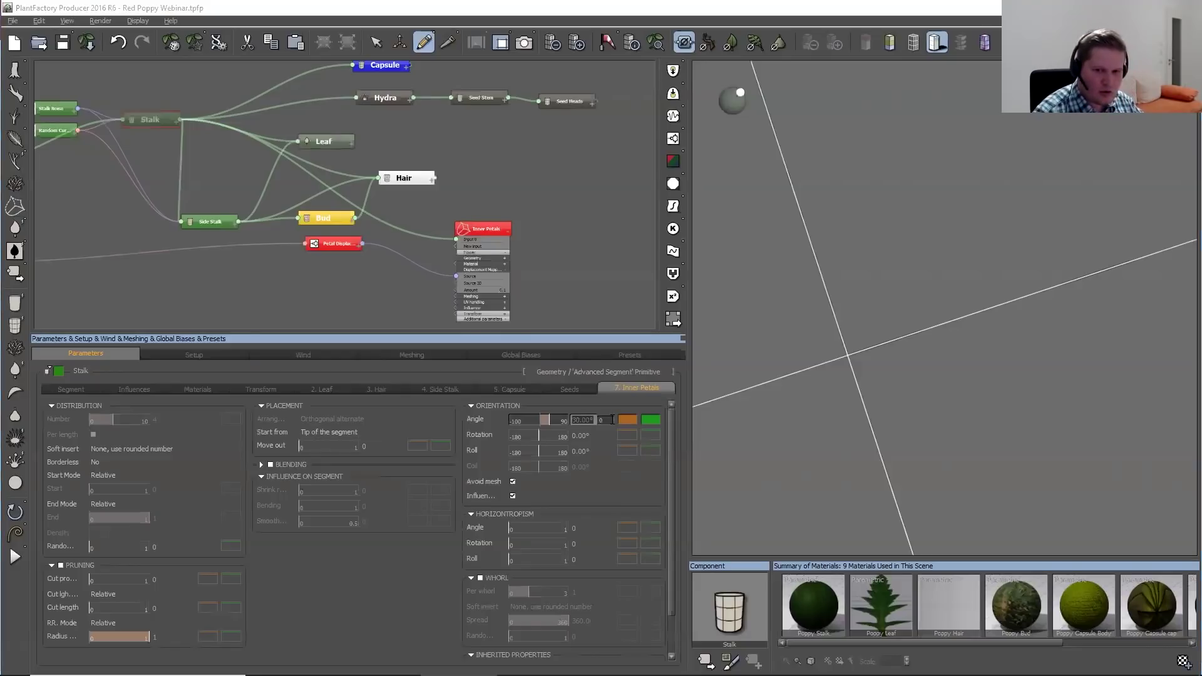
{"action": "type", "text": "0"}
{"action": "left_click", "coordinate": [582, 436]}
{"action": "type", "text": "90"}
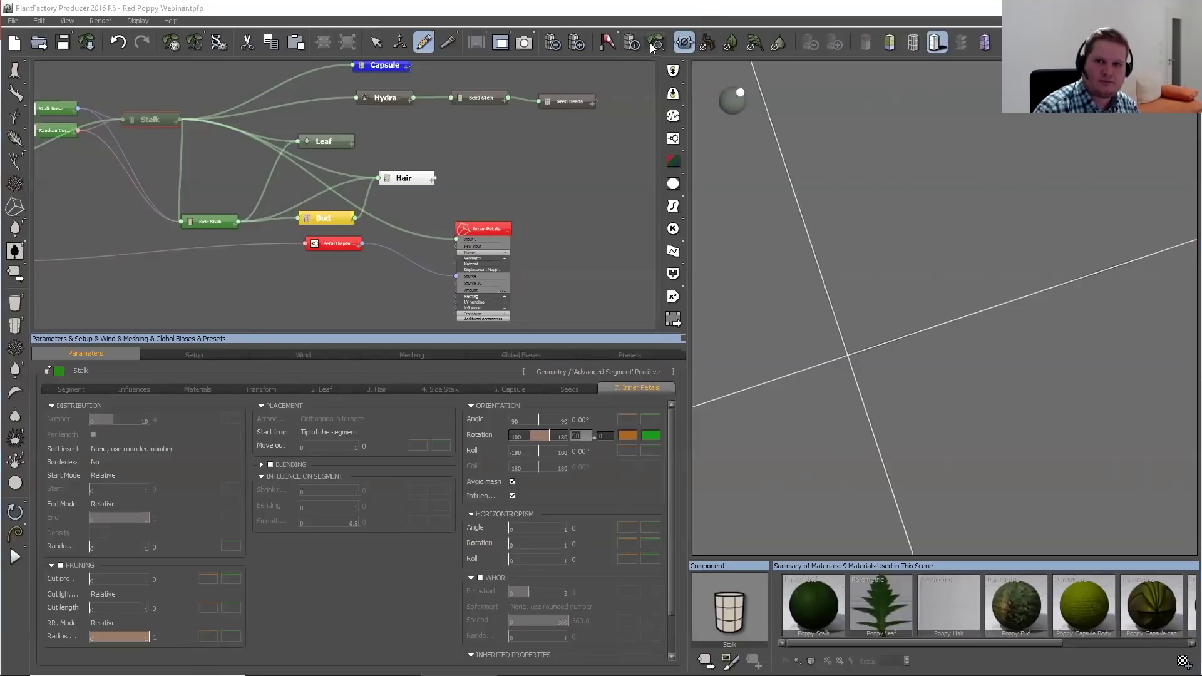
{"action": "left_click", "coordinate": [686, 42]}
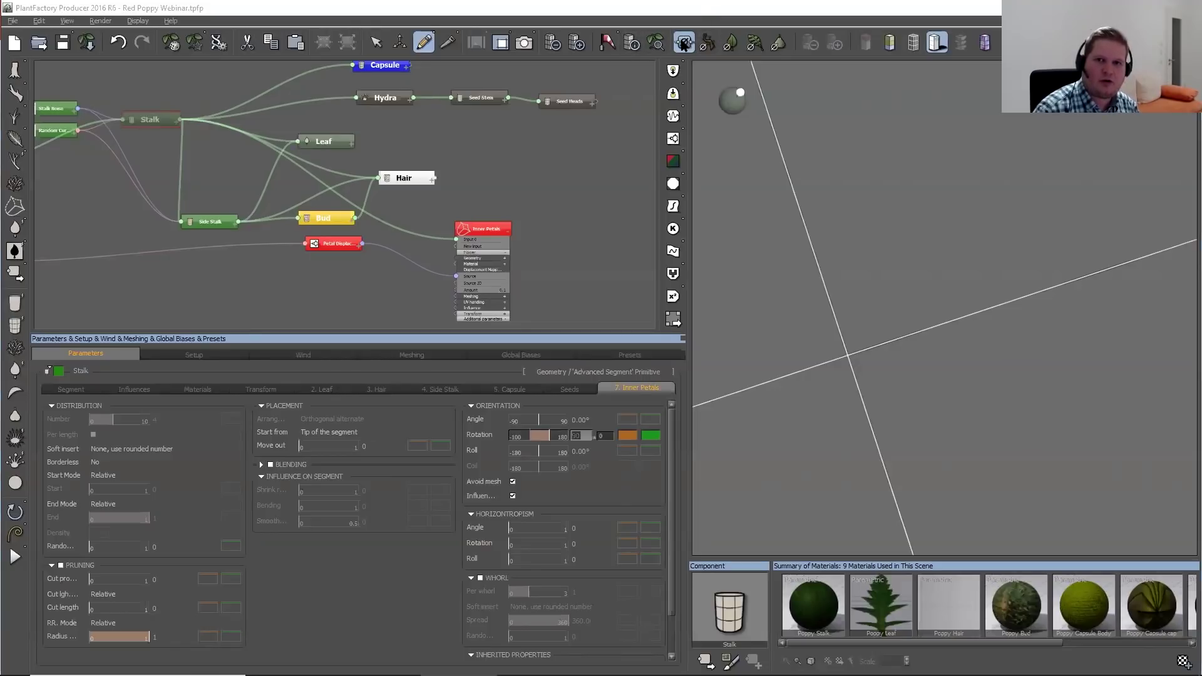
{"action": "left_click", "coordinate": [814, 68]}
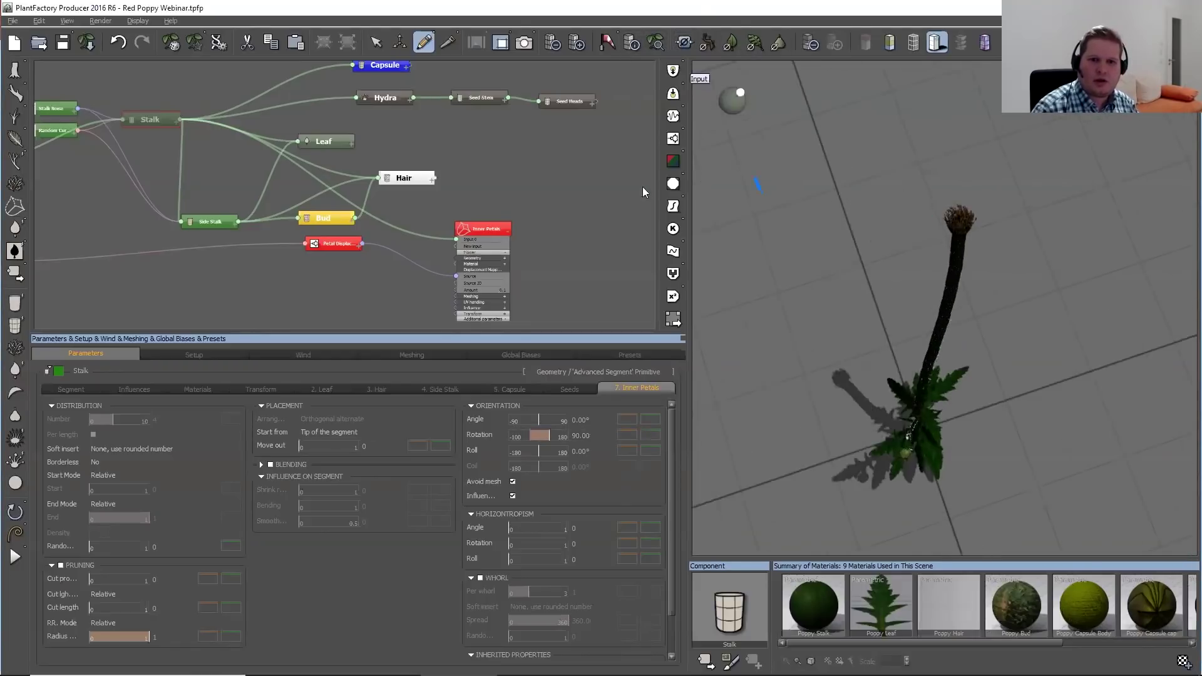
Move the Inner Petals node up and set its global scale to 20, with mesh resolution boost at +3
{"action": "left_click_drag", "start_coordinate": [490, 224], "coordinate": [516, 179]}
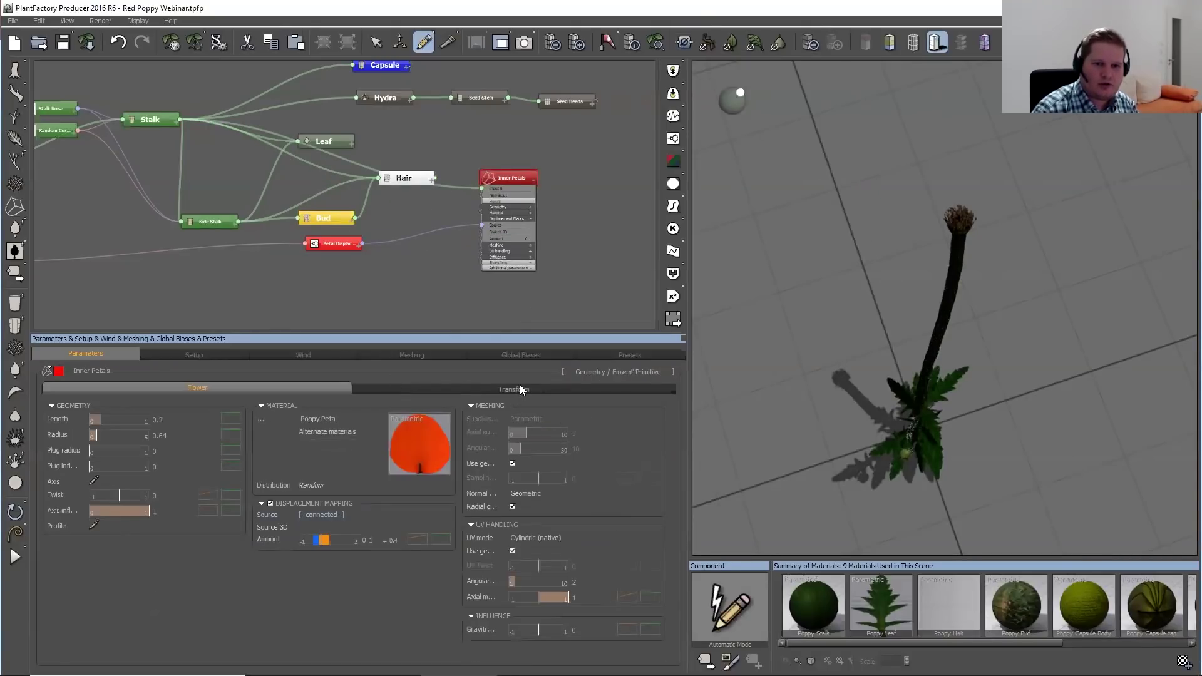
{"action": "left_click", "coordinate": [520, 387]}
{"action": "left_click", "coordinate": [386, 422]}
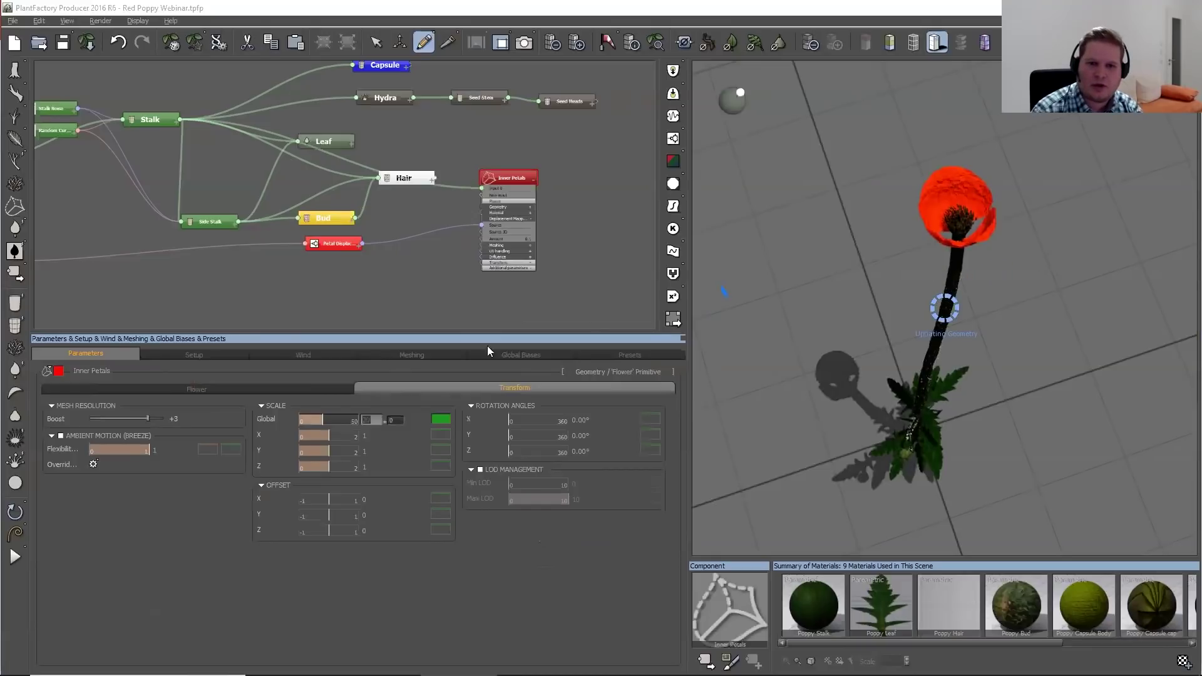
{"action": "left_click", "coordinate": [226, 391]}
{"action": "left_click", "coordinate": [460, 389]}
{"action": "mouse_move", "coordinate": [147, 418]}
{"action": "left_mouse_down"}
{"action": "mouse_move", "coordinate": [130, 418]}
{"action": "mouse_move", "coordinate": [151, 418]}
{"action": "left_mouse_up"}
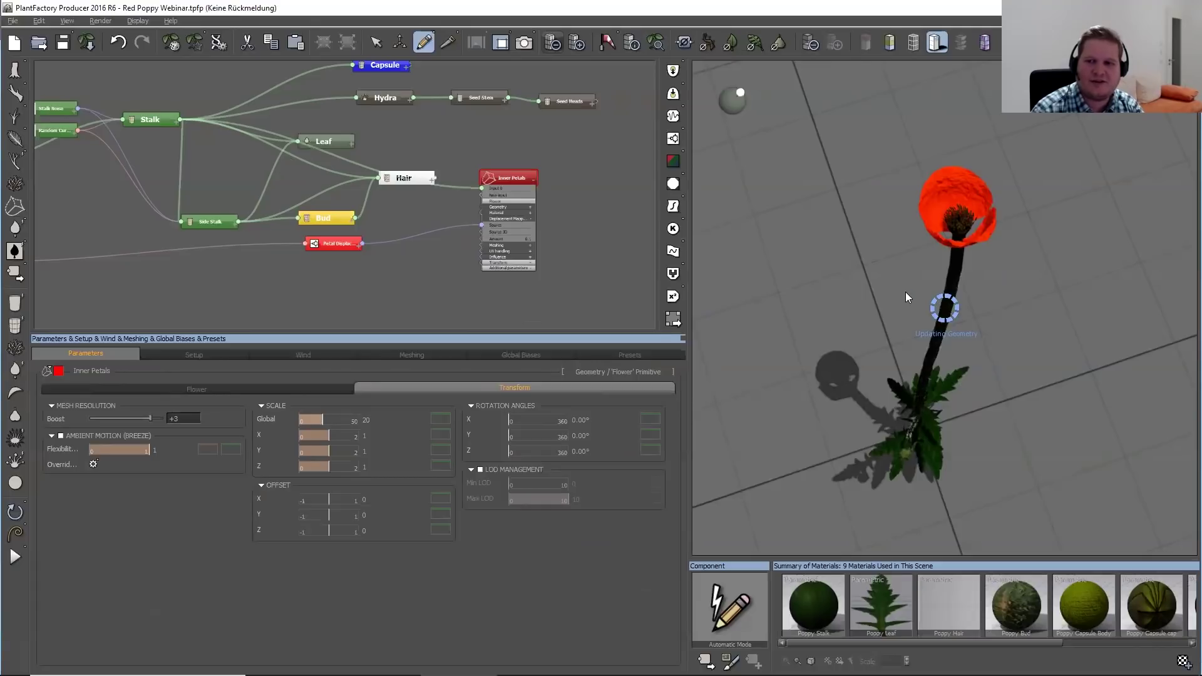
Show the plant's geometry statistics in the viewport, and move the Inner Petals node above Hair's level and collapse it
{"action": "left_click", "coordinate": [632, 43]}
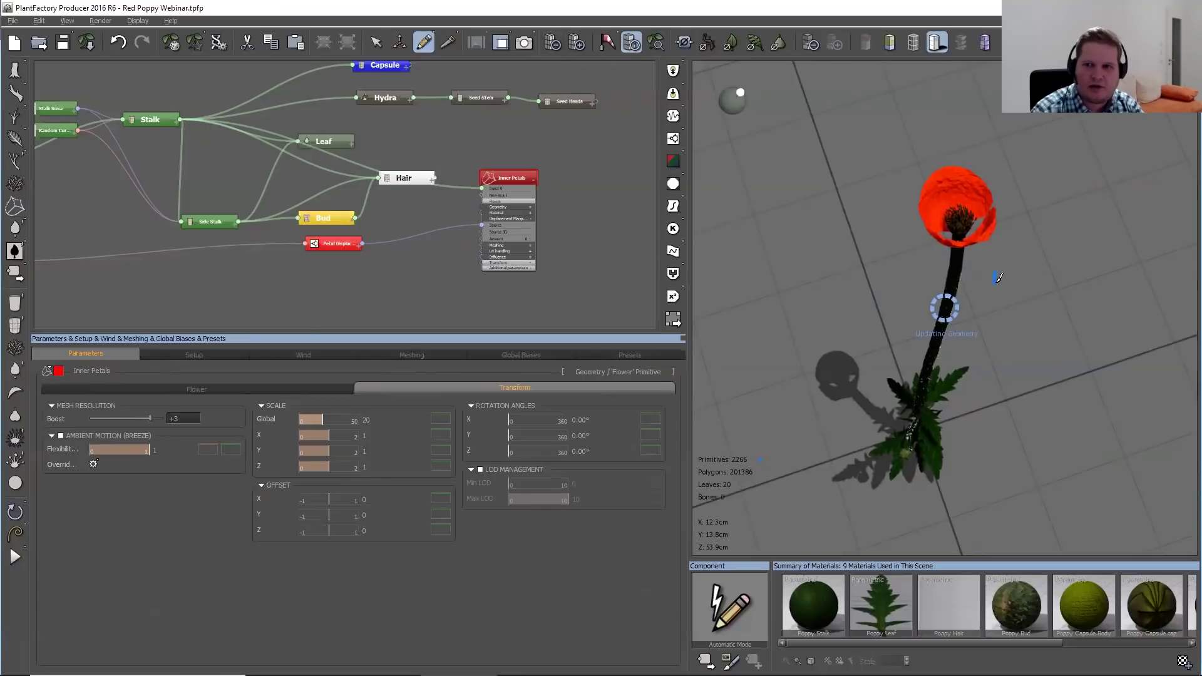
{"action": "left_click_drag", "start_coordinate": [1000, 276], "coordinate": [736, 176]}
{"action": "left_click_drag", "start_coordinate": [536, 176], "coordinate": [548, 151]}
{"action": "left_click", "coordinate": [548, 151]}
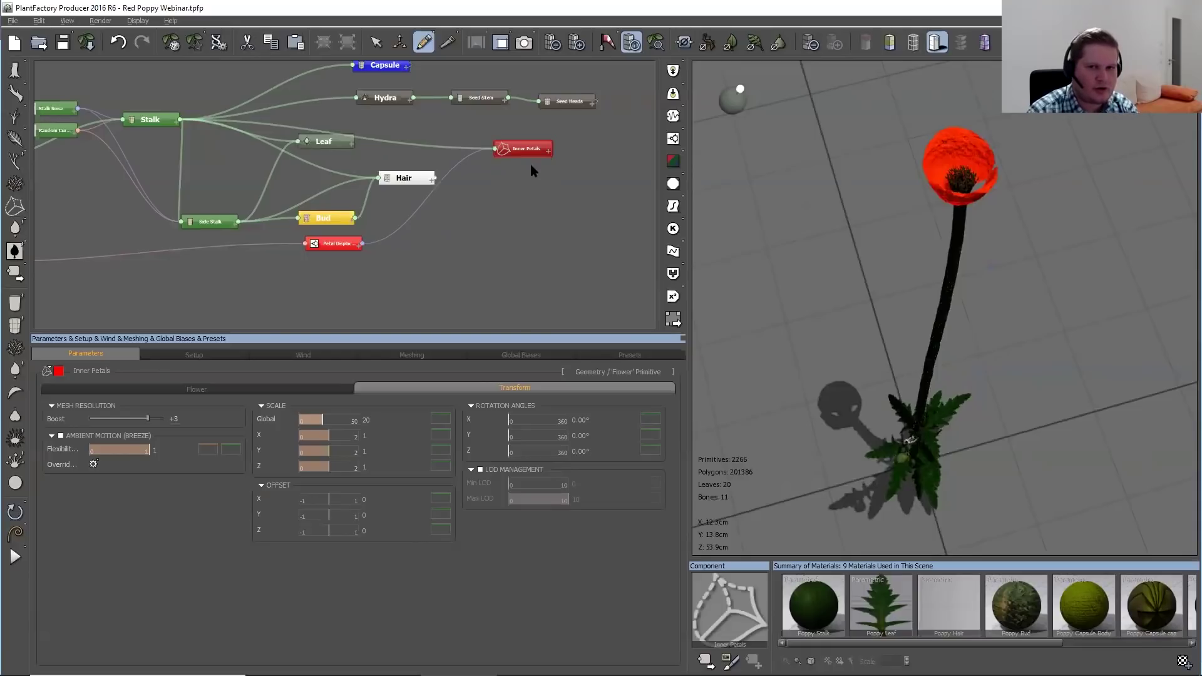
Duplicate the Inner Petals node, place the copy just below the original and delete the copy's link to the Stalk
{"action": "key", "text": "ctrl+d"}
{"action": "left_click_drag", "start_coordinate": [446, 143], "coordinate": [509, 172]}
{"action": "left_click", "coordinate": [384, 163]}
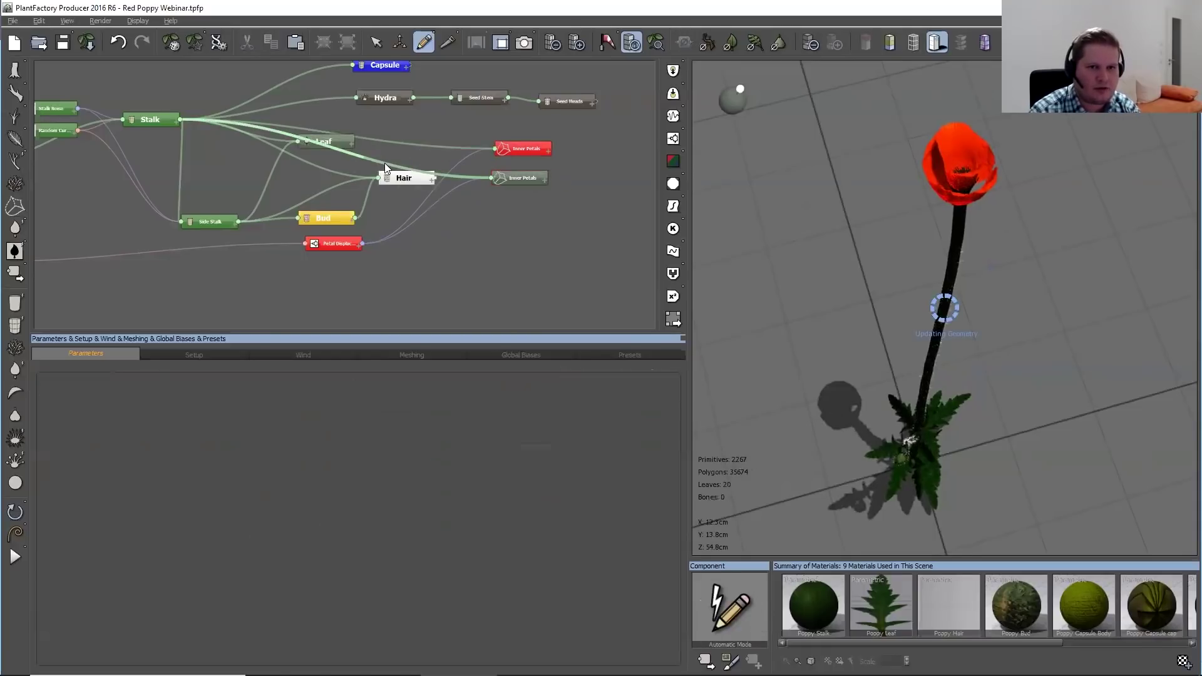
{"action": "key", "text": "Delete"}
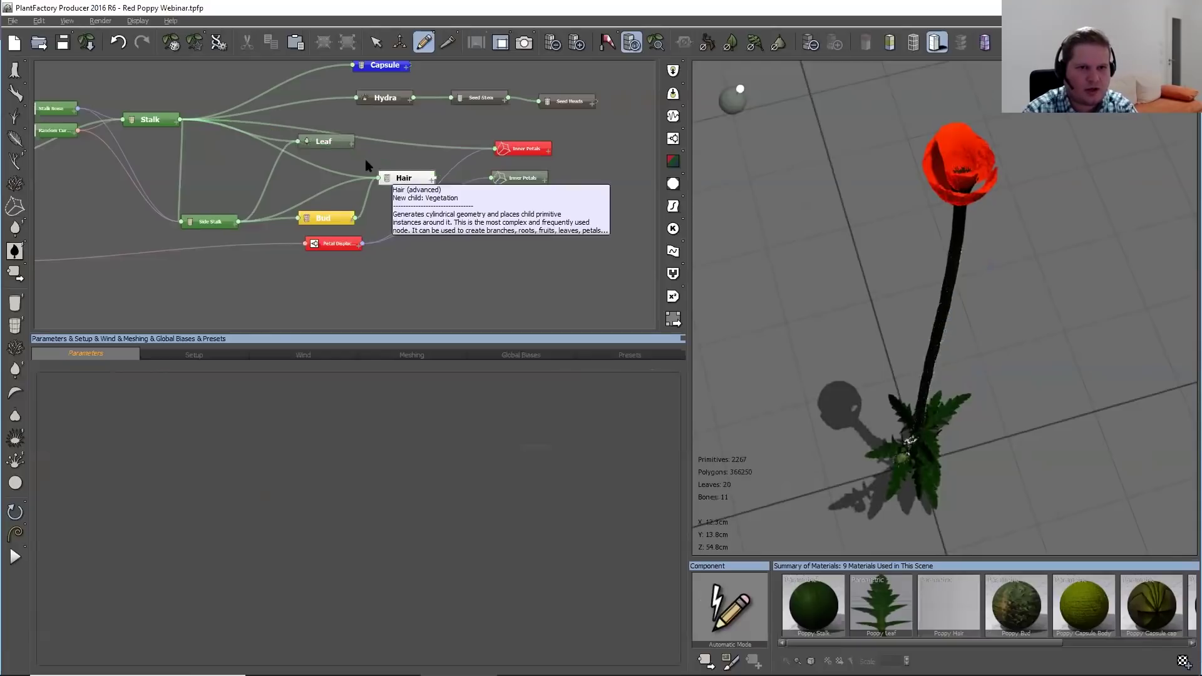
Hide the Stalk's geometry and connect the duplicated petals node to Root
{"action": "right_click_drag", "start_coordinate": [151, 157], "coordinate": [233, 149]}
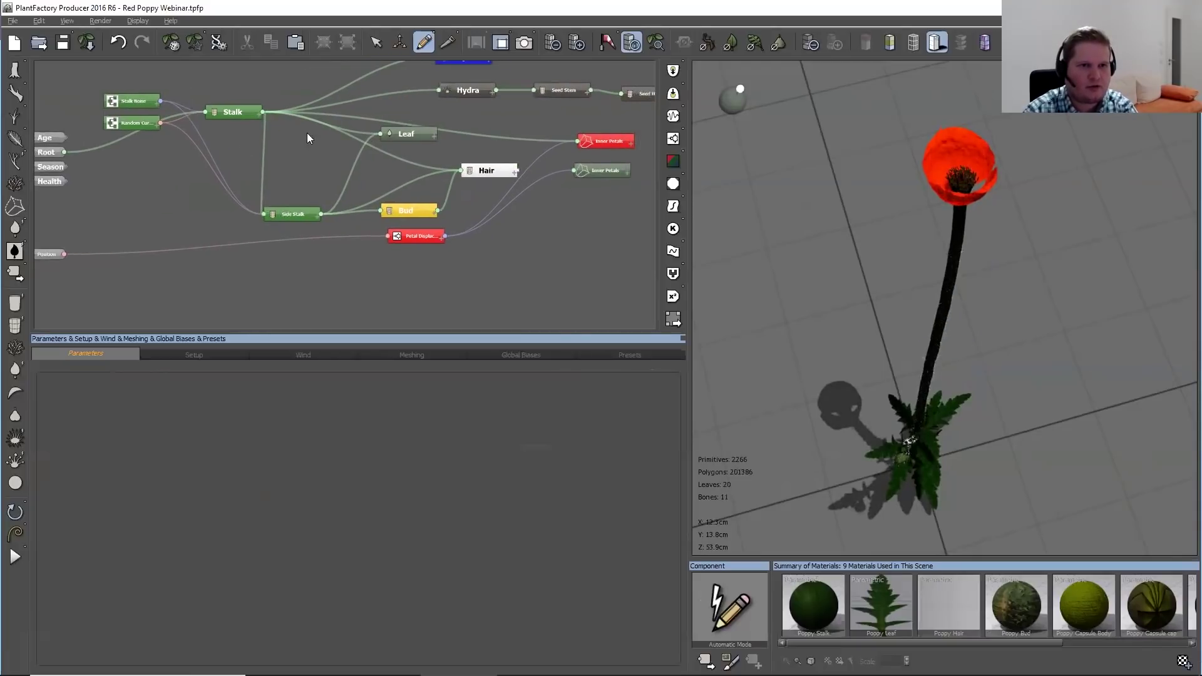
{"action": "left_click", "coordinate": [249, 116]}
{"action": "left_click", "coordinate": [684, 42]}
{"action": "left_click_drag", "start_coordinate": [445, 164], "coordinate": [99, 157]}
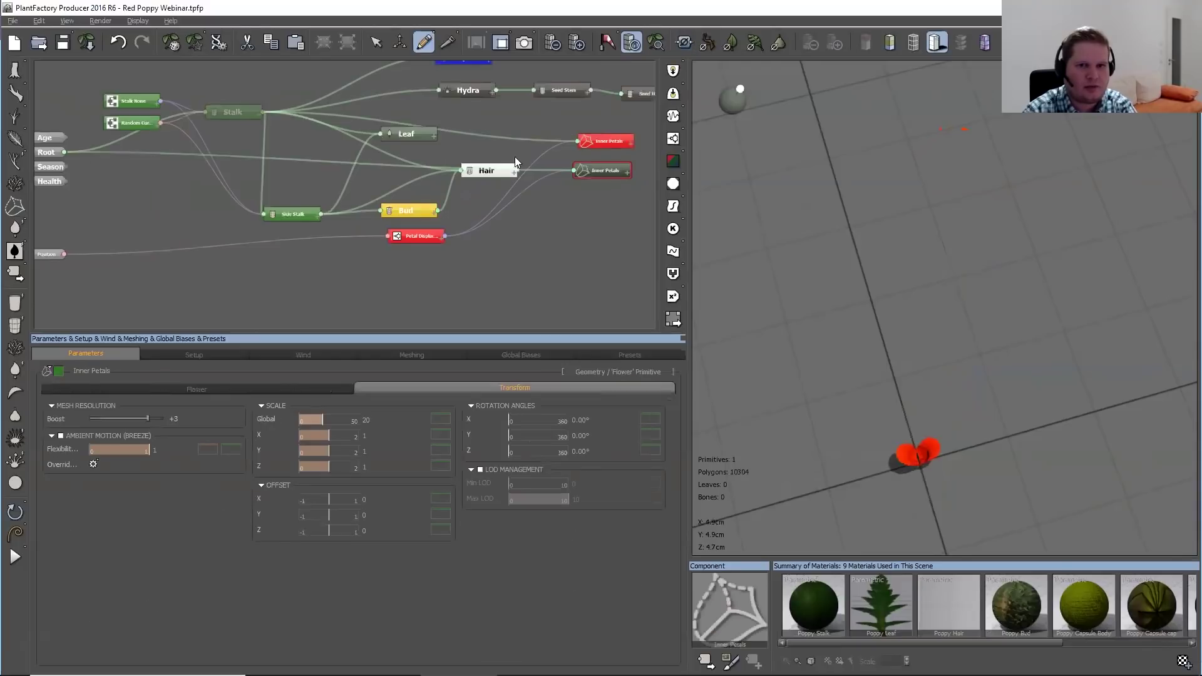
Color the duplicated petals node red like the original and rename it Outer Petals
{"action": "left_click", "coordinate": [579, 145]}
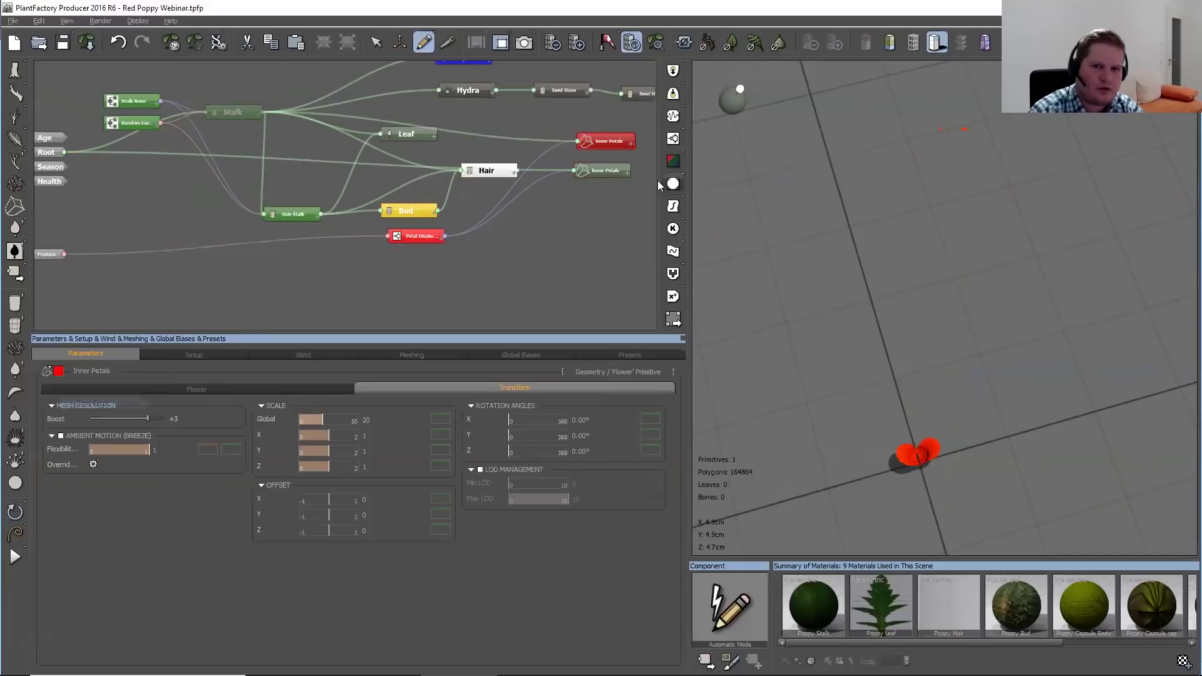
{"action": "left_click", "coordinate": [585, 172]}
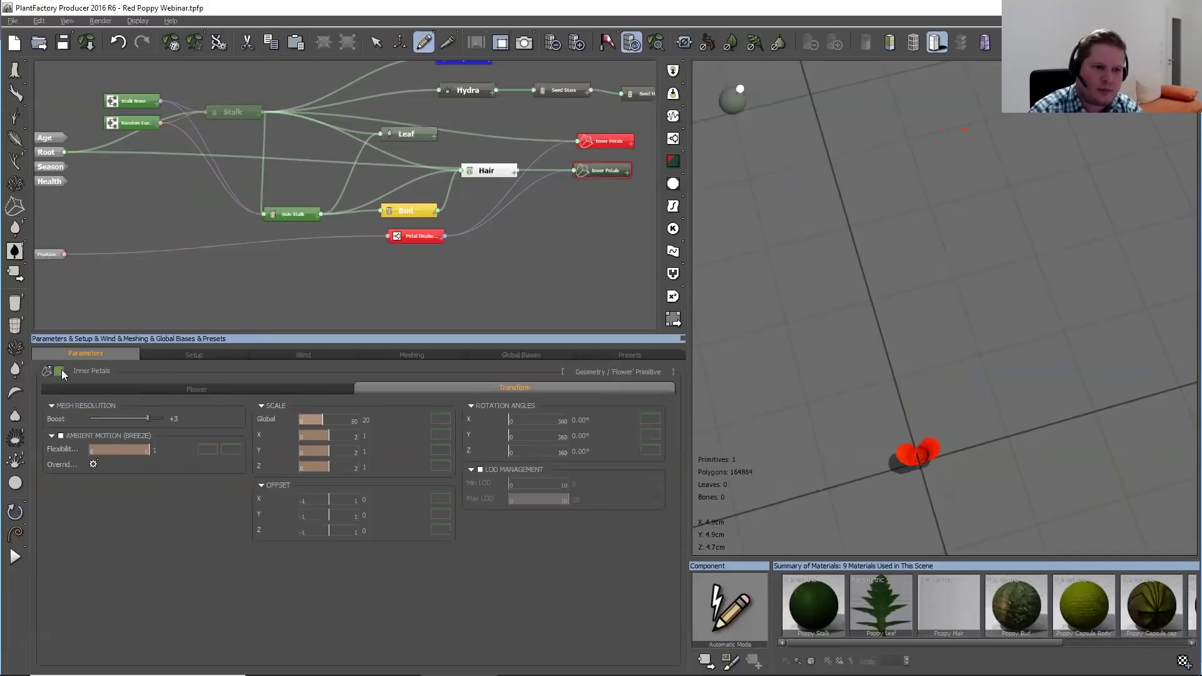
{"action": "double_click", "coordinate": [610, 173]}
{"action": "type", "text": "Outer Petals"}
{"action": "key", "text": "Return"}
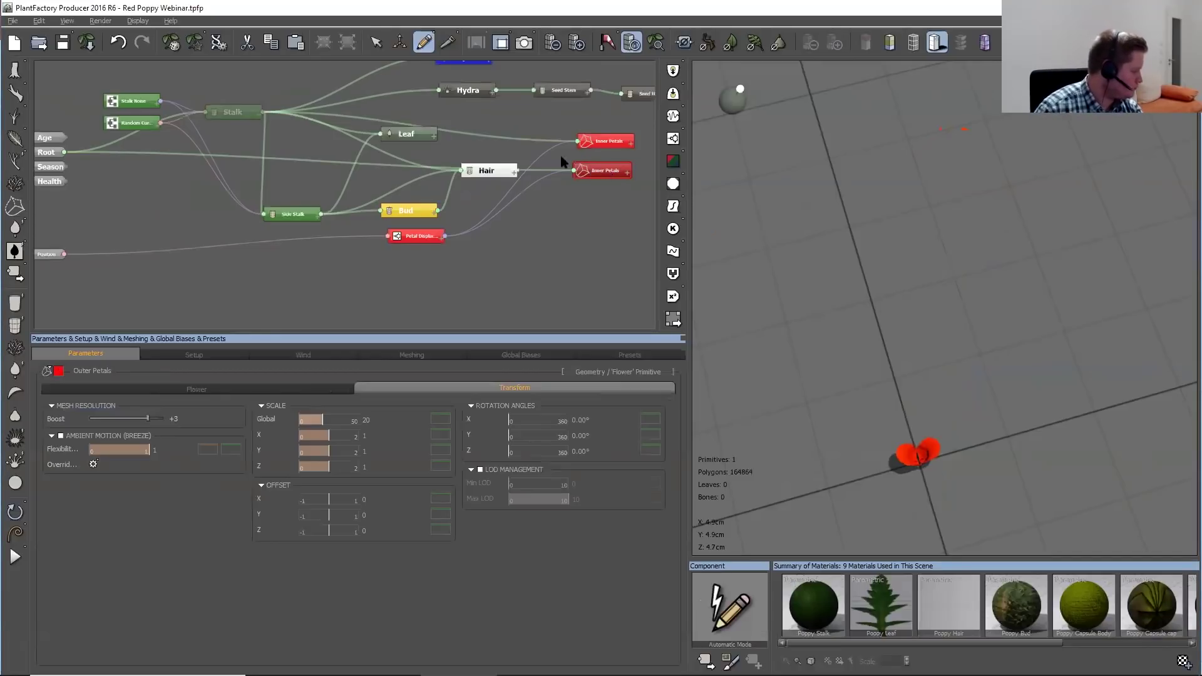
Set the Outer Petals flower length to 0.48 and its radius to 0.17
{"action": "left_click", "coordinate": [652, 44]}
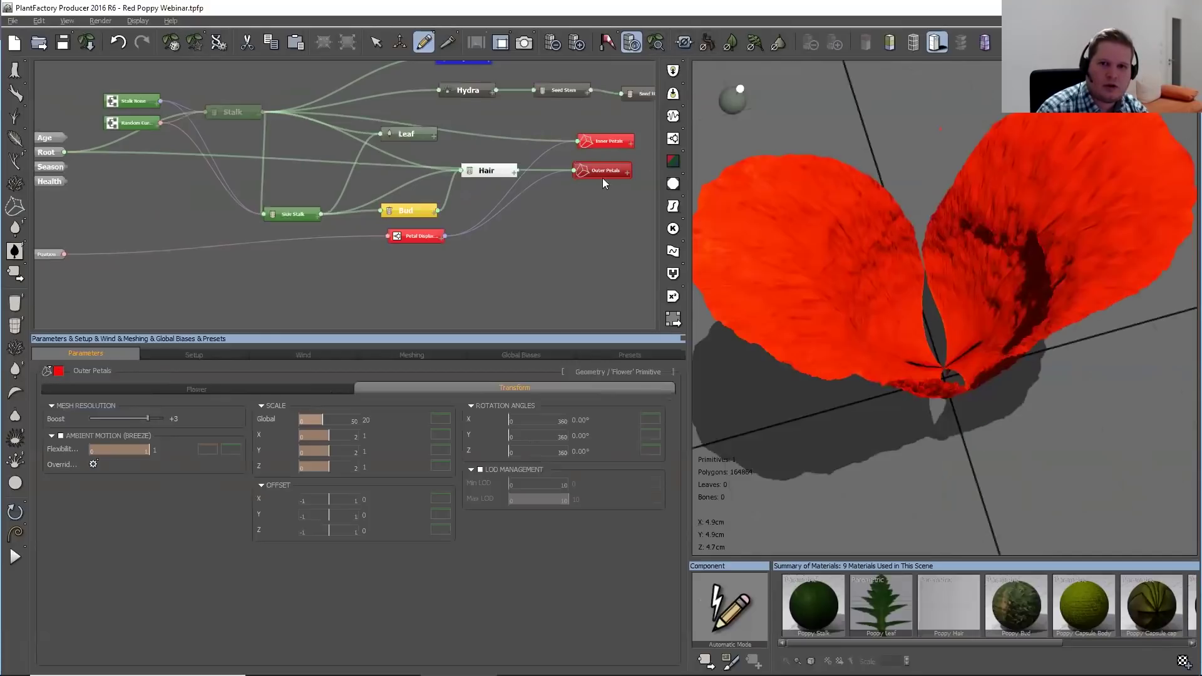
{"action": "middle_click_drag", "start_coordinate": [206, 207], "coordinate": [217, 201]}
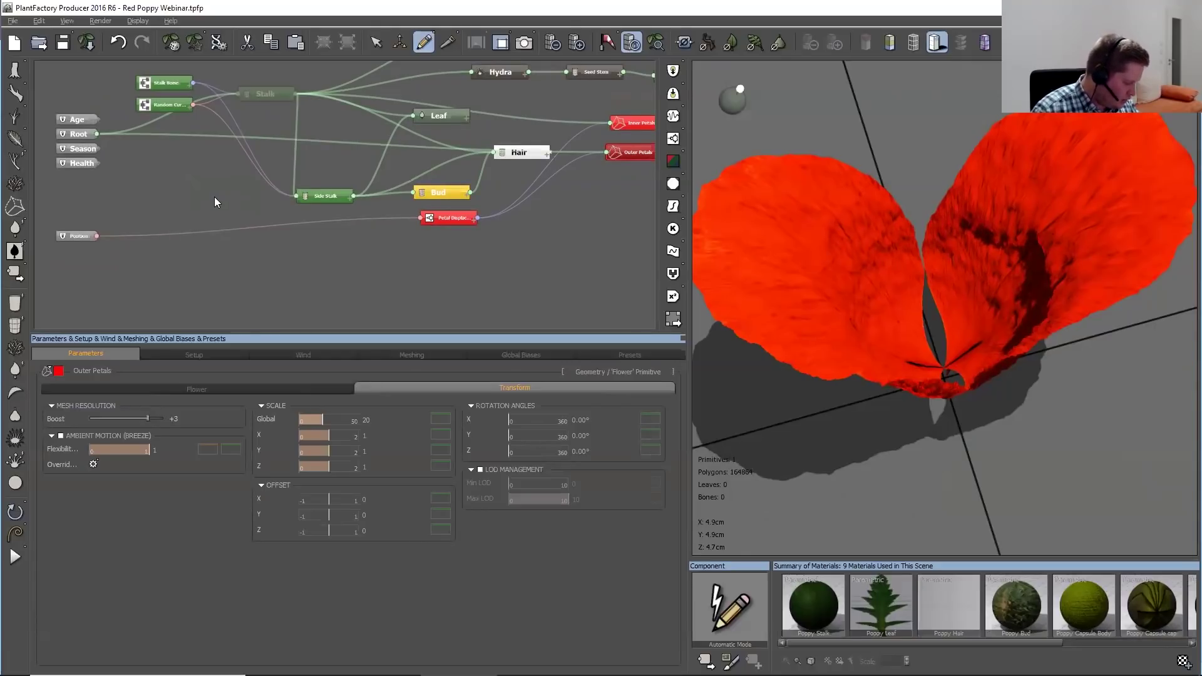
{"action": "left_click", "coordinate": [130, 390]}
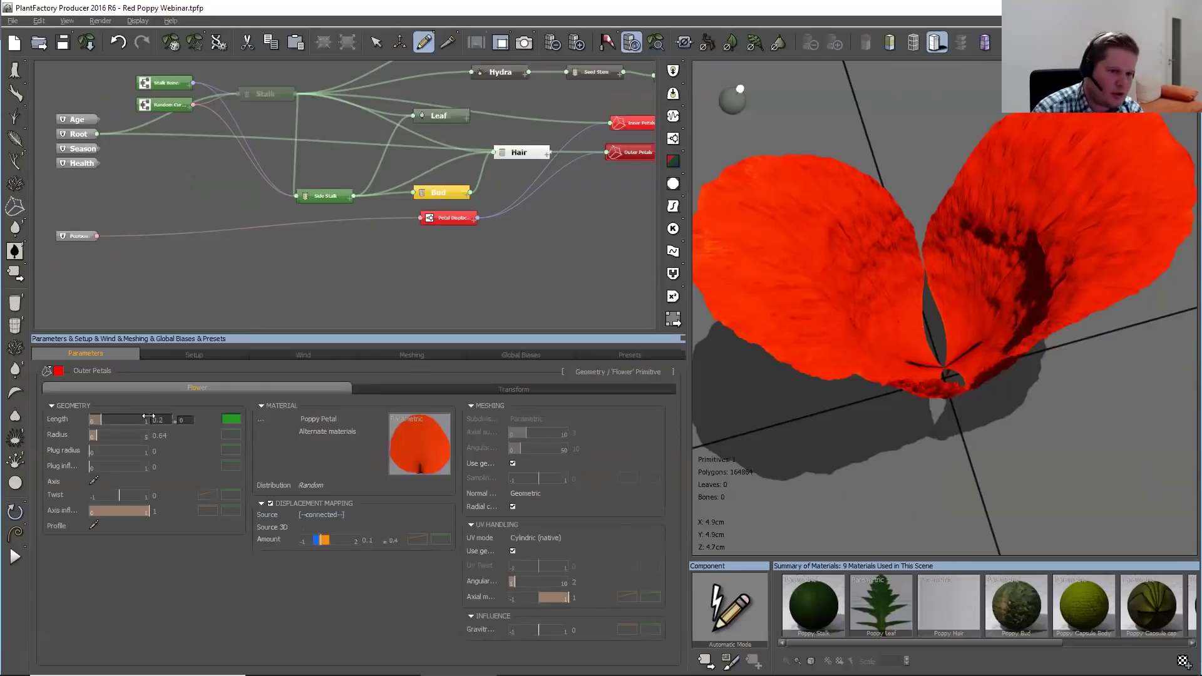
{"action": "left_click_drag", "start_coordinate": [129, 418], "coordinate": [145, 419]}
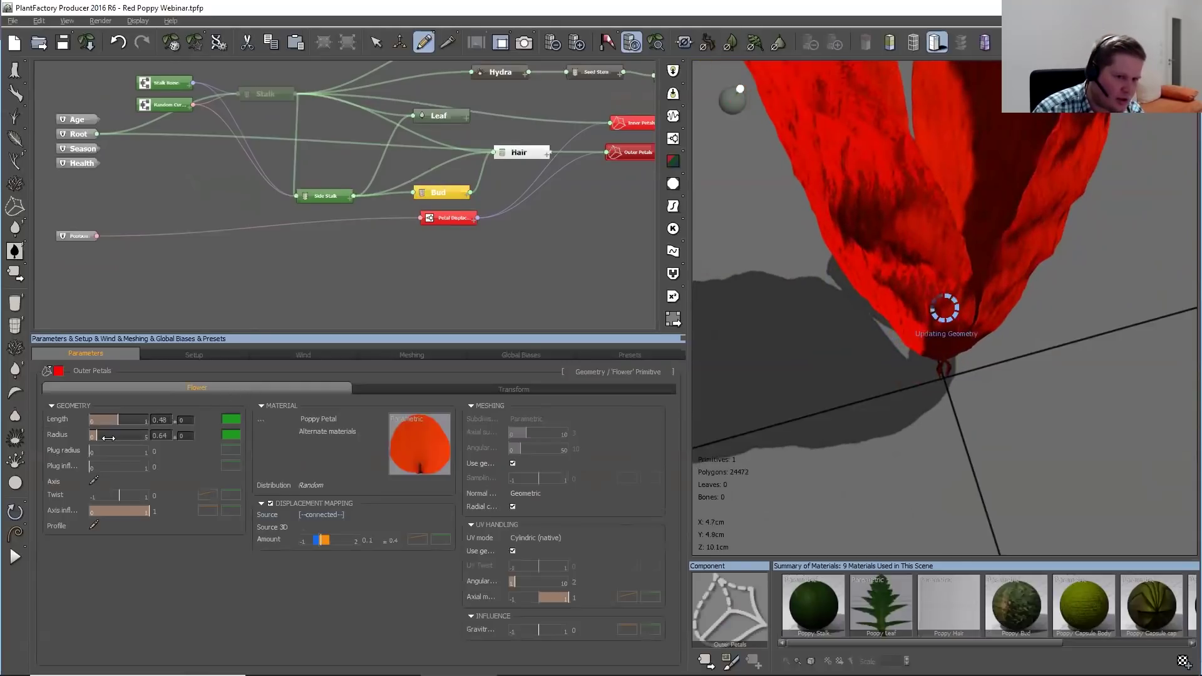
{"action": "left_click_drag", "start_coordinate": [104, 435], "coordinate": [98, 436]}
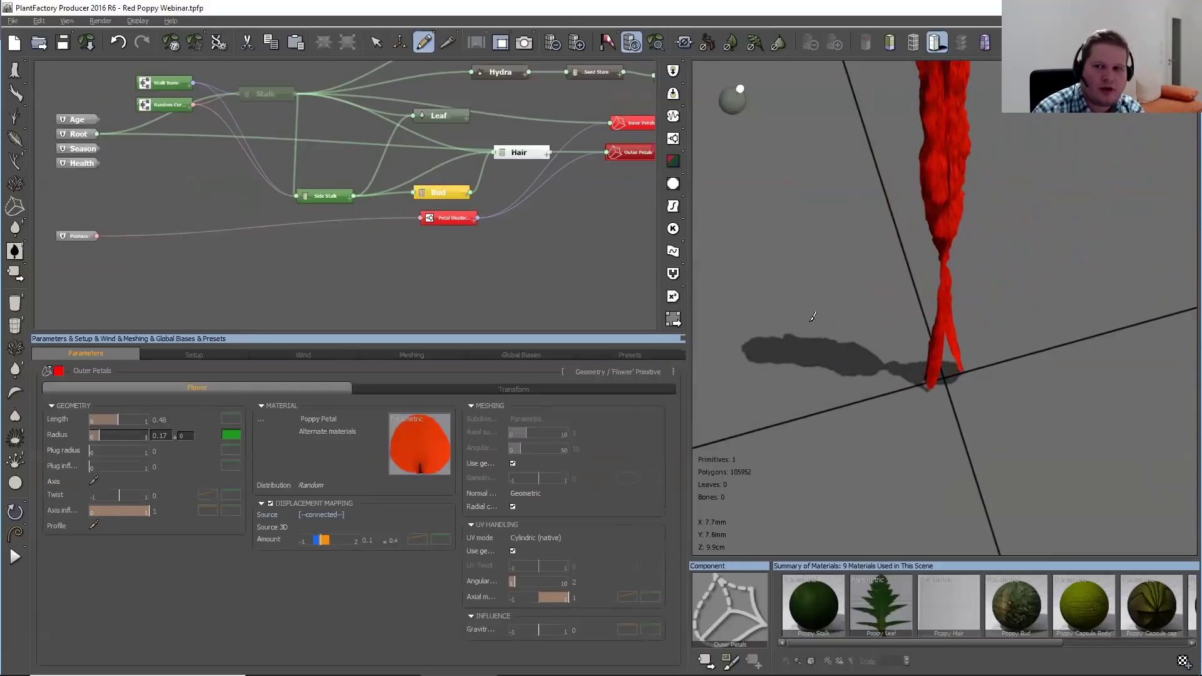
{"action": "scroll", "coordinate": [1044, 172], "scroll_direction": "down", "scroll_amount": 2}
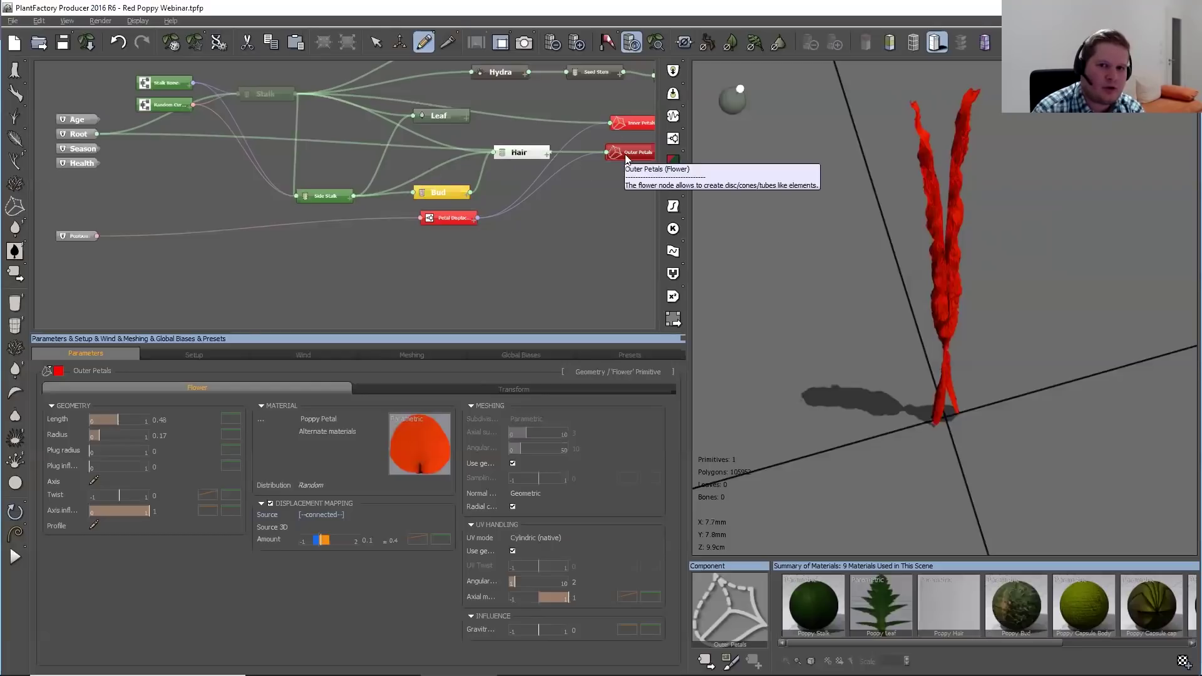
Delete the link between Root and Outer Petals, and reconnect the node to Root
{"action": "left_click_drag", "start_coordinate": [603, 158], "coordinate": [597, 165]}
{"action": "left_click", "coordinate": [171, 133]}
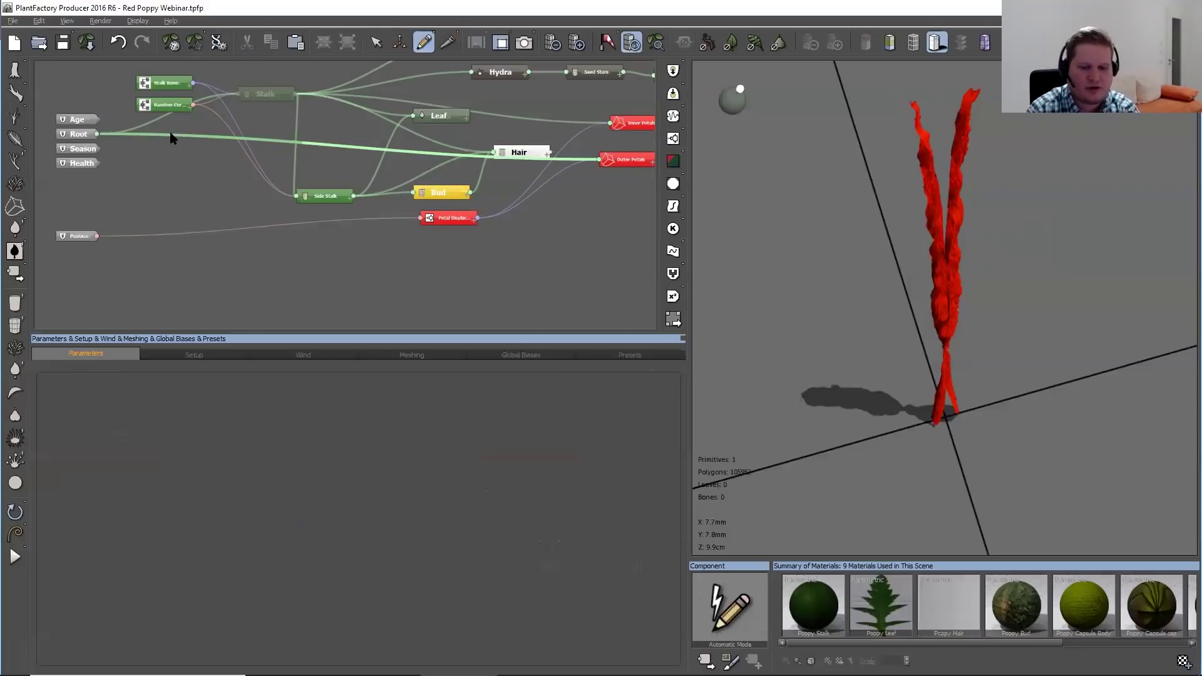
{"action": "key", "text": "Delete"}
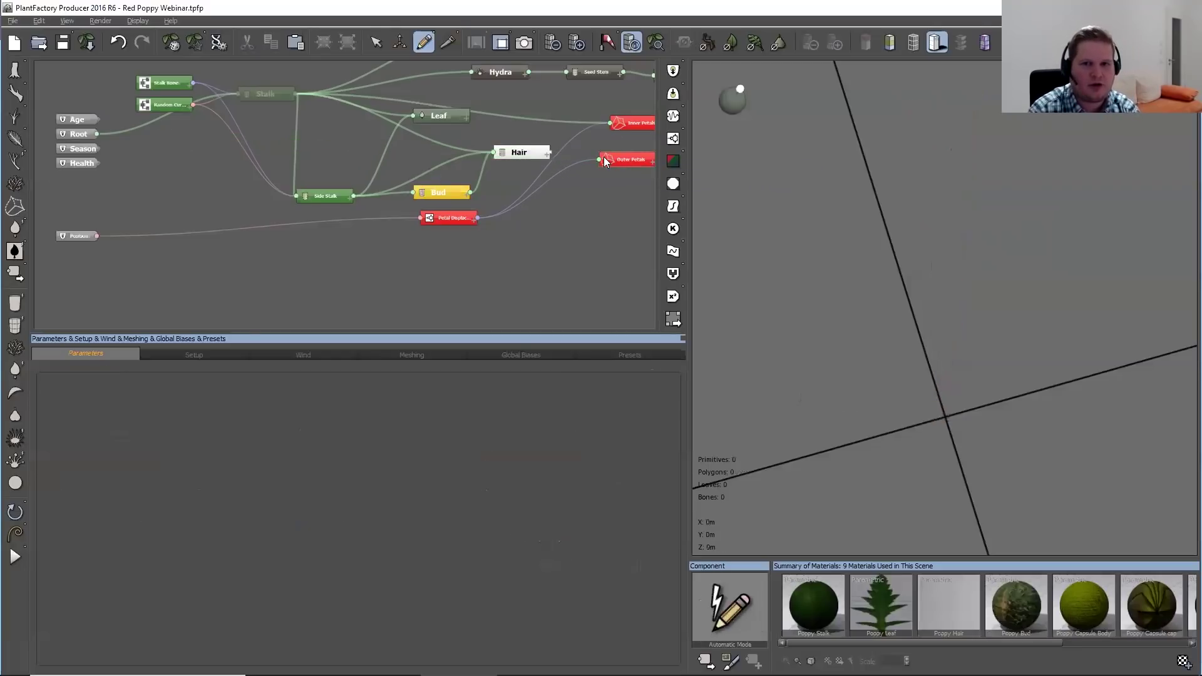
{"action": "left_click_drag", "start_coordinate": [599, 159], "coordinate": [82, 135]}
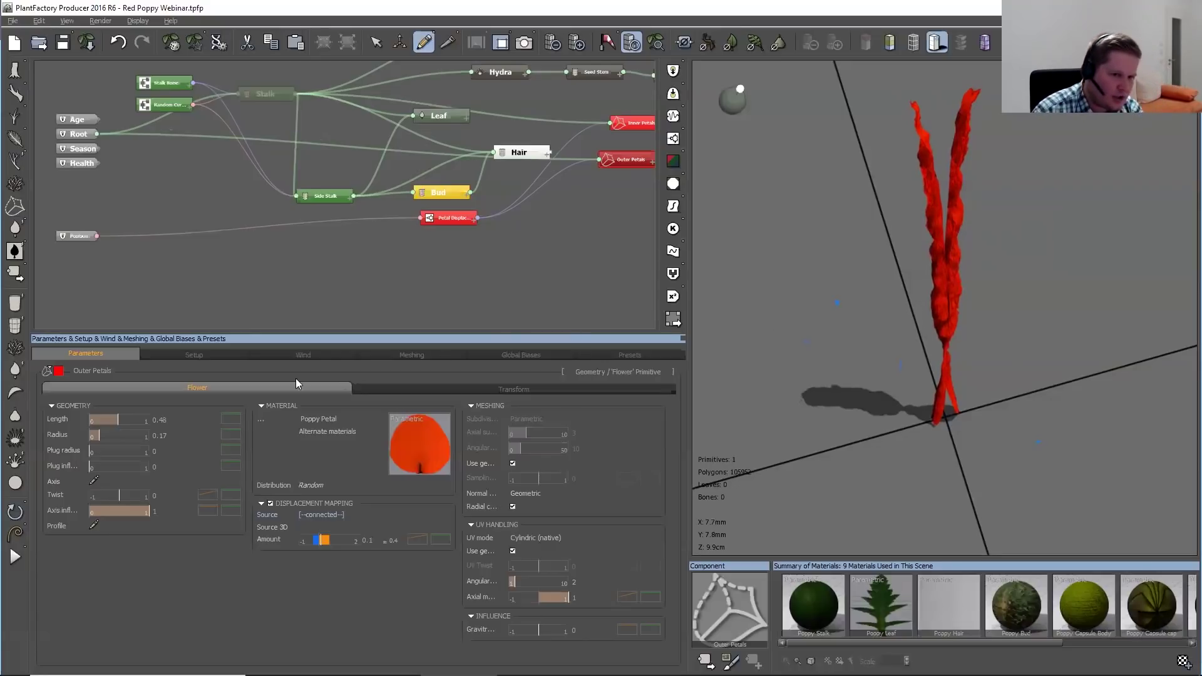
Open the Outer Petals' profile curve and move its end keypoint outward to about X 1.5, Y 0.12
{"action": "left_click", "coordinate": [94, 525]}
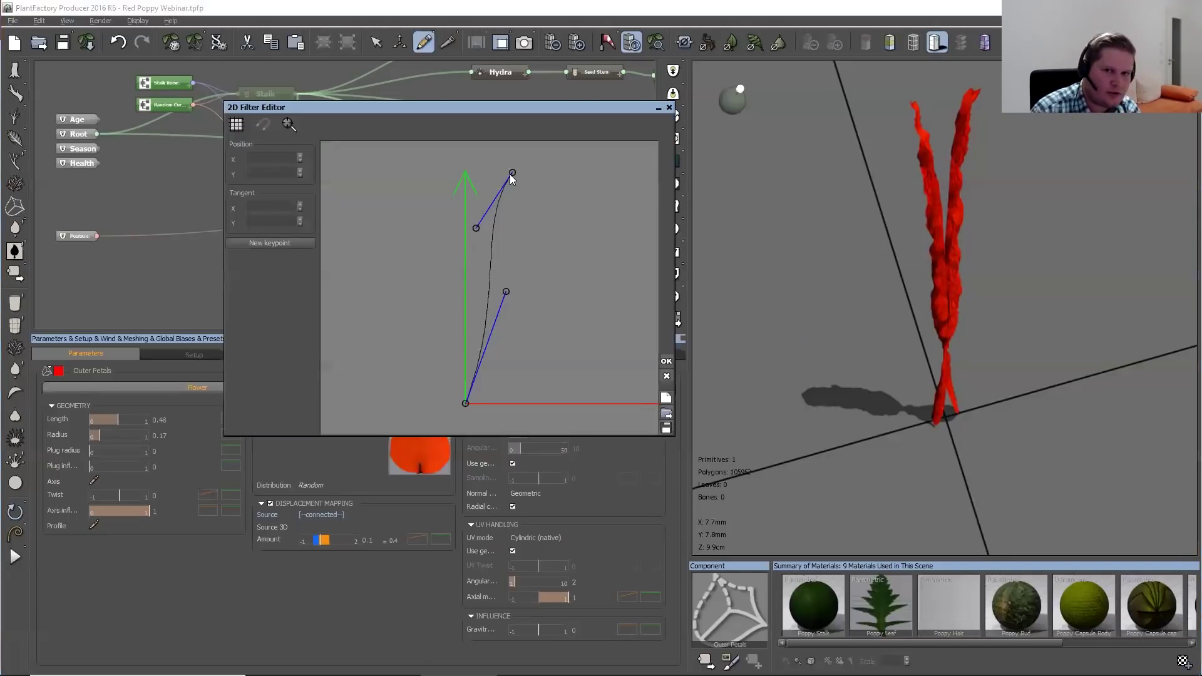
{"action": "left_click_drag", "start_coordinate": [513, 169], "coordinate": [668, 368]}
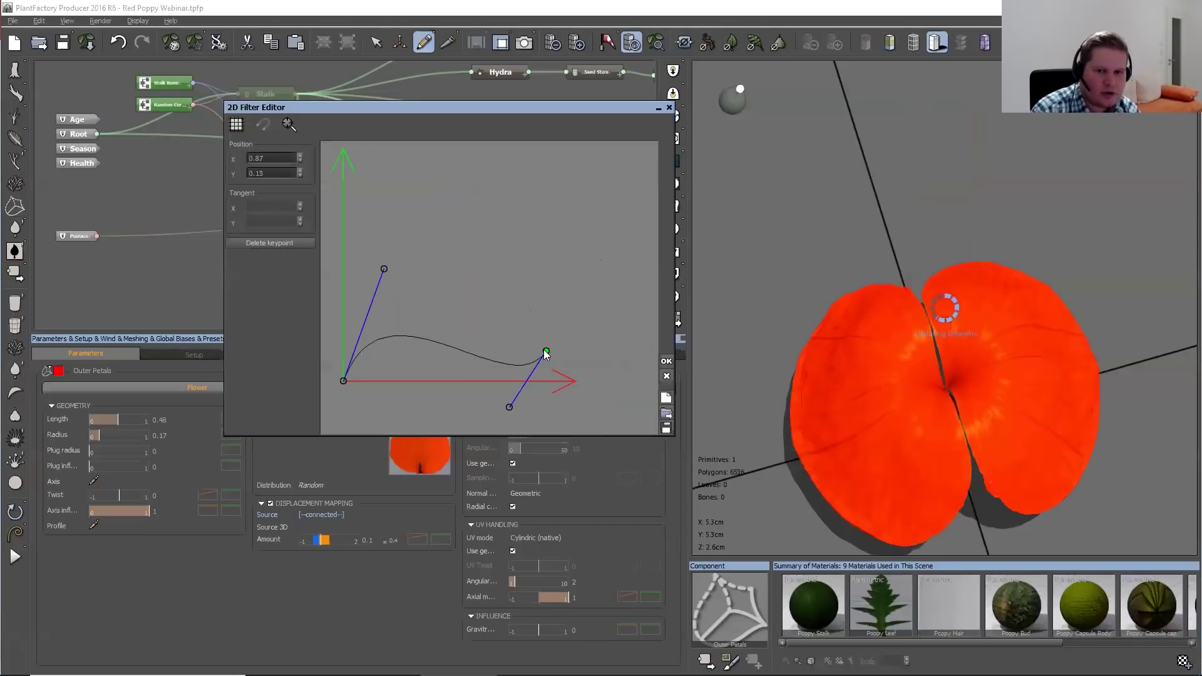
{"action": "left_click_drag", "start_coordinate": [547, 354], "coordinate": [671, 354]}
{"action": "middle_click_drag", "start_coordinate": [542, 332], "coordinate": [467, 324]}
{"action": "left_click_drag", "start_coordinate": [584, 341], "coordinate": [613, 344]}
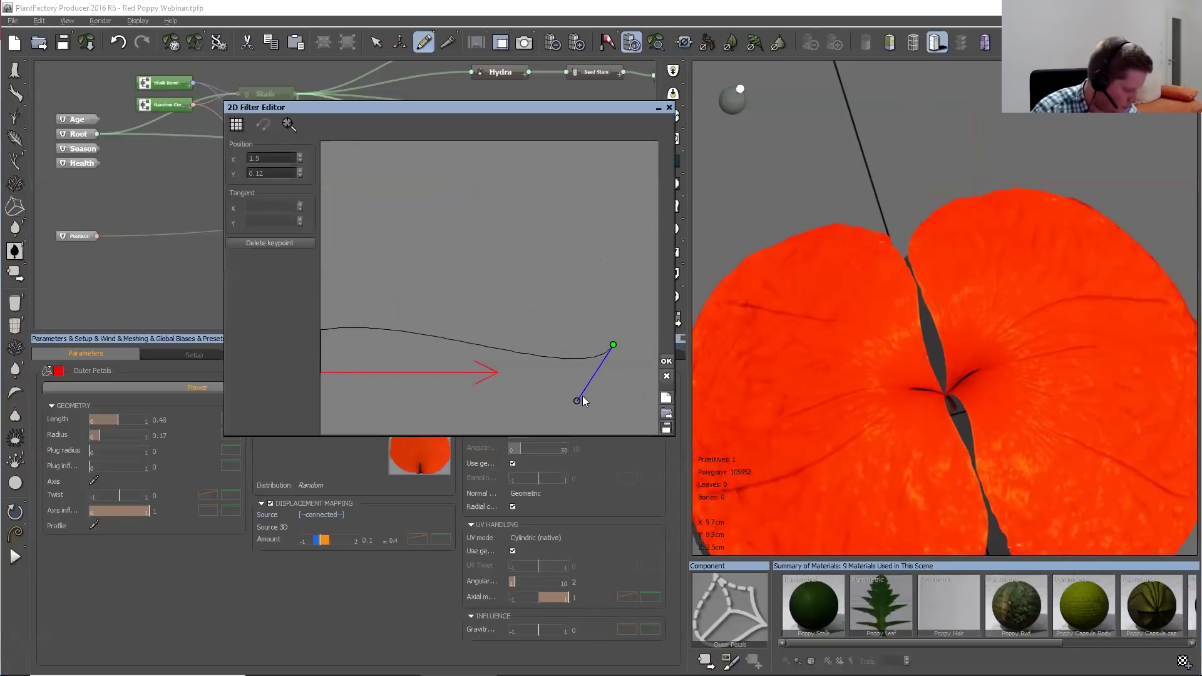
Set the profile curve's end tangent to about -0.24, 0.12 and its start tangent to about 0.32, 0, and accept the curve
{"action": "left_click_drag", "start_coordinate": [581, 398], "coordinate": [551, 320]}
{"action": "left_click_drag", "start_coordinate": [426, 321], "coordinate": [505, 312]}
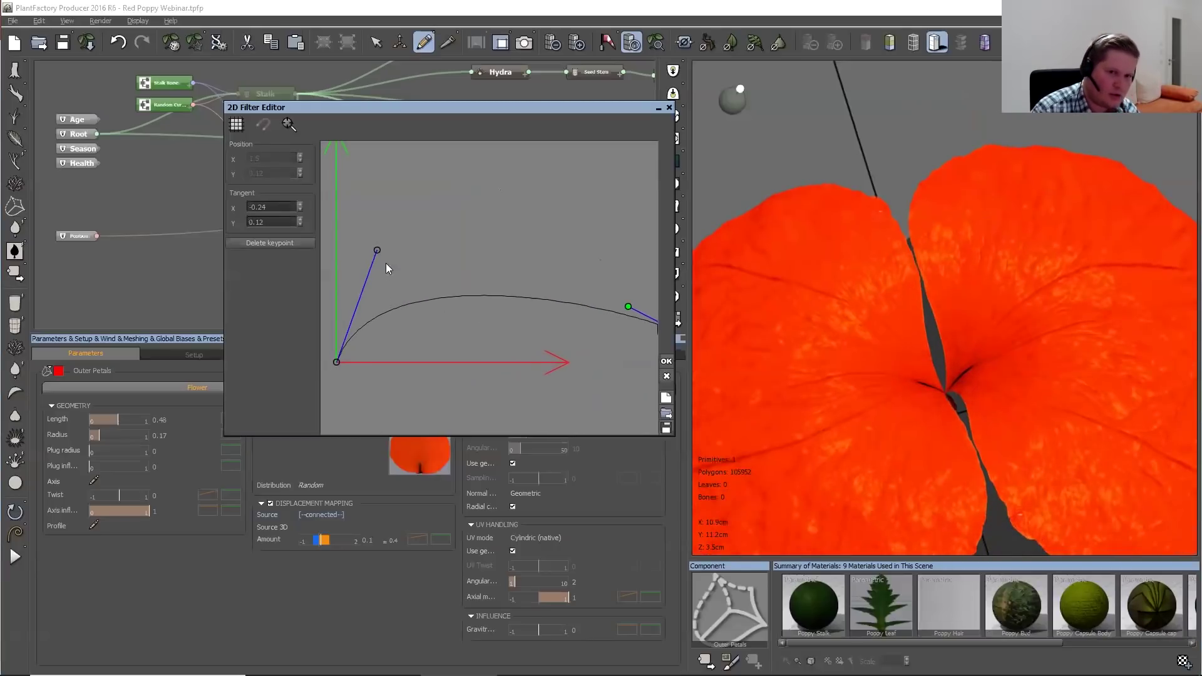
{"action": "left_click_drag", "start_coordinate": [378, 248], "coordinate": [411, 361]}
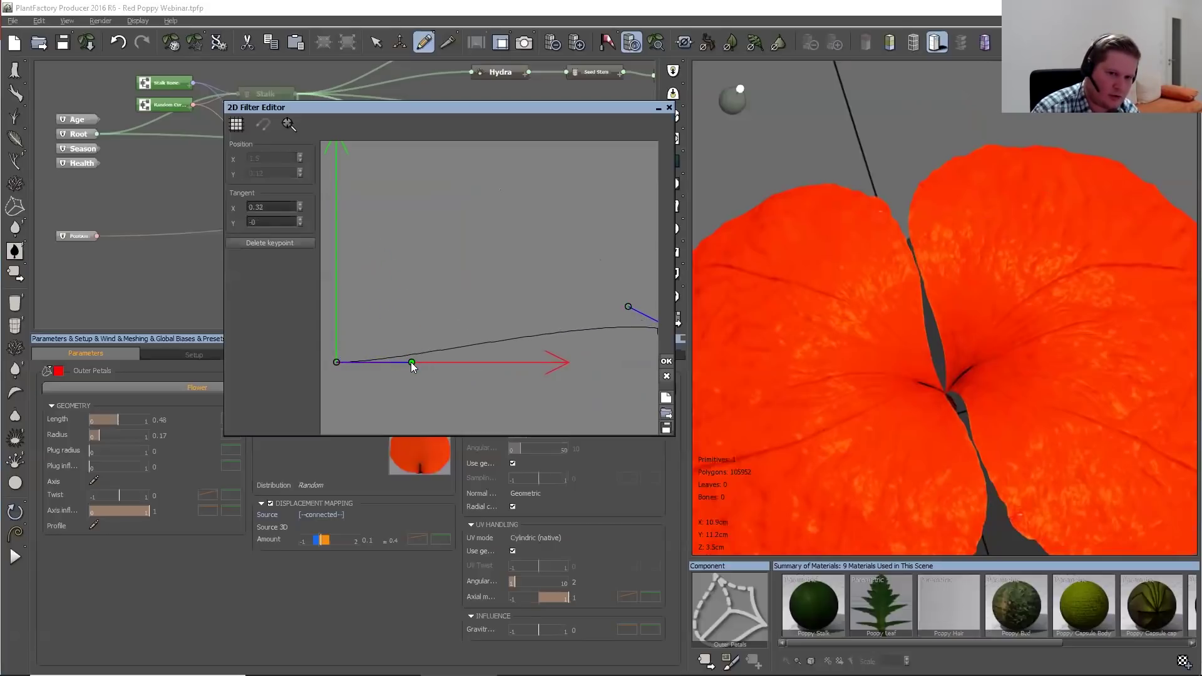
{"action": "left_click", "coordinate": [666, 362]}
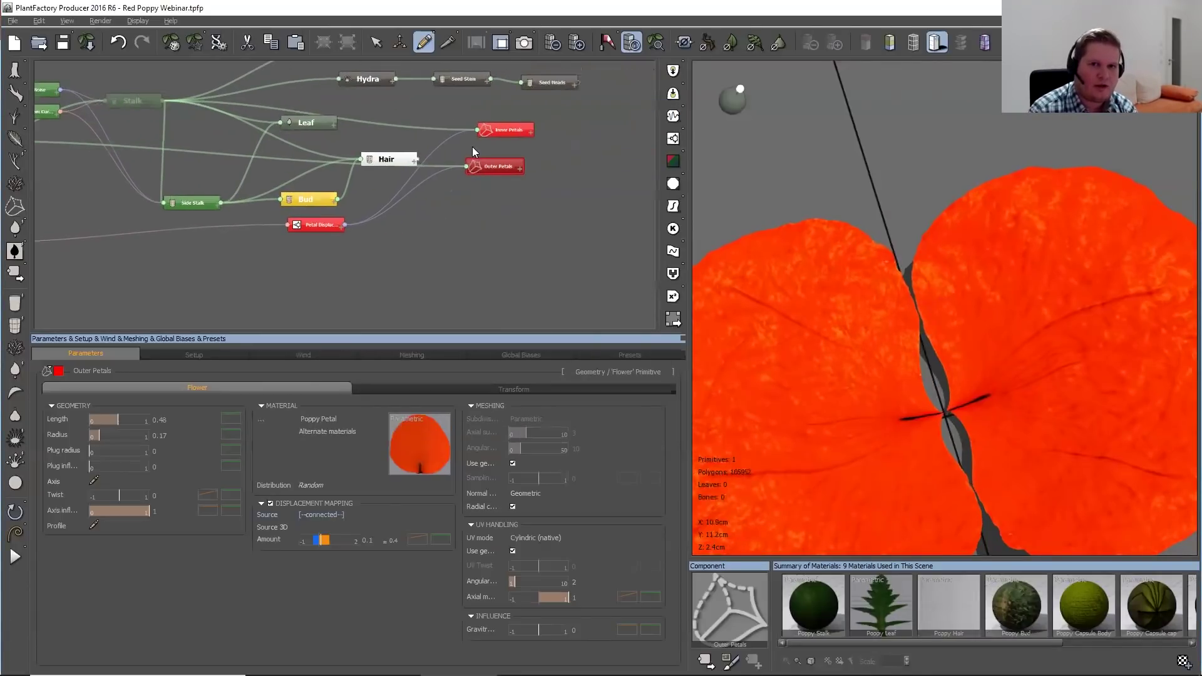
Connect the Outer Petals' angular mapping parameter to a new node and rename that node Number of Petals
{"action": "left_click_drag", "start_coordinate": [493, 133], "coordinate": [481, 131]}
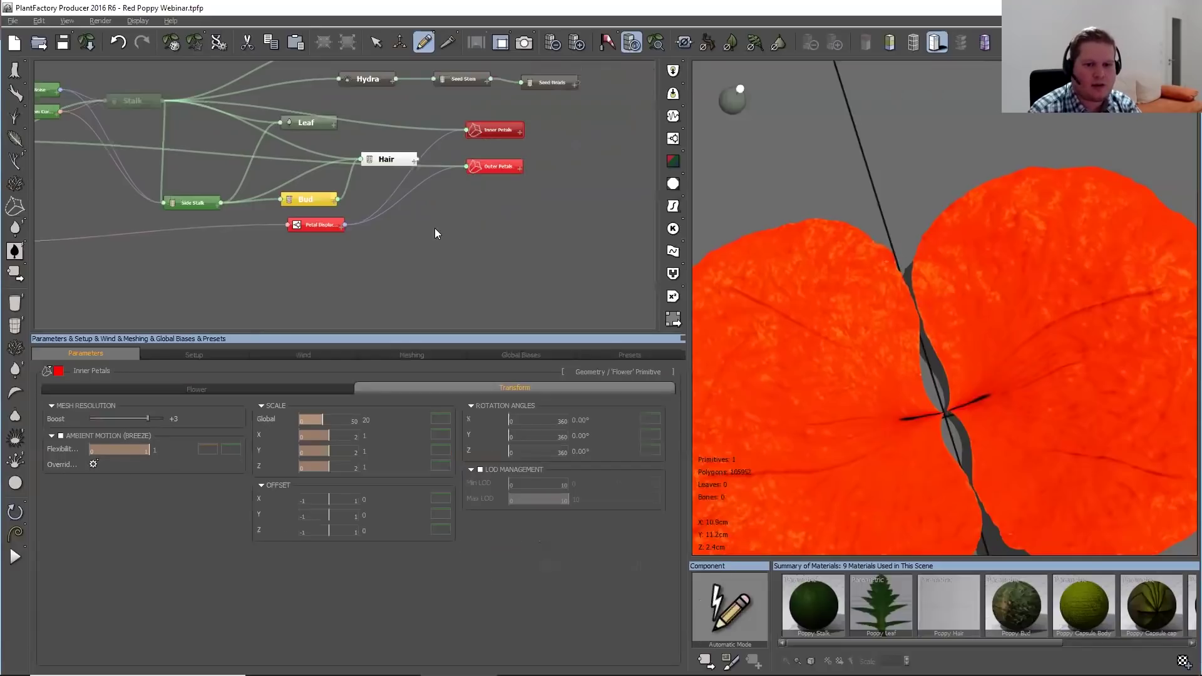
{"action": "left_click", "coordinate": [482, 172]}
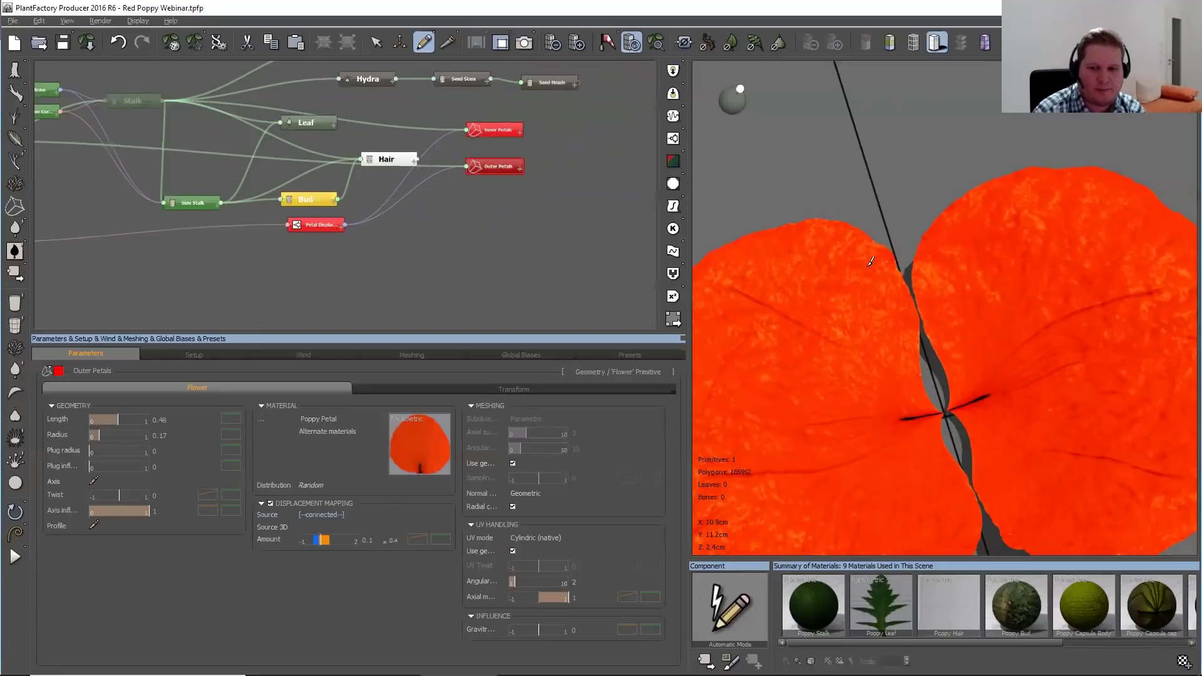
{"action": "right_click", "coordinate": [481, 585]}
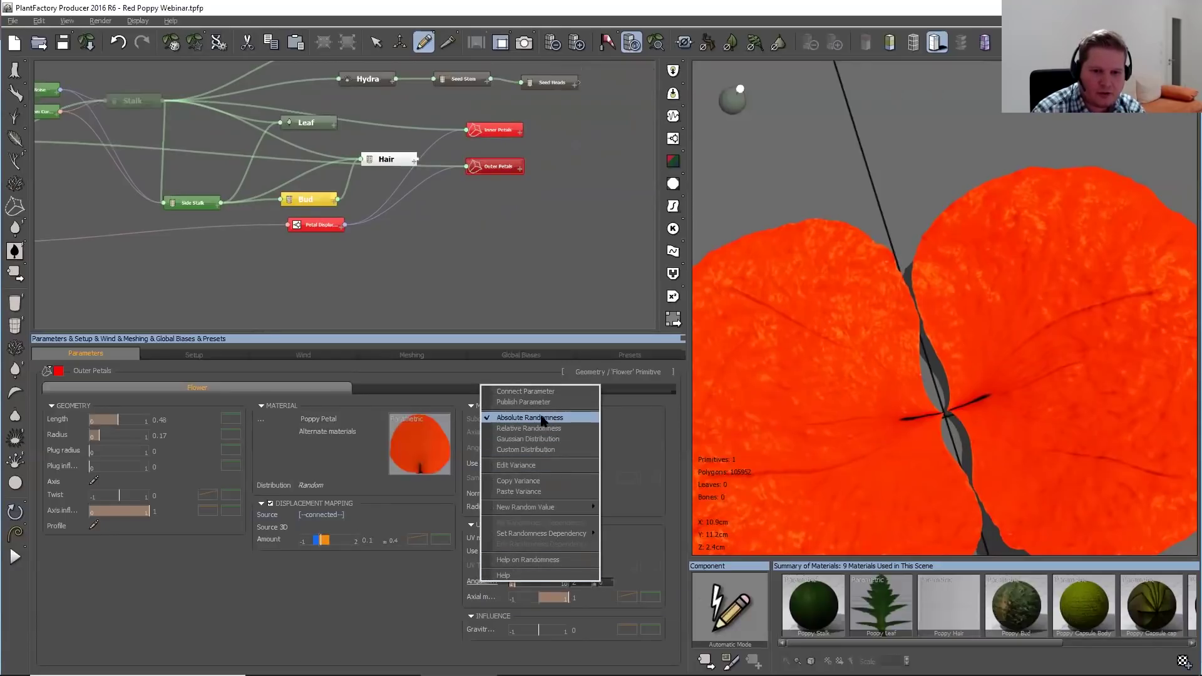
{"action": "left_click", "coordinate": [529, 391]}
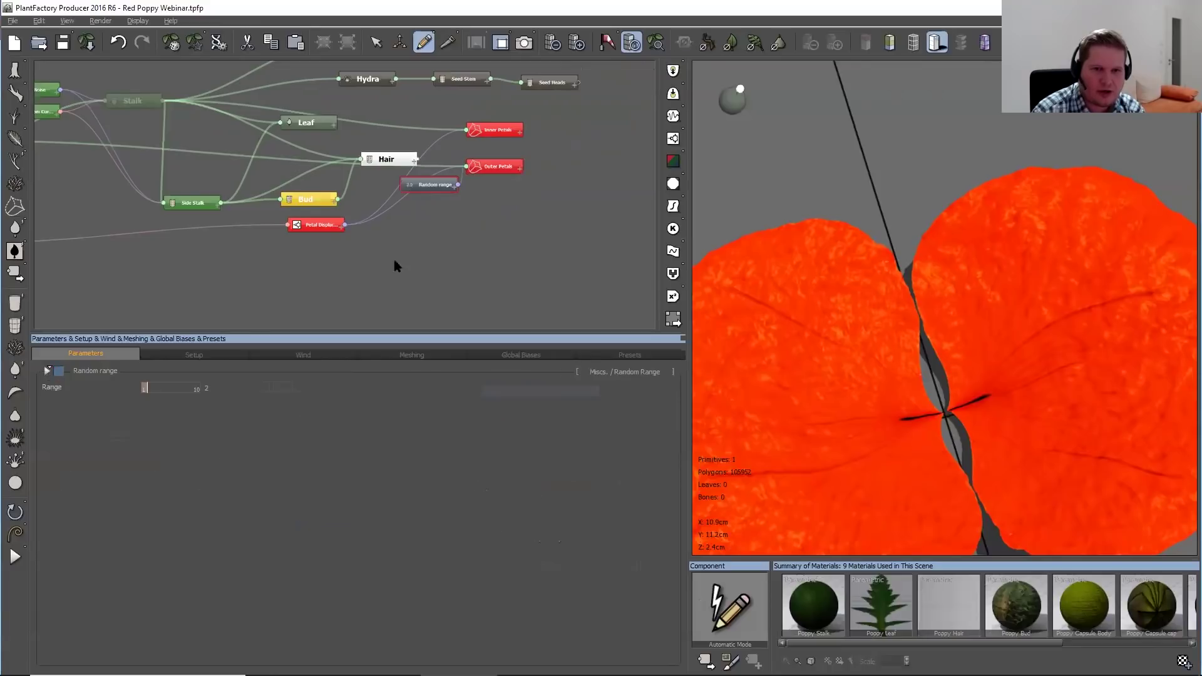
{"action": "double_click", "coordinate": [433, 185]}
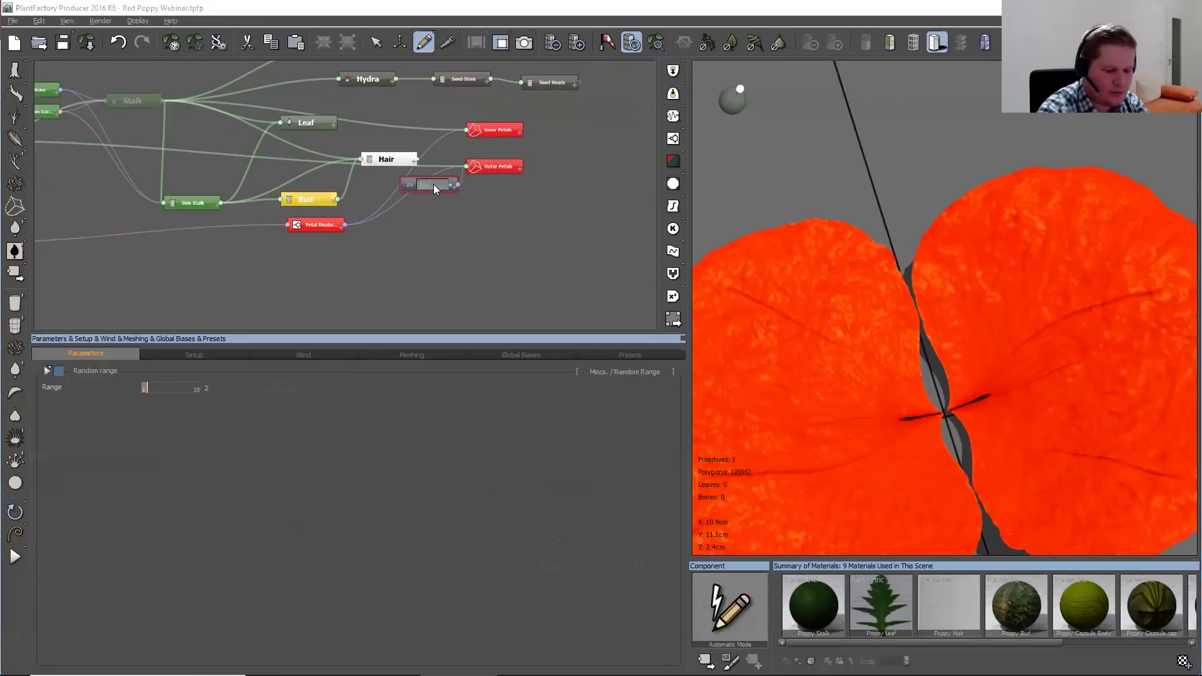
{"action": "type", "text": "Number of Petals"}
{"action": "key", "text": "Return"}
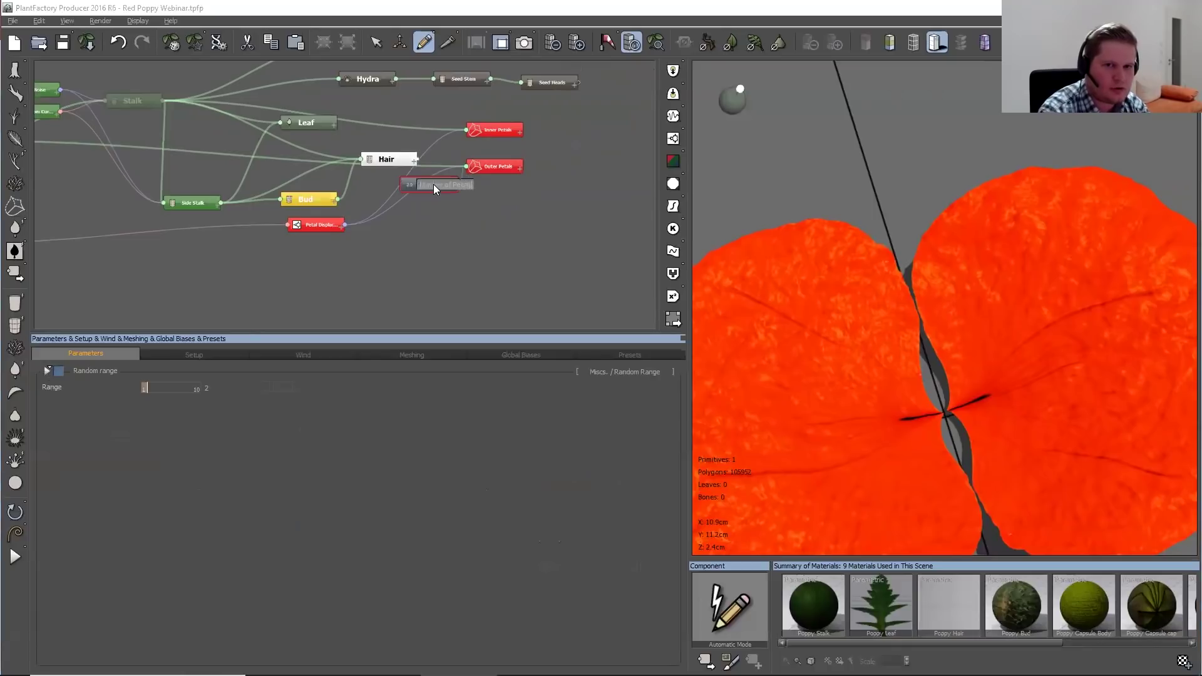
Copy the Outer Petals' red color onto the Number of Petals node and move the node above Hair, beside Leaf
{"action": "right_click", "coordinate": [58, 370]}
{"action": "left_click", "coordinate": [499, 160]}
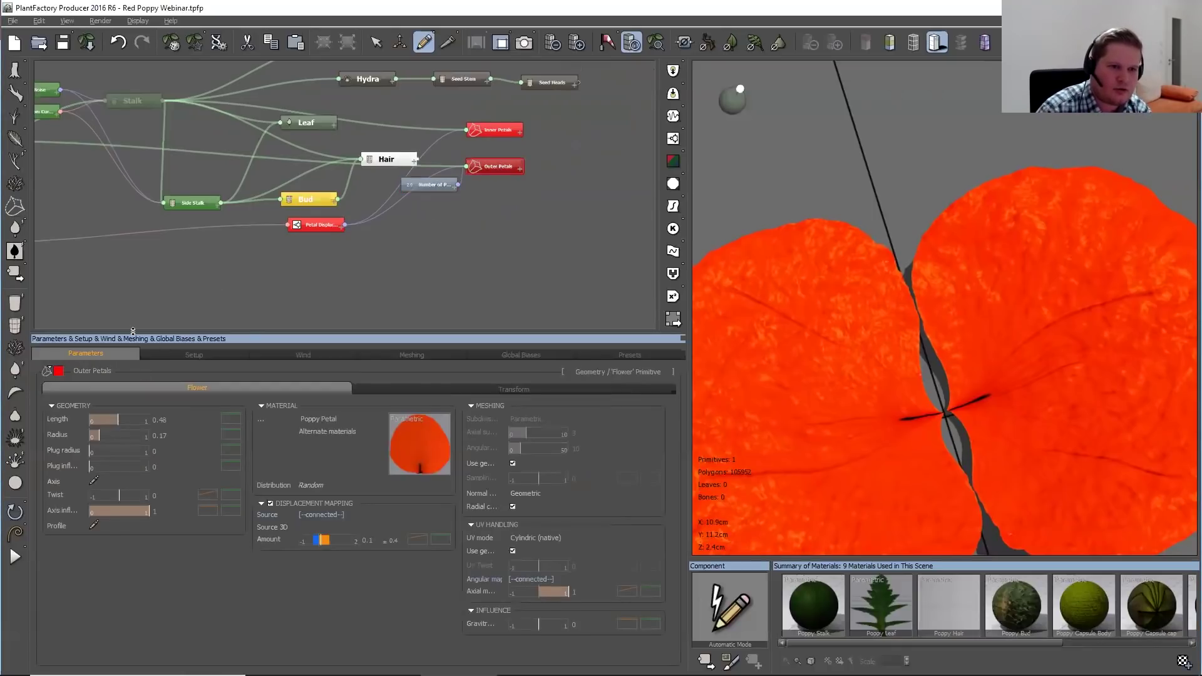
{"action": "right_click", "coordinate": [58, 370]}
{"action": "left_click", "coordinate": [82, 402]}
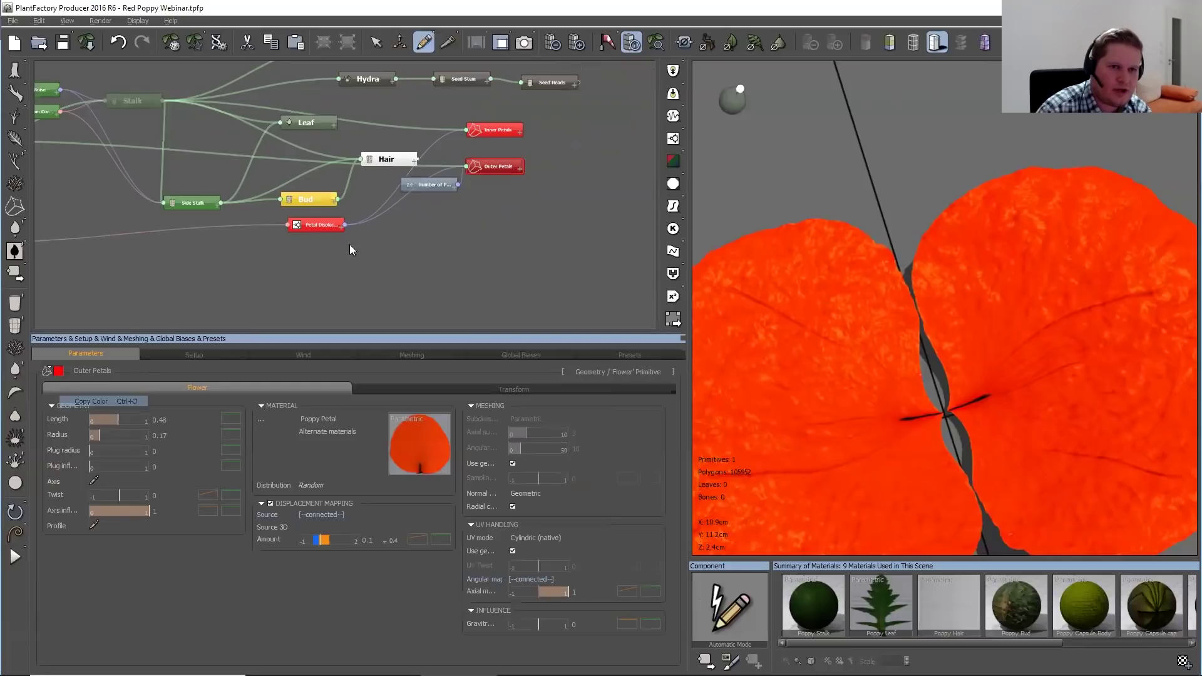
{"action": "left_click", "coordinate": [432, 185]}
{"action": "right_click", "coordinate": [54, 371]}
{"action": "left_click", "coordinate": [99, 415]}
{"action": "left_click_drag", "start_coordinate": [419, 186], "coordinate": [366, 121]}
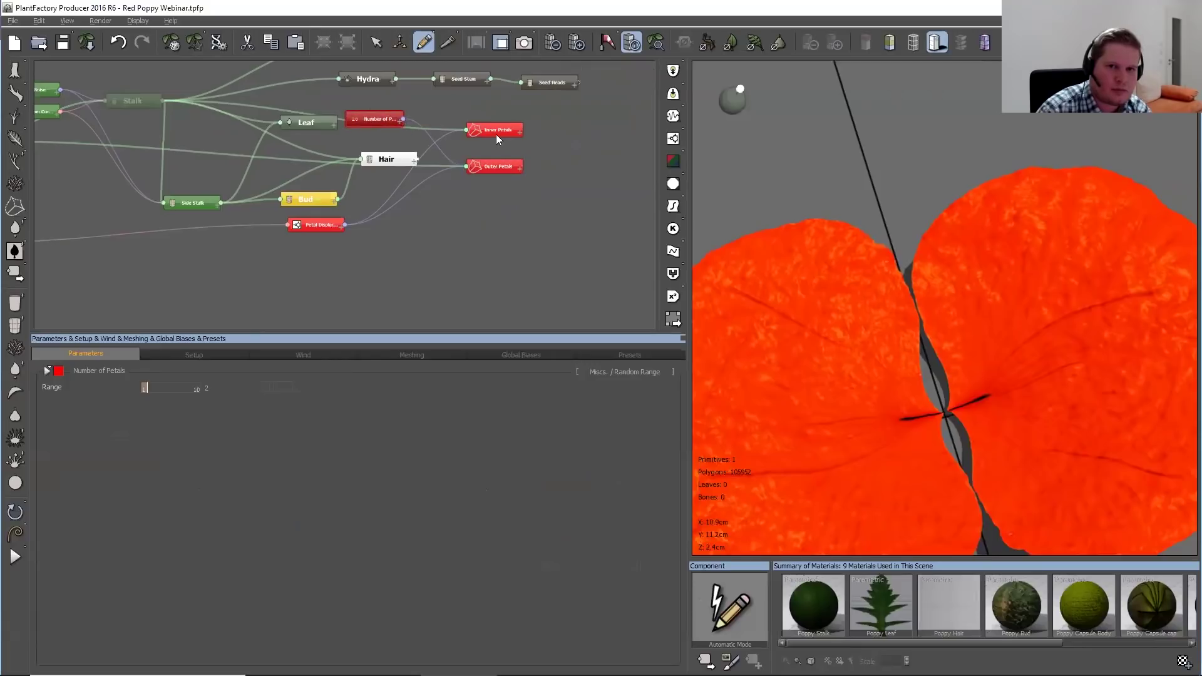
Connect the angular mapping input in the Inner Petals' UV handling to the Number of Petals node
{"action": "left_click", "coordinate": [521, 131]}
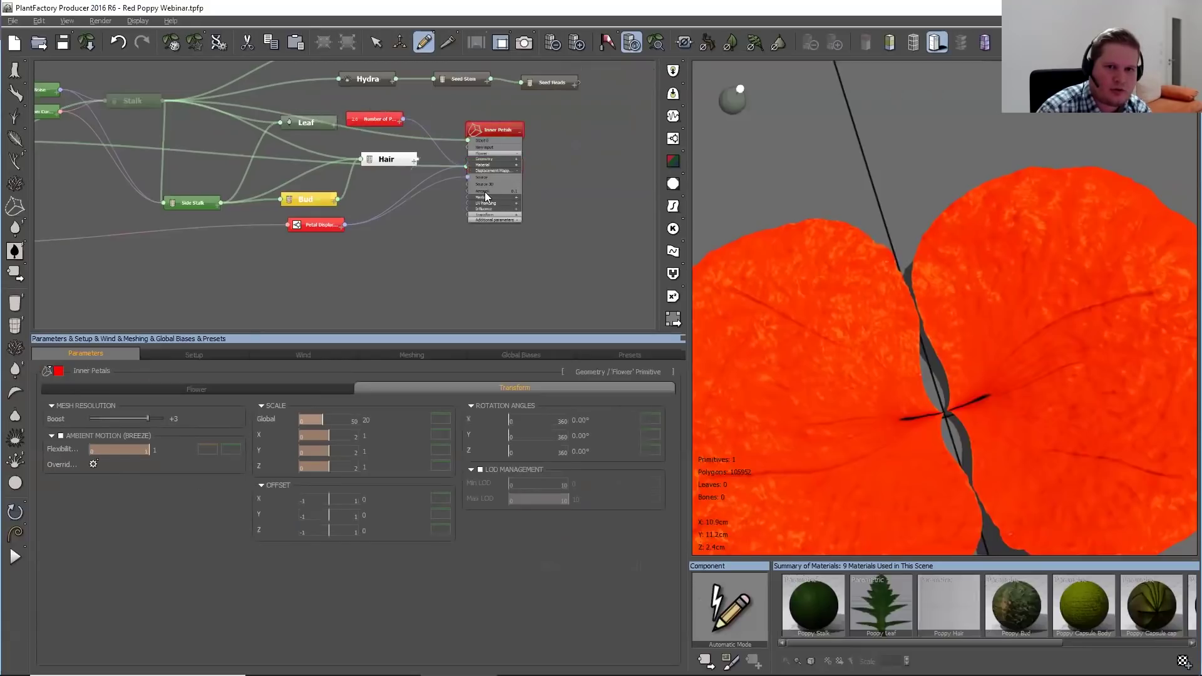
{"action": "left_click", "coordinate": [517, 197]}
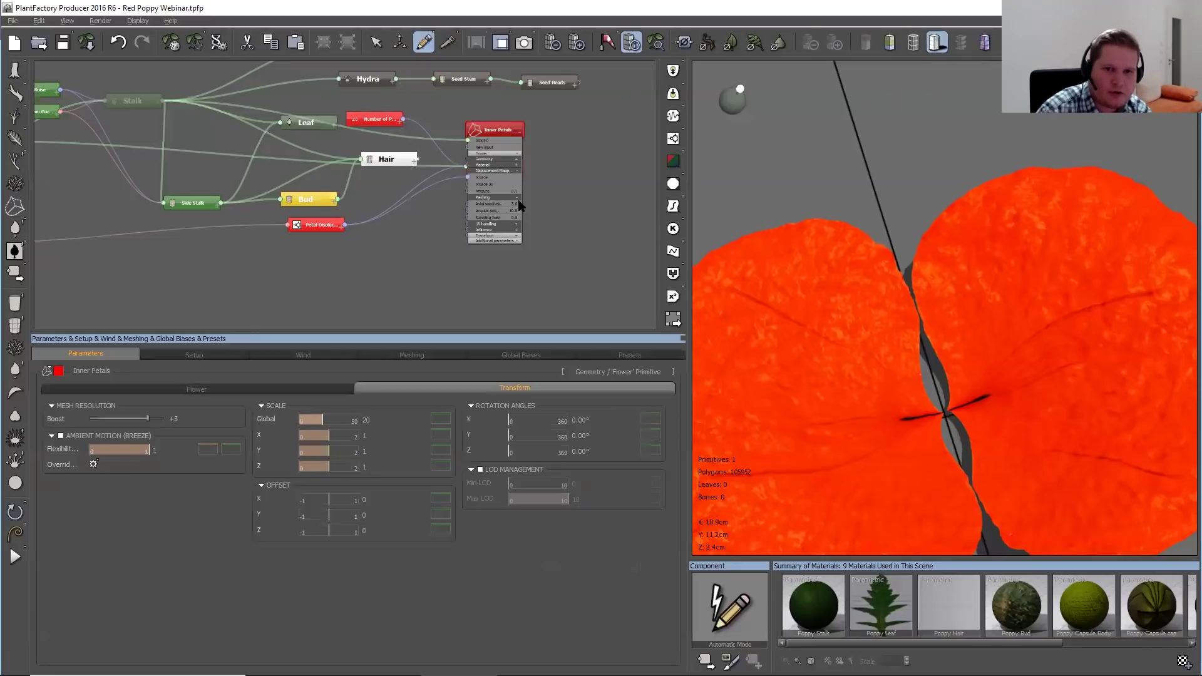
{"action": "left_click", "coordinate": [518, 197]}
{"action": "left_click", "coordinate": [515, 202]}
{"action": "scroll", "coordinate": [529, 220], "scroll_direction": "up", "scroll_amount": 1}
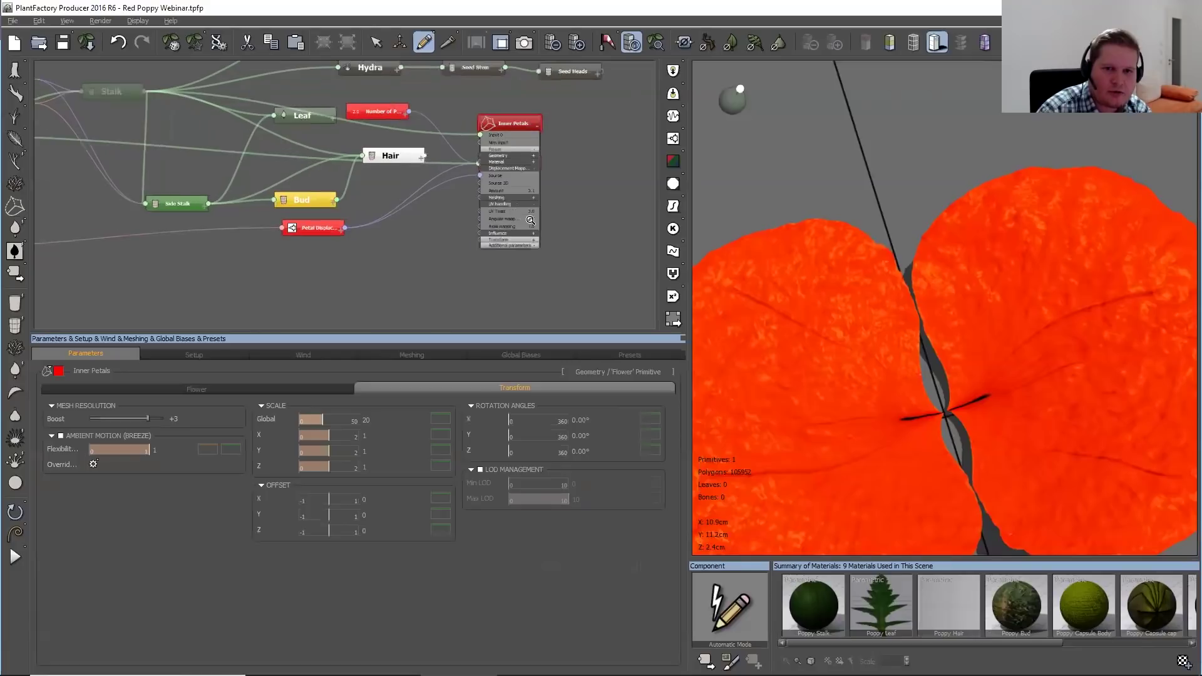
{"action": "left_click_drag", "start_coordinate": [494, 221], "coordinate": [420, 108]}
{"action": "left_click", "coordinate": [556, 119]}
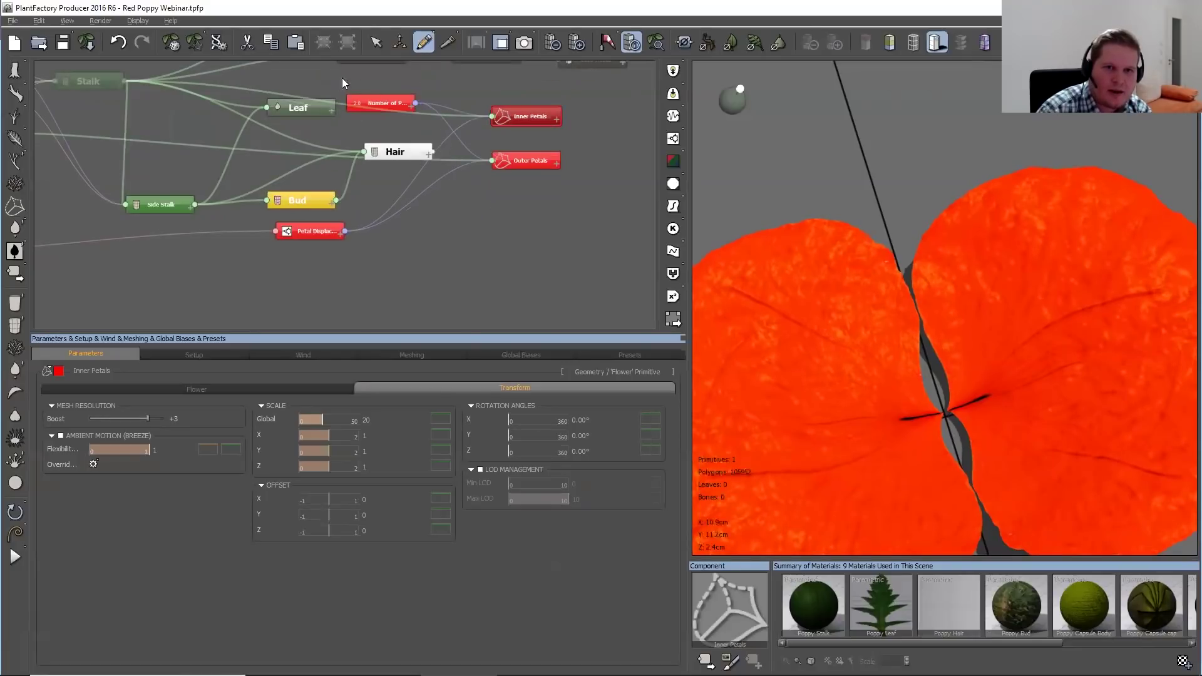
Set the Number of Petals range to 3 with a random variance of 1
{"action": "left_click", "coordinate": [379, 102]}
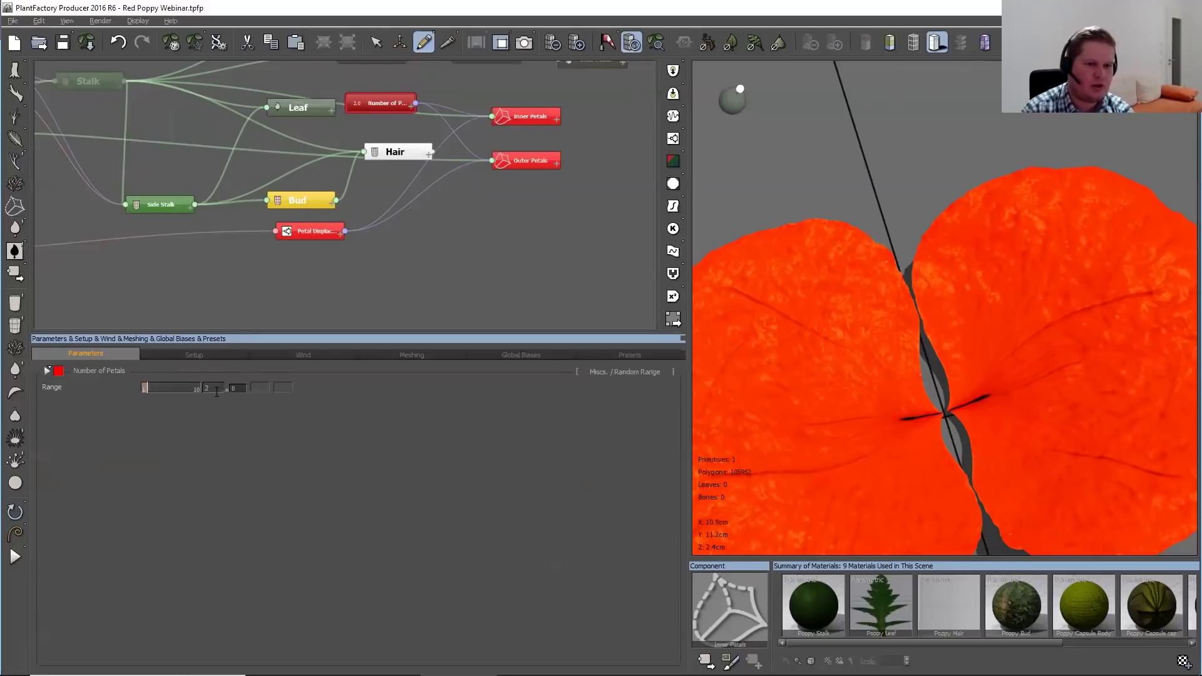
{"action": "left_click", "coordinate": [215, 389]}
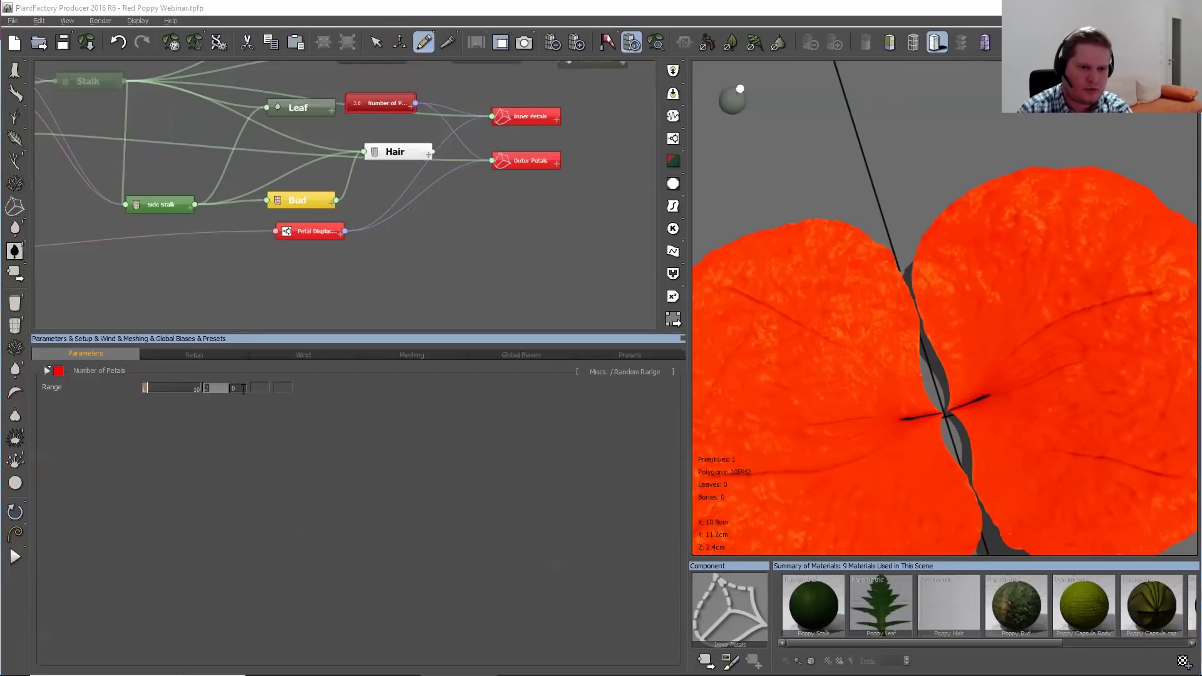
{"action": "type", "text": "3"}
{"action": "left_click", "coordinate": [241, 390]}
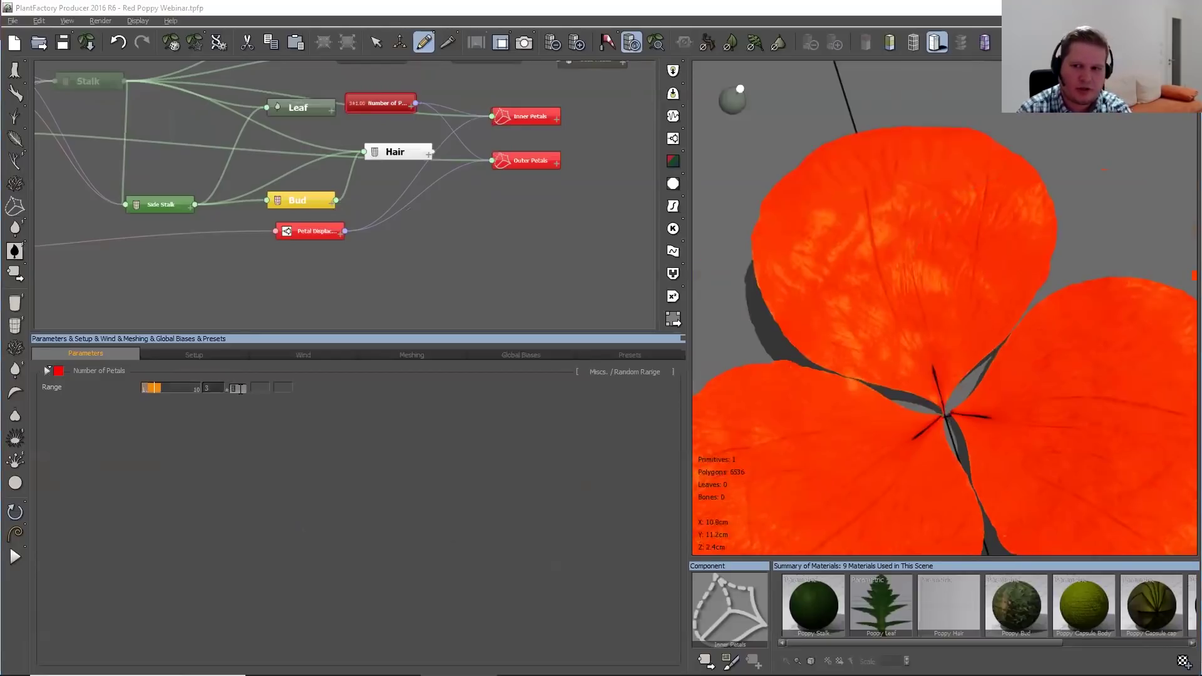
{"action": "left_click", "coordinate": [217, 389]}
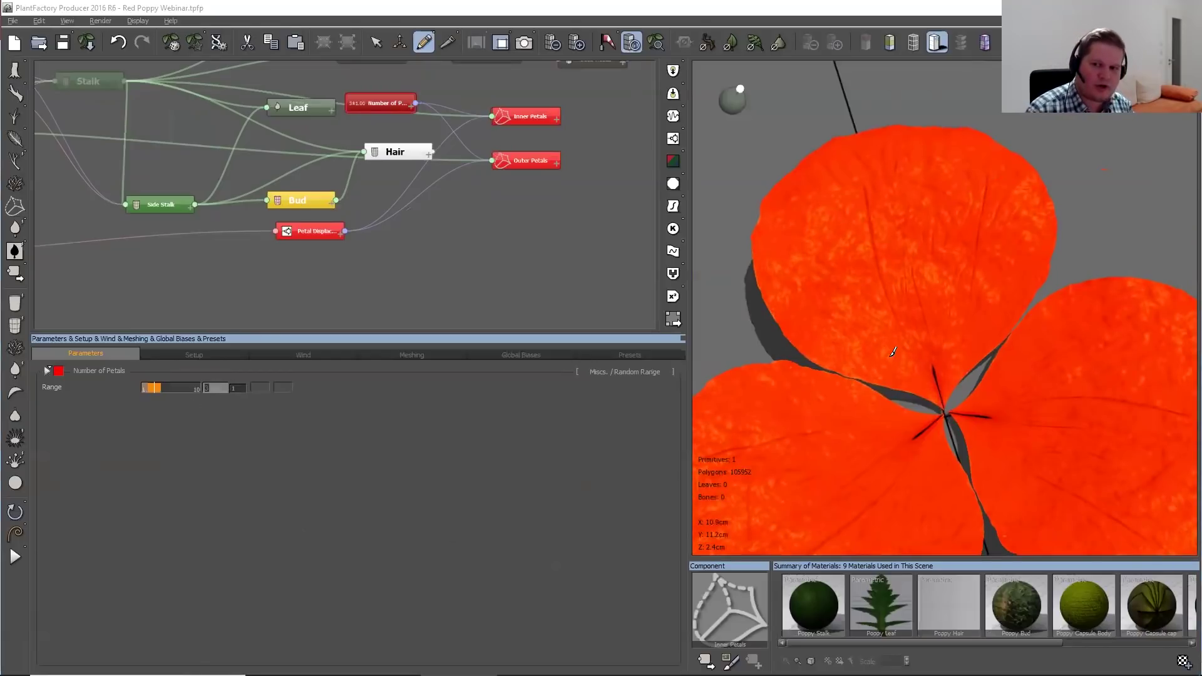
{"action": "scroll", "coordinate": [939, 375], "scroll_direction": "down", "scroll_amount": 5}
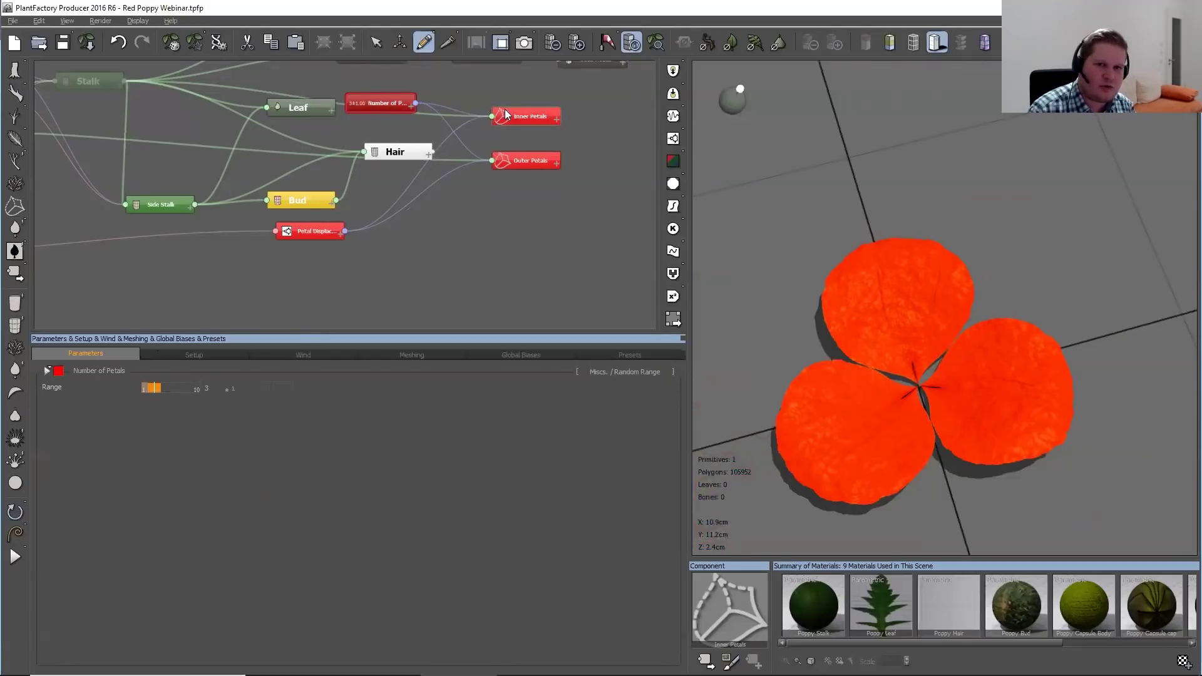
Make the Number of Petals range pick a new random value once per plant, and move the node just above Hair
{"action": "right_click", "coordinate": [47, 386]}
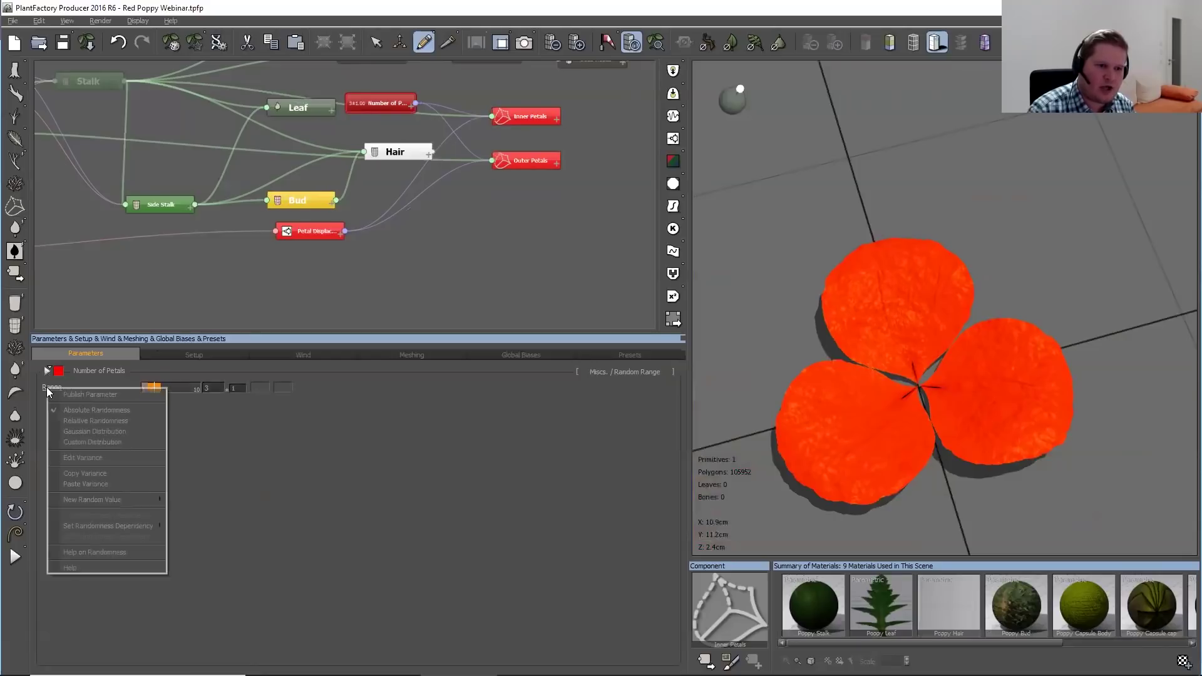
{"action": "mouse_move", "coordinate": [123, 498]}
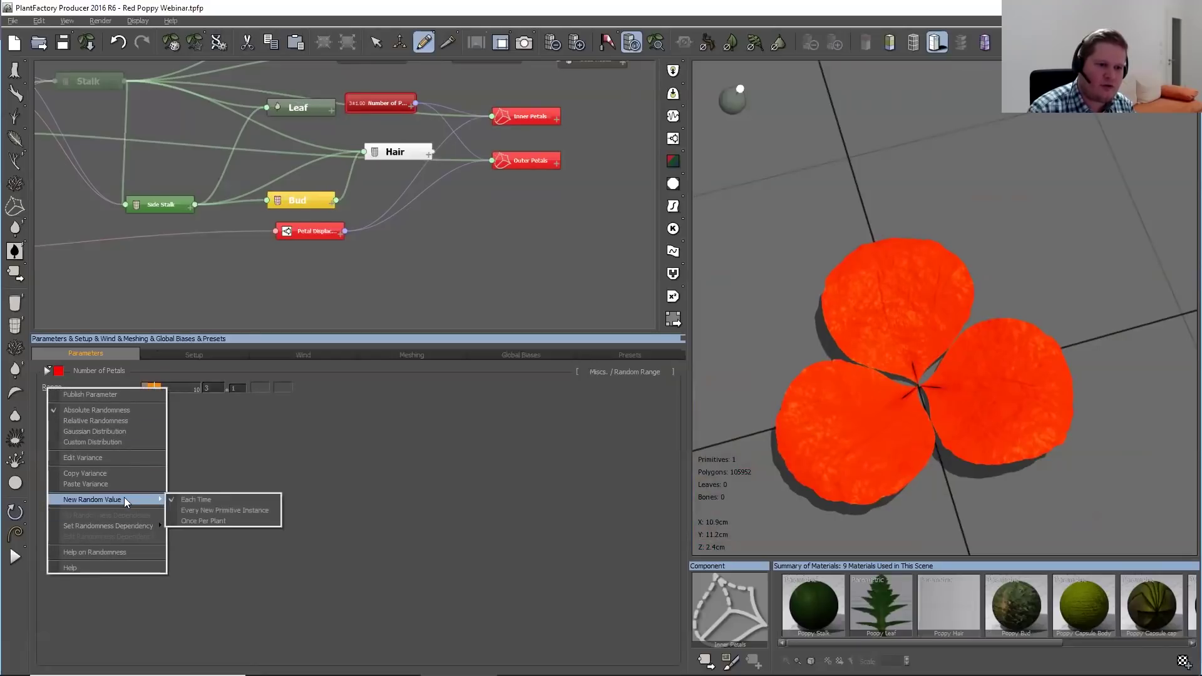
{"action": "left_click", "coordinate": [217, 520]}
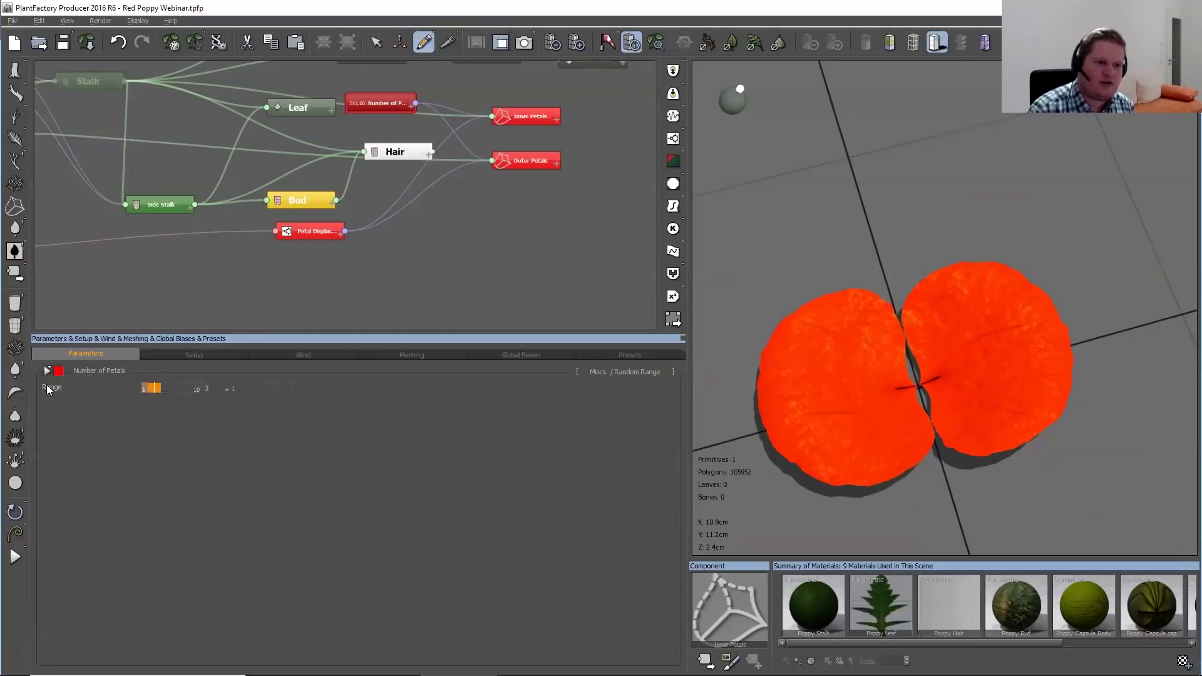
{"action": "right_click", "coordinate": [47, 386]}
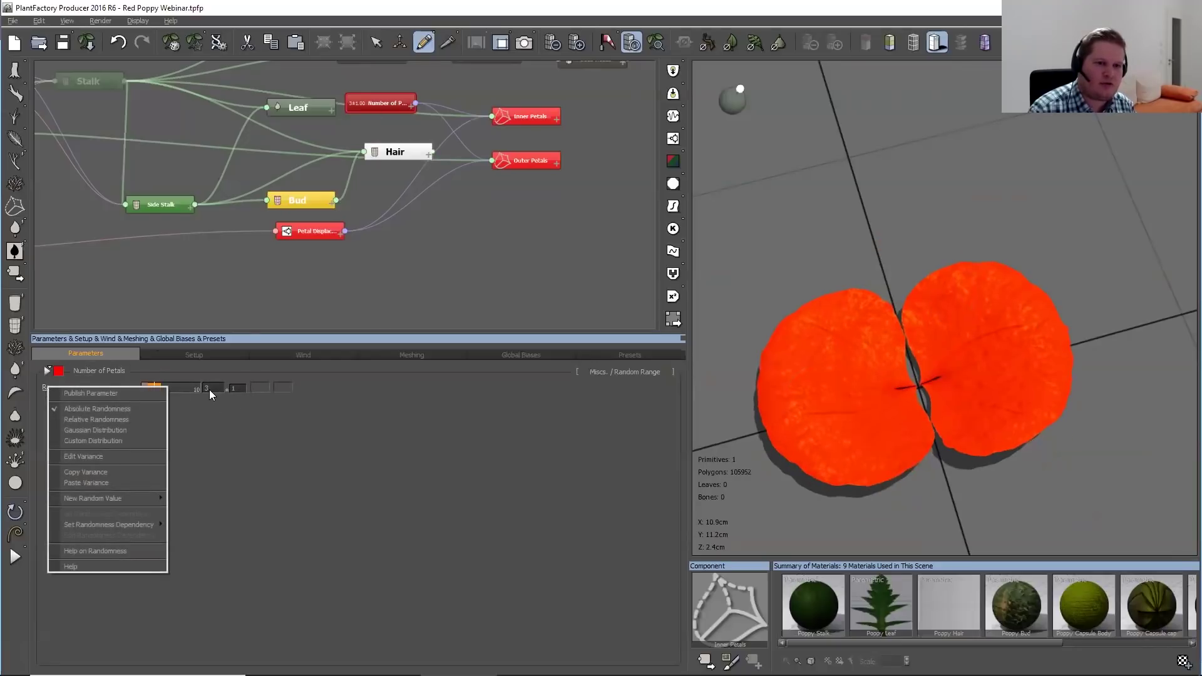
{"action": "left_click", "coordinate": [541, 113]}
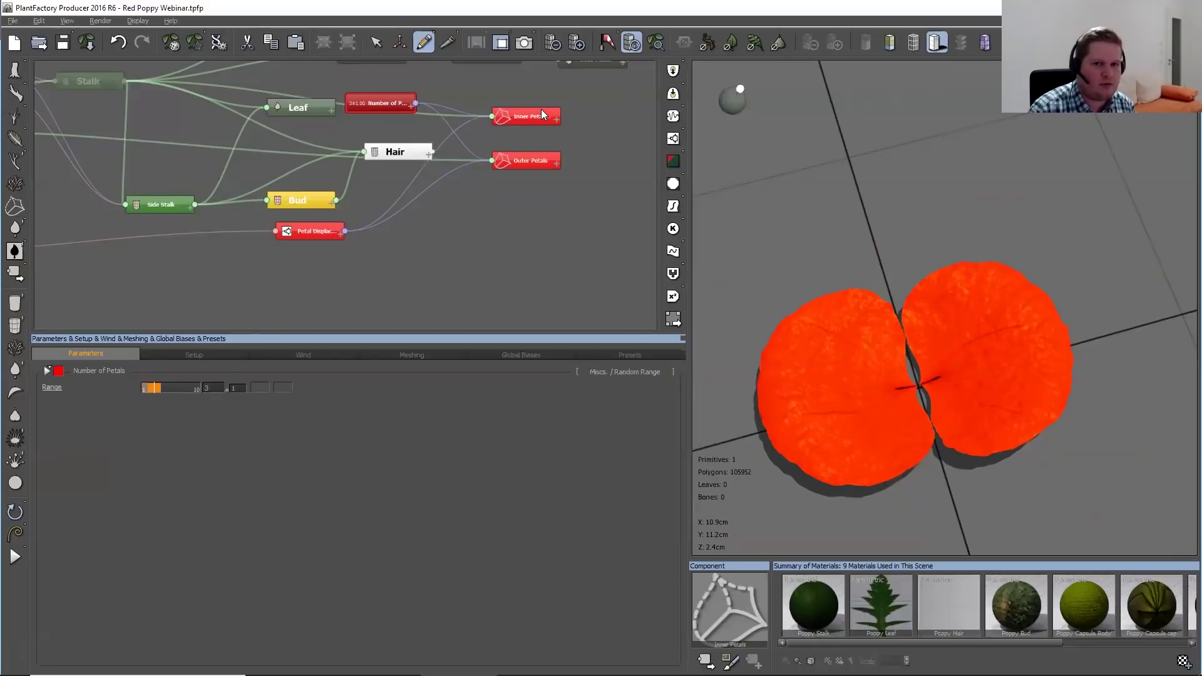
{"action": "left_click", "coordinate": [504, 159]}
{"action": "left_click_drag", "start_coordinate": [376, 104], "coordinate": [394, 127]}
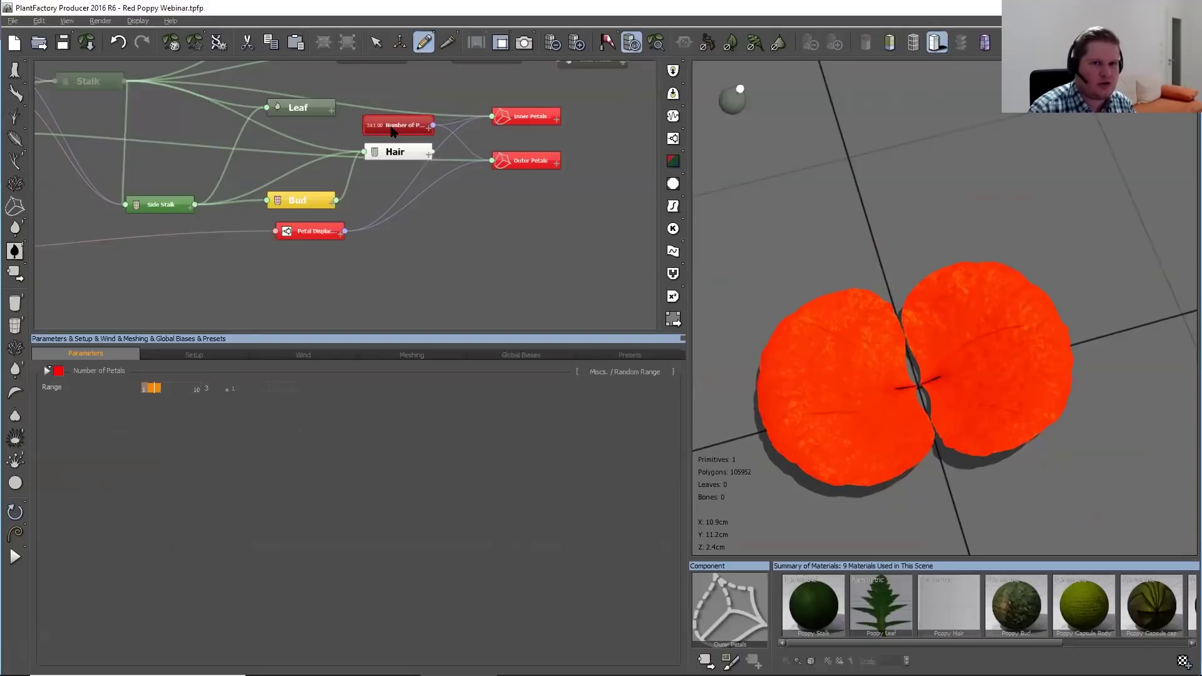
Delete the link between Root and Outer Petals and attach Outer Petals to the Stalk as a new child
{"action": "middle_click_drag", "start_coordinate": [484, 230], "coordinate": [537, 271]}
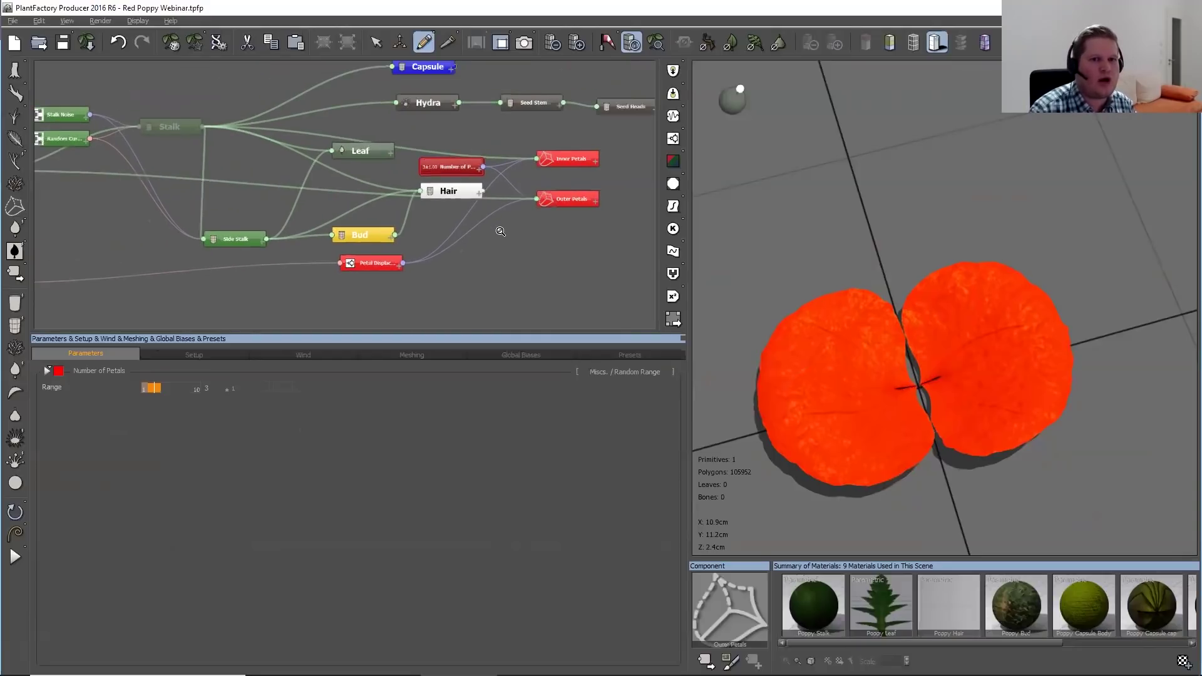
{"action": "mouse_move", "coordinate": [184, 199]}
{"action": "middle_mouse_down"}
{"action": "mouse_move", "coordinate": [216, 185]}
{"action": "mouse_move", "coordinate": [297, 194]}
{"action": "middle_mouse_up"}
{"action": "left_click", "coordinate": [274, 170]}
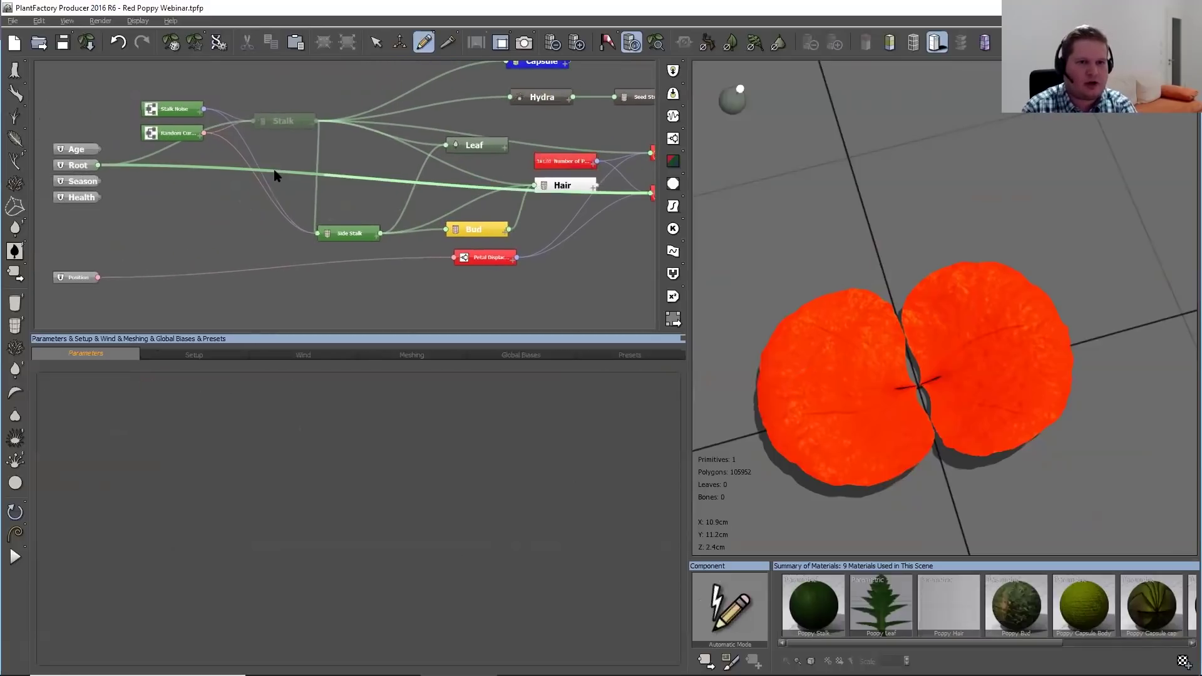
{"action": "key", "text": "Delete"}
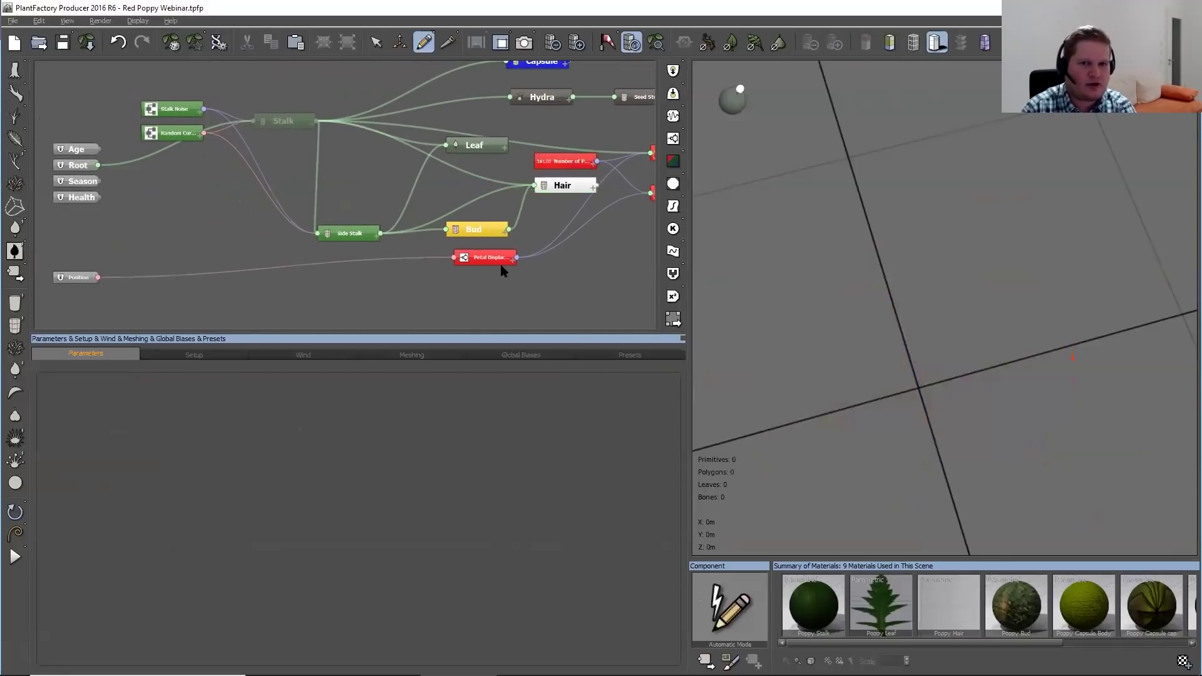
{"action": "middle_click_drag", "start_coordinate": [536, 253], "coordinate": [403, 242]}
{"action": "left_click_drag", "start_coordinate": [512, 181], "coordinate": [159, 112]}
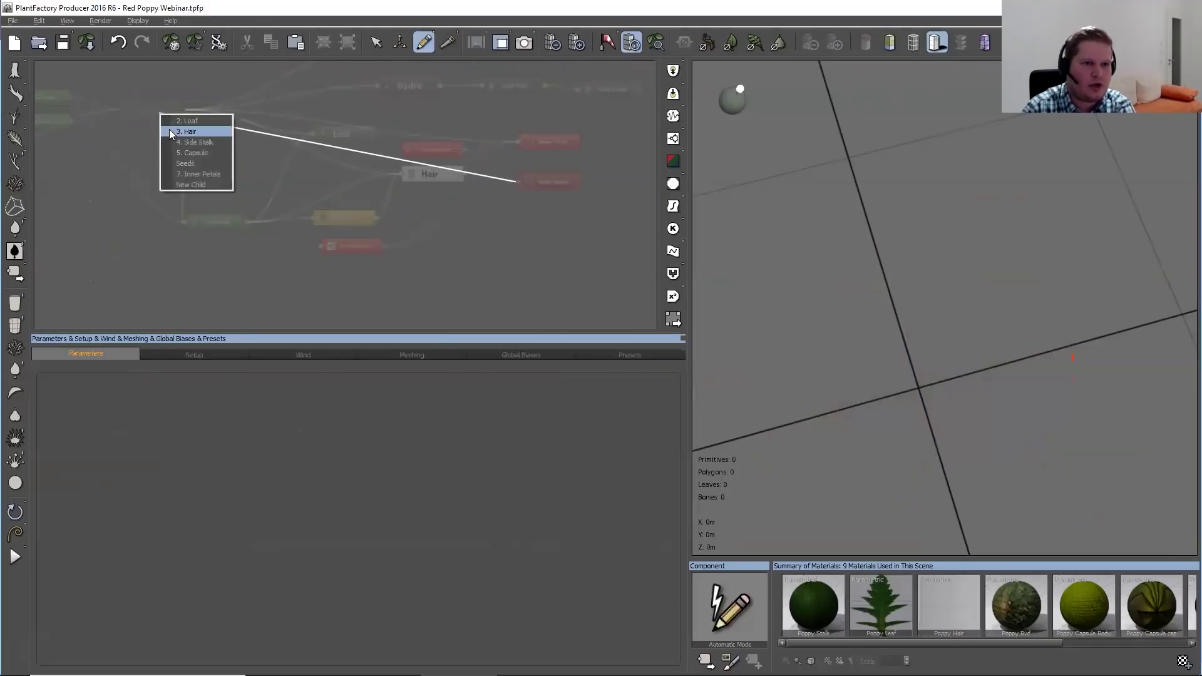
{"action": "left_click", "coordinate": [199, 184]}
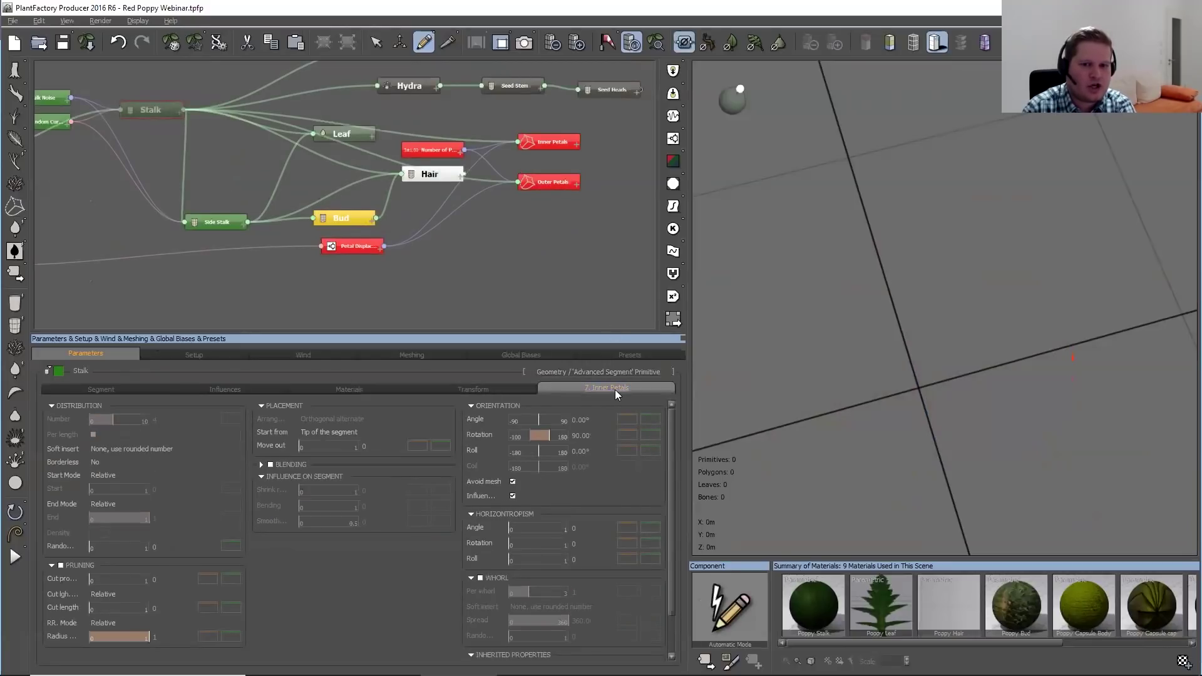
Make the Stalk's Outer Petals start from the tip of the segment with an orientation angle of 0°
{"action": "right_click", "coordinate": [612, 388]}
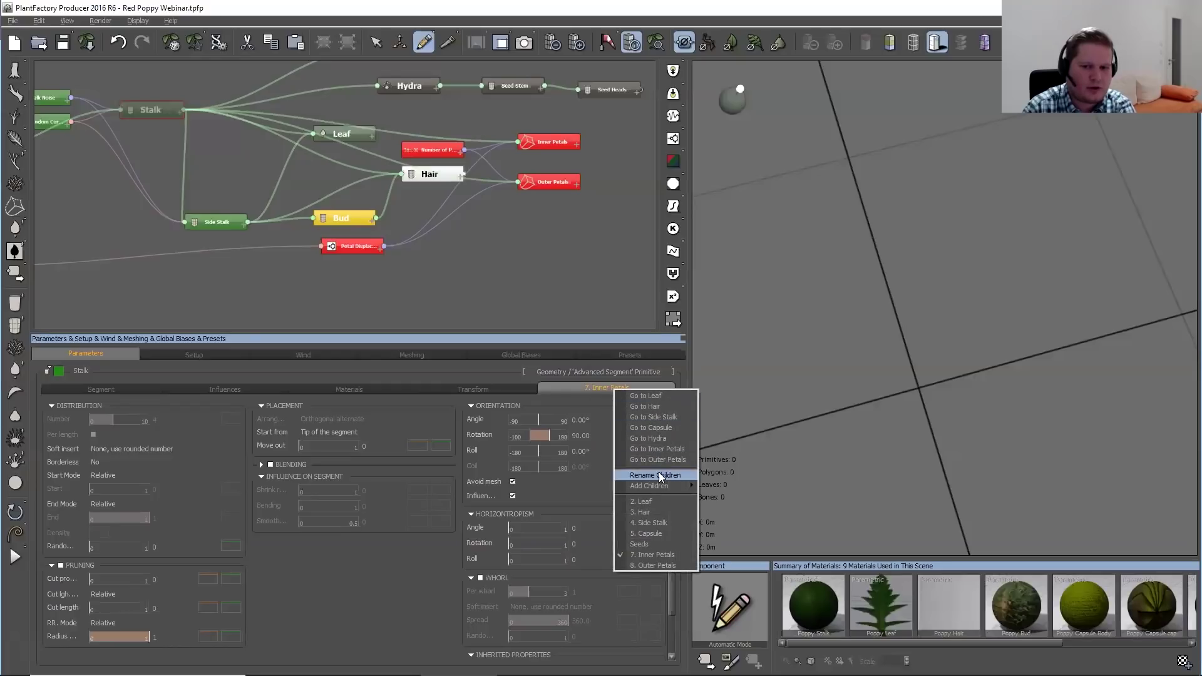
{"action": "left_click", "coordinate": [660, 566]}
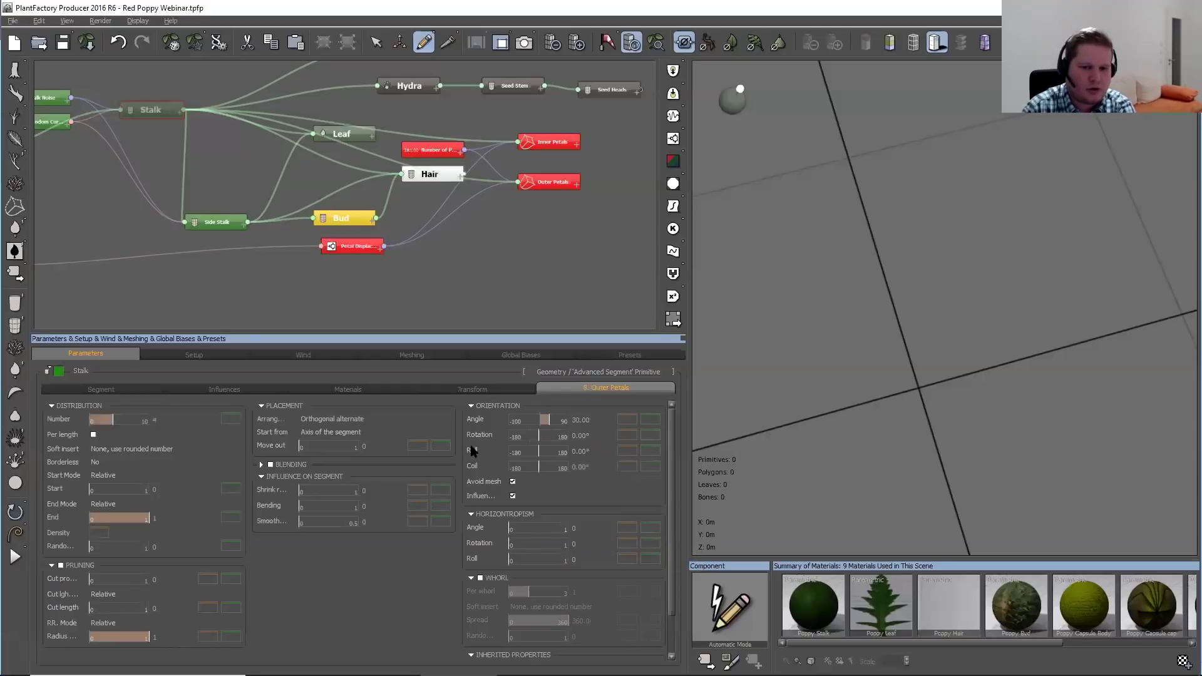
{"action": "left_click", "coordinate": [369, 432]}
{"action": "left_click", "coordinate": [341, 461]}
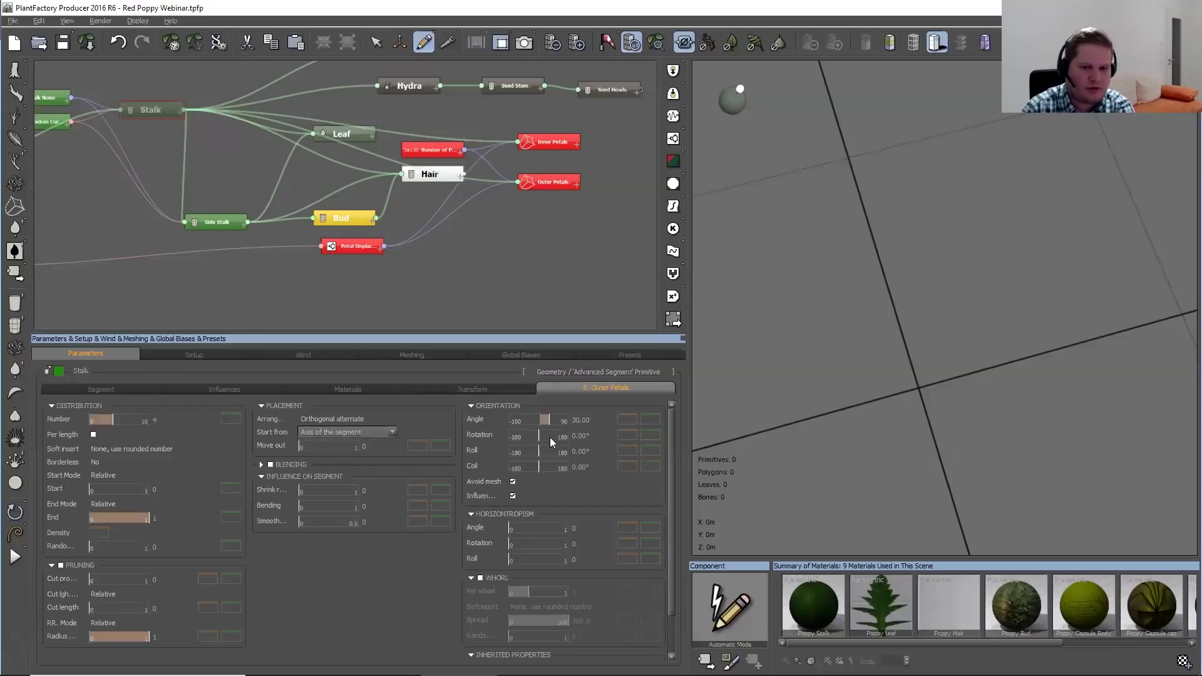
{"action": "left_click", "coordinate": [591, 419]}
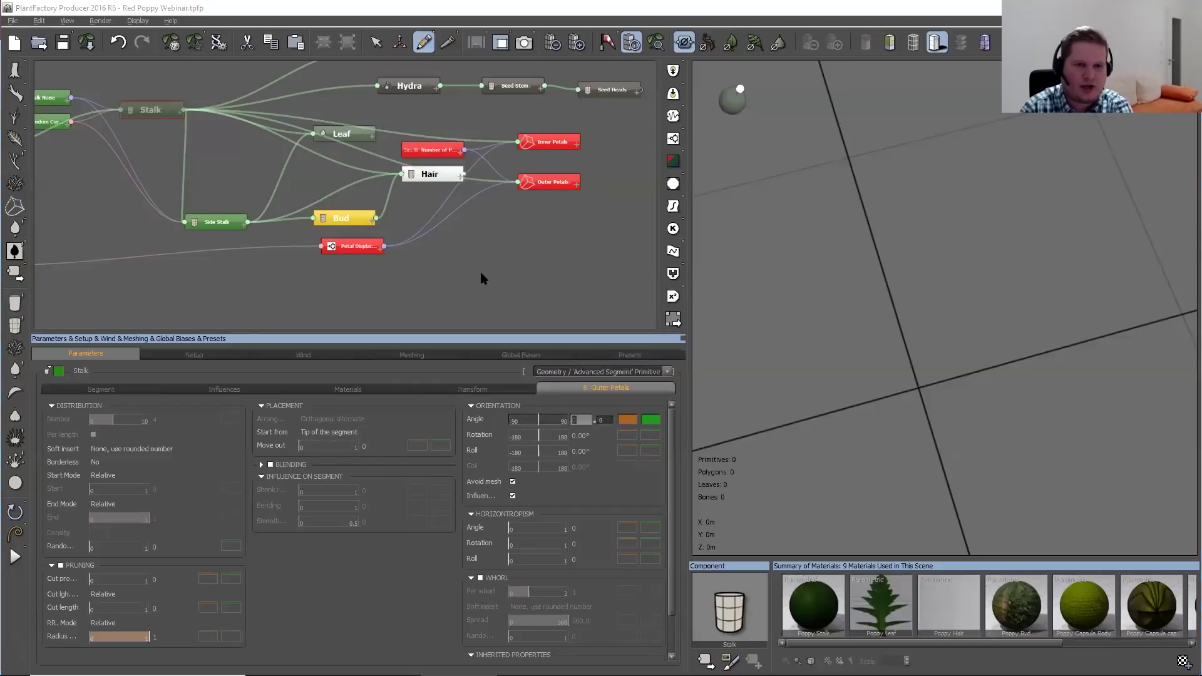
Display the whole plant again and examine where the petals meet the tip of the stalk
{"action": "left_click", "coordinate": [684, 42]}
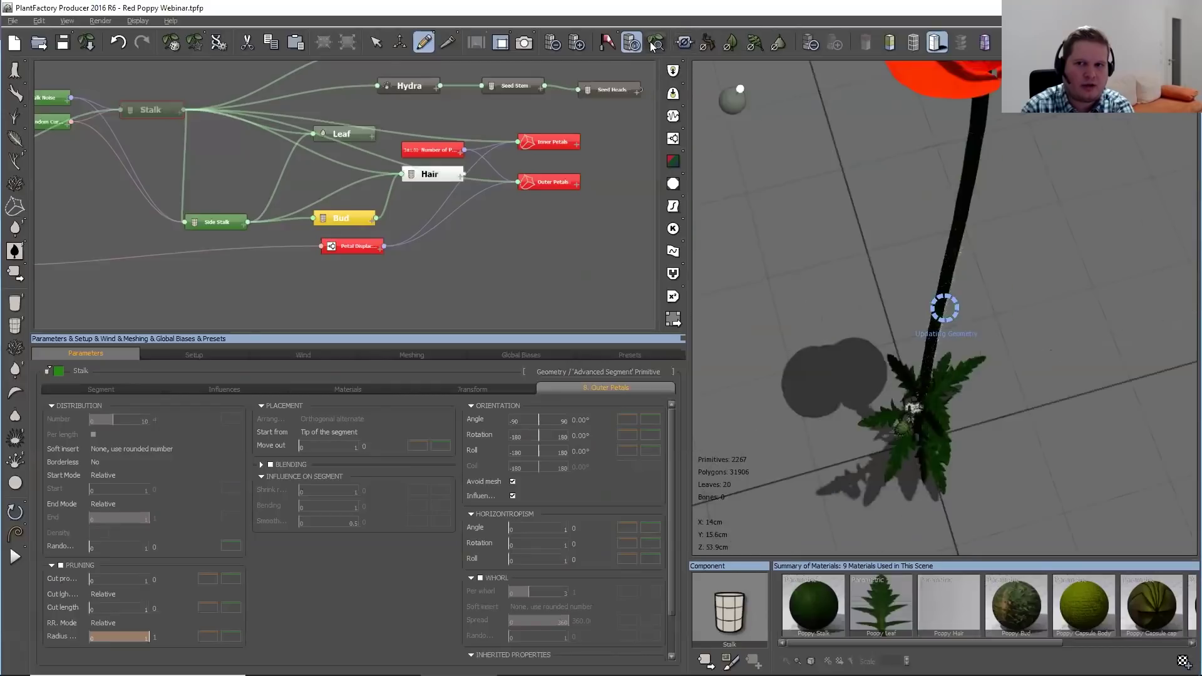
{"action": "left_click_drag", "start_coordinate": [938, 227], "coordinate": [958, 190]}
{"action": "scroll", "coordinate": [935, 199], "scroll_direction": "up", "scroll_amount": 8}
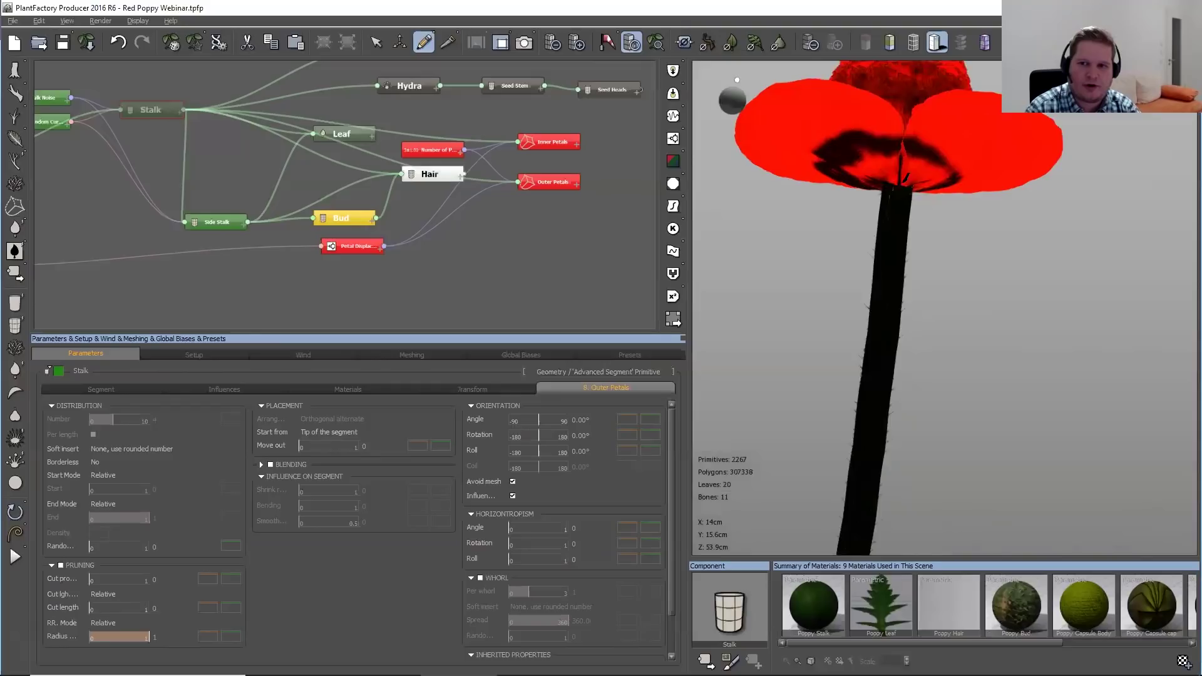
Edit the Stalk's radius filter so the start sits at about 0.8, adding a keypoint at about X 0.957, Y 0.785
{"action": "left_click", "coordinate": [105, 390]}
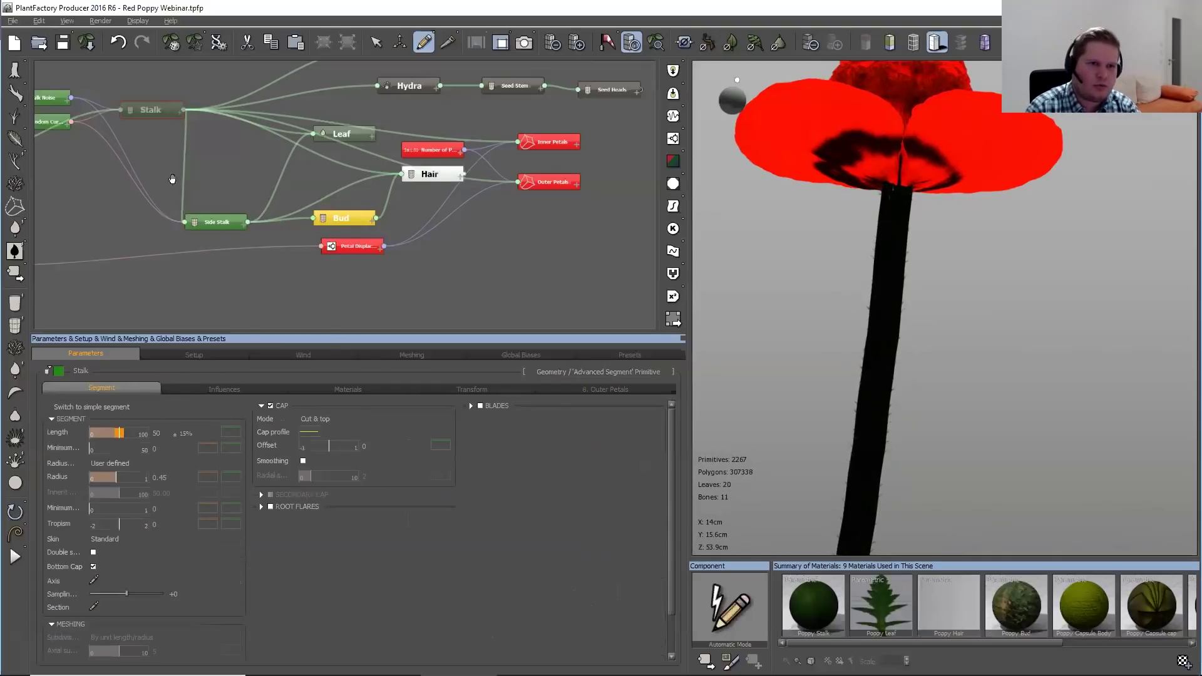
{"action": "left_click_drag", "start_coordinate": [172, 179], "coordinate": [296, 164]}
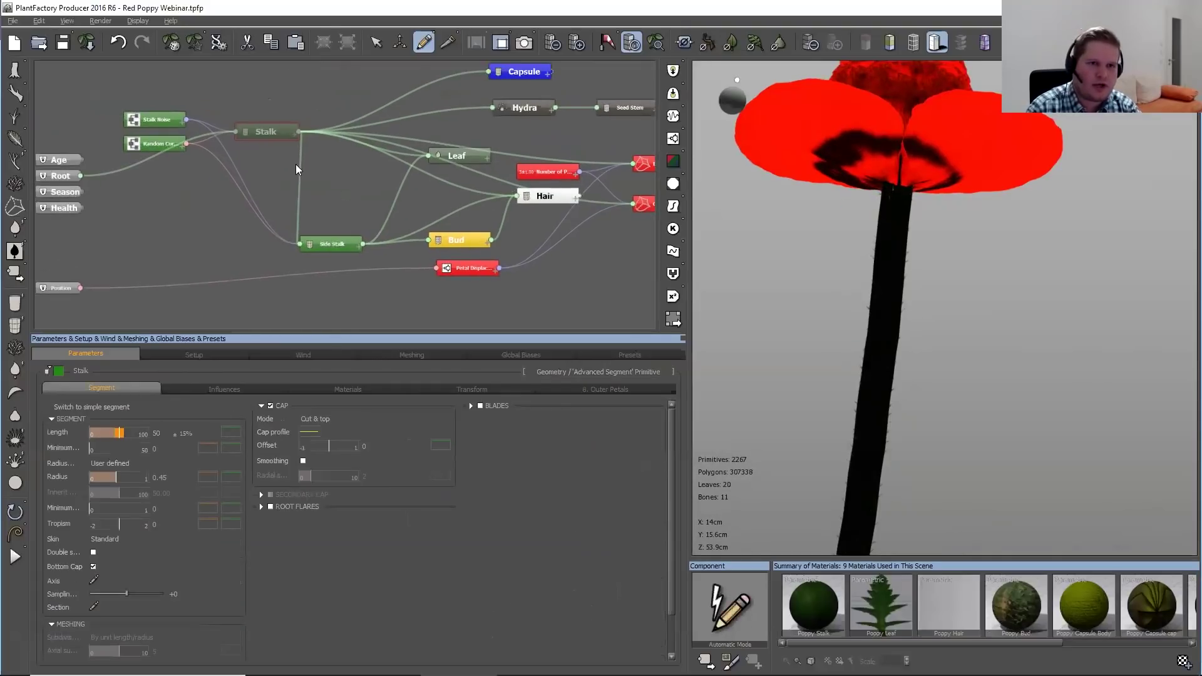
{"action": "left_click", "coordinate": [279, 131]}
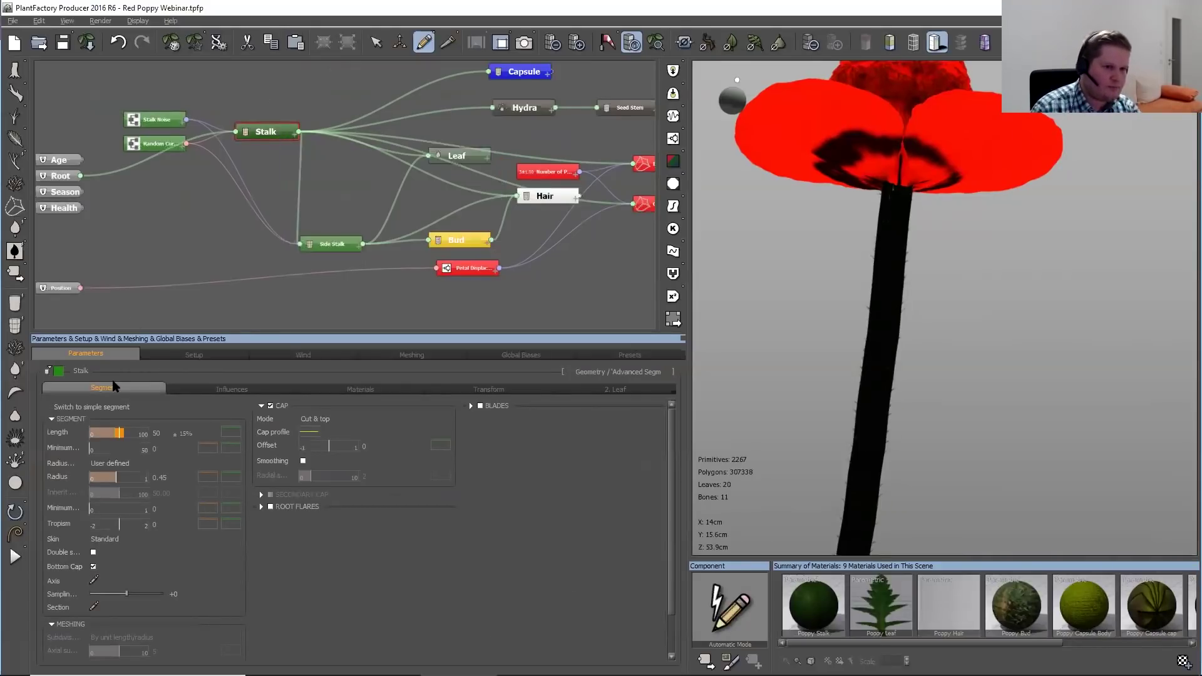
{"action": "right_click", "coordinate": [206, 477]}
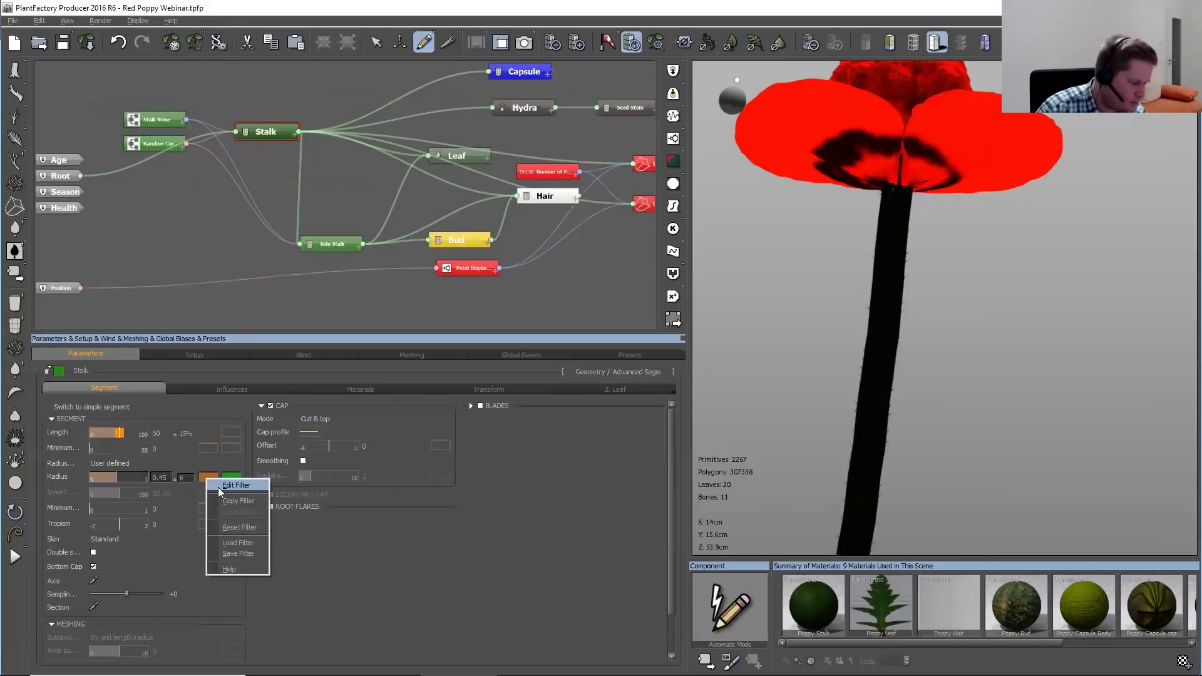
{"action": "left_click", "coordinate": [219, 486]}
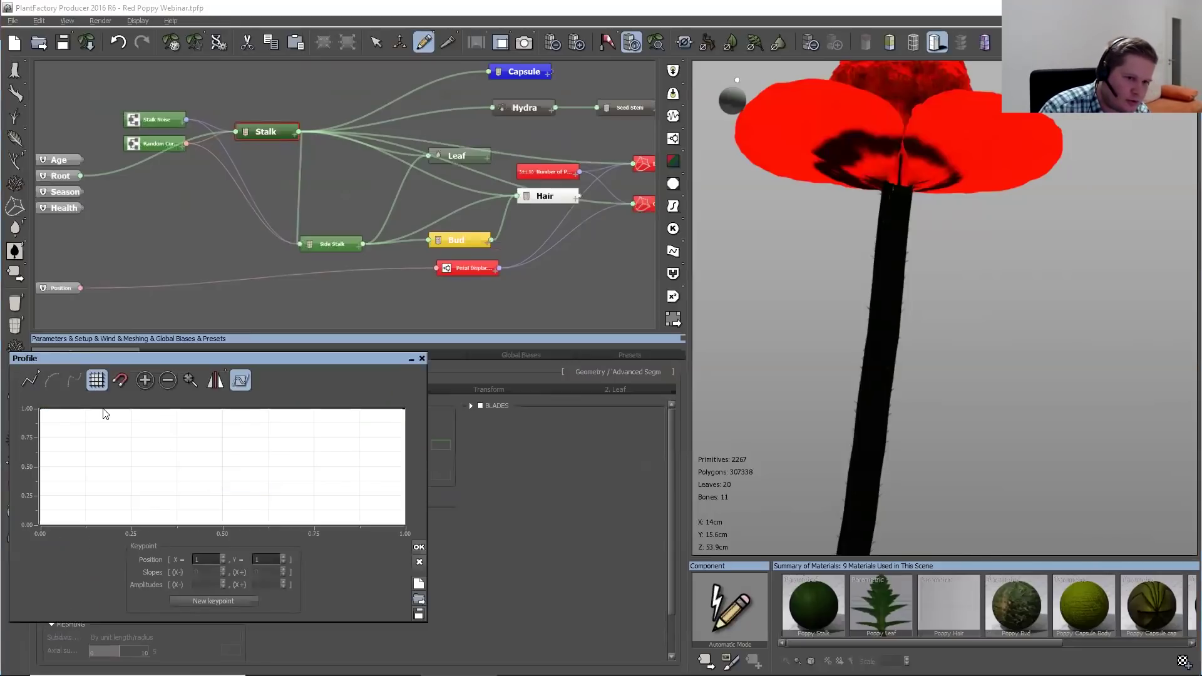
{"action": "left_click_drag", "start_coordinate": [38, 409], "coordinate": [34, 432]}
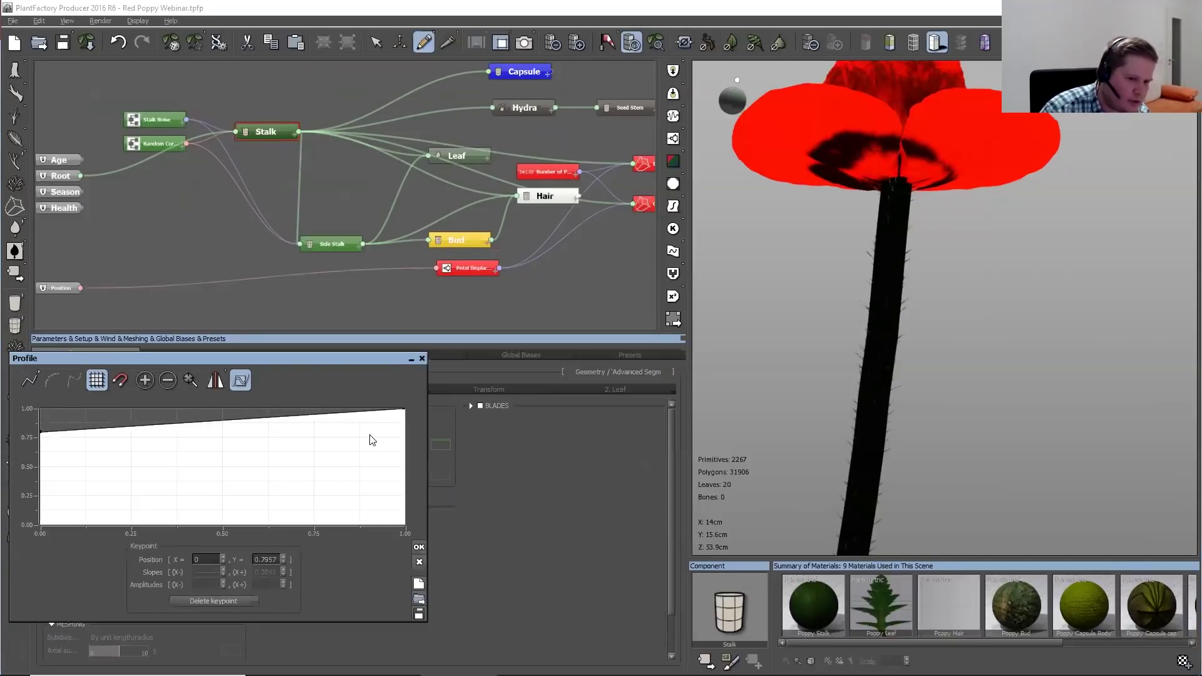
{"action": "left_click_drag", "start_coordinate": [369, 431], "coordinate": [388, 433]}
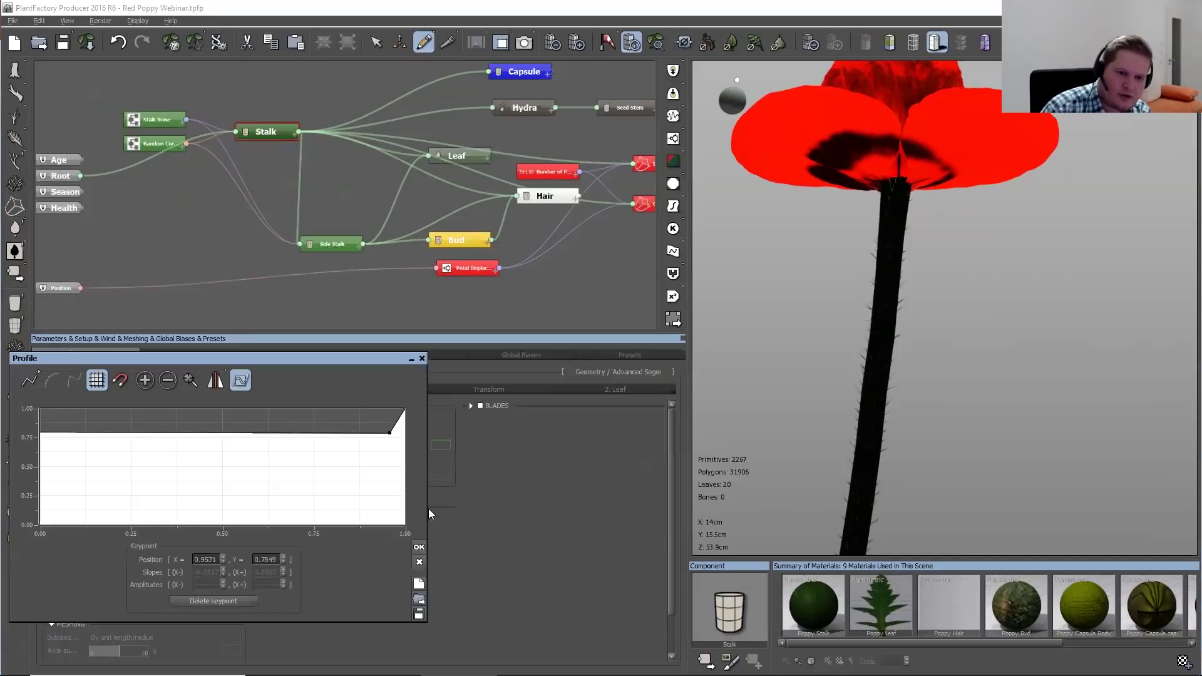
{"action": "left_click", "coordinate": [418, 547]}
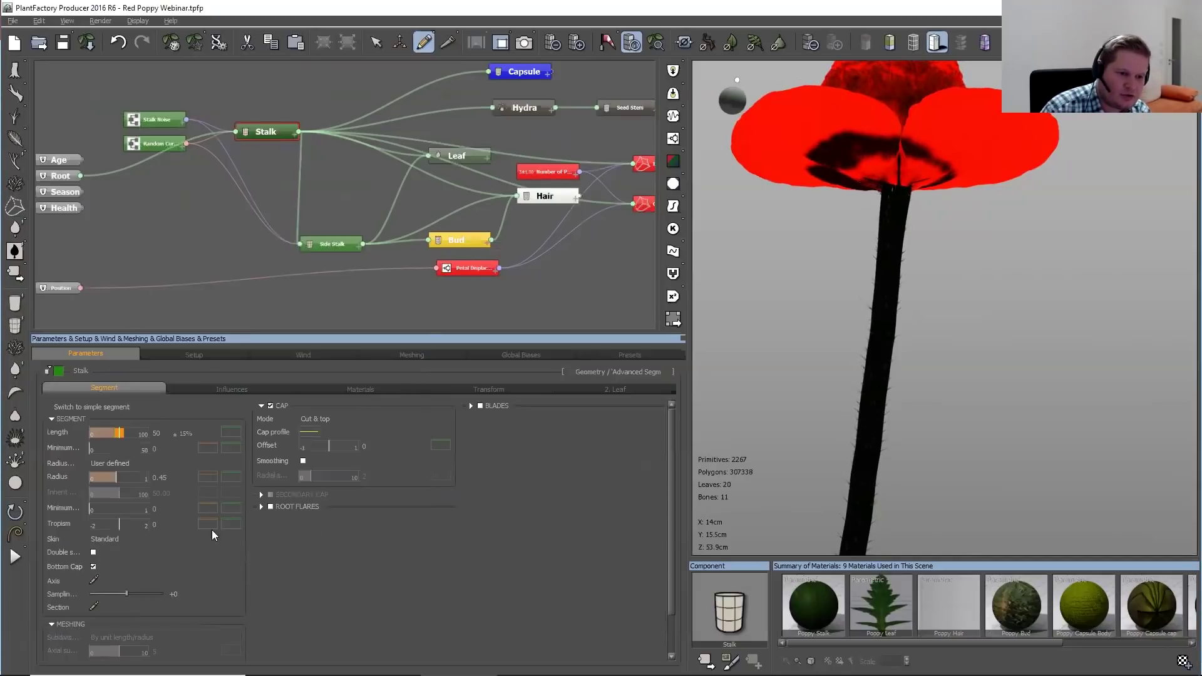
Add a section near the end of the Stalk's section splines and reduce the starting section's radius to about 0.386
{"action": "left_click", "coordinate": [94, 606]}
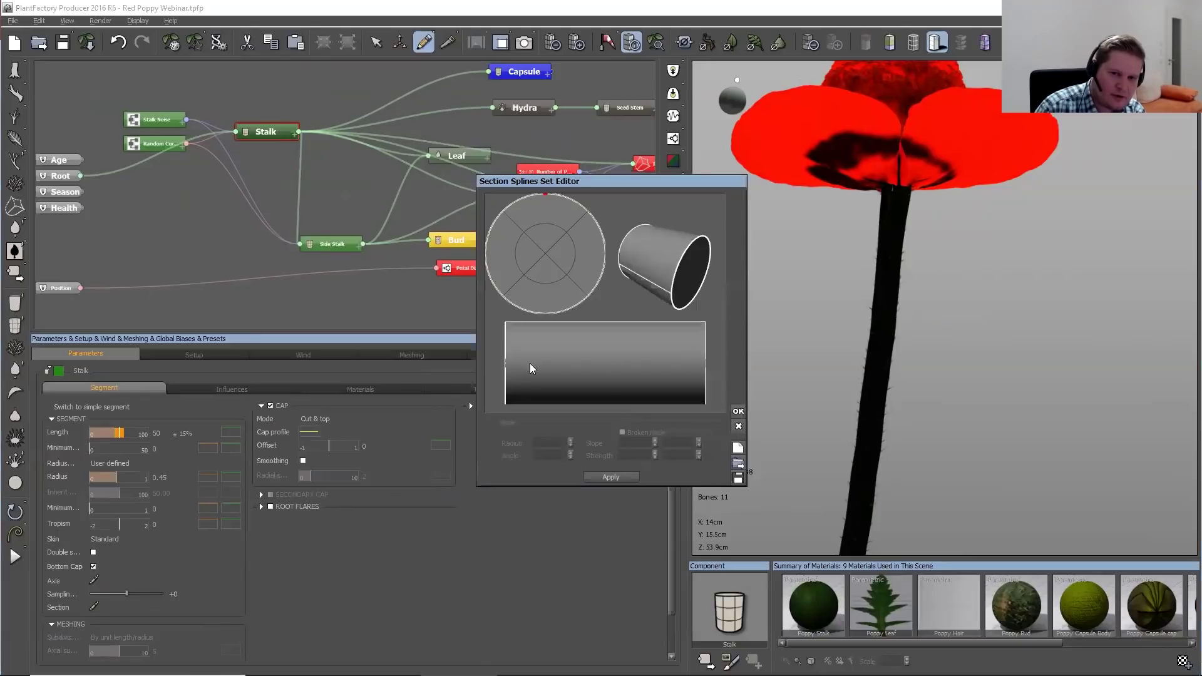
{"action": "left_click", "coordinate": [688, 356]}
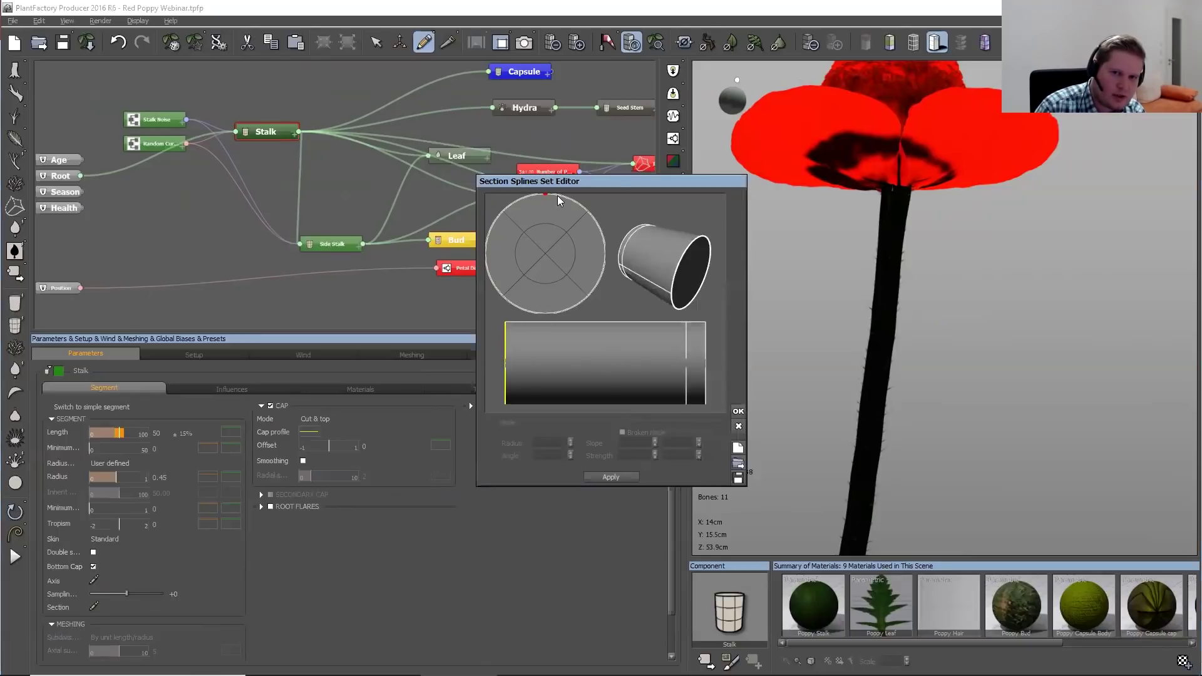
{"action": "left_click_drag", "start_coordinate": [545, 194], "coordinate": [544, 230]}
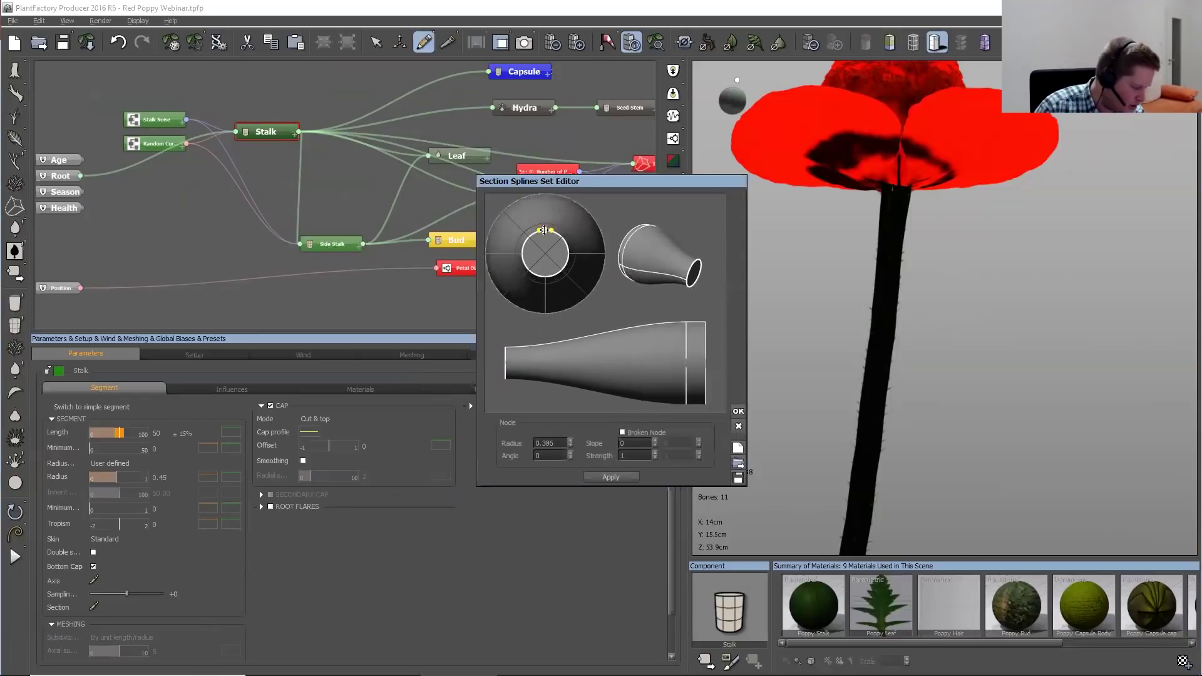
{"action": "left_click", "coordinate": [506, 361]}
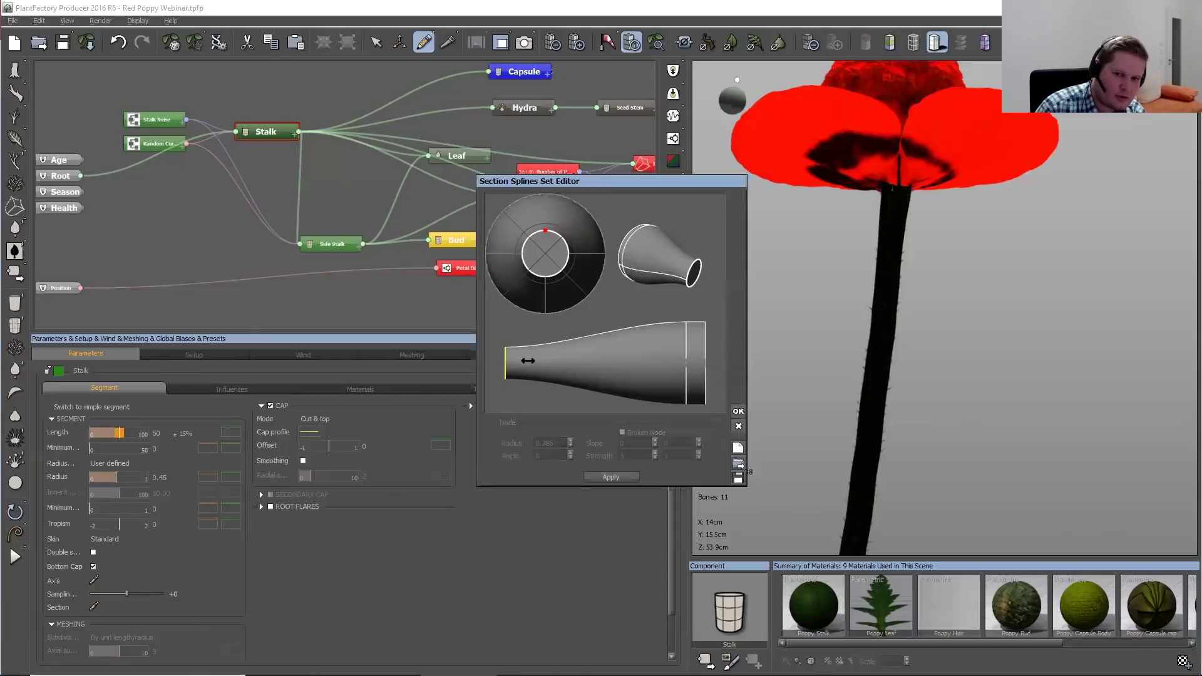
Set the added section's radius to about 0.5 and widen the end section to a radius of 1
{"action": "left_click", "coordinate": [687, 366]}
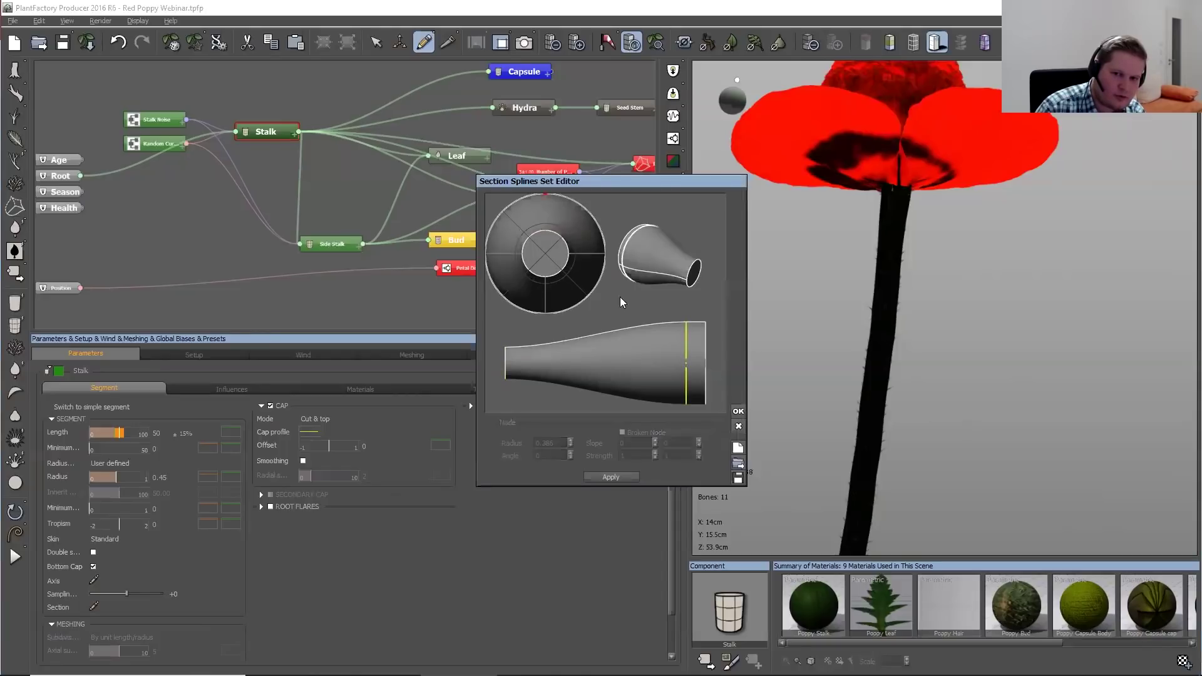
{"action": "left_click_drag", "start_coordinate": [545, 195], "coordinate": [544, 223]}
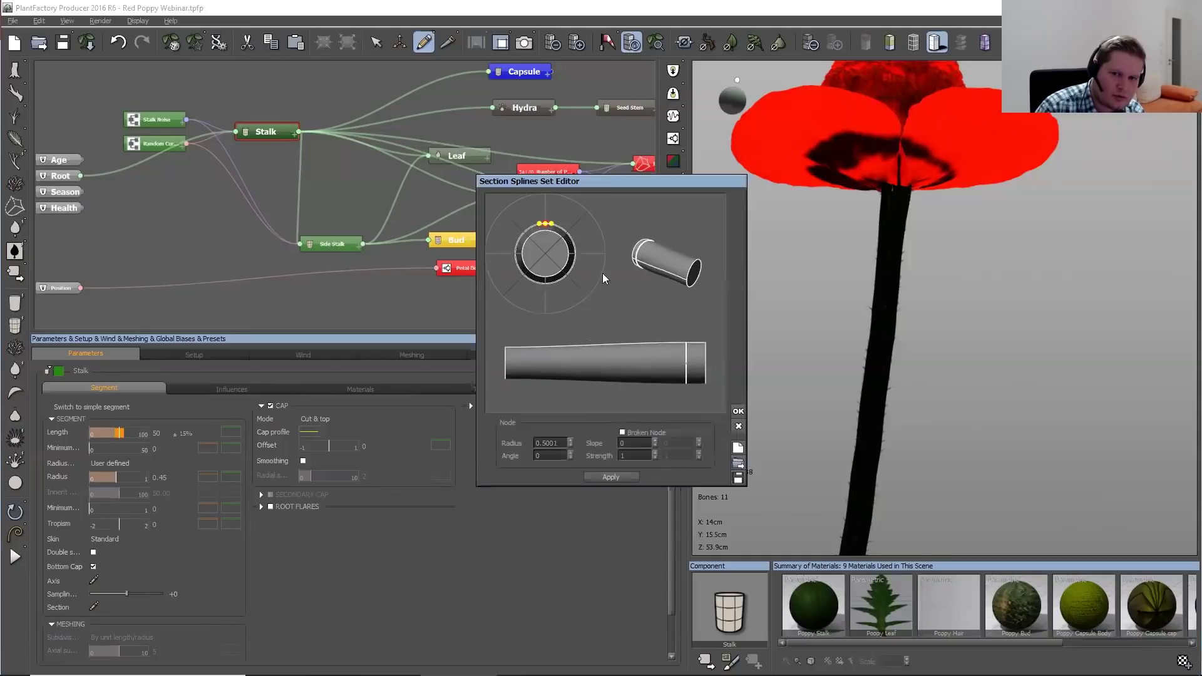
{"action": "left_click", "coordinate": [700, 363]}
{"action": "left_click", "coordinate": [704, 363]}
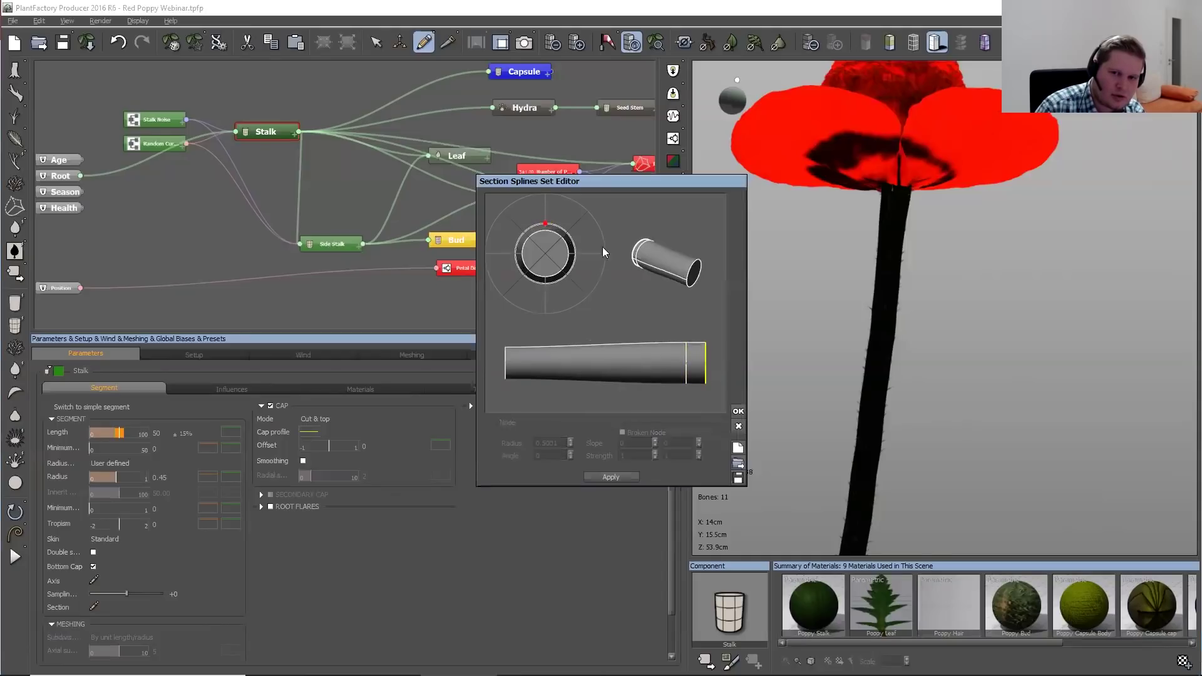
{"action": "left_click_drag", "start_coordinate": [544, 225], "coordinate": [545, 194]}
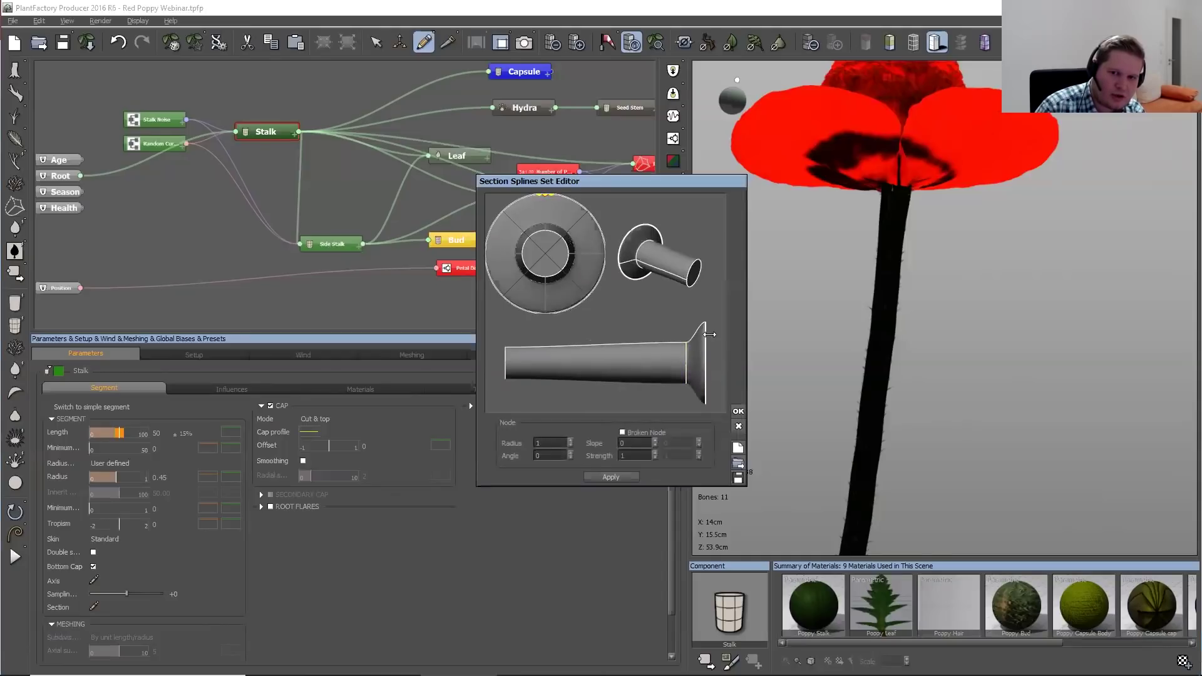
Move the added section right up against the end section and apply the new section splines to the Stalk
{"action": "left_click_drag", "start_coordinate": [686, 363], "coordinate": [704, 362]}
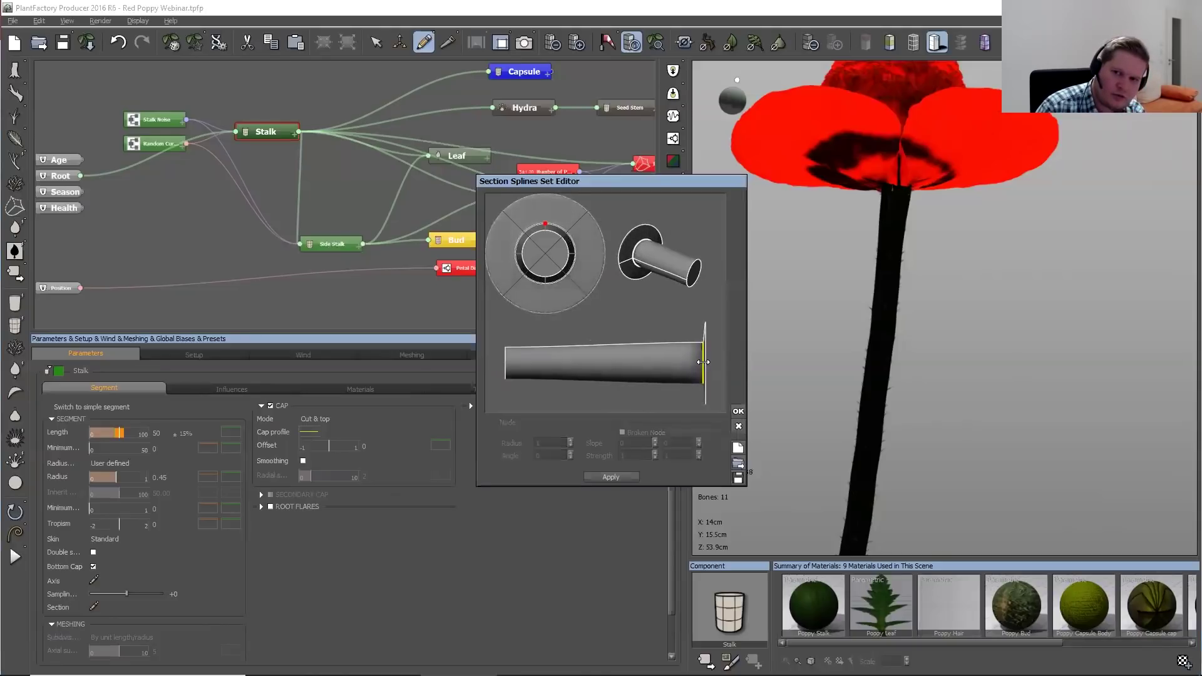
{"action": "left_click", "coordinate": [624, 478]}
{"action": "left_click", "coordinate": [739, 413]}
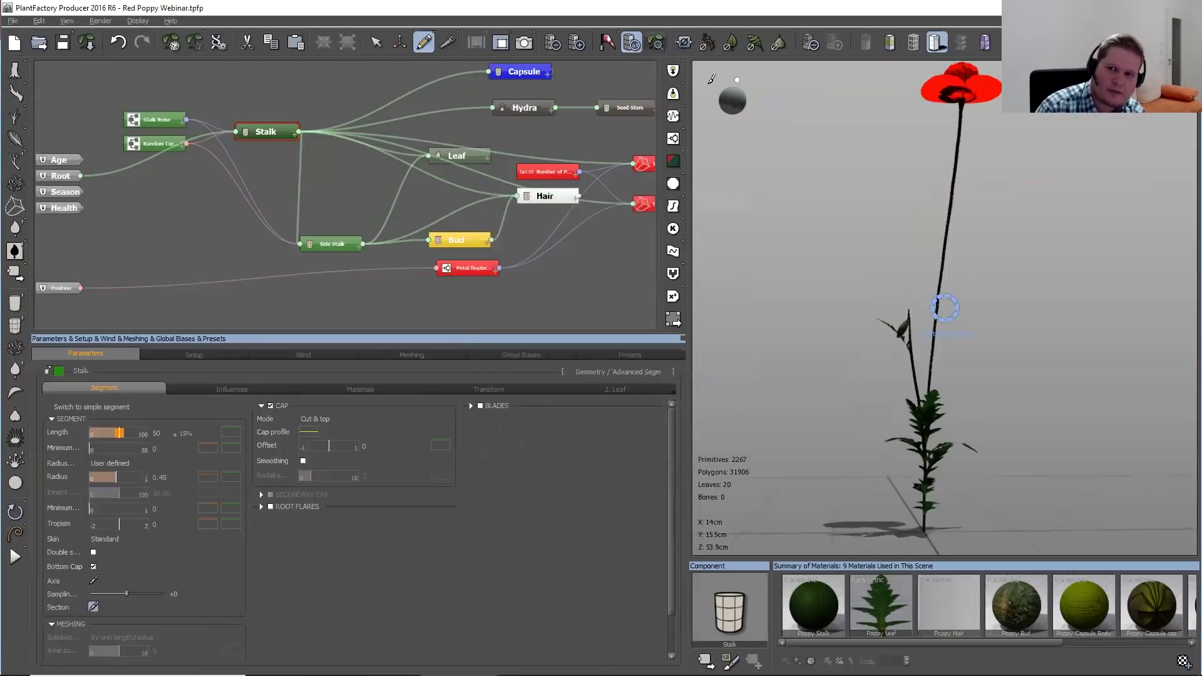
Set the Z offset of both Inner Petals and Outer Petals to 0.35
{"action": "left_click_drag", "start_coordinate": [1020, 215], "coordinate": [958, 121]}
{"action": "scroll", "coordinate": [963, 188], "scroll_direction": "up", "scroll_amount": 10}
{"action": "left_click_drag", "start_coordinate": [862, 332], "coordinate": [812, 352]}
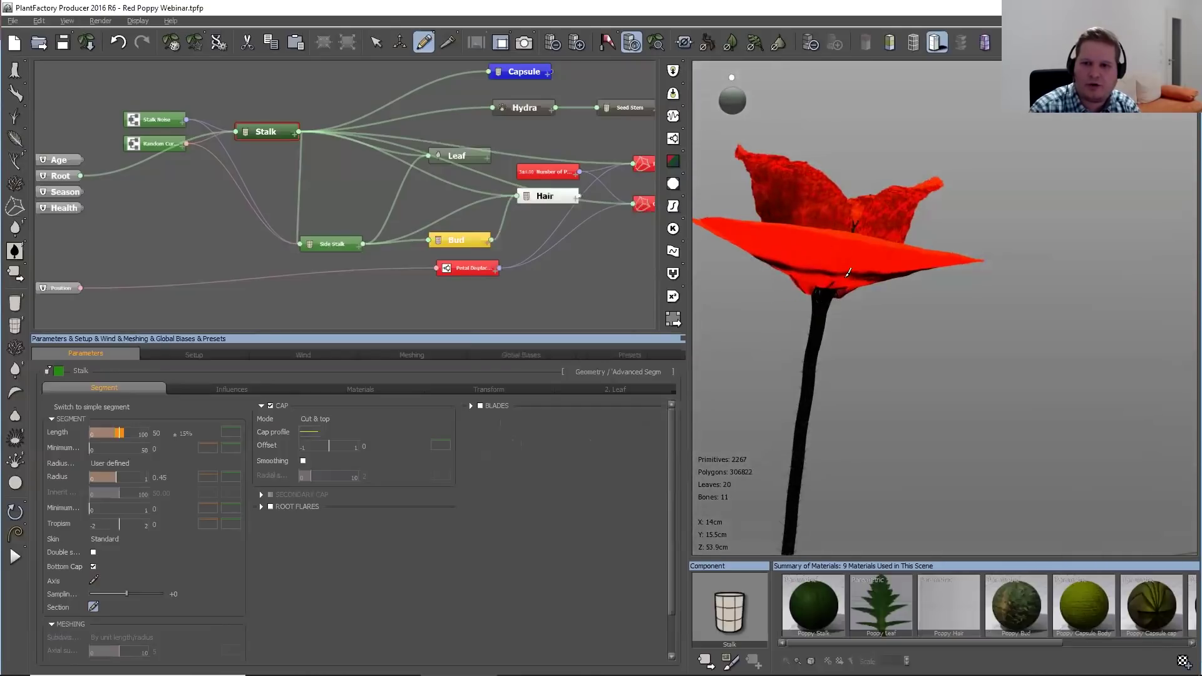
{"action": "middle_click_drag", "start_coordinate": [612, 247], "coordinate": [475, 233]}
{"action": "left_click_drag", "start_coordinate": [491, 135], "coordinate": [574, 214]}
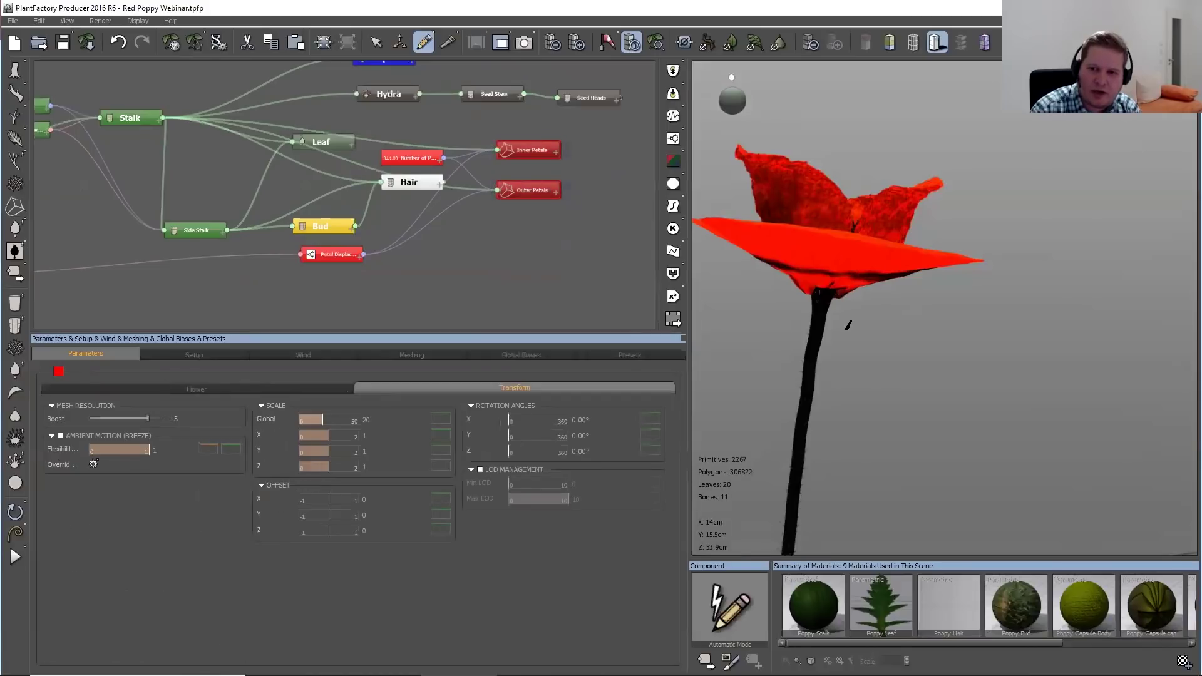
{"action": "scroll", "coordinate": [848, 325], "scroll_direction": "up", "scroll_amount": 5}
{"action": "left_click_drag", "start_coordinate": [848, 324], "coordinate": [845, 477]}
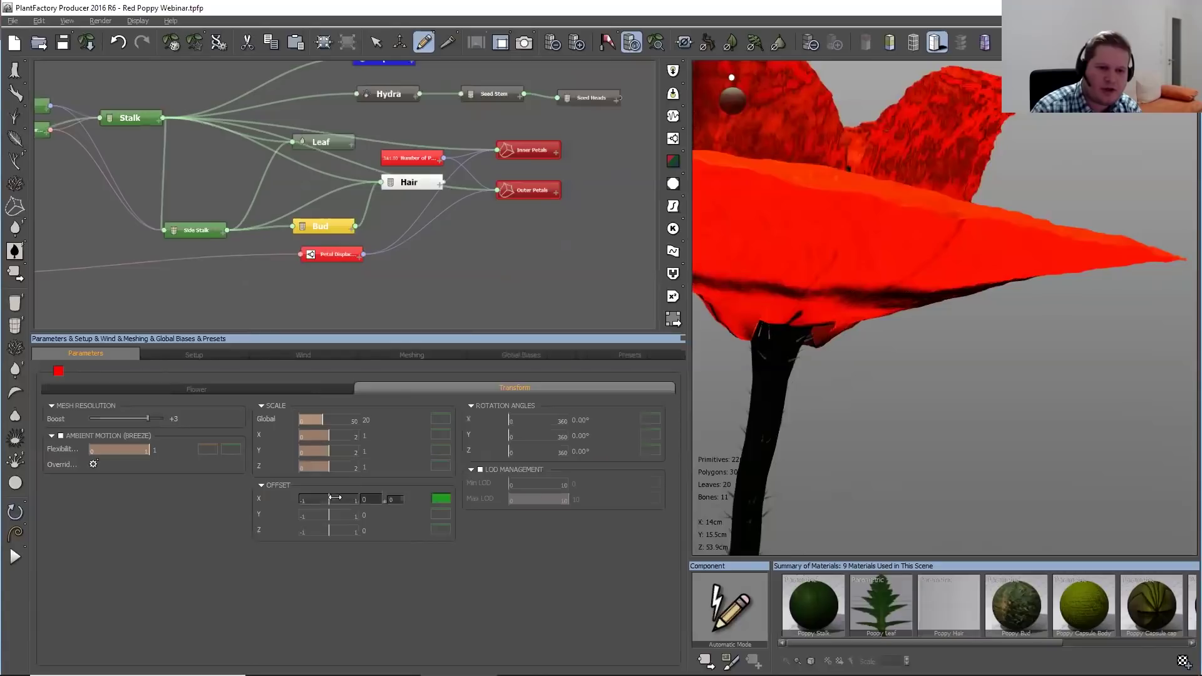
{"action": "left_click_drag", "start_coordinate": [334, 531], "coordinate": [349, 529]}
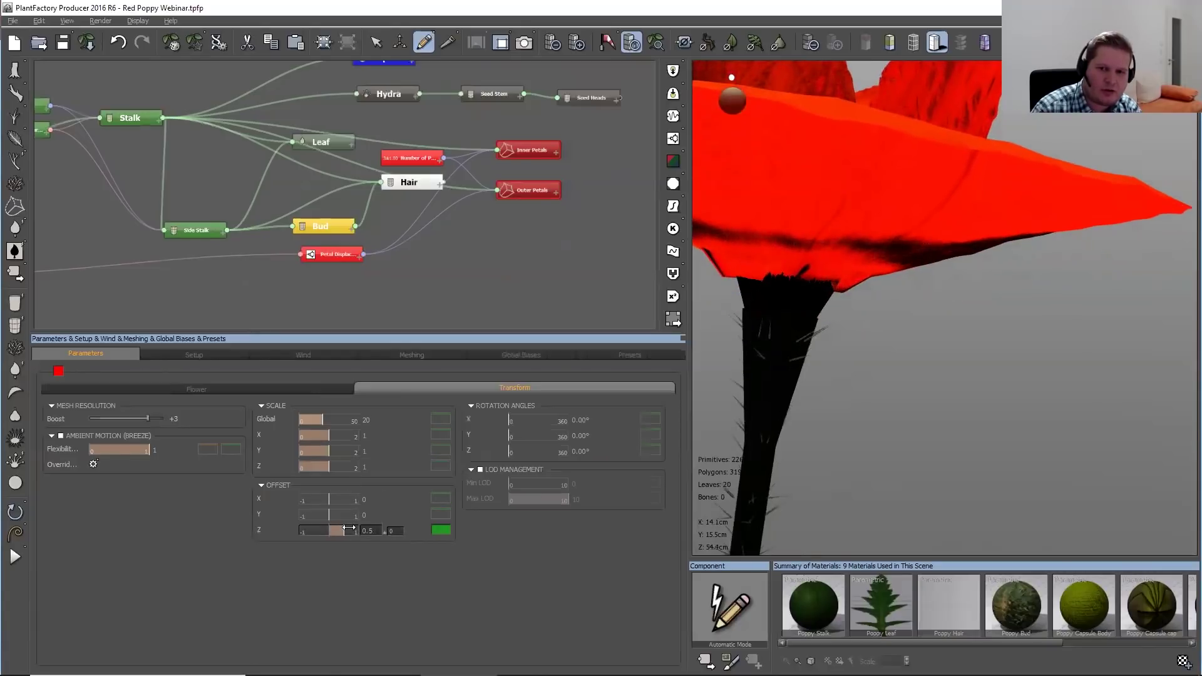
{"action": "left_click_drag", "start_coordinate": [346, 527], "coordinate": [345, 527]}
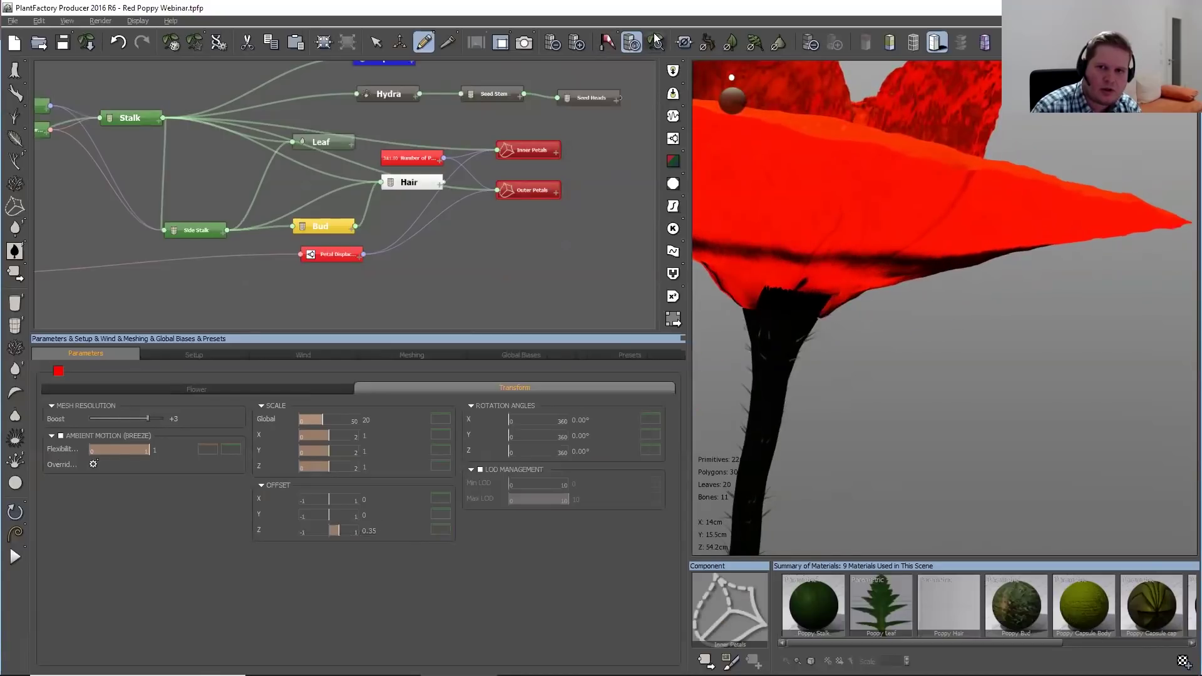
Examine the flower up close and the whole poppy plant from several angles
{"action": "scroll", "coordinate": [923, 279], "scroll_direction": "down", "scroll_amount": 5}
{"action": "left_click_drag", "start_coordinate": [922, 282], "coordinate": [941, 408]}
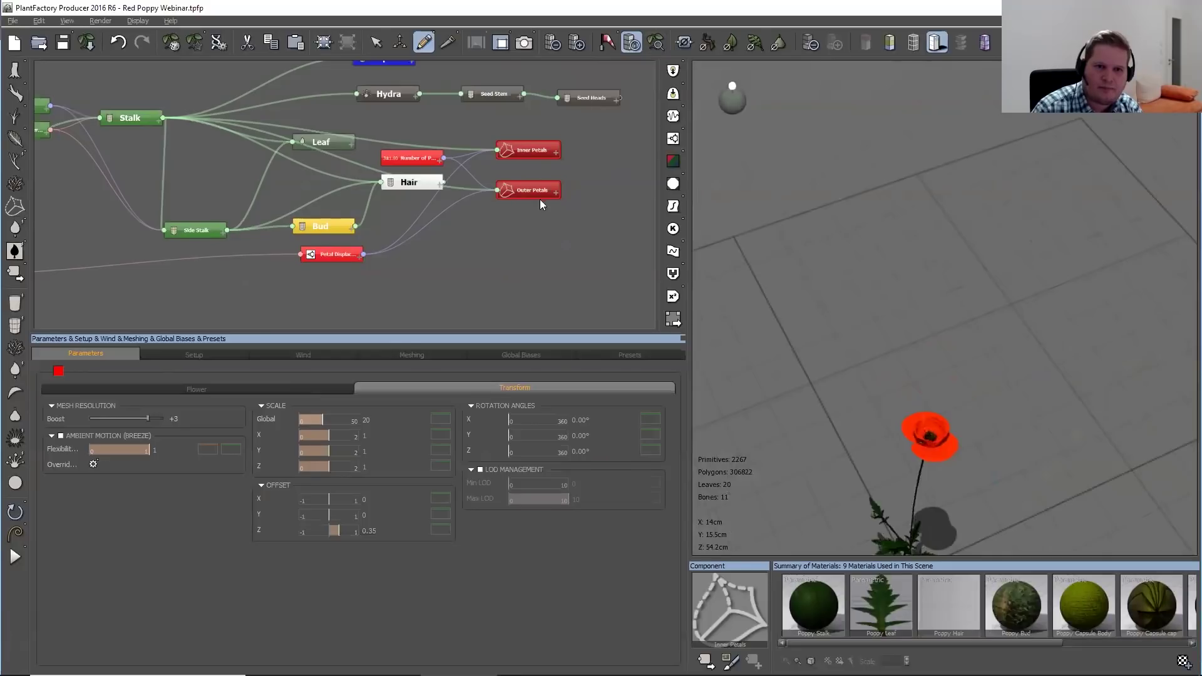
{"action": "scroll", "coordinate": [923, 251], "scroll_direction": "up", "scroll_amount": 5}
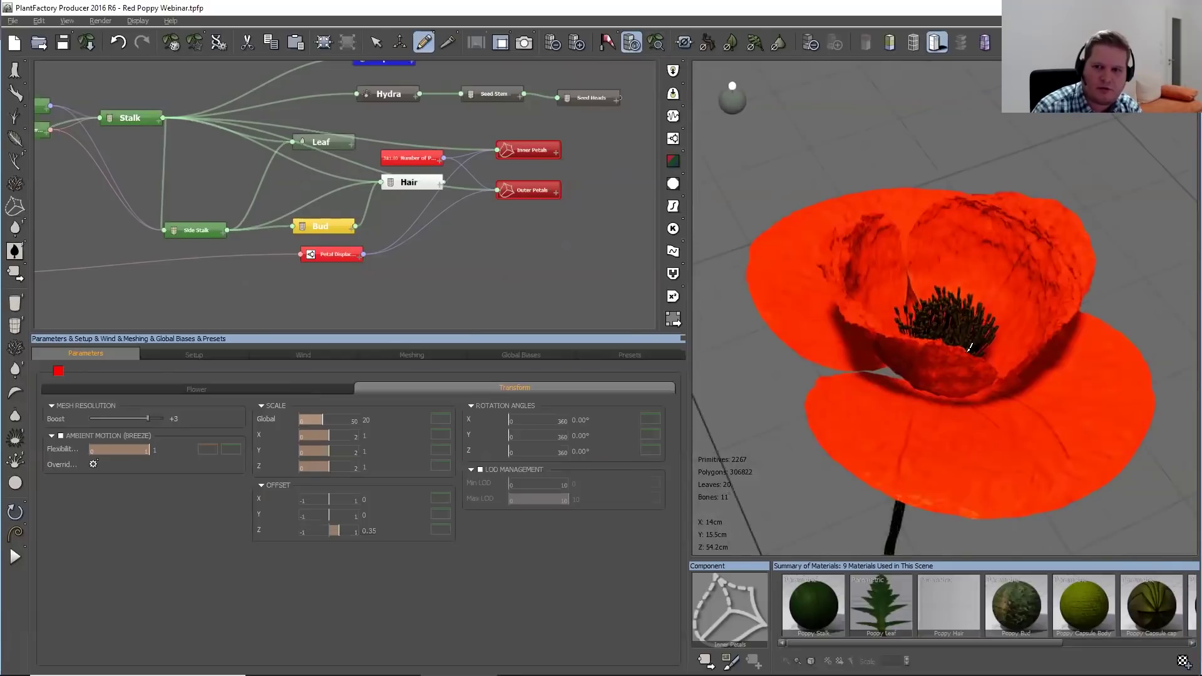
{"action": "scroll", "coordinate": [969, 348], "scroll_direction": "down", "scroll_amount": 5}
{"action": "scroll", "coordinate": [992, 494], "scroll_direction": "up", "scroll_amount": 5}
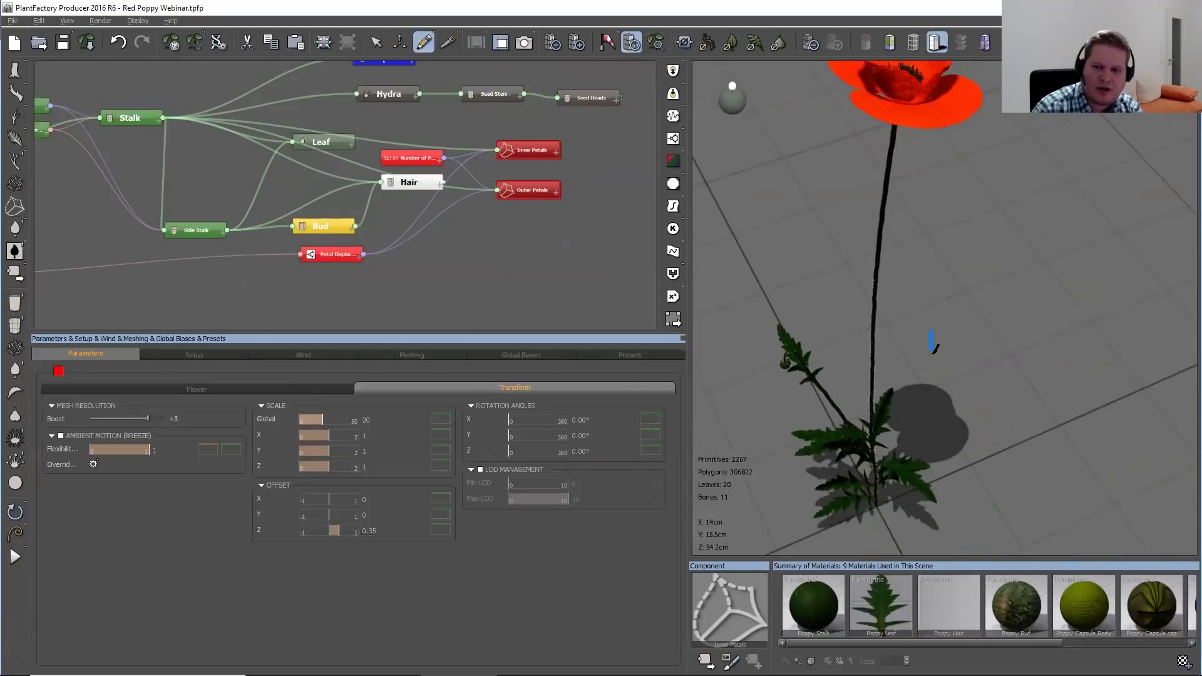
{"action": "scroll", "coordinate": [934, 346], "scroll_direction": "up", "scroll_amount": 2}
{"action": "scroll", "coordinate": [936, 338], "scroll_direction": "down", "scroll_amount": 5}
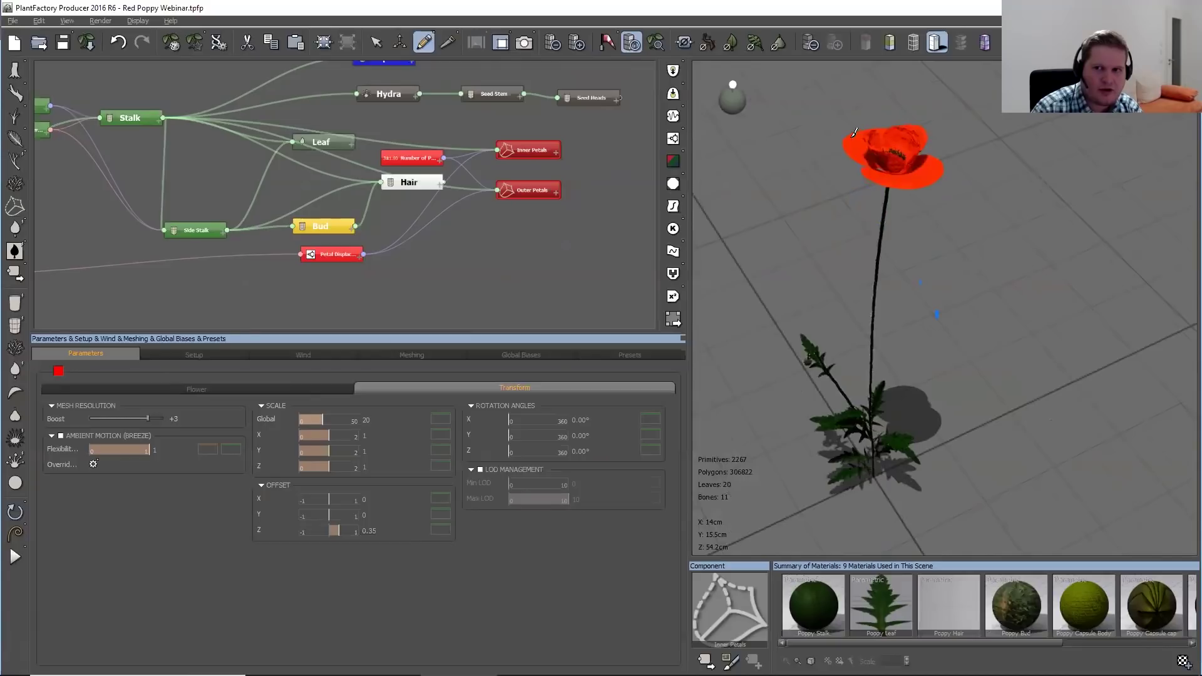
{"action": "left_click_drag", "start_coordinate": [930, 223], "coordinate": [913, 133]}
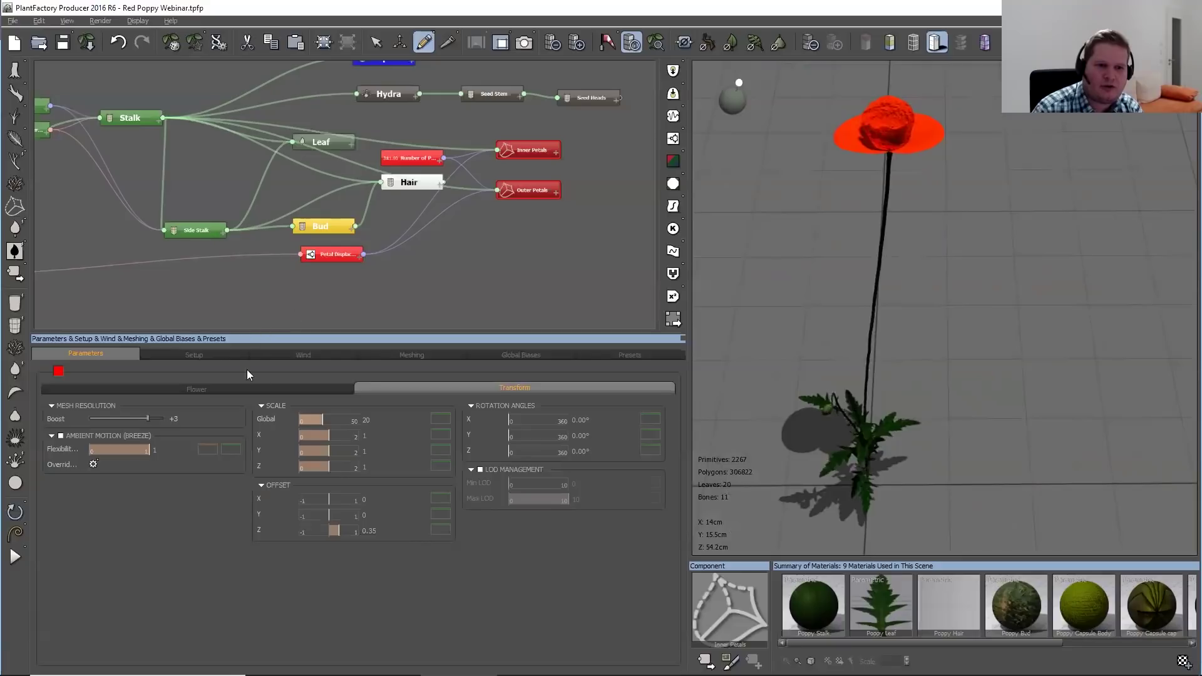
Inspect the axis spline of the Inner Petals in the Axis Spline Editor and close it without changes
{"action": "left_click", "coordinate": [233, 392]}
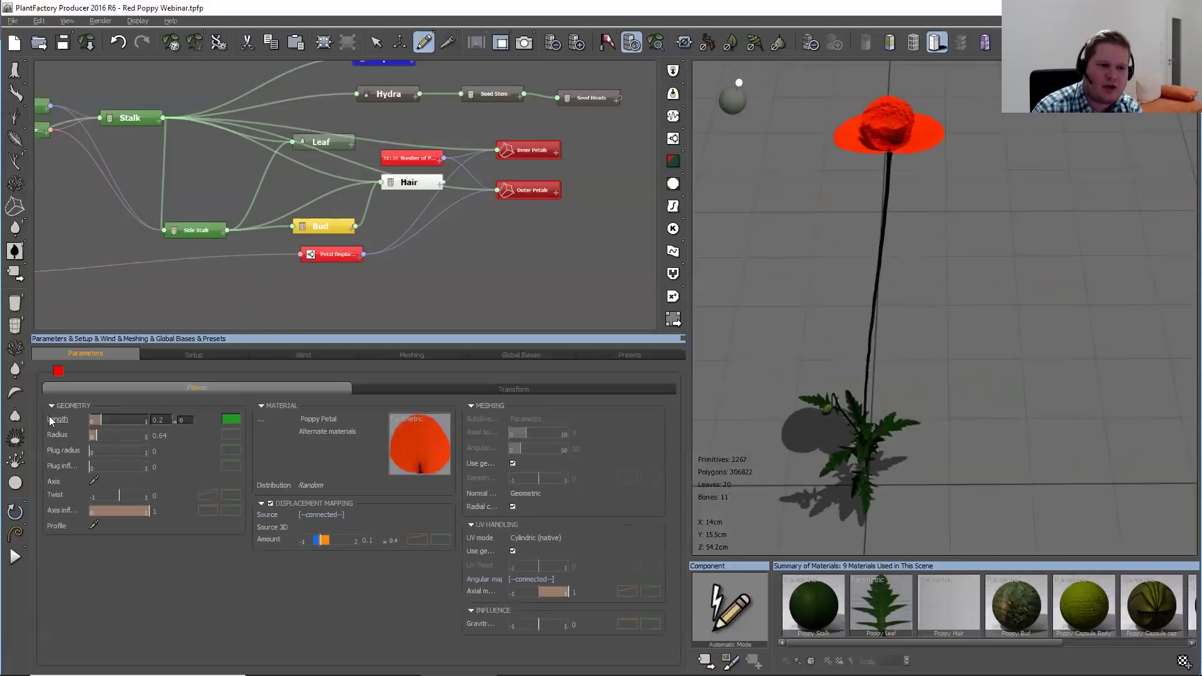
{"action": "left_click", "coordinate": [93, 480]}
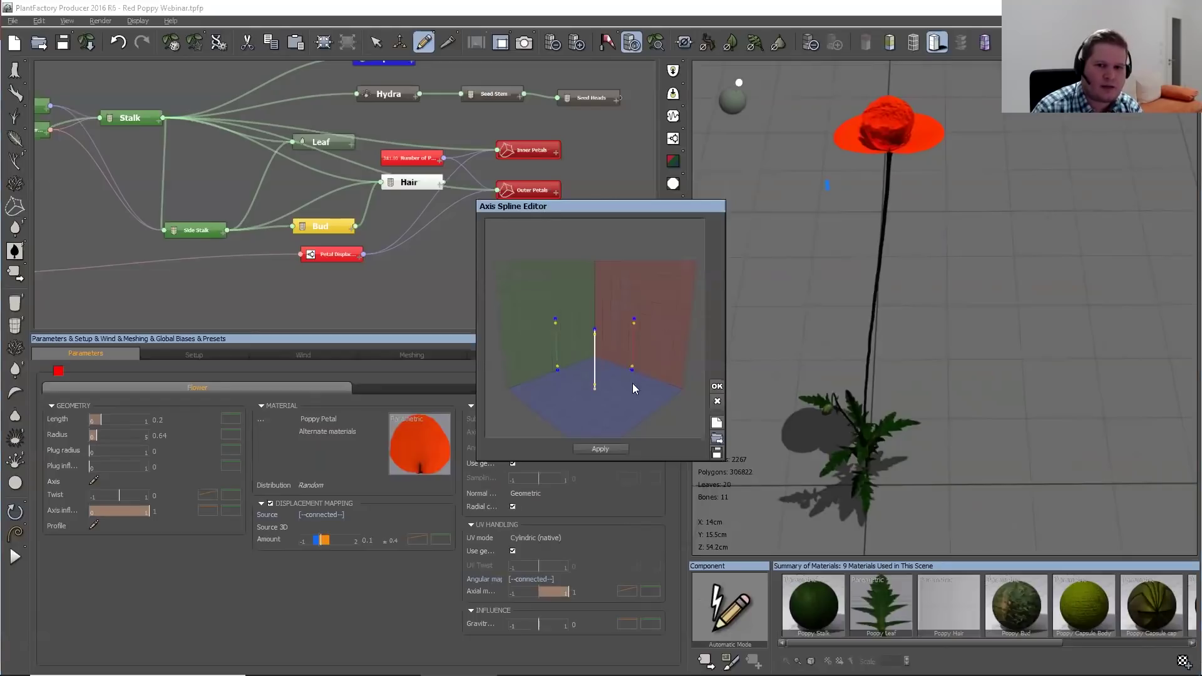
{"action": "left_click", "coordinate": [717, 401]}
Generate several new variations of the poppy plant and check the flower and stalk from different angles
{"action": "left_click_drag", "start_coordinate": [954, 277], "coordinate": [894, 149]}
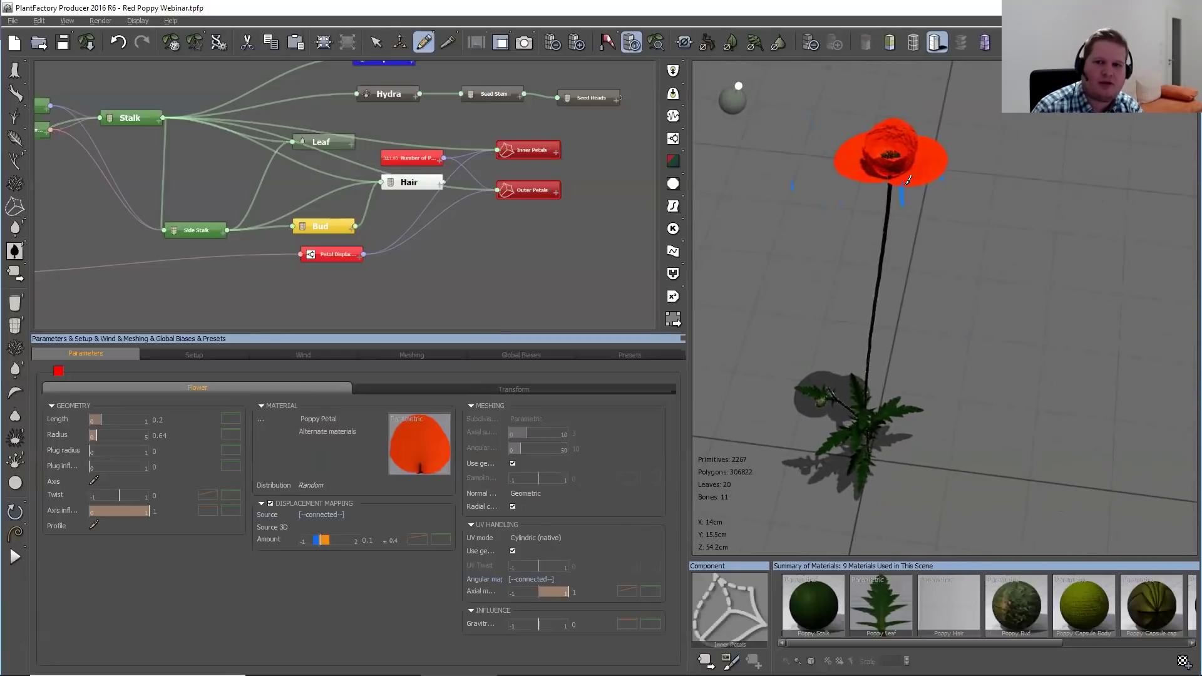
{"action": "left_click_drag", "start_coordinate": [863, 261], "coordinate": [867, 294]}
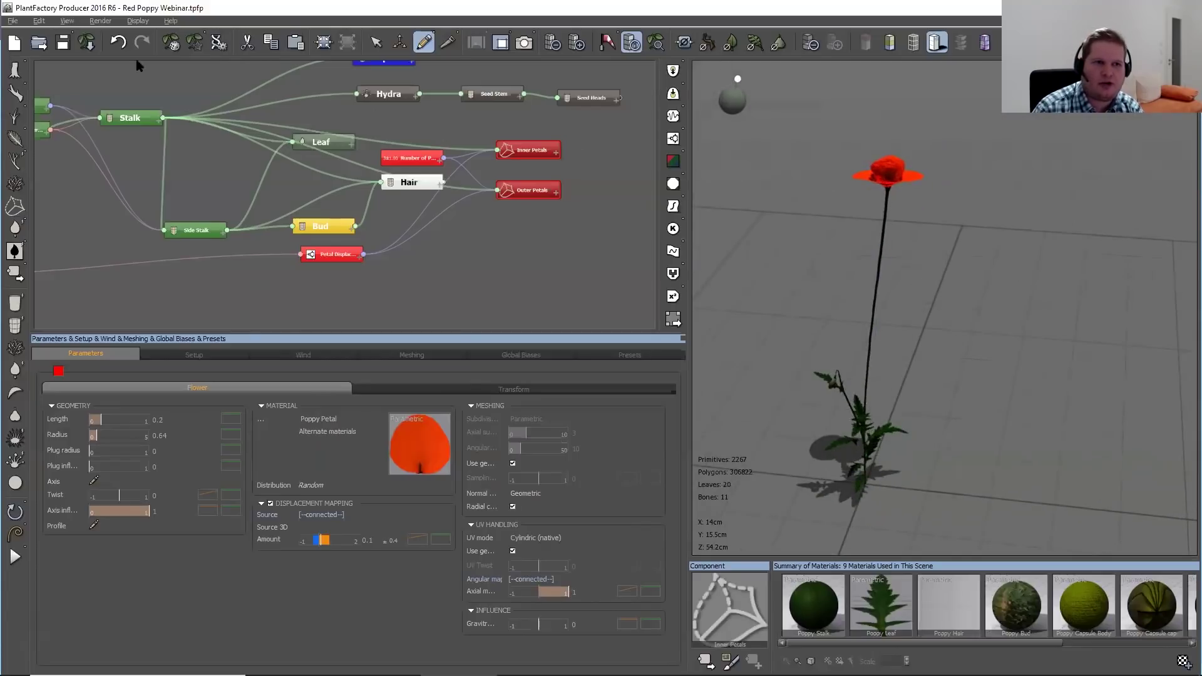
{"action": "left_click", "coordinate": [172, 43]}
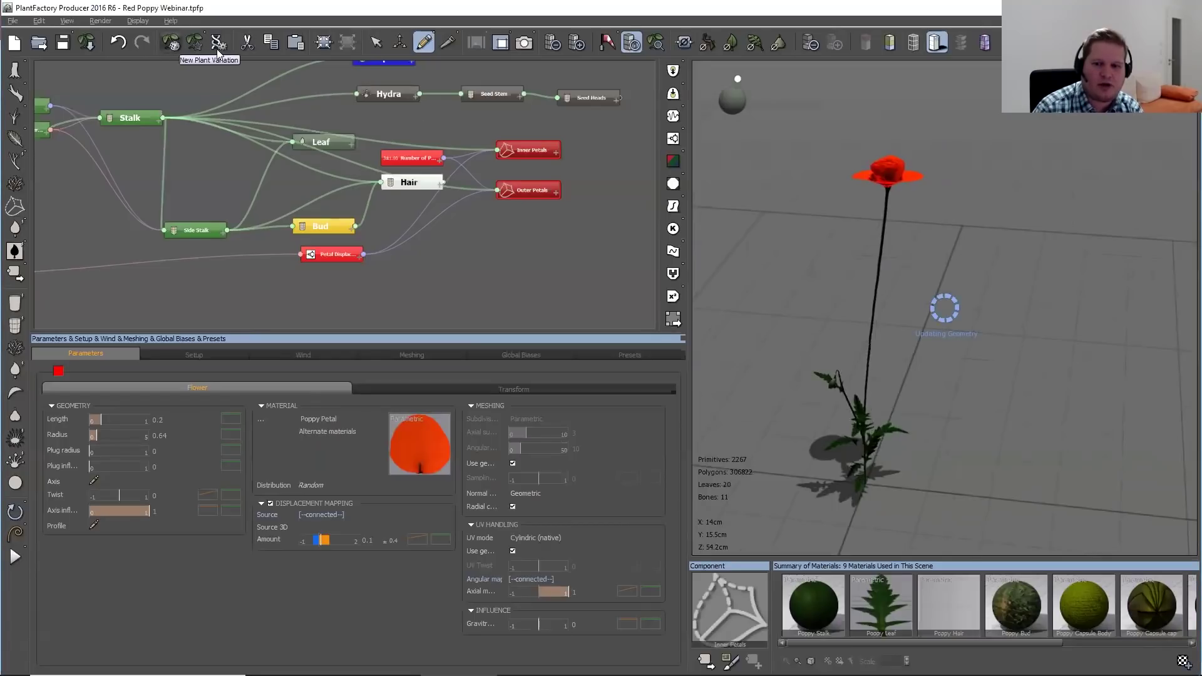
{"action": "left_click", "coordinate": [549, 44]}
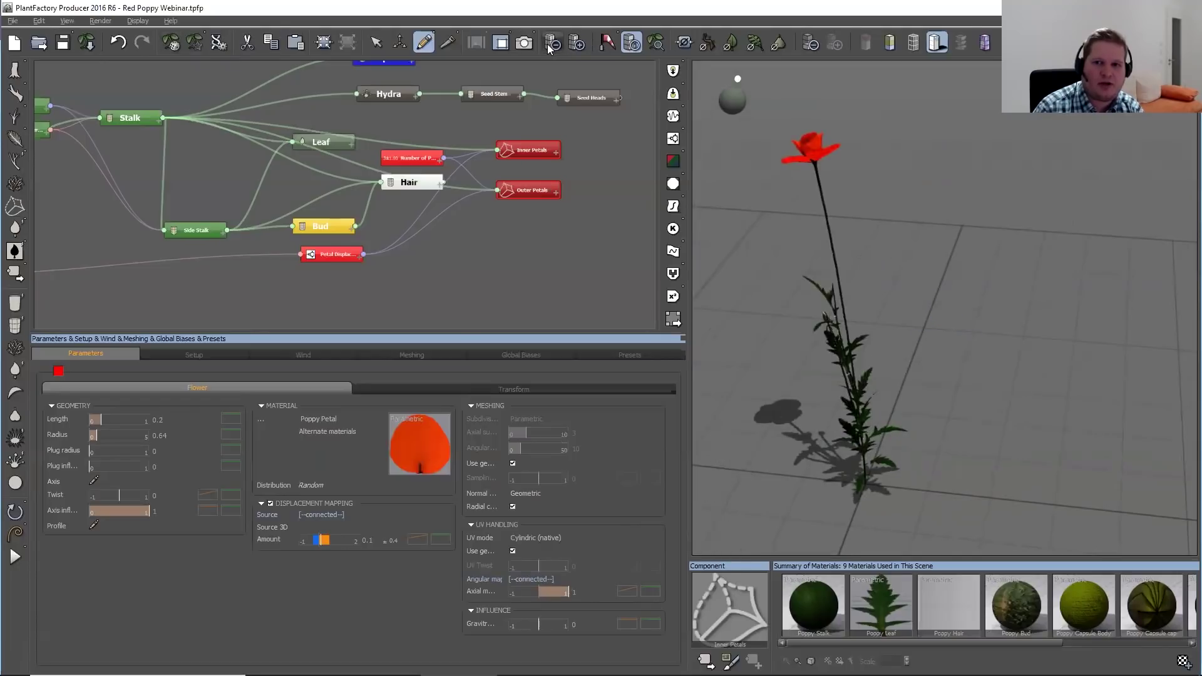
{"action": "left_click", "coordinate": [169, 47]}
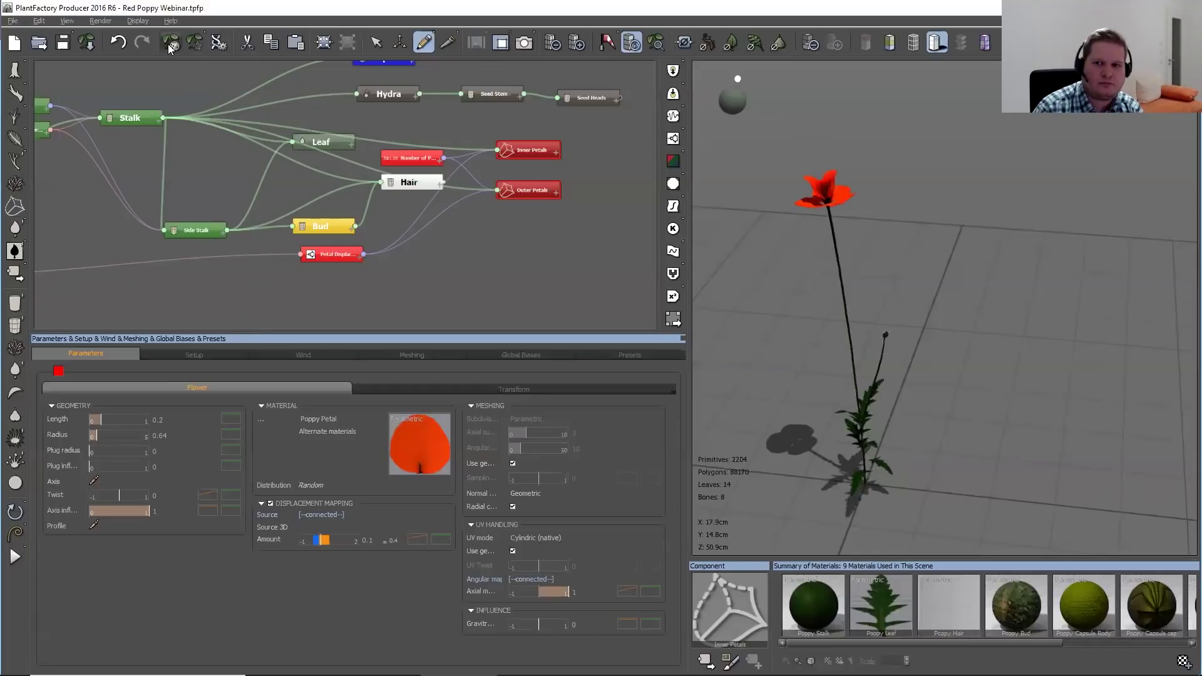
{"action": "left_click", "coordinate": [169, 48]}
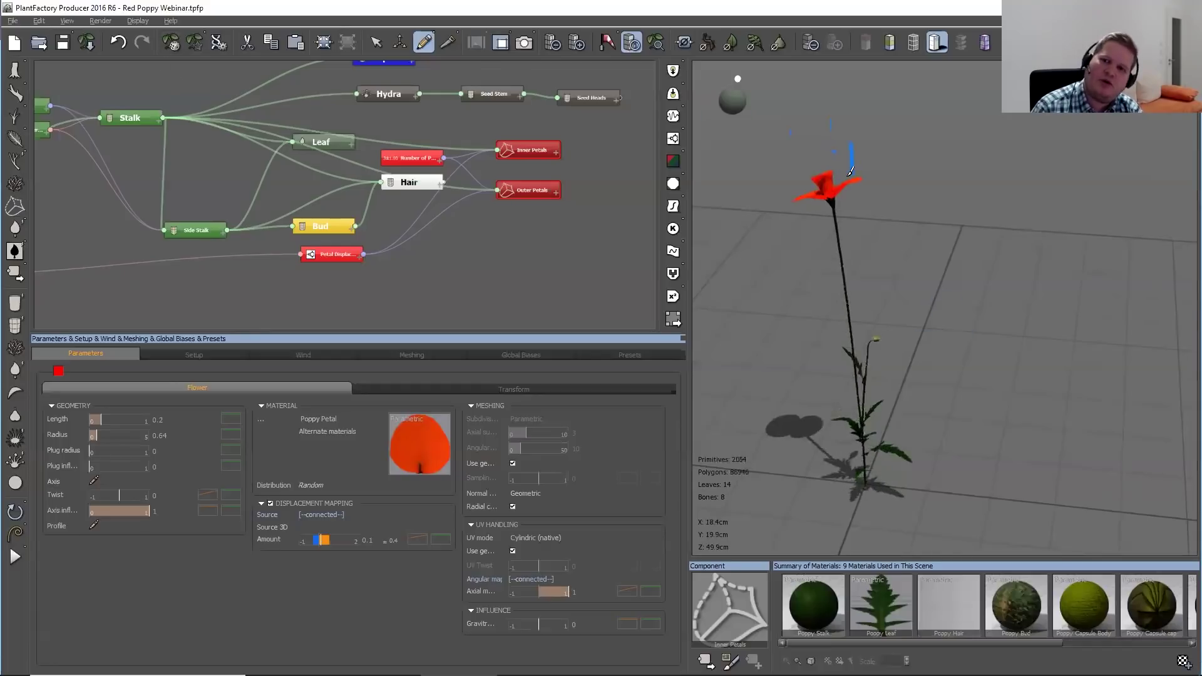
{"action": "left_click_drag", "start_coordinate": [820, 197], "coordinate": [818, 175]}
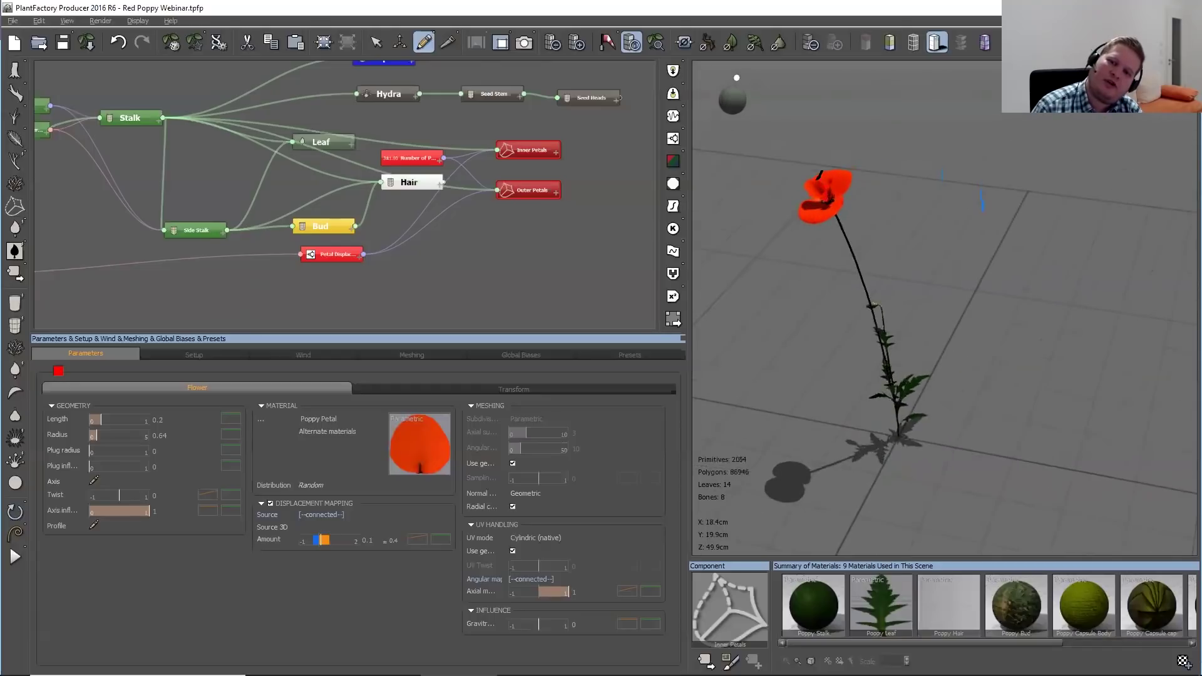
{"action": "left_click_drag", "start_coordinate": [874, 214], "coordinate": [920, 222]}
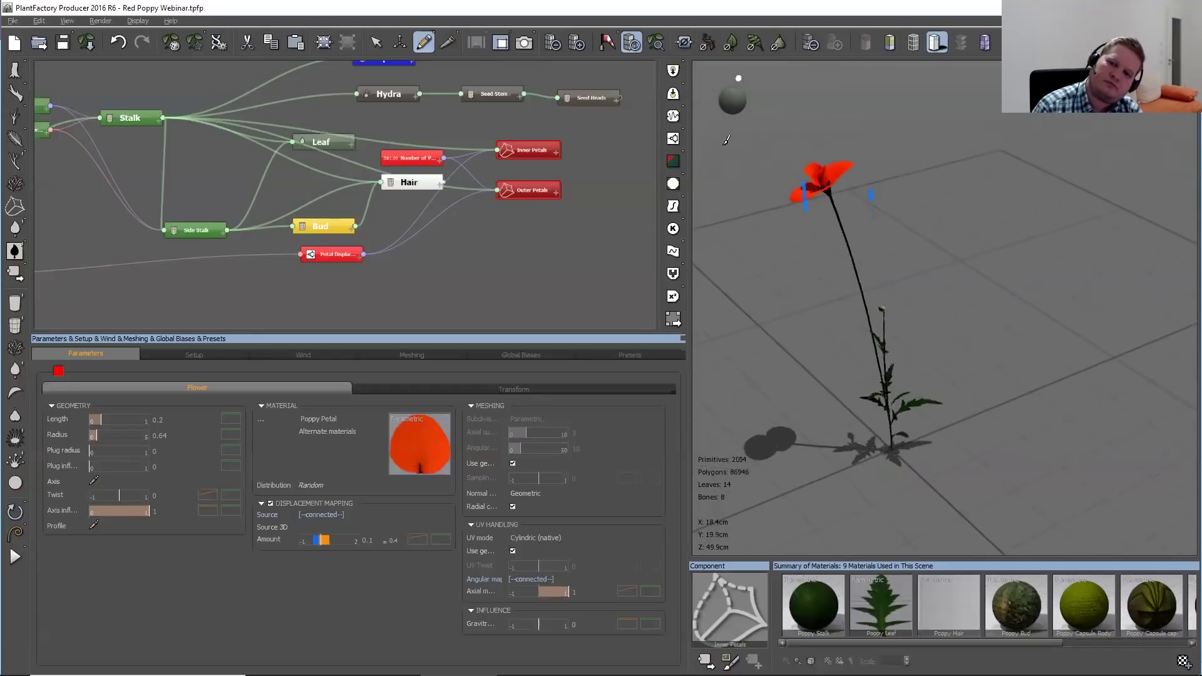
Produce further random variations of the poppy and examine the differing flower, leaves and bud from the side and above
{"action": "left_click", "coordinate": [169, 42]}
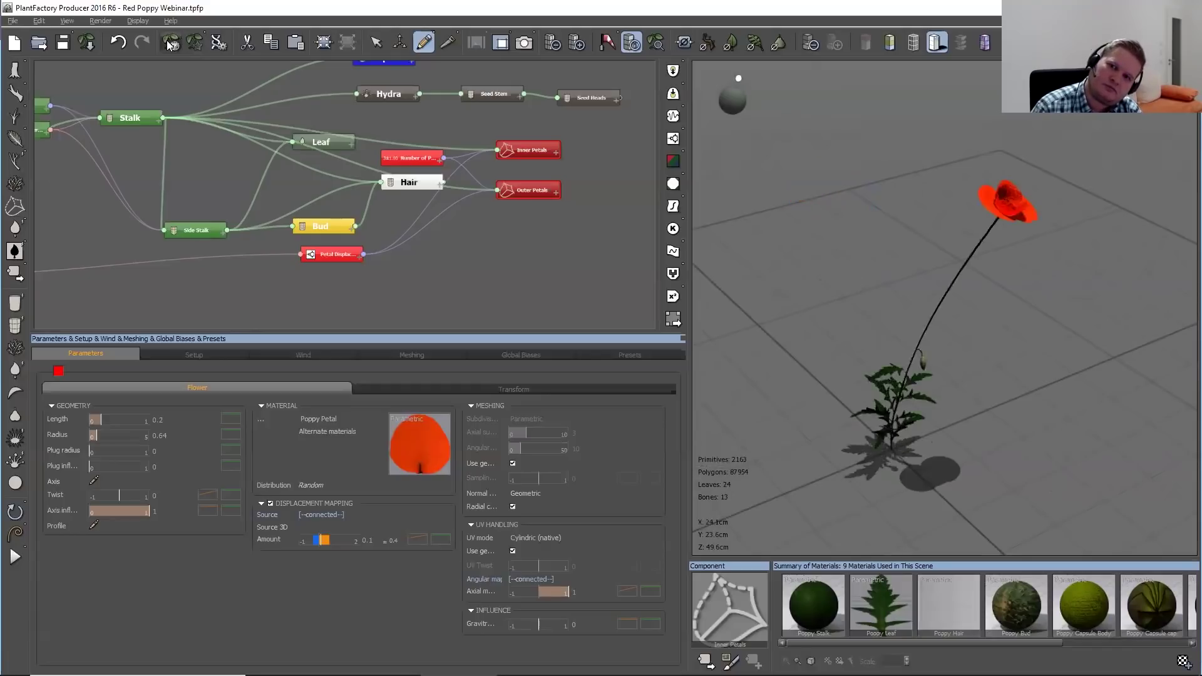
{"action": "left_click", "coordinate": [169, 42]}
{"action": "left_click_drag", "start_coordinate": [916, 271], "coordinate": [813, 238]}
{"action": "left_click", "coordinate": [172, 45]}
{"action": "left_click", "coordinate": [173, 45]}
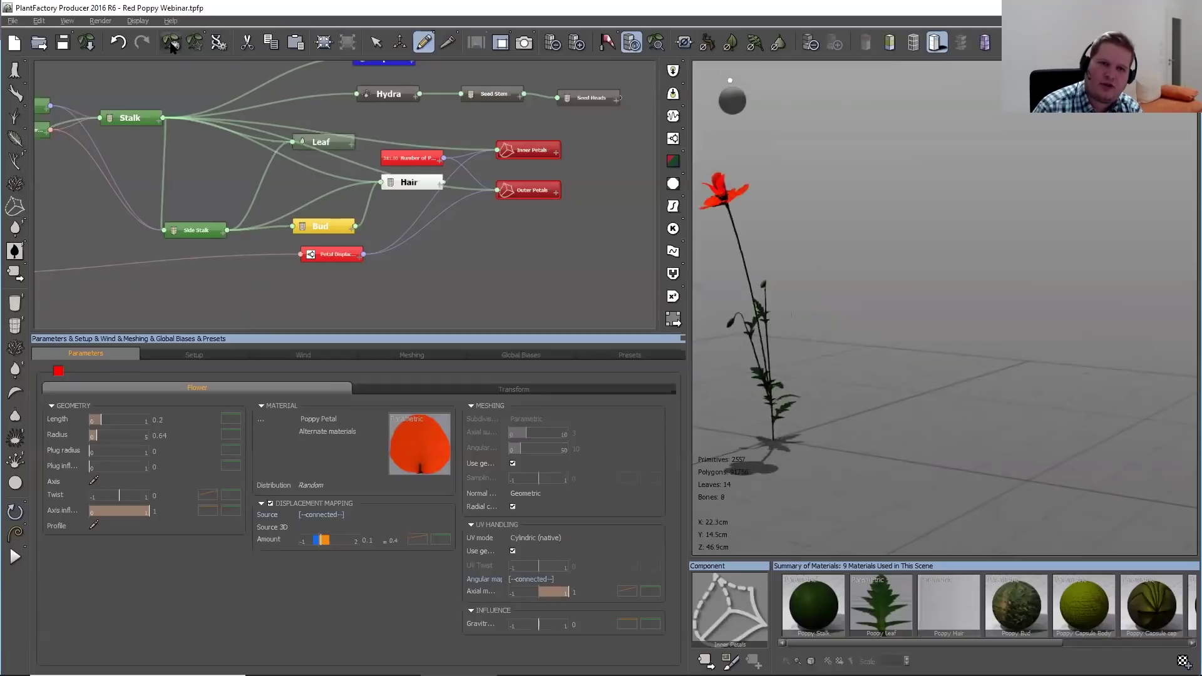
{"action": "left_click", "coordinate": [173, 45]}
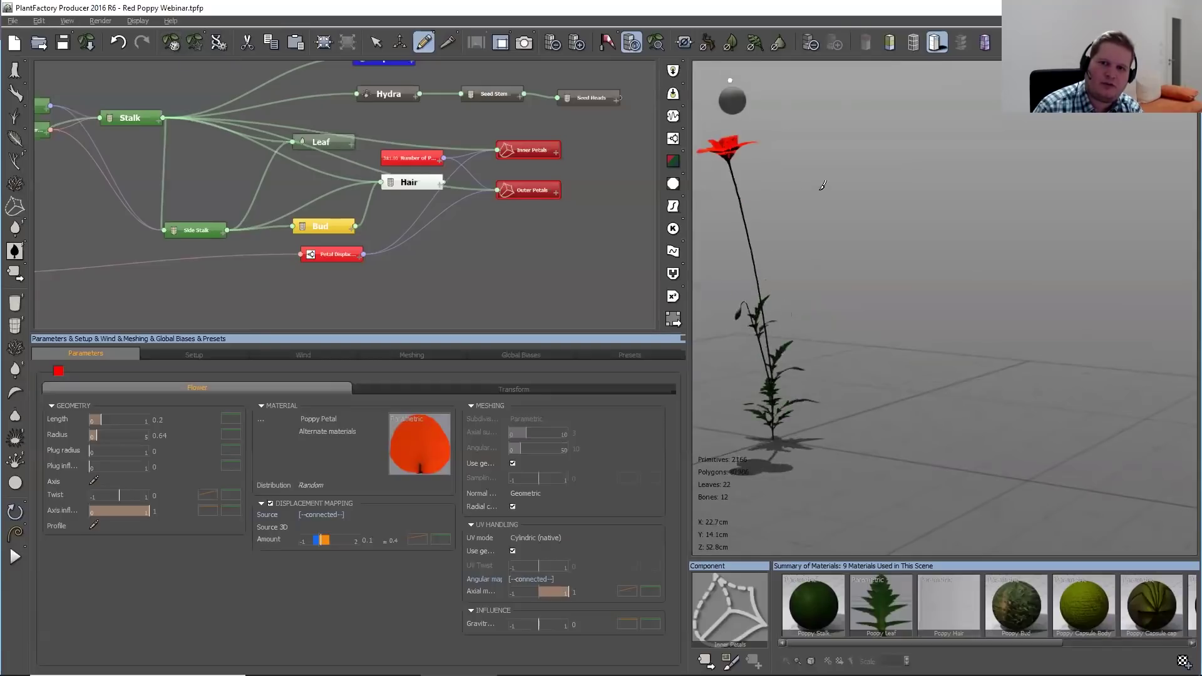
{"action": "left_click_drag", "start_coordinate": [805, 203], "coordinate": [964, 350]}
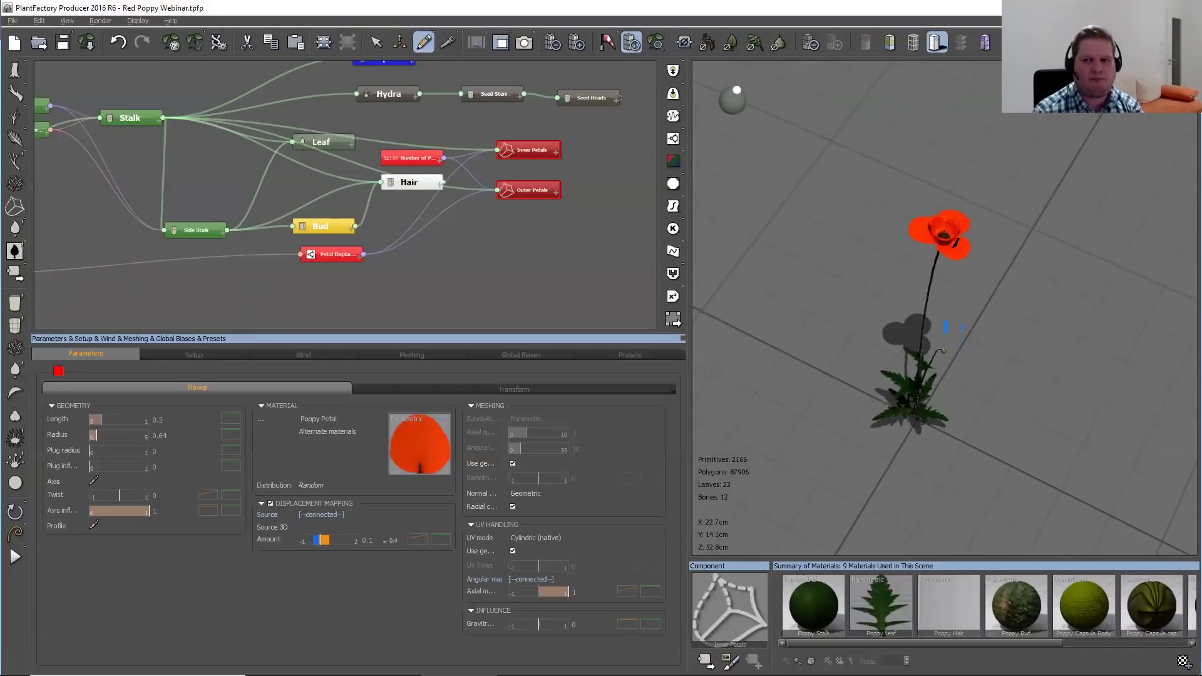
{"action": "left_click_drag", "start_coordinate": [961, 367], "coordinate": [933, 438]}
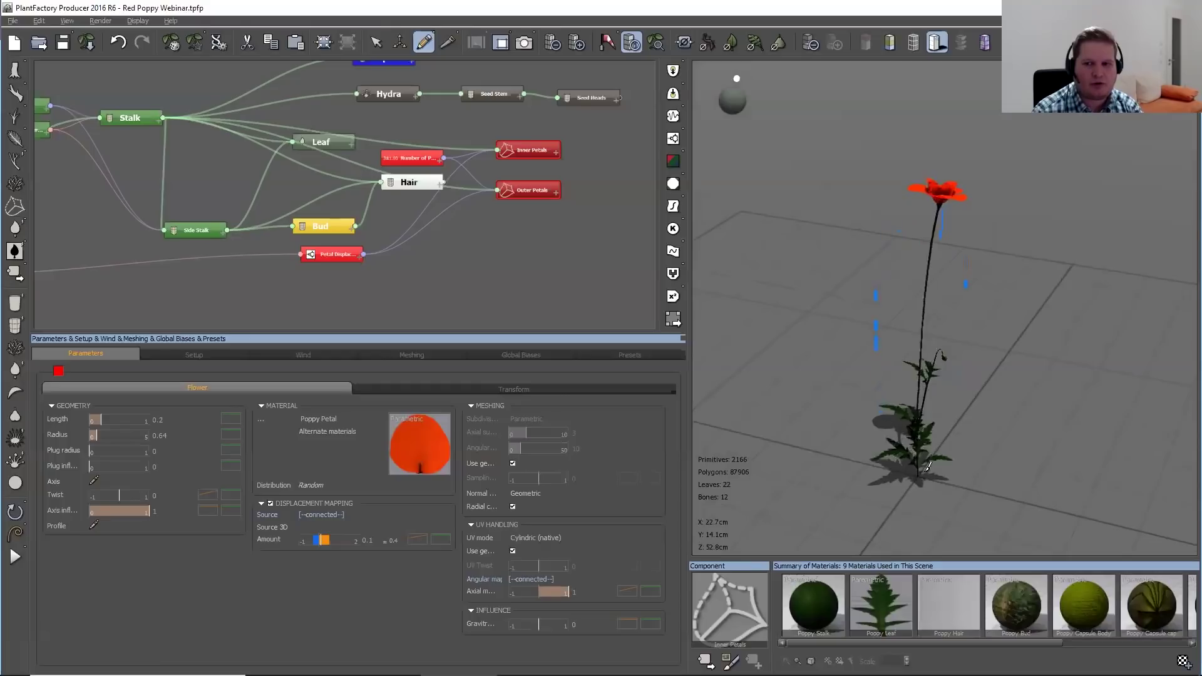
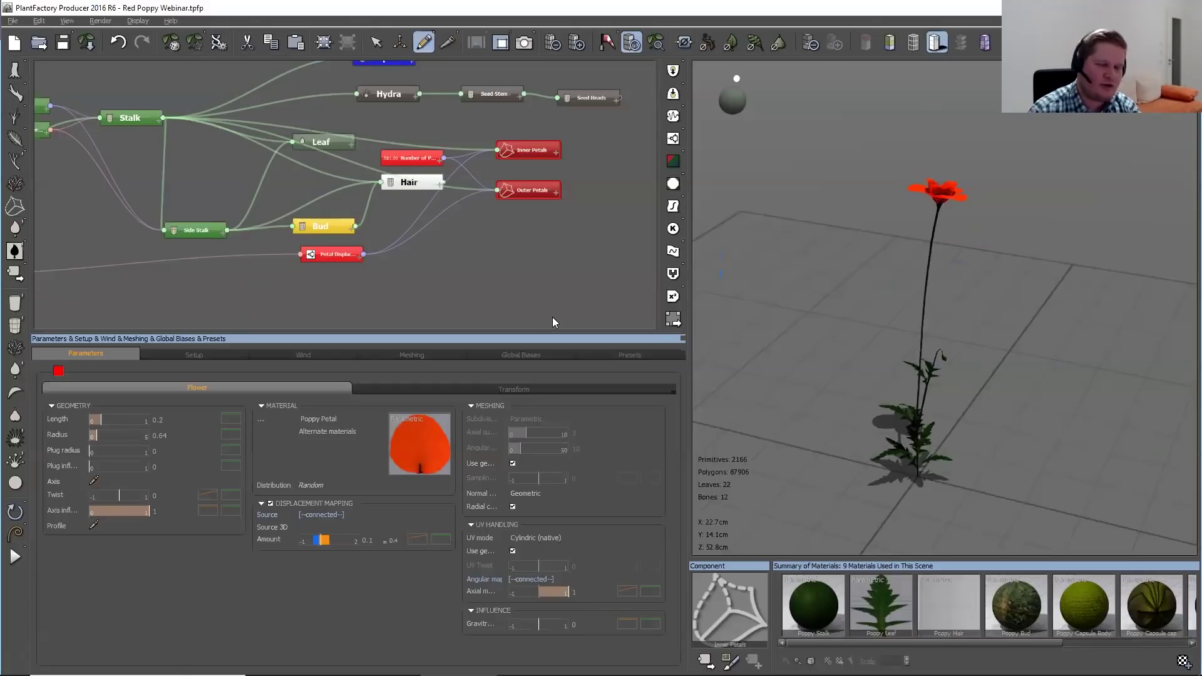
View the plant's presets, and set the base value of the Number of Petals random range to 5
{"action": "left_click", "coordinate": [643, 356]}
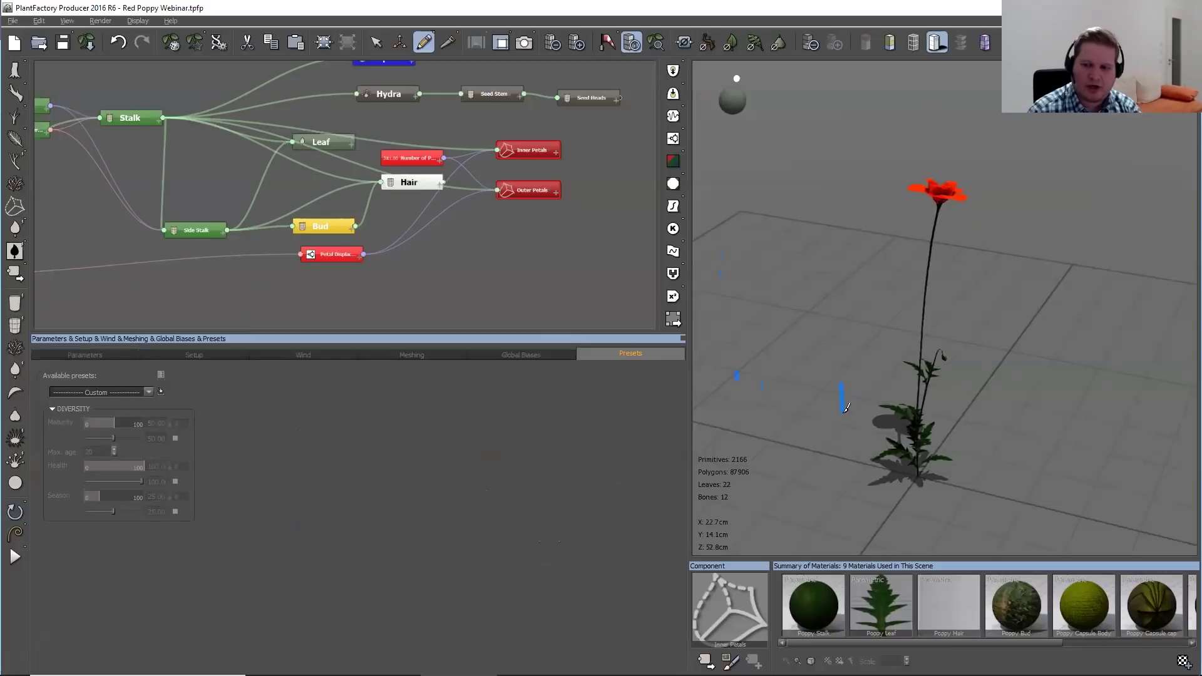
{"action": "left_click_drag", "start_coordinate": [1000, 410], "coordinate": [927, 434]}
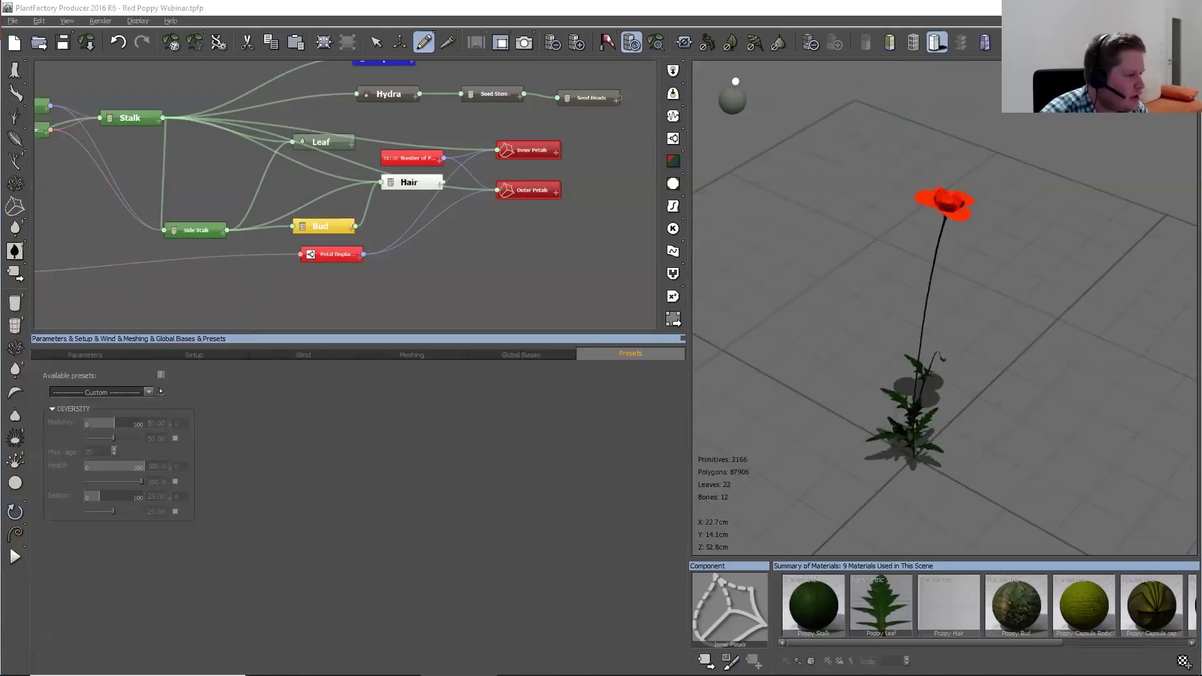
{"action": "left_click", "coordinate": [392, 158]}
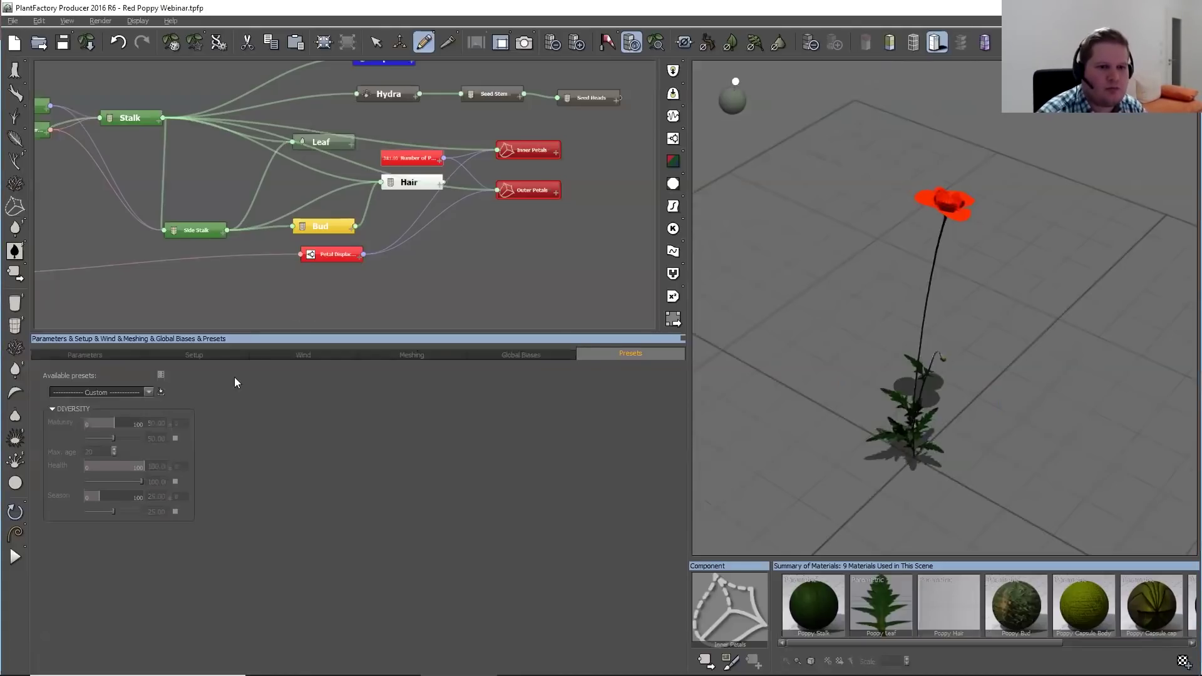
{"action": "left_click", "coordinate": [211, 389]}
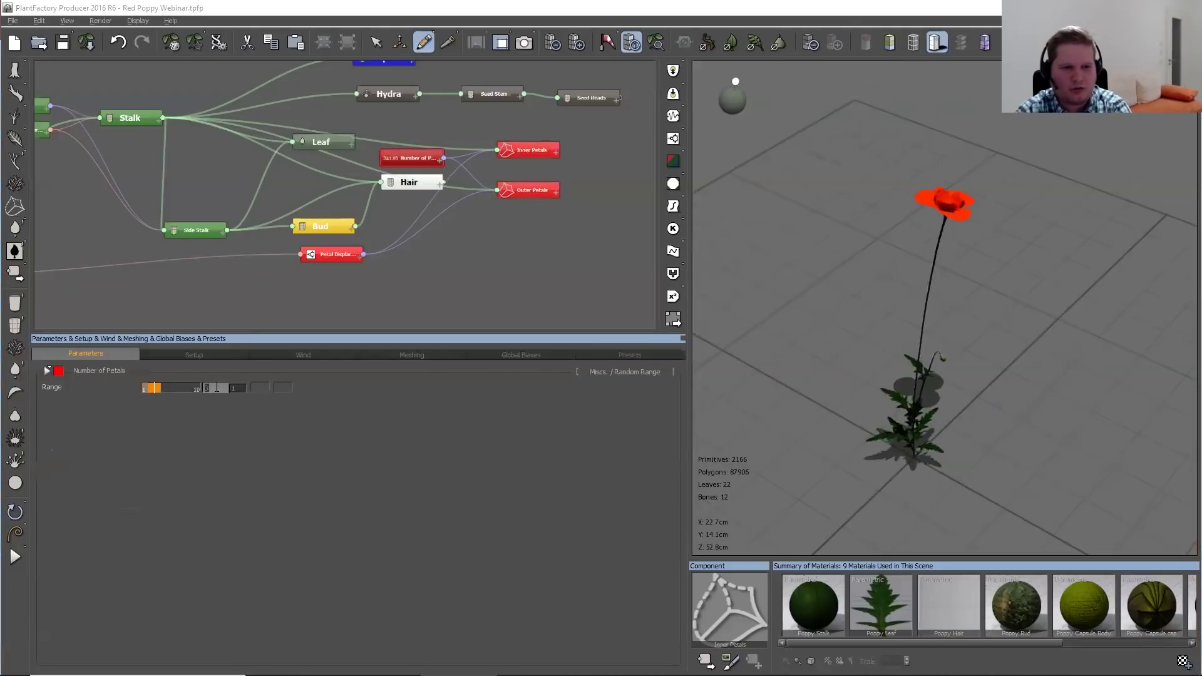
{"action": "type", "text": "5"}
{"action": "left_click", "coordinate": [238, 388]}
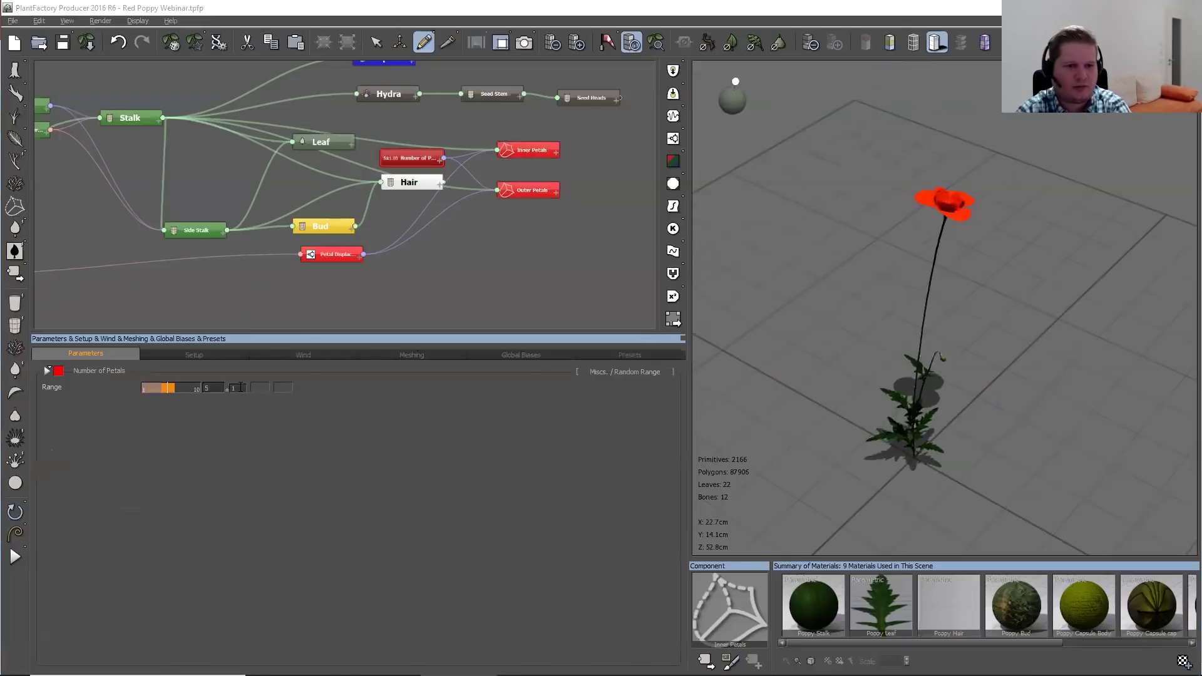
Examine the flower from above and shift the preview light so it casts long shadows across the ground
{"action": "left_click_drag", "start_coordinate": [972, 231], "coordinate": [973, 286]}
{"action": "scroll", "coordinate": [974, 286], "scroll_direction": "up", "scroll_amount": 3}
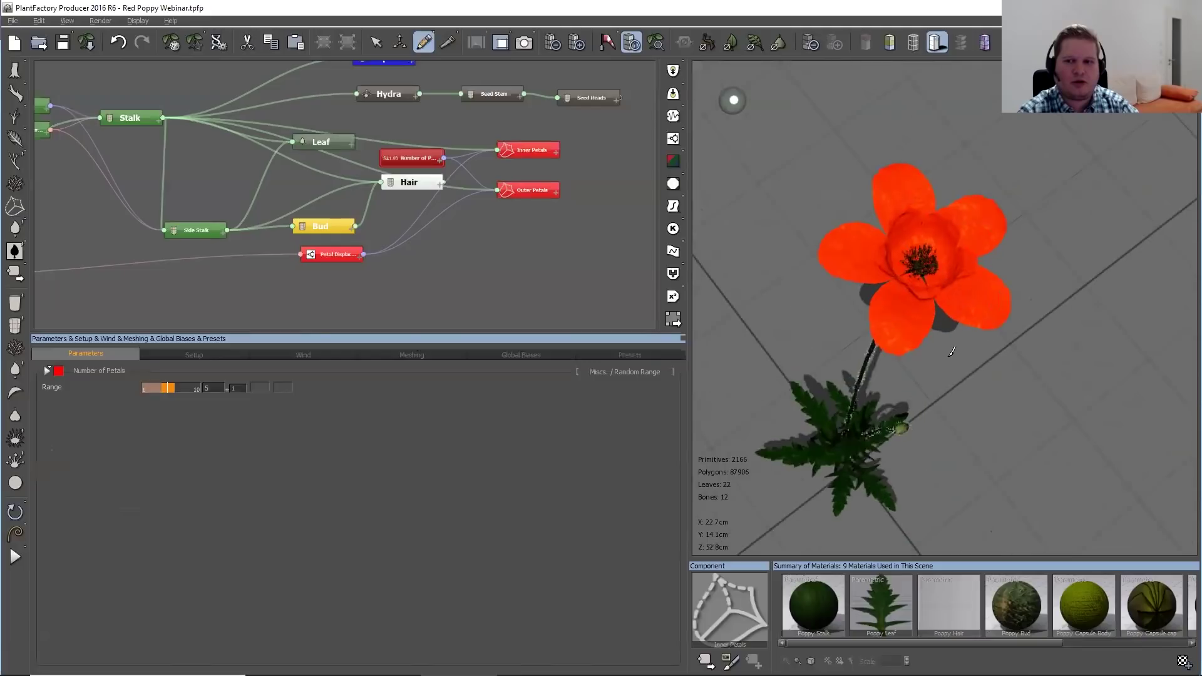
{"action": "mouse_move", "coordinate": [956, 351]}
{"action": "left_mouse_down"}
{"action": "mouse_move", "coordinate": [949, 269]}
{"action": "mouse_move", "coordinate": [944, 331]}
{"action": "left_mouse_up"}
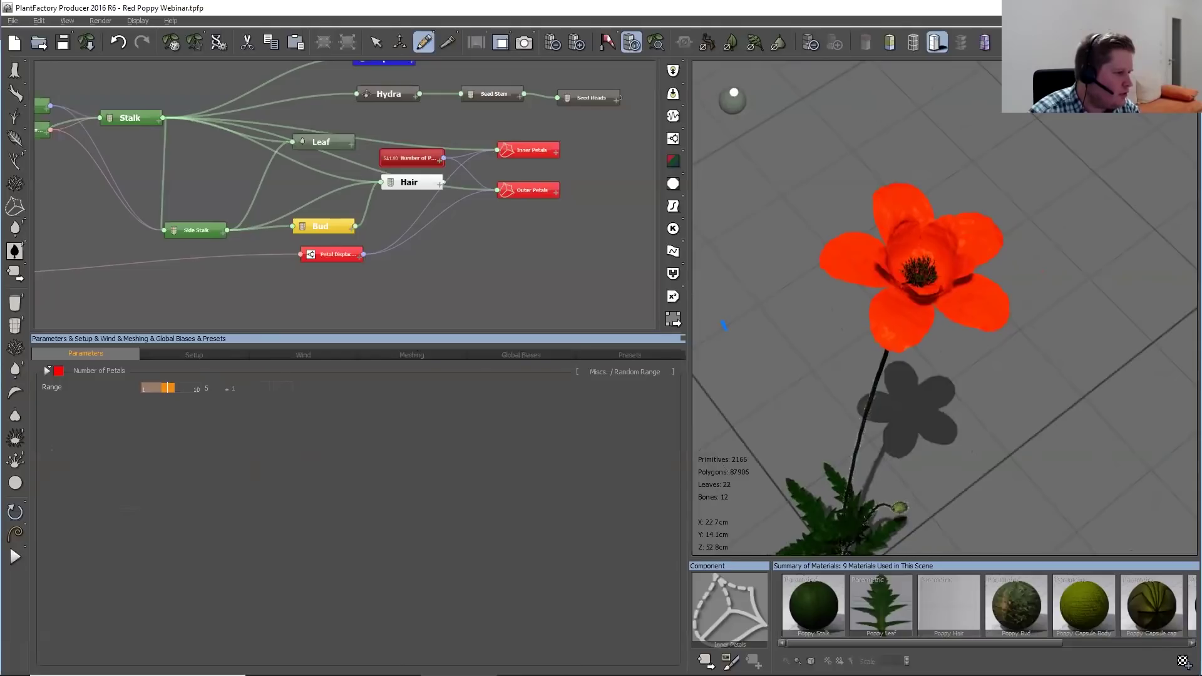
{"action": "scroll", "coordinate": [876, 413], "scroll_direction": "down", "scroll_amount": 2}
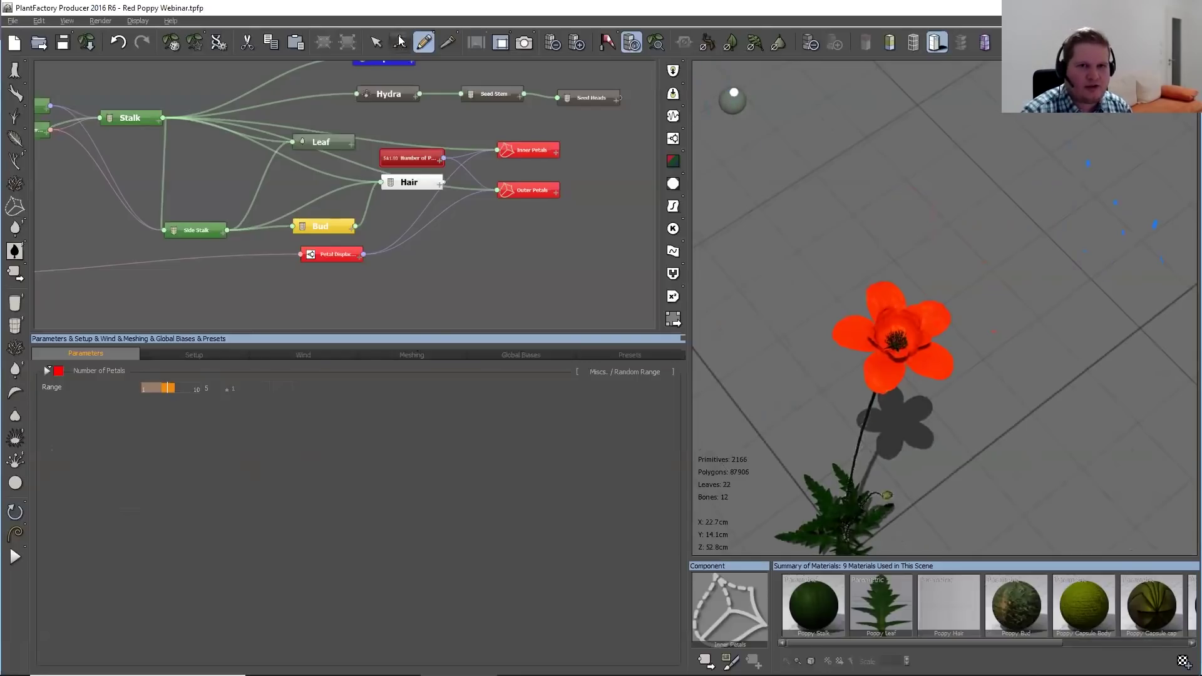
{"action": "key", "text": "Escape"}
{"action": "left_click_drag", "start_coordinate": [738, 99], "coordinate": [701, 106]}
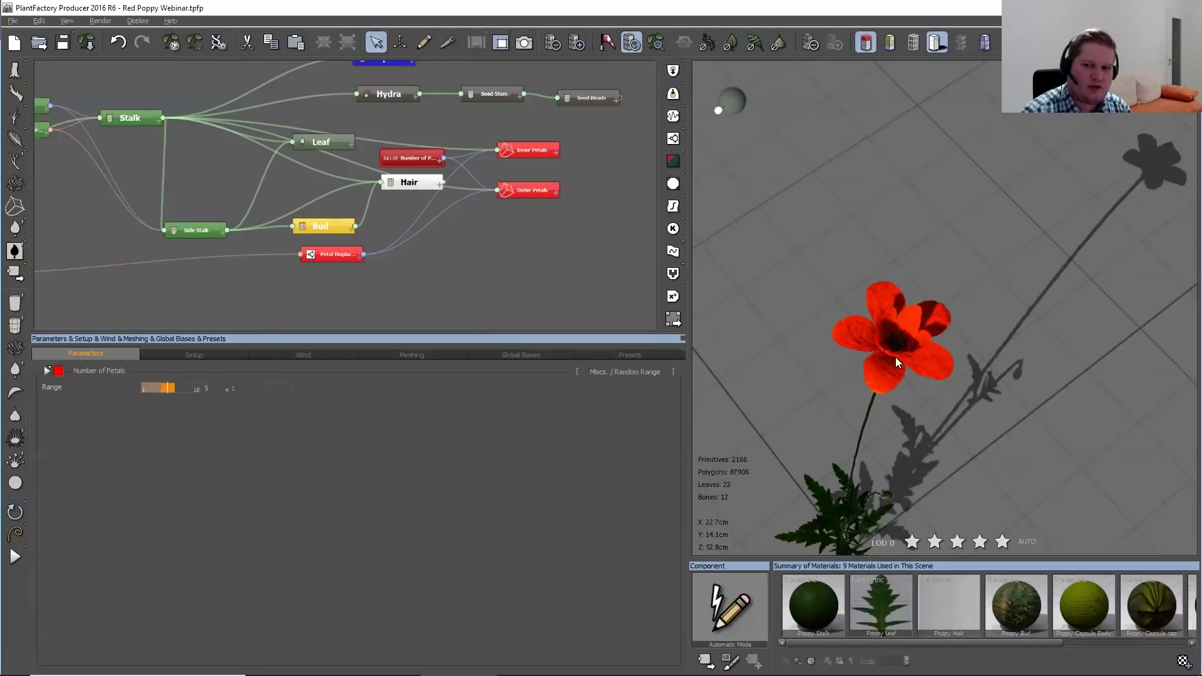
{"action": "scroll", "coordinate": [894, 371], "scroll_direction": "down", "scroll_amount": 3}
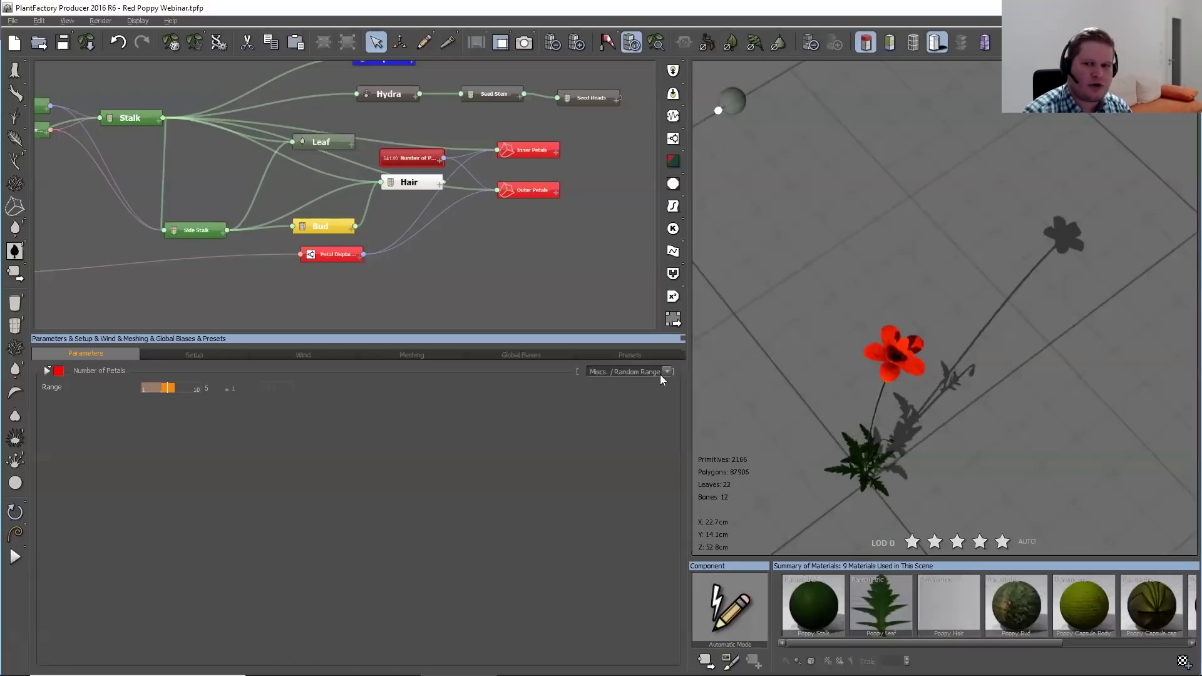
Set the placement arrangement of the leaves on the Stalk to Orthogonal alternate
{"action": "right_click_drag", "start_coordinate": [259, 164], "coordinate": [379, 186]}
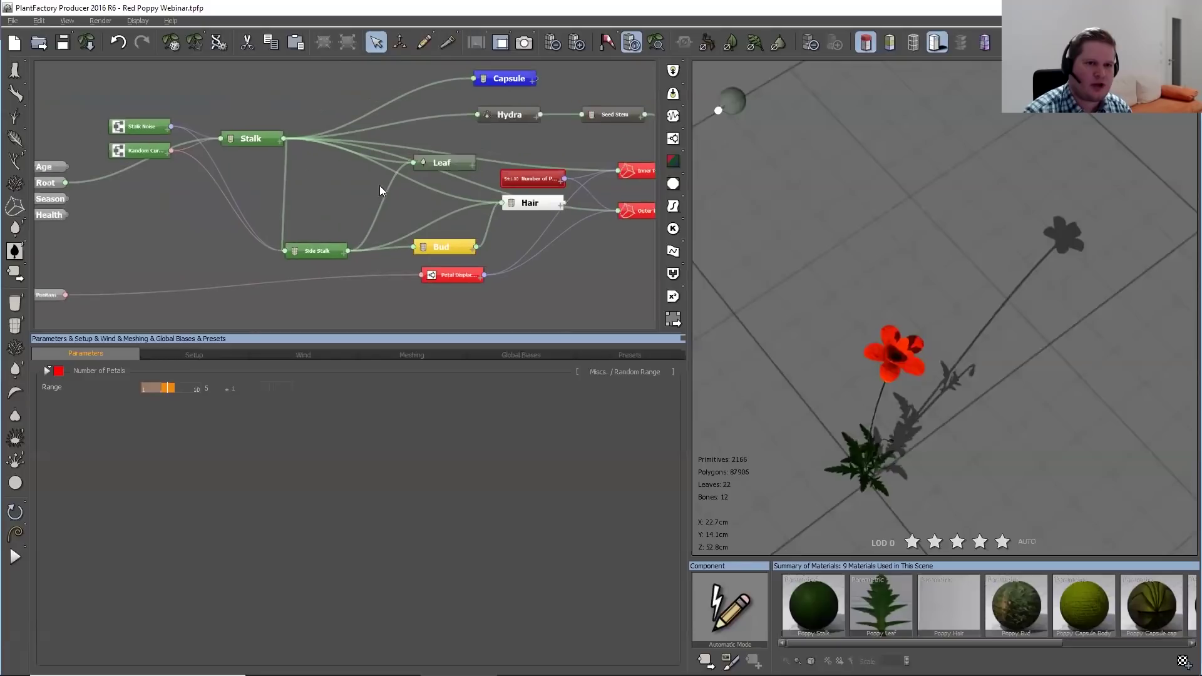
{"action": "left_click", "coordinate": [250, 139]}
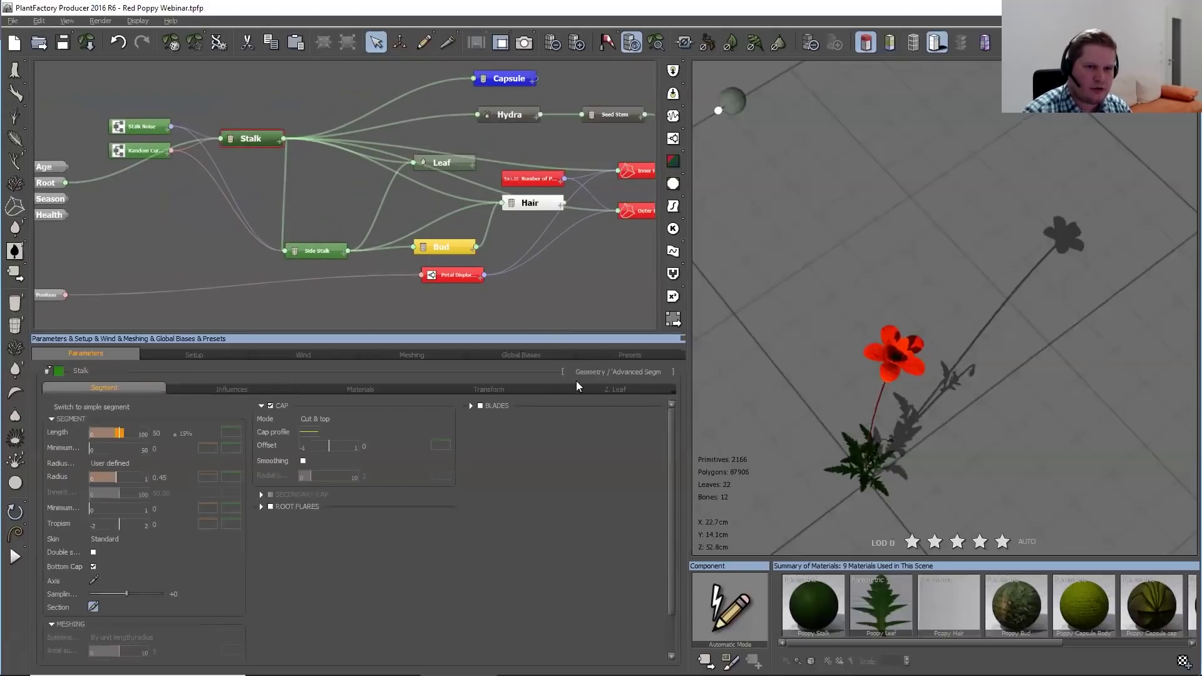
{"action": "left_click", "coordinate": [615, 388]}
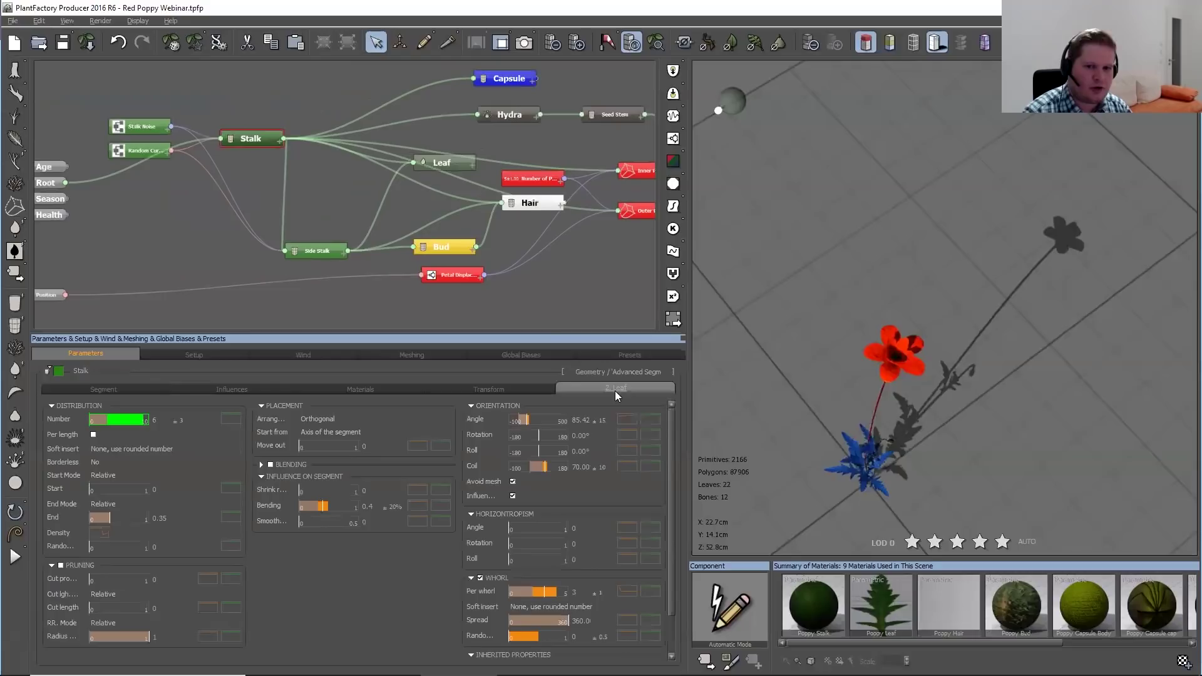
{"action": "left_click", "coordinate": [339, 421]}
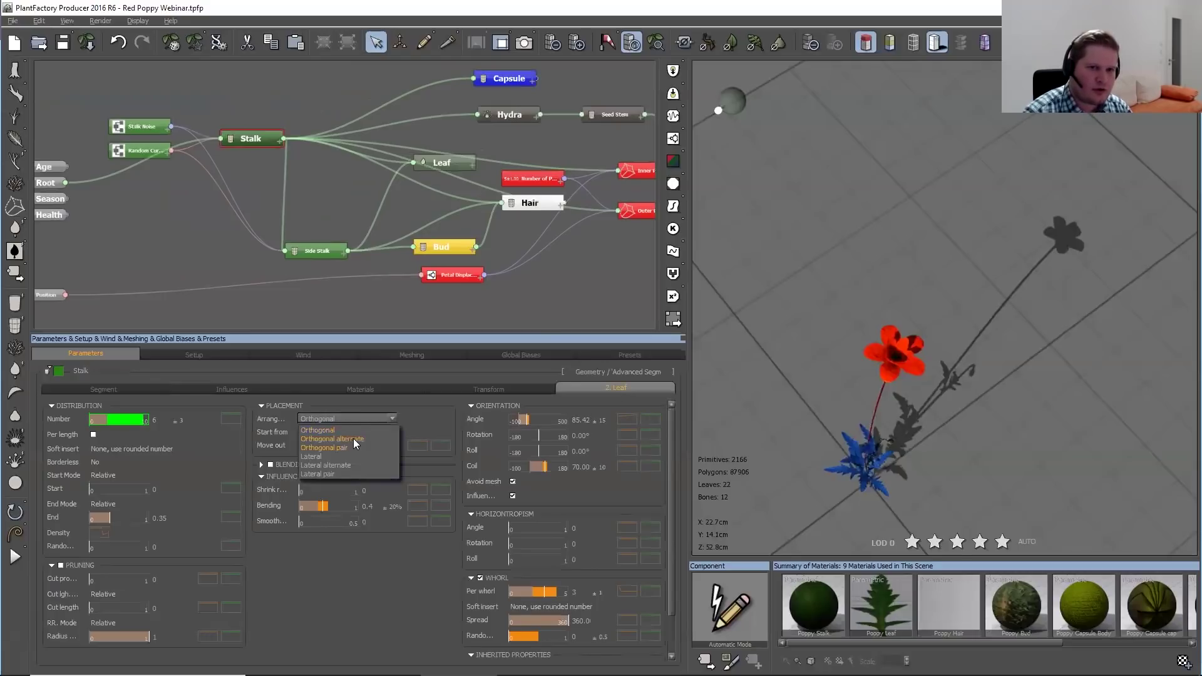
{"action": "left_click", "coordinate": [348, 439]}
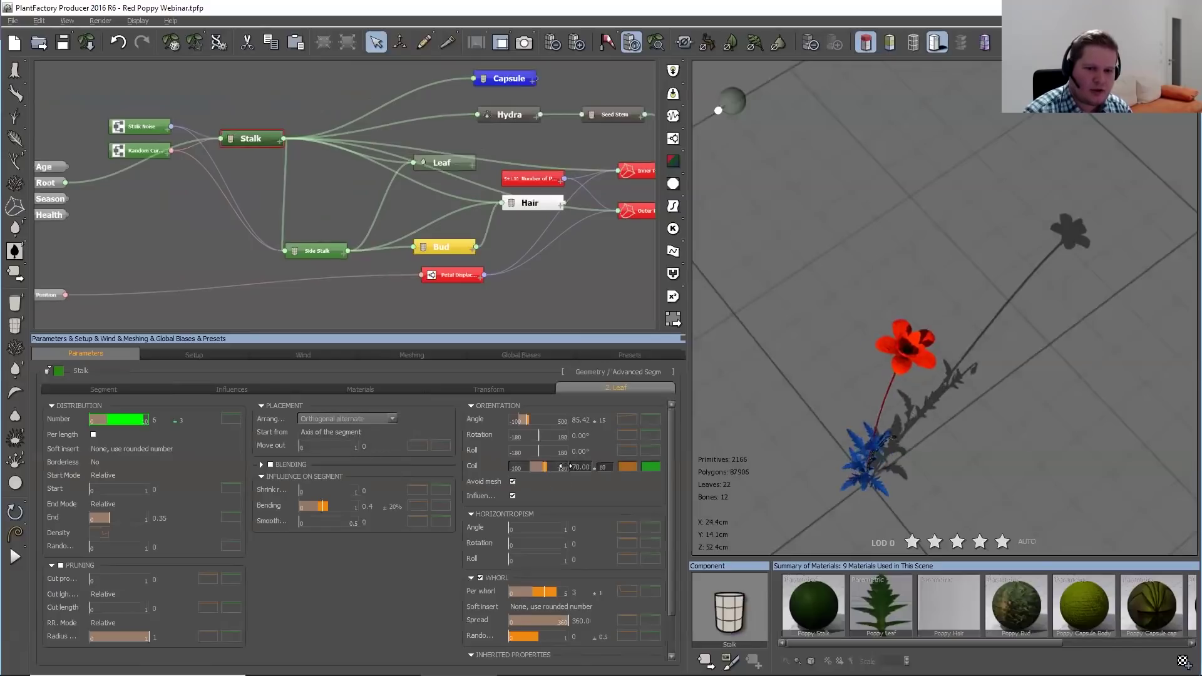
Set the coil of the Stalk's leaves and its random variation to 0, and check the leaves up close
{"action": "left_click", "coordinate": [604, 467]}
{"action": "type", "text": "0"}
{"action": "key", "text": "Return"}
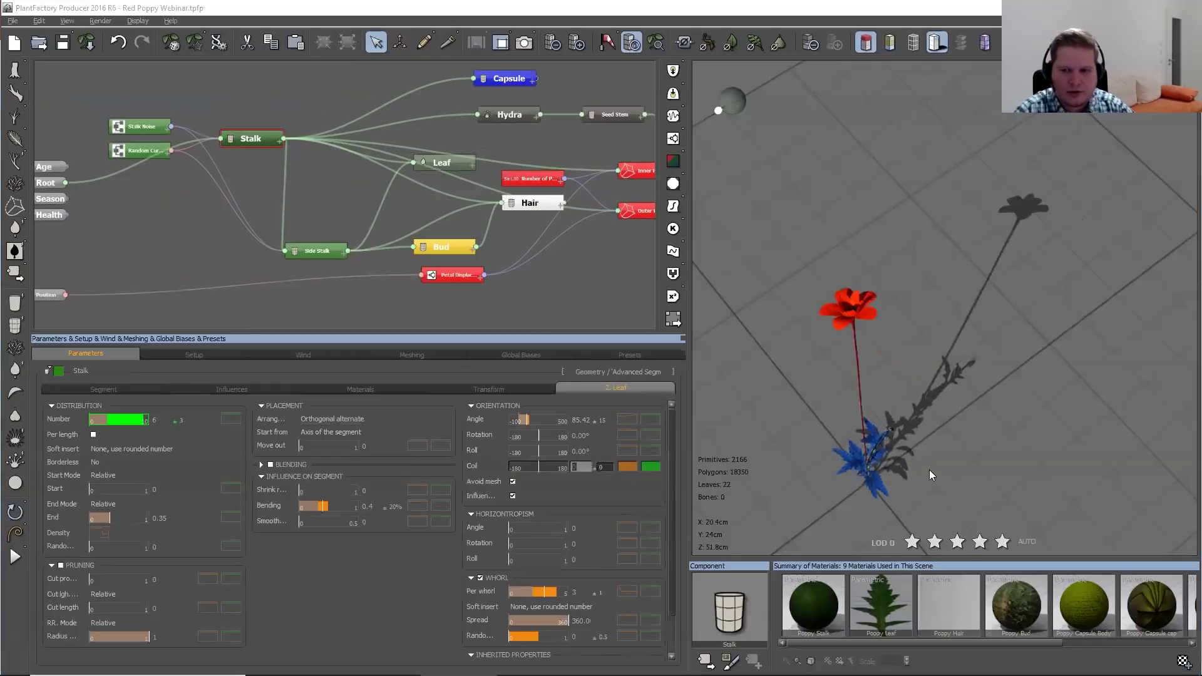
{"action": "scroll", "coordinate": [928, 469], "scroll_direction": "up", "scroll_amount": 5}
{"action": "left_click_drag", "start_coordinate": [933, 449], "coordinate": [1011, 276]}
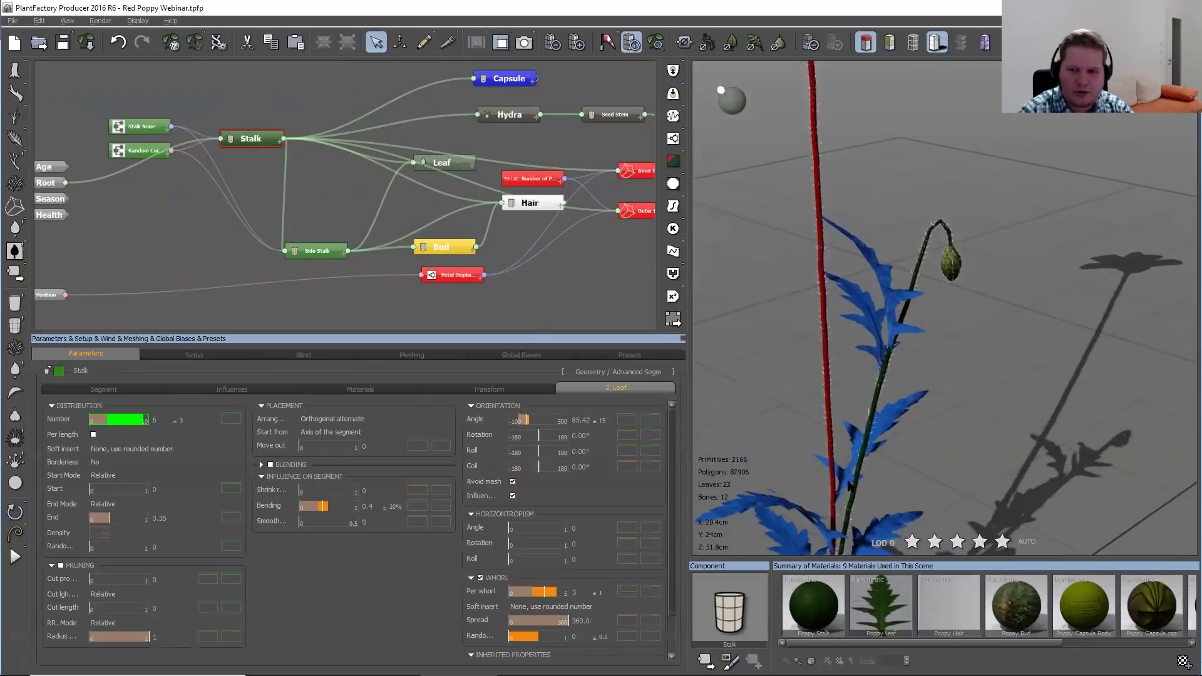
Examine the leaf arrangement around the lower stem from several angles, with the Side Stalk's leaf settings shown
{"action": "left_click_drag", "start_coordinate": [915, 482], "coordinate": [824, 419]}
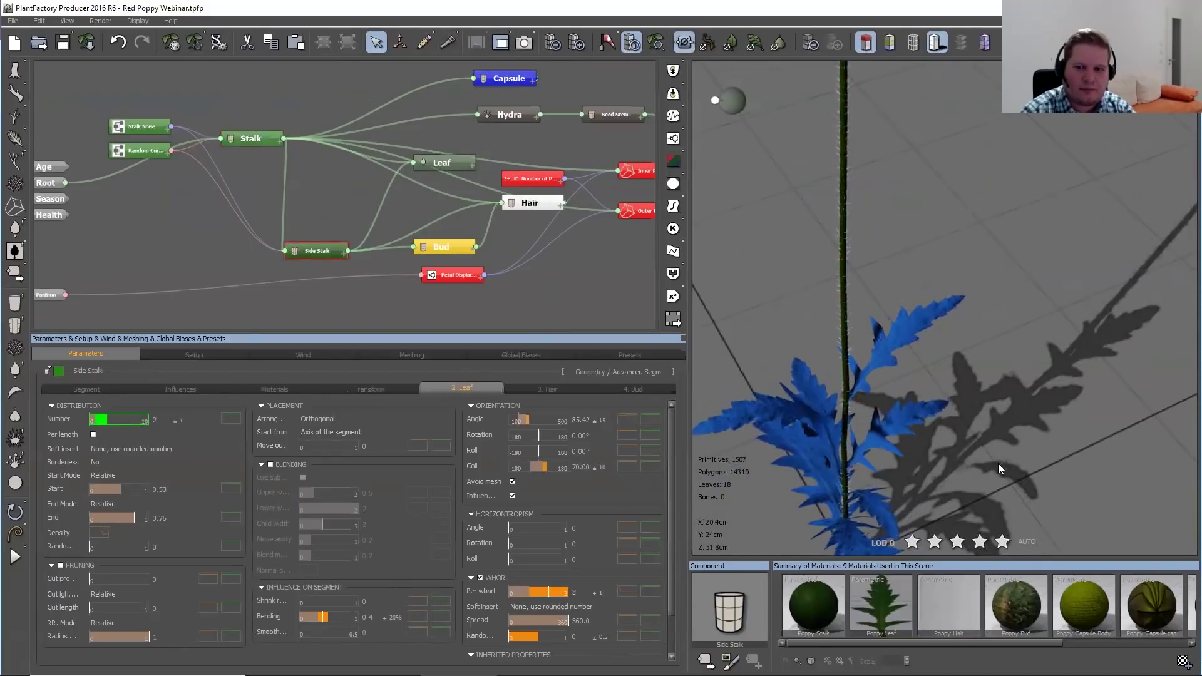
{"action": "left_click_drag", "start_coordinate": [953, 472], "coordinate": [950, 340]}
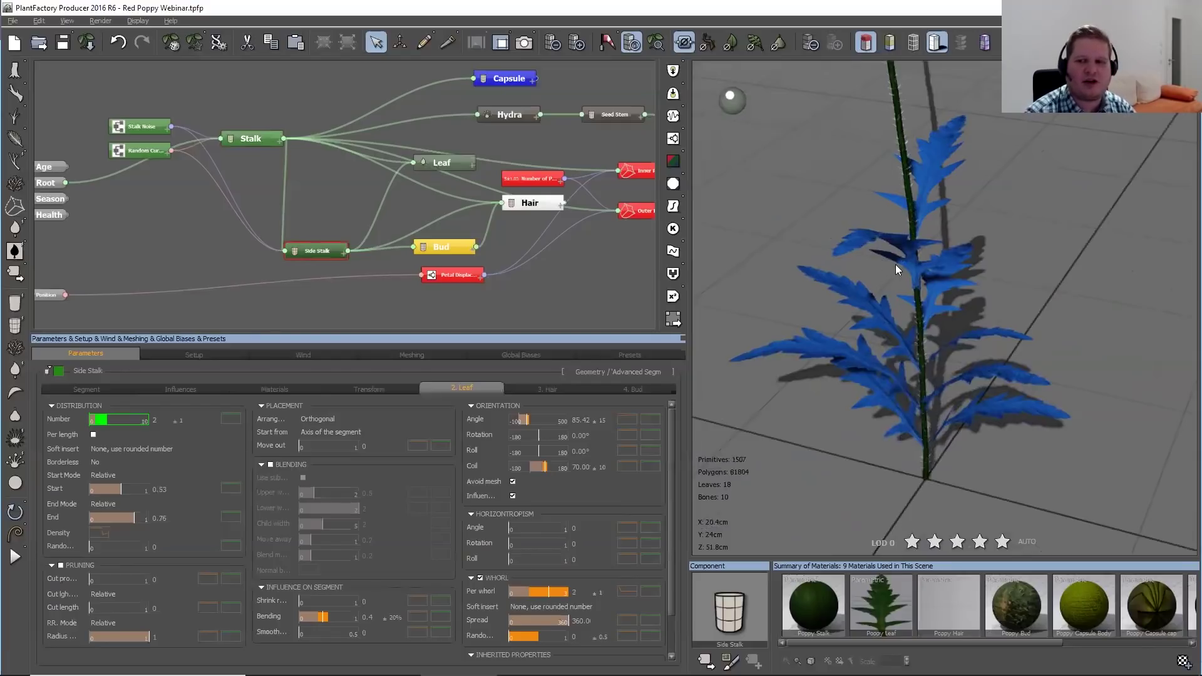
{"action": "left_click", "coordinate": [655, 42]}
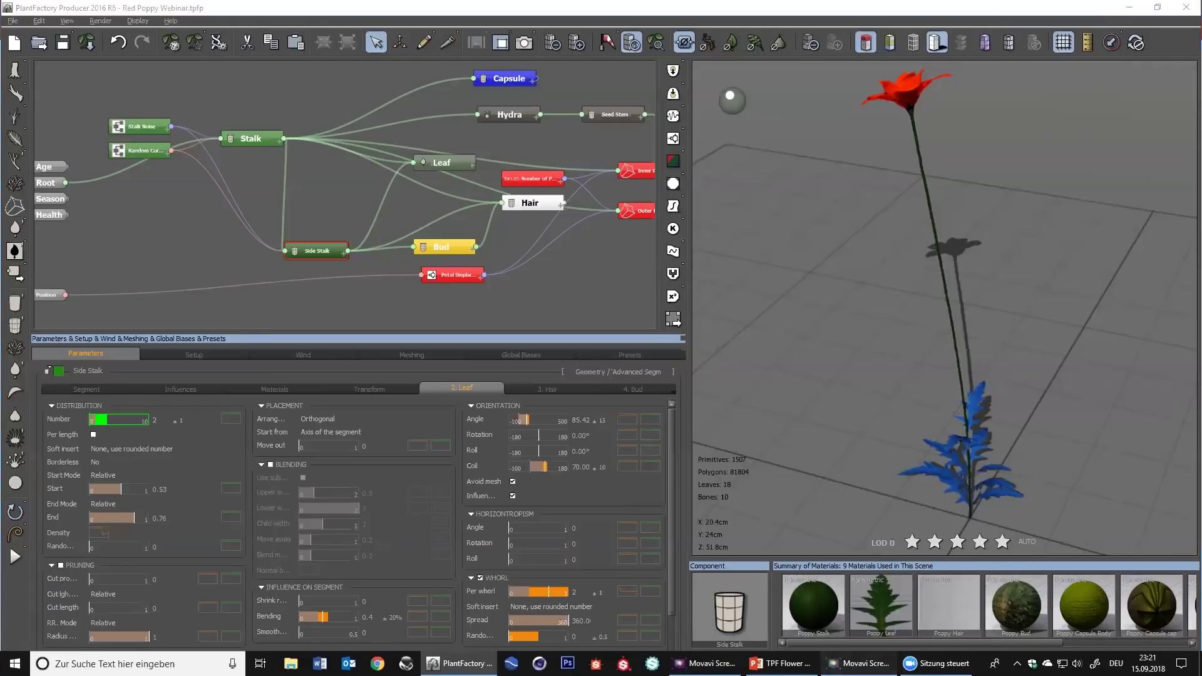
{"action": "left_click", "coordinate": [857, 663]}
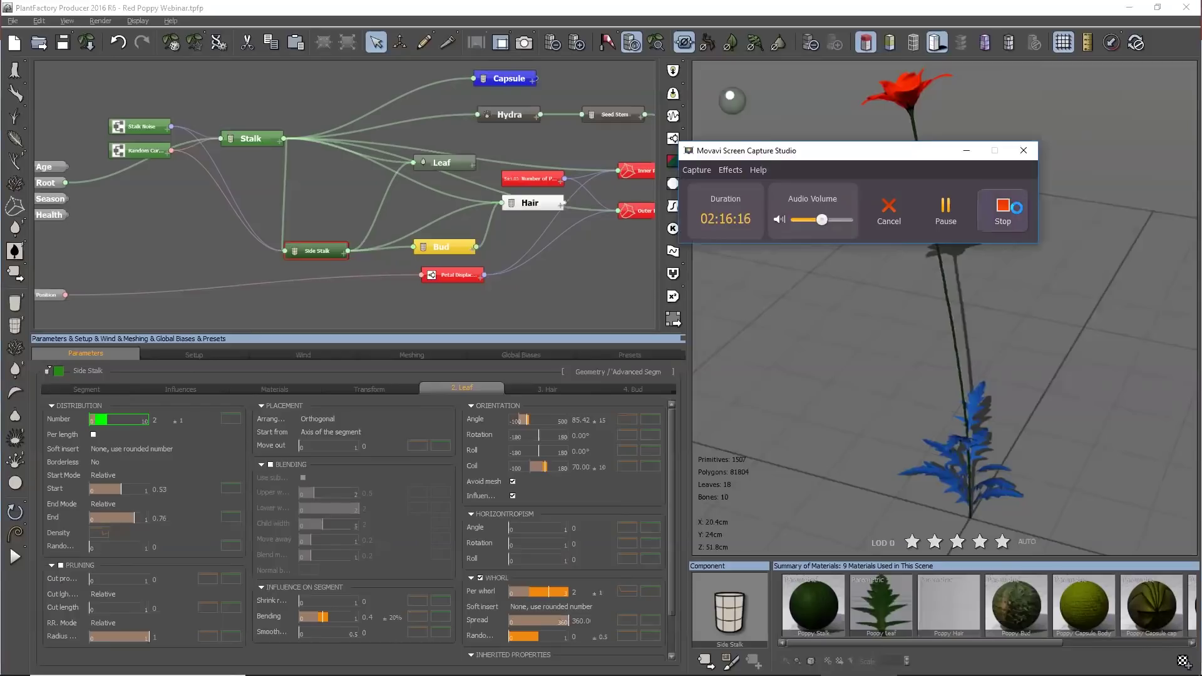